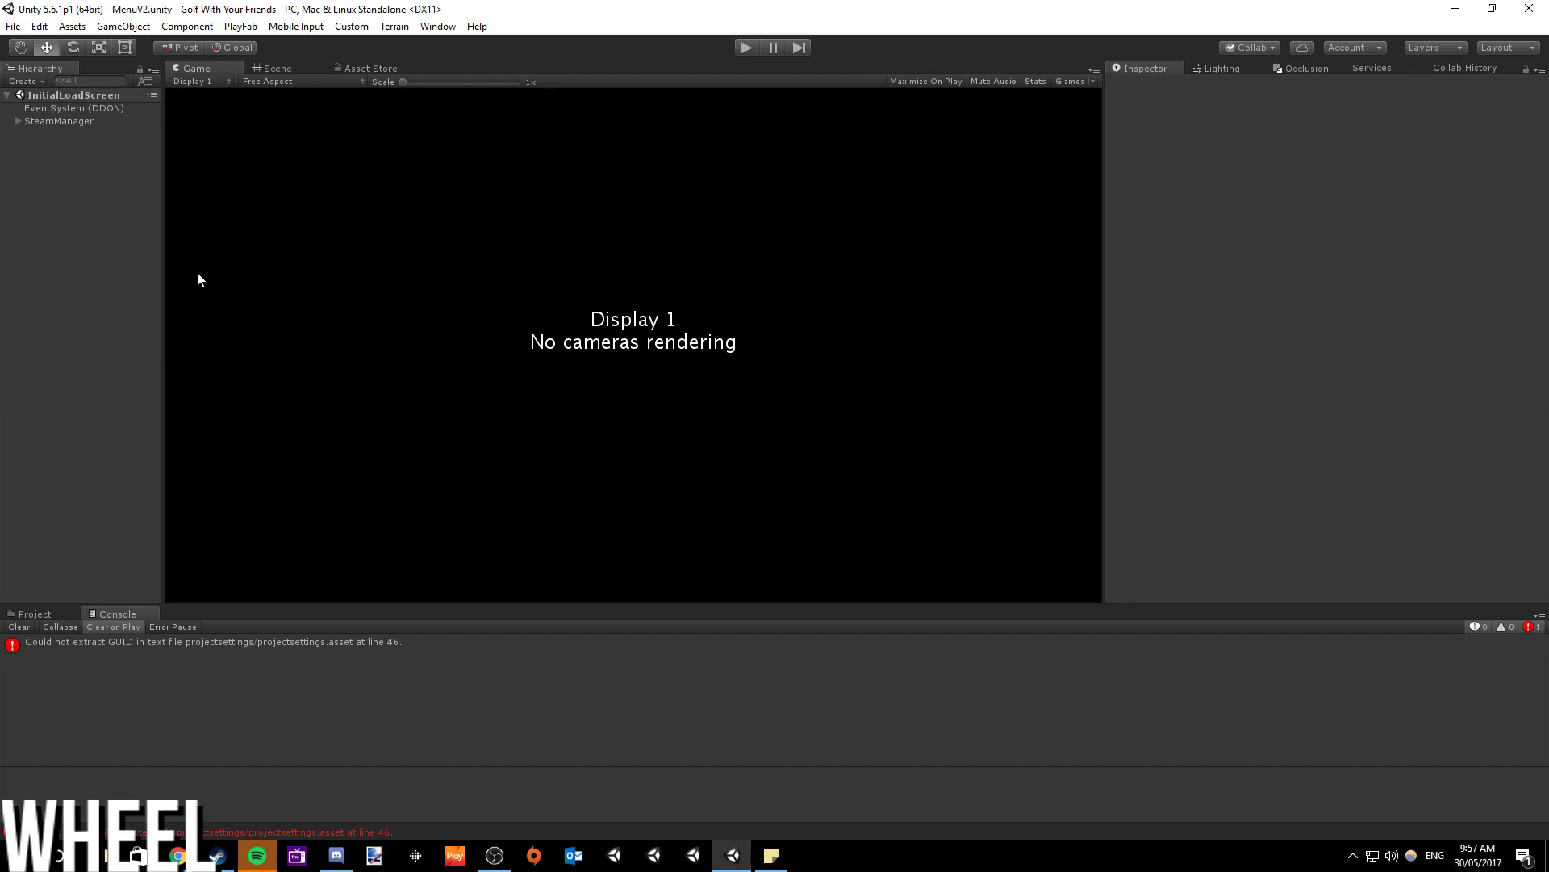
- Switch to the Scene view and look around the MenuV2 course, from the wooden table to the windmill and the title billboard
left_click(271, 68)
scroll(564, 369, "down", 10)
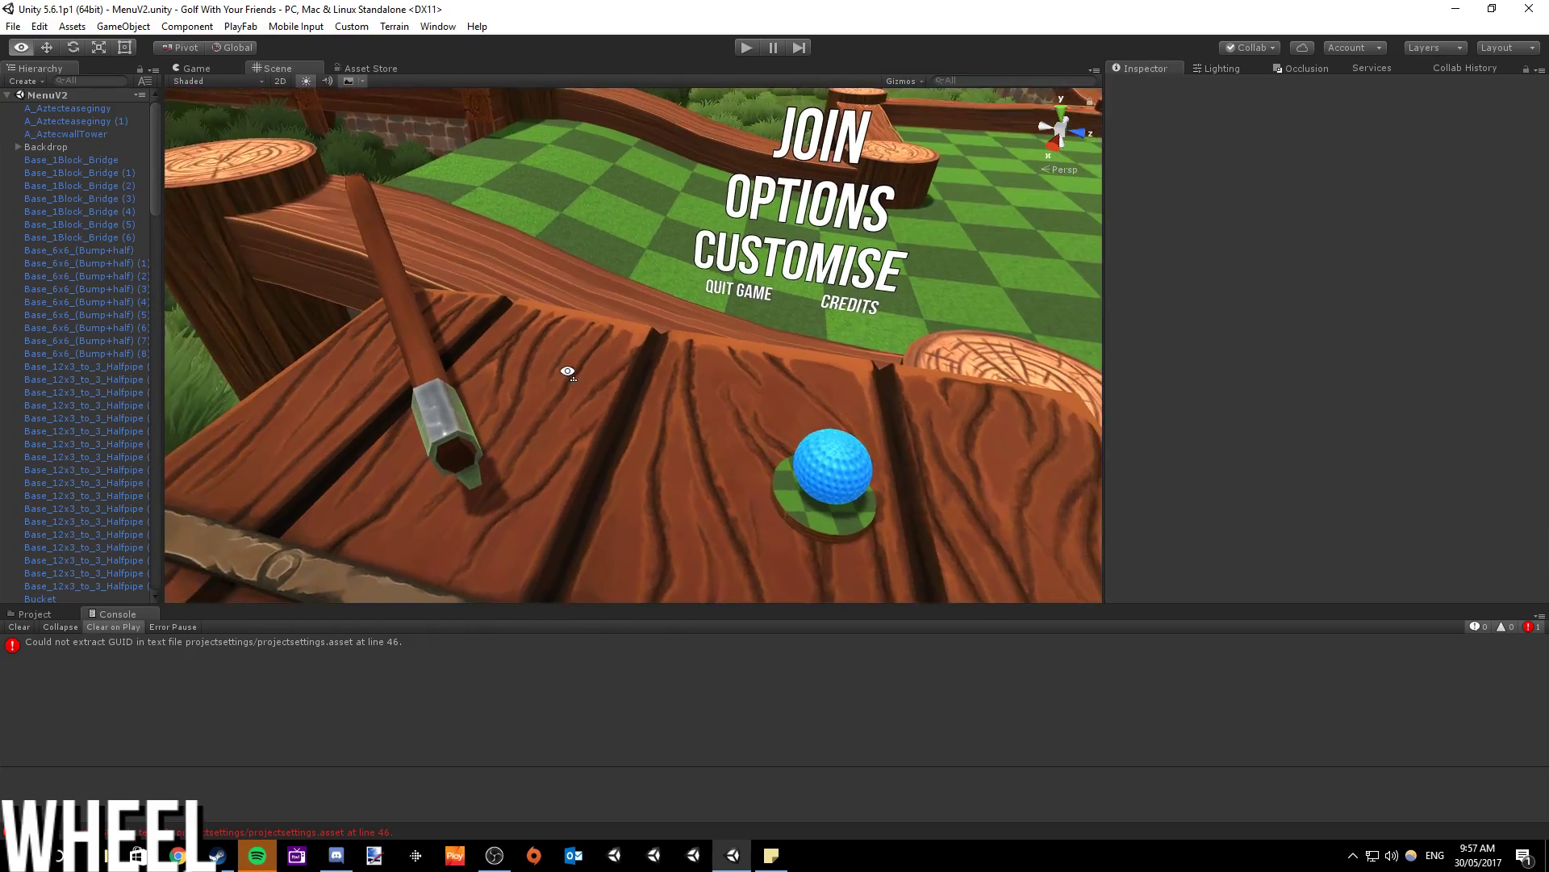
right_click_drag(580, 335, 863, 453)
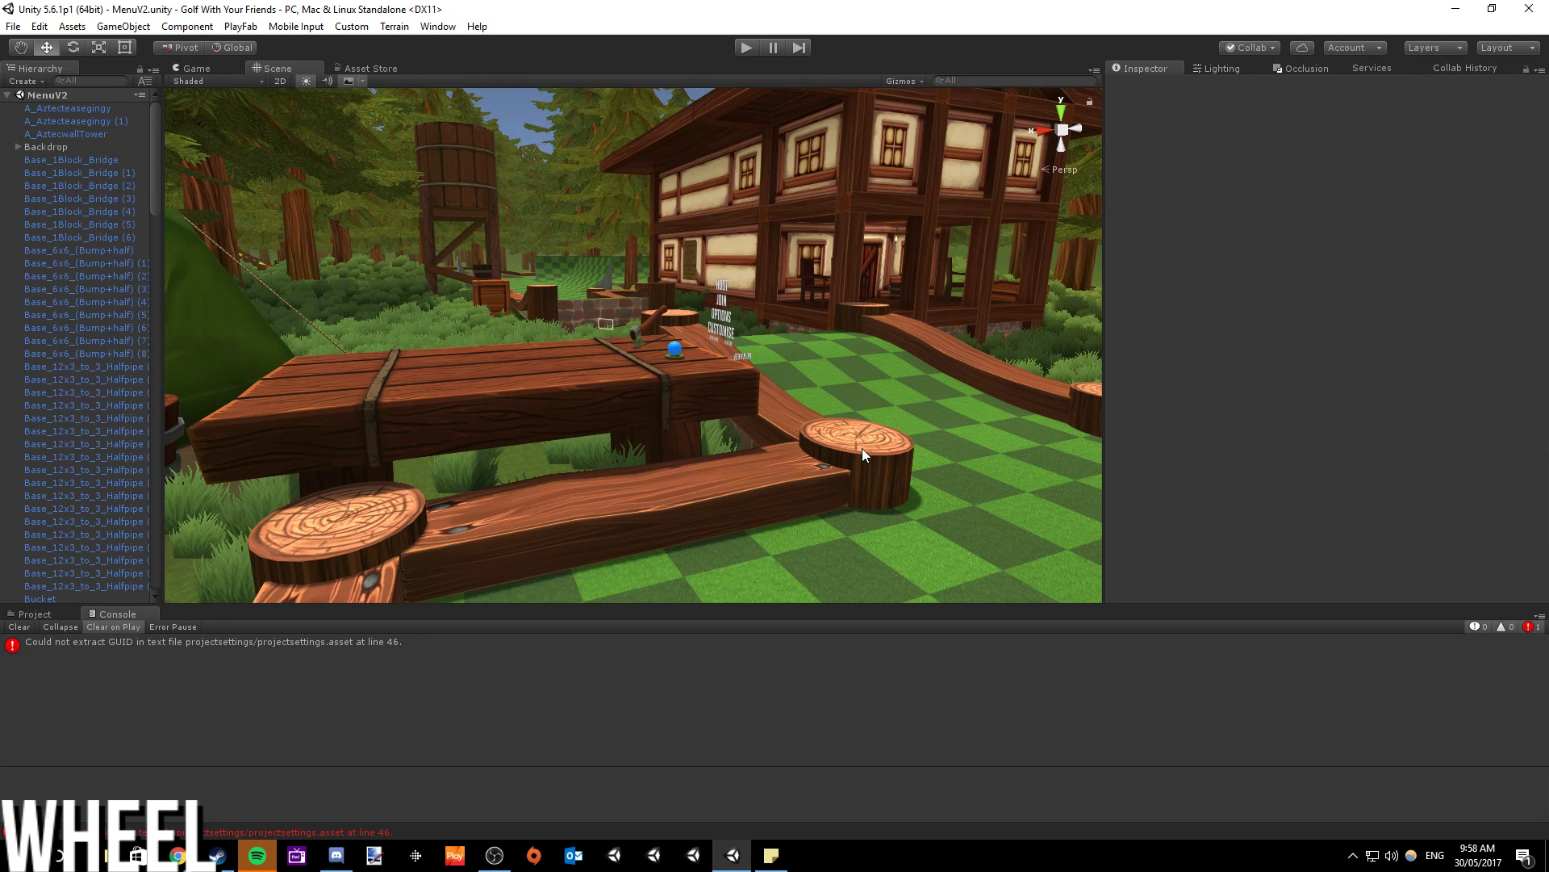
right_click_drag(684, 364, 743, 487)
scroll(477, 235, "up", 10)
scroll(548, 286, "up", 6)
scroll(534, 287, "down", 8)
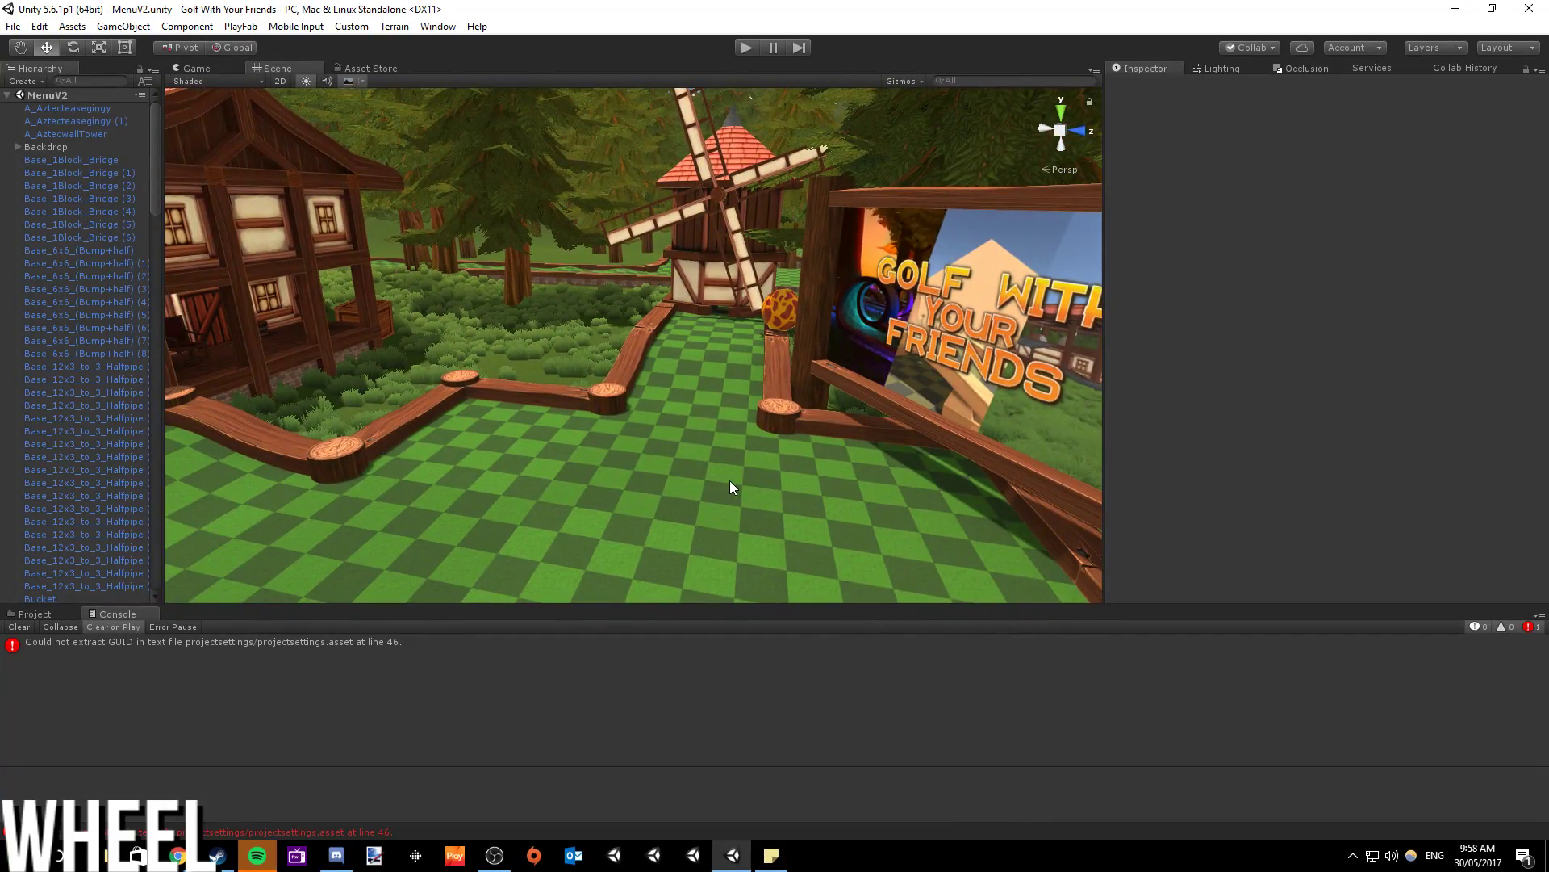
- Open the BallMovement script from the project's Scripts folder in Visual Studio, check the list of open files, and return to Unity
left_click(34, 614)
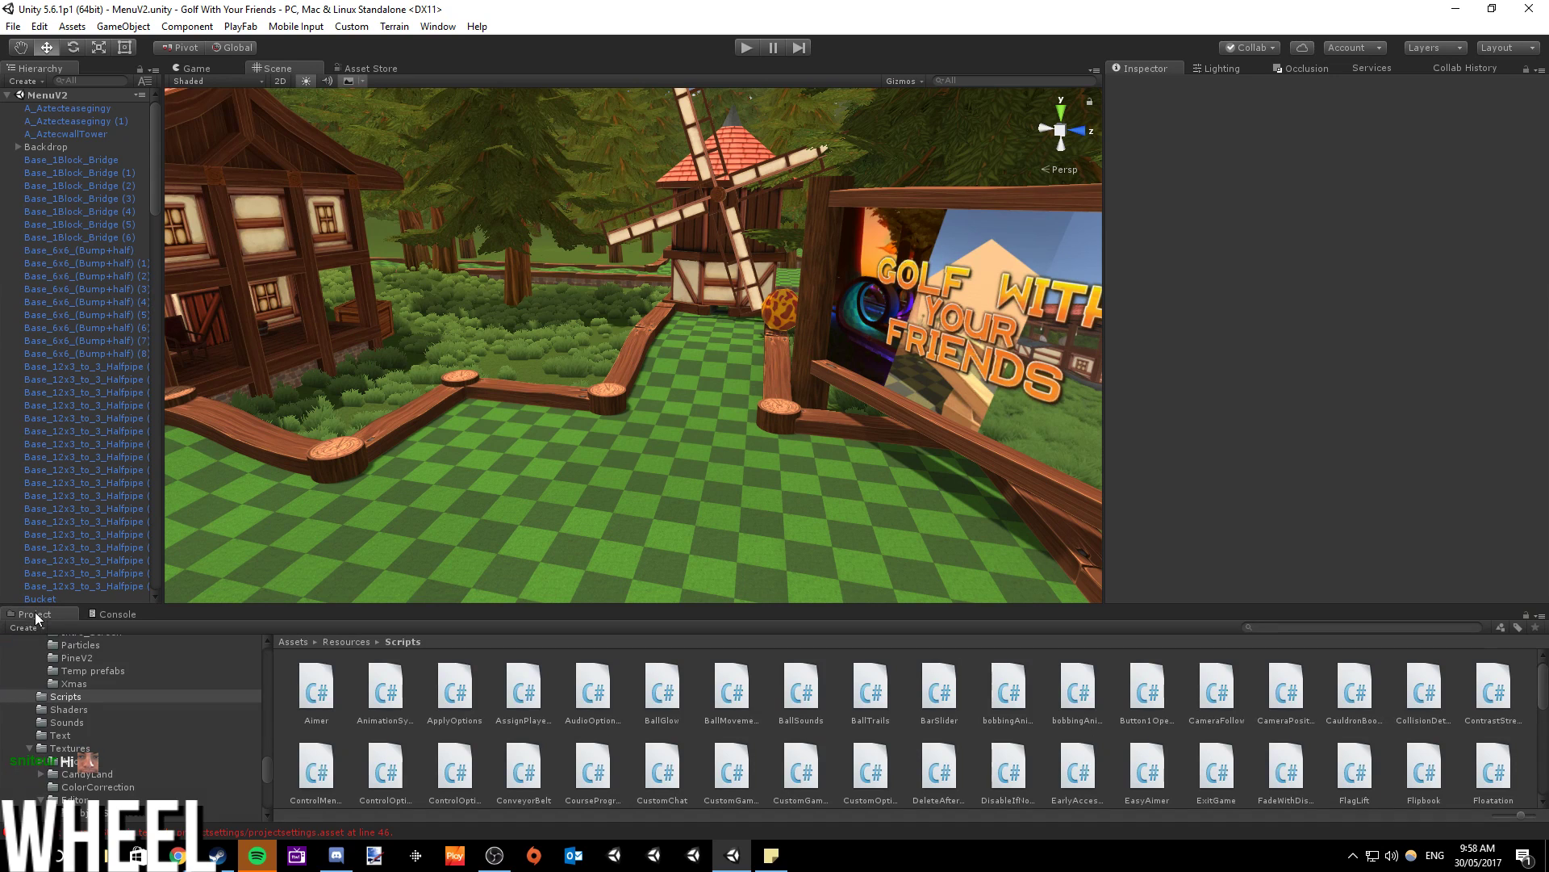
double_click(731, 703)
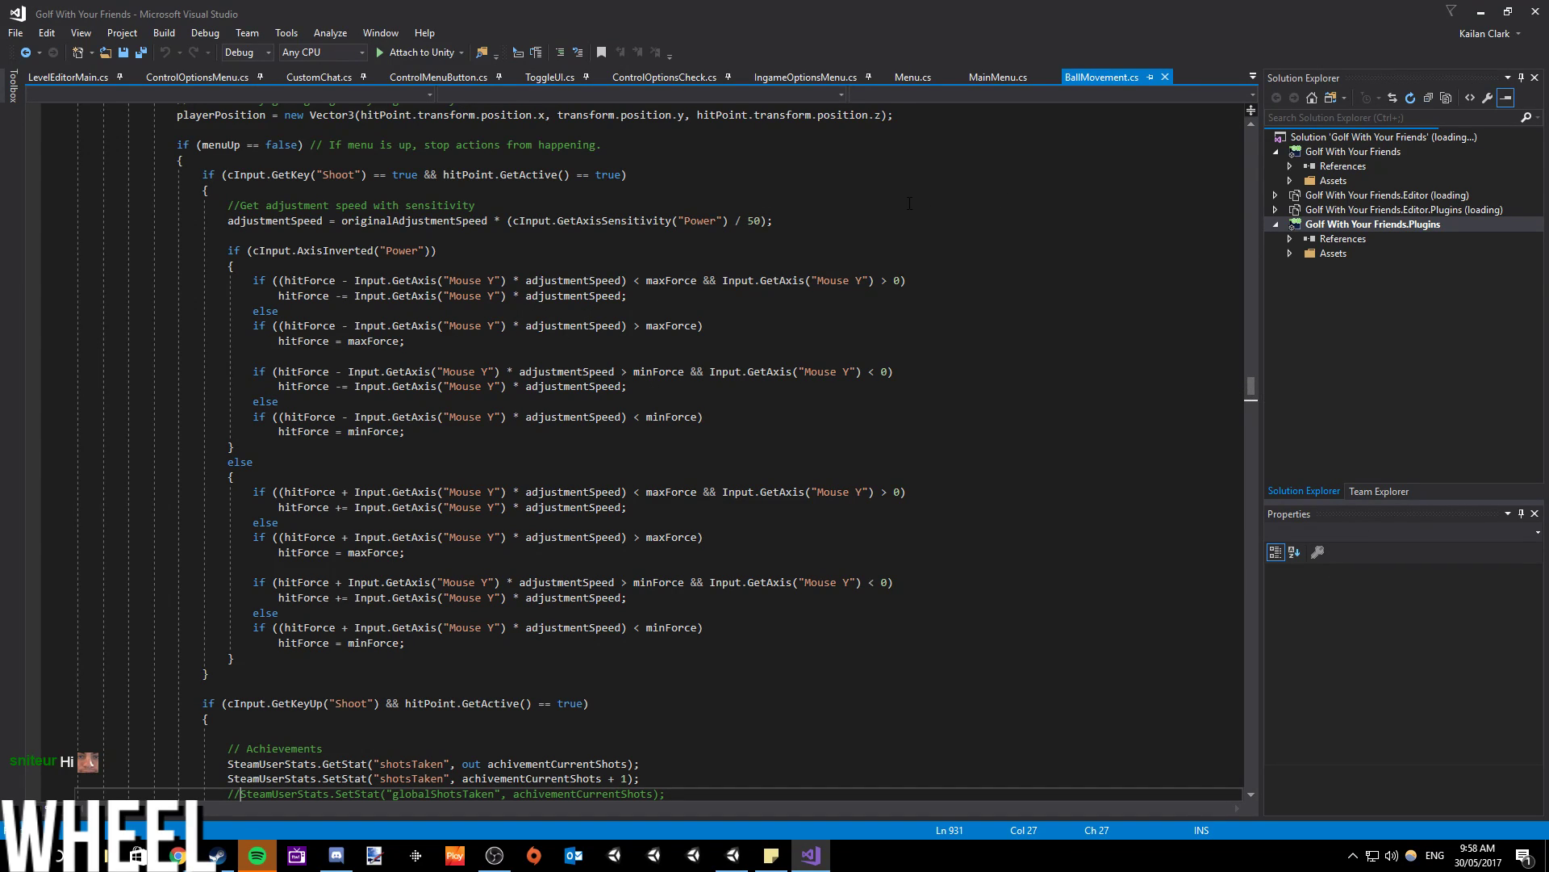
left_click(1254, 77)
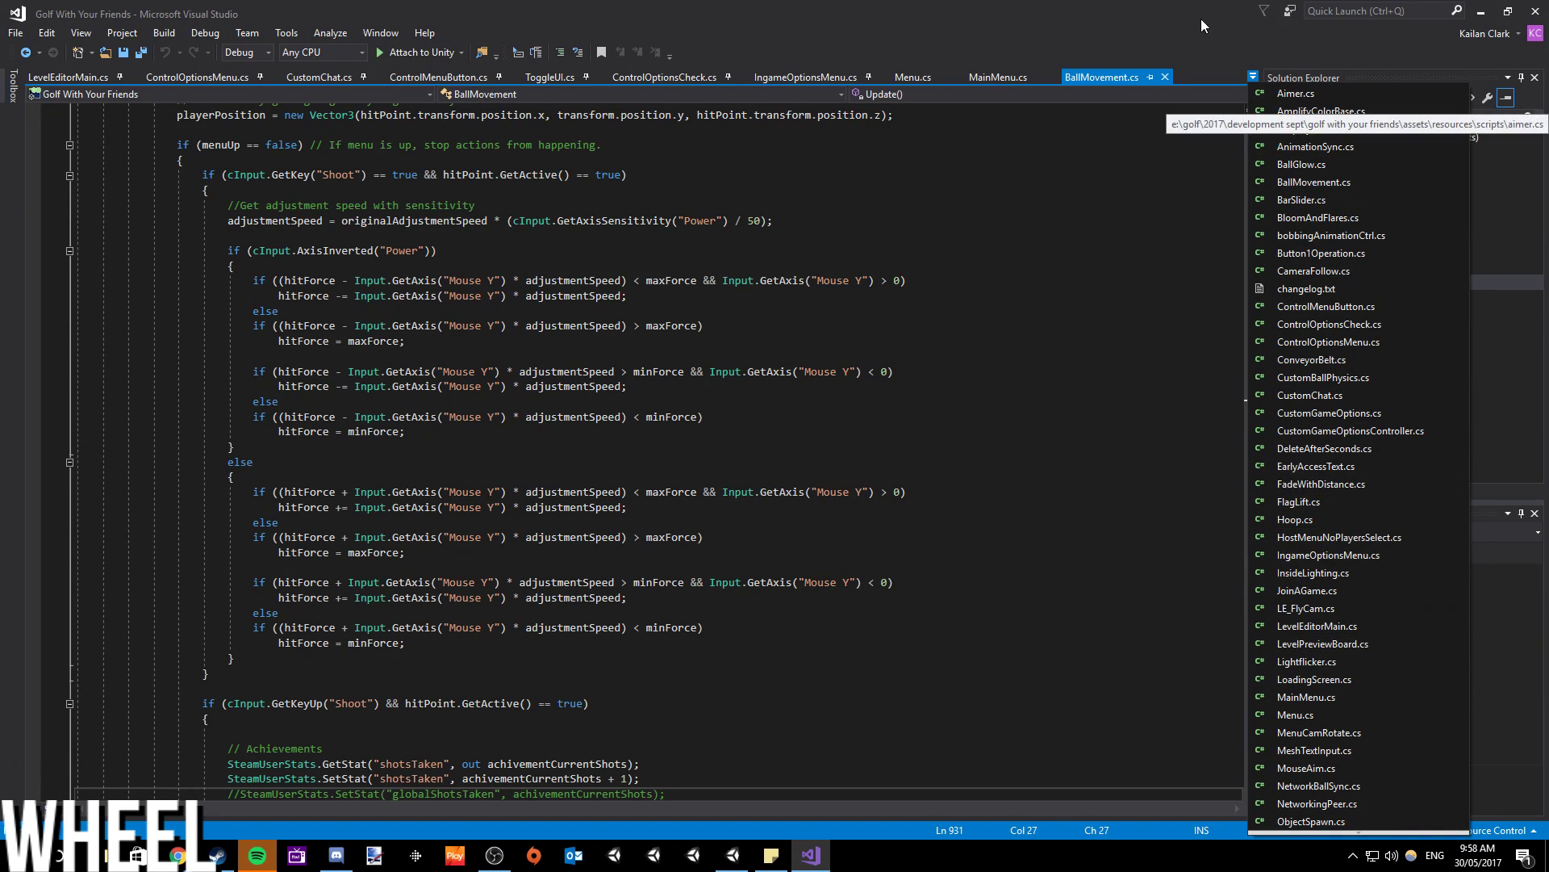
left_click(1411, 33)
left_click(1481, 11)
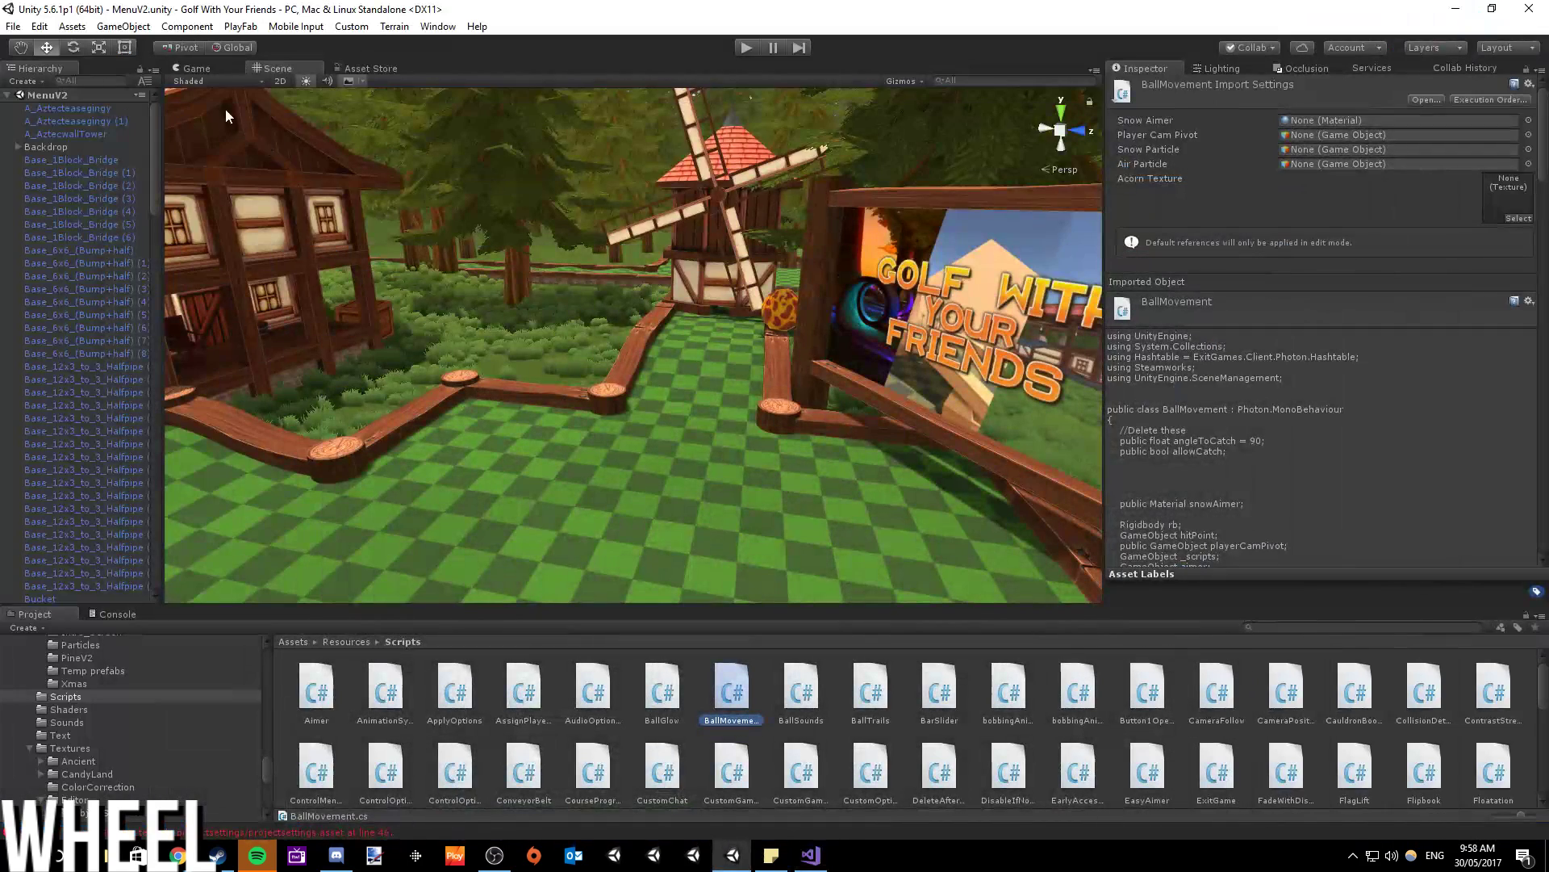
- Open the InitialLoadScreen scene from the project's Assets folder
left_click(13, 25)
left_click(54, 63)
scroll(299, 299, "down", 5)
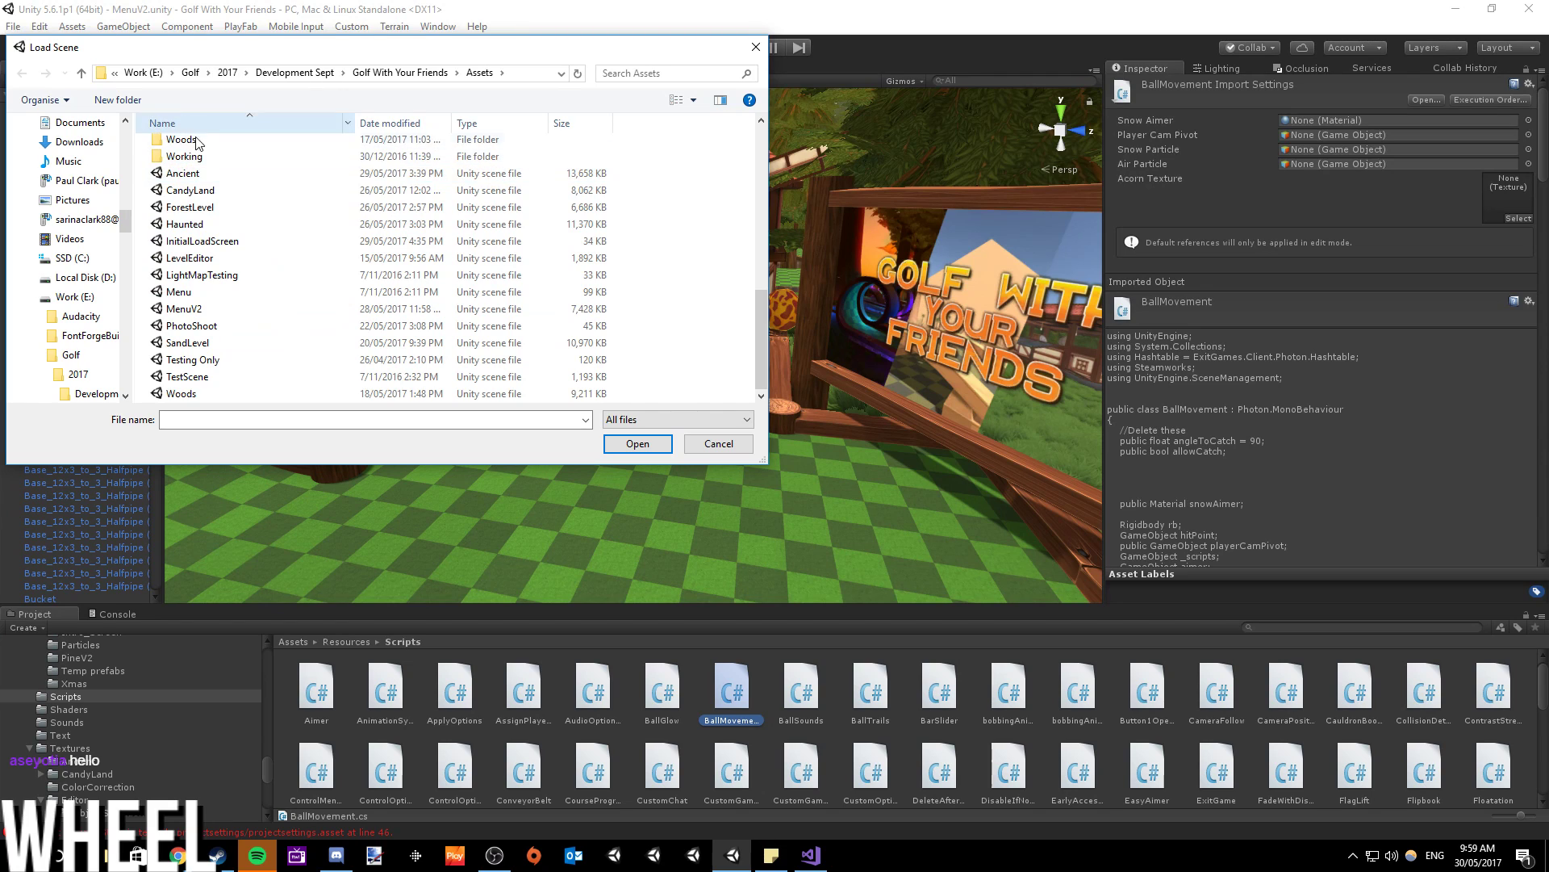
double_click(207, 241)
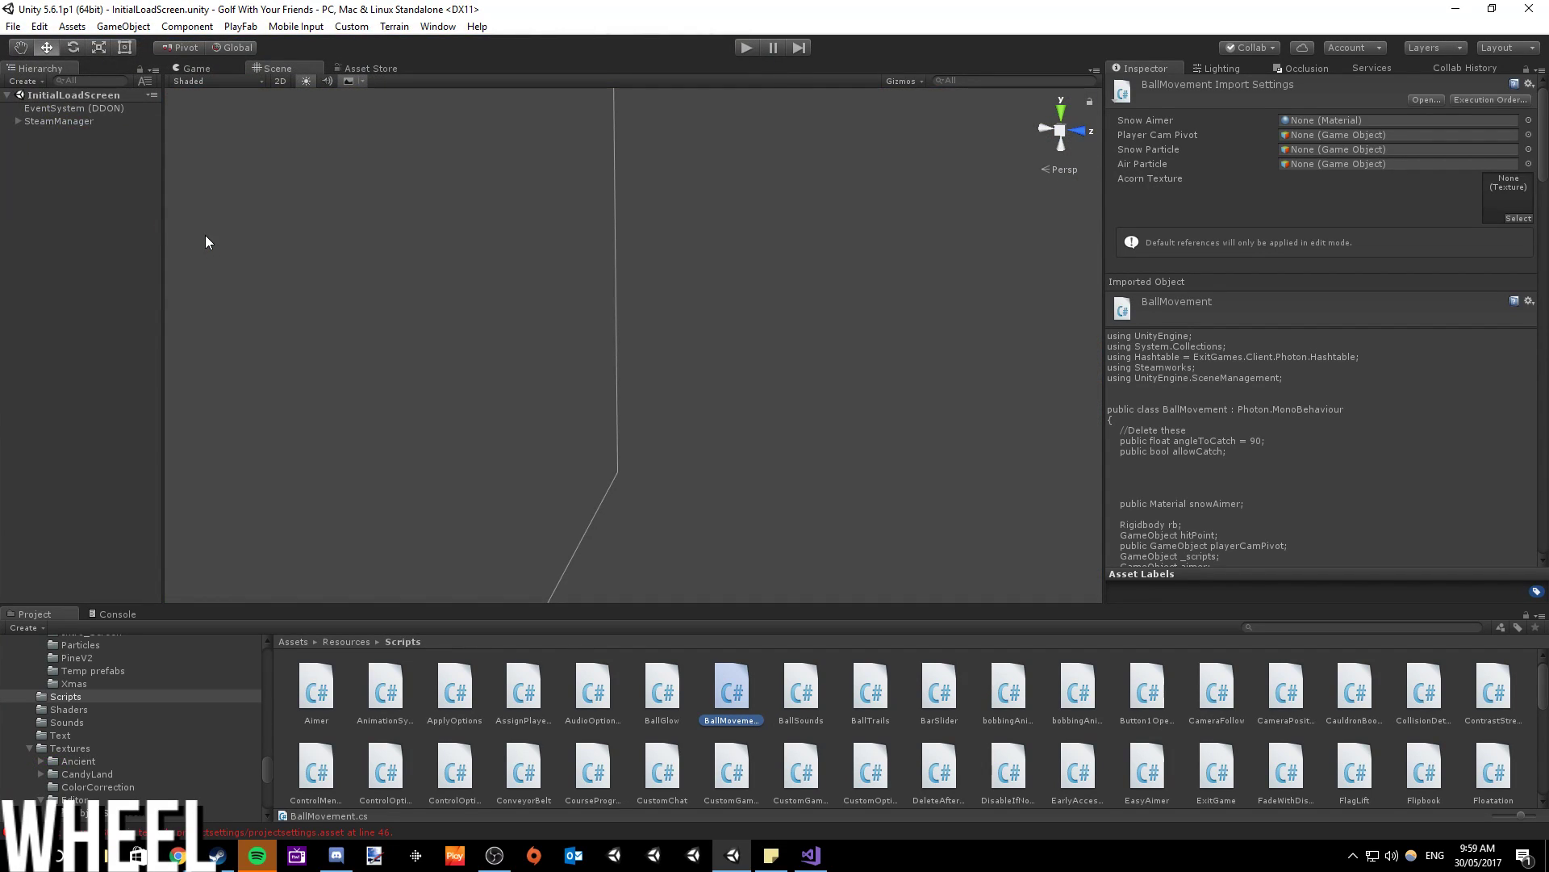
- Run the game and open the Statistics page from the in-game options
left_click(745, 48)
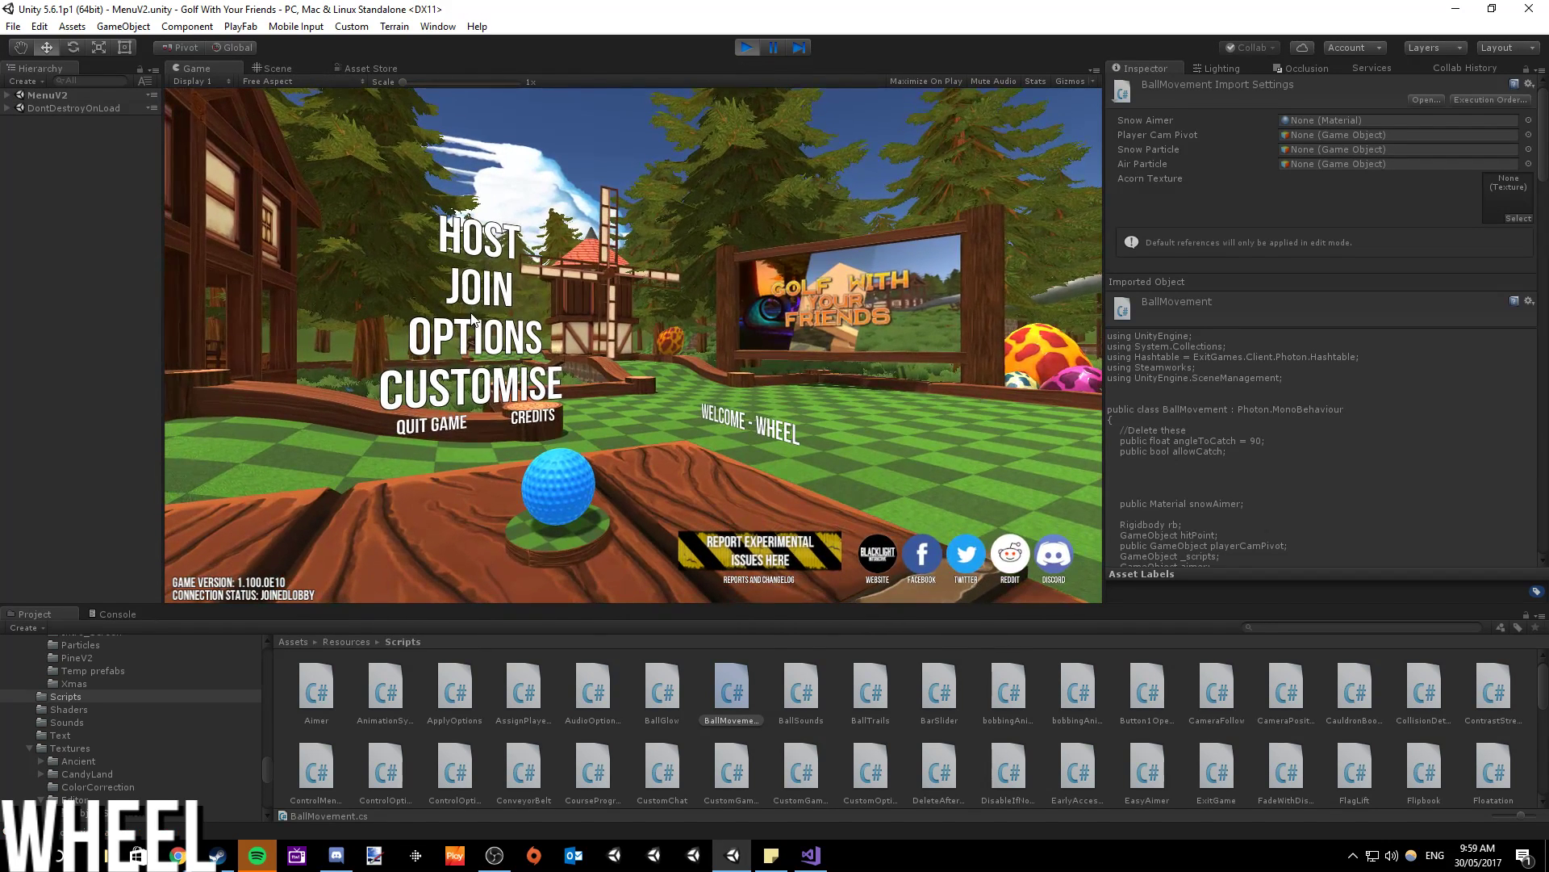
left_click(468, 343)
left_click(437, 387)
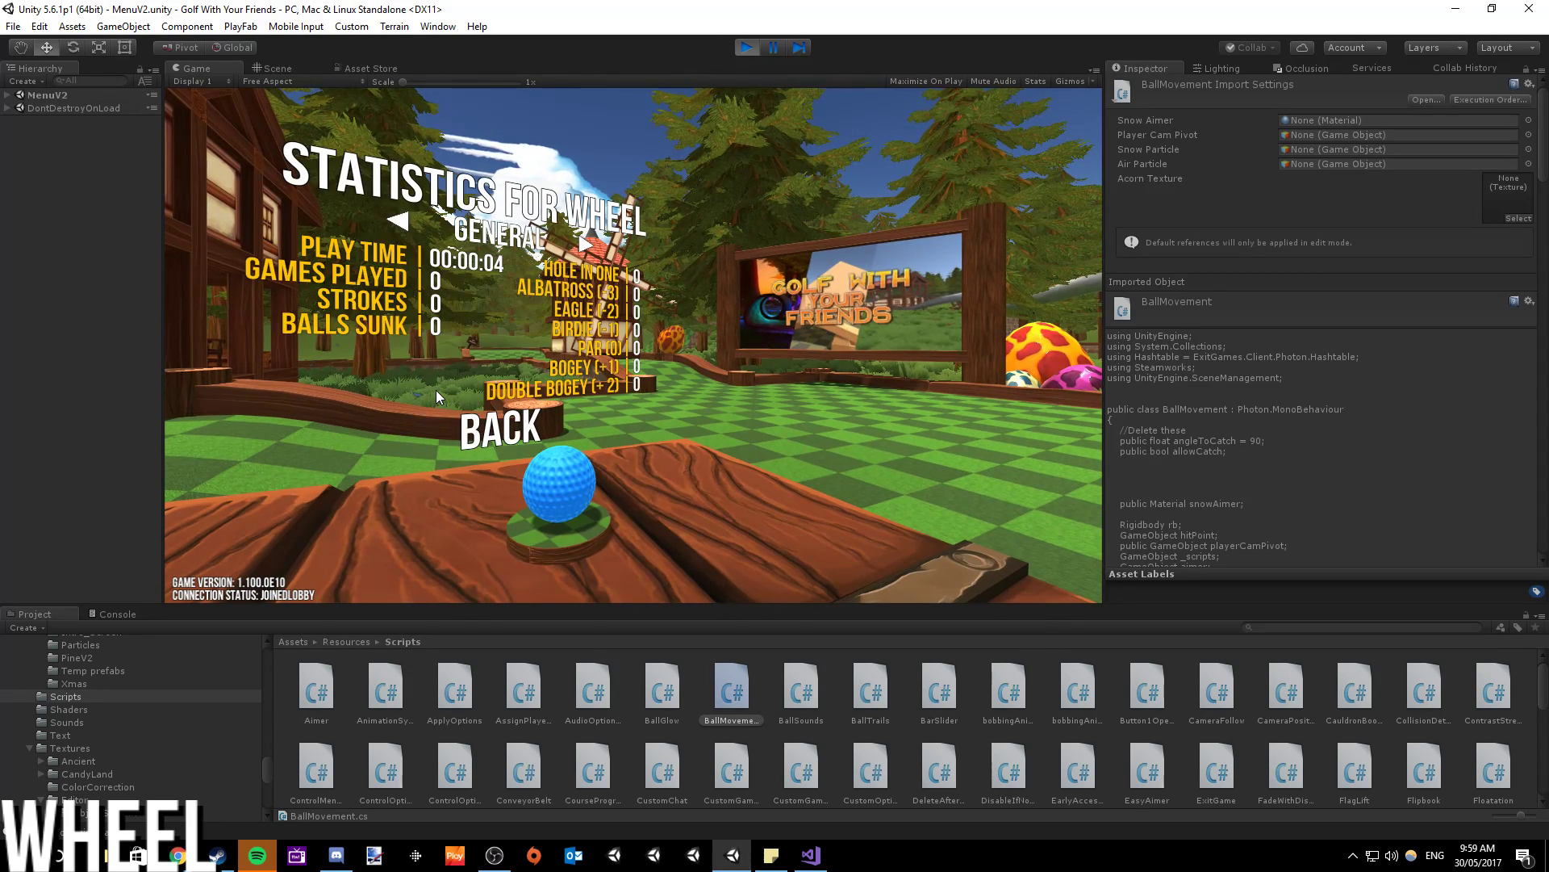
- Page backwards repeatedly through the statistics categories to check the page switching, and stop the game
left_click(399, 226)
left_click(400, 226)
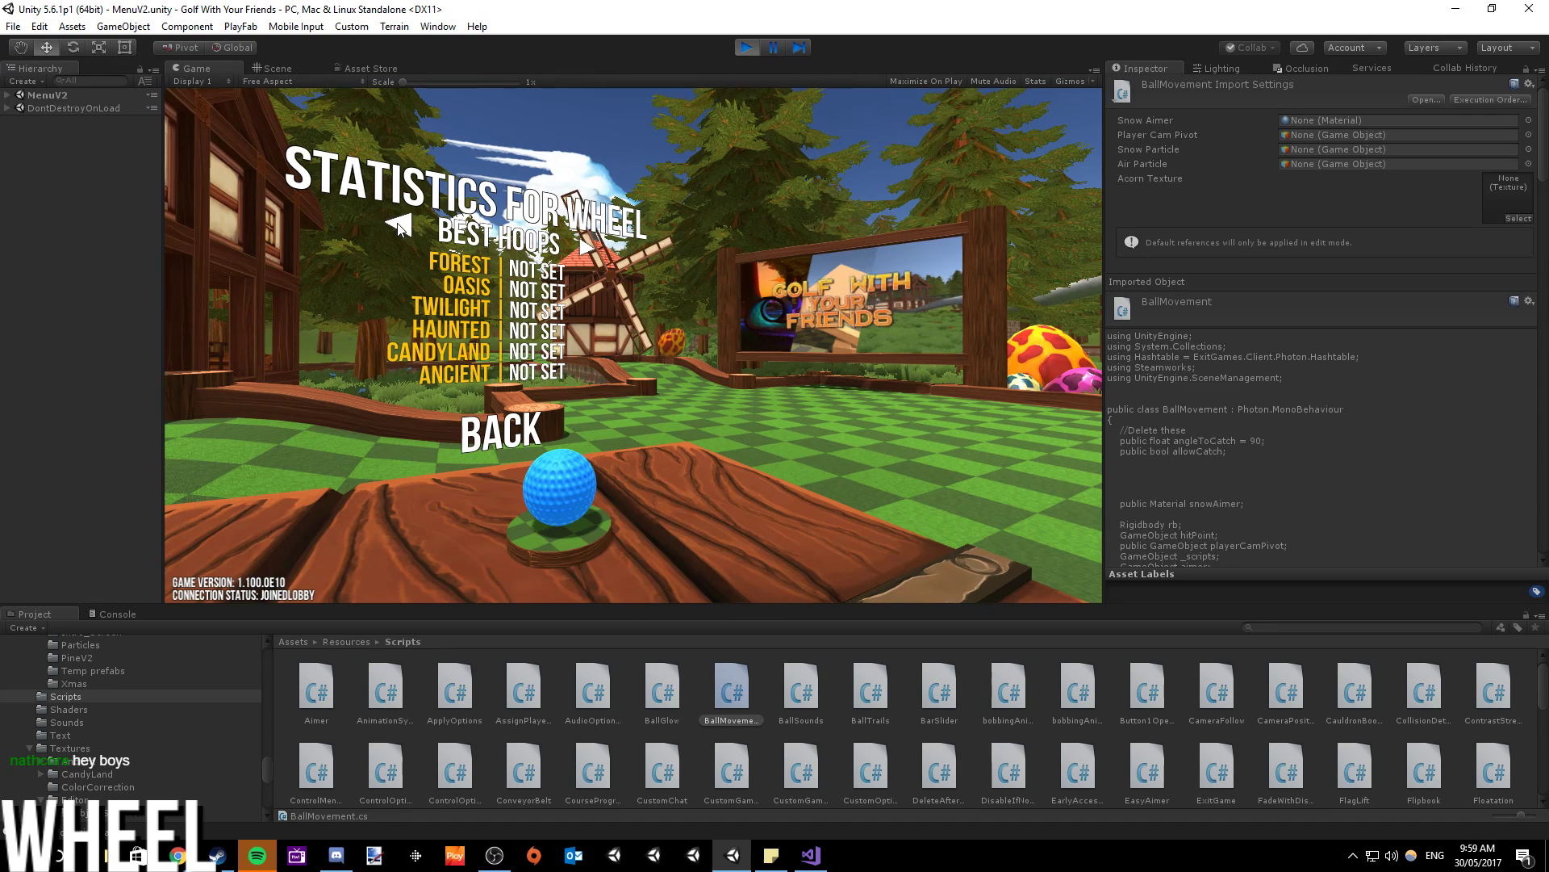
left_click(400, 226)
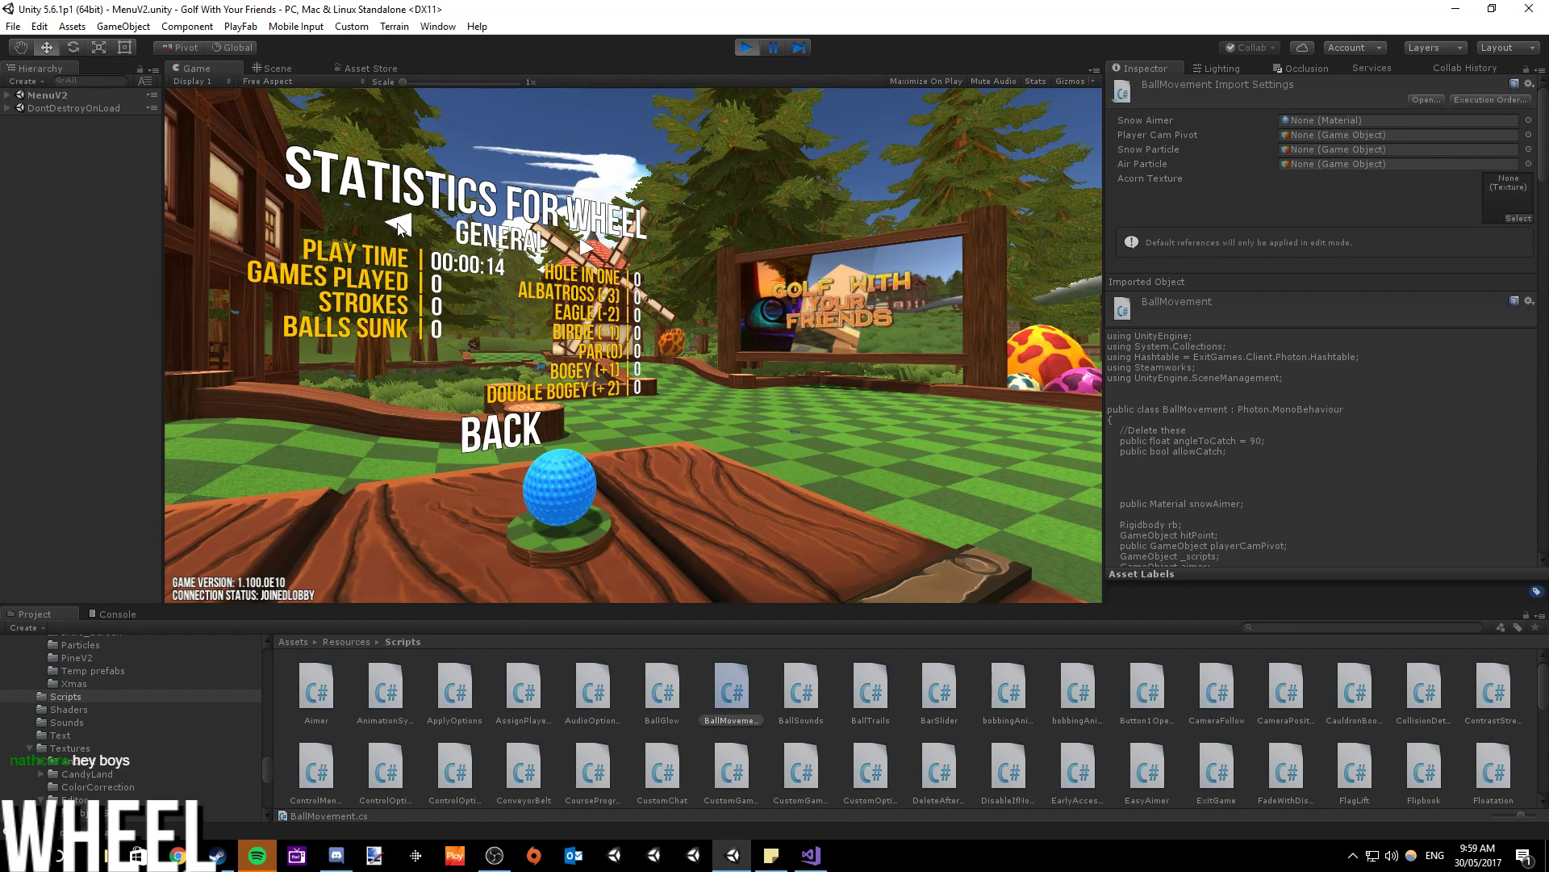
left_click(399, 226)
left_click(399, 226)
left_click(399, 226)
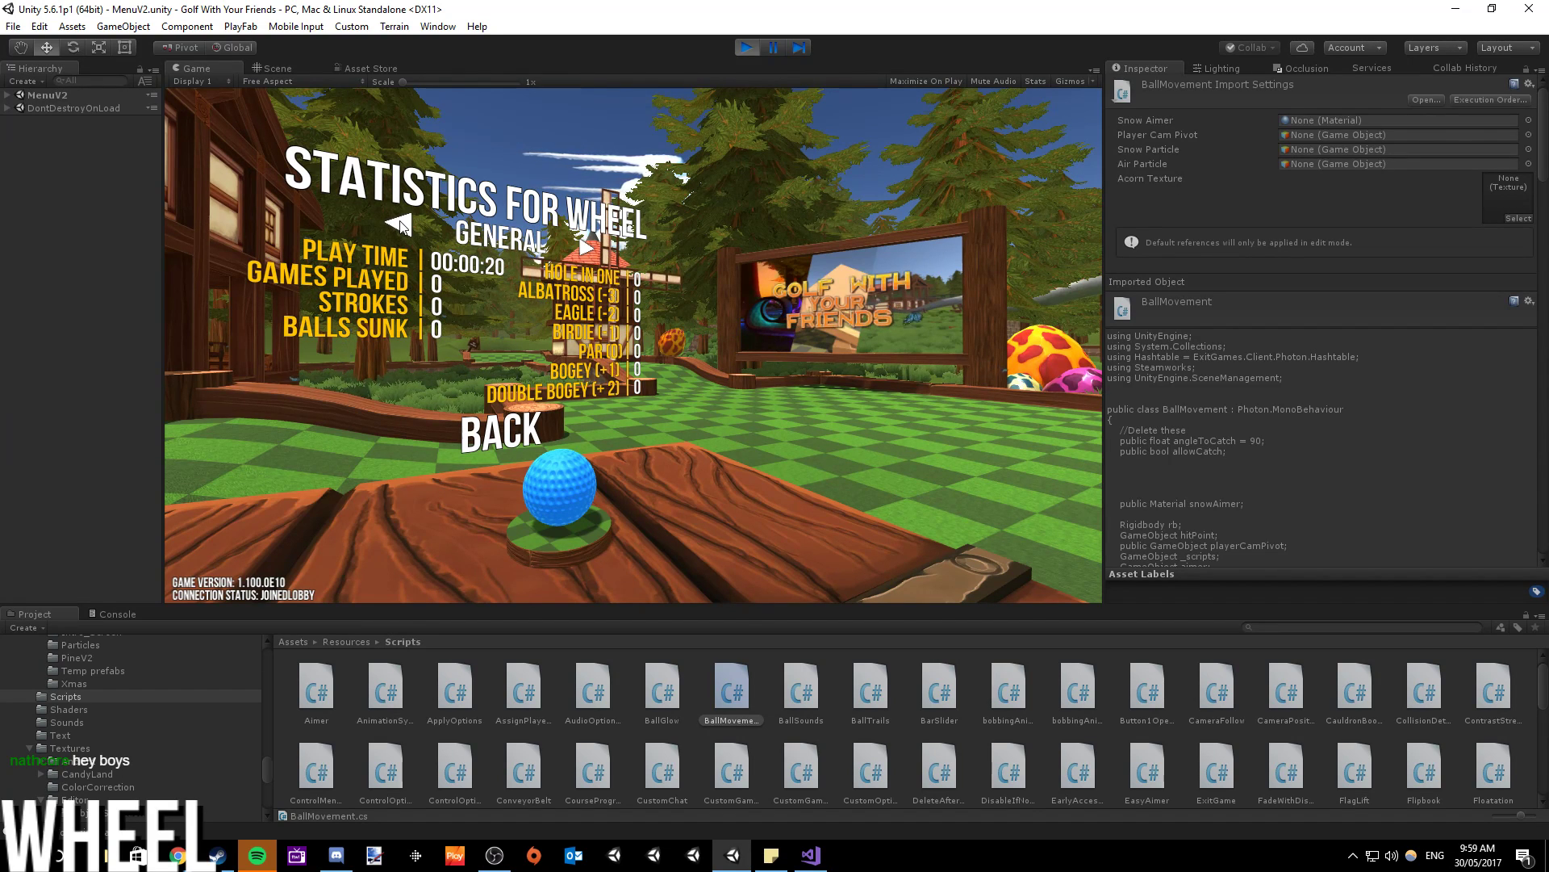
left_click(398, 225)
left_click(398, 225)
left_click(398, 225)
left_click(748, 48)
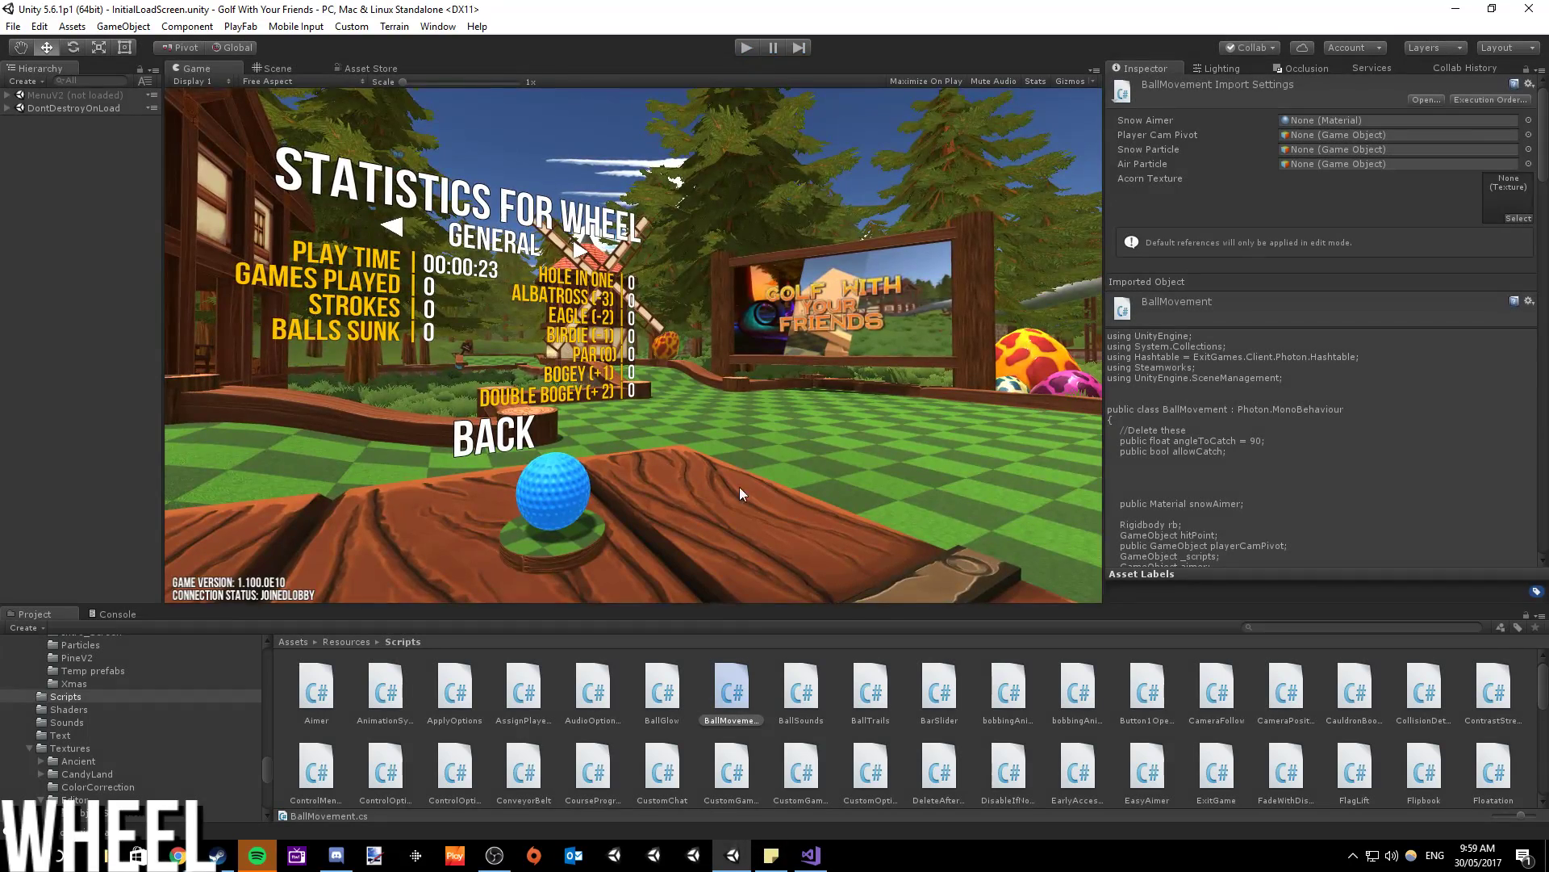
- Switch to Visual Studio and open StatsMenu.cs from the list of open files
left_click(811, 854)
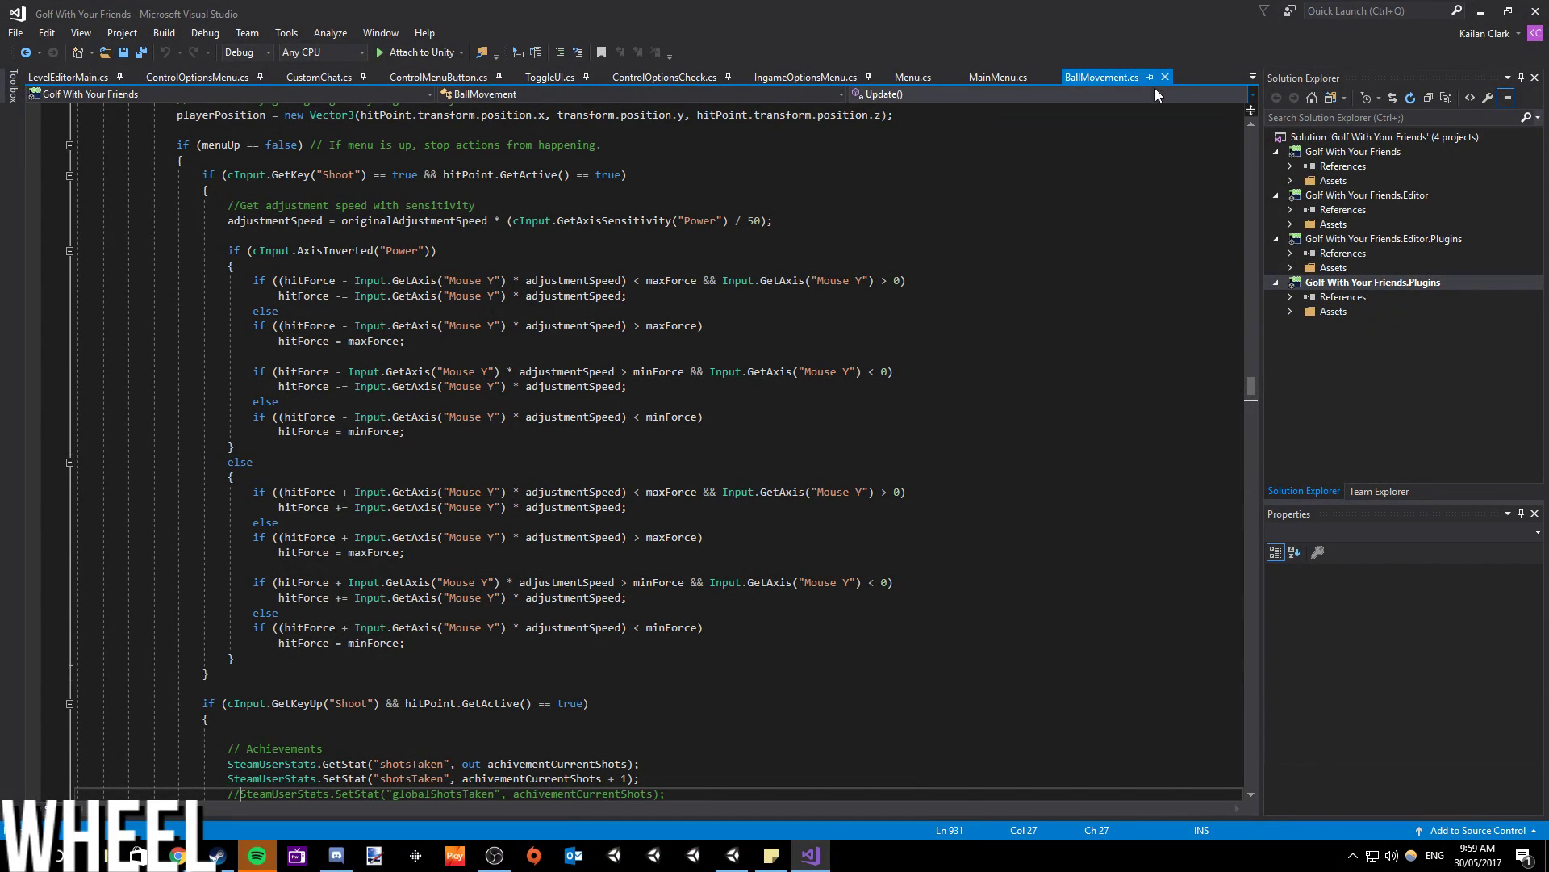
left_click(1253, 77)
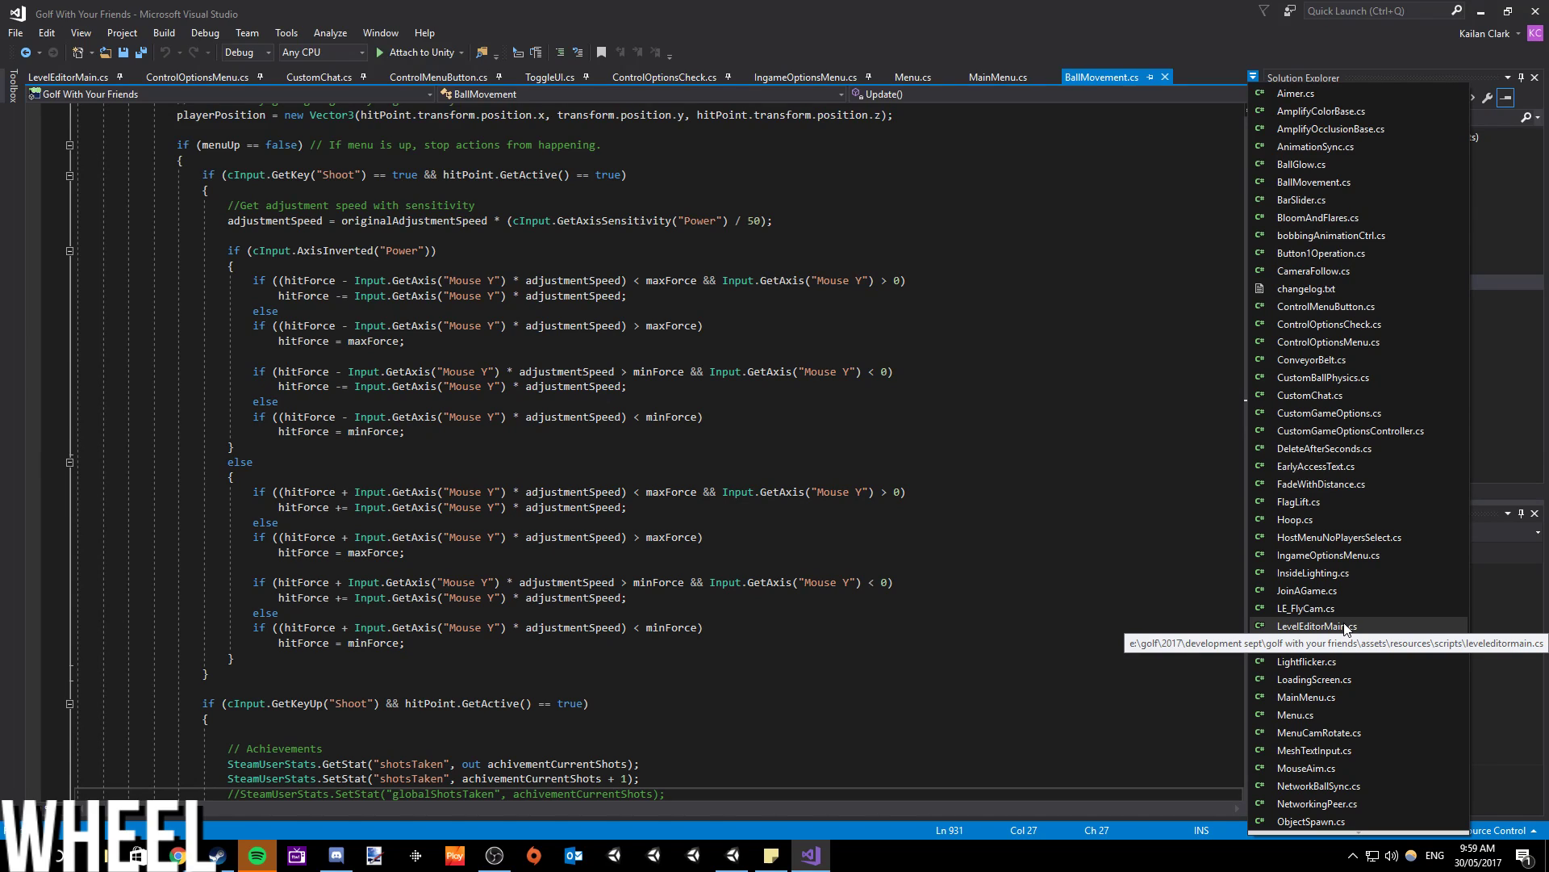
scroll(1345, 627, "down", 6)
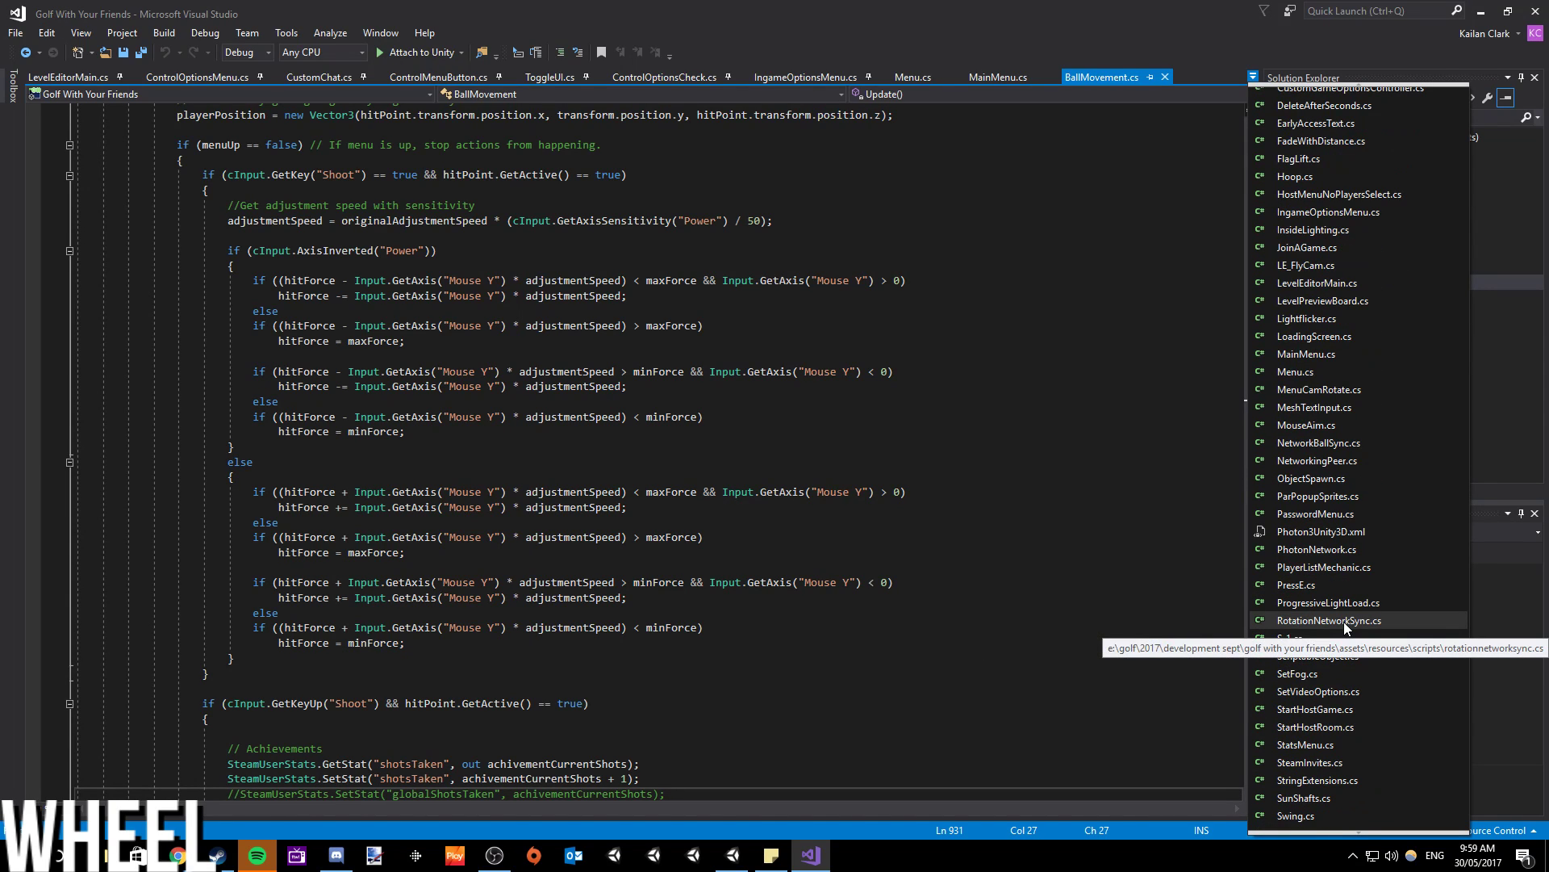
left_click(1308, 744)
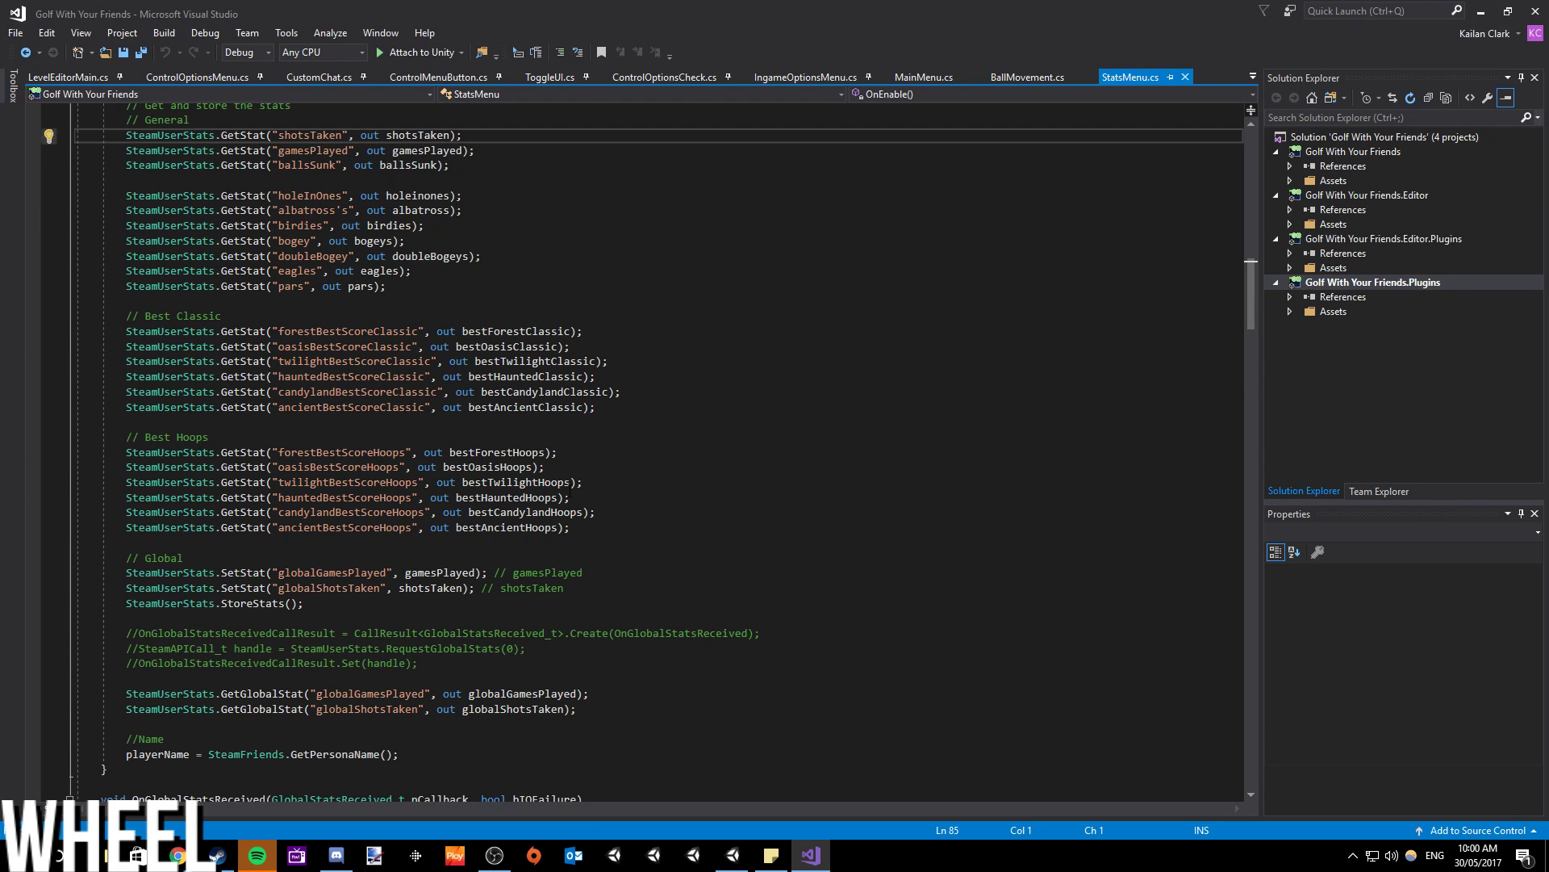
- Rename the OnEnable method in StatsMenu.cs to Start
scroll(597, 462, "up", 8)
scroll(597, 462, "up", 4)
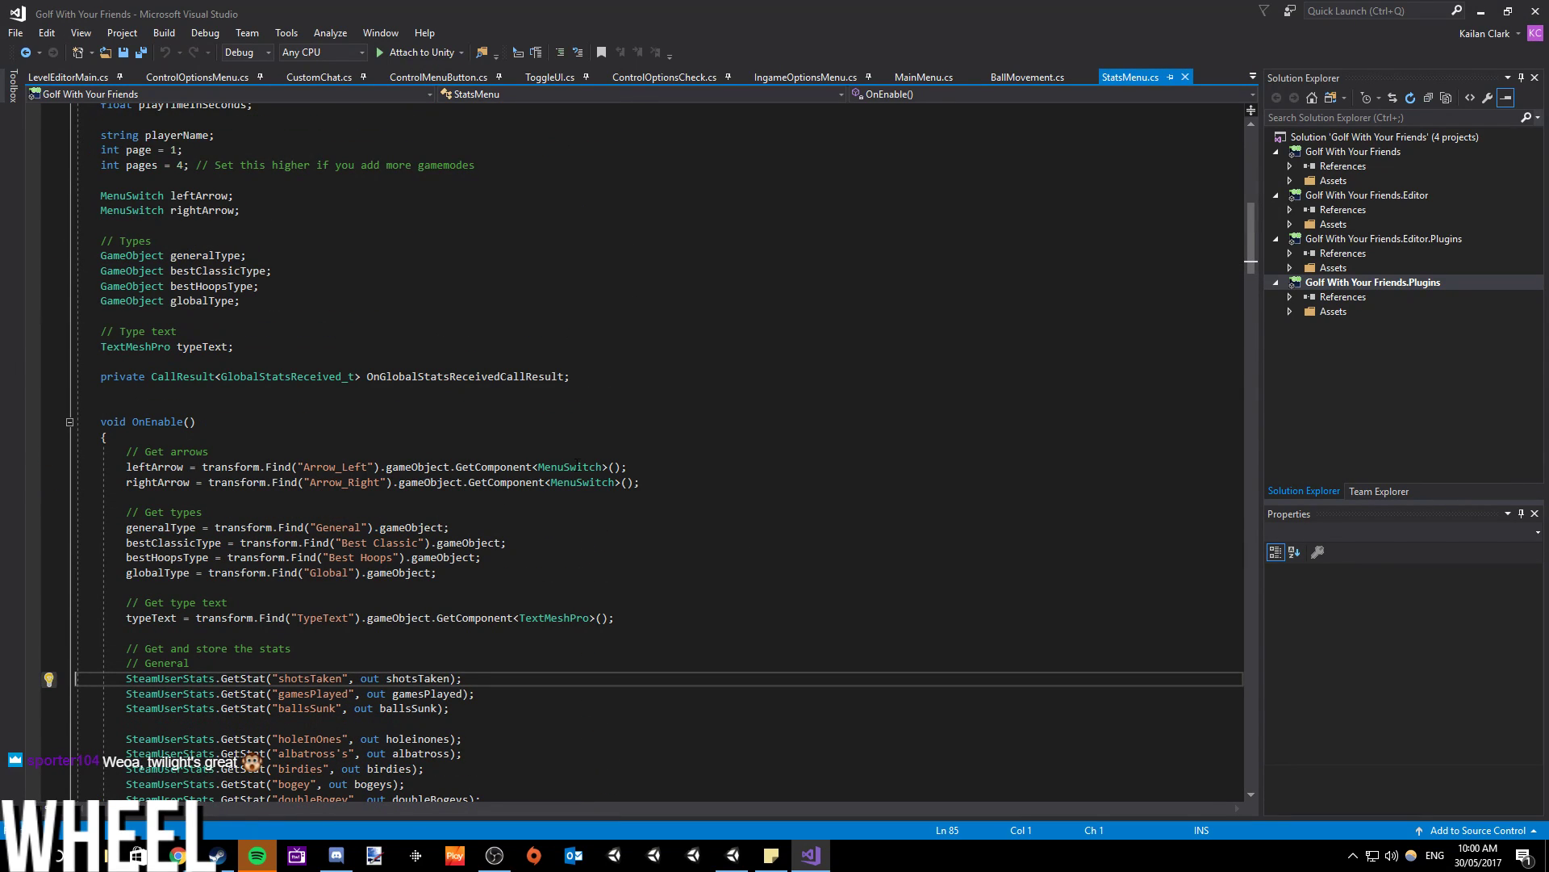
double_click(155, 423)
type("Start")
left_click(215, 466)
- Switch to Unity, run the game again and open the Statistics page from the in-game options
left_click(1484, 12)
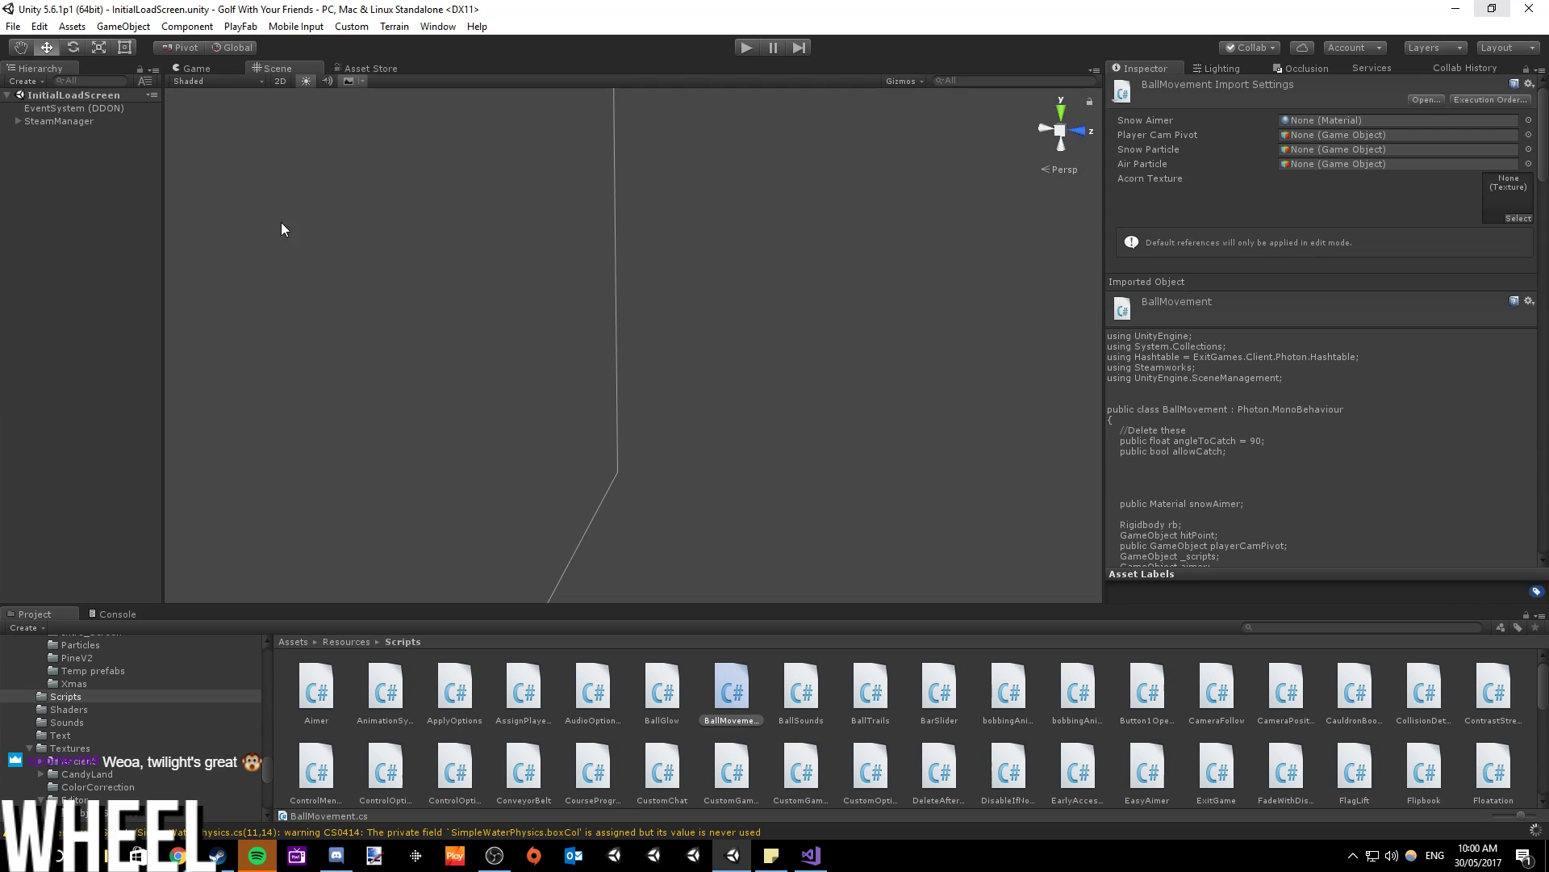
left_click(13, 27)
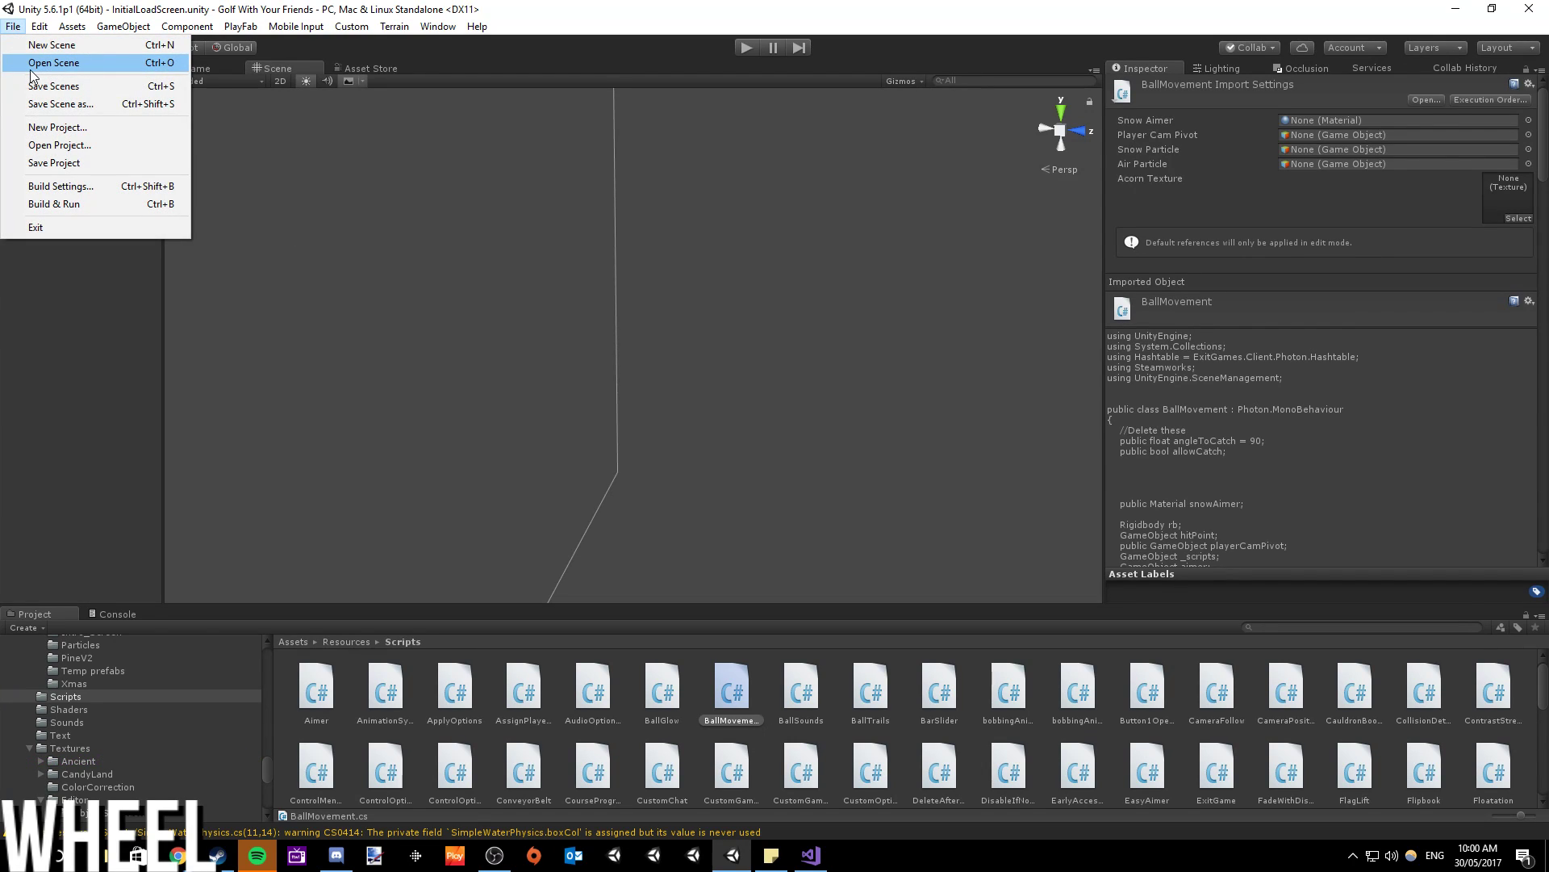
left_click(744, 49)
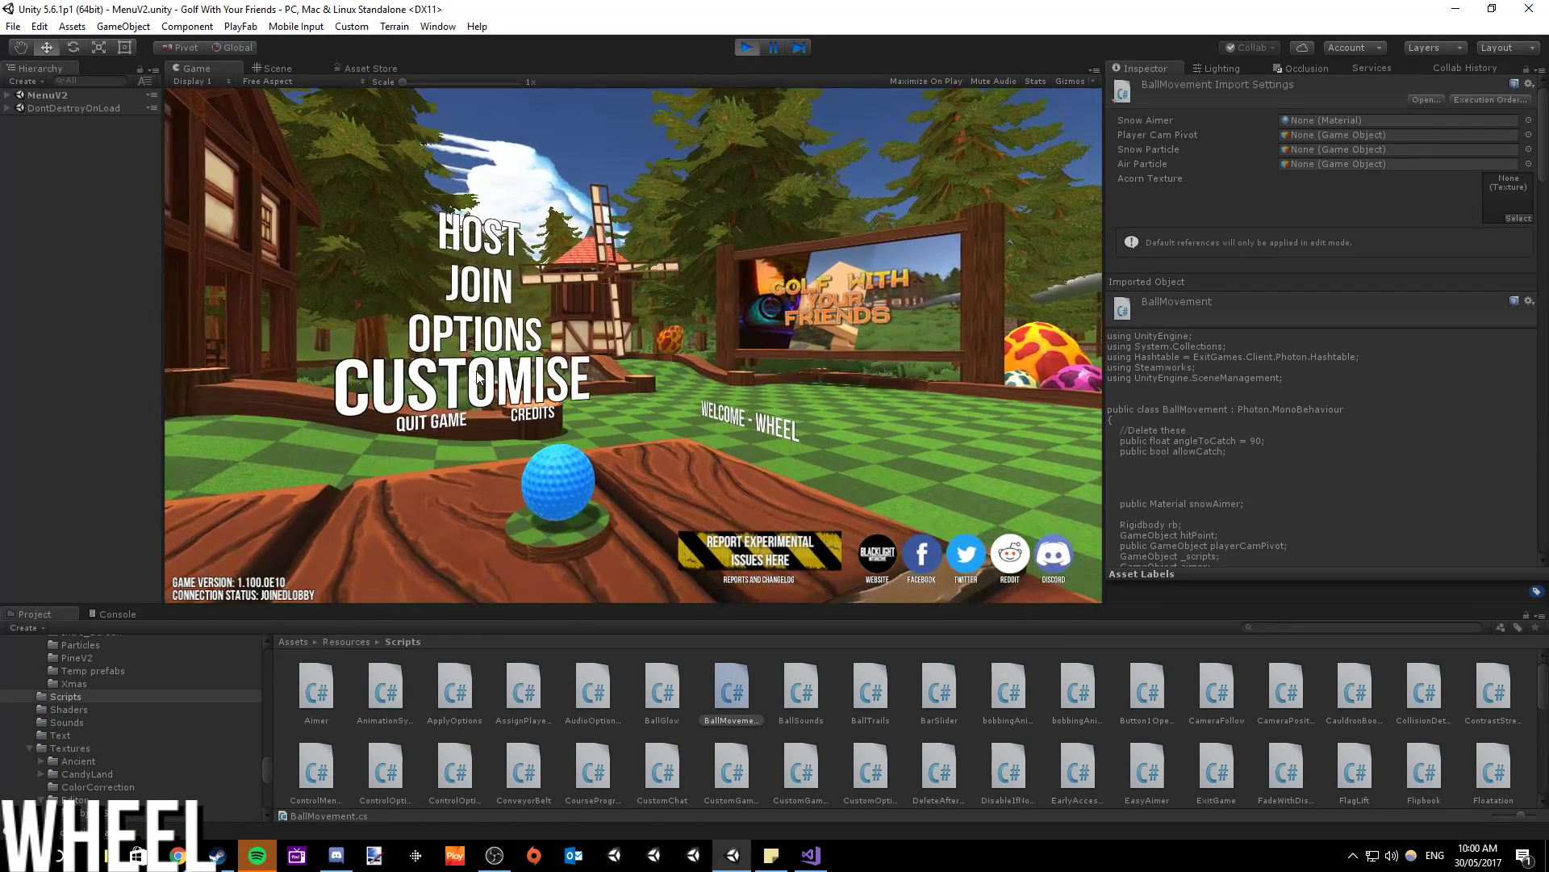
left_click(476, 347)
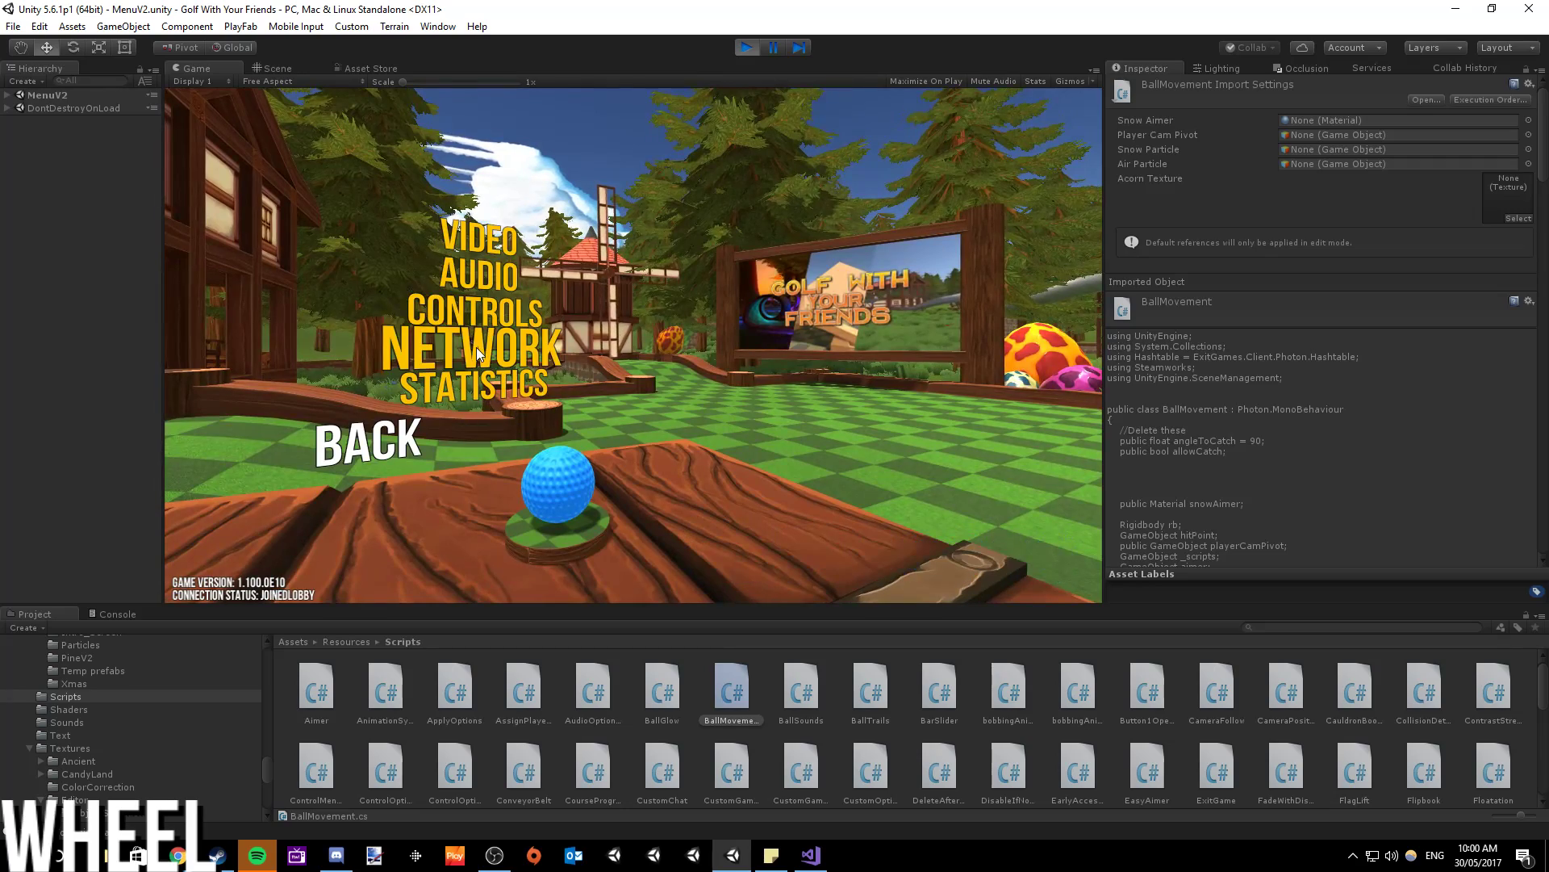
left_click(484, 381)
- Page backwards through the statistics categories to test the script change, and leave the Statistics page
left_click(404, 228)
left_click(404, 228)
left_click(405, 231)
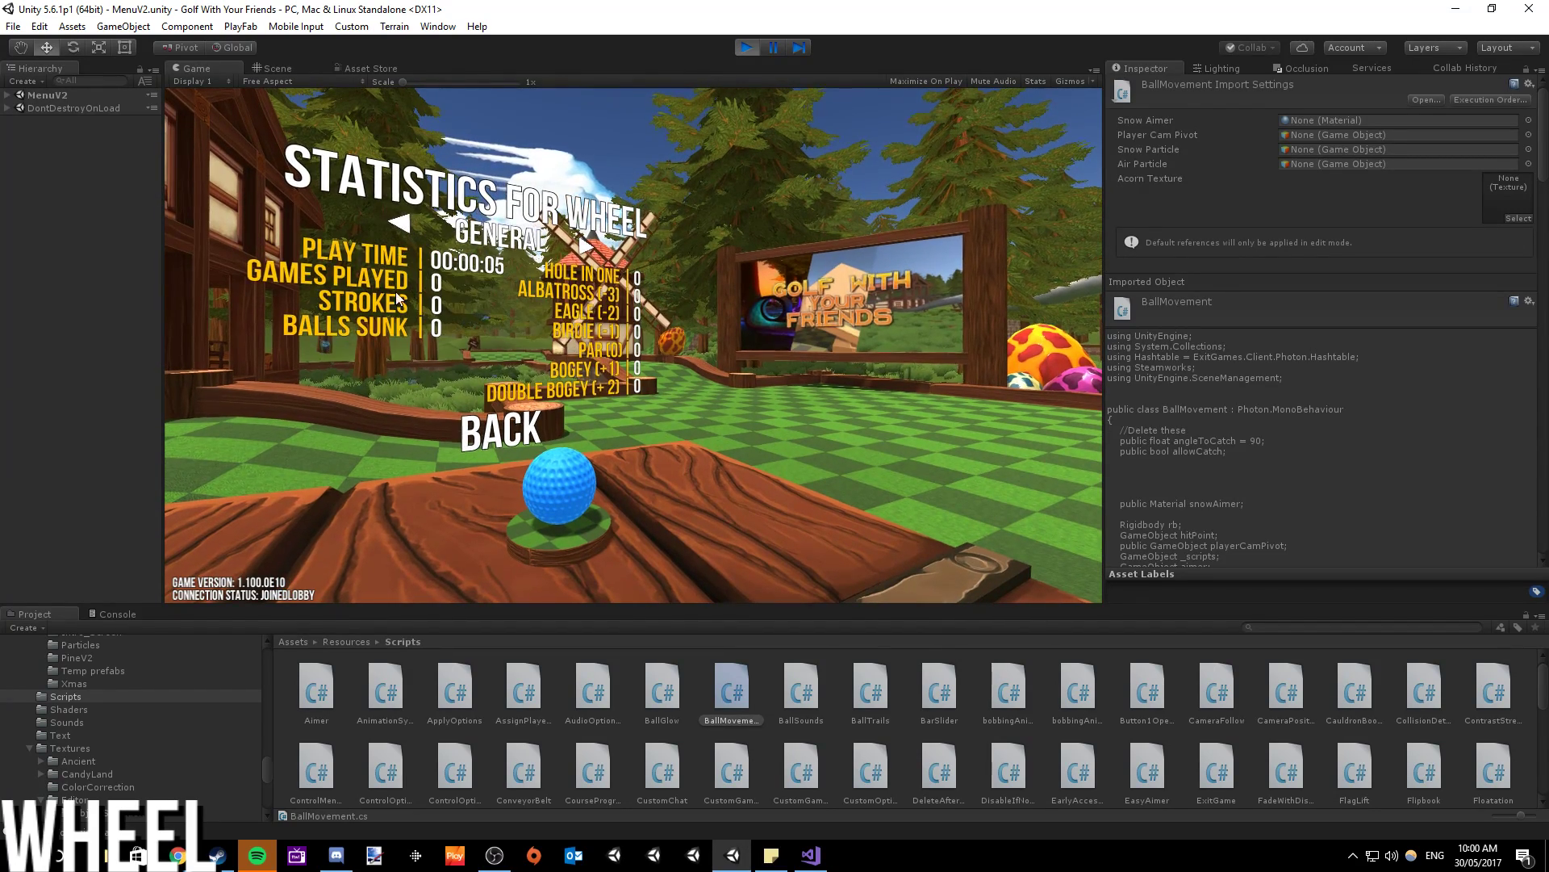
left_click(513, 436)
- Switch to Visual Studio and begin a SteamUserStats.ResetAllStats call on a new first line inside the Start method
left_click(811, 856)
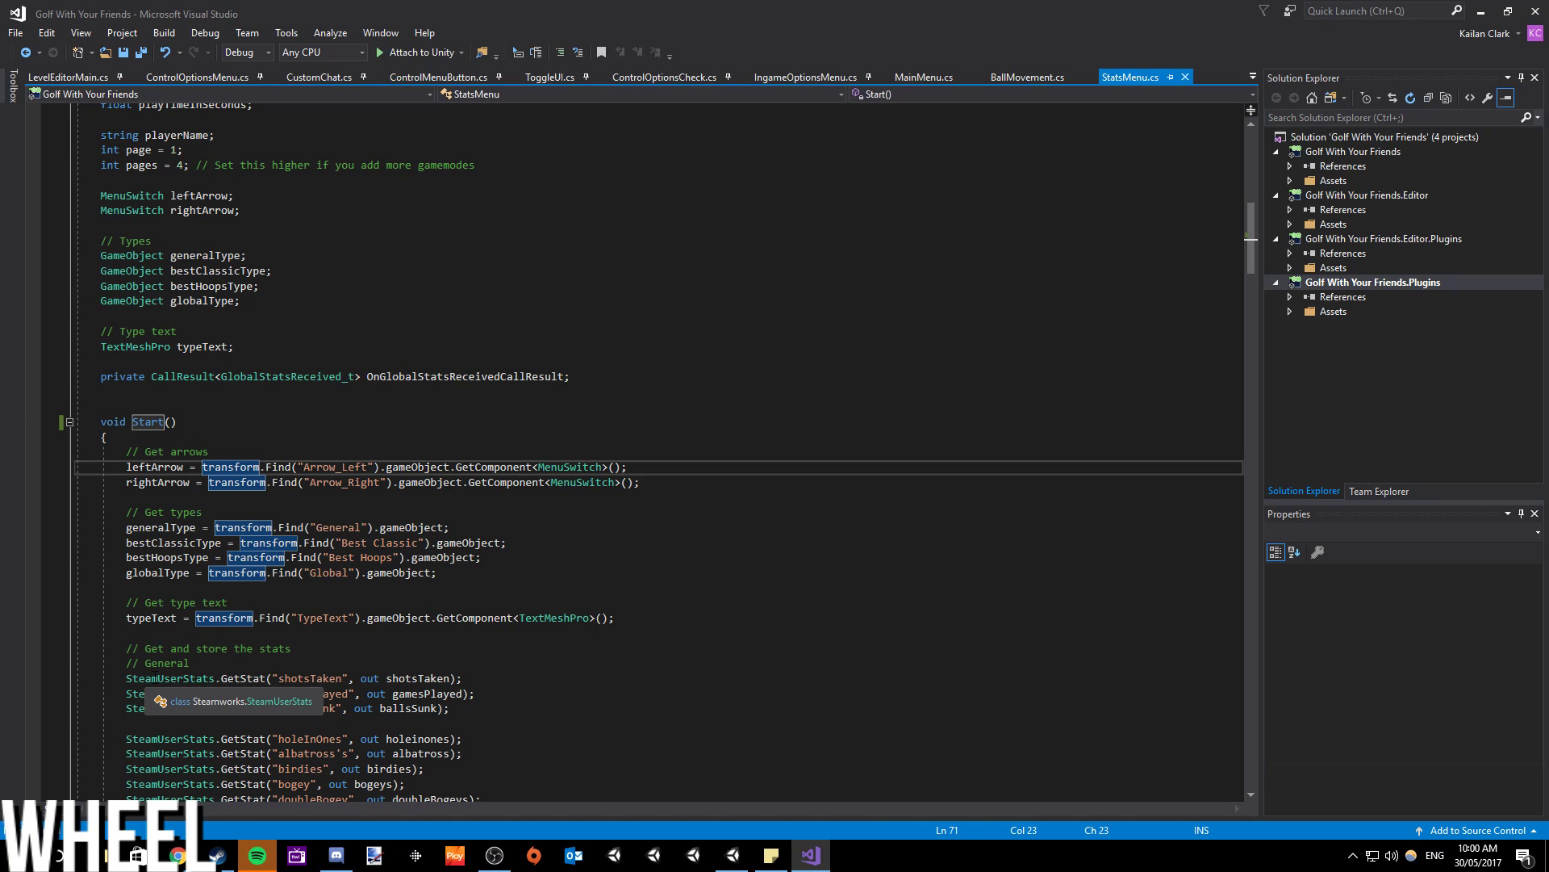
left_click(195, 437)
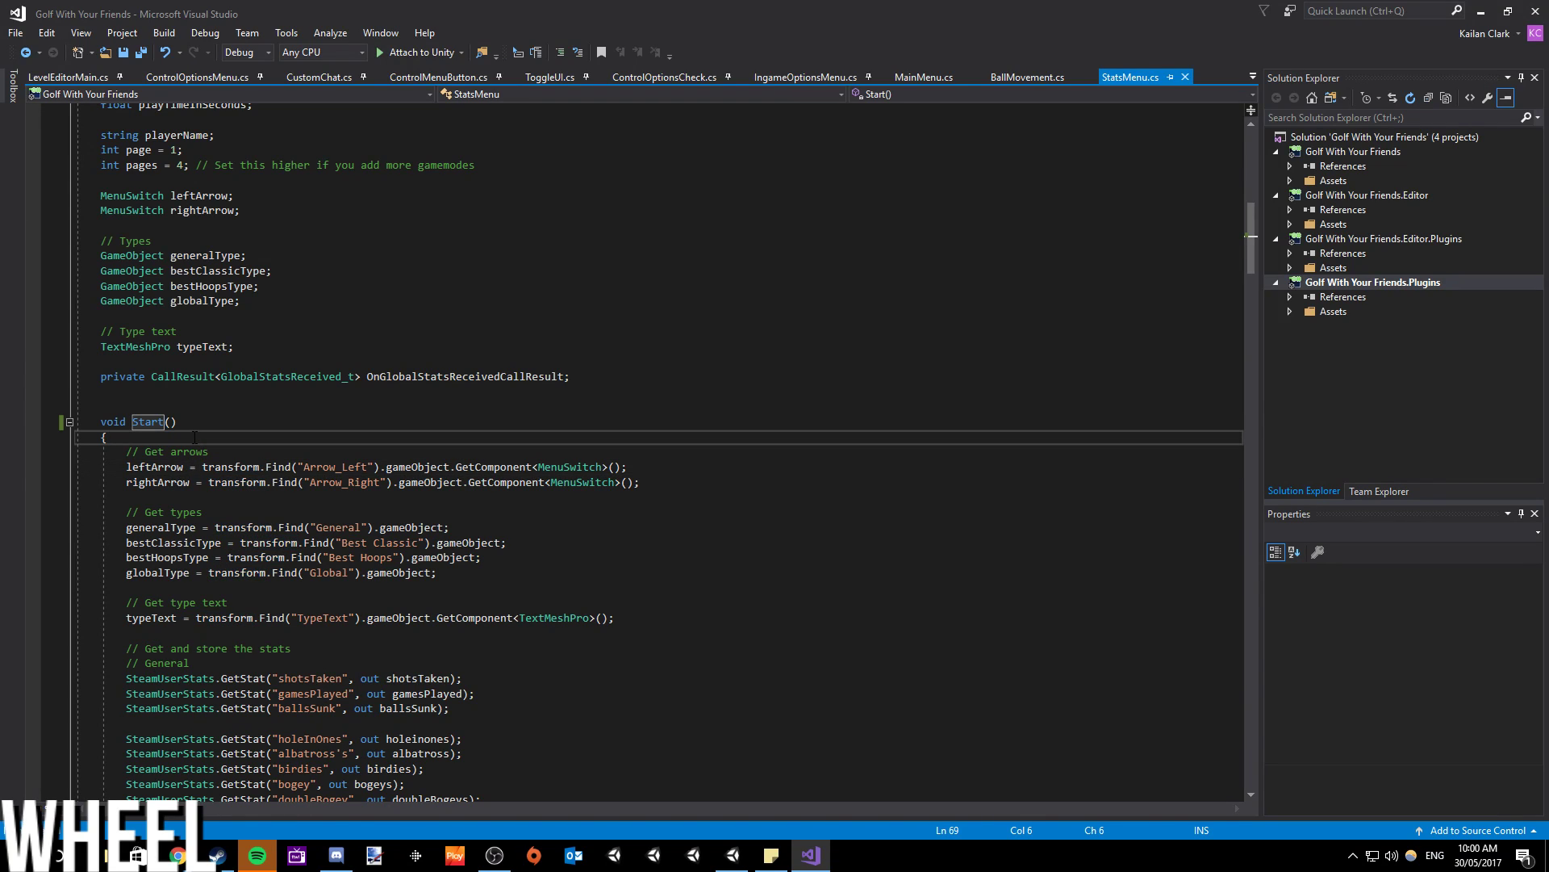
key("Return")
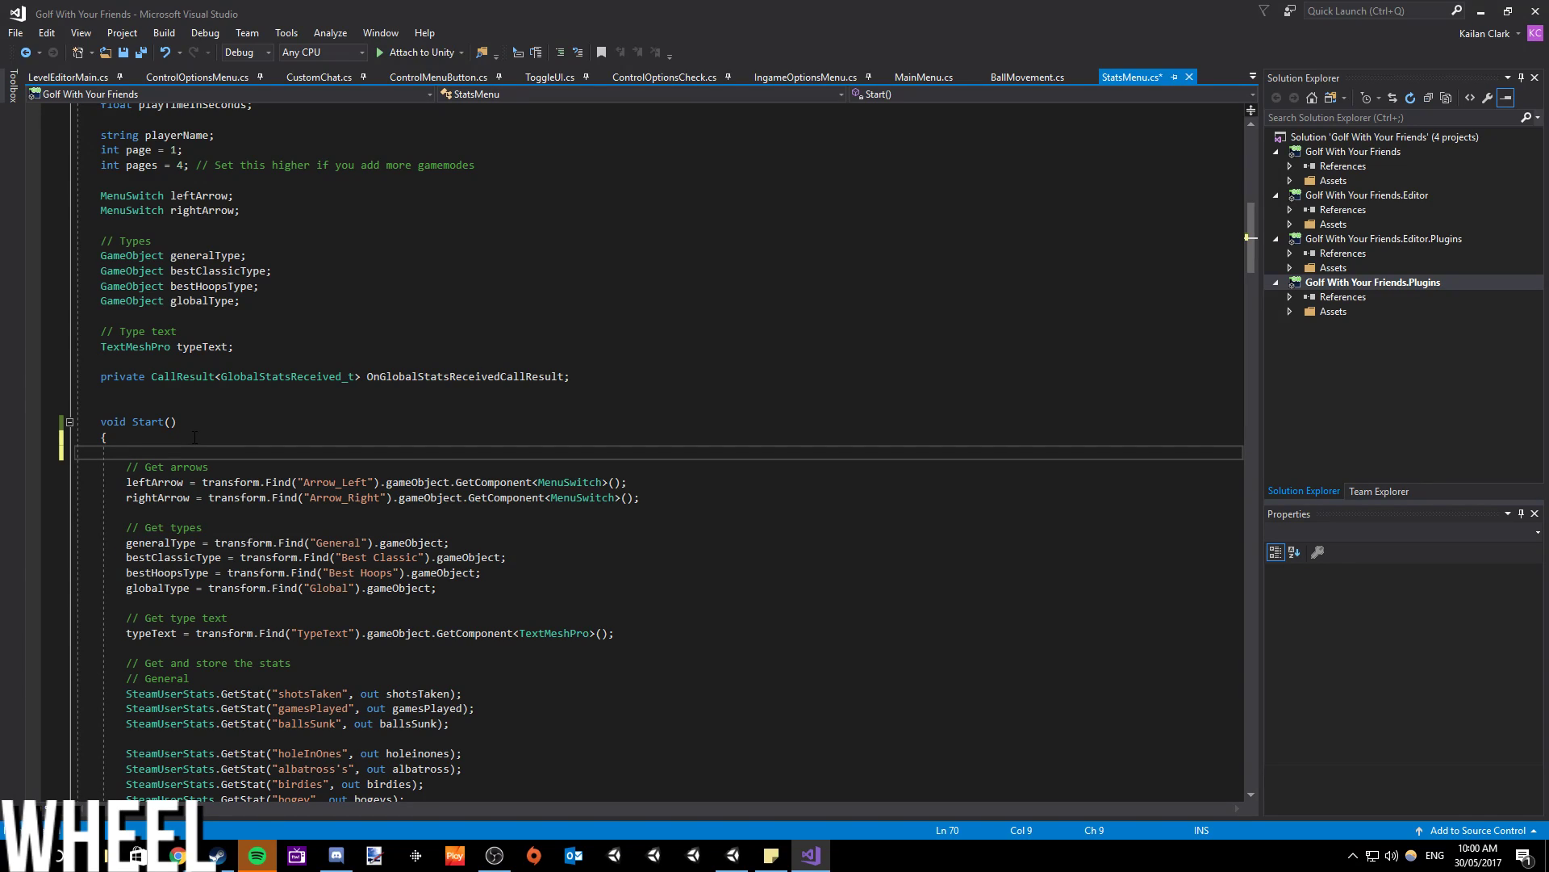
type("Ste")
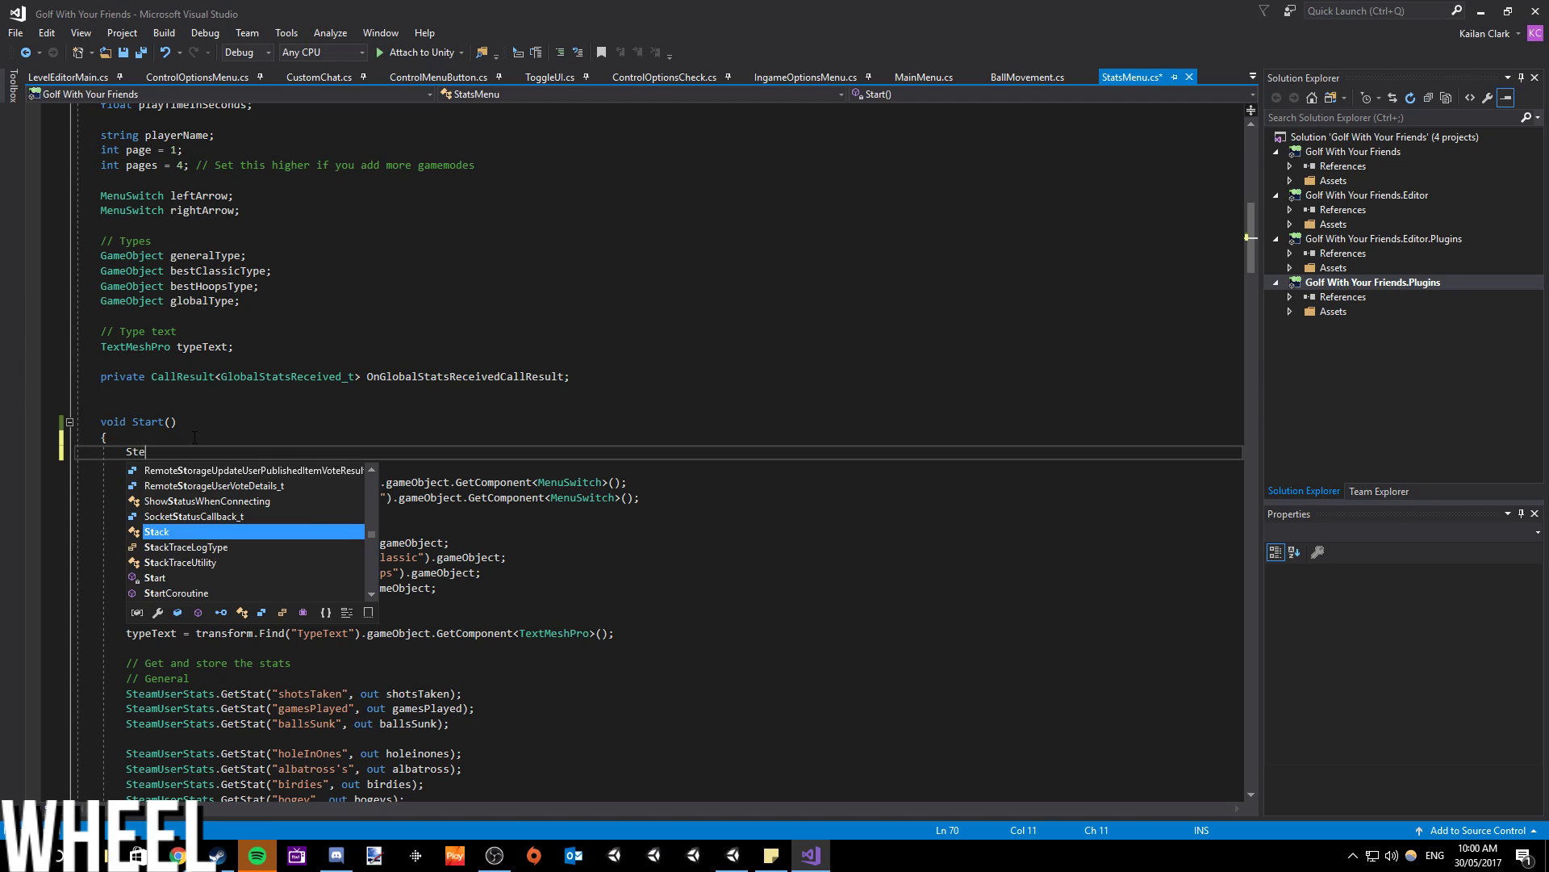
type("amuserS")
key("Tab")
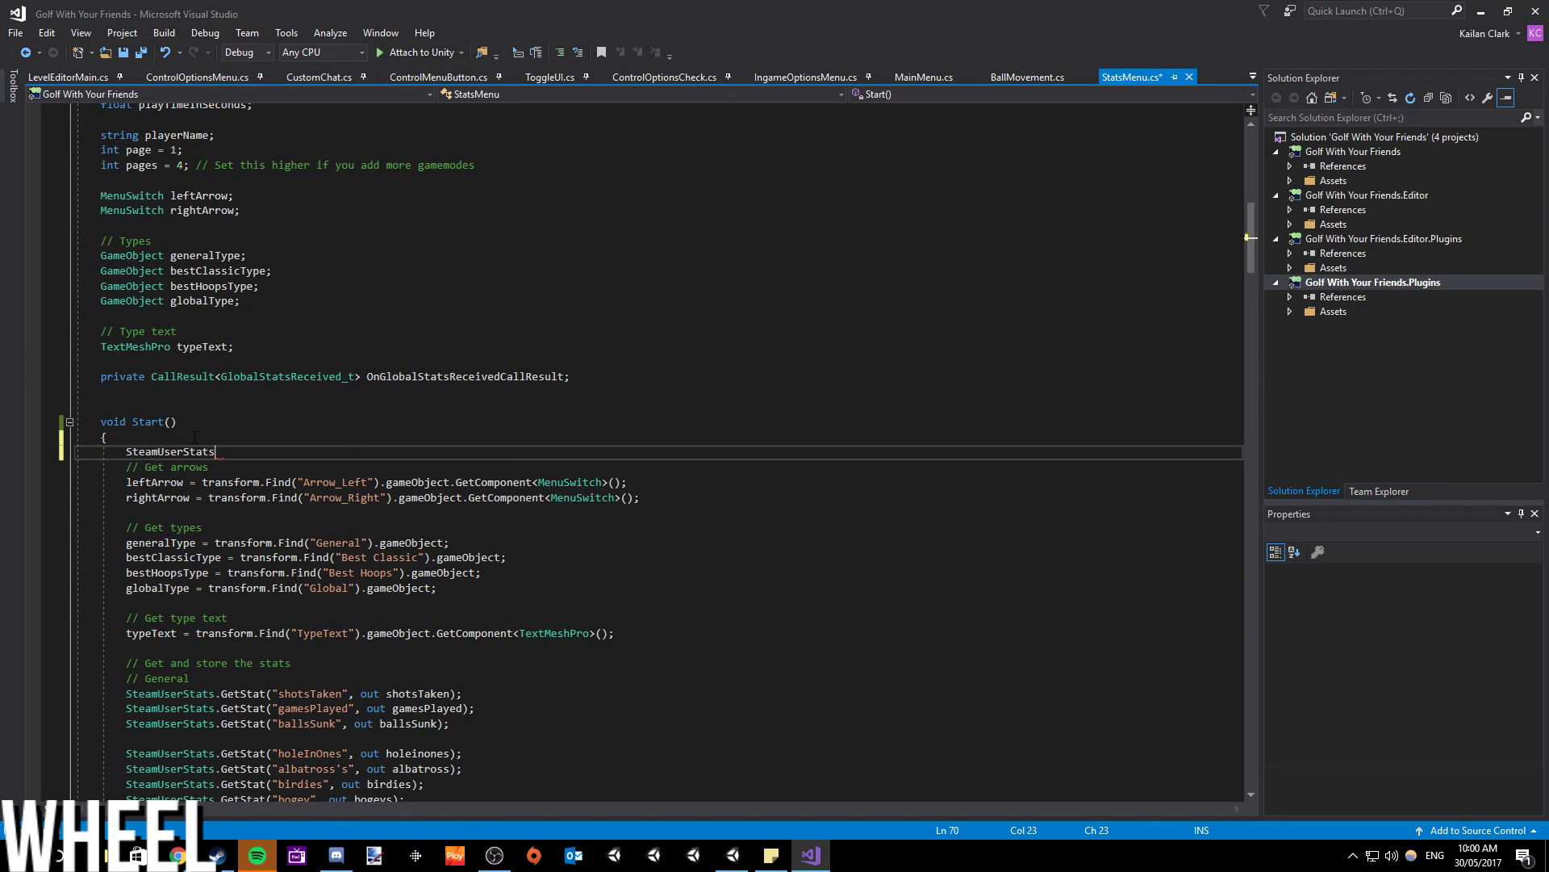
type(".res")
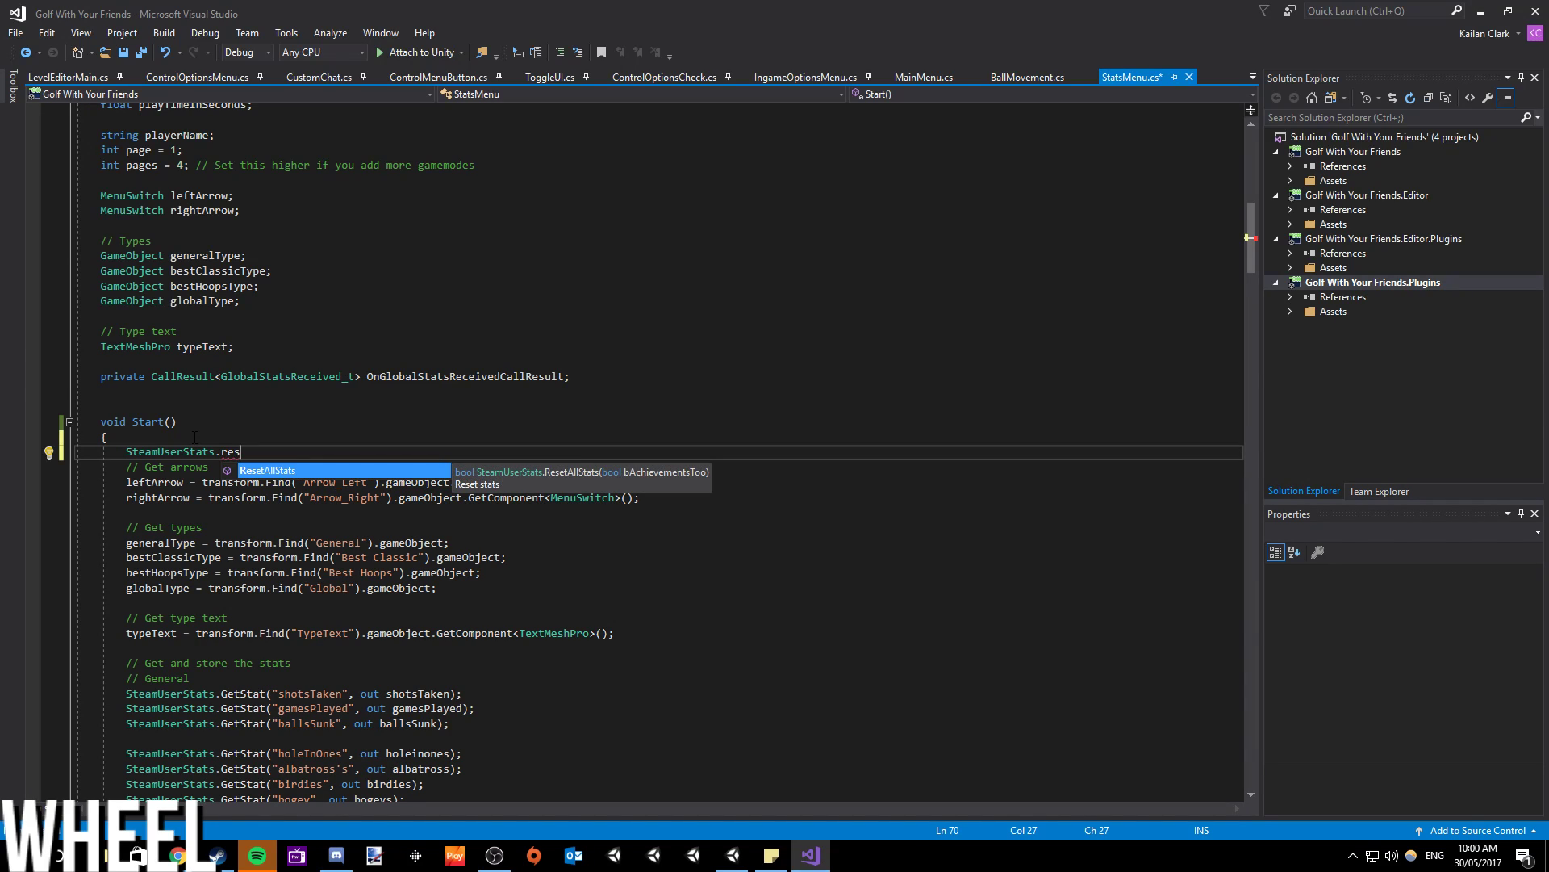
key("Tab")
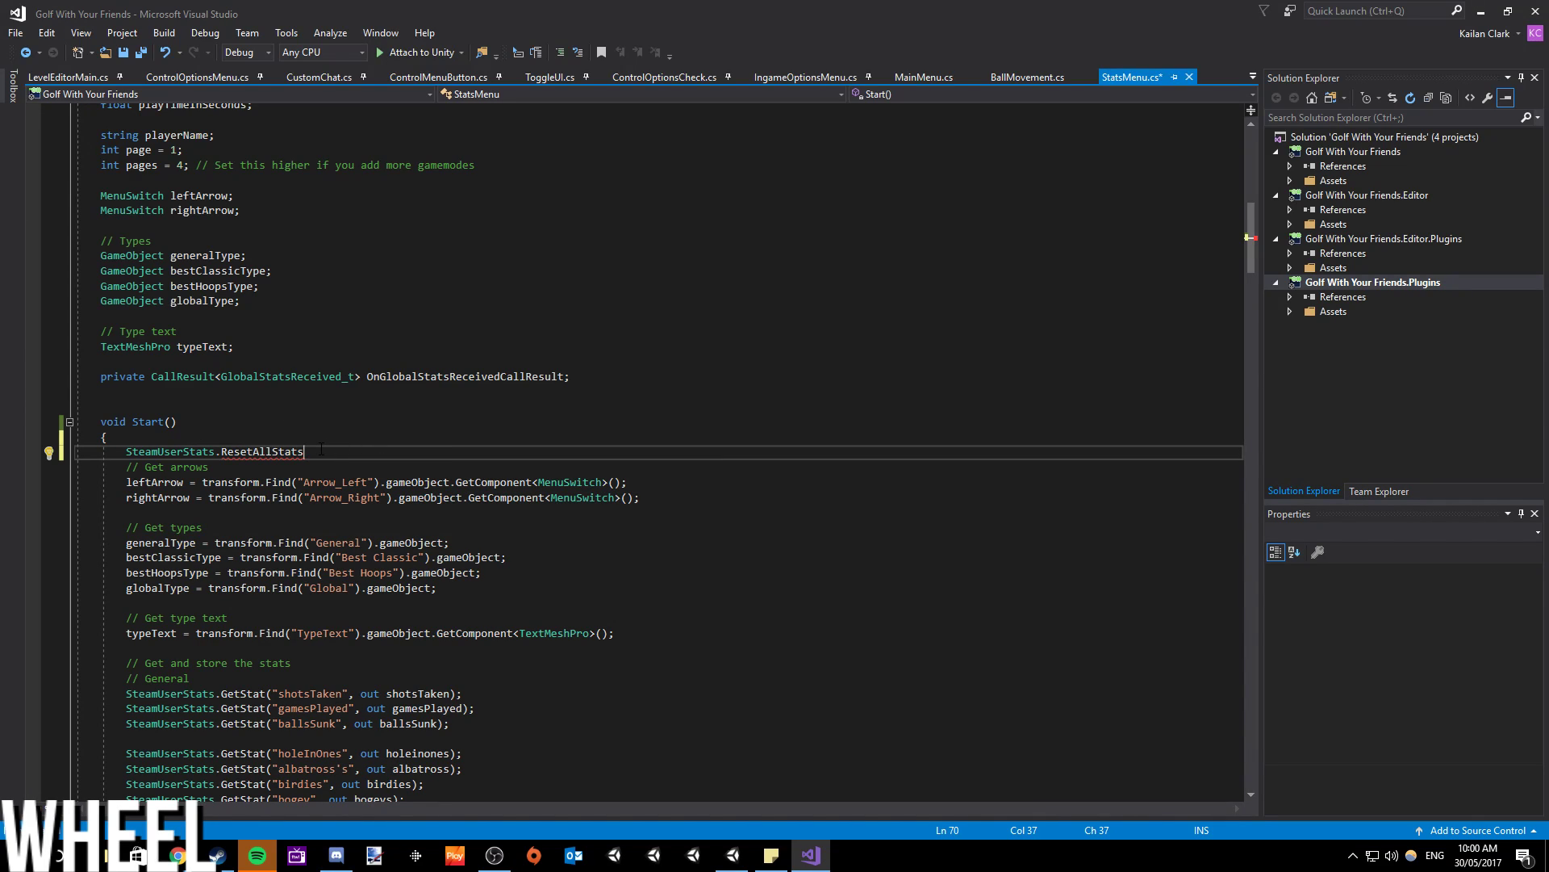
- Remove the unfinished SteamUserStats.ResetAllStats line from the Start method and search the current project for ResetAllStats
left_click_drag(333, 451, 146, 452)
left_click(344, 452)
key("BackSpace")
key("BackSpace")
key("BackSpace")
double_click(282, 452)
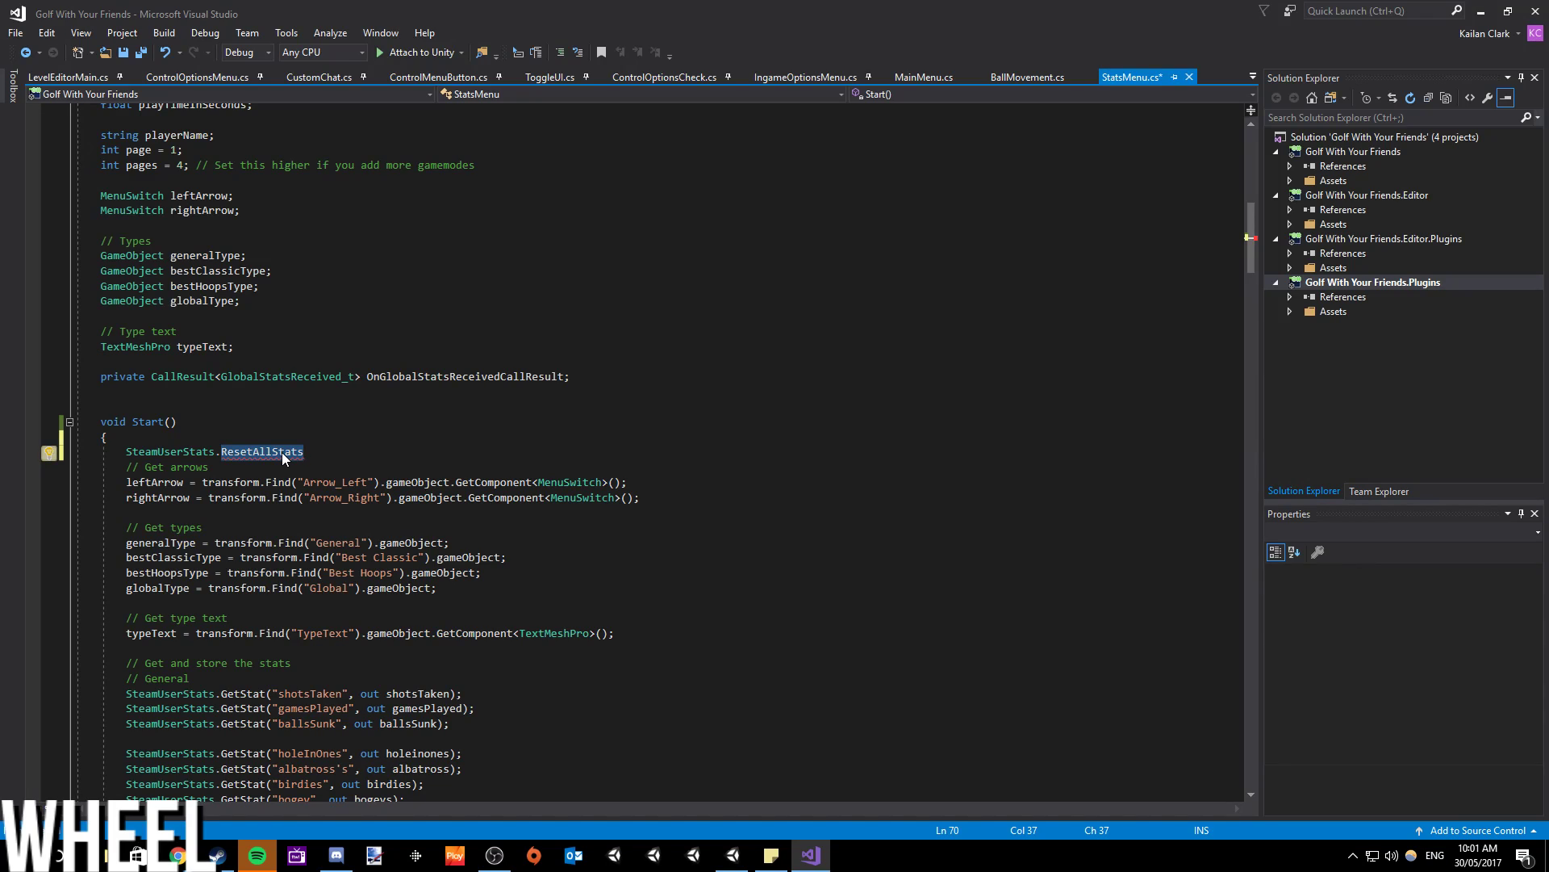
key("ctrl+f")
mouse_move(282, 452)
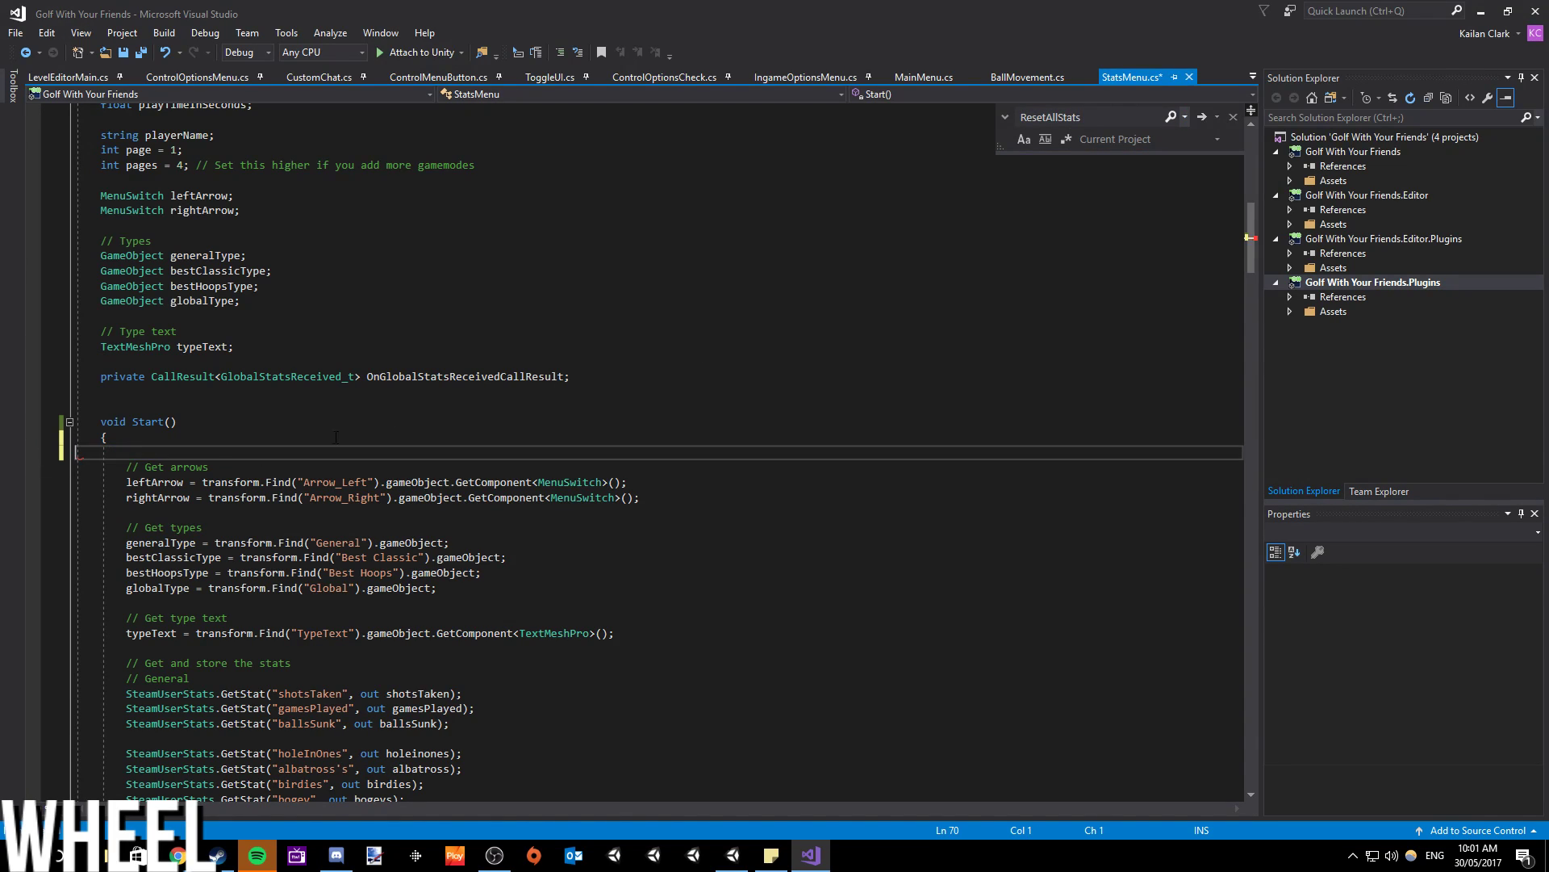
key("BackSpace")
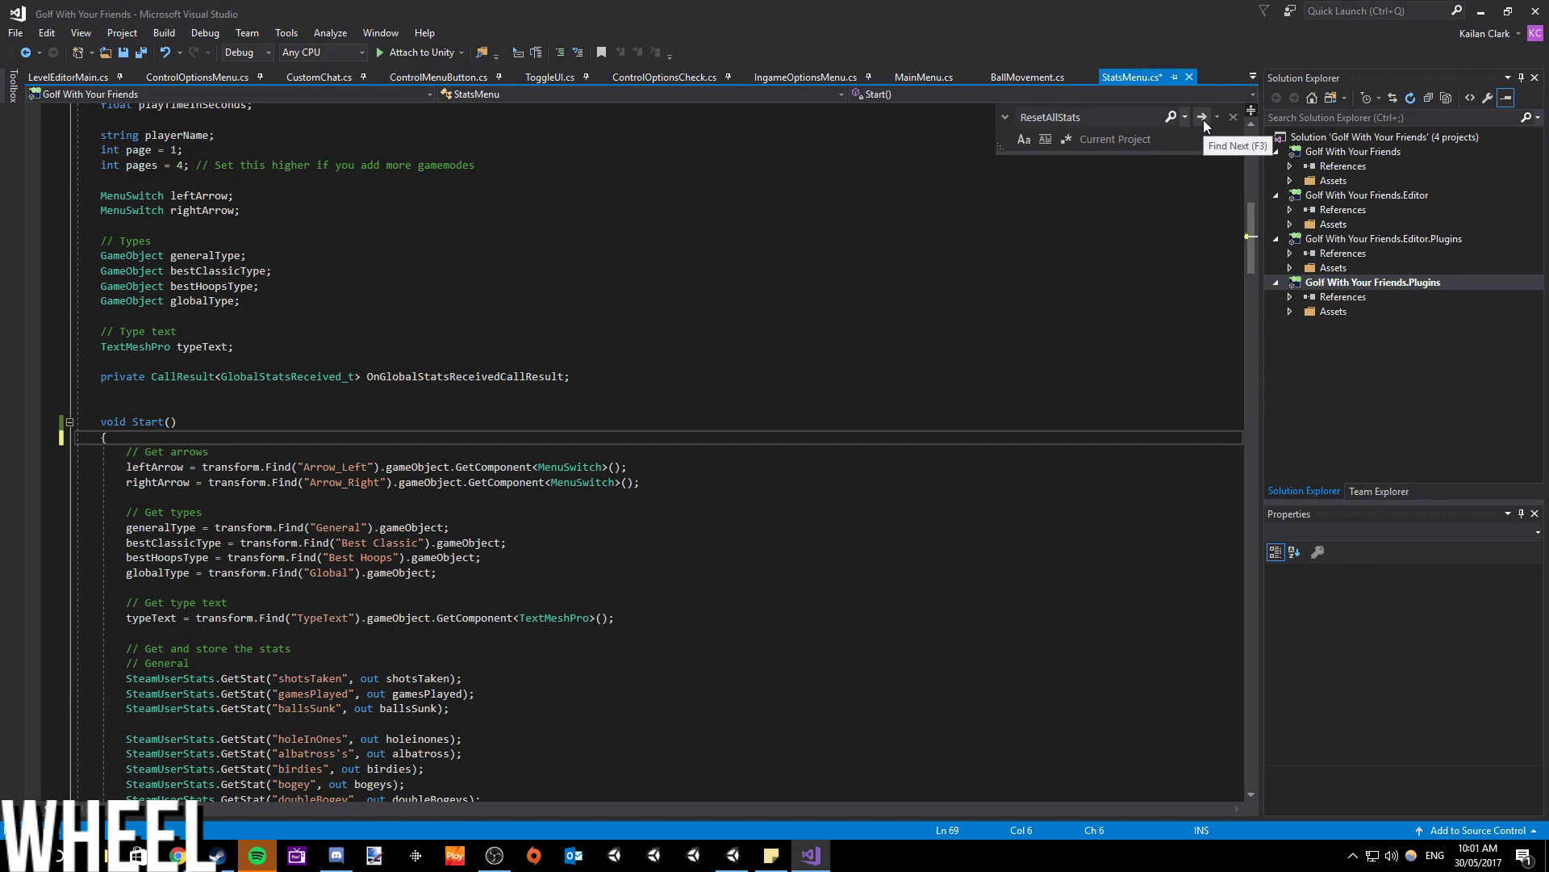
left_click(1204, 119)
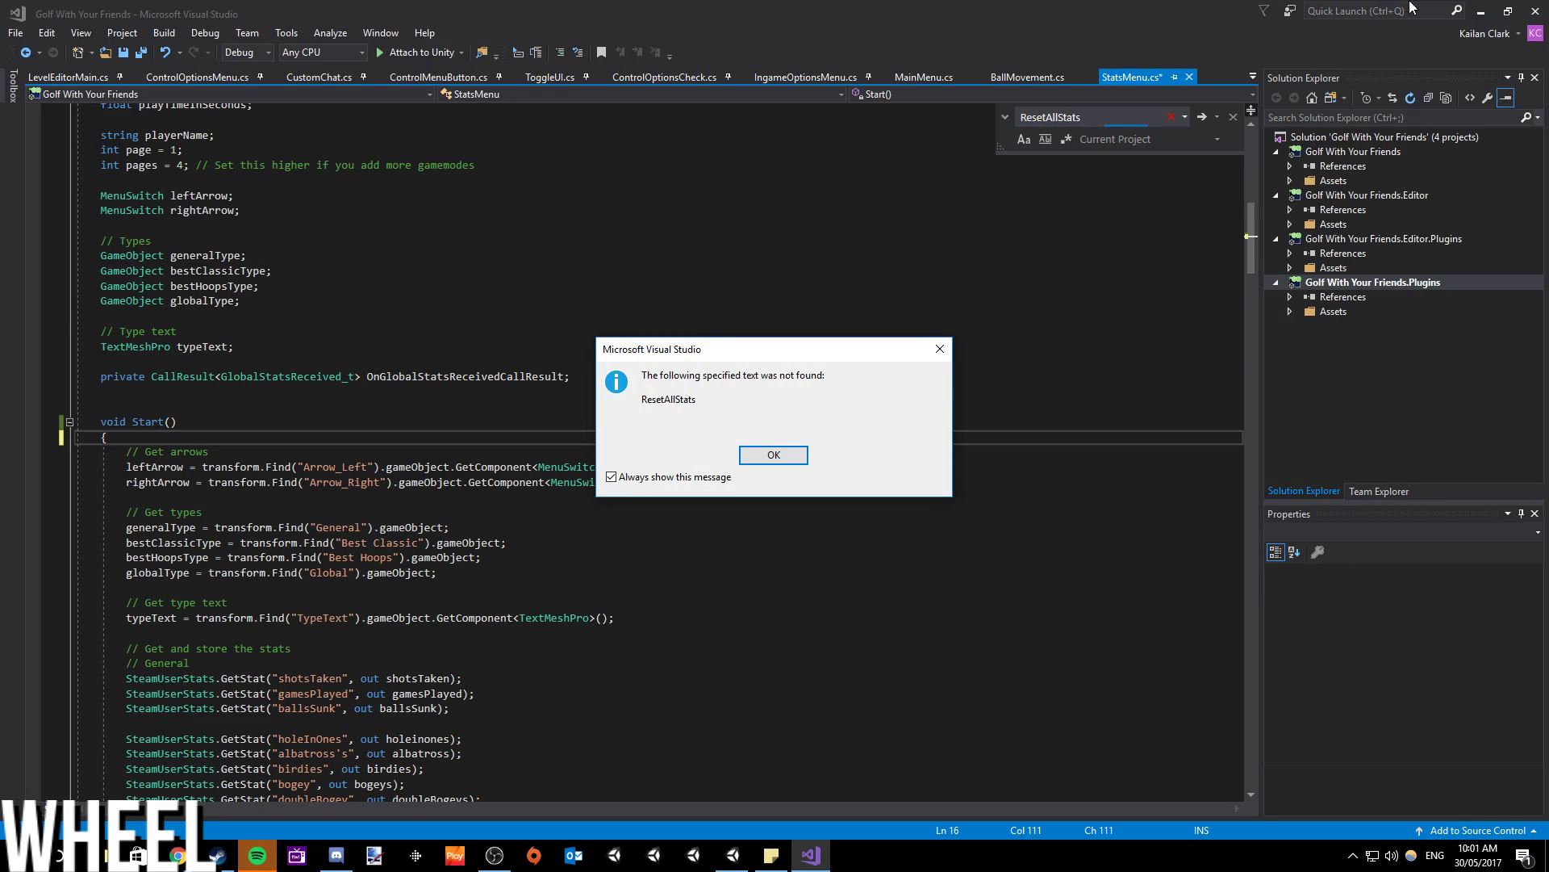
left_click(774, 456)
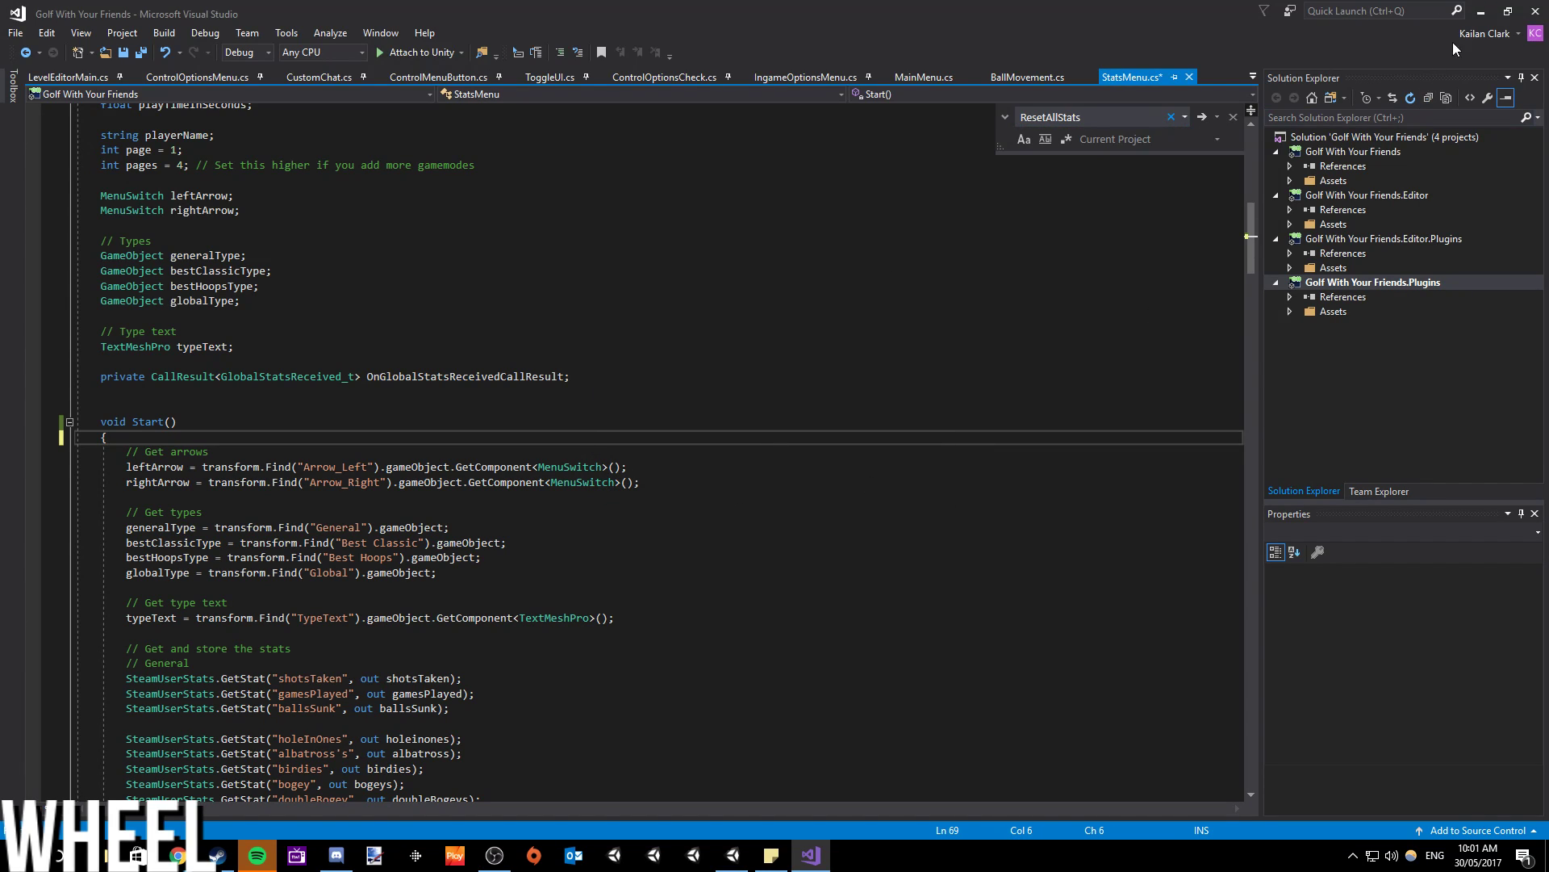
- Switch to Unity and leave the in-game Statistics page for the main menu
left_click(1482, 12)
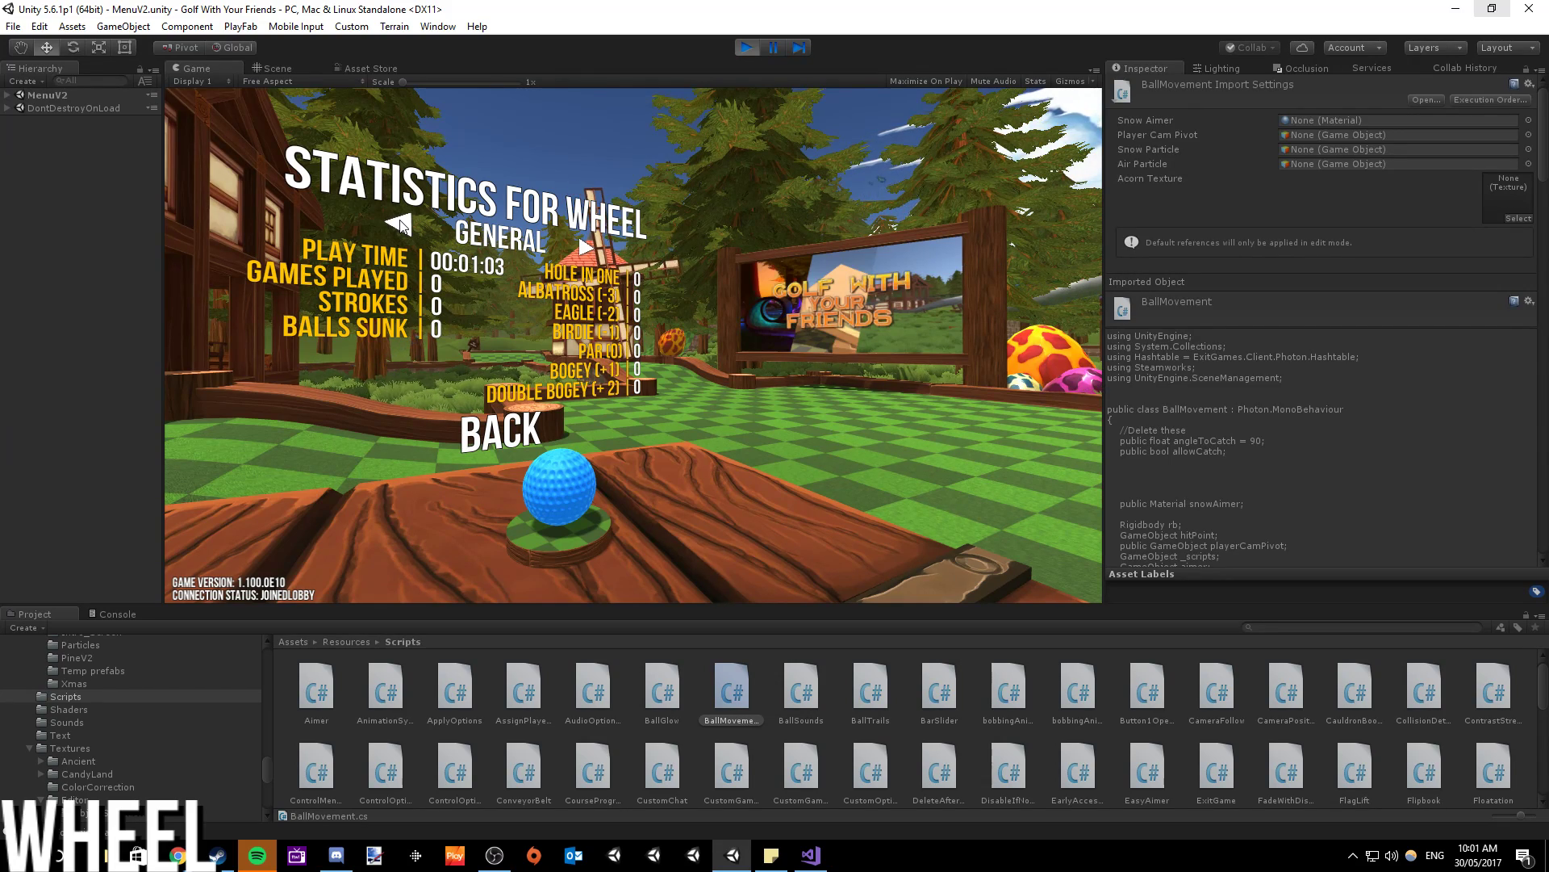
left_click(501, 434)
key("Escape")
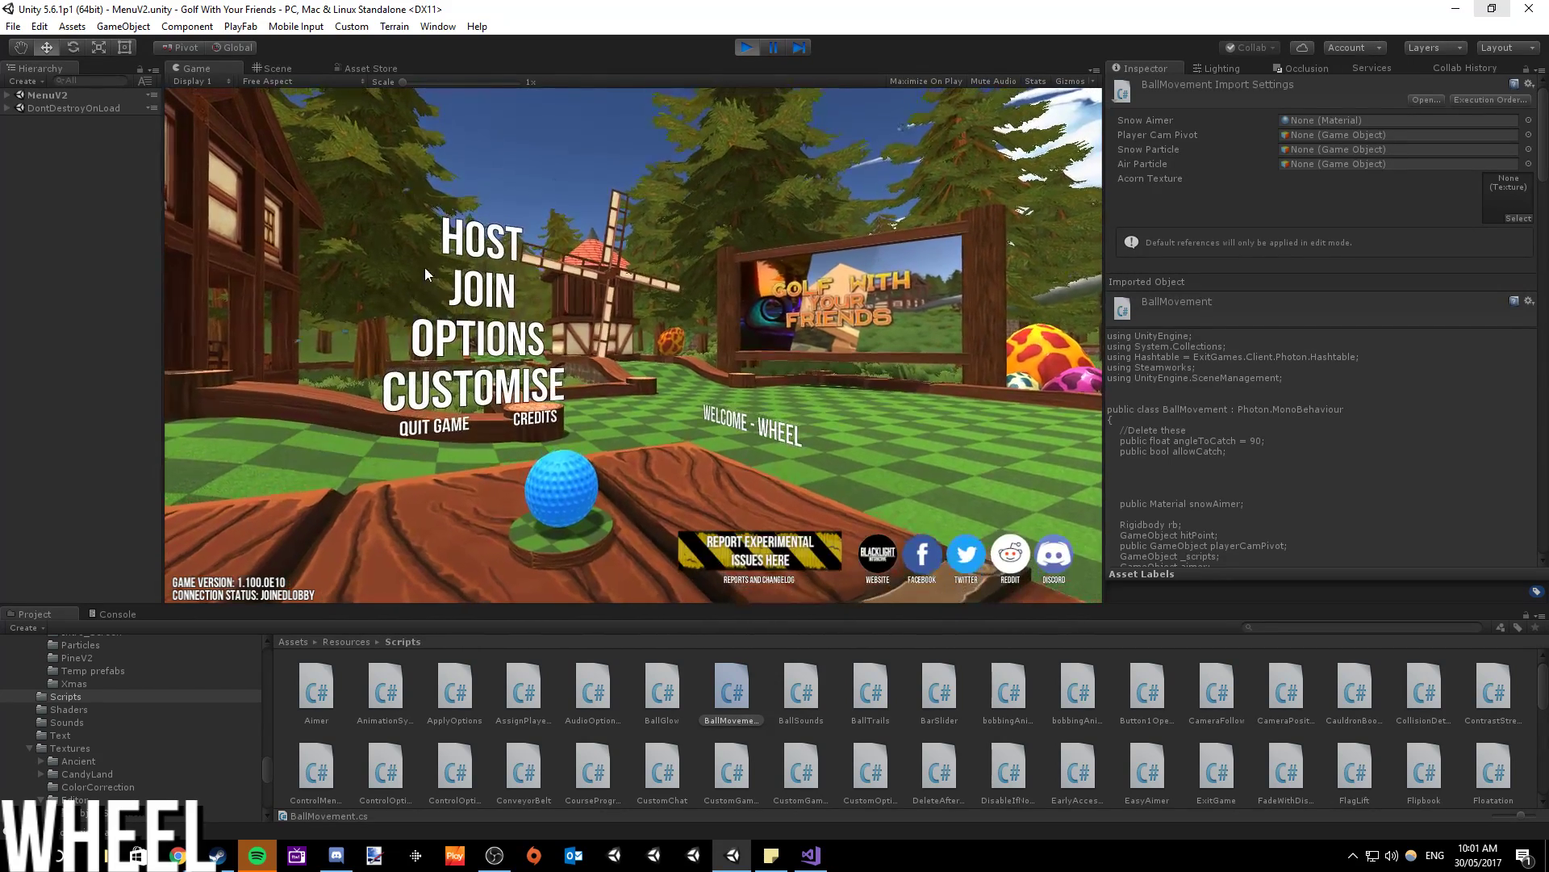
- Open the in-game audio options twice, applying them each time, and return to the main menu
left_click(463, 340)
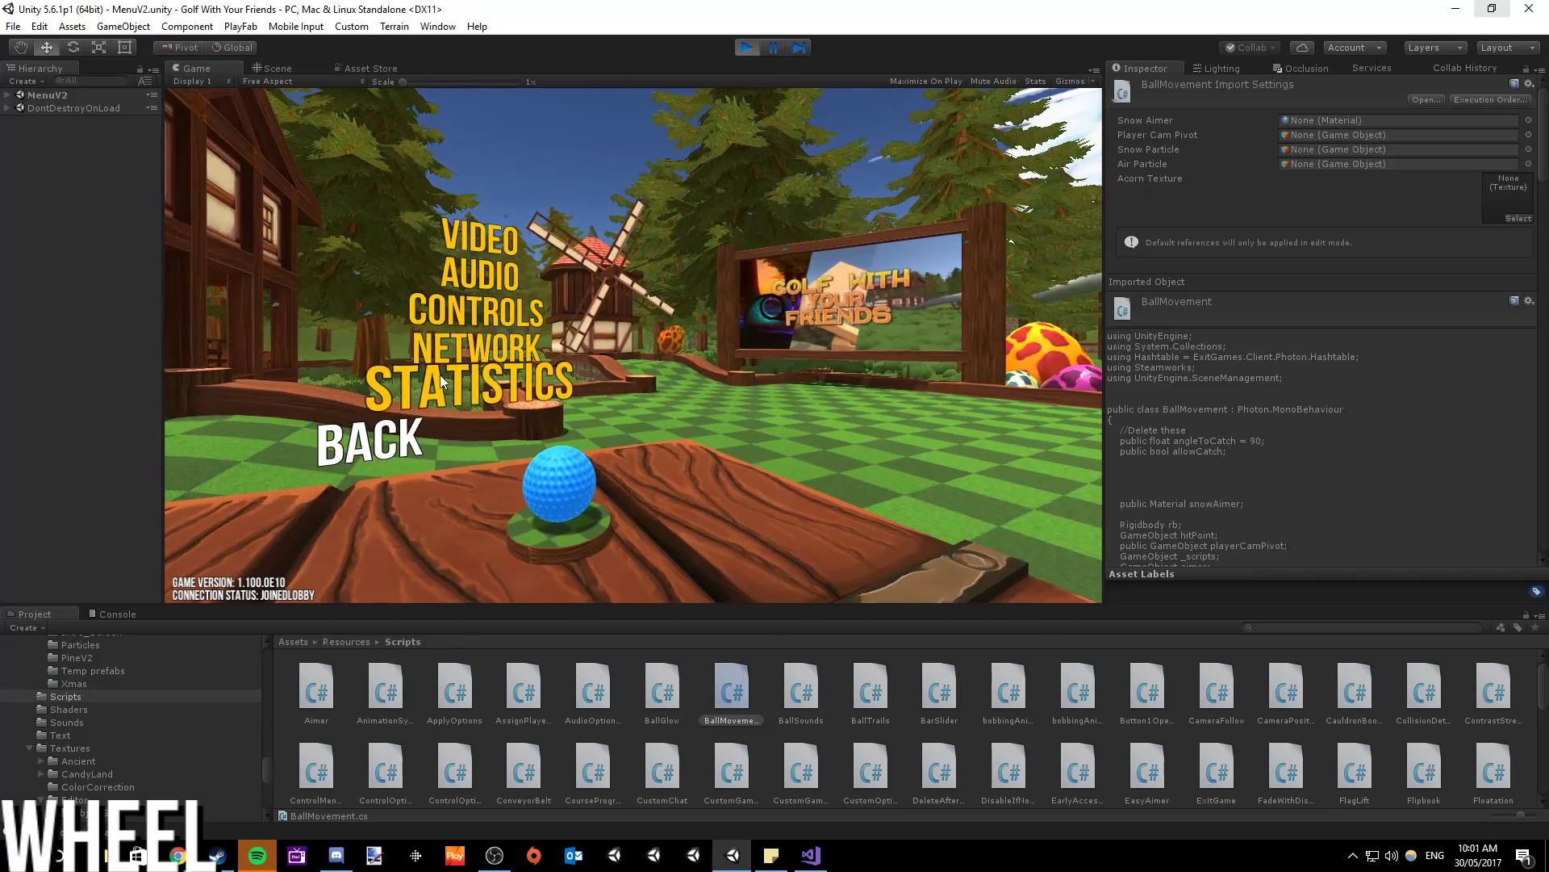
left_click(466, 272)
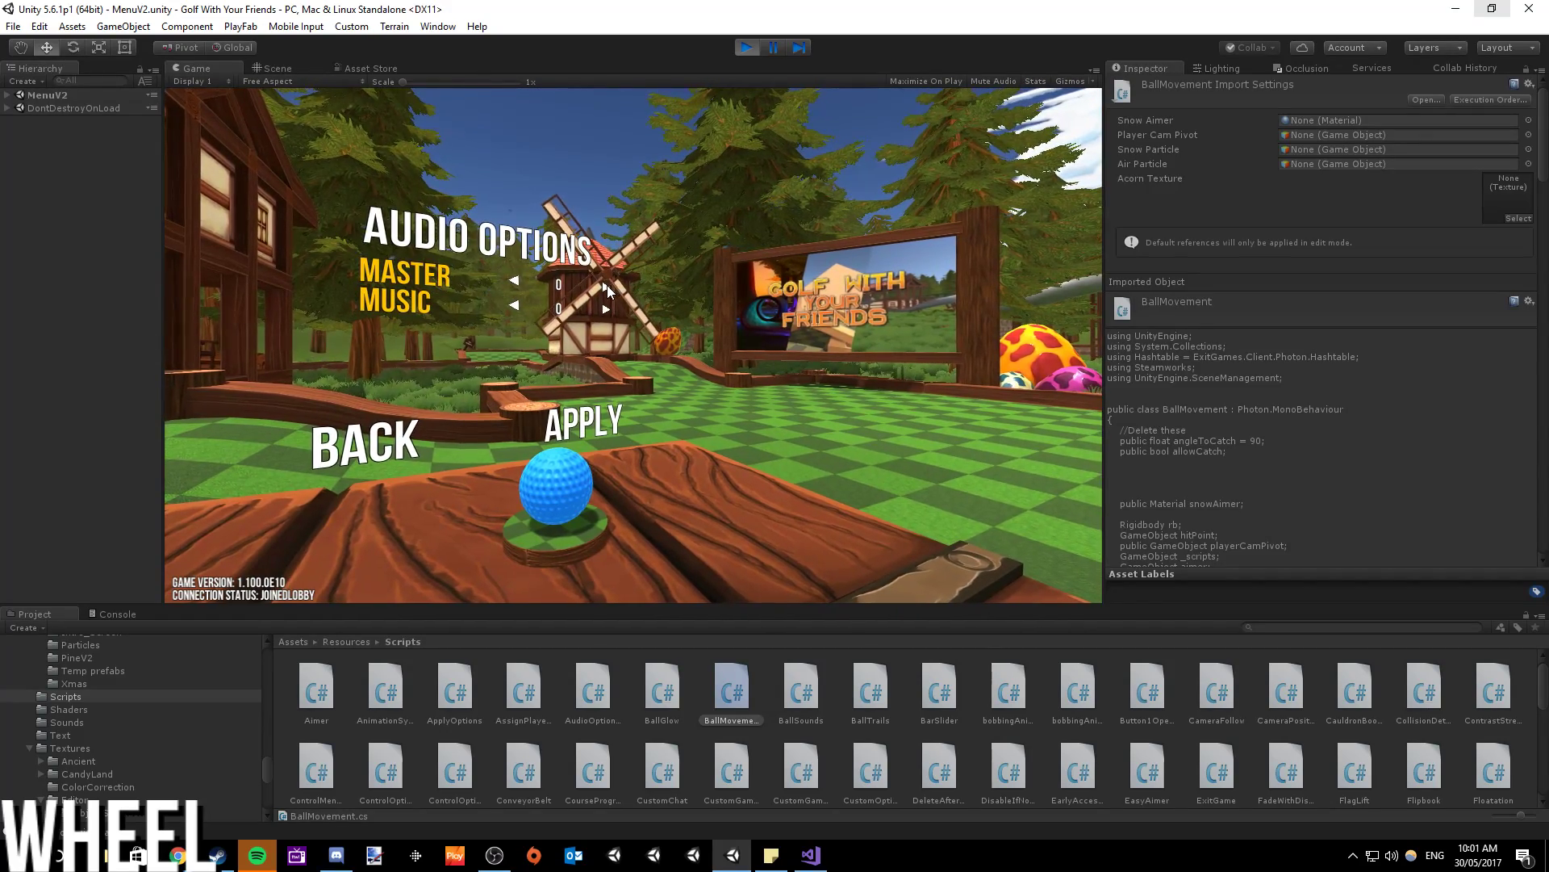
left_click(579, 416)
left_click(343, 448)
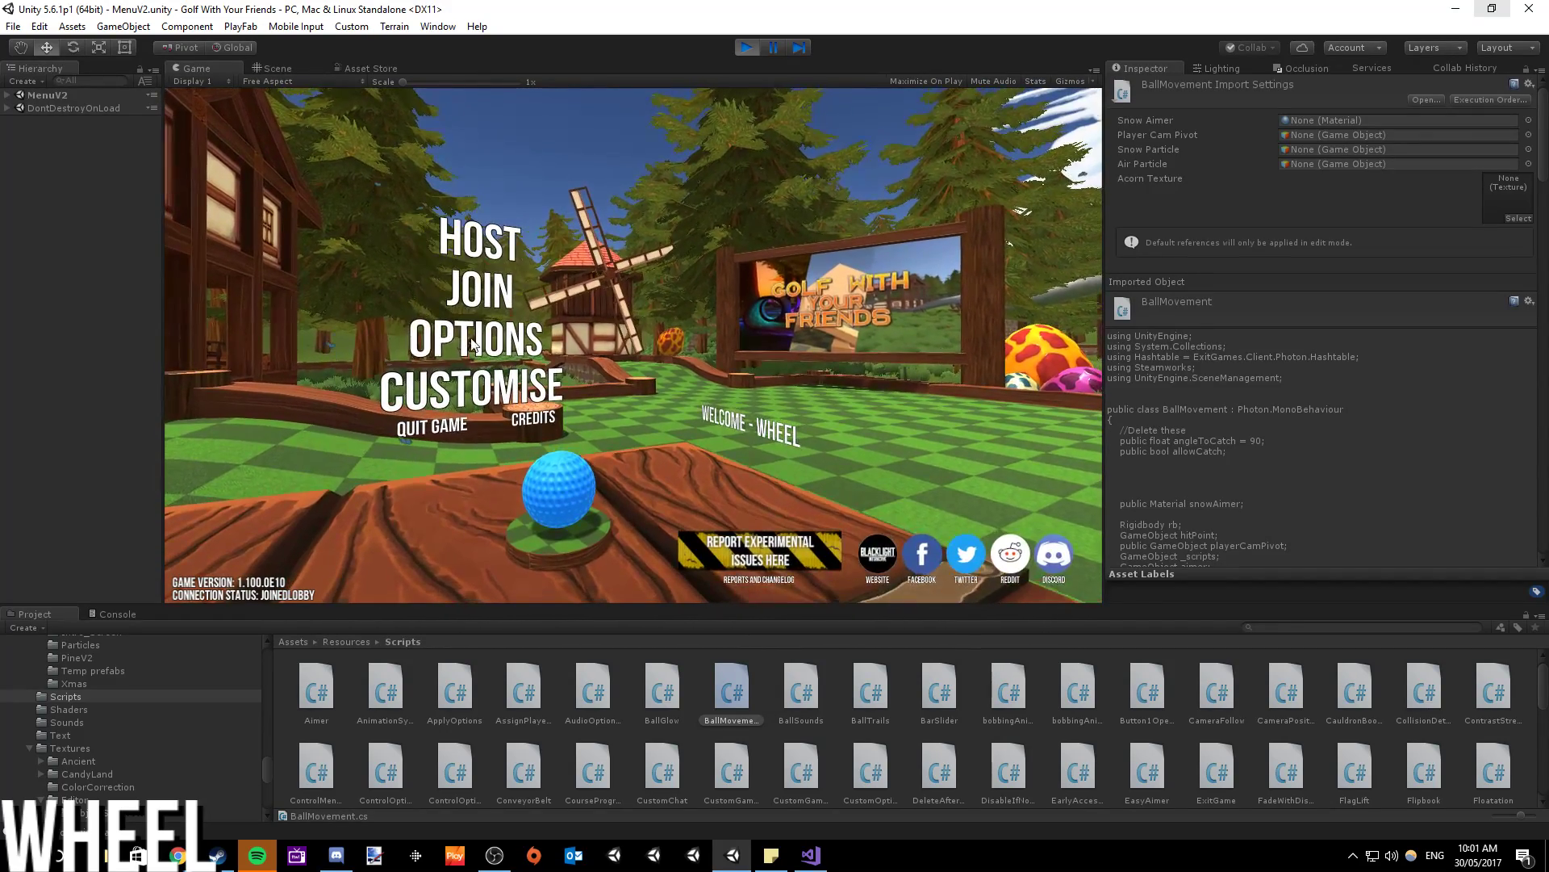
left_click(468, 364)
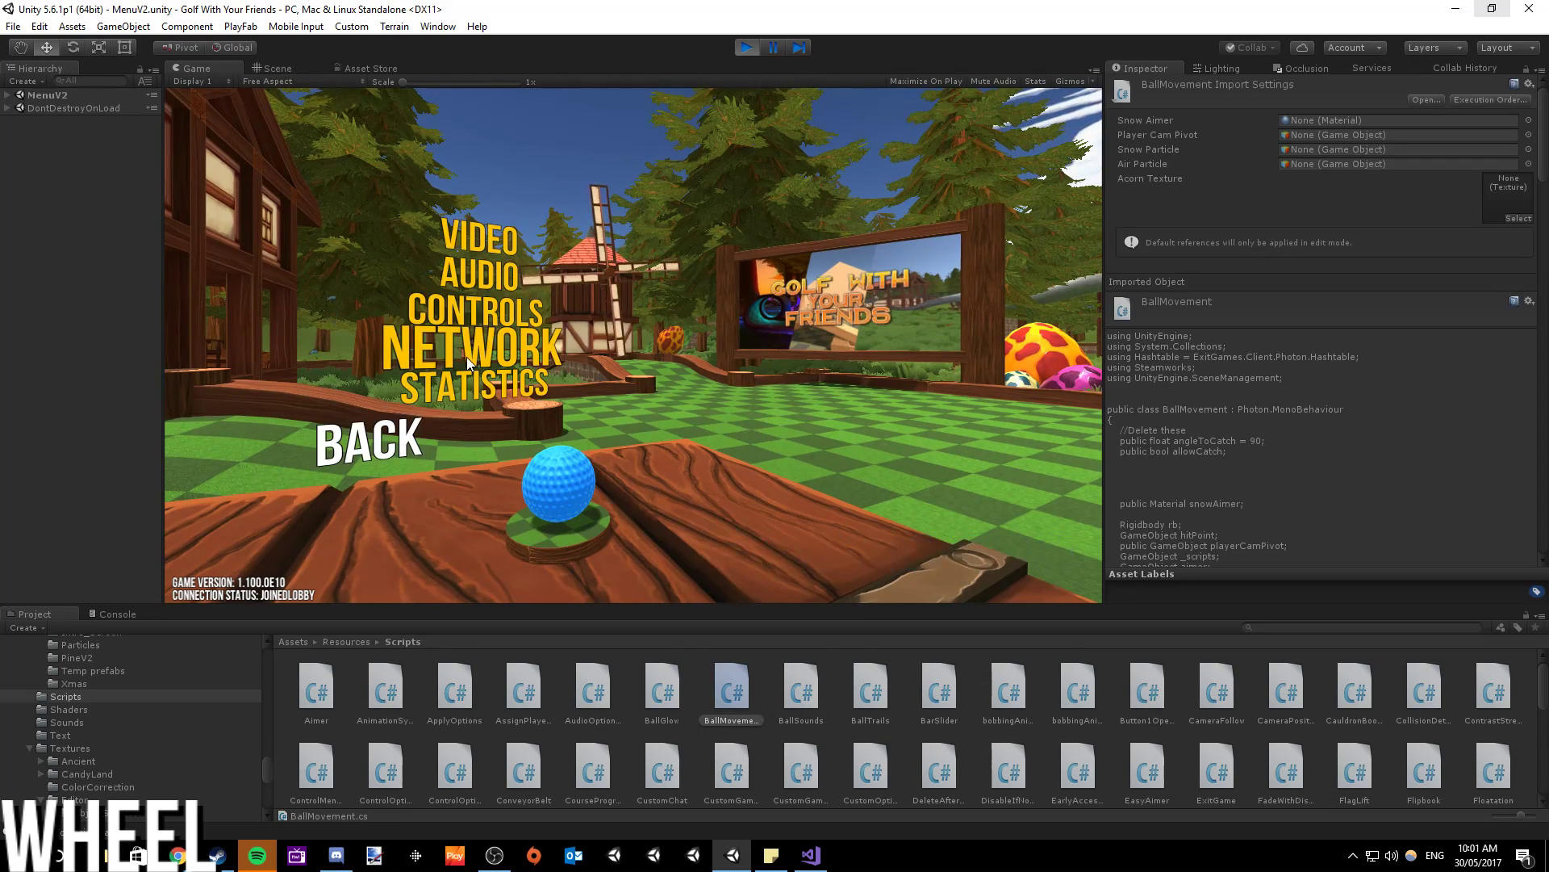
left_click(489, 276)
left_click(583, 418)
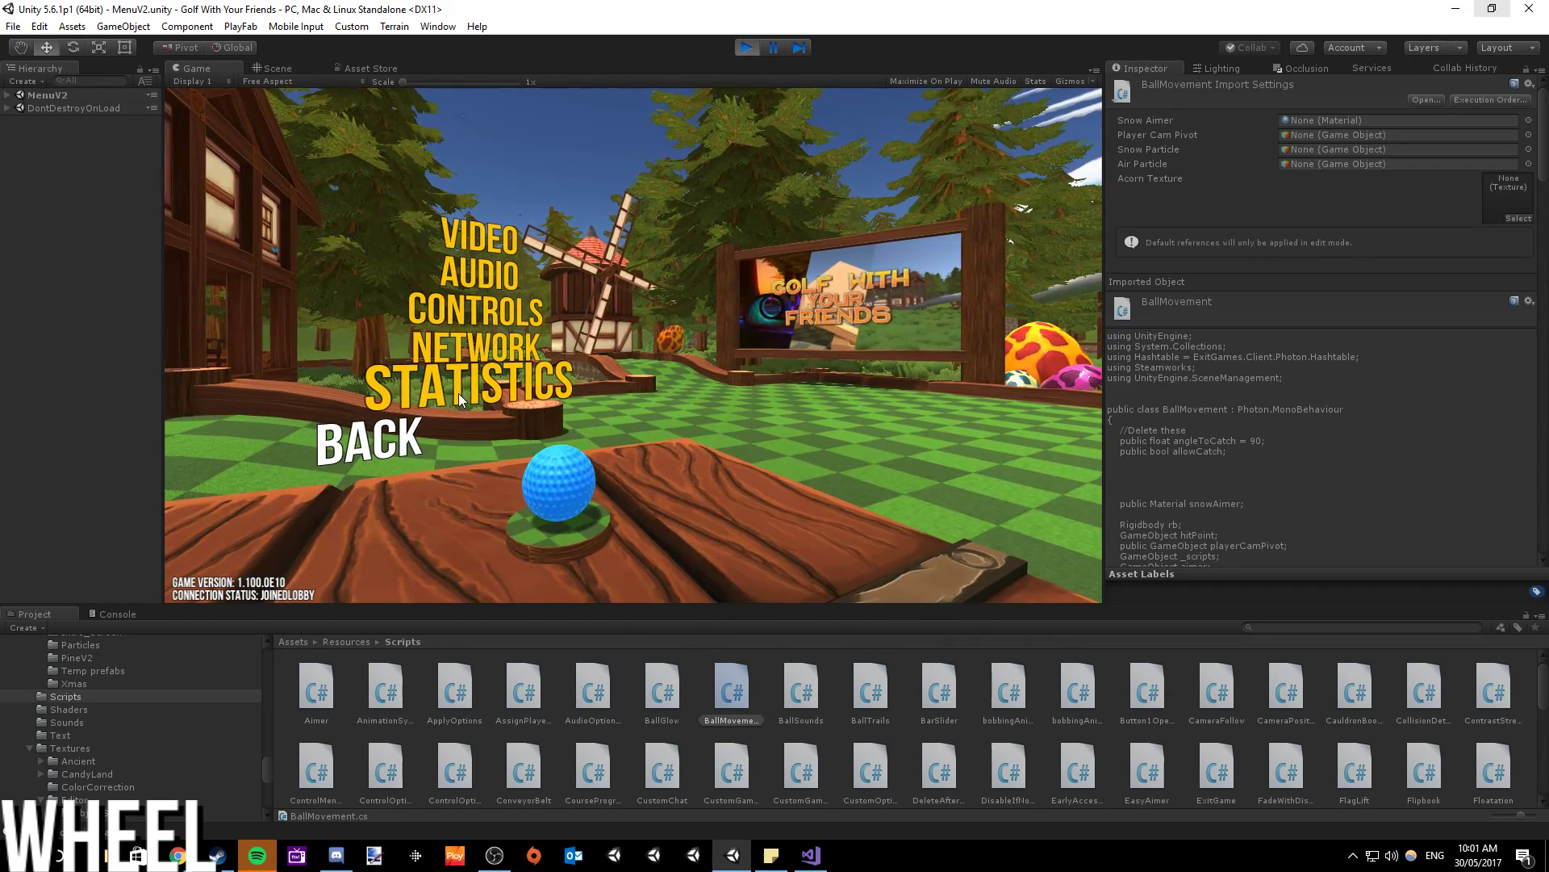
left_click(371, 442)
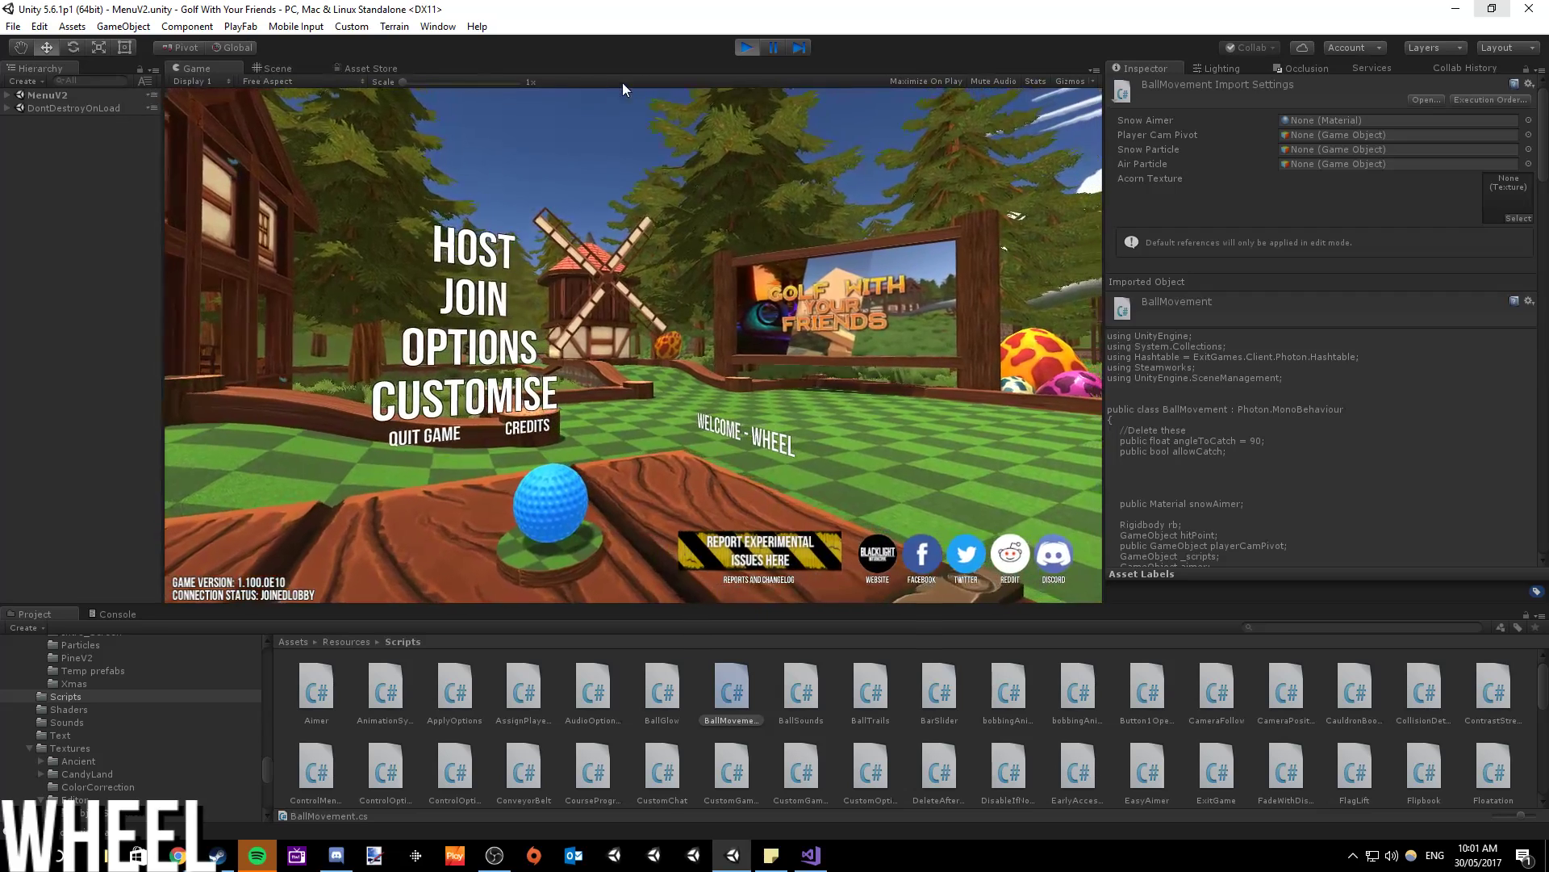
- Stop the running game and open the Ancient scene from the project's Assets folder
left_click(747, 46)
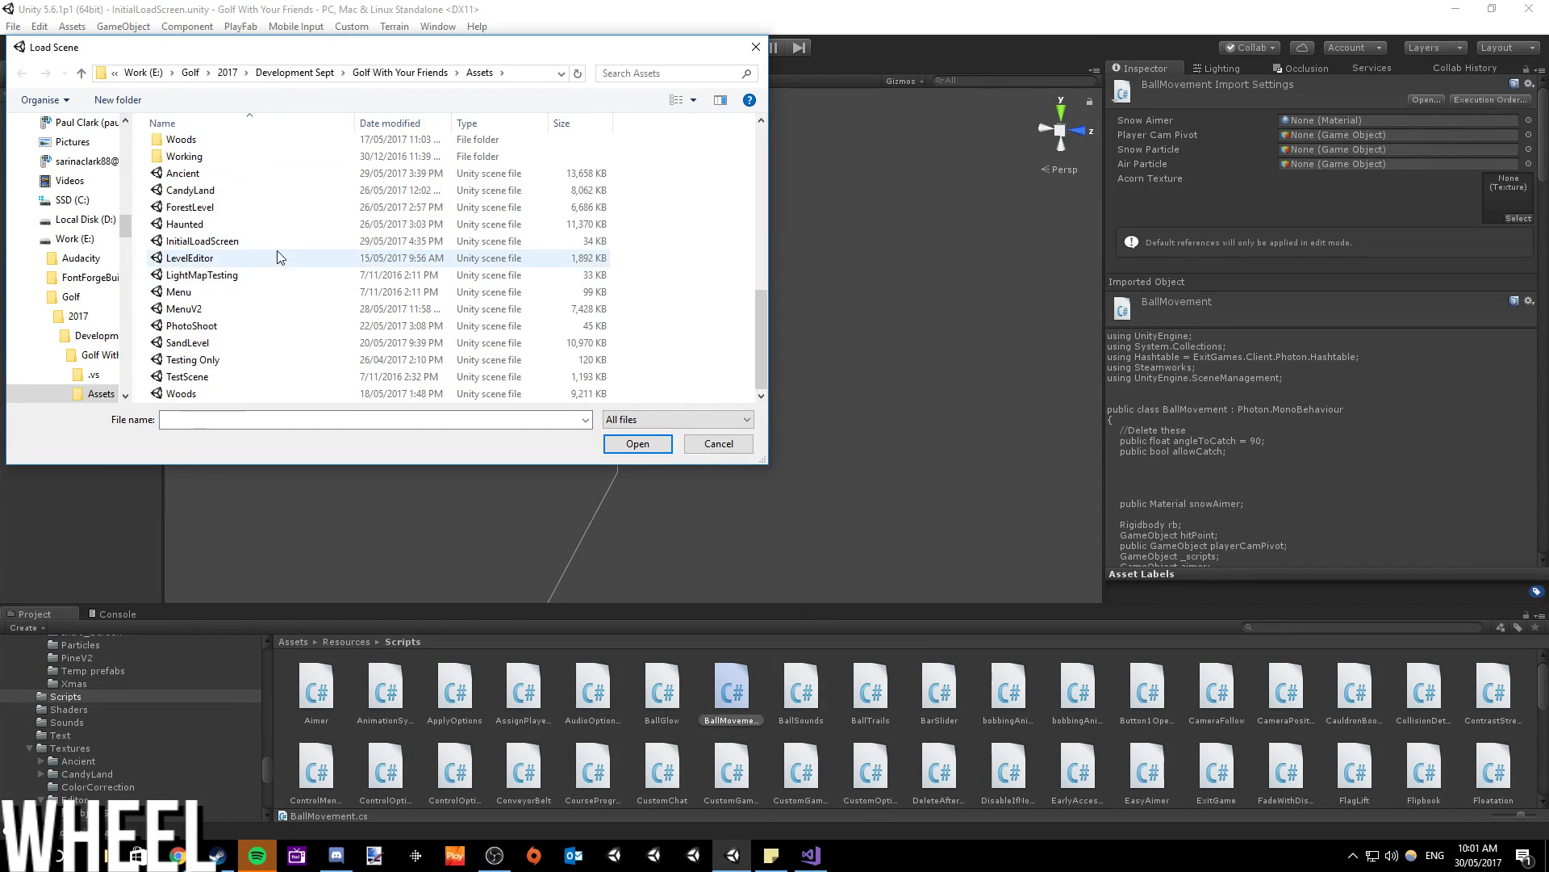
double_click(204, 179)
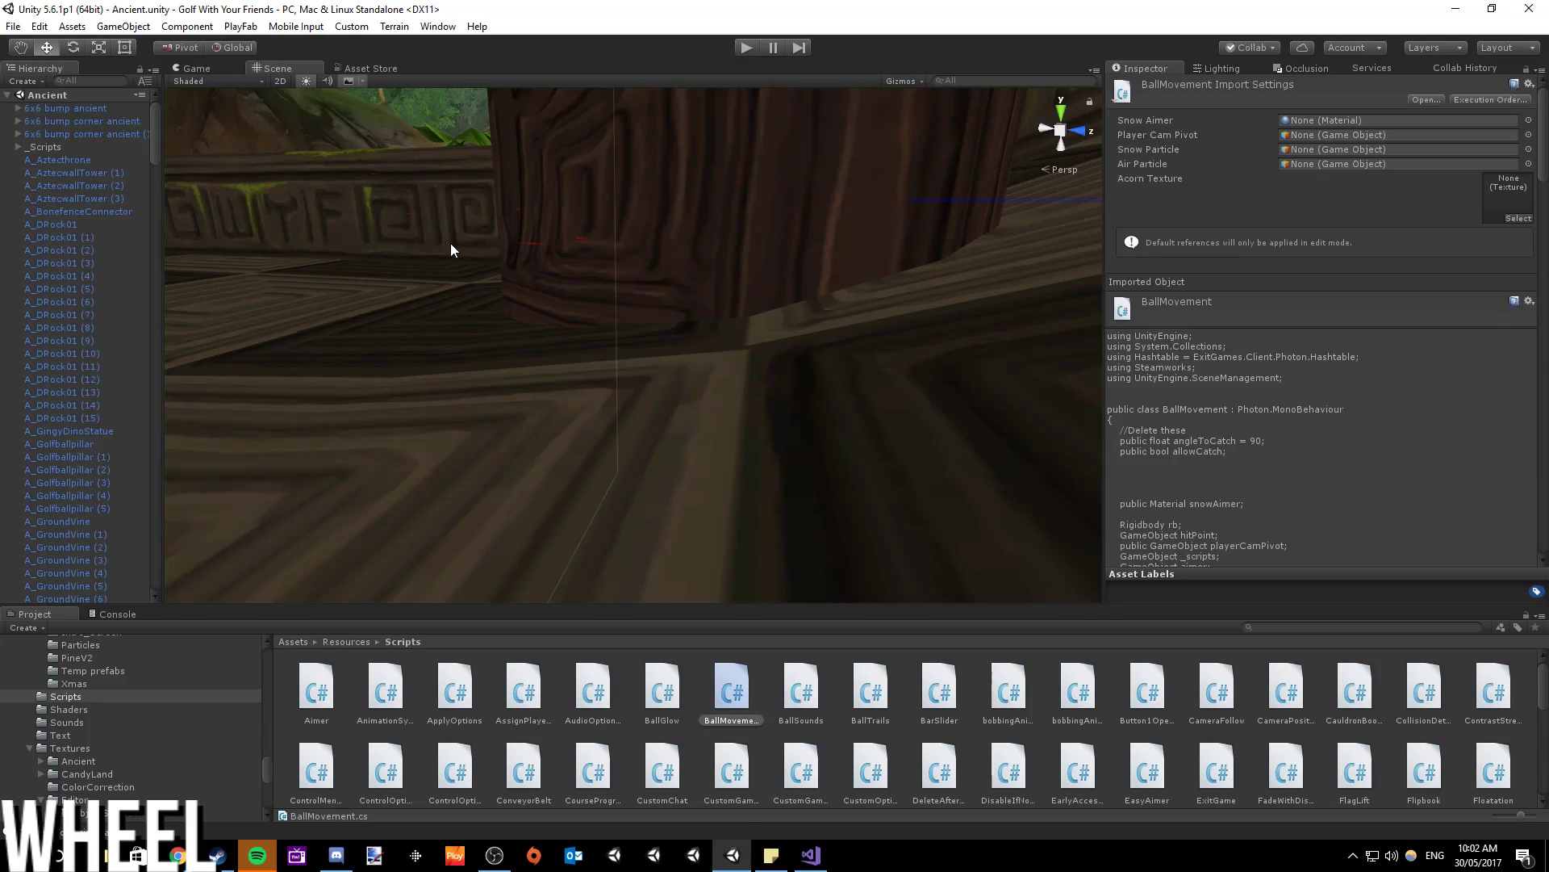
- Fly through the Ancient level in the scene view to examine its holes, scenery and drum obstacles
right_click_drag(450, 244, 1002, 280)
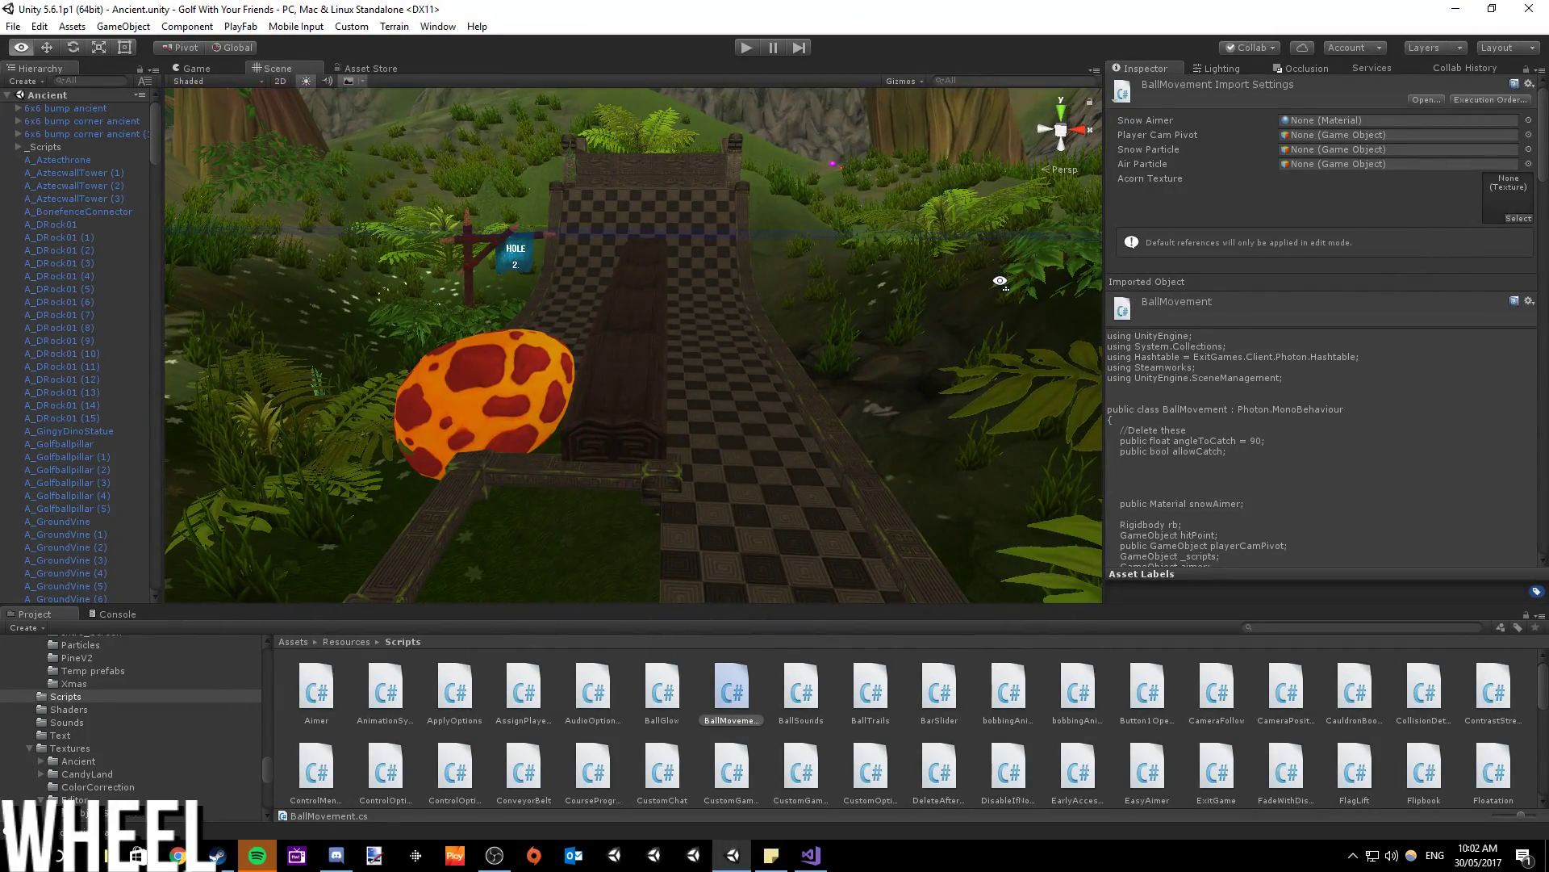
right_click_drag(1000, 281, 794, 387)
right_click_drag(696, 346, 767, 237)
scroll(774, 360, "down", 10)
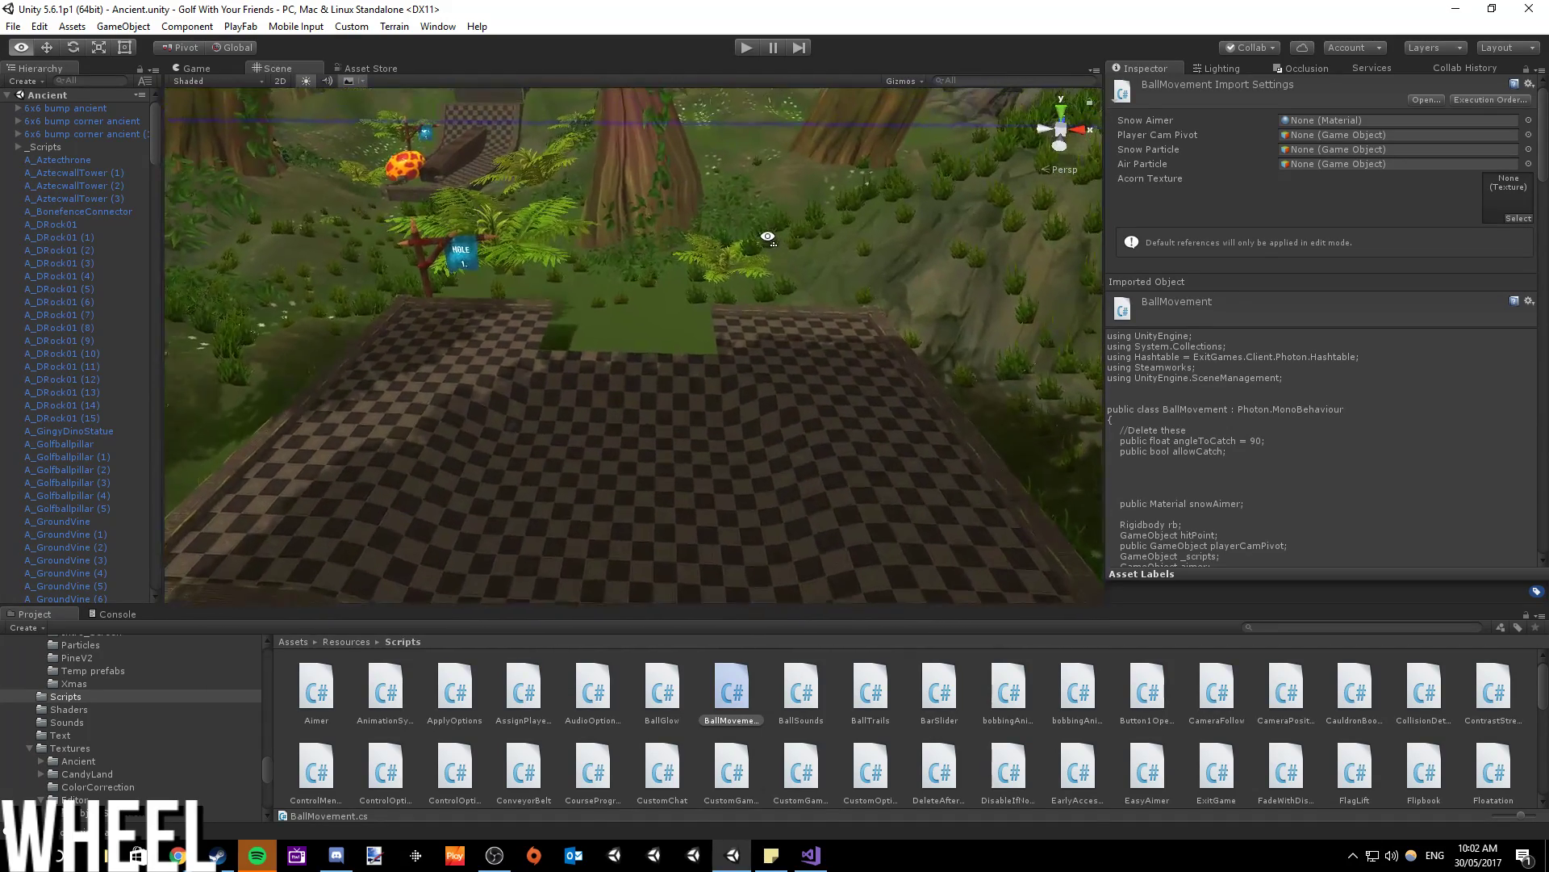
right_click_drag(403, 484, 788, 299)
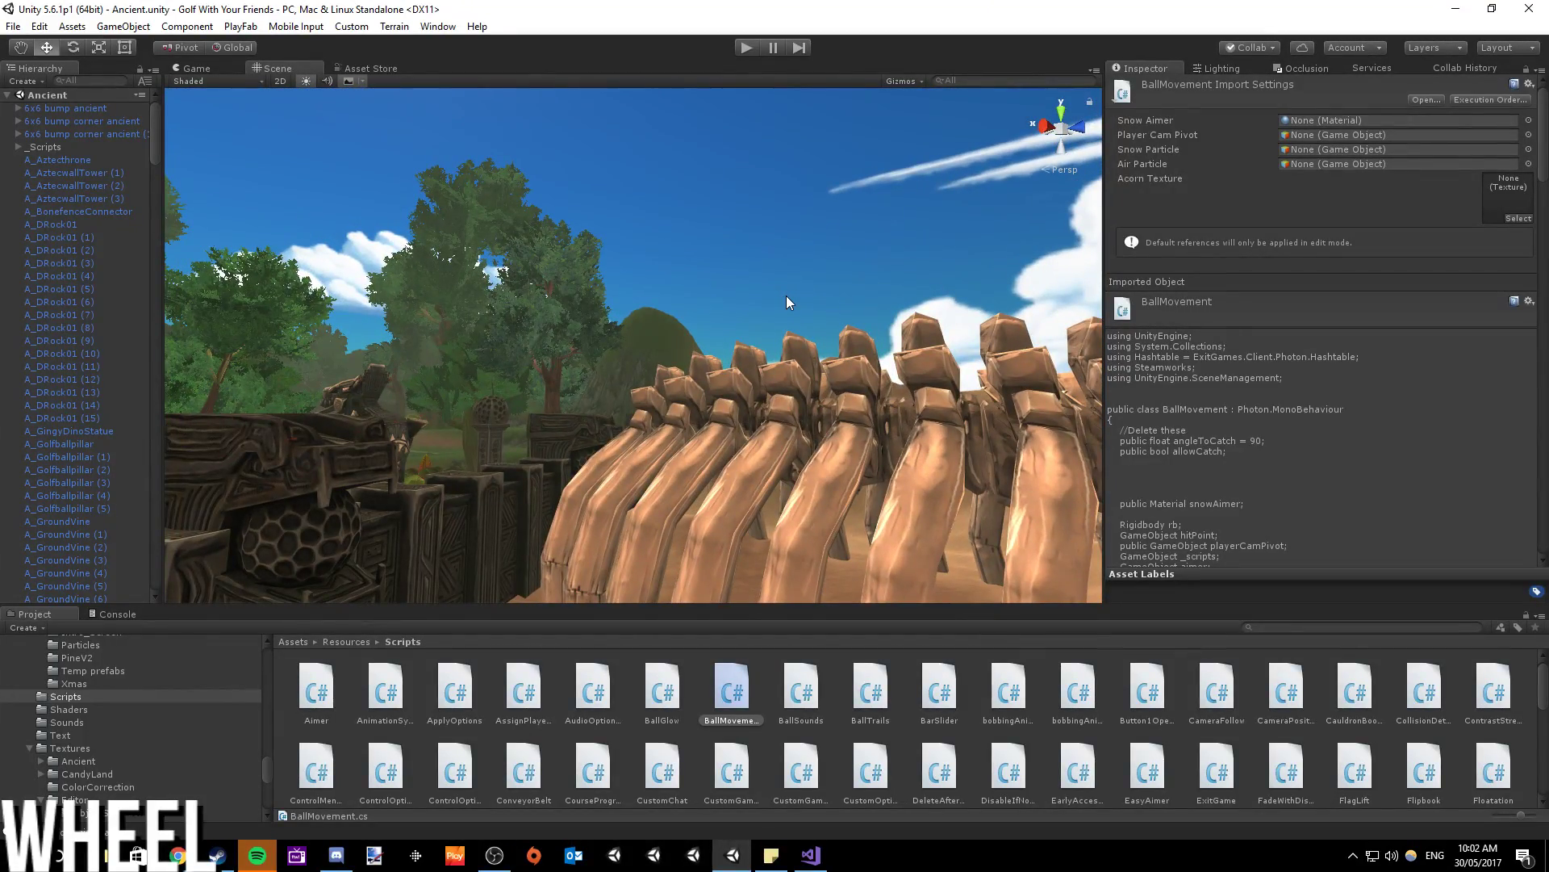
mouse_move(565, 358)
right_mouse_down()
mouse_move(909, 401)
mouse_move(512, 391)
mouse_move(659, 401)
mouse_move(685, 418)
mouse_move(608, 419)
mouse_move(434, 387)
mouse_move(961, 370)
mouse_move(499, 455)
mouse_move(540, 433)
mouse_move(523, 503)
mouse_move(466, 427)
right_mouse_up()
right_click_drag(610, 427, 757, 462)
right_click_drag(867, 472, 825, 490)
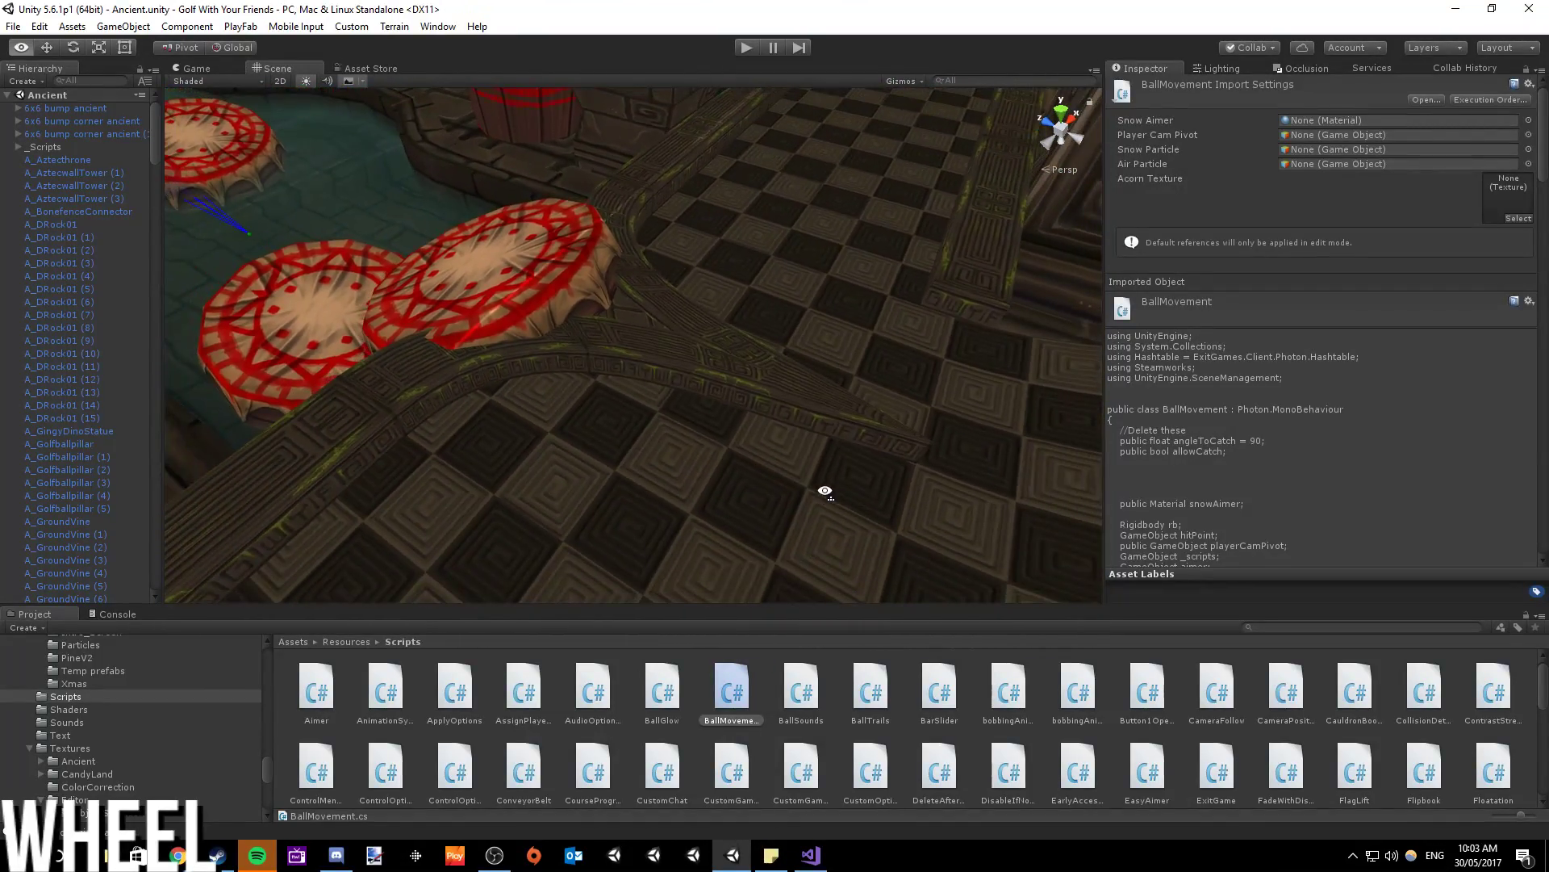
- Select the curved wall corner piece beside the drums on Hole 18 and examine it from several angles
left_click(776, 393)
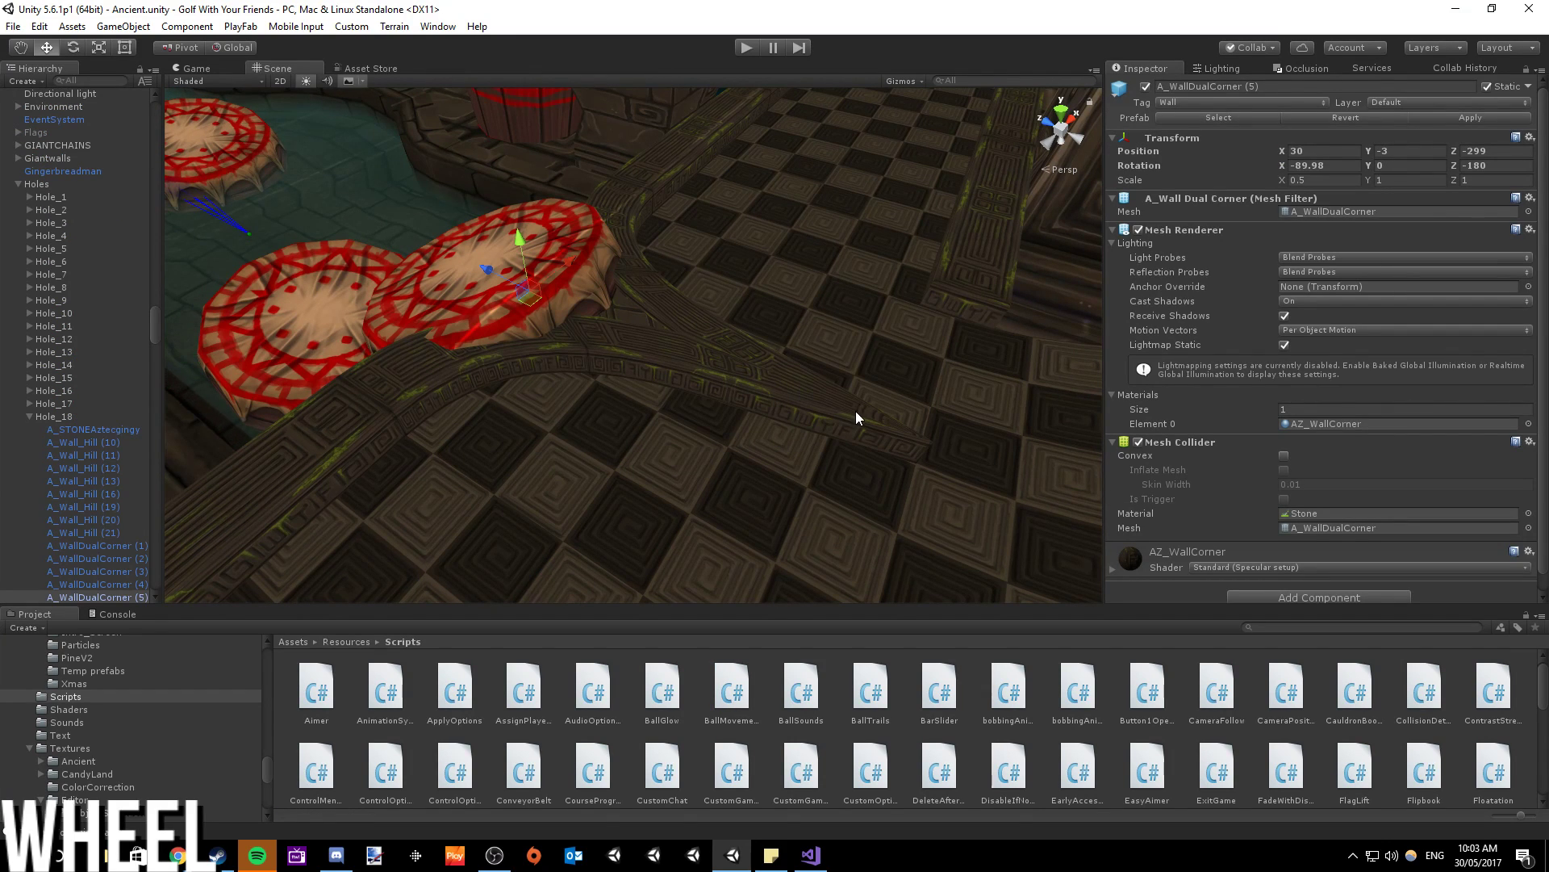
left_click(792, 341)
right_click_drag(792, 342, 660, 365)
left_click(611, 352)
right_click_drag(859, 423, 552, 370)
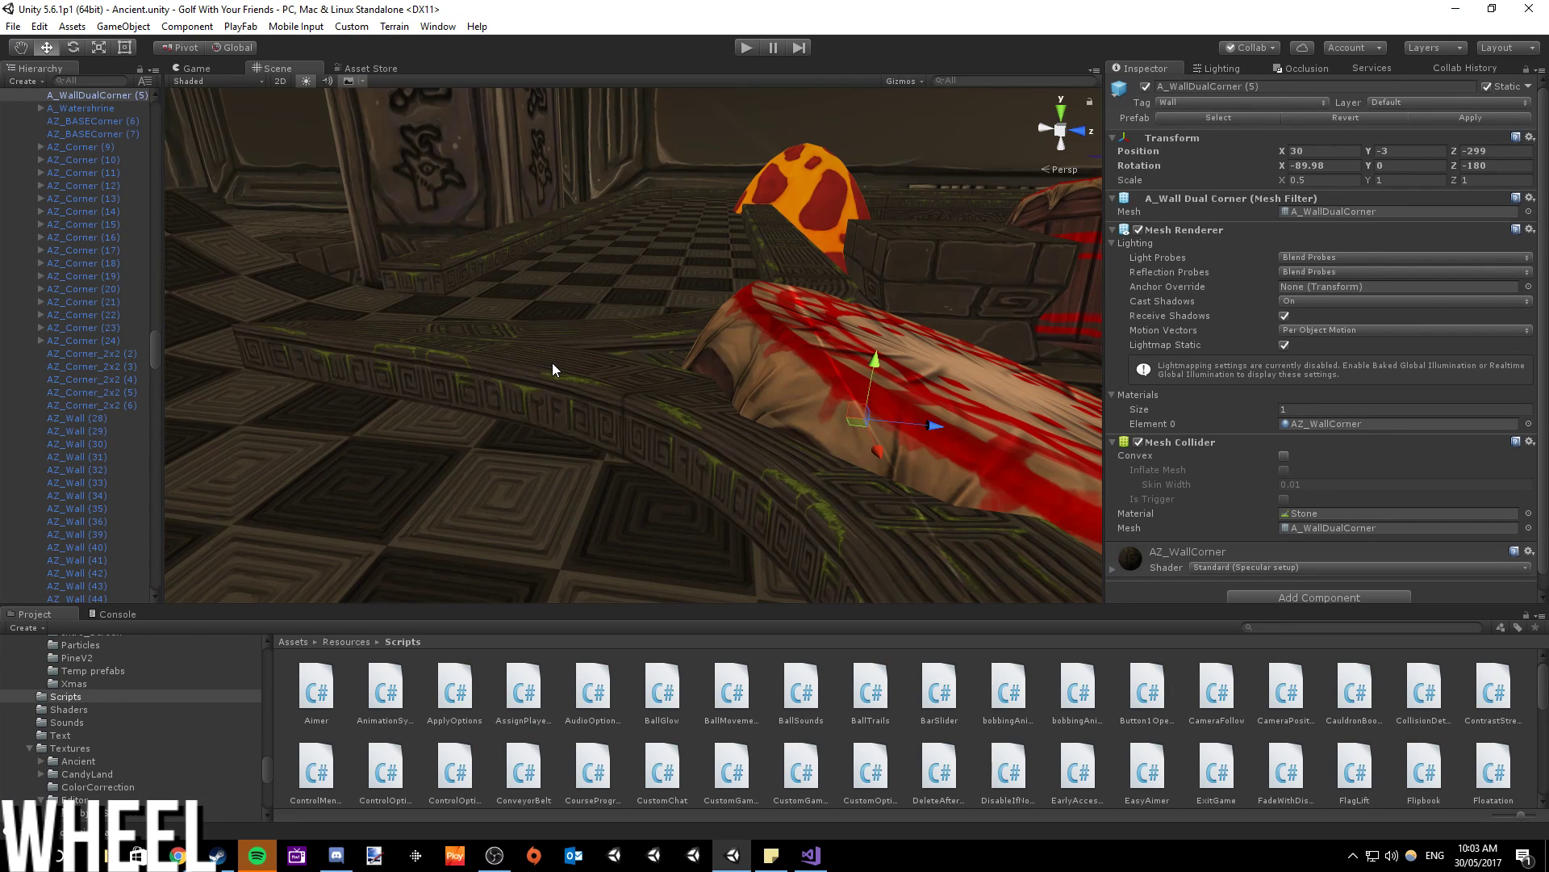
right_click_drag(450, 386, 734, 364)
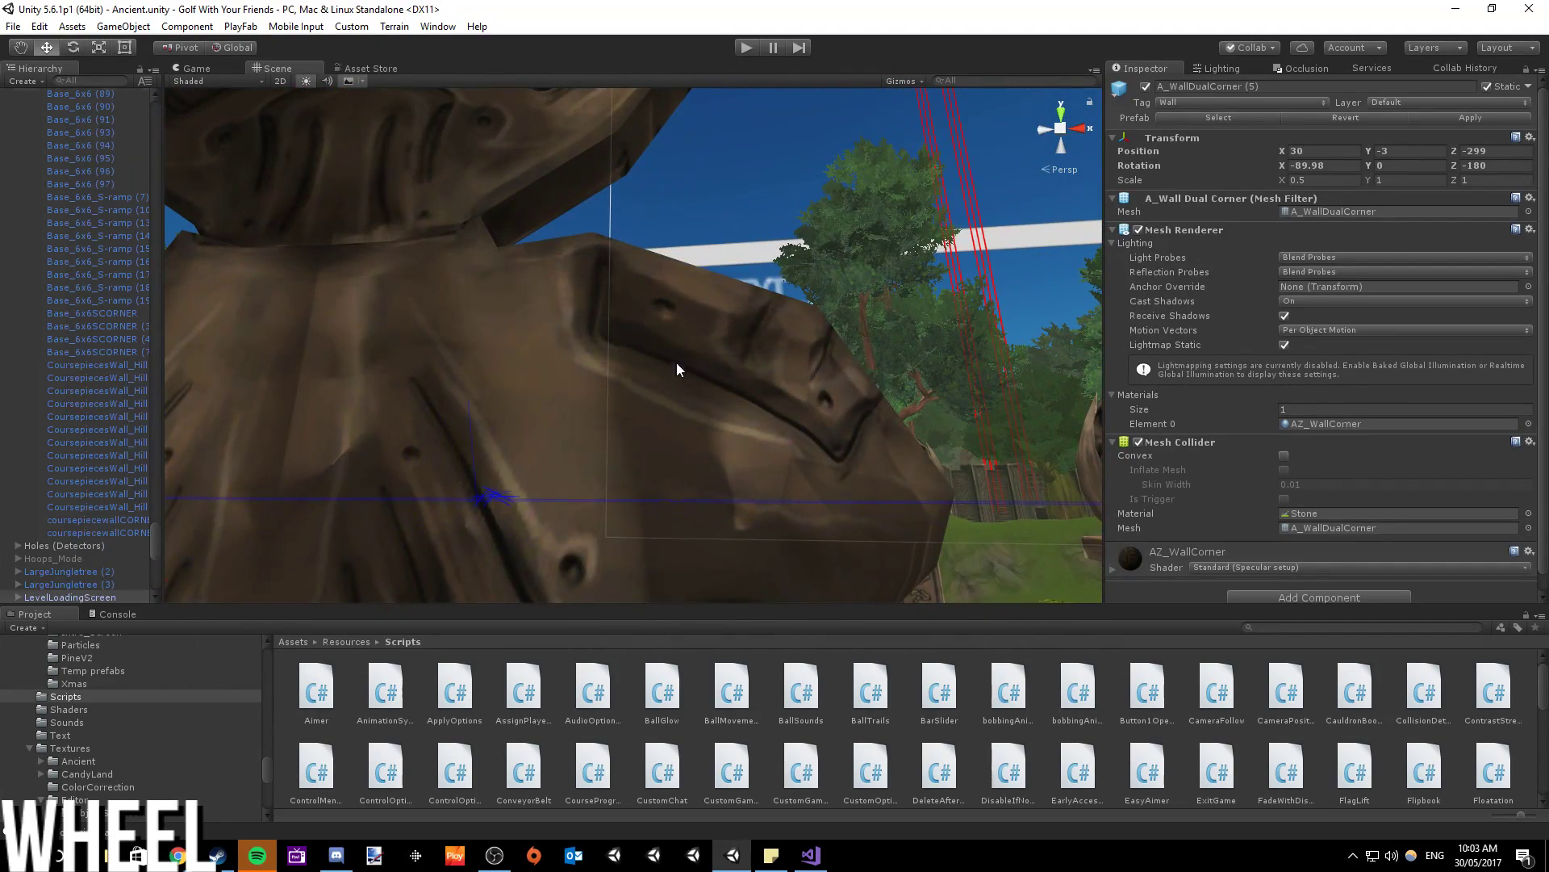
- Select the stone gingerbread statue on Hole 18 and examine its shape, components and surroundings
left_click(545, 351)
right_click_drag(545, 350, 589, 250)
scroll(615, 333, "up", 3)
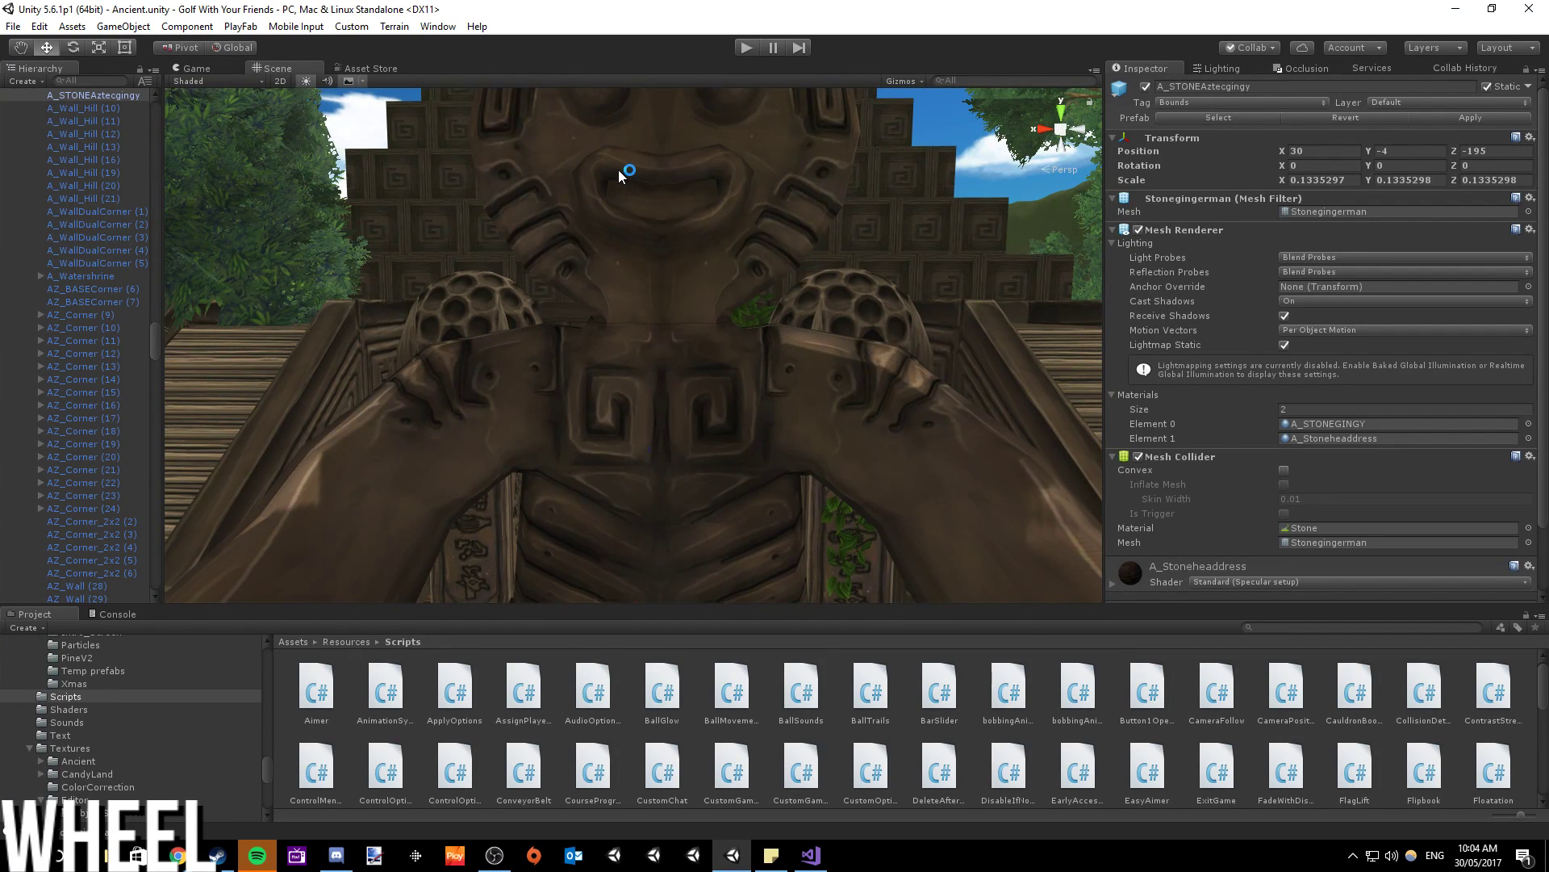
left_click_drag(559, 418, 557, 488, "alt")
key("ctrl+z")
scroll(1271, 360, "down", 2)
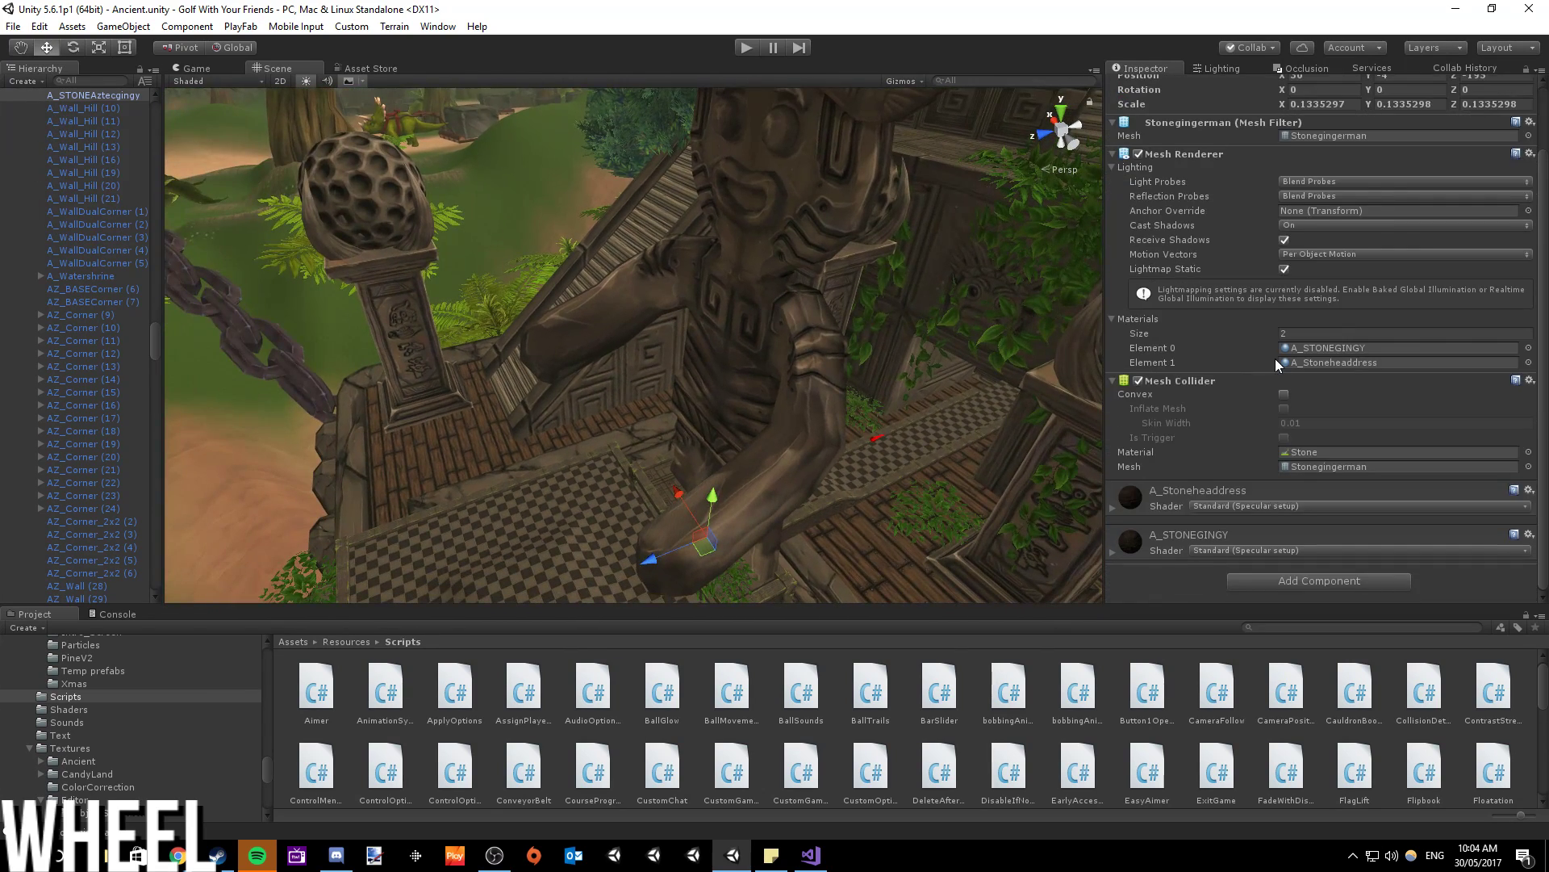
right_click_drag(1068, 323, 956, 231)
key("w")
right_click_drag(439, 462, 779, 457)
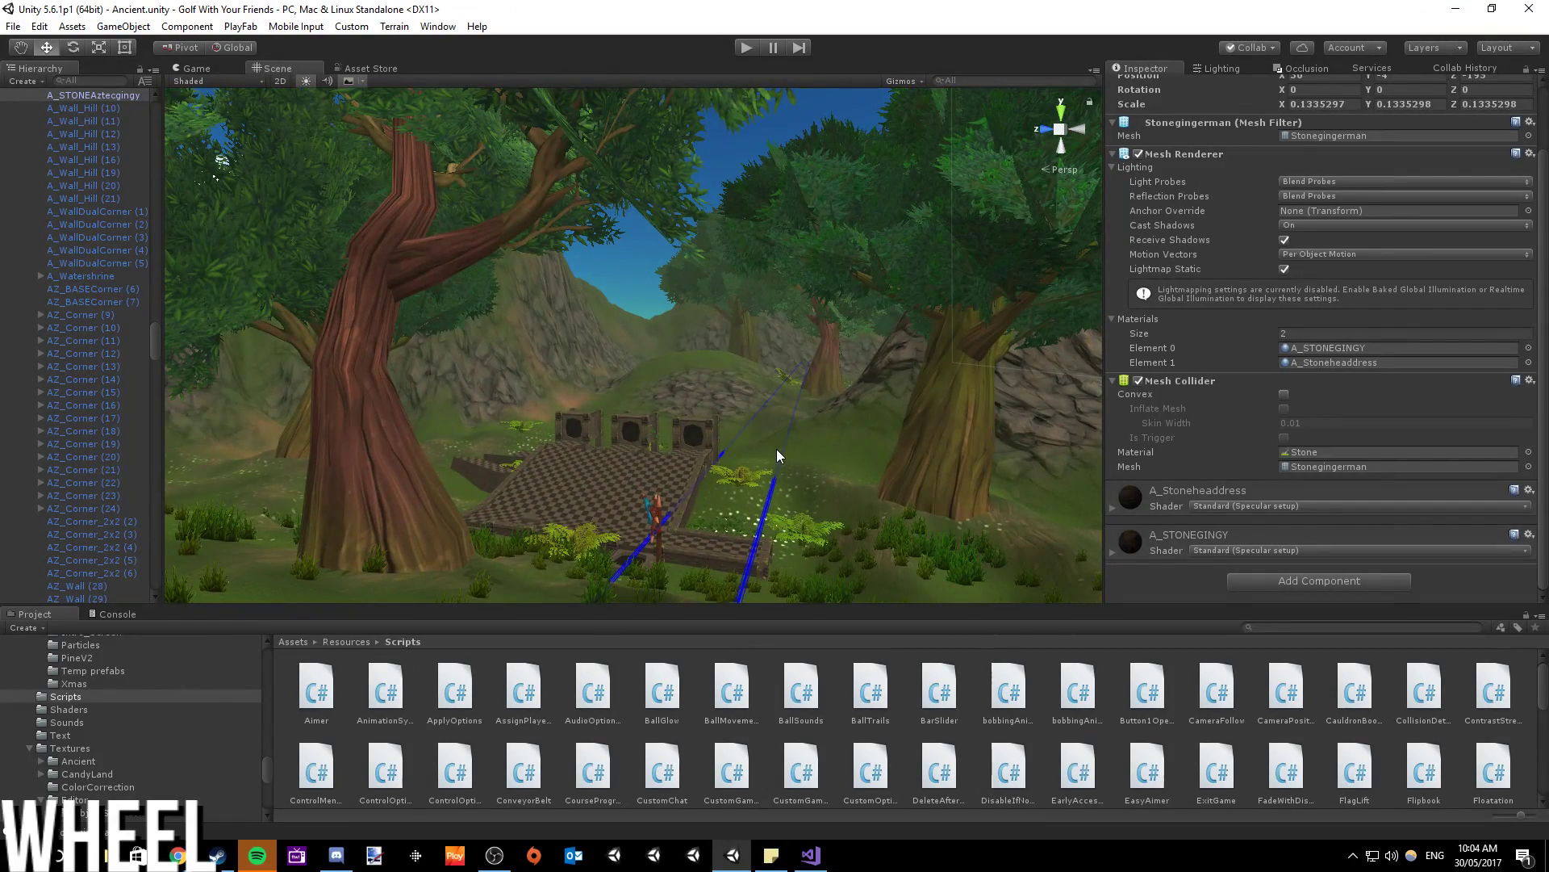
middle_click_drag(695, 452, 456, 358)
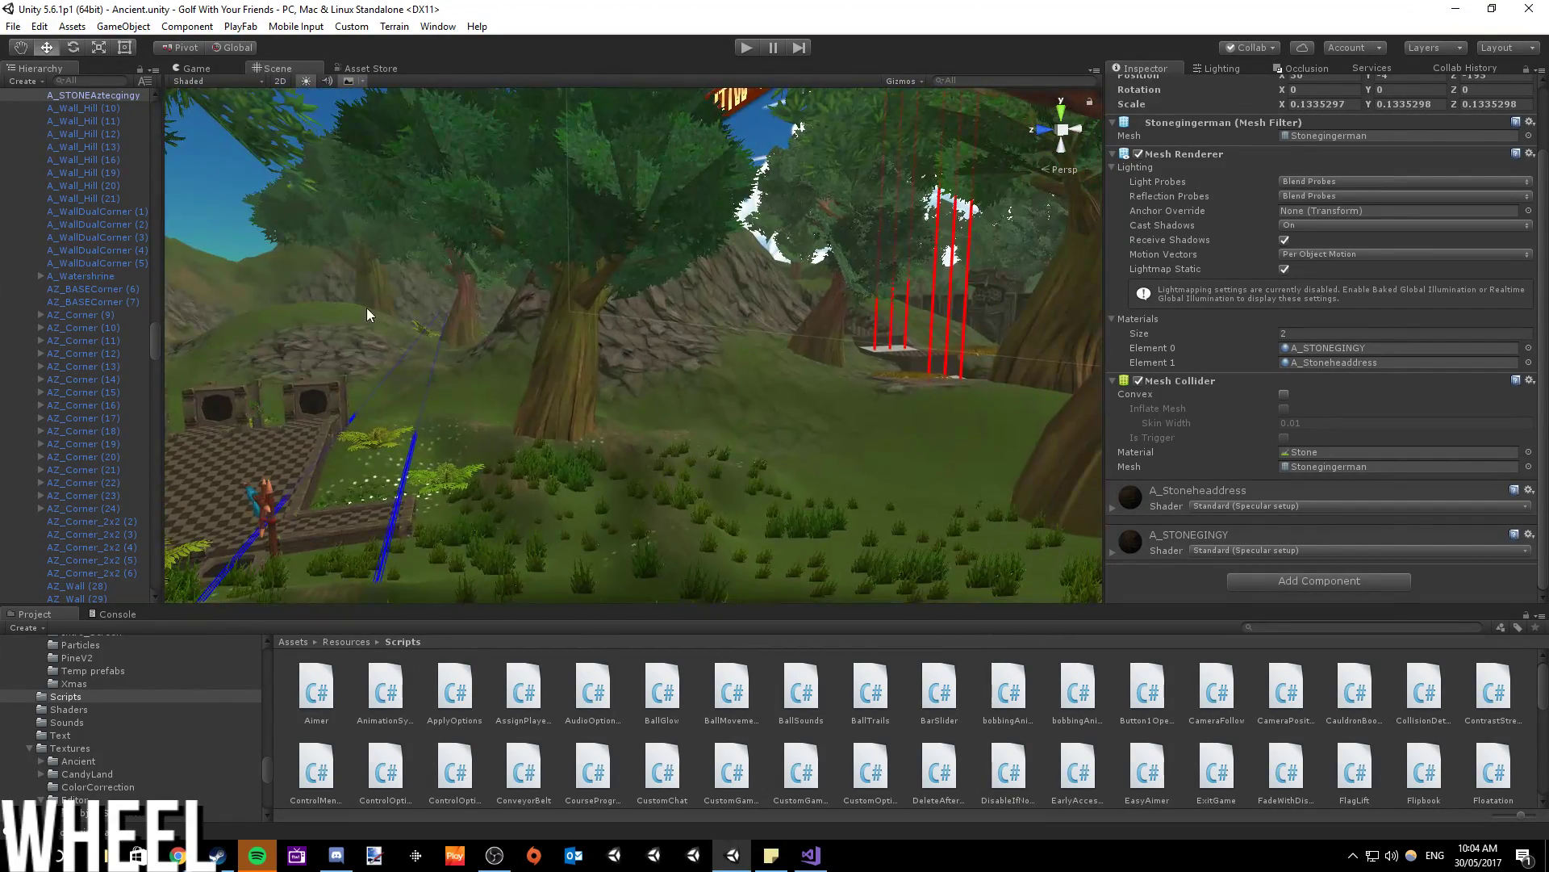
- Open the InitialLoadScreen scene in place of the Ancient level
left_click(13, 26)
left_click(49, 59)
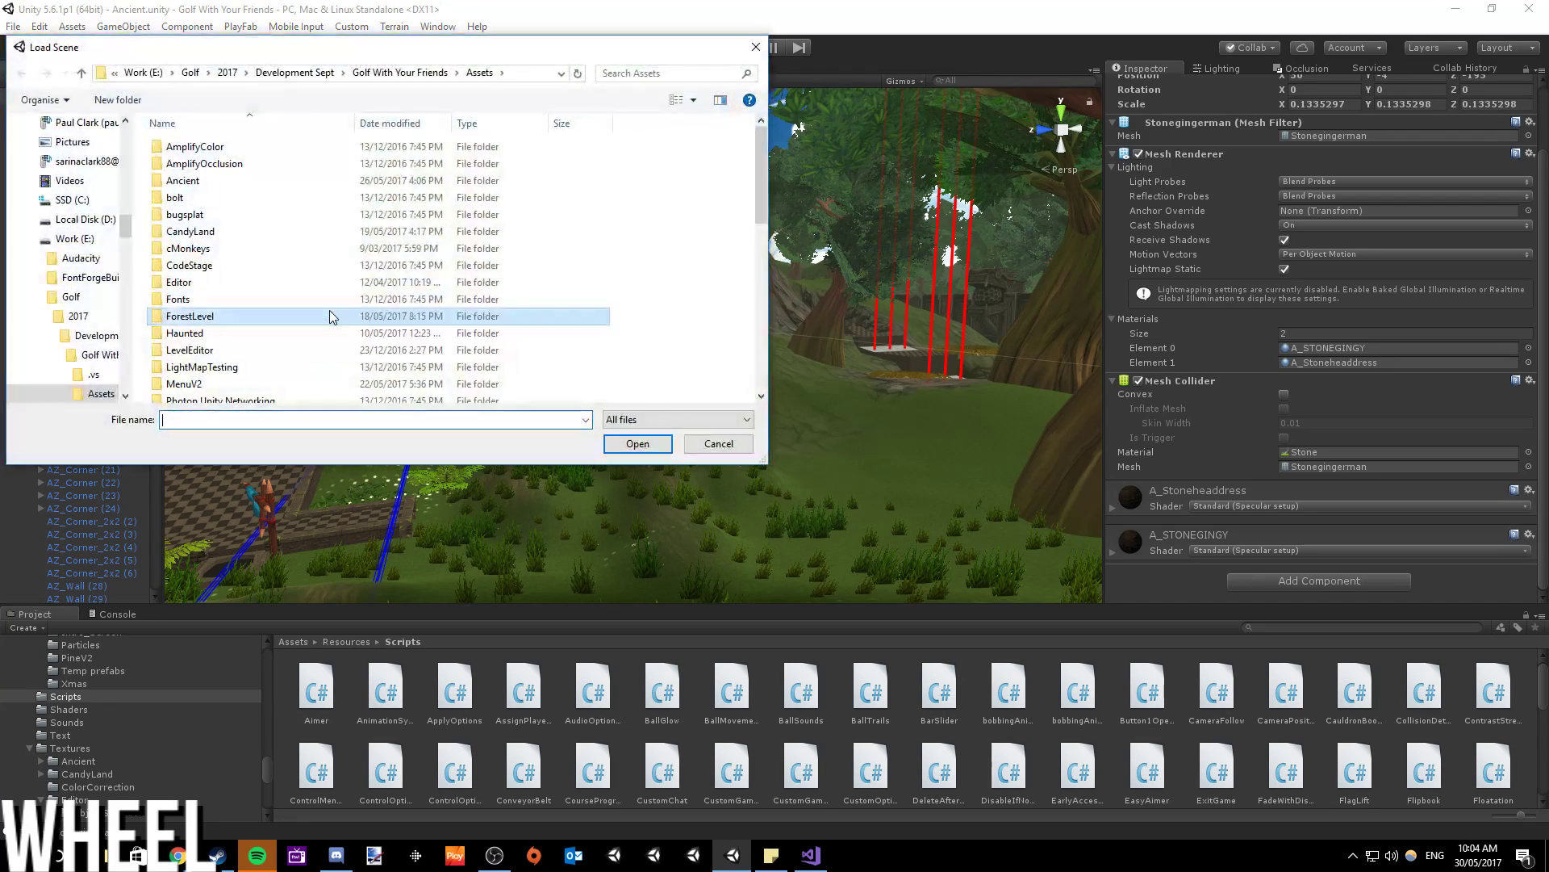
scroll(327, 311, "down", 5)
left_click(242, 304)
double_click(248, 245)
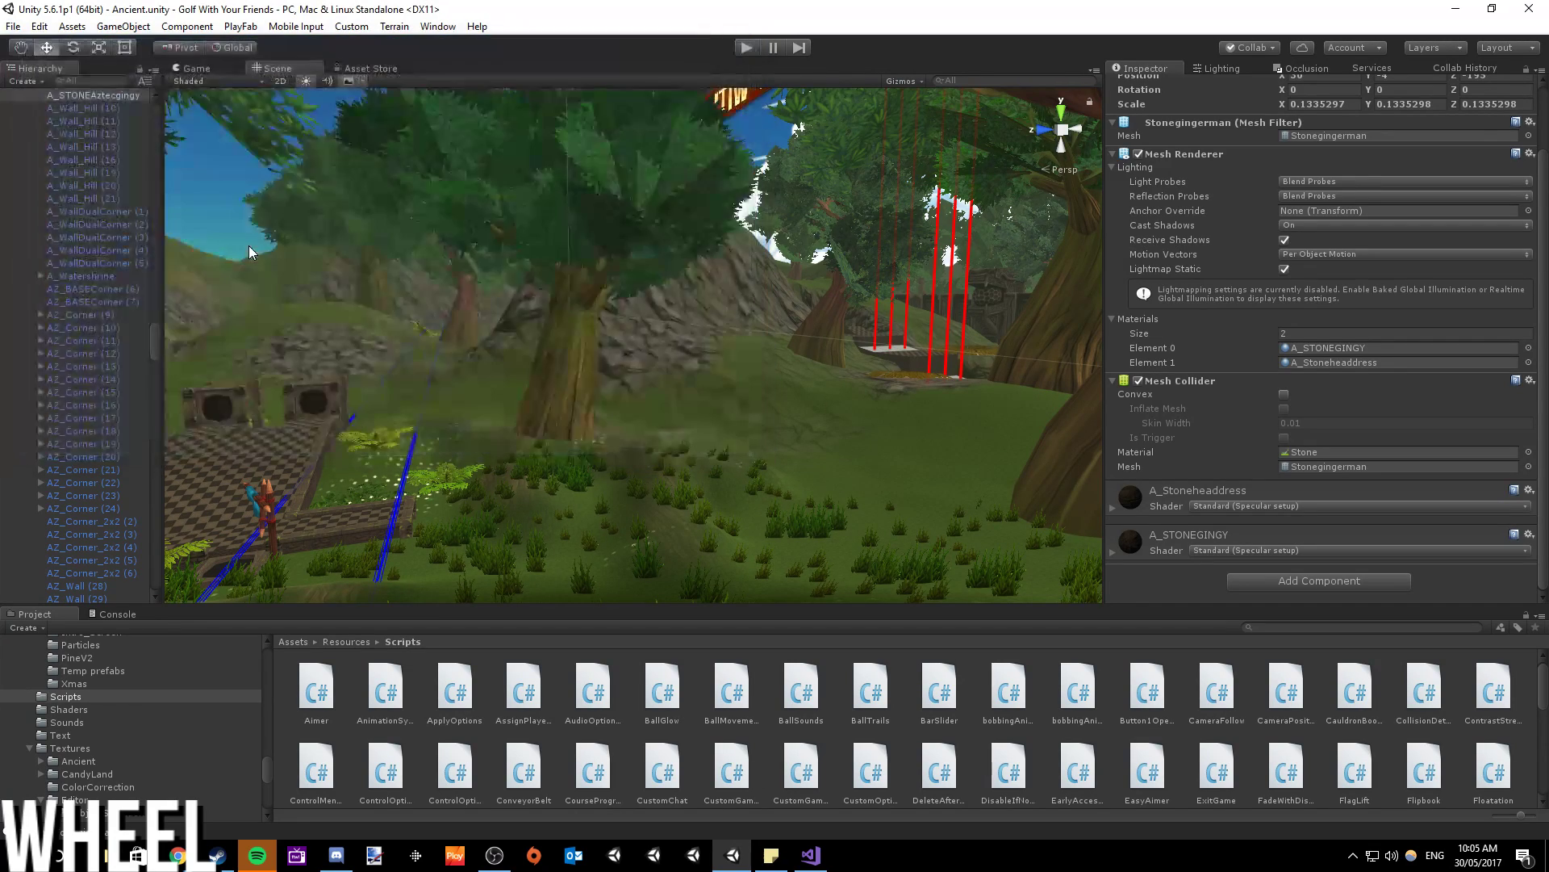
- Switch to Visual Studio and read through StatsMenu.cs from the Start method to the page switching code in Update
left_click(811, 854)
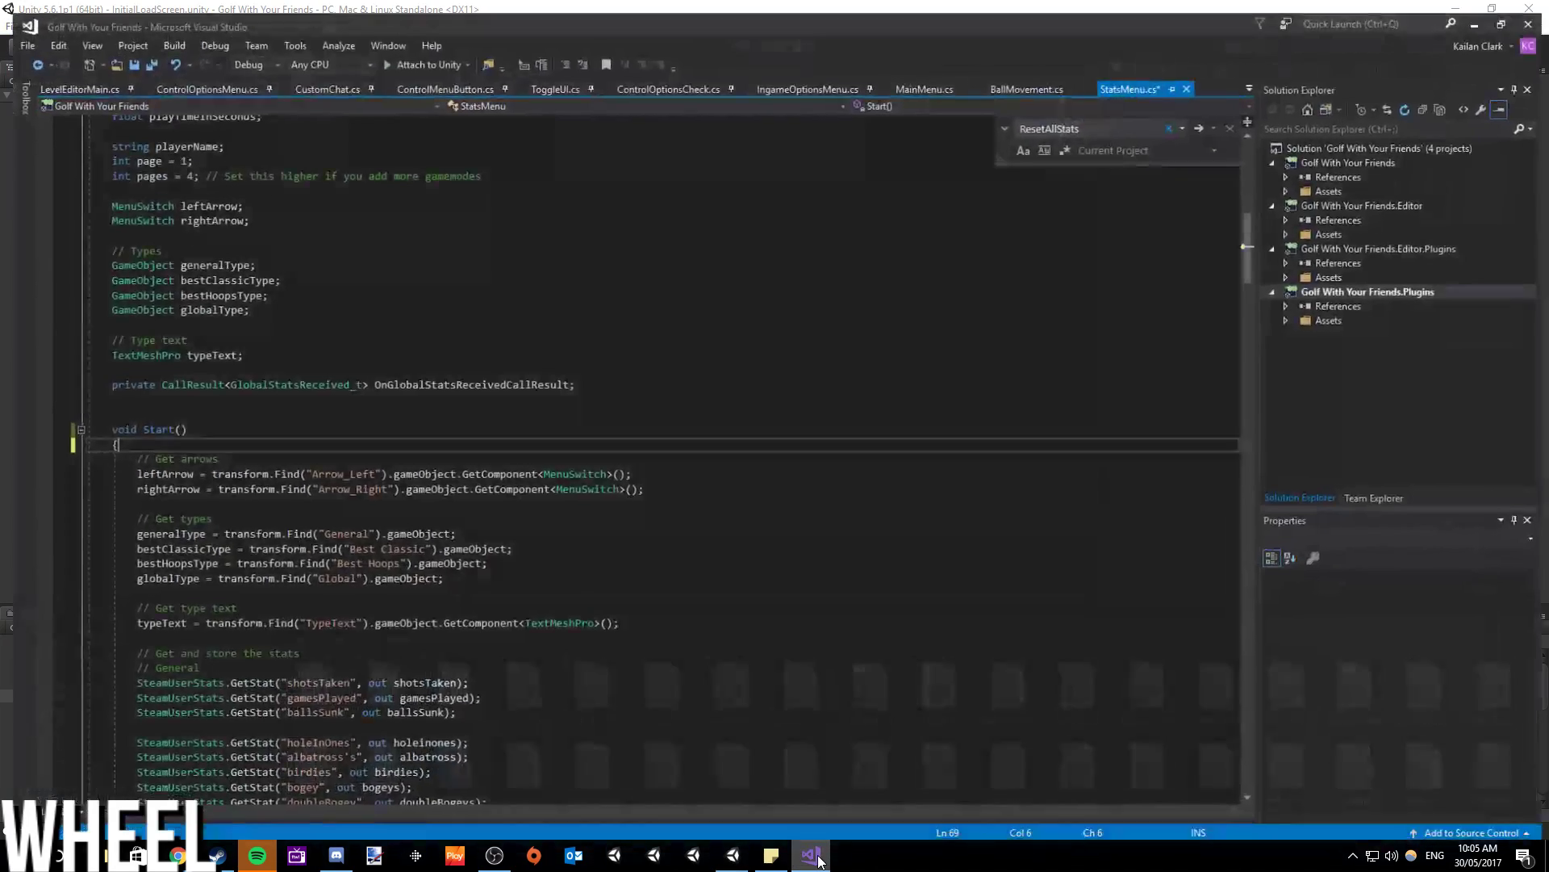
scroll(638, 444, "down", 4)
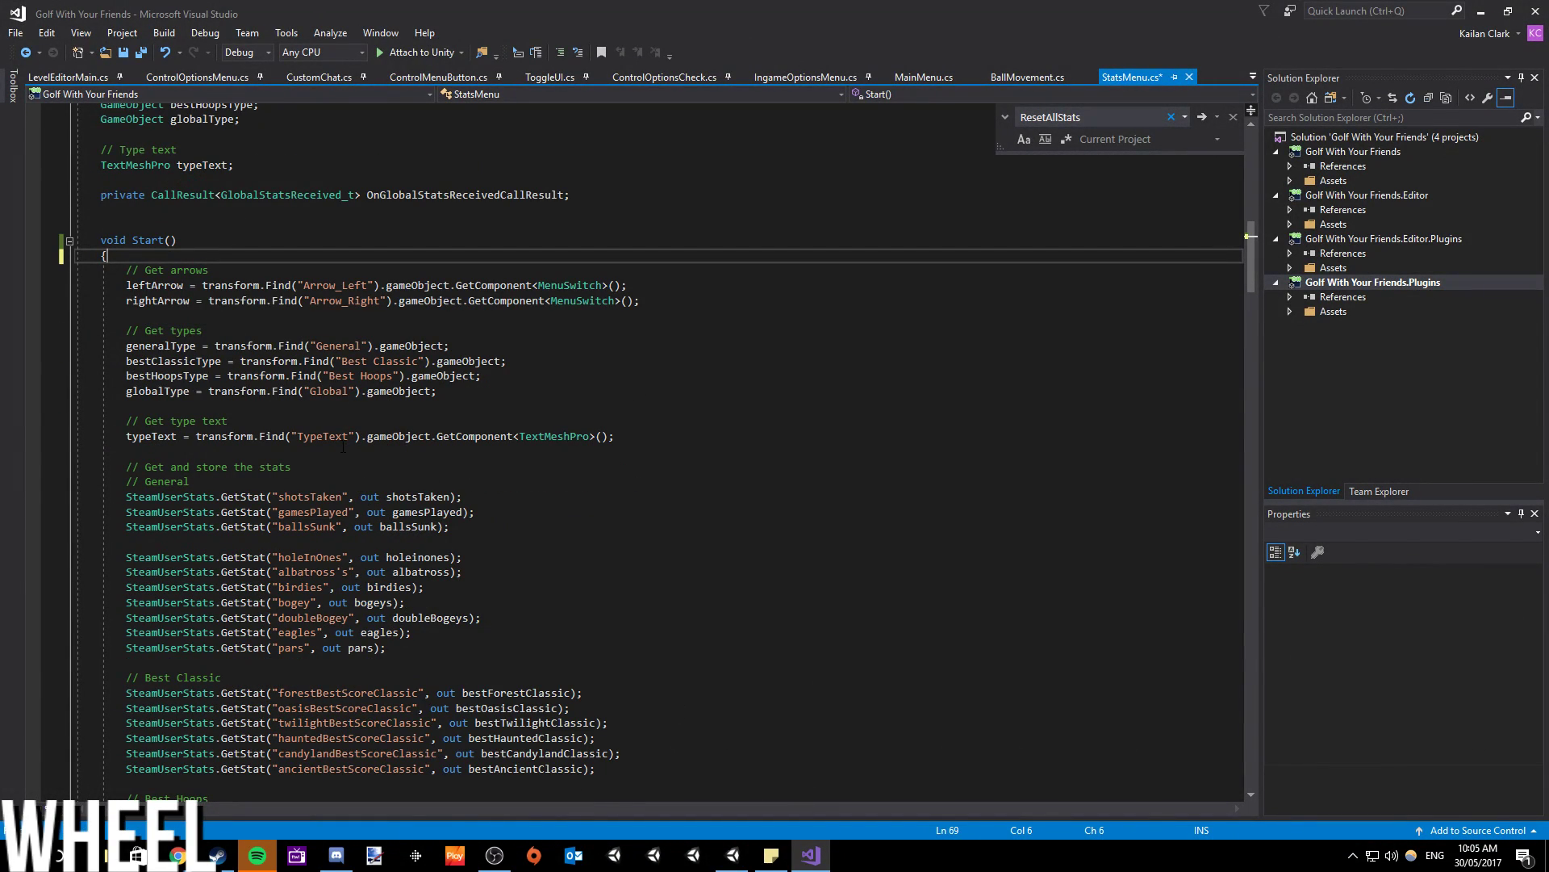
scroll(338, 399, "down", 20)
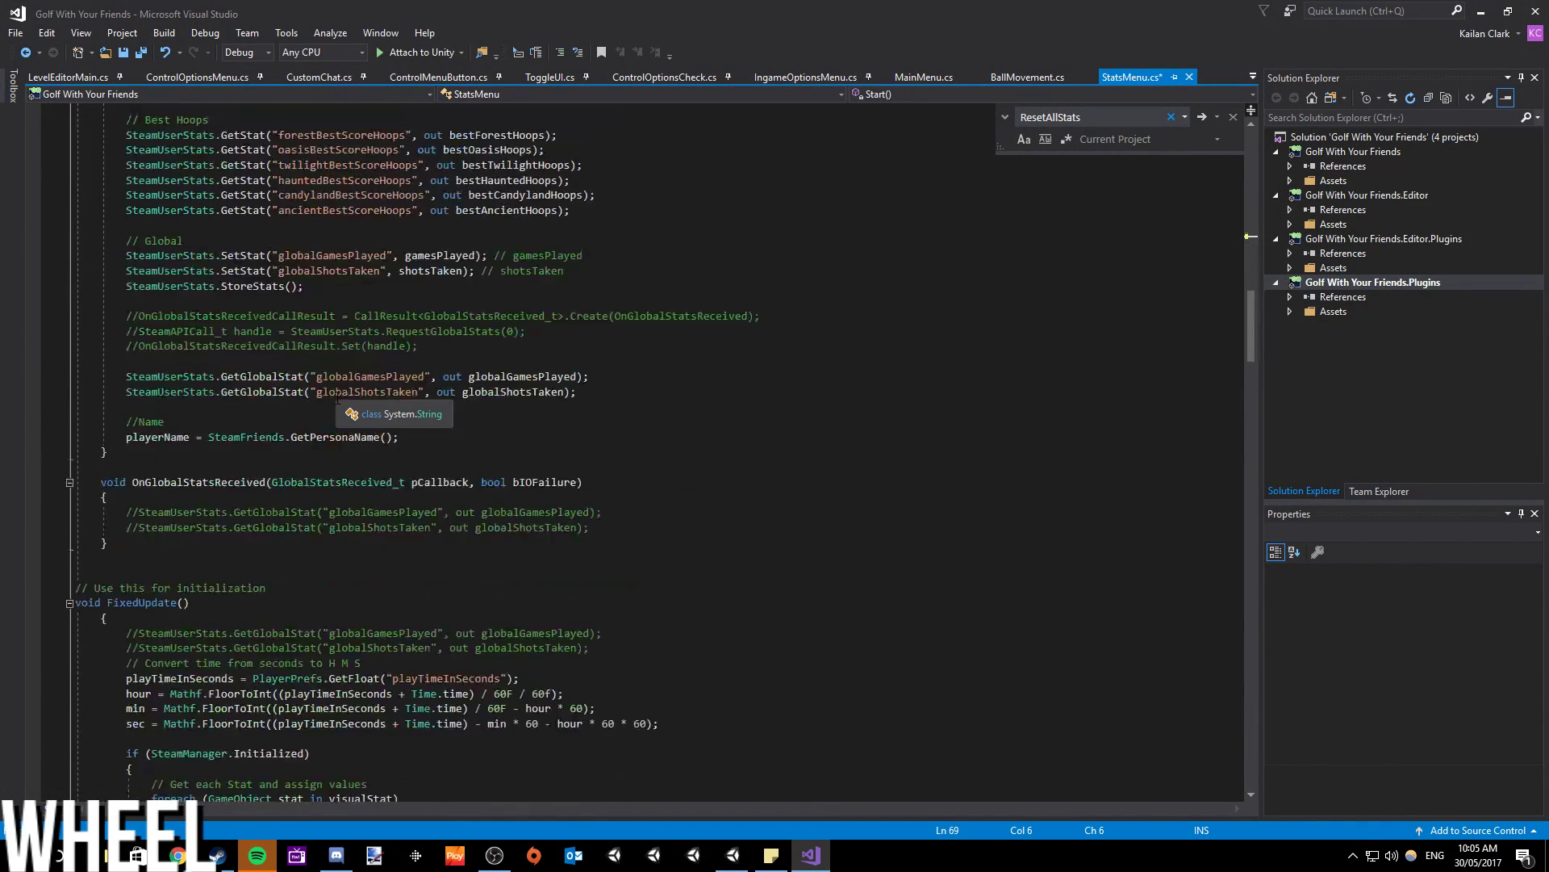
mouse_move(338, 398)
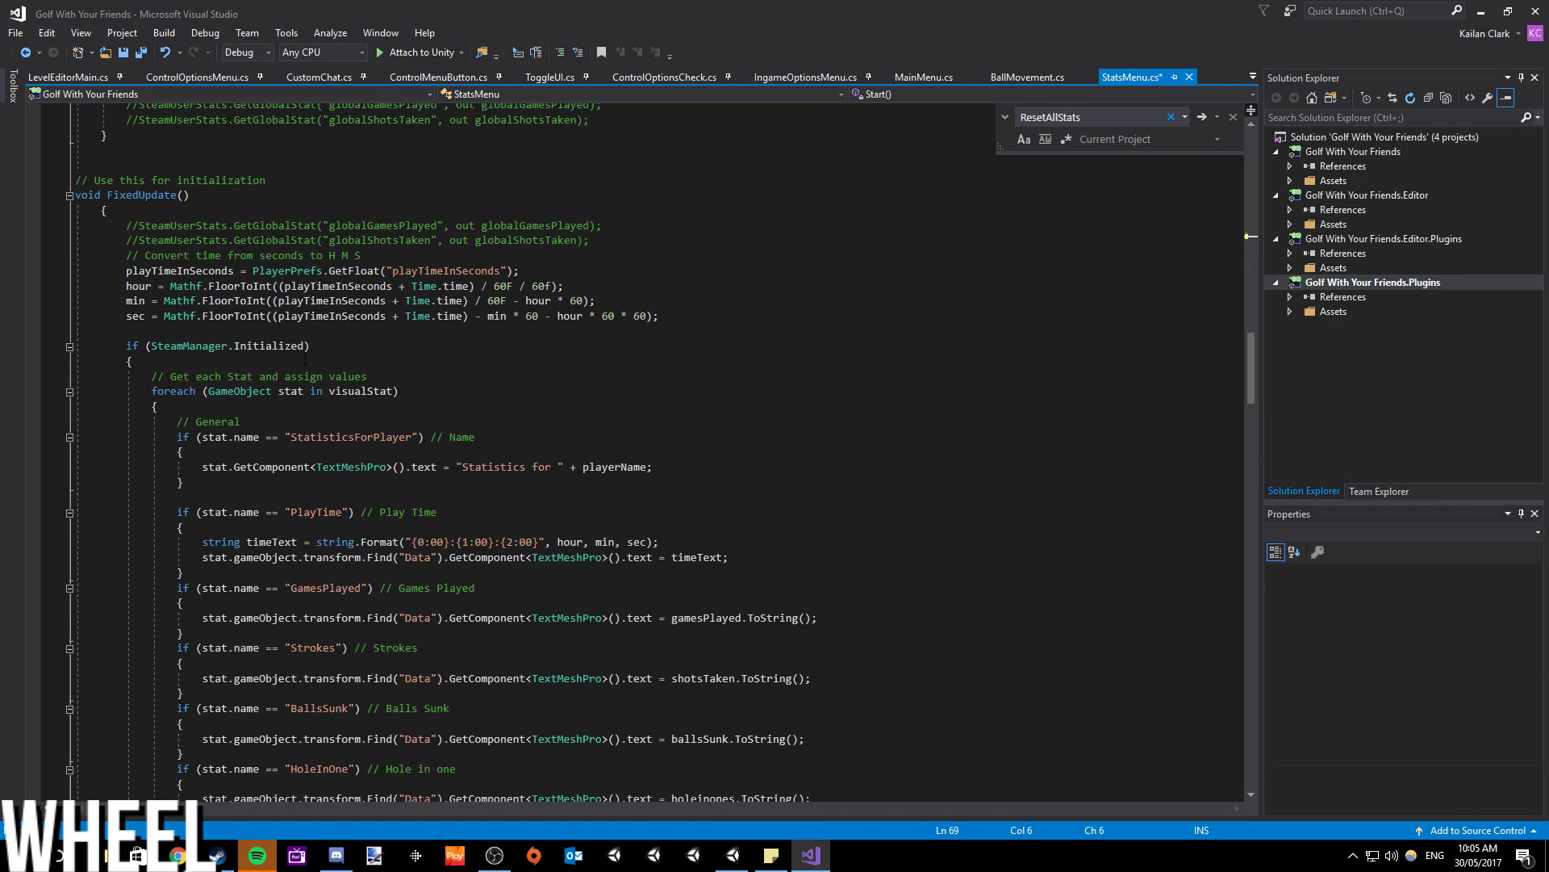
scroll(275, 376, "down", 20)
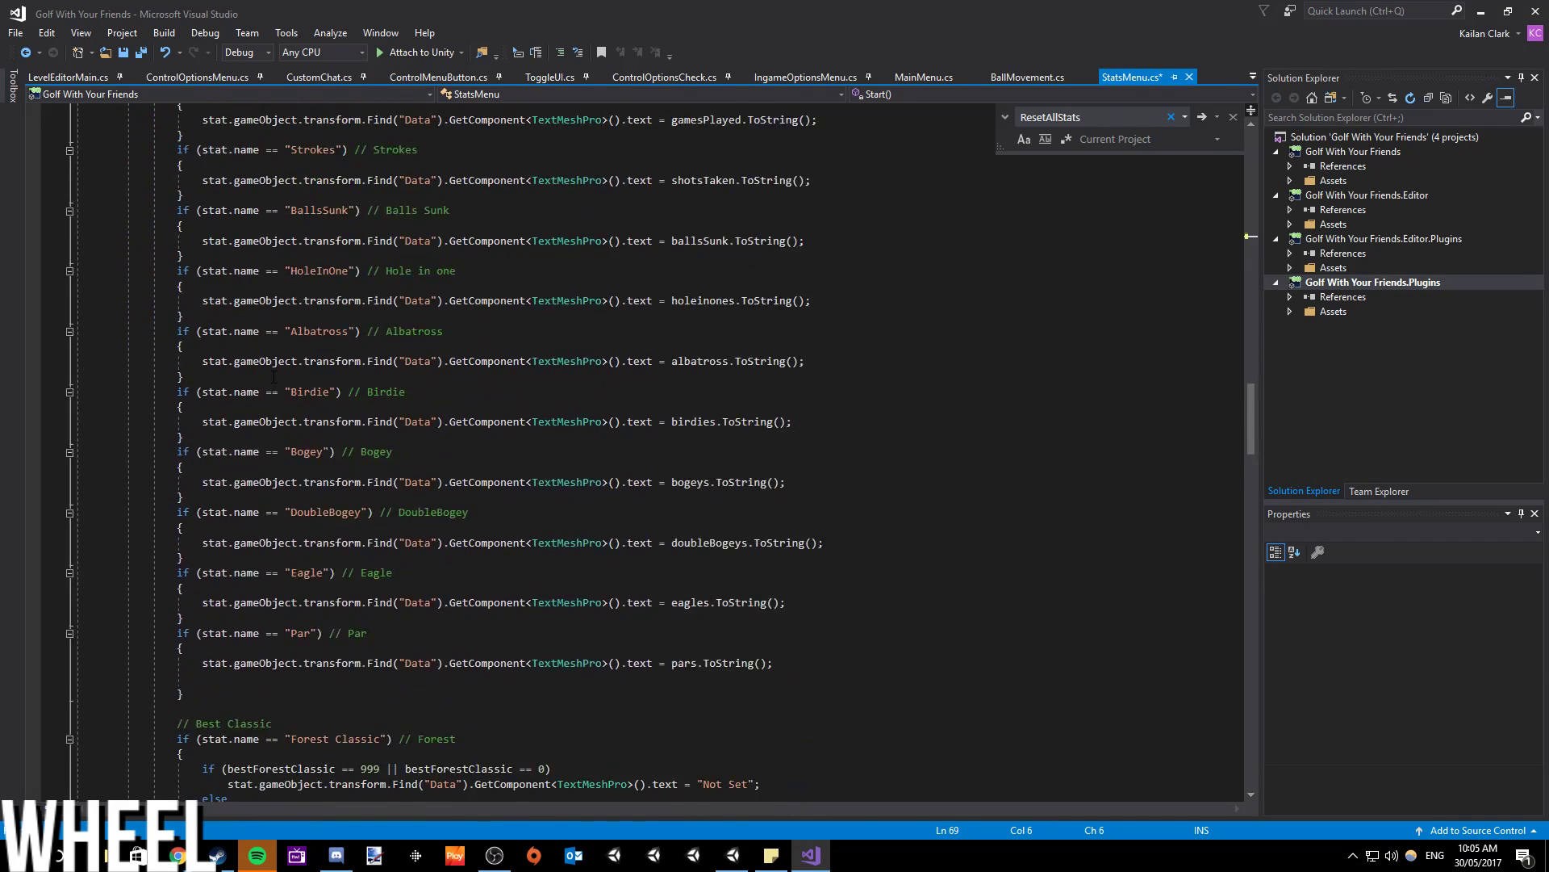
scroll(274, 376, "down", 20)
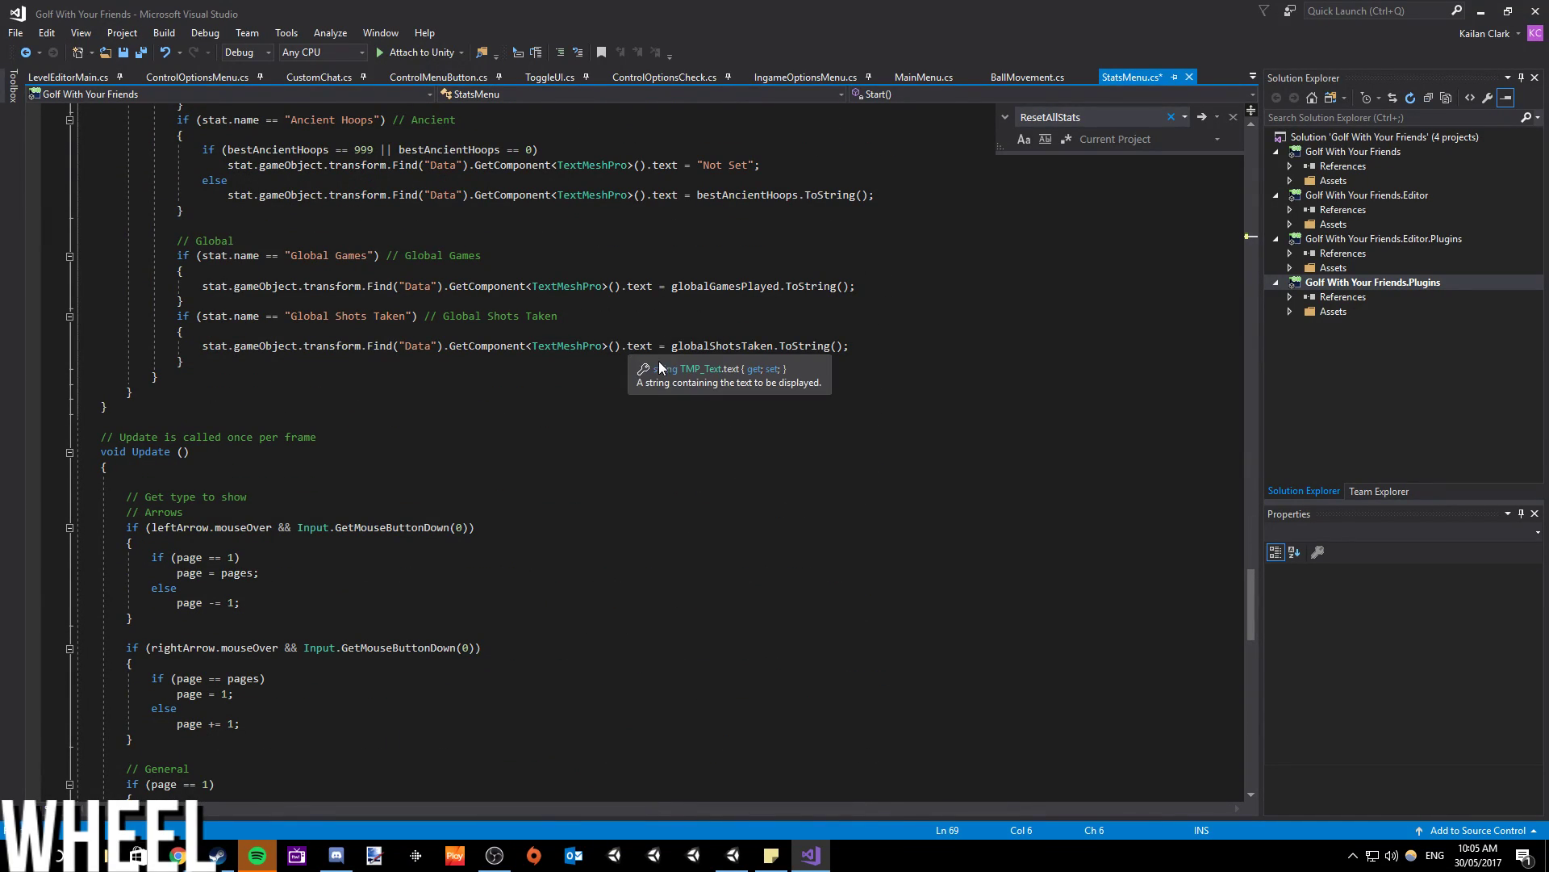
scroll(733, 470, "down", 7)
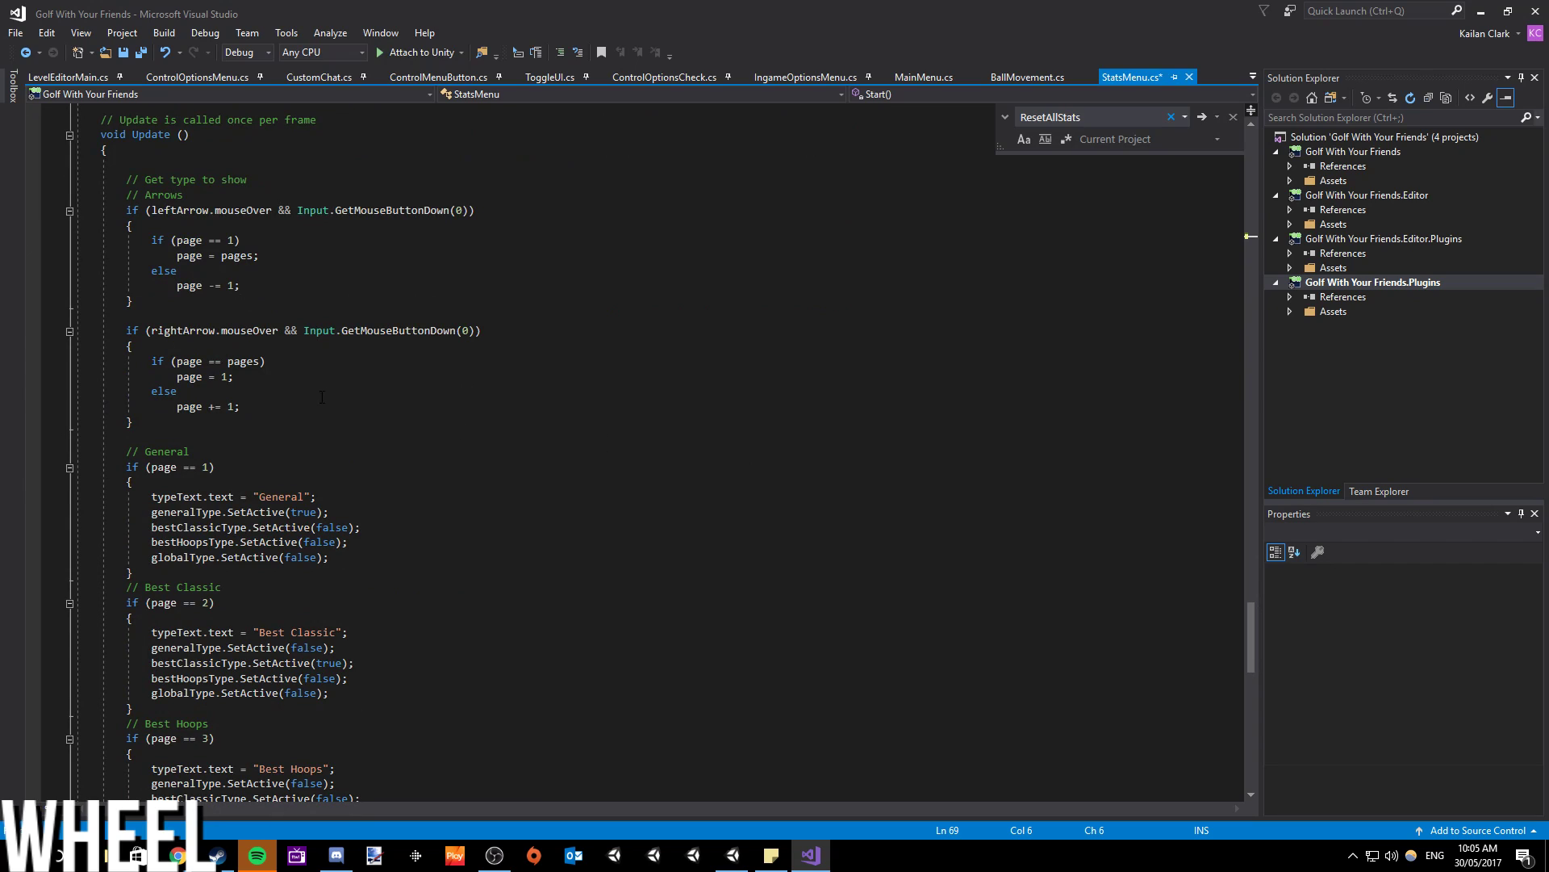
- Review the General, Best Classic, Best Hoops and Global page blocks and the arrow handling in the StatsMenu.cs Update method
scroll(328, 395, "down", 7)
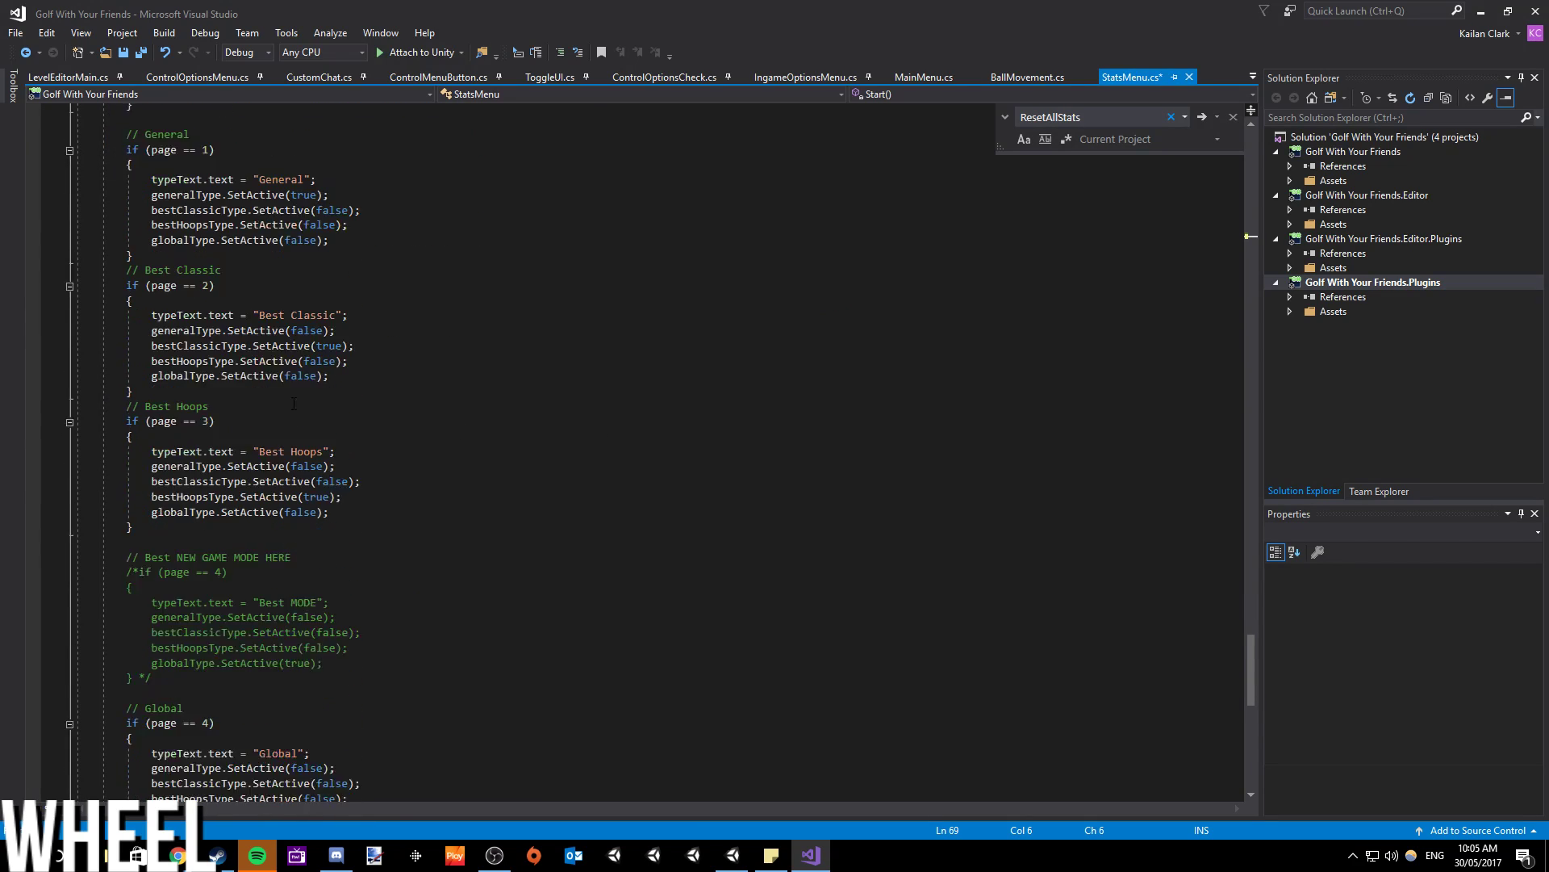
scroll(293, 404, "down", 2)
scroll(295, 406, "down", 4)
scroll(672, 178, "up", 13)
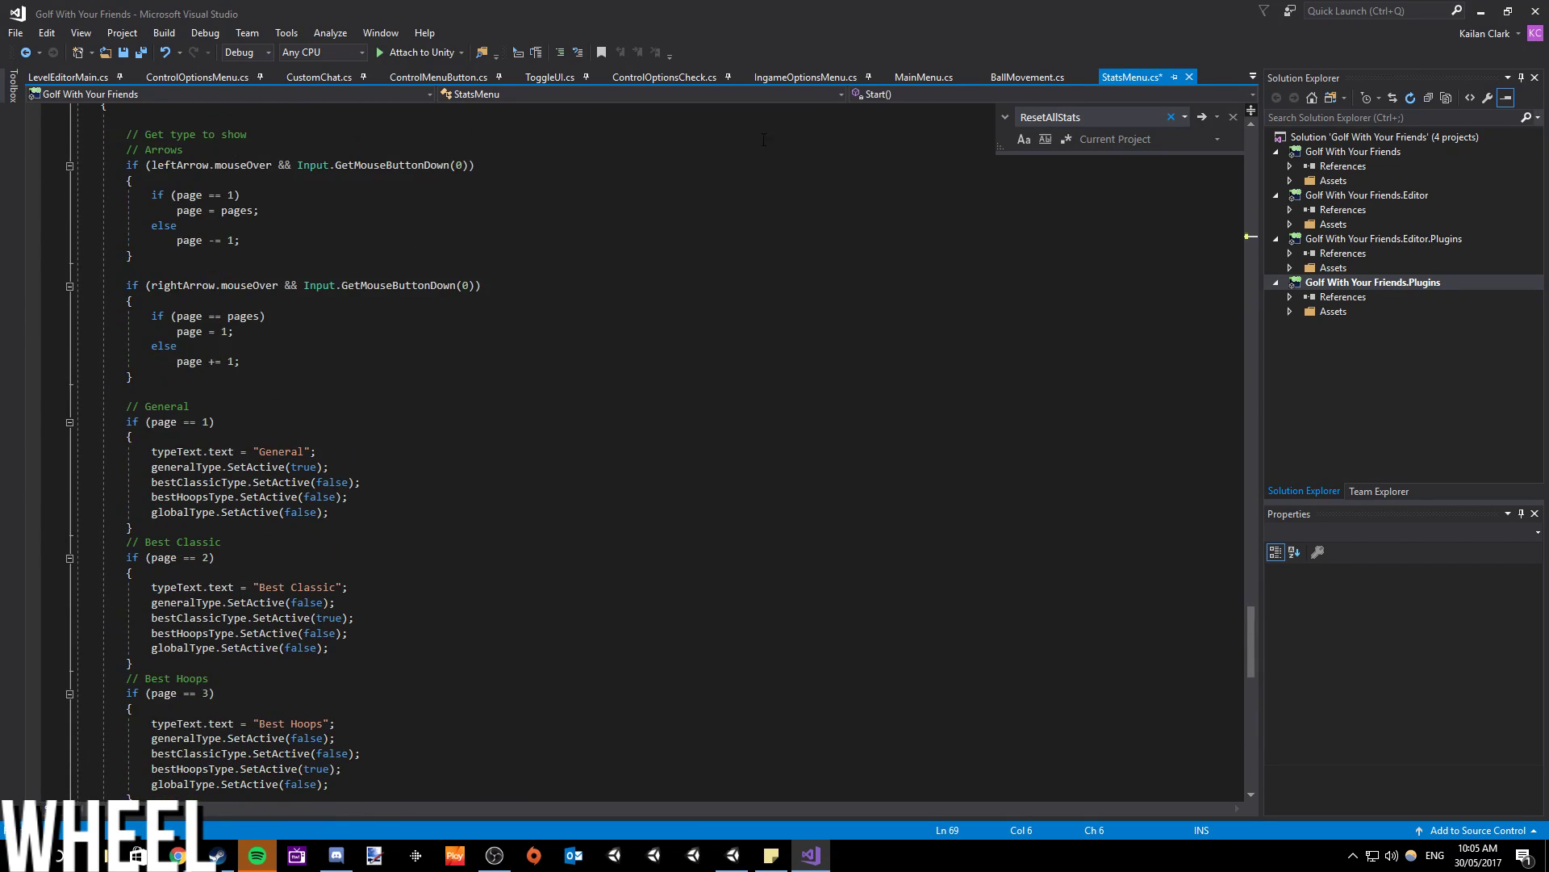
left_click(456, 262)
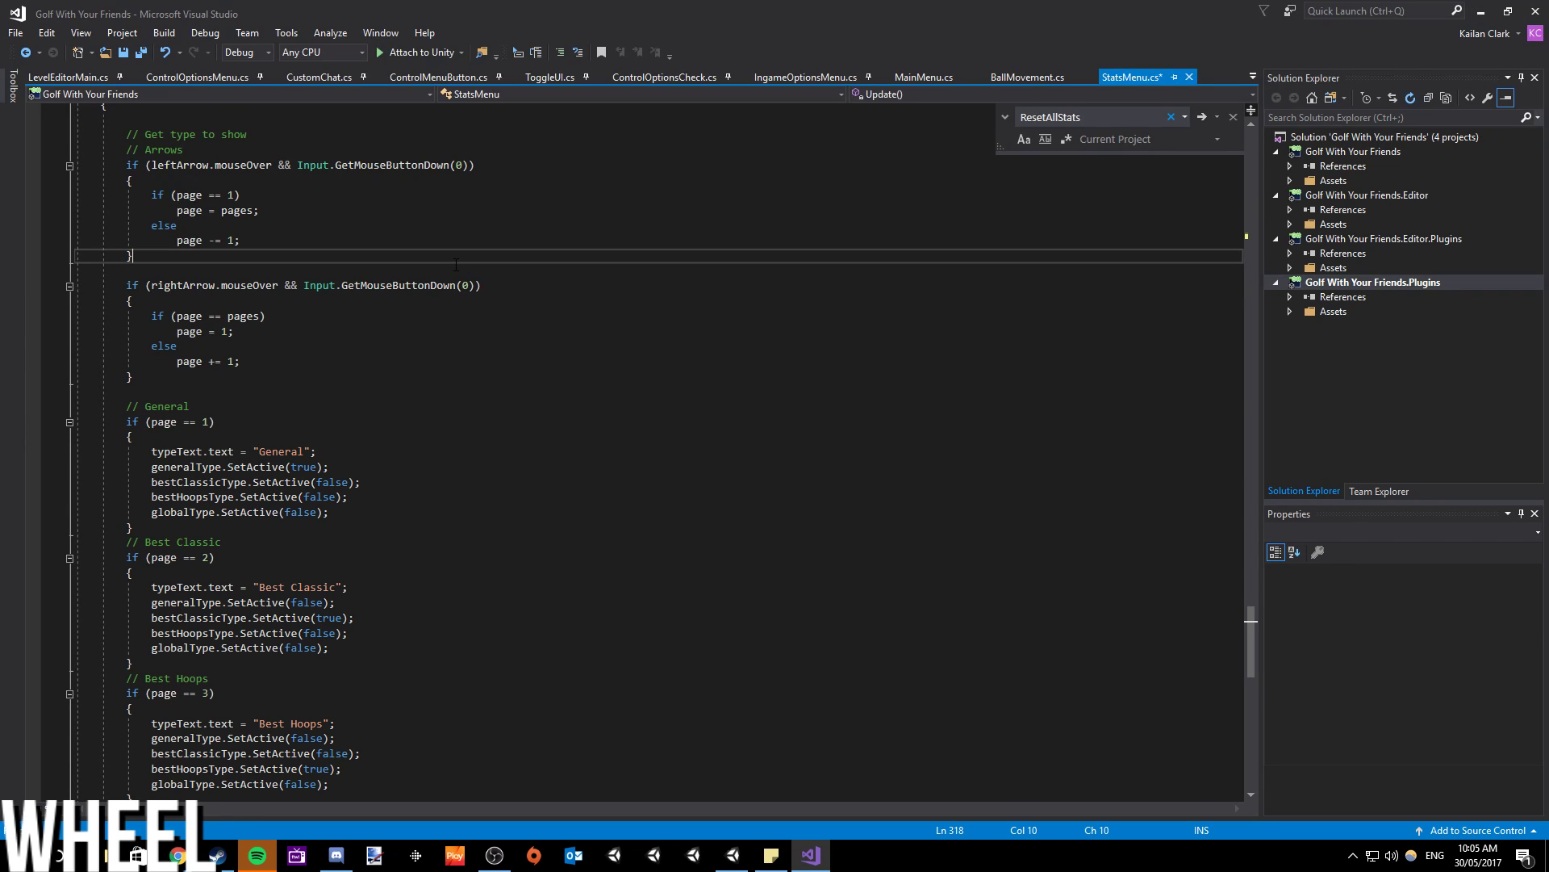
- Switch to Unity, run the game and open its Statistics screen from the game options
key("alt+Tab")
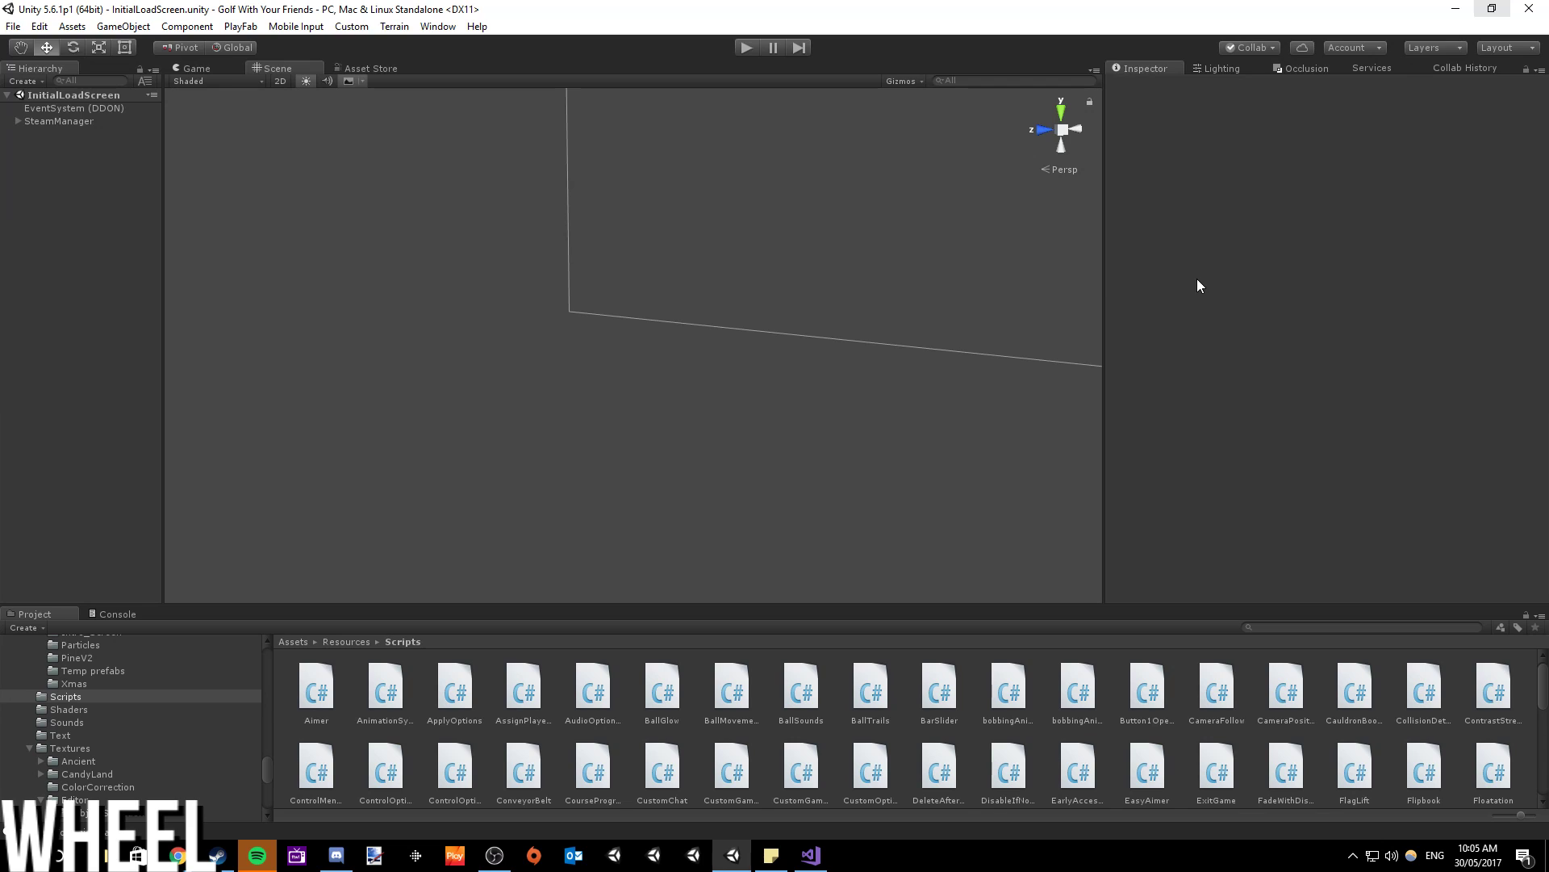
left_click(747, 47)
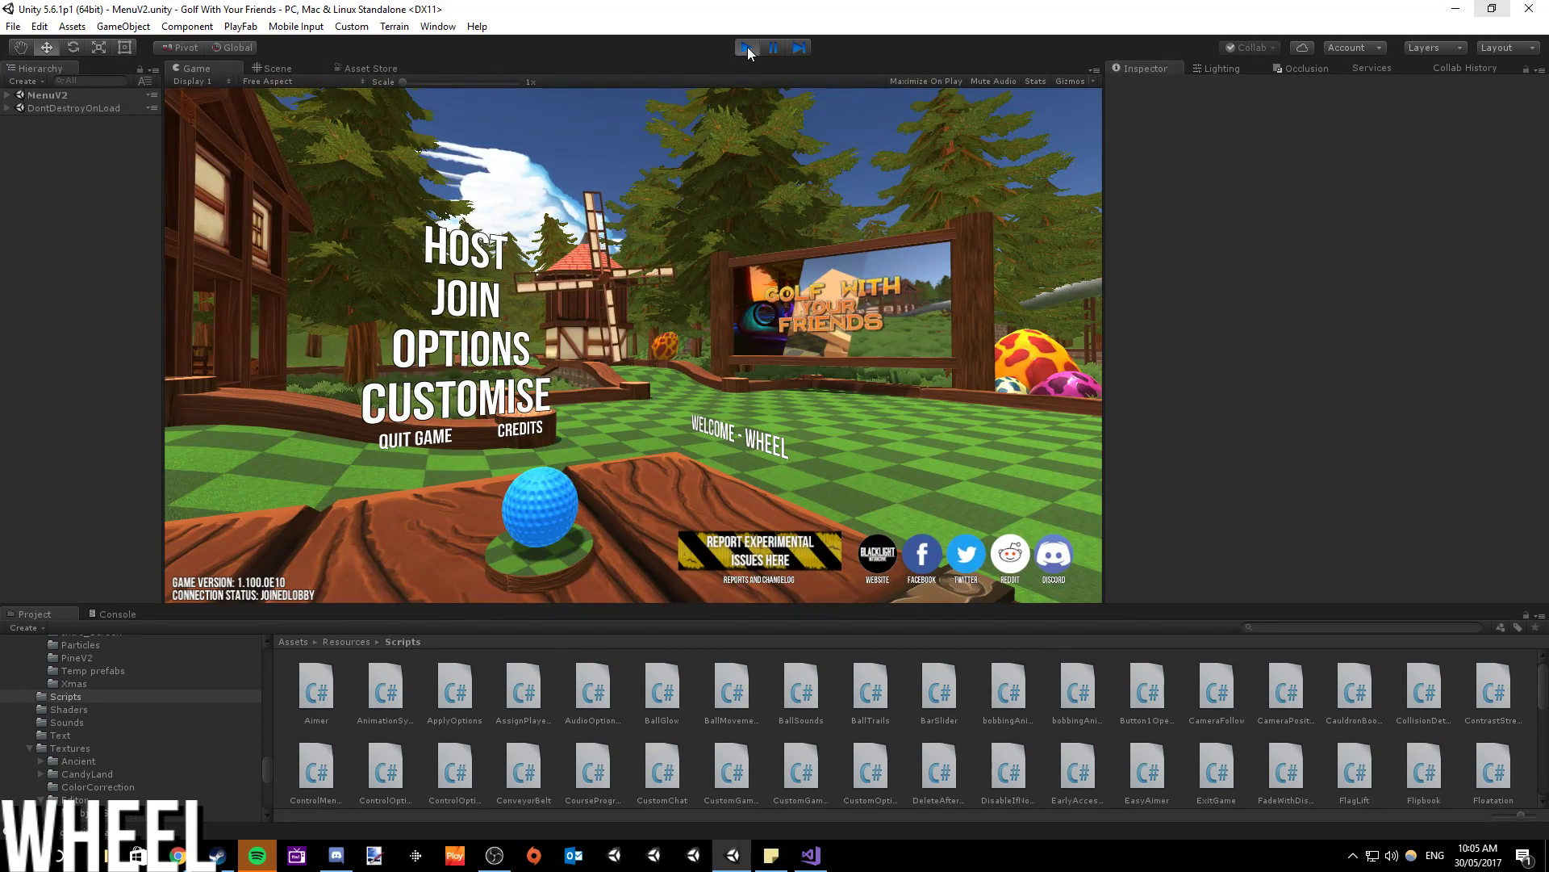
left_click(484, 251)
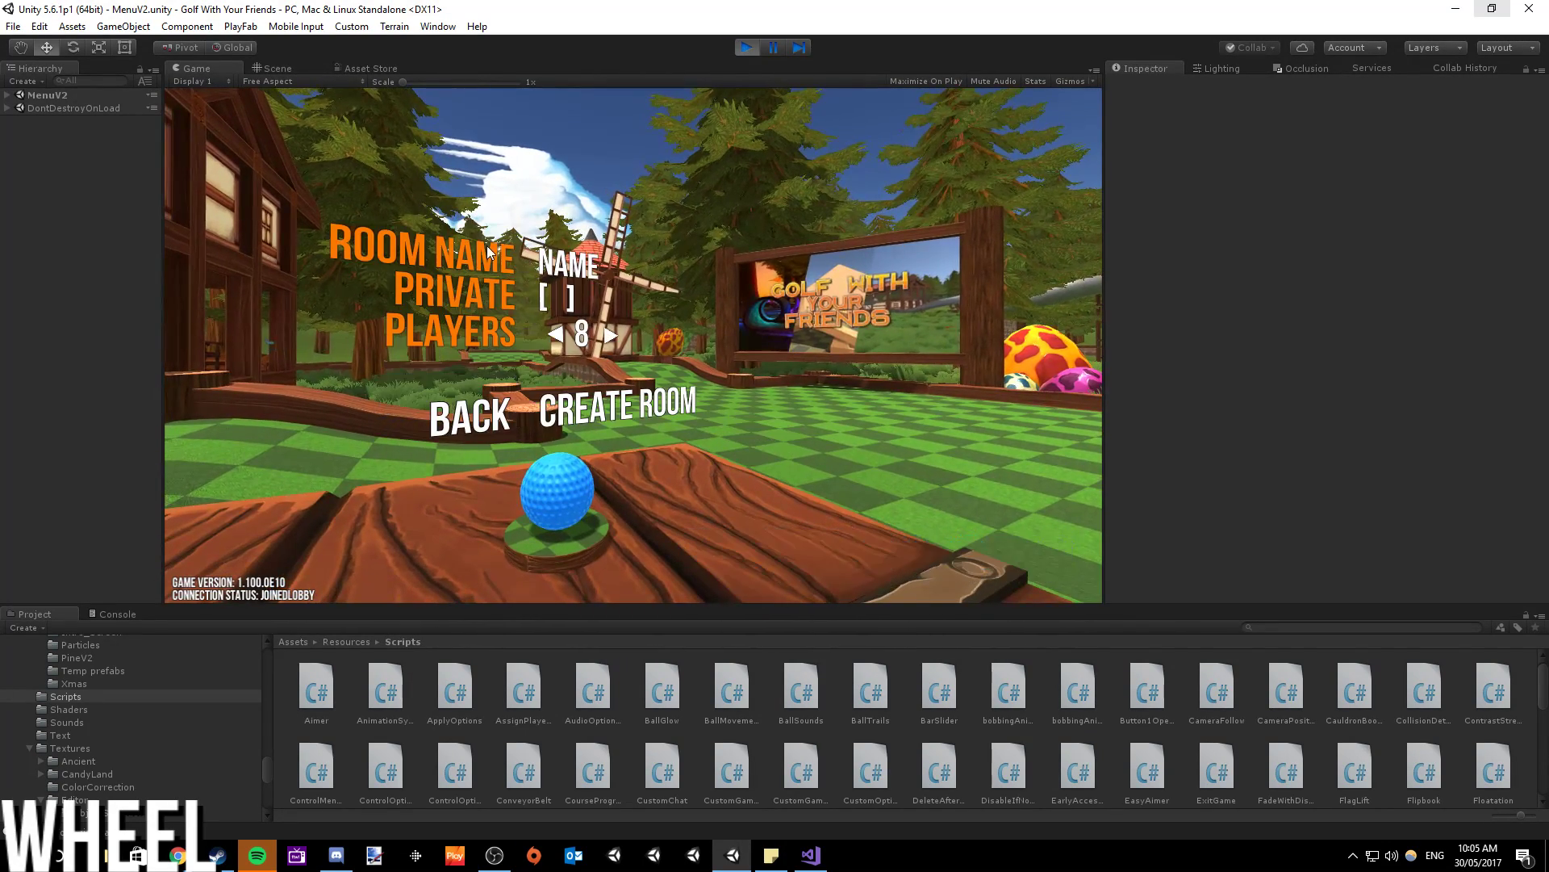
left_click(469, 415)
left_click(486, 386)
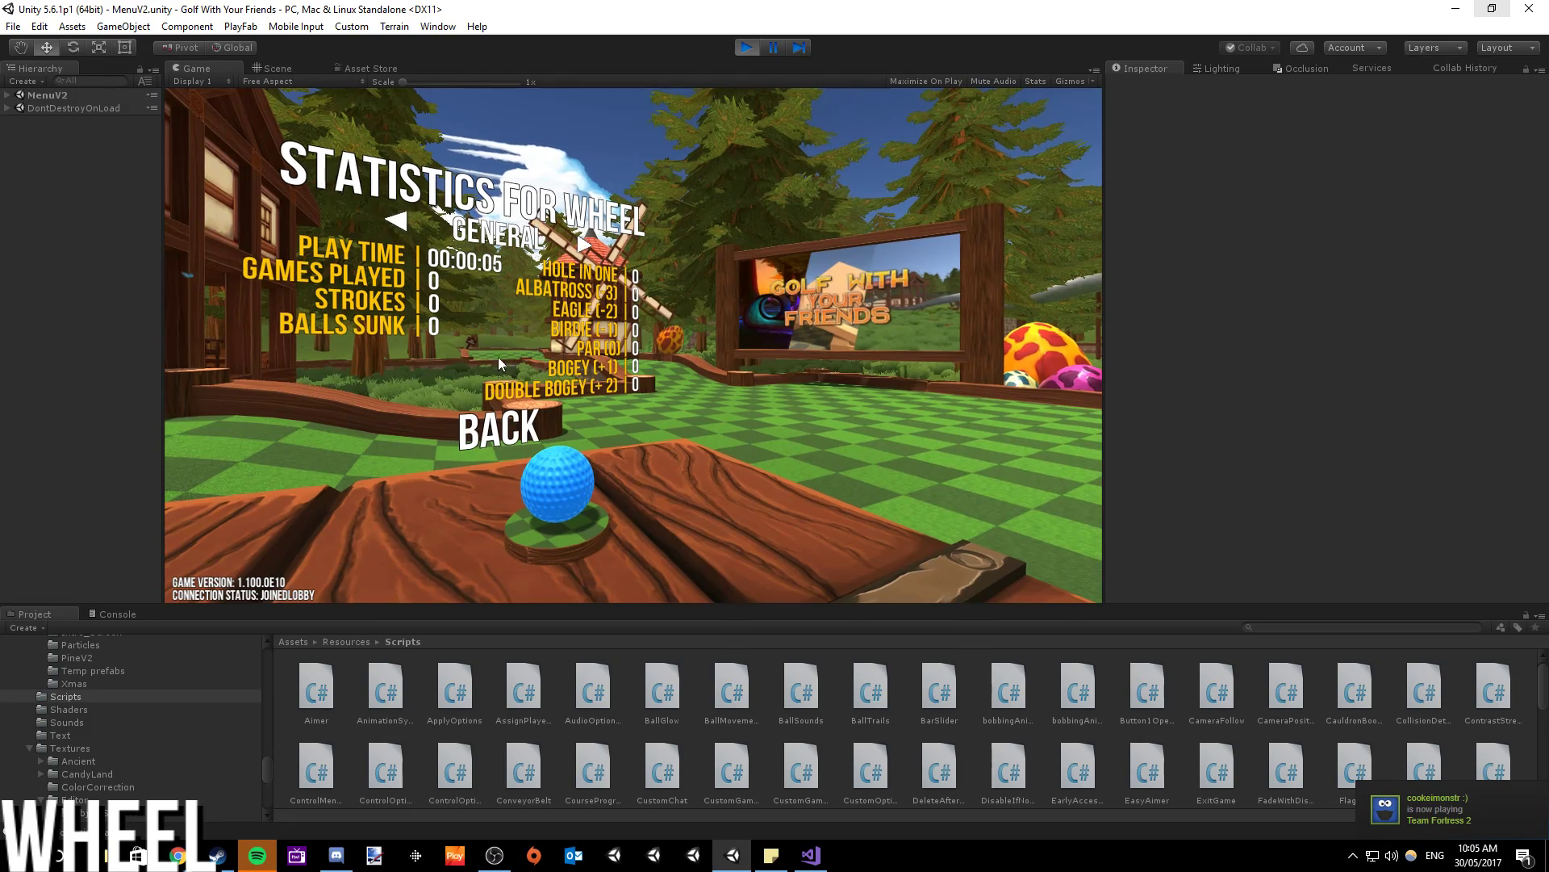
- Cycle forward through every Statistics page until General shows again, checking the values on each
left_click(583, 246)
left_click(583, 247)
left_click(583, 247)
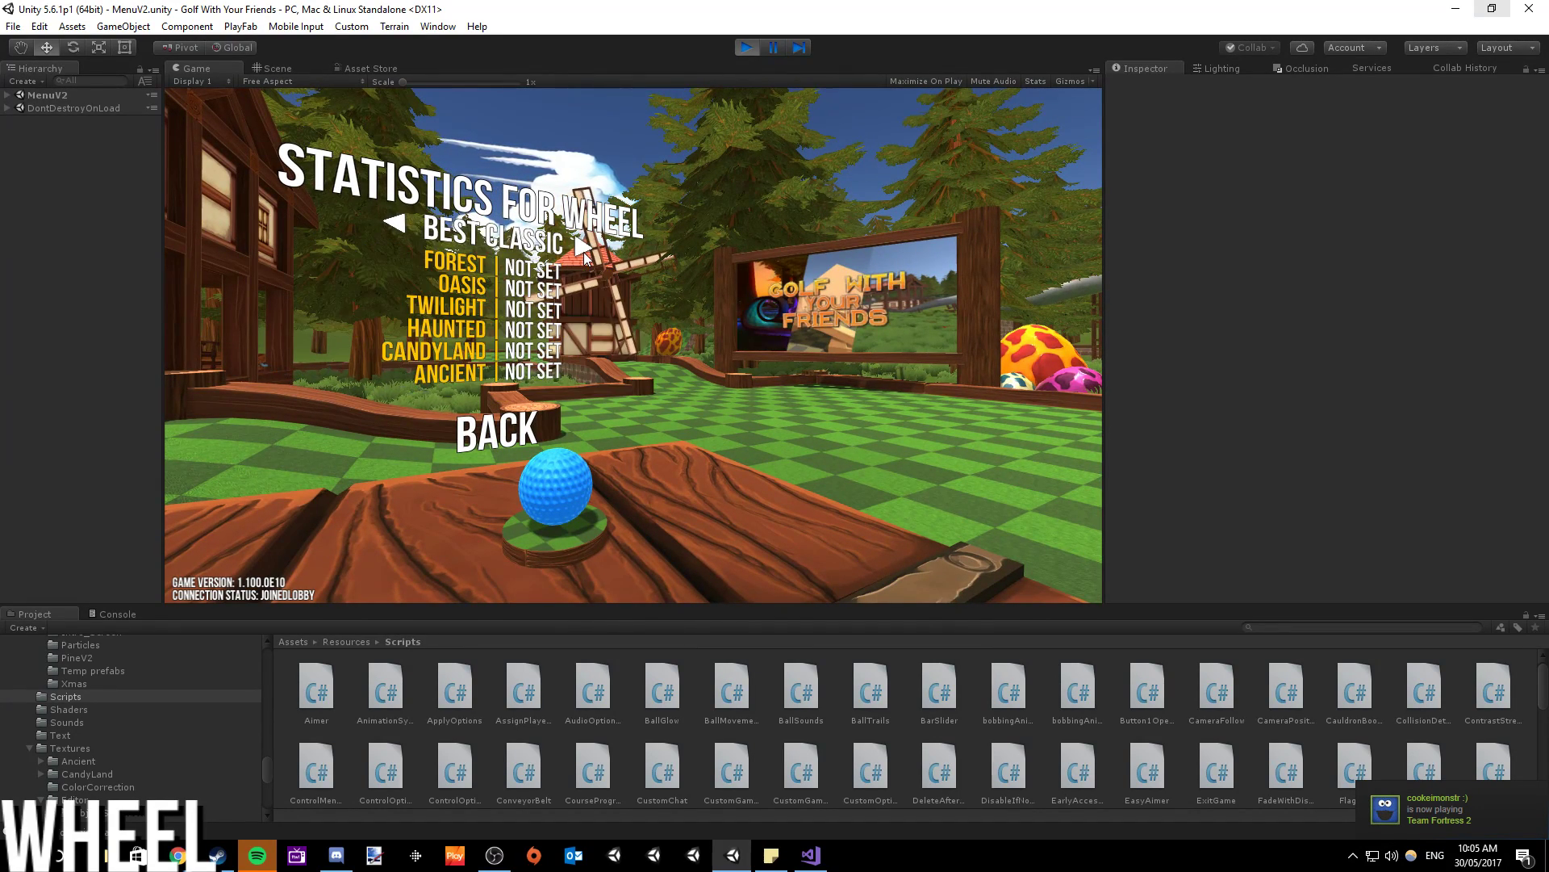
left_click(583, 247)
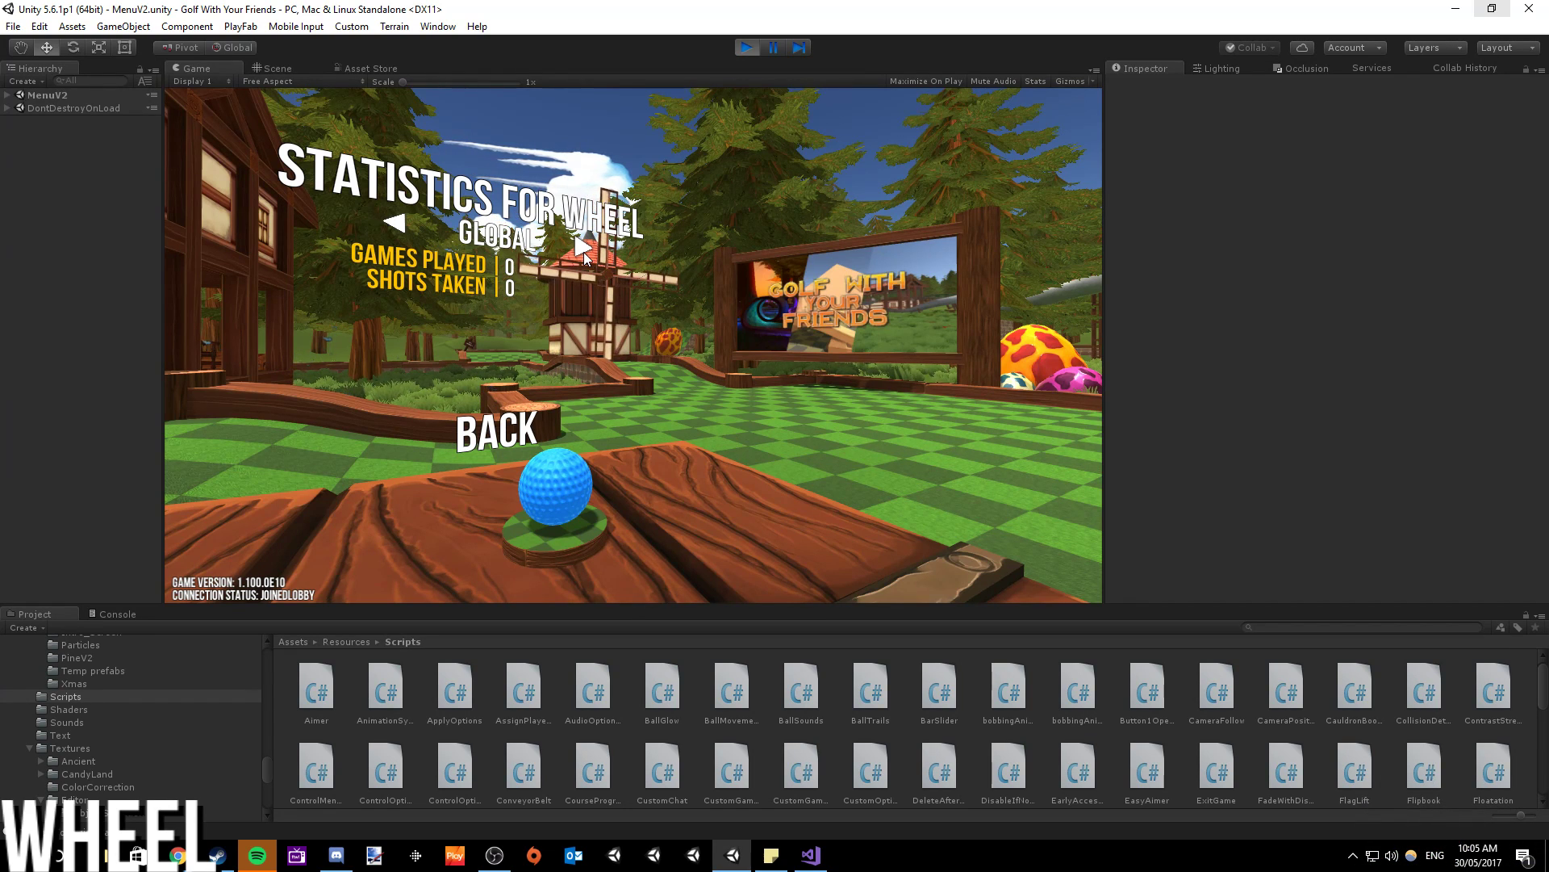
left_click(584, 249)
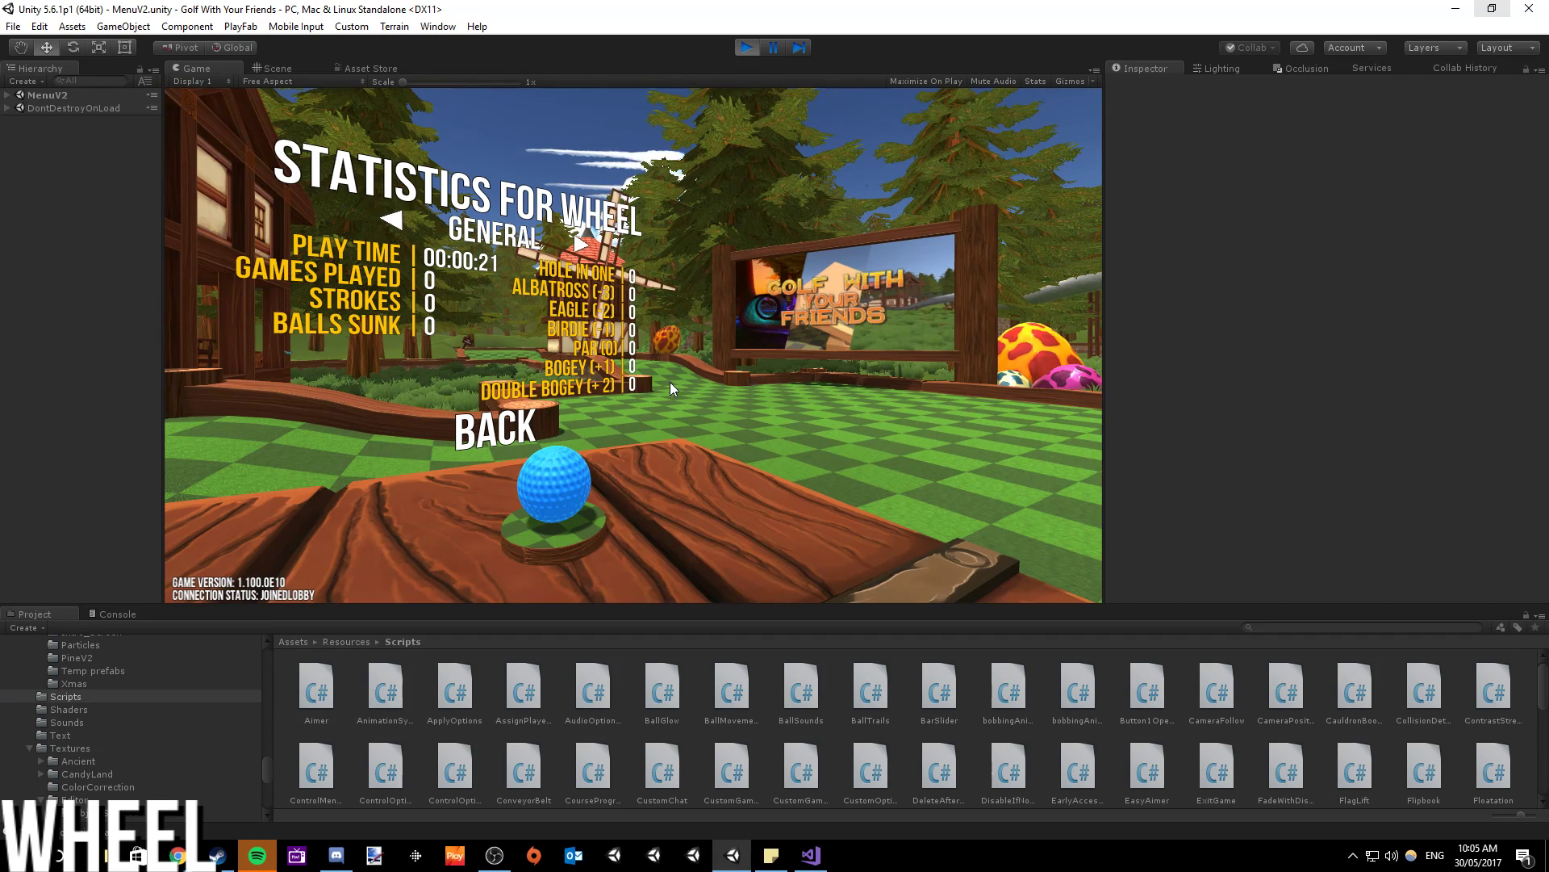
- Leave the Statistics screen and stop the running game
left_click(518, 418)
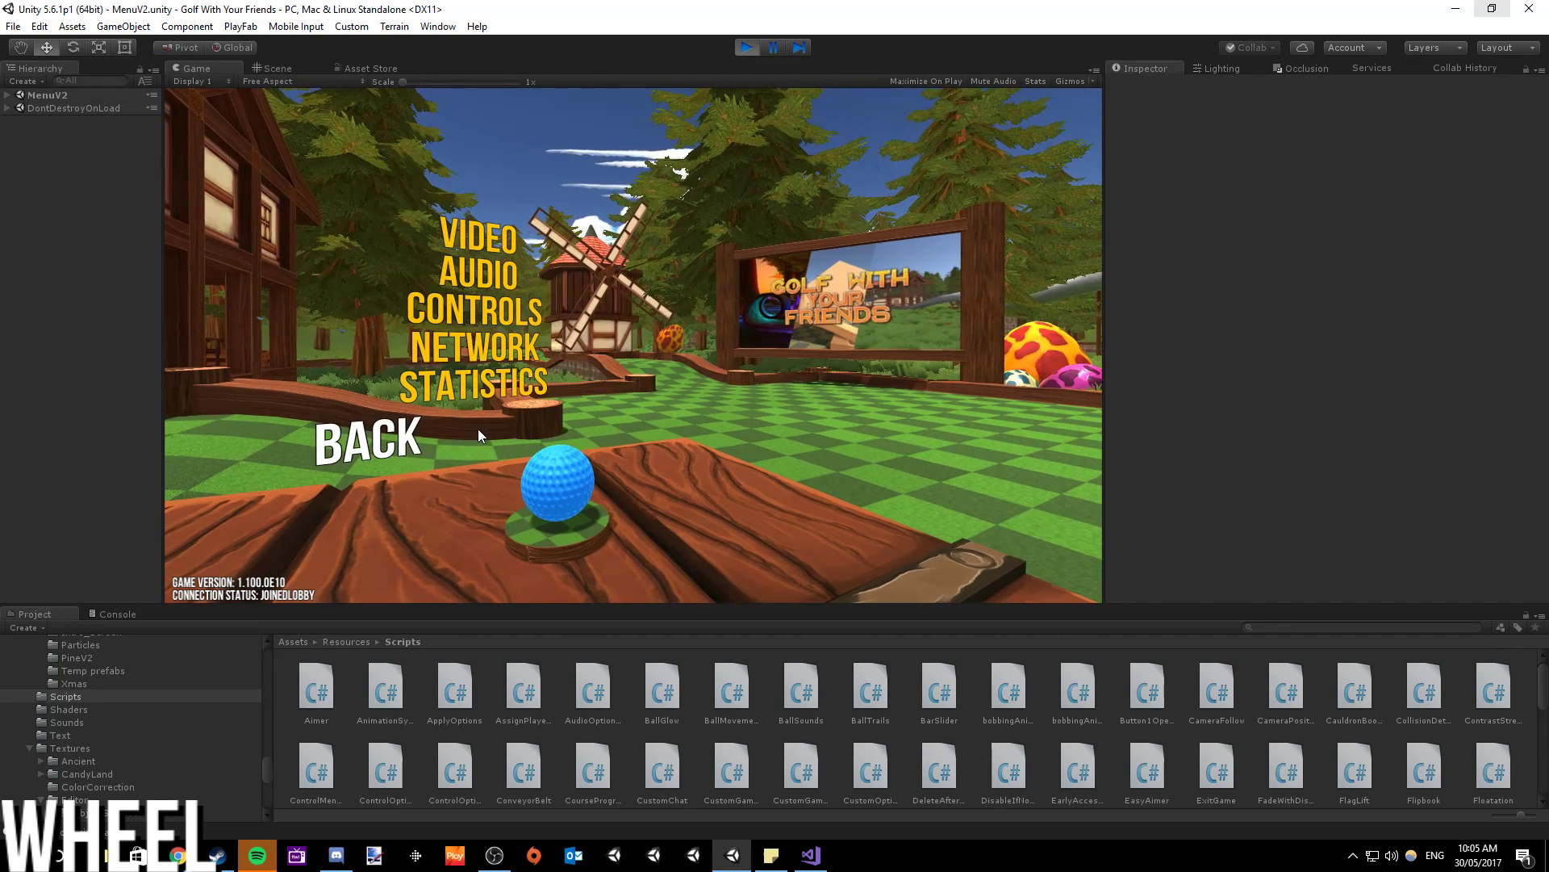
left_click(411, 440)
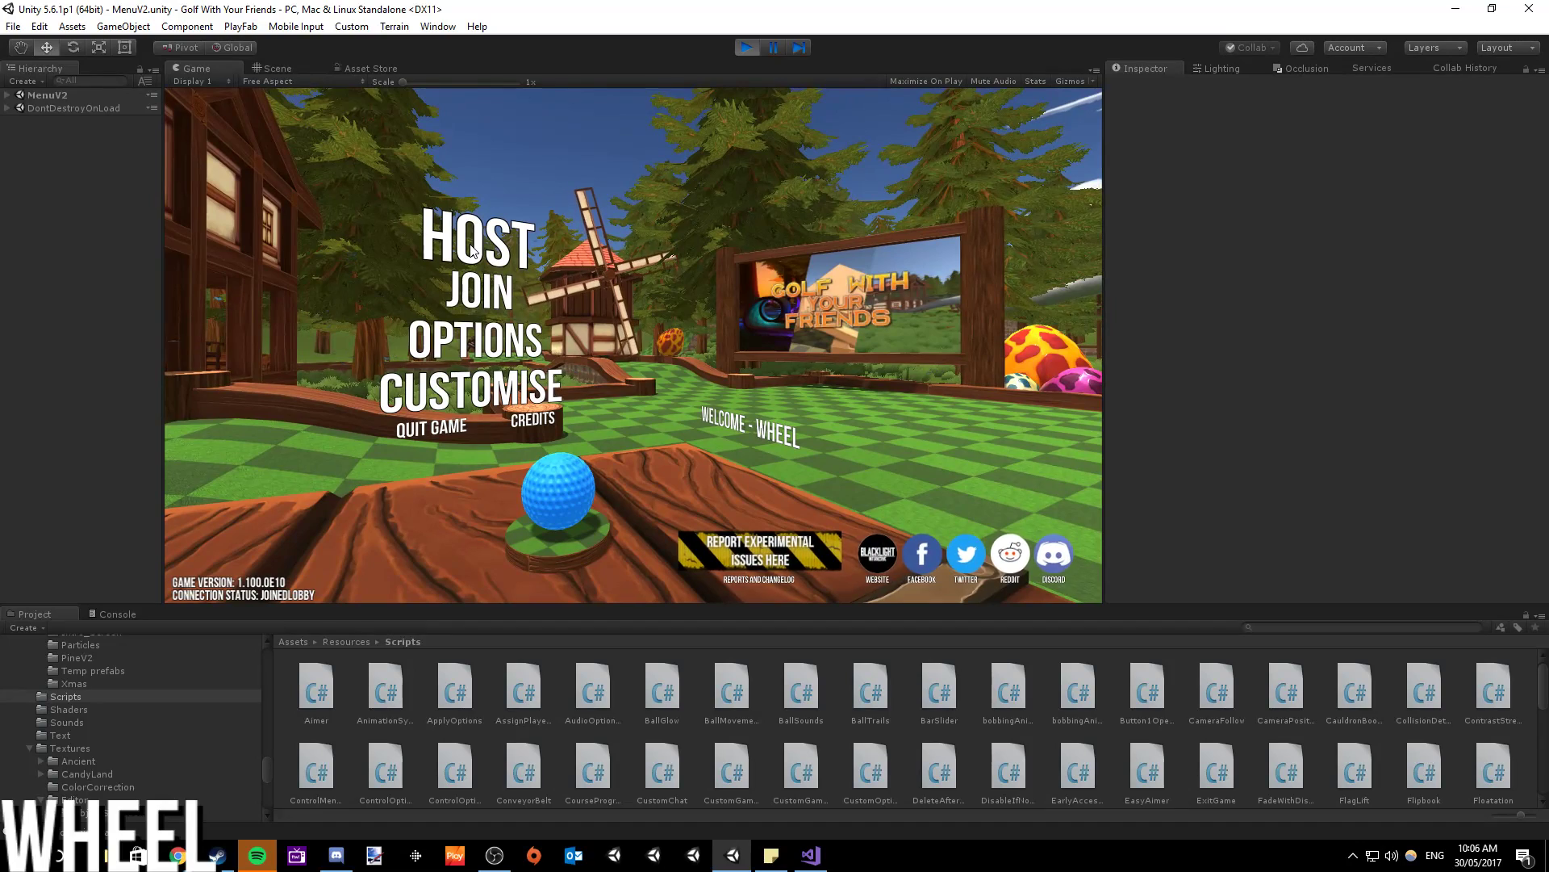
left_click(464, 342)
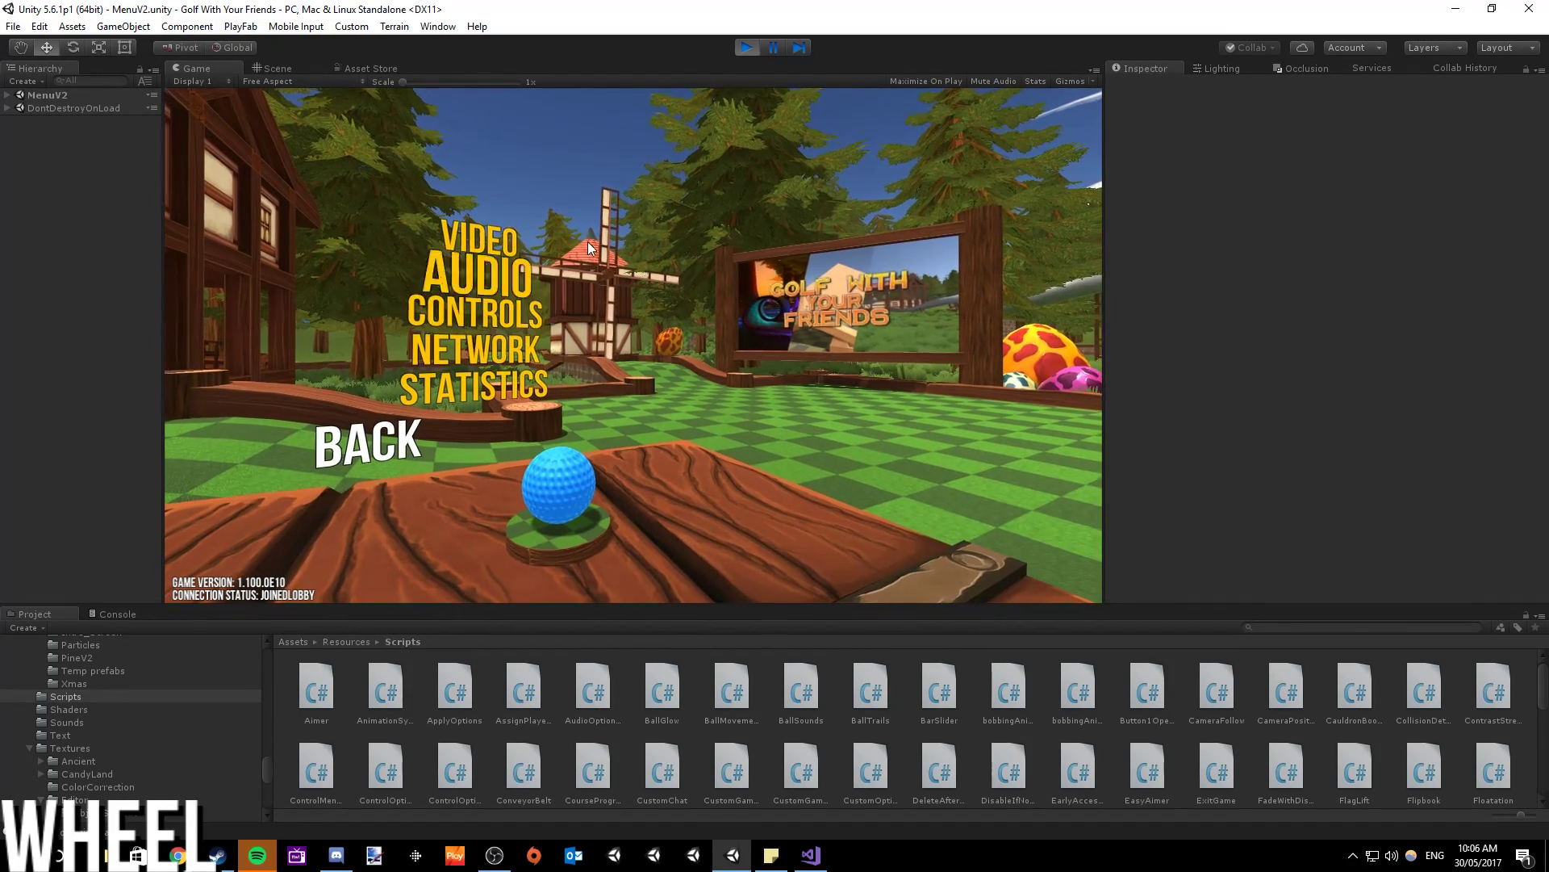
left_click(744, 46)
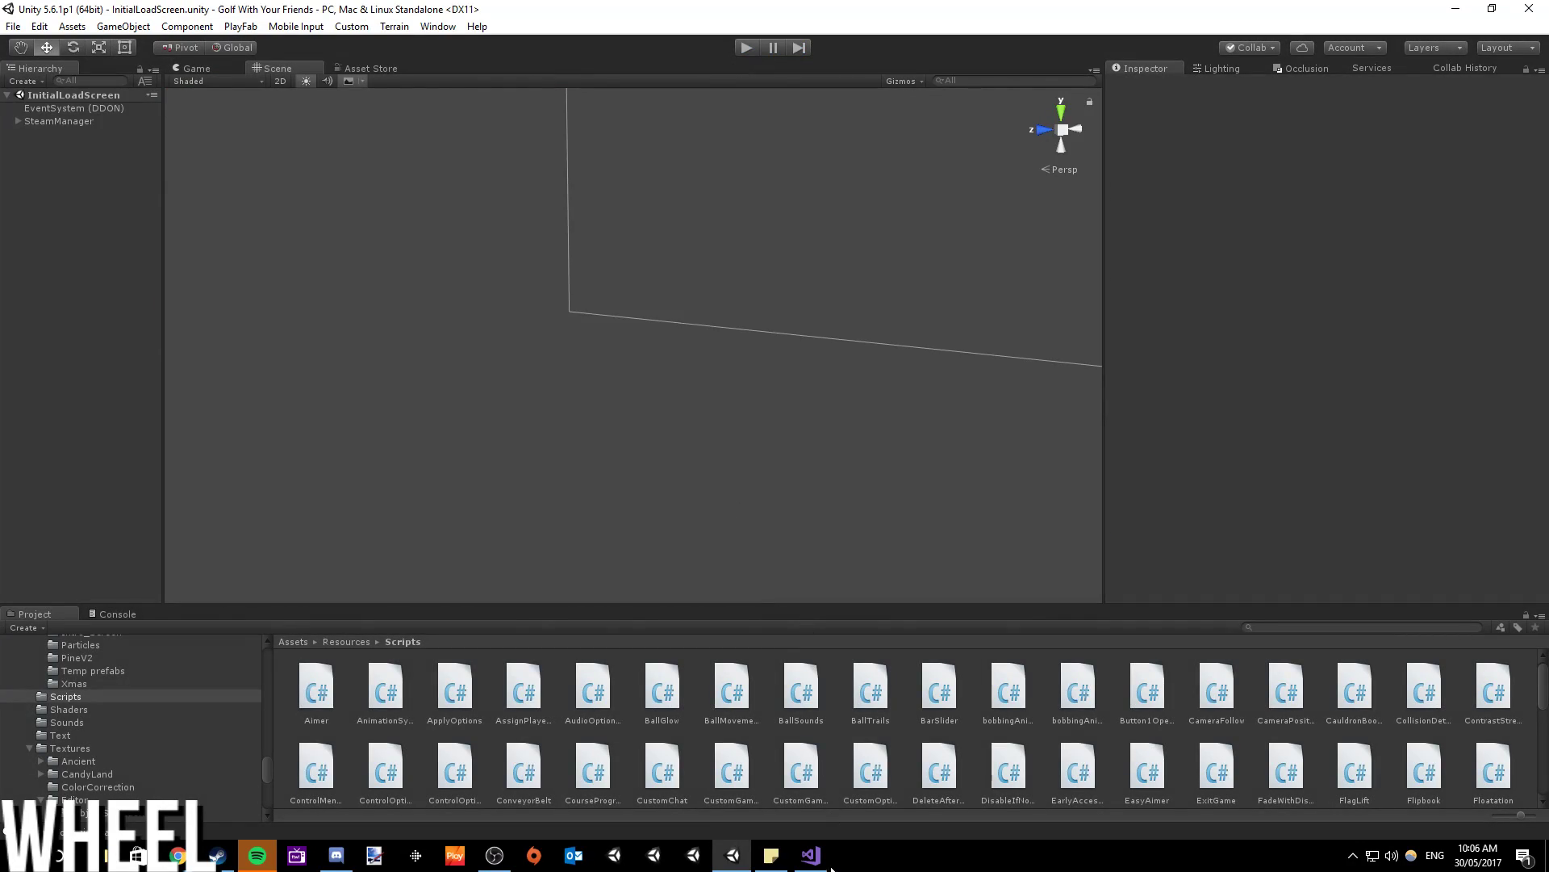
- Switch to Visual Studio and bring up MainMenu.cs at its Steam Global Stats code
left_click(817, 857)
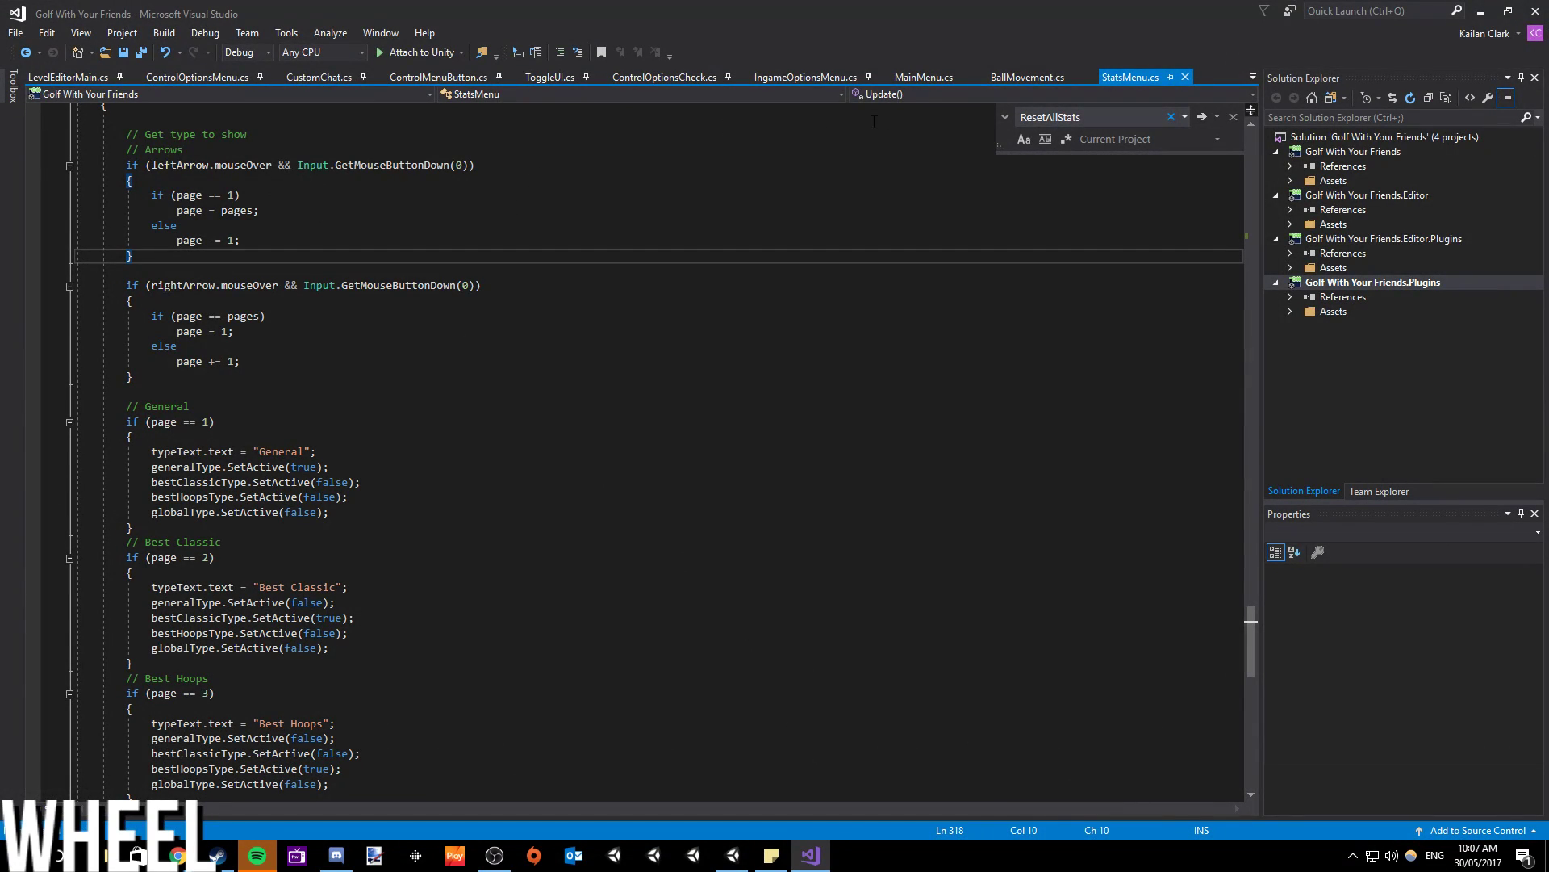
left_click(940, 79)
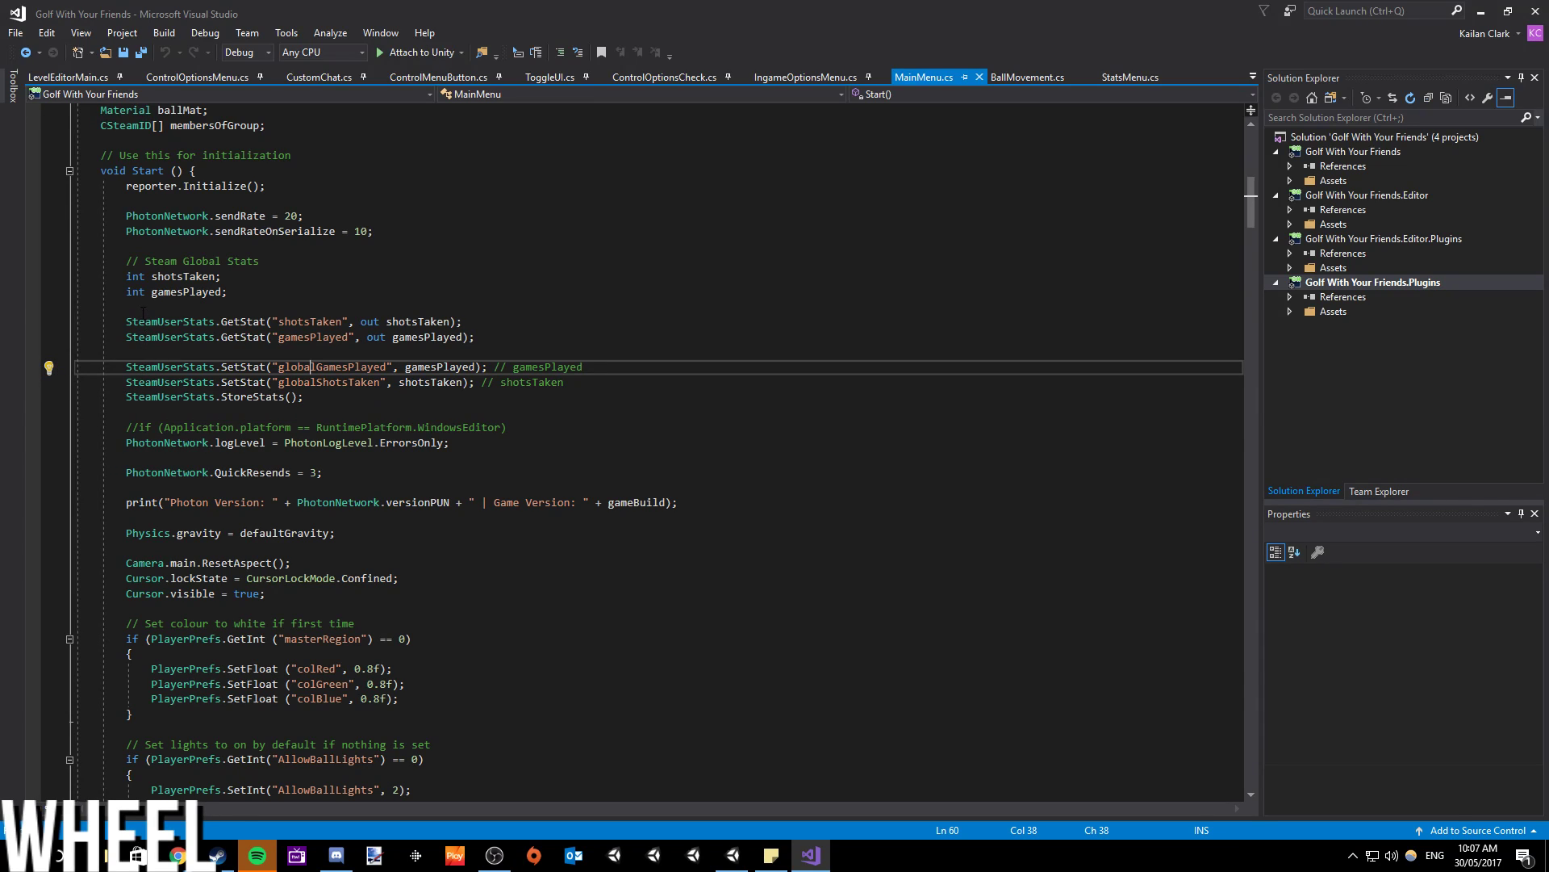
- Look through the stats methods of SteamUserStats on a temporary line above the GetStat calls, and remove that line
left_click_drag(127, 322, 189, 322)
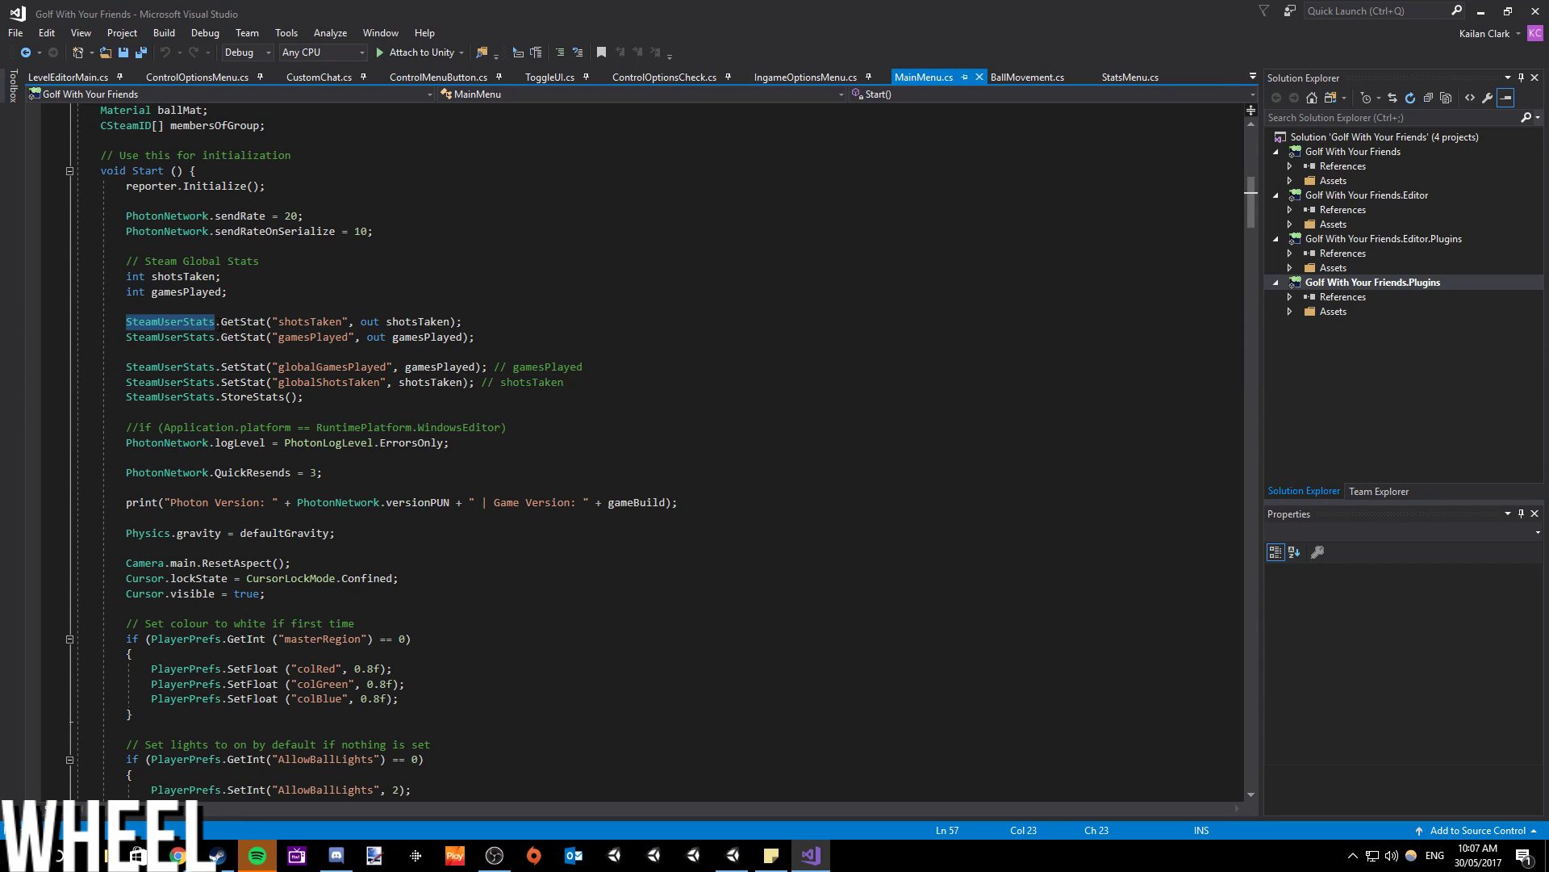
left_click(172, 307)
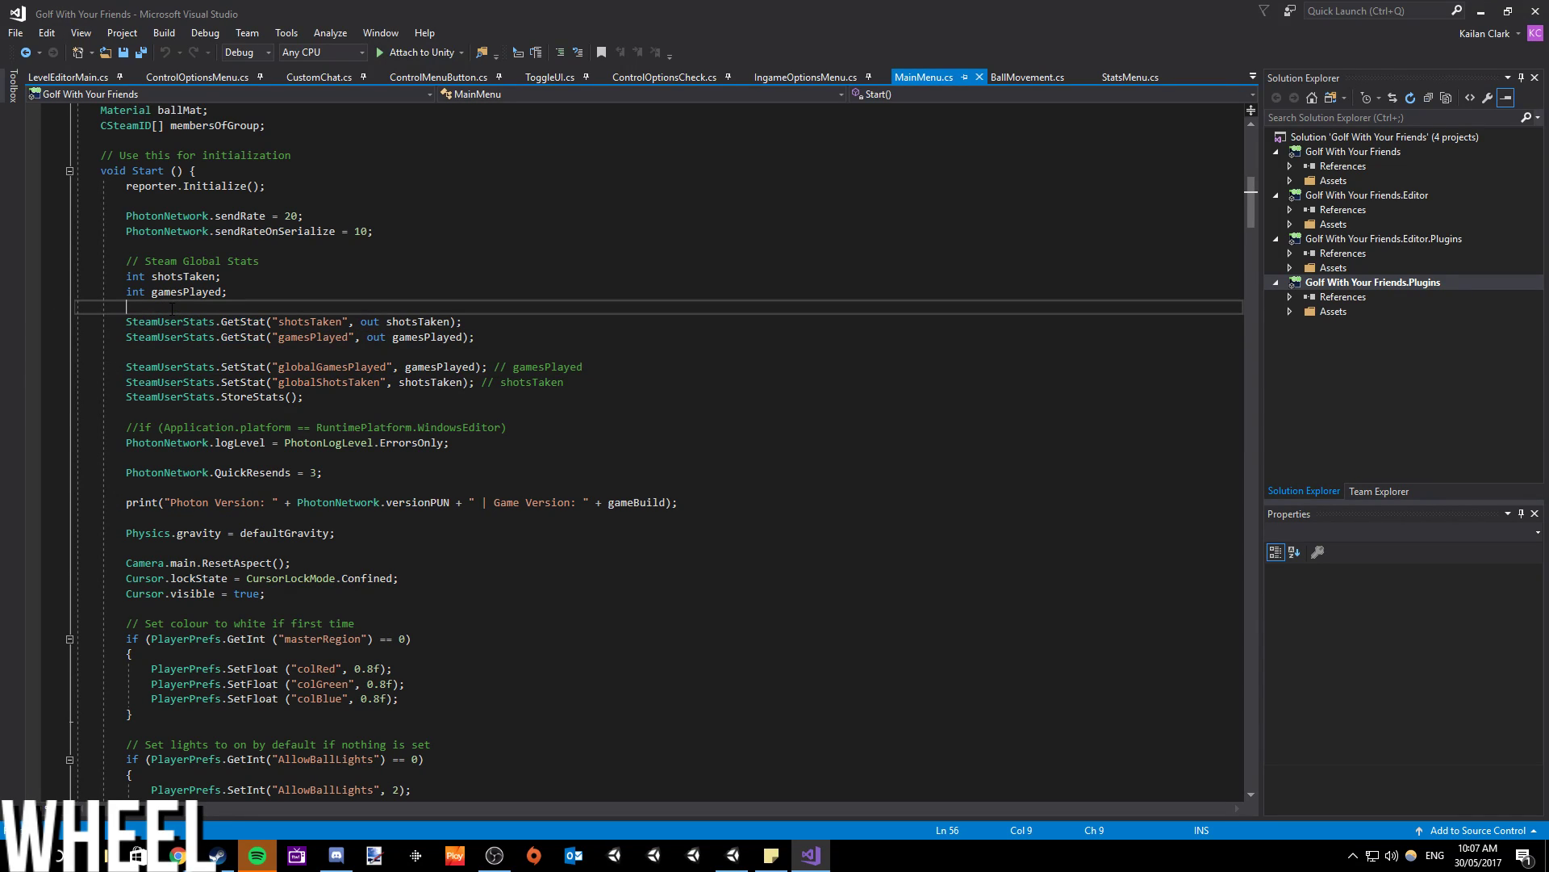
key("Return")
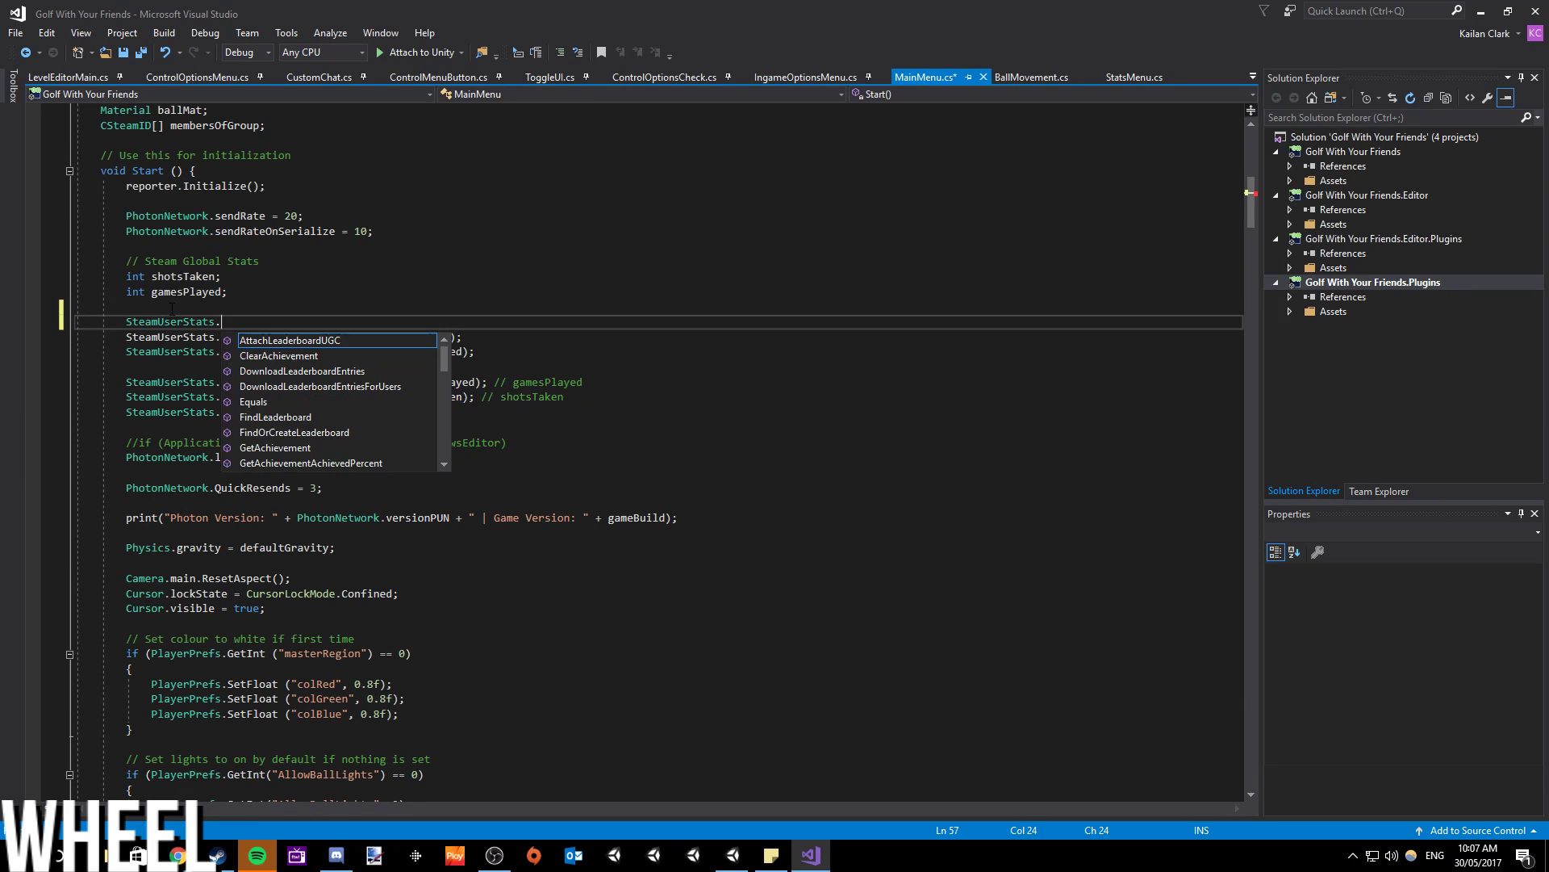
type("stat")
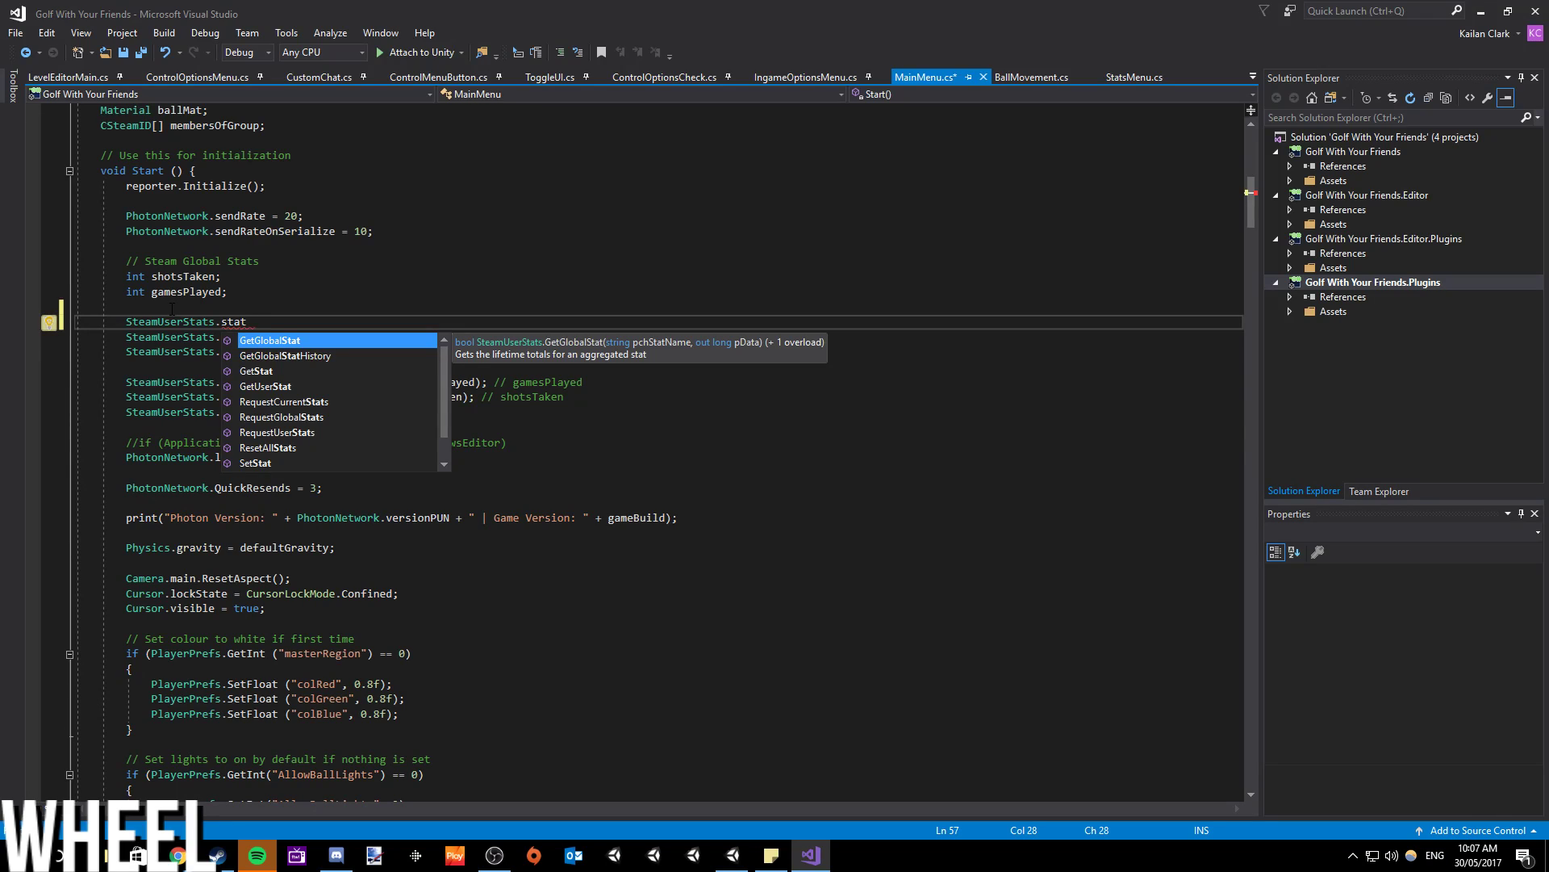
type("s")
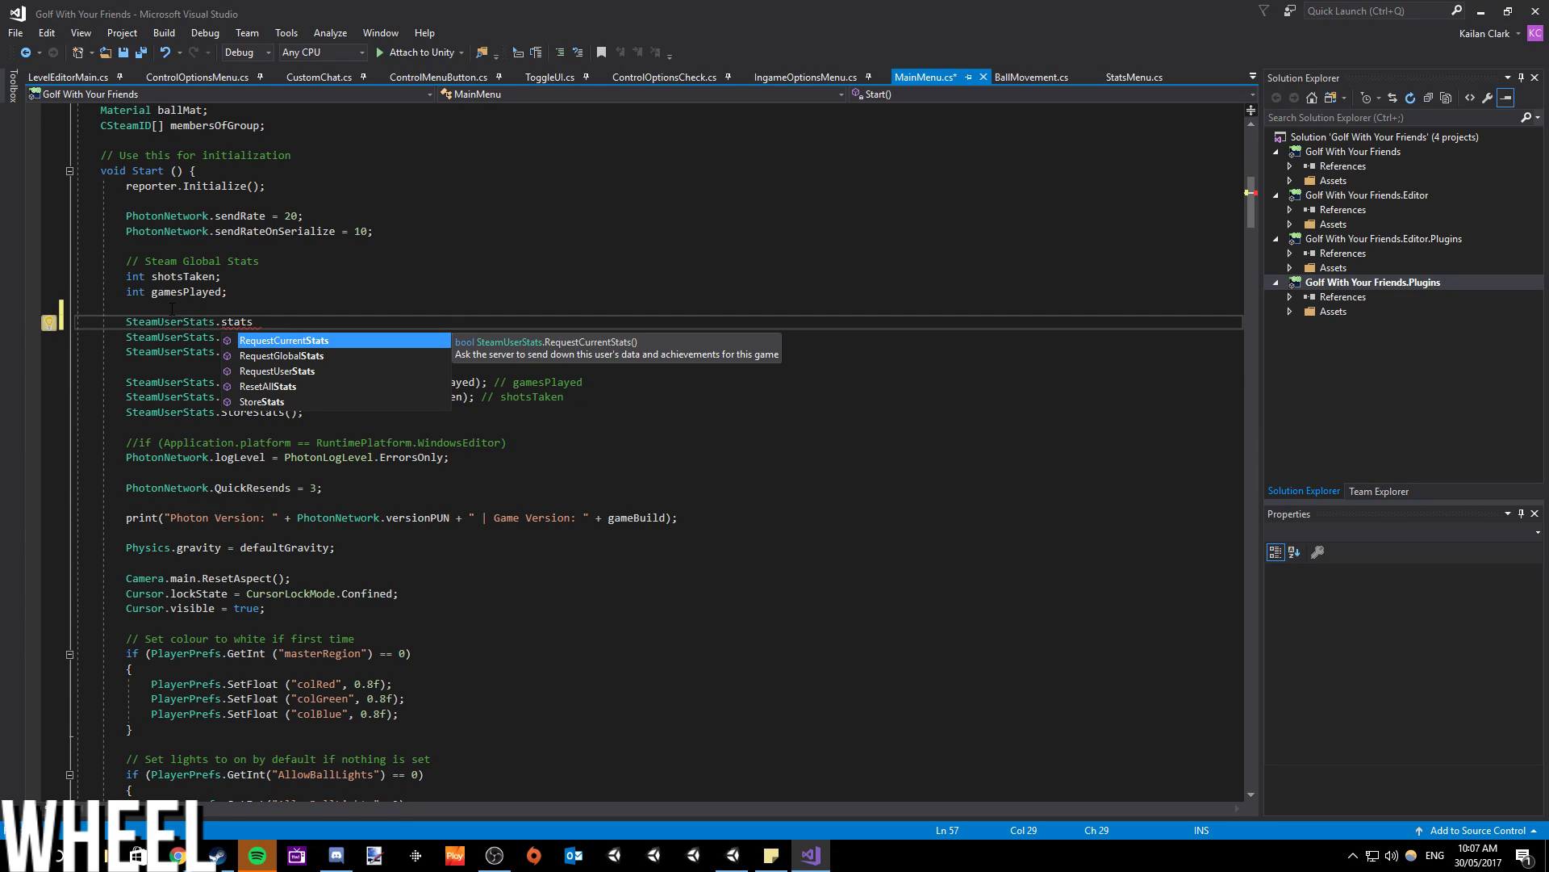
key("Down")
key("Down")
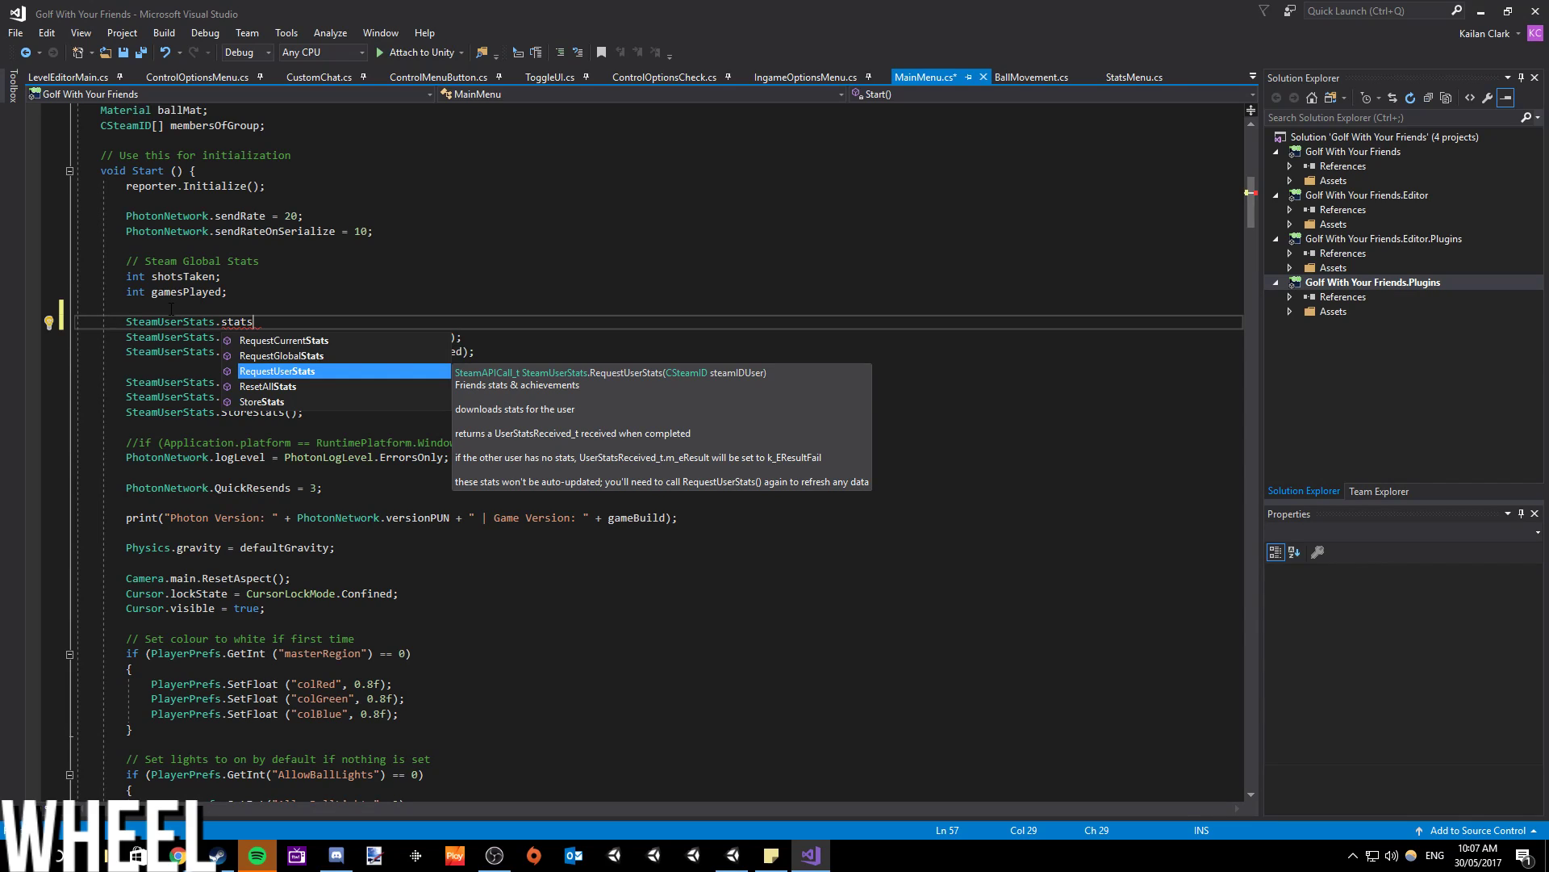
key("Escape")
key("shift+Home")
key("BackSpace")
key("BackSpace")
left_click(216, 322)
key("ctrl+s")
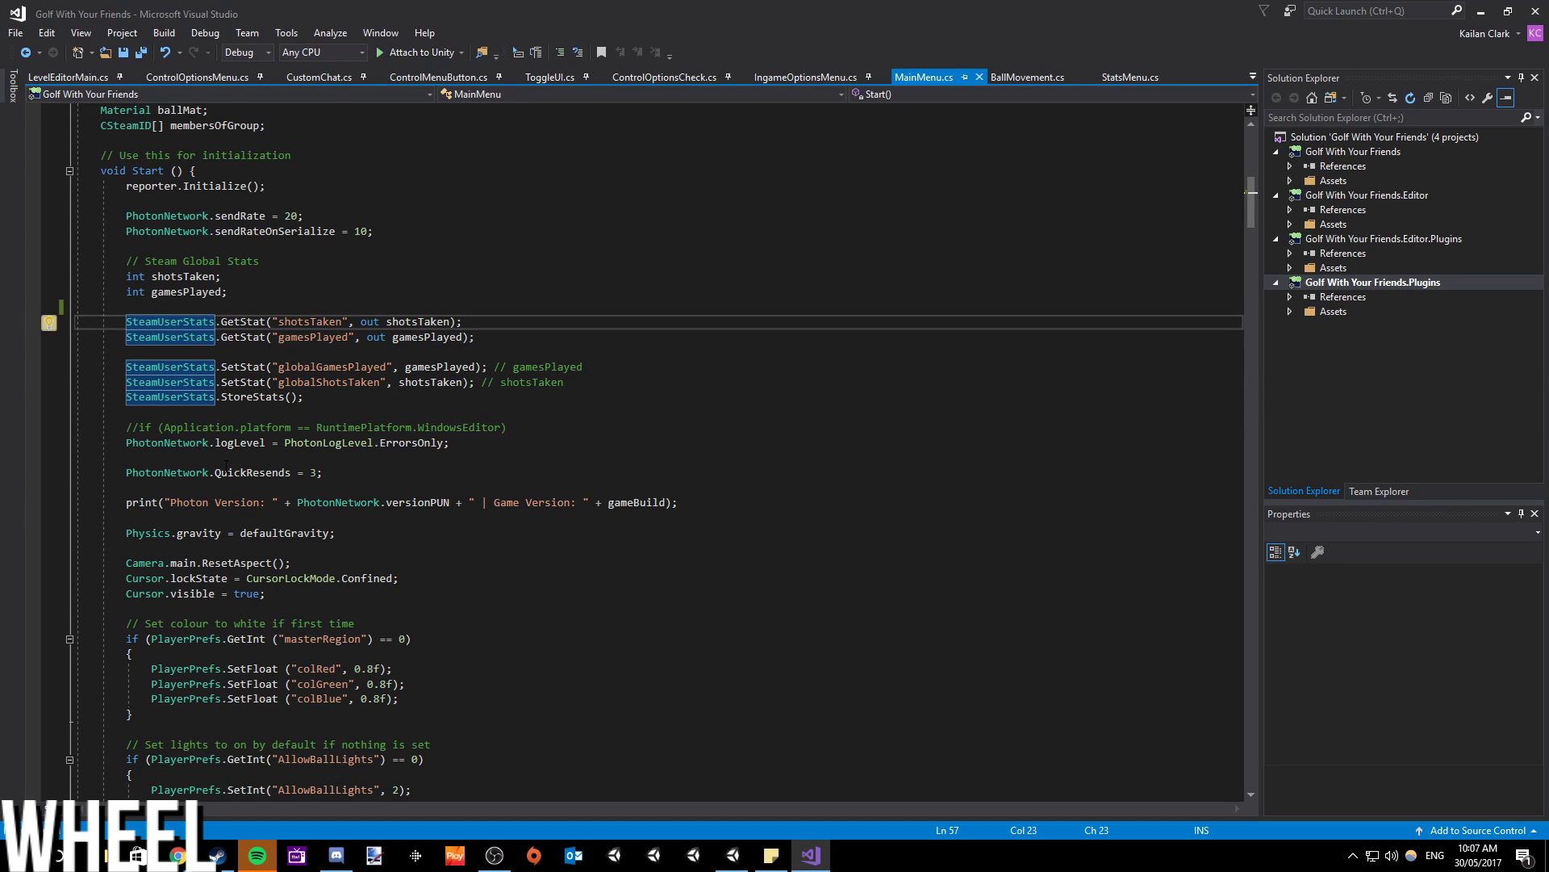
- Add an empty Debug.Log() statement on a new line below SteamUserStats.StoreStats() in the Start method
mouse_move(262, 442)
scroll(262, 442, "up", 2)
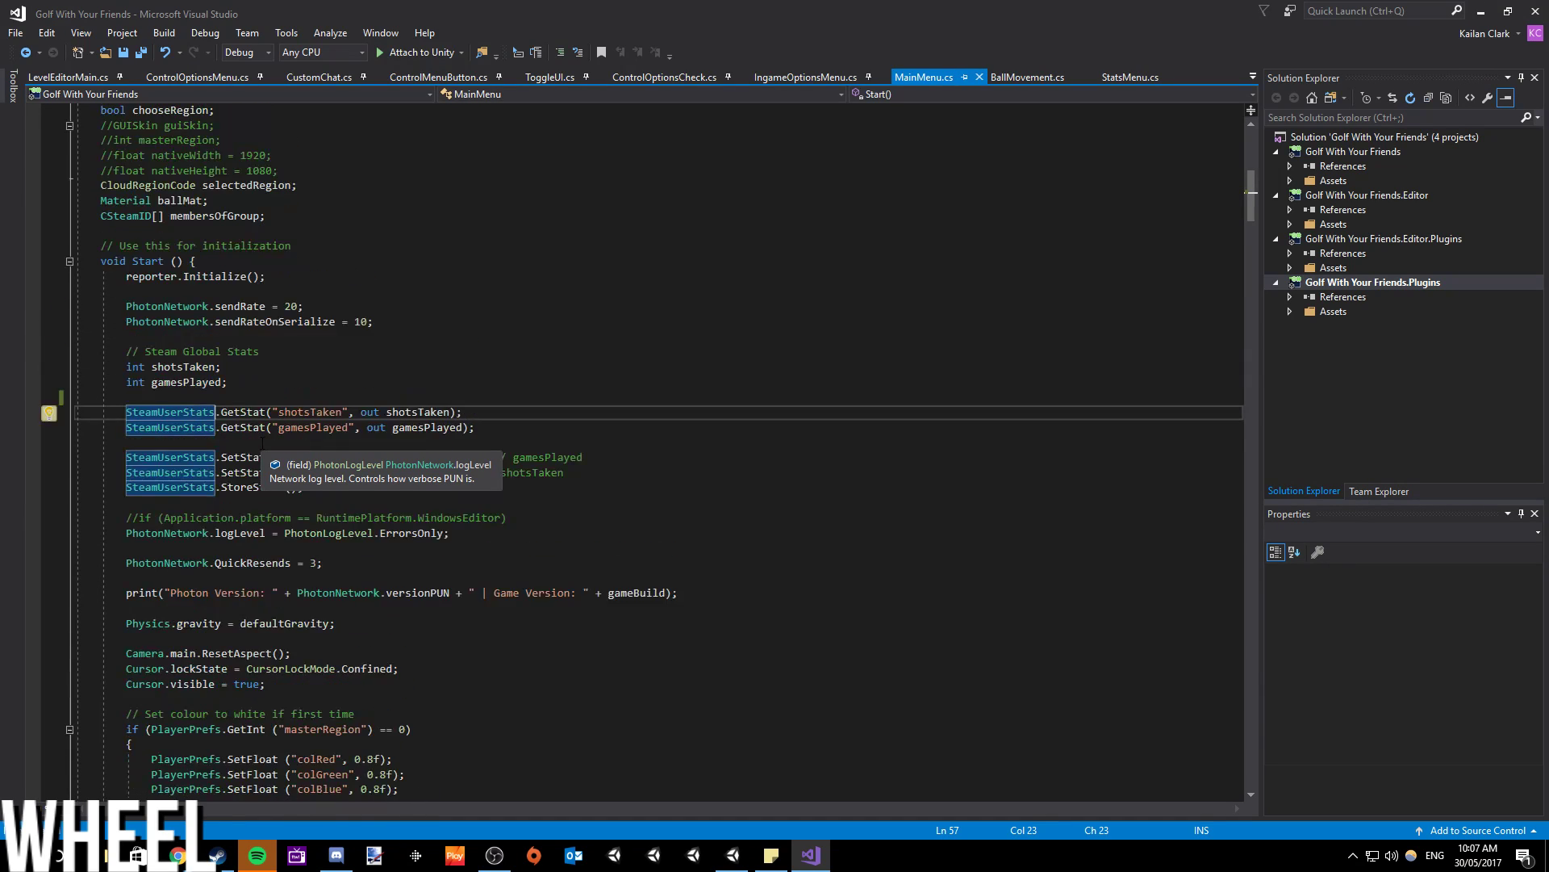
left_click(320, 490)
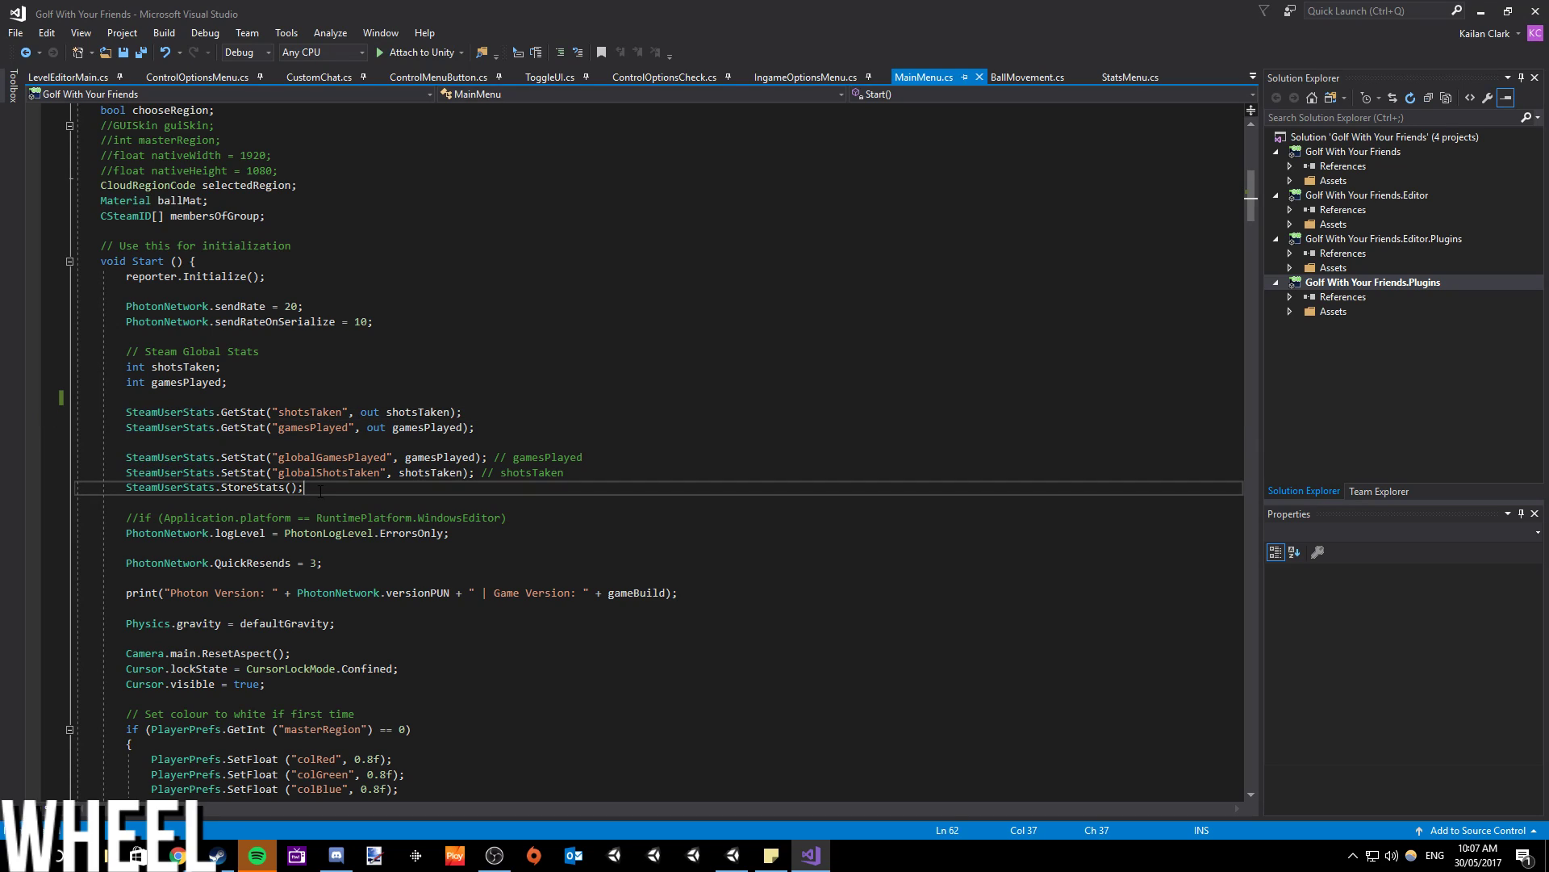
key("Return")
key("Return")
key("BackSpace")
key("BackSpace")
key("BackSpace")
type("Debug.Log(")
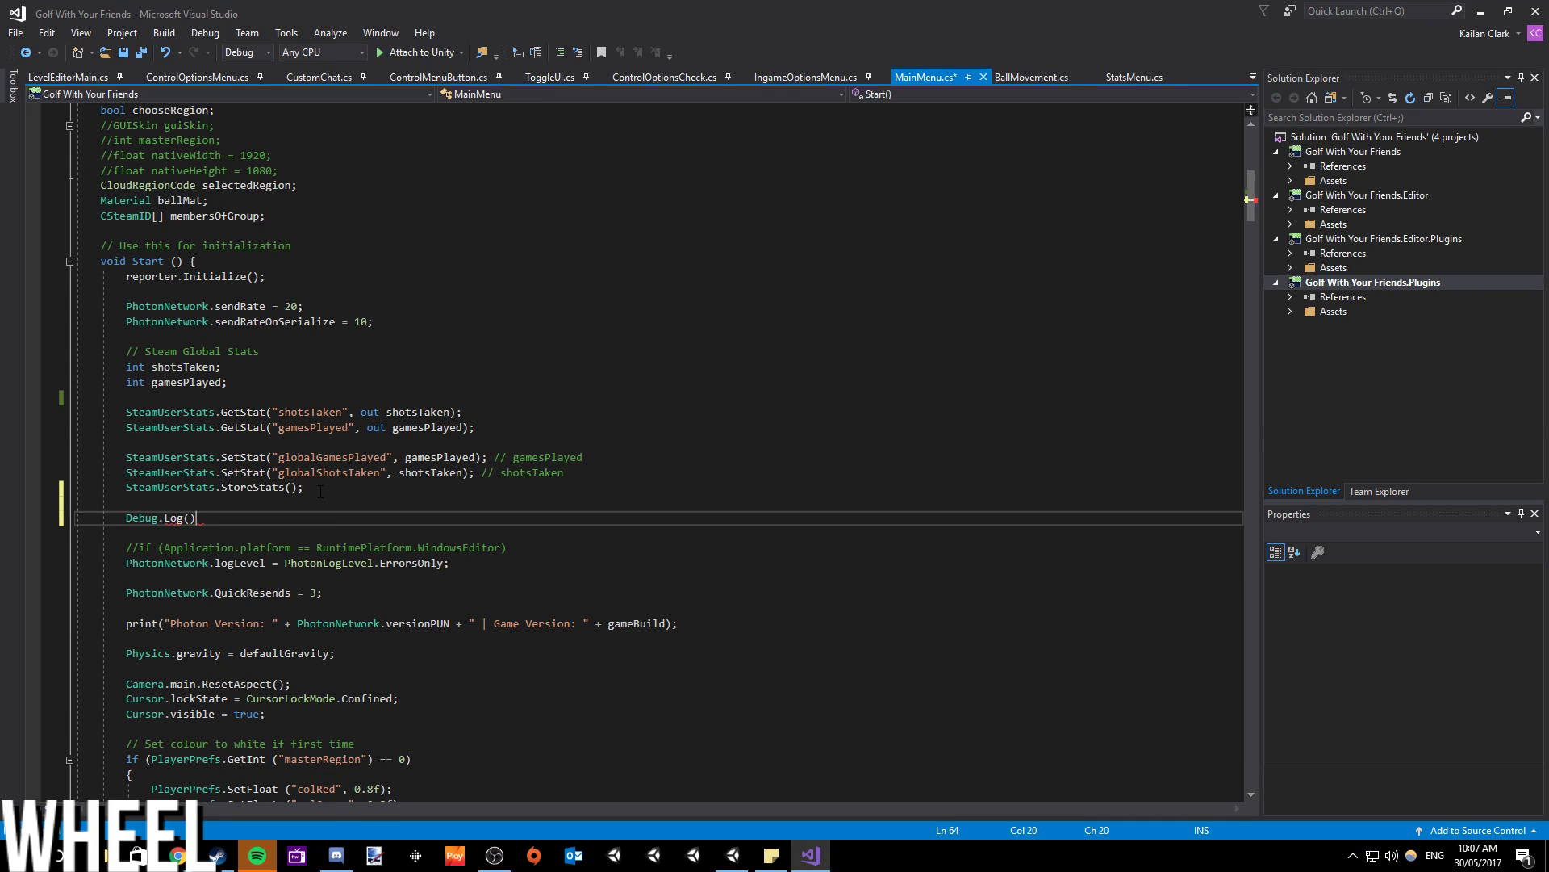
type("\"\"")
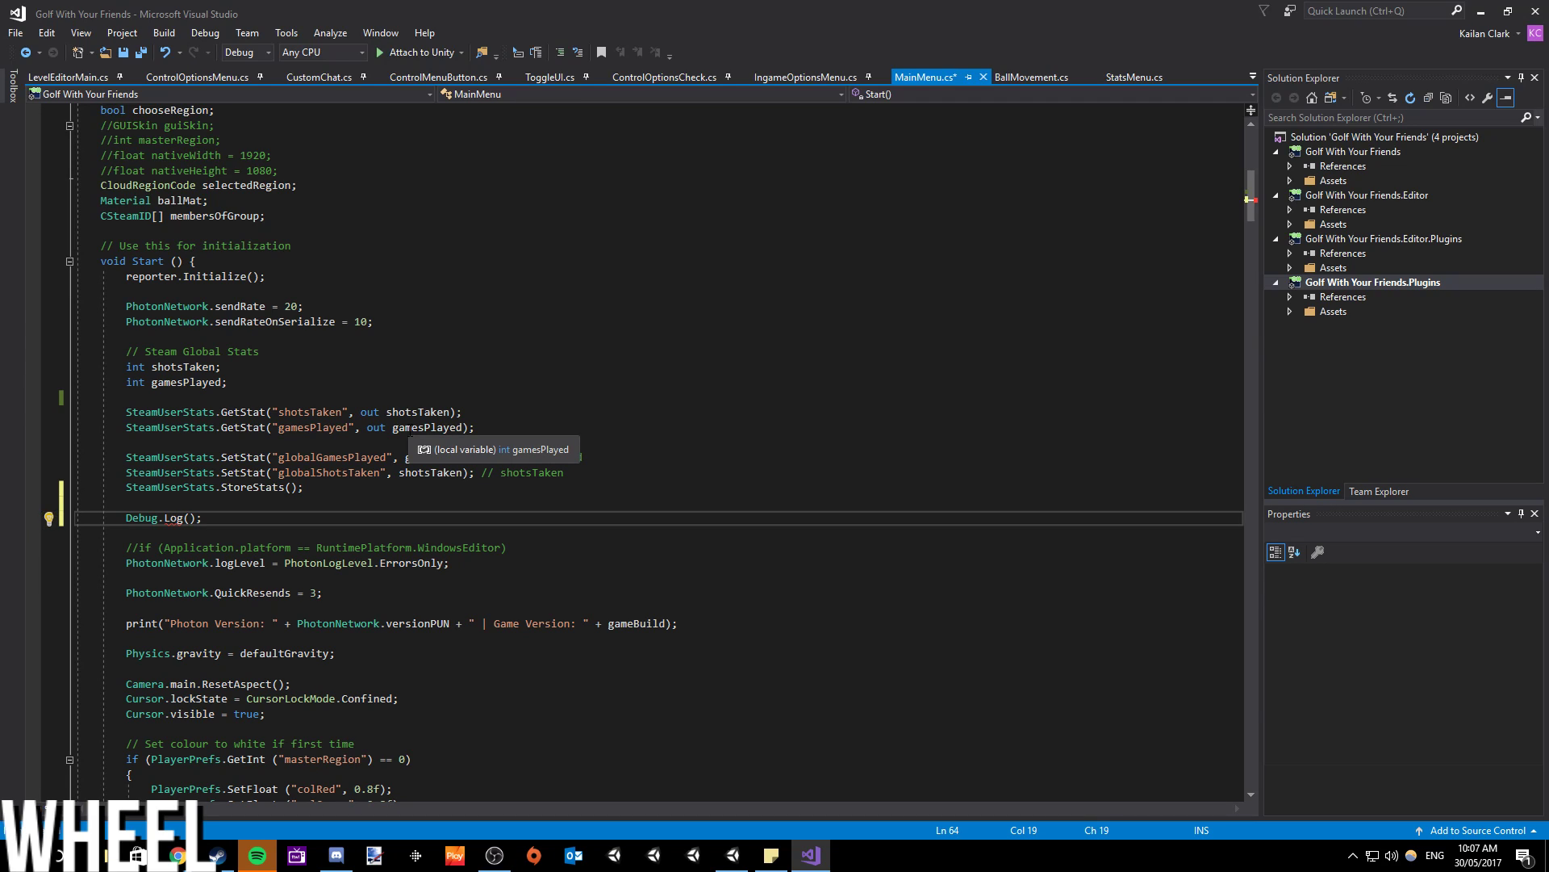
- Make the new Debug.Log statement output shotsTaken and save MainMenu.cs
left_click(449, 412)
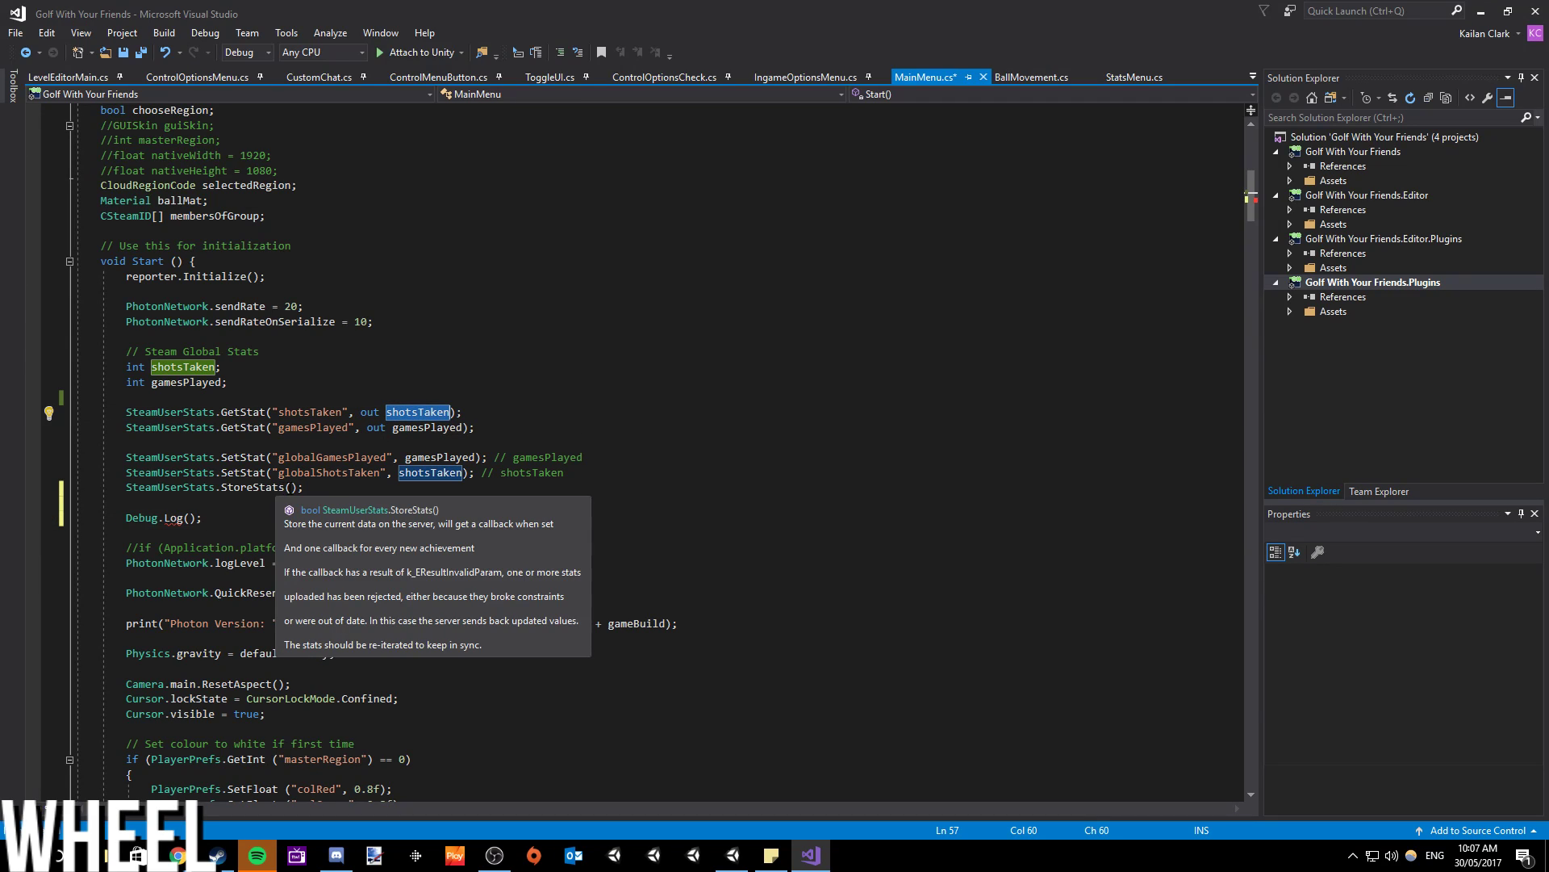
left_click(190, 517)
type("shotsTaken")
double_click(283, 521)
key("ctrl+s")
- Return to Unity, run the game with the new log statement and open the Statistics screen
left_click(1481, 11)
left_click(746, 47)
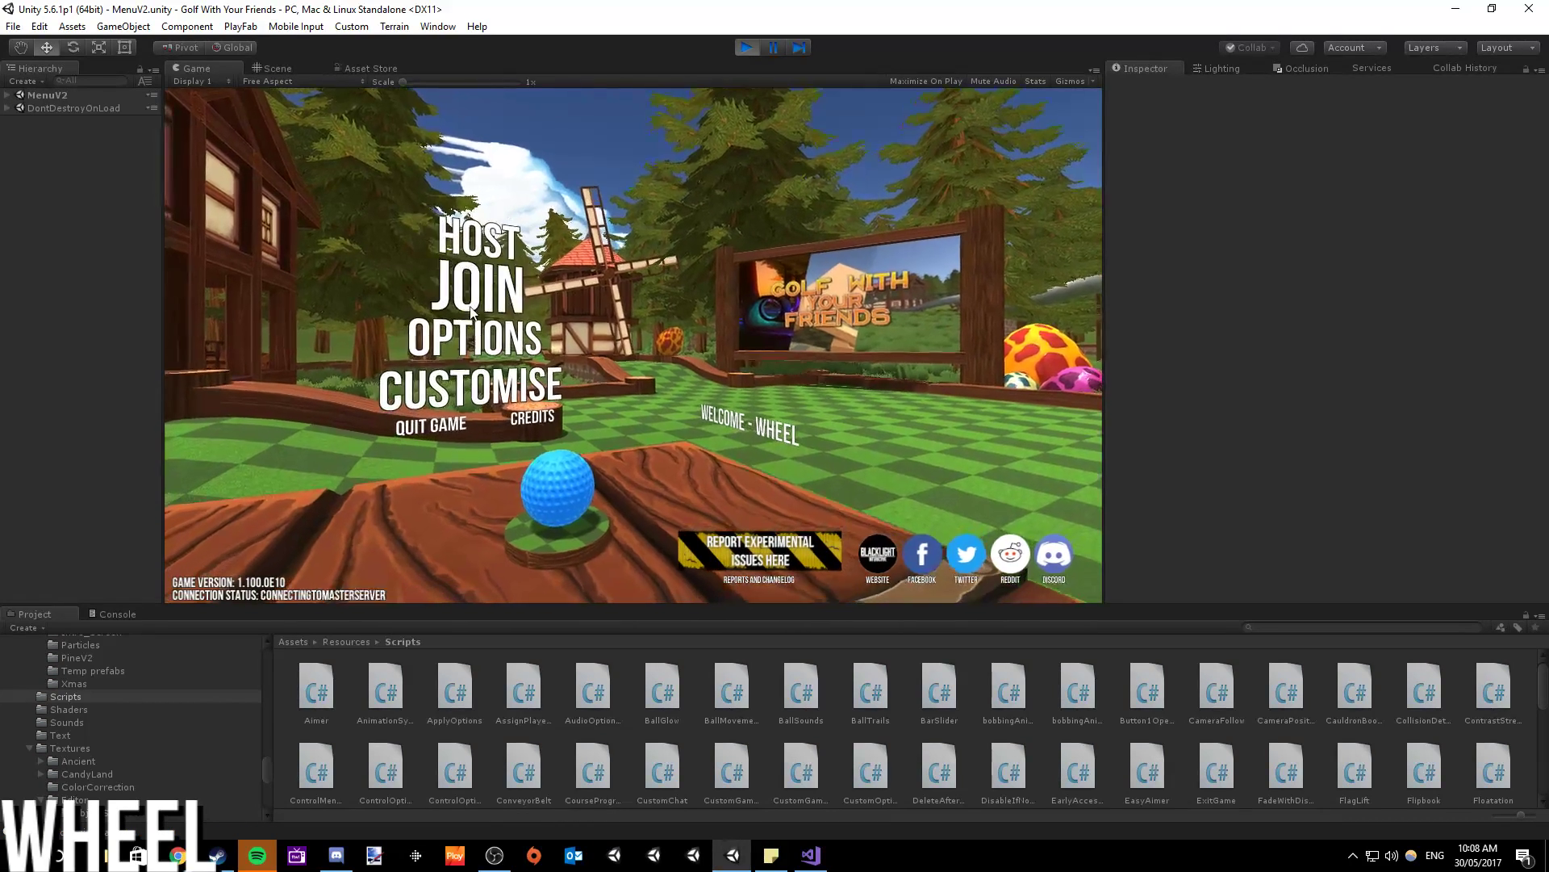
left_click(475, 313)
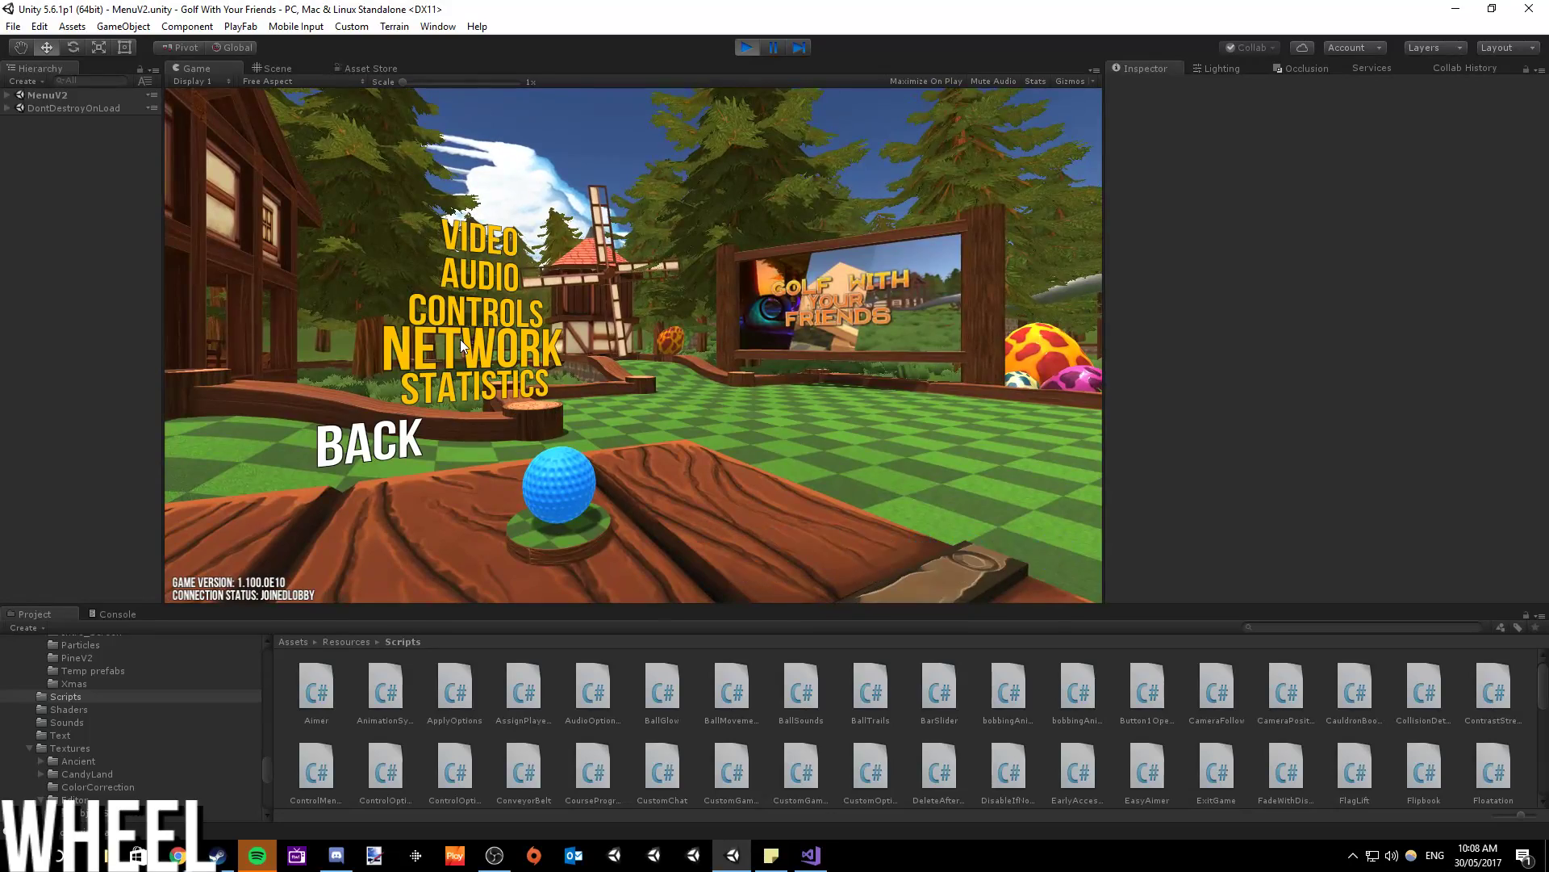
left_click(459, 386)
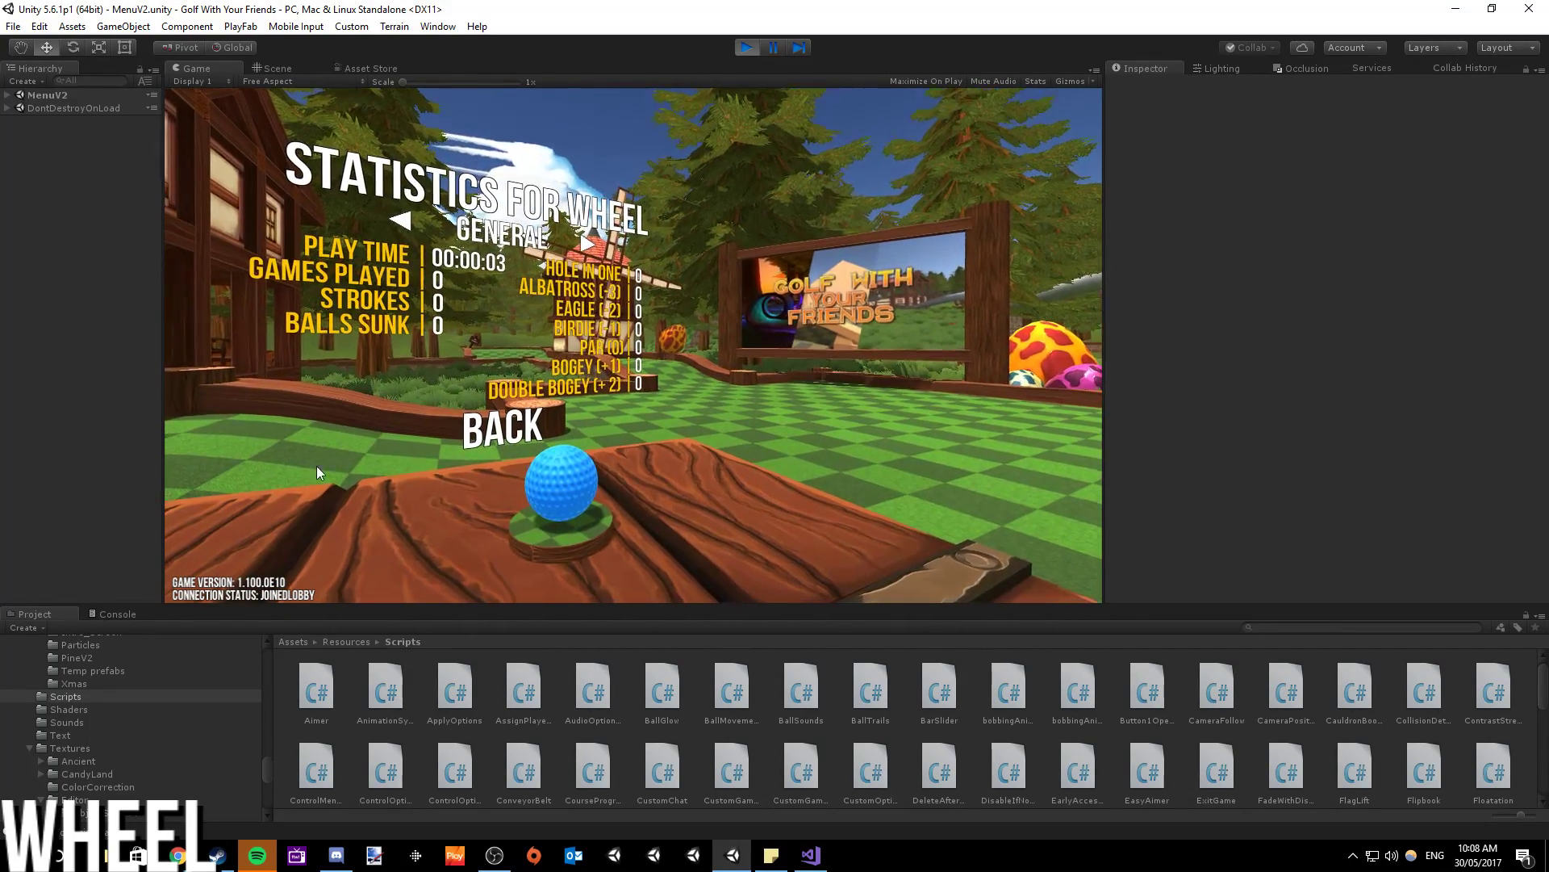
- Show the console and inspect the message logged by the shotsTaken statement in MainMenu.cs
left_click(129, 615)
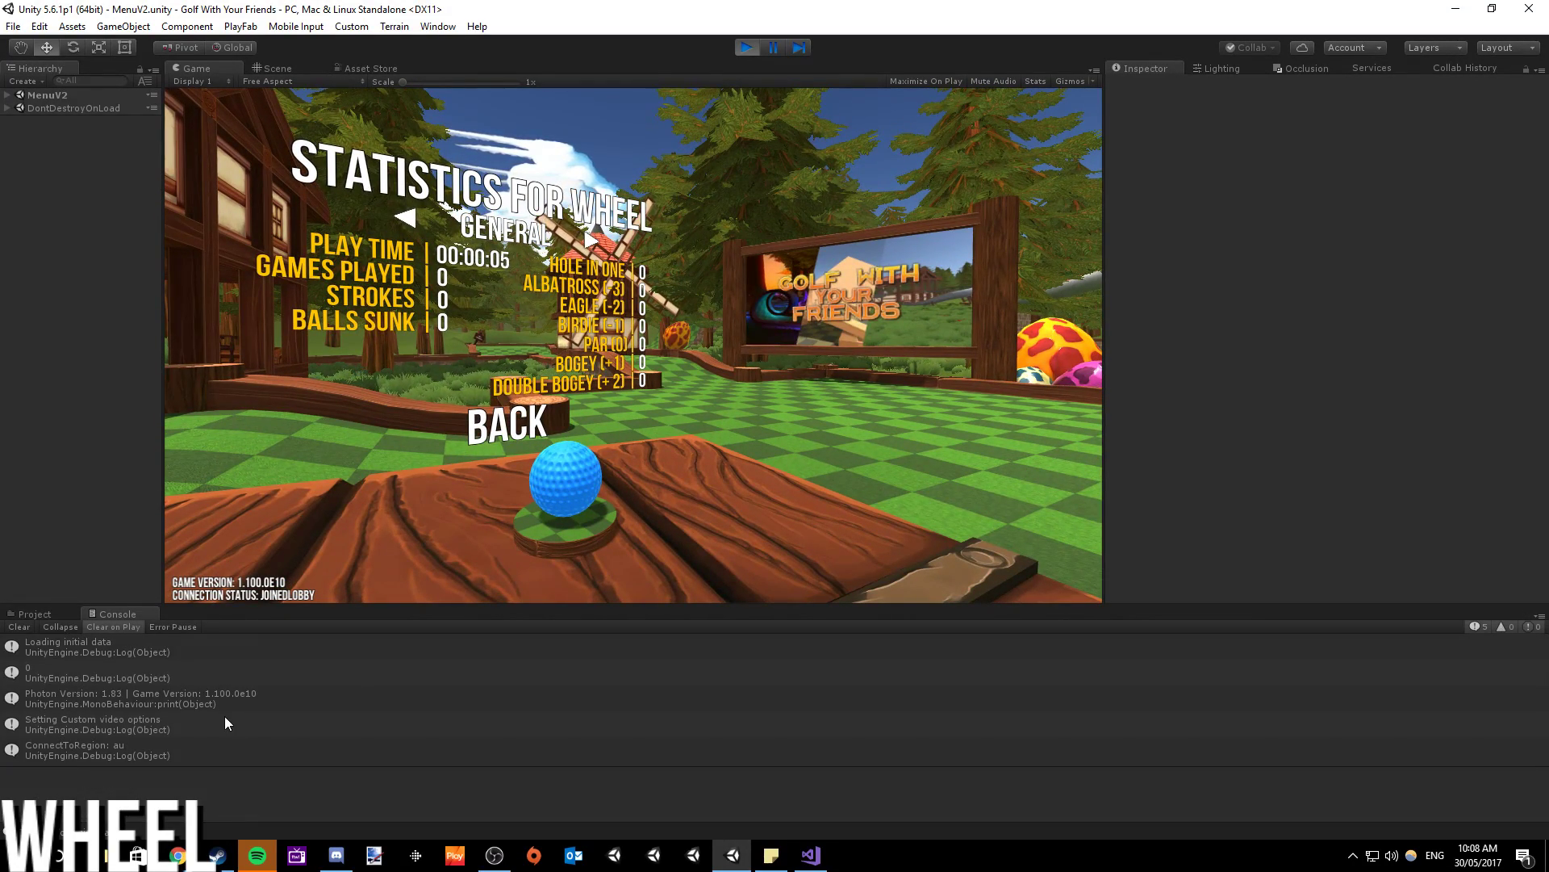
left_click(71, 675)
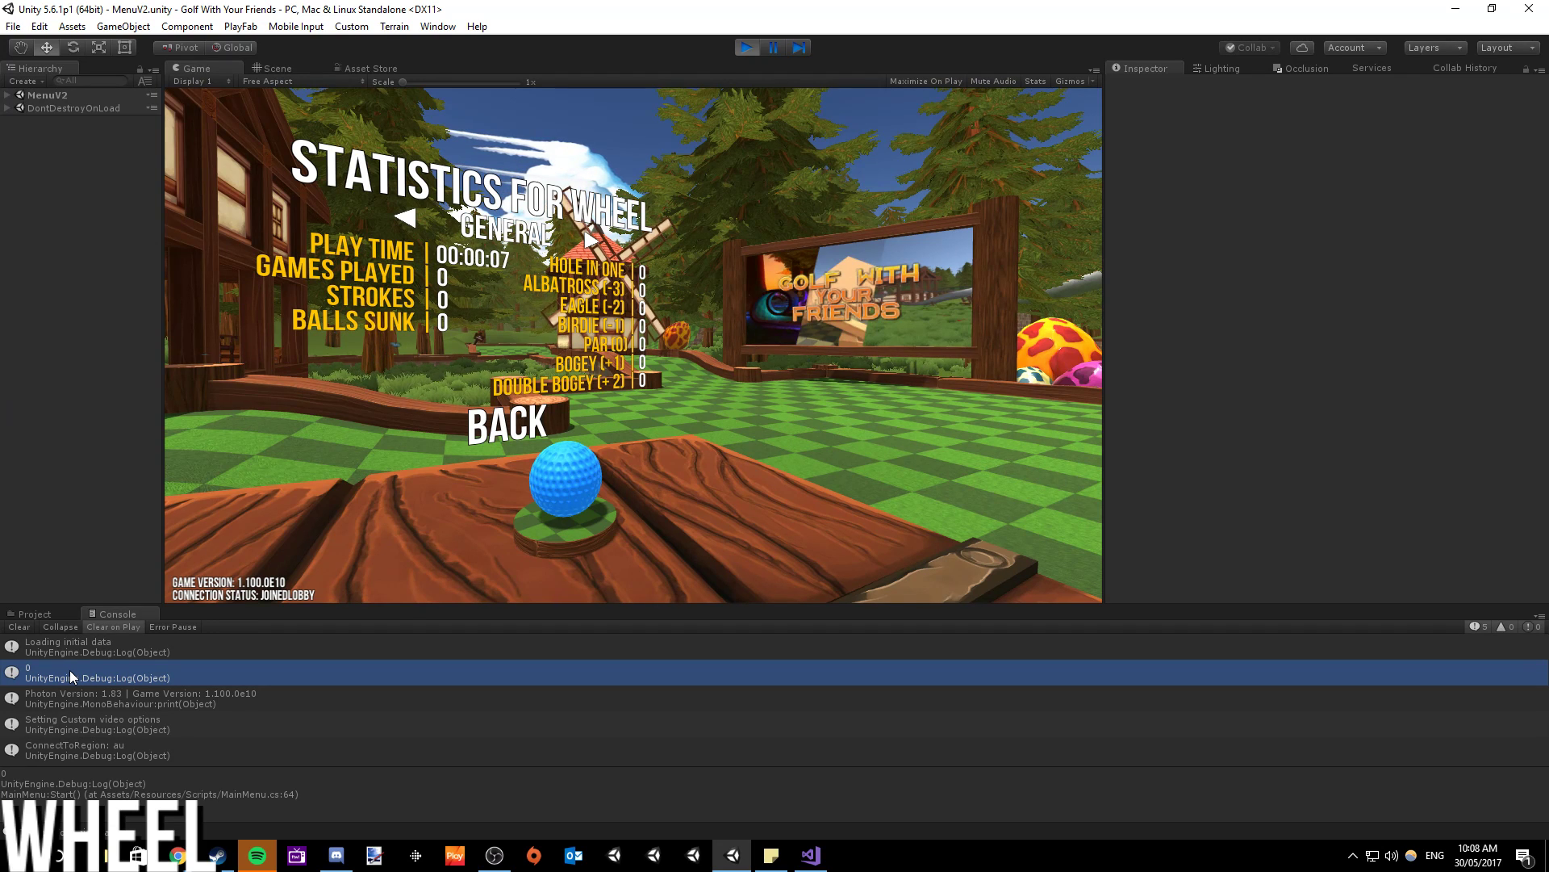
- Back out to the main menu, host a room and enter practice on the Forest level in Classic mode
left_click(505, 449)
left_click(375, 442)
left_click(493, 235)
left_click(567, 413)
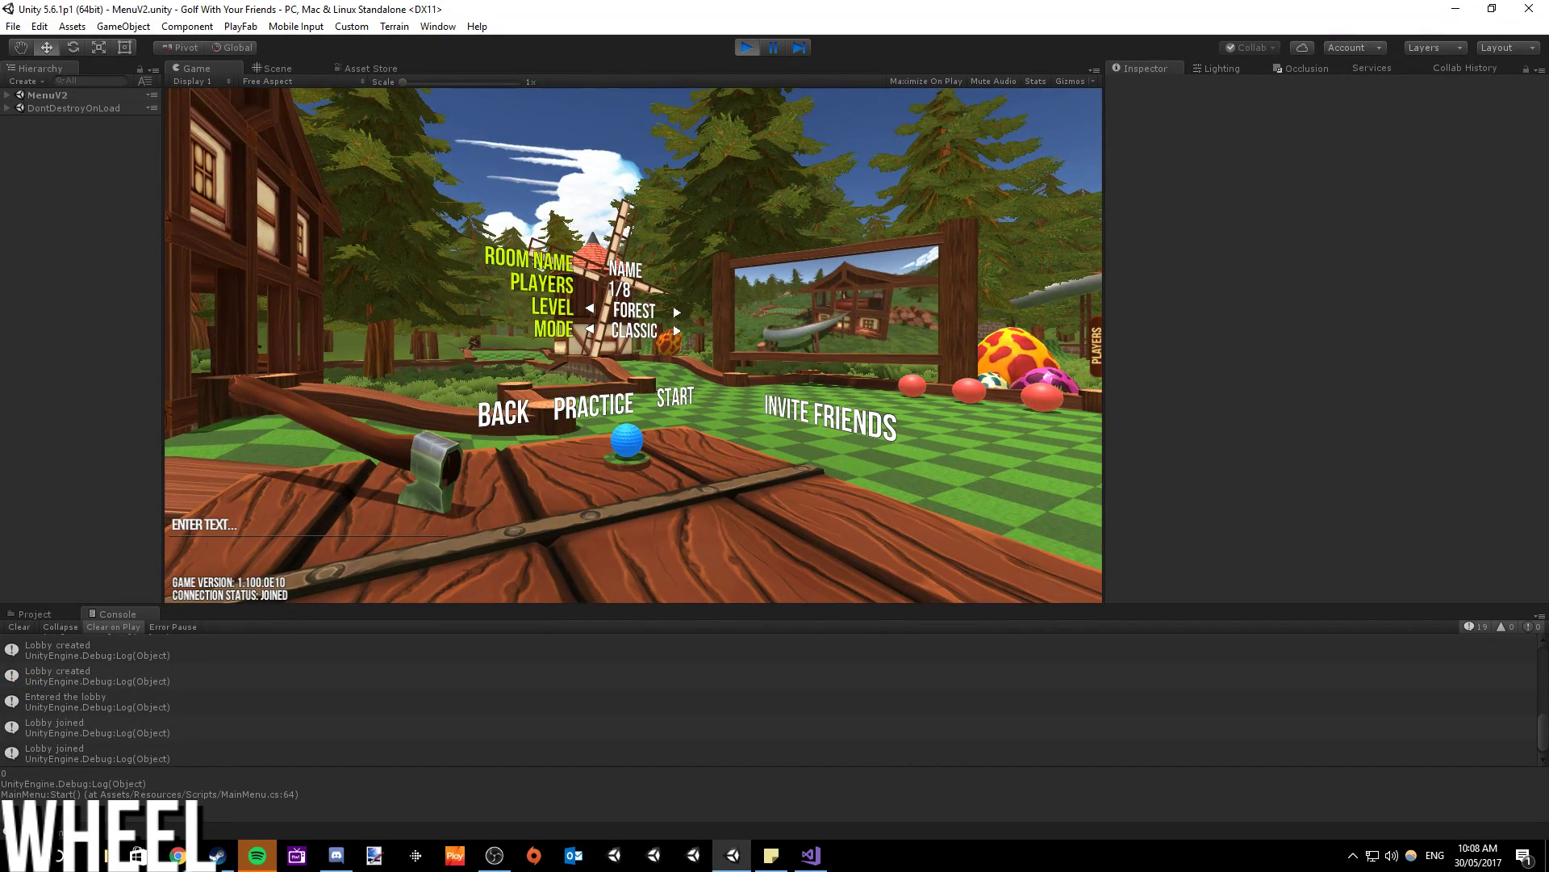
left_click(593, 406)
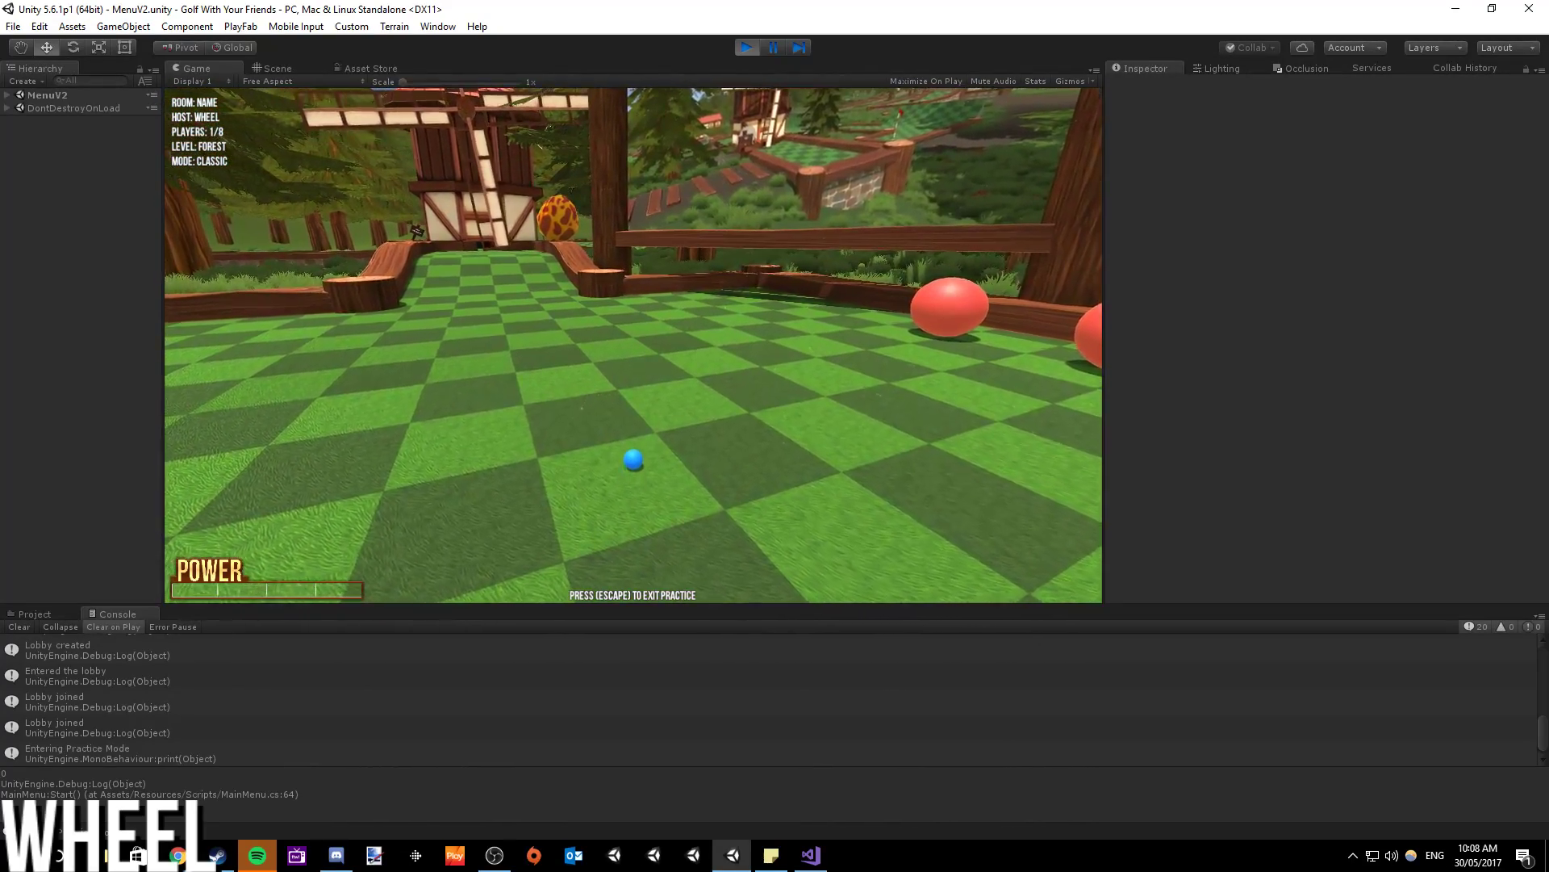
- Exit practice mode, return to the main menu and open the Statistics screen to check the recorded strokes
key("Escape")
left_click(501, 409)
left_click(521, 345)
left_click(495, 387)
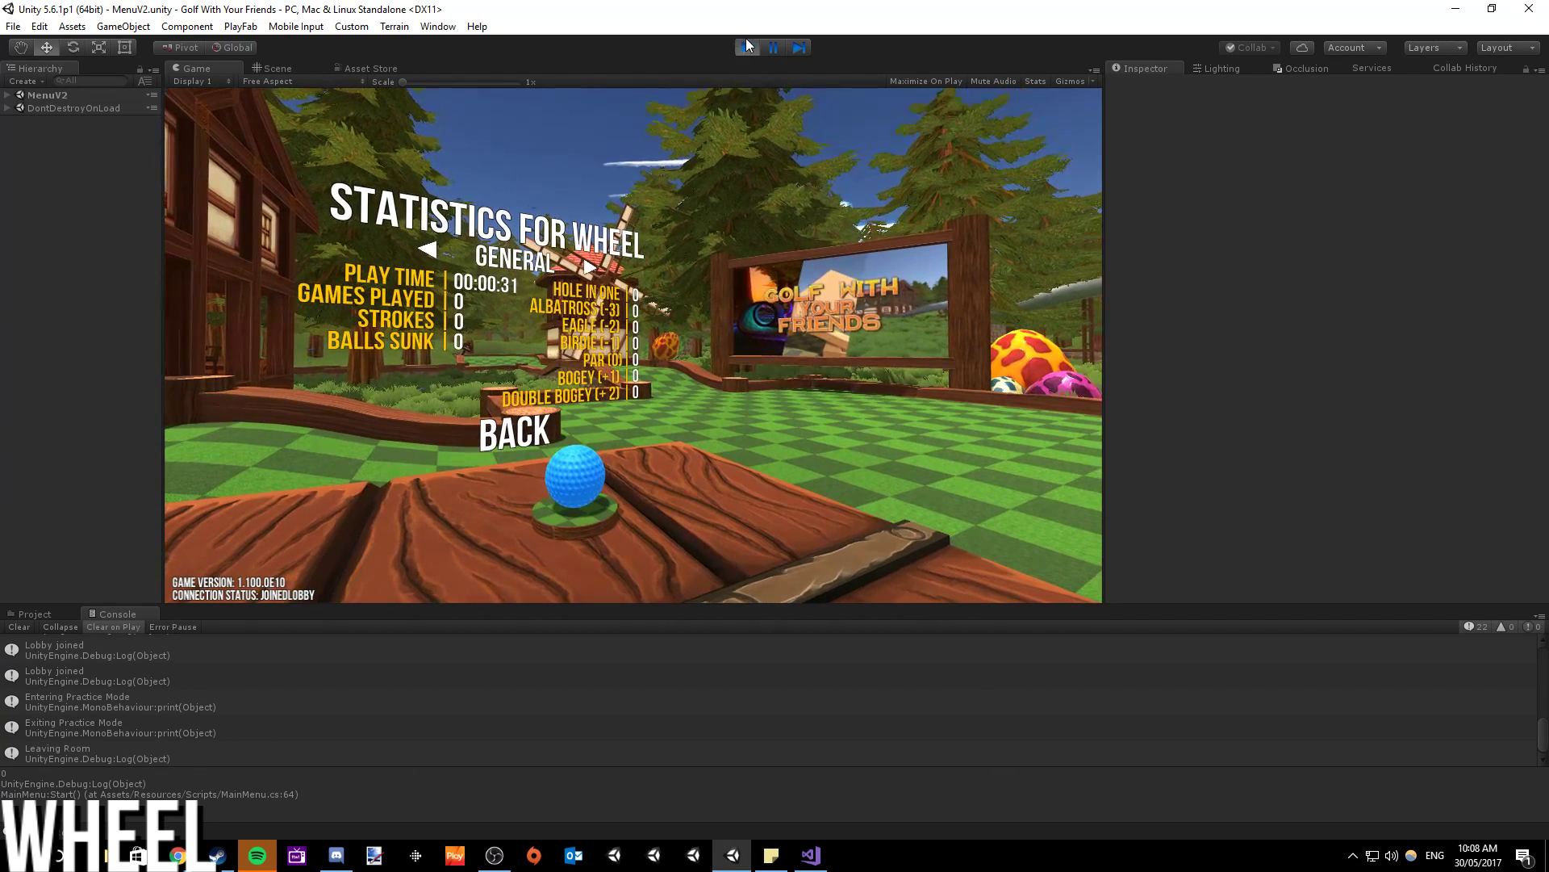
- Restart the game, trace the shotsTaken log message to its line in MainMenu.cs and stop the game back in Unity
left_click(746, 47)
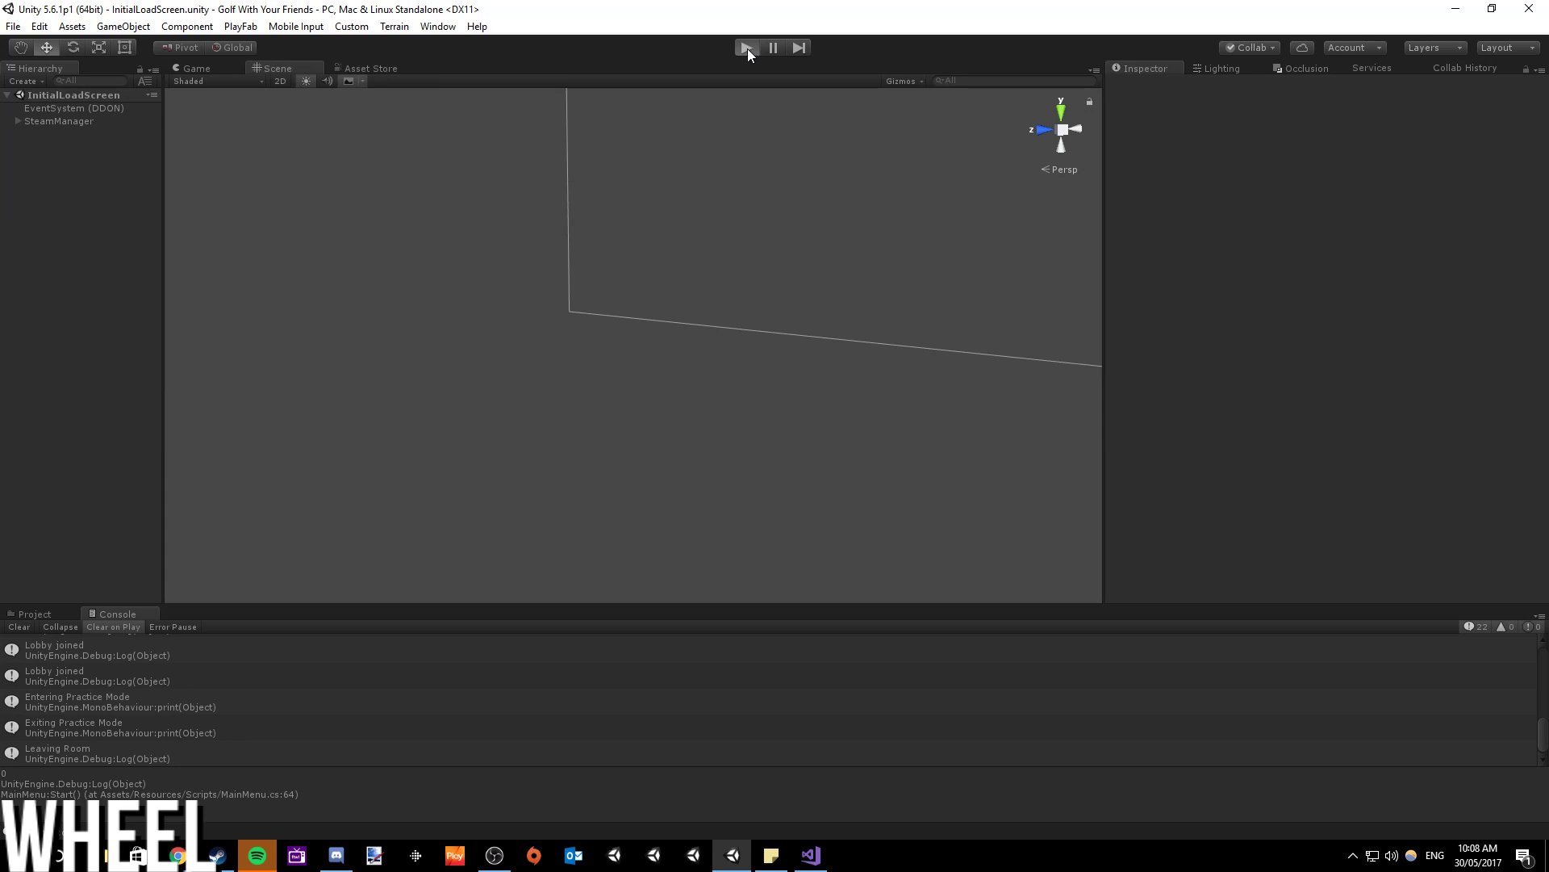
left_click(747, 48)
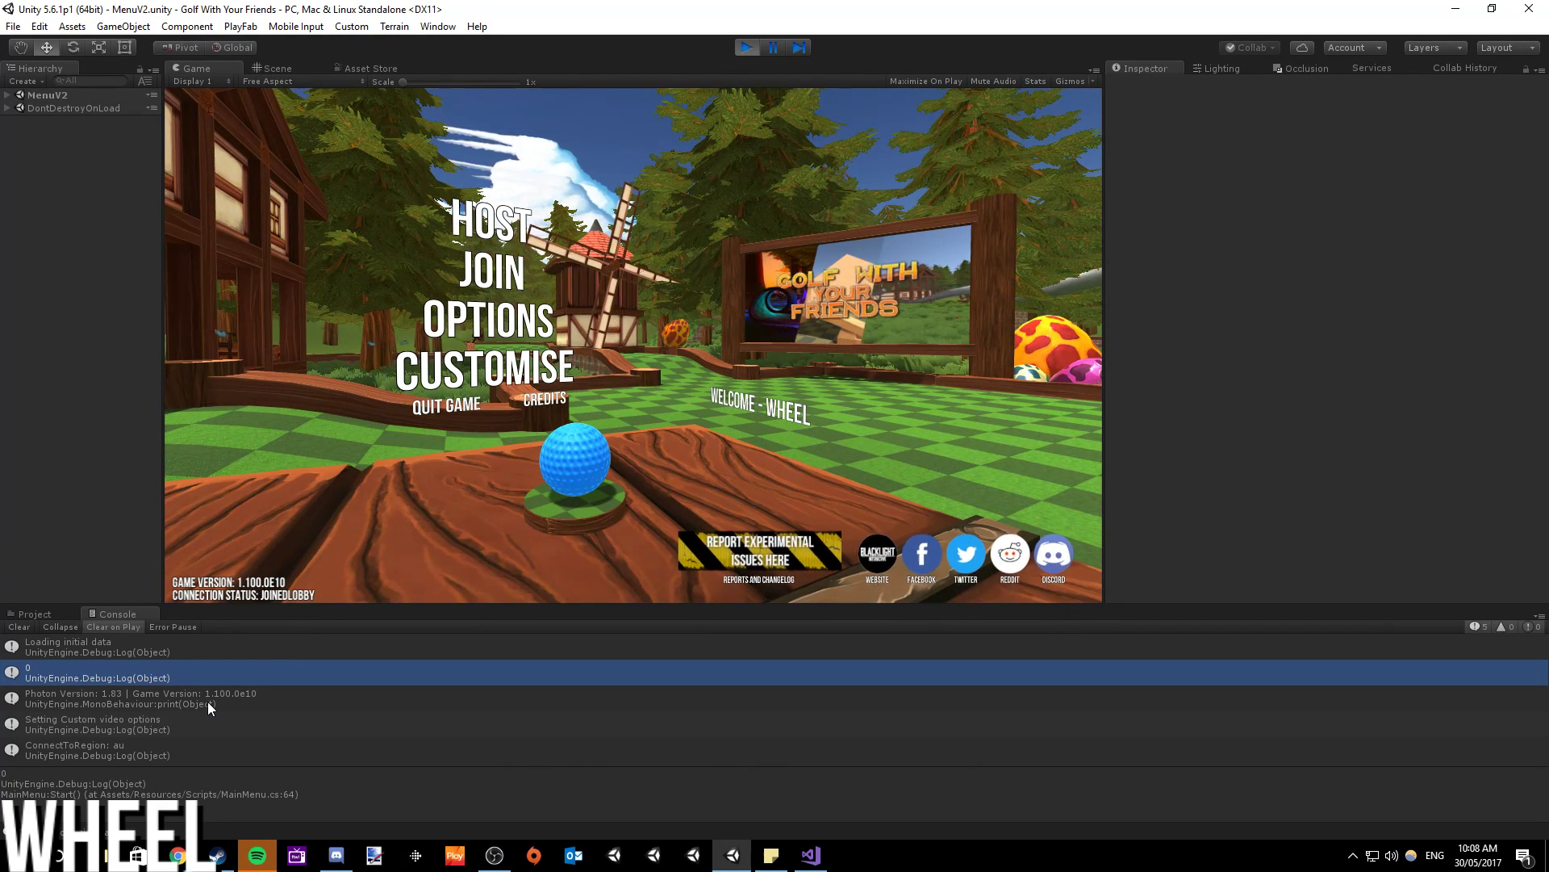
double_click(191, 673)
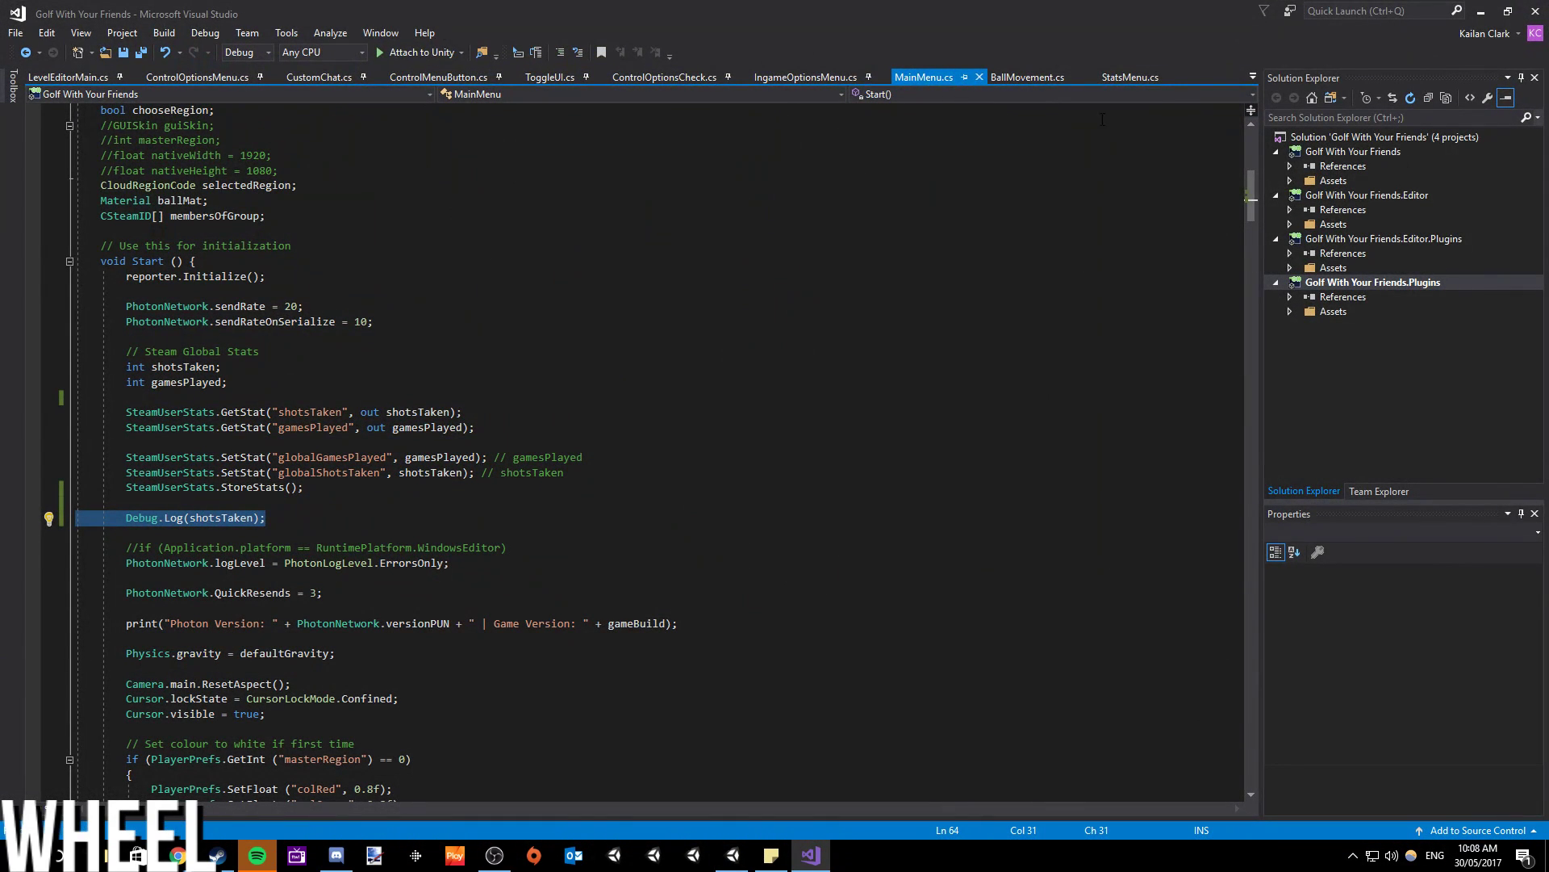
left_click(1481, 15)
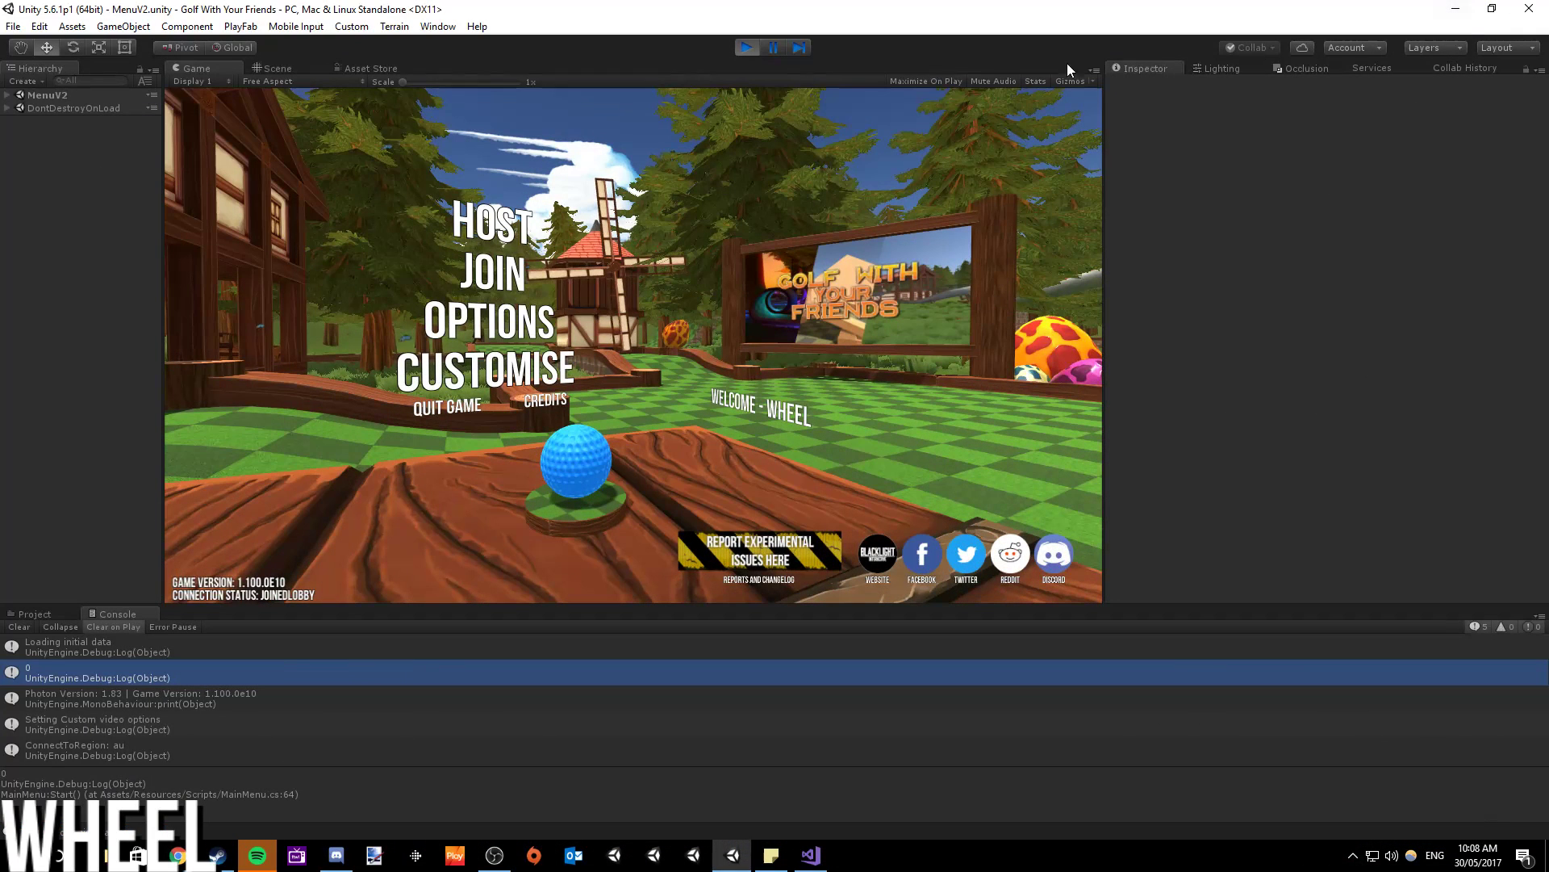
left_click(748, 47)
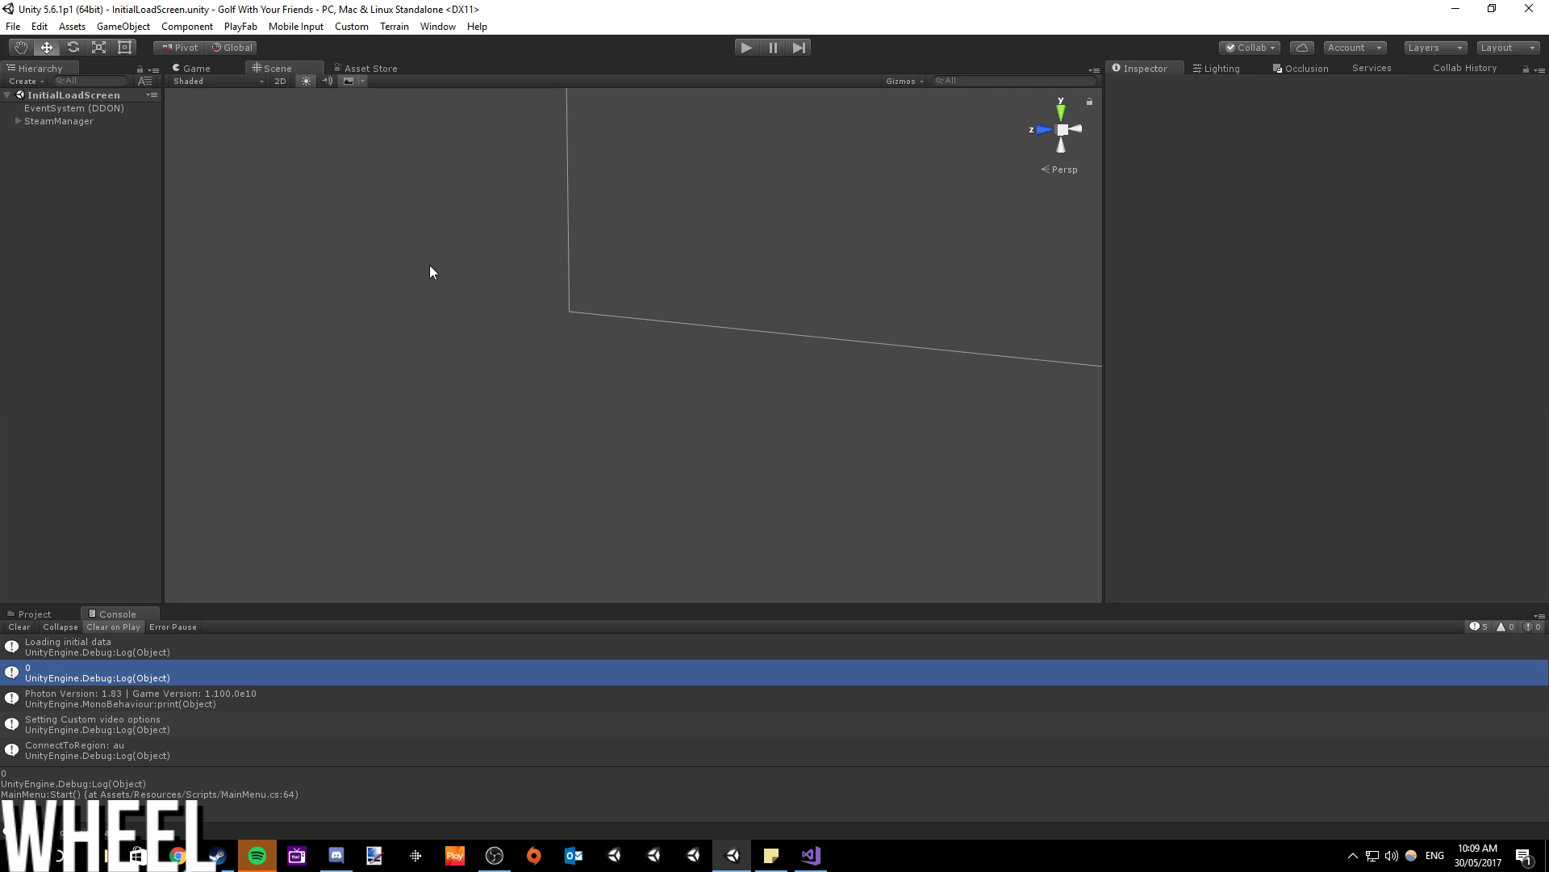
- Load the MenuV2 scene from the project's Assets folder
left_click(13, 26)
left_click(48, 63)
scroll(235, 307, "down", 10)
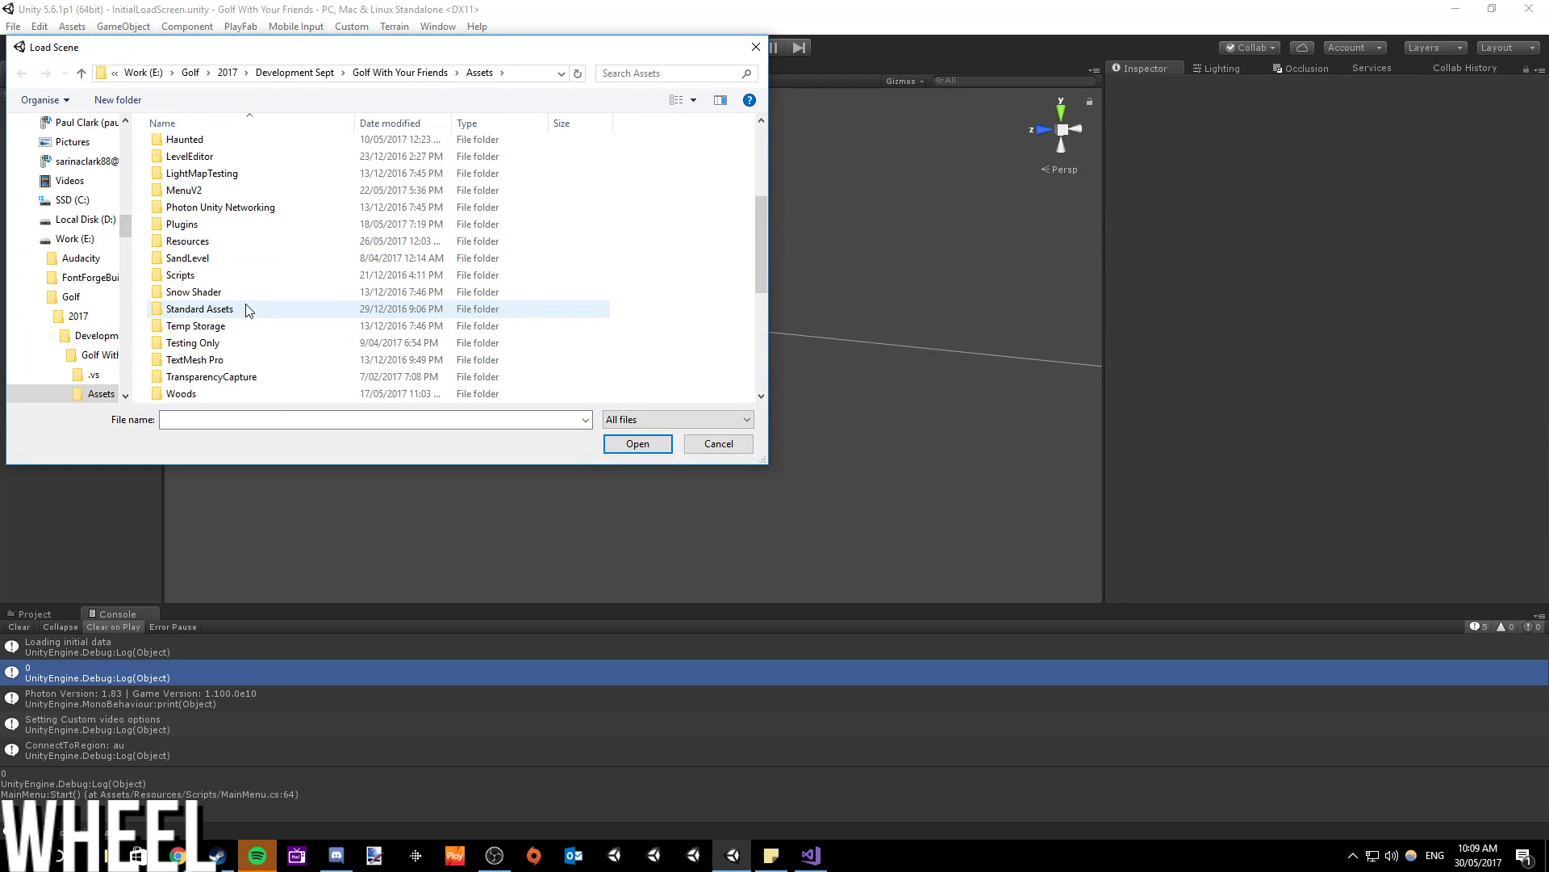
double_click(235, 309)
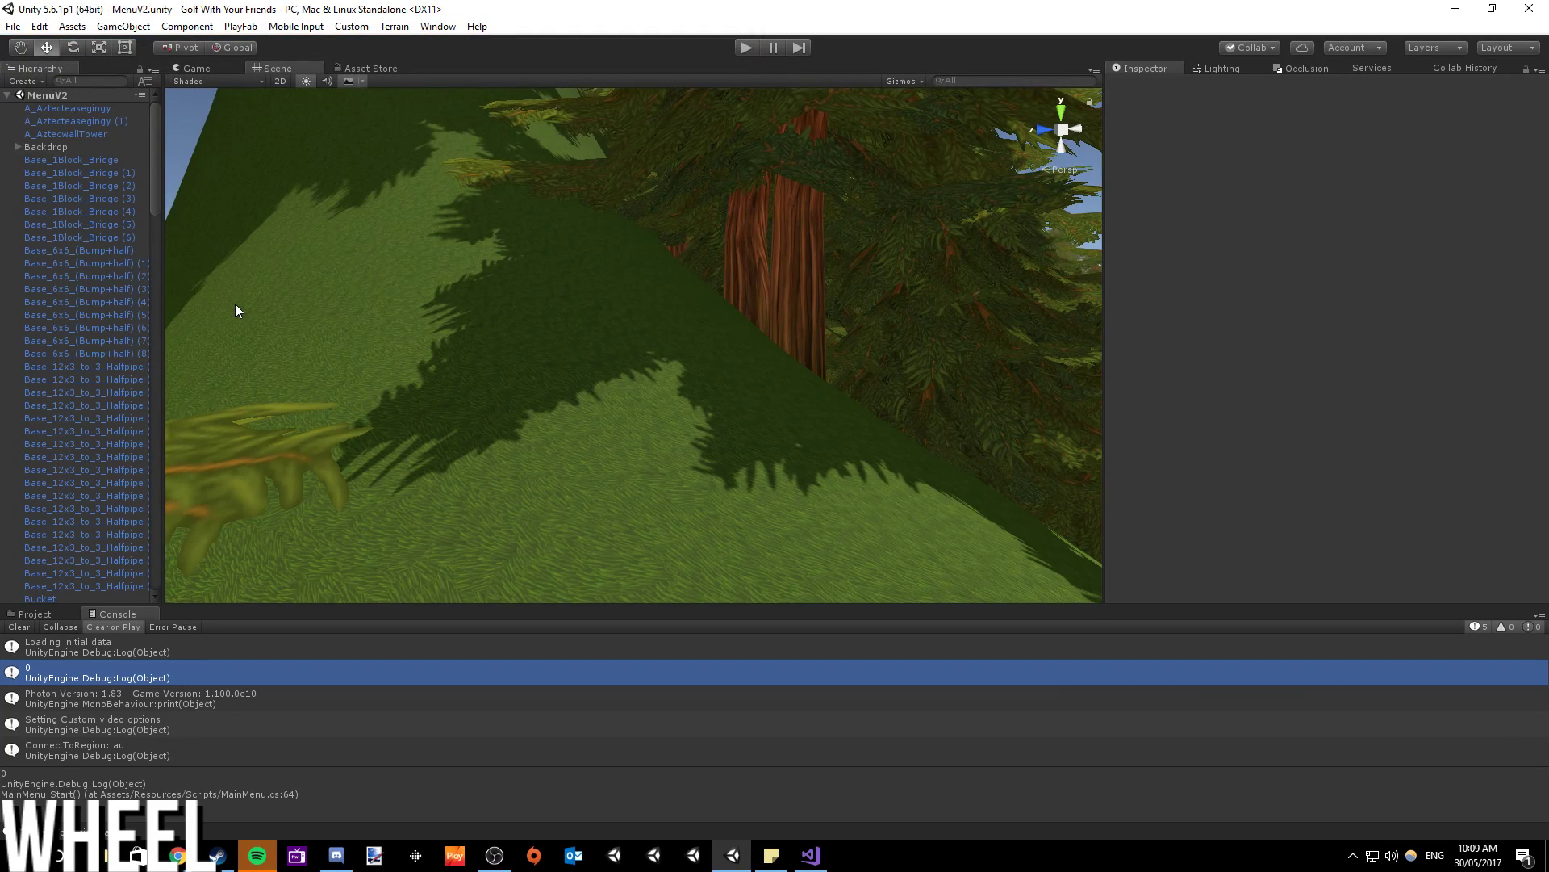
right_click_drag(525, 273, 651, 510)
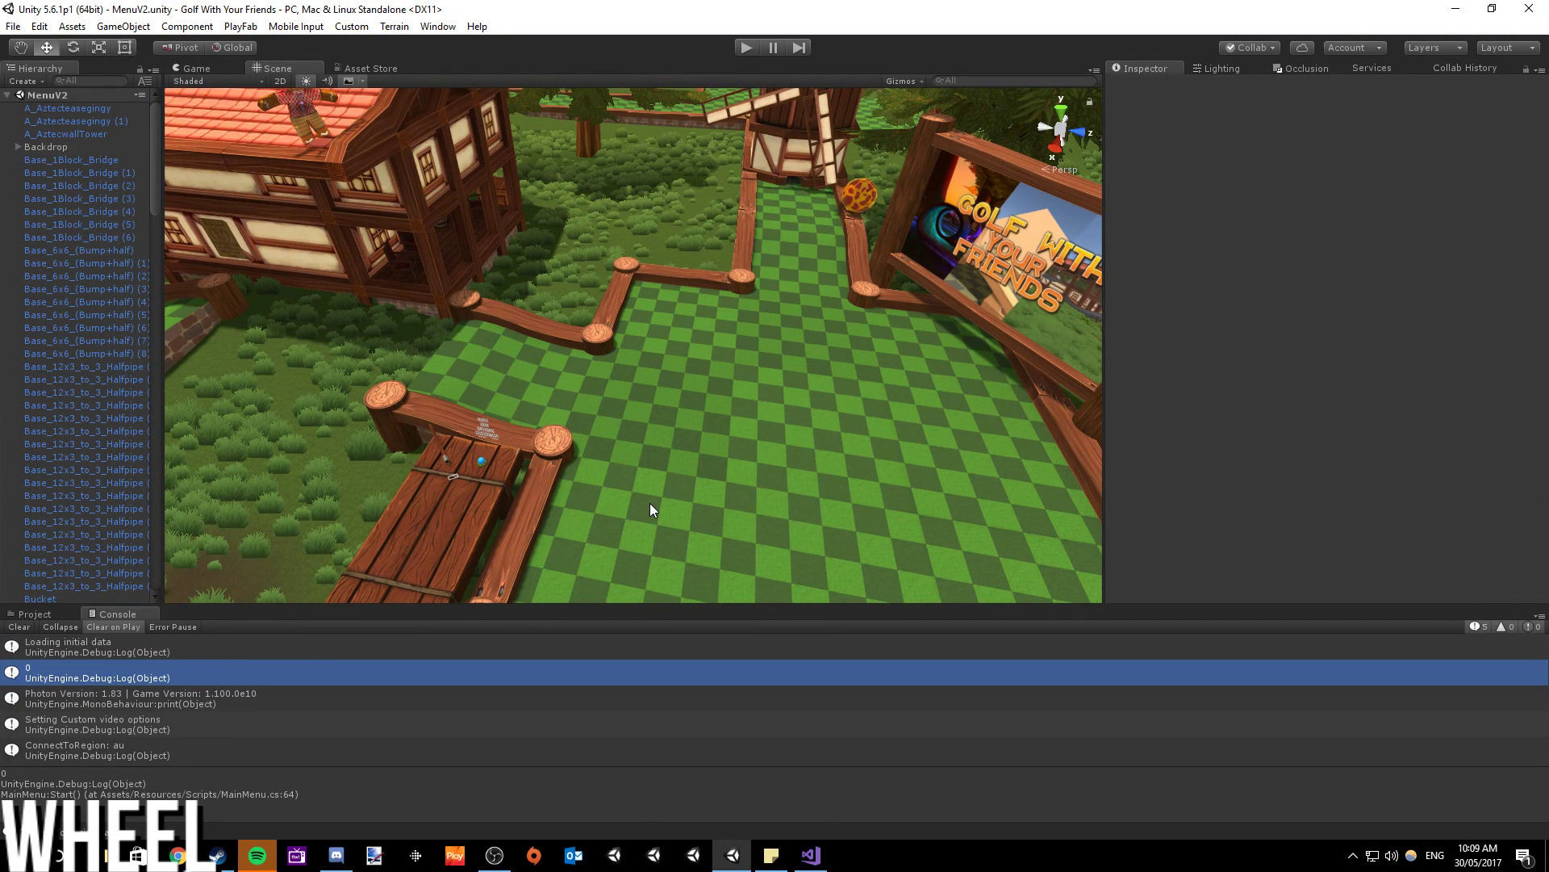
scroll(650, 510, "down", 3)
right_click_drag(771, 523, 617, 398)
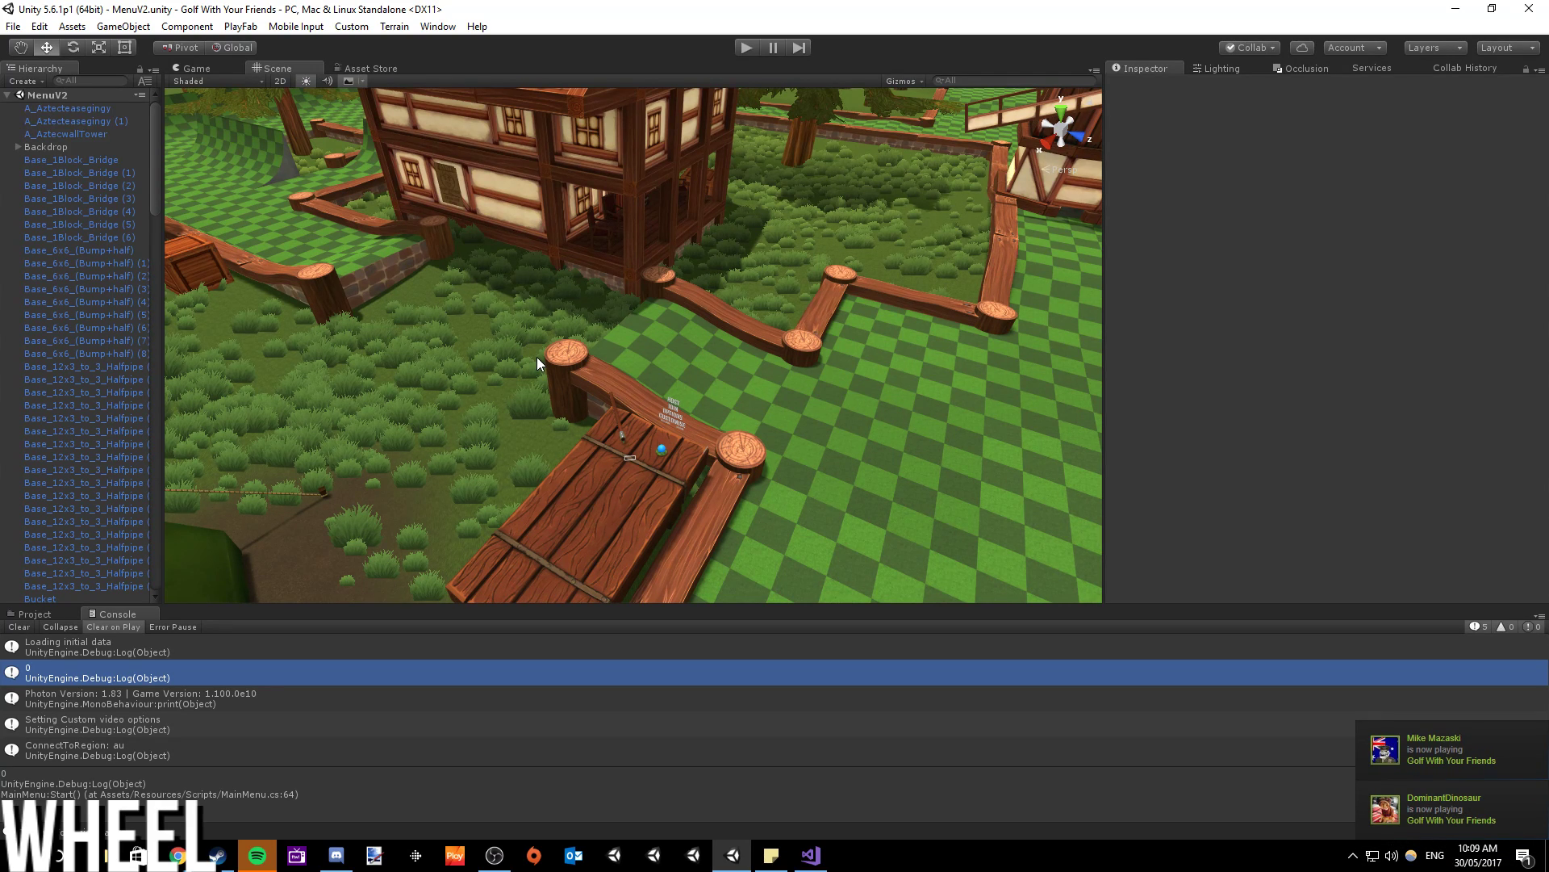
right_click_drag(657, 403, 552, 379)
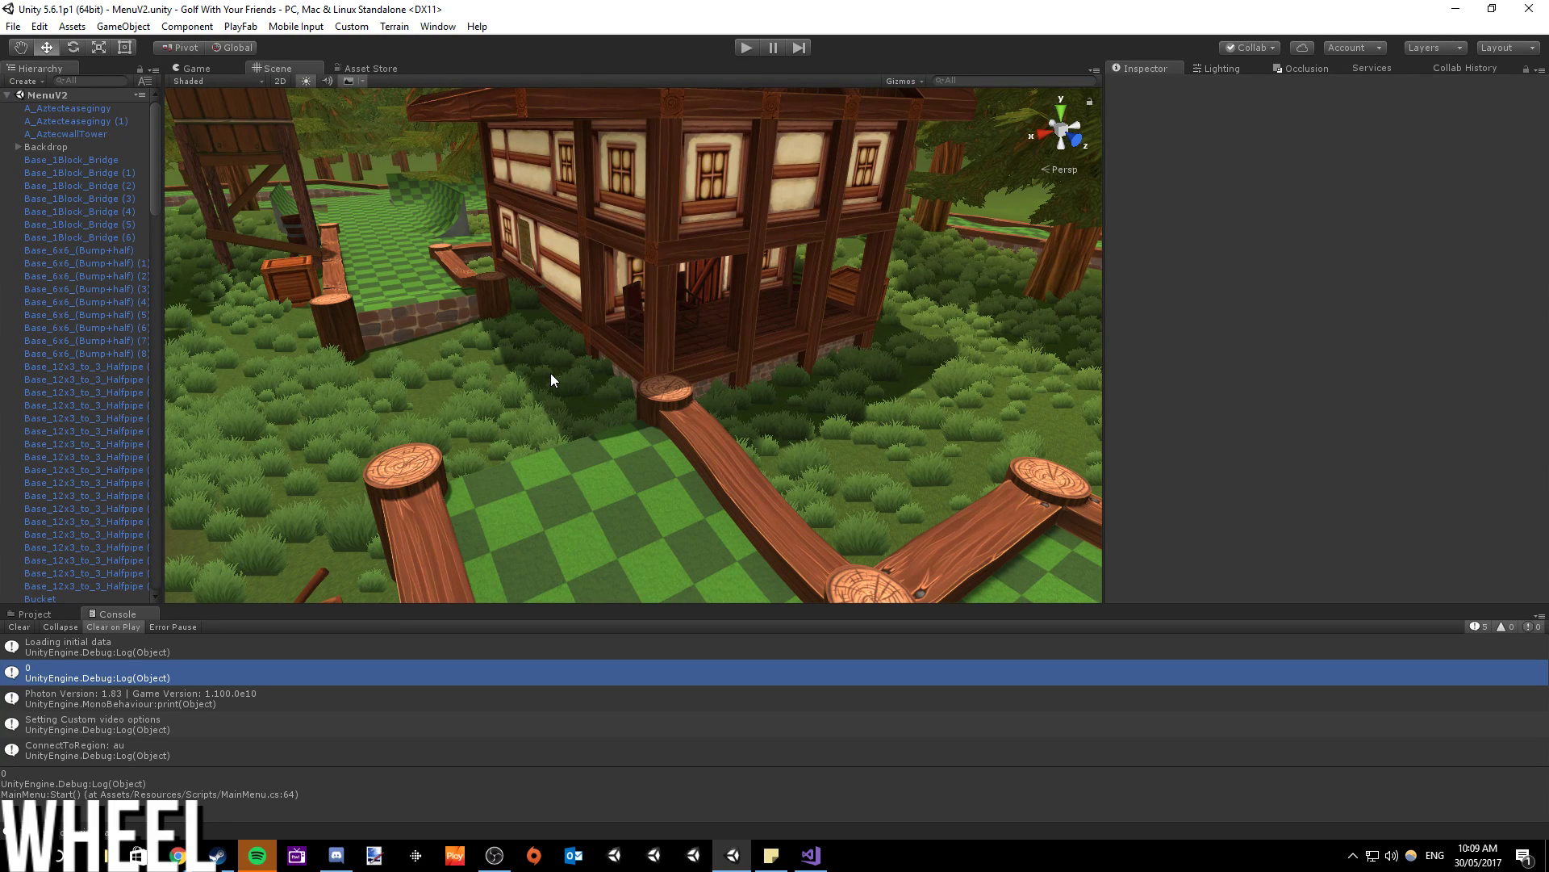
right_click_drag(552, 379, 790, 457)
scroll(936, 61, "up", 5)
scroll(924, 81, "down", 3)
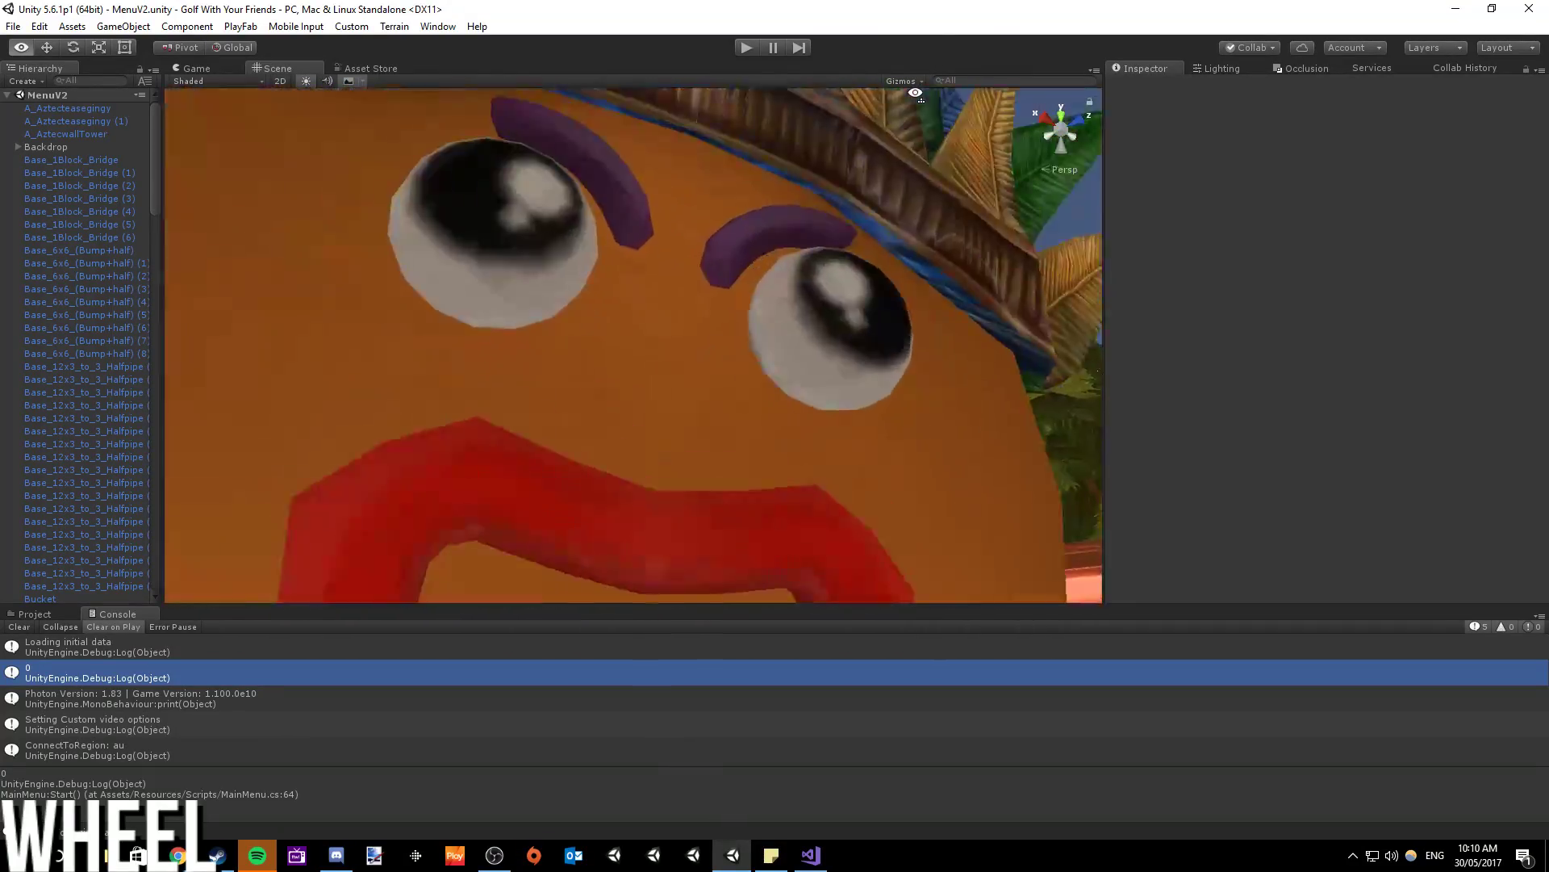
scroll(915, 93, "down", 10)
scroll(1106, 336, "up", 5)
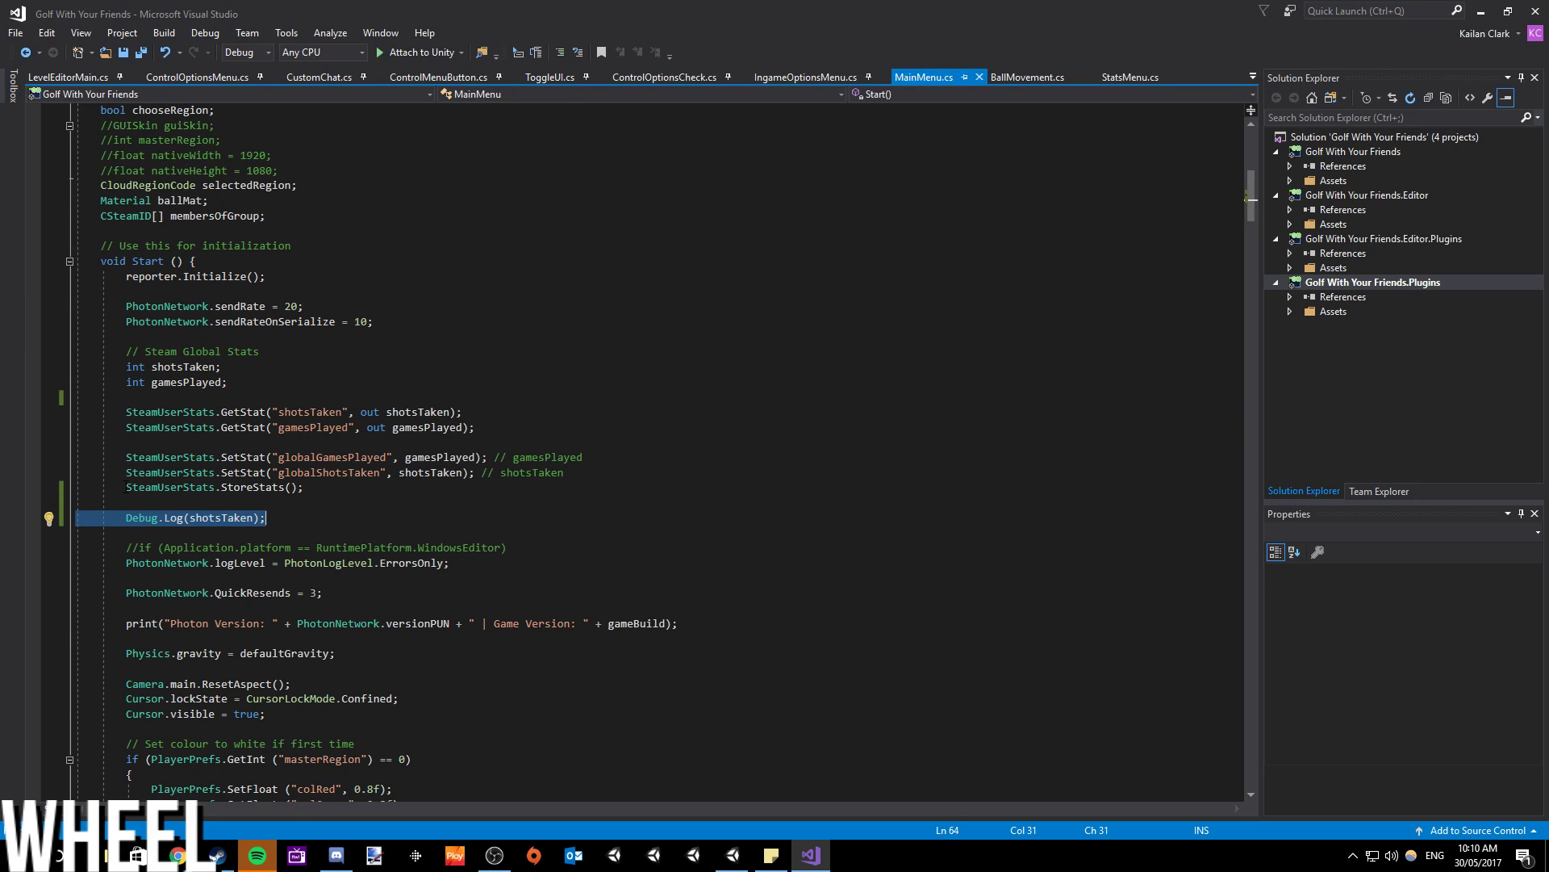
- Comment out the SteamUserStats.StoreStats call and both SetStat calls in the Start method of MainMenu.cs
key("Up")
key("Up")
key("Home")
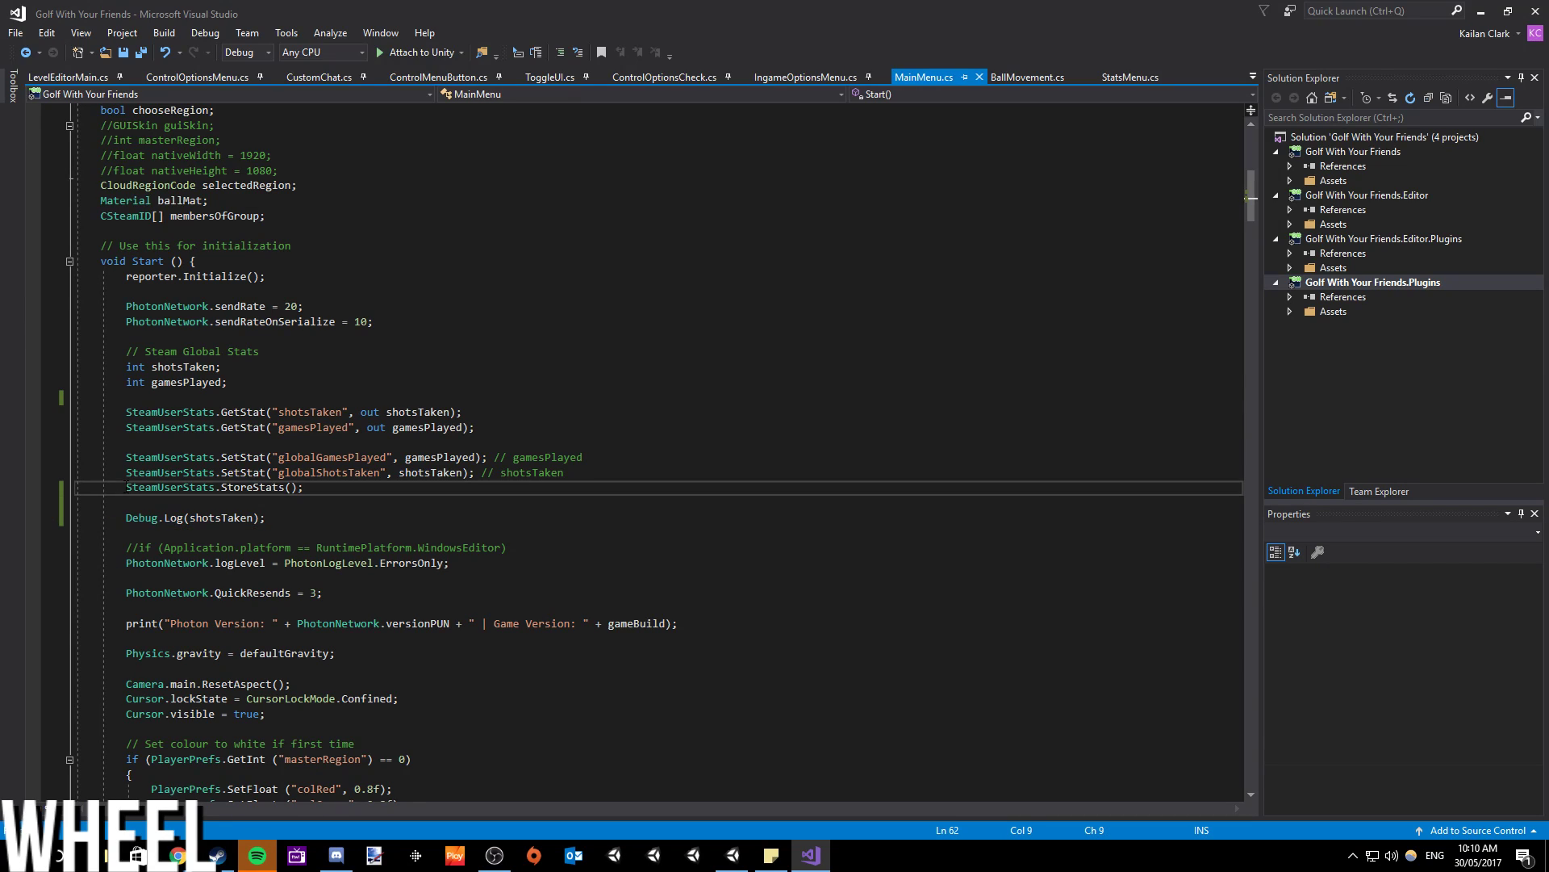
type("//")
key("Up")
type("//")
key("Up")
key("Home")
type("//")
- Comment out the Debug.Log(shotsTaken) line in Start and save MainMenu.cs
key("Down")
key("Down")
key("Down")
key("Down")
type("//")
left_click(172, 472)
key("ctrl+s")
- Return to Unity, run the MenuV2 scene with the commented-out code and inspect the error in the console
left_click(1481, 11)
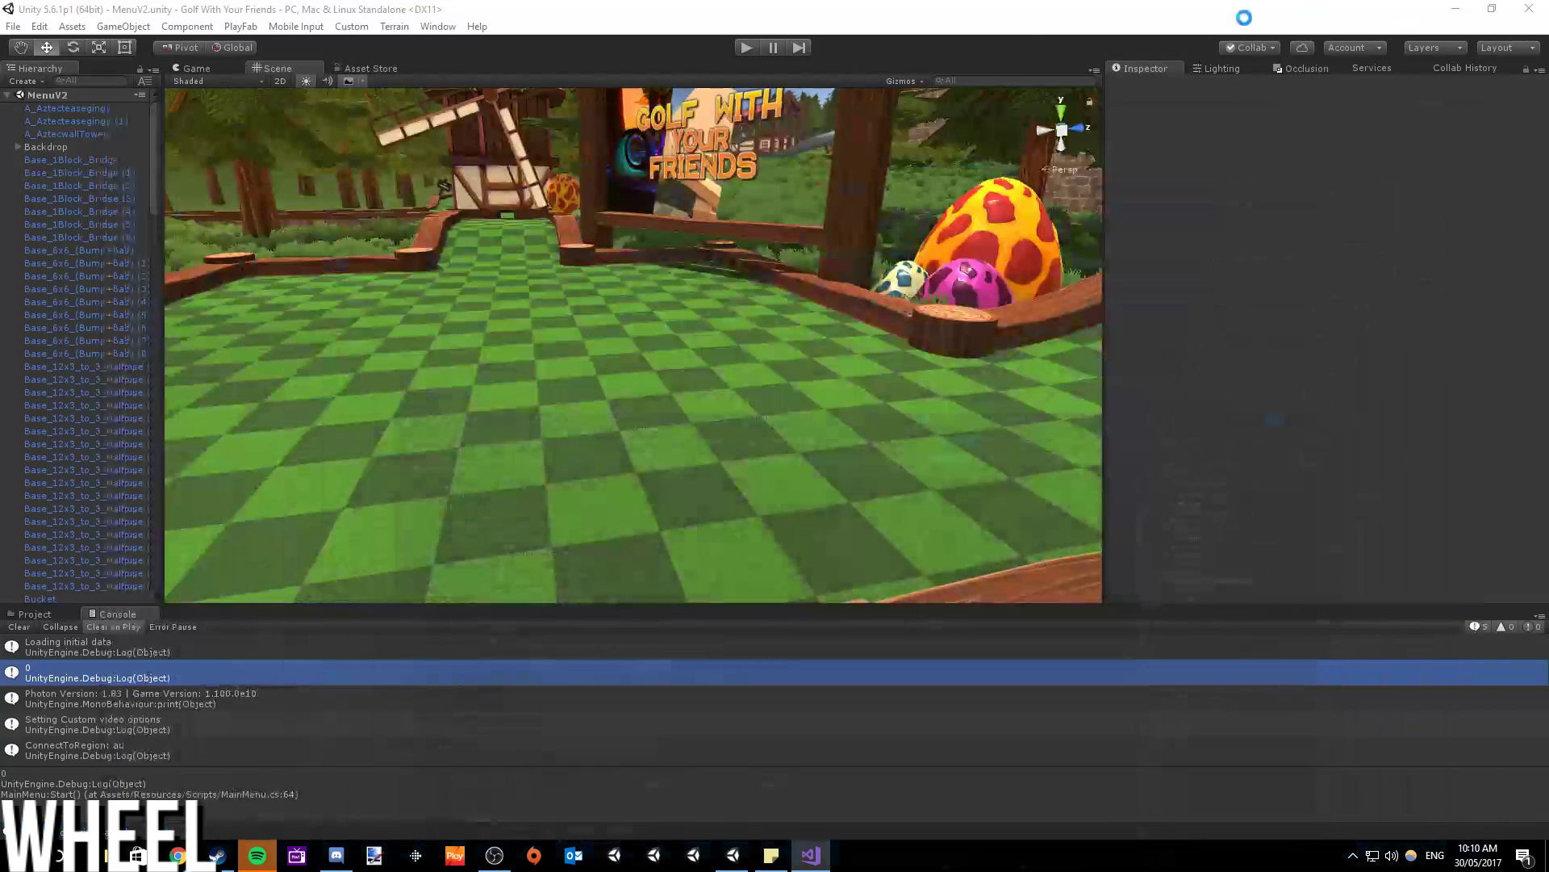
left_click(746, 48)
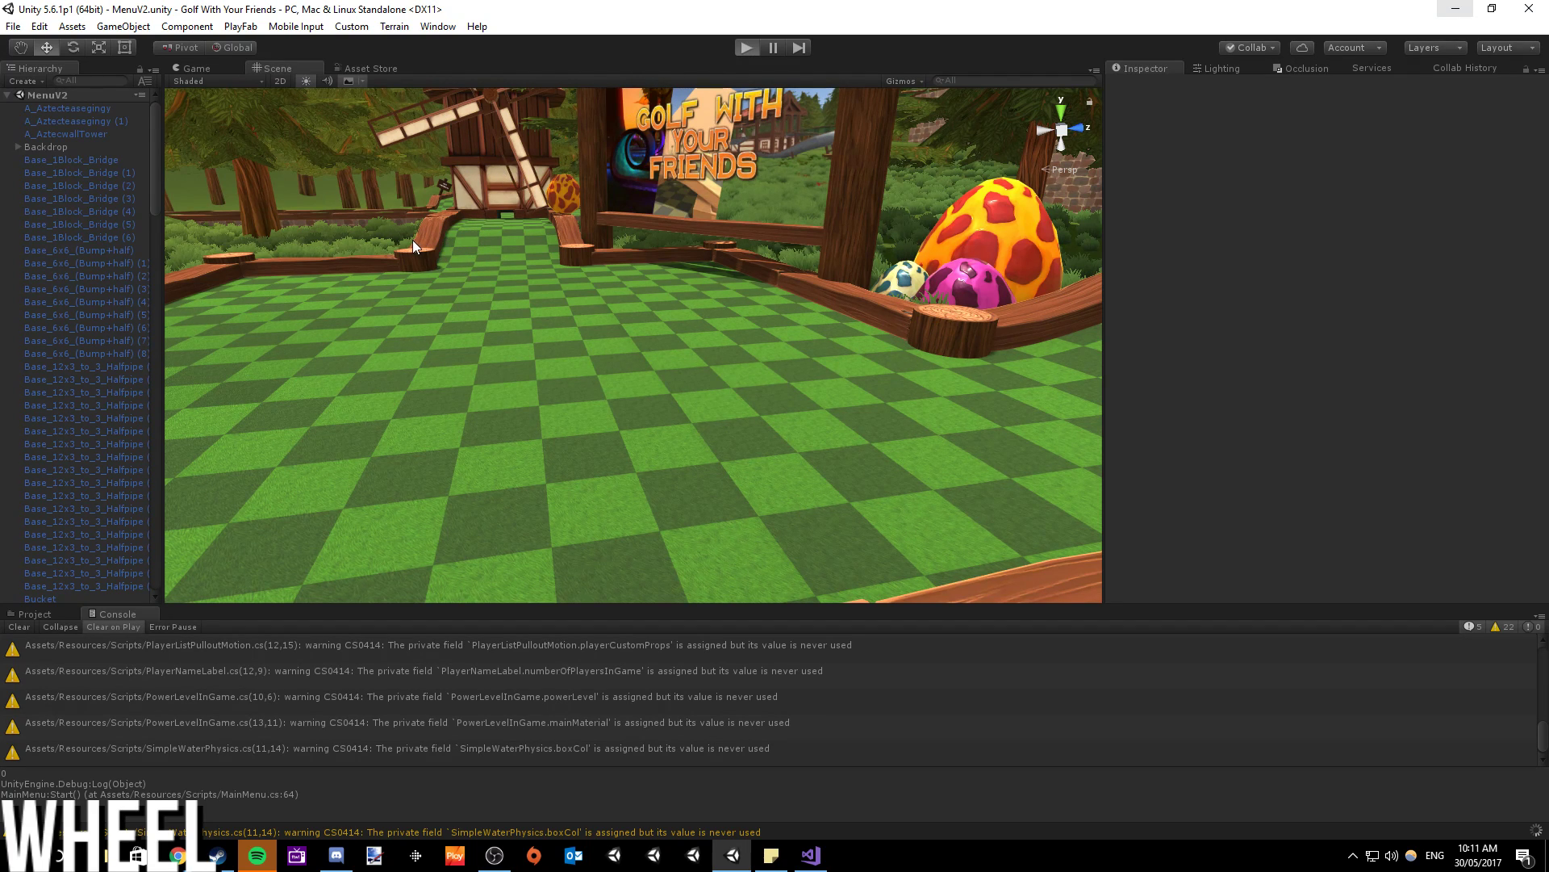
key("ctrl+p")
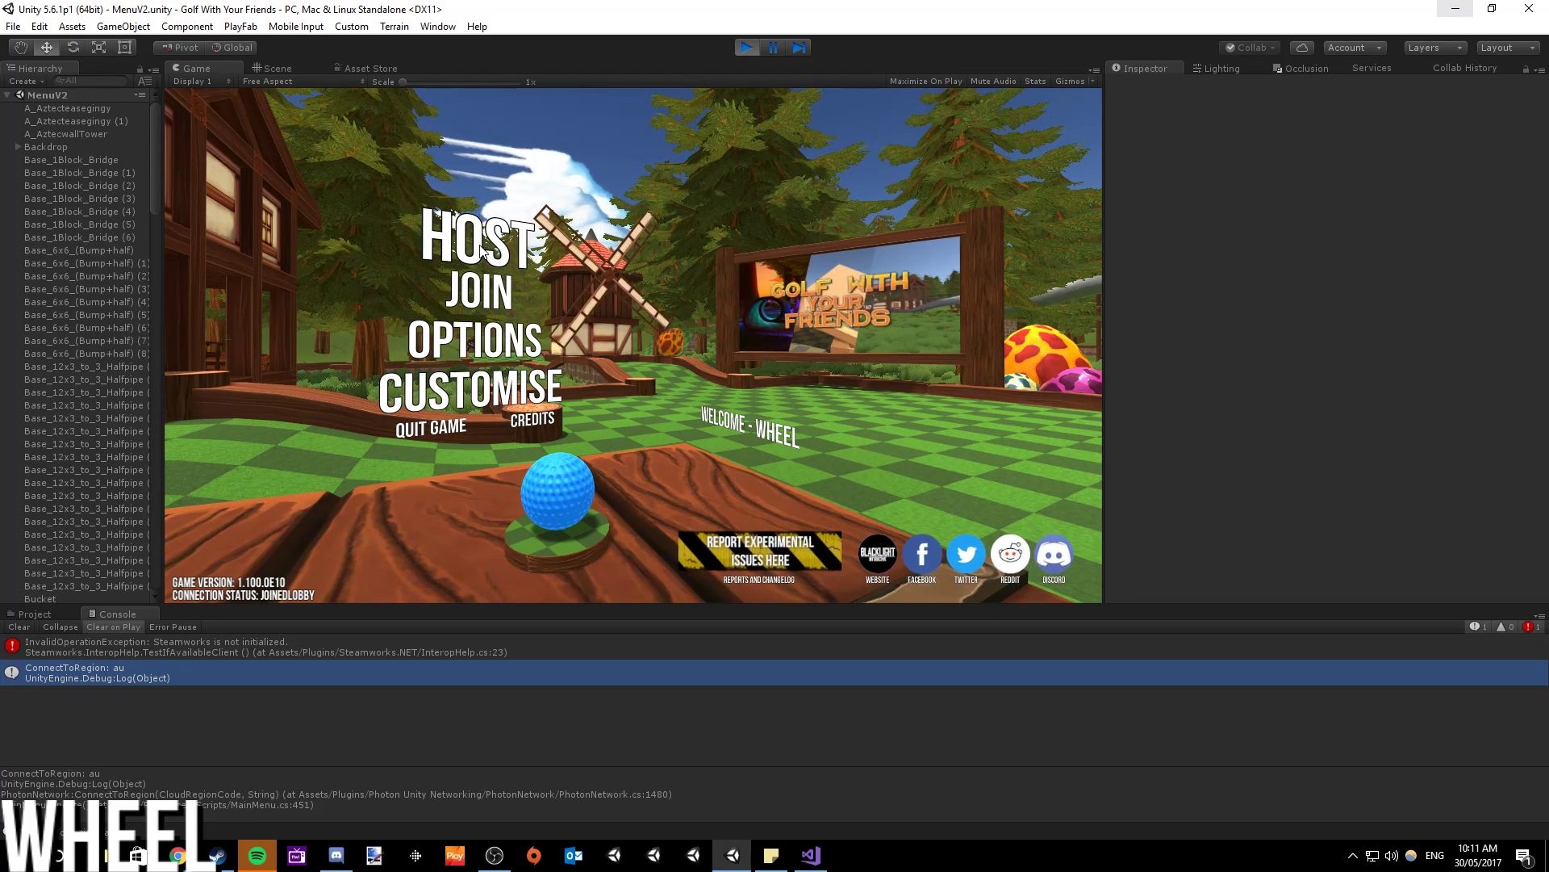
left_click(121, 653)
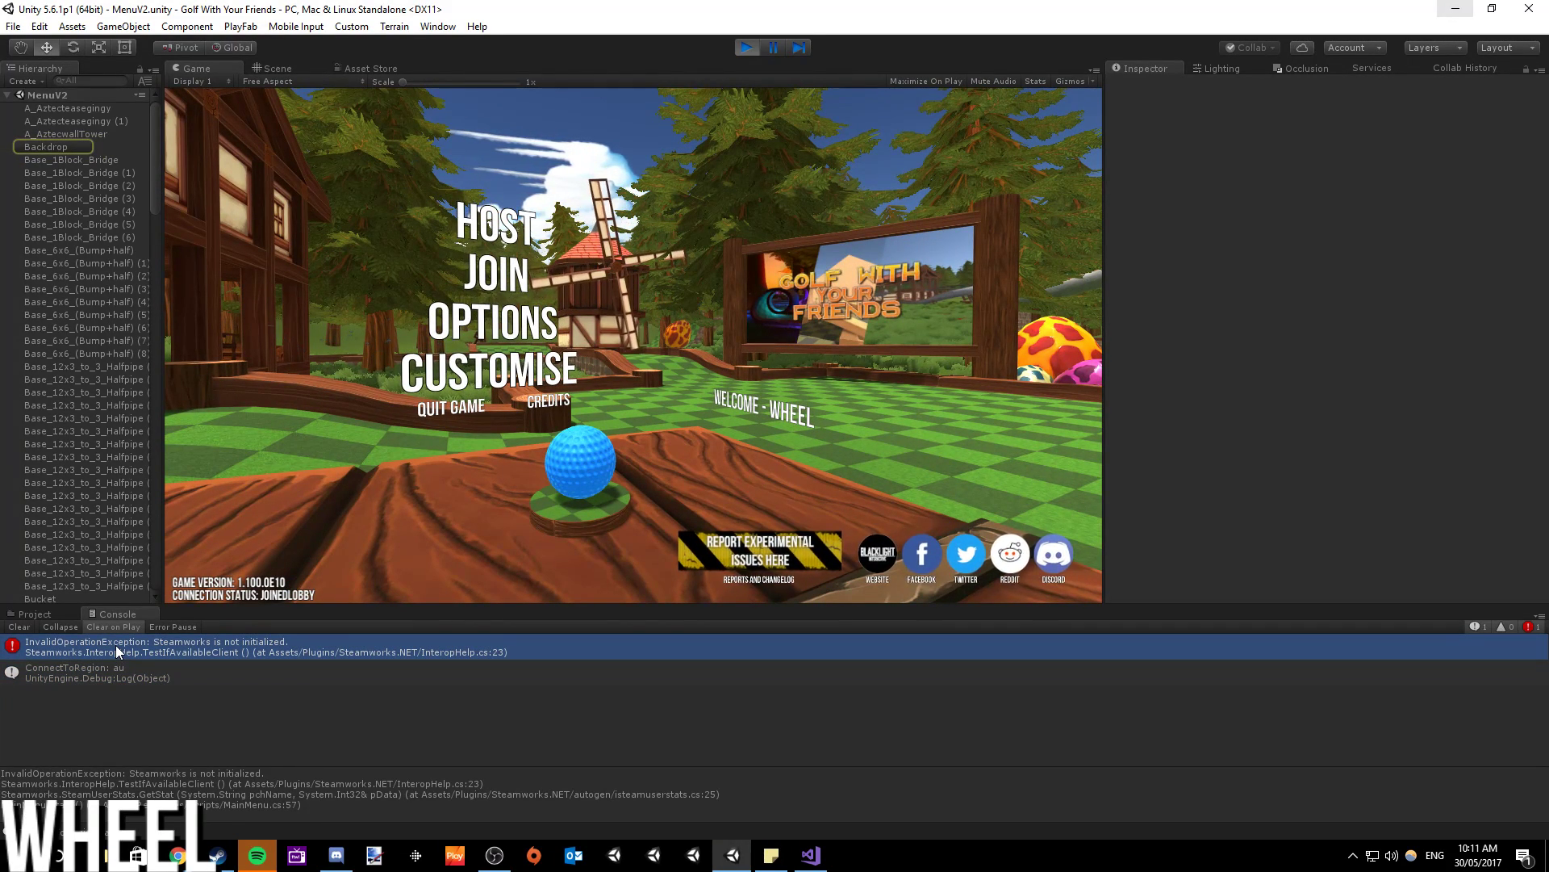
- Stop the game, clear the console and rerun MenuV2 to compare the details of the error and the ConnectToRegion message
left_click(747, 47)
left_click(20, 627)
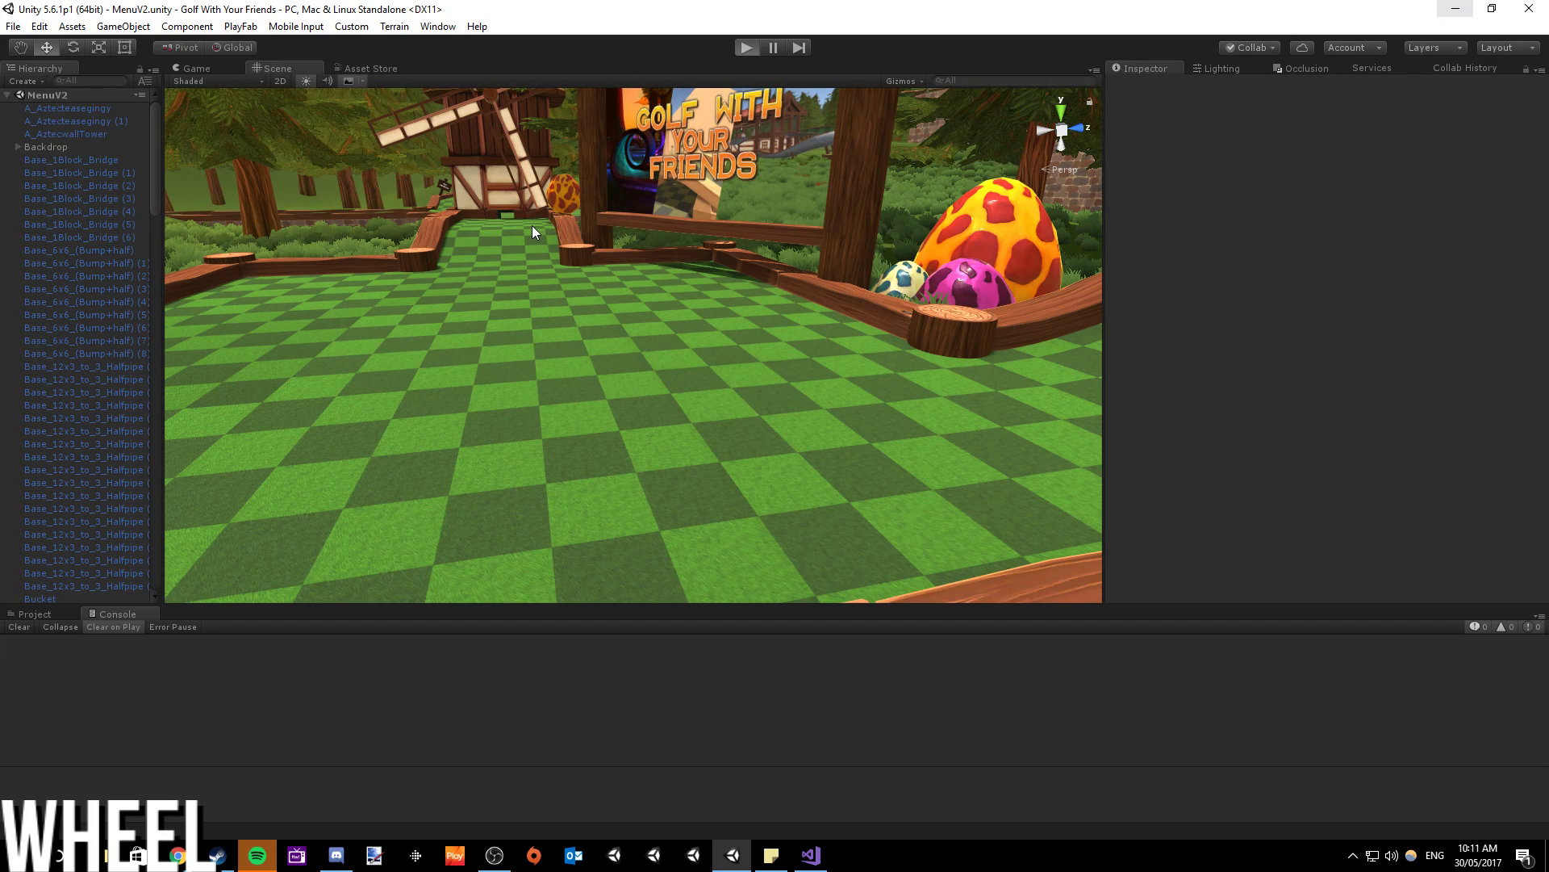
key("ctrl+p")
left_click(215, 646)
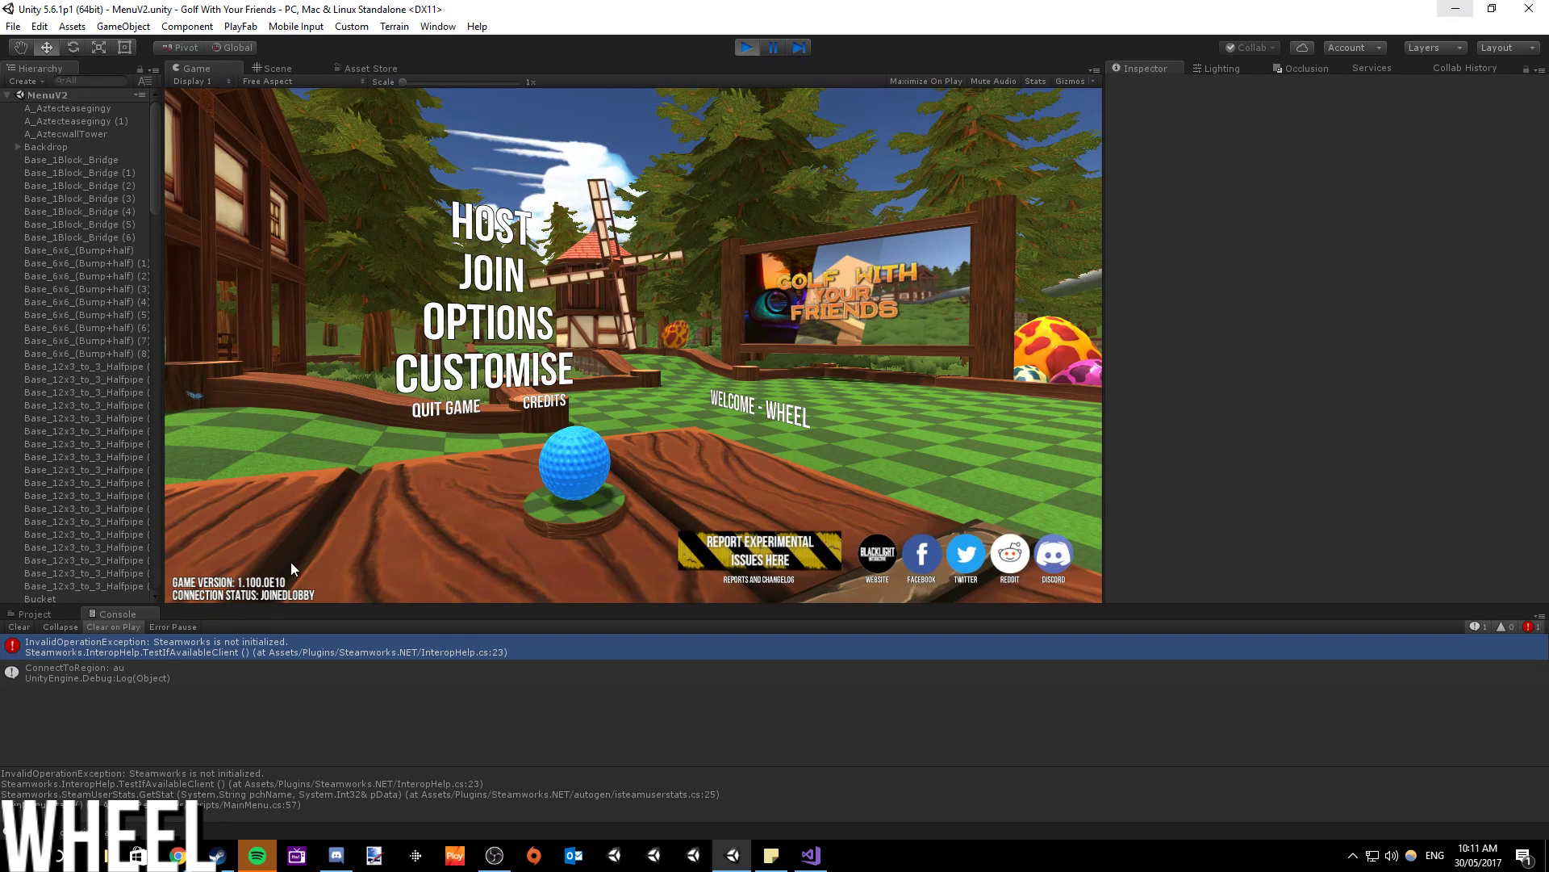
left_click(134, 663)
left_click(142, 649)
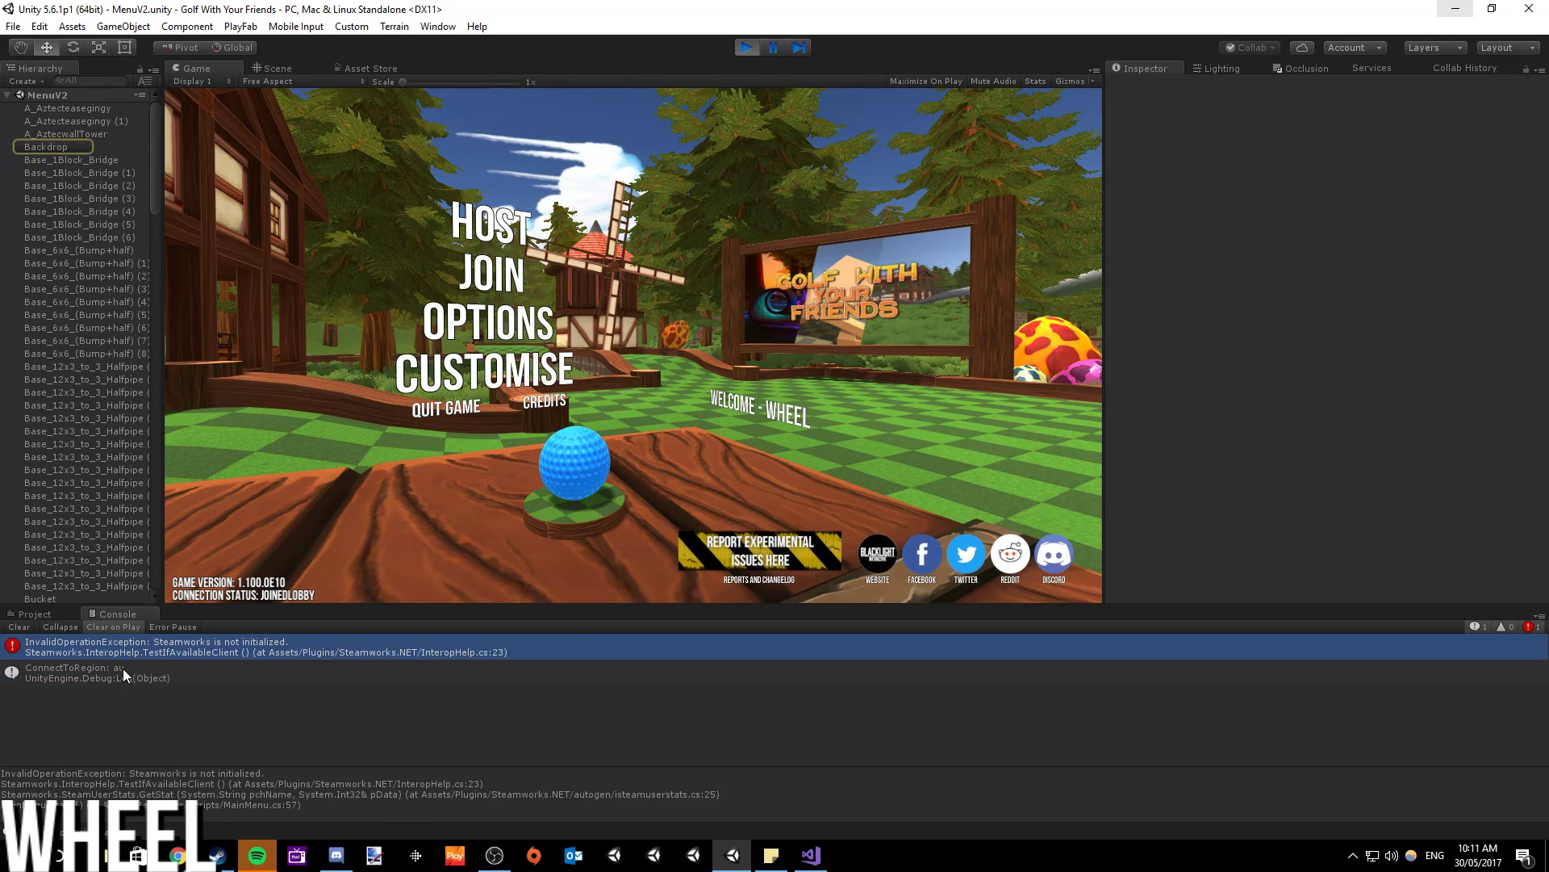
left_click(115, 675)
left_click(130, 651)
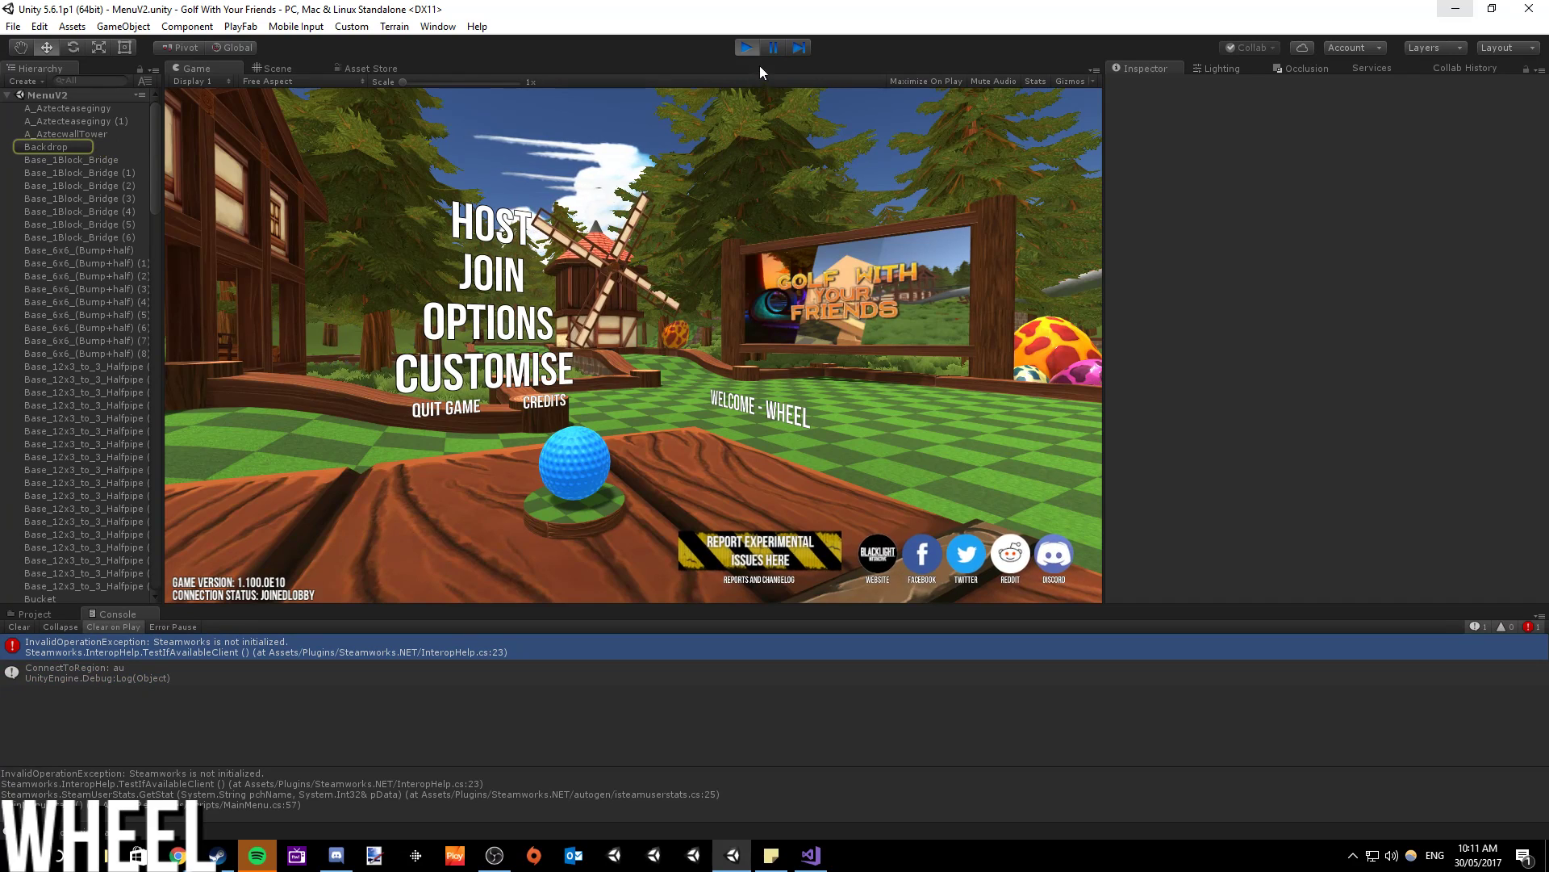
- Restart the MenuV2 scene and clear the console while the game is running
left_click(744, 50)
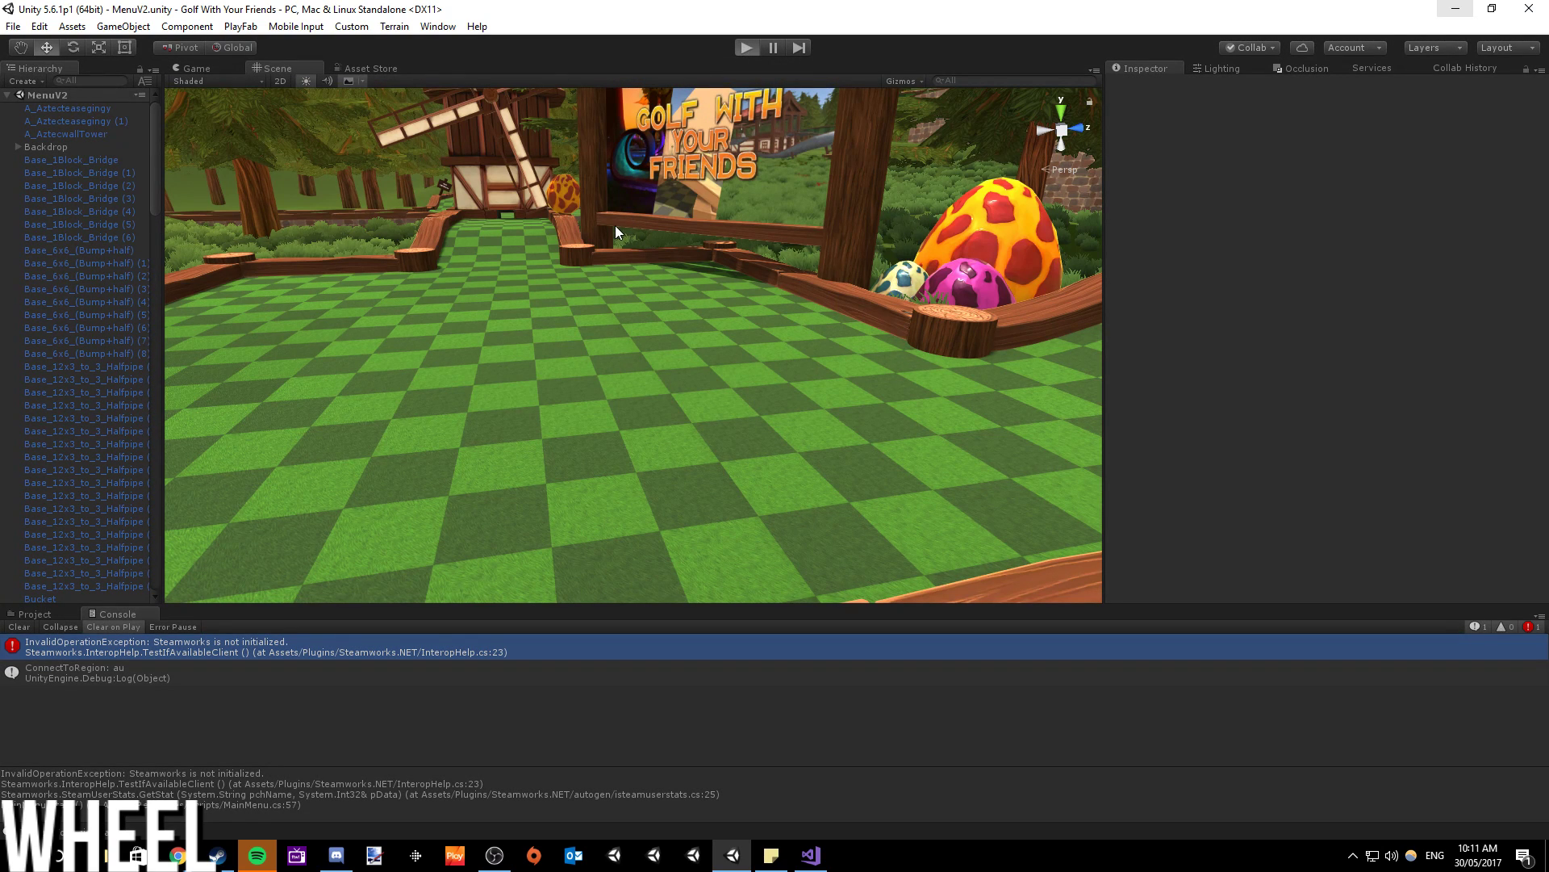
key("ctrl+p")
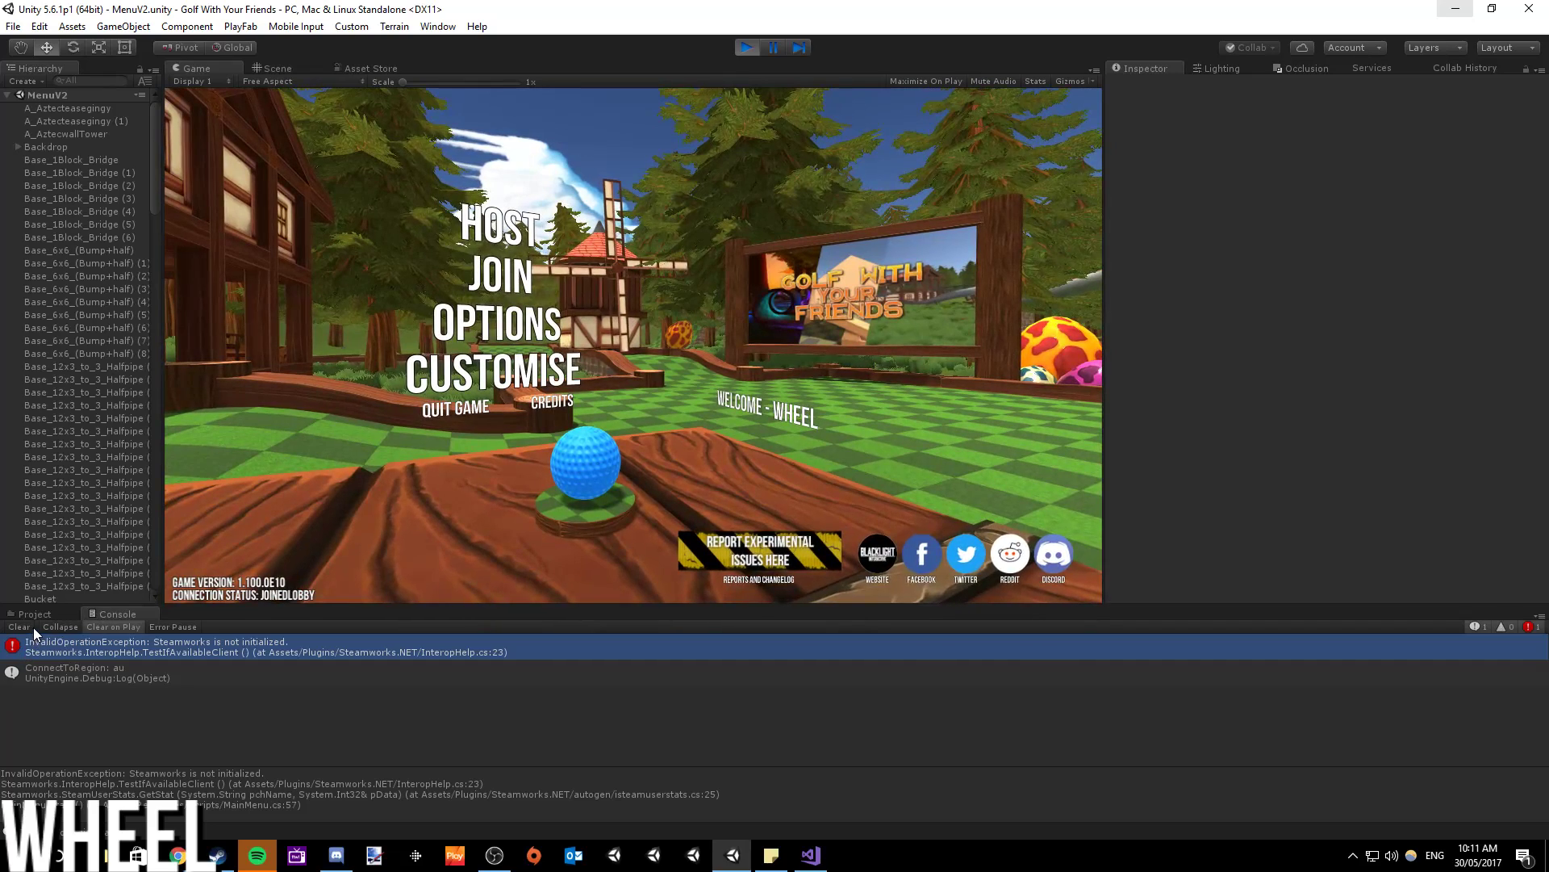
left_click(34, 628)
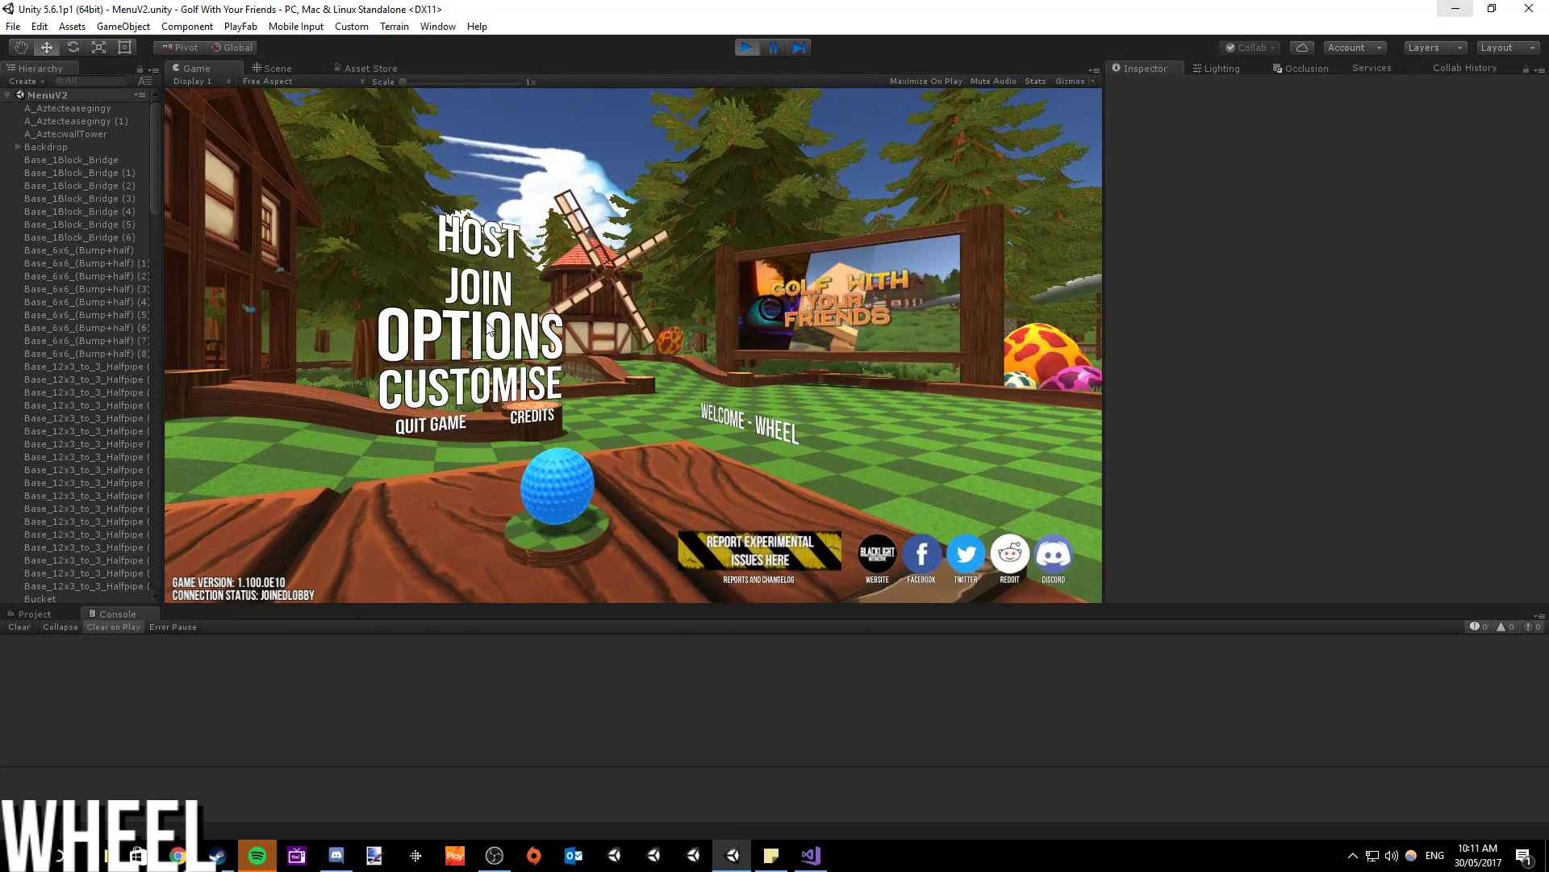
- Open the in-game audio options, apply them as they are and return to the main menu
left_click(484, 332)
left_click(462, 275)
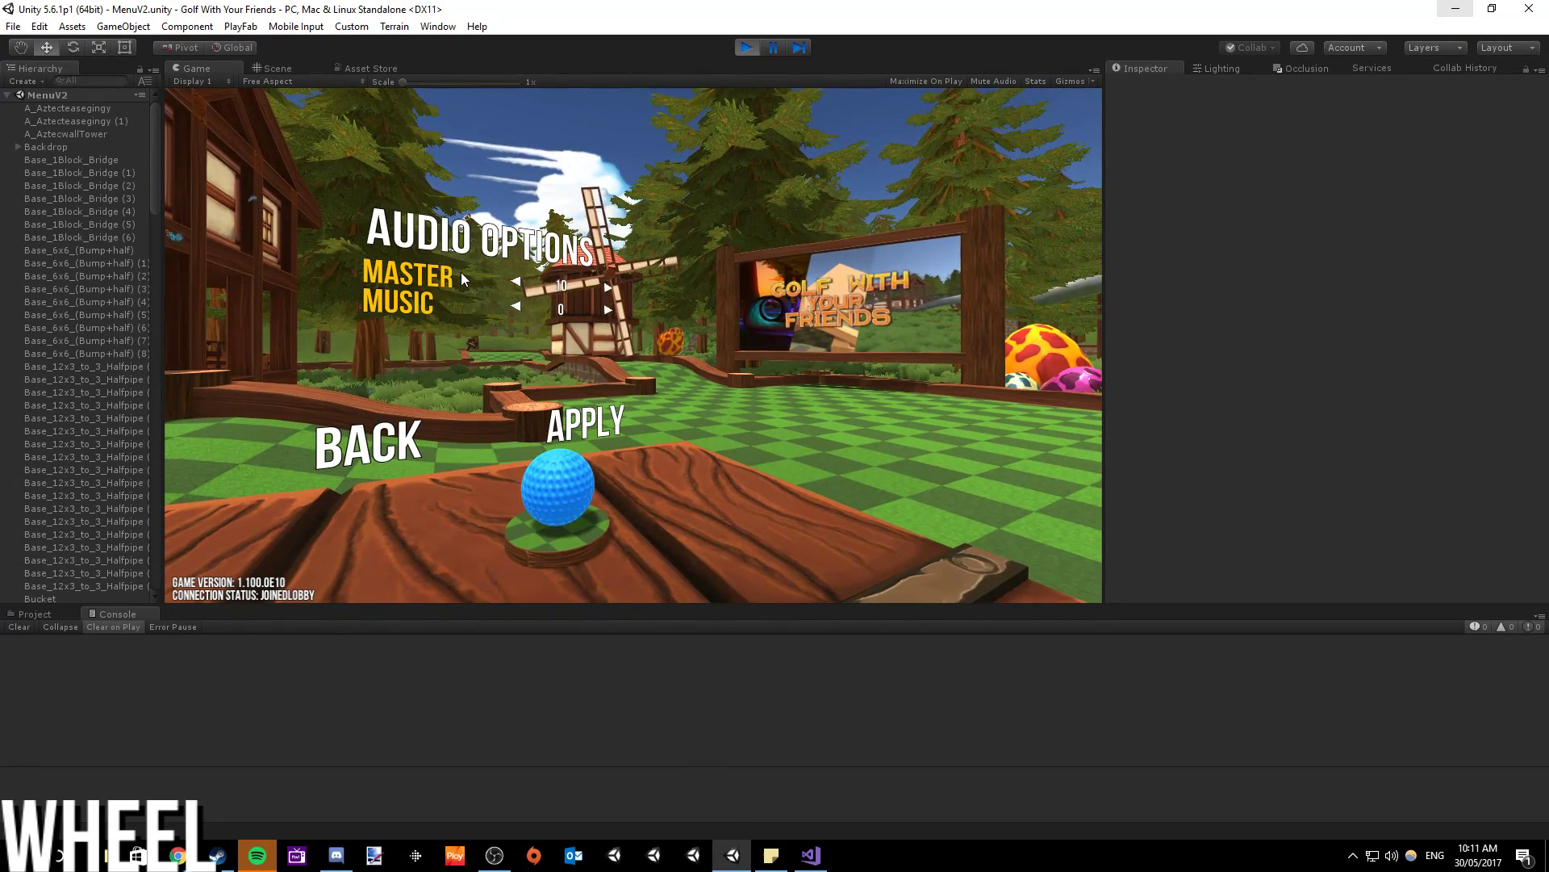
left_click(571, 413)
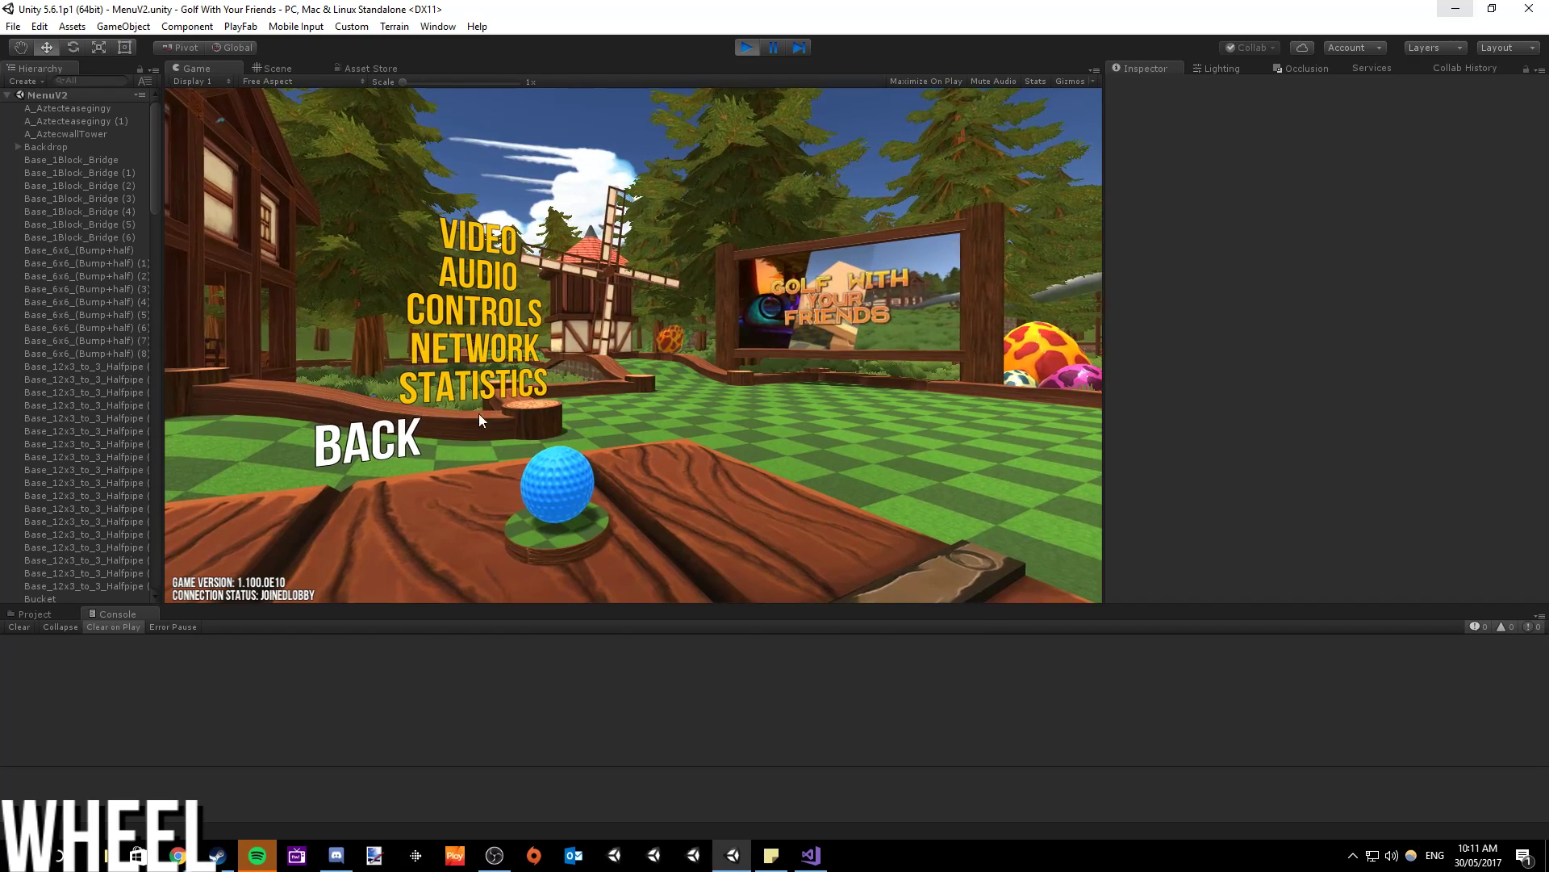
left_click(363, 446)
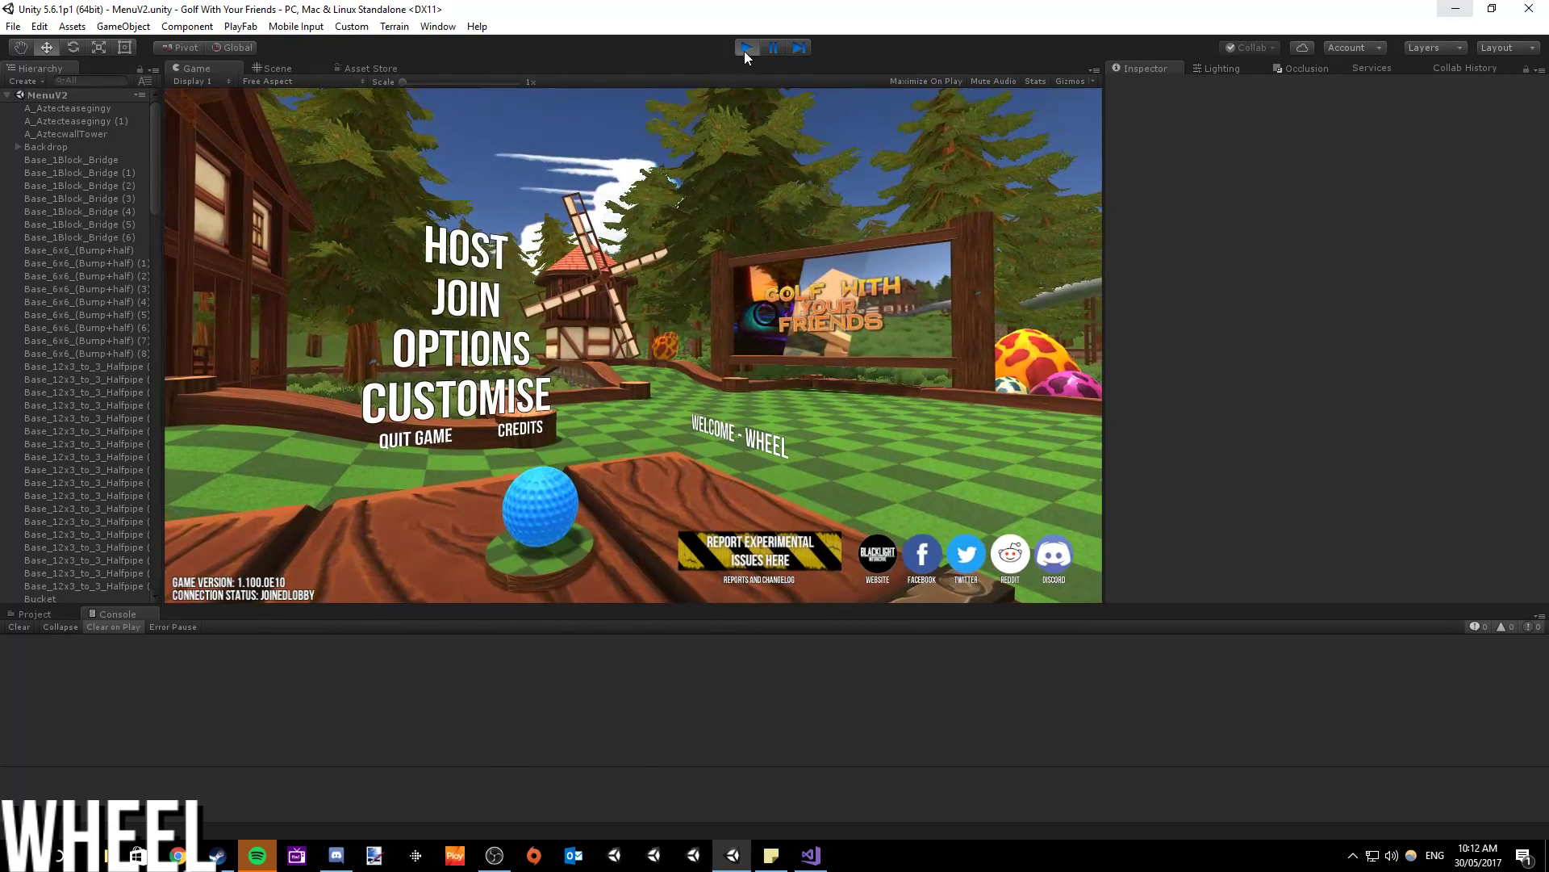
- Stop and rerun the MenuV2 scene and read the stack trace of the Steamworks exception
left_click(744, 51)
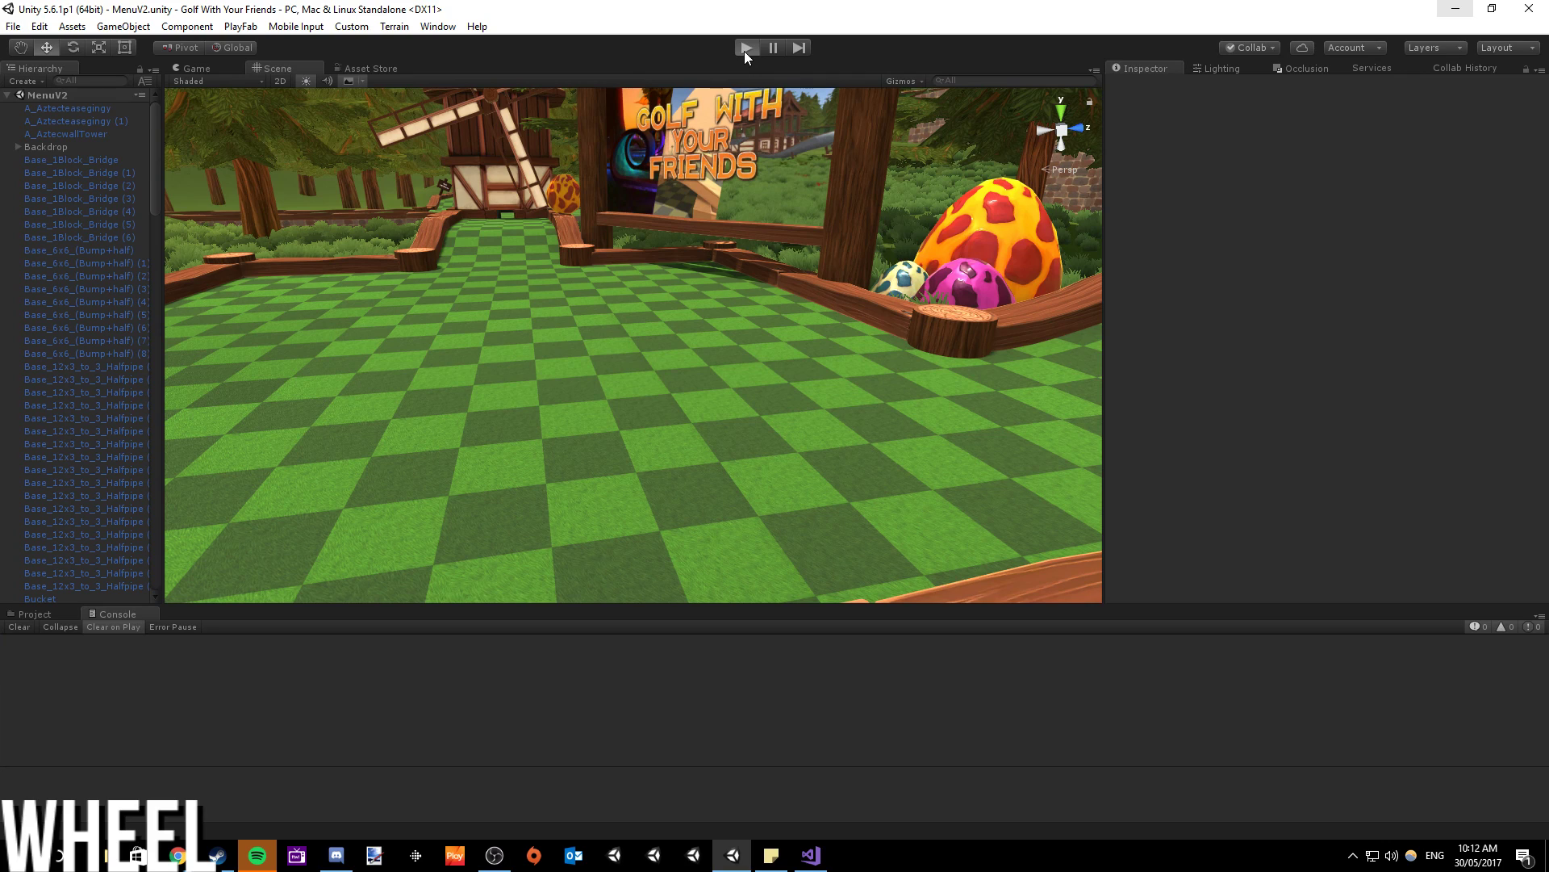
left_click(744, 51)
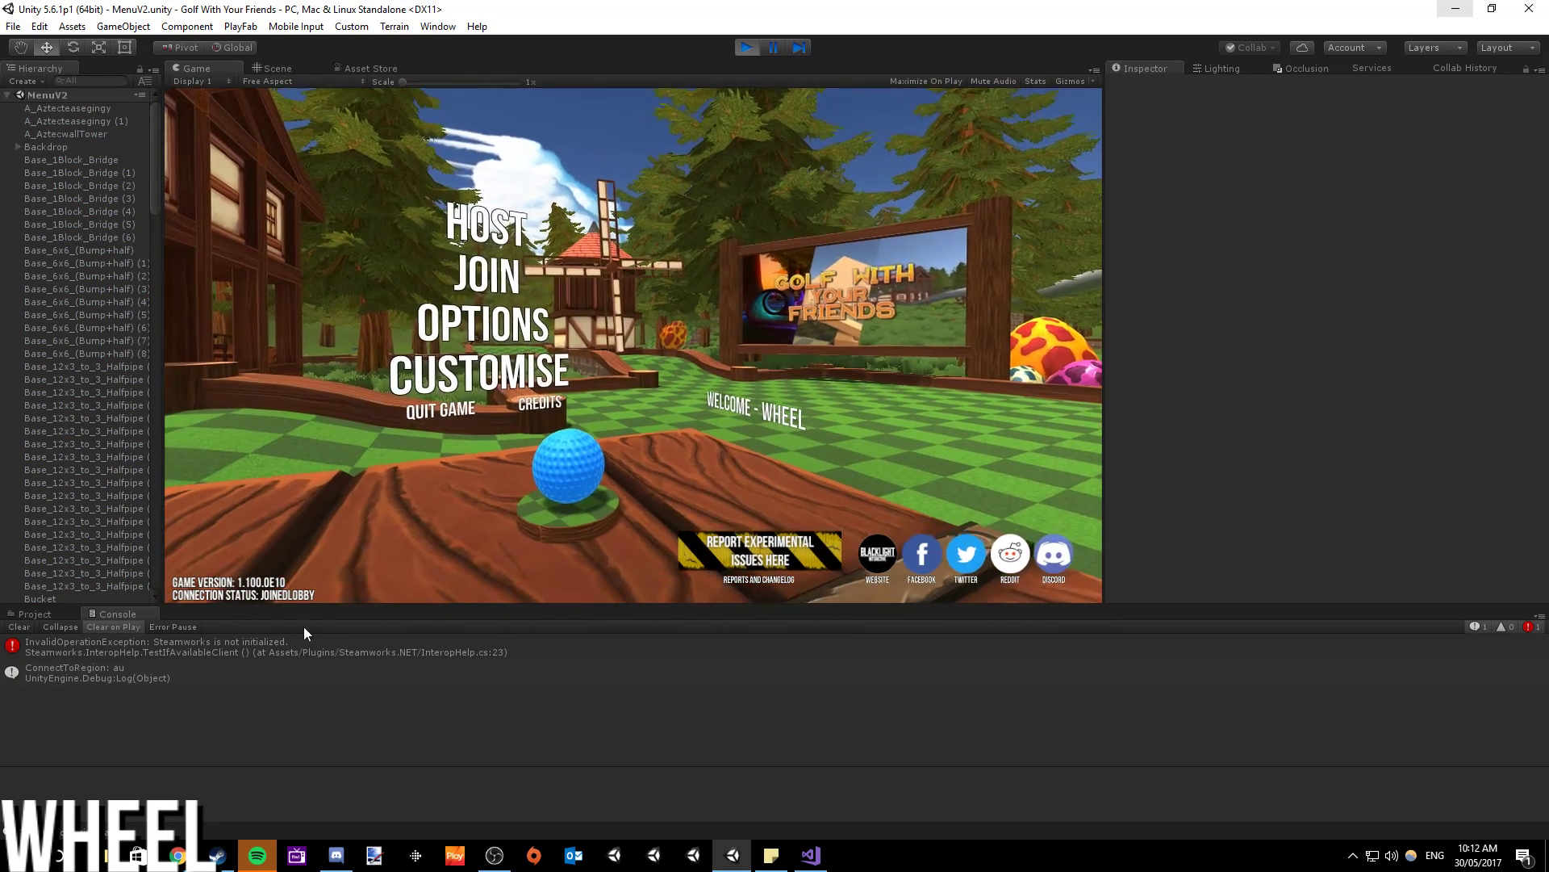
left_click(272, 646)
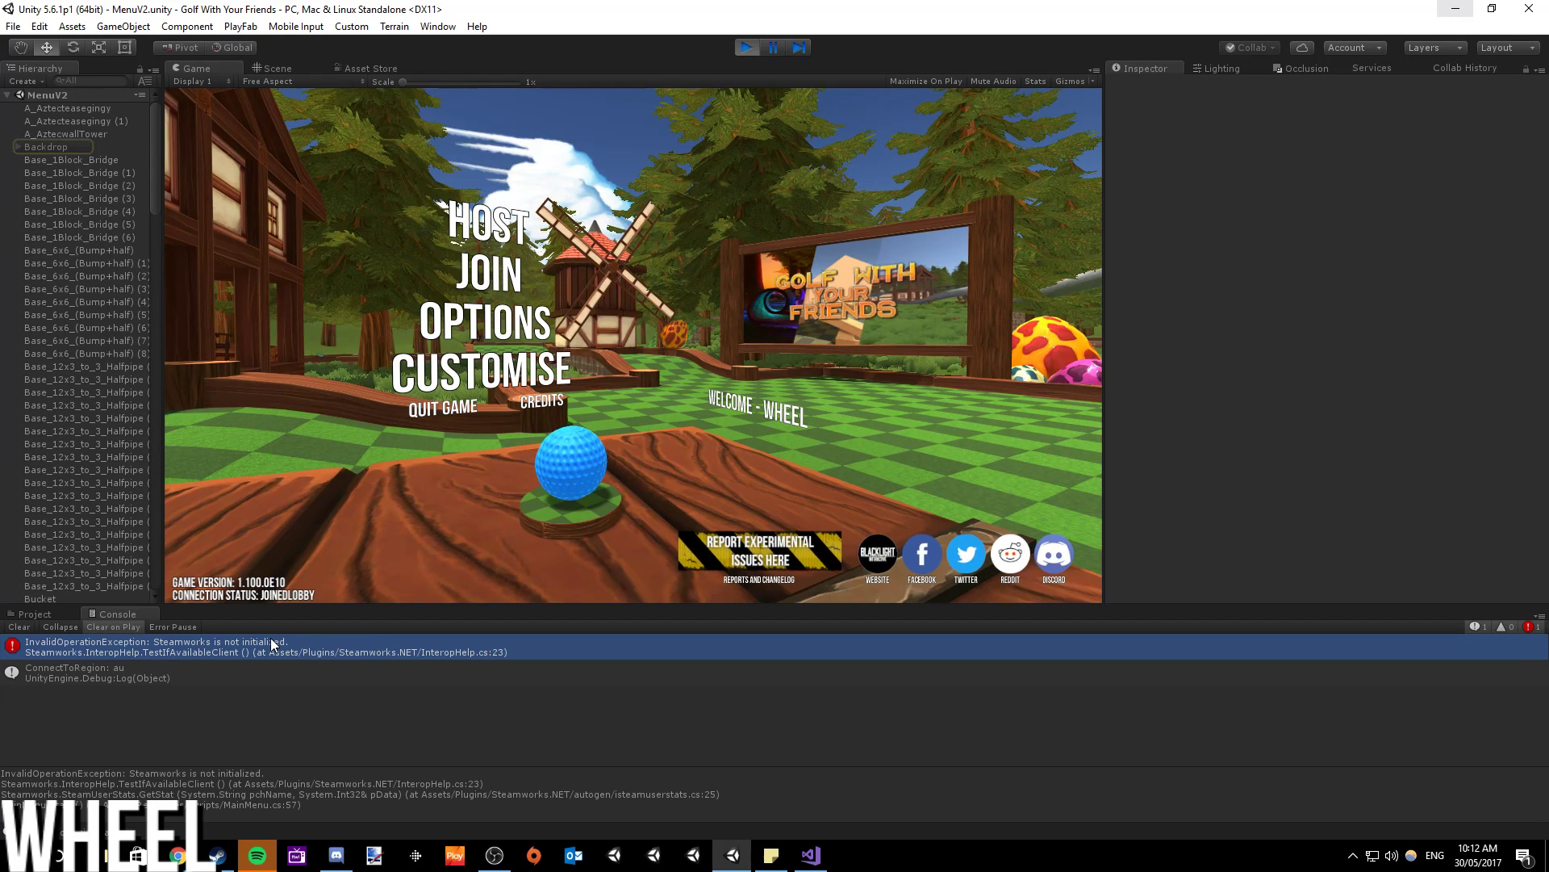
- Review the field declarations and Steam stats code at the start of MainMenu.cs in Visual Studio and return to Unity
left_click(810, 857)
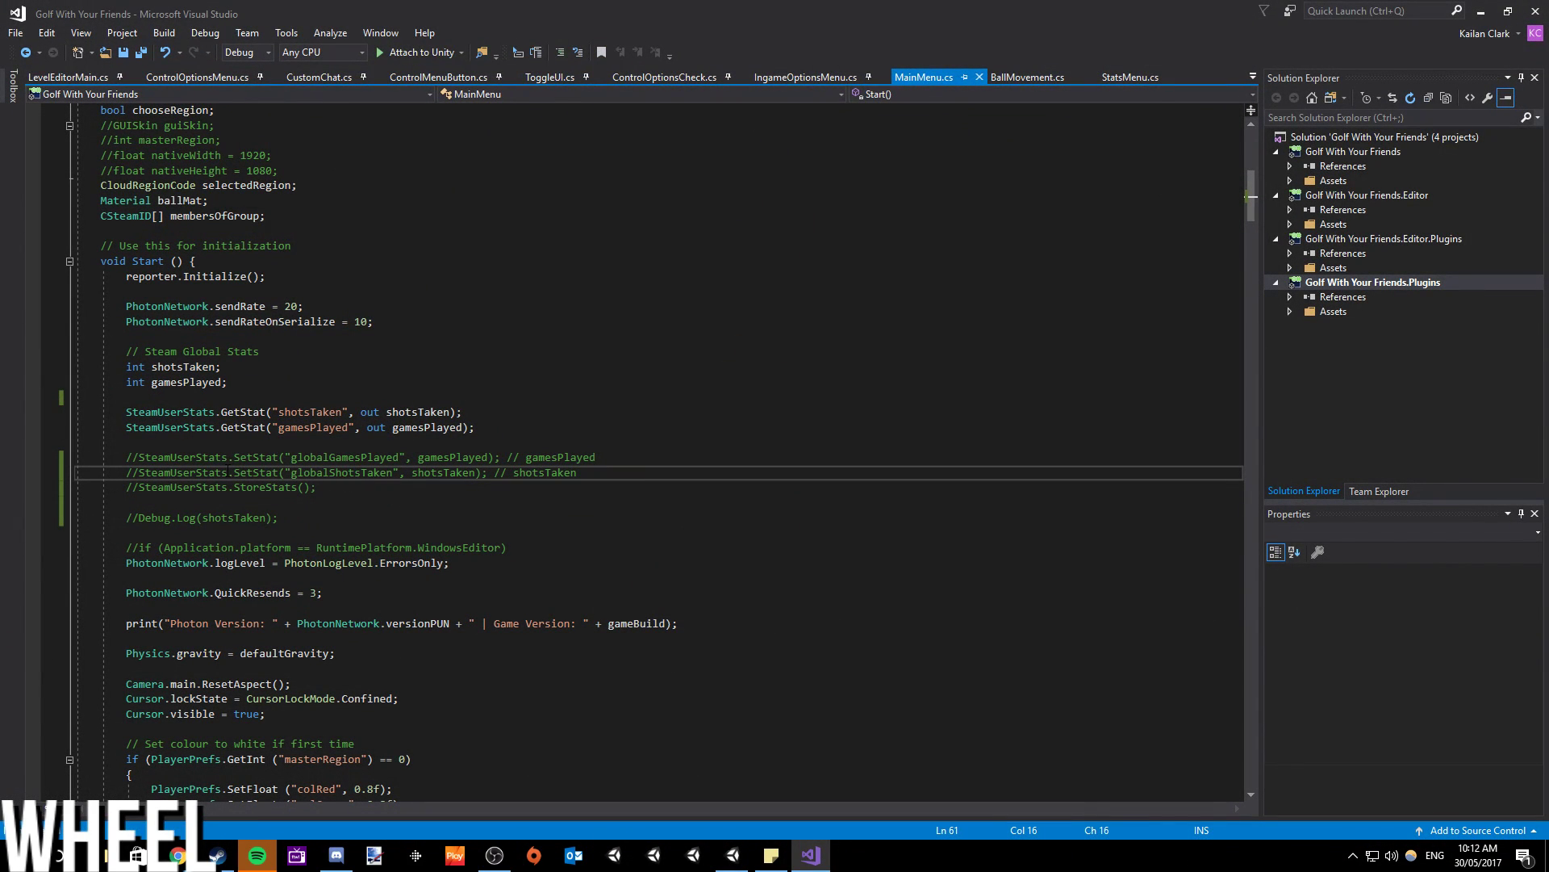
scroll(228, 472, "up", 3)
scroll(228, 471, "up", 6)
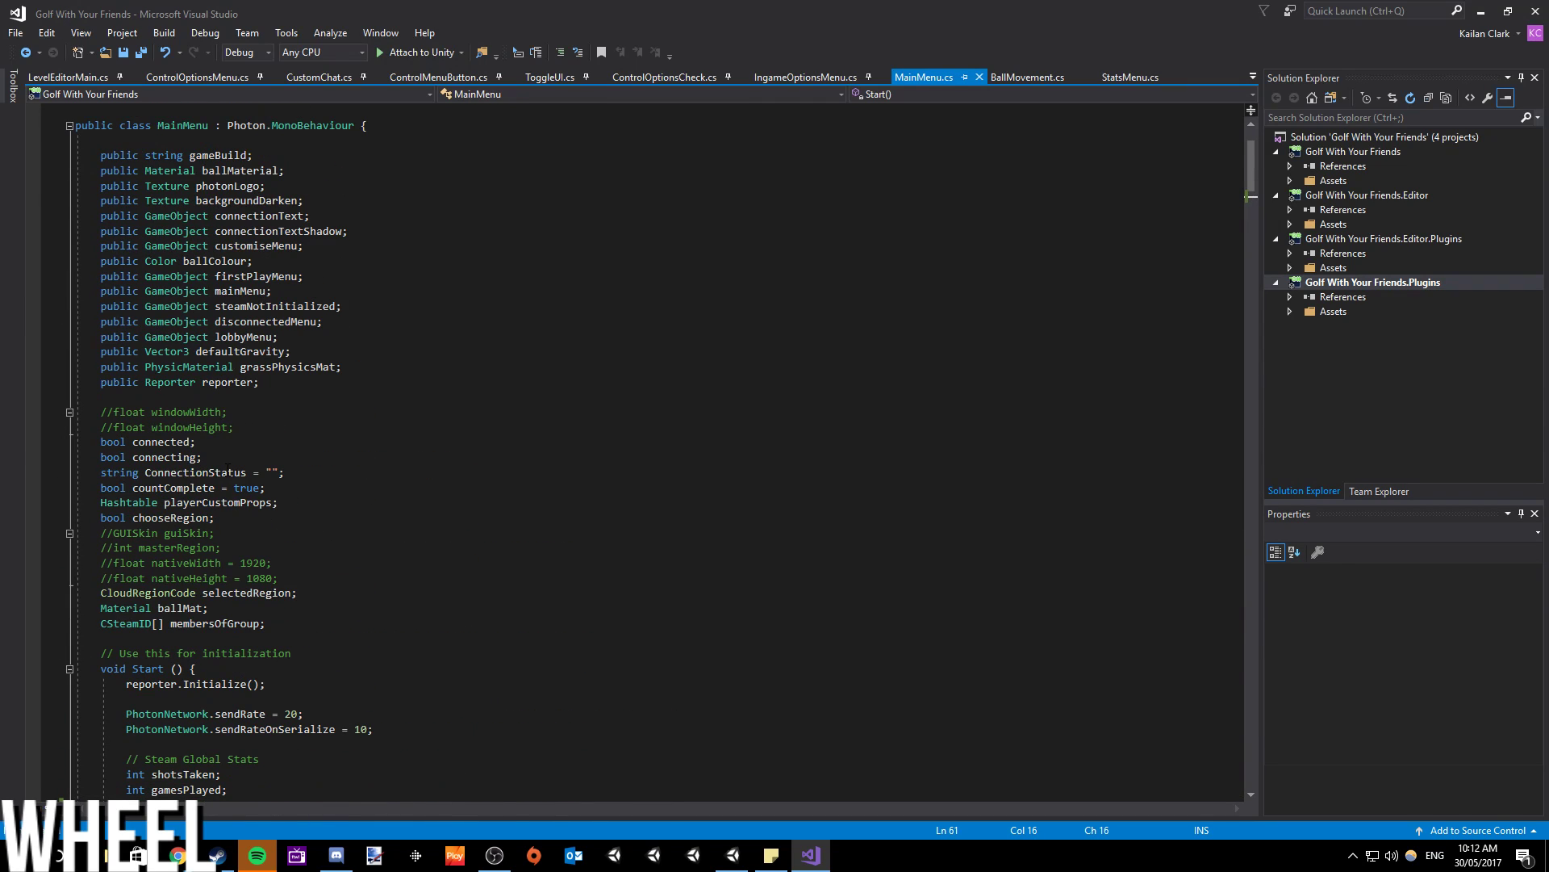
scroll(228, 472, "down", 4)
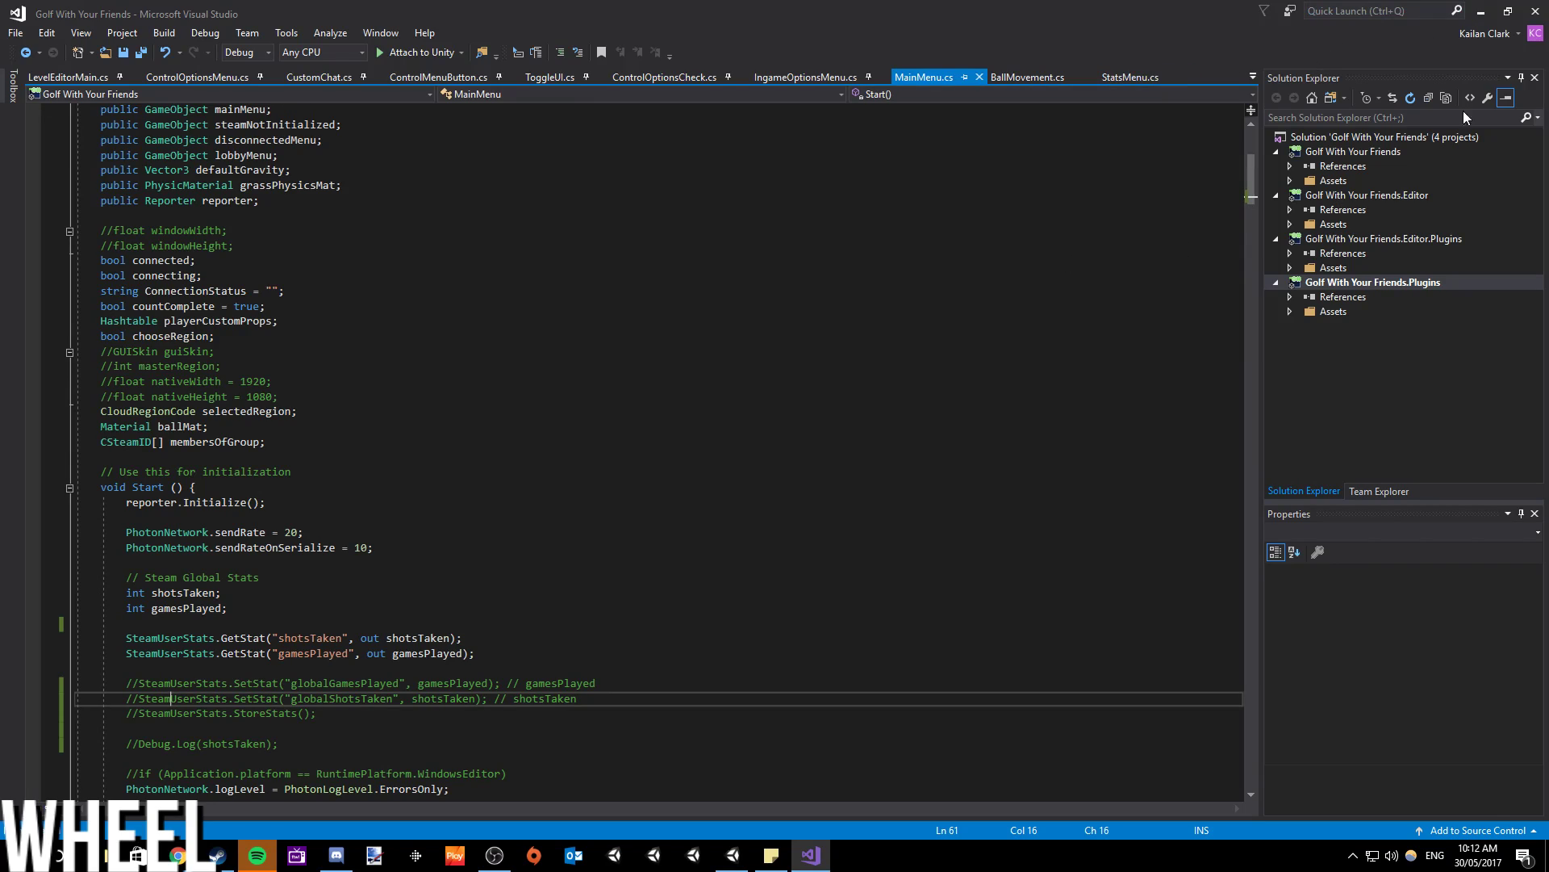
left_click(1485, 9)
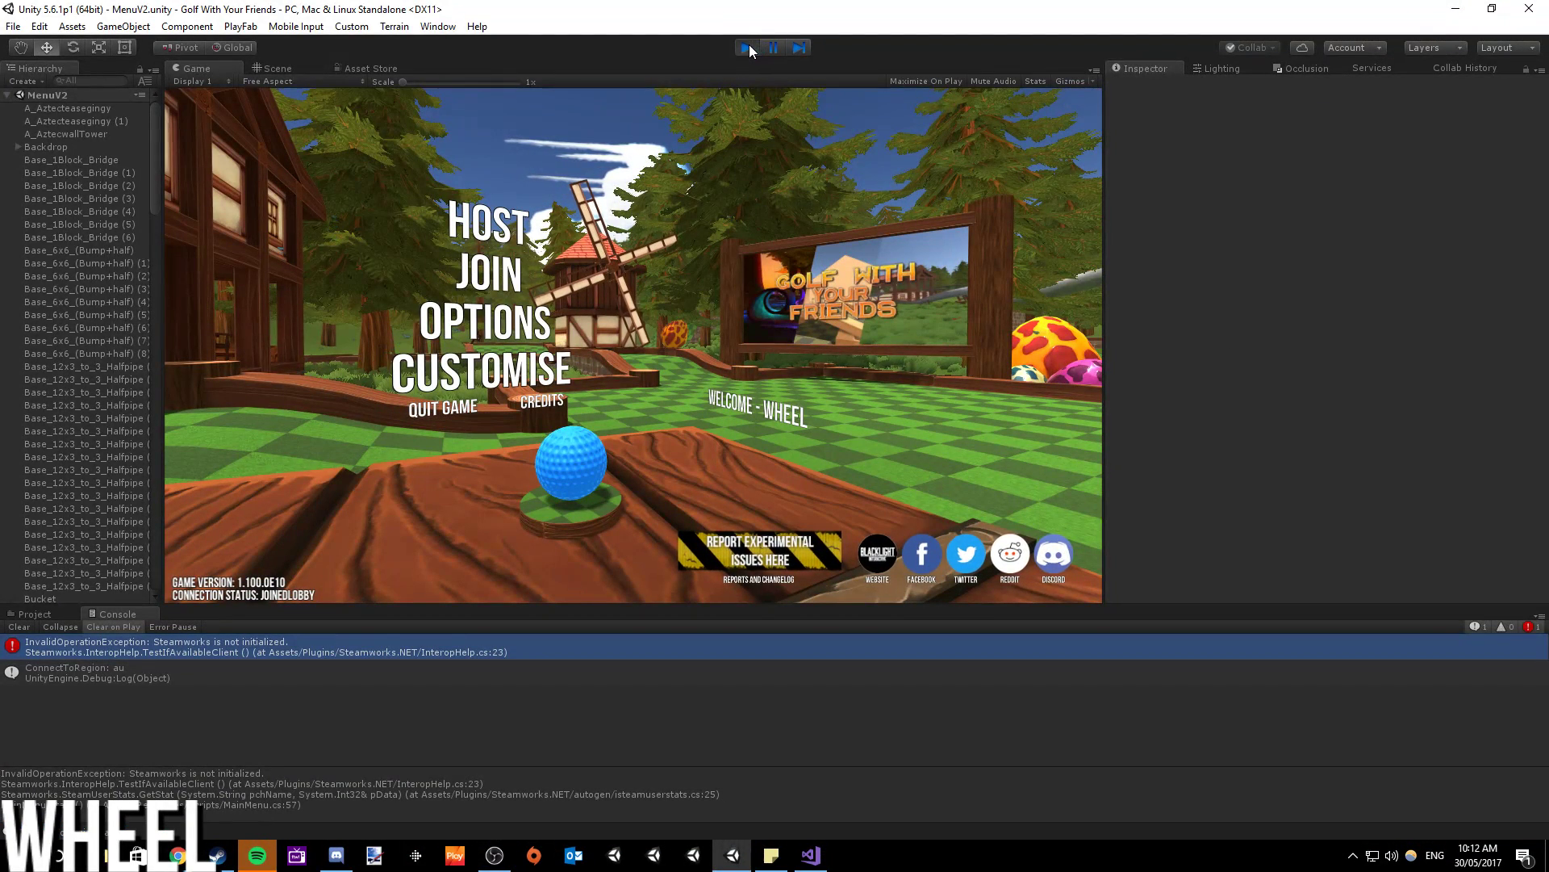
- Stop the game, open the InitialLoadScreen scene and run it with a cleared console
left_click(748, 49)
left_click(13, 27)
left_click(48, 63)
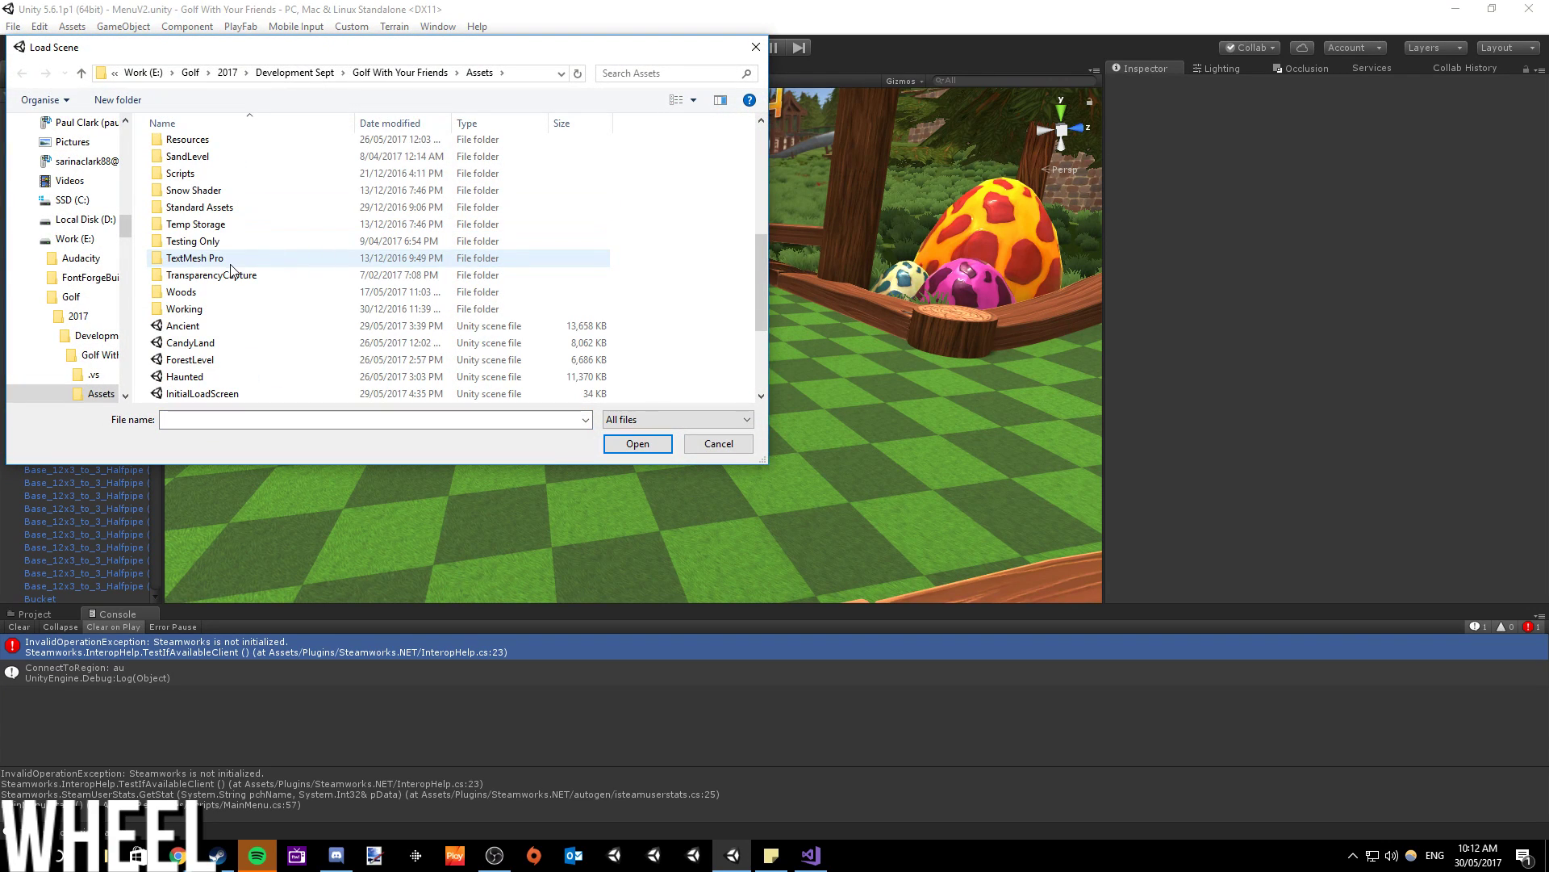
scroll(231, 271, "down", 2)
double_click(202, 293)
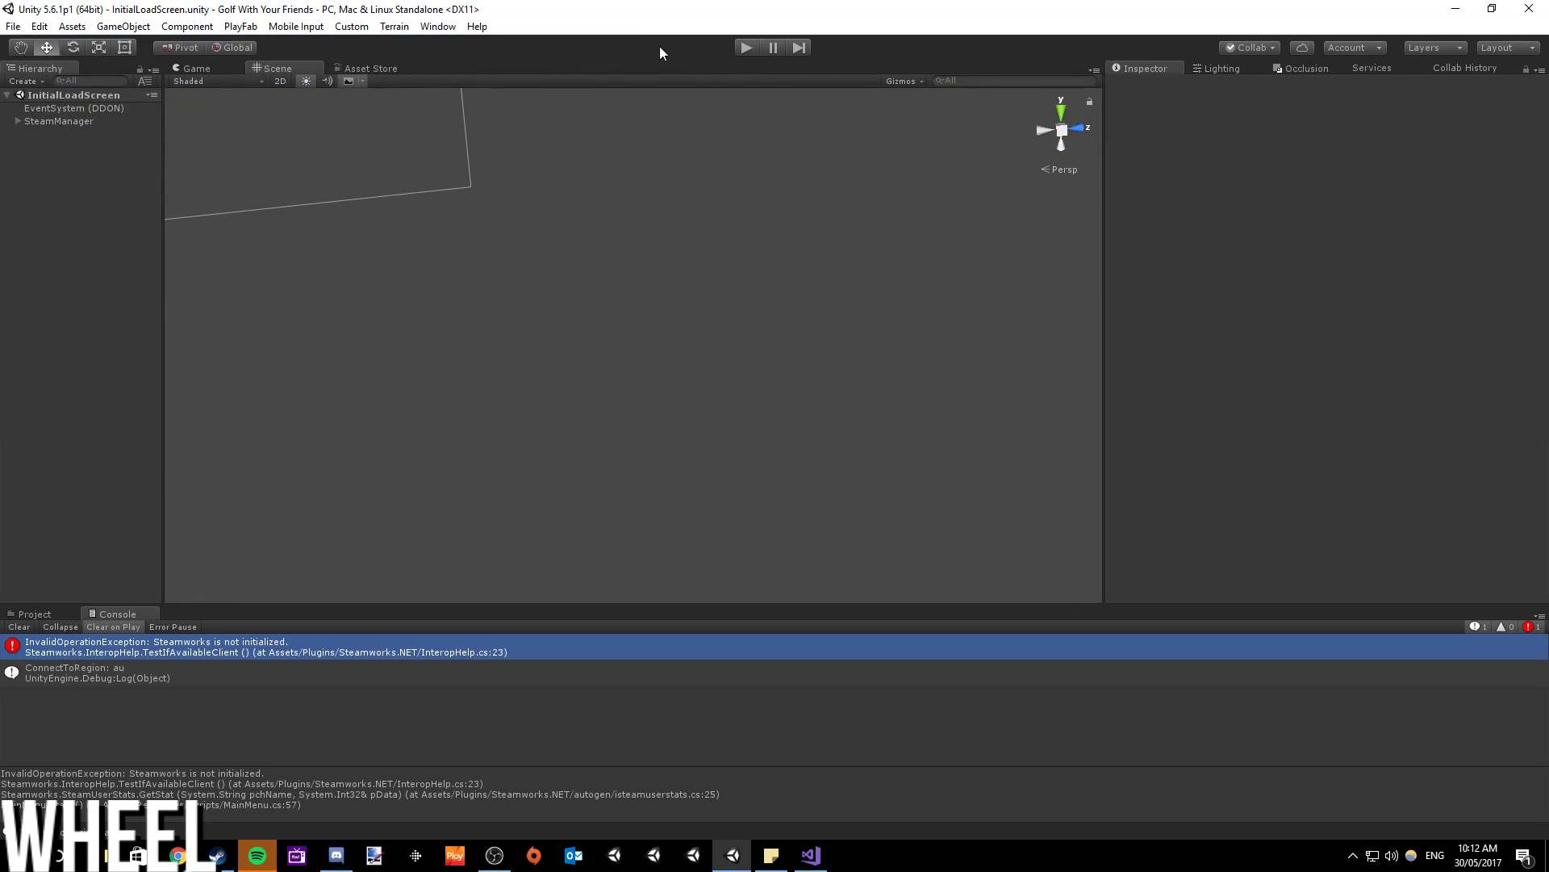
left_click(21, 628)
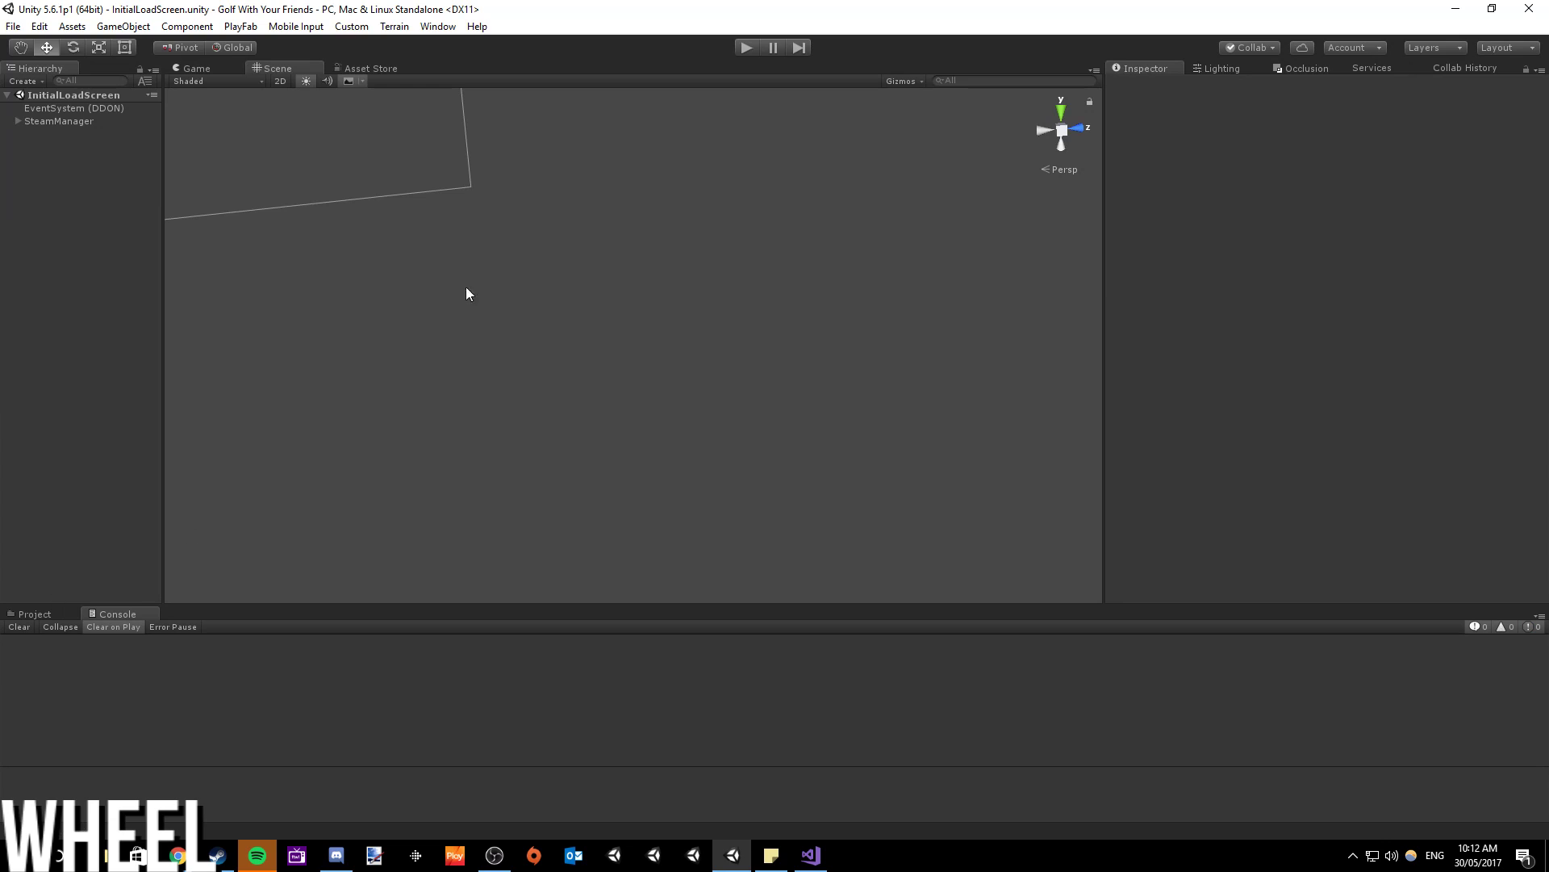
left_click(748, 48)
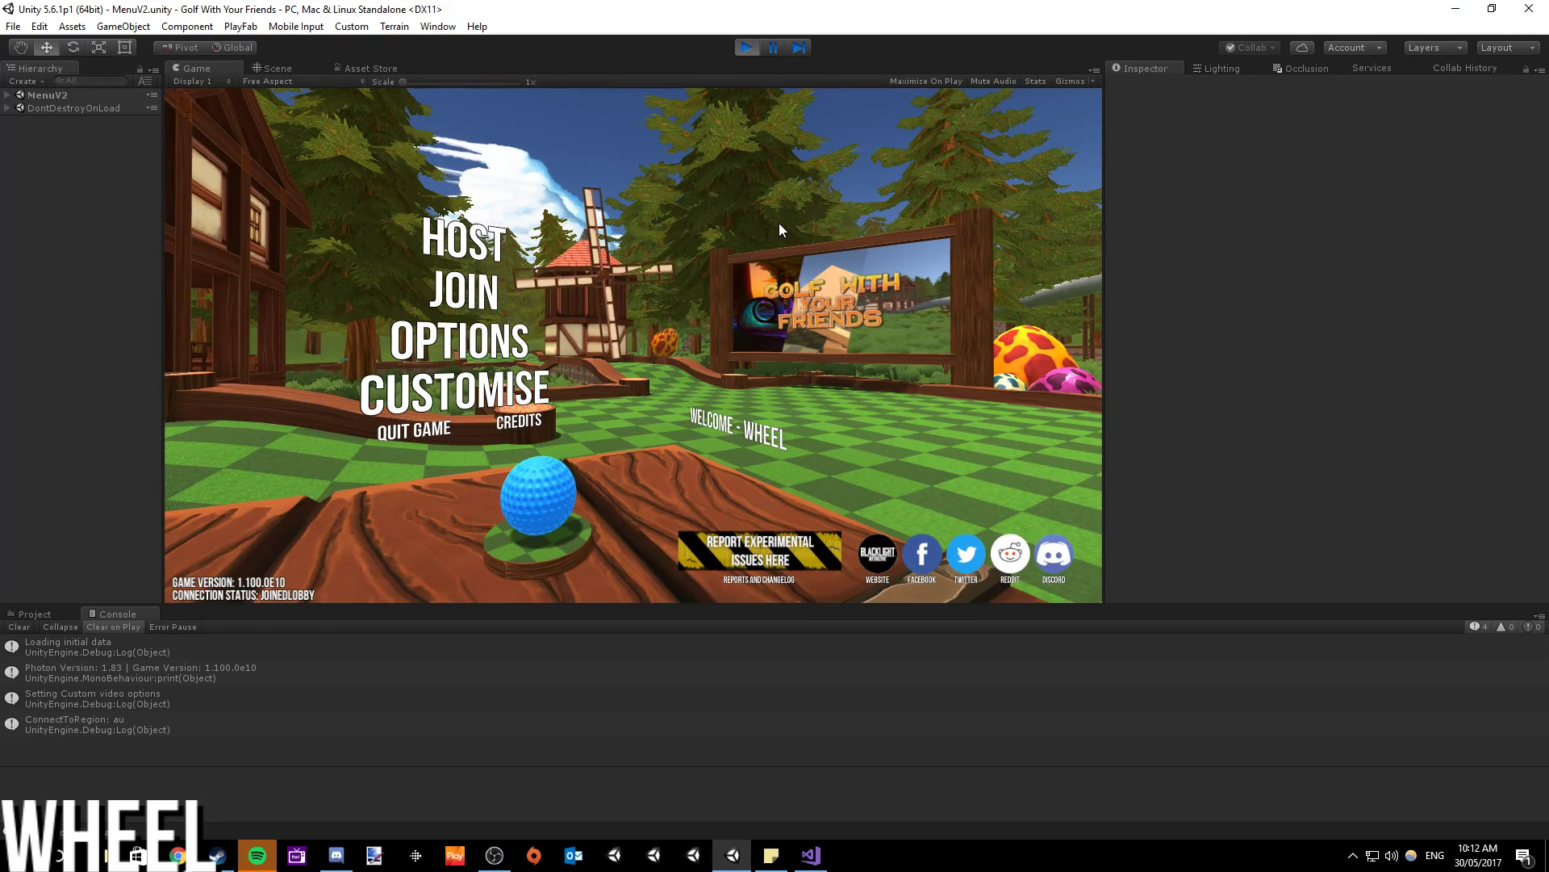
- Open the in-game statistics from the options, page backwards through the categories and return to the main menu
left_click(484, 347)
left_click(475, 381)
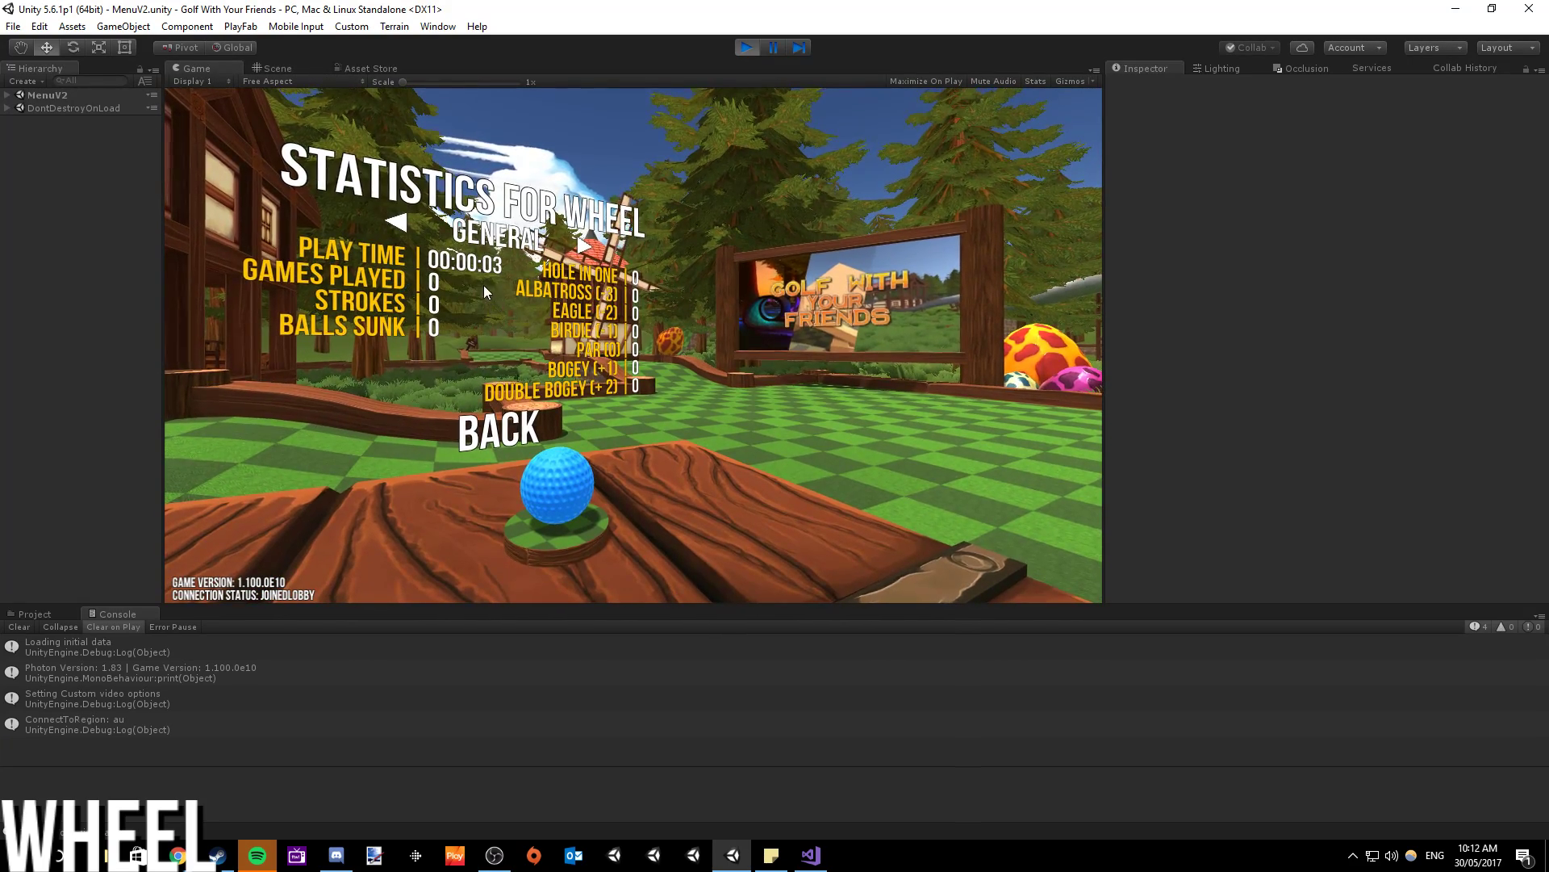
left_click(406, 225)
left_click(406, 226)
left_click(406, 226)
left_click(501, 435)
left_click(471, 438)
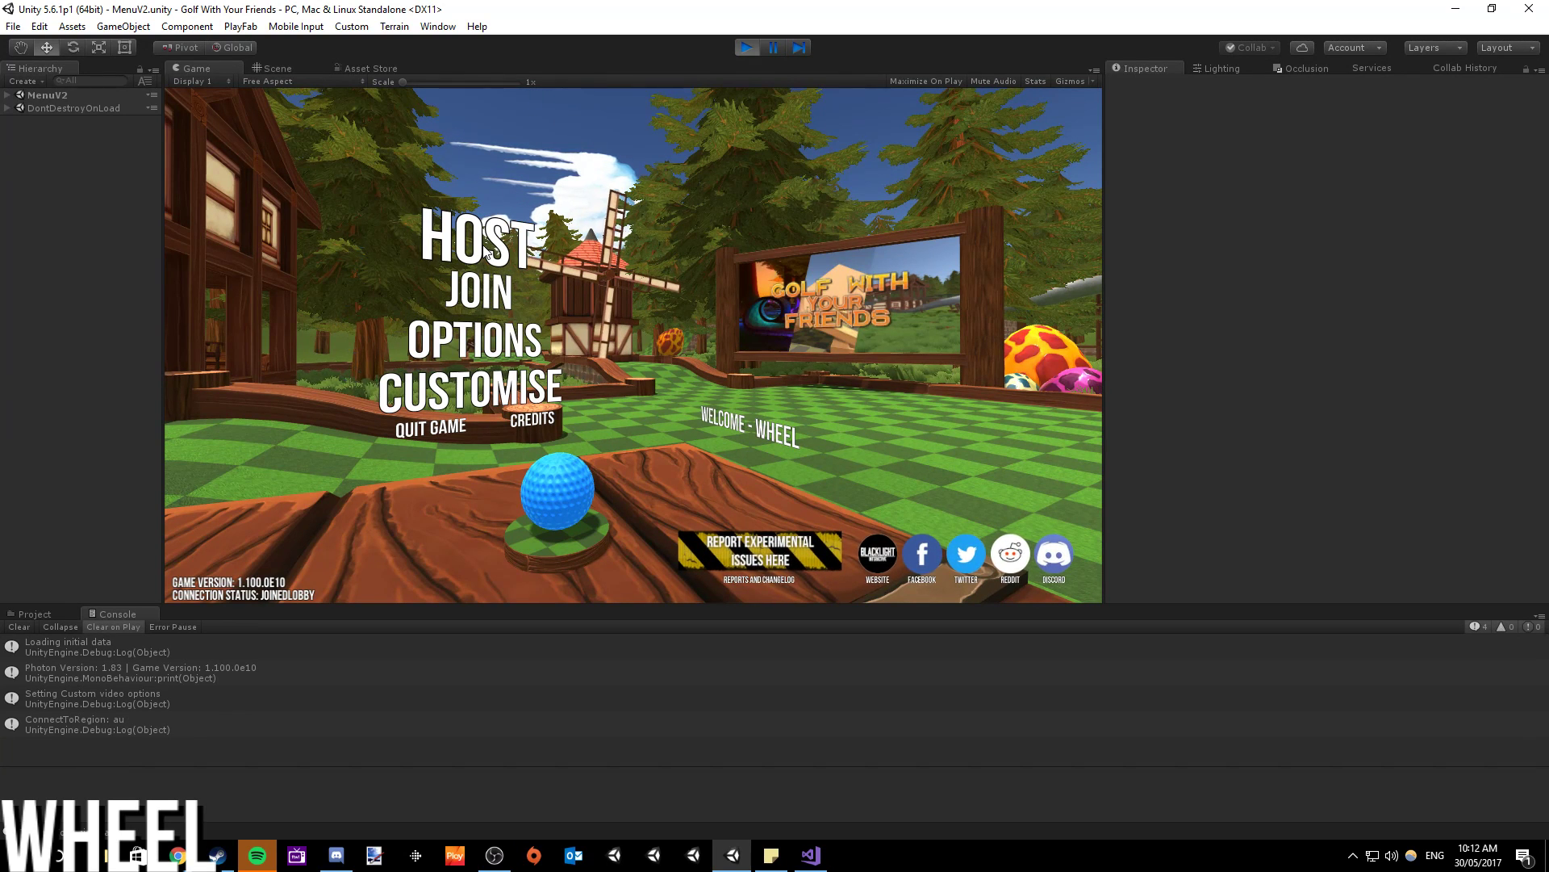
- Switch to Steam, view the game library and the store page, and minimise Steam again
left_click(218, 856)
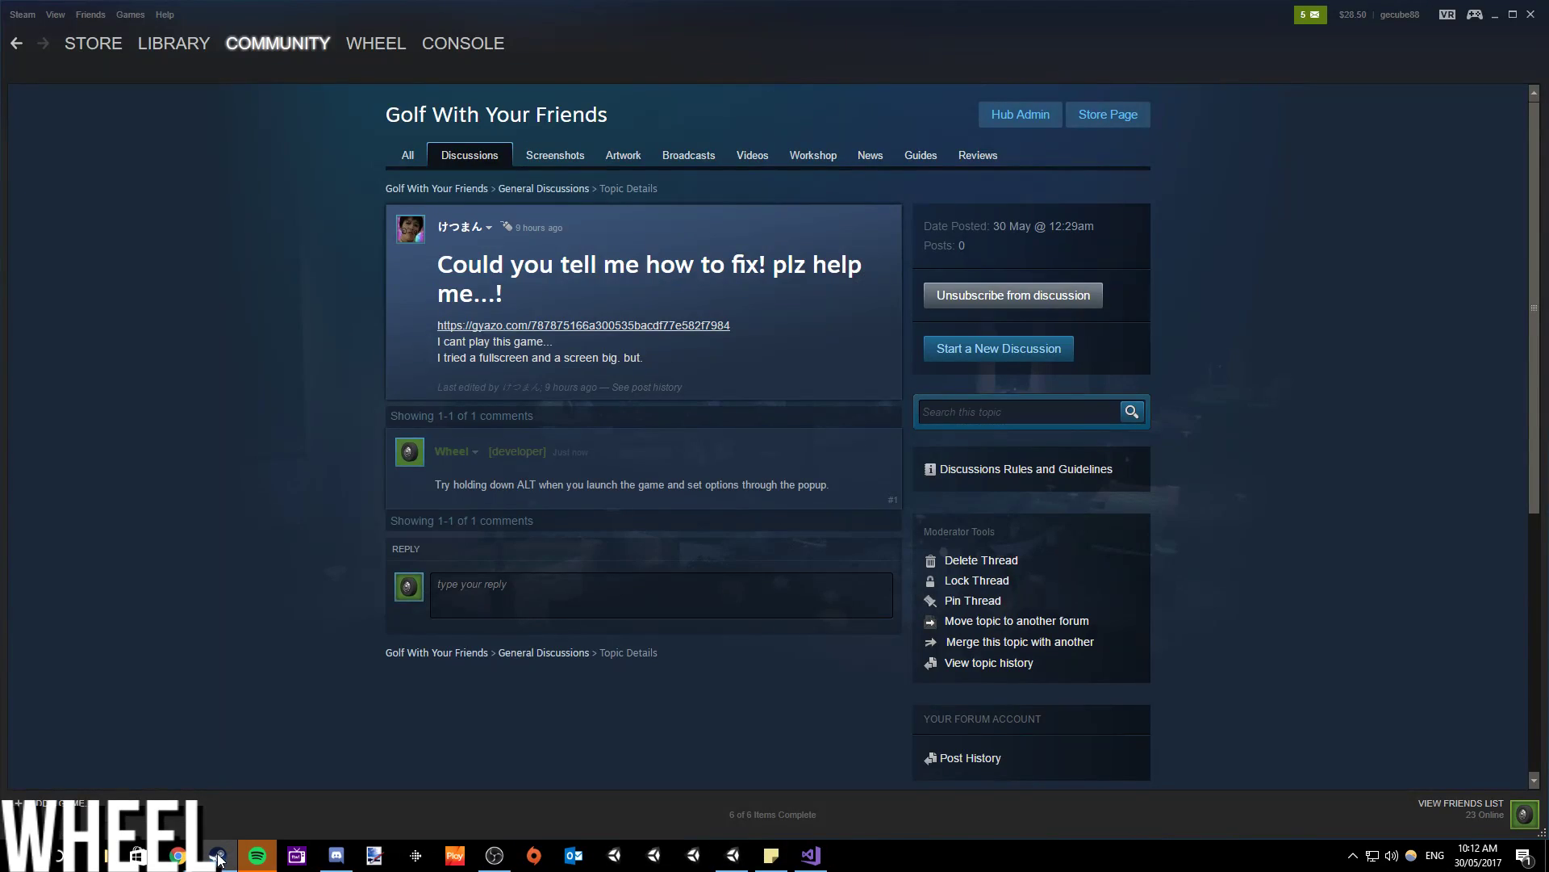
left_click(187, 39)
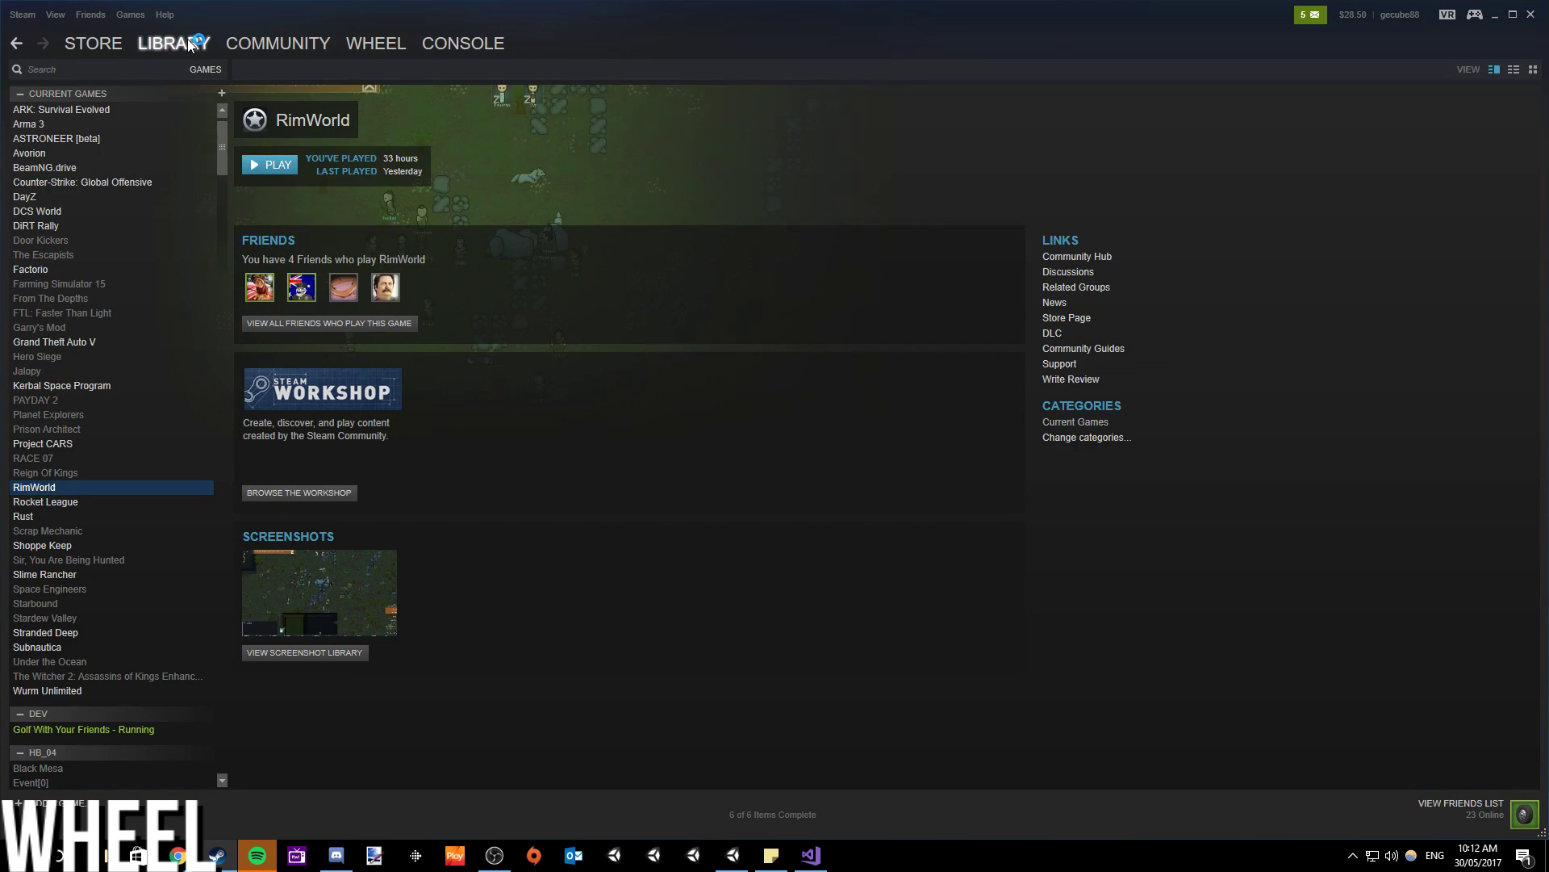
left_click(110, 46)
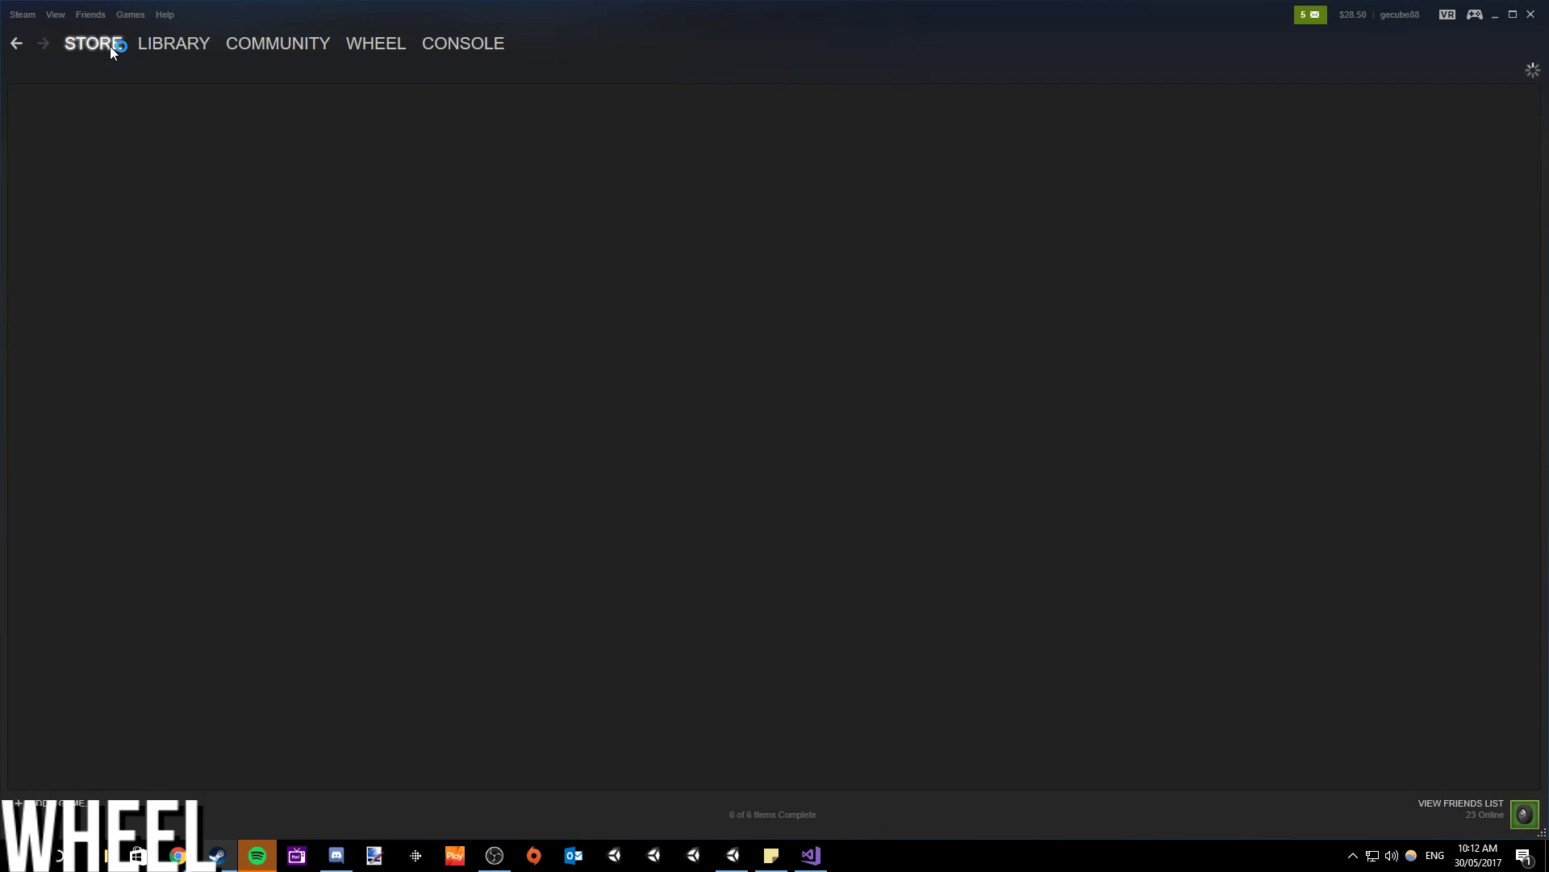
left_click(1495, 18)
- Open the network entry in the in-game options and back out of the options menu
left_click(496, 241)
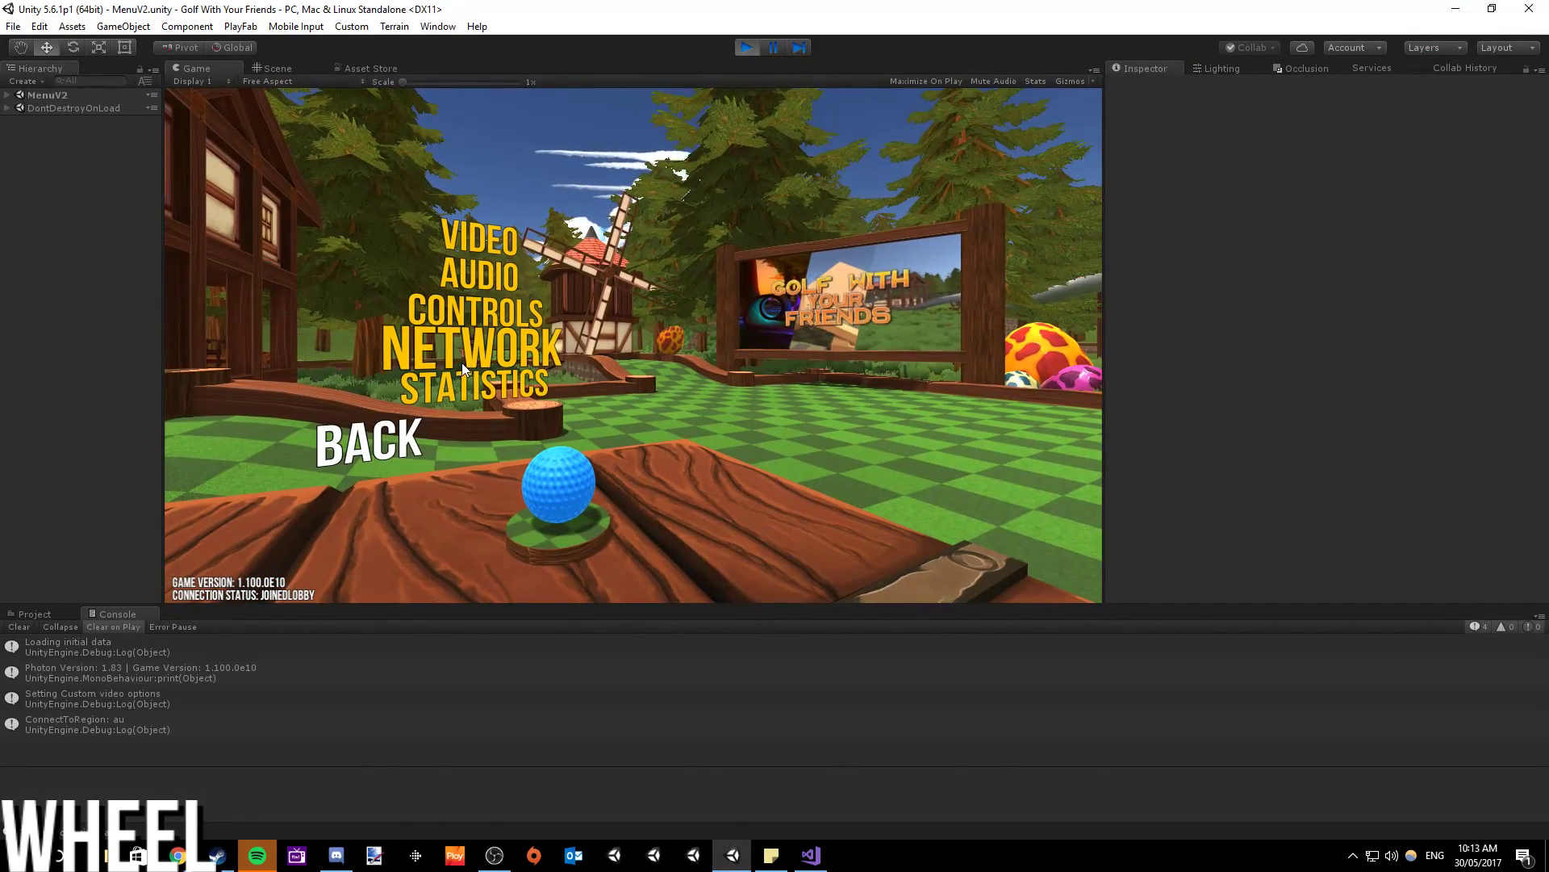
left_click(462, 370)
left_click(368, 444)
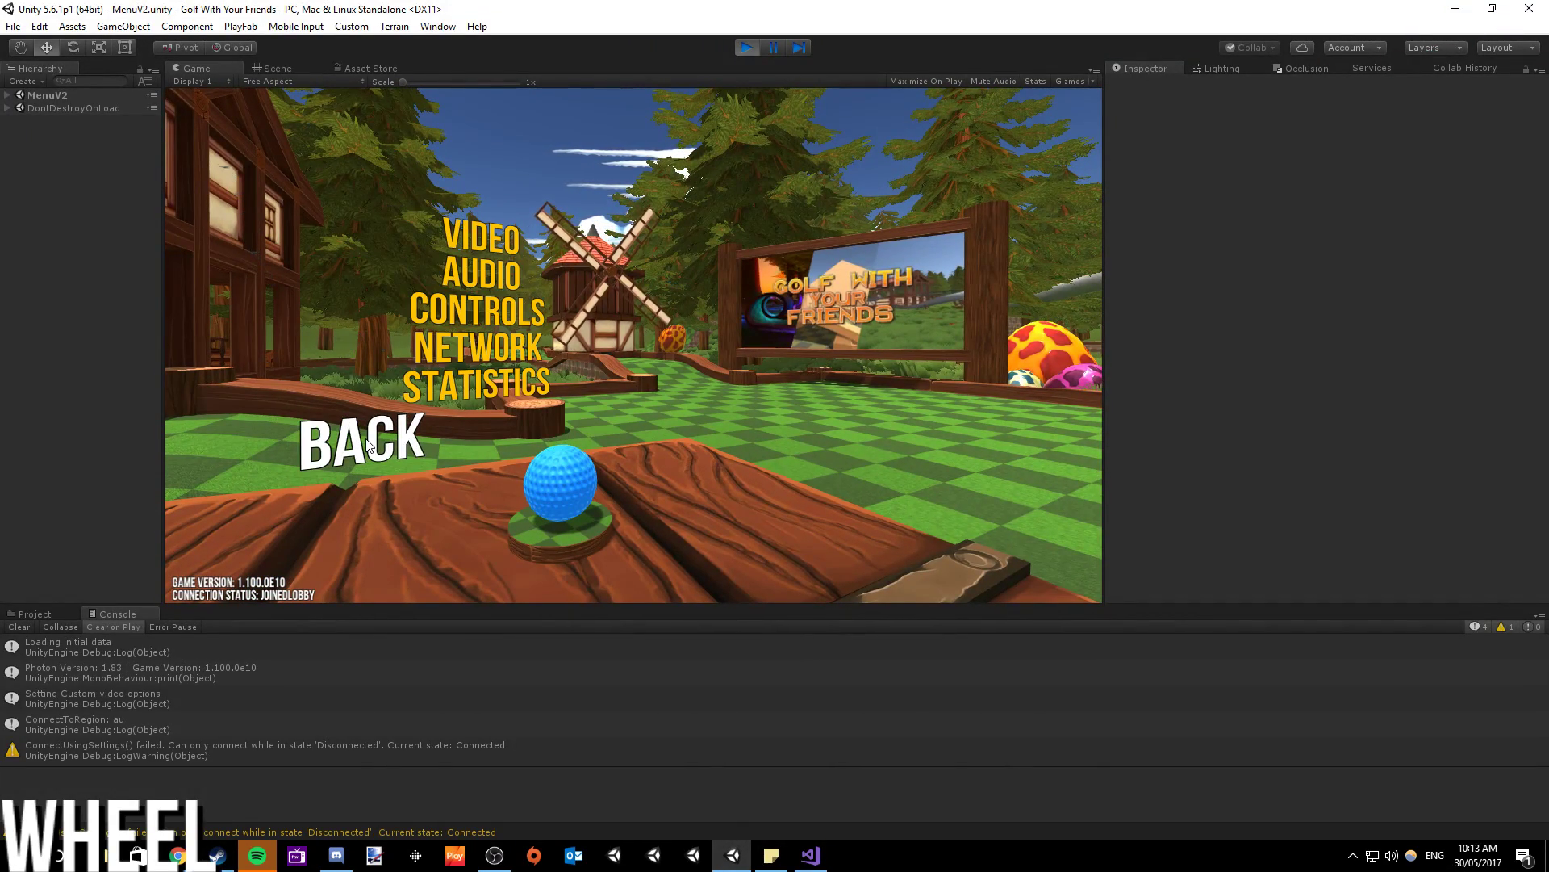
left_click(368, 444)
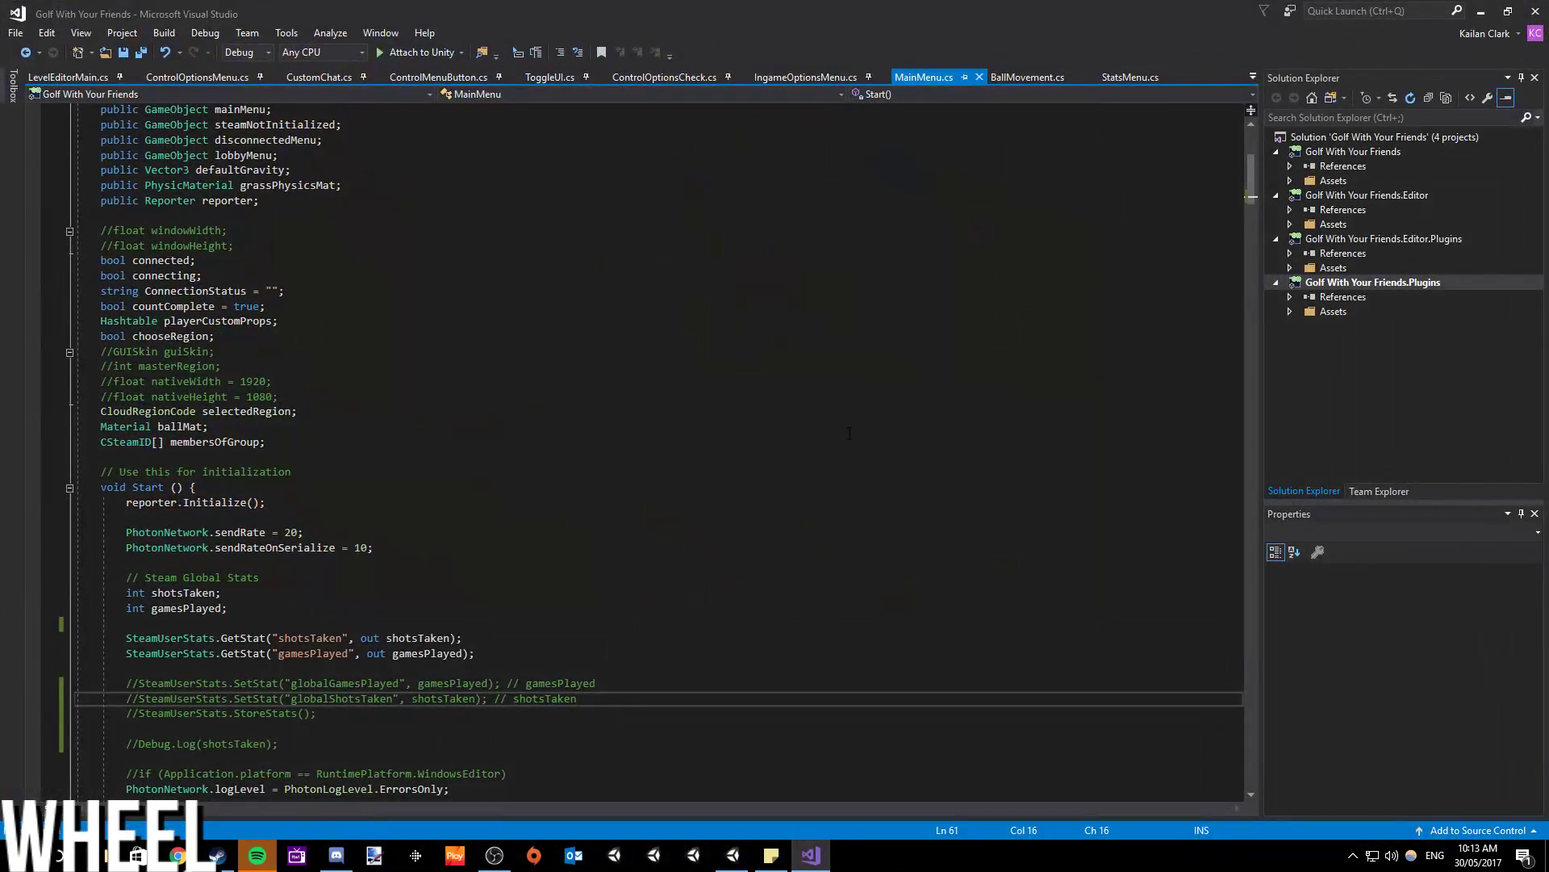
- Open StatsMenu.cs in Visual Studio and enter "reset" as the search term
left_click(1118, 76)
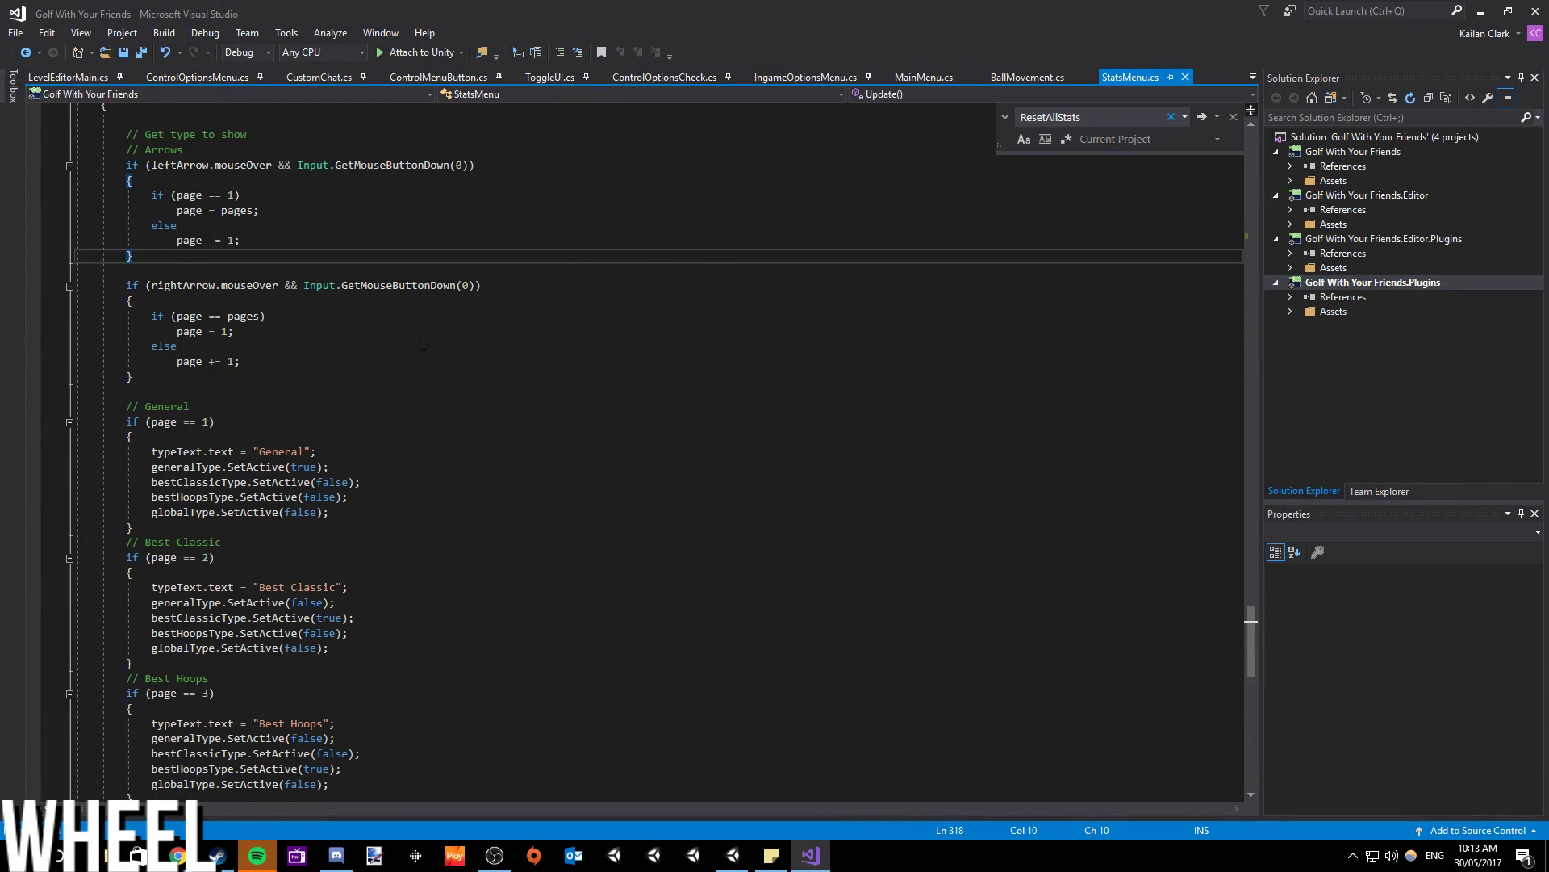
left_click_drag(1254, 655, 1219, 426)
type("reset")
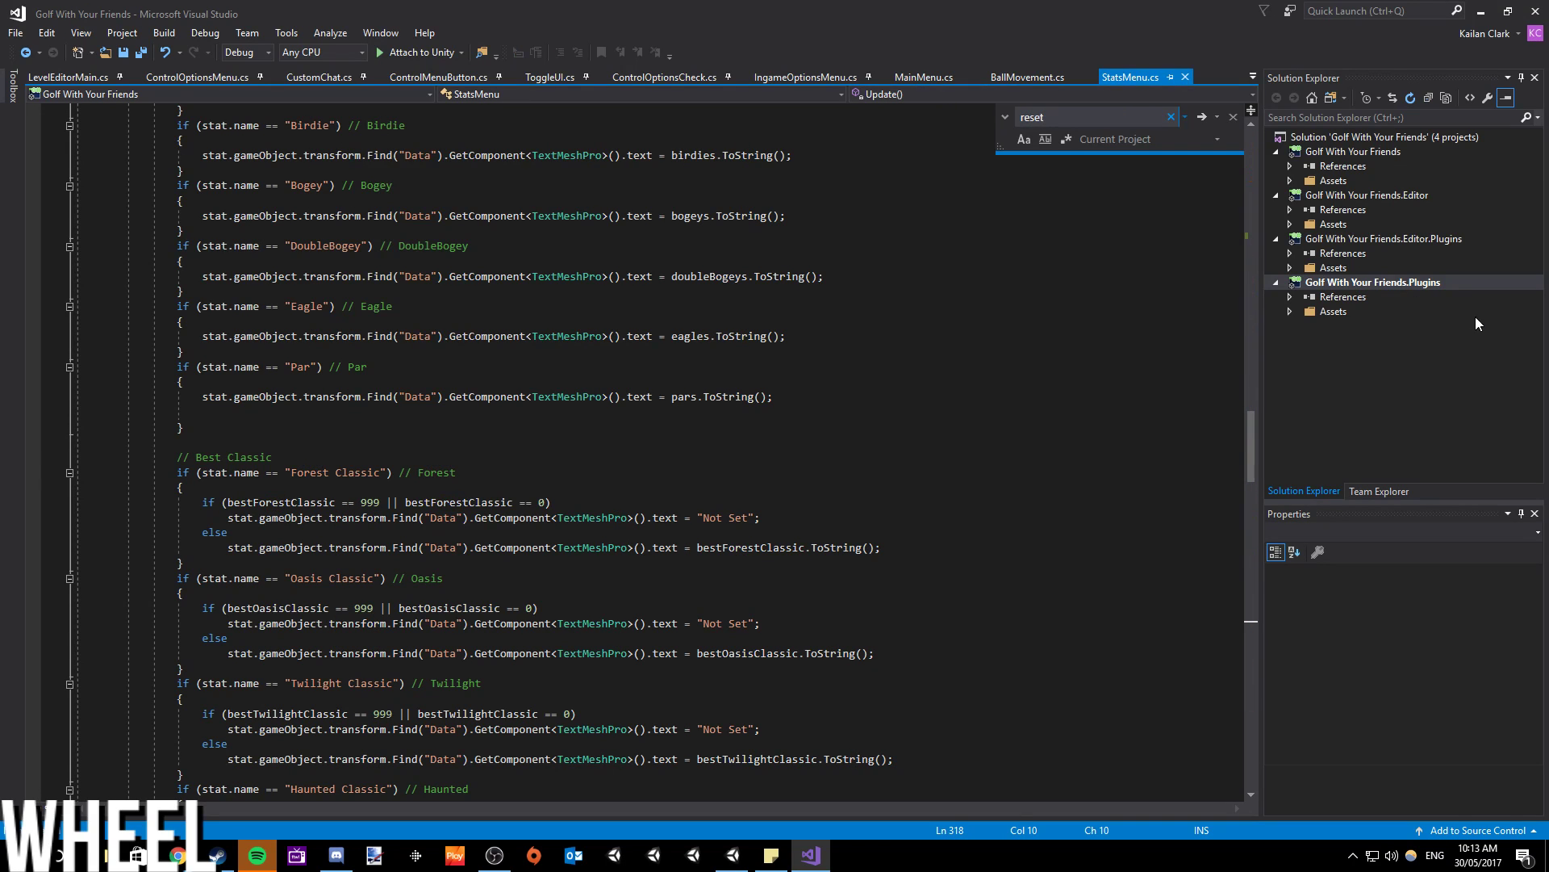
- Review the global stat calls, the FixedUpdate stat assignments and the Update page switching in StatsMenu.cs
left_click_drag(1245, 431, 1233, 333)
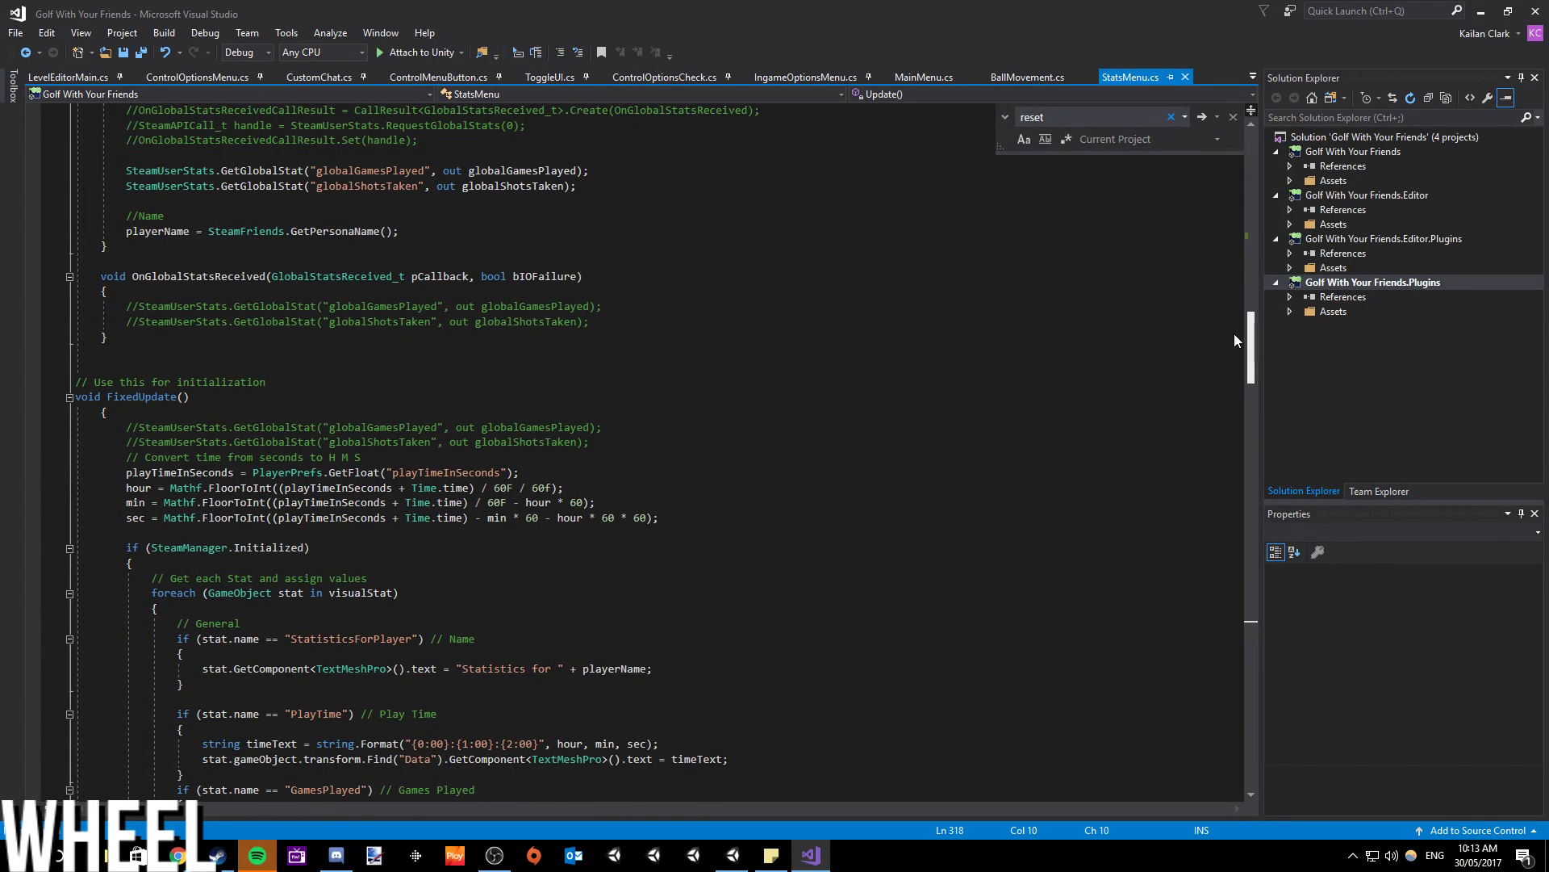
scroll(1234, 333, "down", 2)
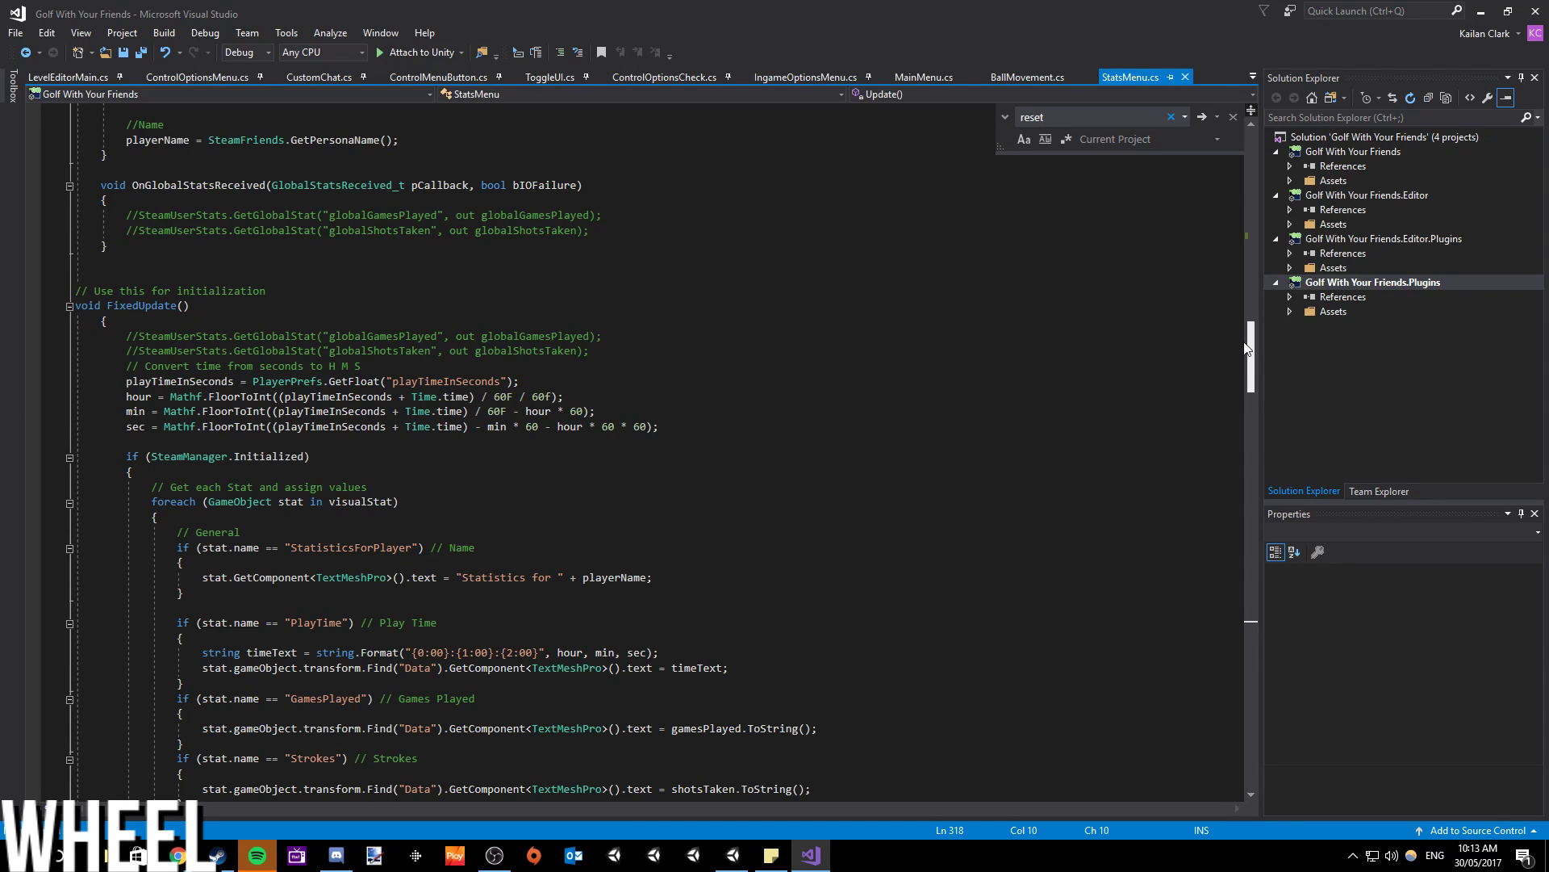
scroll(1248, 348, "down", 5)
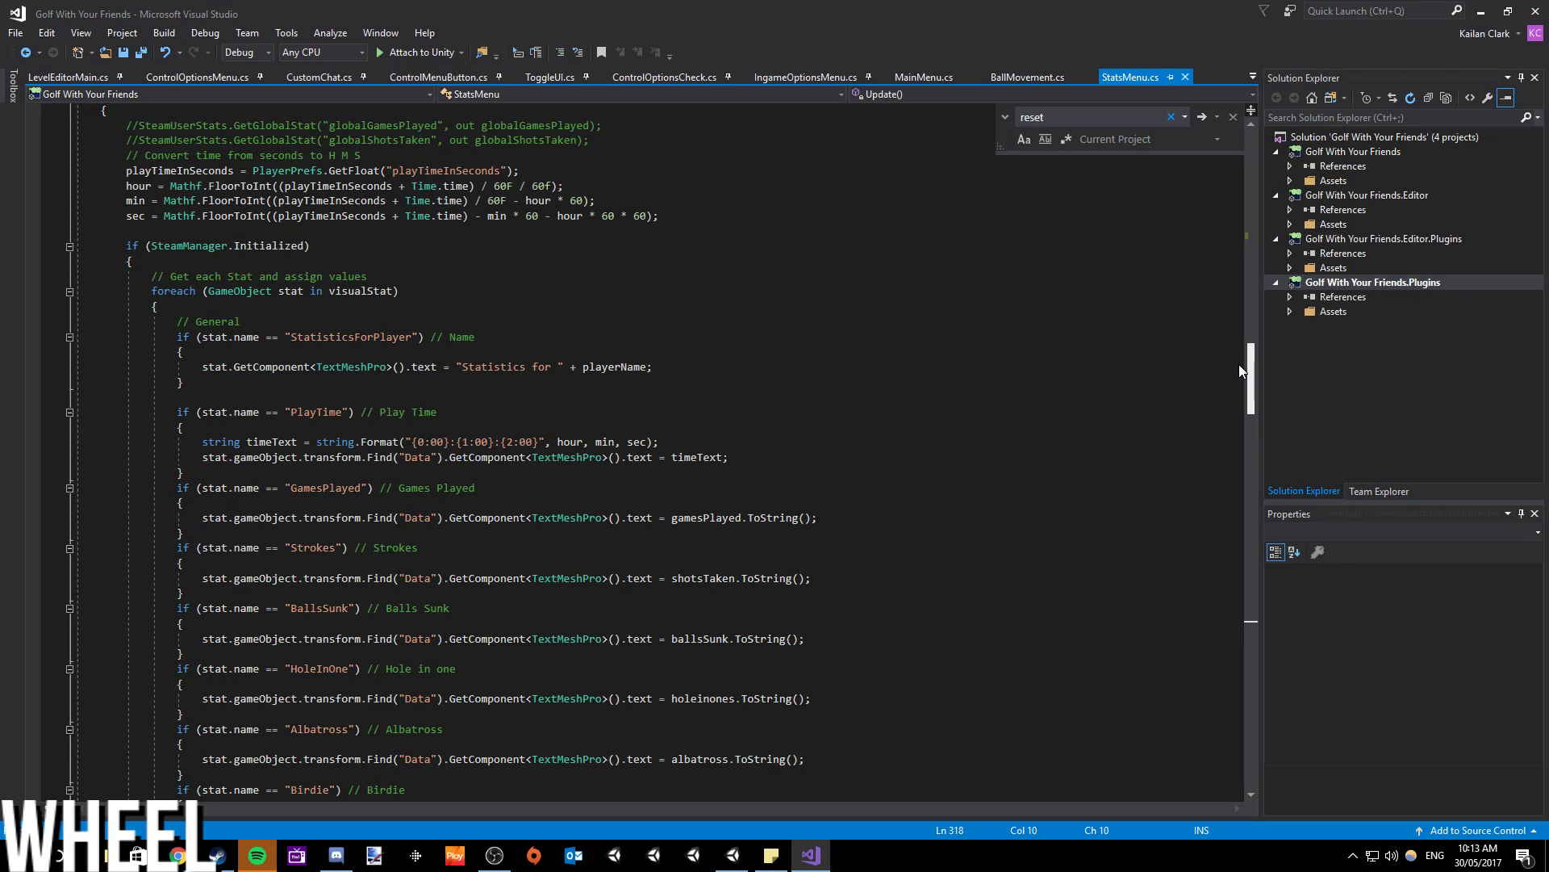
scroll(1241, 370, "down", 20)
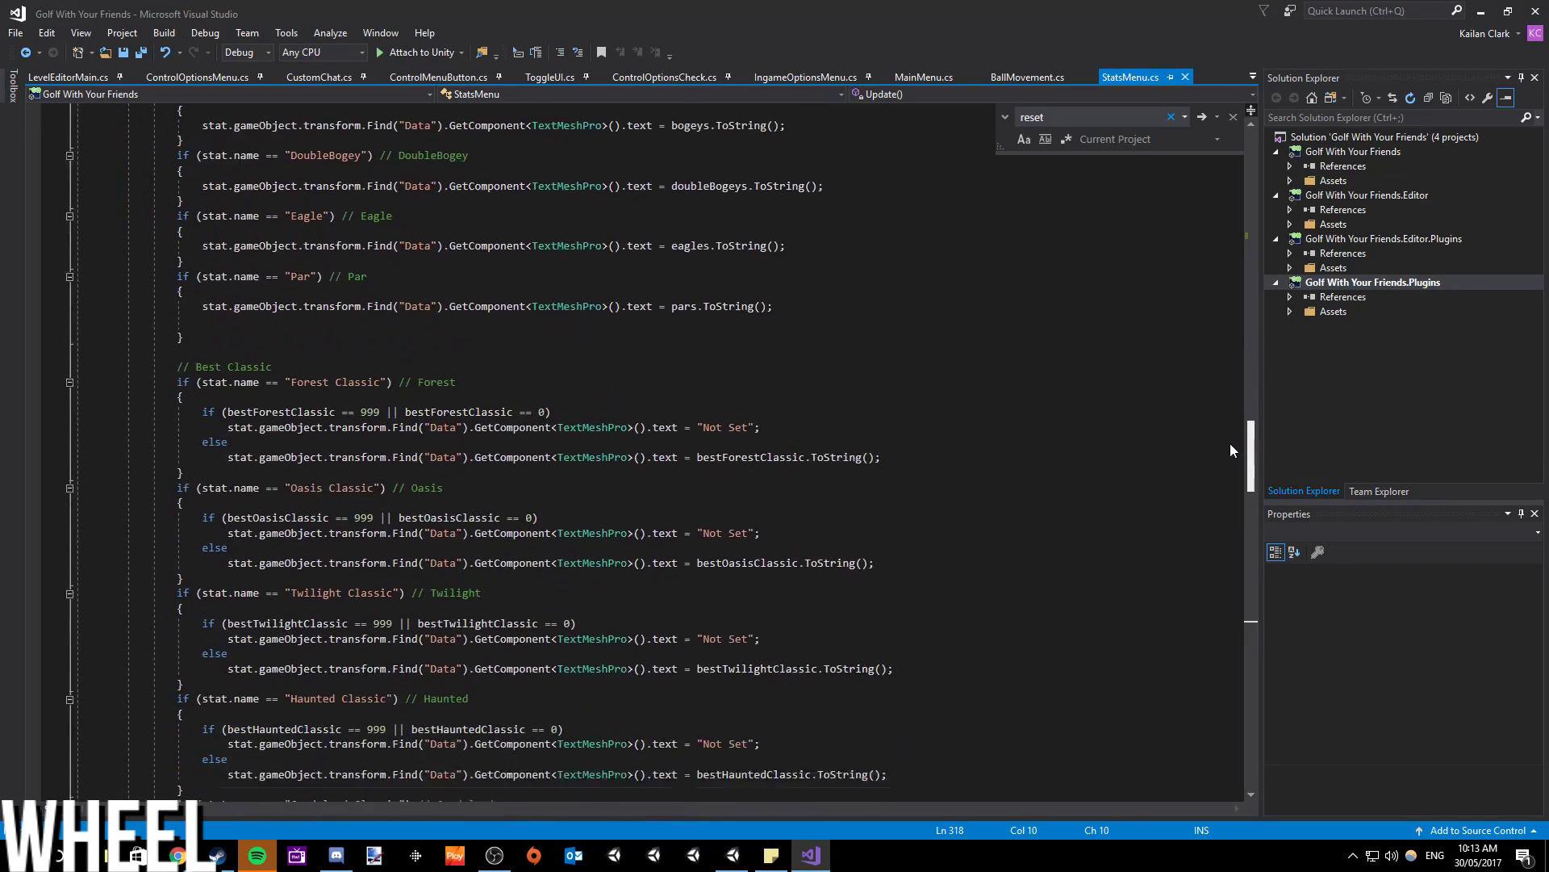
scroll(1217, 472, "down", 19)
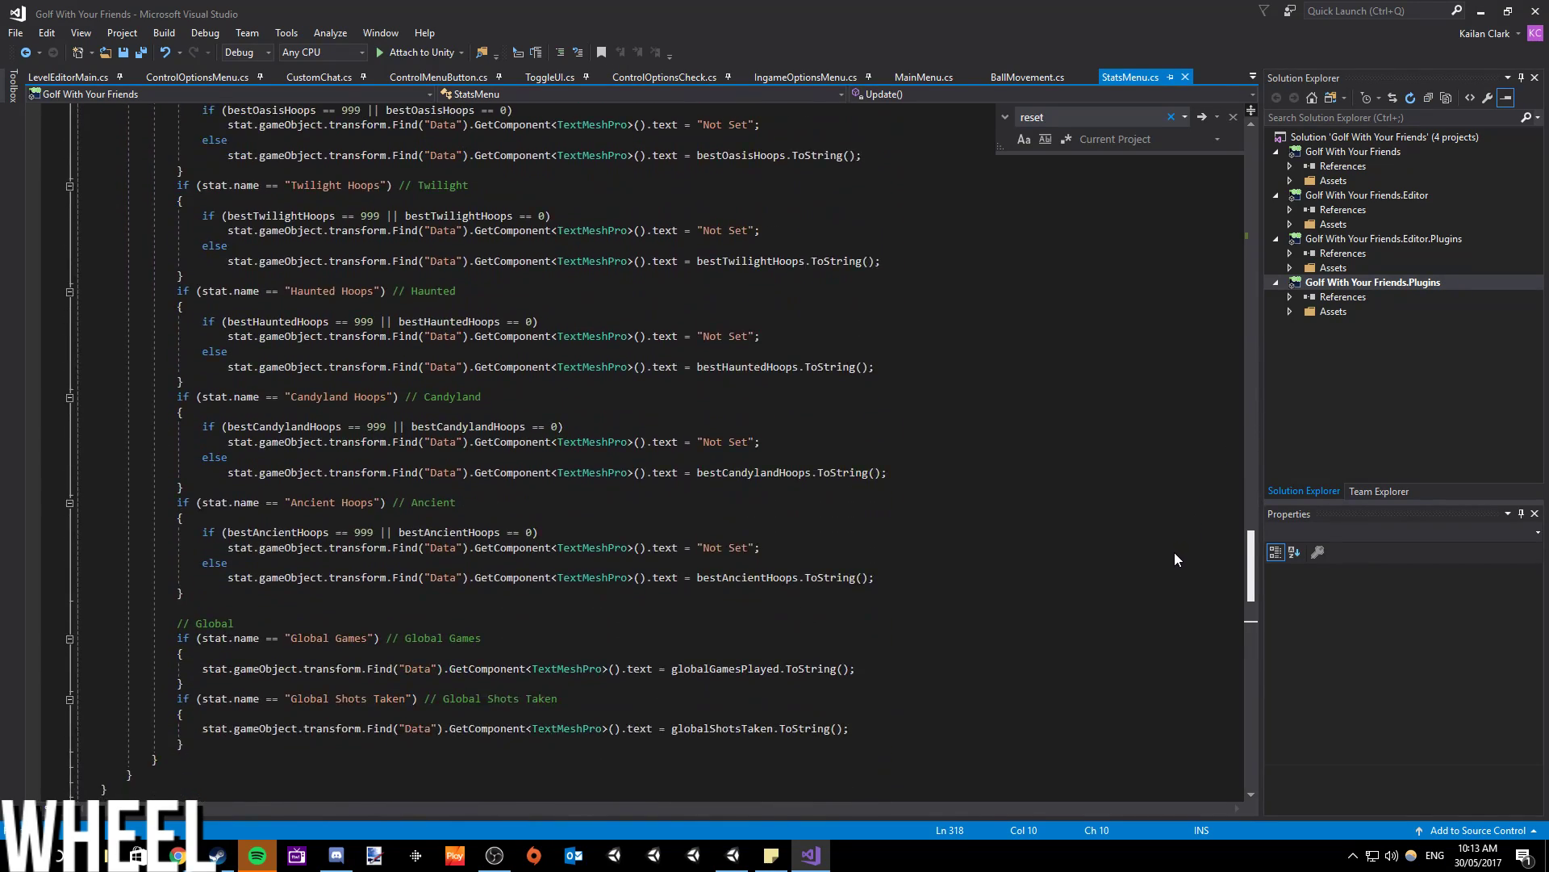
scroll(1170, 565, "down", 4)
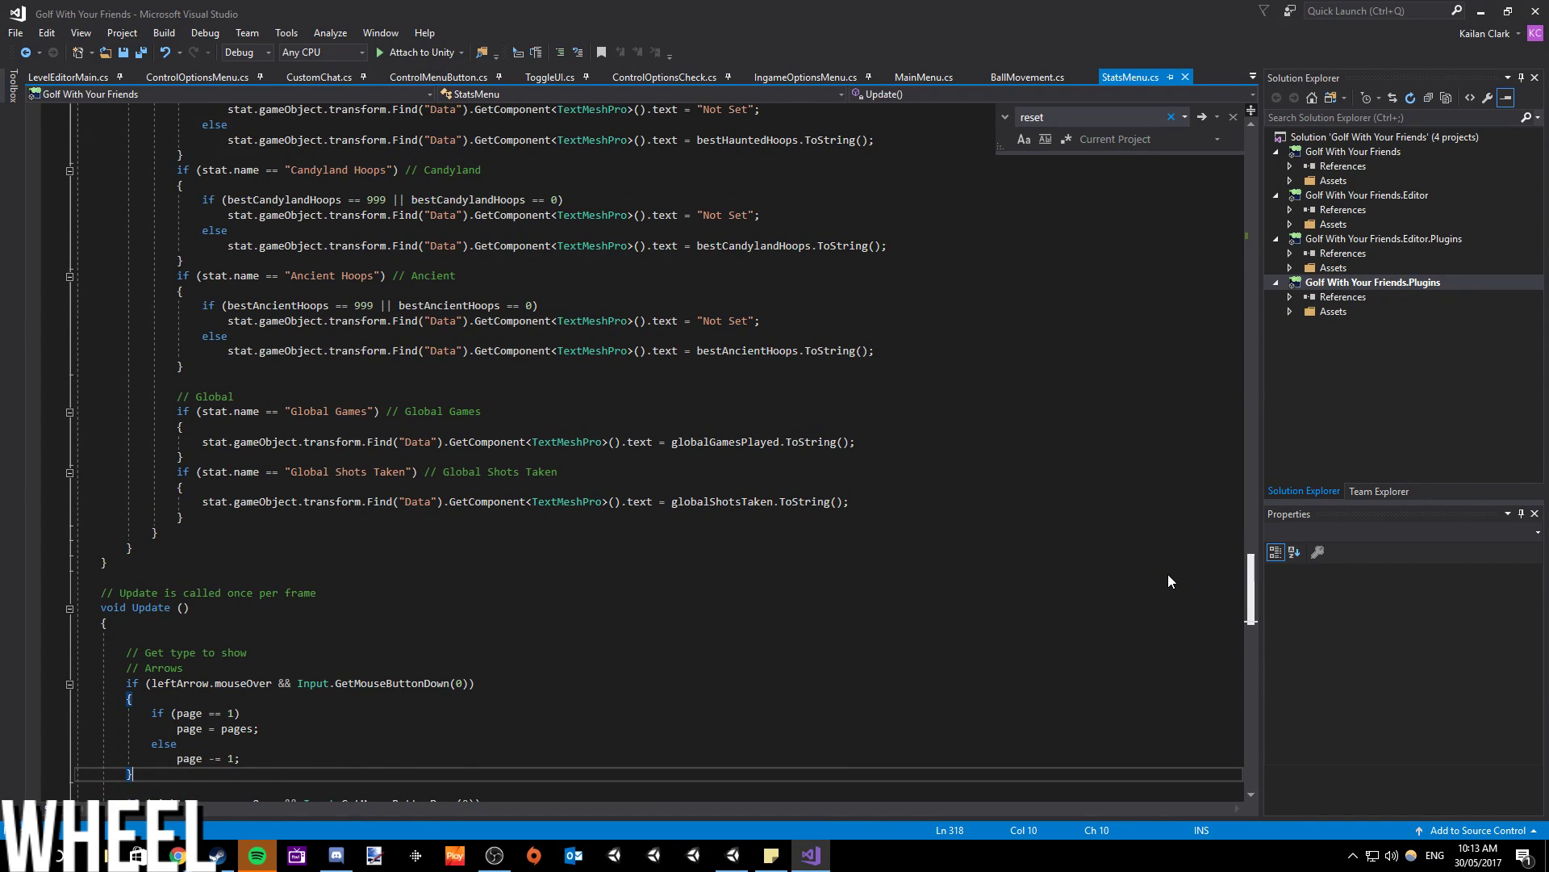
scroll(1168, 574, "down", 12)
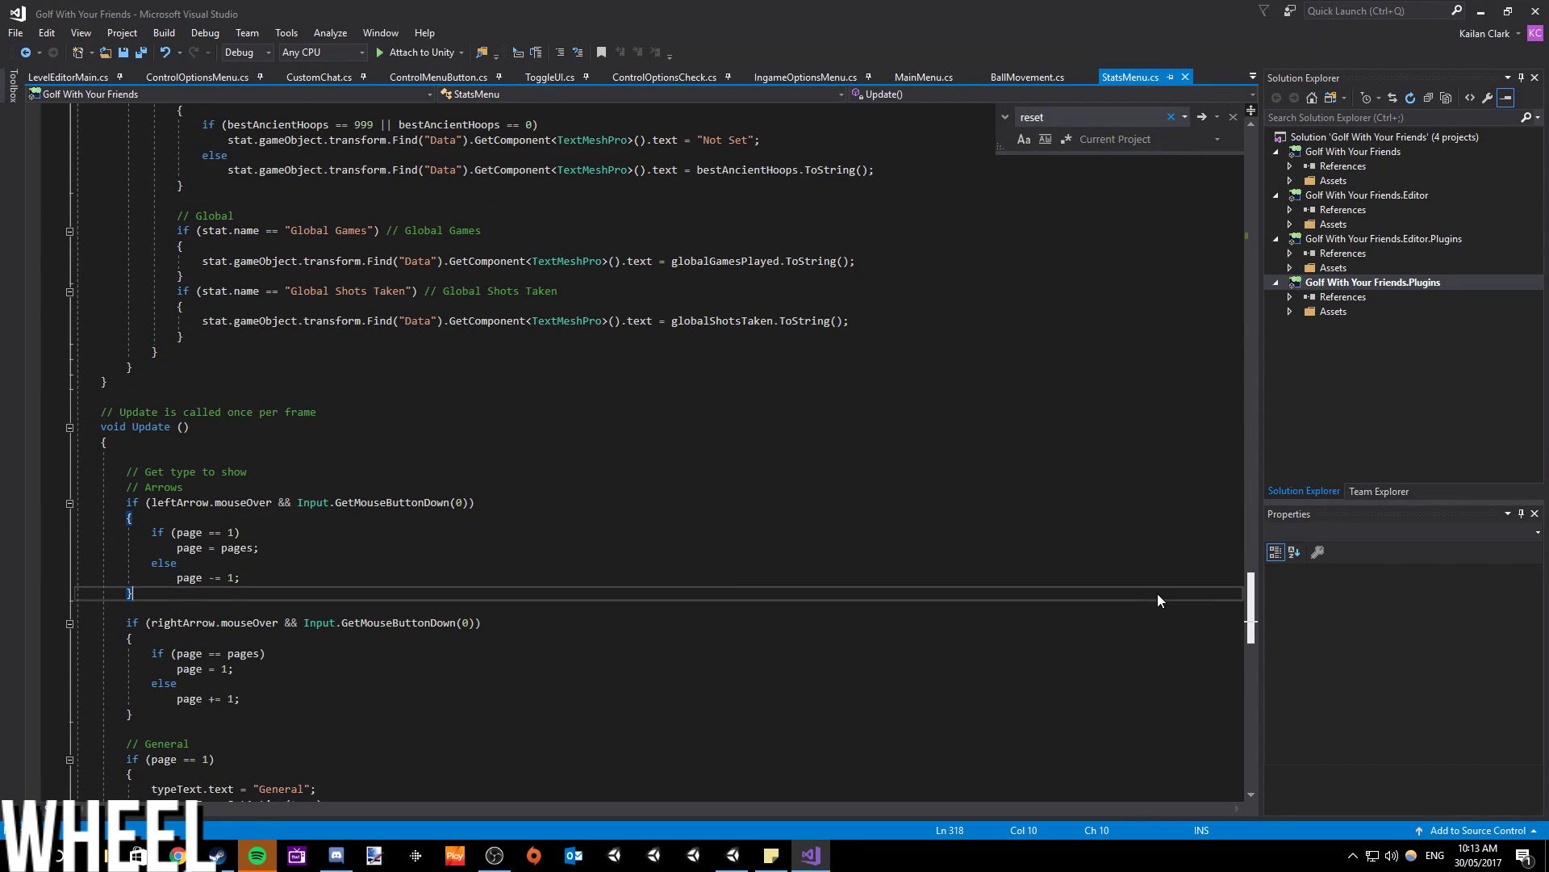
scroll(1145, 643, "down", 8)
scroll(1138, 657, "up", 19)
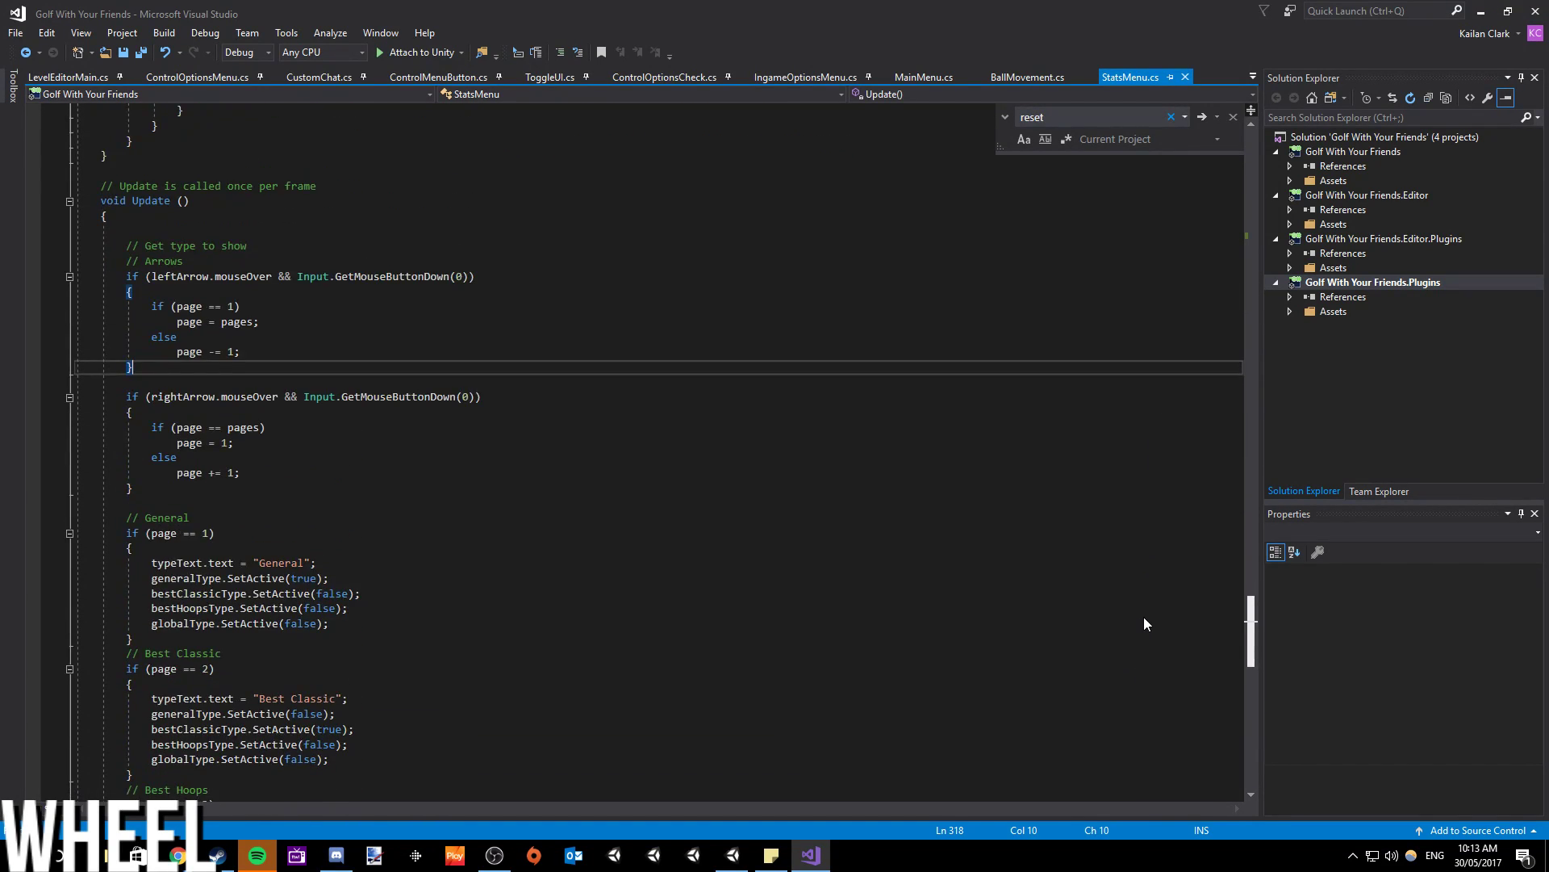
scroll(1149, 565, "up", 8)
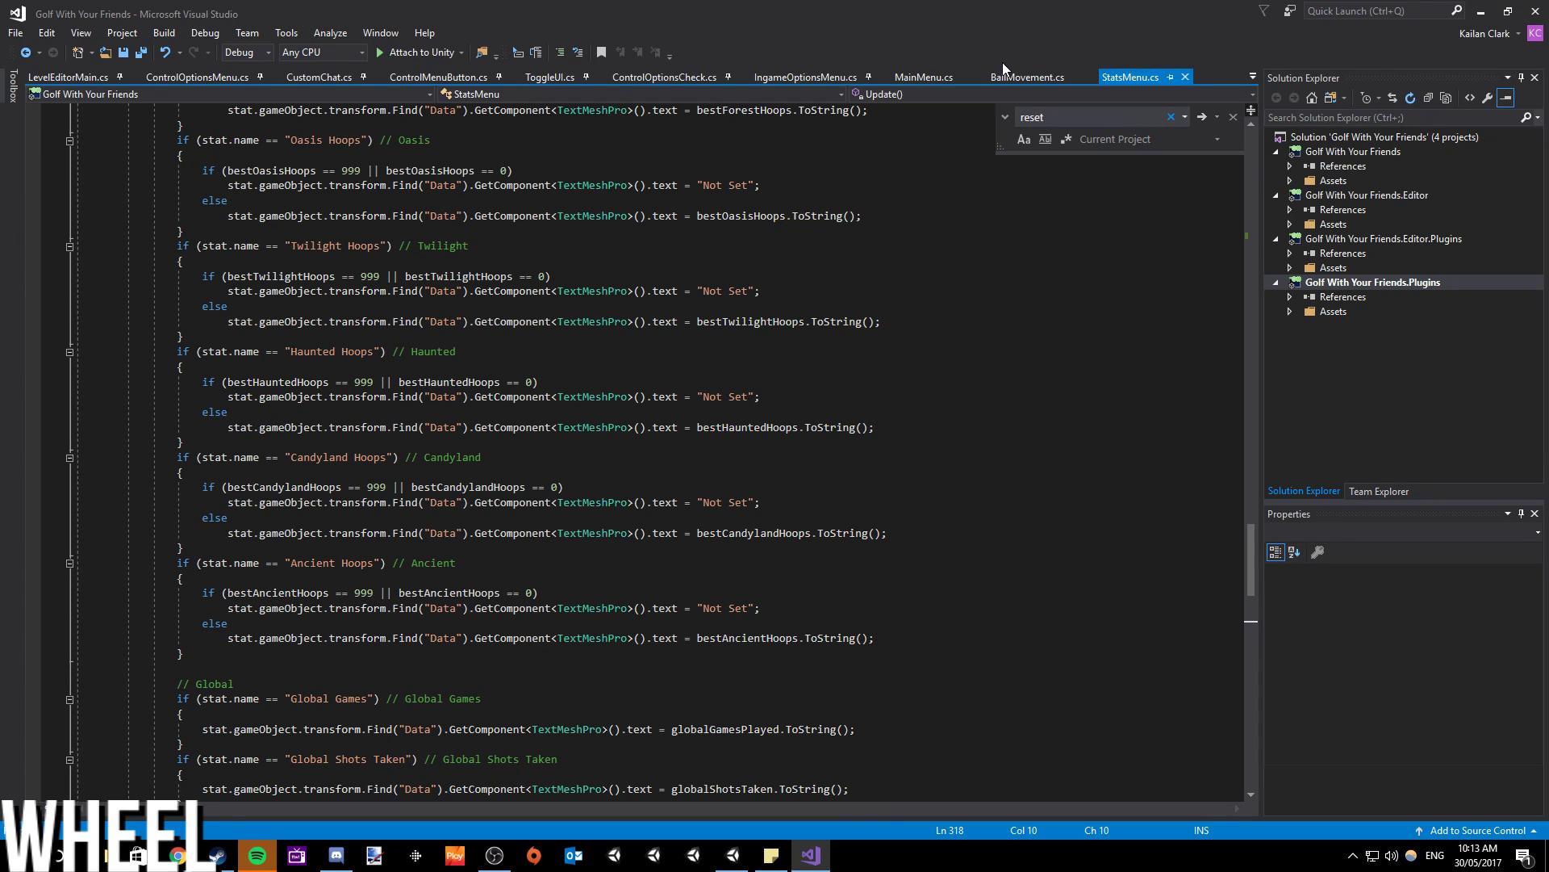
- In BallMovement.cs, comment out the SteamUserStats.StoreStats() call just before isTheGameOver = true in the end-game block
left_click(1025, 76)
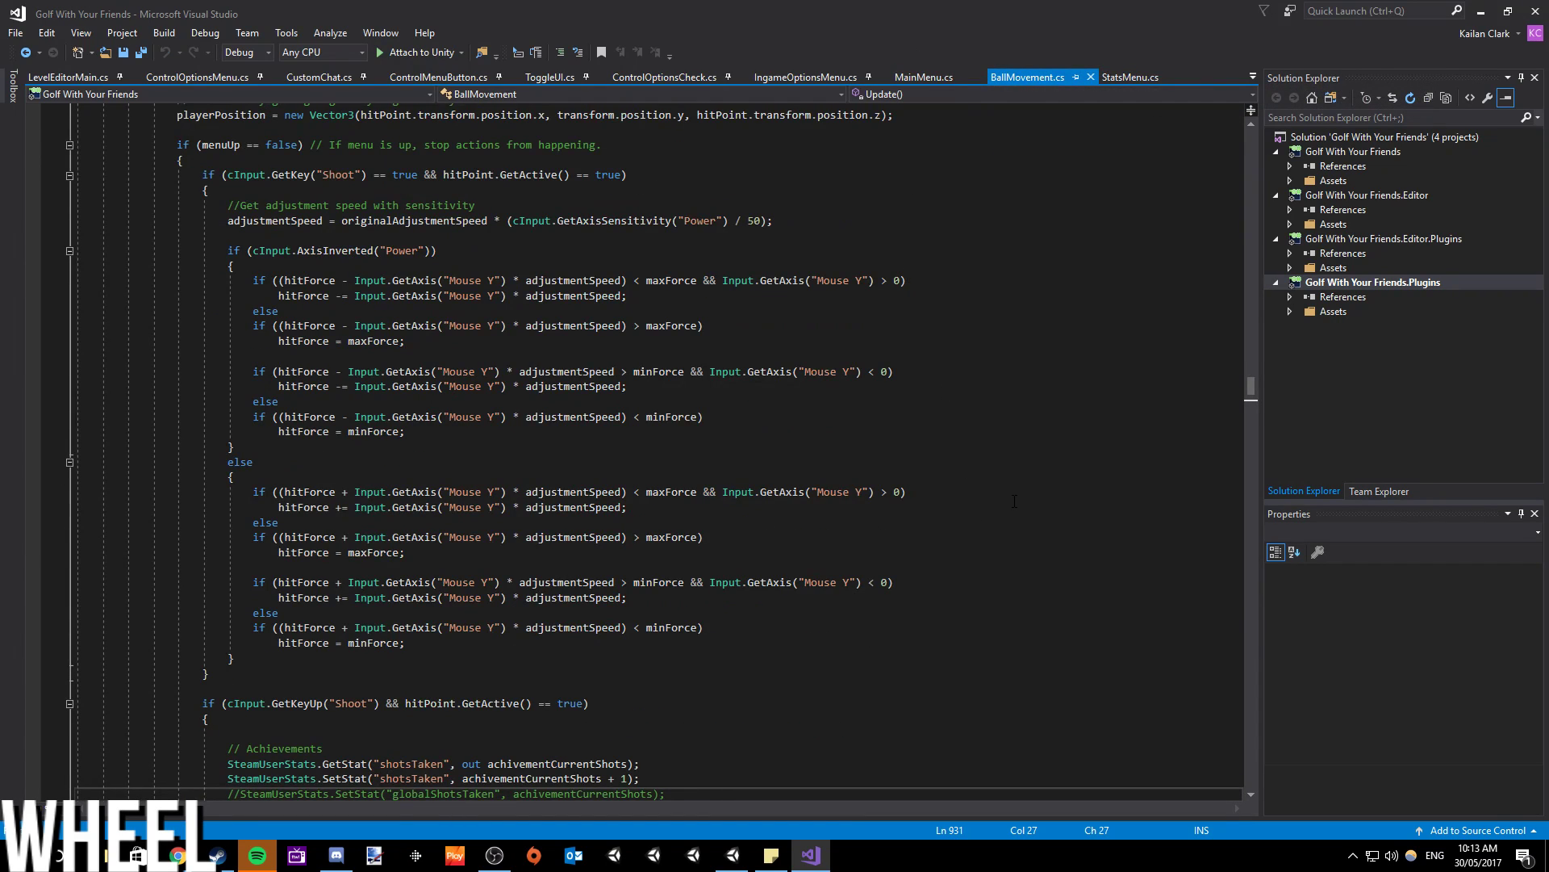
scroll(1014, 501, "down", 5)
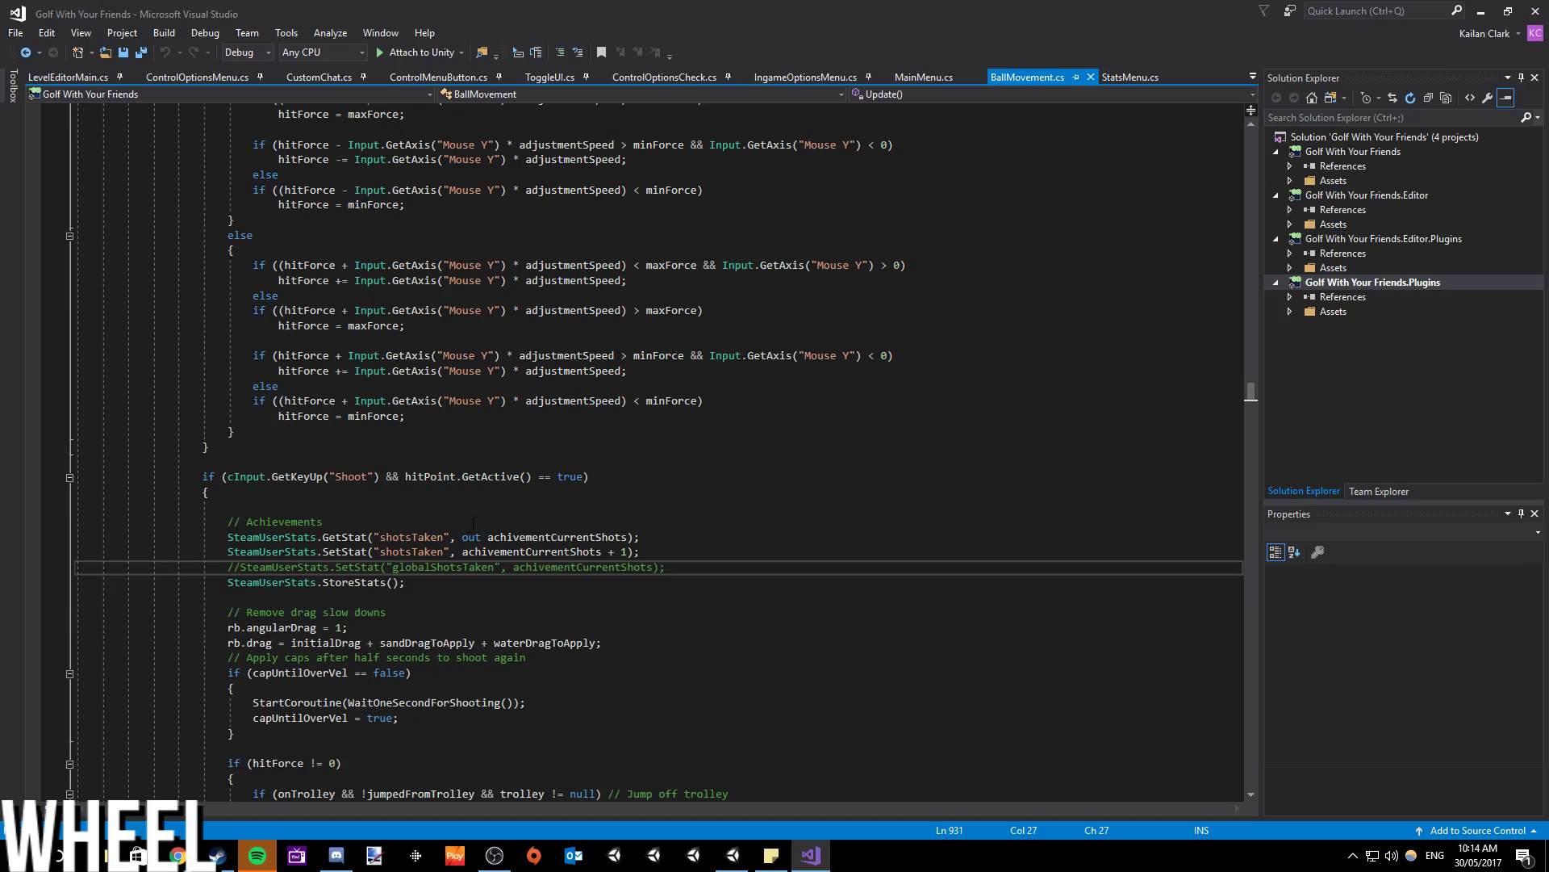
left_click_drag(1250, 393, 1173, 551)
scroll(1172, 545, "down", 20)
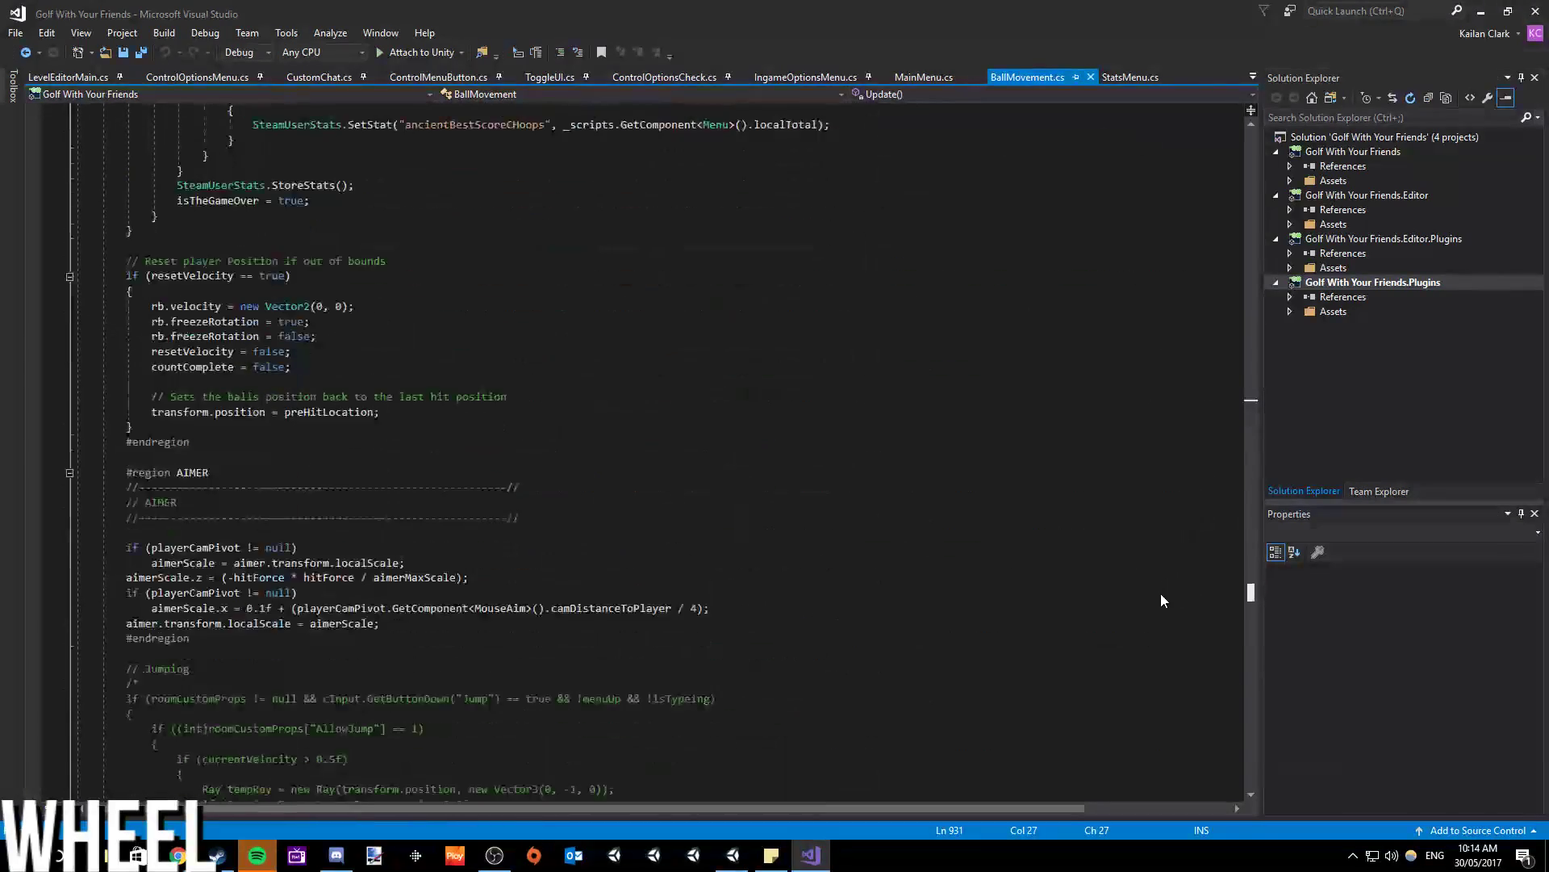
left_click_drag(1175, 743, 1185, 580)
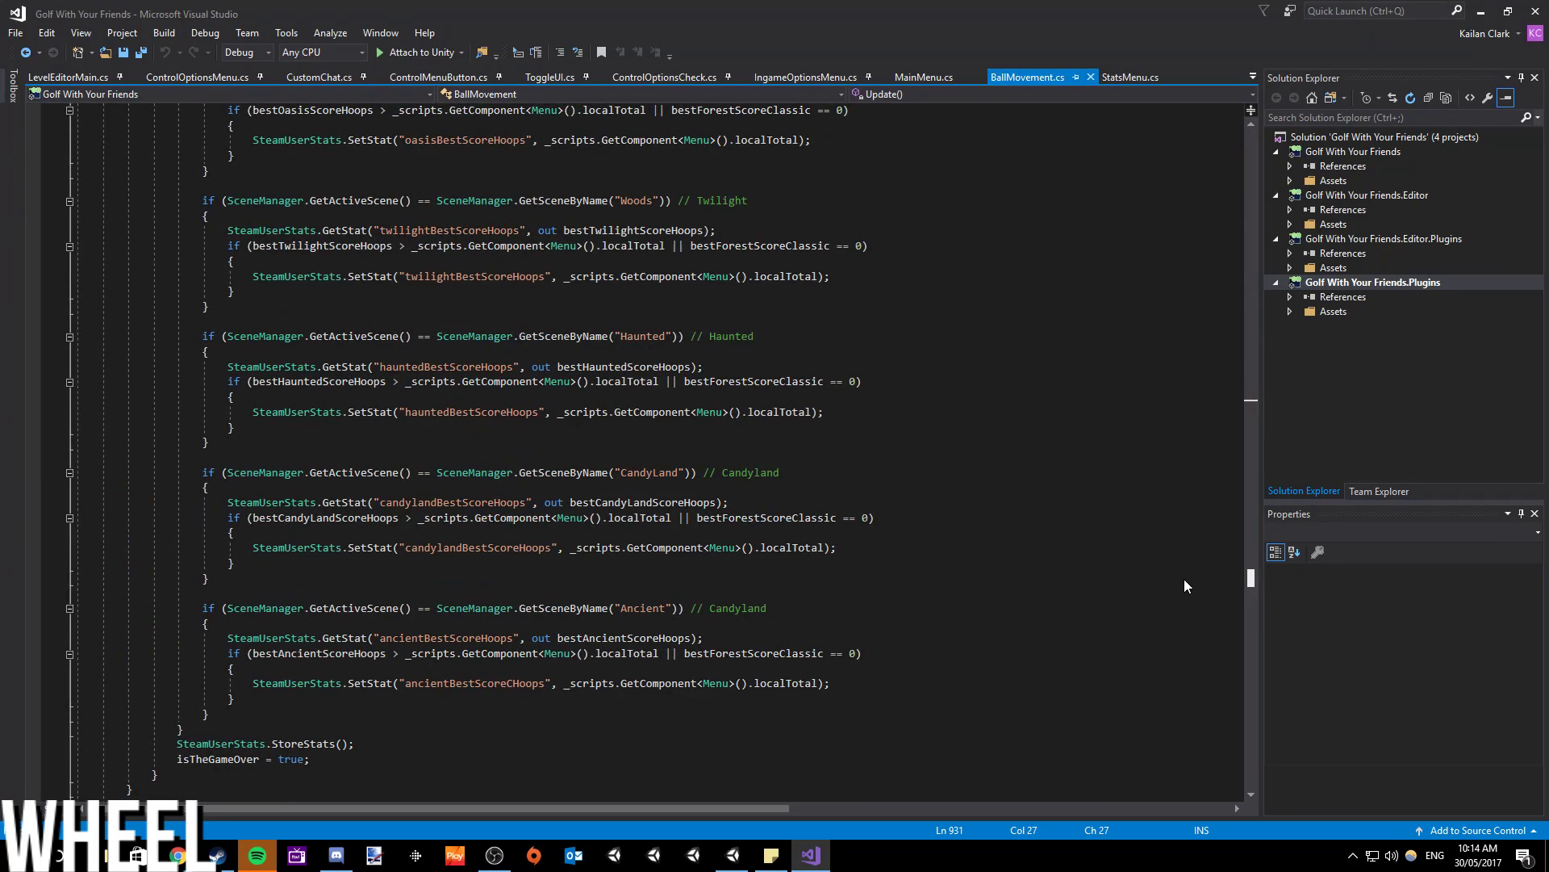
left_click(178, 743)
scroll(179, 744, "down", 1)
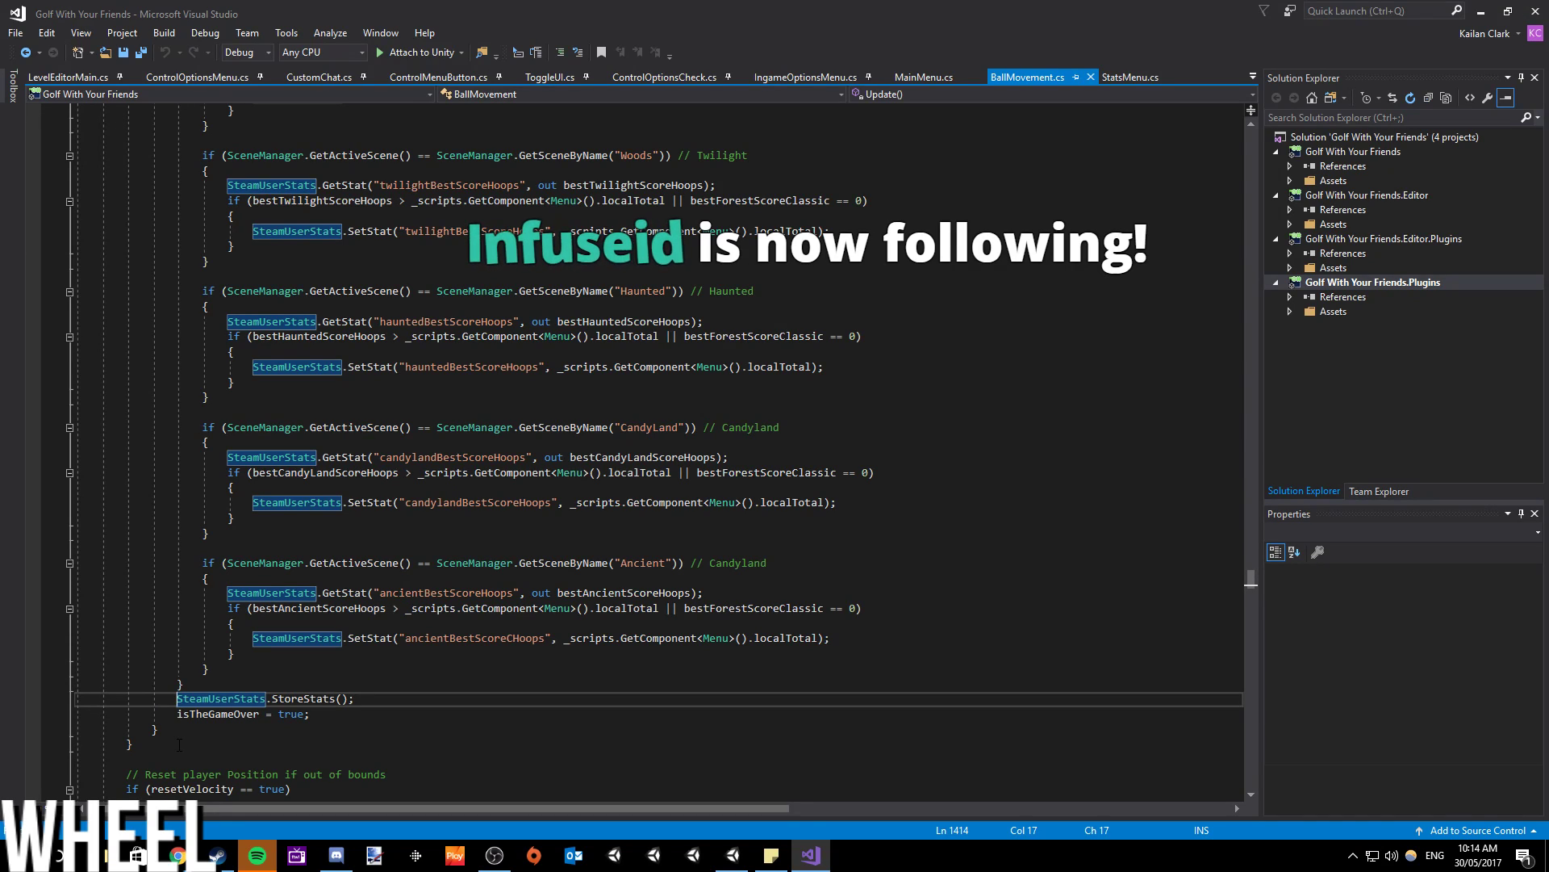
key("ctrl+k")
key("ctrl+c")
left_click(432, 563)
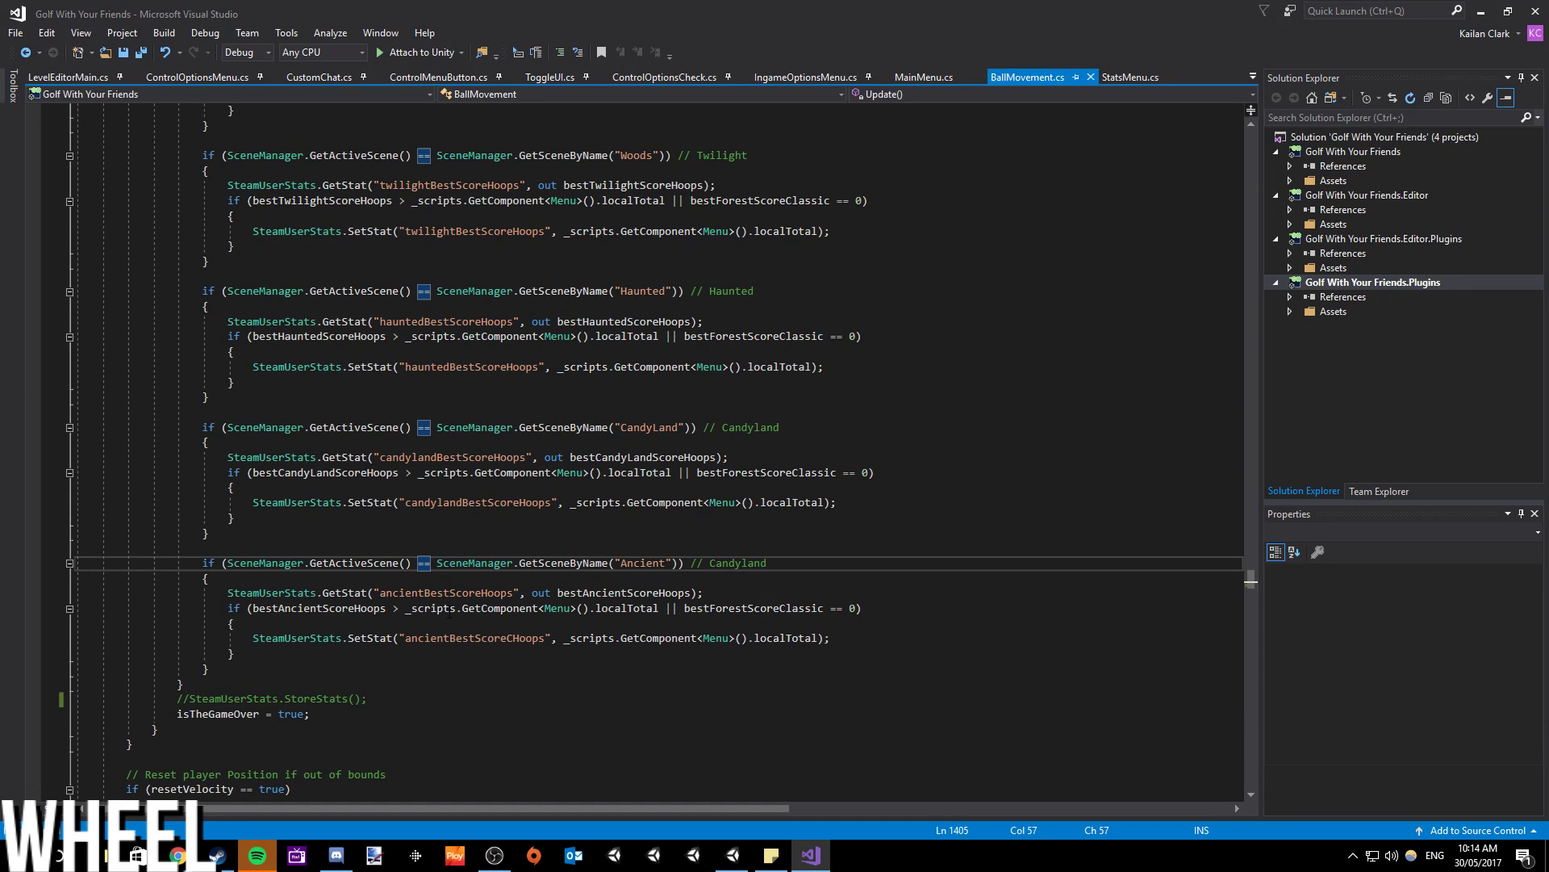
left_click(190, 699)
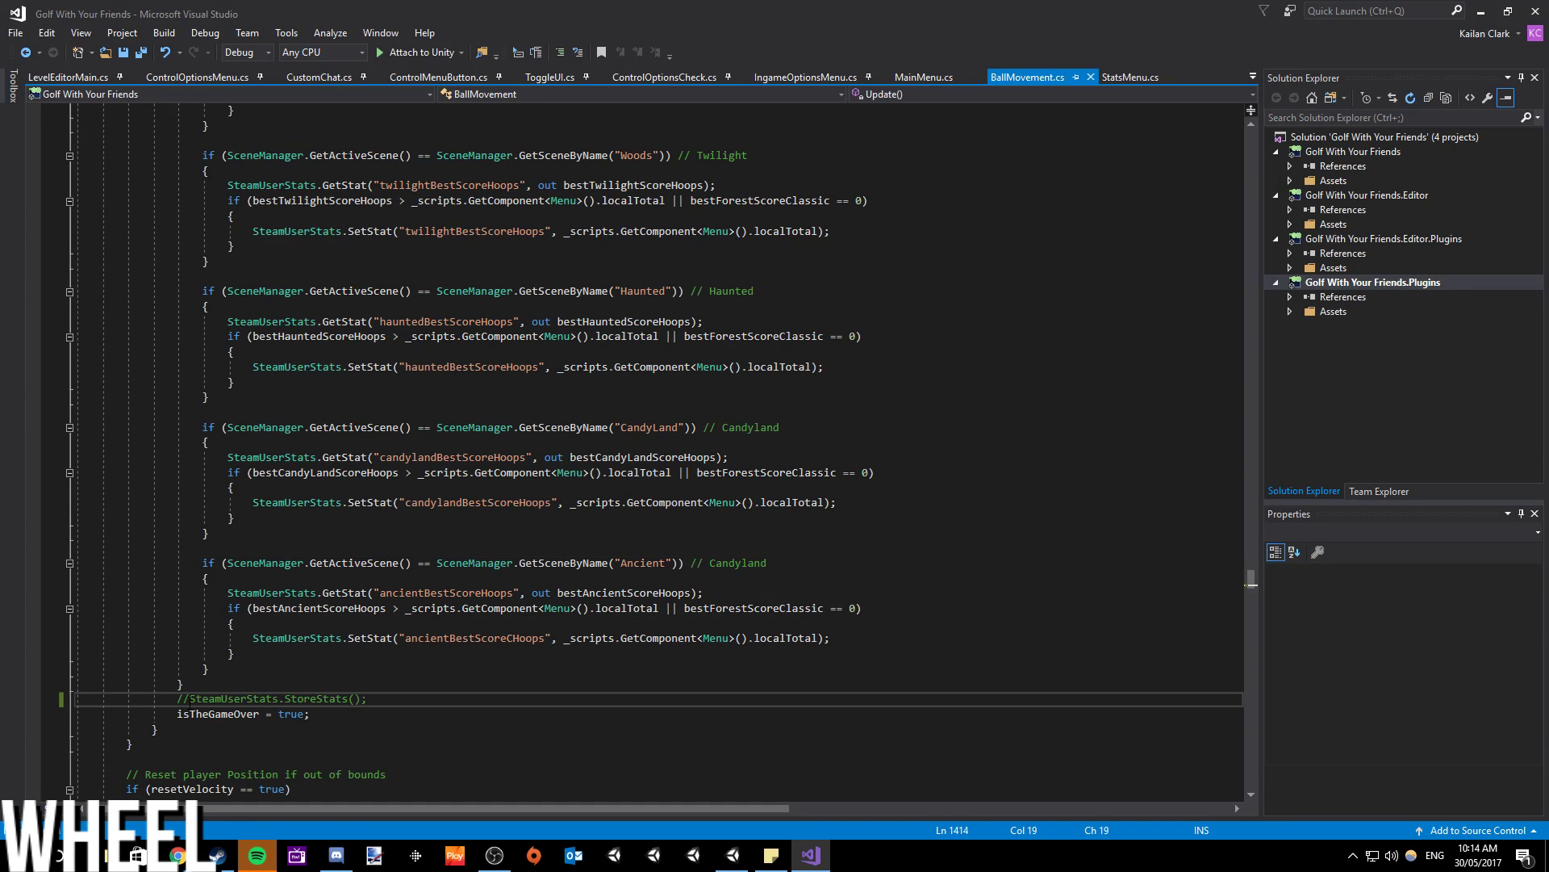
- Examine the end-game gamesPlayed, Classic and Hoops best-score stat code in BallMovement.cs around the StoreStats calls
scroll(190, 693, "up", 20)
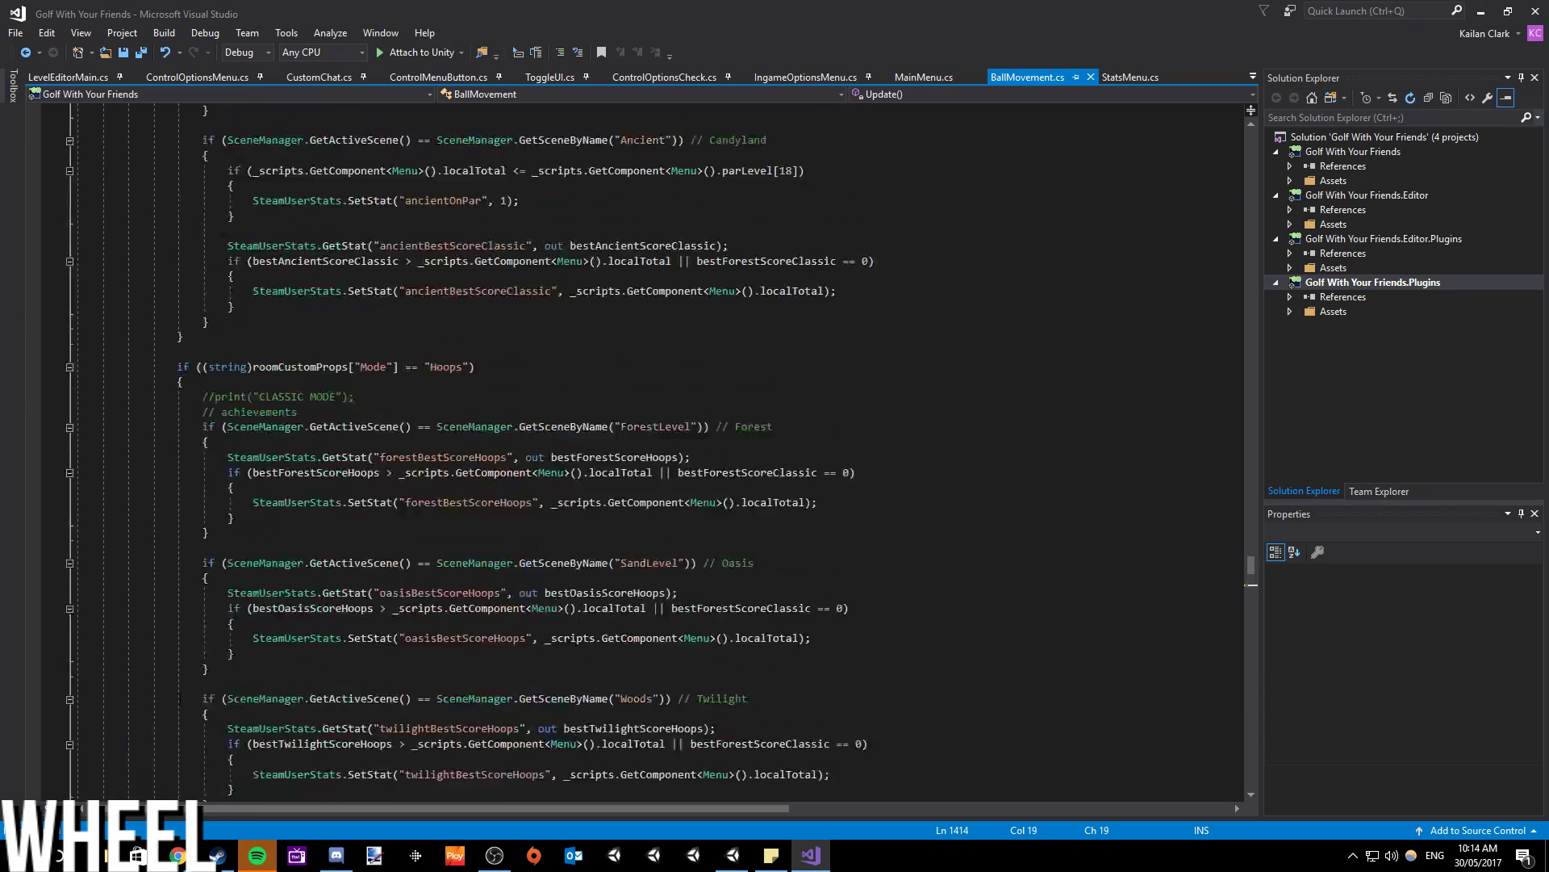
scroll(180, 699, "down", 7)
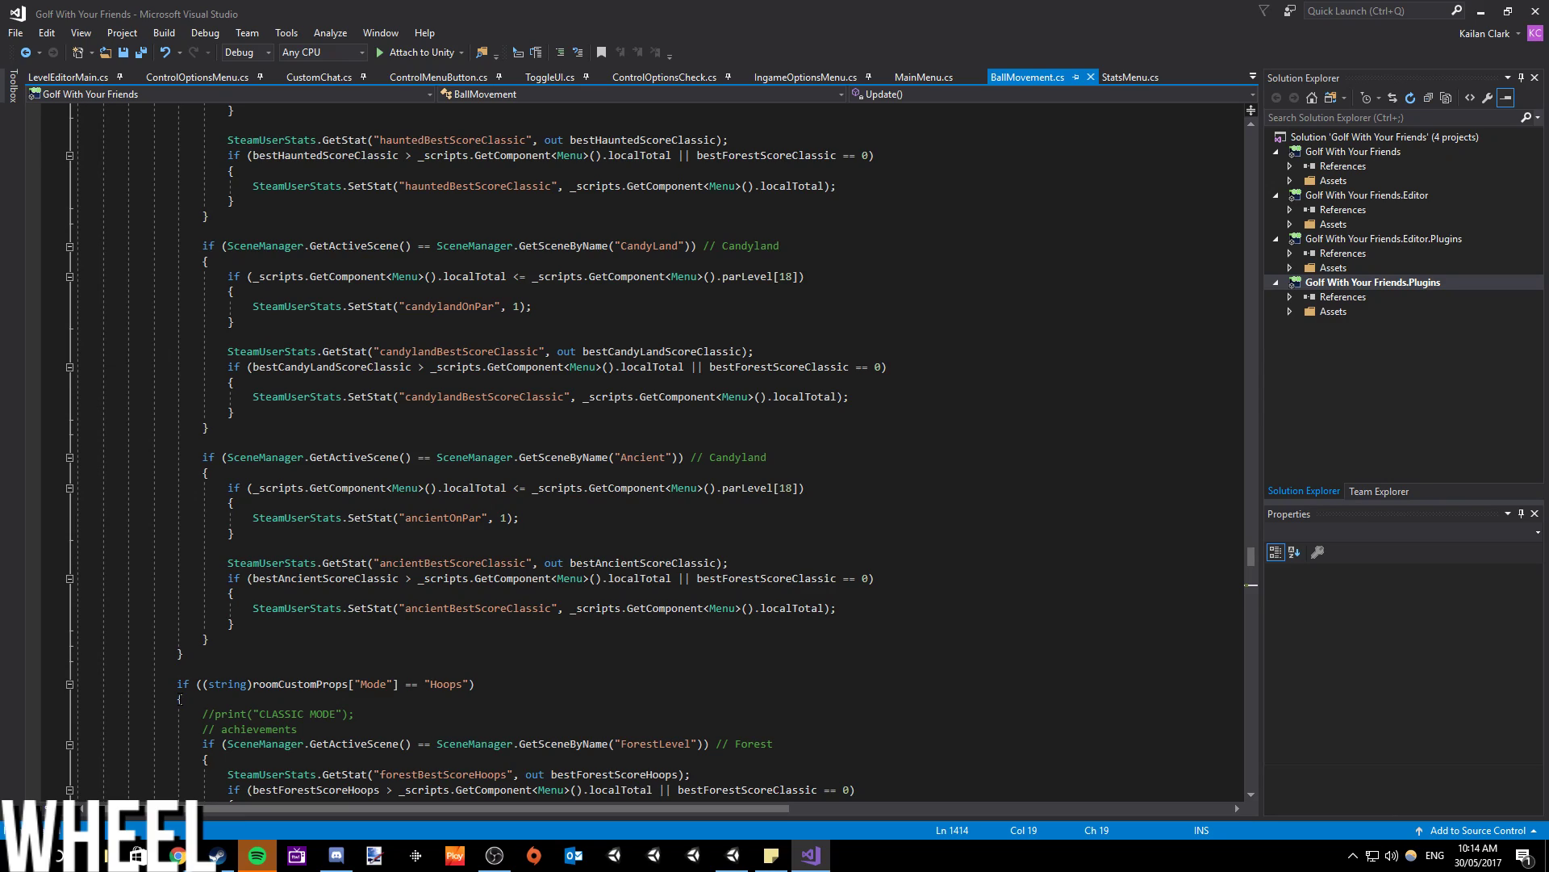
scroll(179, 699, "up", 20)
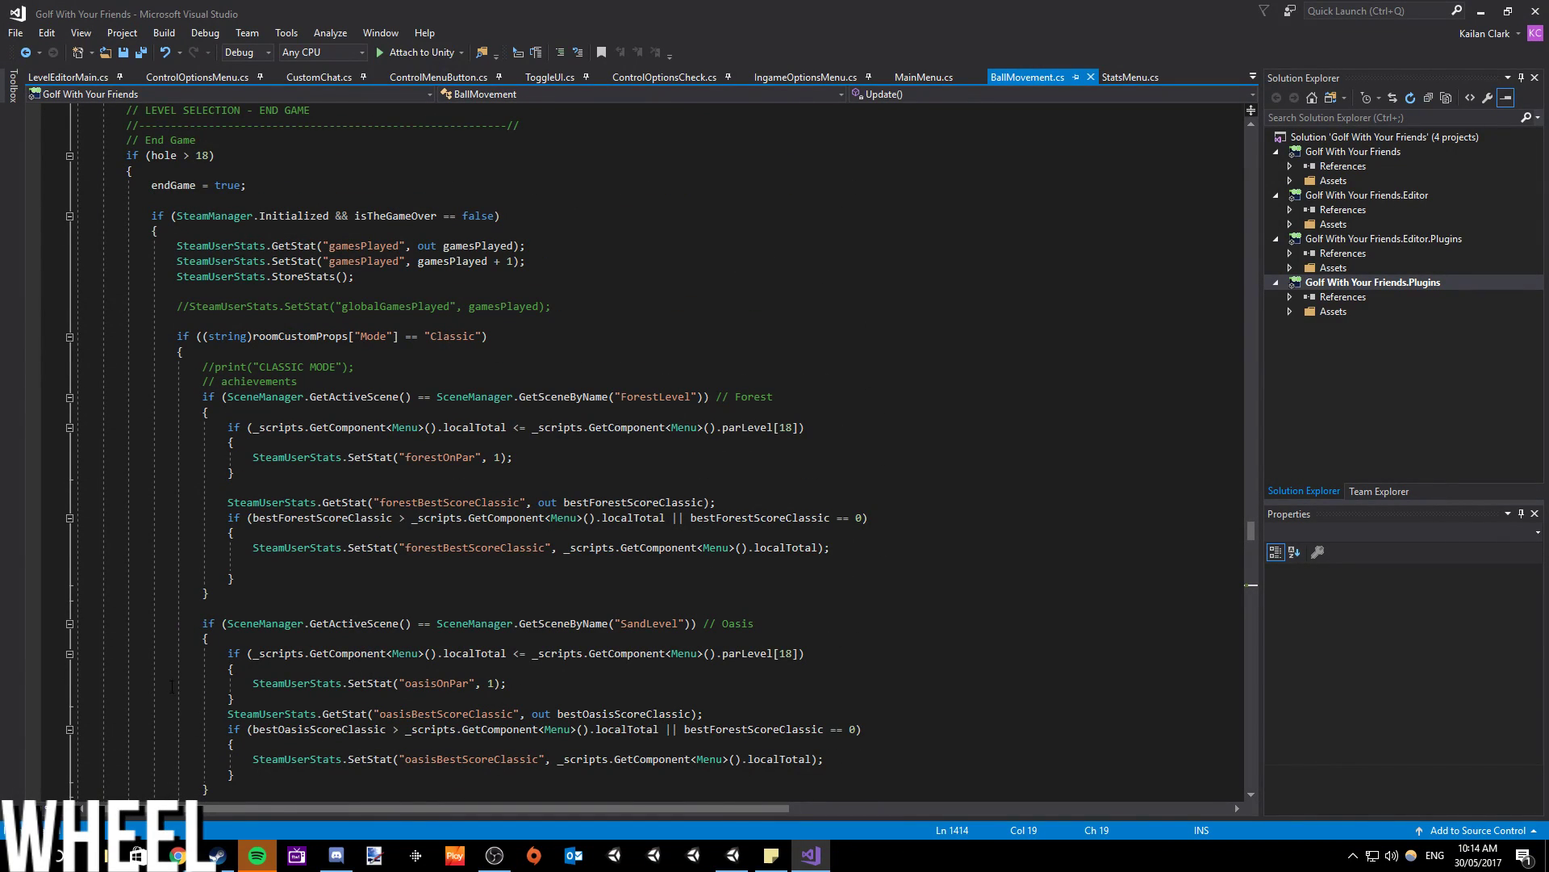
scroll(158, 673, "down", 20)
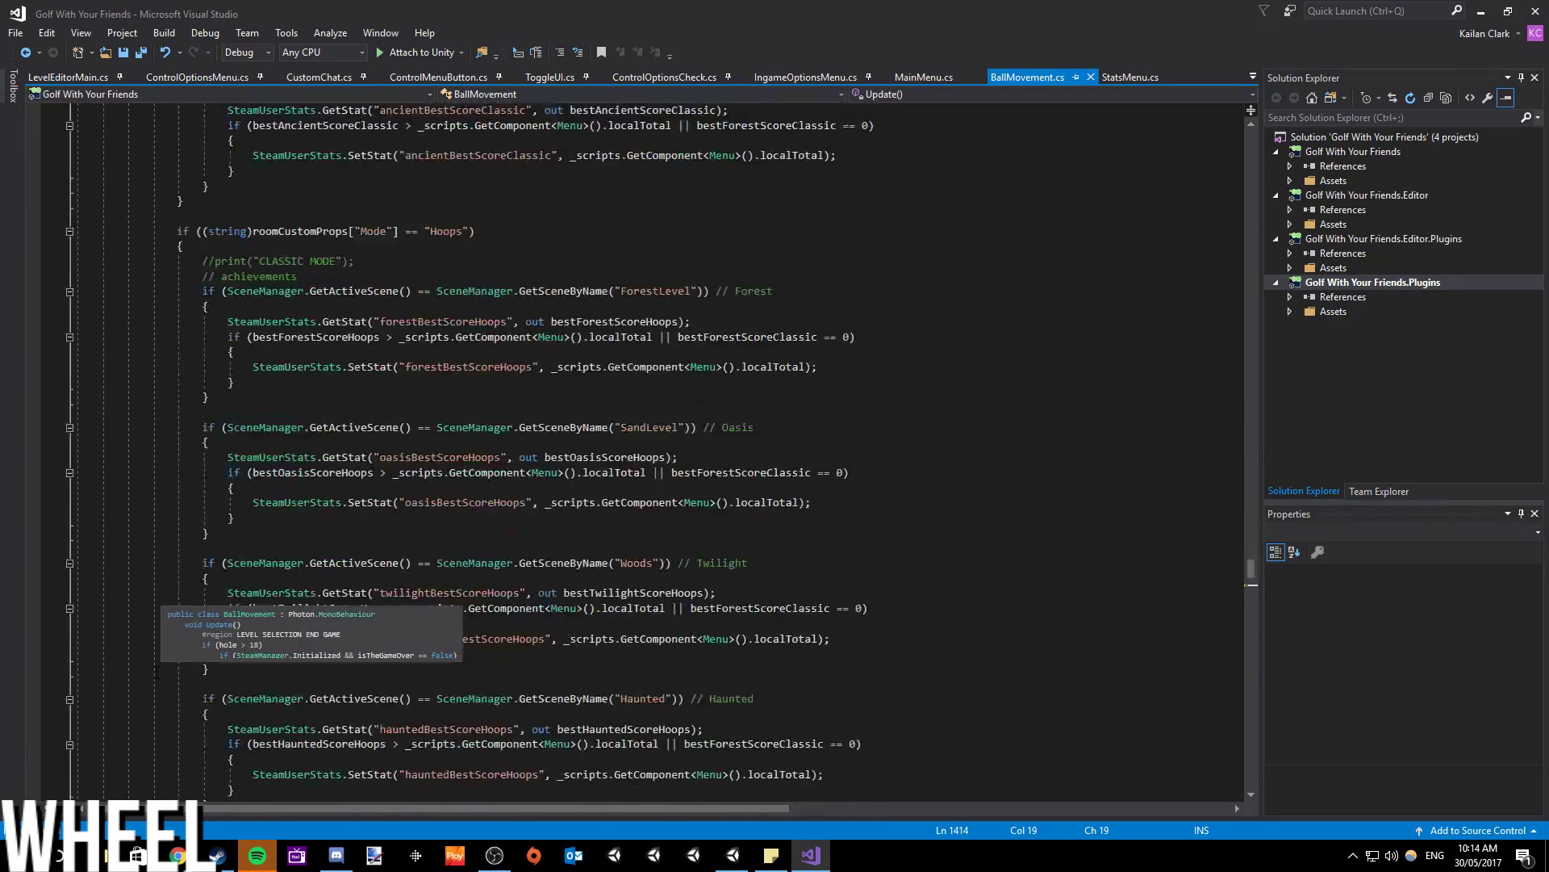
scroll(158, 674, "down", 5)
scroll(157, 673, "up", 2)
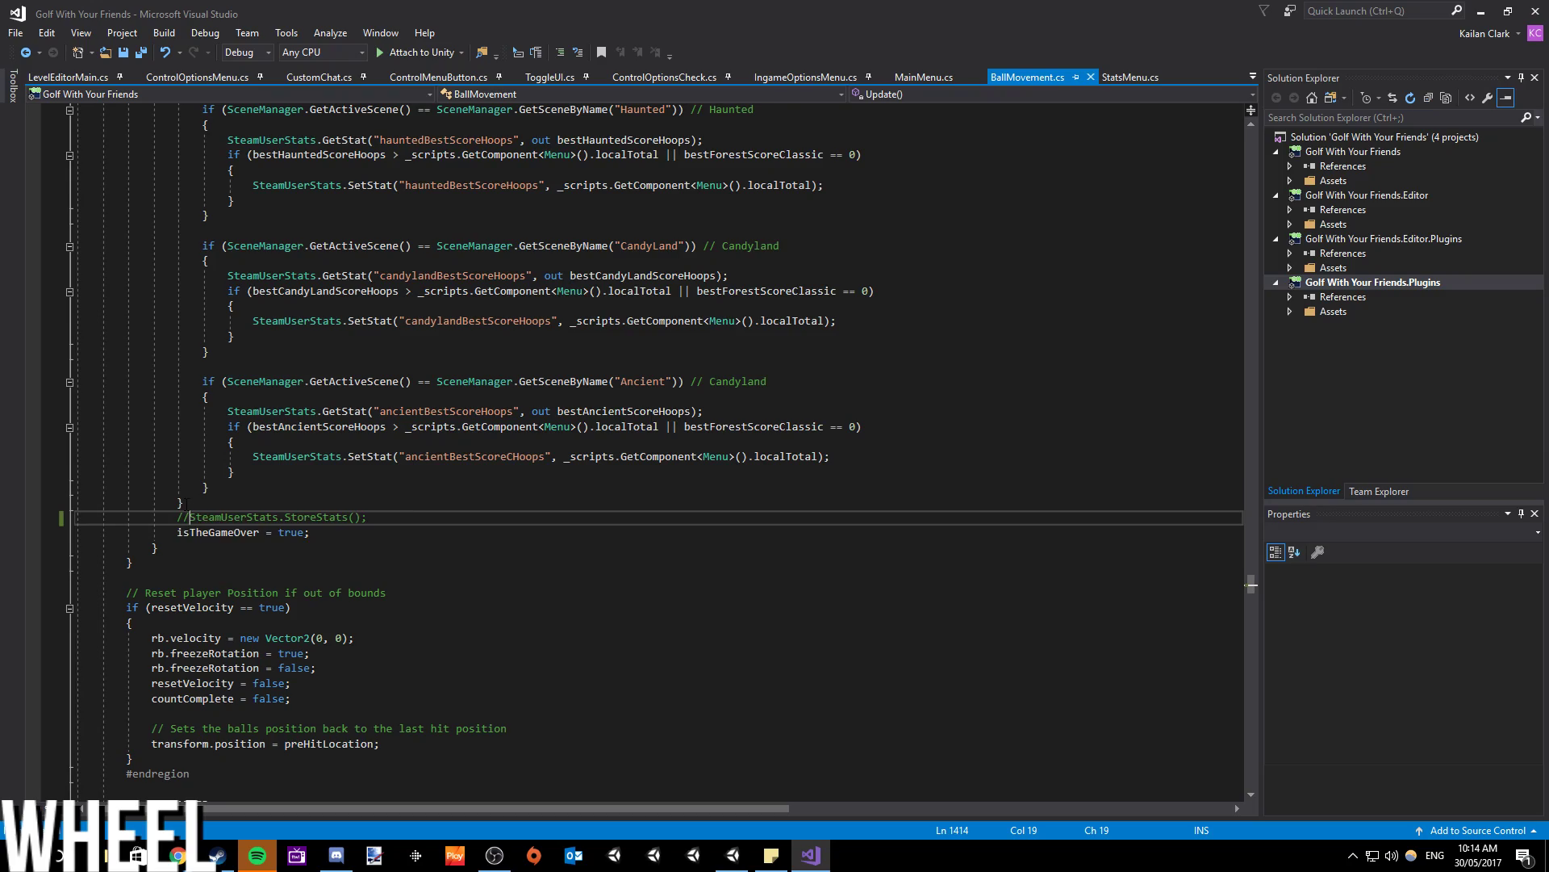
- In BallMovement.cs, uncomment the SteamUserStats.StoreStats() call just before isTheGameOver = true and save the file
scroll(180, 500, "up", 4)
scroll(180, 500, "up", 13)
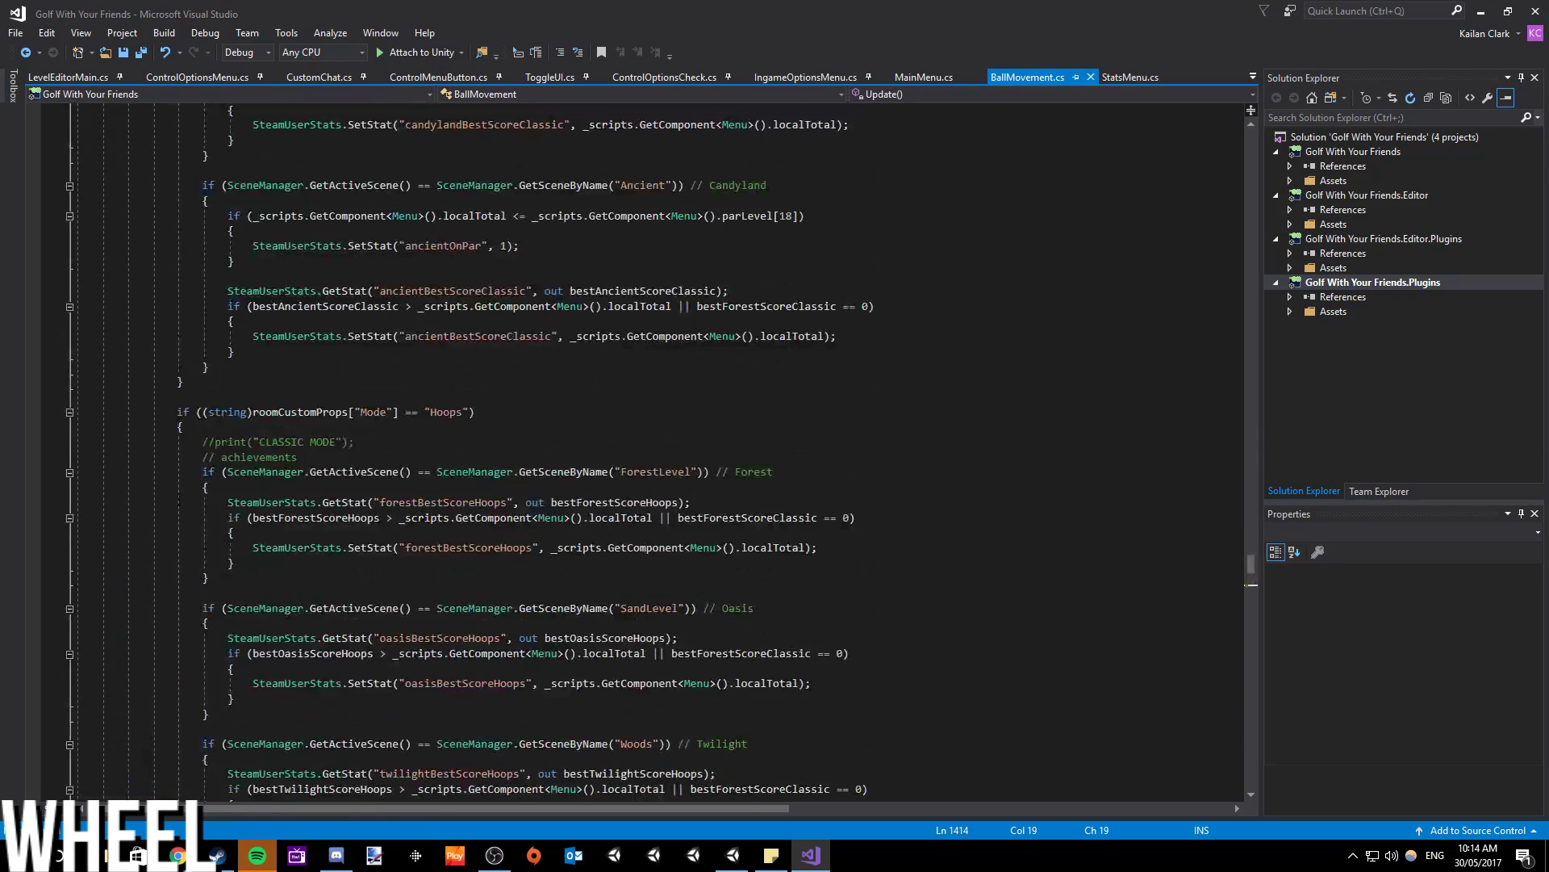
scroll(180, 501, "down", 10)
scroll(180, 500, "down", 5)
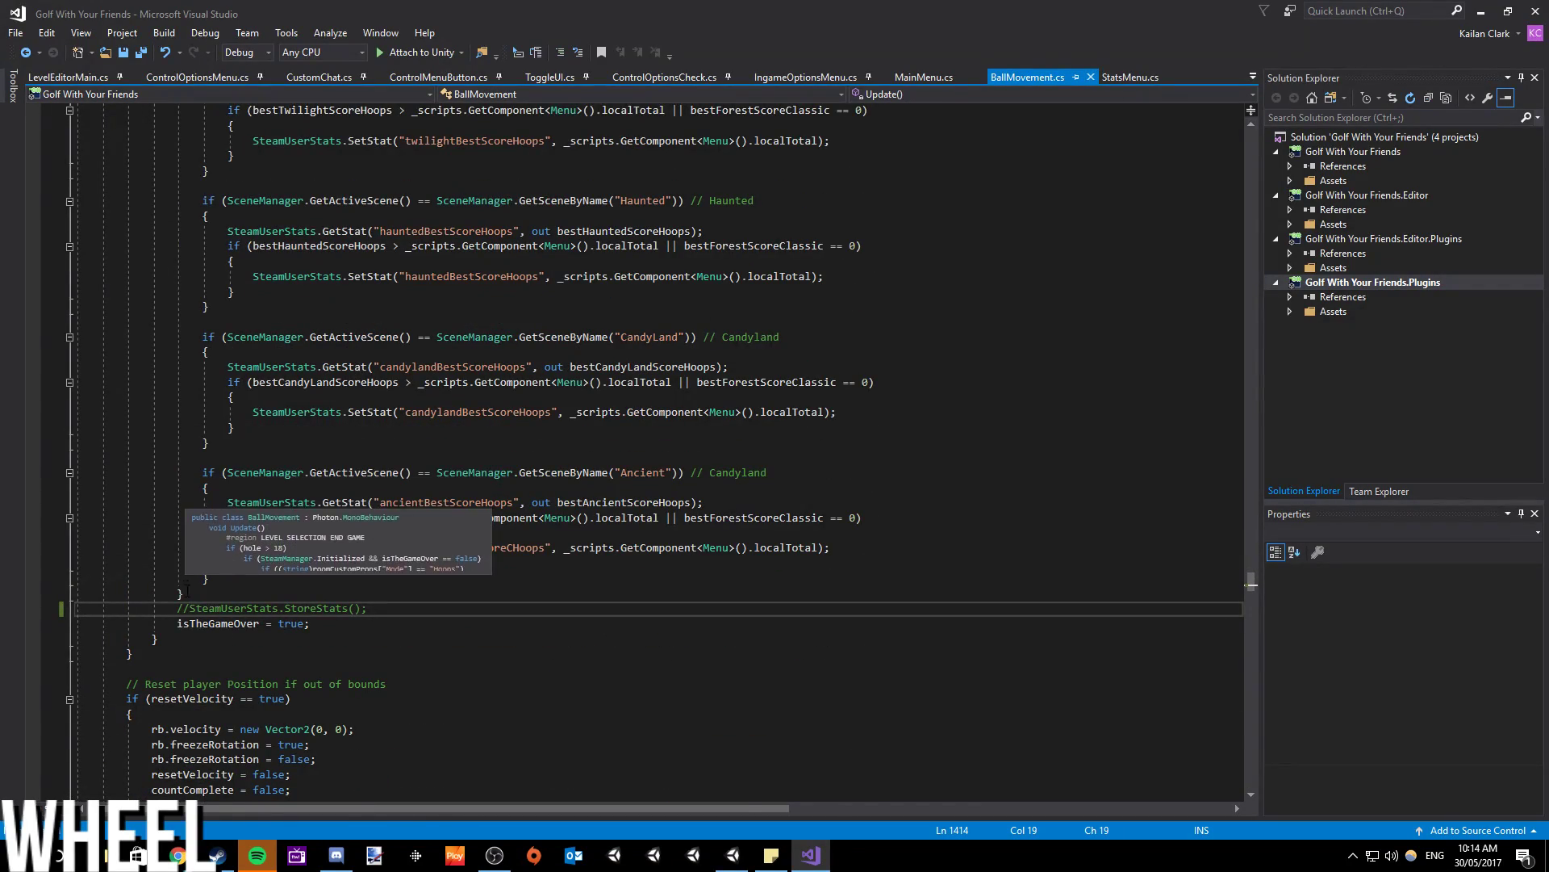
key("BackSpace")
key("BackSpace")
key("ctrl+s")
left_click(214, 607)
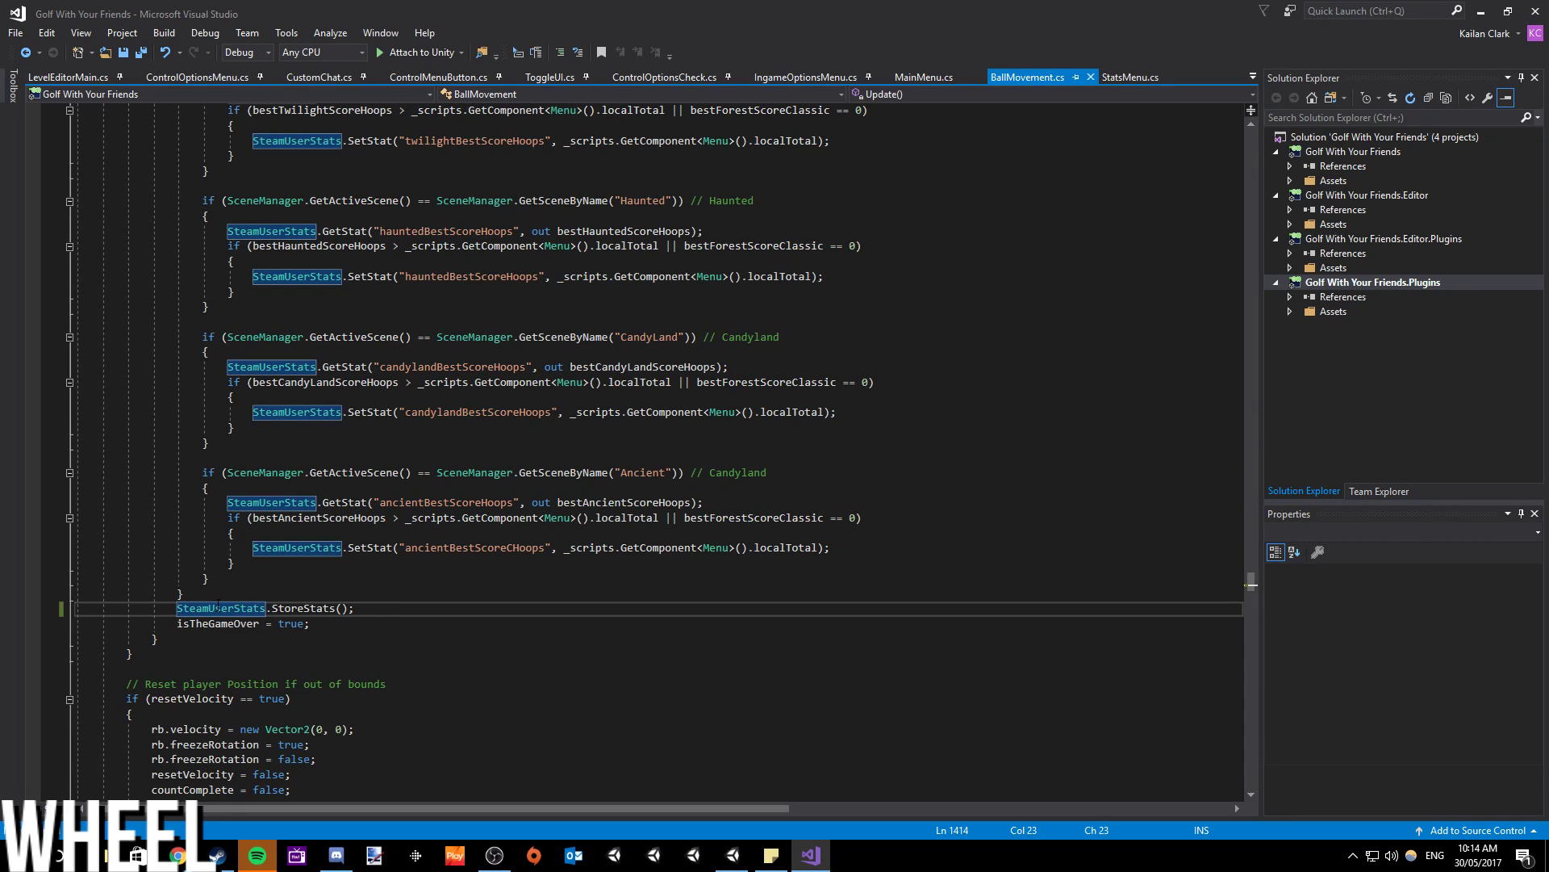
- In the Start() method of MainMenu.cs, comment out the shotsTaken and gamesPlayed GetStat calls and save the file
left_click(934, 74)
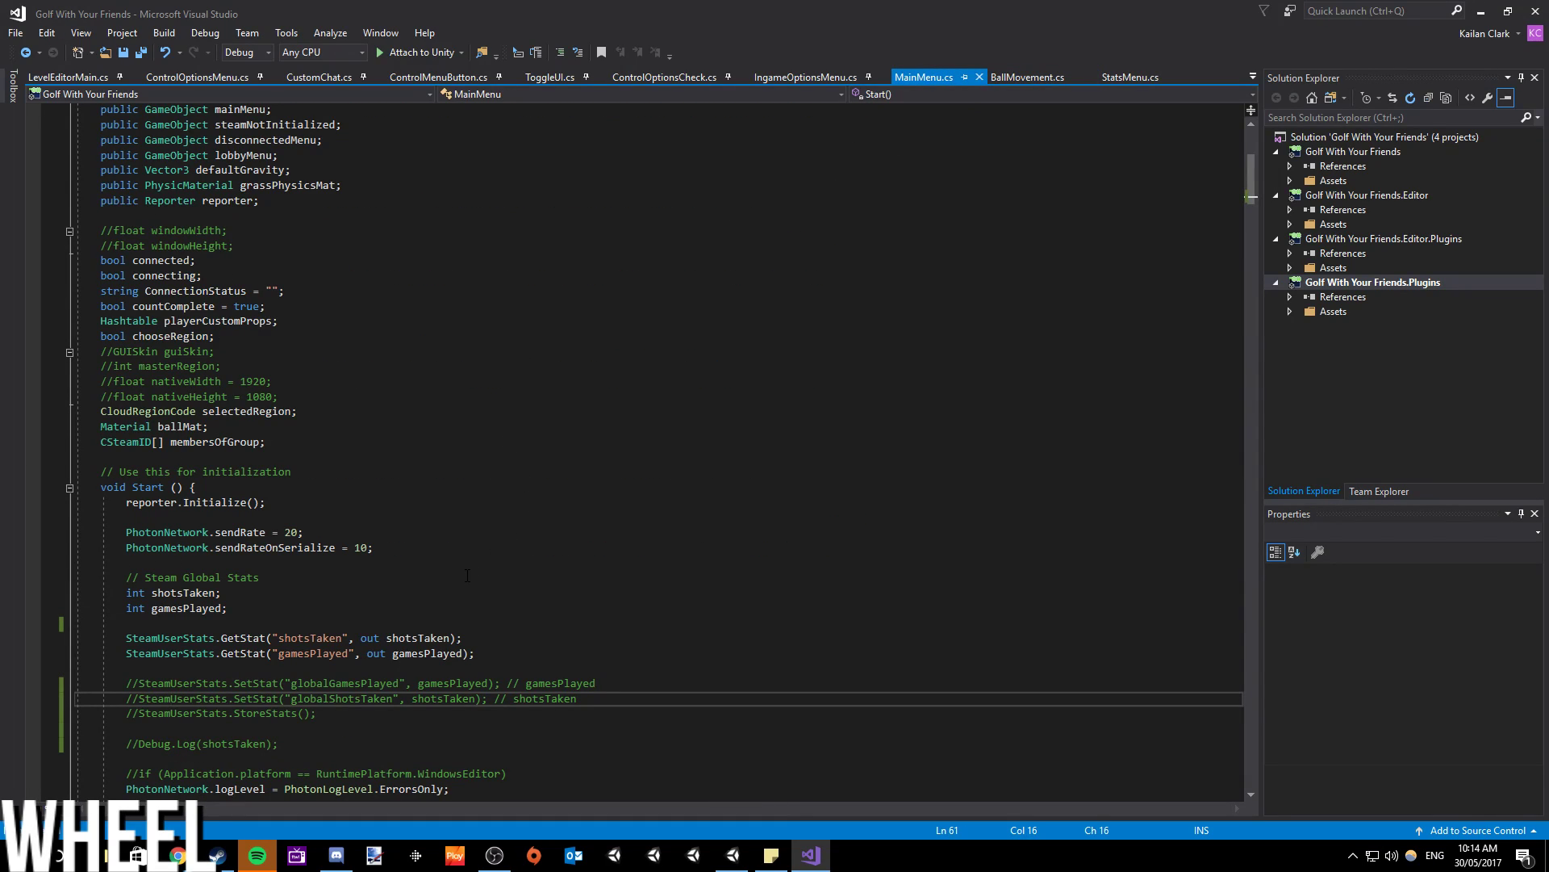
scroll(467, 575, "down", 2)
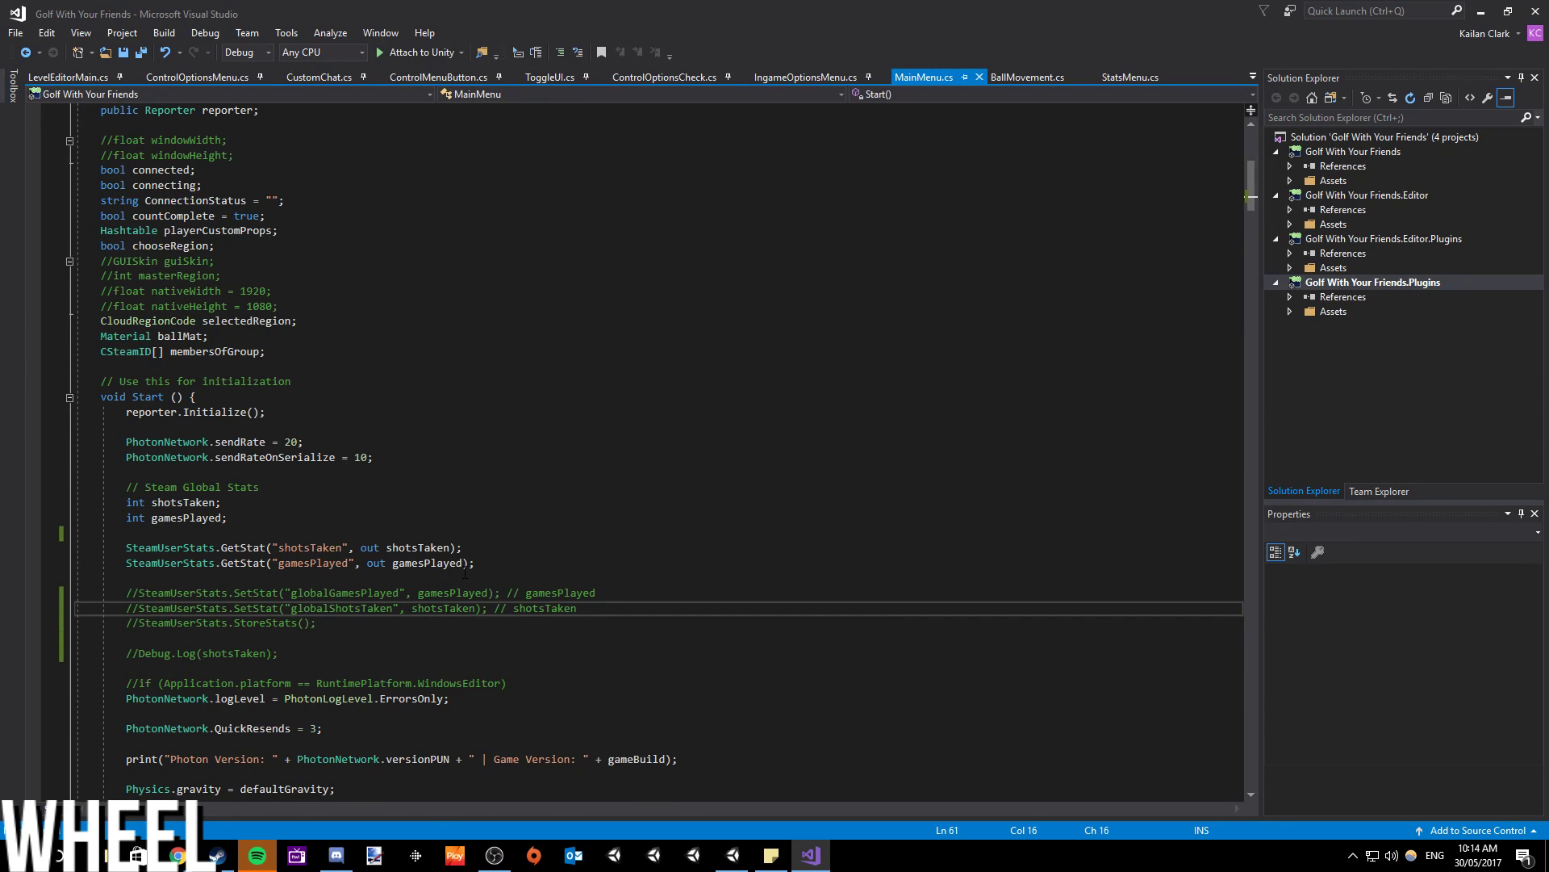
scroll(465, 573, "down", 3)
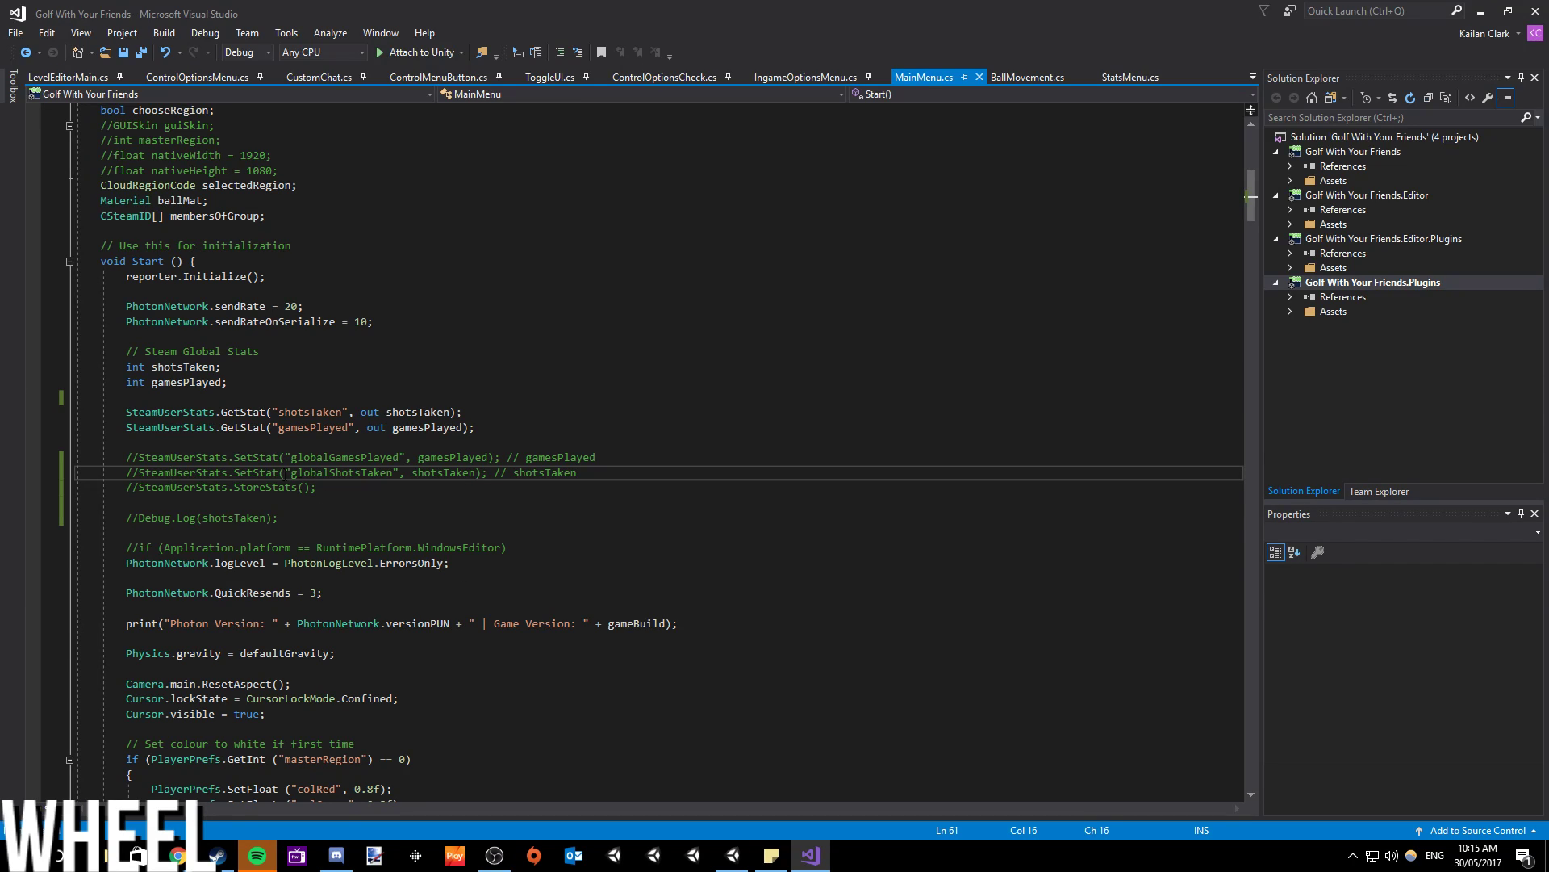
left_click_drag(125, 412, 216, 427, "alt")
key("ctrl+k")
key("ctrl+c")
left_click(139, 427)
key("Right")
key("Right")
key("ctrl+s")
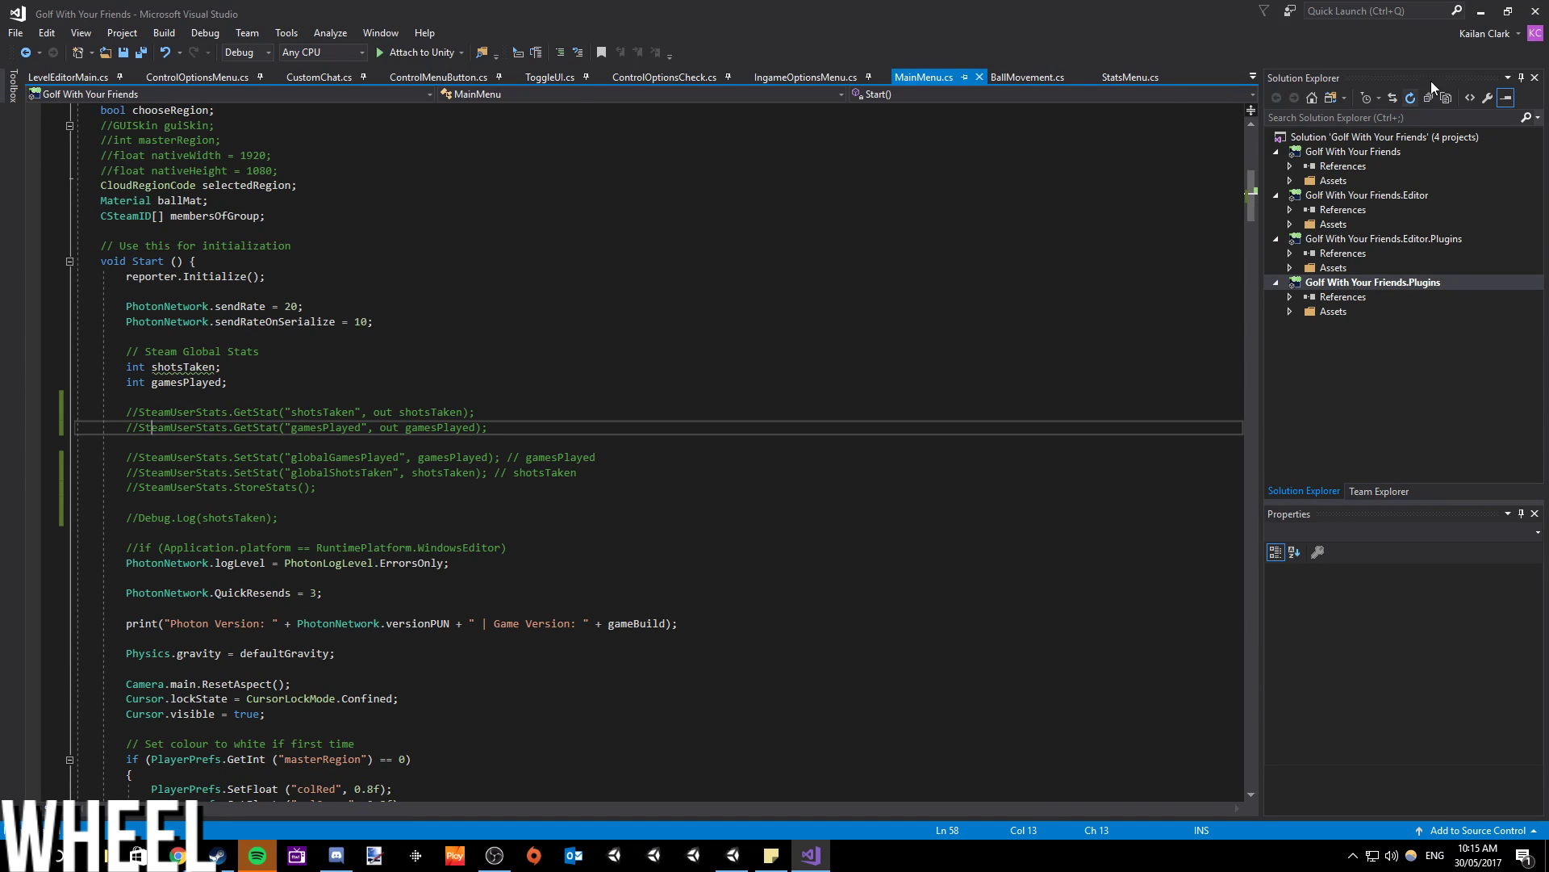
- Switch to Unity, run the game from InitialLoadScreen and check the General and Best Classic statistics pages in the options
left_click(1477, 16)
left_click(747, 49)
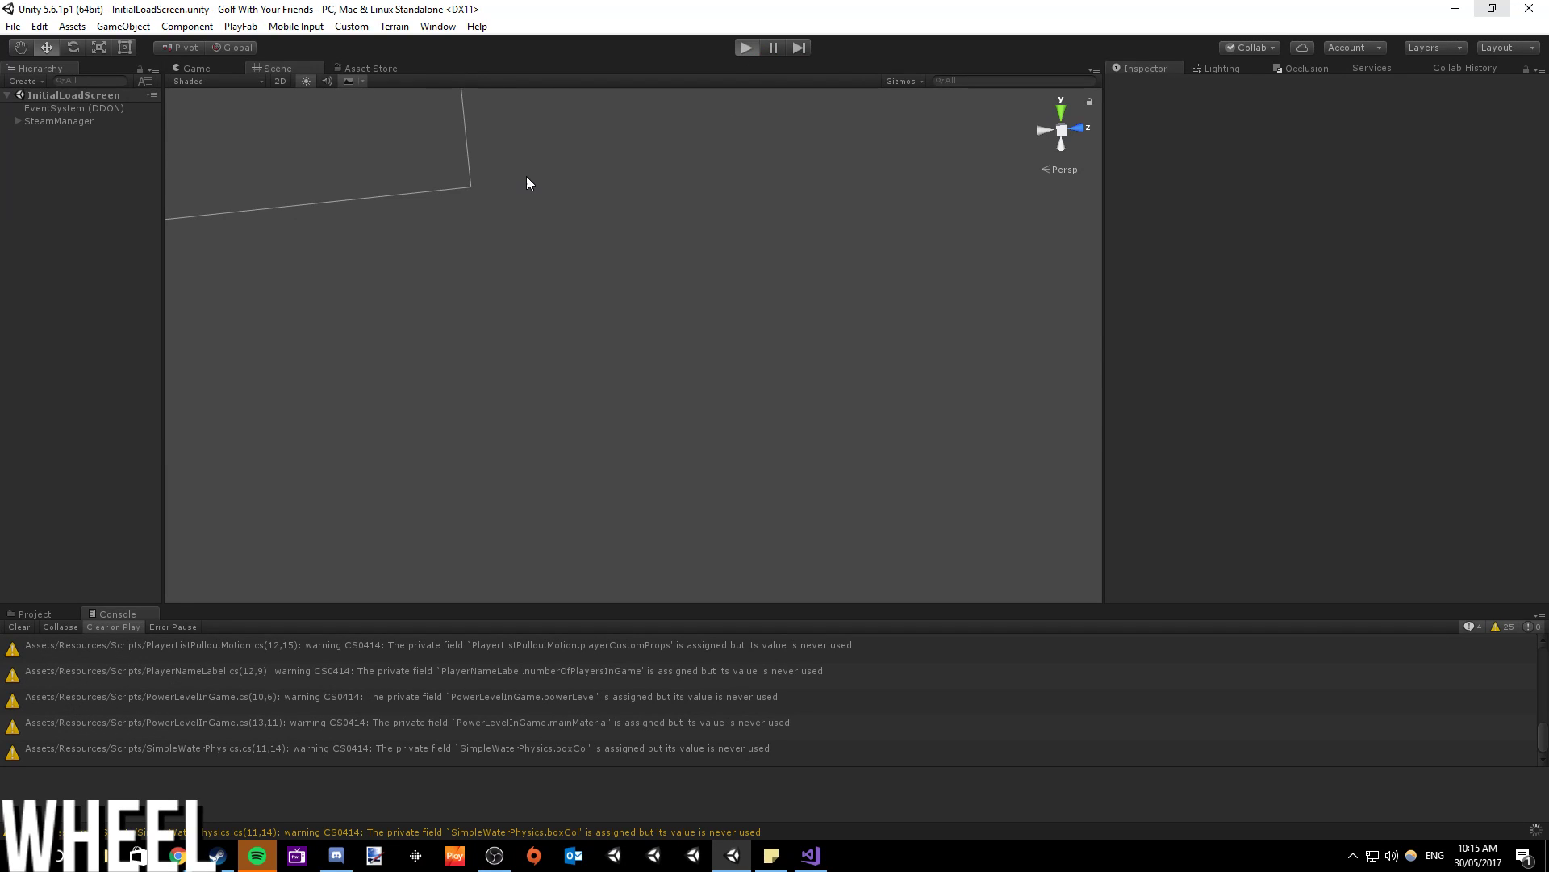
key("ctrl+p")
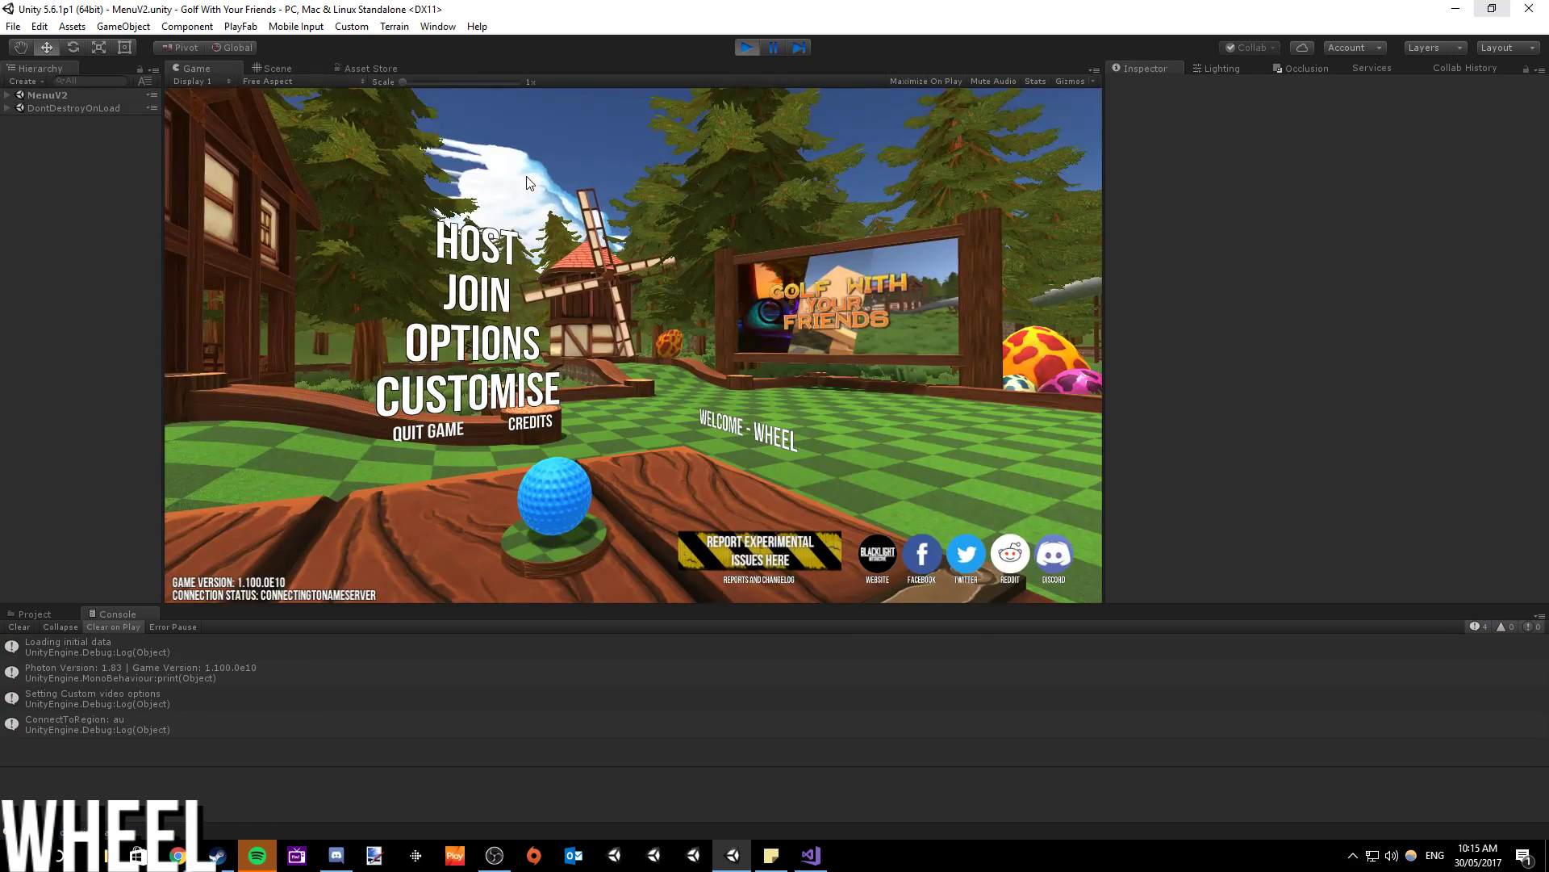
left_click(462, 350)
left_click(468, 385)
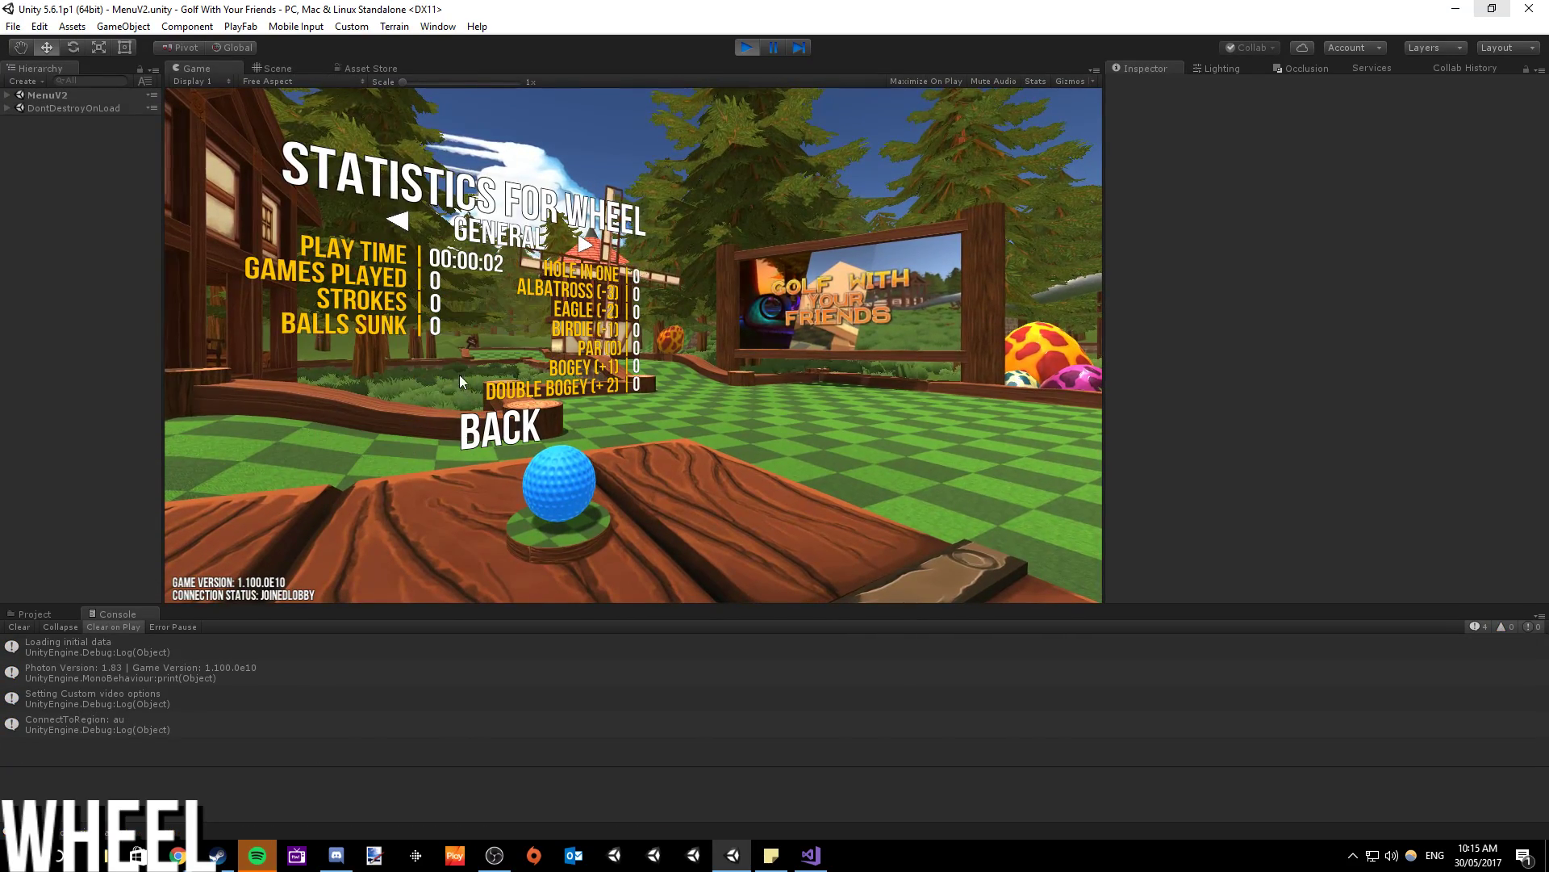
left_click(401, 226)
left_click(401, 226)
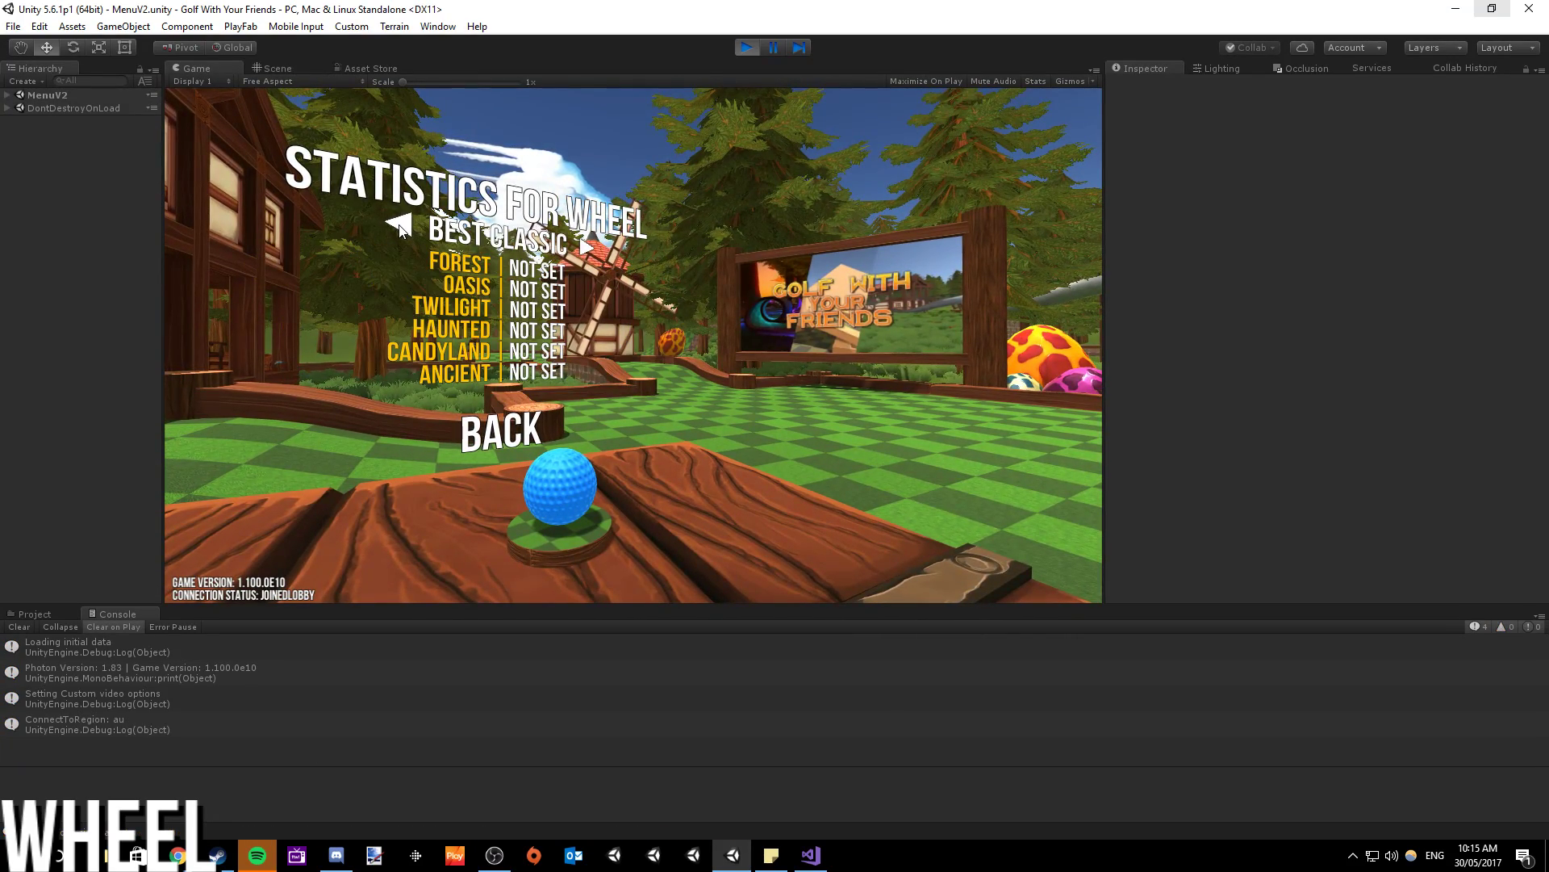
left_click(400, 226)
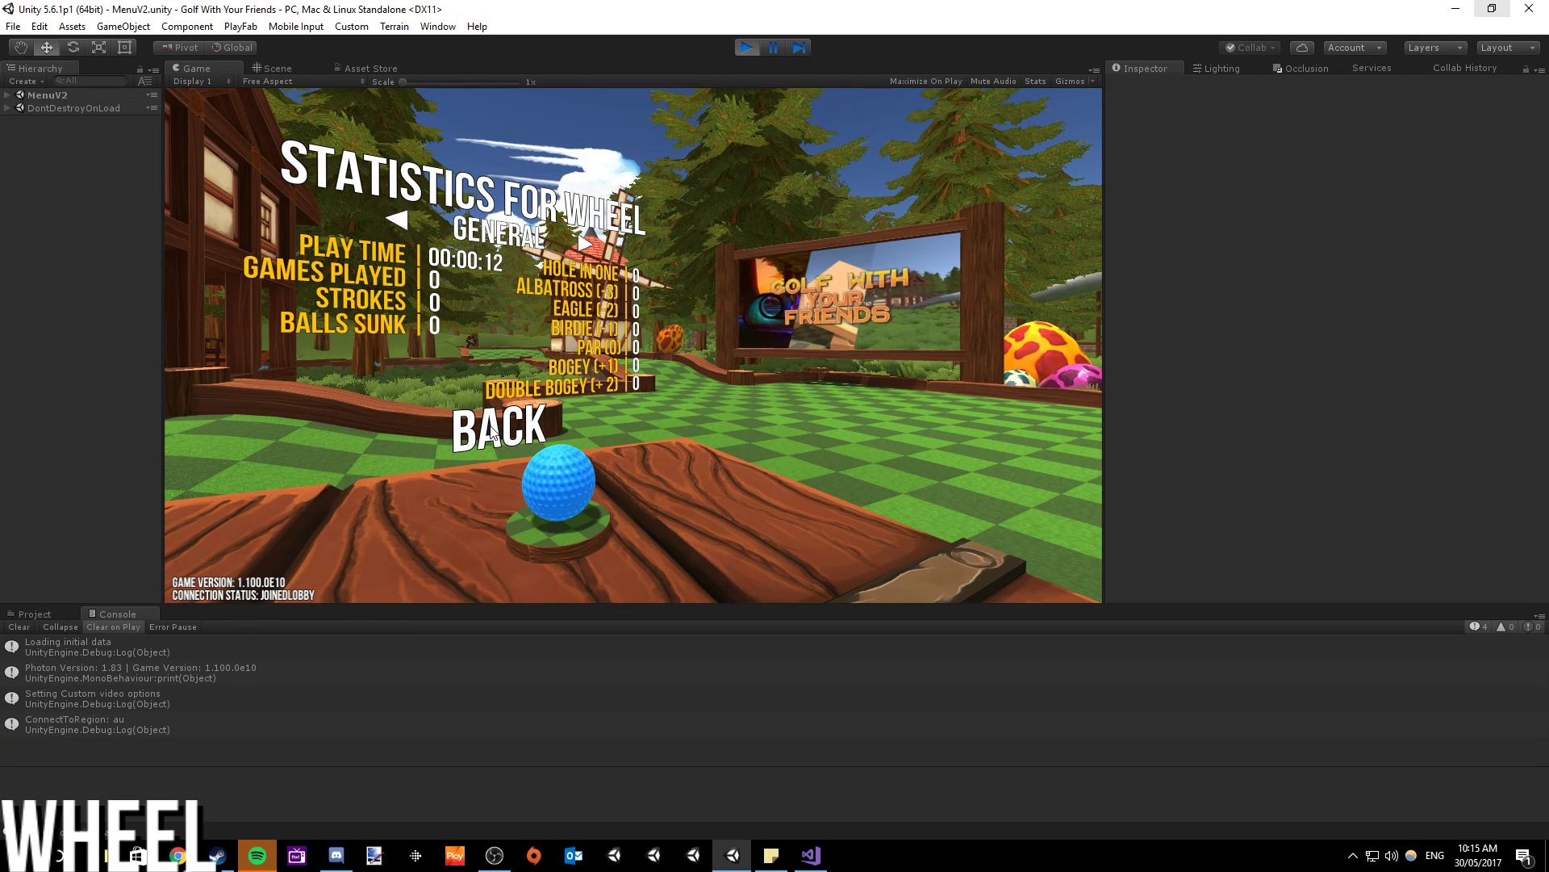
left_click(494, 434)
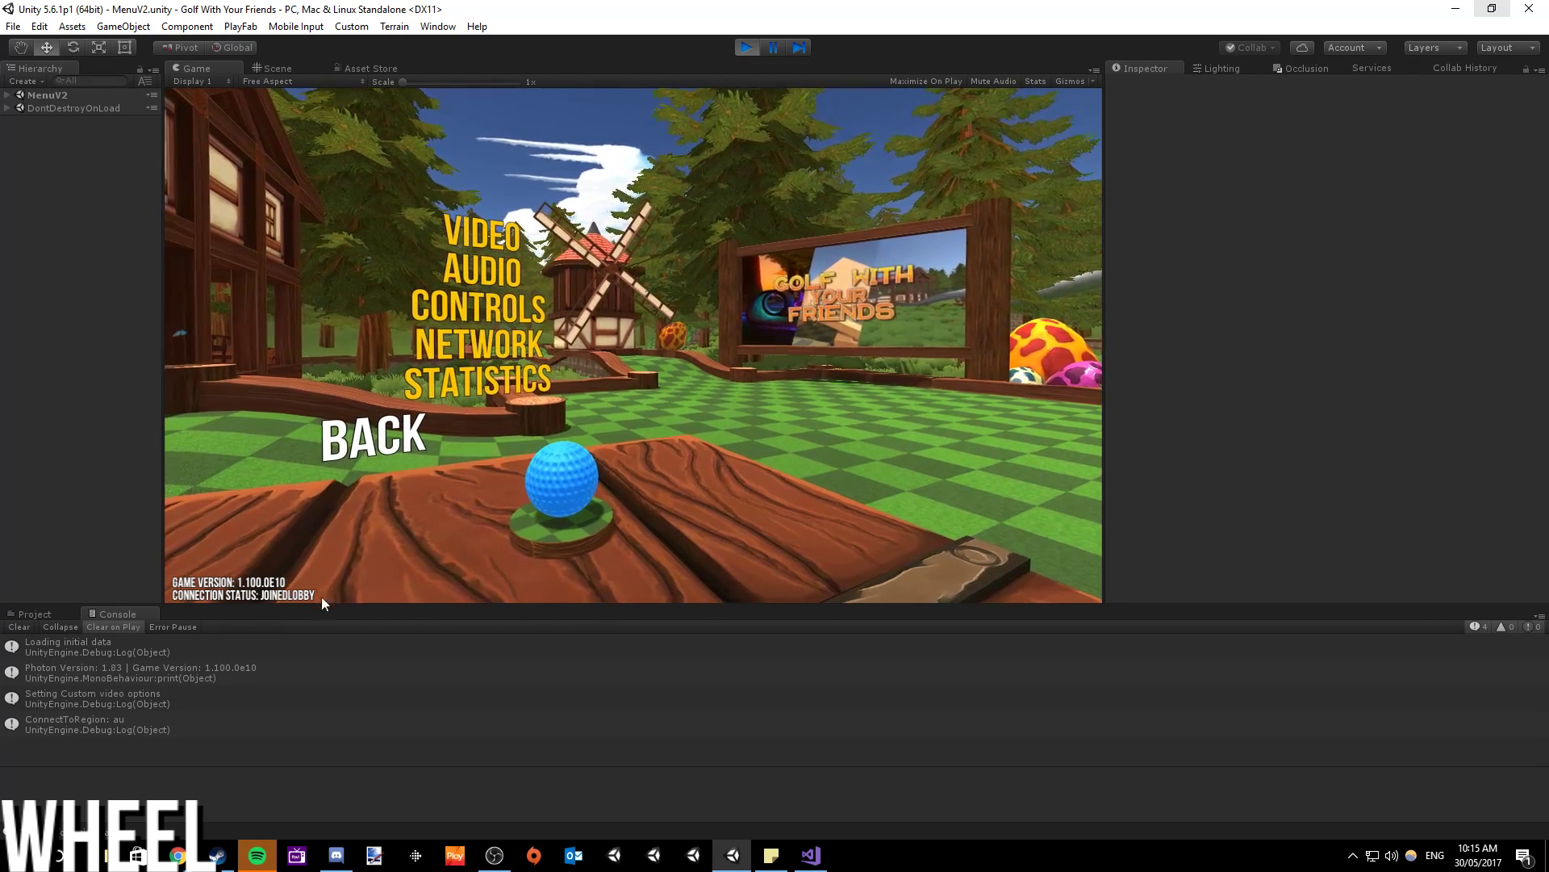
key("alt+Tab")
key("alt+Tab")
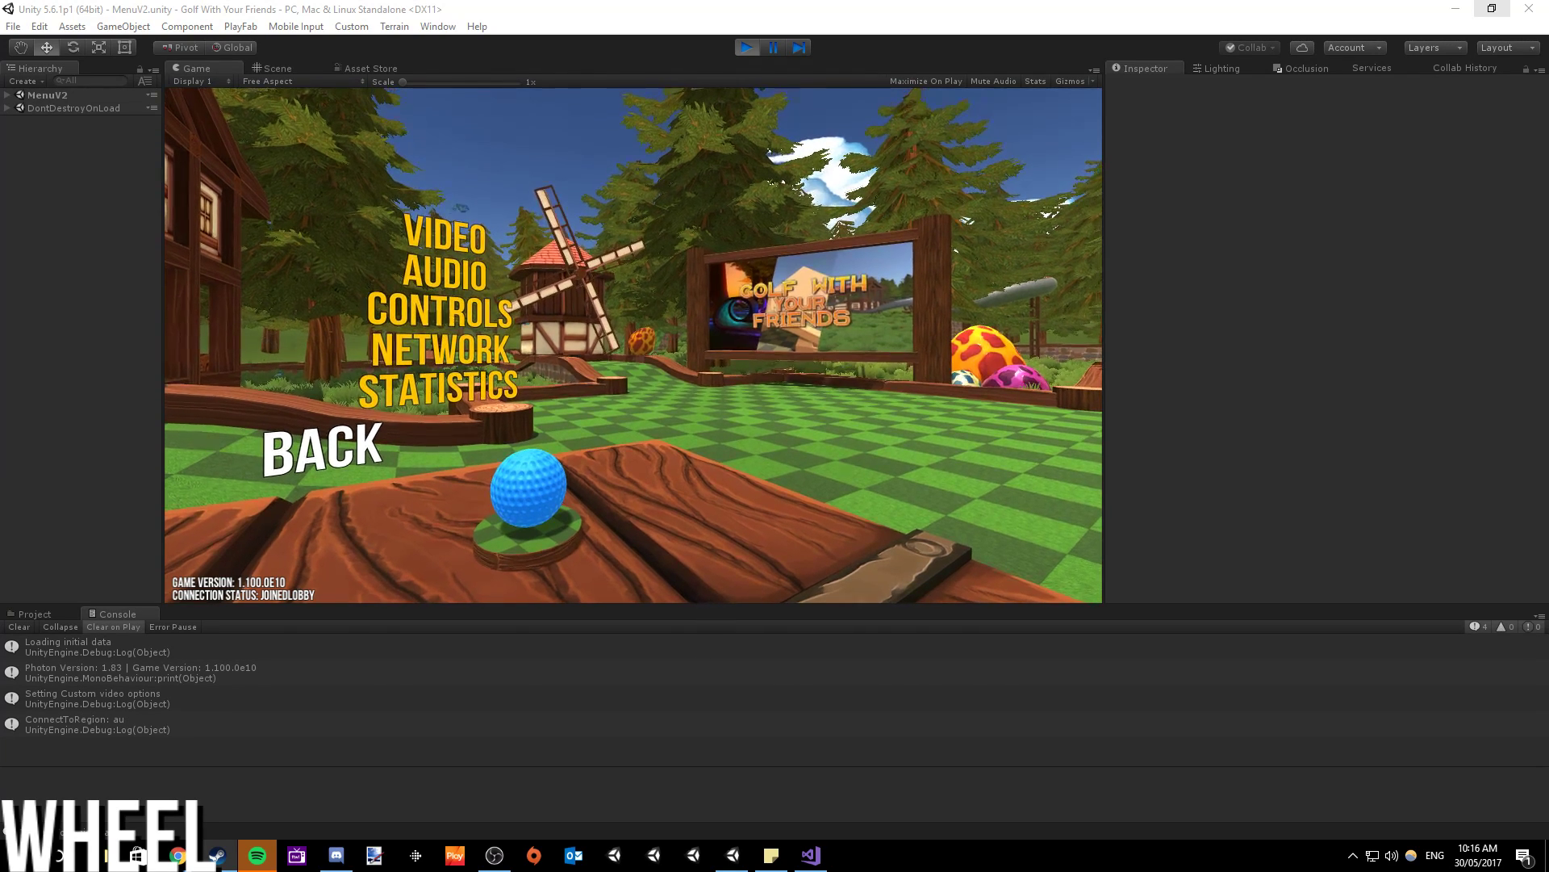
- Host a room with the default settings, enter and exit practice mode, and leave the room before stopping play mode
left_click(339, 444)
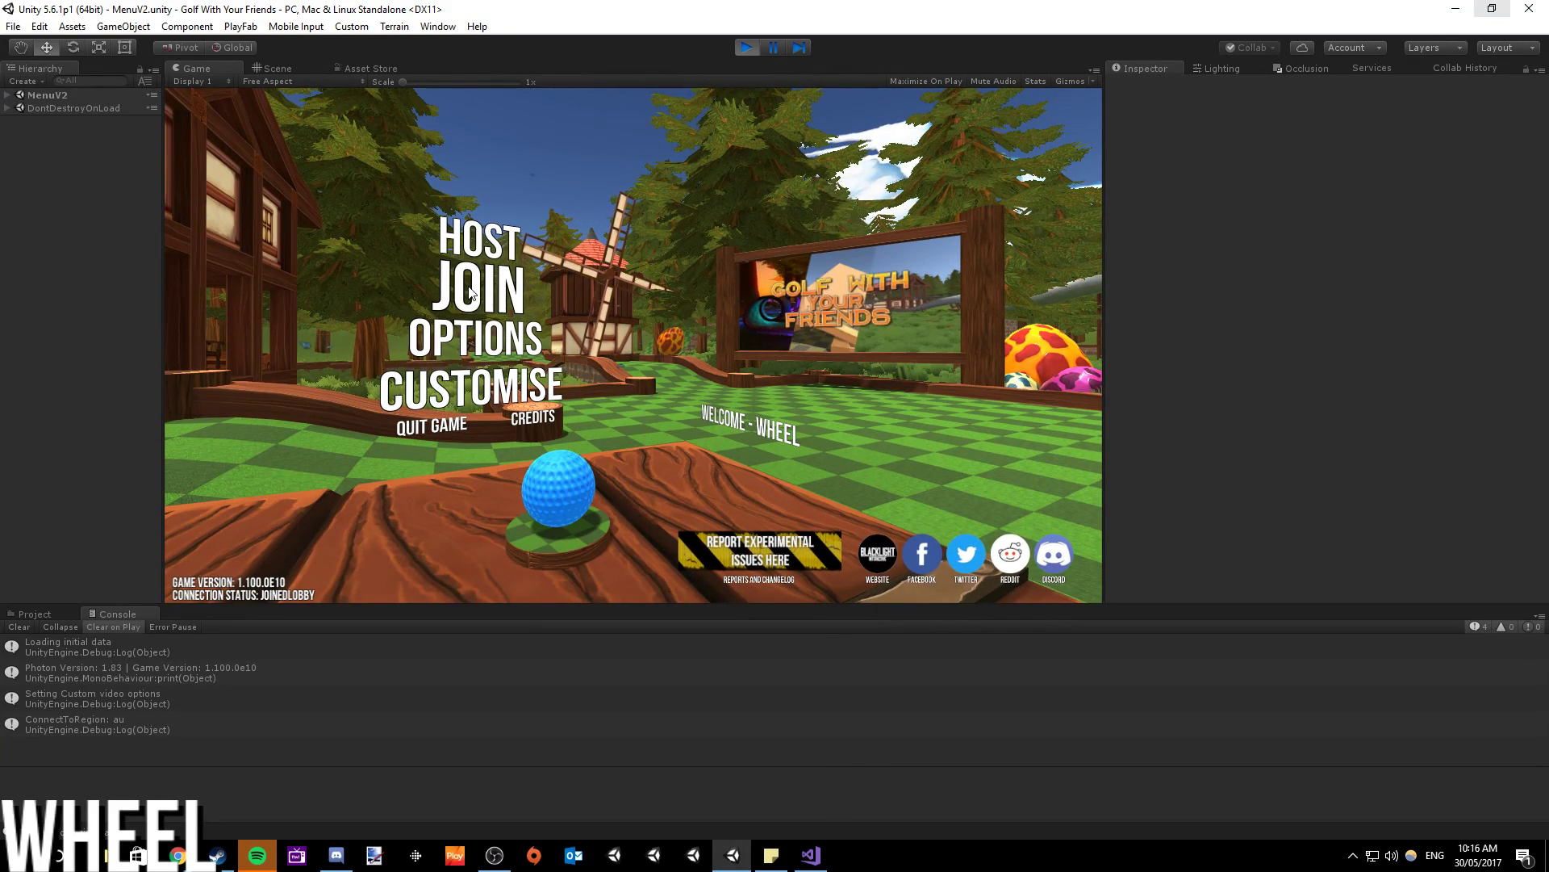
left_click(479, 240)
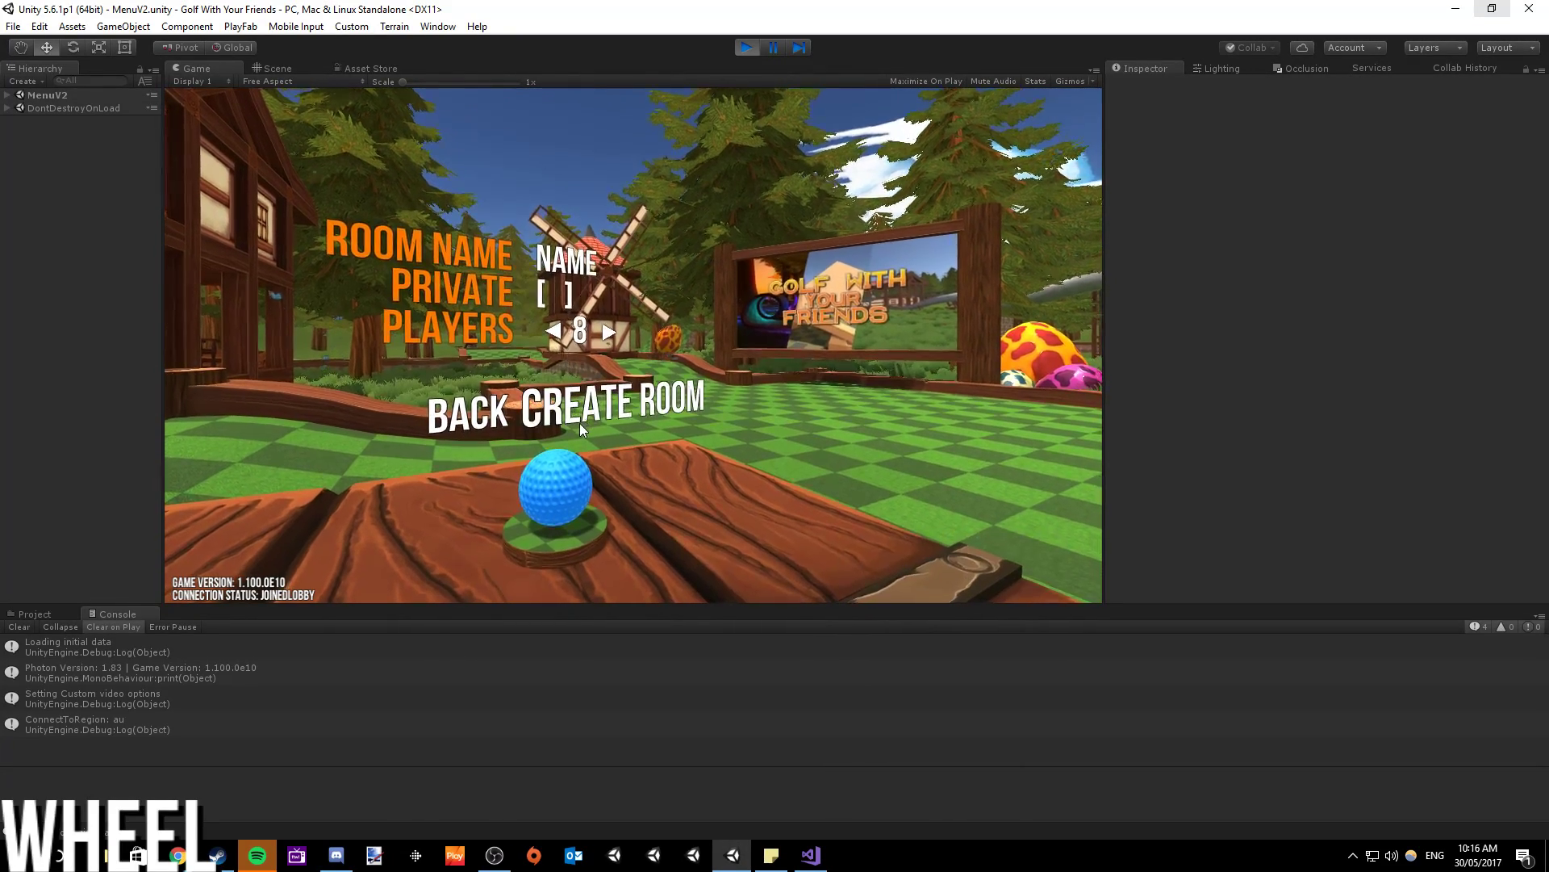
left_click(579, 423)
left_click(576, 414)
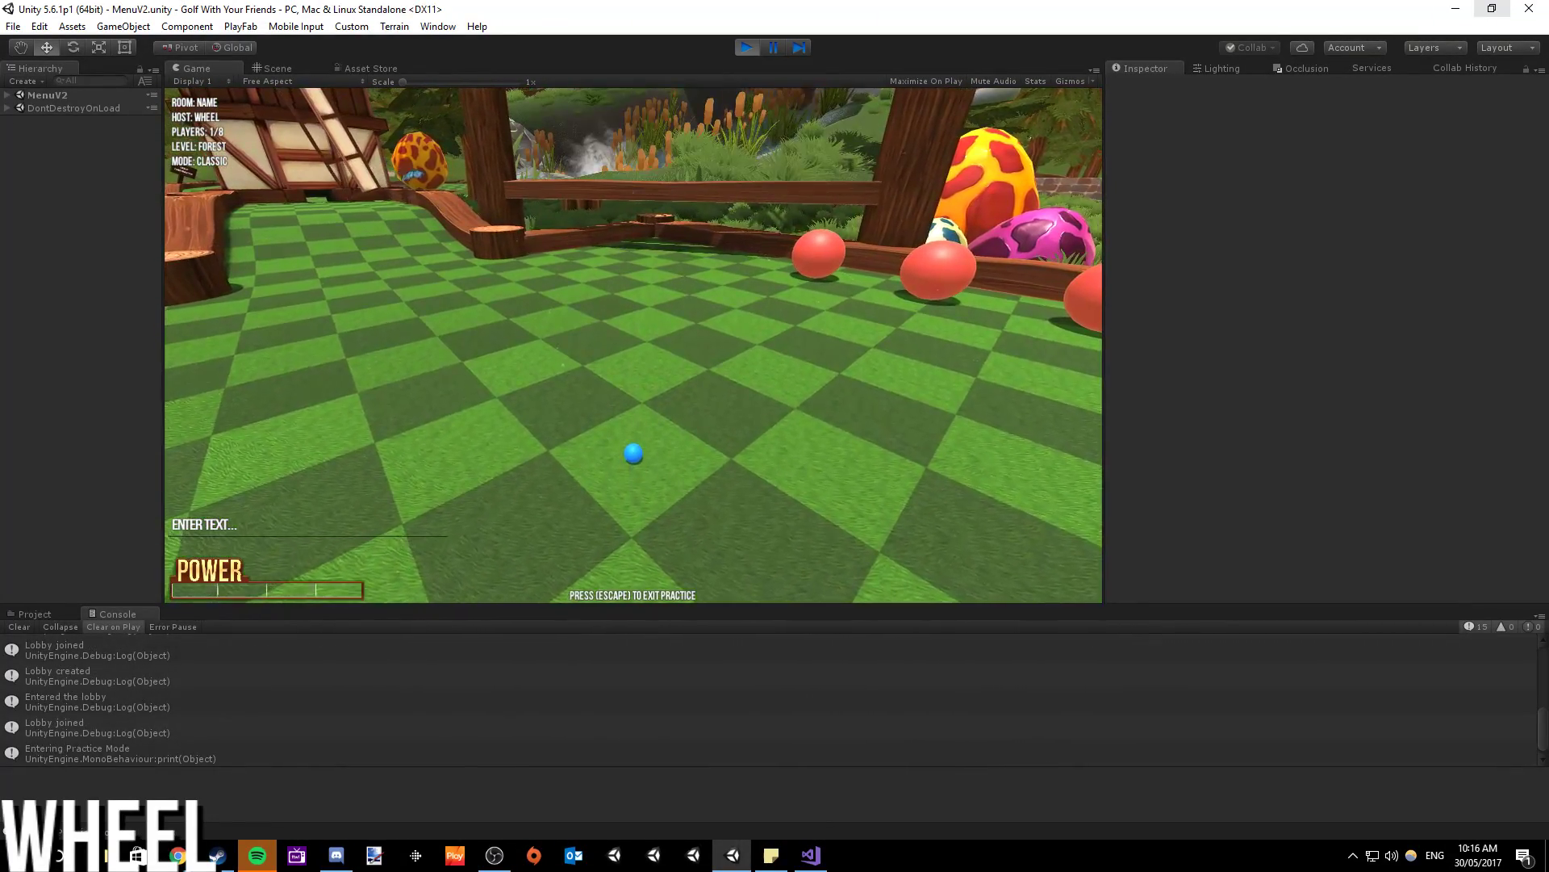
key("Escape")
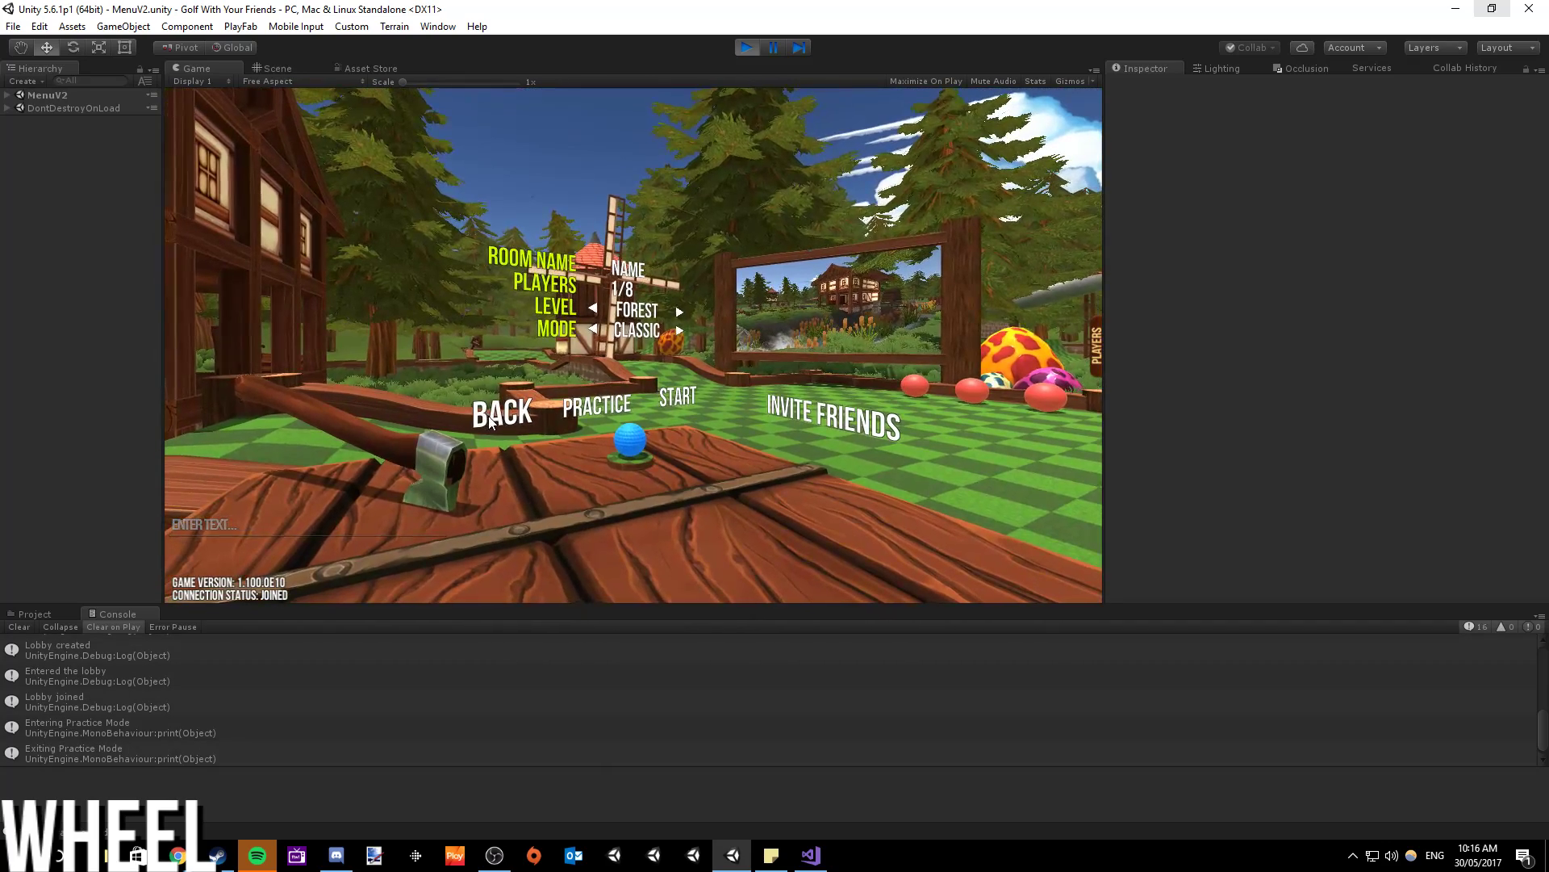
left_click(496, 419)
left_click(738, 46)
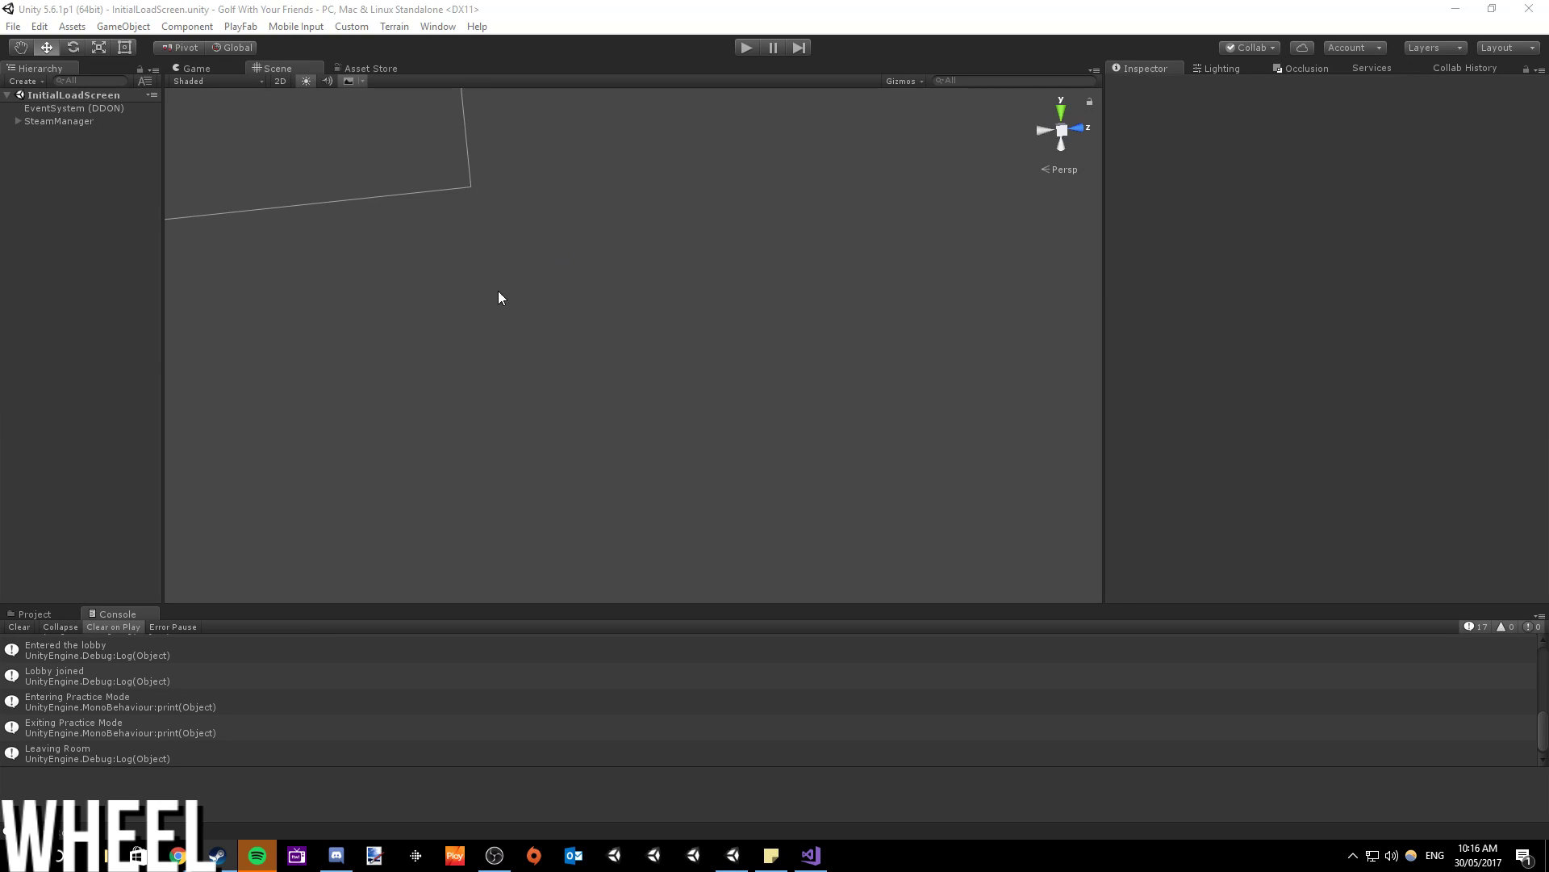
- Switch to Visual Studio, comment out the int shotsTaken and int gamesPlayed declarations in MainMenu.cs, and save the file
key("alt+Tab")
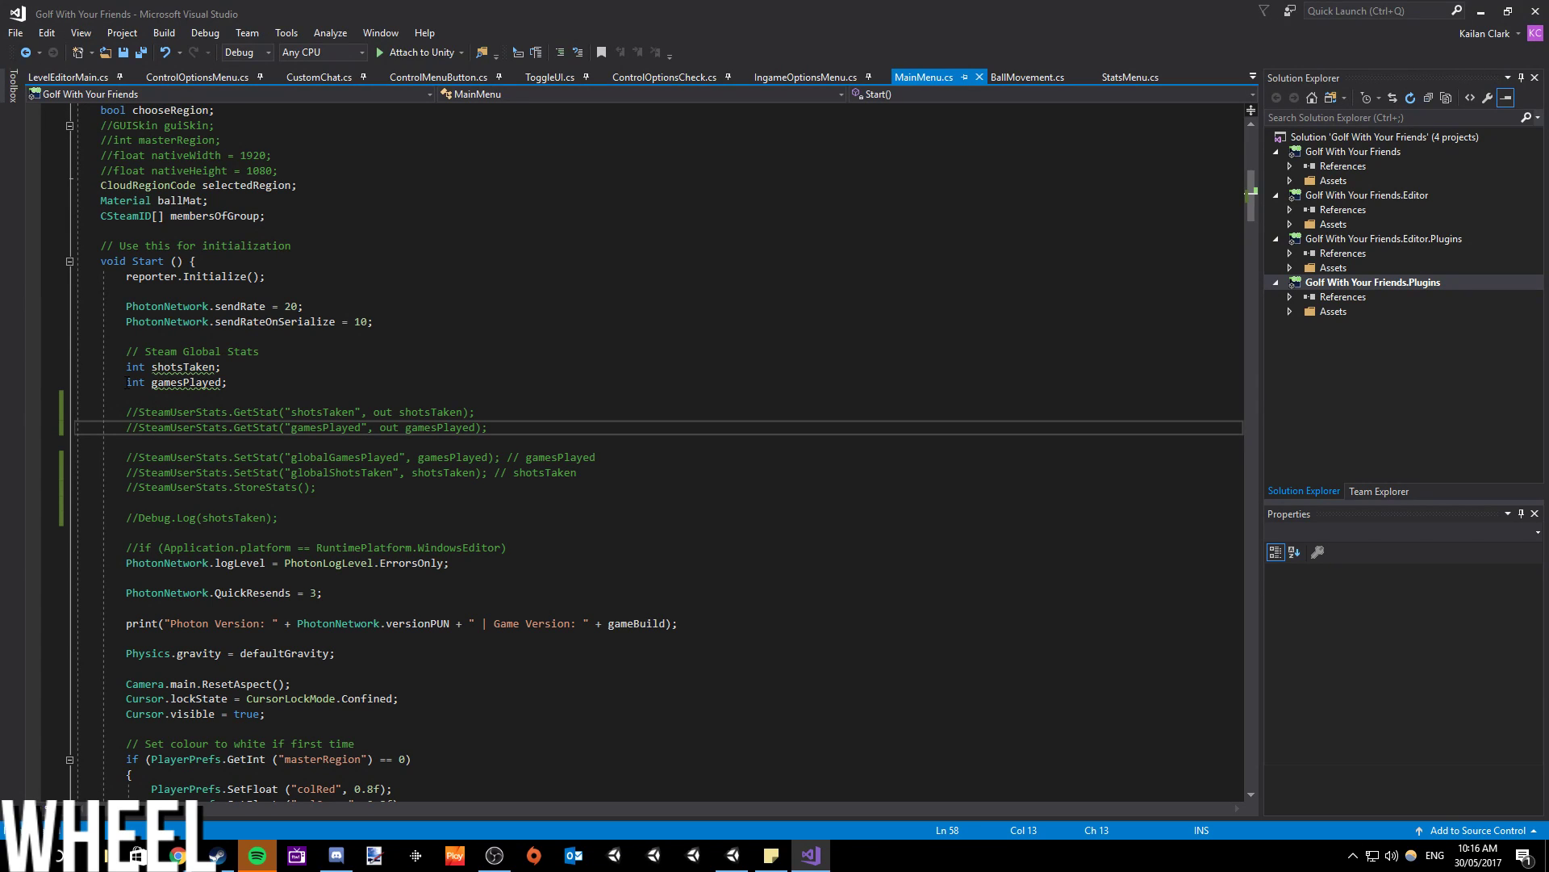
left_click_drag(126, 366, 126, 382, "alt+shift")
type("//")
left_click(203, 382)
key("ctrl+s")
- Review the FixedUpdate() code in StatsMenu.cs that assigns the General, Best Classic, Best Hoops and Global stat texts
left_click(1126, 75)
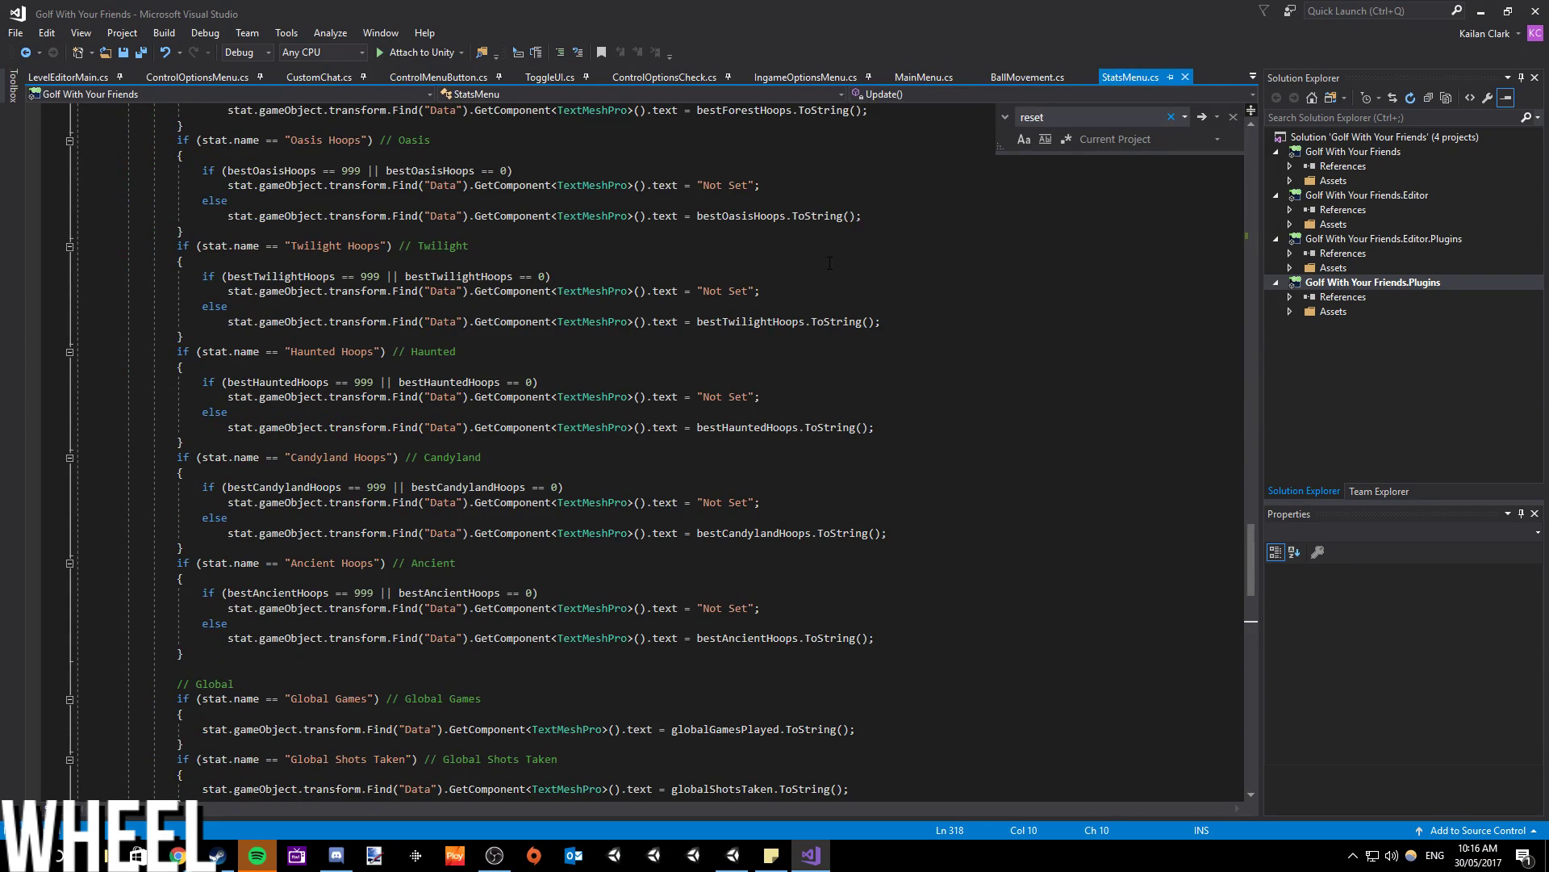
scroll(848, 253, "up", 20)
scroll(694, 436, "up", 7)
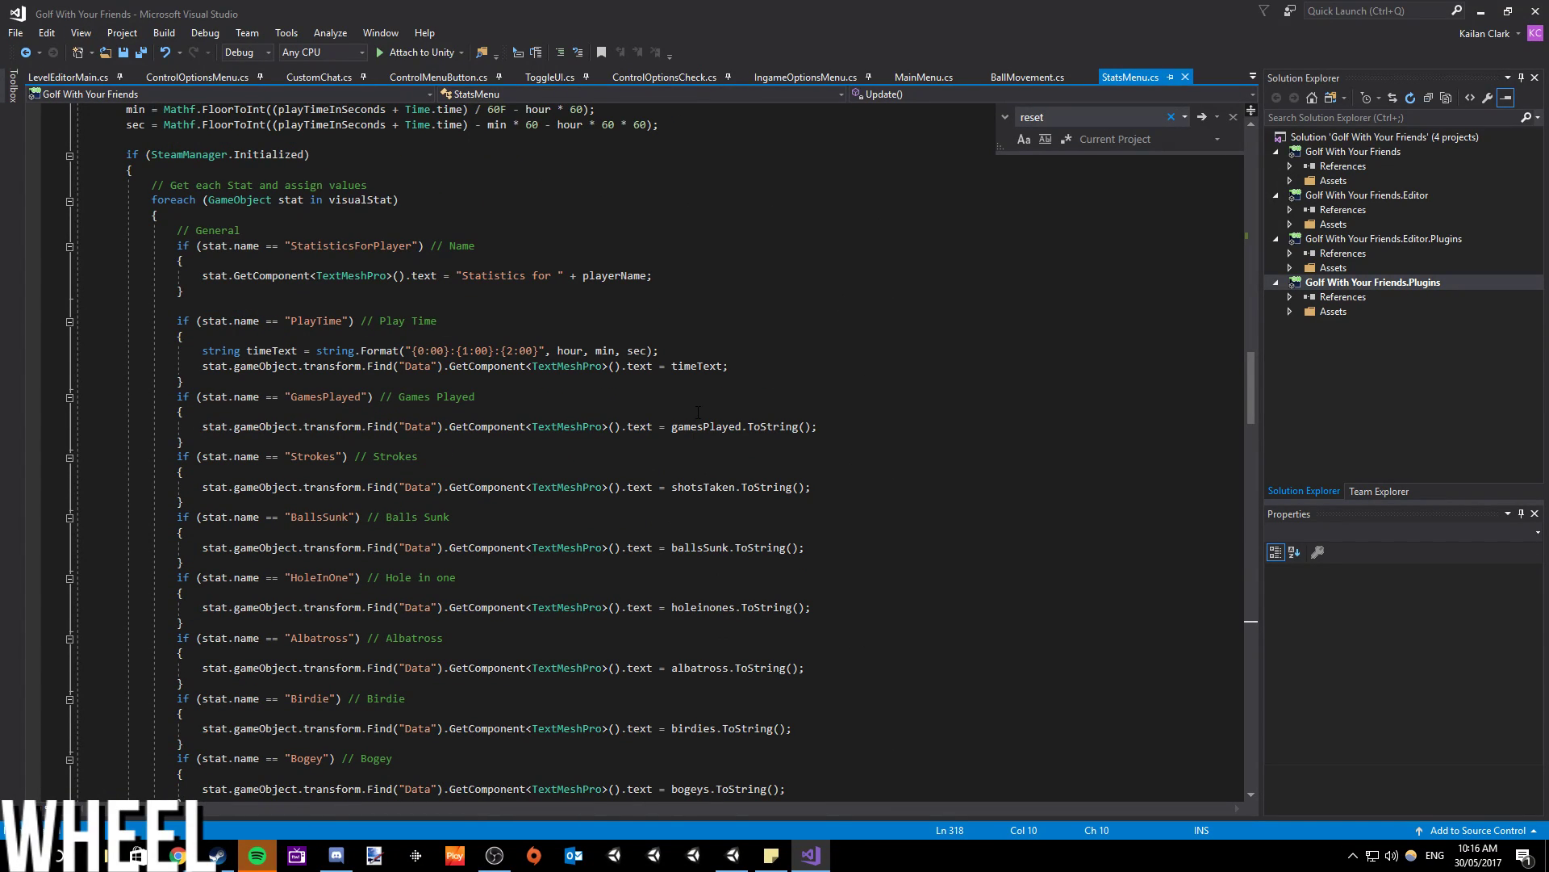
scroll(342, 409, "down", 10)
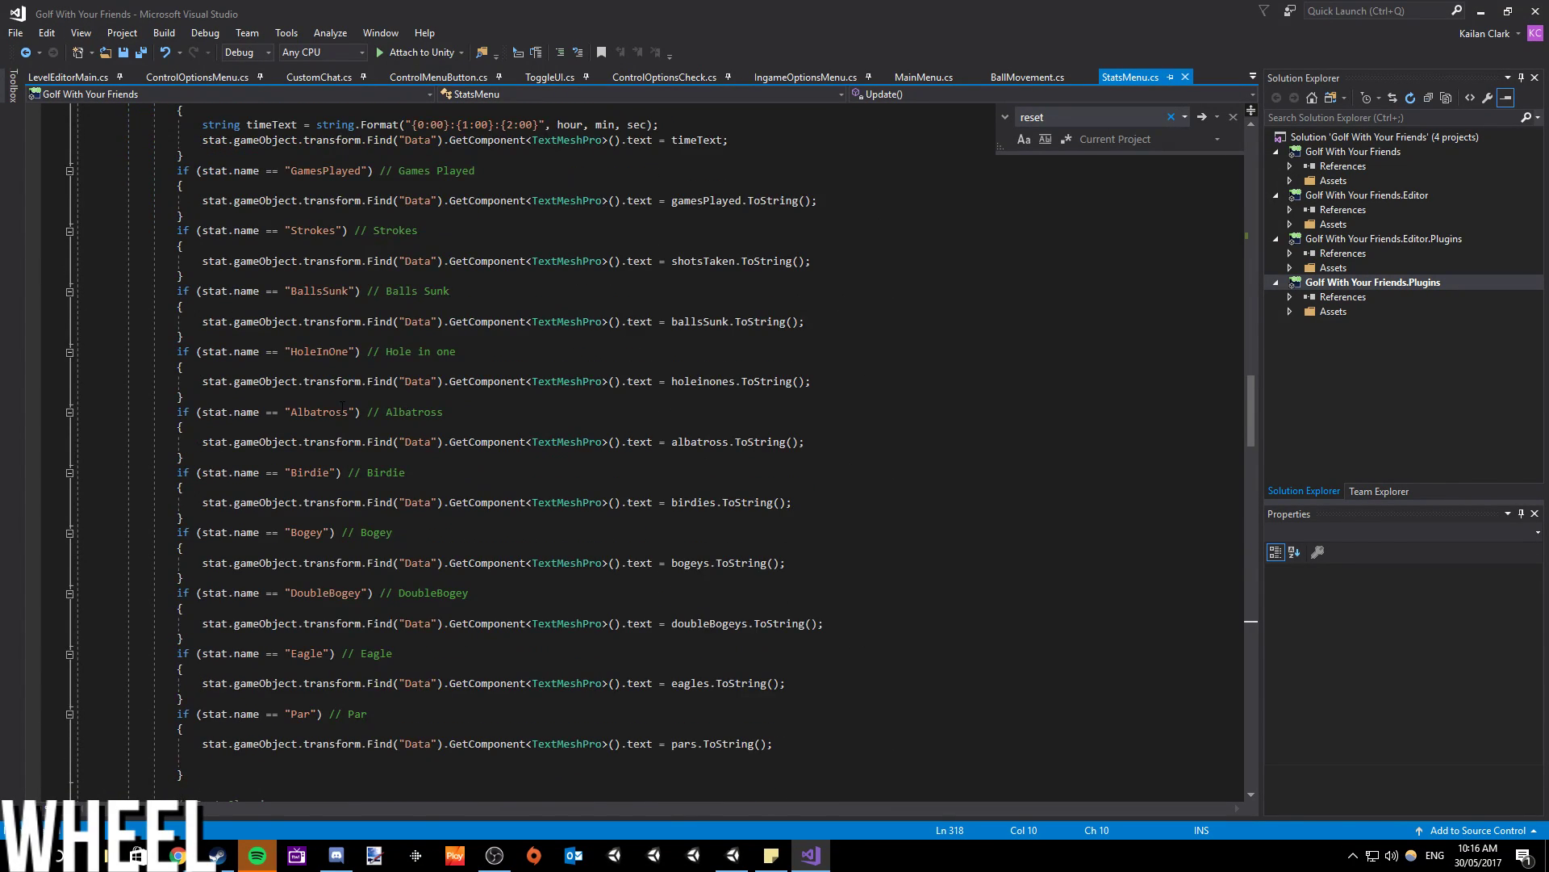
scroll(342, 408, "down", 18)
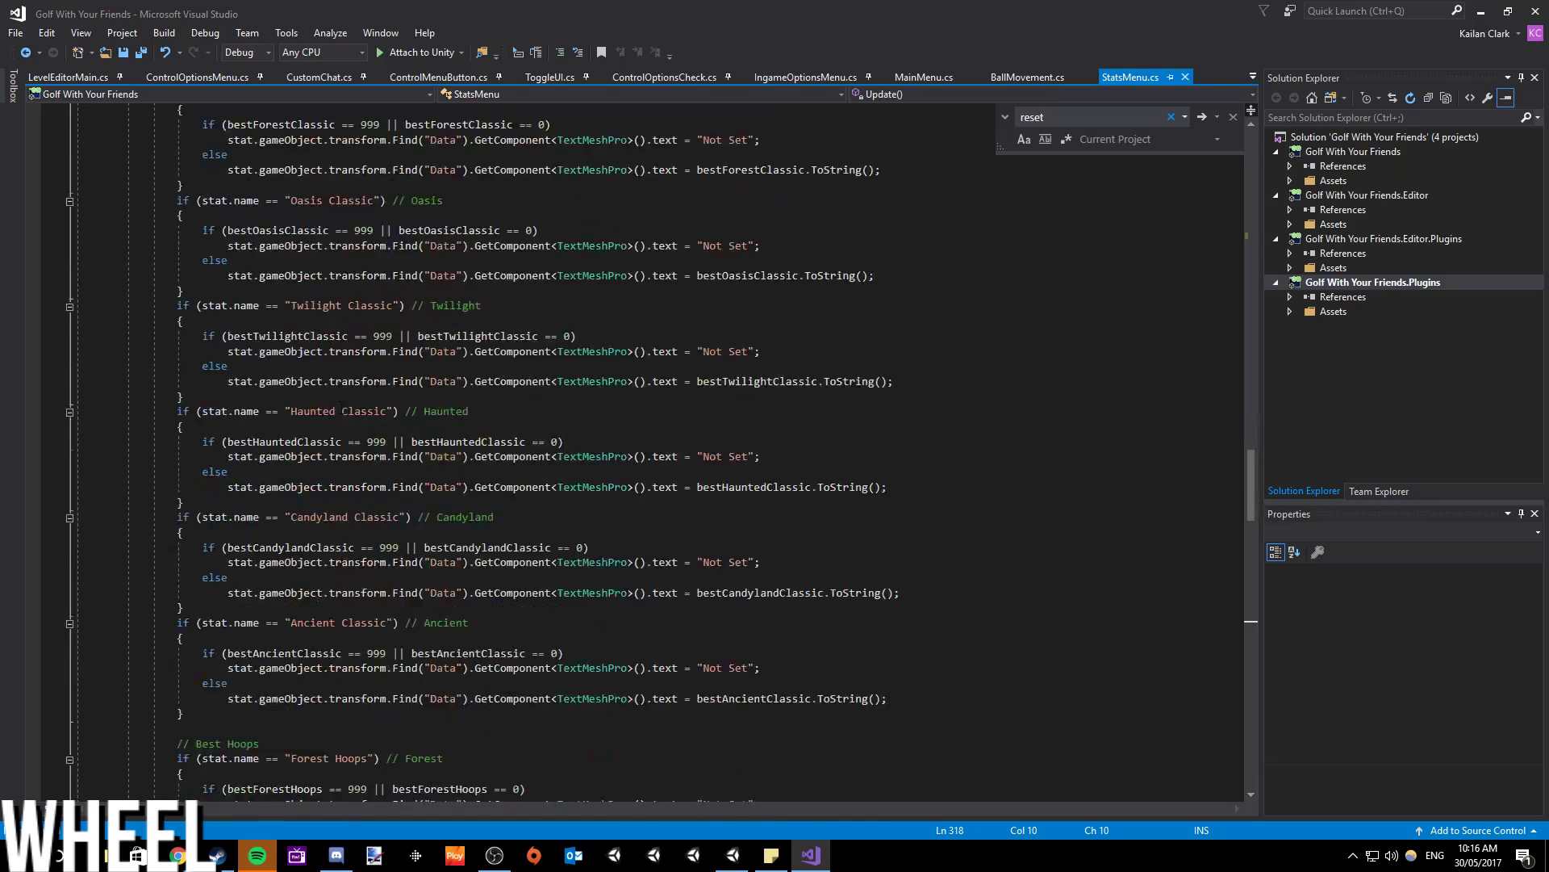
scroll(342, 409, "down", 6)
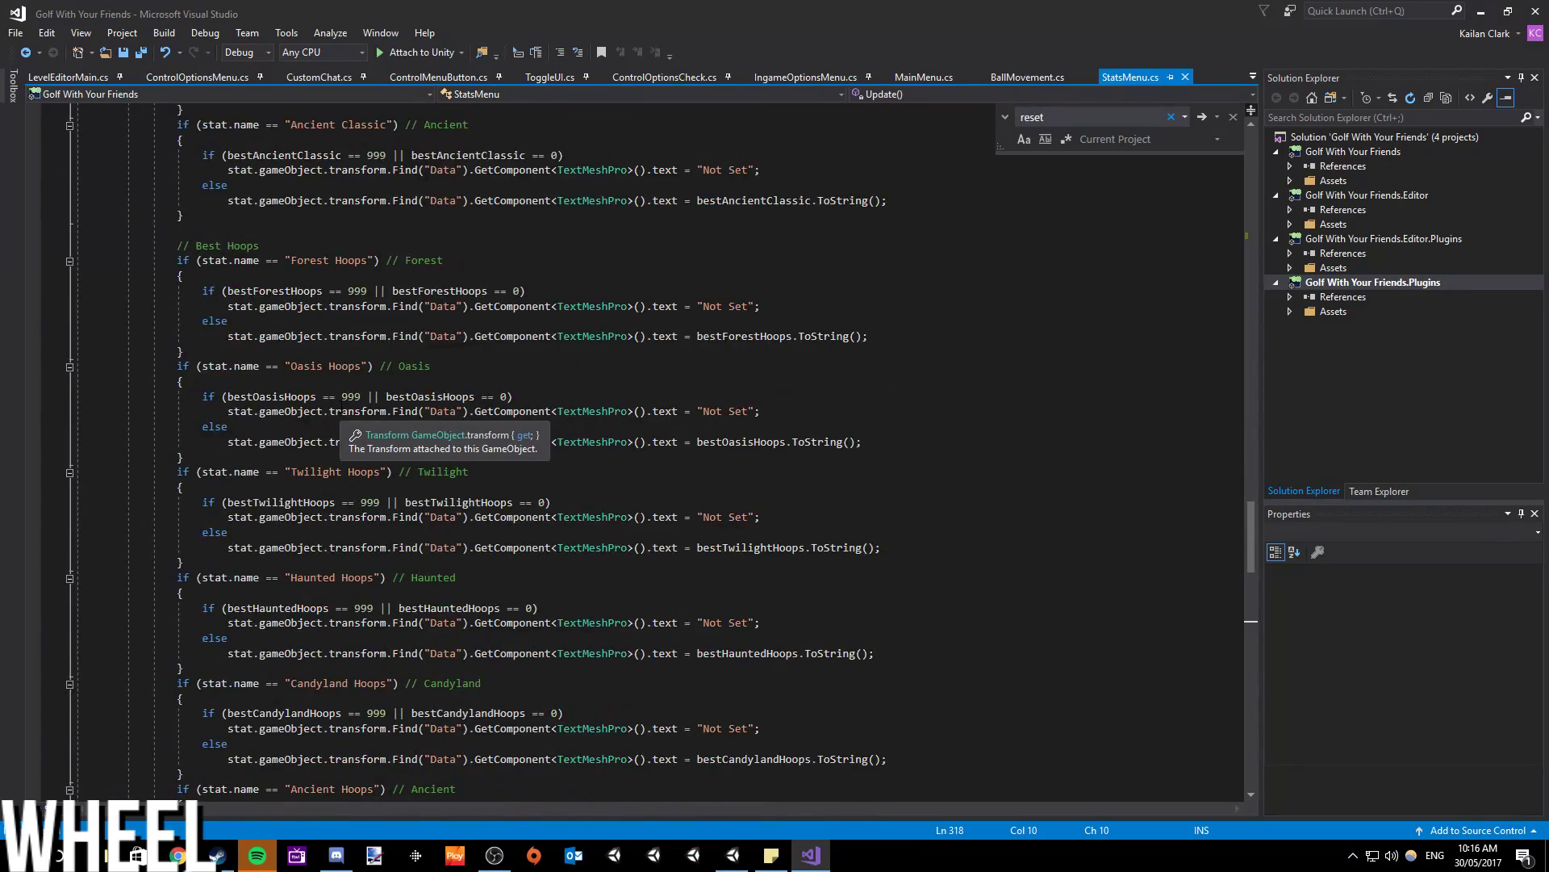
scroll(343, 408, "down", 5)
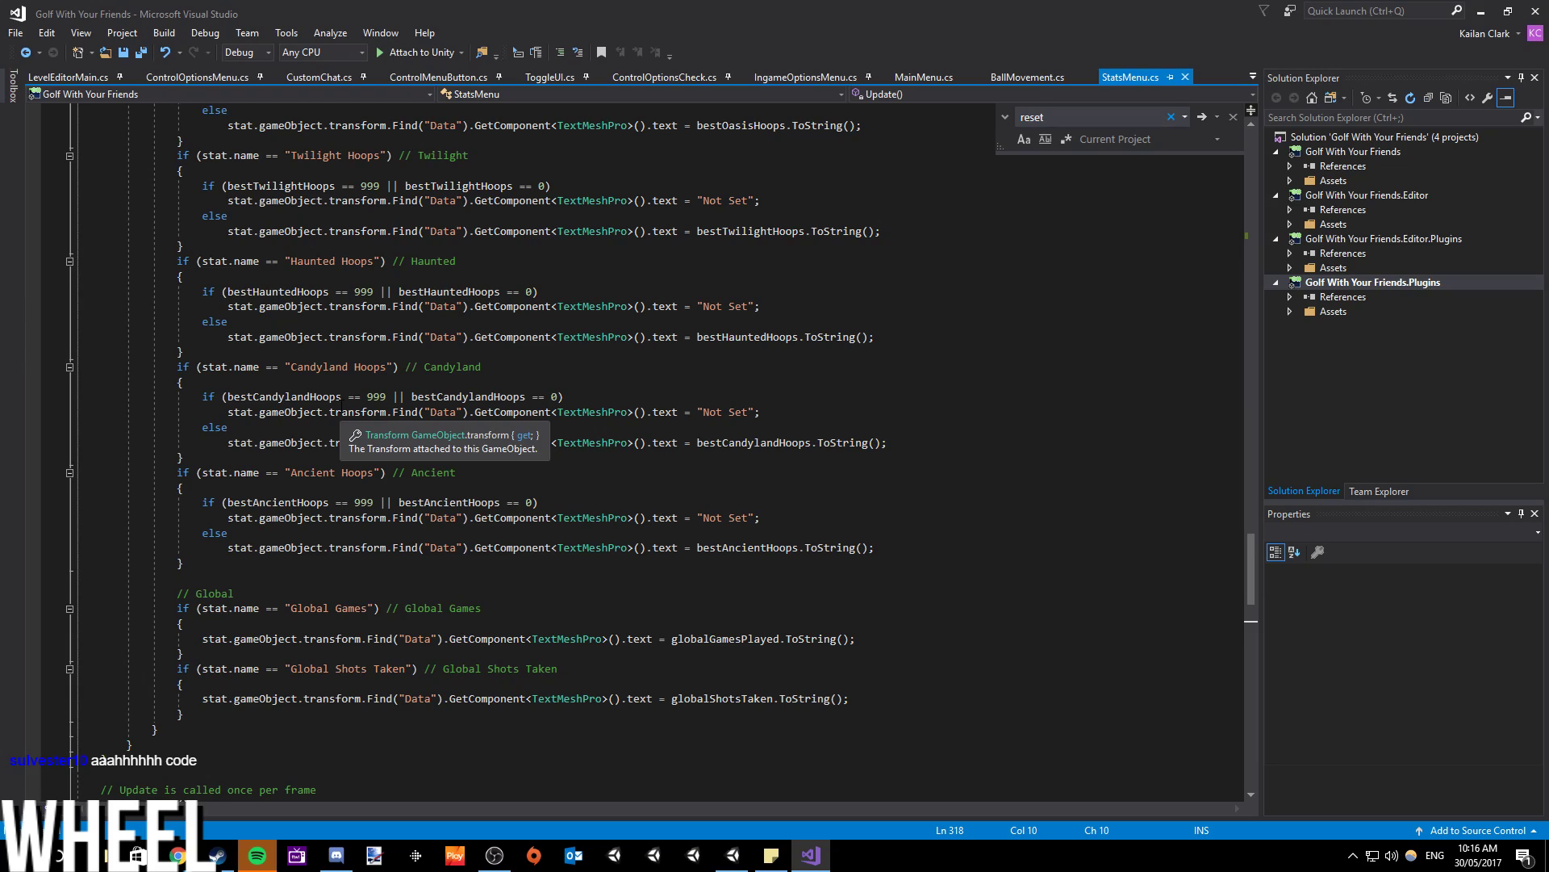
scroll(343, 406, "up", 20)
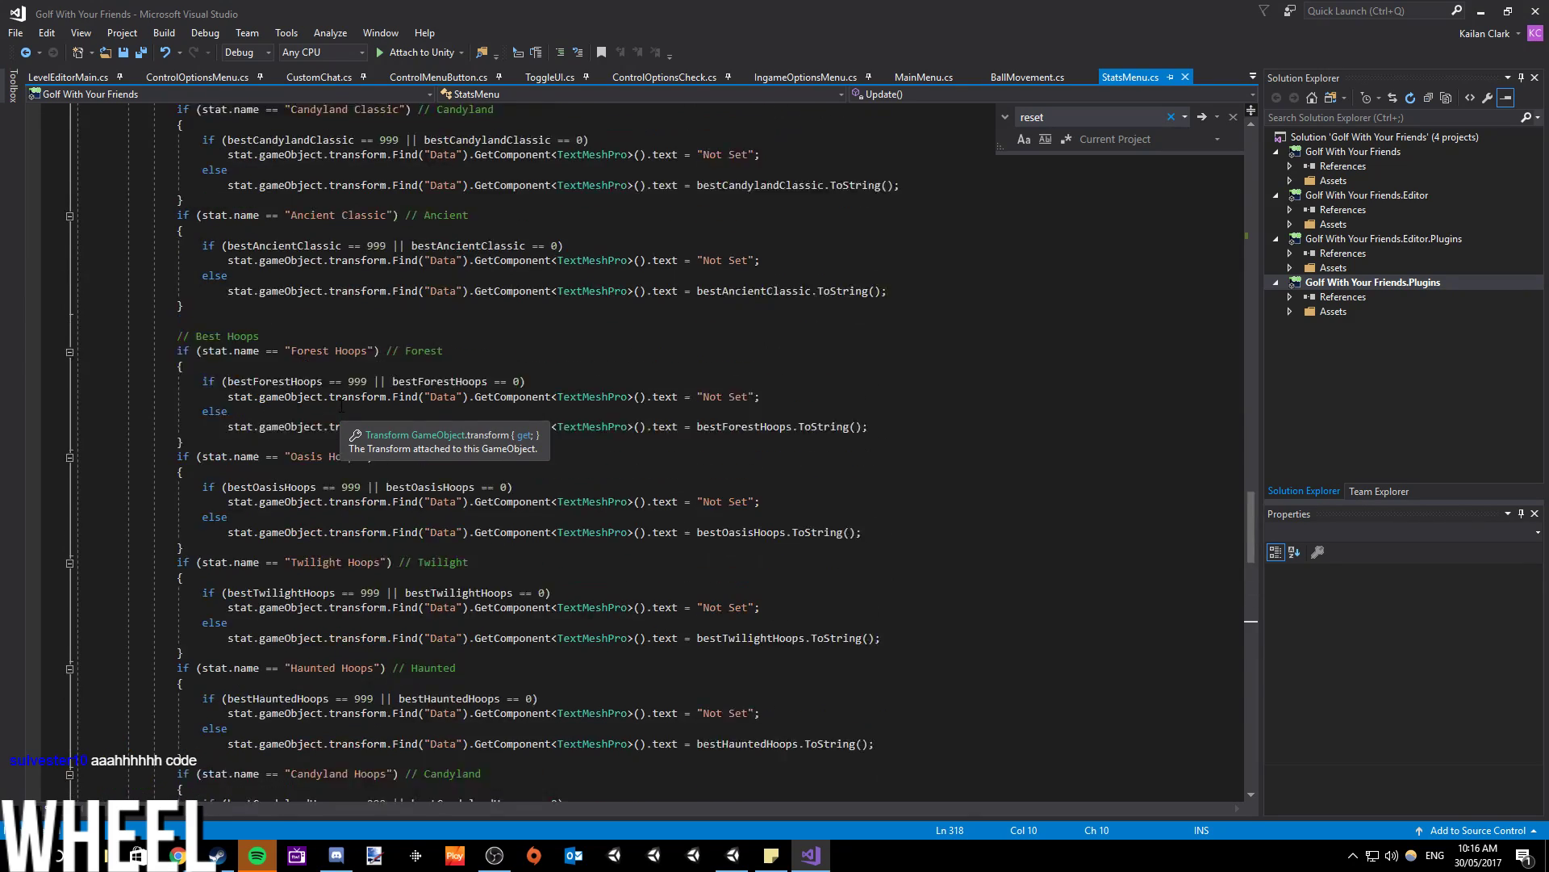
scroll(342, 406, "up", 15)
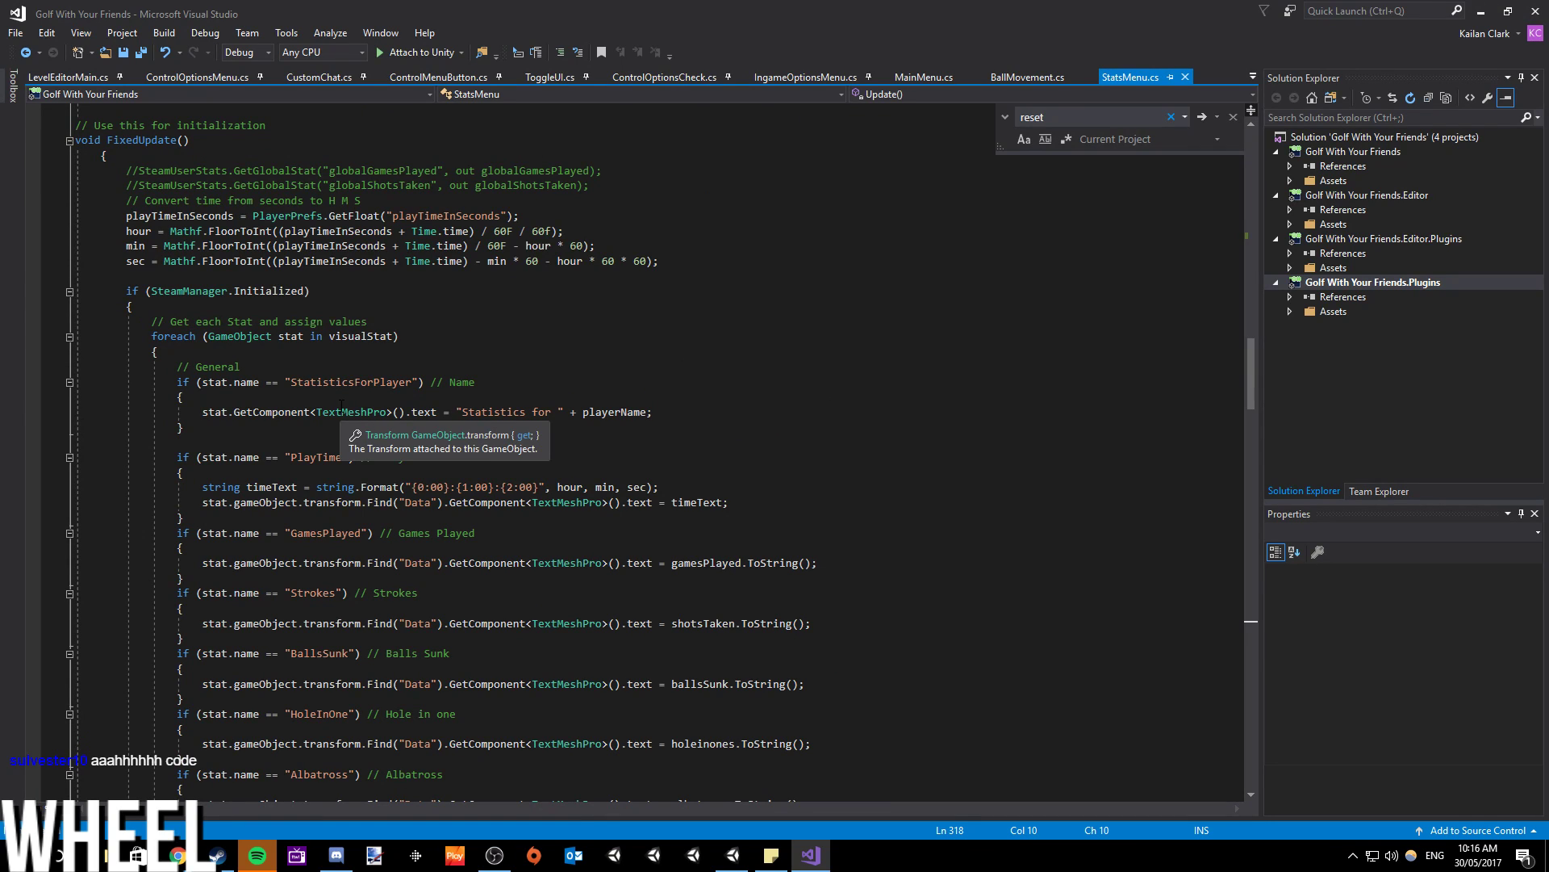
- Examine the GetStat, SetStat, StoreStats and GetGlobalStat calls in StatsMenu.cs Start(), and check the achievement progress in Steam
scroll(343, 406, "up", 3)
scroll(342, 406, "up", 4)
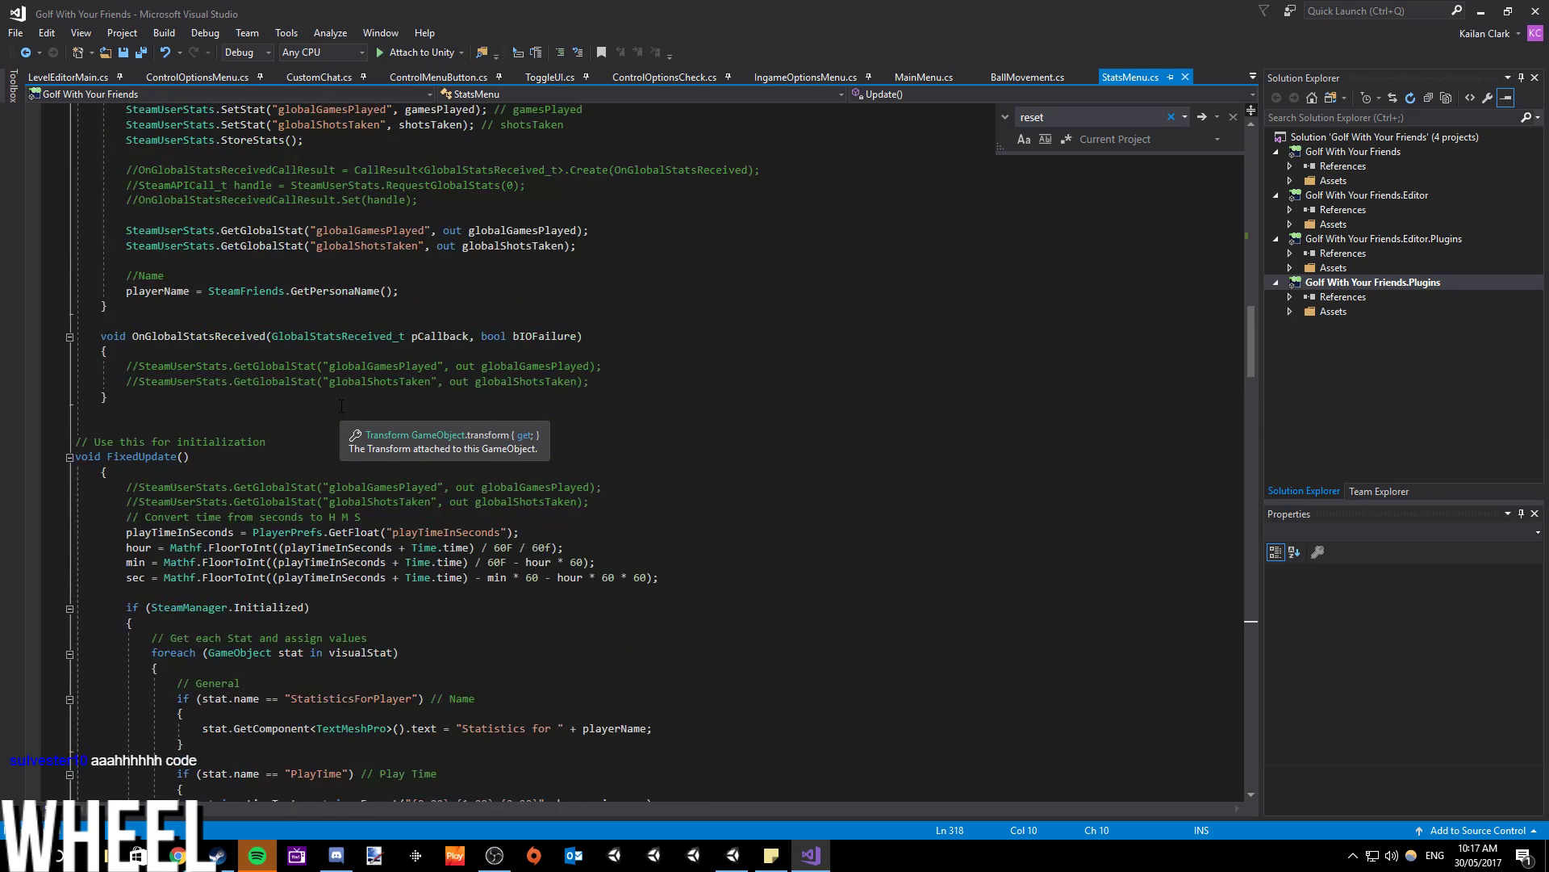
scroll(343, 406, "up", 5)
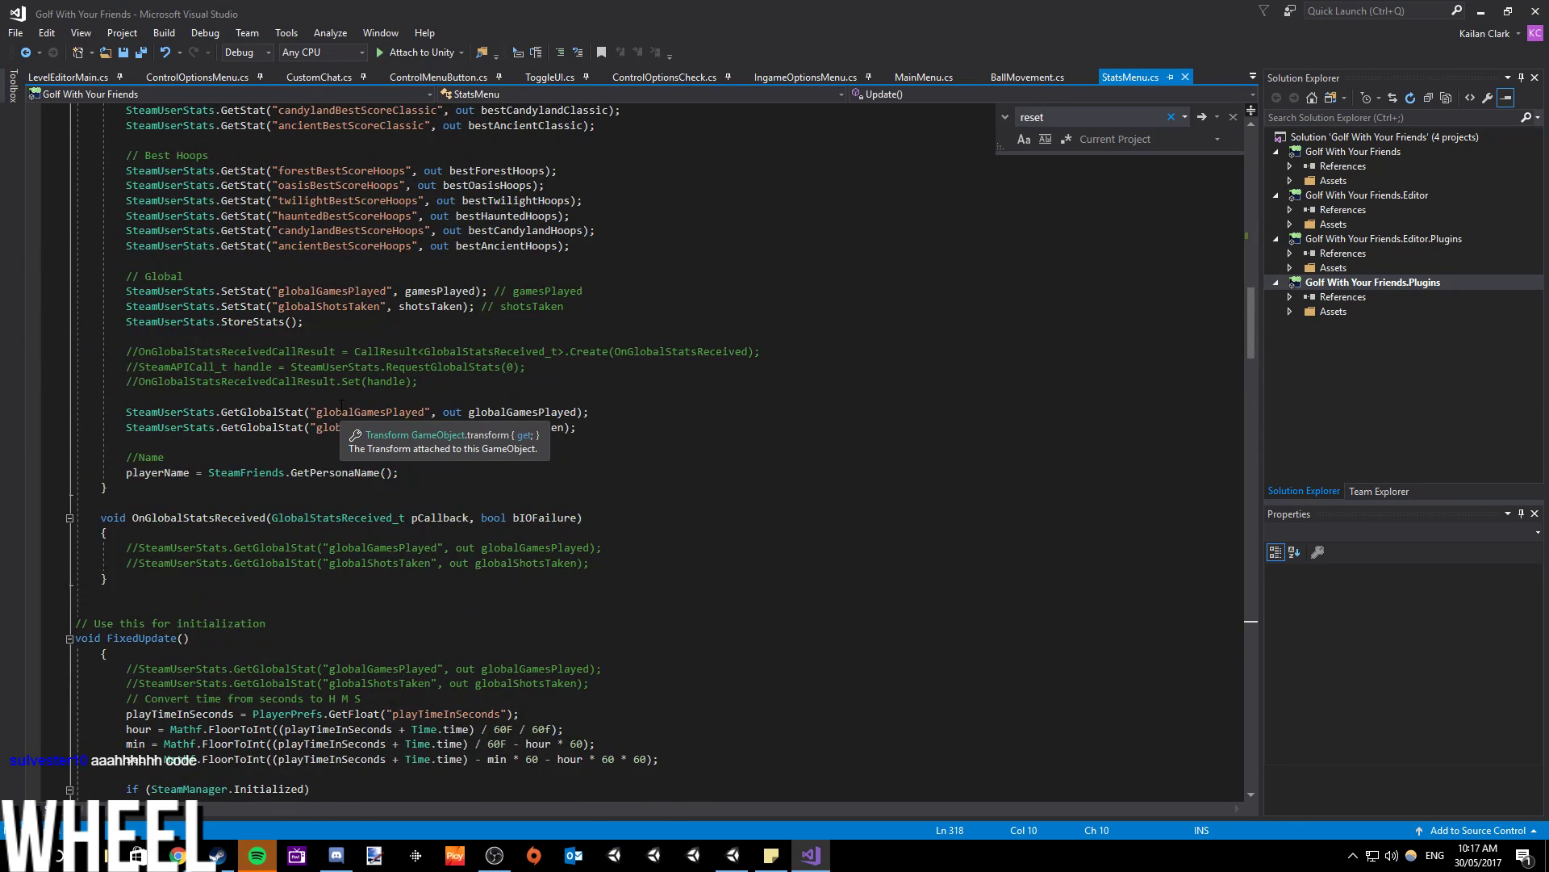
scroll(625, 449, "up", 5)
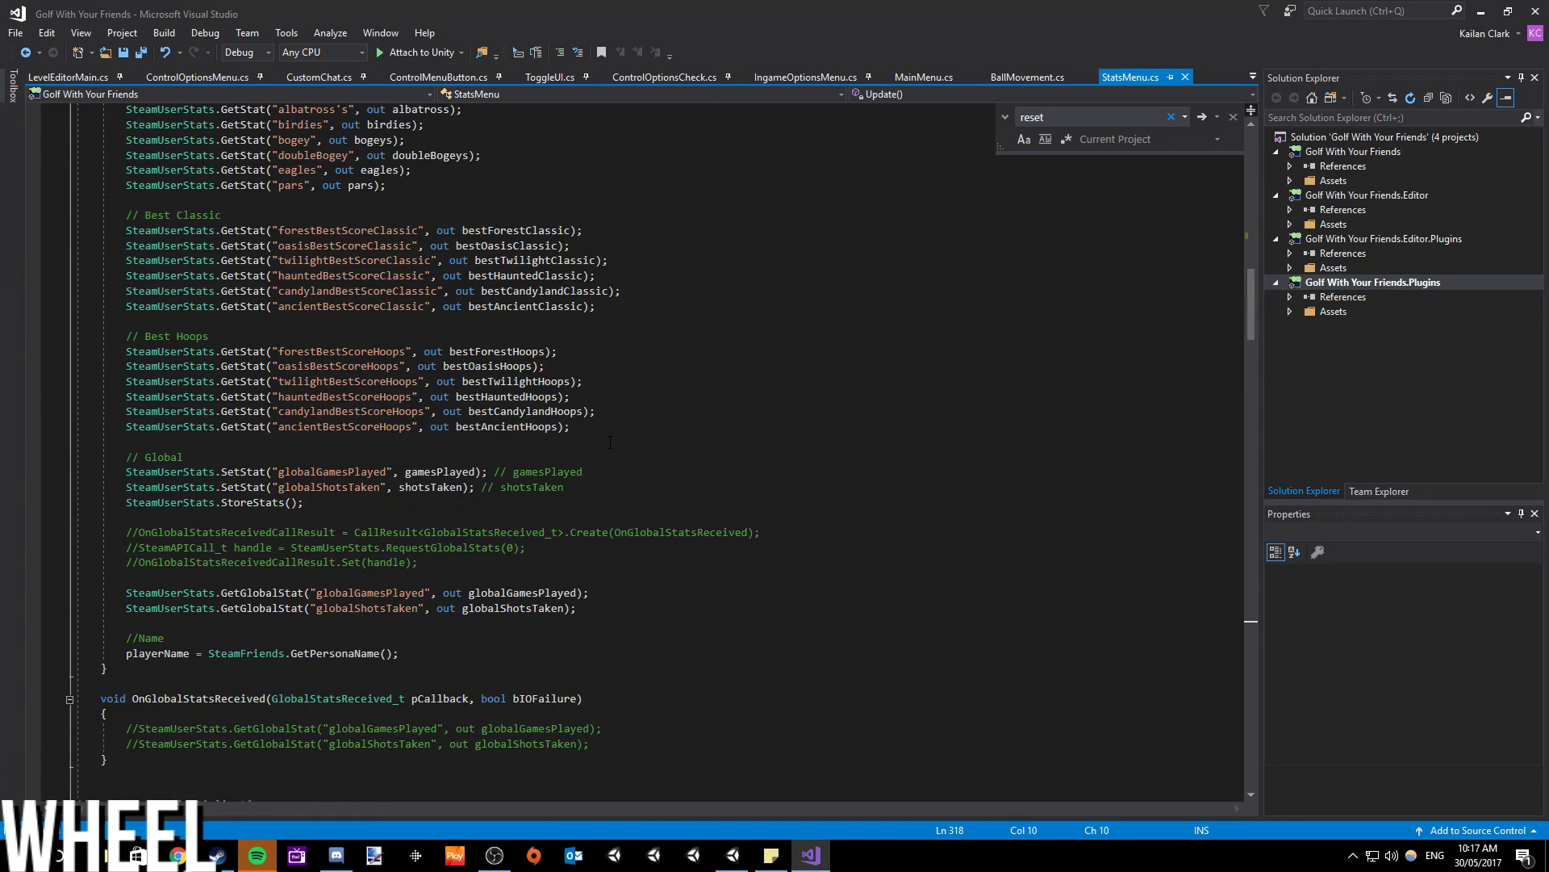
scroll(603, 438, "up", 2)
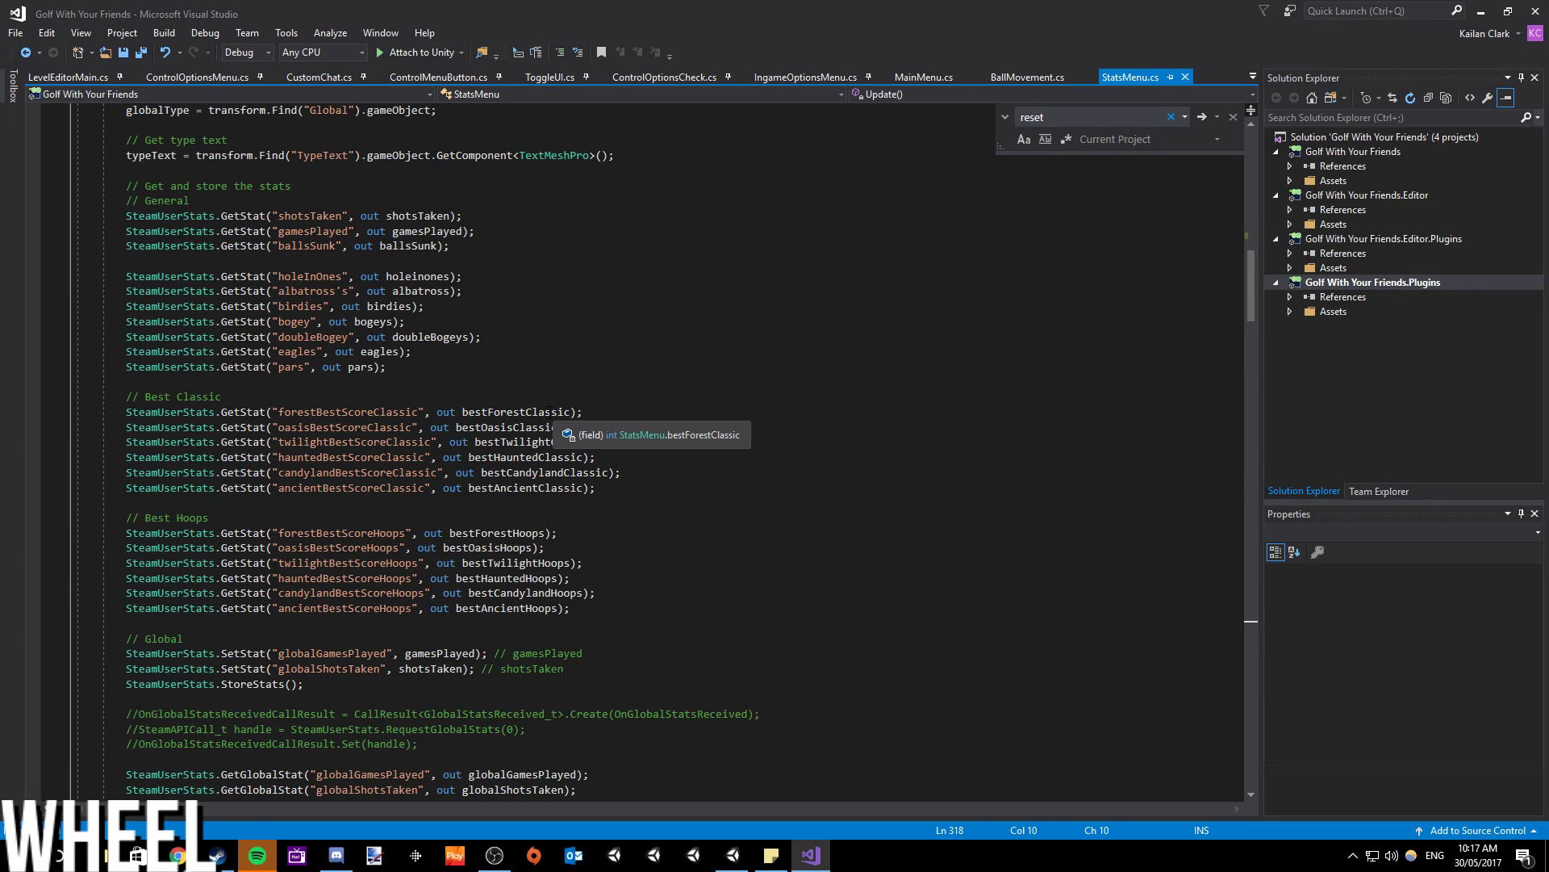
scroll(557, 408, "up", 10)
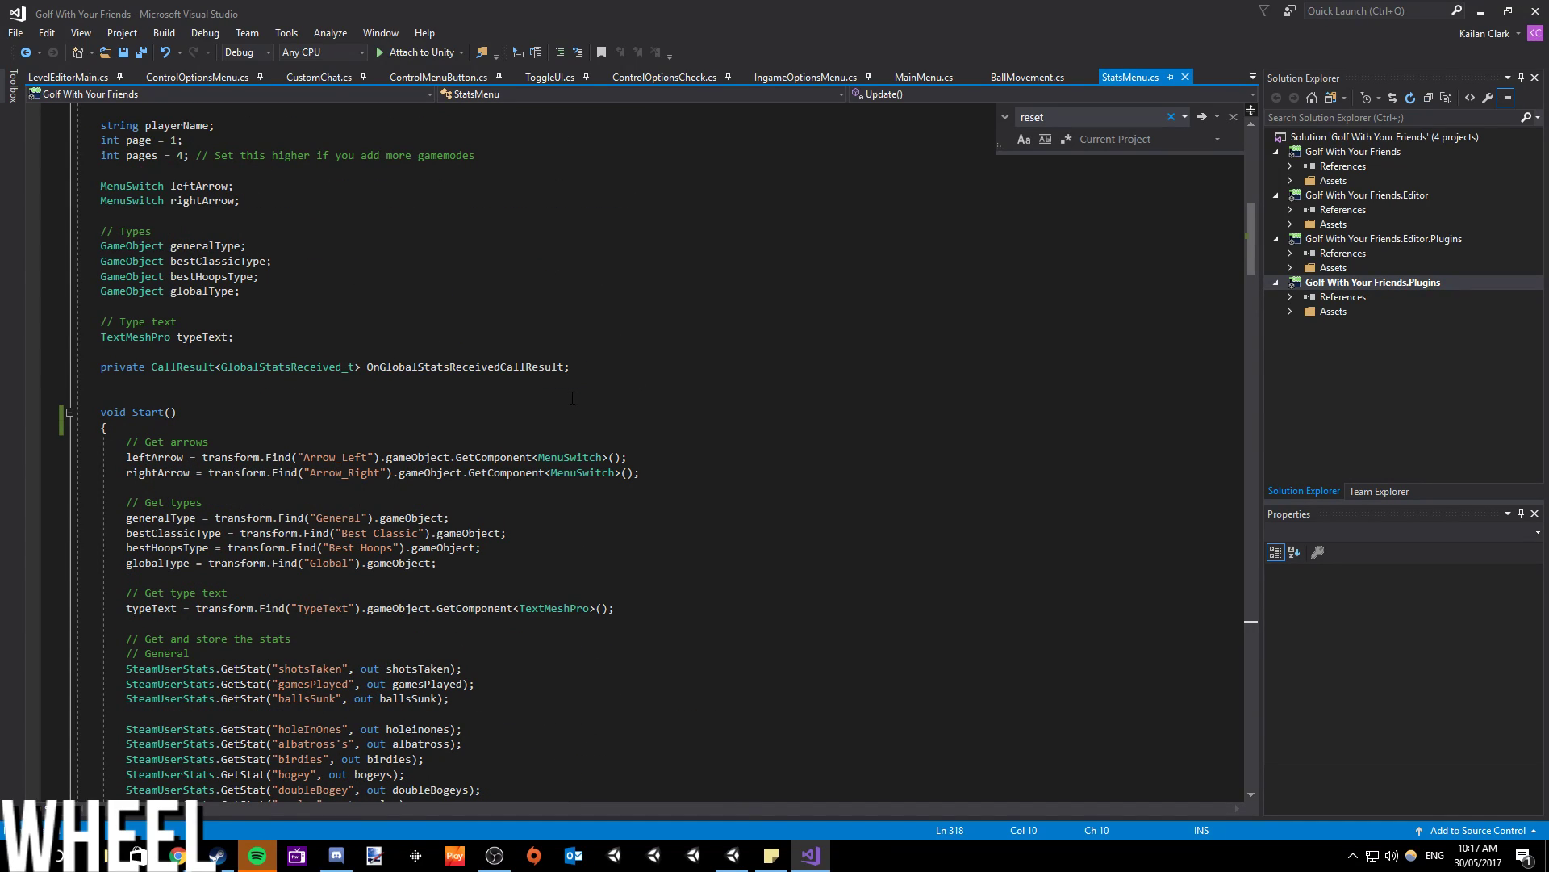
left_click_drag(1548, 71, 1156, 61)
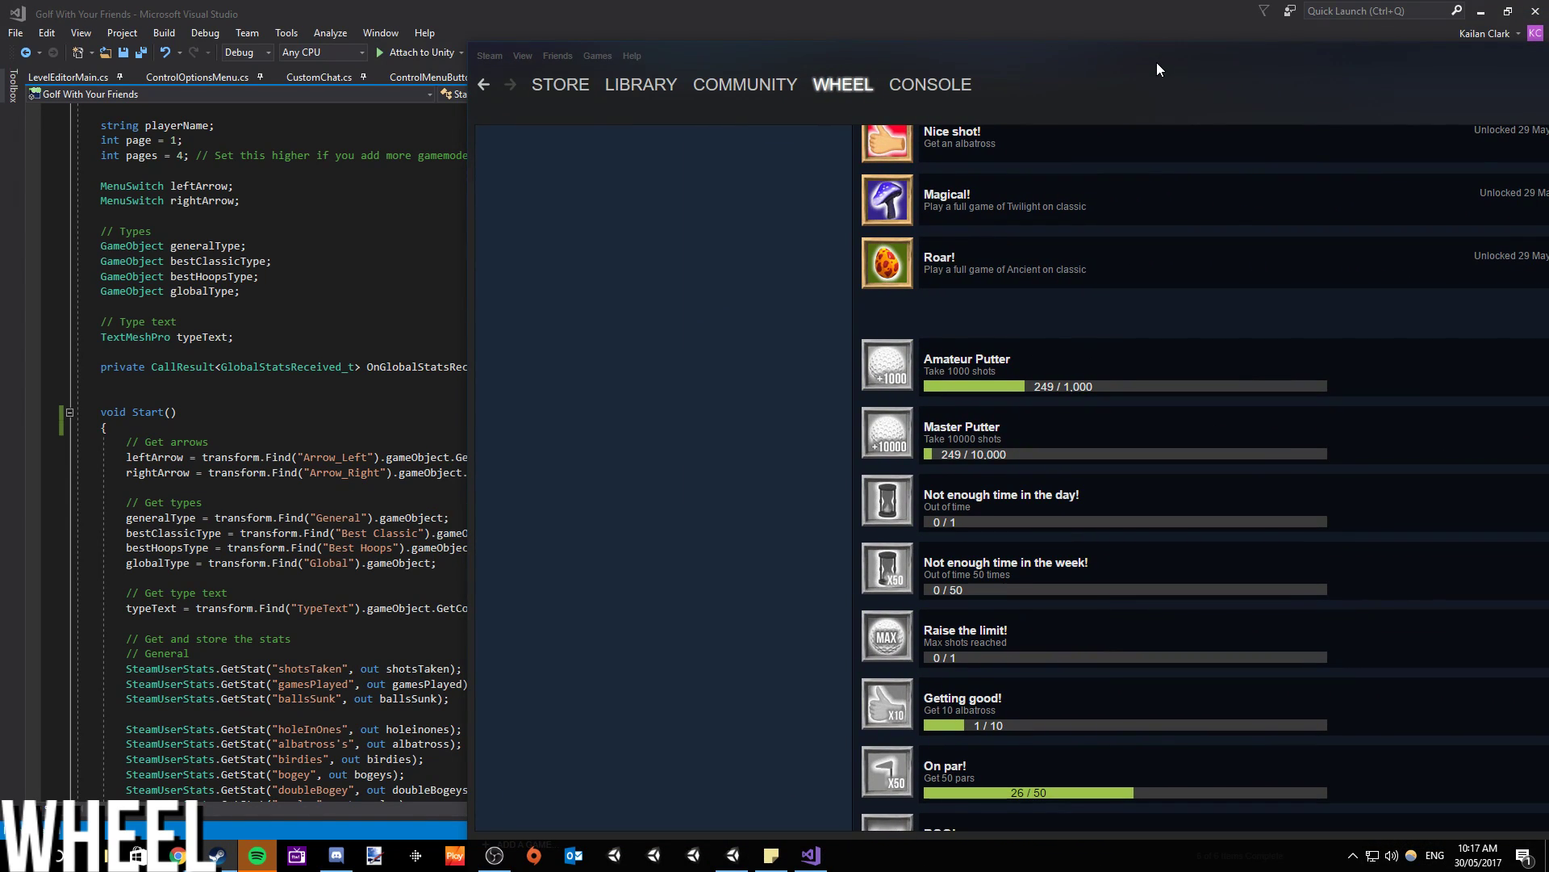
key("alt+Tab")
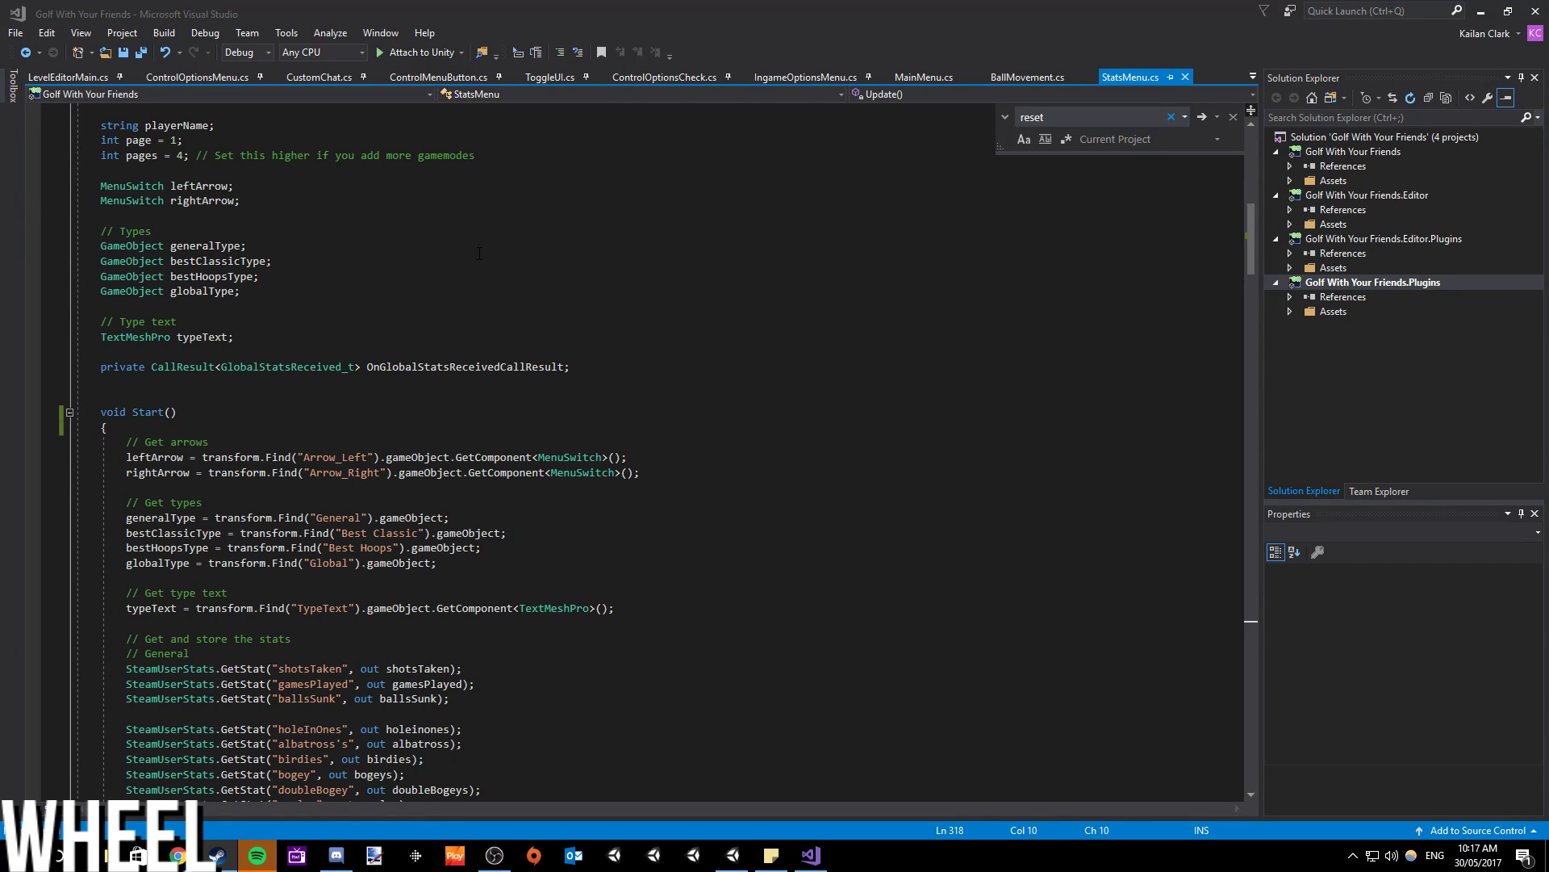
left_click(104, 371)
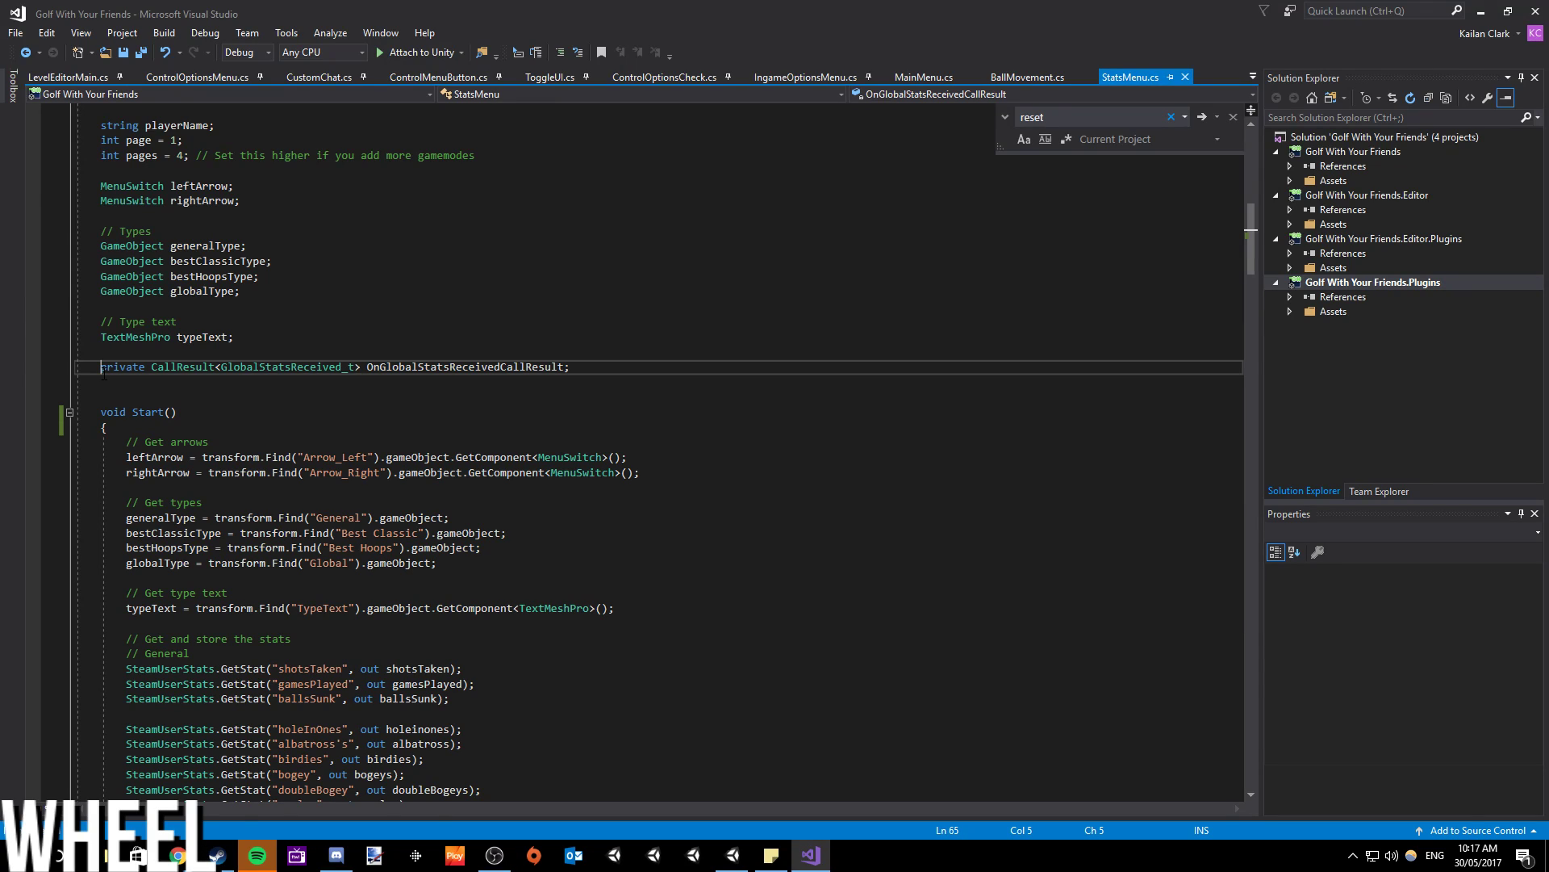
type("//")
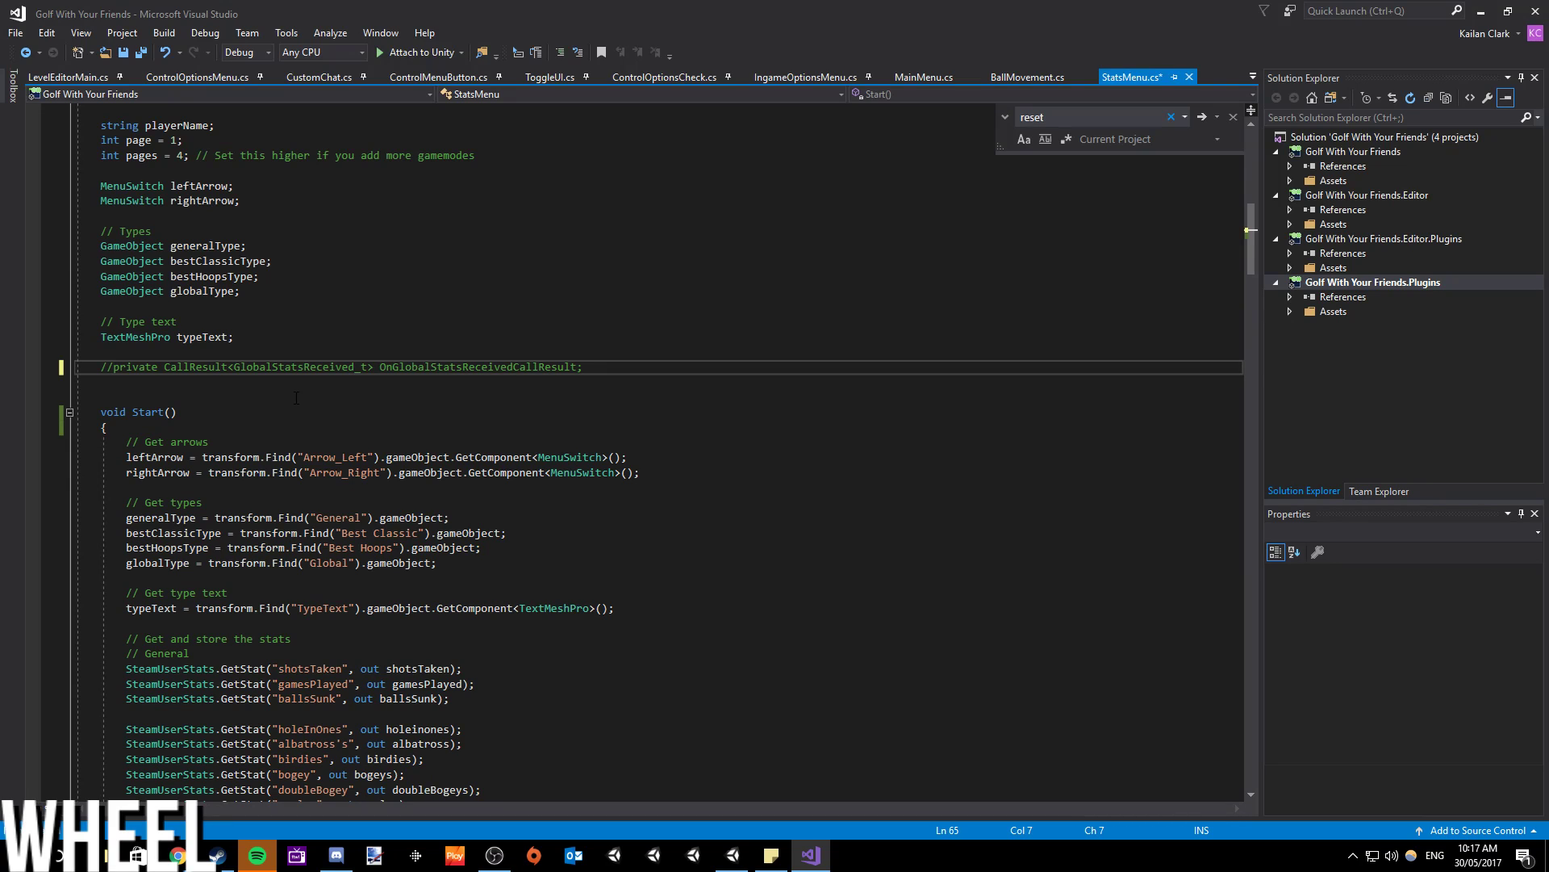
scroll(296, 409, "up", 4)
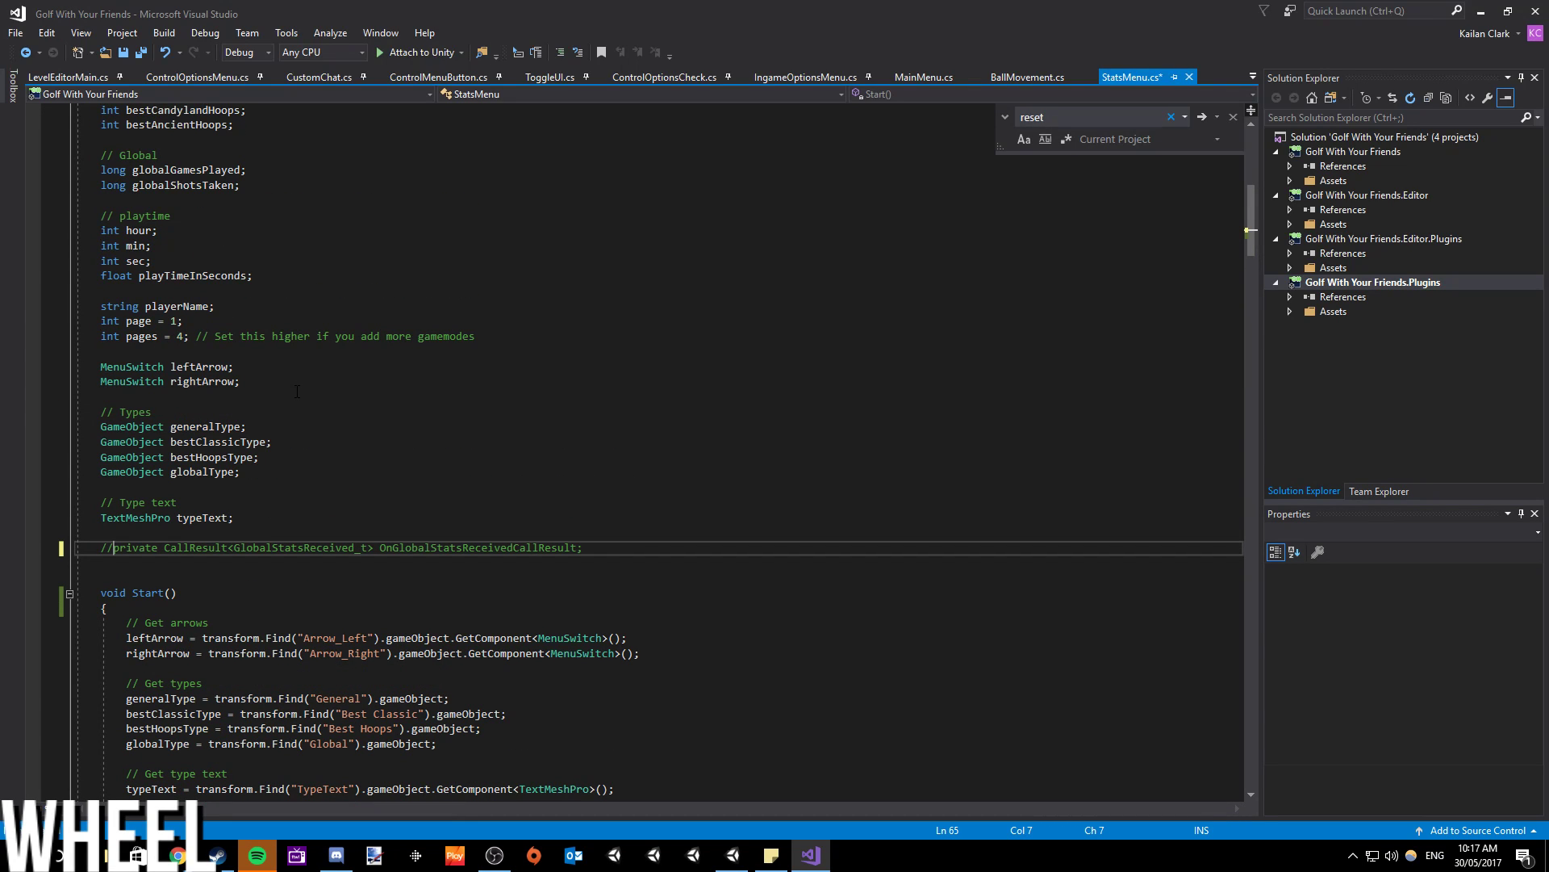
scroll(297, 392, "down", 20)
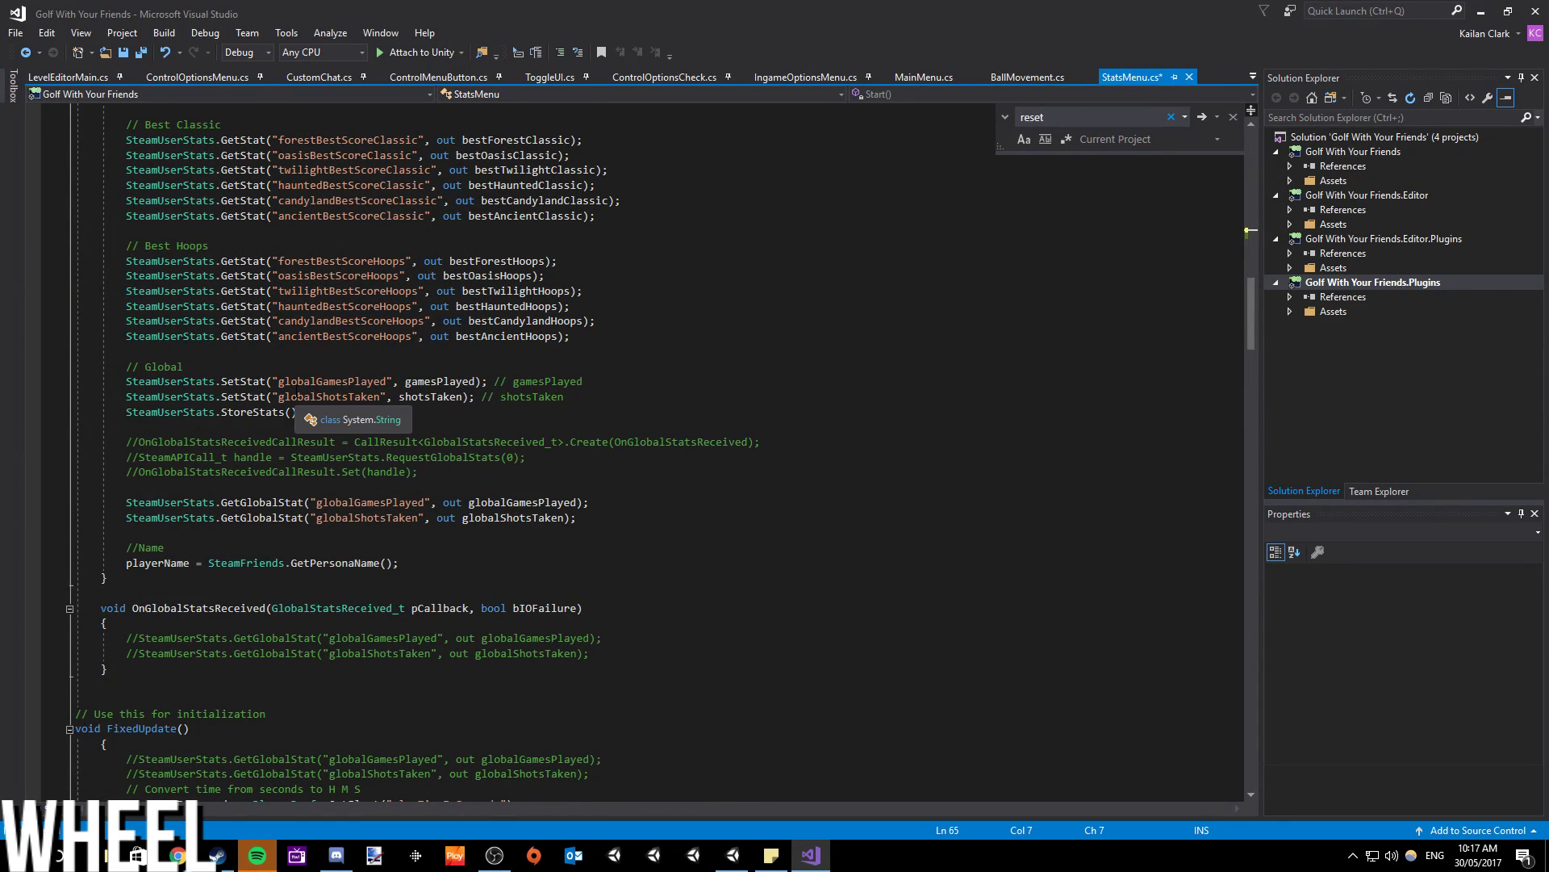
scroll(296, 394, "up", 14)
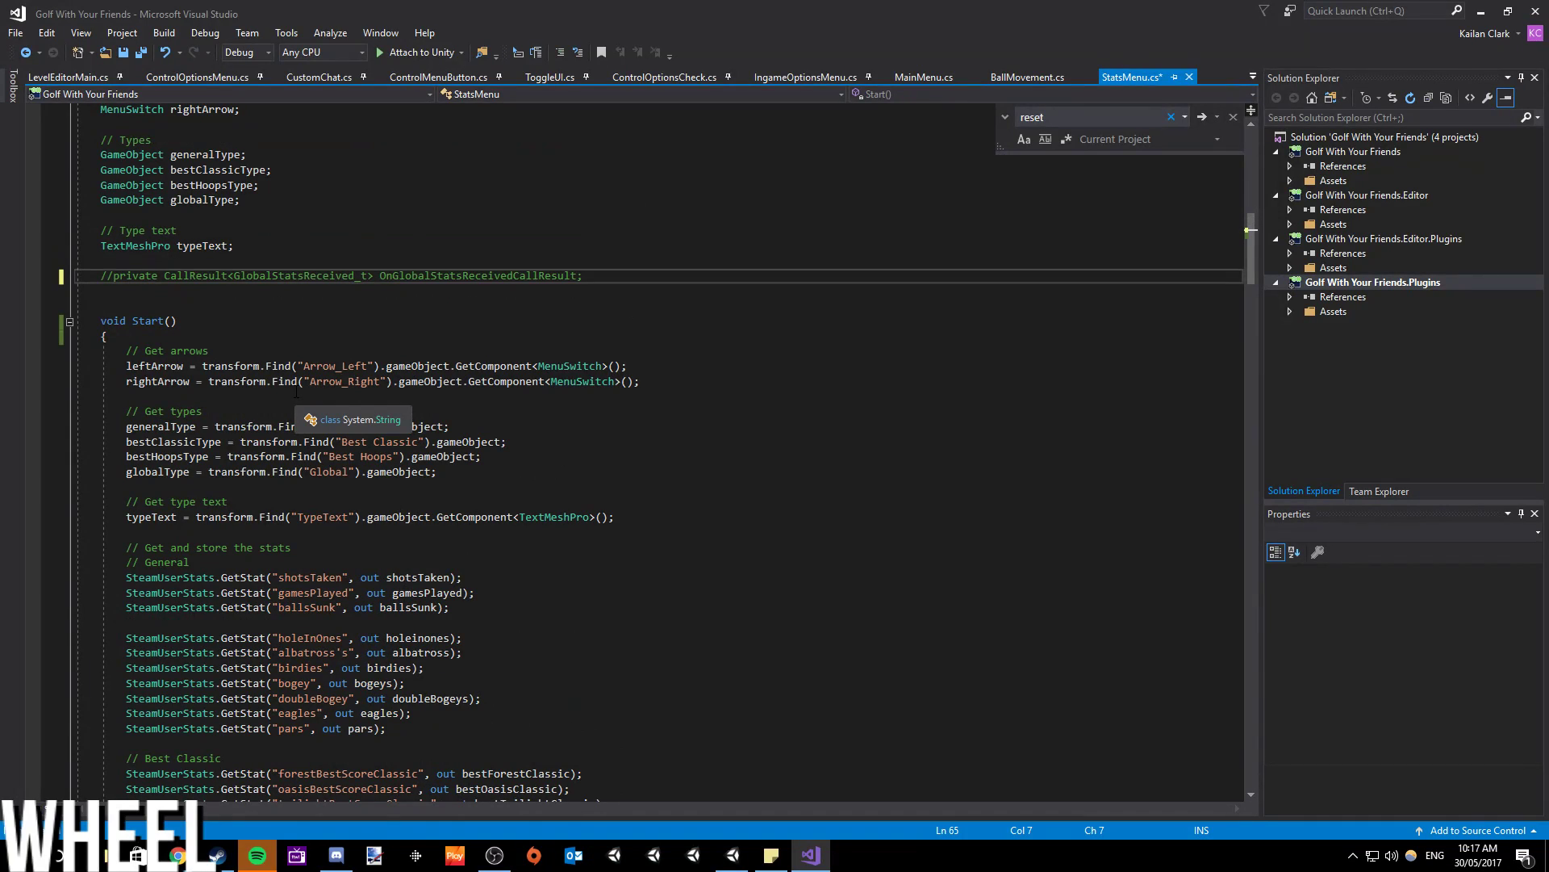
key("BackSpace")
key("BackSpace")
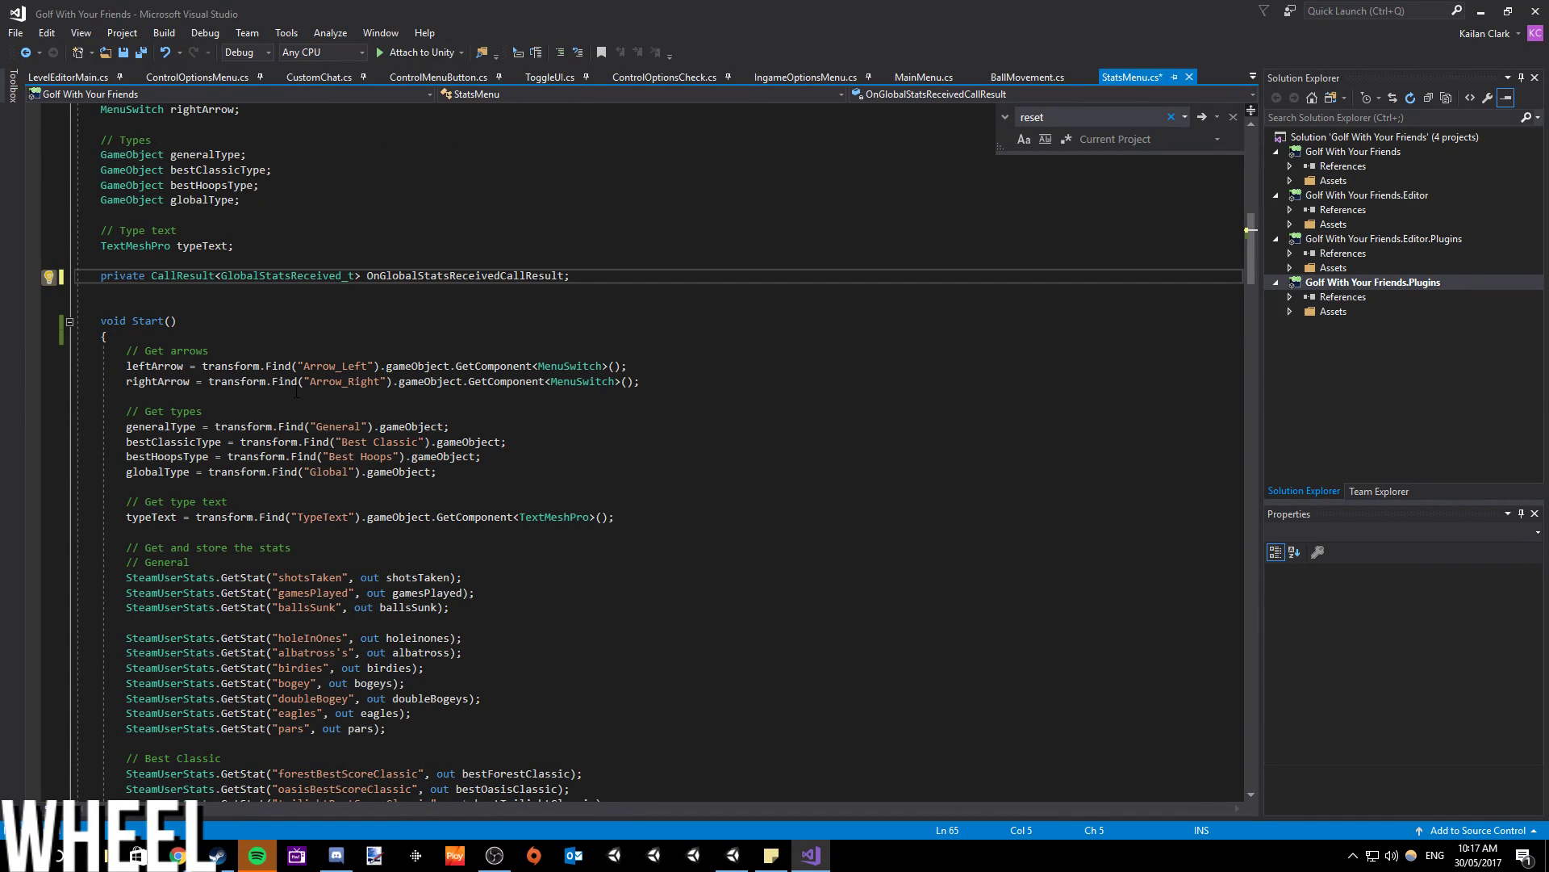
- Uncomment the globalGamesPlayed and globalShotsTaken GetGlobalStat calls inside OnGlobalStatsReceived() in StatsMenu.cs
scroll(296, 392, "down", 8)
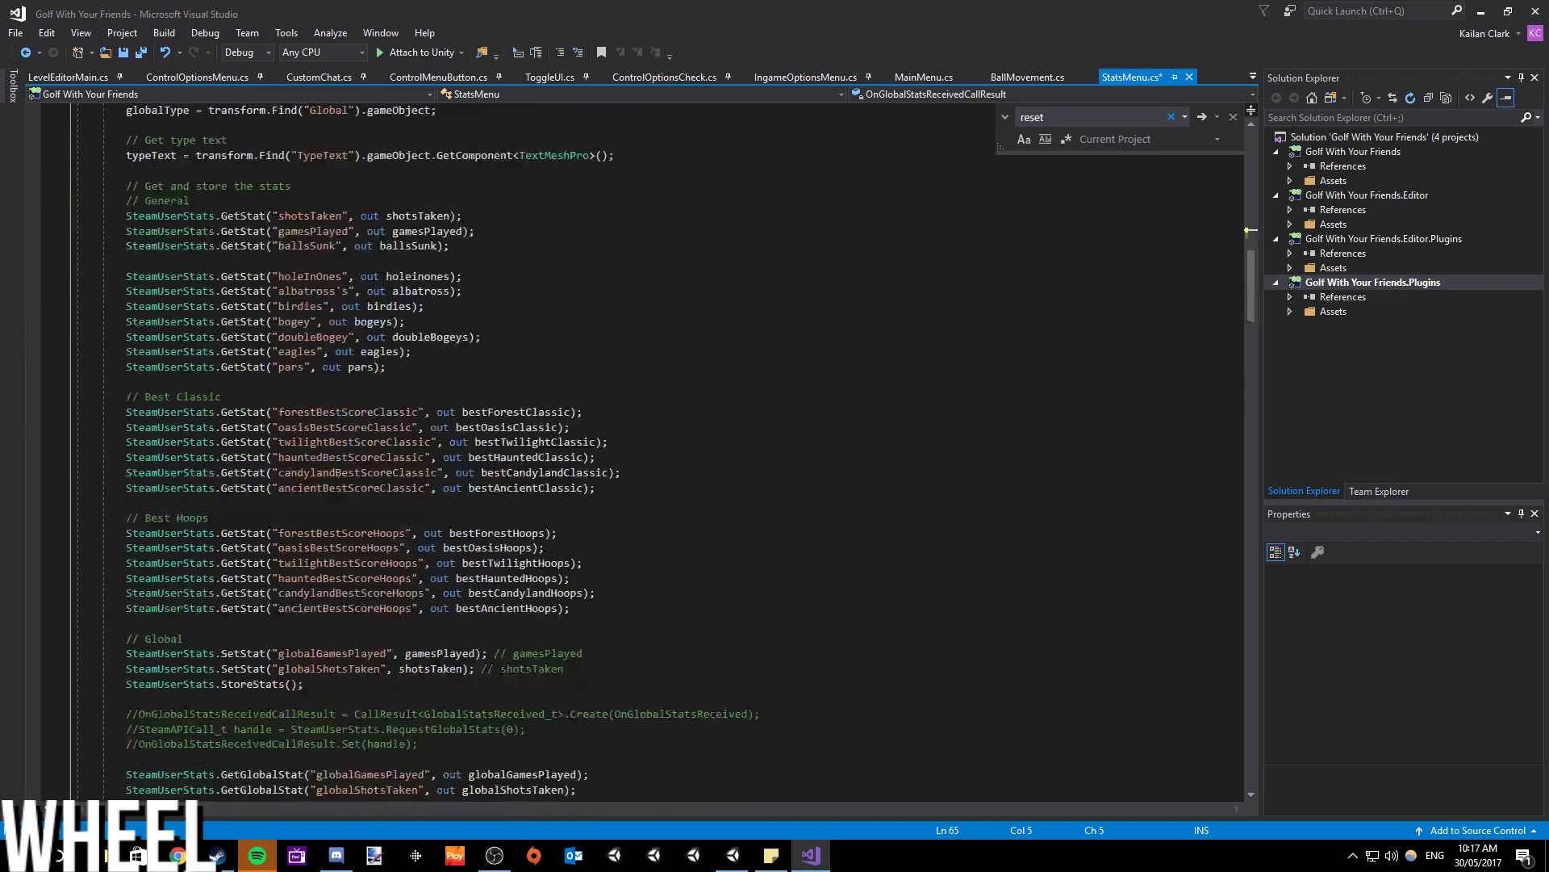
scroll(436, 444, "down", 7)
scroll(436, 444, "up", 5)
scroll(436, 443, "down", 1)
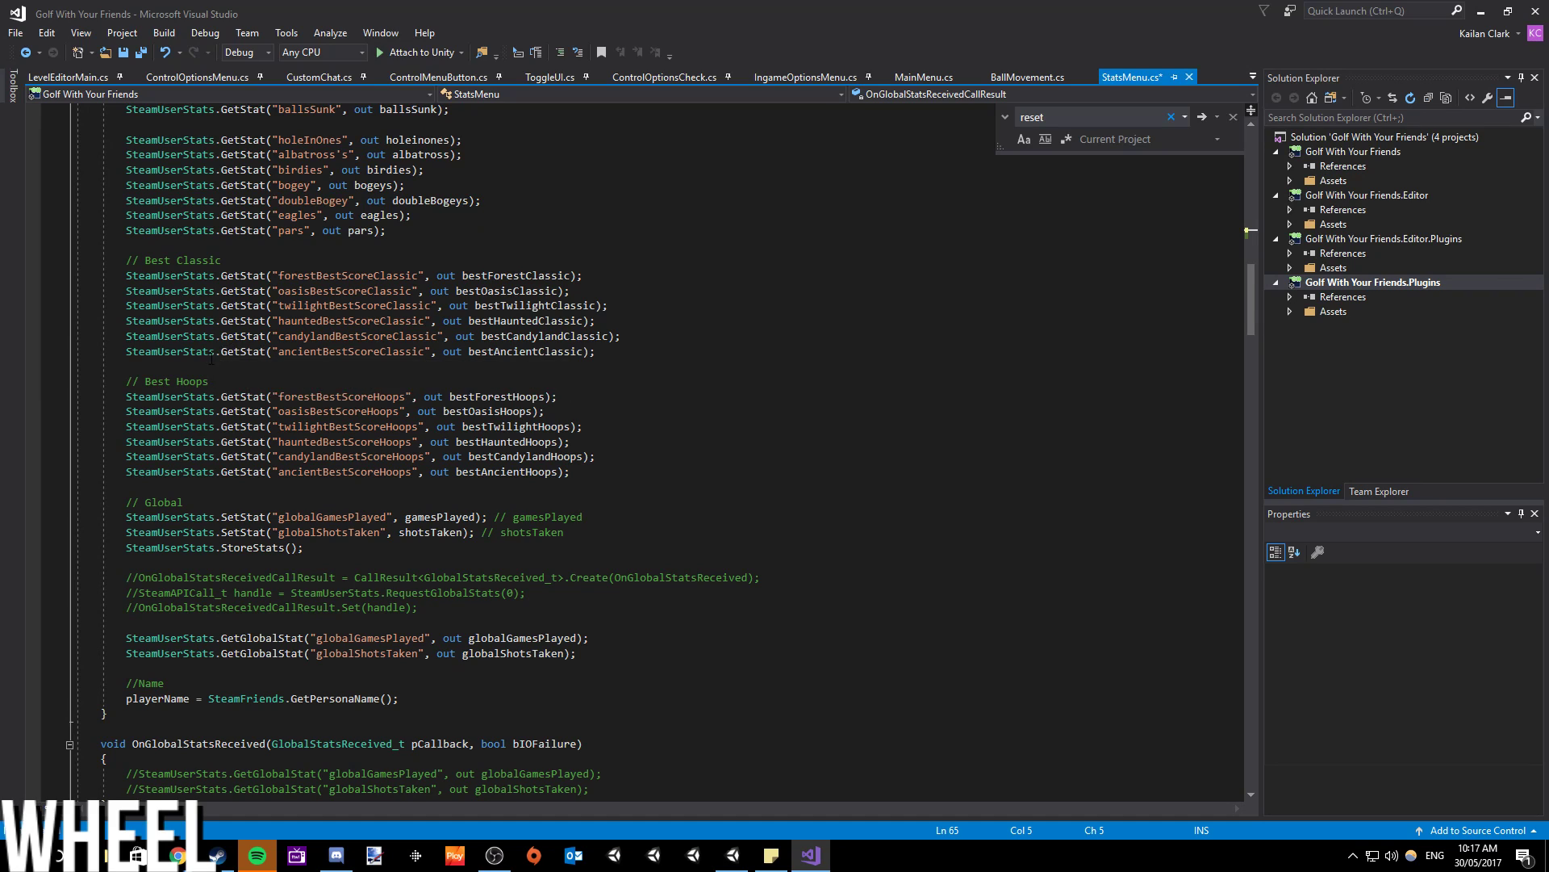
scroll(212, 358, "down", 5)
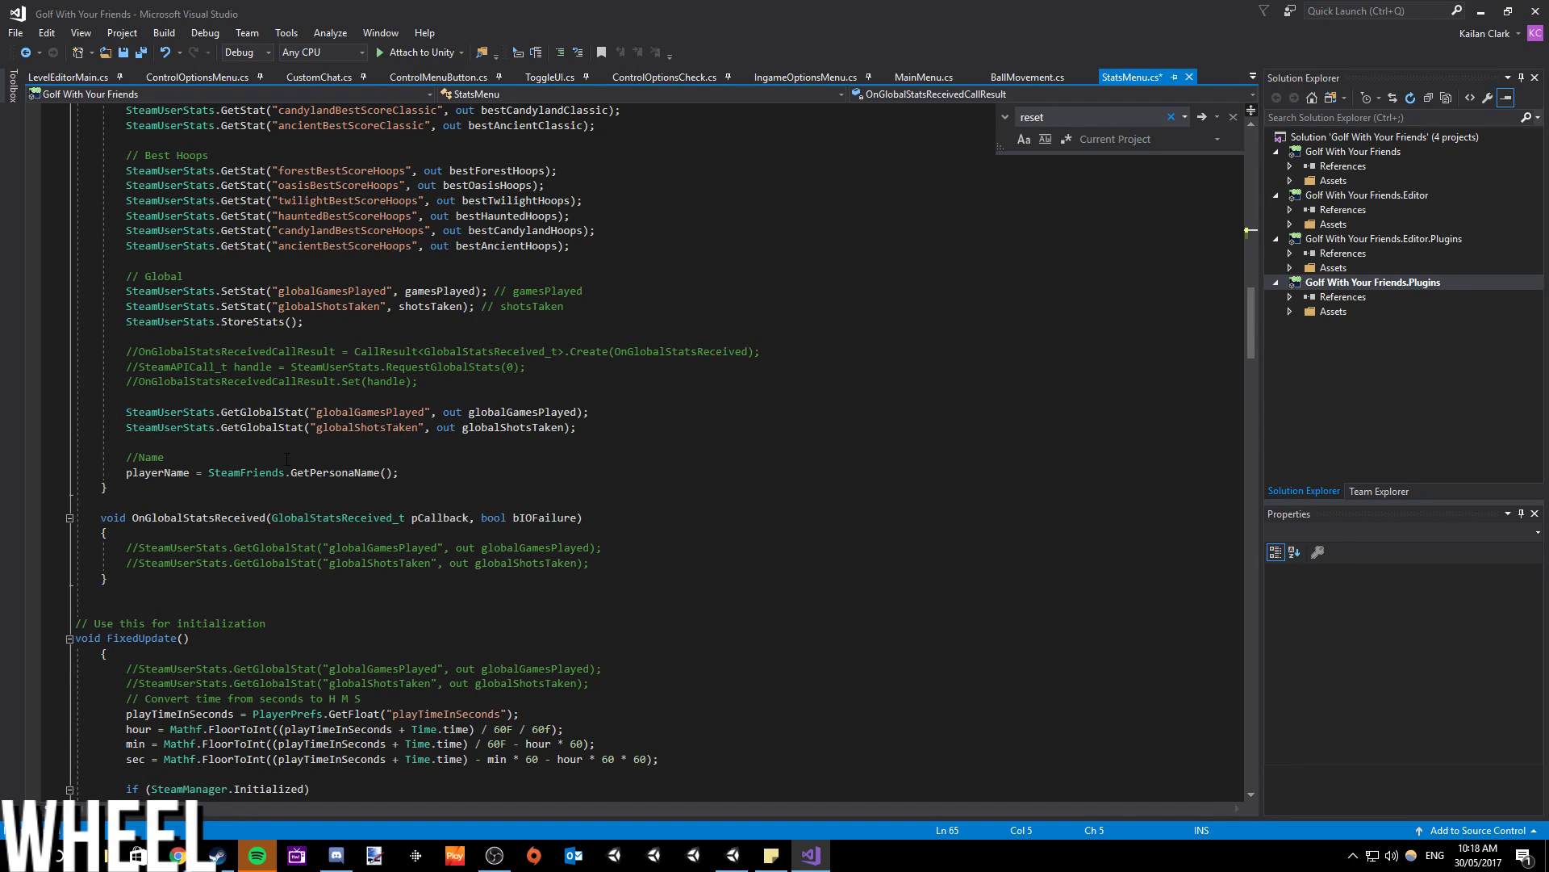
left_click(126, 547)
key("Delete")
key("Delete")
key("Down")
key("Delete")
key("Delete")
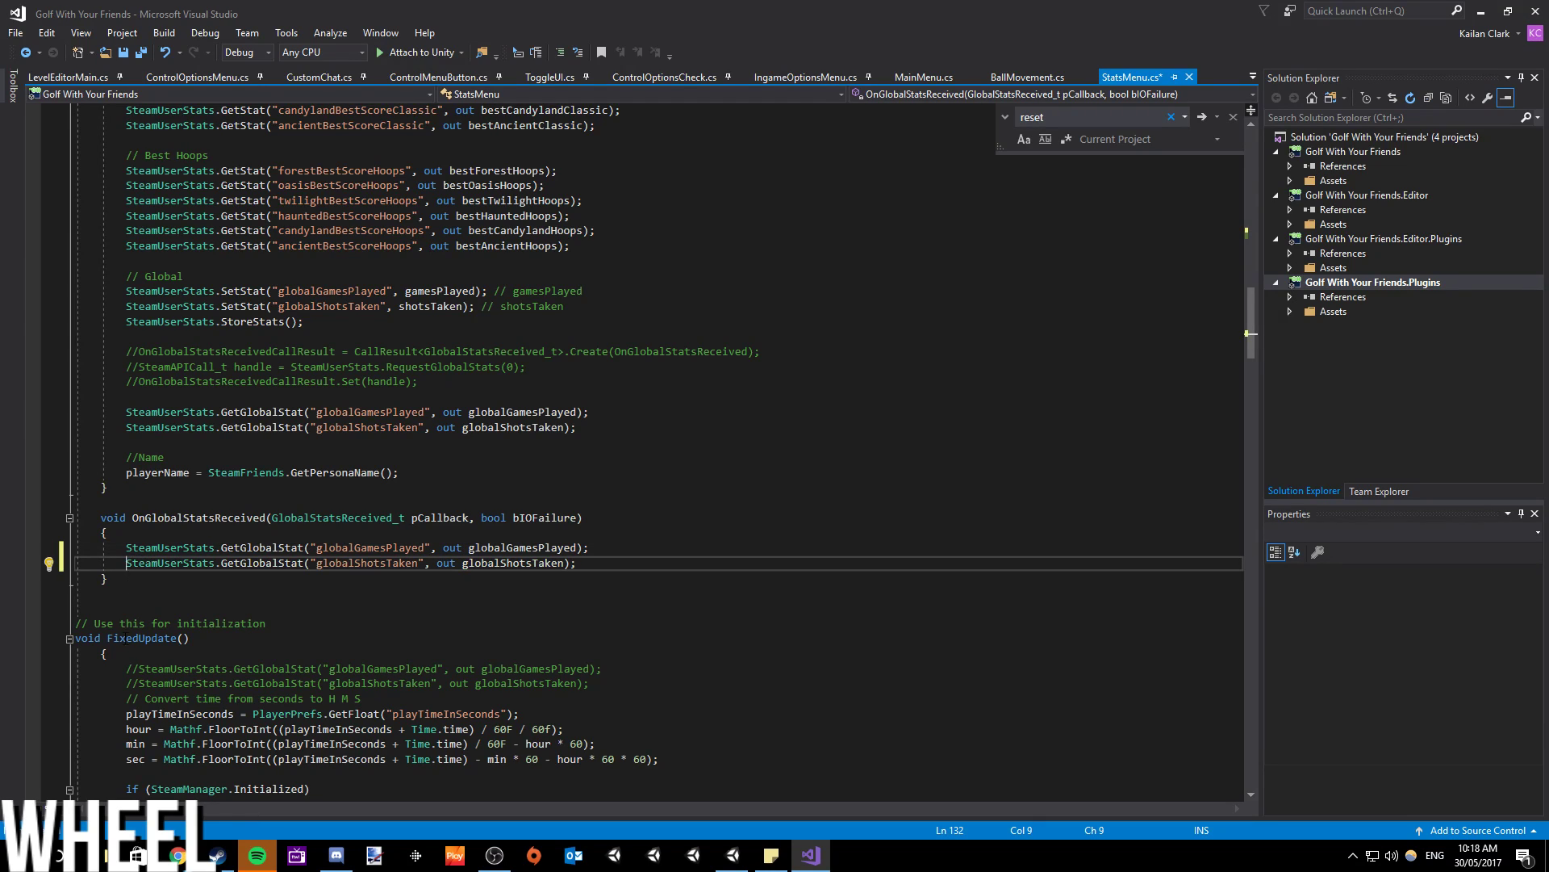
- Uncomment the two GetGlobalStat calls at the start of FixedUpdate() in StatsMenu.cs
left_click(128, 668)
key("Delete")
key("Delete")
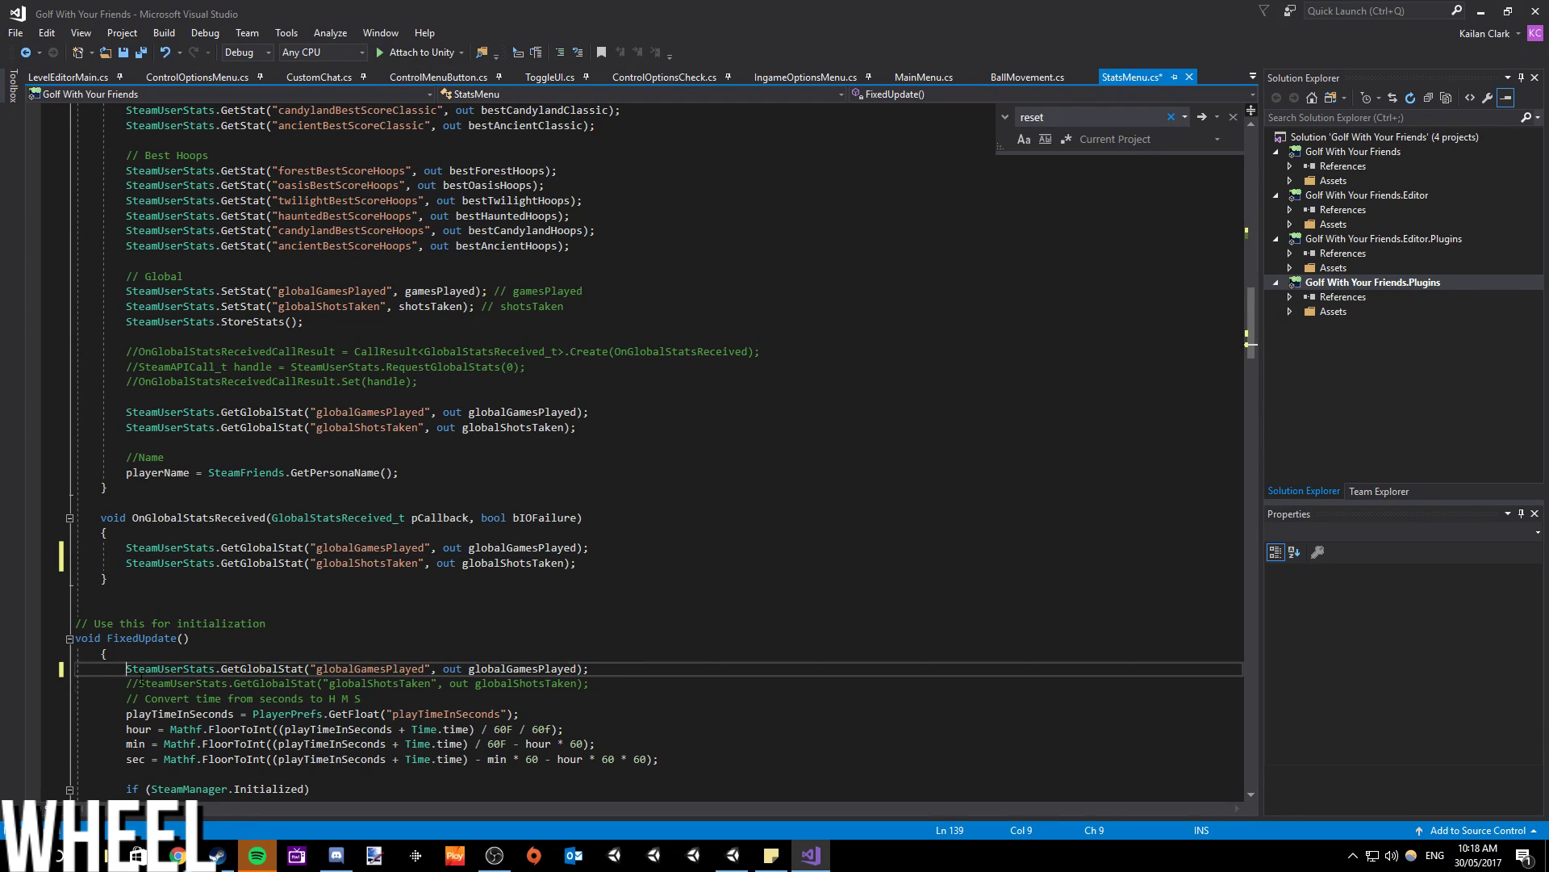
key("Down")
key("Delete")
key("Delete")
- Uncomment the OnGlobalStatsReceivedCallResult creation, RequestGlobalStats(0) handle and Set(handle) lines in Start(), and save StatsMenu.cs
left_click(127, 381)
key("Delete")
key("Delete")
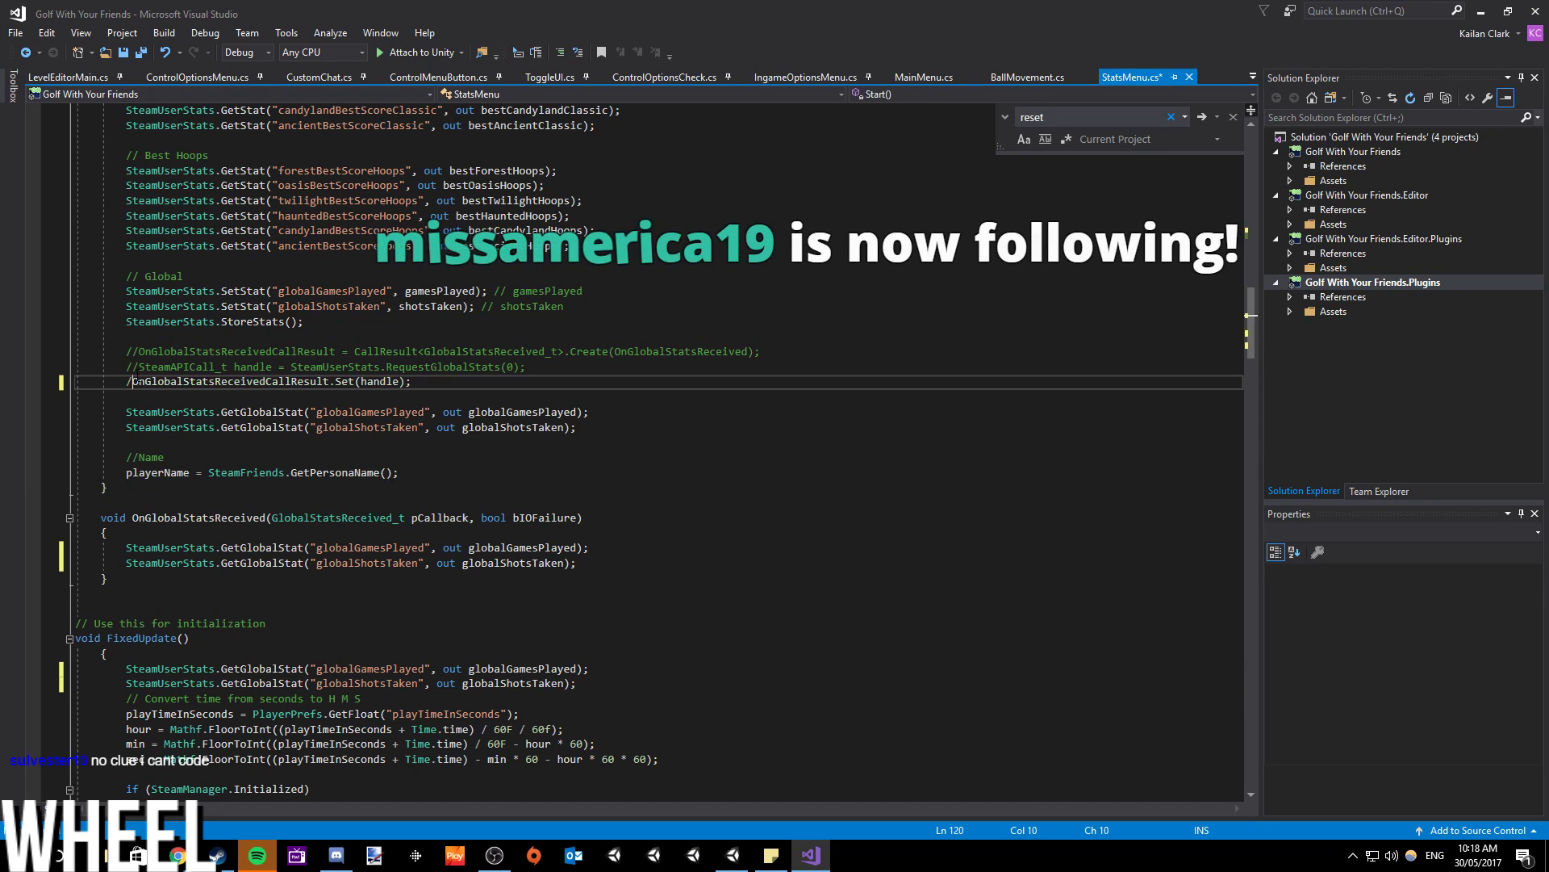
key("Up")
key("Delete")
key("Up")
key("Delete")
key("Delete")
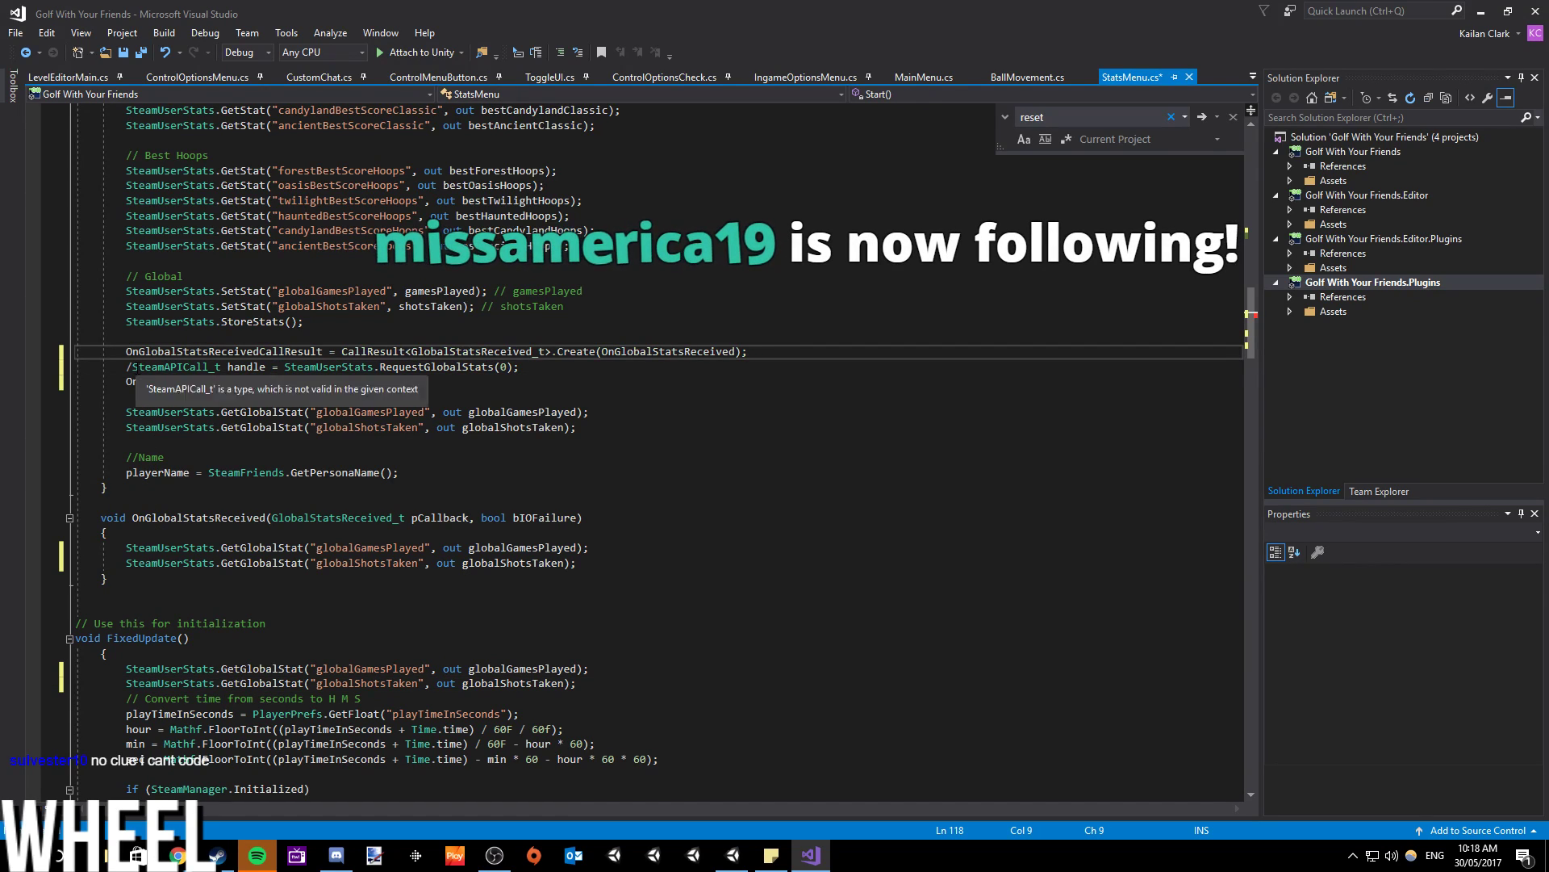
key("Down")
key("Delete")
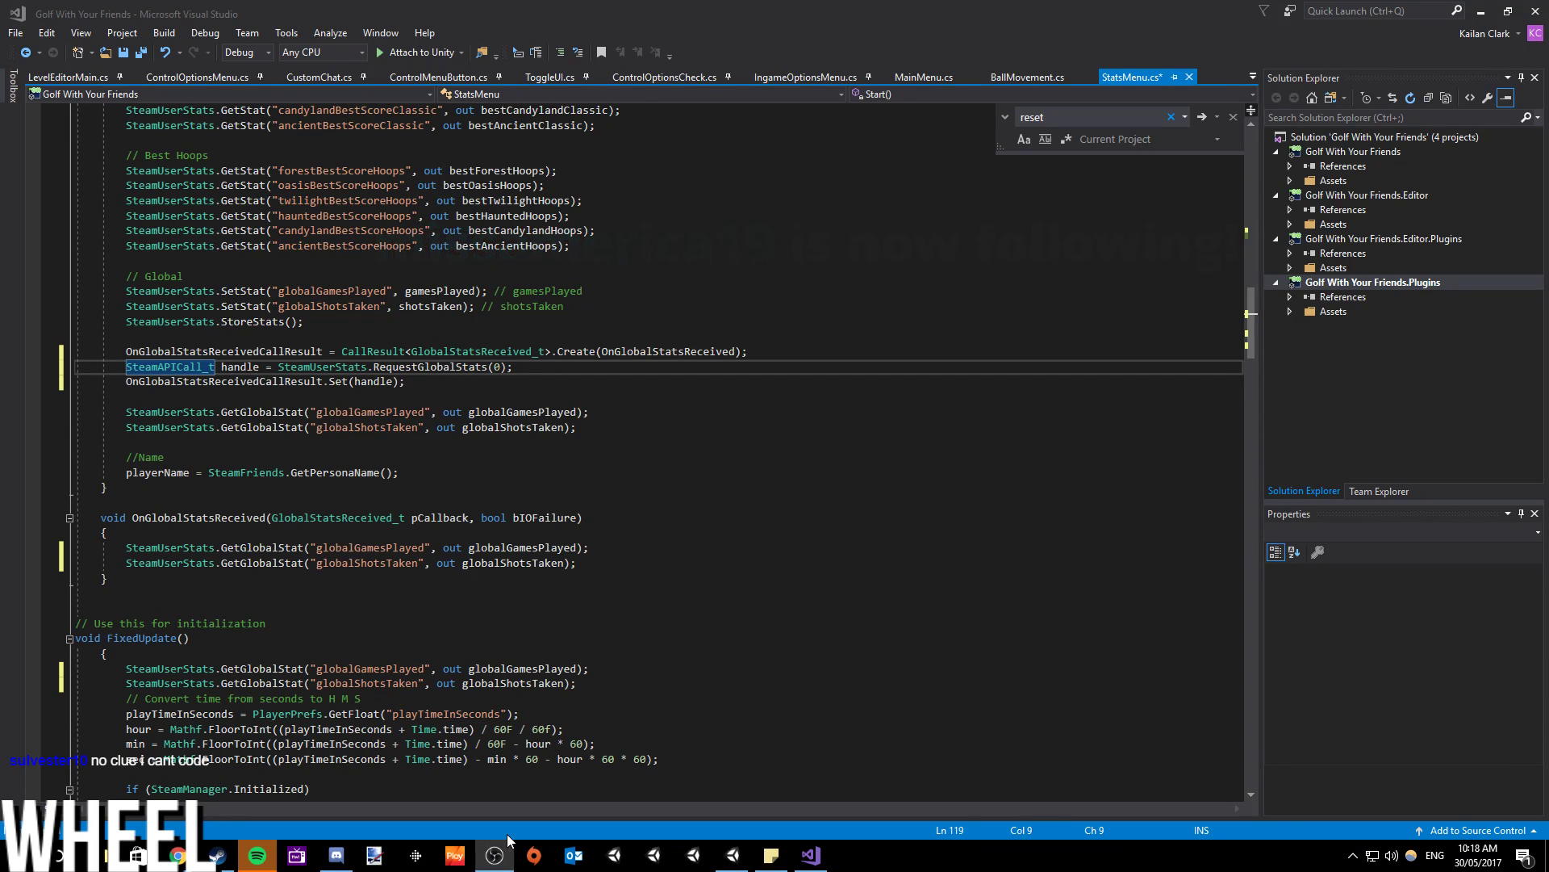
scroll(380, 551, "up", 5)
left_click(380, 549)
key("ctrl+s")
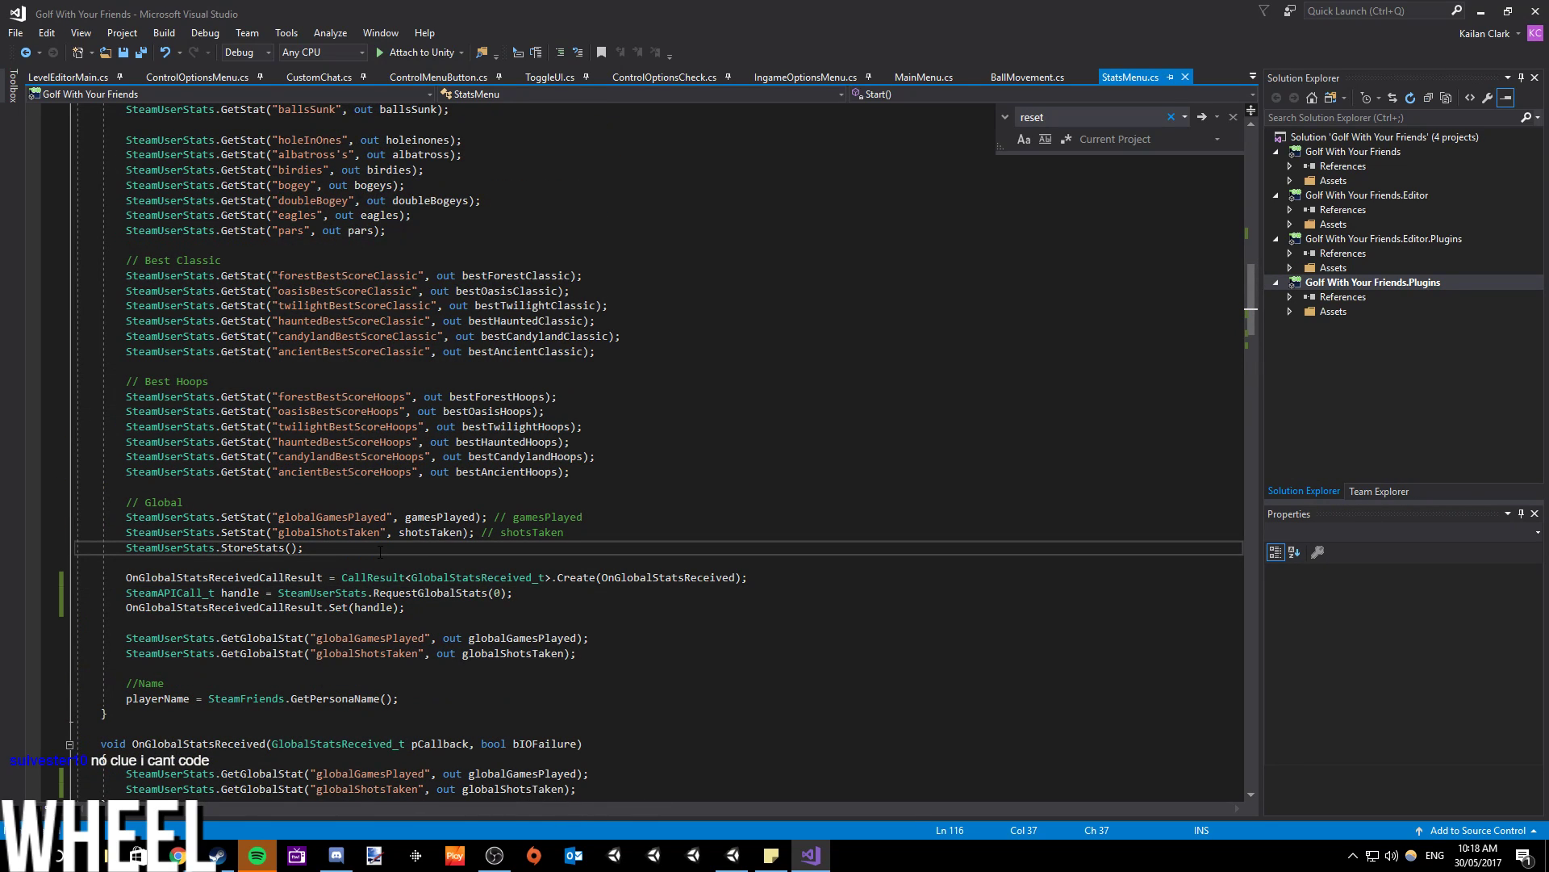
- Switch to Unity, run the game, and compare the General and Global pages of the player statistics
left_click(1481, 11)
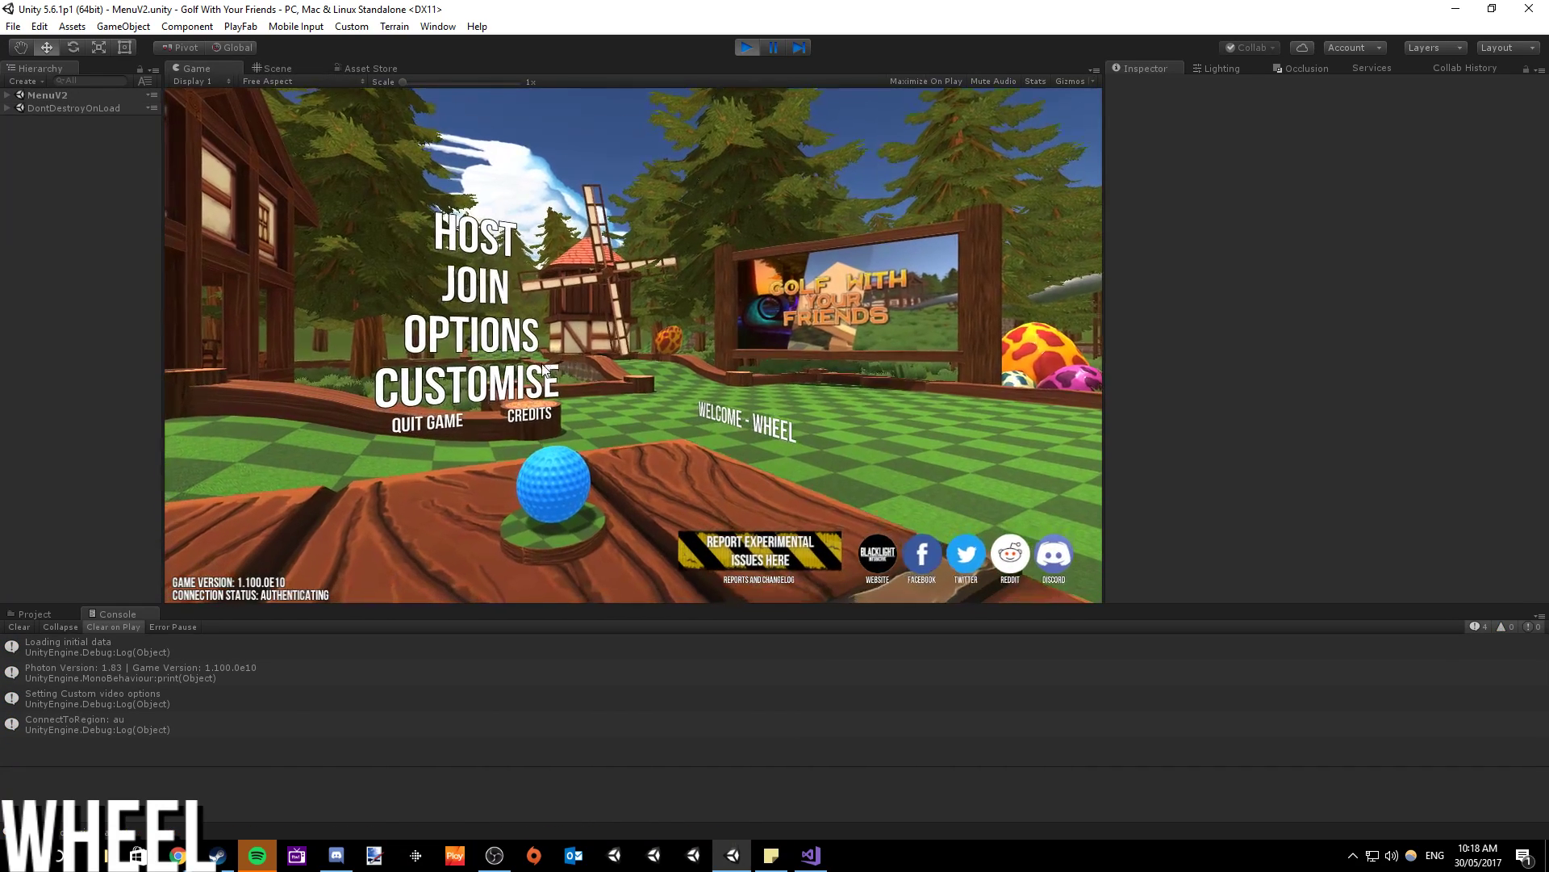
left_click(510, 353)
left_click(485, 379)
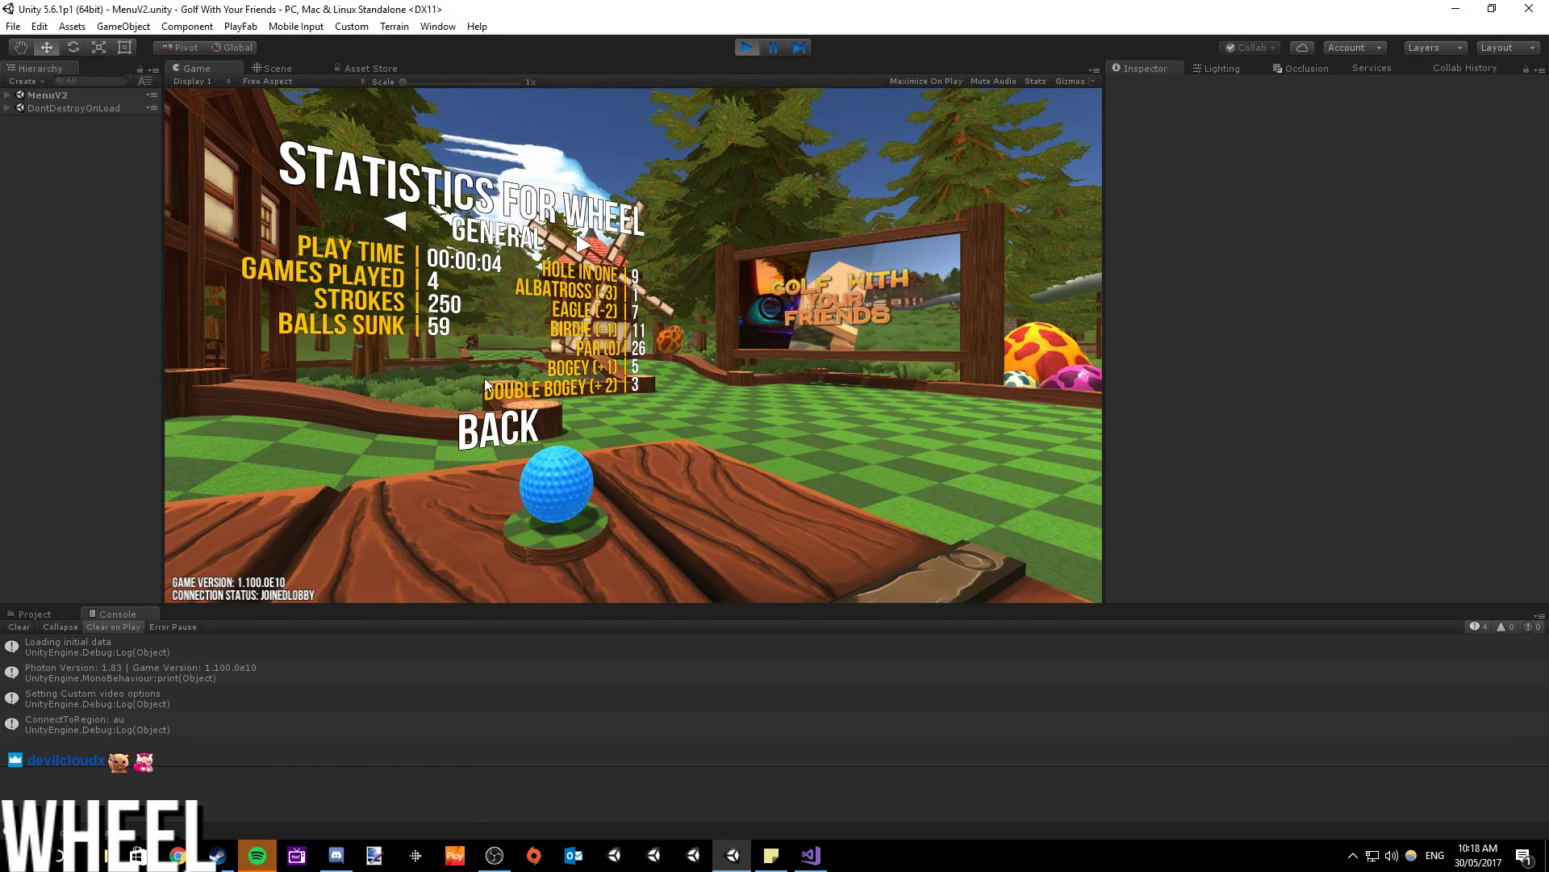
left_click(408, 225)
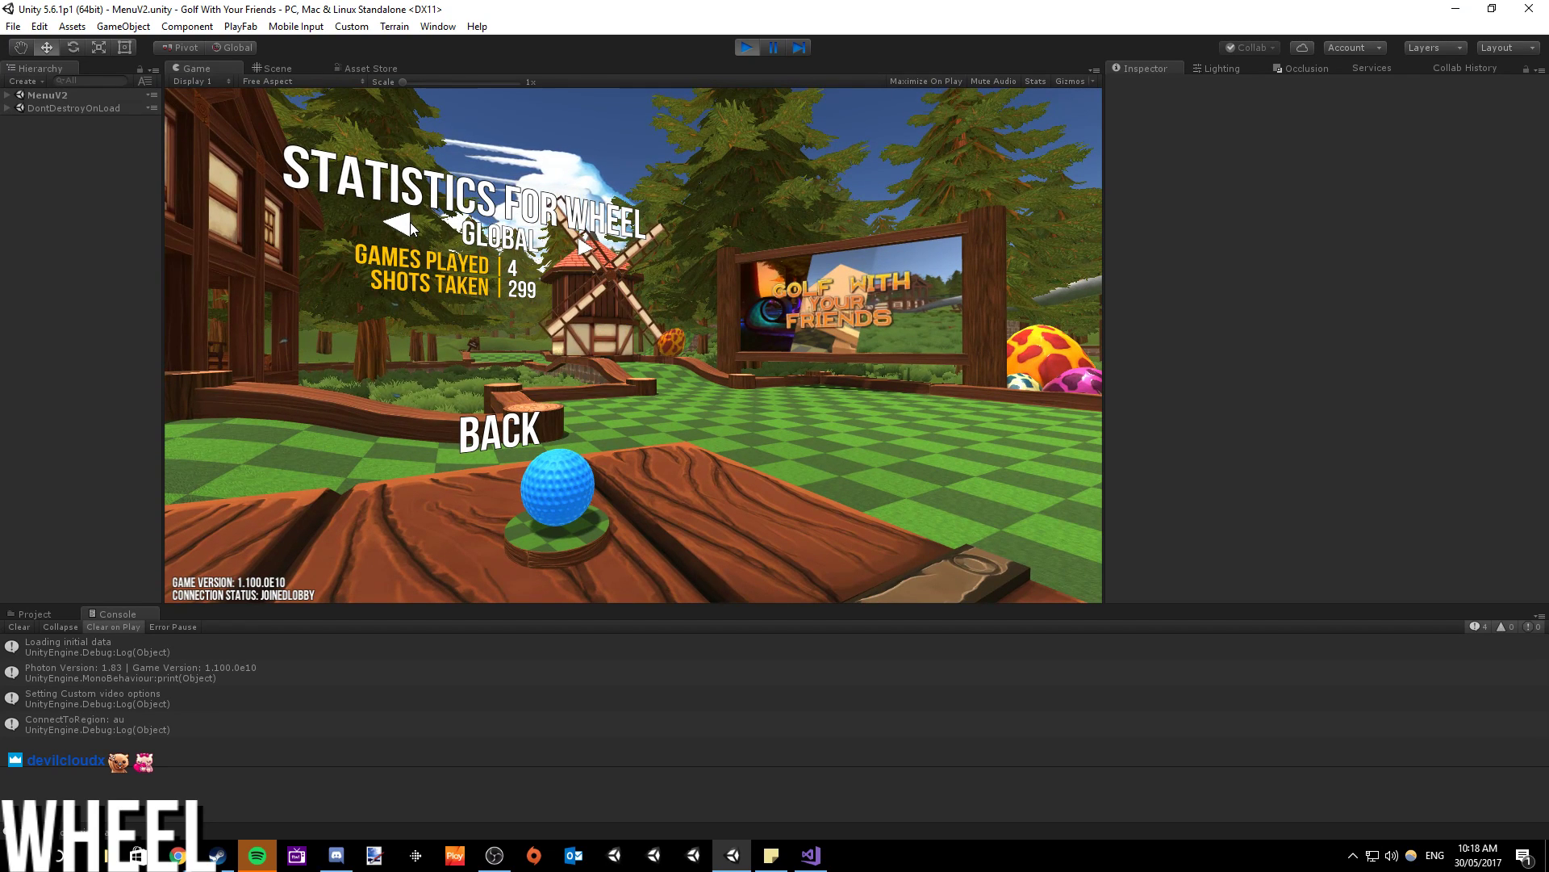
left_click(409, 226)
left_click(409, 226)
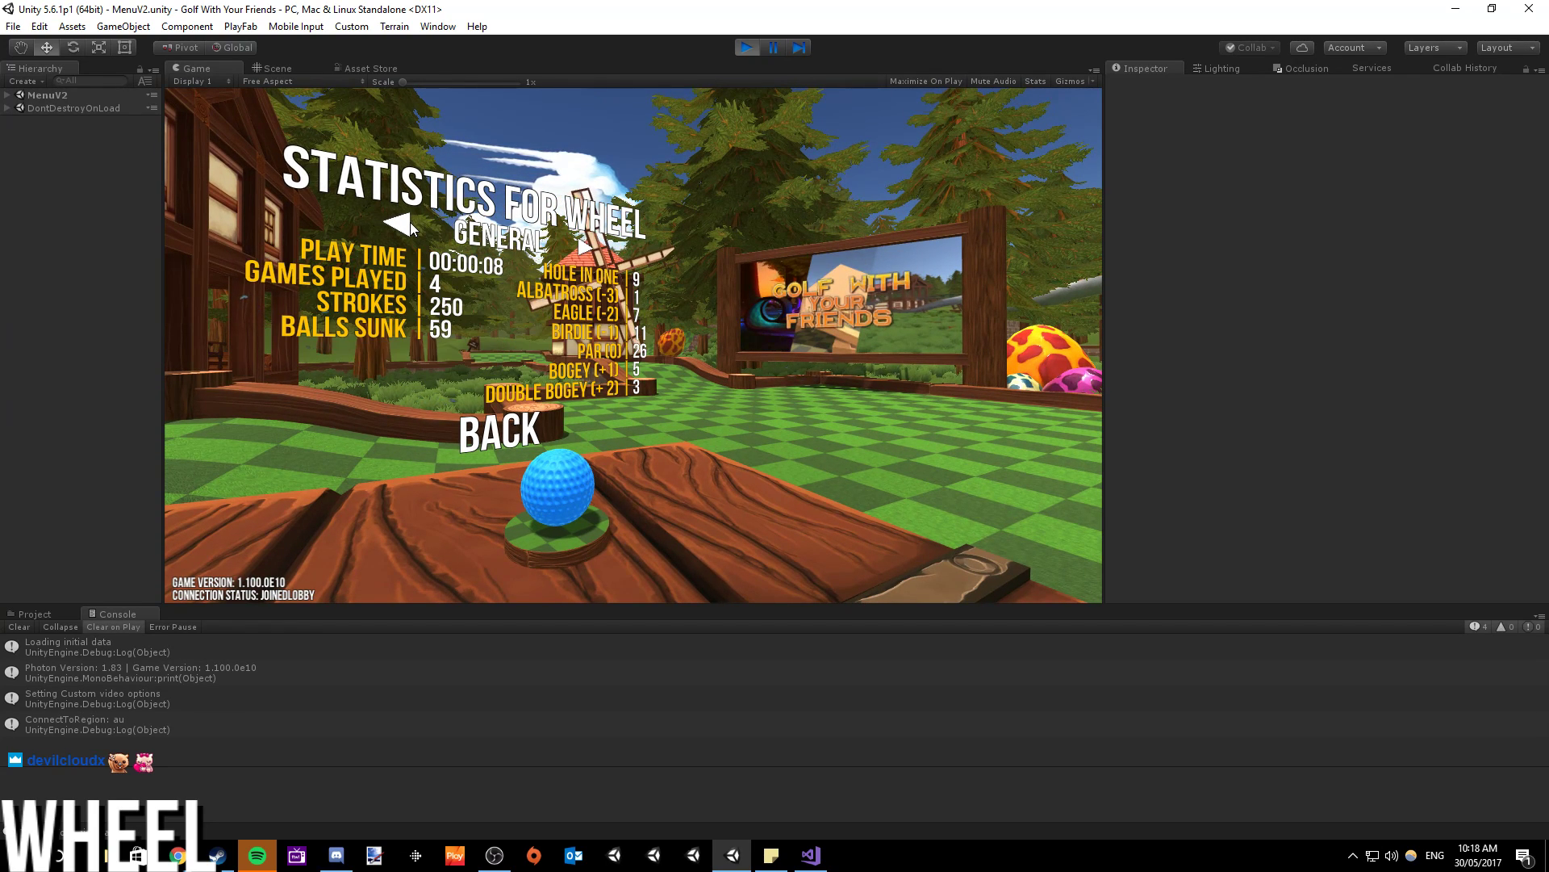
left_click(409, 226)
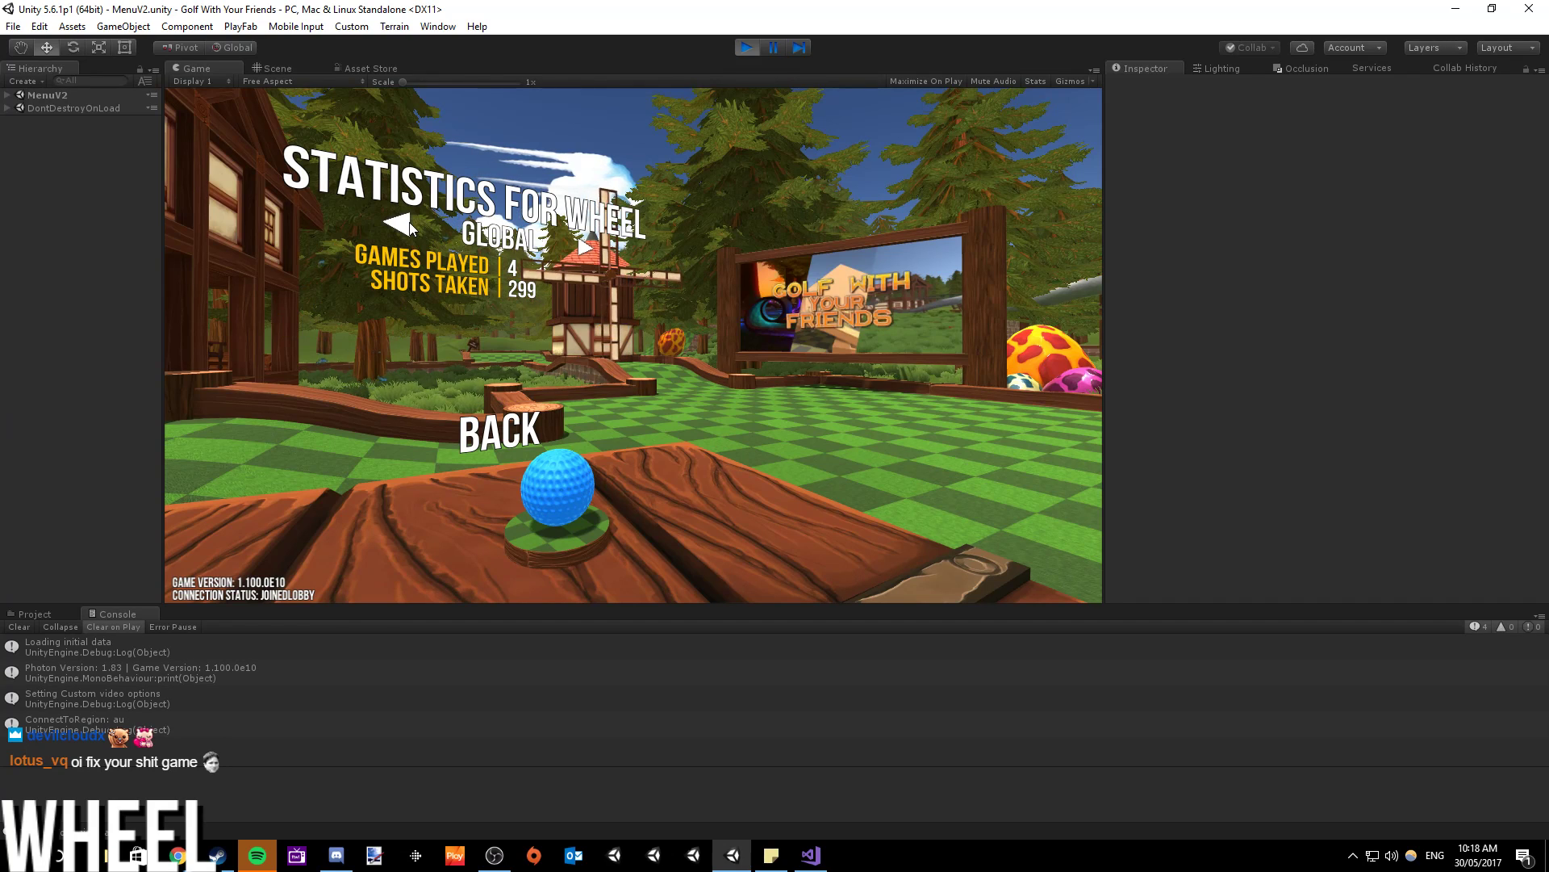
left_click(409, 226)
left_click(409, 226)
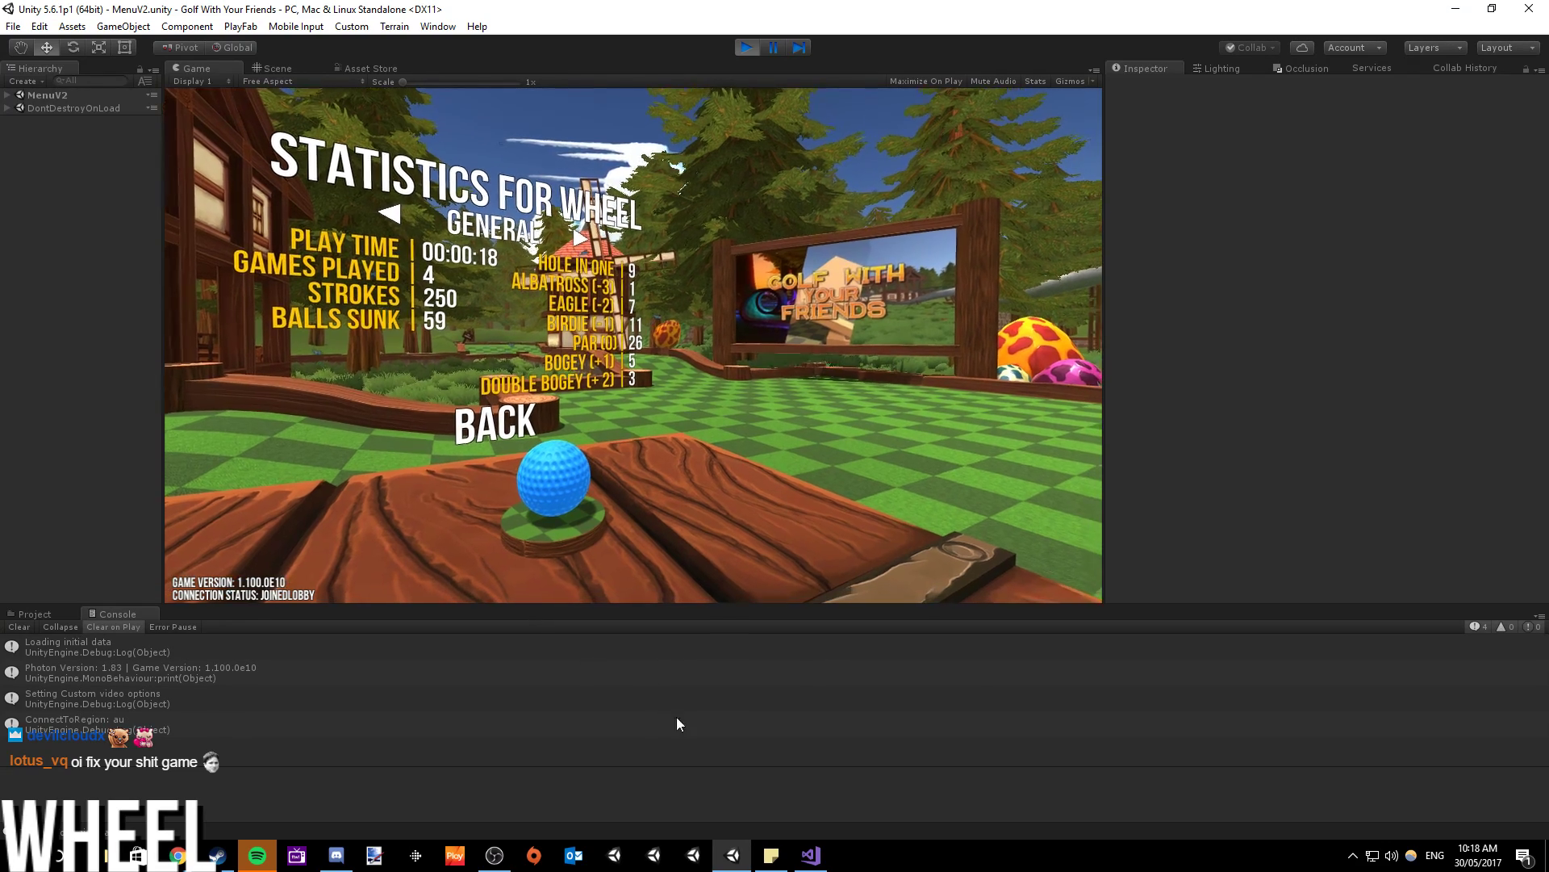
- Recheck the global stat code in Visual Studio against the running game's Global statistics page, and stop play mode in Unity
left_click(812, 857)
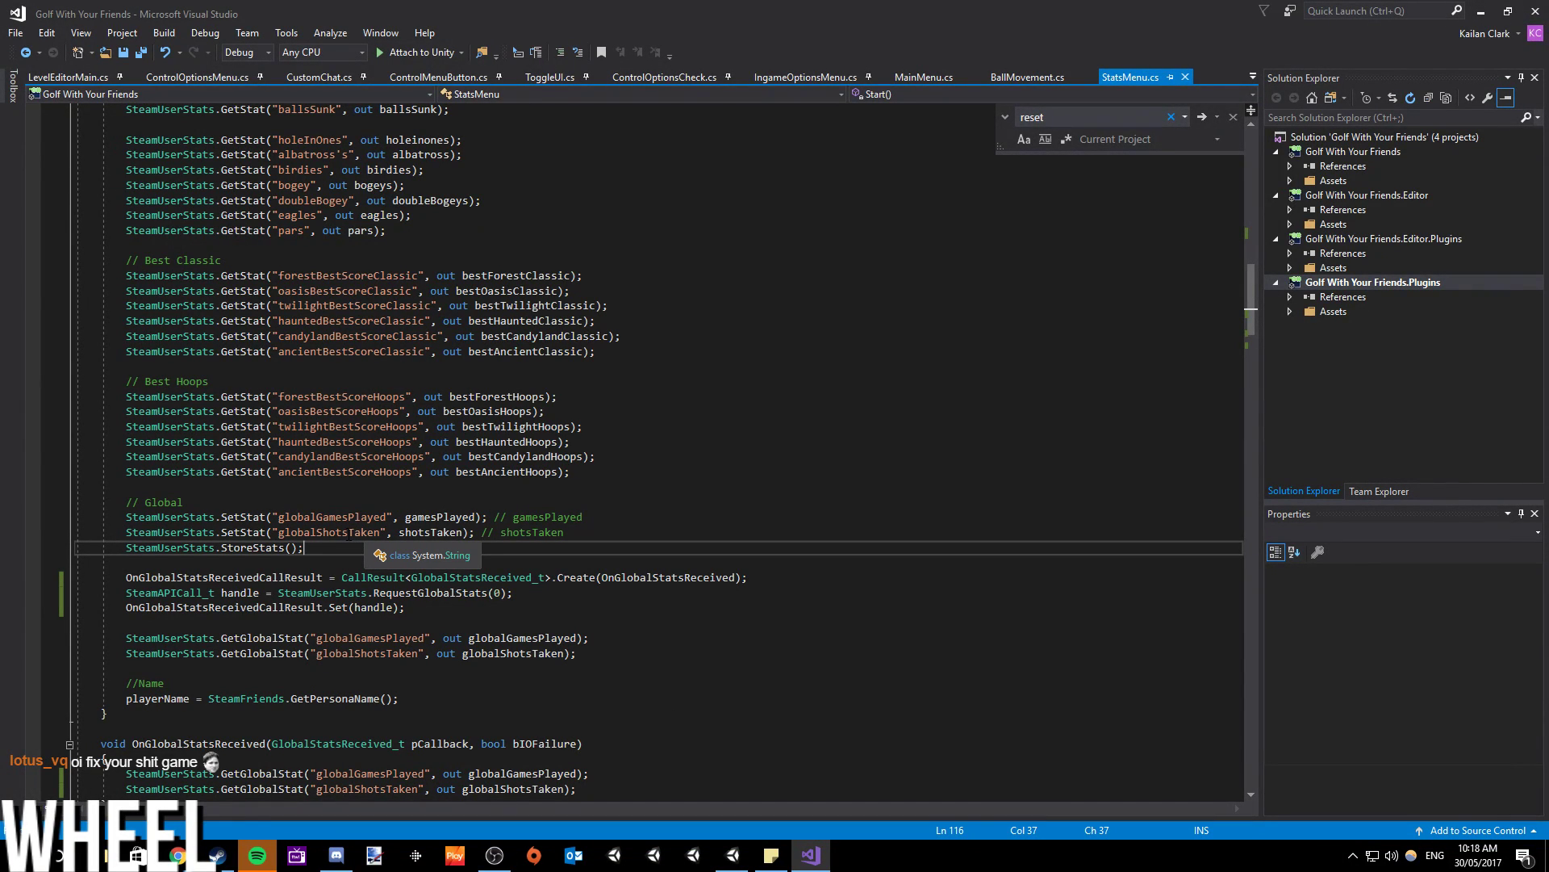
scroll(347, 533, "down", 4)
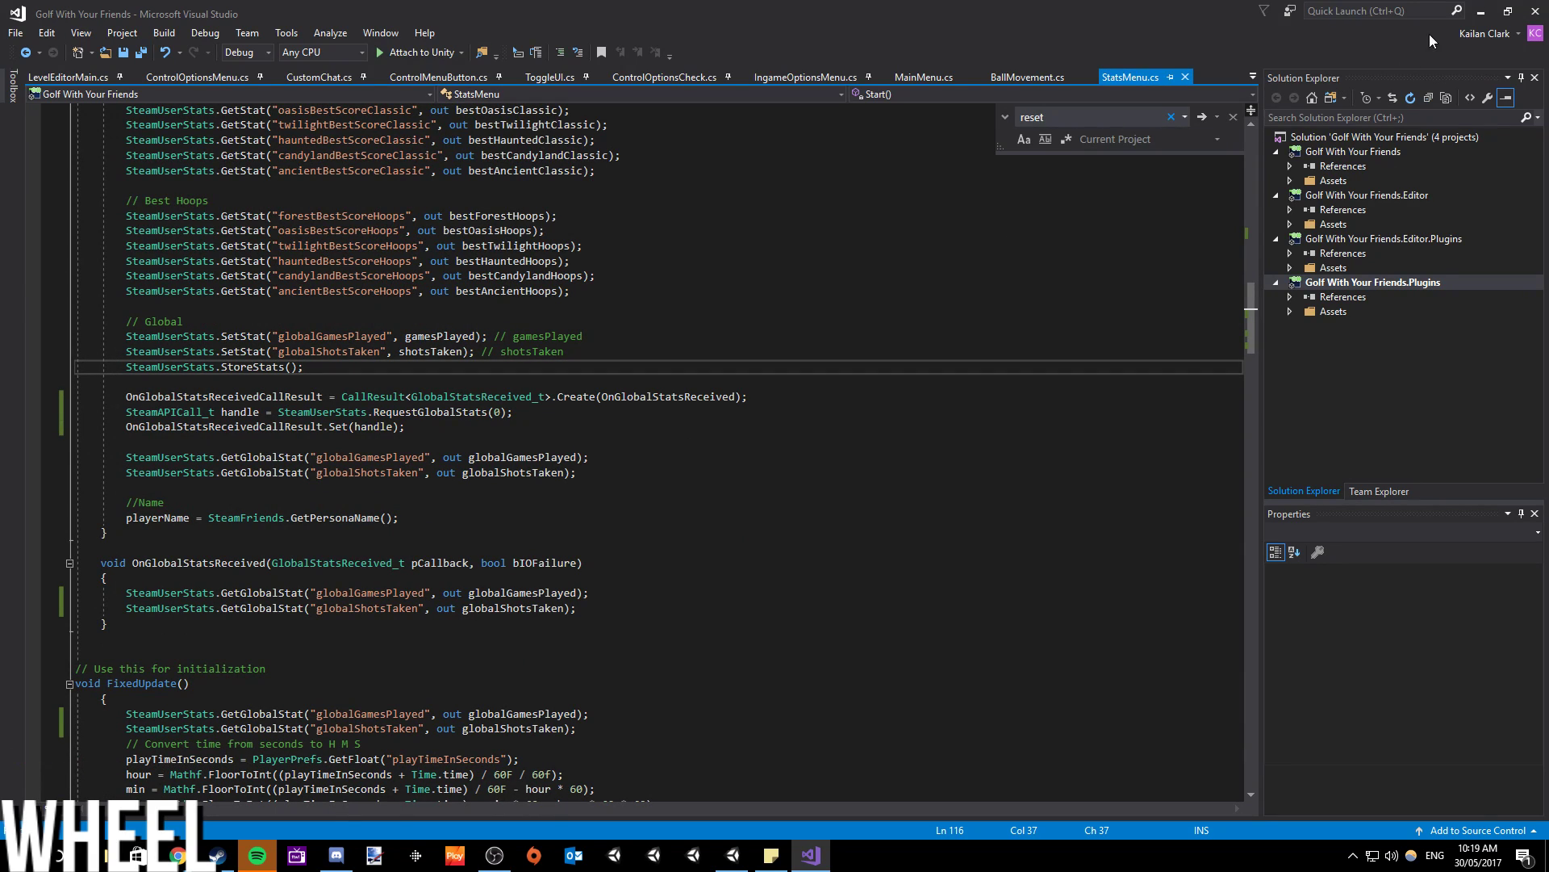
left_click(1479, 16)
left_click(396, 228)
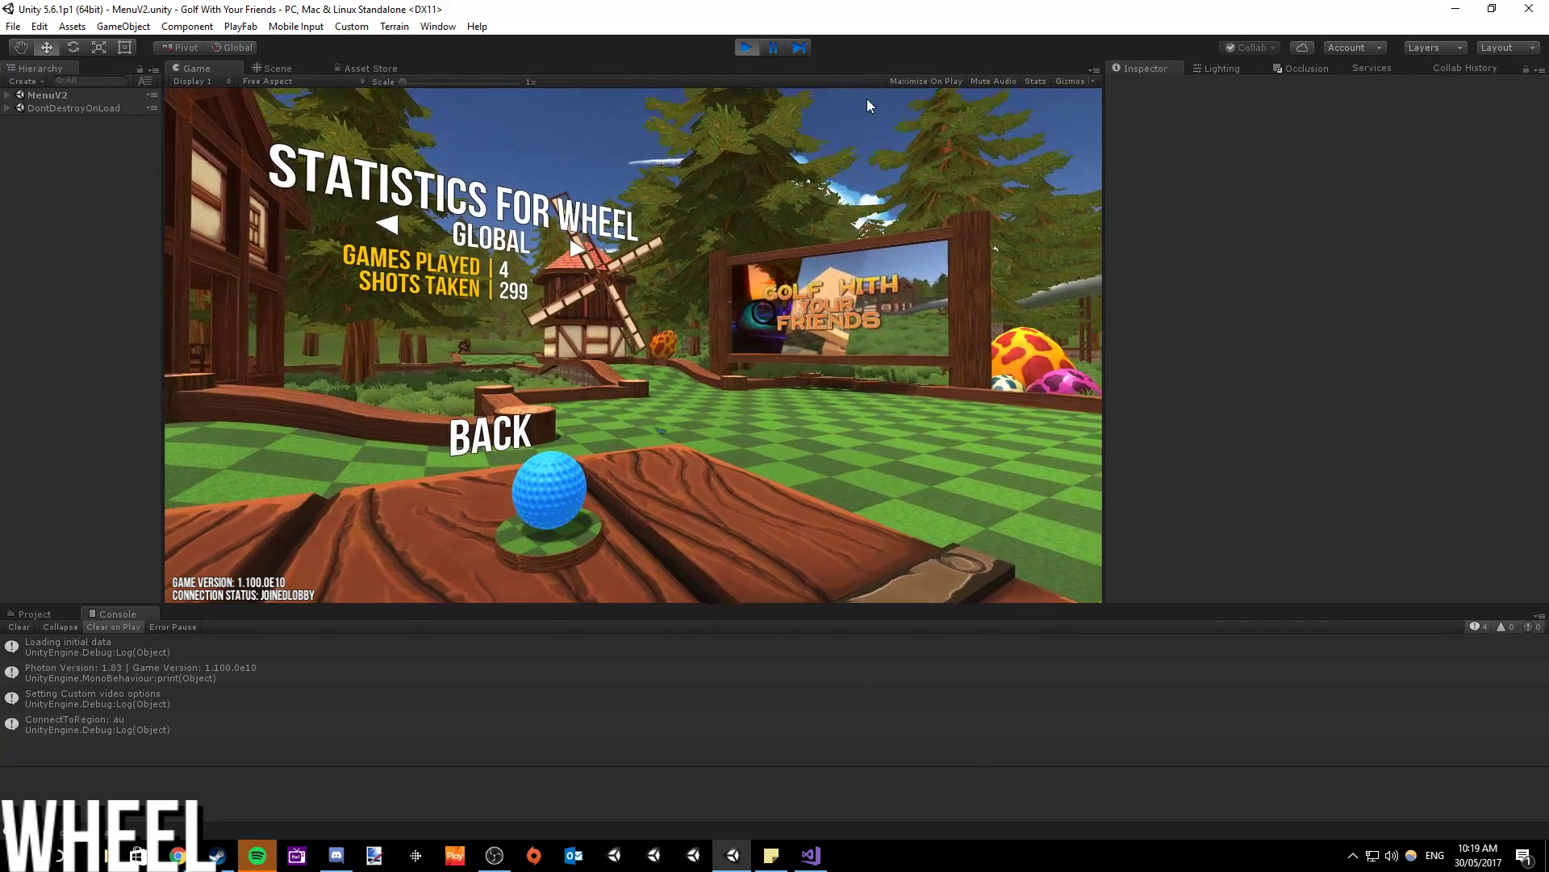
left_click(748, 47)
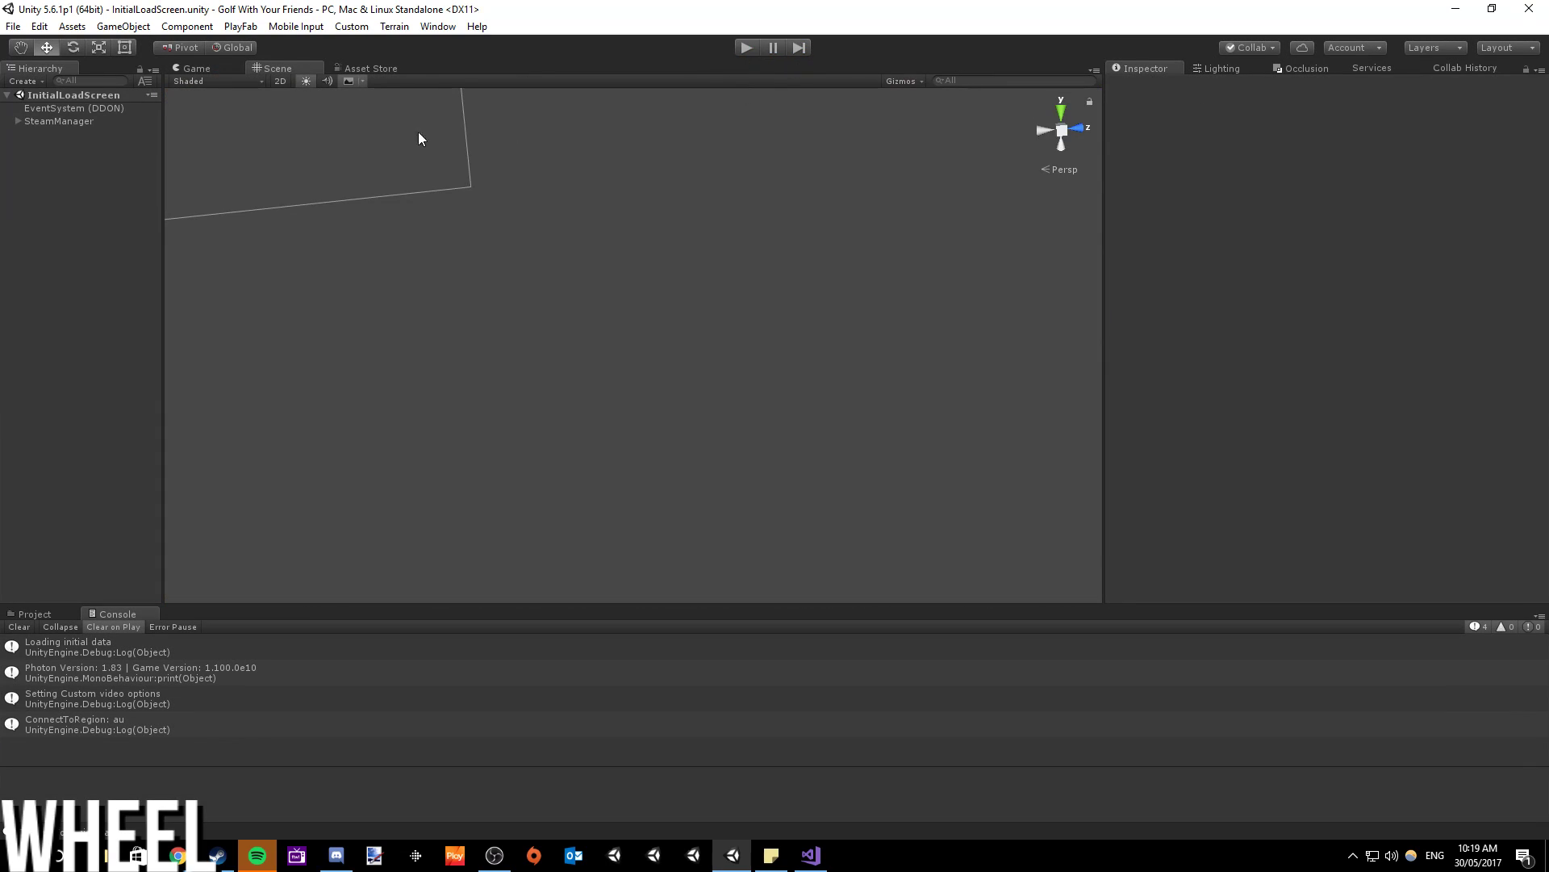
- Open the MenuV2 scene from the project's Assets folder
left_click(12, 25)
left_click(32, 62)
scroll(408, 332, "down", 10)
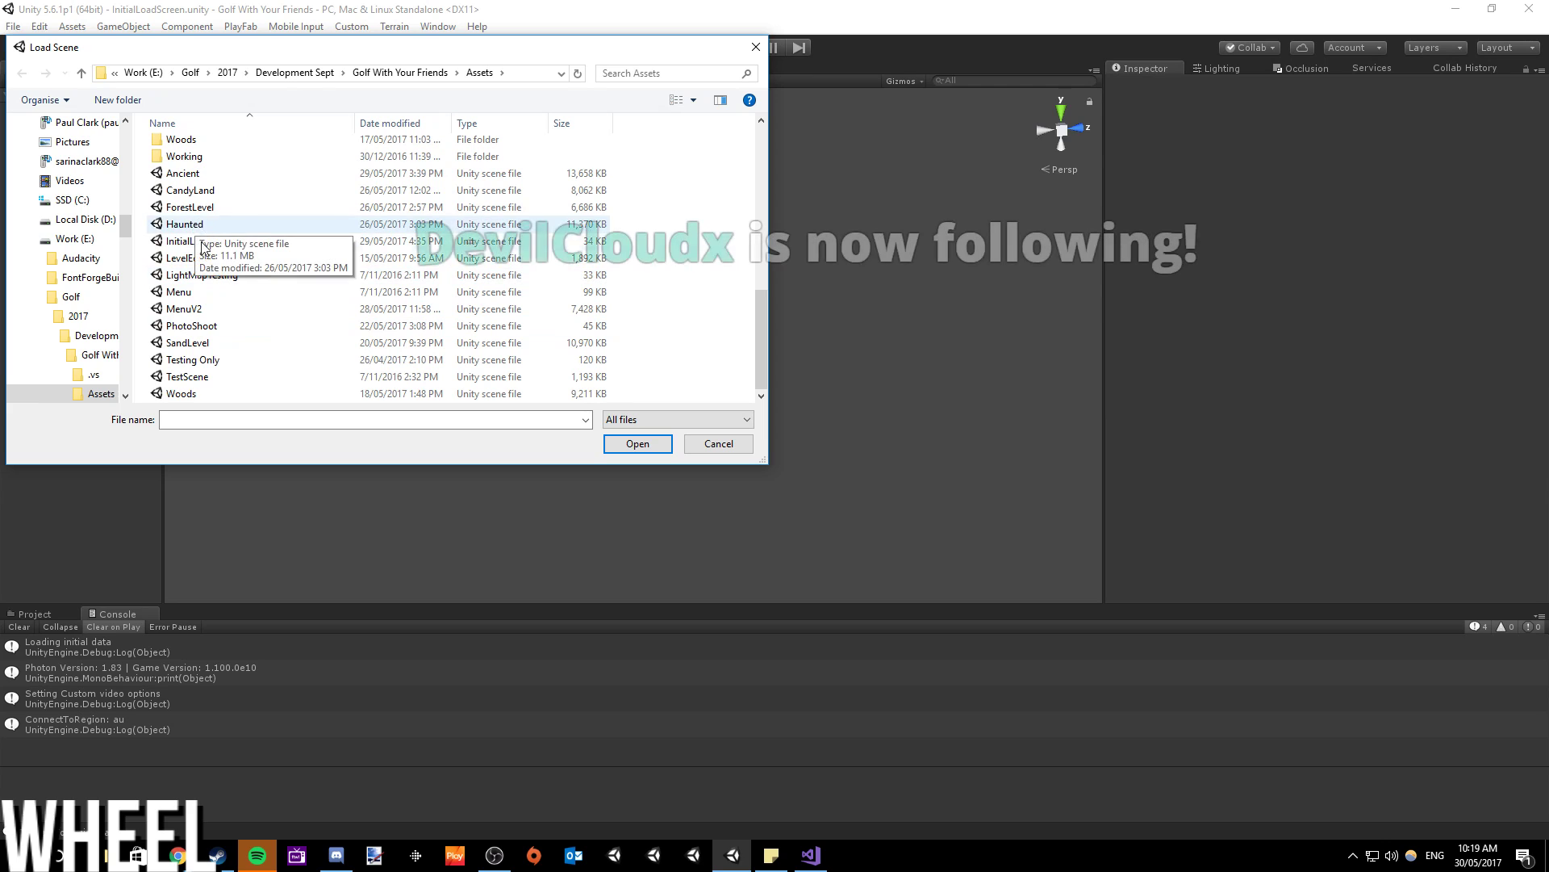
double_click(193, 309)
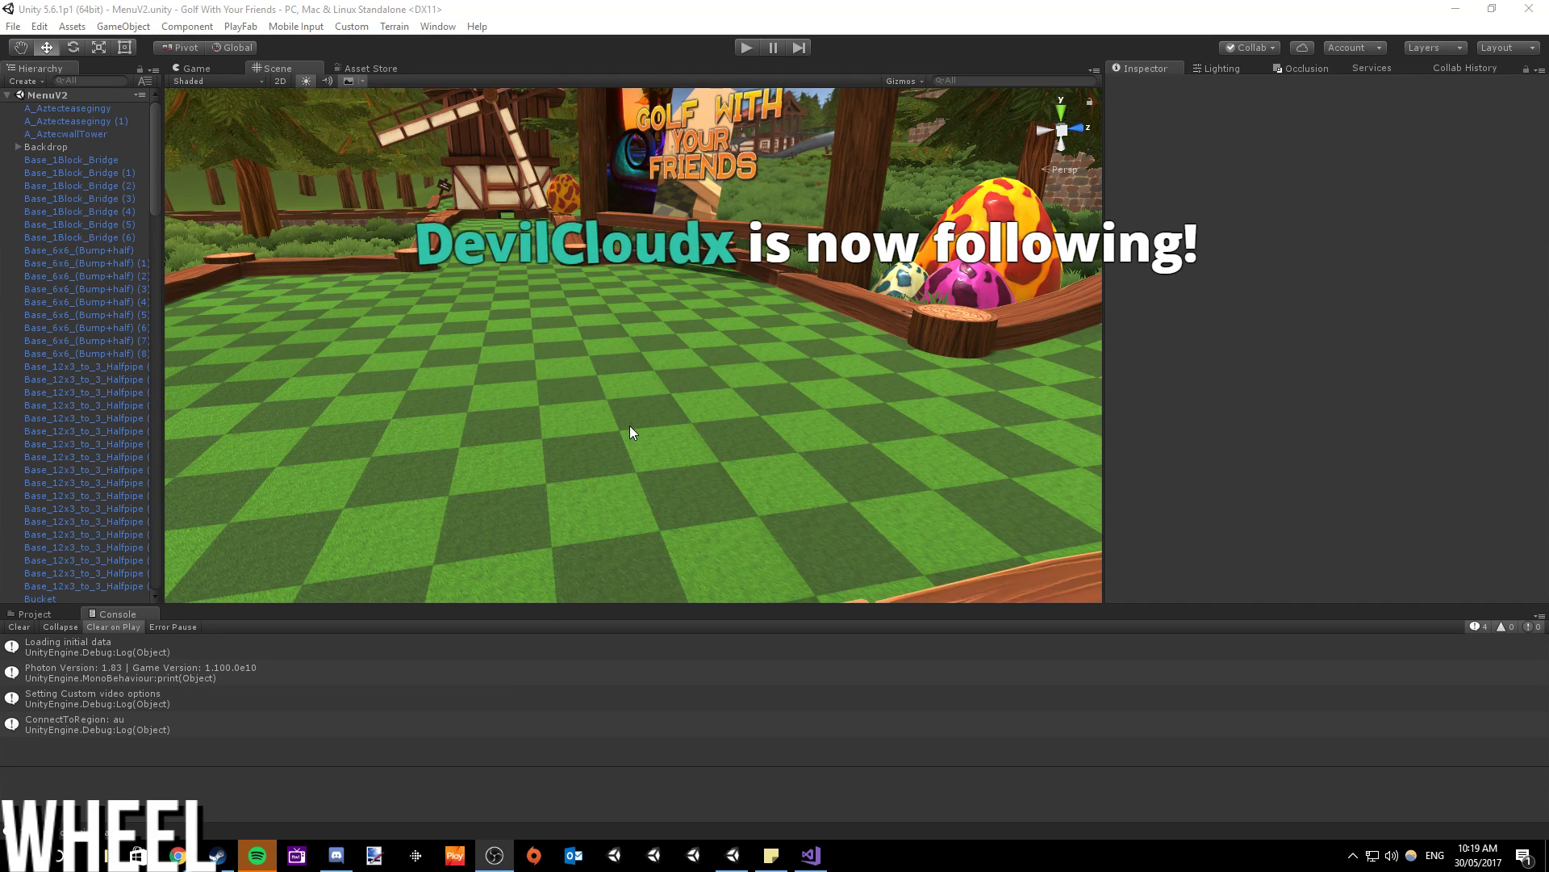
left_click(669, 406)
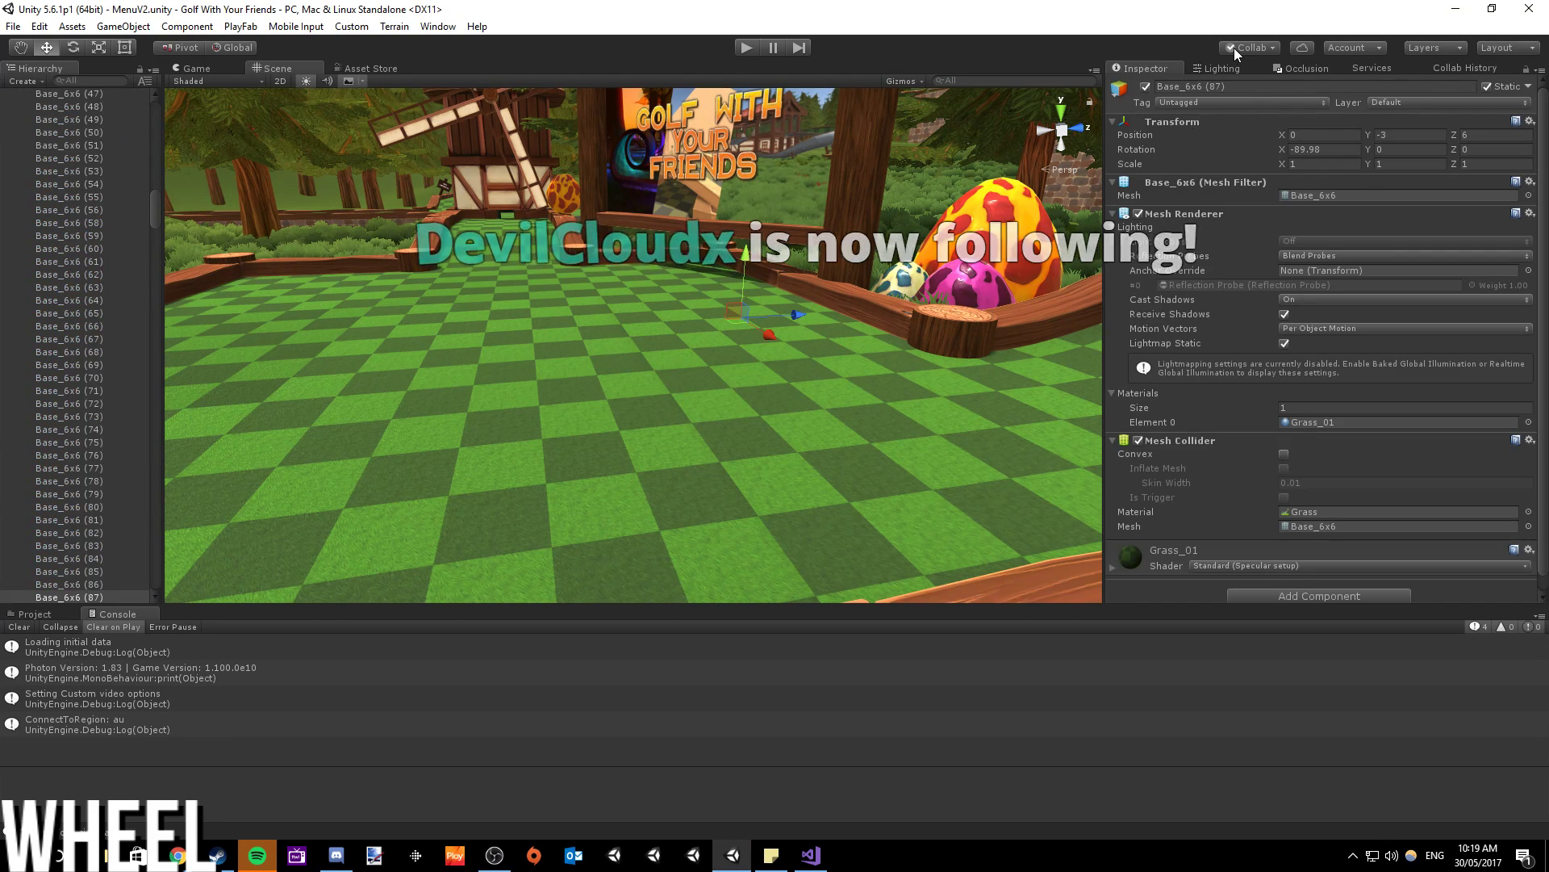
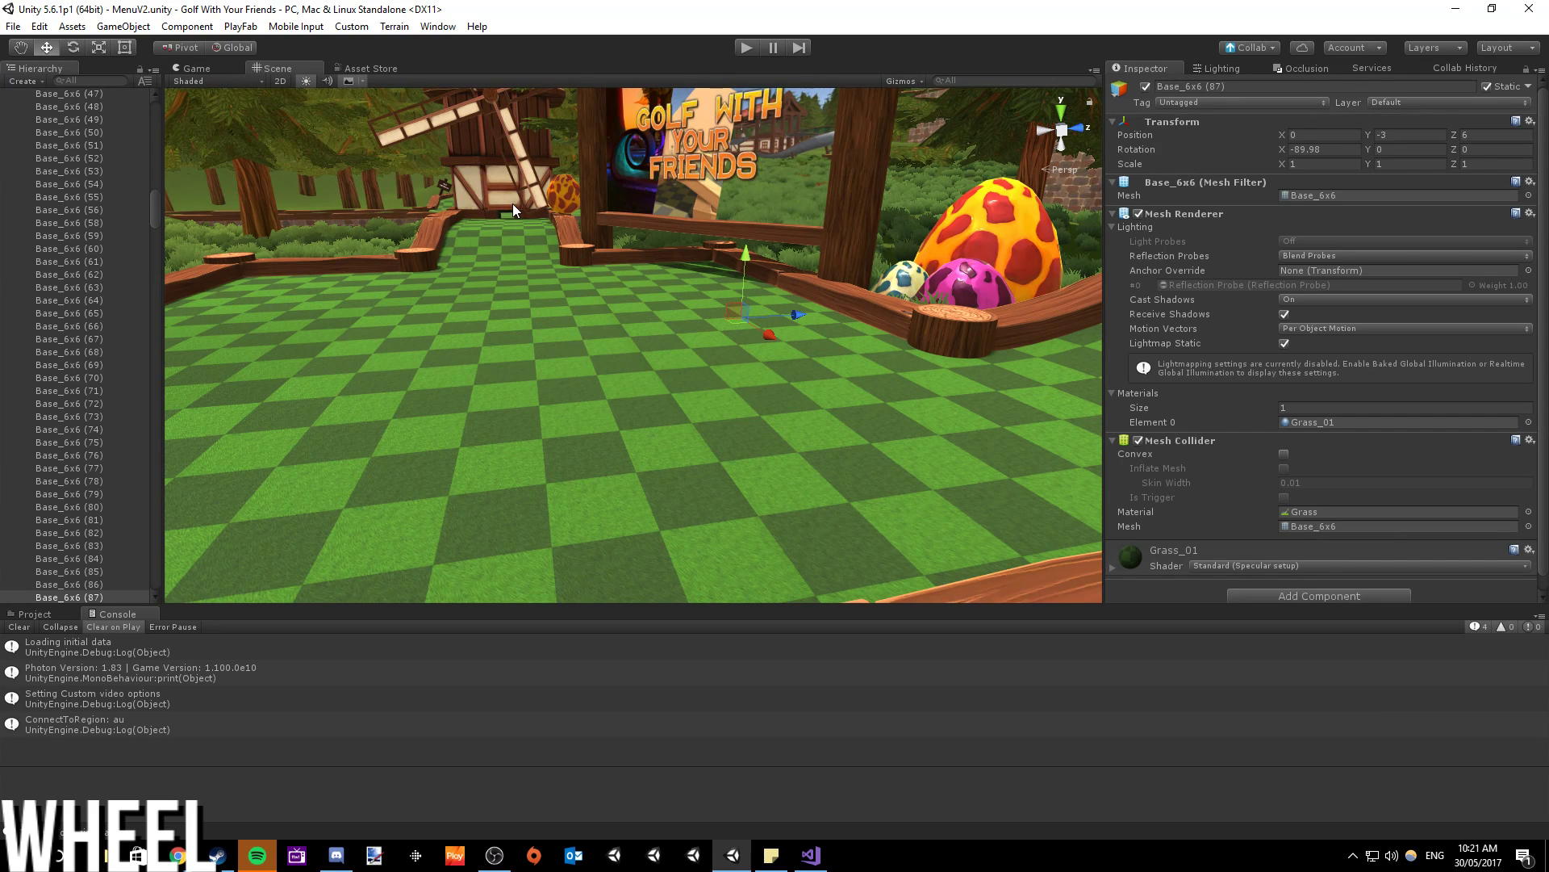
- Update the project with the available Collab revisions and reload the modified MenuV2 scene
left_click(1250, 50)
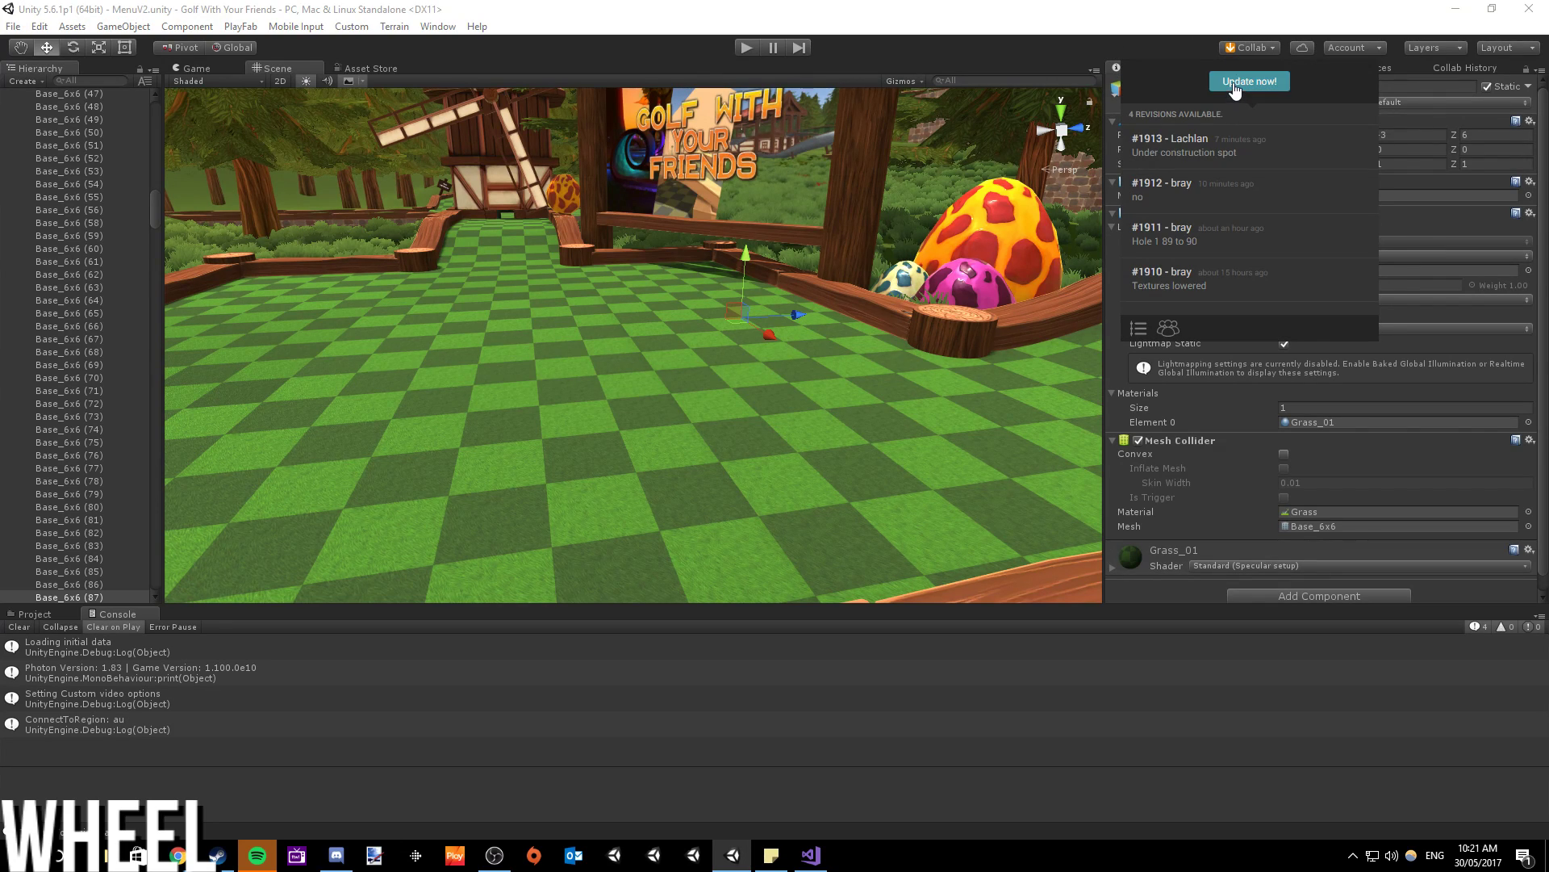
left_click(1234, 81)
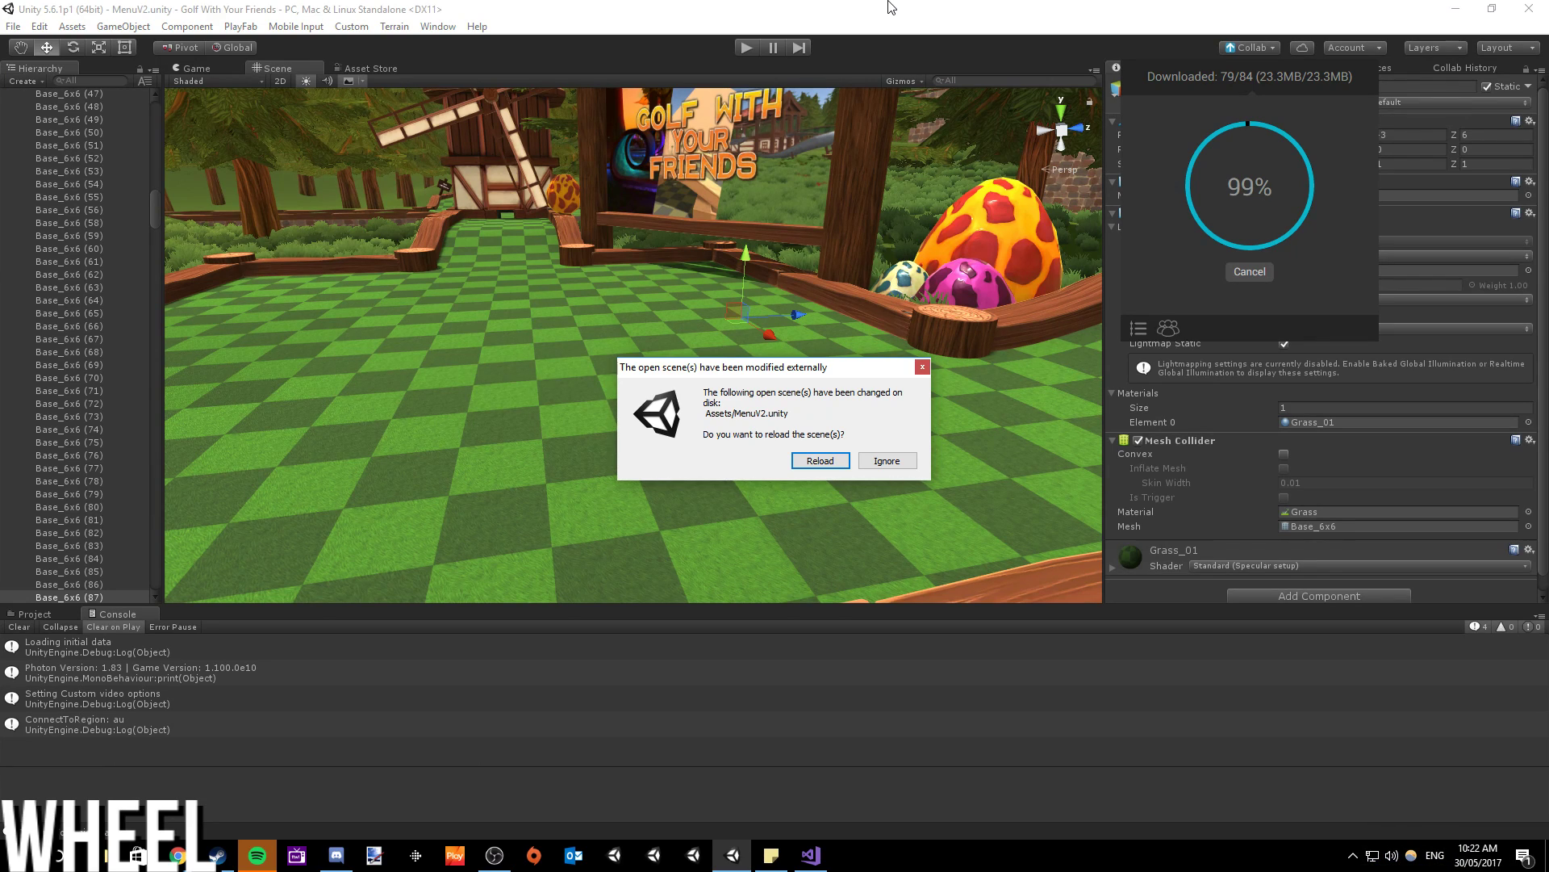
left_click(830, 461)
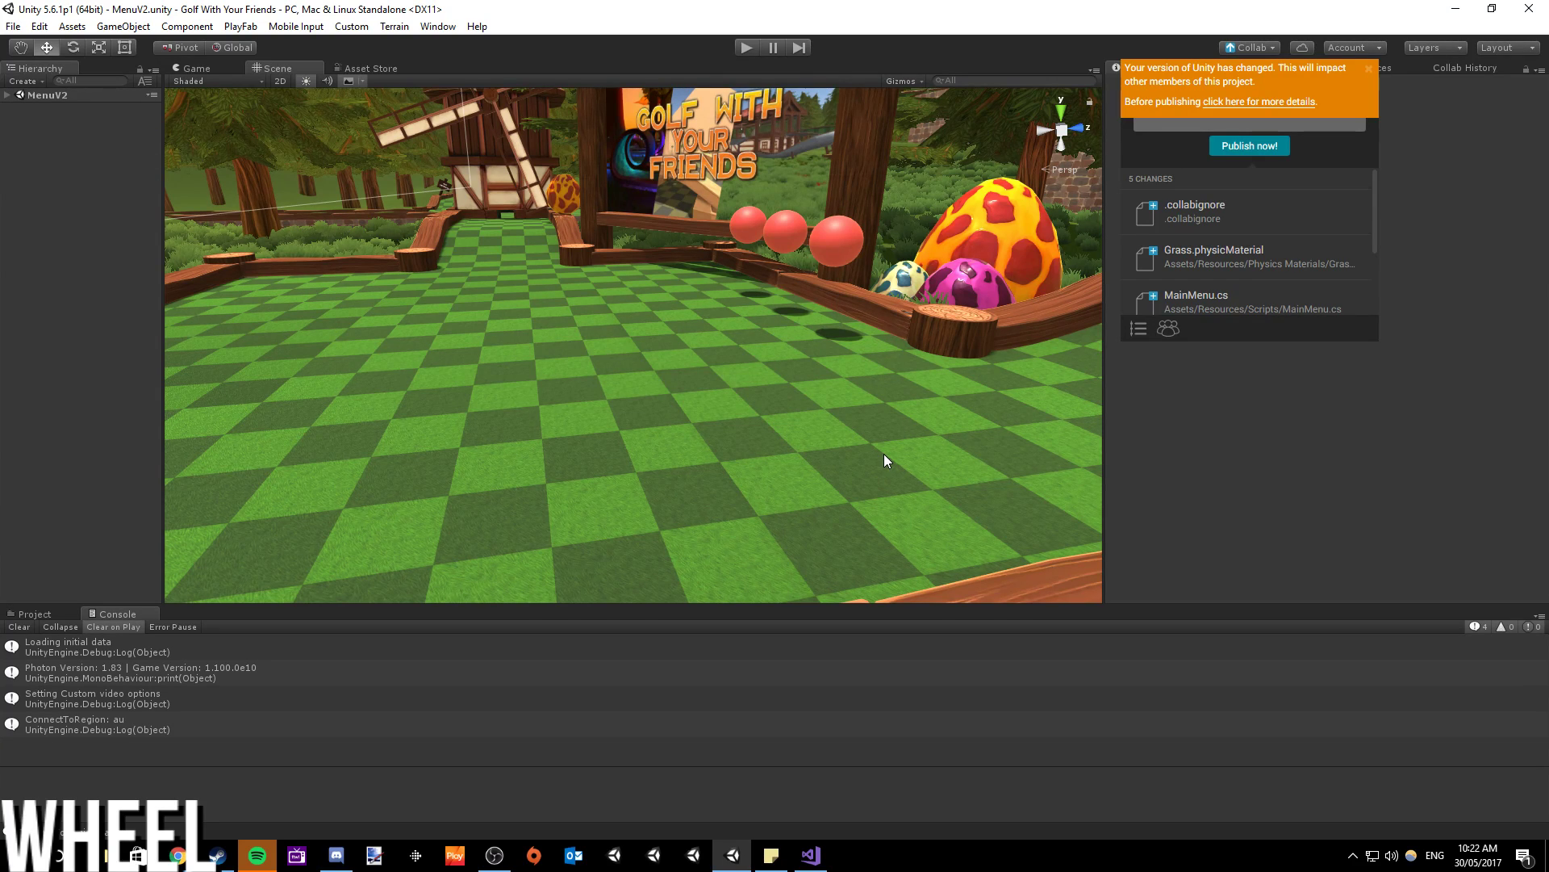
- Dismiss the Unity version notice and publish the local changes to Collab with the comment "Stats test"
left_click(1368, 69)
left_click(1250, 47)
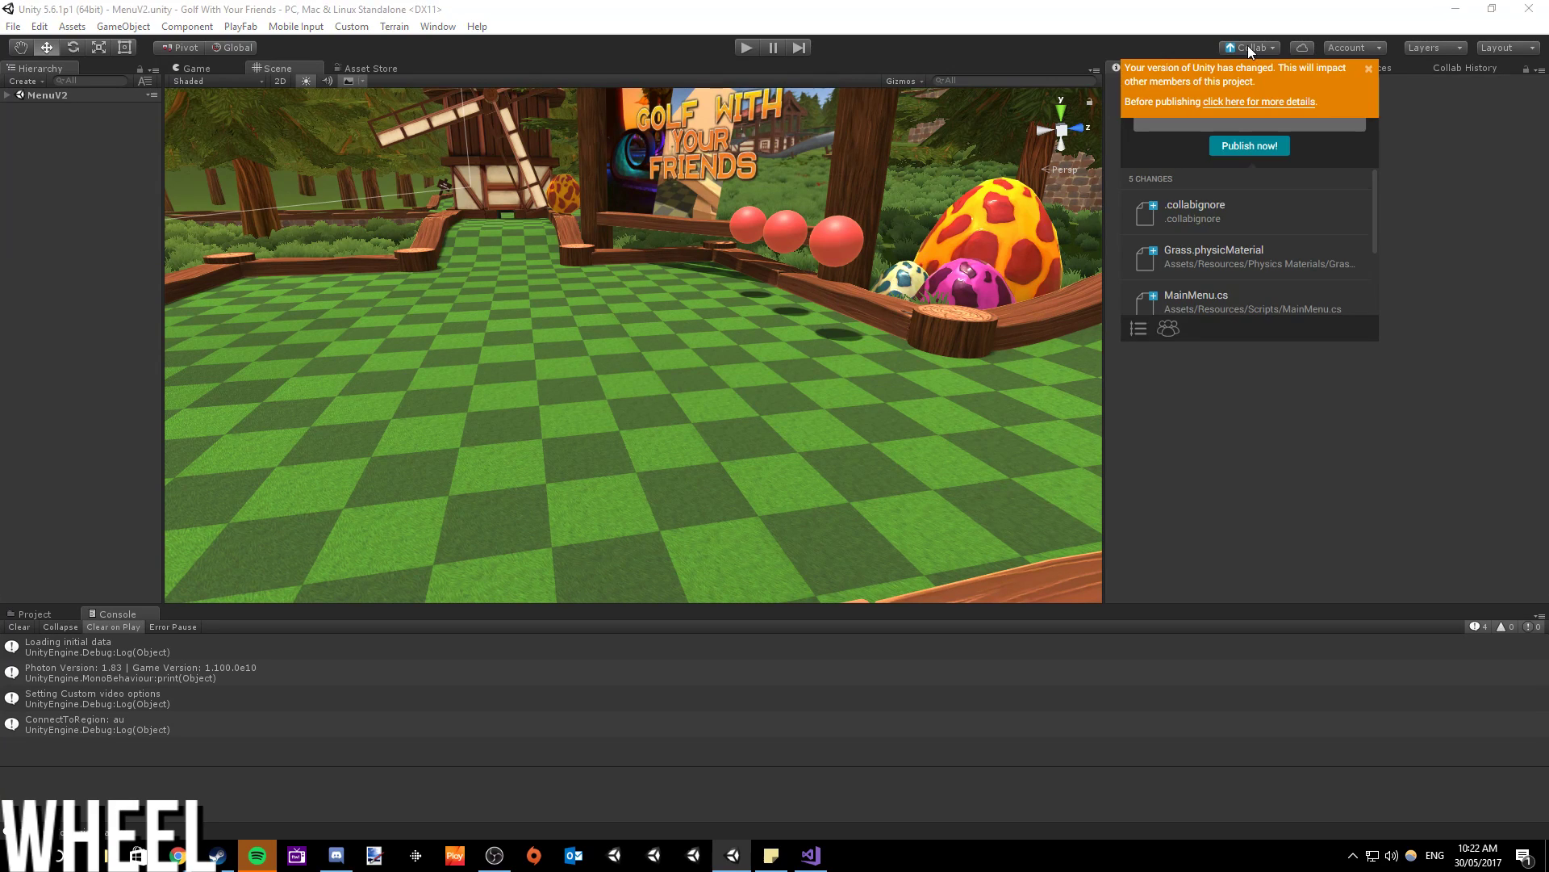
left_click(1370, 69)
type("St")
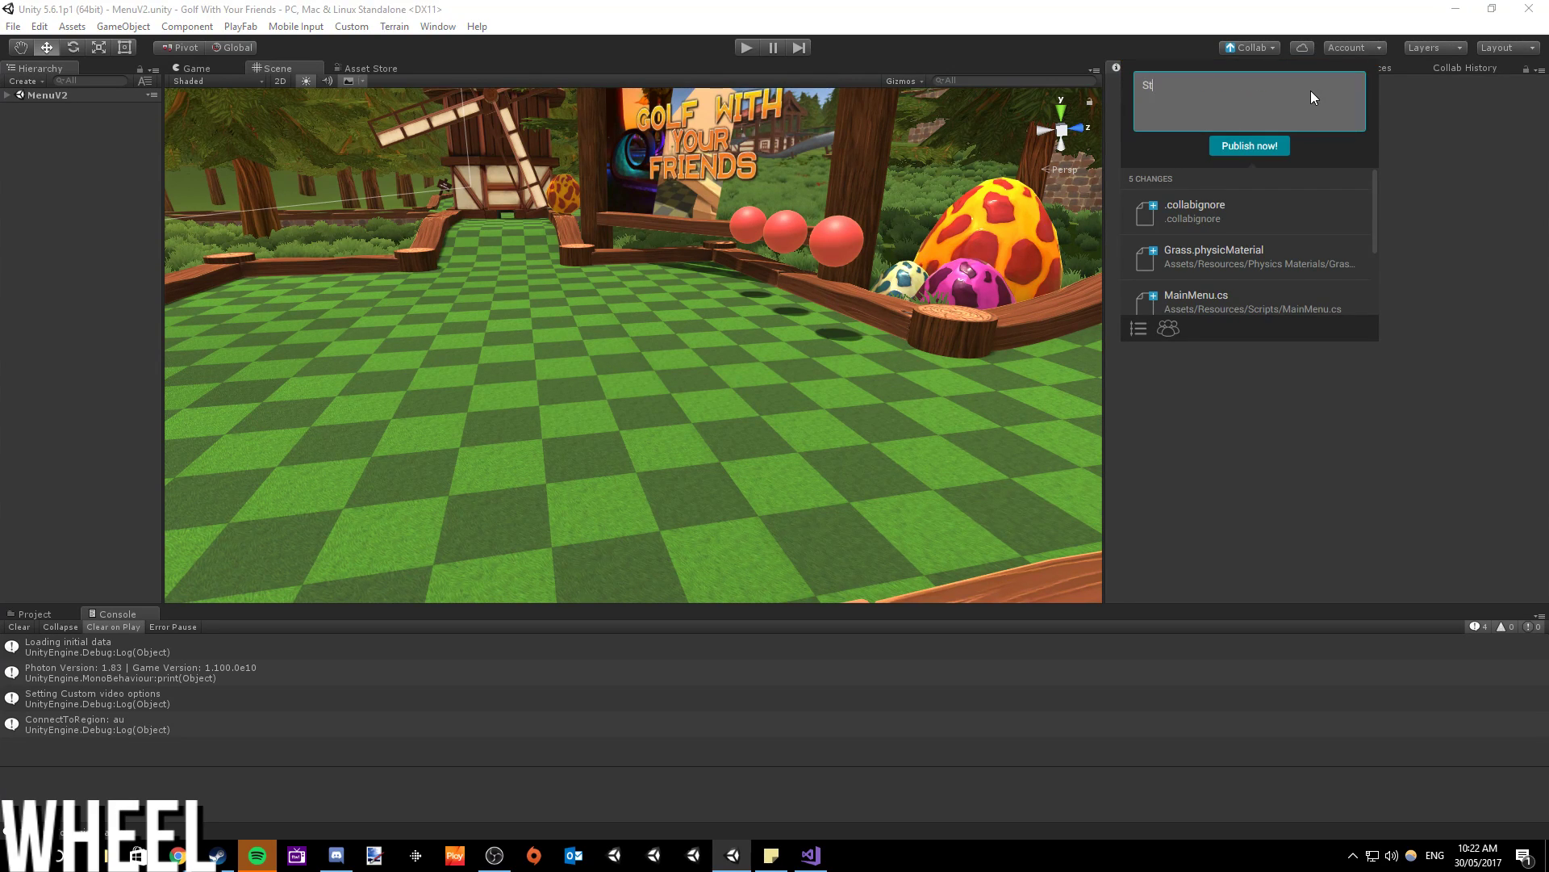
type("ats UI")
left_click(1267, 145)
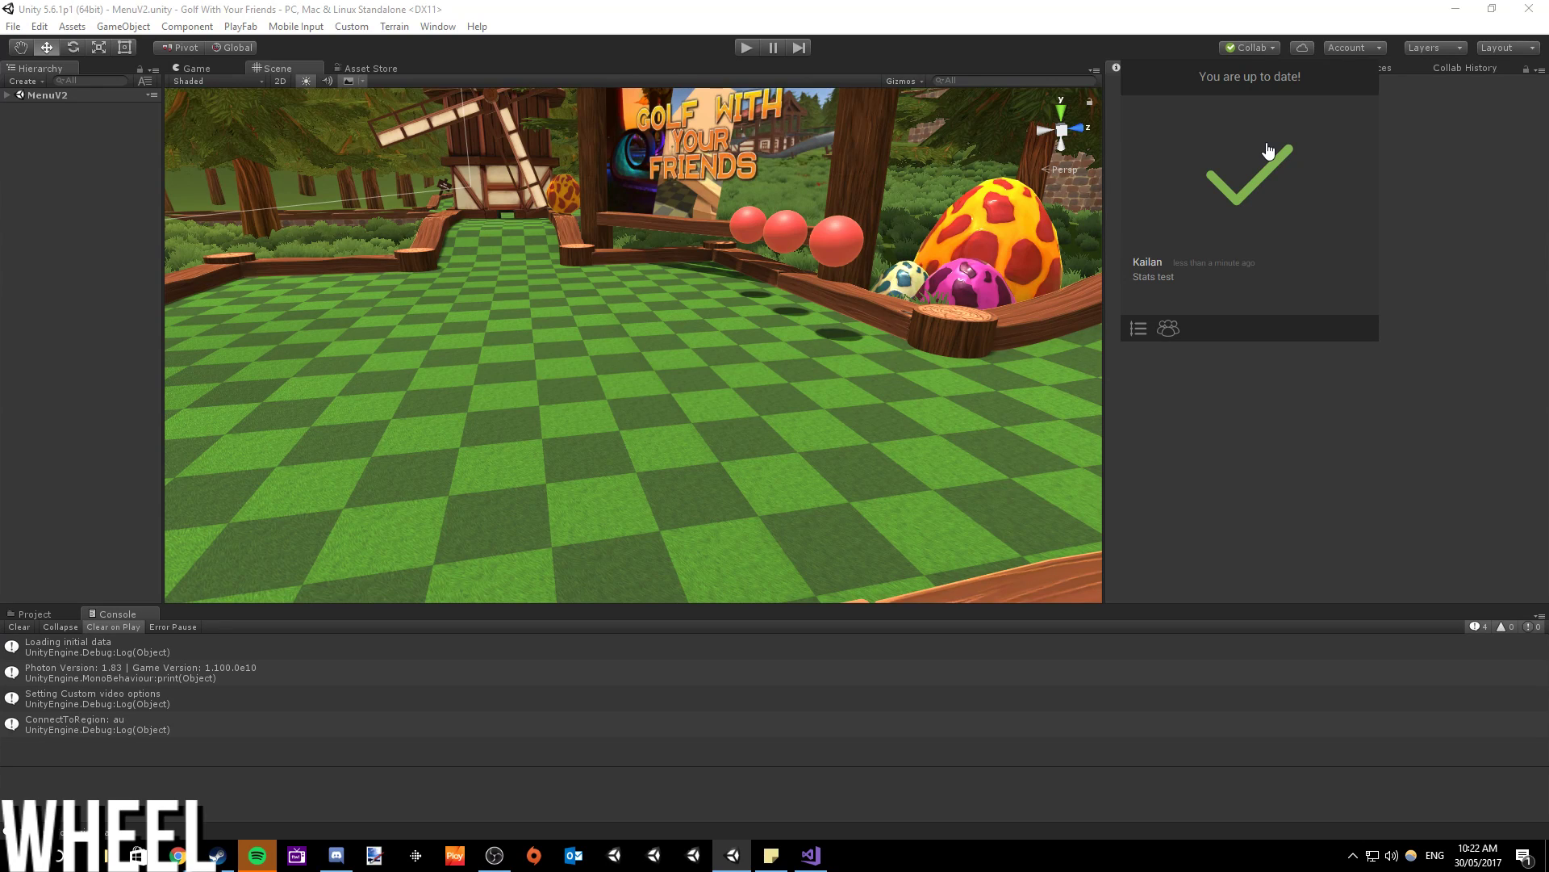
- Select the Terrain, activate Paint Texture with the brush opacity set to 93, and paint brown dirt on the grassy hilltop
scroll(647, 474, "up", 5)
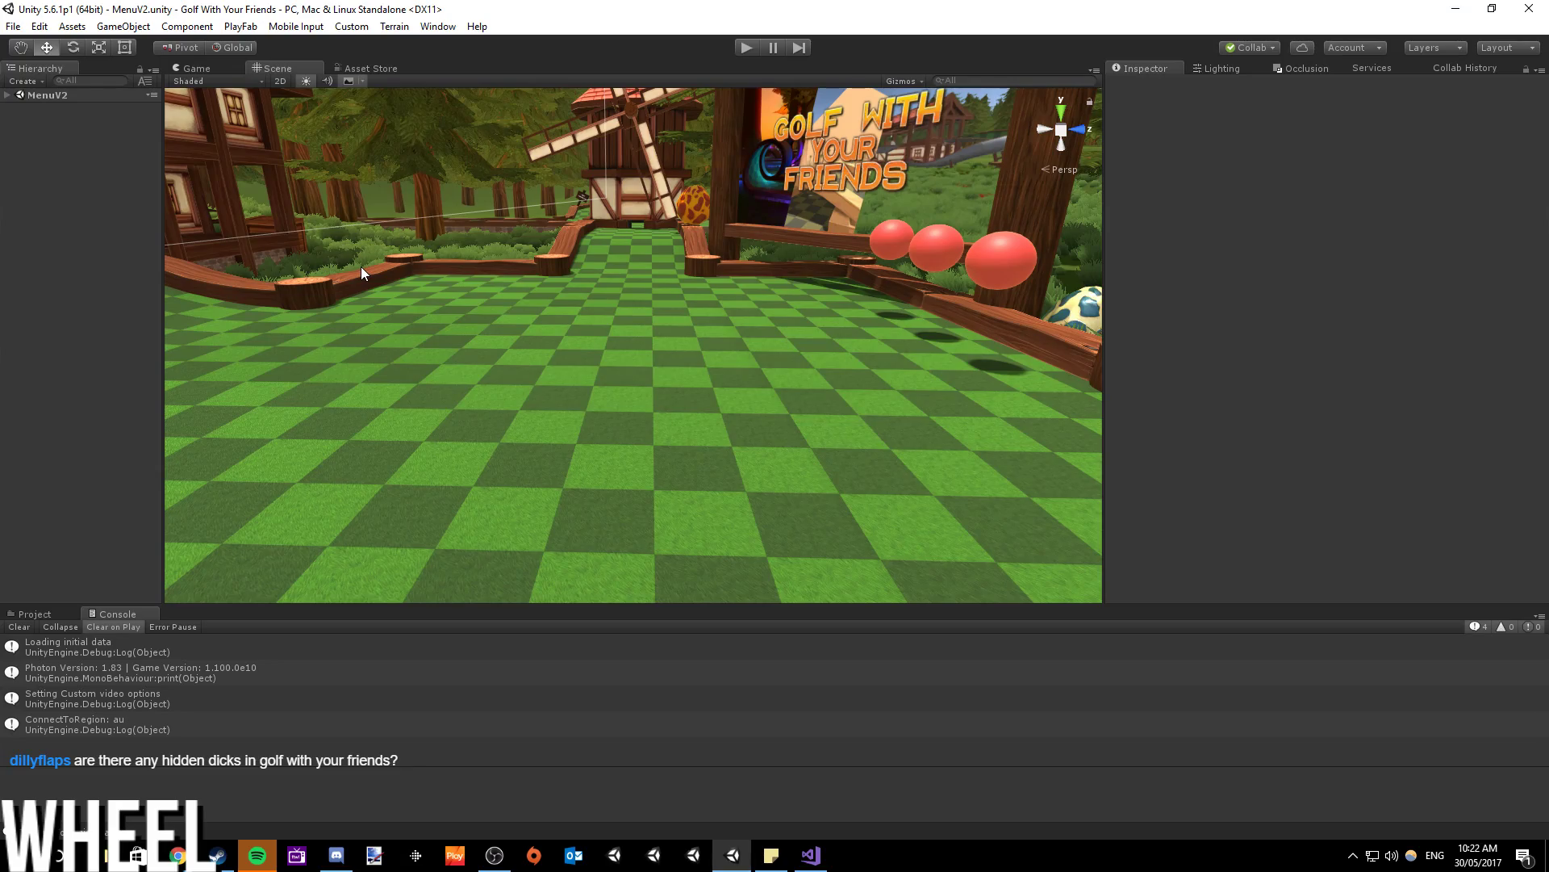
right_click_drag(360, 267, 1049, 290)
right_click_drag(1254, 285, 917, 422)
left_click(646, 407)
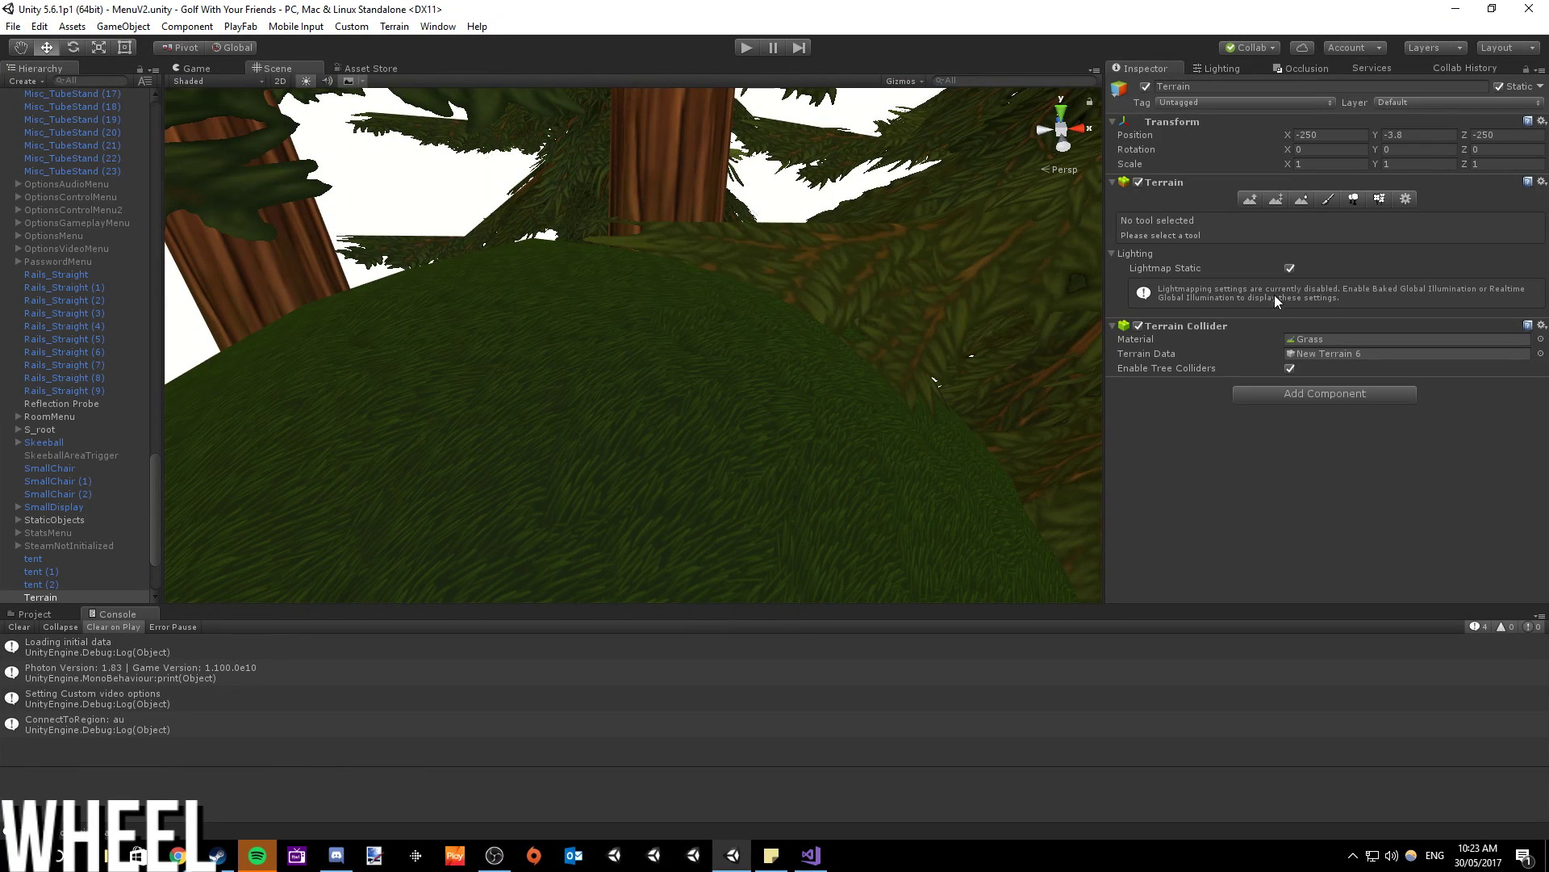
left_click(1326, 200)
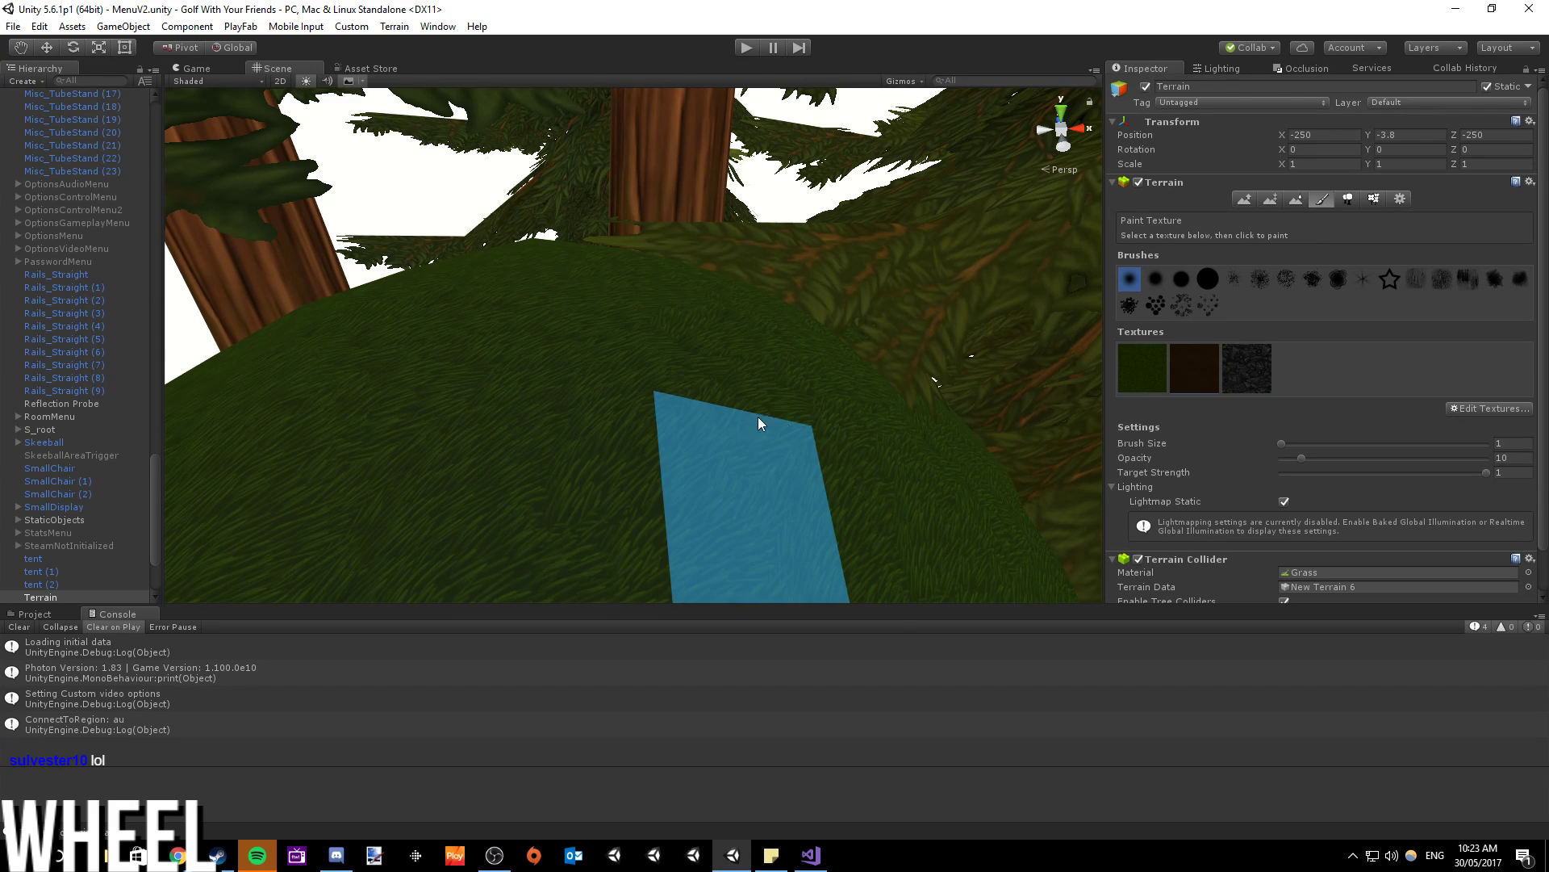
mouse_move(705, 422)
right_mouse_down()
mouse_move(519, 416)
mouse_move(629, 477)
mouse_move(678, 288)
right_mouse_up()
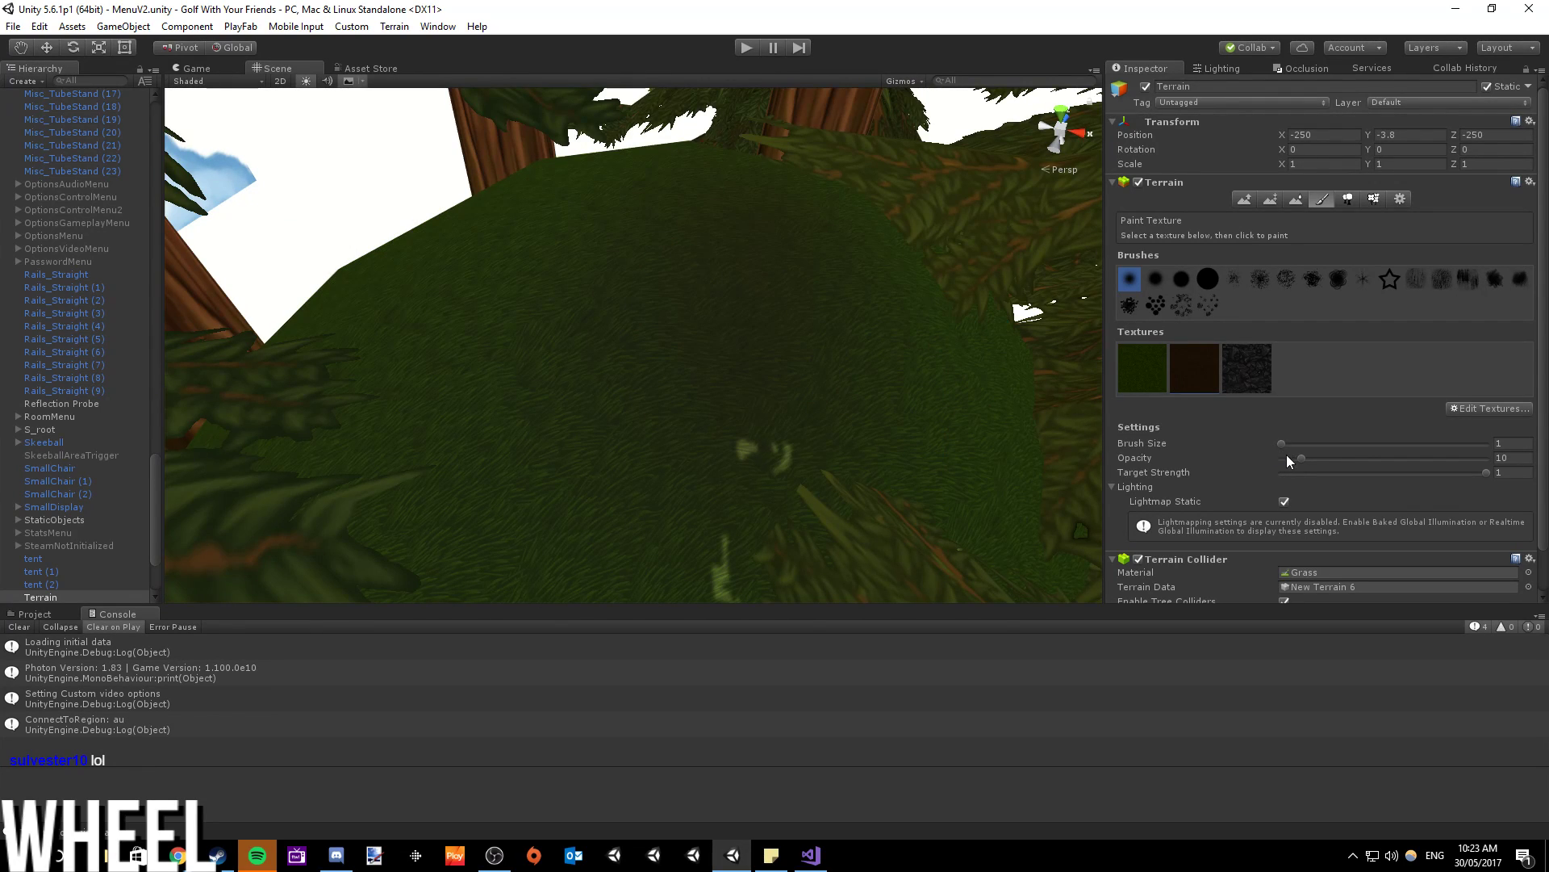
left_click_drag(1305, 458, 1309, 461)
left_click(747, 225)
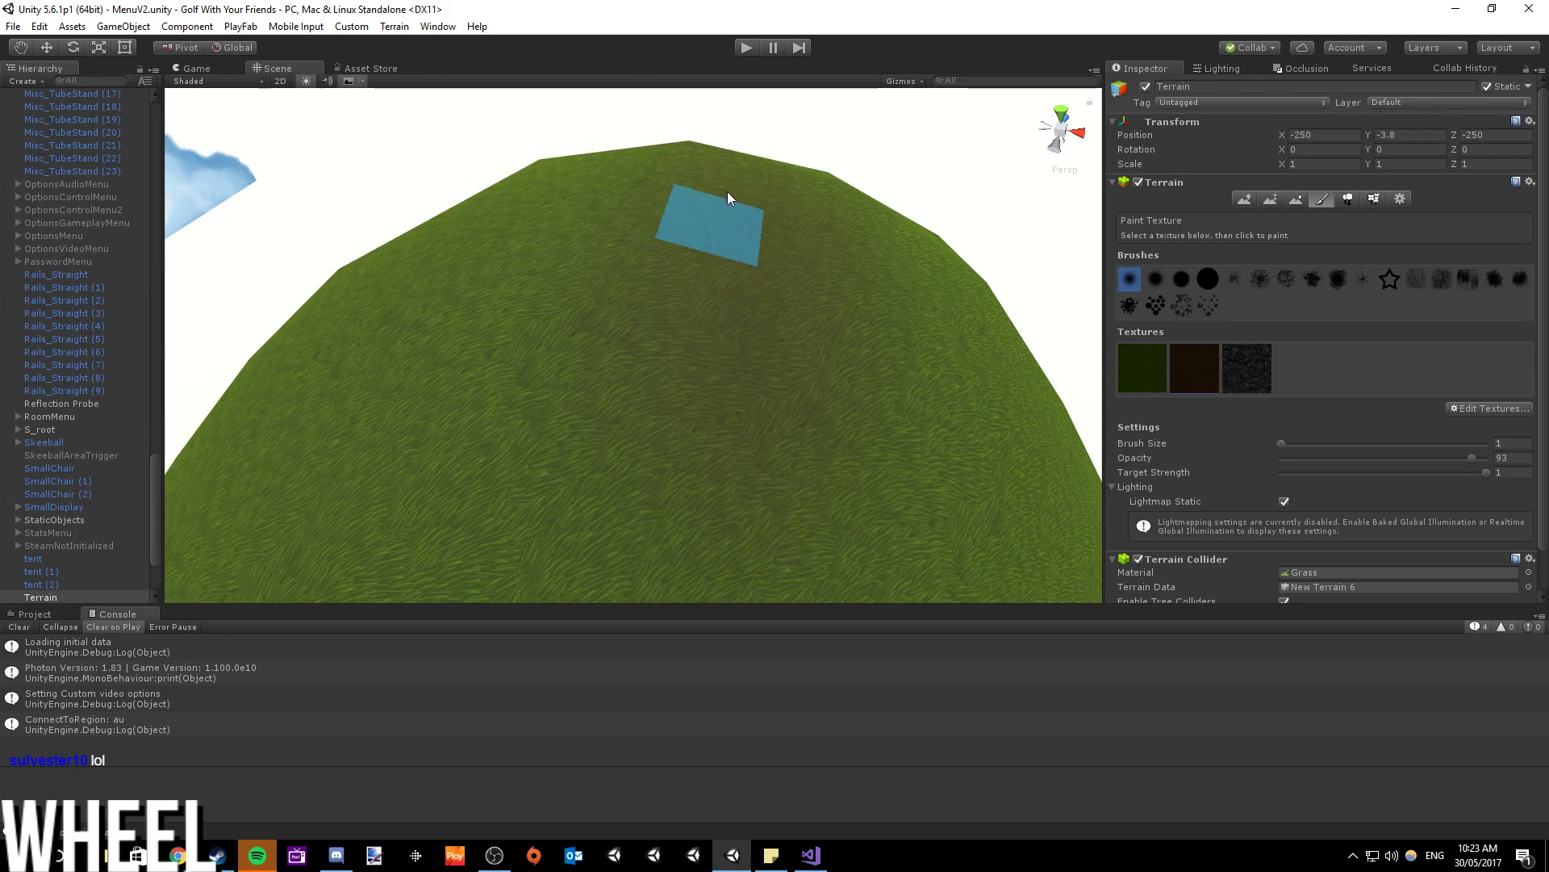
- Paint a curved brown dirt stroke across the grass clearing between the pine trees
mouse_move(695, 429)
right_mouse_down()
mouse_move(730, 360)
mouse_move(740, 369)
mouse_move(441, 555)
mouse_move(533, 379)
mouse_move(802, 249)
mouse_move(636, 239)
mouse_move(370, 282)
right_mouse_up()
scroll(660, 337, "down", 5)
scroll(767, 304, "up", 5)
right_click_drag(763, 319, 692, 490)
scroll(554, 387, "down", 5)
scroll(554, 387, "up", 8)
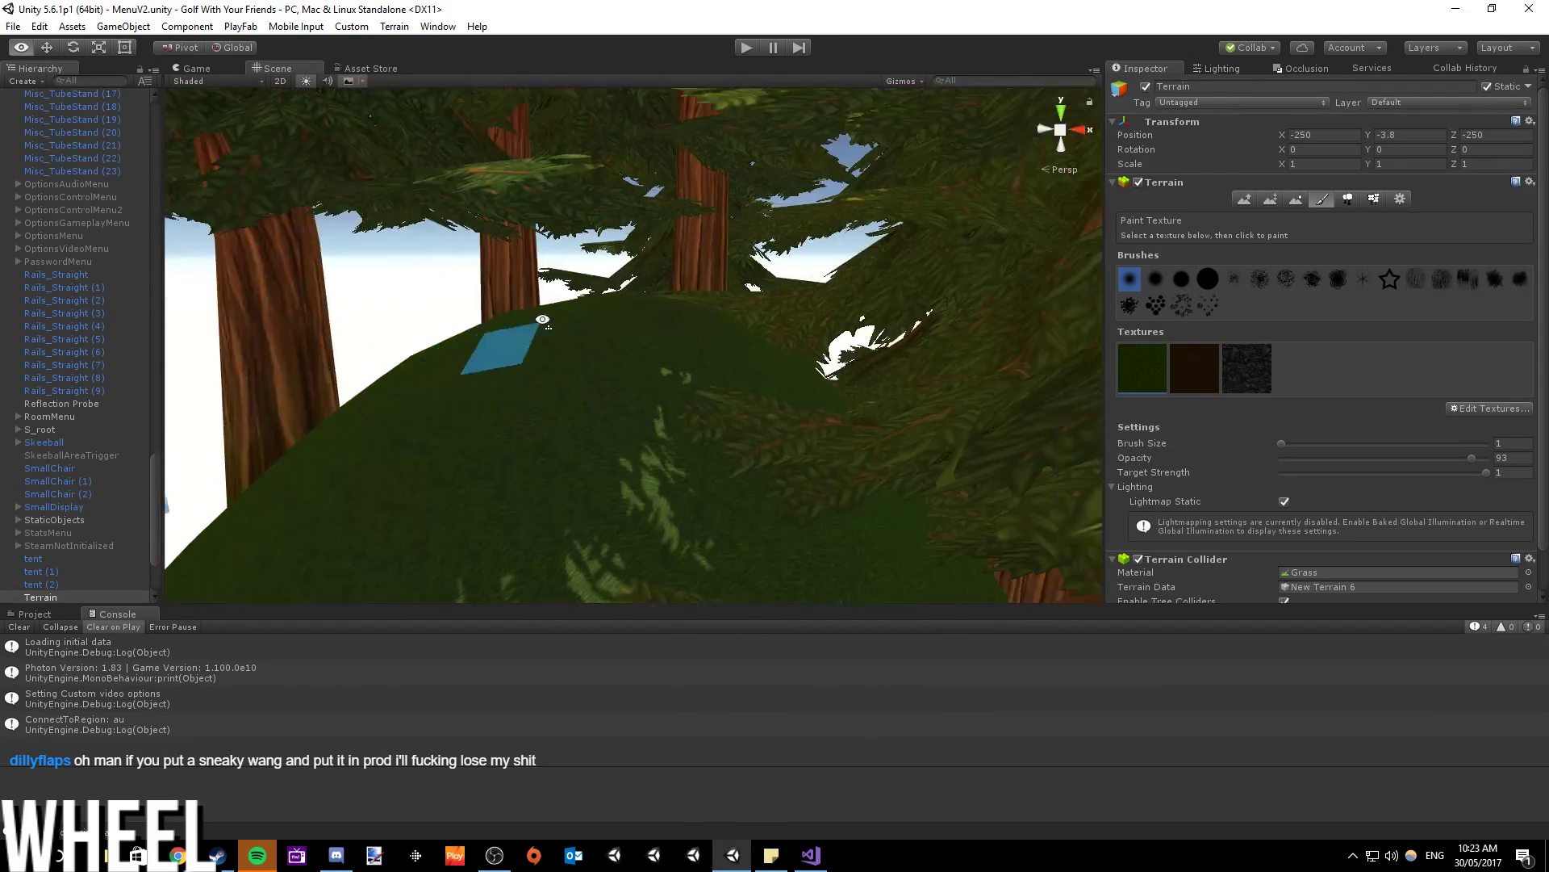
right_click_drag(906, 284, 1098, 517)
right_click_drag(1230, 524, 630, 493)
left_click(1506, 458)
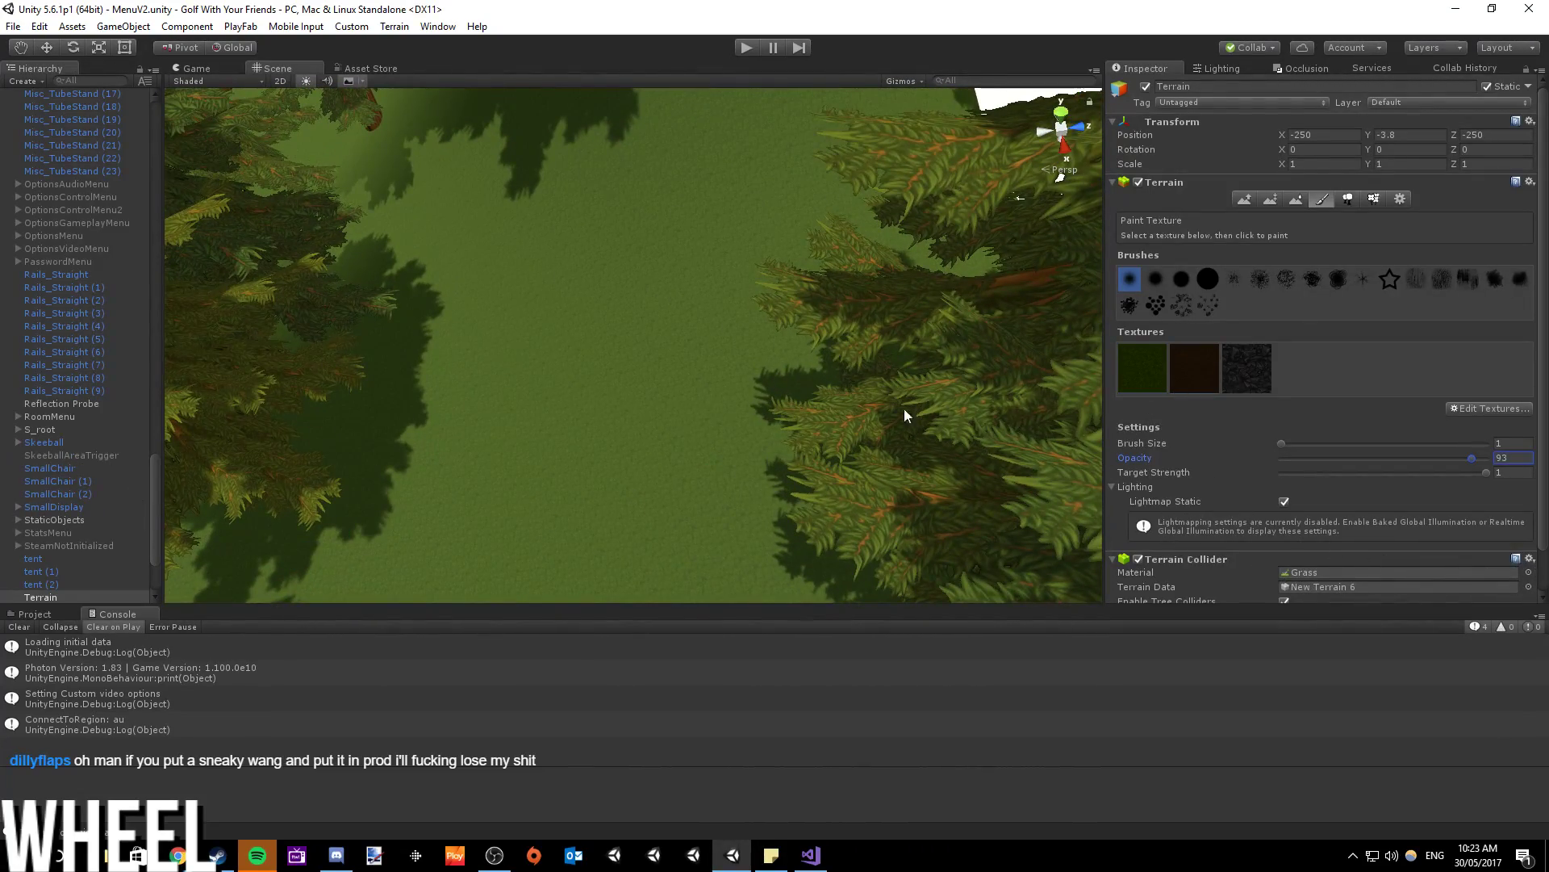
mouse_move(566, 467)
left_mouse_down()
mouse_move(525, 333)
mouse_move(617, 345)
mouse_move(631, 164)
mouse_move(694, 123)
mouse_move(723, 232)
mouse_move(706, 336)
mouse_move(831, 335)
left_mouse_up()
scroll(712, 479, "up", 5)
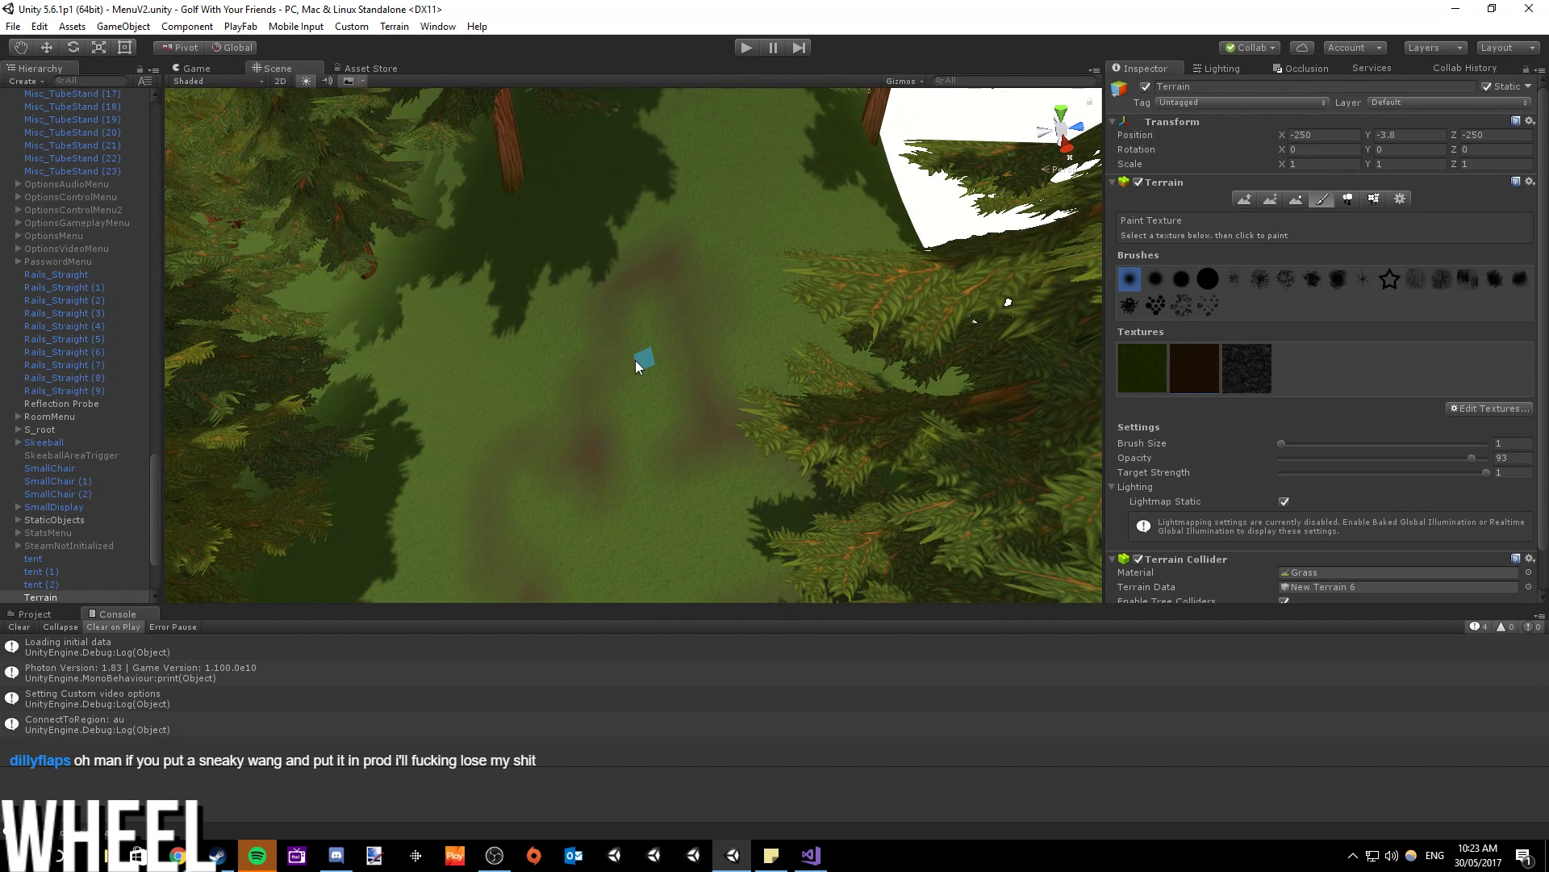
- Reselect the Terrain and extend the dirt drawing in the forest clearing with more brown strokes
left_click_drag(615, 337, 611, 300, "alt")
scroll(585, 240, "up", 10)
left_click(69, 301)
left_click_drag(421, 418, 506, 559, "alt")
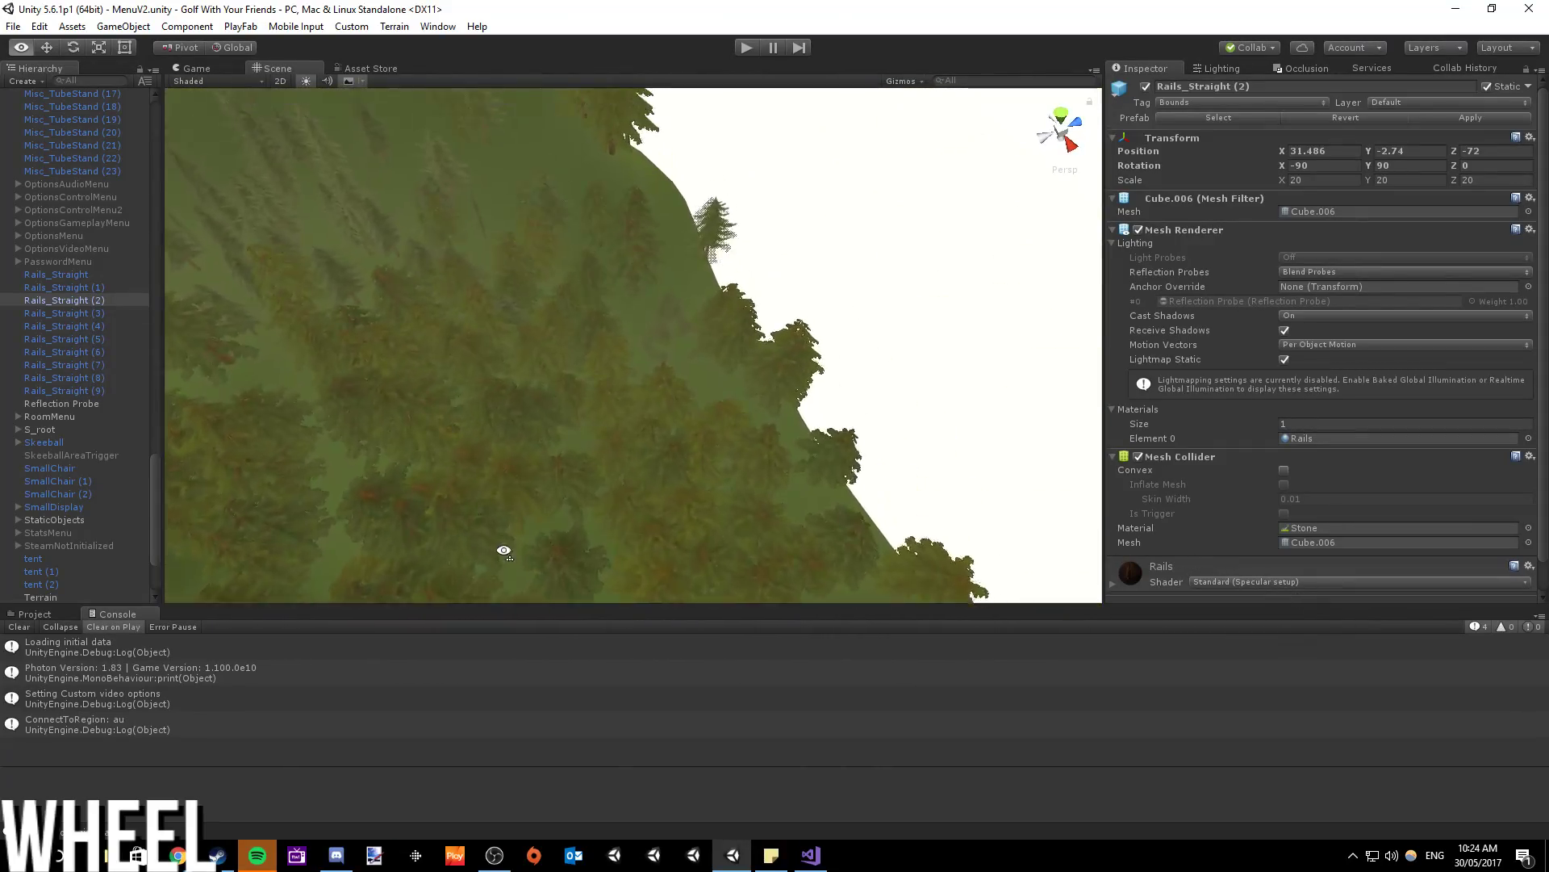
scroll(506, 559, "up", 10)
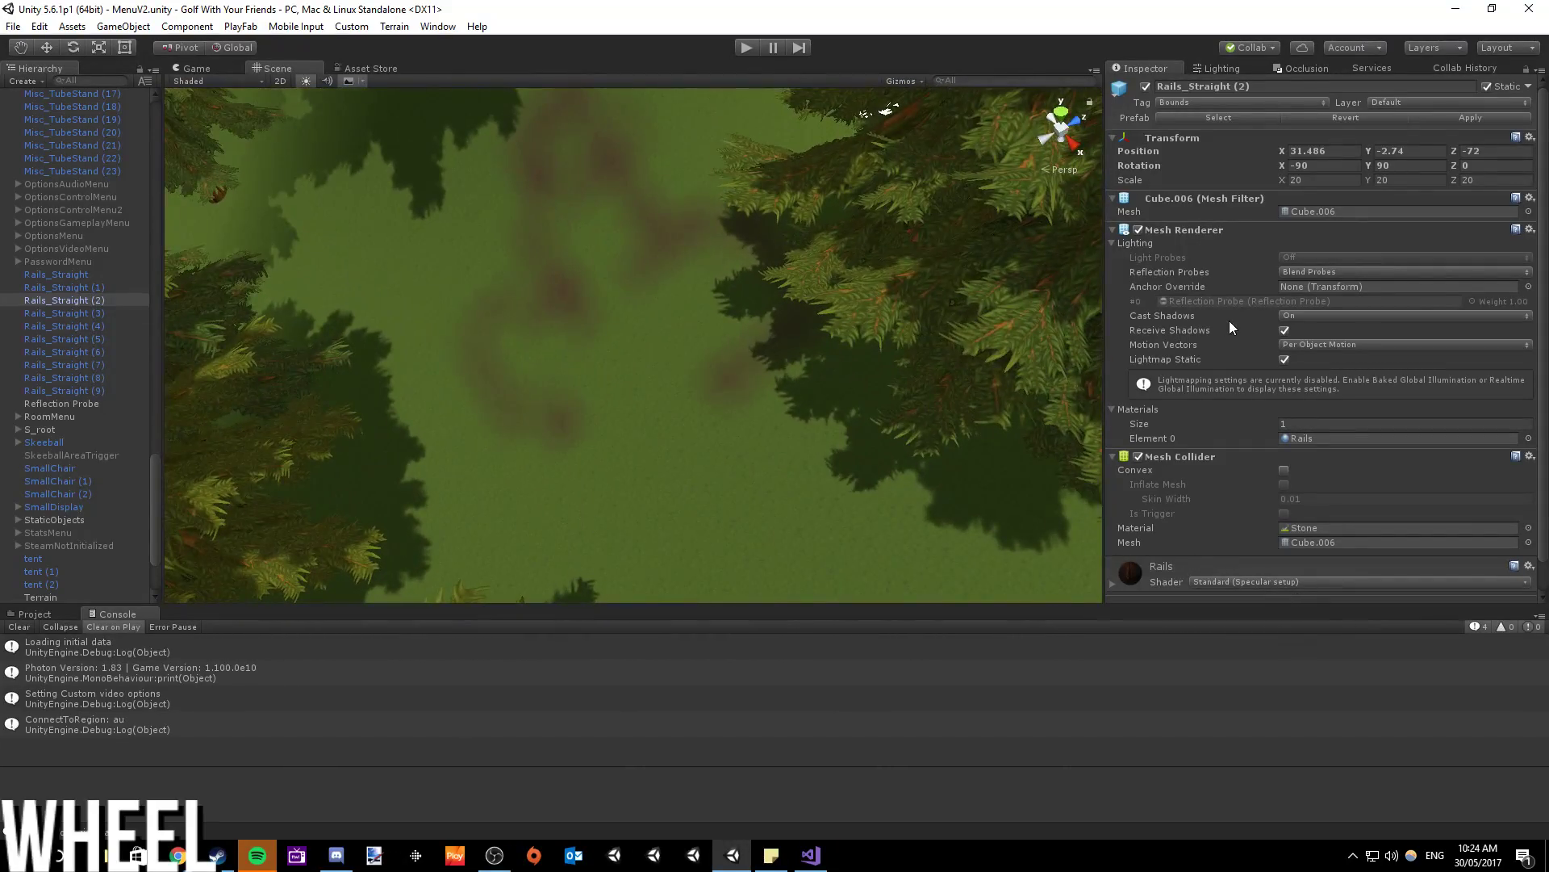
left_click(656, 463)
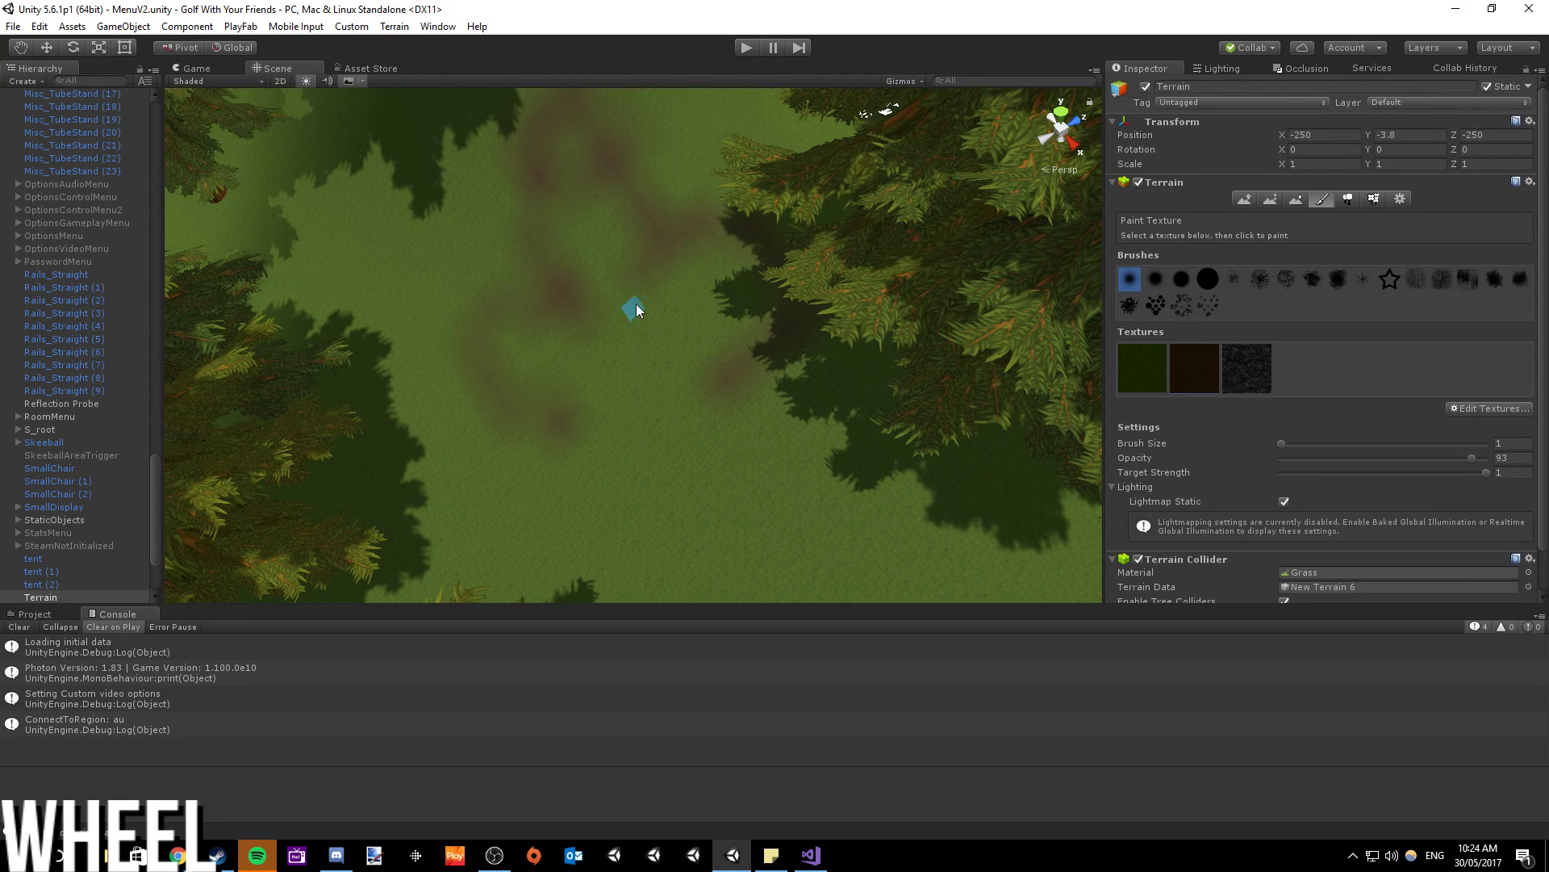
mouse_move(549, 421)
left_mouse_down()
mouse_move(697, 403)
mouse_move(733, 421)
left_mouse_up()
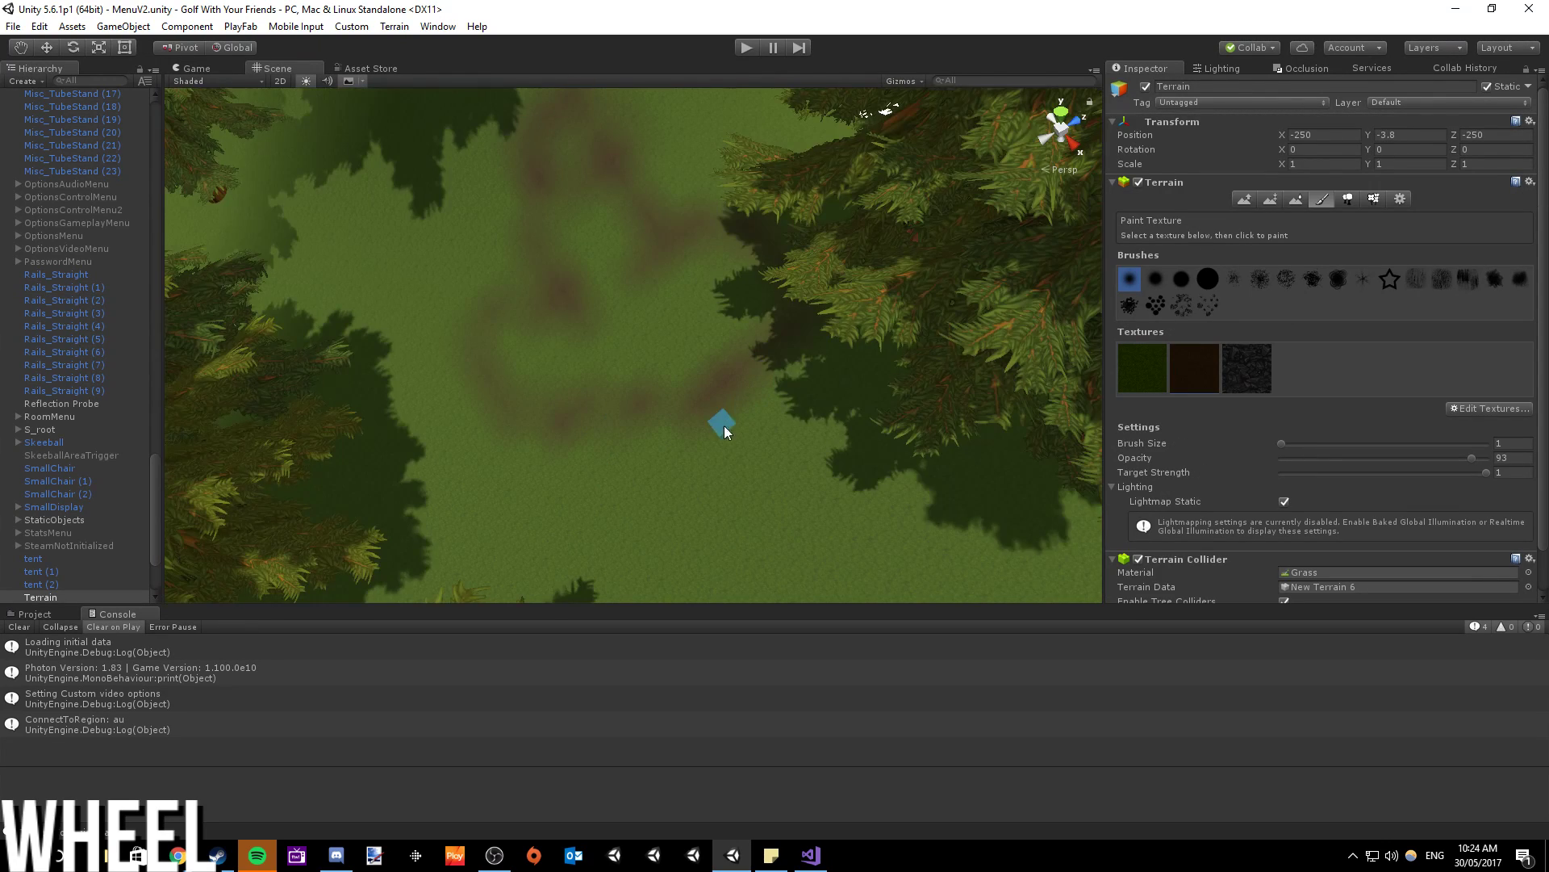
scroll(618, 428, "up", 5)
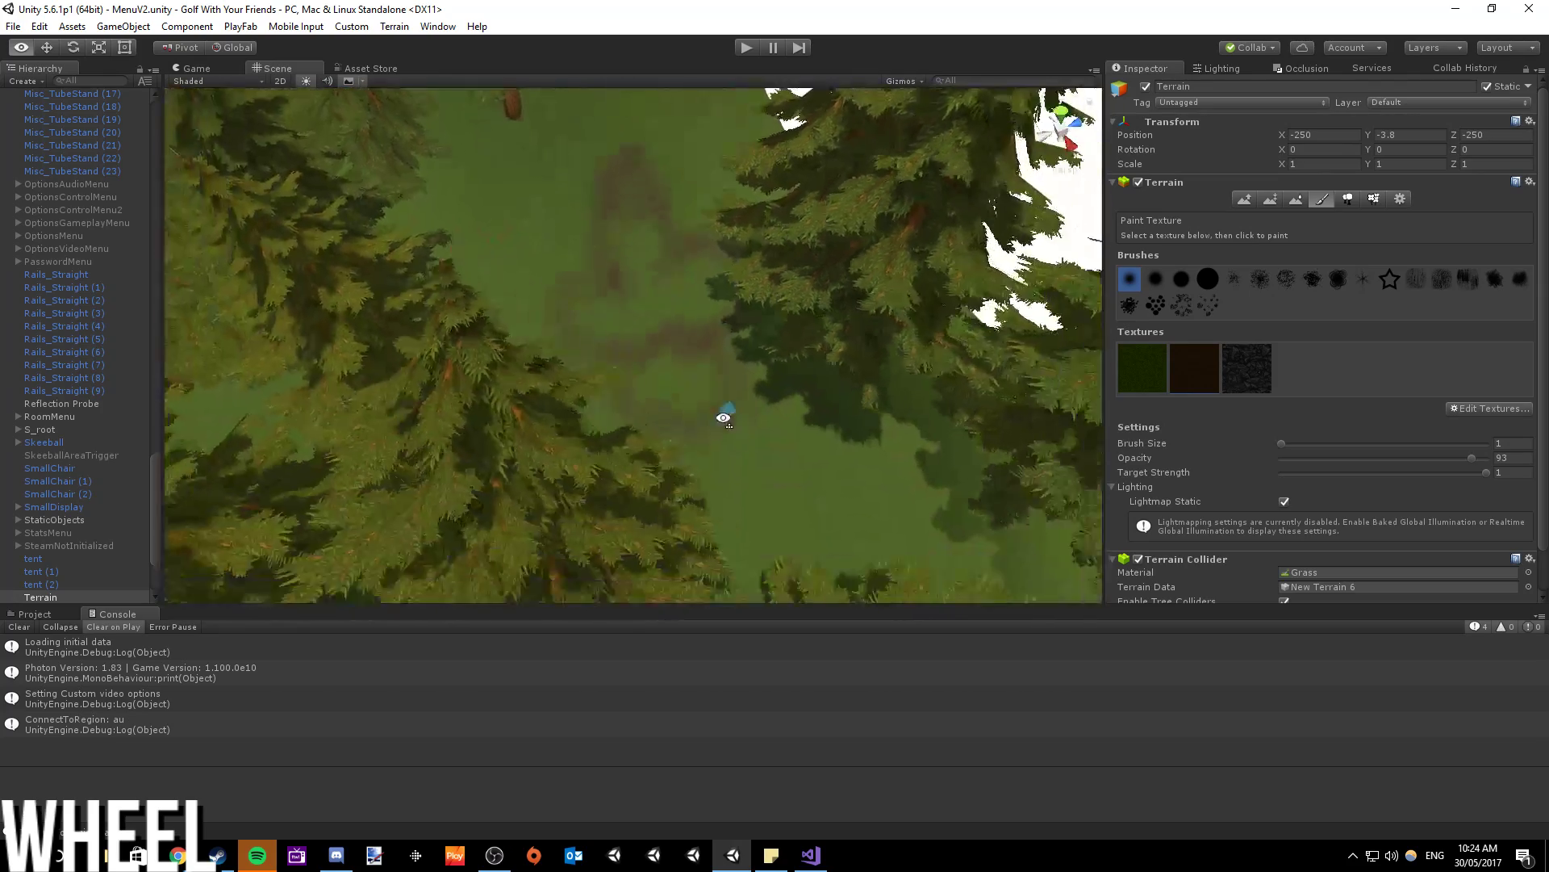
mouse_move(688, 395)
left_mouse_down()
mouse_move(700, 584)
mouse_move(688, 468)
mouse_move(850, 359)
mouse_move(675, 475)
mouse_move(484, 404)
left_mouse_up()
mouse_move(875, 532)
left_mouse_down("alt")
mouse_move(810, 377)
mouse_move(791, 436)
left_mouse_up("alt")
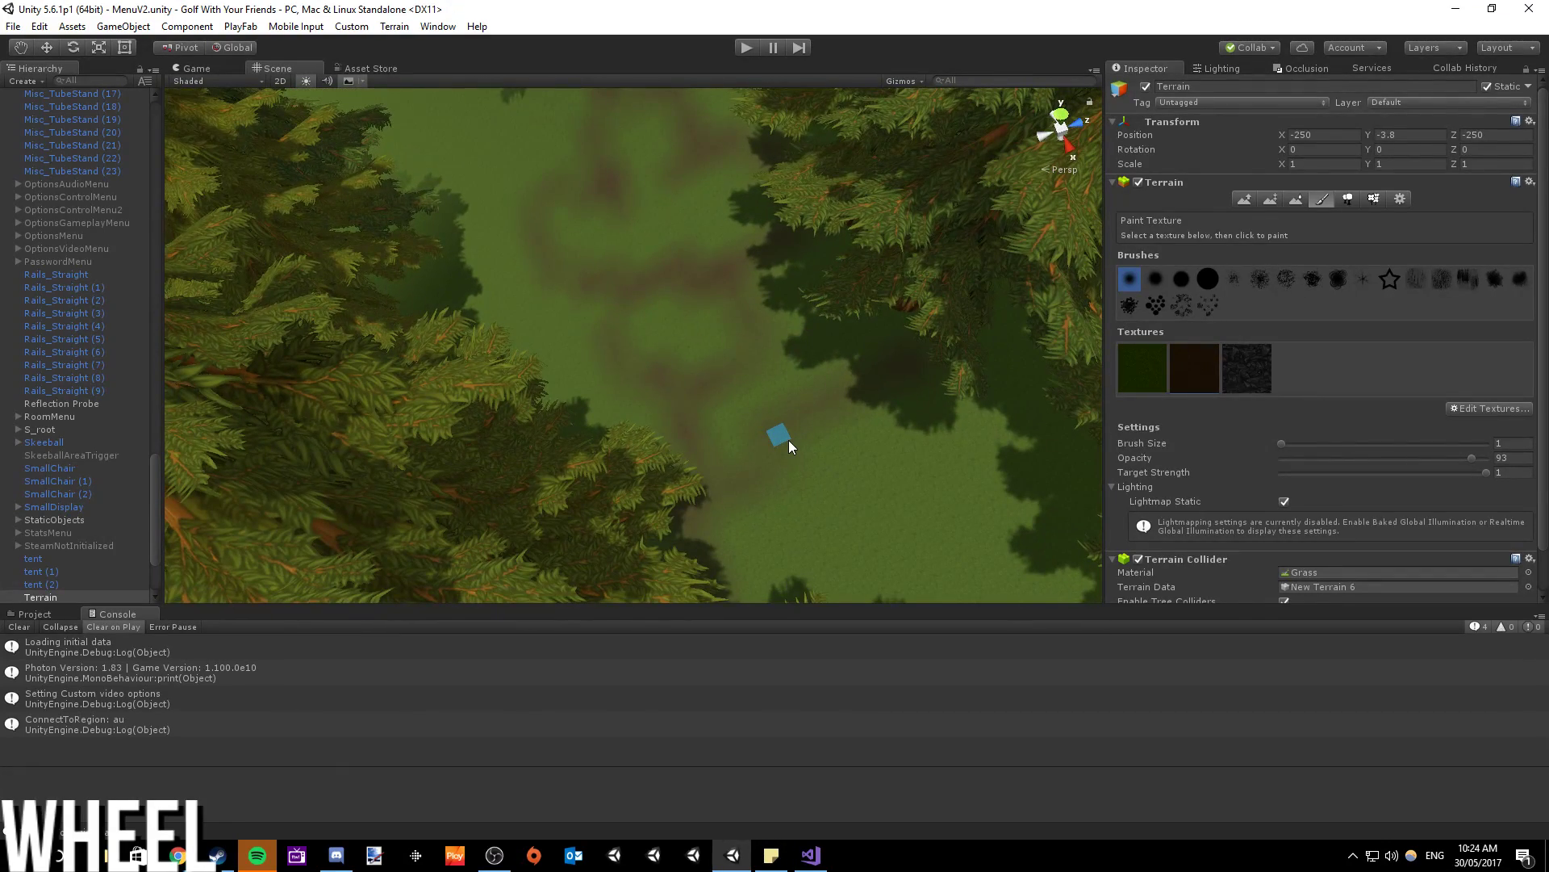
- Inspect the menu scene's golf course, buildings and the surrounding forest from several viewpoints
mouse_move(789, 442)
left_mouse_down("alt")
mouse_move(796, 384)
mouse_move(443, 288)
mouse_move(215, 131)
mouse_move(233, 94)
mouse_move(375, 120)
mouse_move(406, 234)
left_mouse_up("alt")
right_click_drag(588, 355, 729, 337)
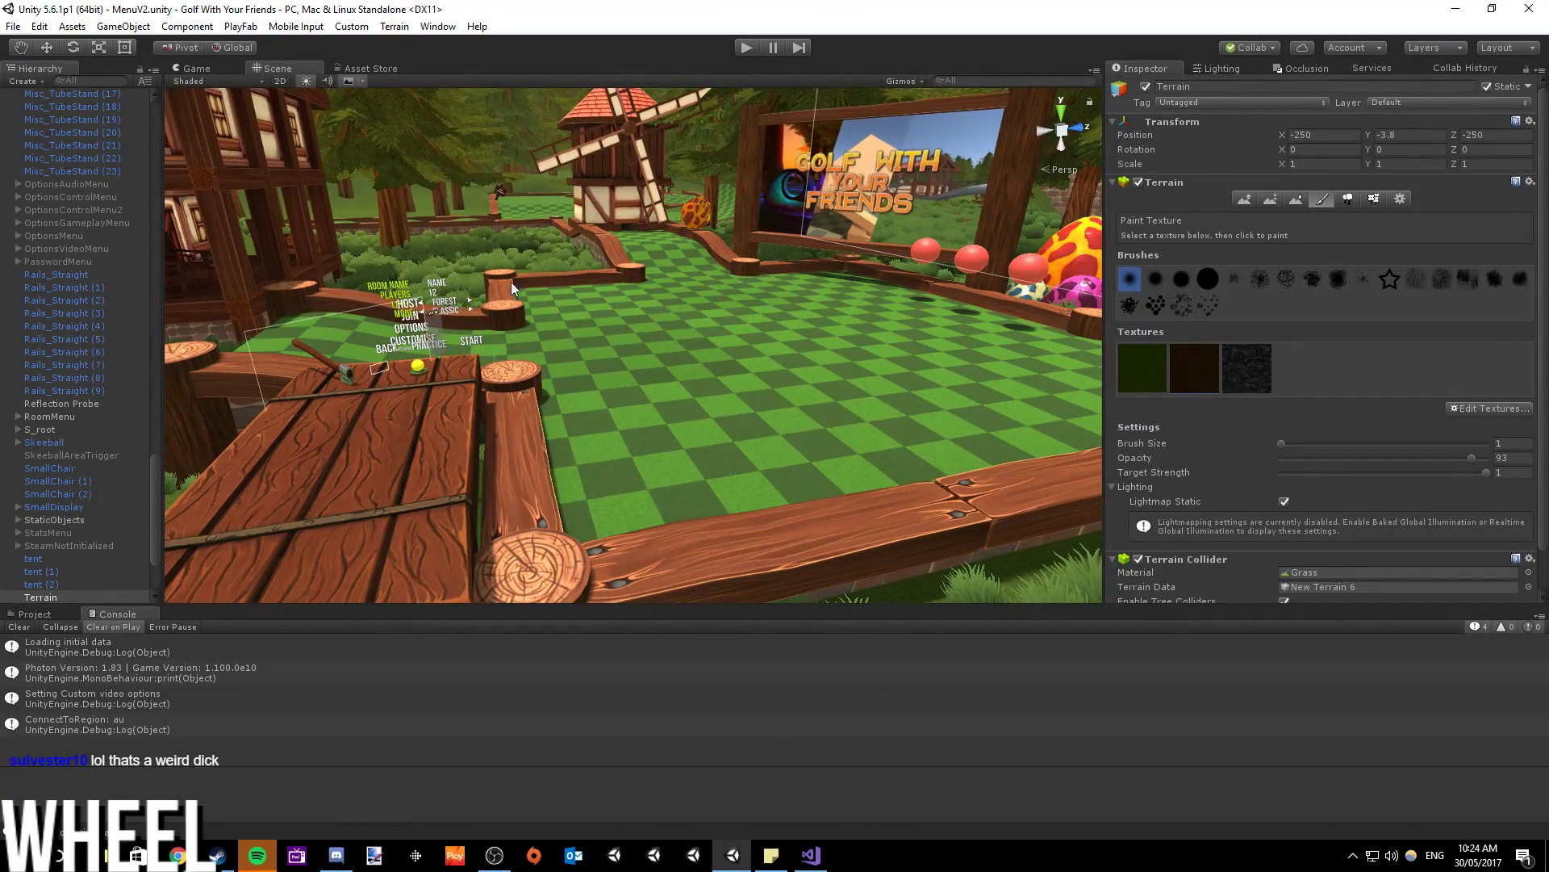
left_click(58, 352)
right_click_drag(733, 419, 719, 407)
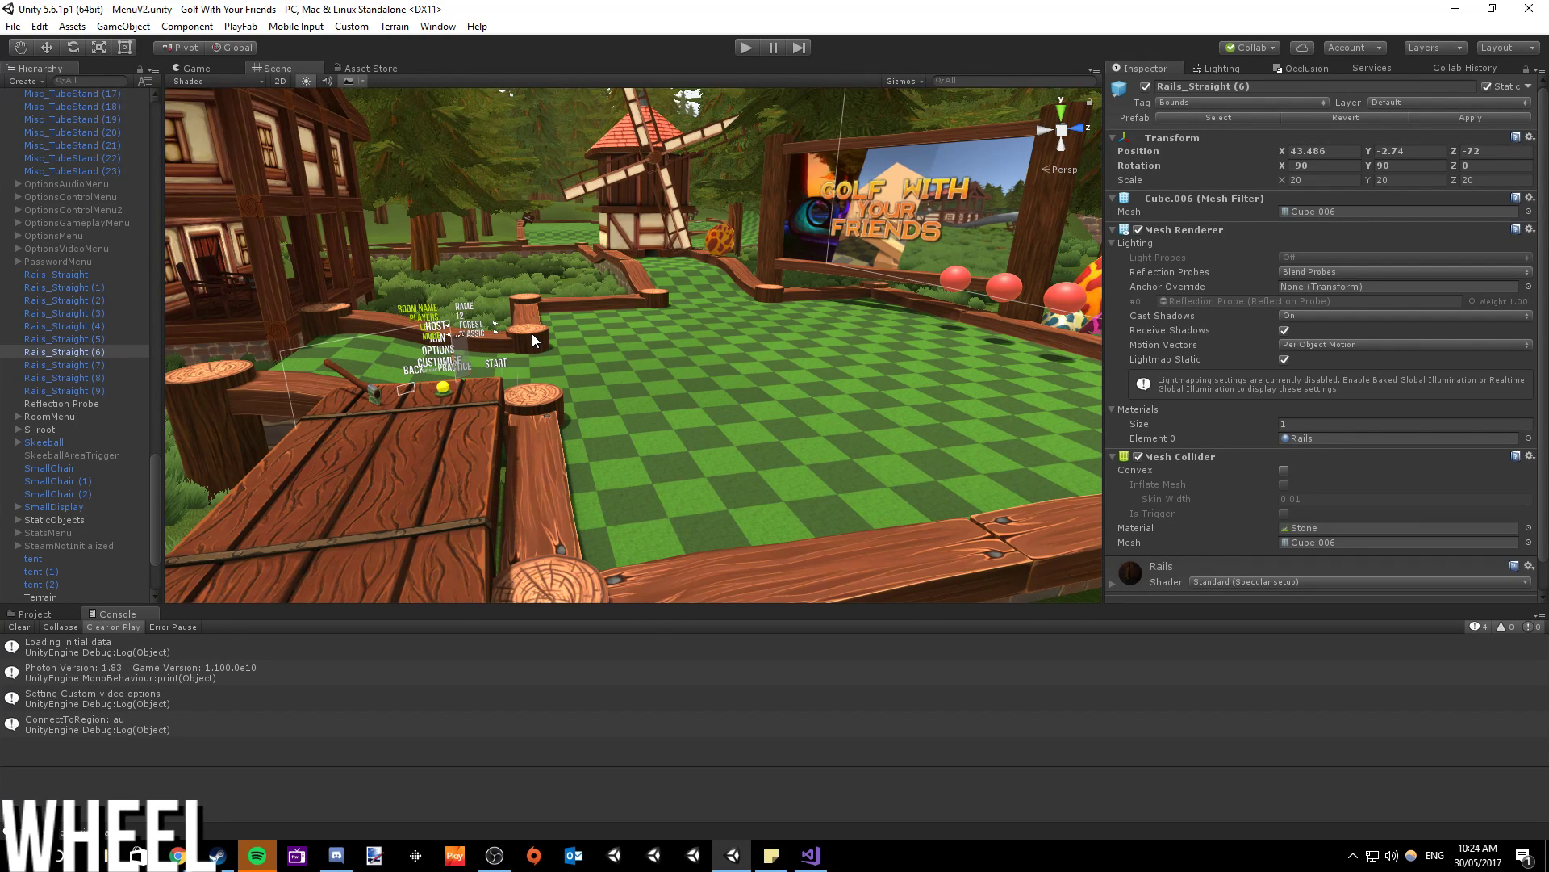
right_click_drag(683, 264, 699, 463)
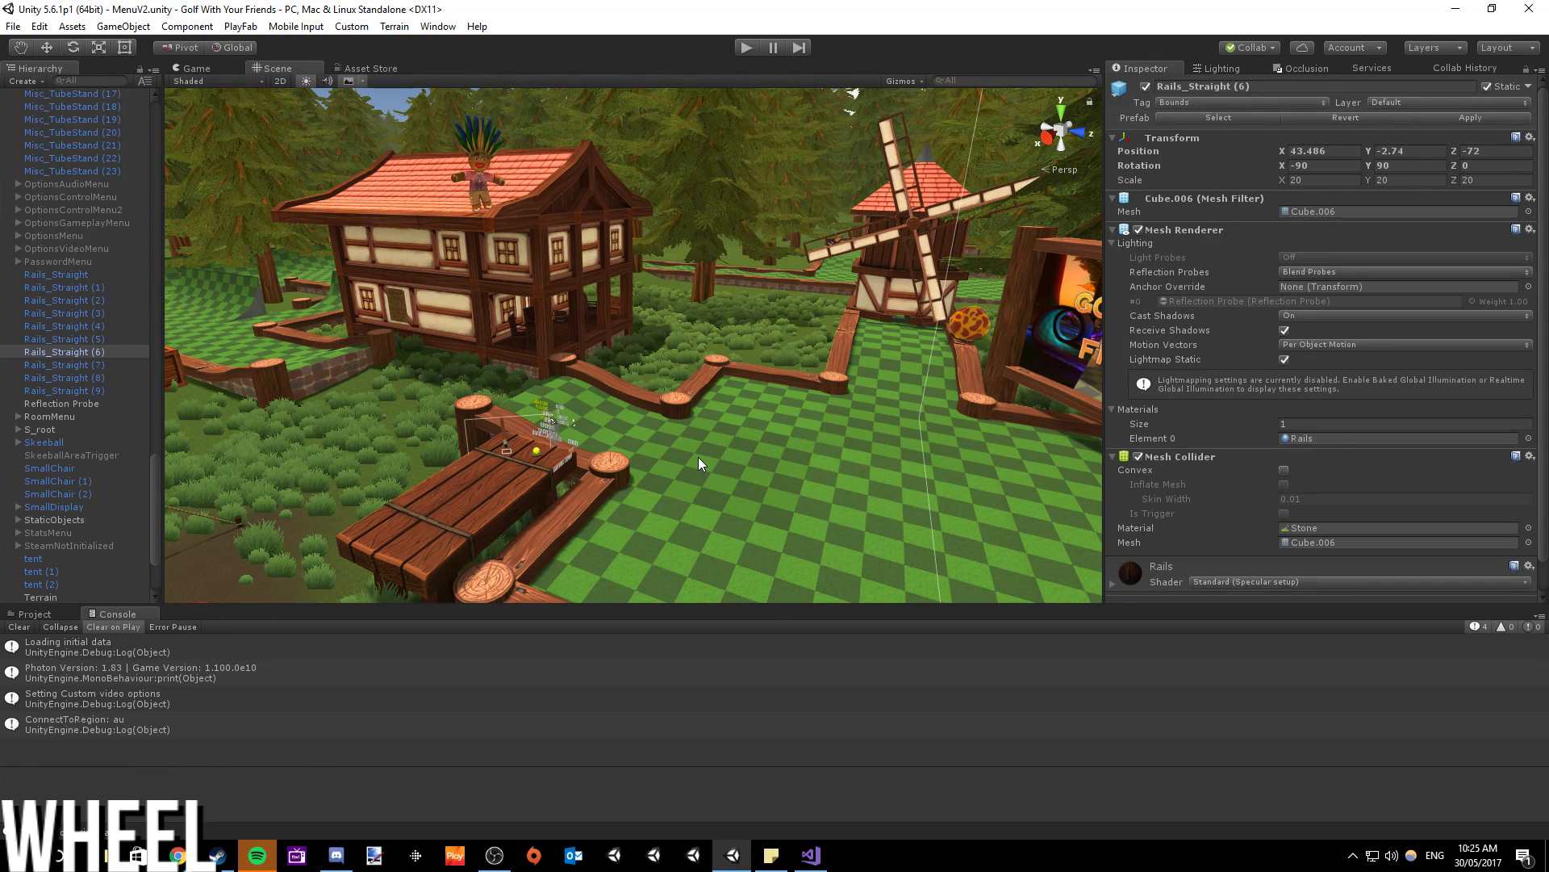
right_click_drag(733, 438, 770, 338)
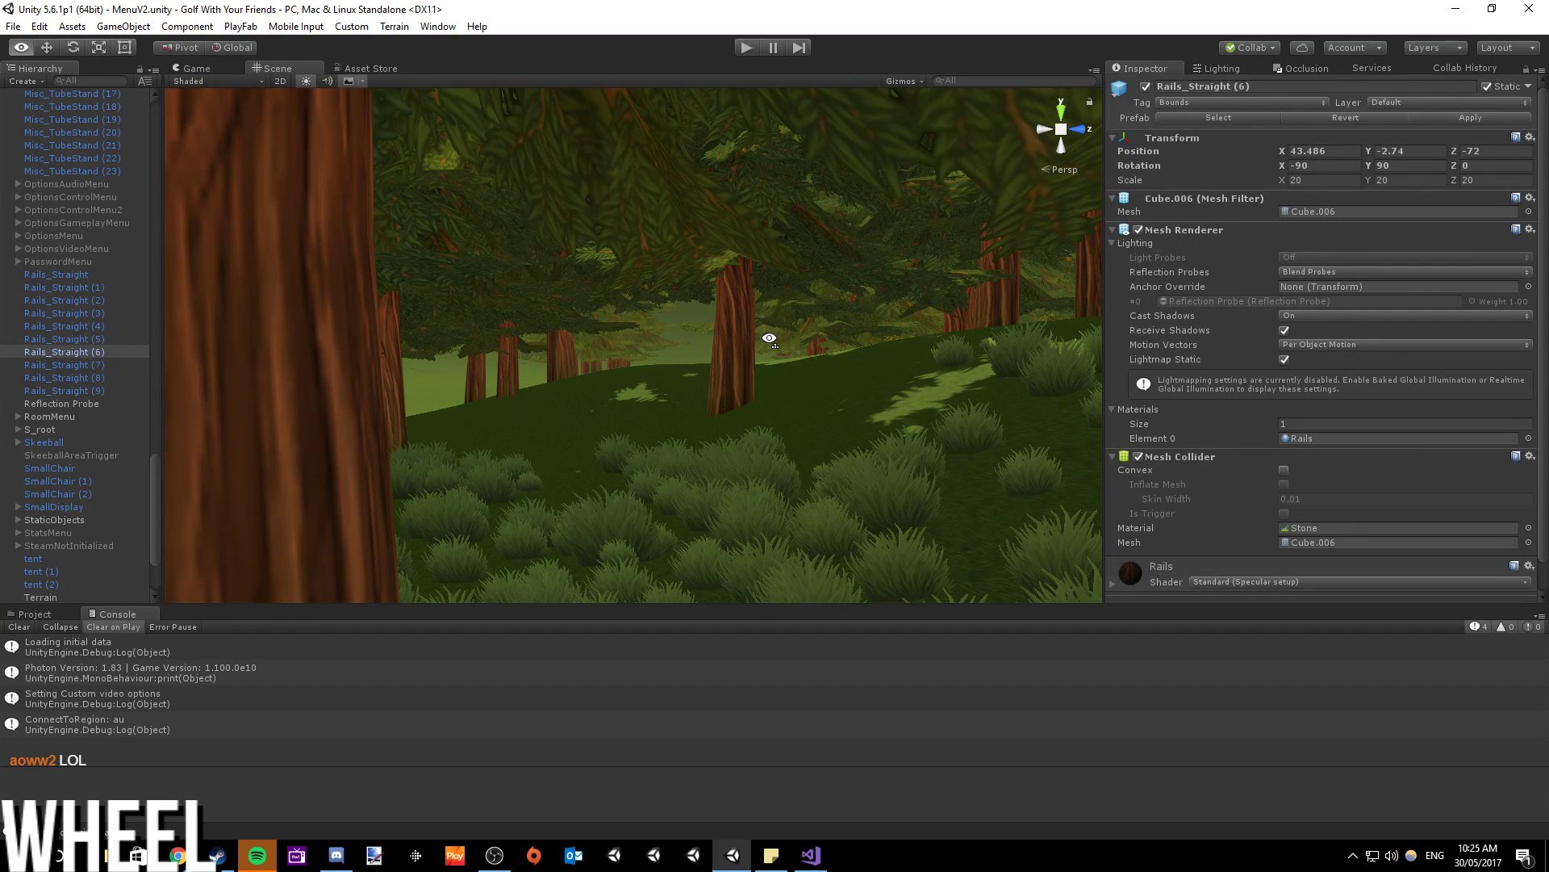
right_click_drag(769, 338, 770, 344)
right_click_drag(237, 507, 378, 444)
right_click_drag(669, 442, 589, 383)
scroll(590, 383, "down", 3)
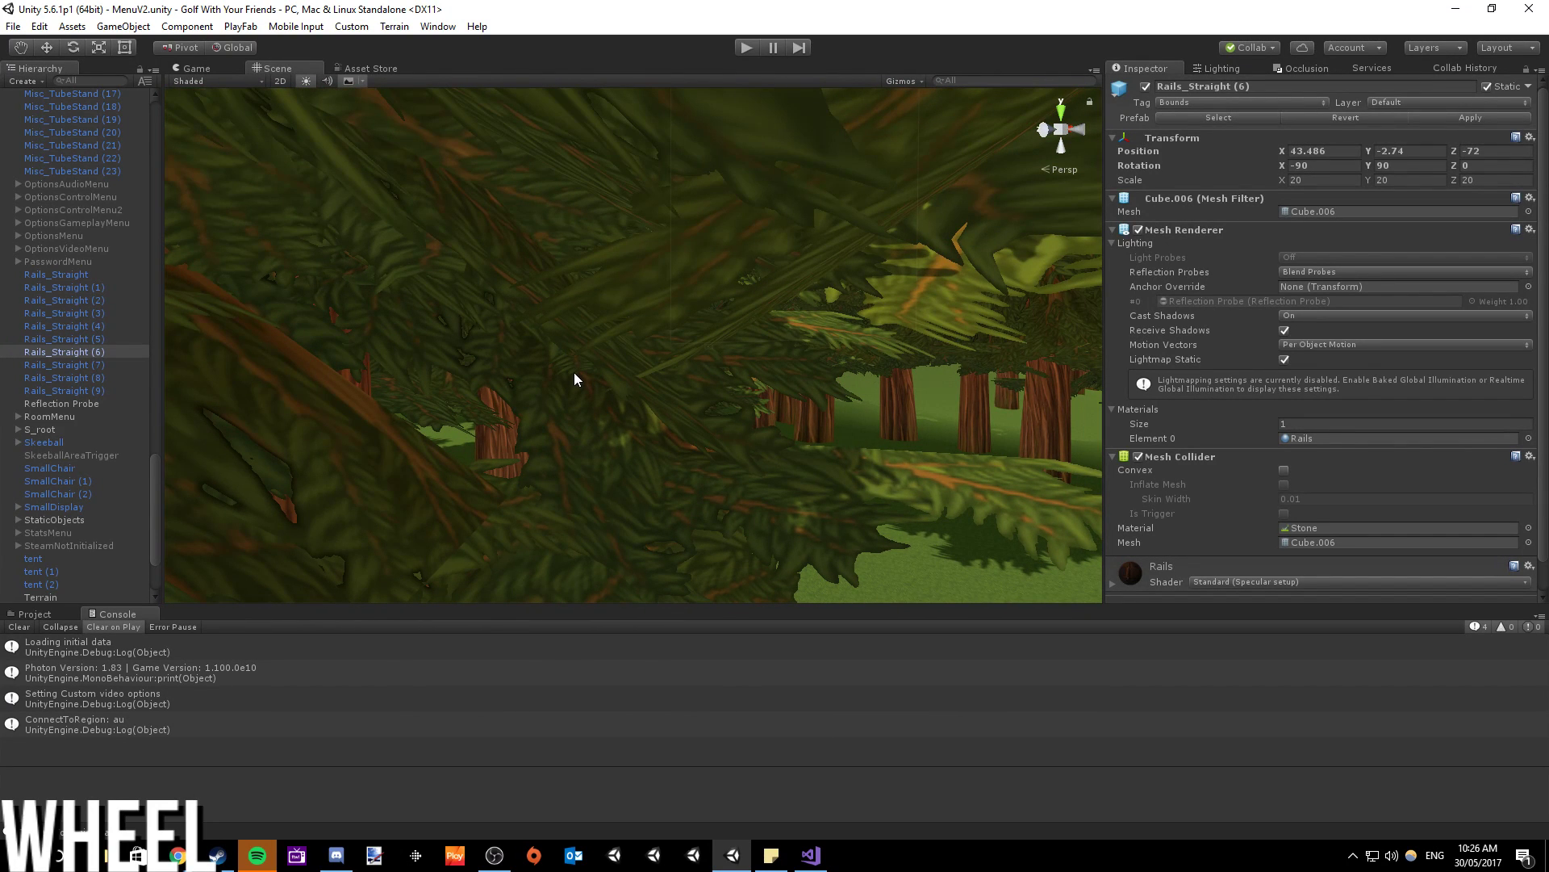
right_click_drag(574, 378, 516, 415)
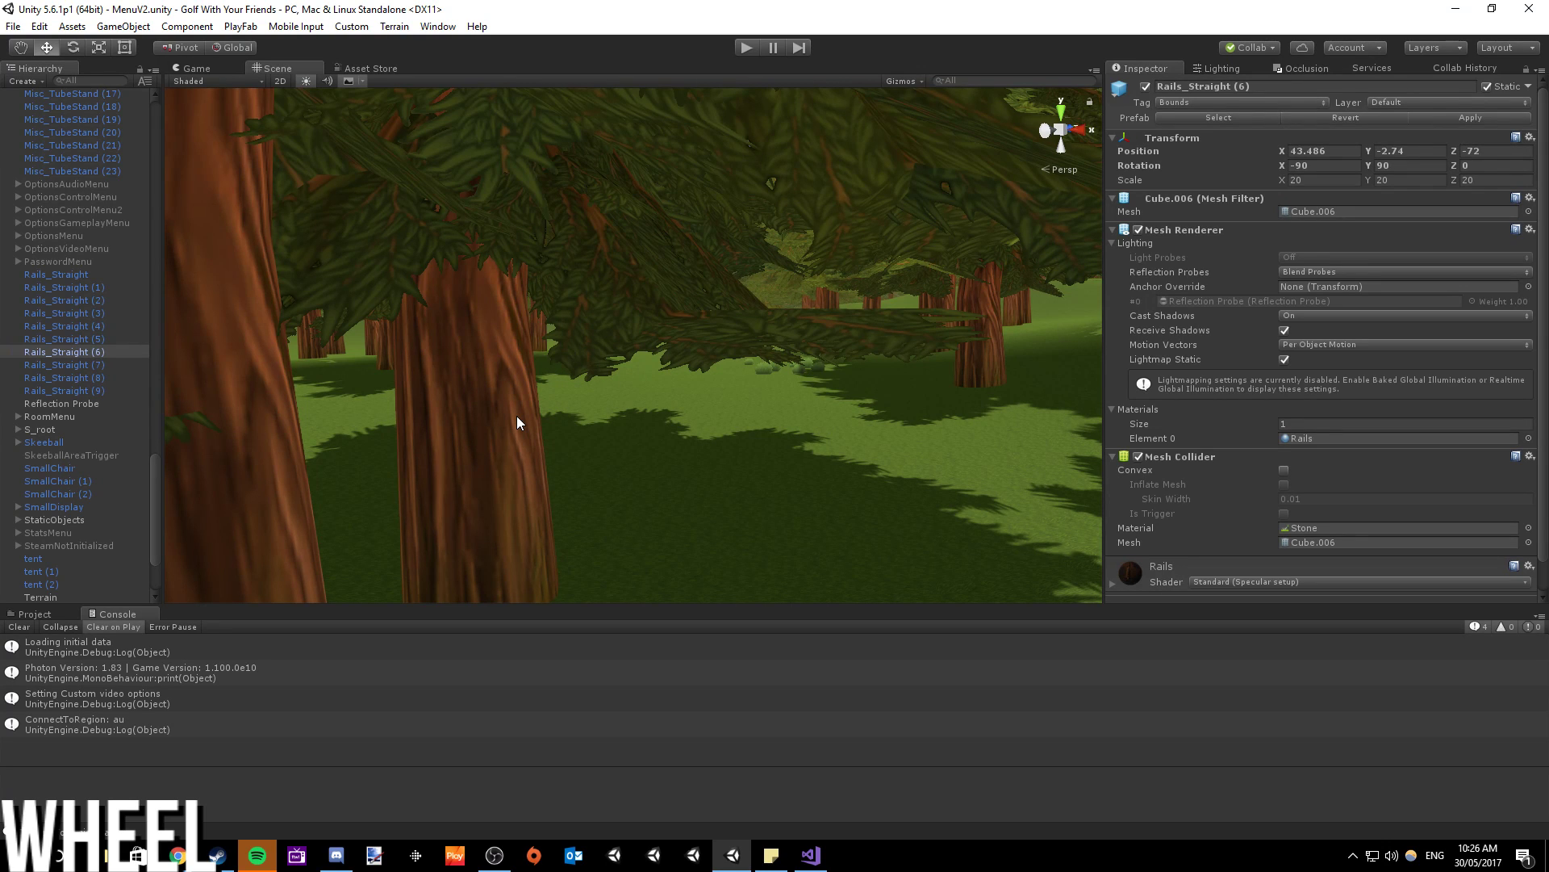
right_click_drag(518, 423, 791, 373)
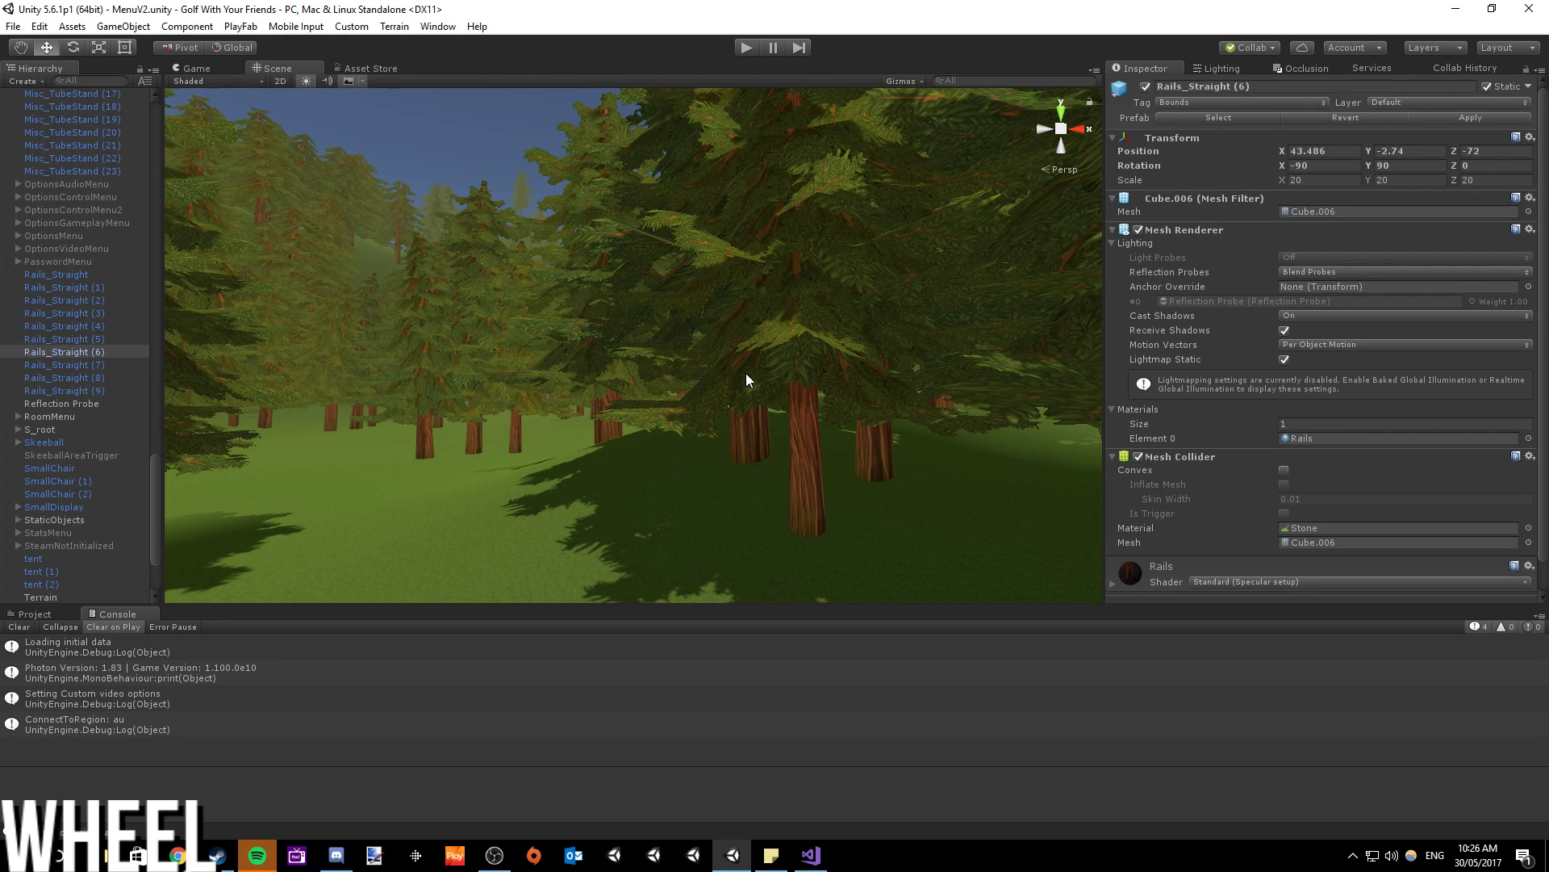
scroll(746, 372, "down", 5)
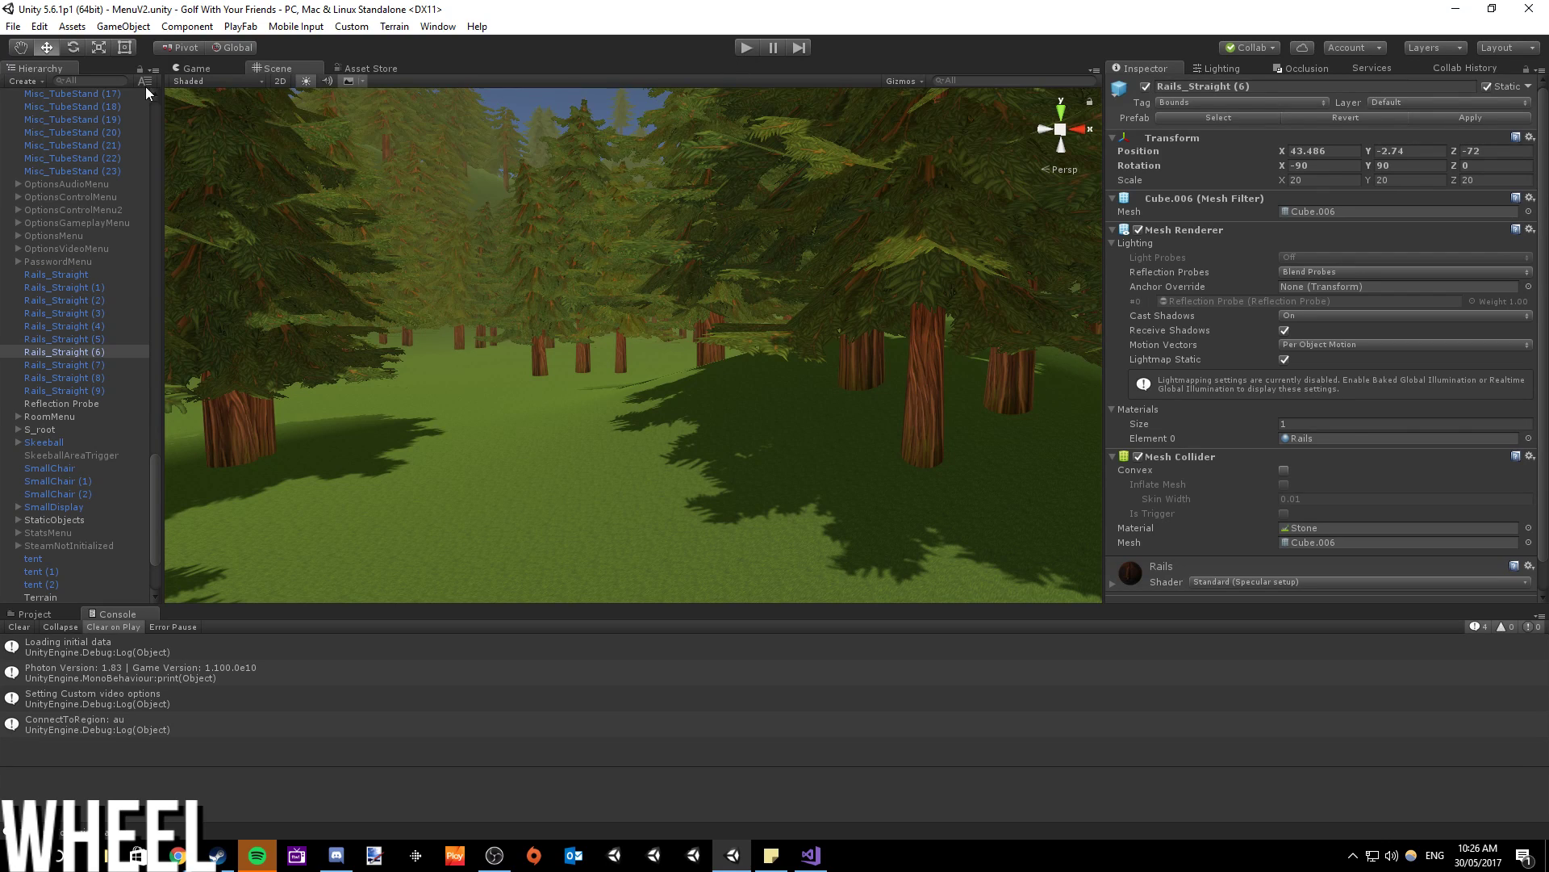
- Reopen the MenuV2 scene from the project's Assets folder
left_click(13, 27)
left_click(48, 53)
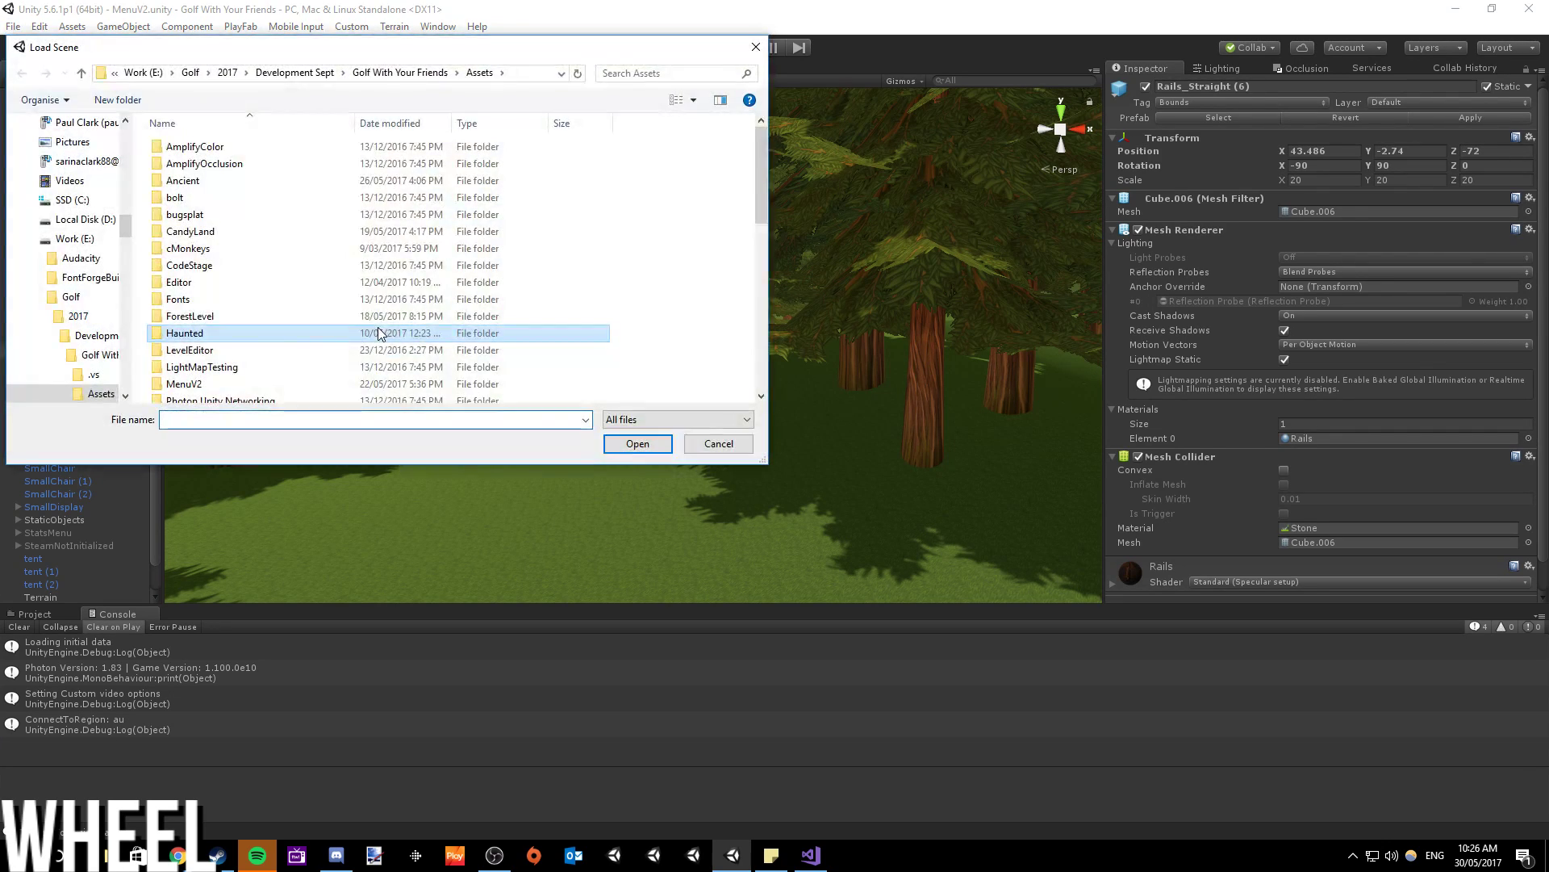
double_click(230, 309)
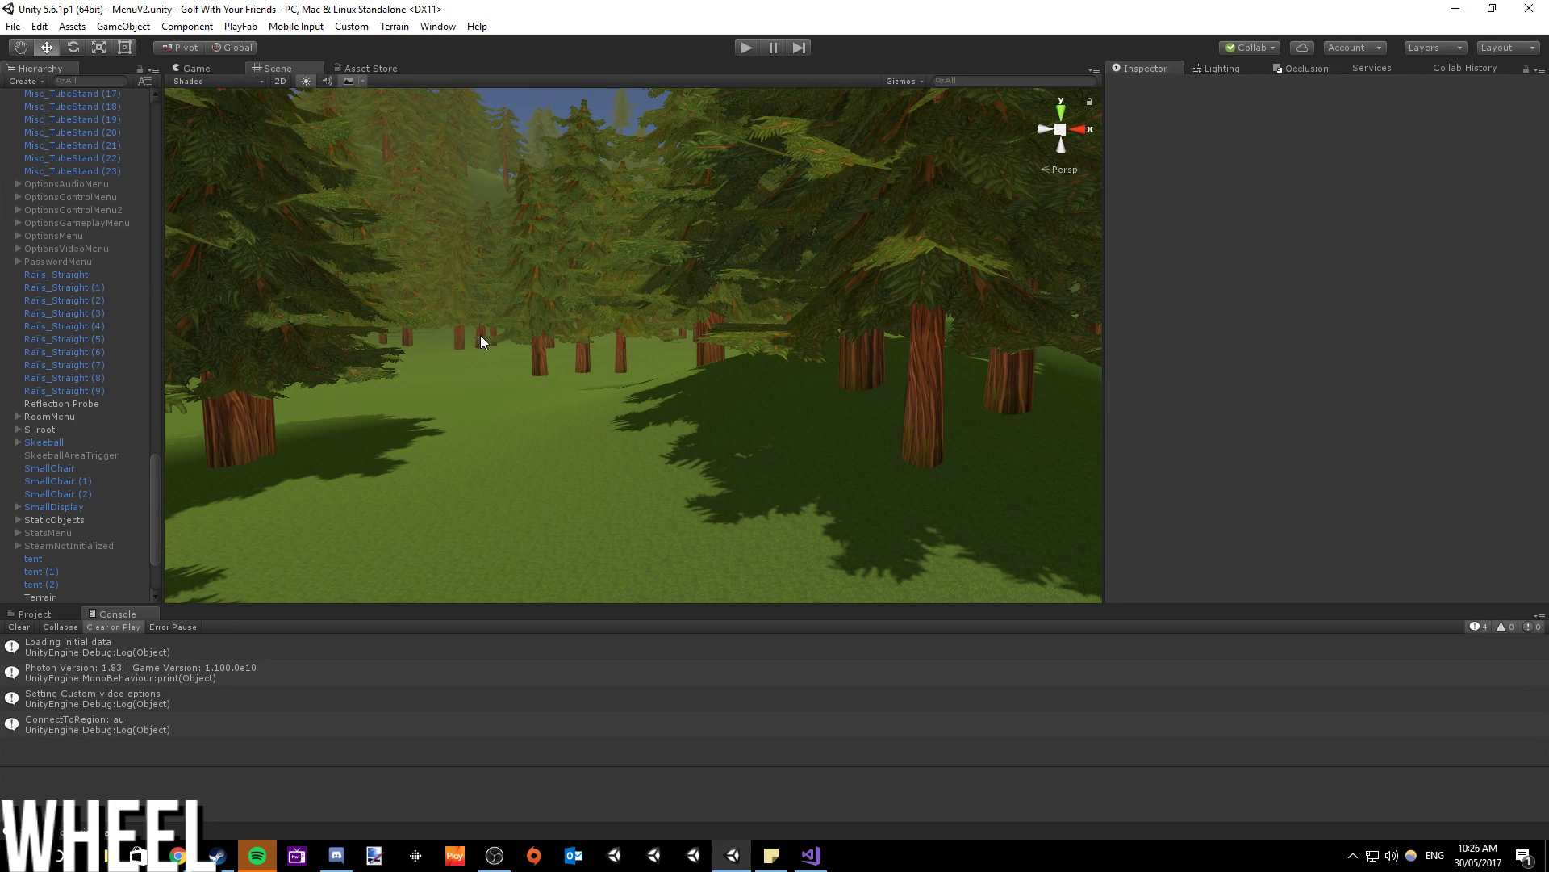
- Find the RoomMenu object in the MenuV2 hierarchy and deactivate it
right_click_drag(484, 370, 352, 376)
left_click_drag(155, 487, 128, 357)
scroll(128, 356, "up", 15)
left_click_drag(152, 135, 150, 299)
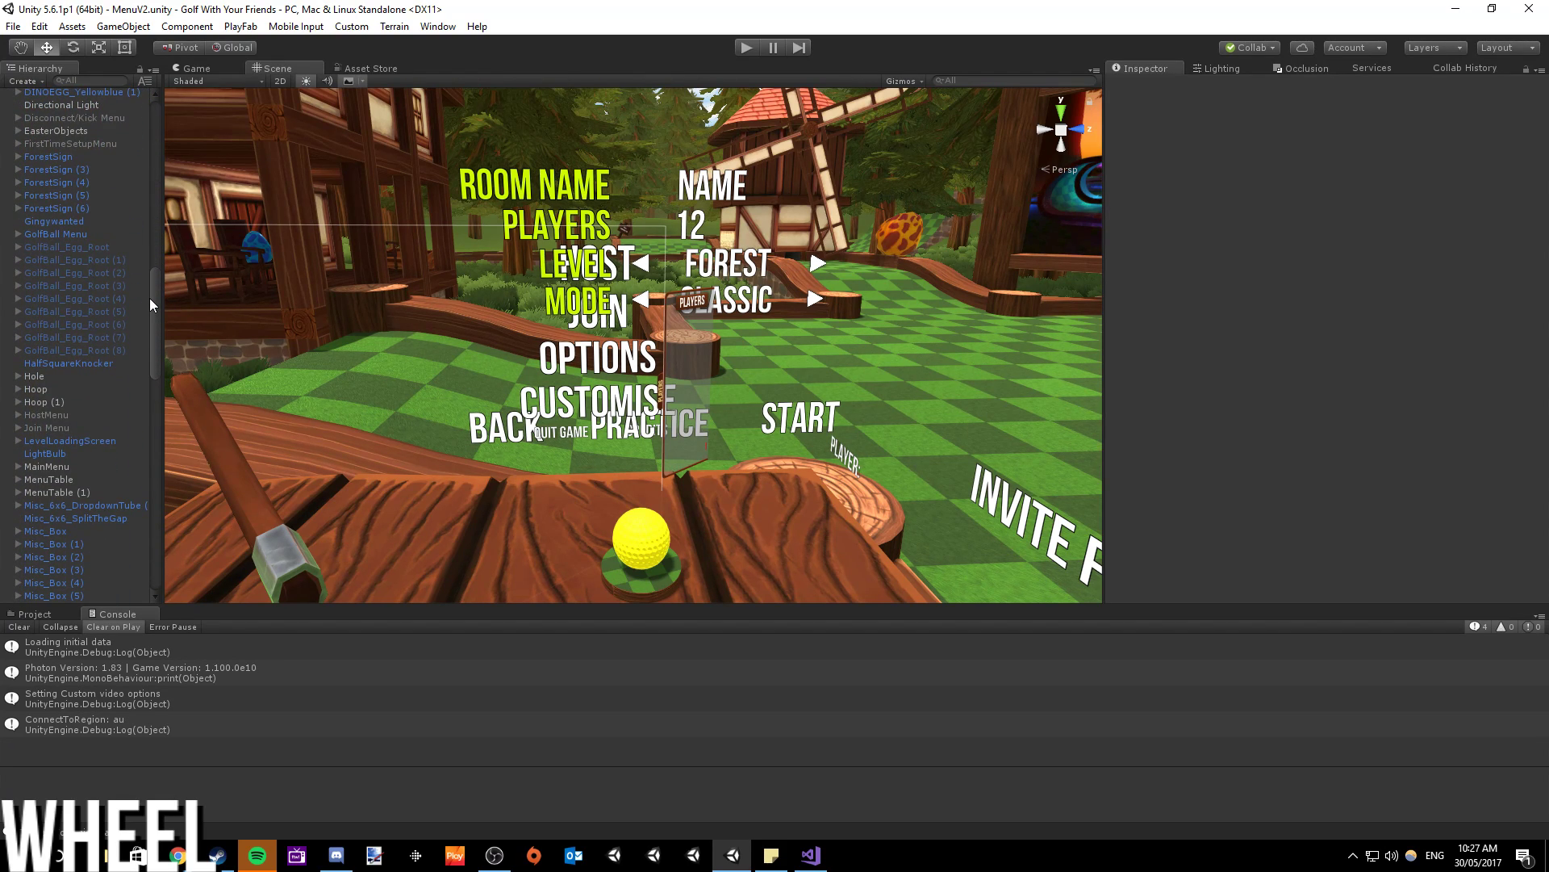
left_click_drag(149, 299, 144, 486)
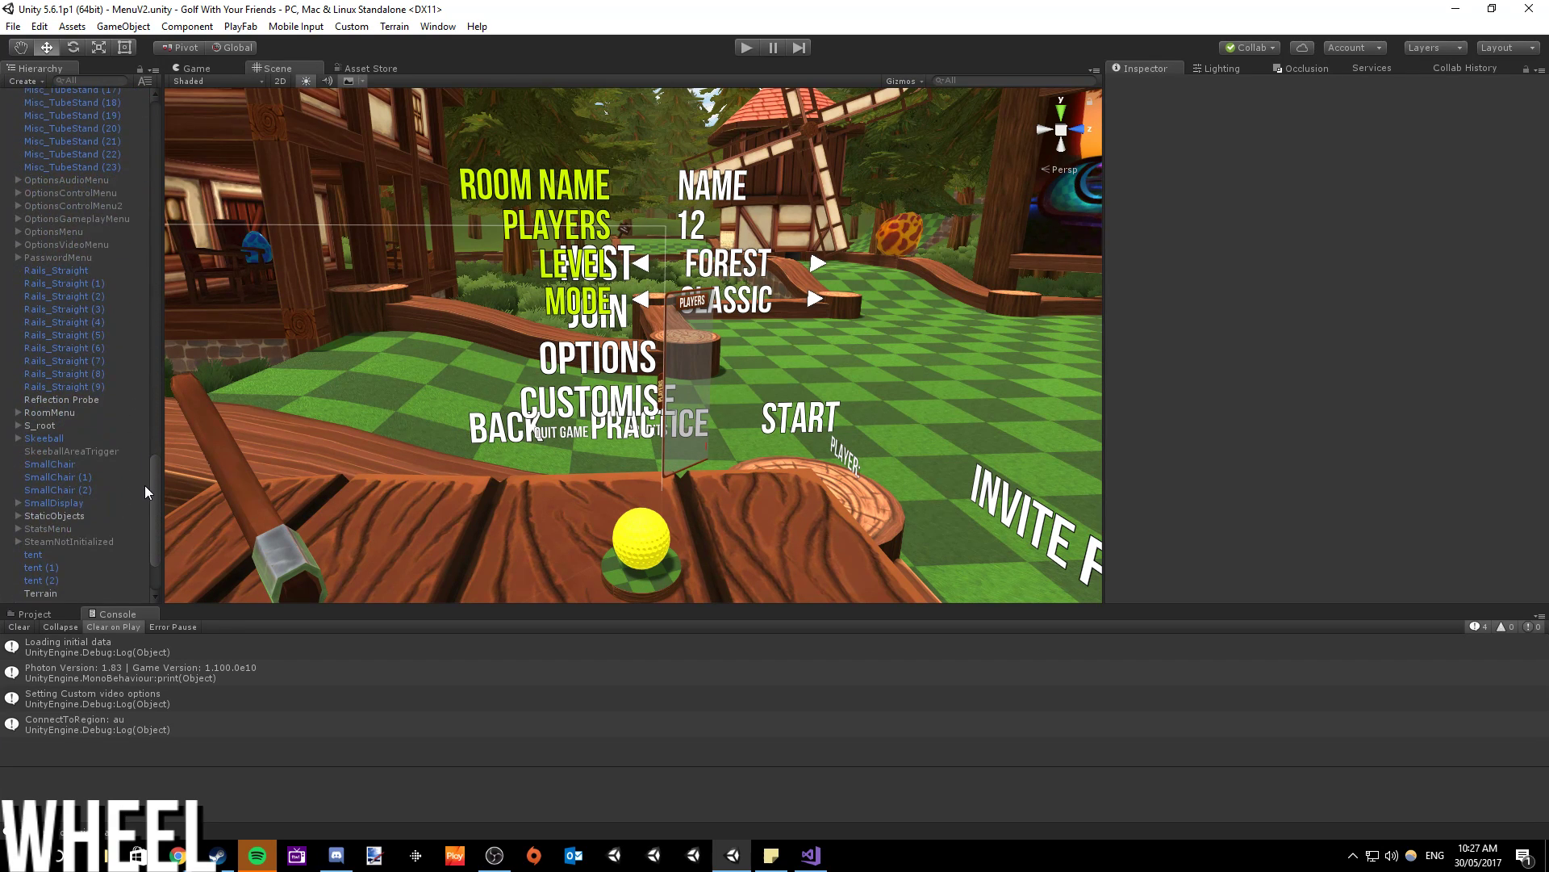
left_click(72, 413)
left_click(1145, 87)
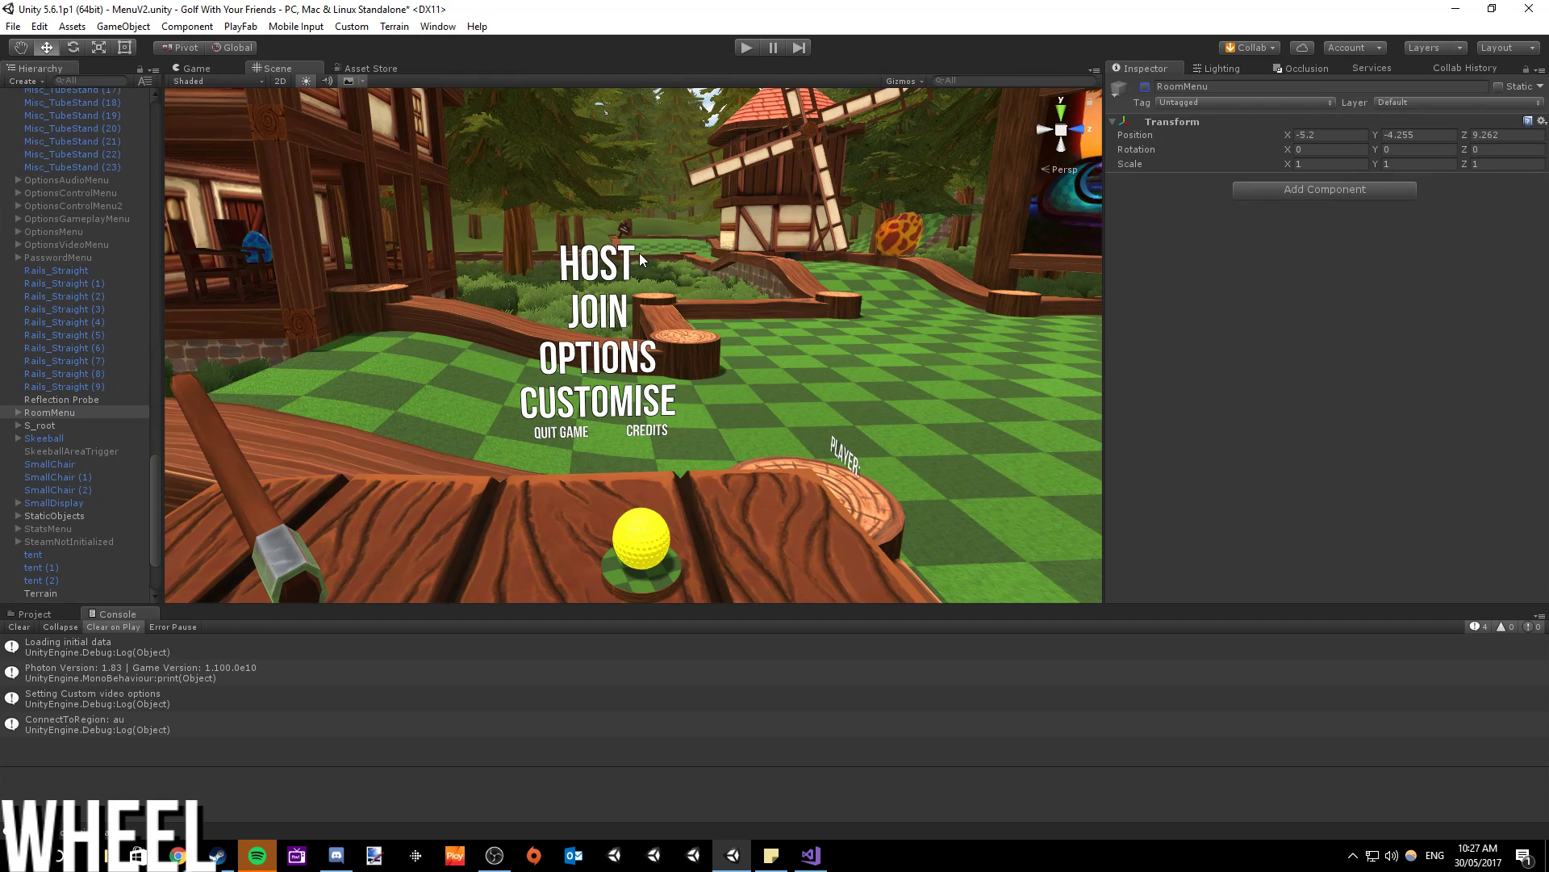
scroll(641, 254, "up", 2)
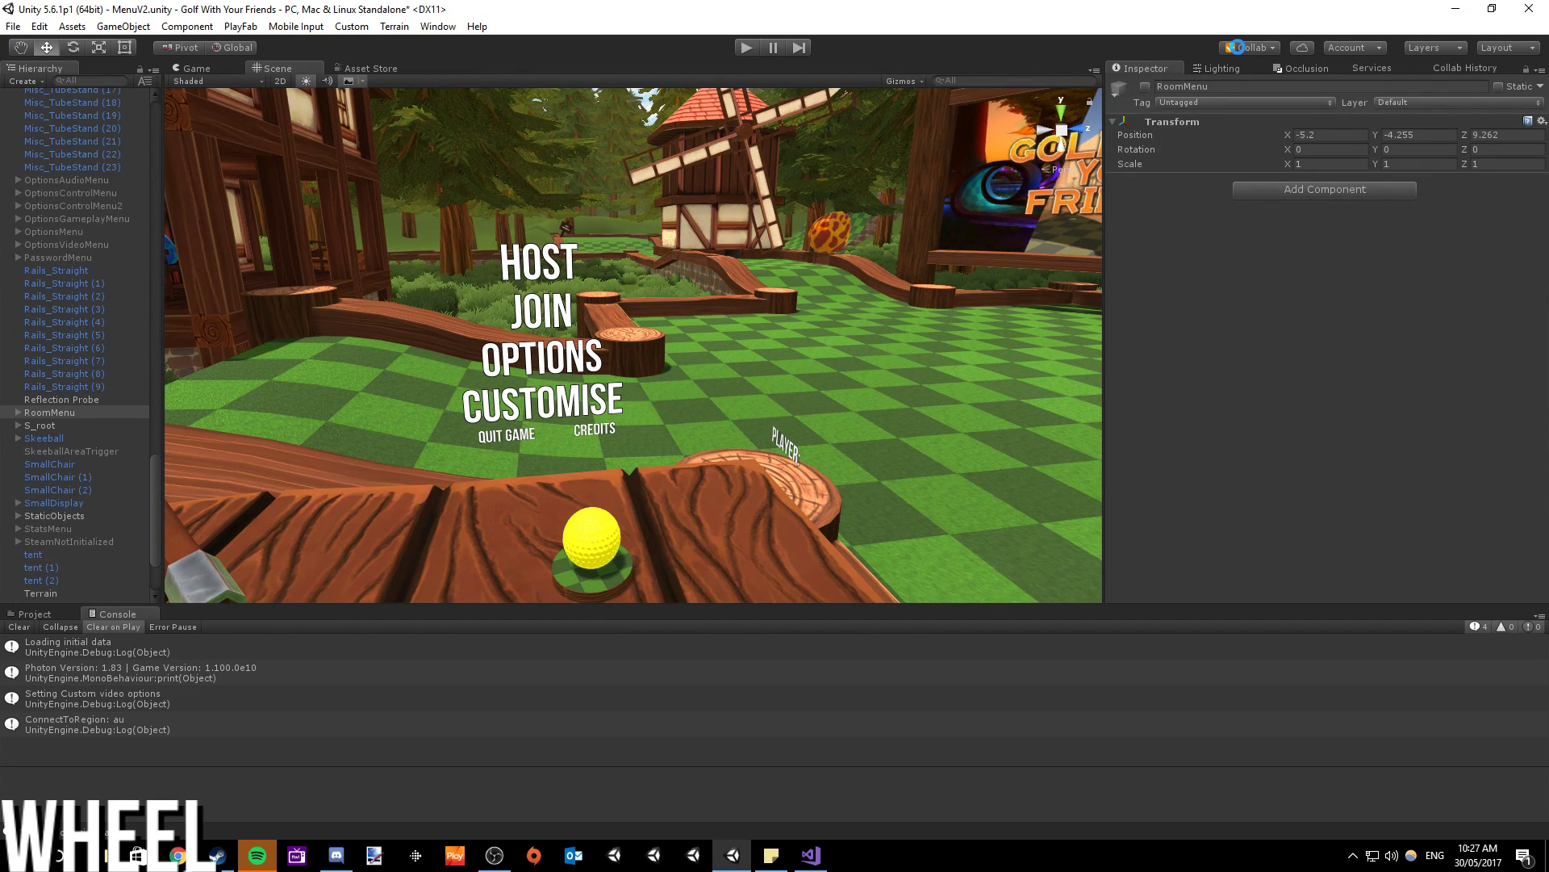
- Publish the MenuV2 scene and New Terrain 6 asset changes to Collab with the comment "Fixed your fuckup"
left_click(1238, 47)
left_click(1250, 47)
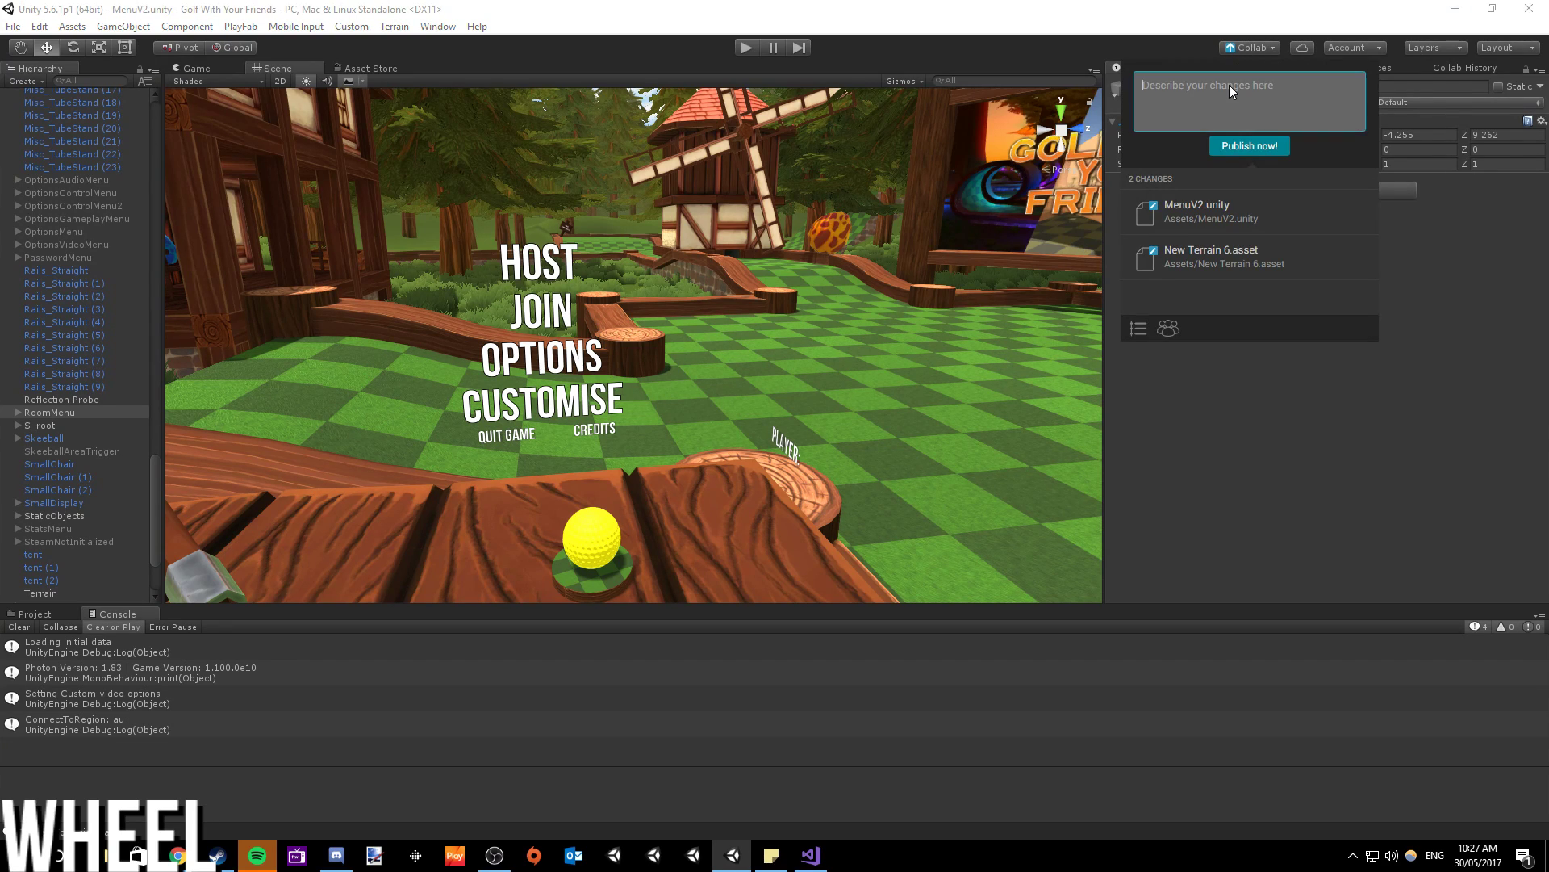
type("Fixed your fuckup")
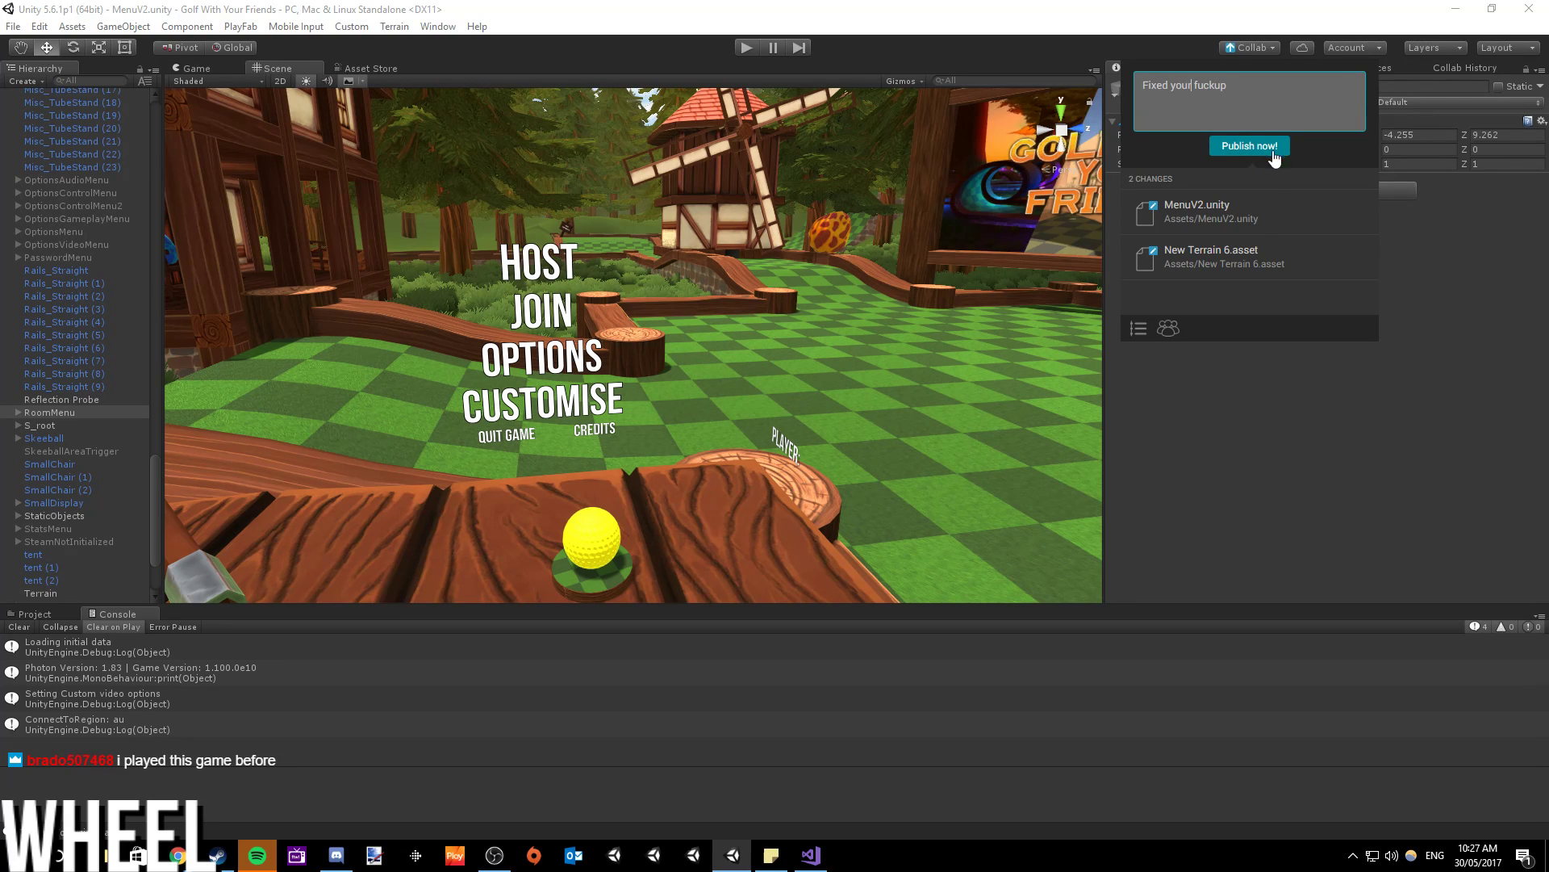
left_click(1270, 145)
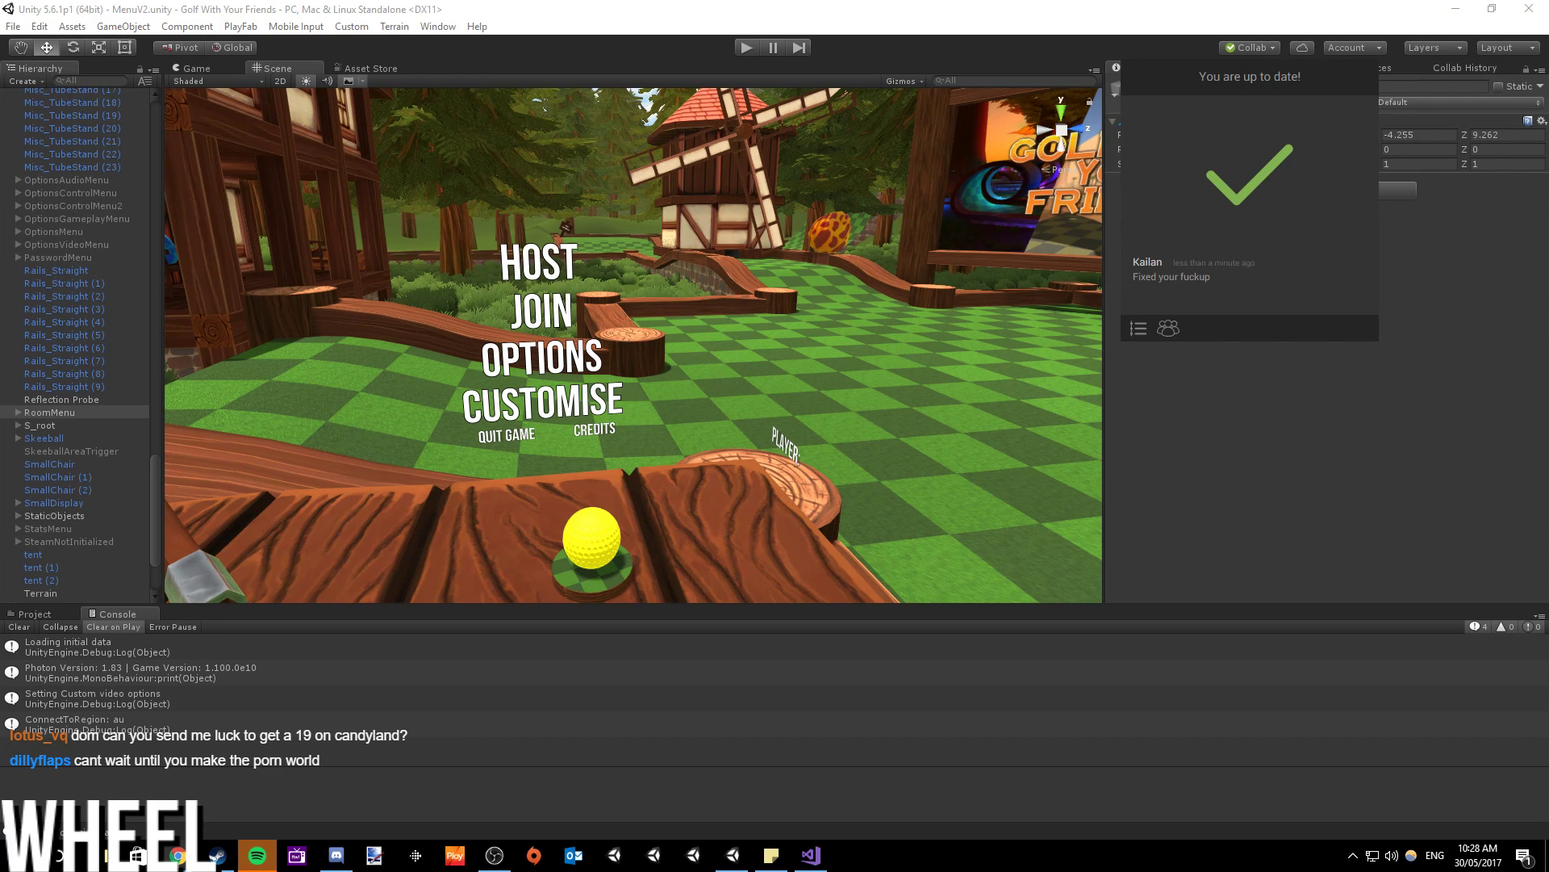
- Switch to the YouTube video "Fixing Ancient - We're The Devs Now" in Chrome, skip to about 6:16 and watch it full screen
key("alt+Tab")
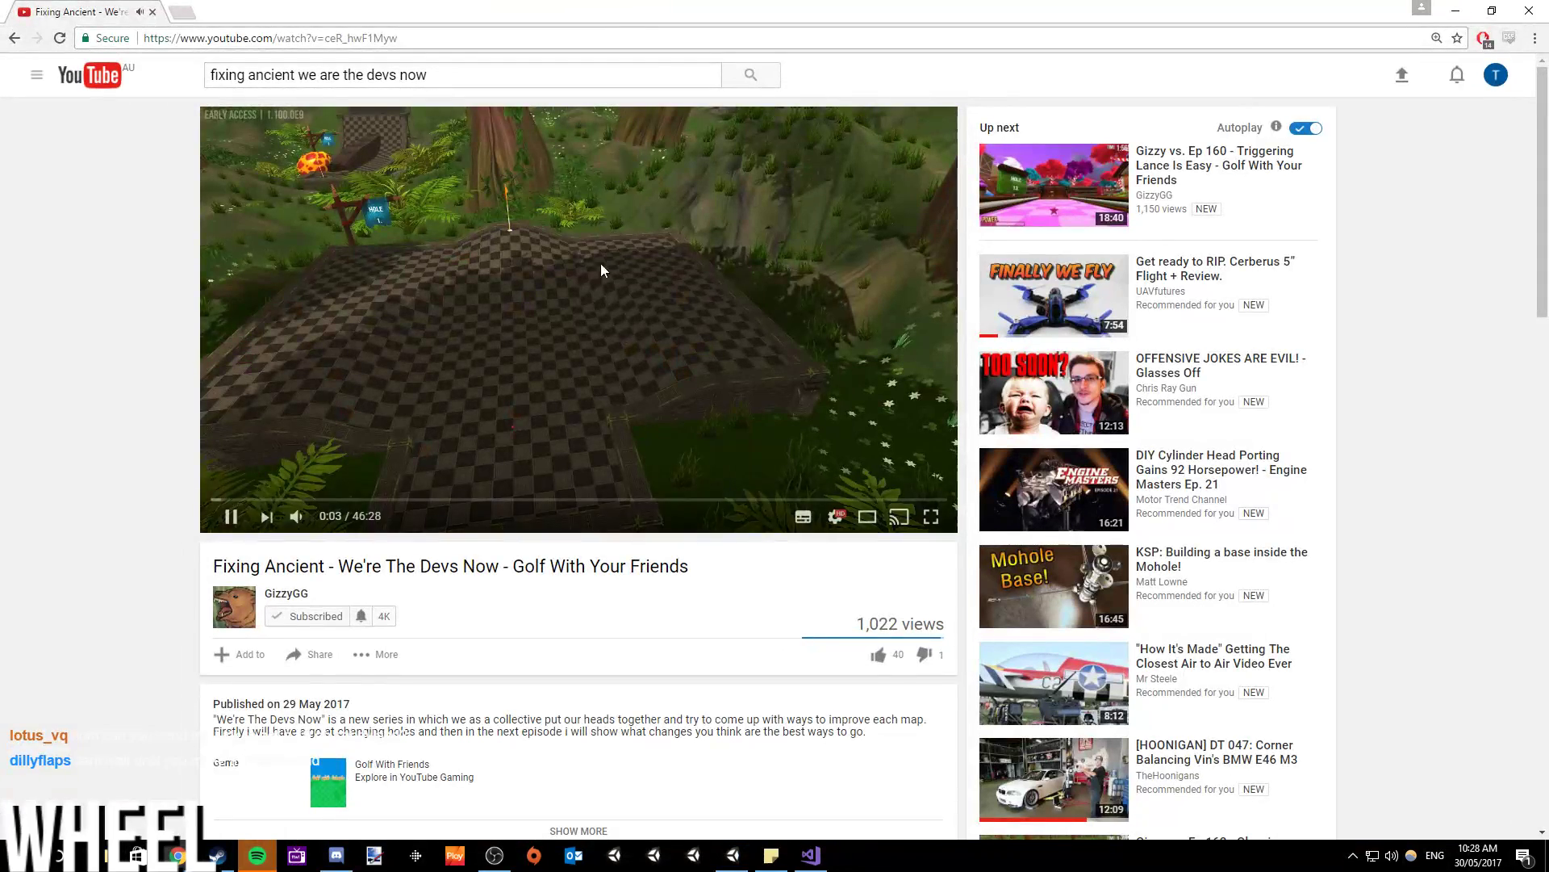
left_click_drag(288, 500, 311, 501)
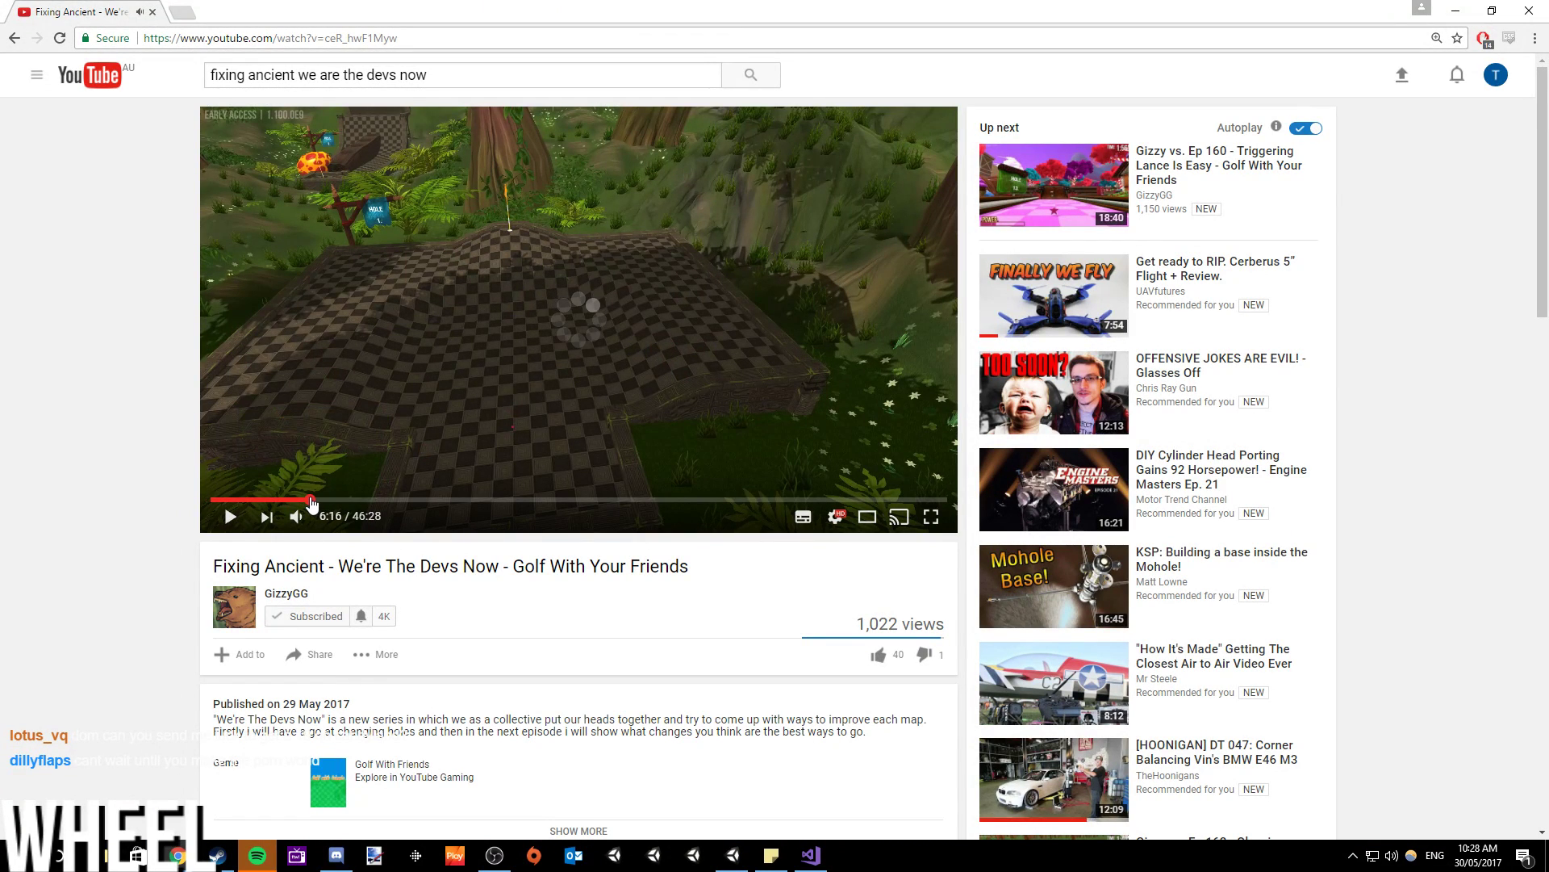
left_click(932, 525)
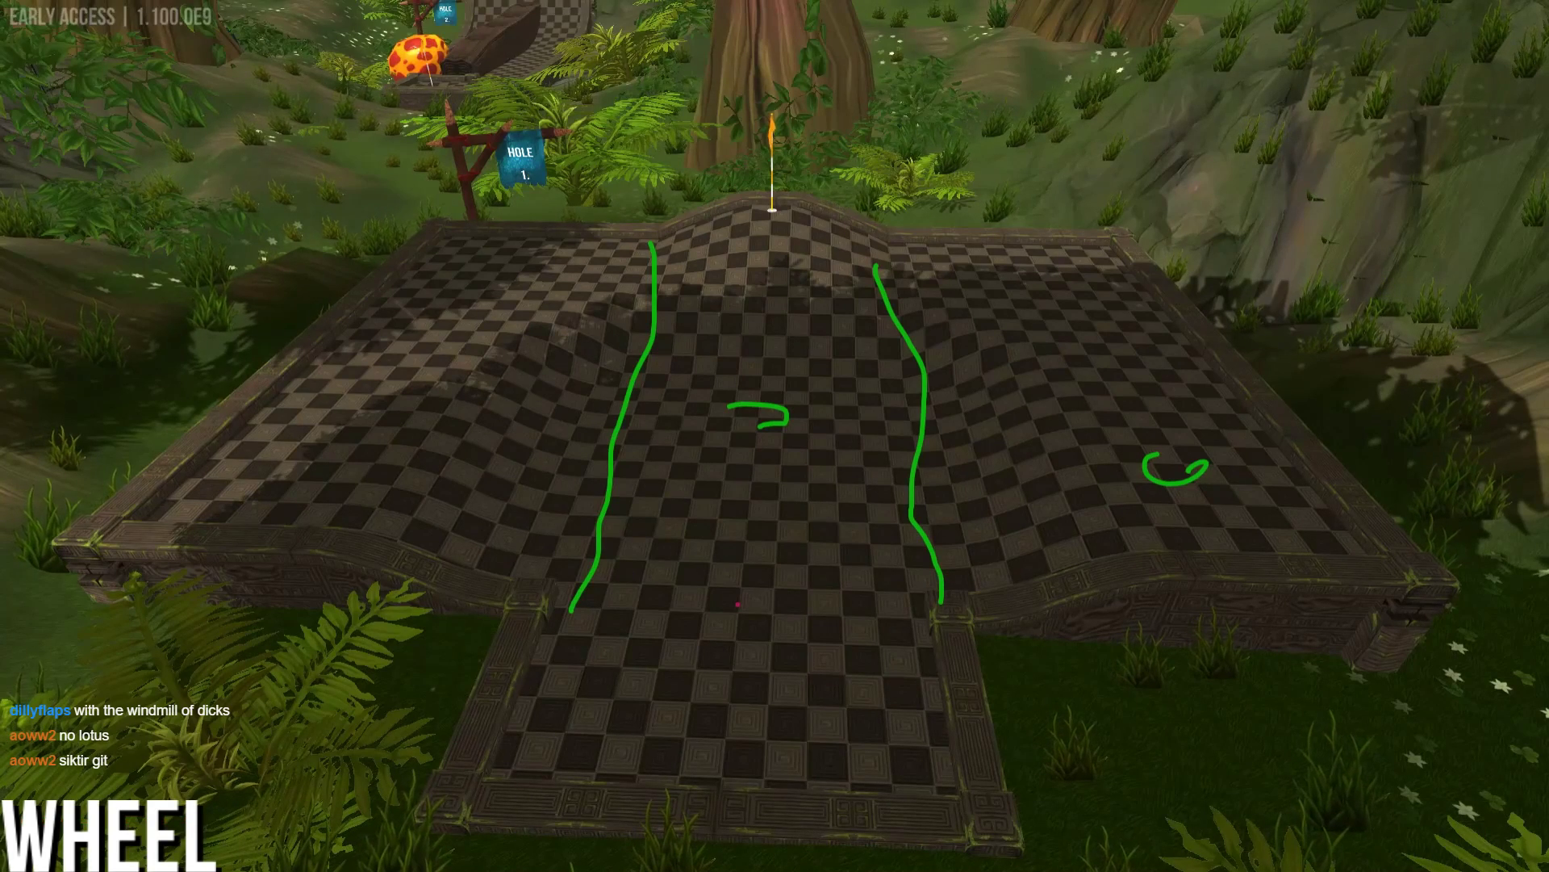
mouse_move(634, 597)
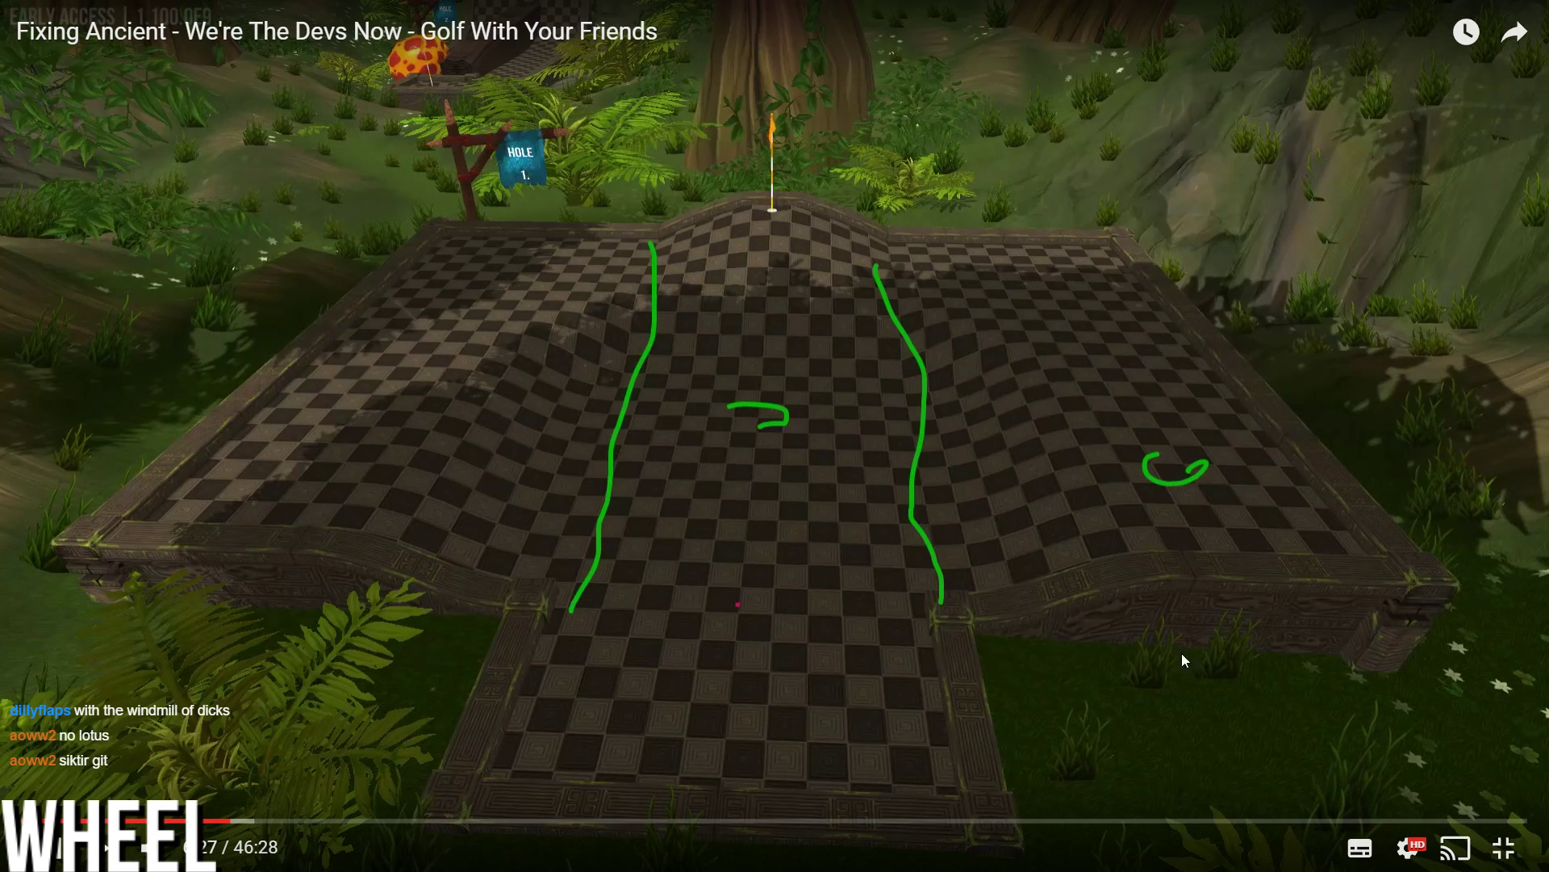
- Exit the full-screen view of the YouTube video and close its browser tab
mouse_move(227, 862)
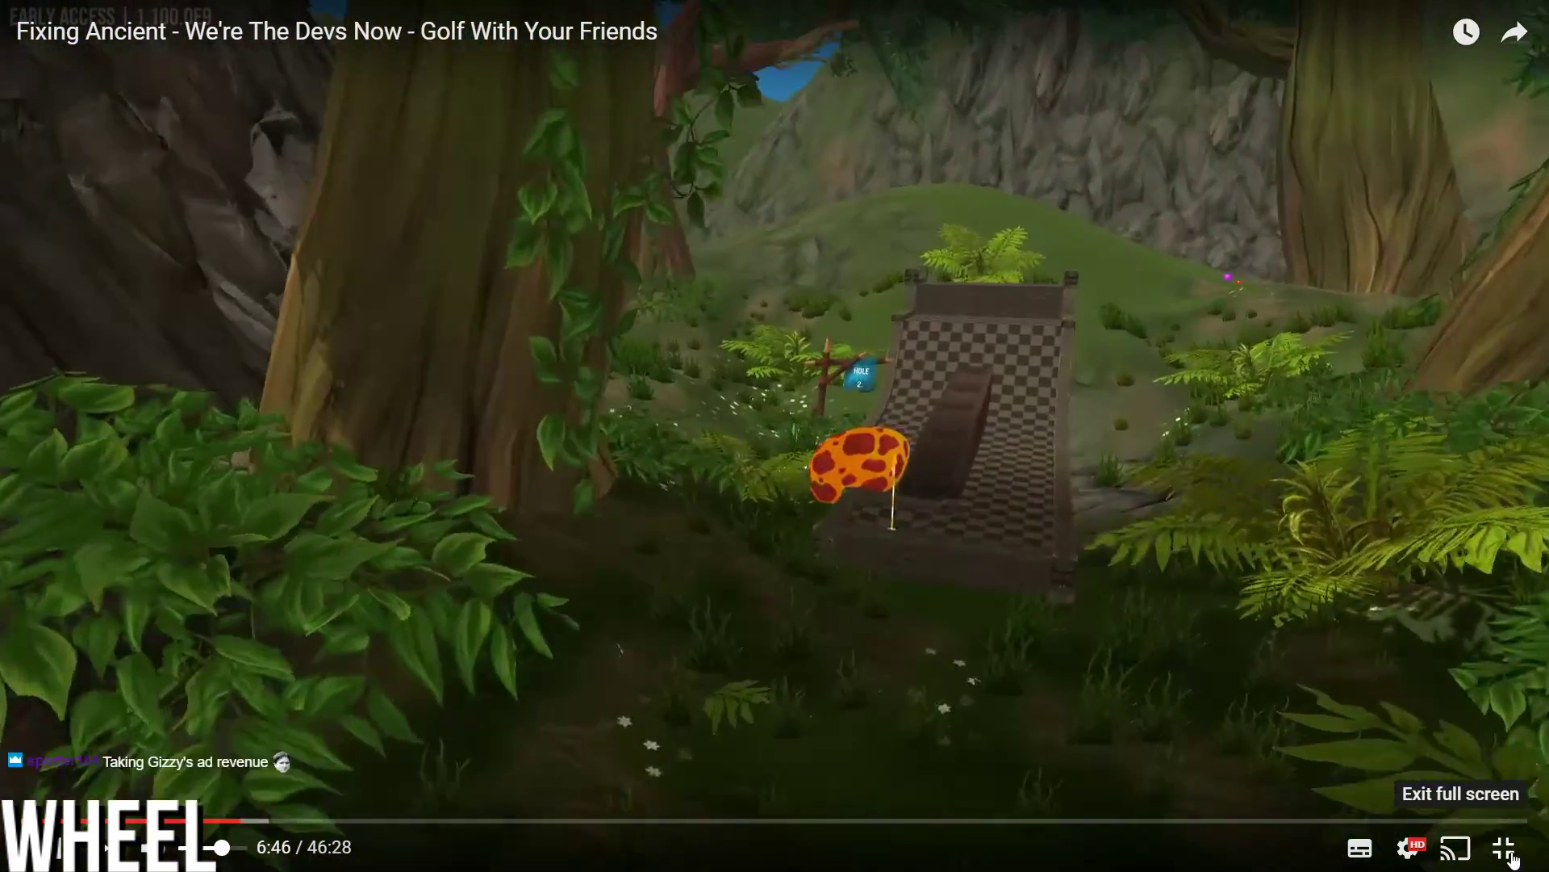
left_click(1504, 848)
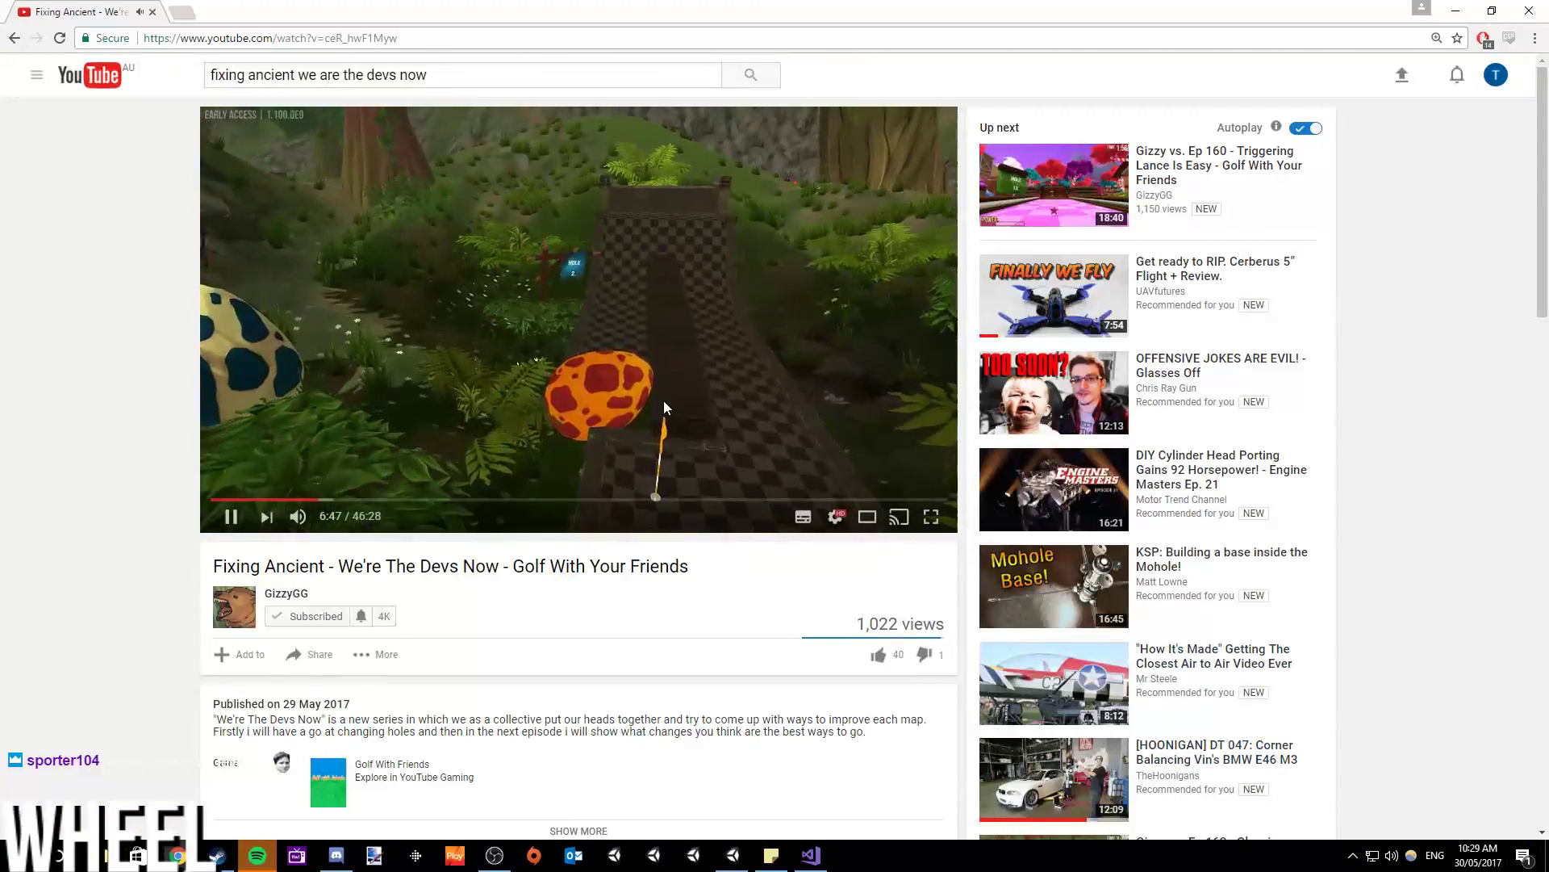
left_click(152, 12)
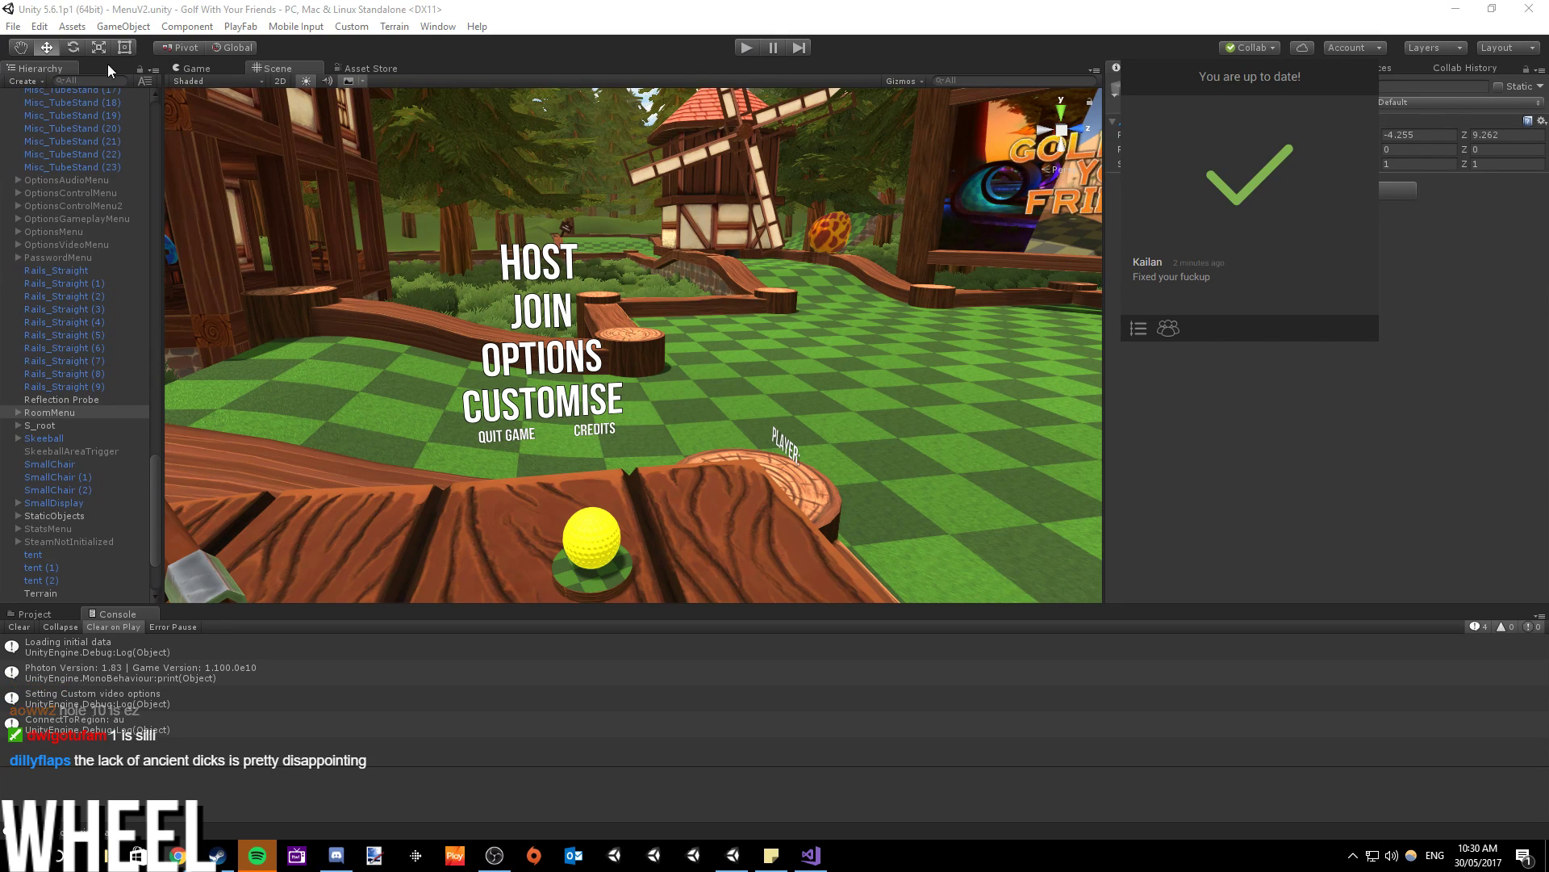
- Open the InitialLoadScreen scene from the project's Assets folder in Unity
left_click(14, 29)
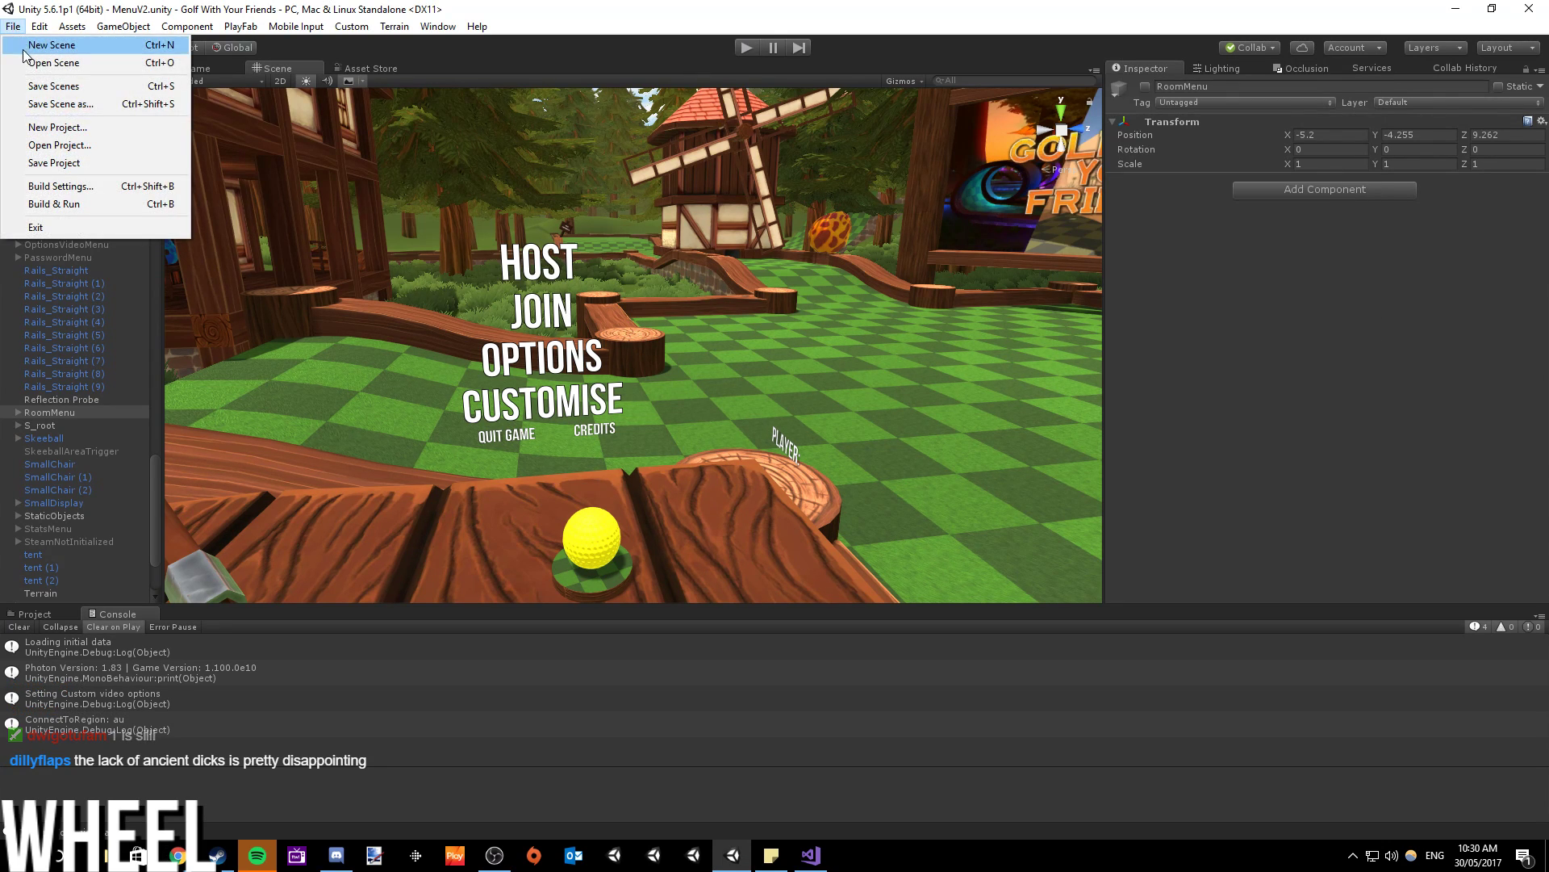
left_click(53, 62)
scroll(197, 371, "down", 10)
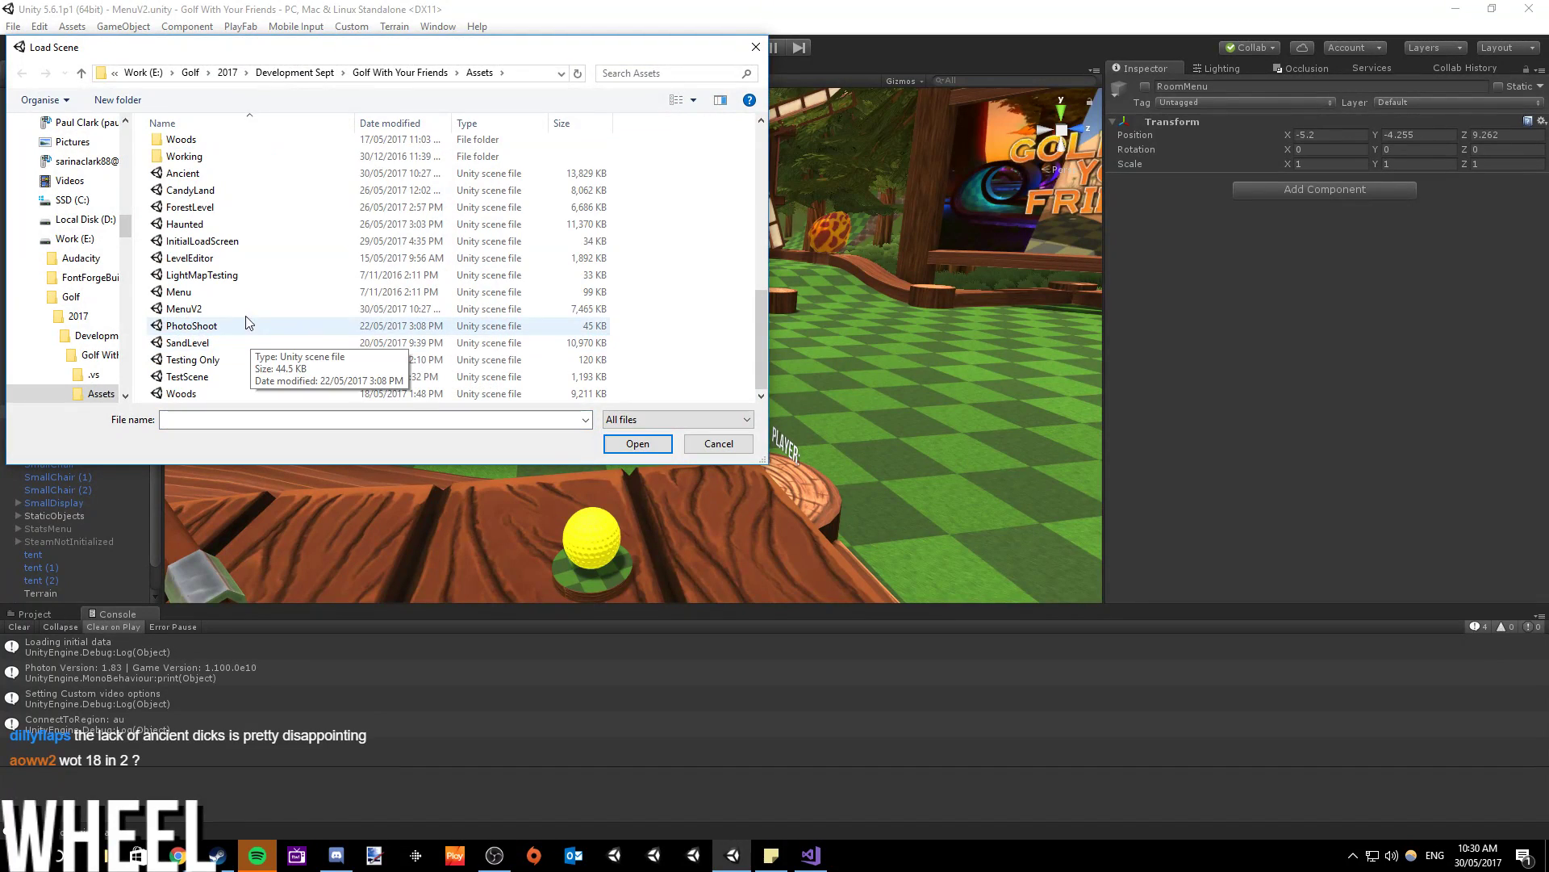
left_click(201, 241)
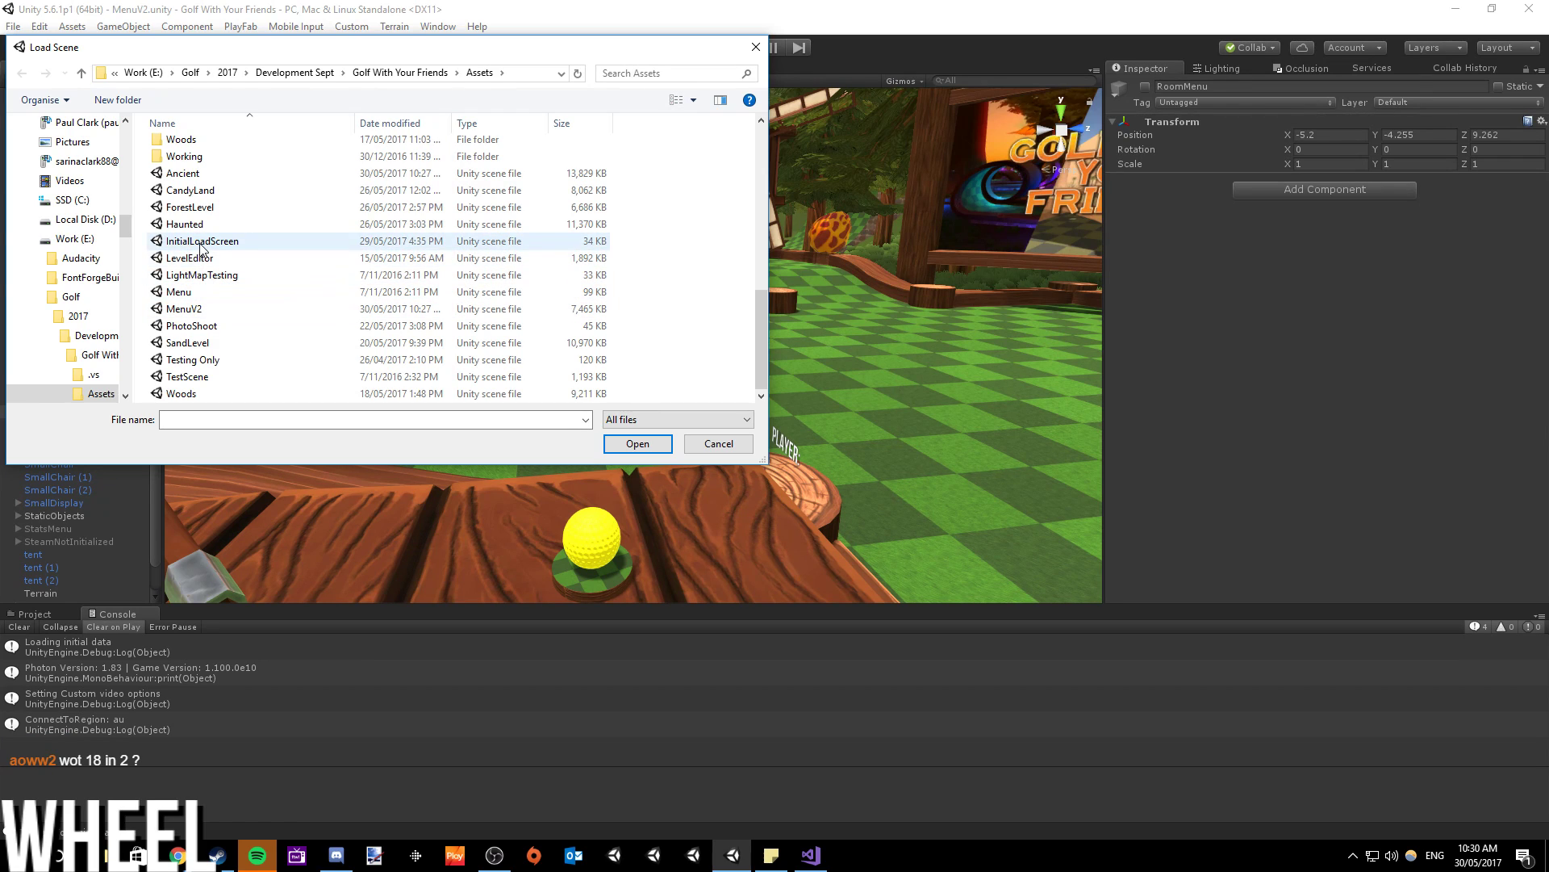
double_click(201, 242)
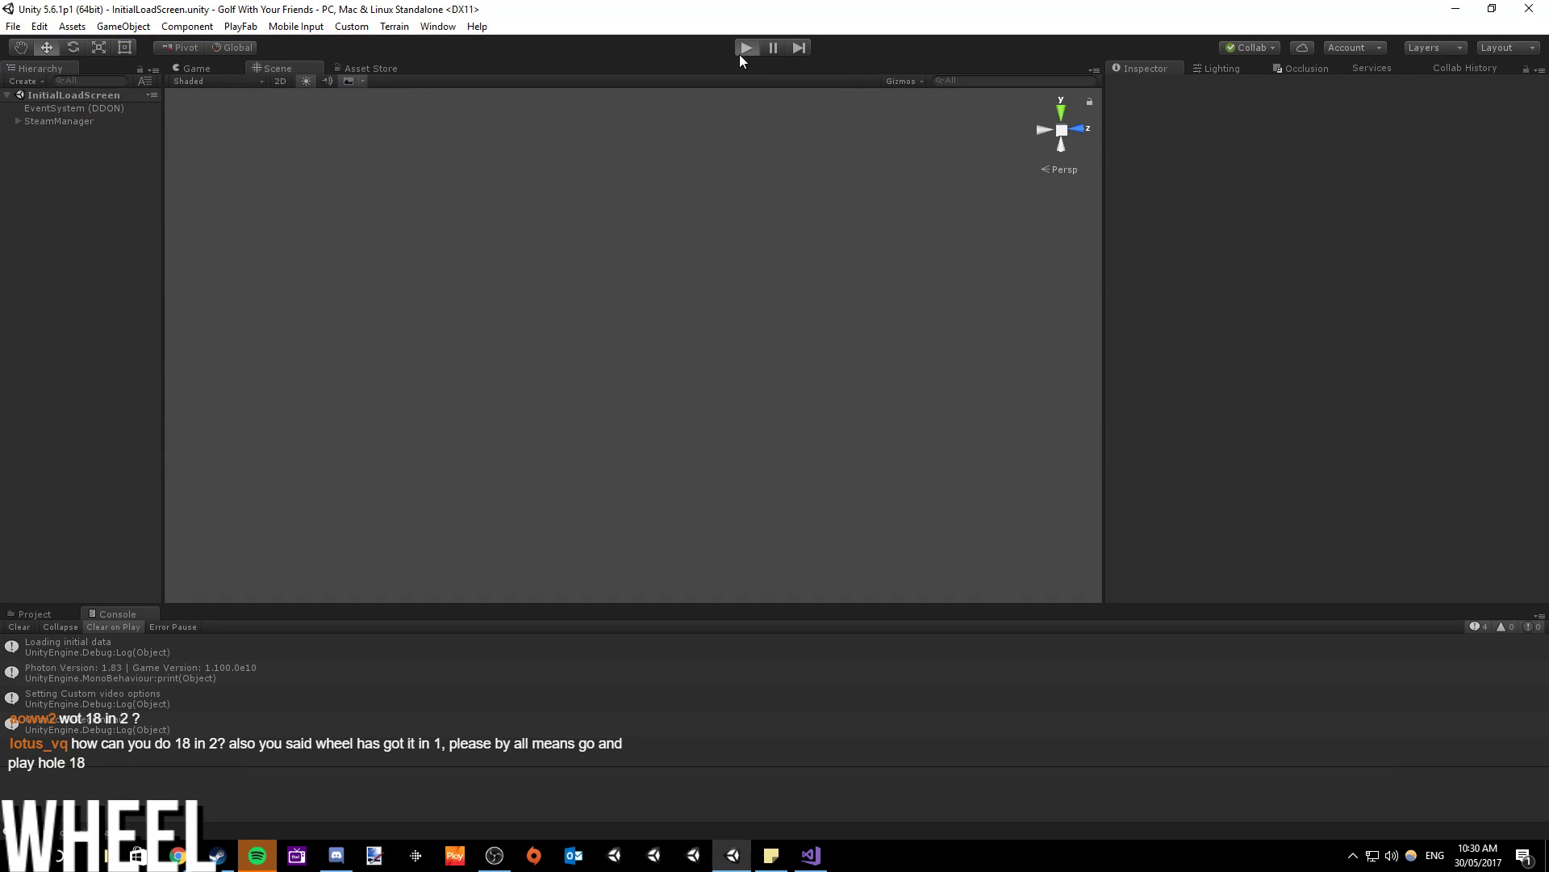
- Run the game, check the Global statistics page from the options menu, and stop play mode
left_click(741, 53)
left_click(462, 333)
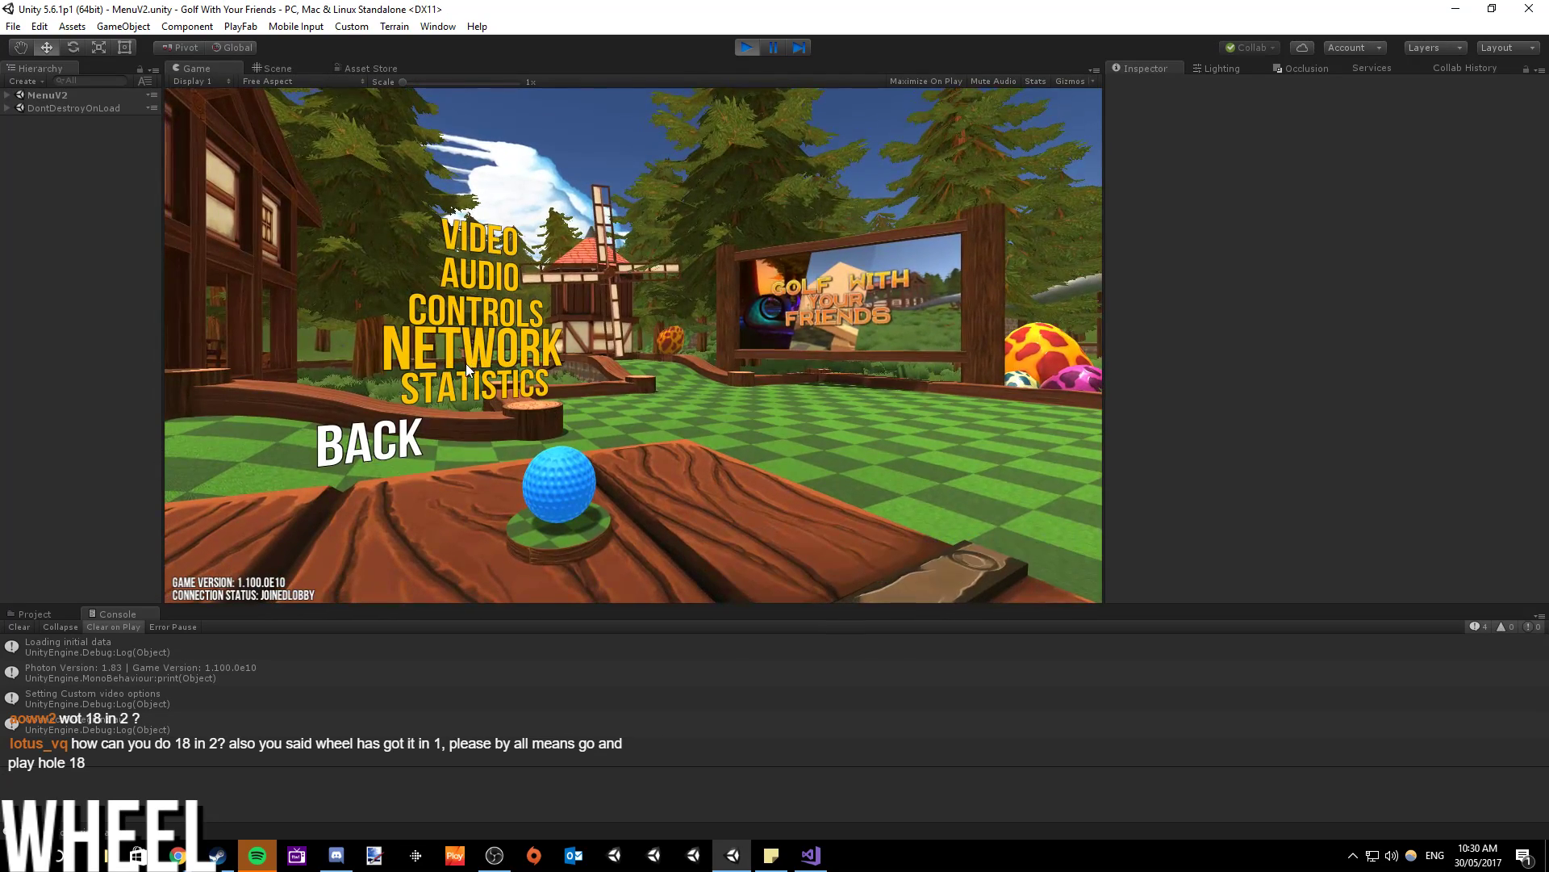
left_click(471, 379)
left_click(412, 228)
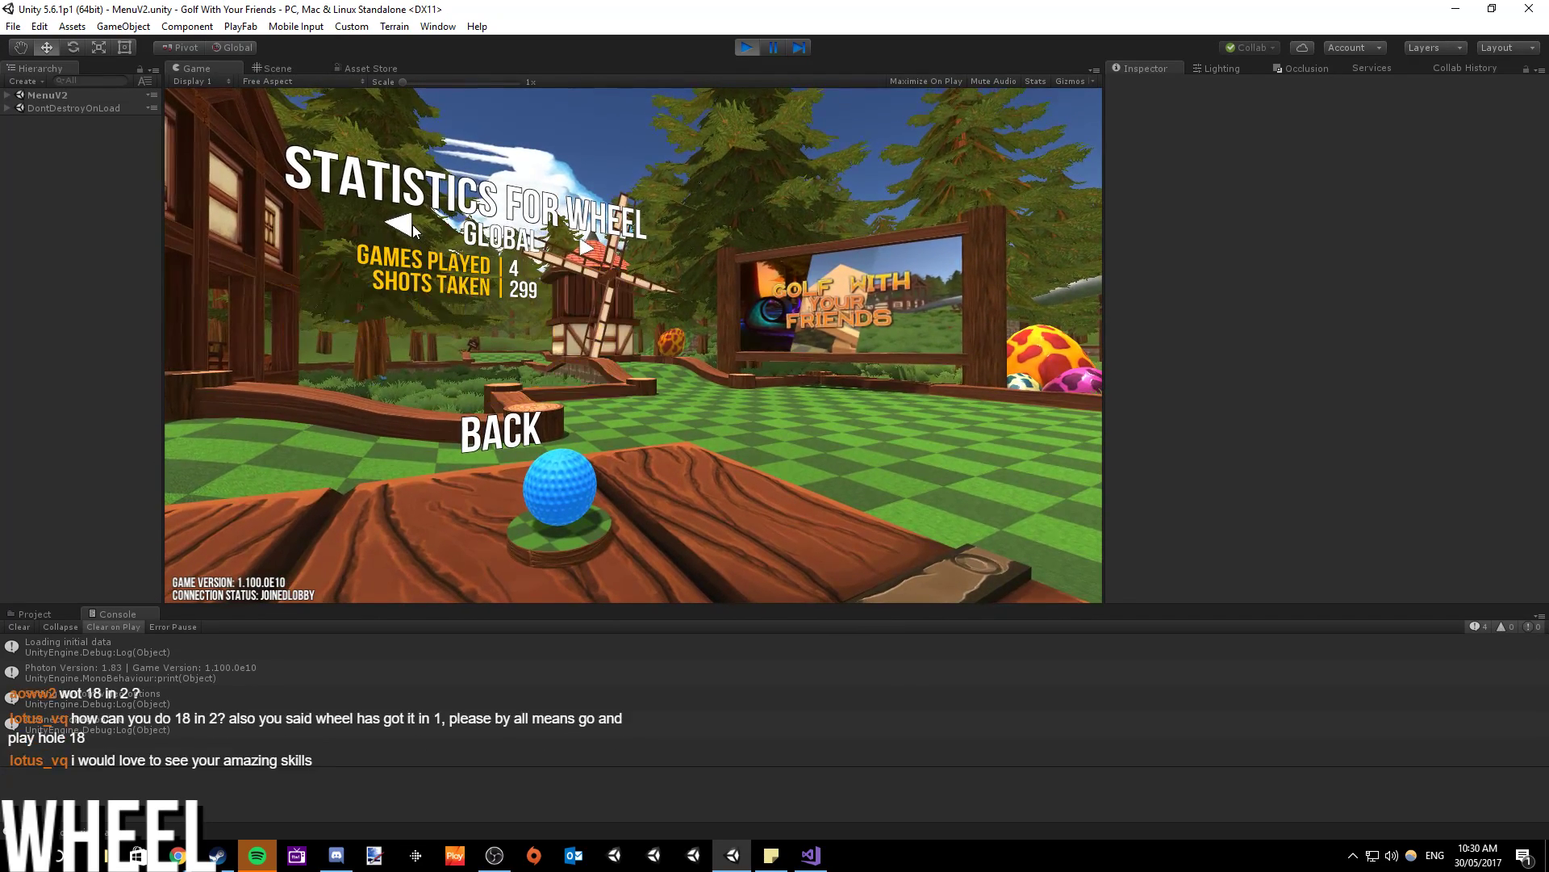
left_click(500, 434)
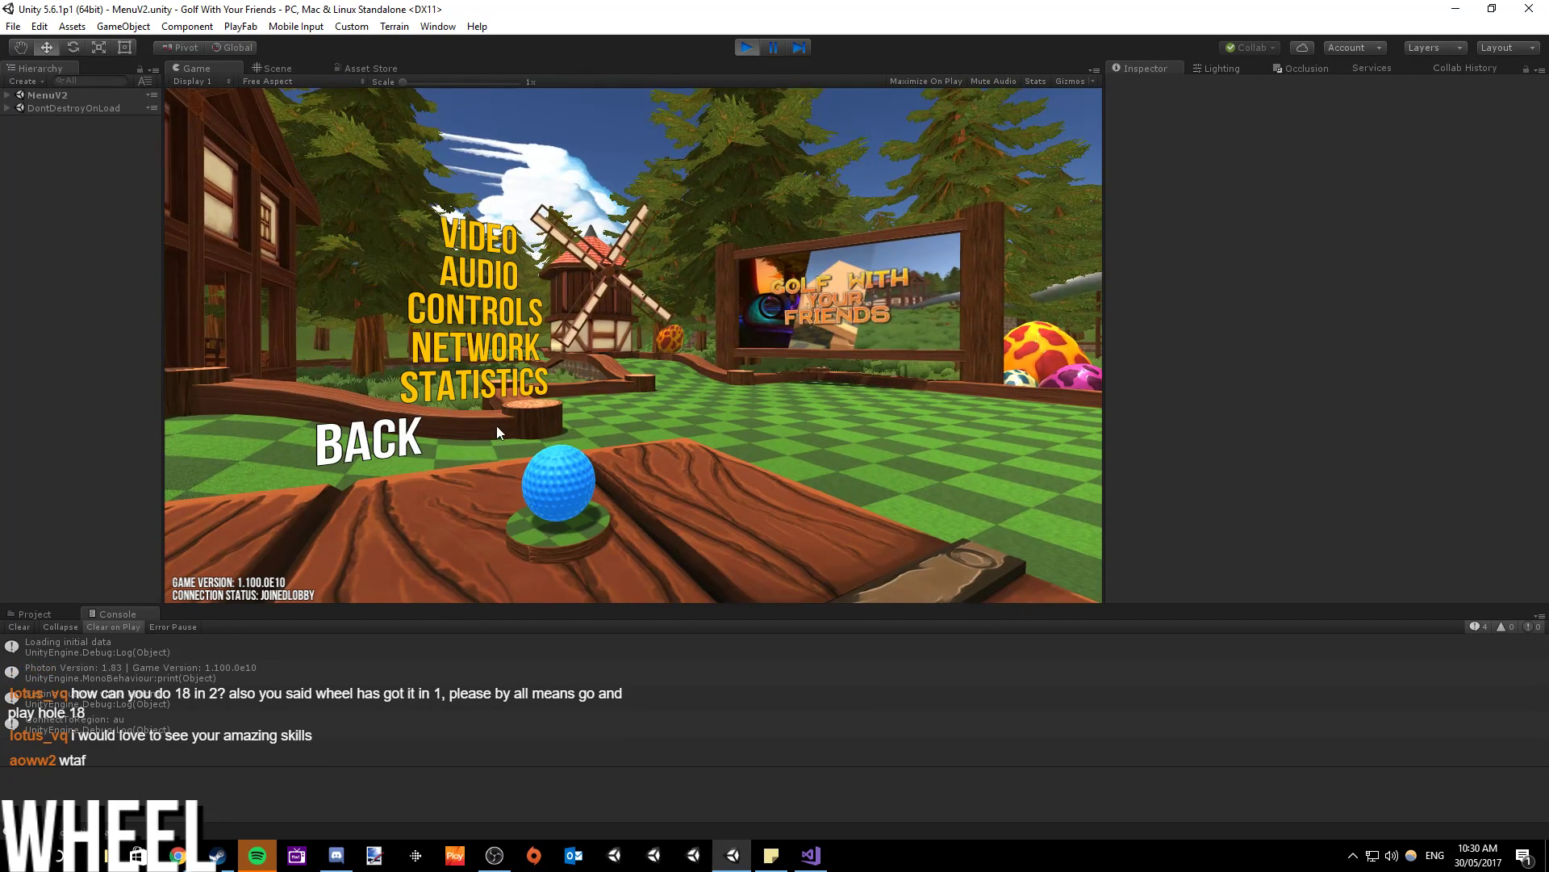
left_click(744, 48)
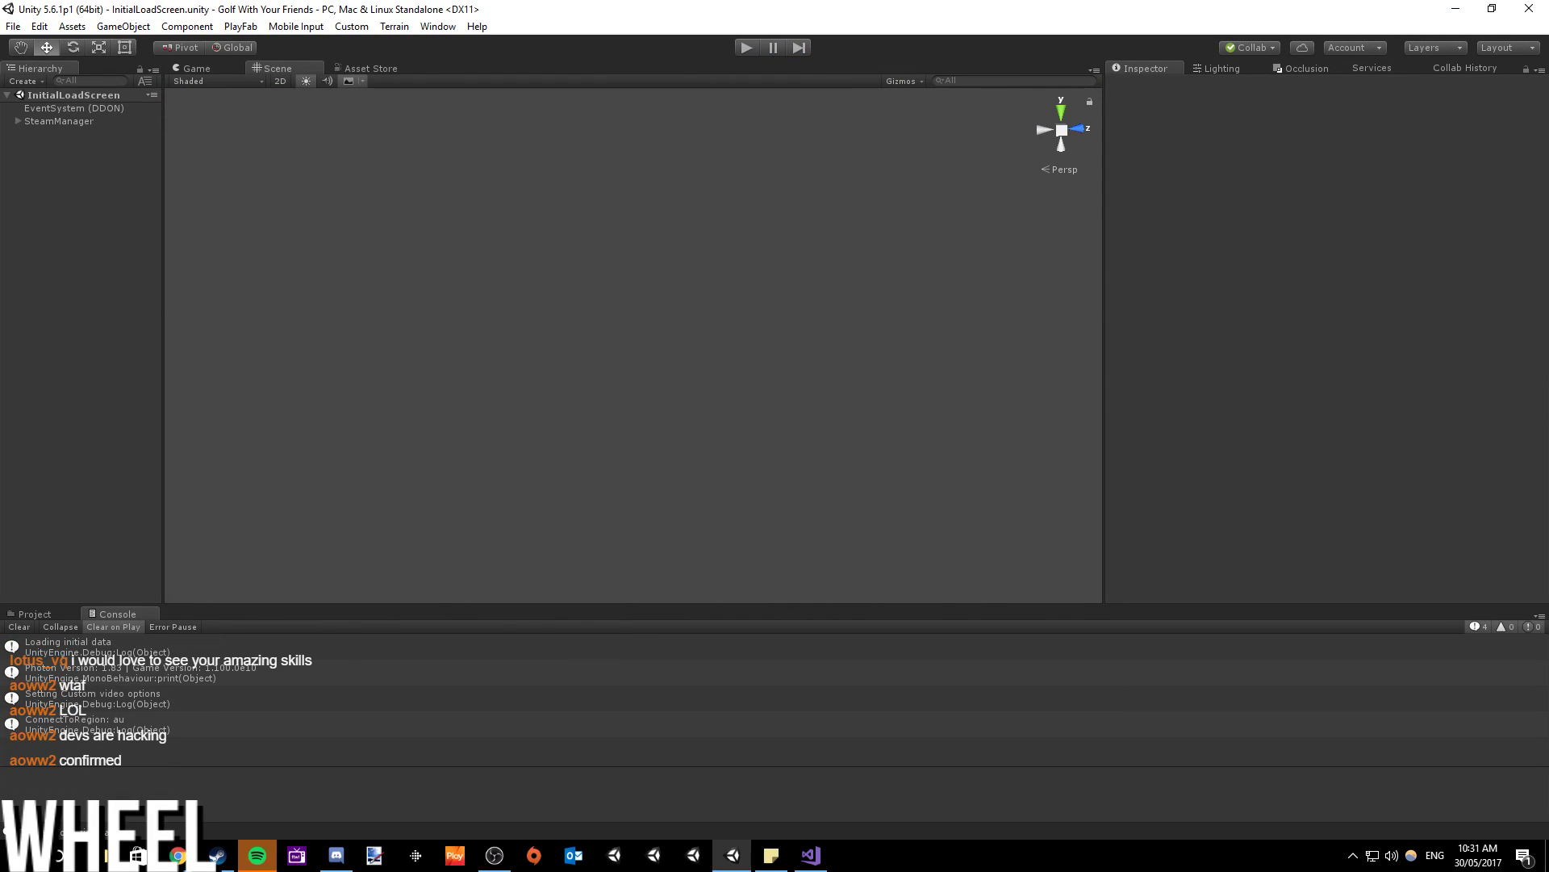
- Open the Ancient scene from the project's Assets folder
key("alt+Tab")
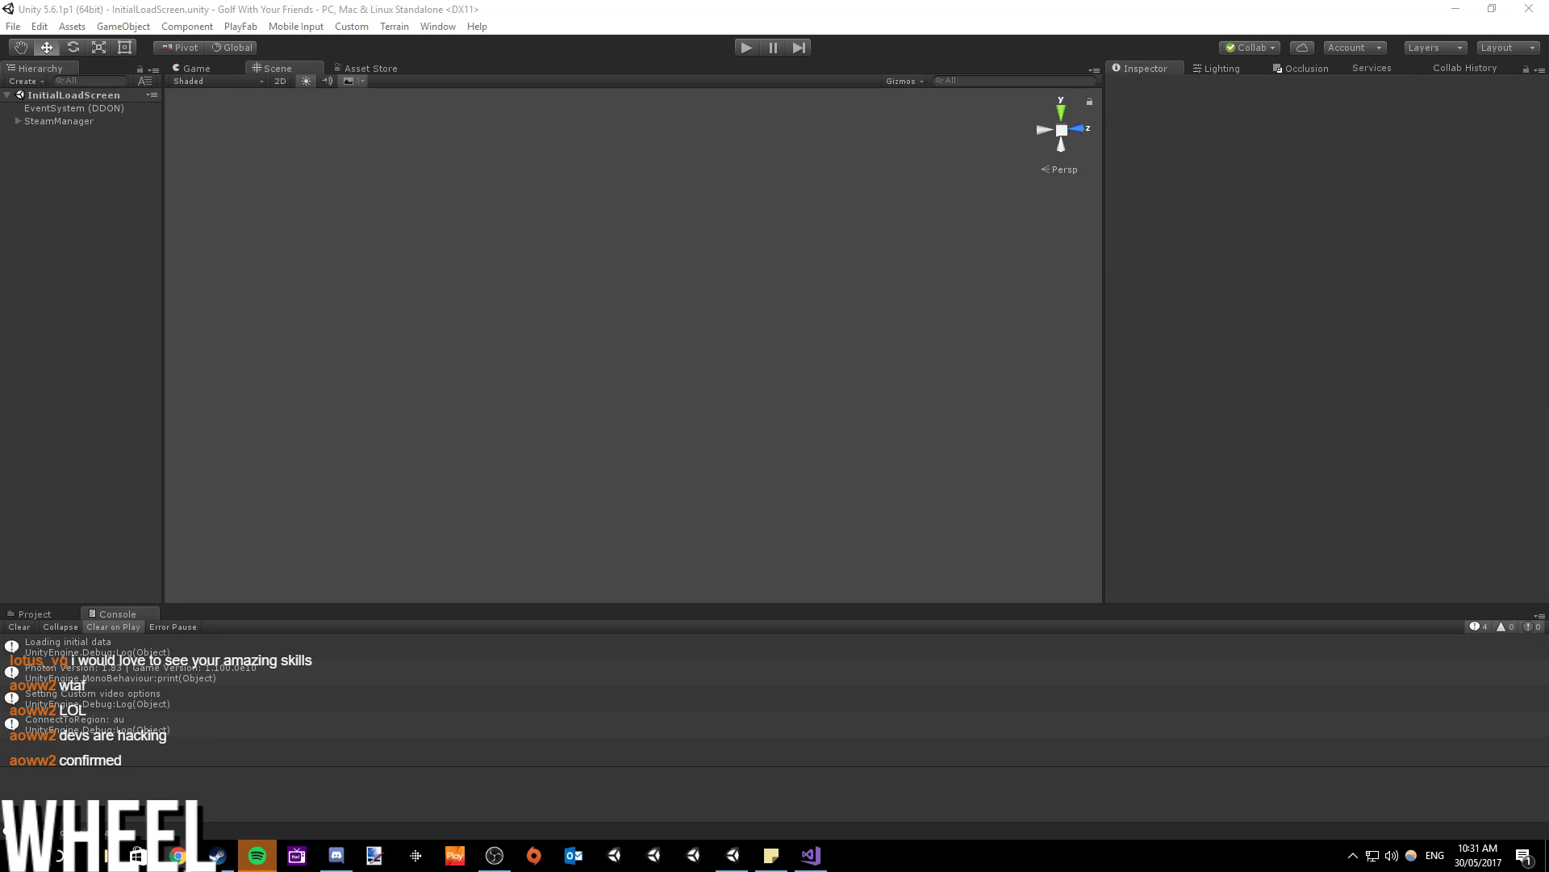
left_click(12, 26)
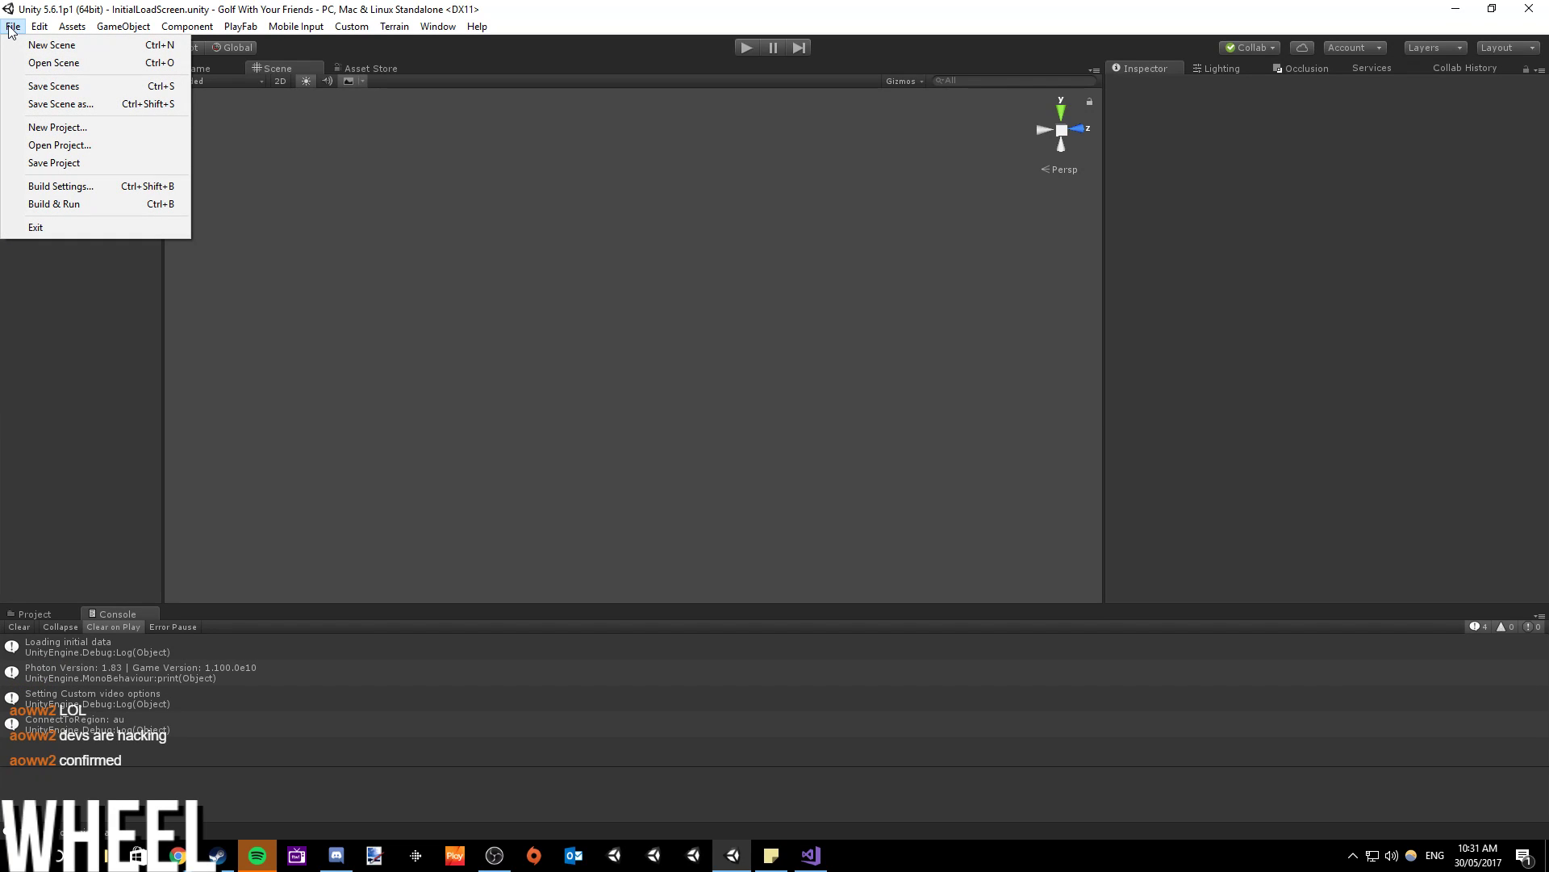
left_click(80, 64)
scroll(404, 323, "down", 5)
left_click(185, 224)
double_click(182, 173)
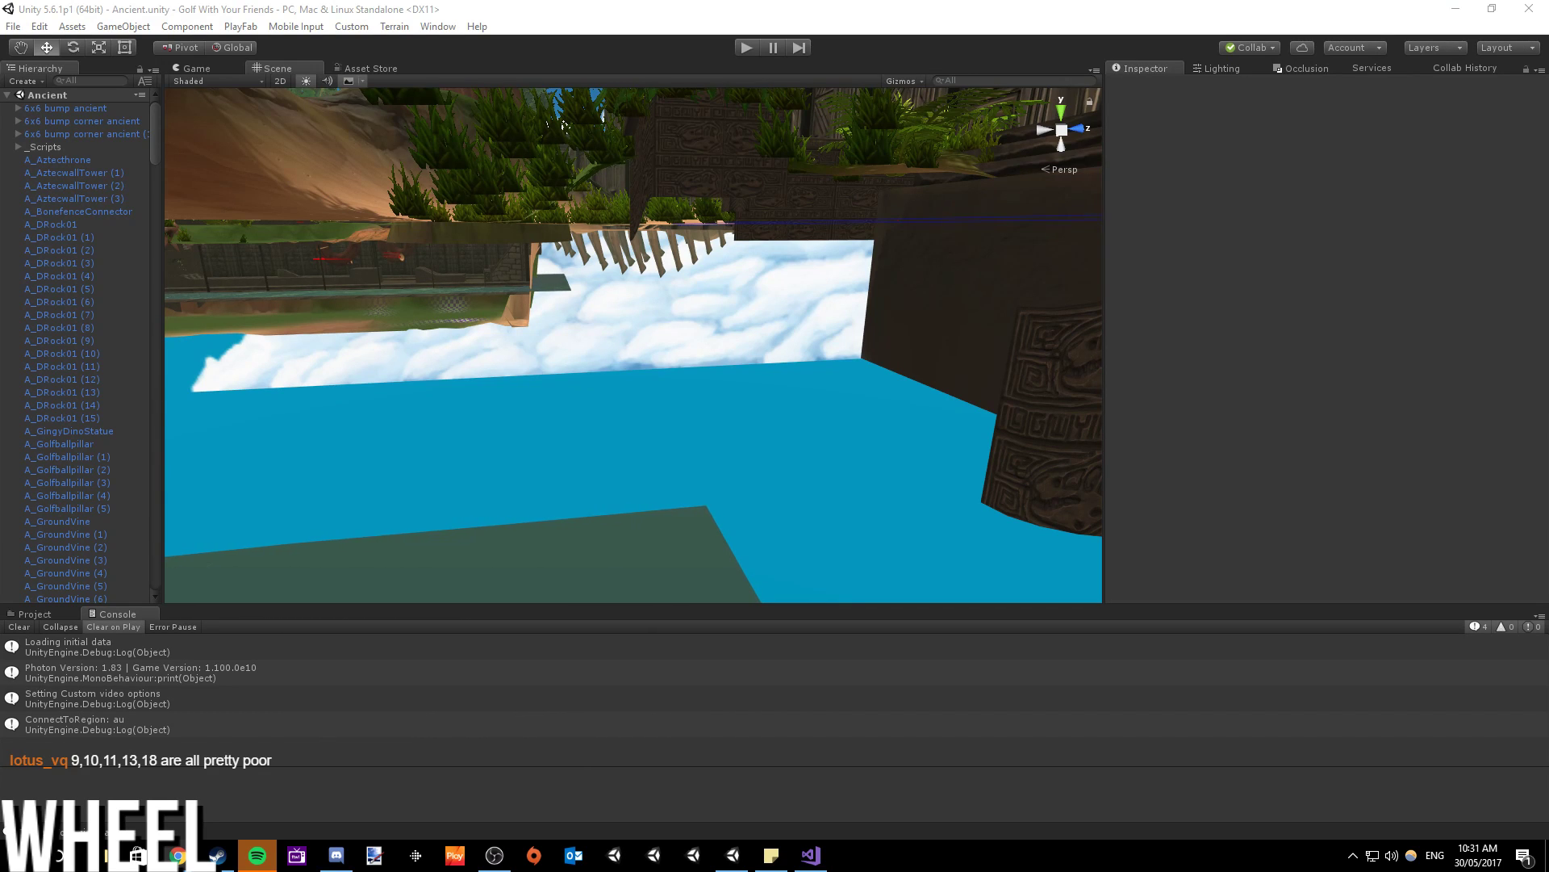
- Examine the holes in the Ancient scene, and select and frame the rib-cage object A_RibsWSkin (1)
key("alt+Tab")
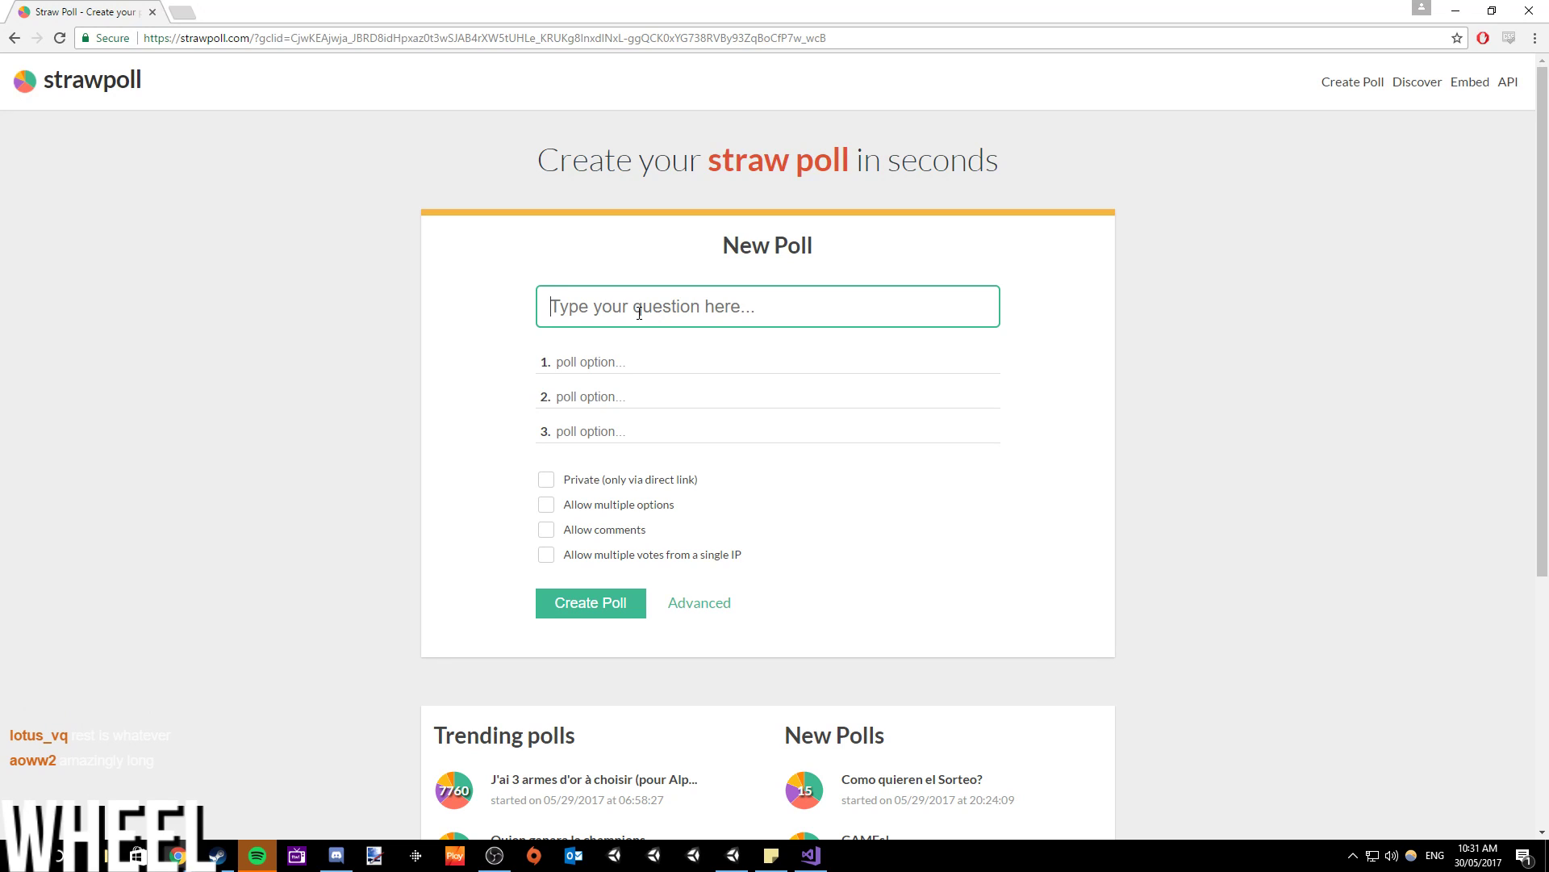
left_click(733, 855)
right_click_drag(738, 411, 771, 363)
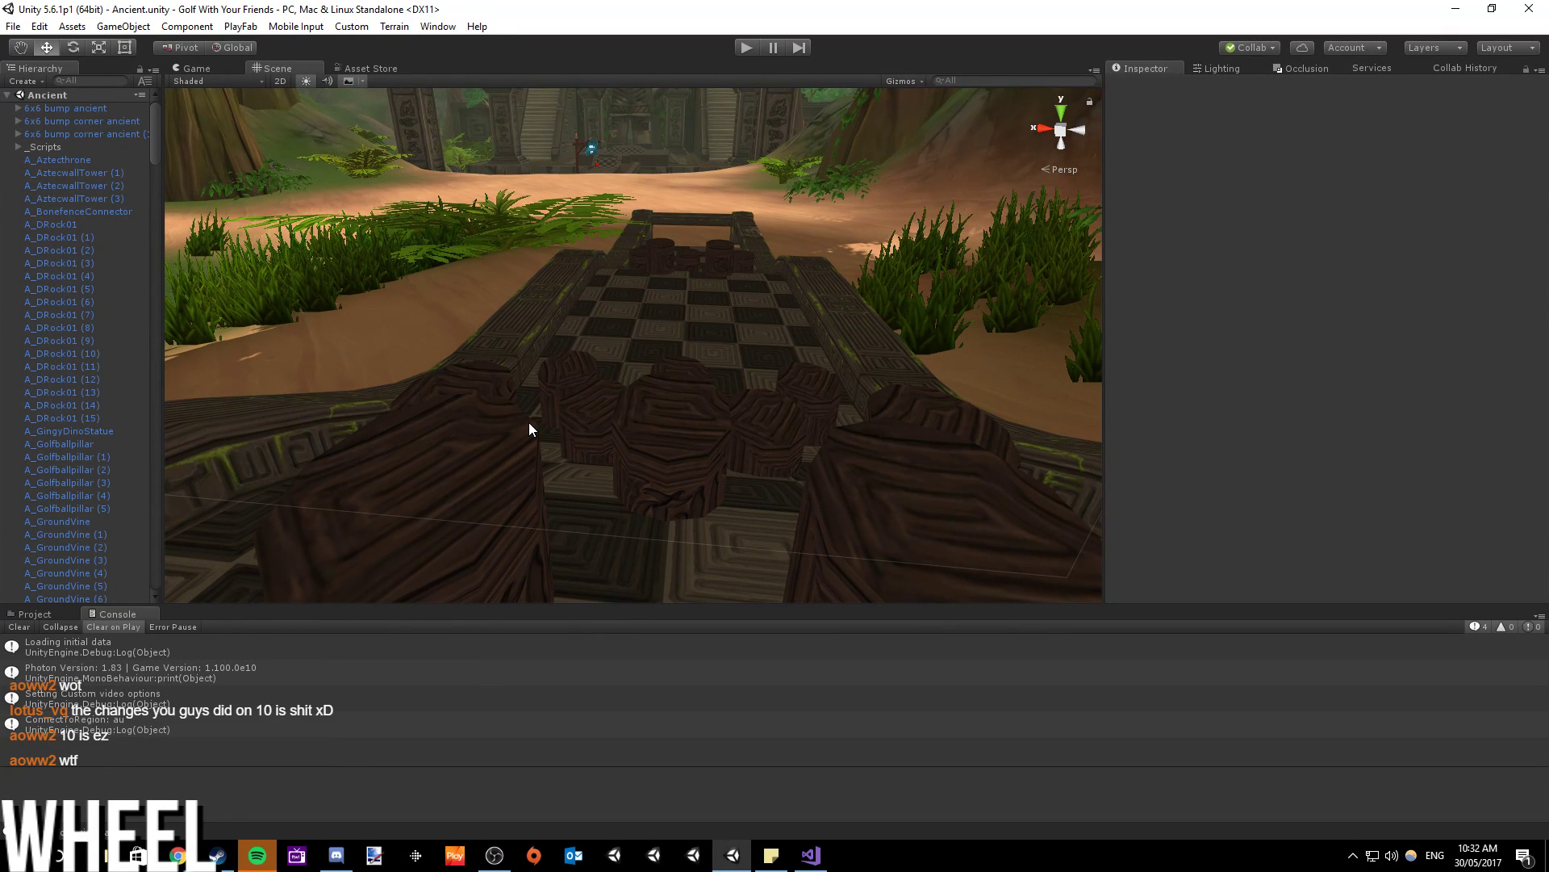
right_click_drag(529, 428, 638, 476)
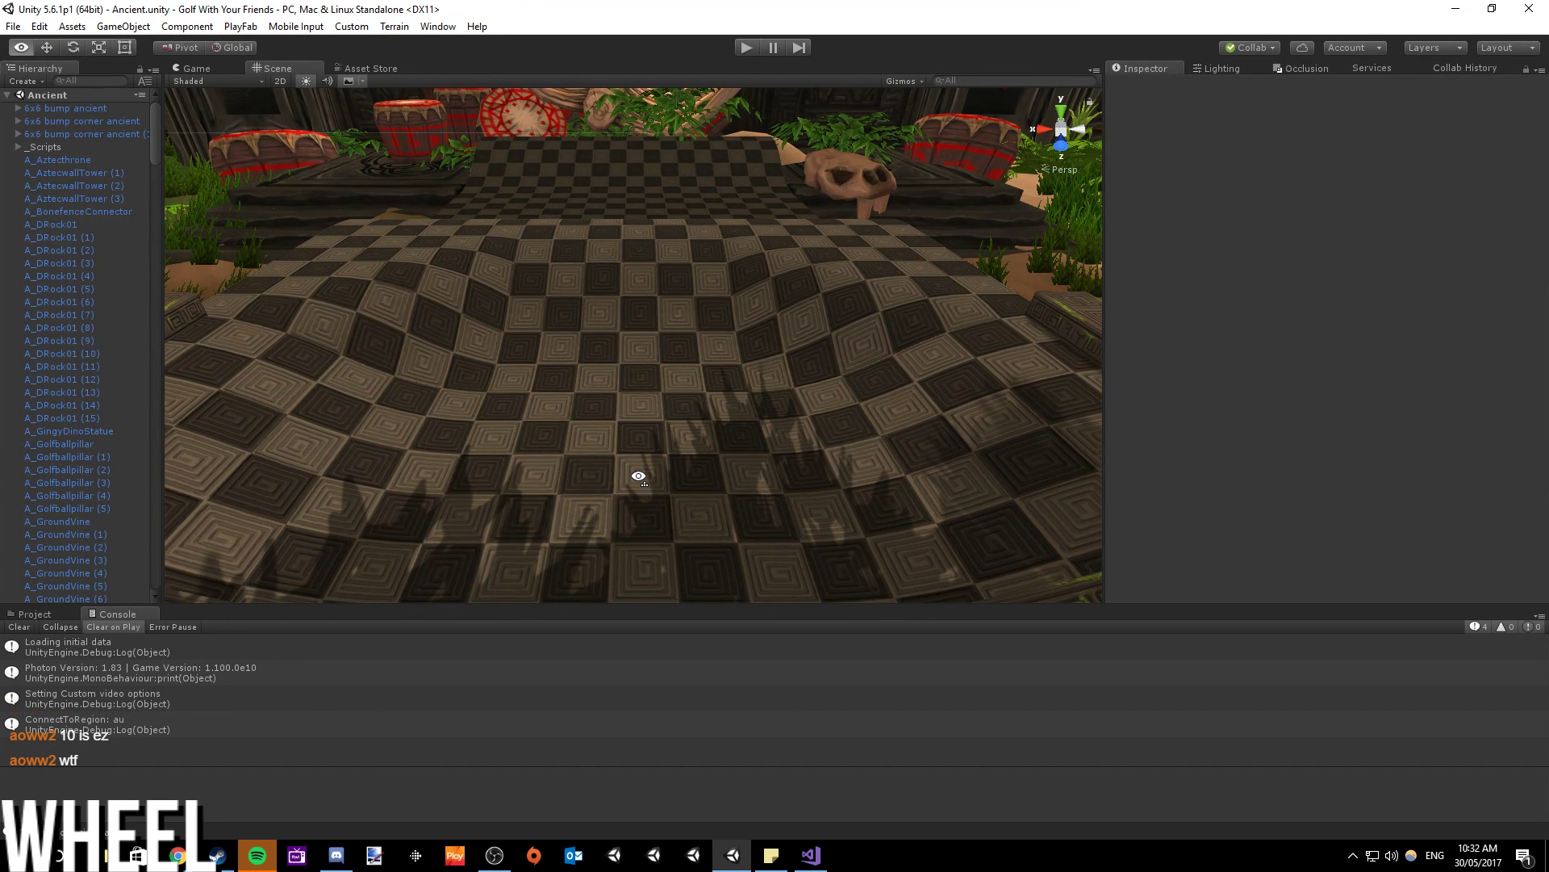
right_click_drag(639, 476, 1348, 408)
scroll(595, 516, "up", 4)
key("w")
left_click(553, 540)
key("f")
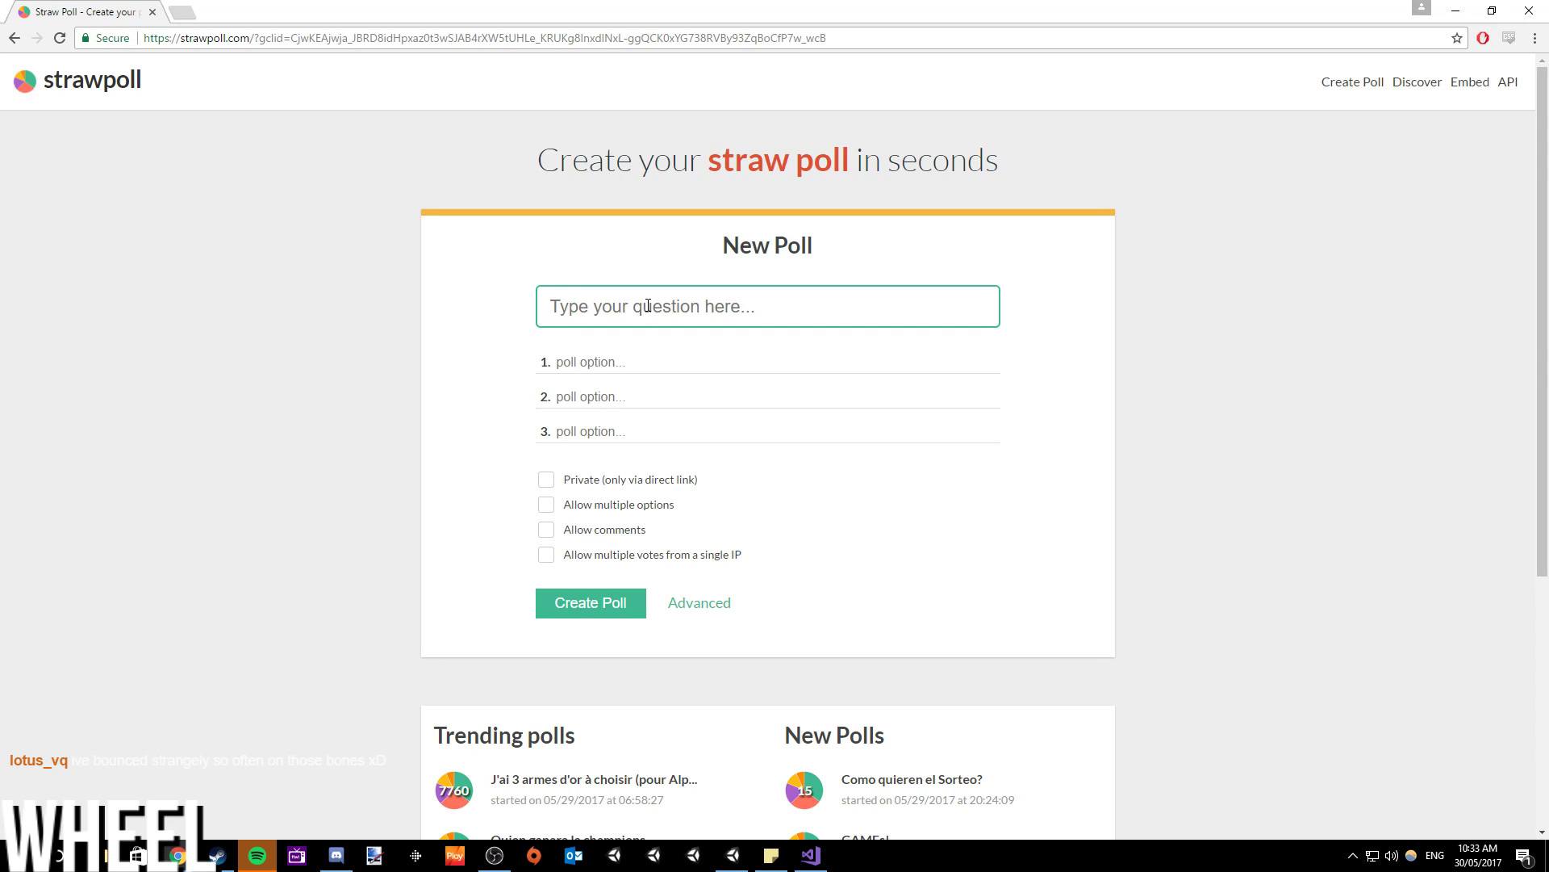
- In the Strawpoll form in Chrome, enter the question "What holes are shit on Ancient?" and the poll options 1 through 6
type("What holes are shit on Ancient?")
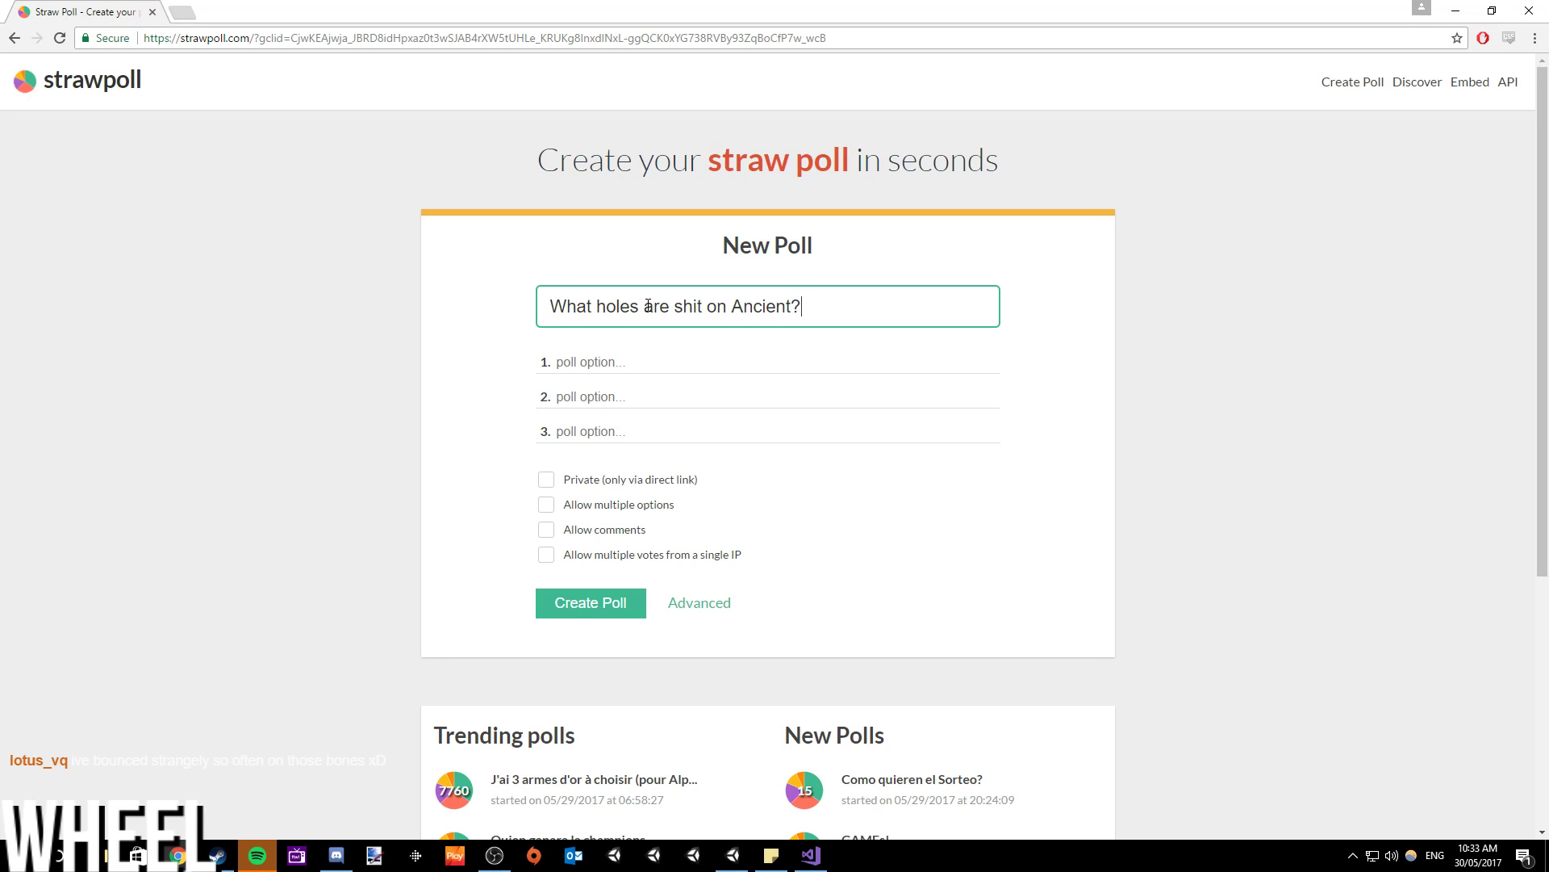
left_click(610, 372)
type("1")
key("Tab")
type("2")
key("Tab")
type("2")
key("Tab")
type("3")
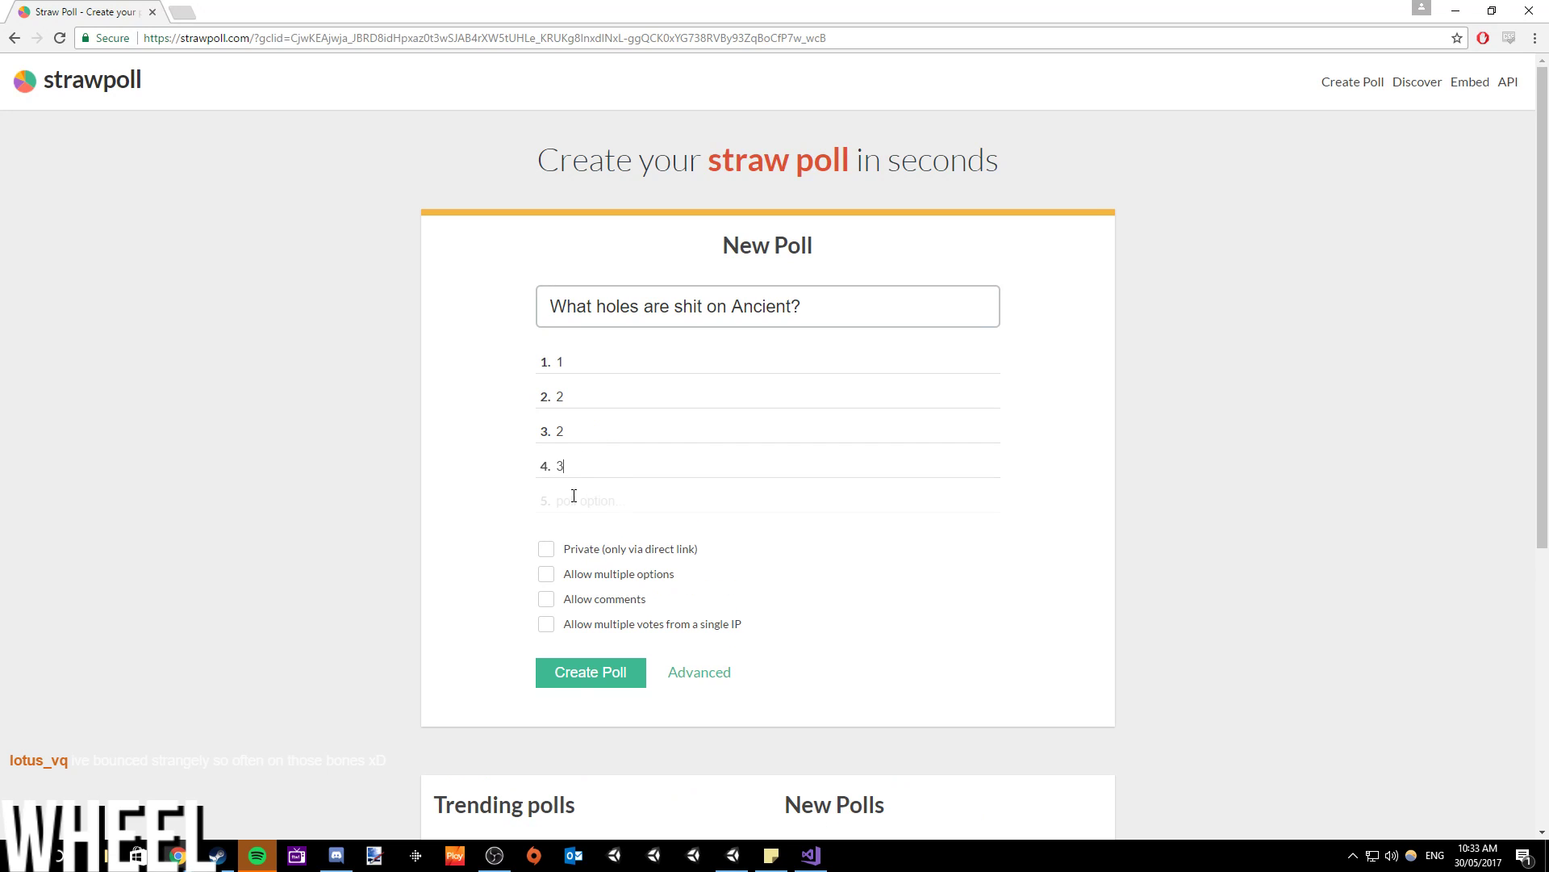
key("Tab")
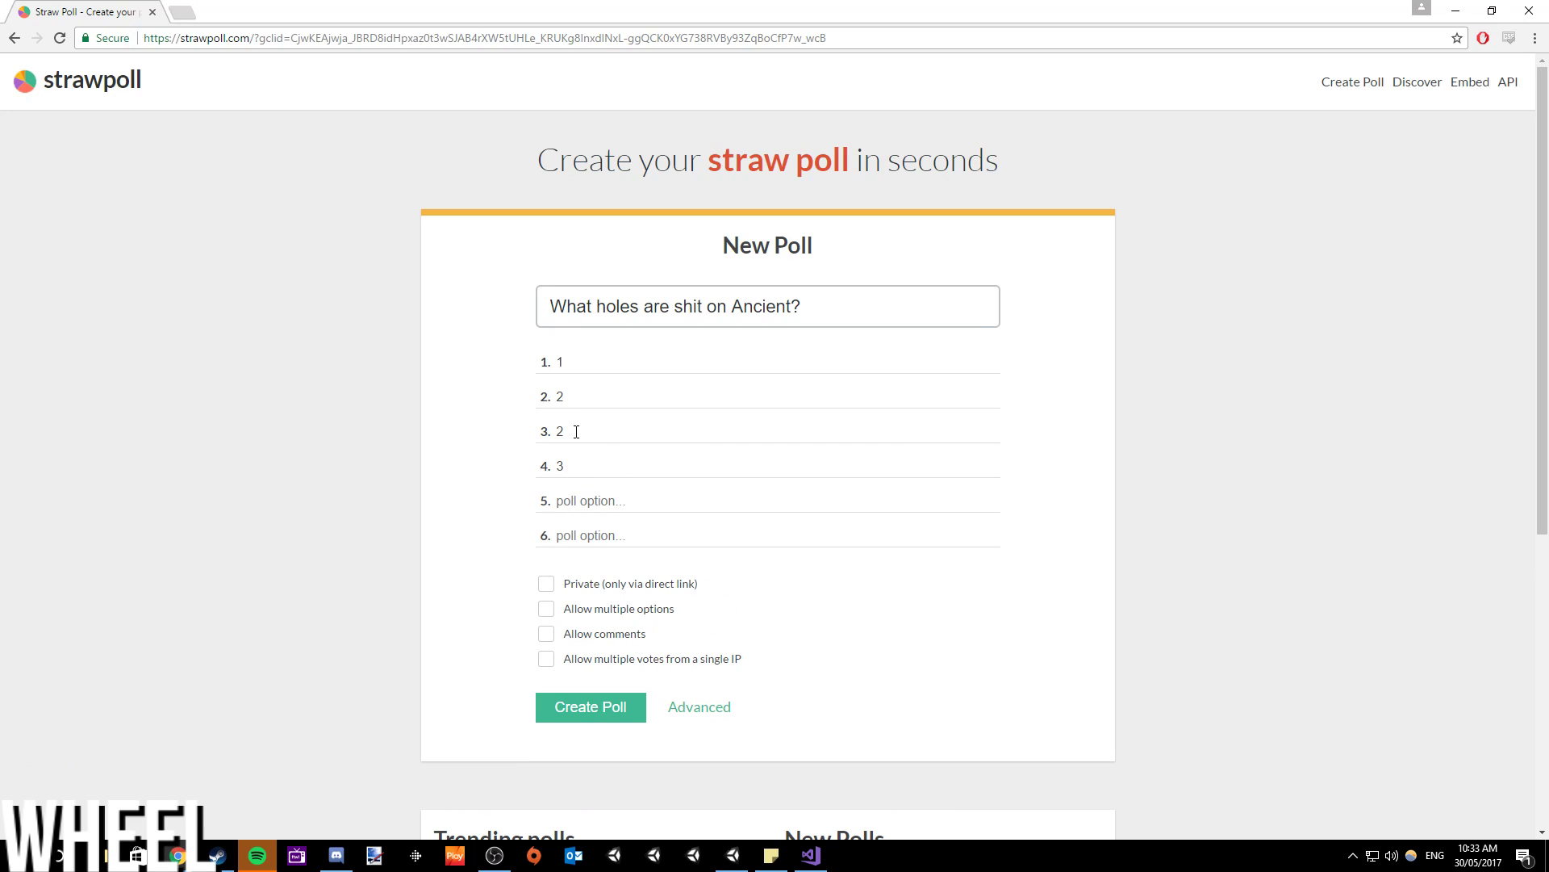
key("Tab")
type("5")
key("Tab")
type("6")
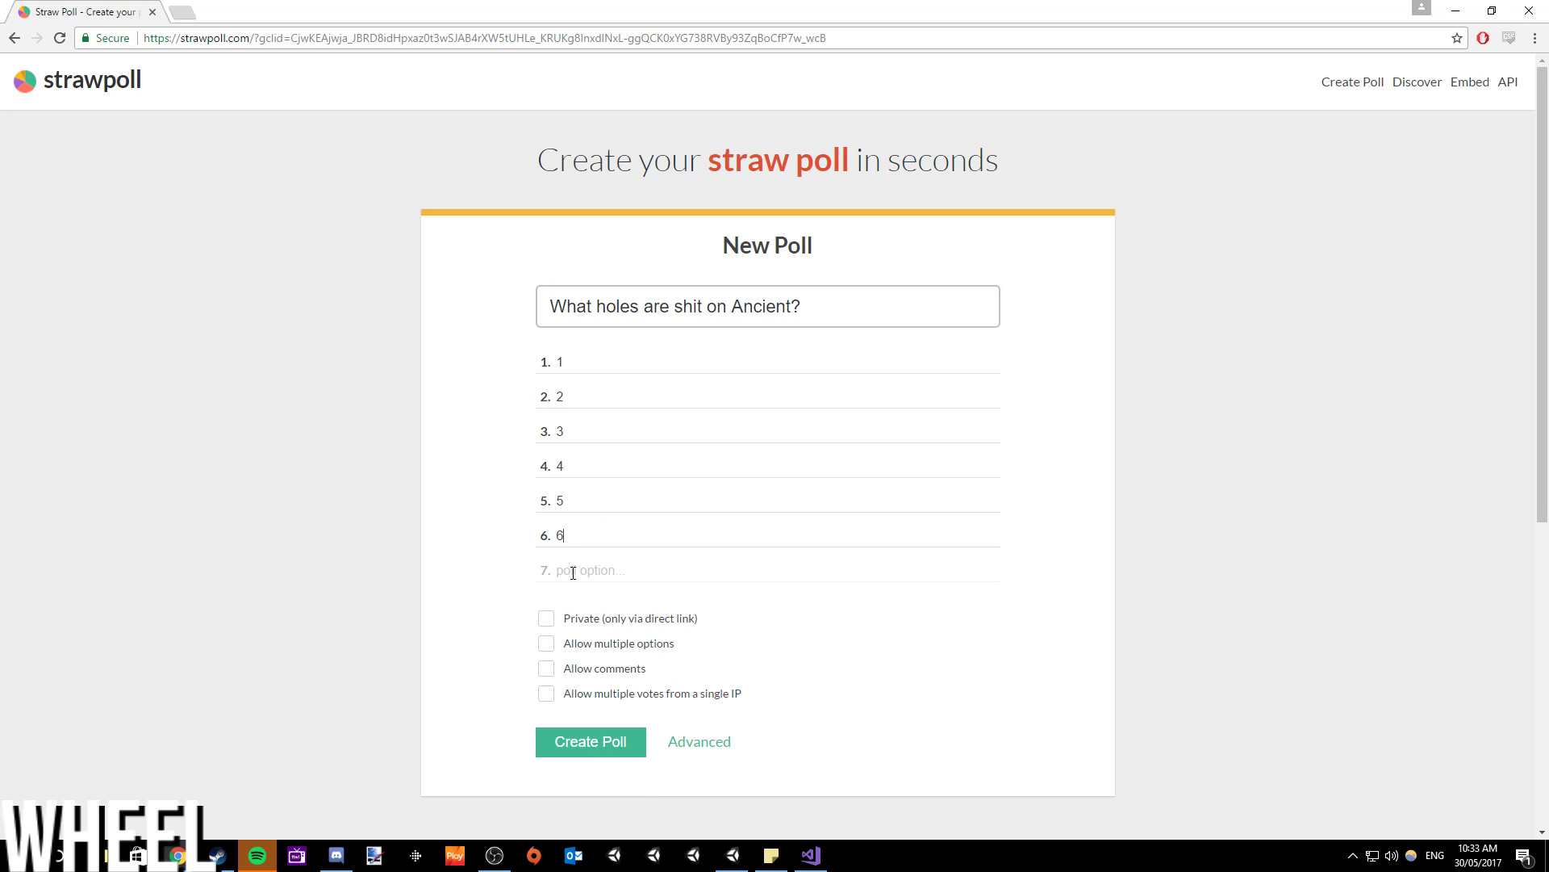
- Add the poll options 7, 8, 9, 10, 11 and 12
key("Tab")
type("7")
key("Tab")
type("8")
key("Tab")
type("9")
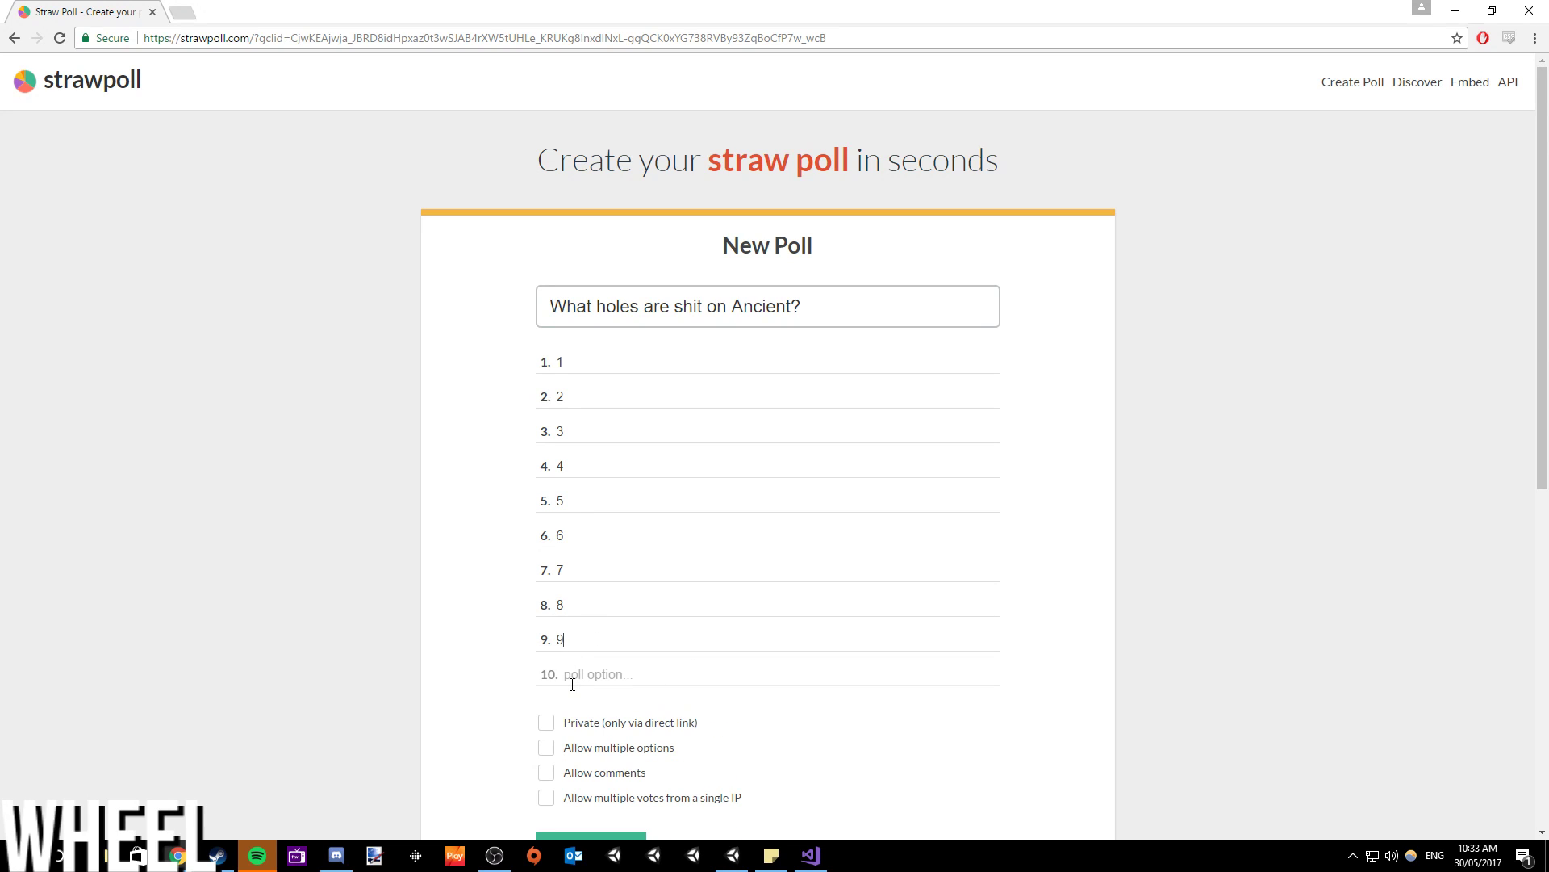
key("Tab")
type("1")
scroll(589, 661, "down", 2)
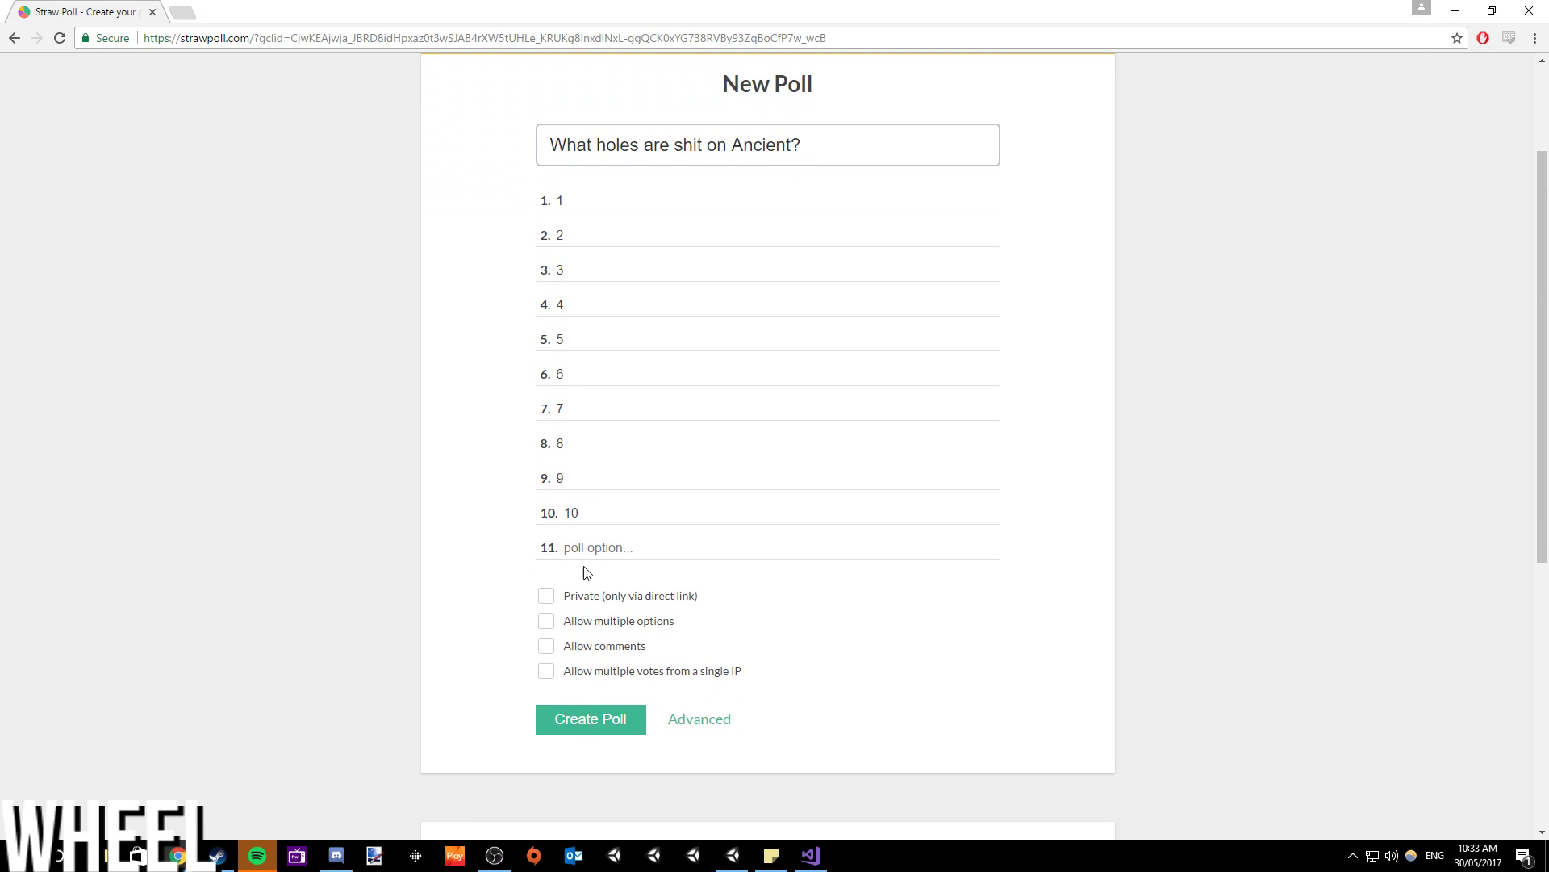
key("Tab")
type("11")
key("Tab")
type("12")
- Add the poll options 13, 14, 15, 16, 17 and 18
key("Tab")
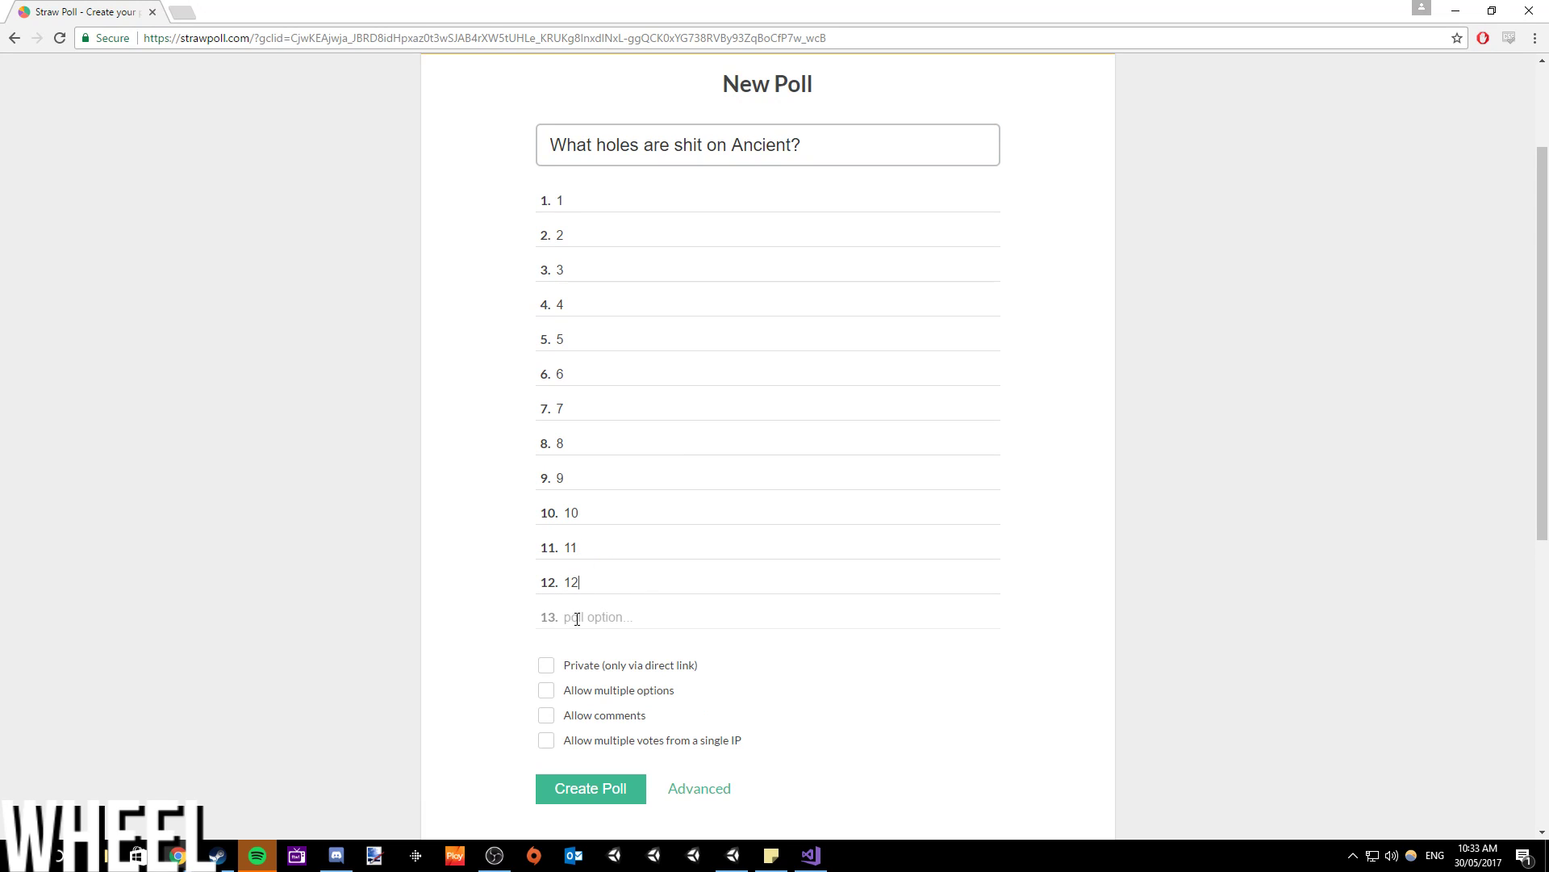
type("13")
key("Tab")
type("14")
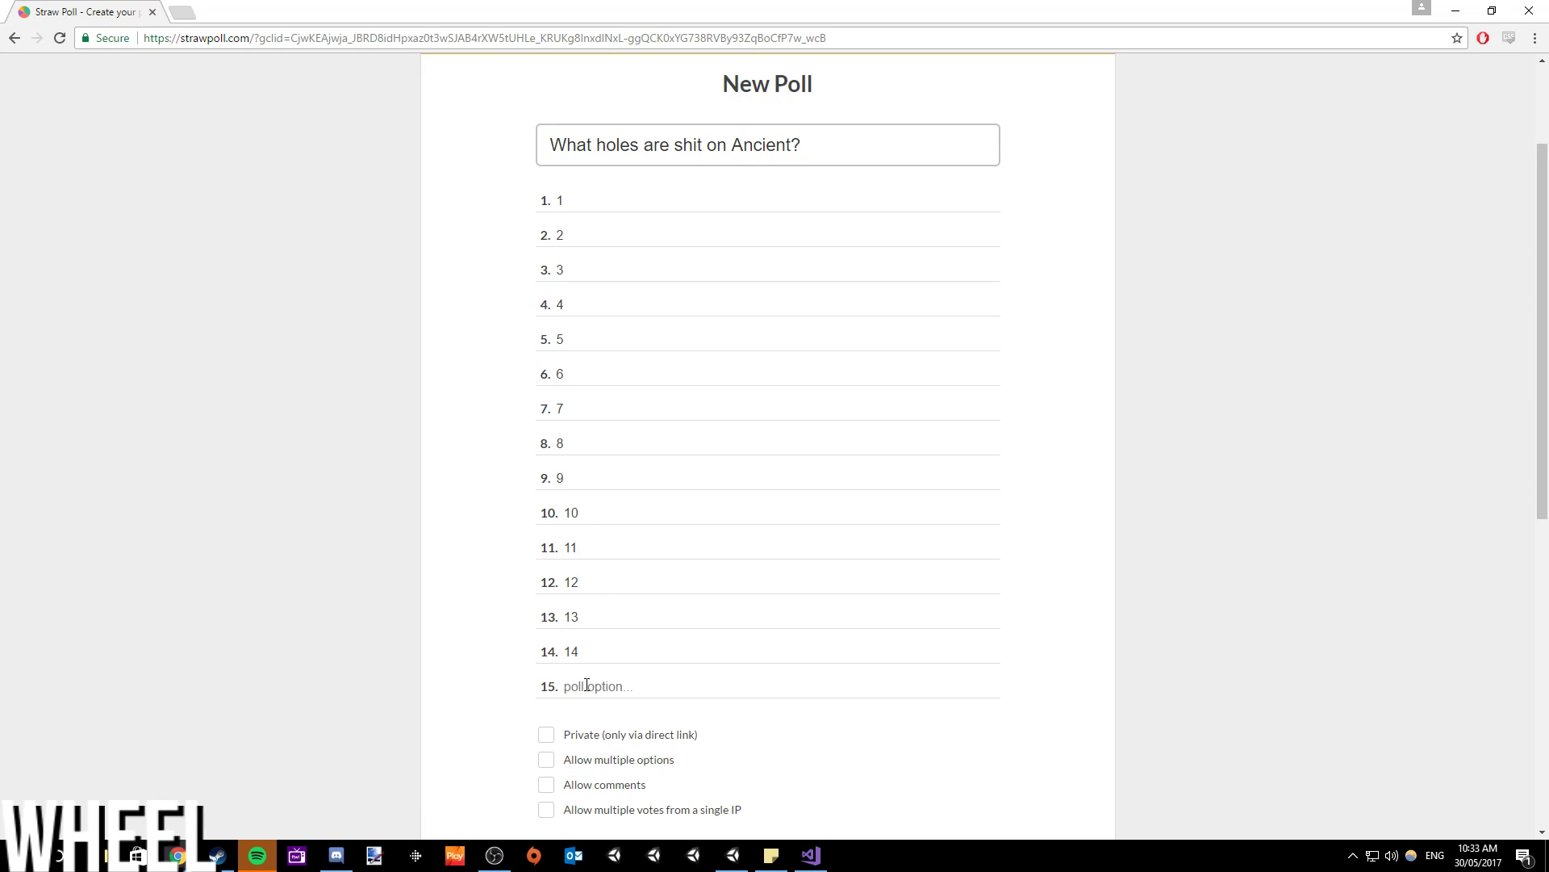
key("Tab")
type("15")
key("Tab")
type("16")
key("Tab")
type("17")
scroll(594, 715, "down", 1)
key("Tab")
type("18")
scroll(614, 674, "down", 2)
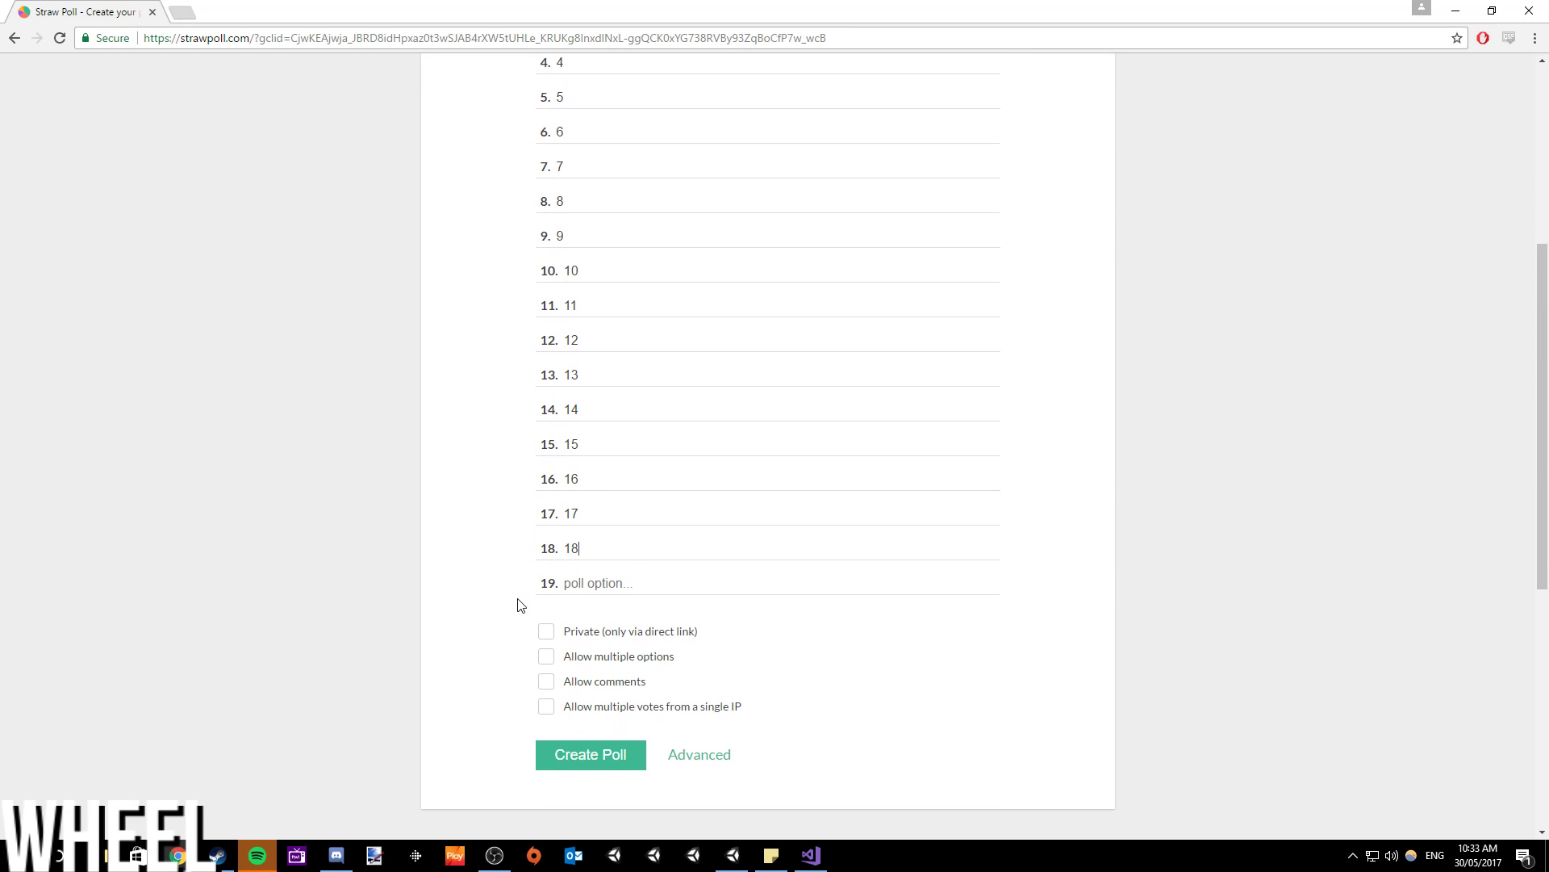
- Create the poll as private with multiple options and comments allowed, and select its link in the address bar
left_click(545, 634)
left_click(546, 658)
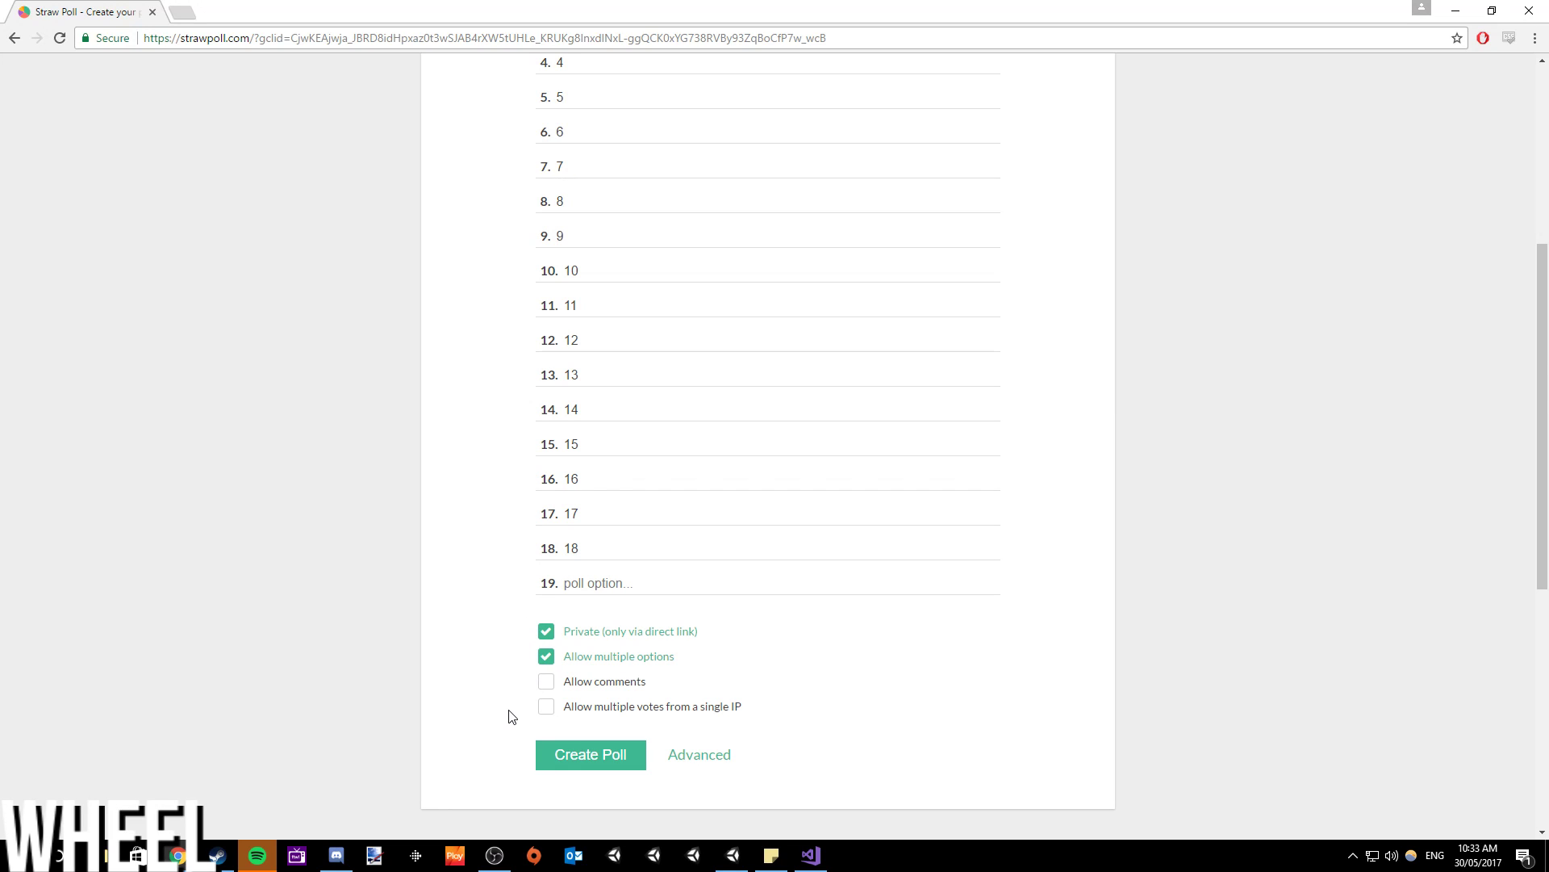
left_click(545, 682)
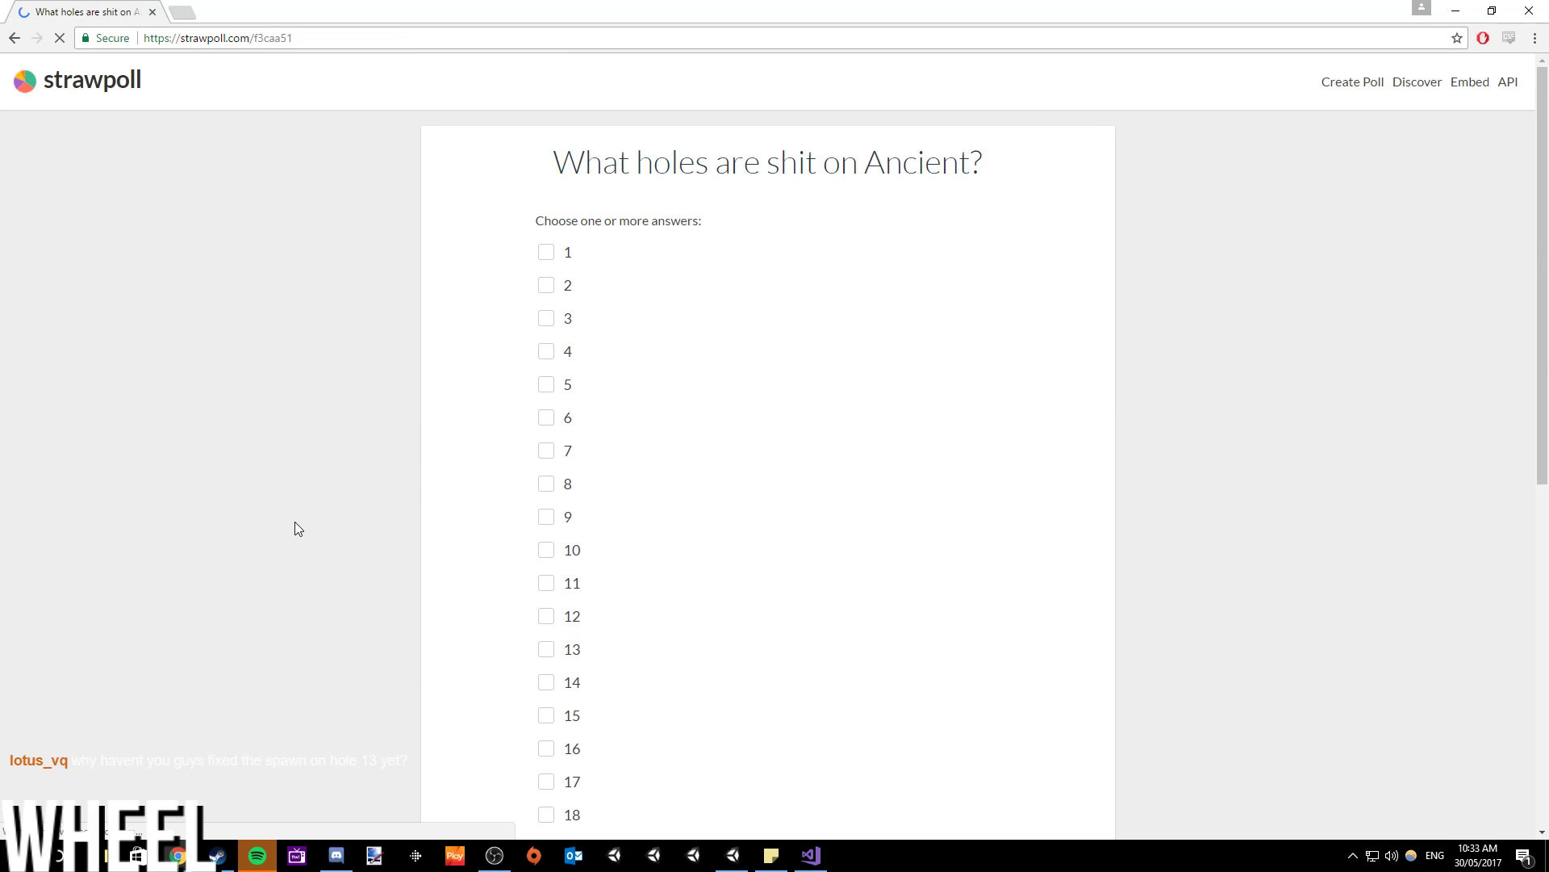
left_click(287, 34)
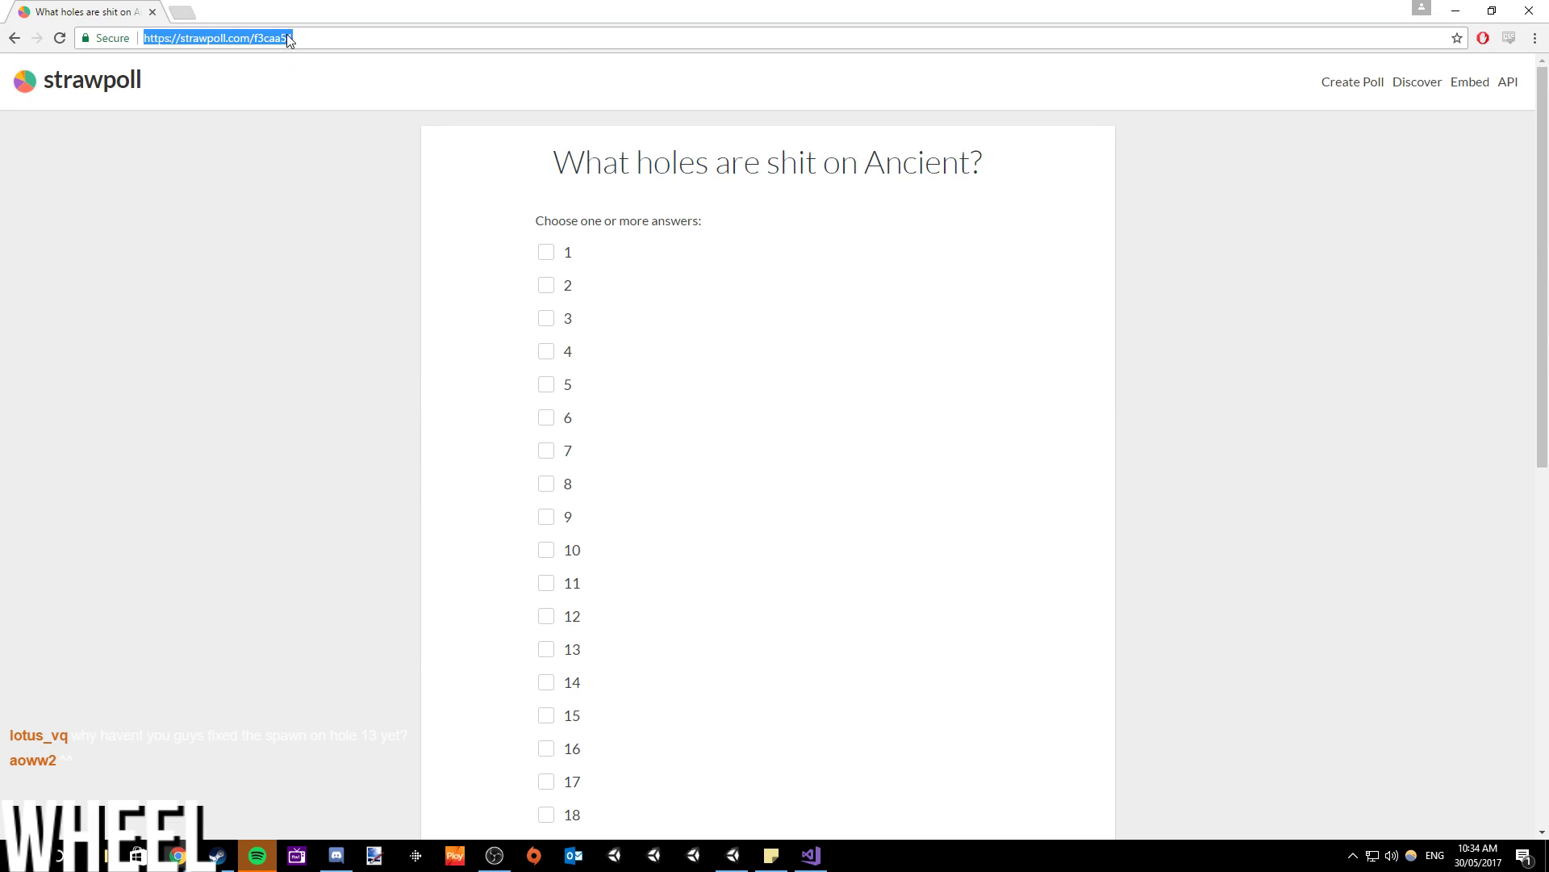
- Return to Unity, move through the Ancient scene to a checkered hole floor, and select the tile Base_6x6 (1)
left_click(1456, 10)
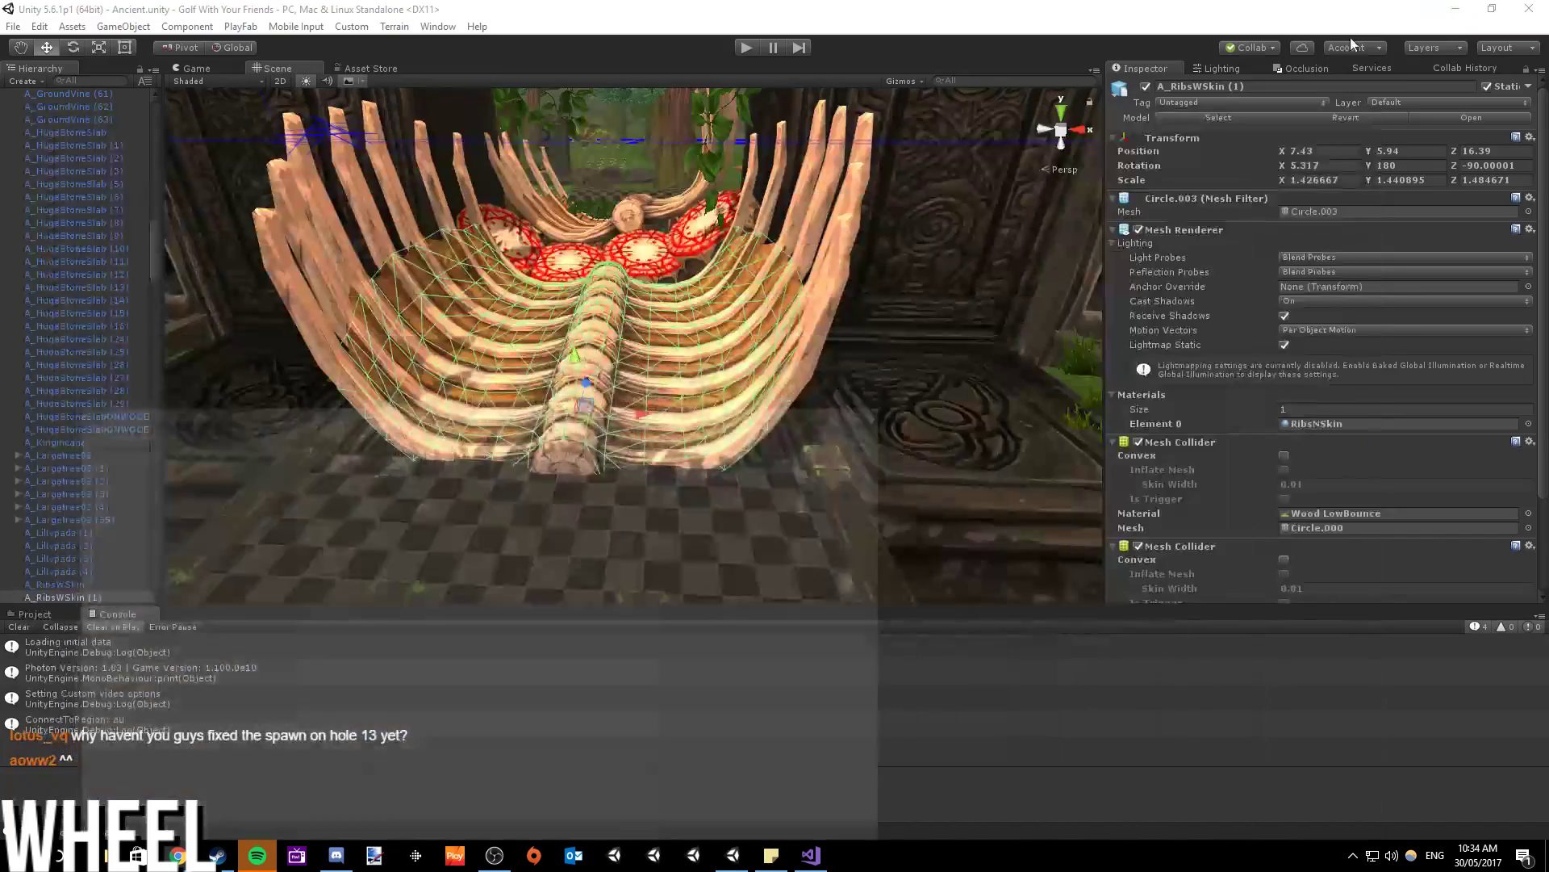
right_click_drag(629, 282, 1406, 293)
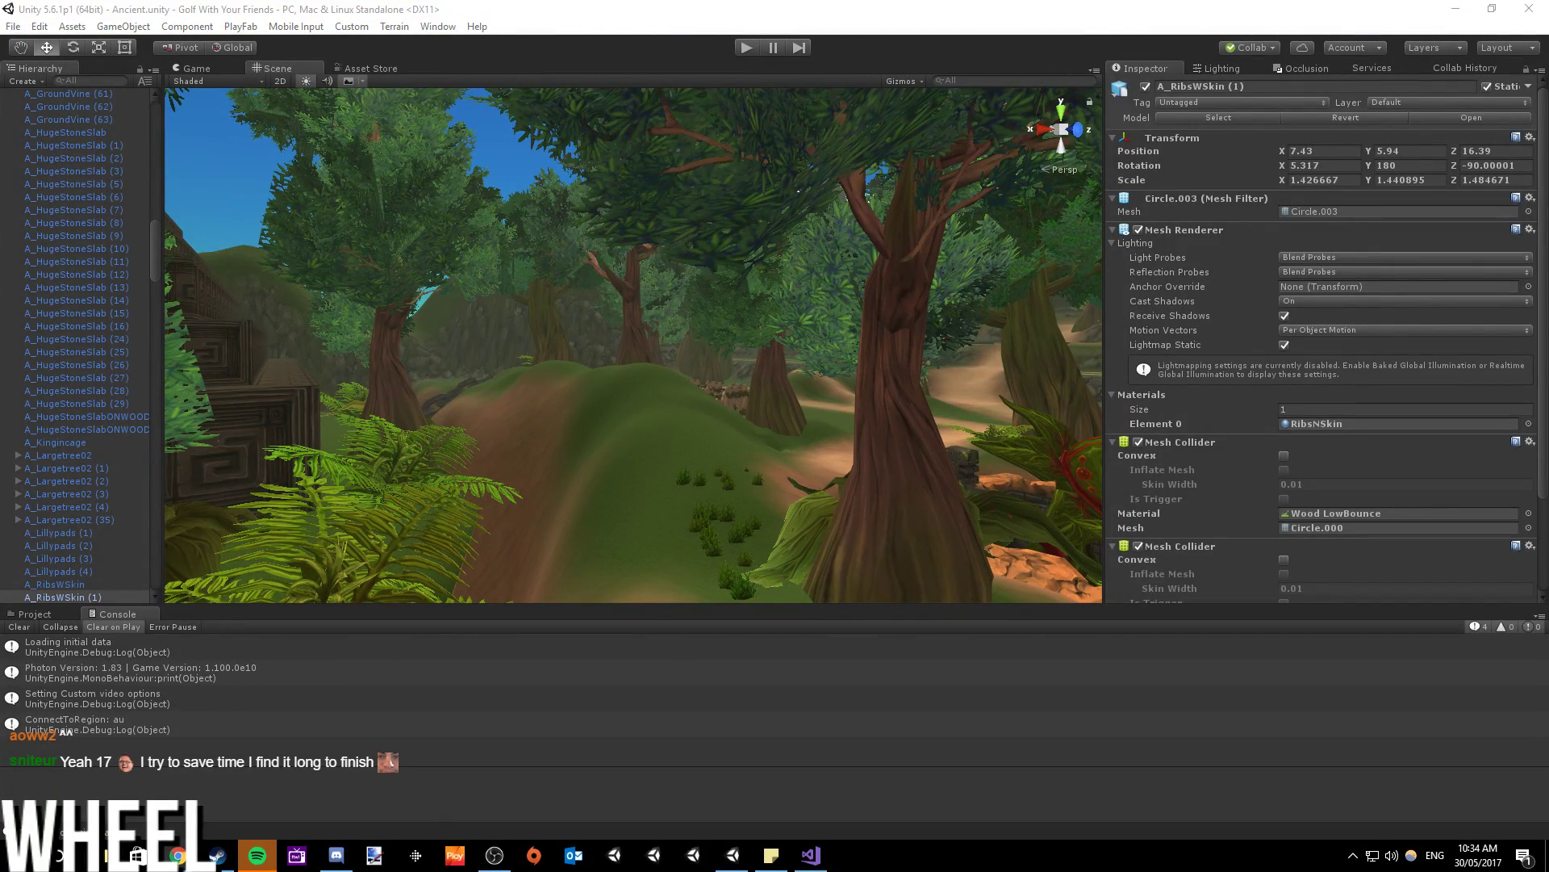
right_click_drag(646, 412, 727, 408)
left_click(611, 363)
left_click(629, 428)
left_click(555, 358)
left_click(819, 375)
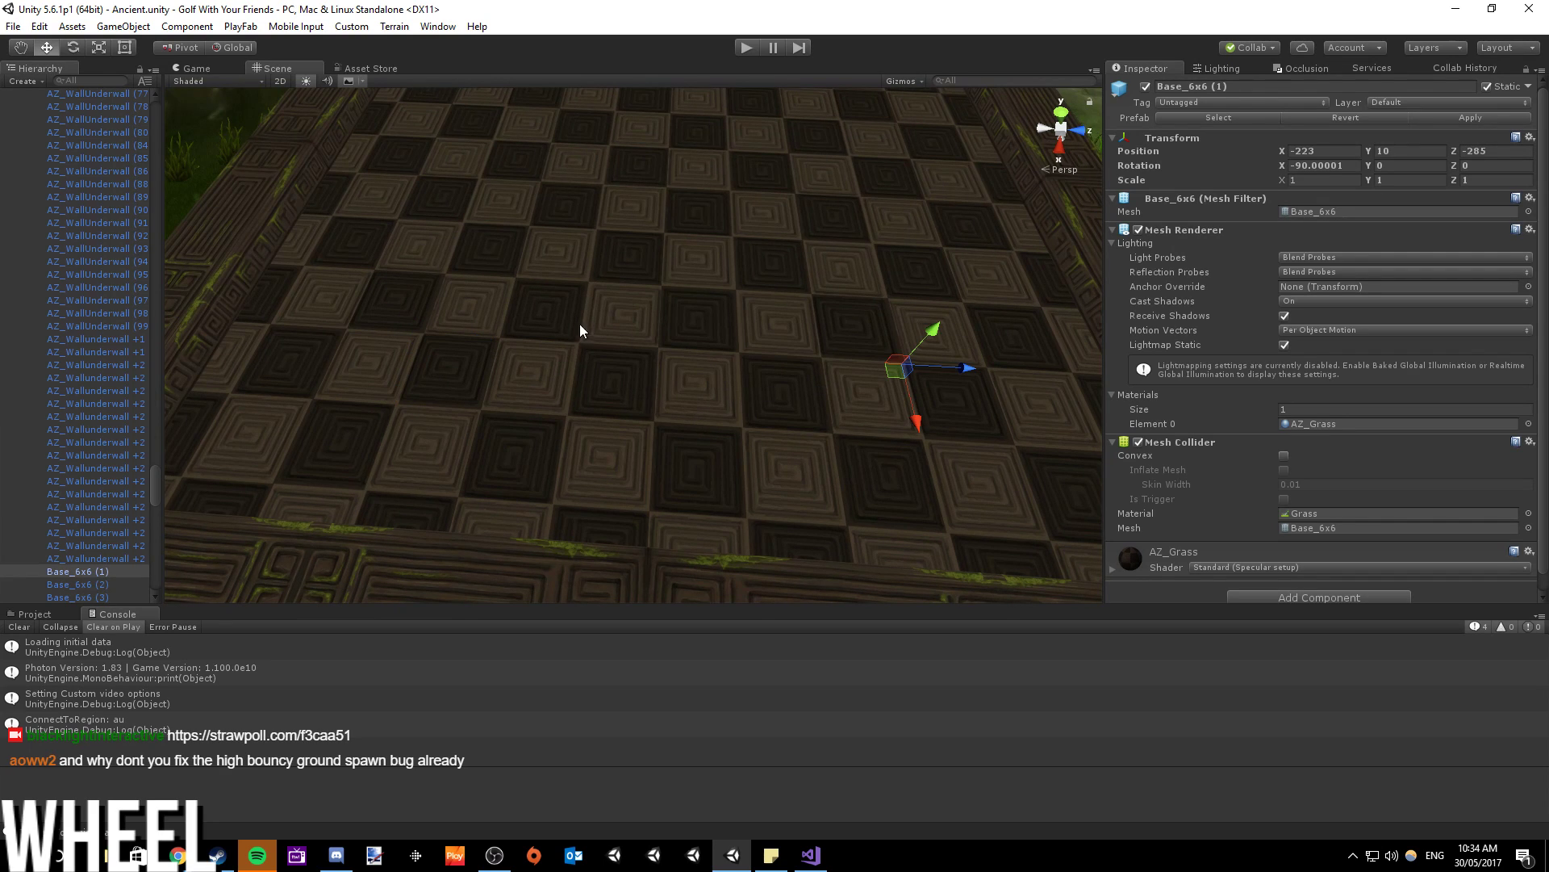
- Open the Physics Debugger and inspect the collision geometry where the hole's floor tiles meet
left_click(438, 26)
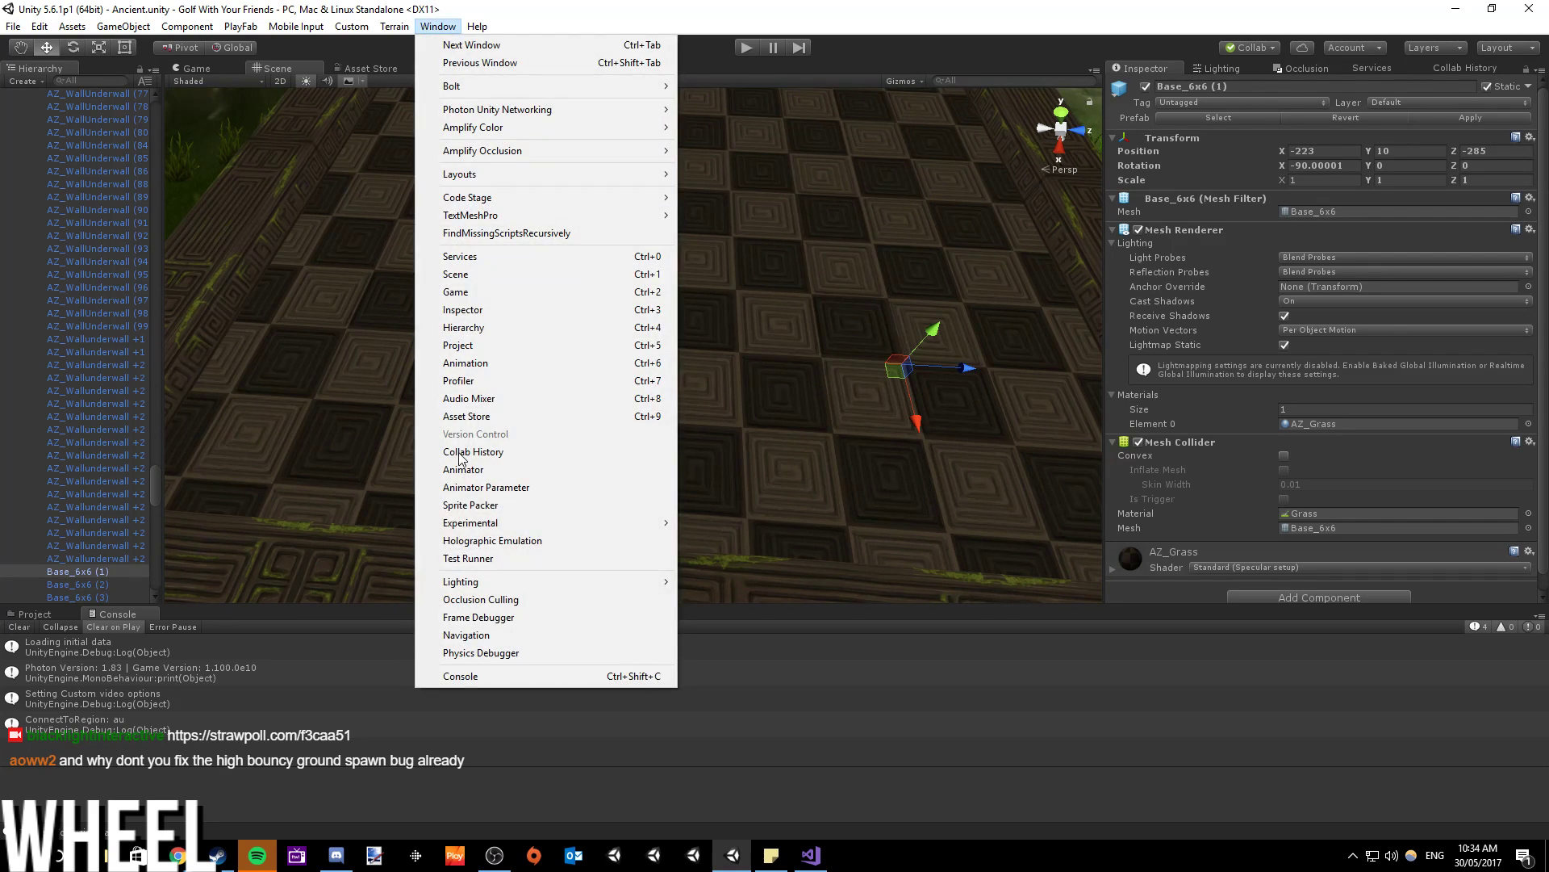
left_click(481, 652)
right_click_drag(418, 376, 652, 212)
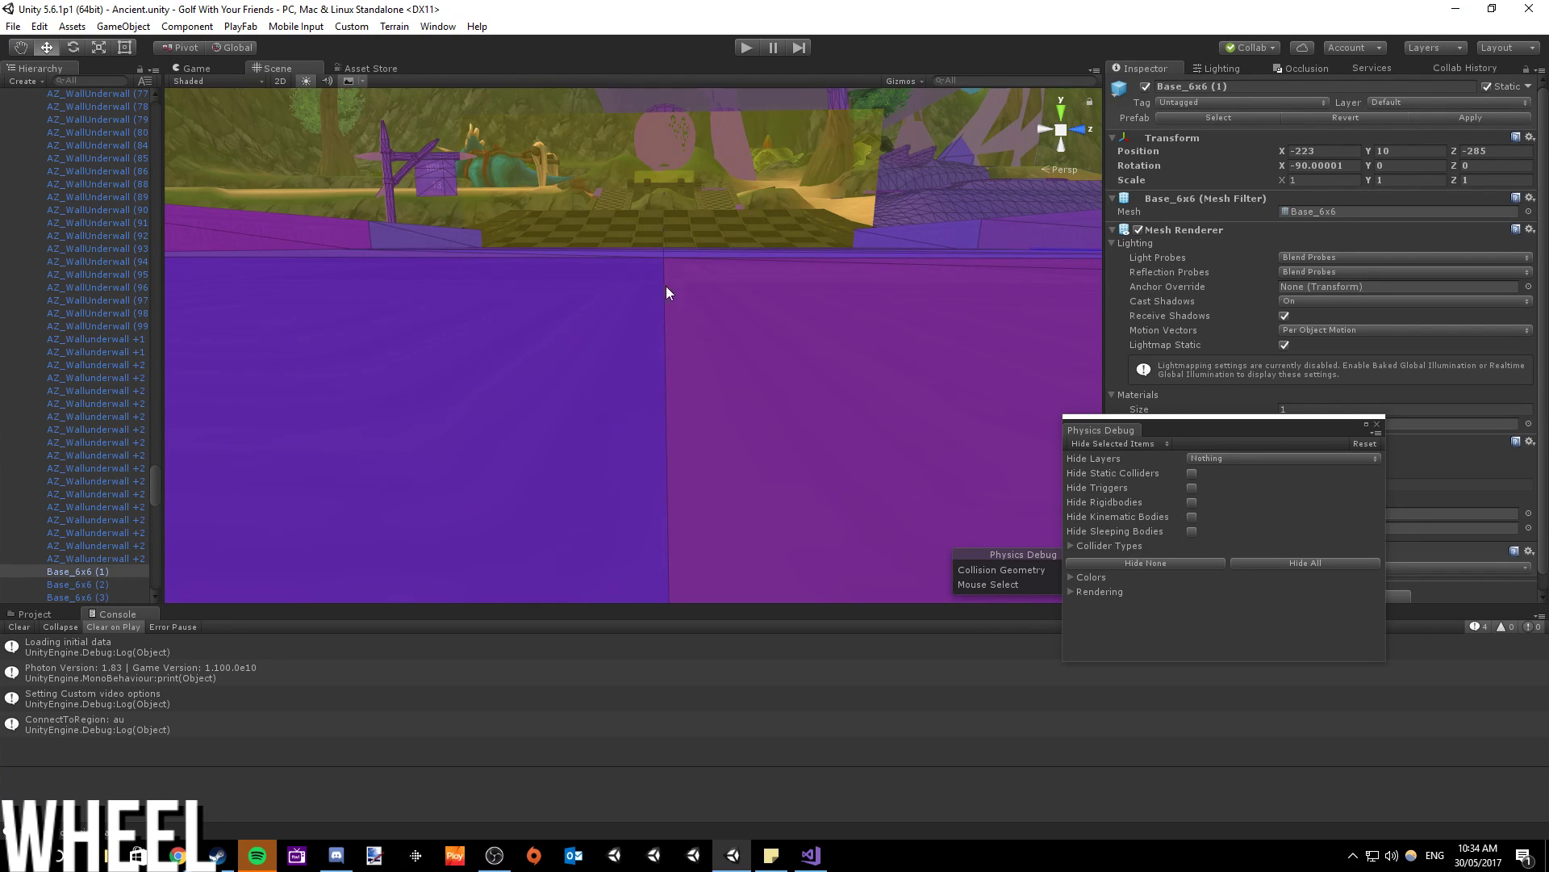
- Select the floor tile Base_6x6 (4) and remove its Mesh Collider component
right_click_drag(627, 263, 420, 397)
left_click(380, 429)
left_click_drag(1246, 425, 932, 648)
scroll(1283, 444, "down", 1)
left_click(1529, 393)
left_click(1478, 452)
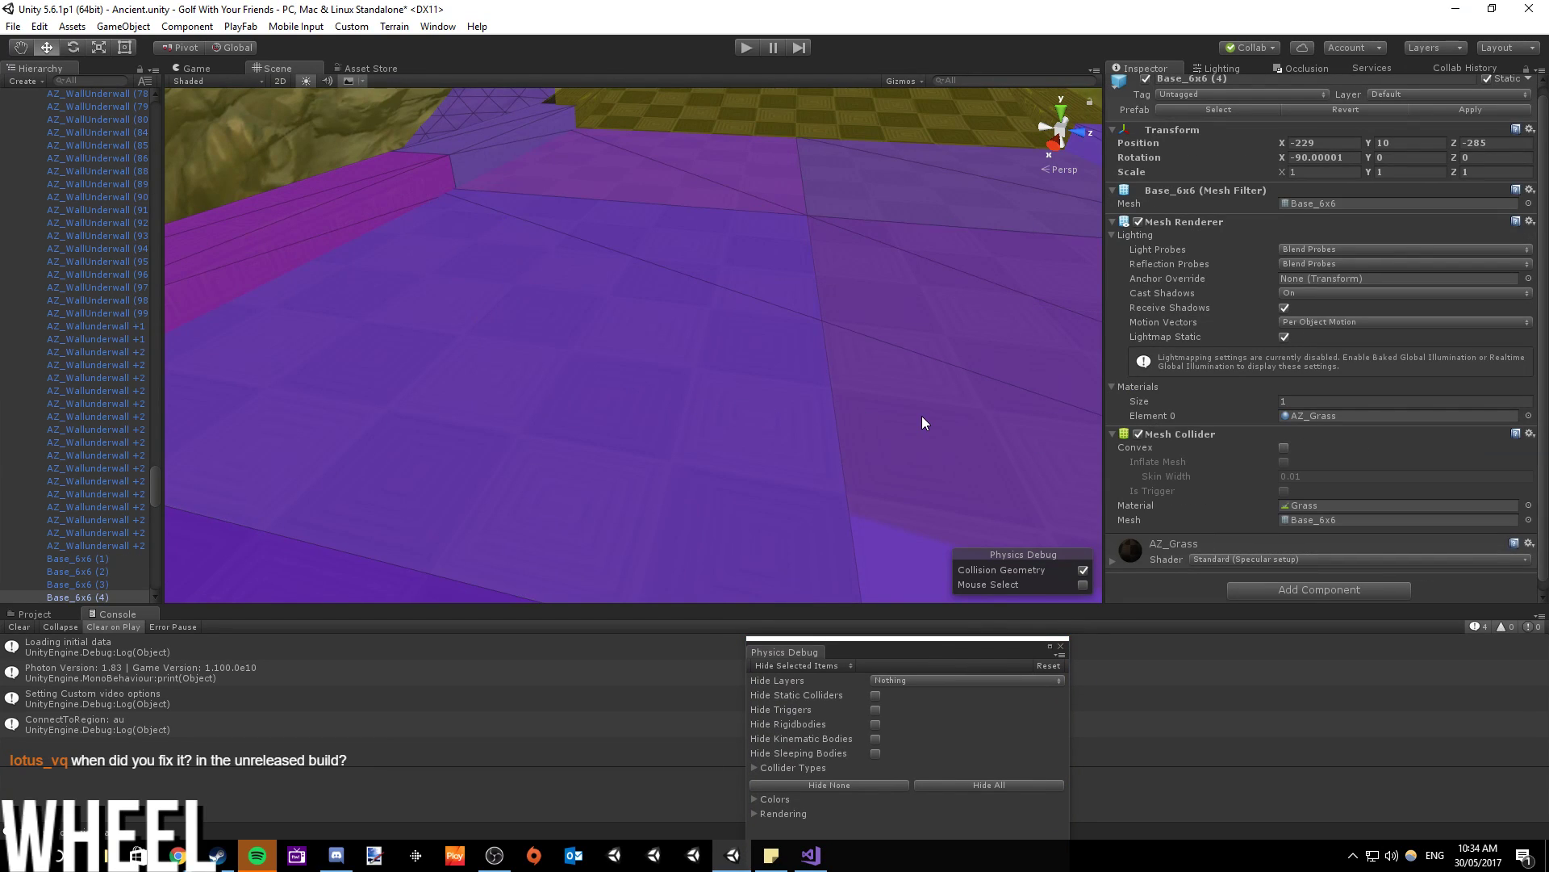
right_click_drag(875, 415, 1497, 441)
left_click(1529, 433)
left_click(1336, 467)
- Inspect the remaining collision geometry around the hole's floor tiles, and close the Physics Debugger
right_click_drag(888, 379, 696, 349)
key("s")
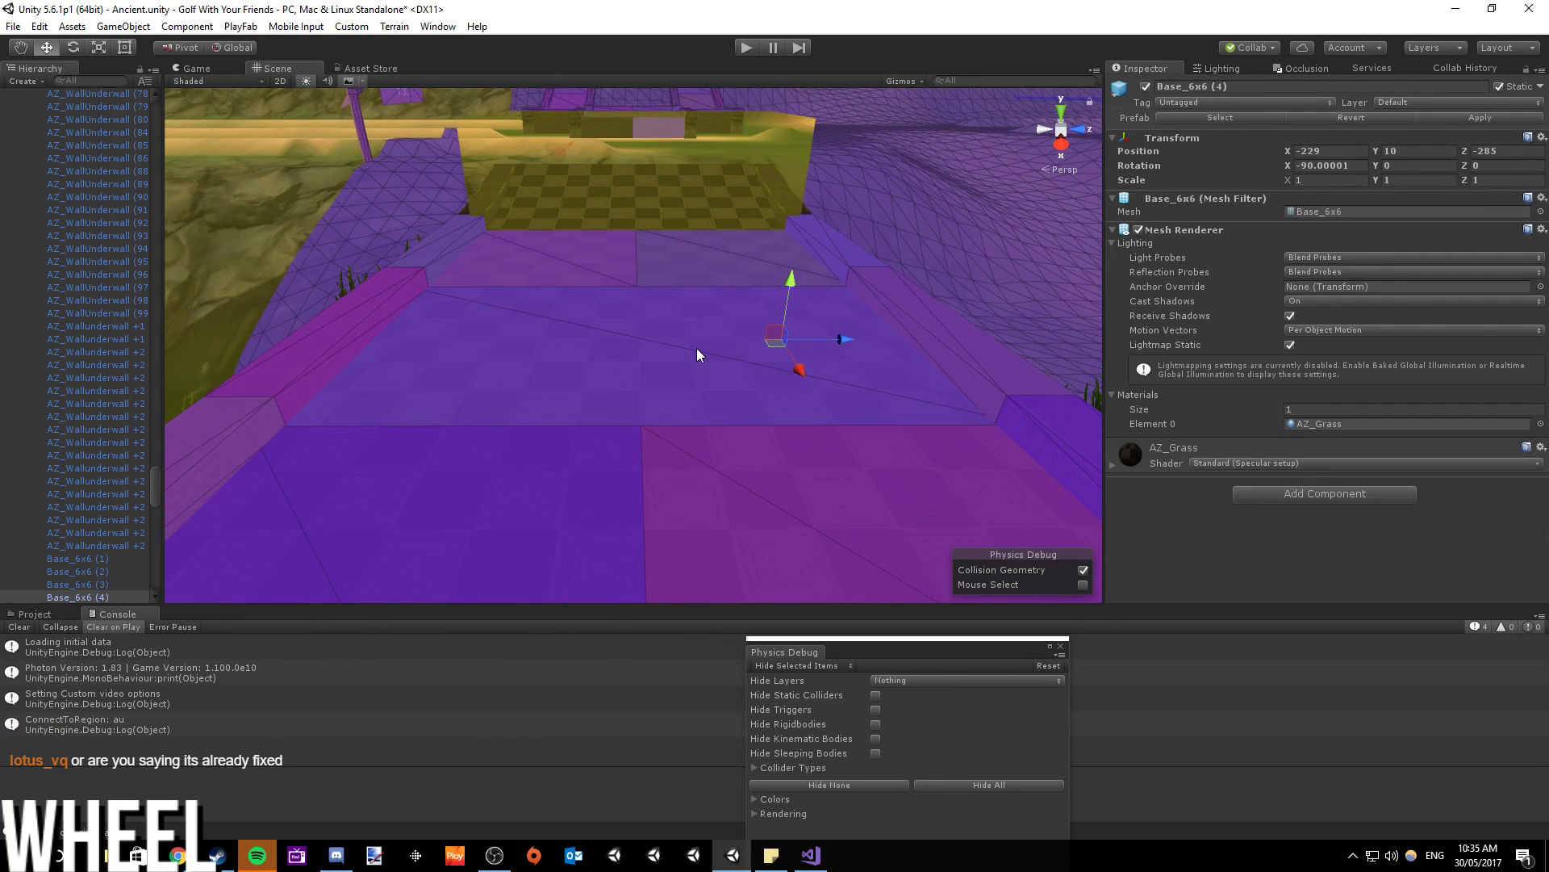
right_click_drag(469, 360, 531, 489)
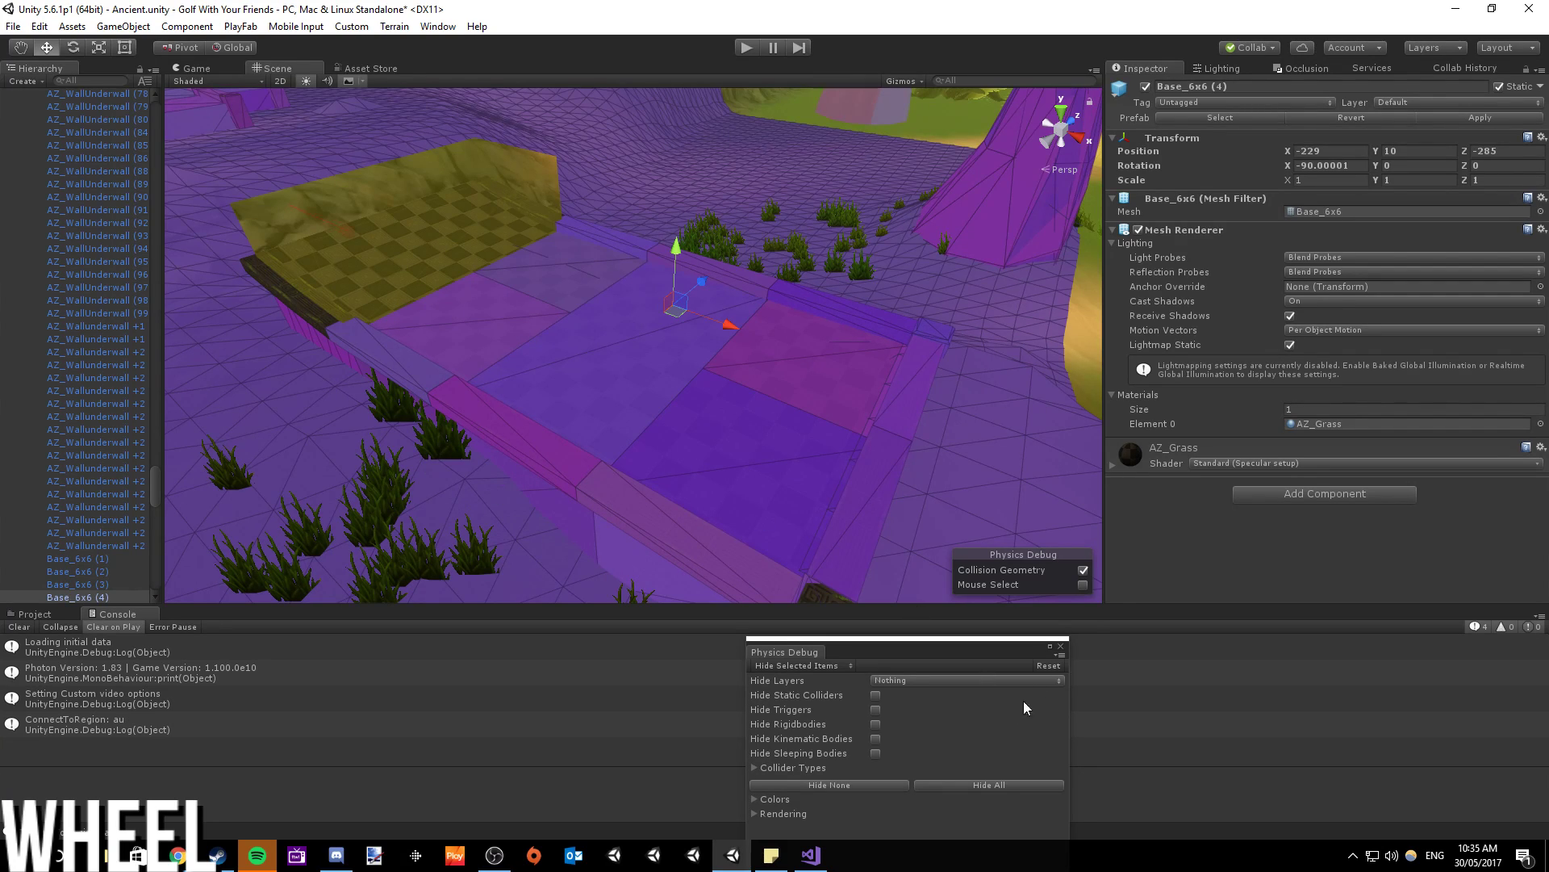
left_click(1060, 646)
scroll(622, 385, "down", 2)
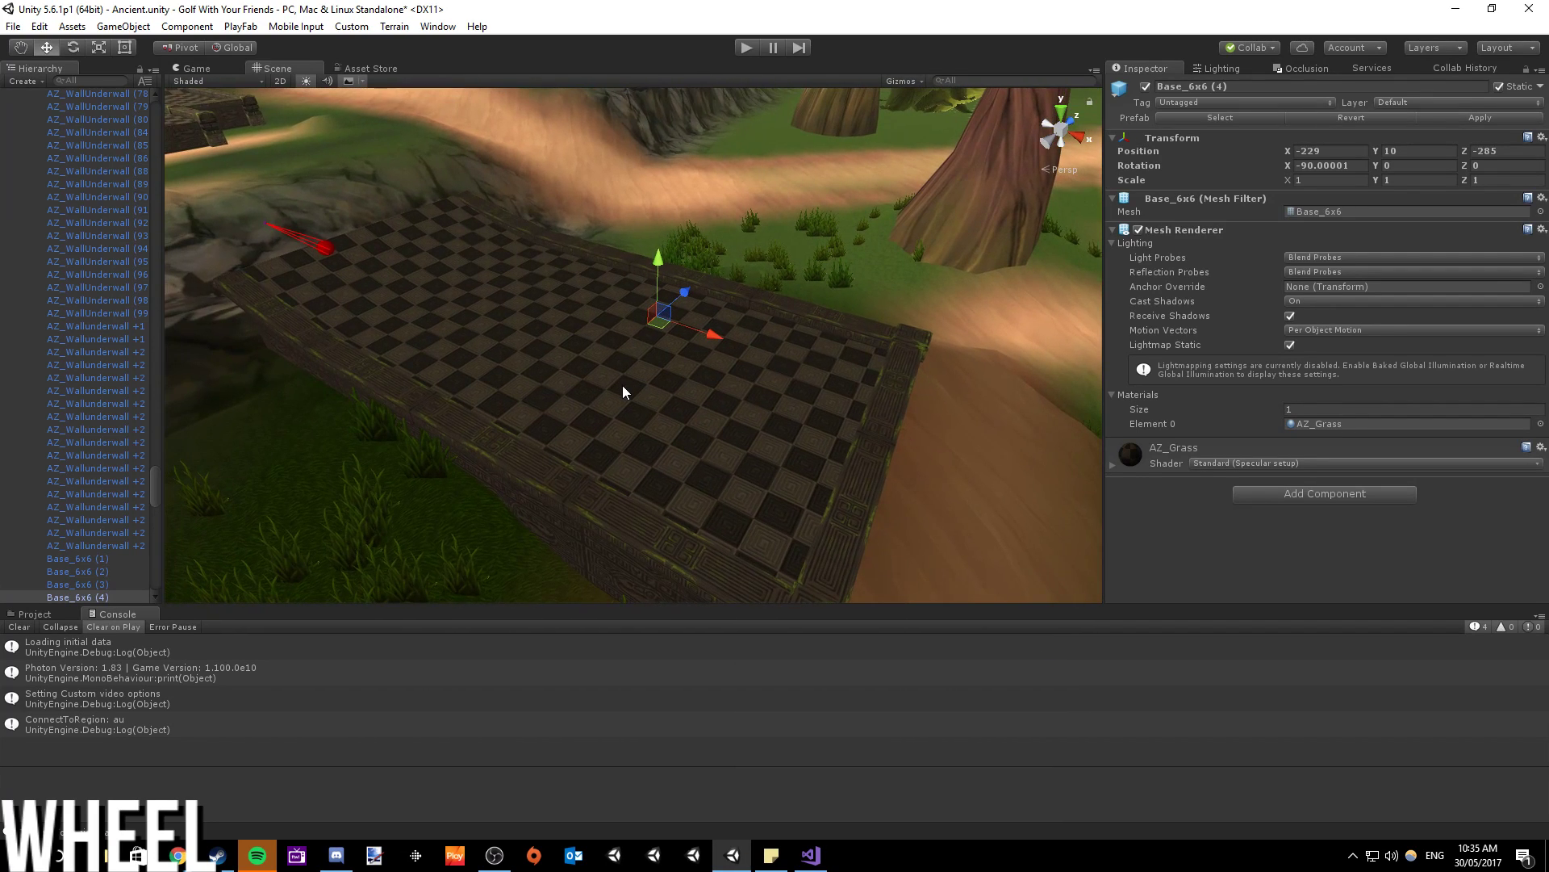
- Publish the changed Ancient.unity and GolfBall.mat files through Collab with the comment "Hole 13 ro"
left_click(1250, 47)
type("Hole 13 ro")
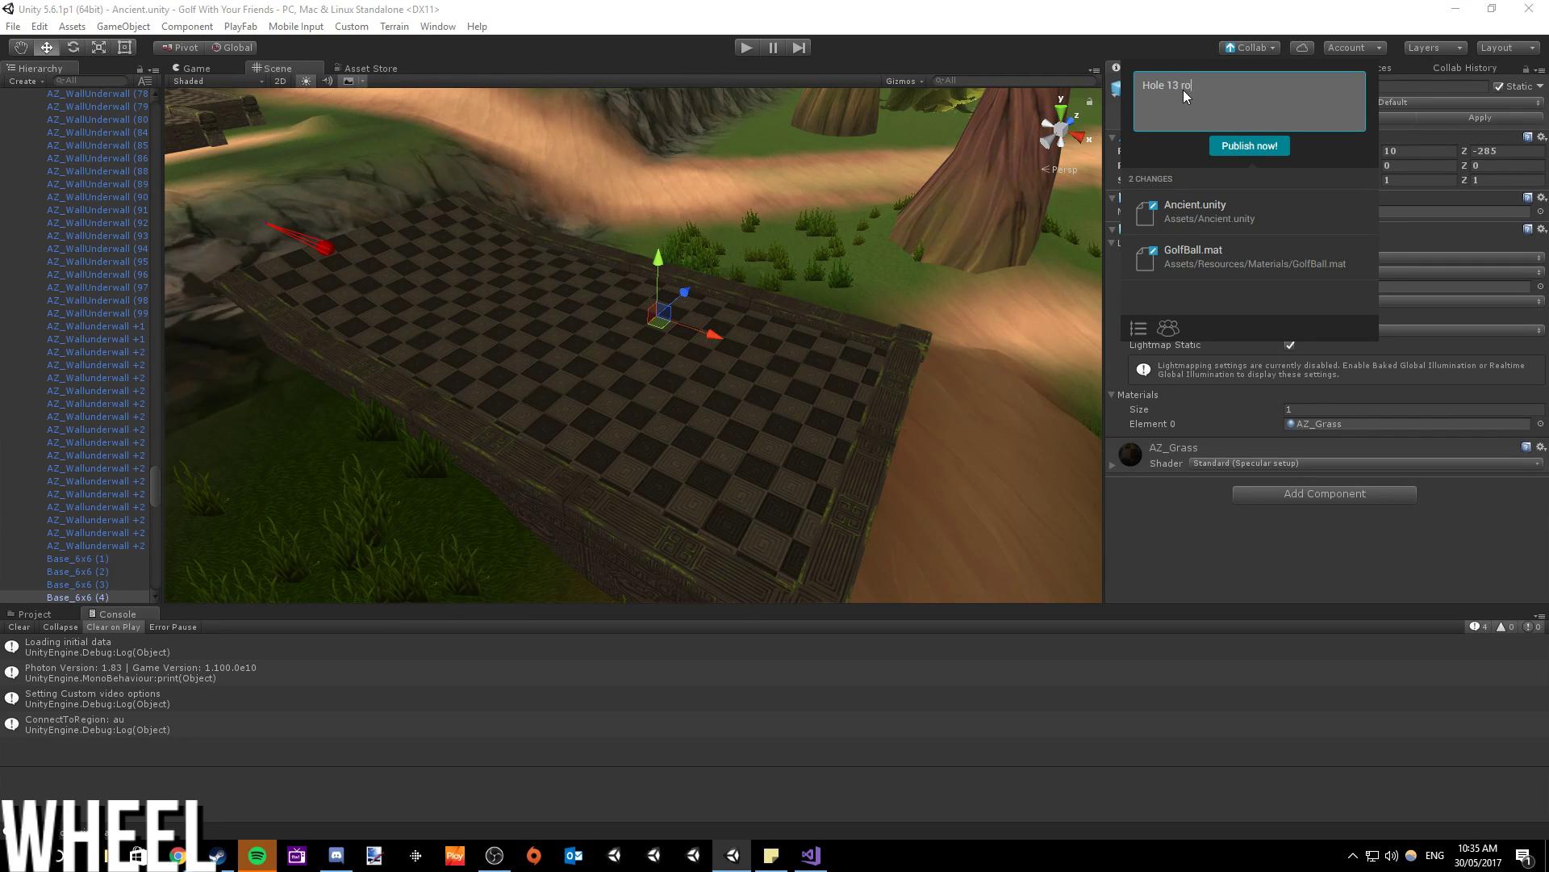
left_click(1245, 147)
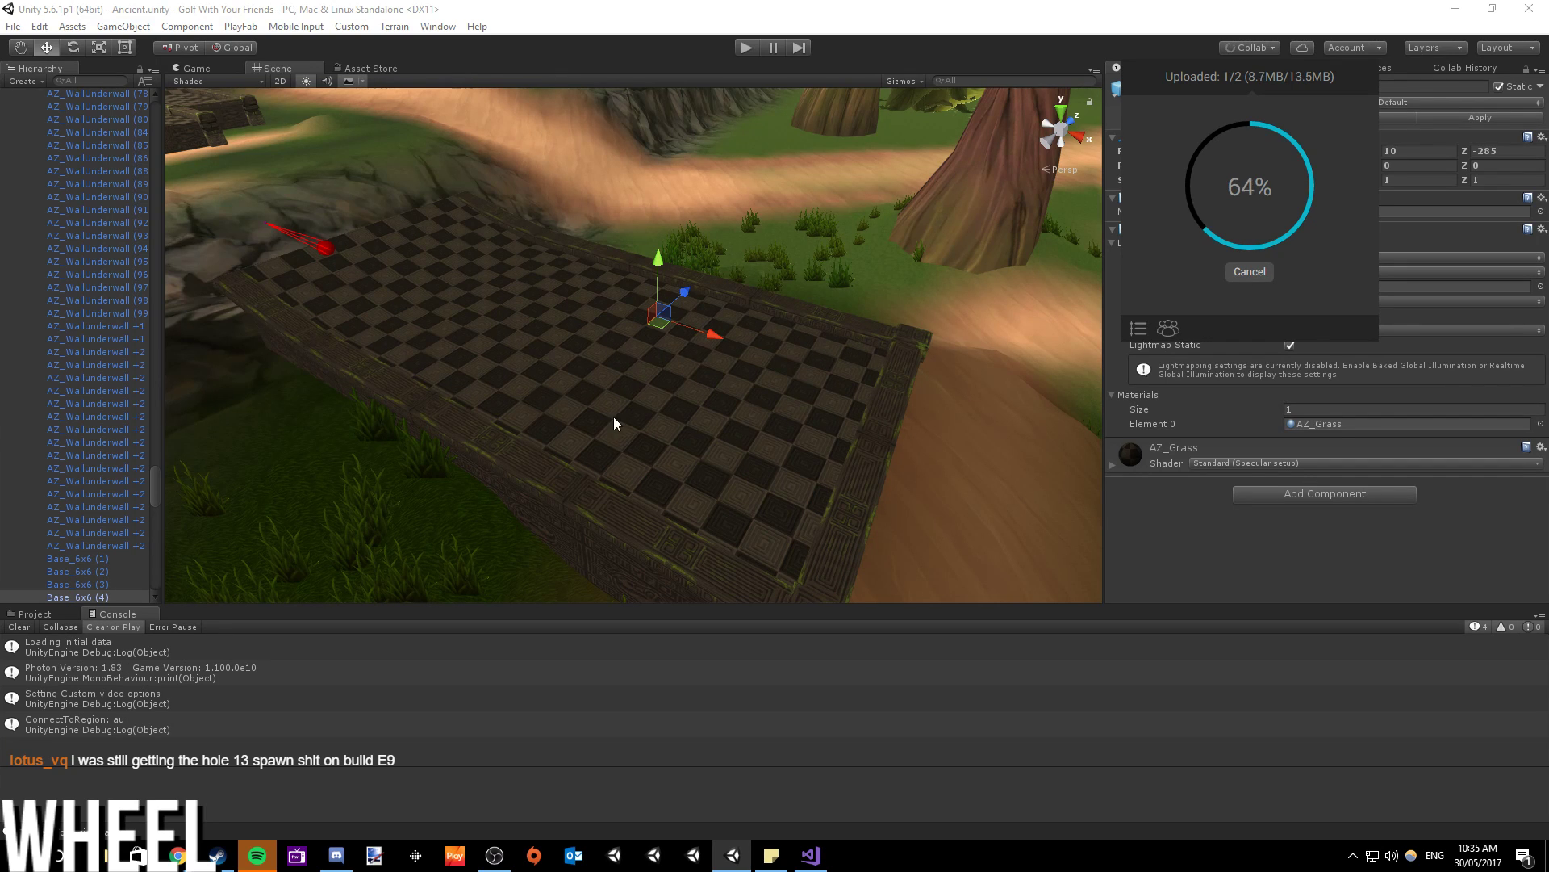
- Examine the hole's floor surface up close and check the colliders of the tiles Base_6x6 (2) and Base_6x6 (3)
left_click(626, 352)
scroll(638, 387, "up", 5)
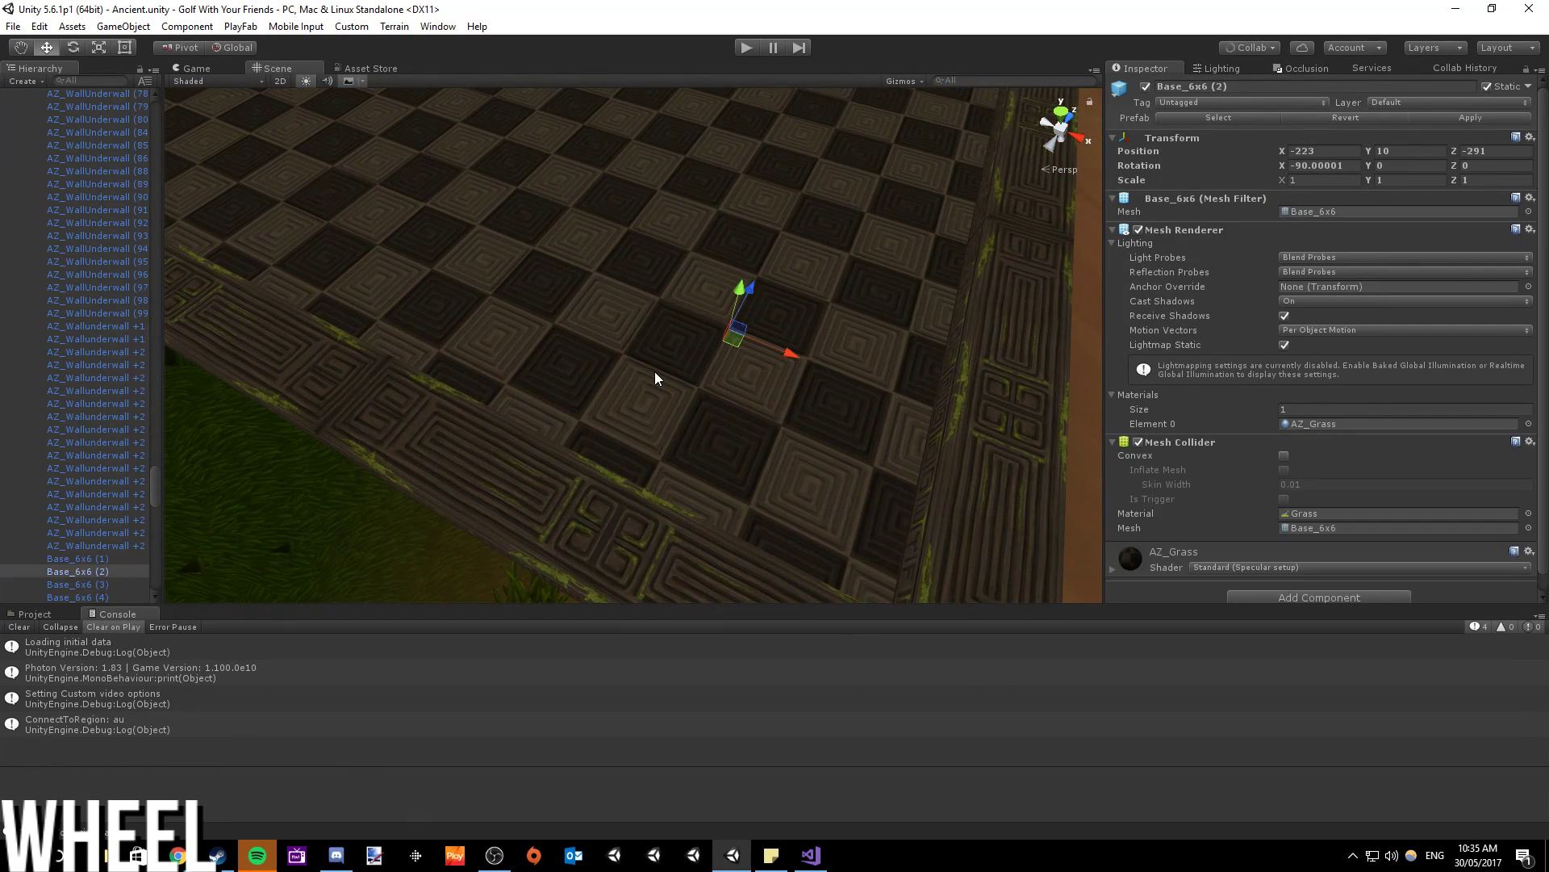
left_click_drag(952, 259, 539, 239, "alt")
scroll(458, 381, "down", 5)
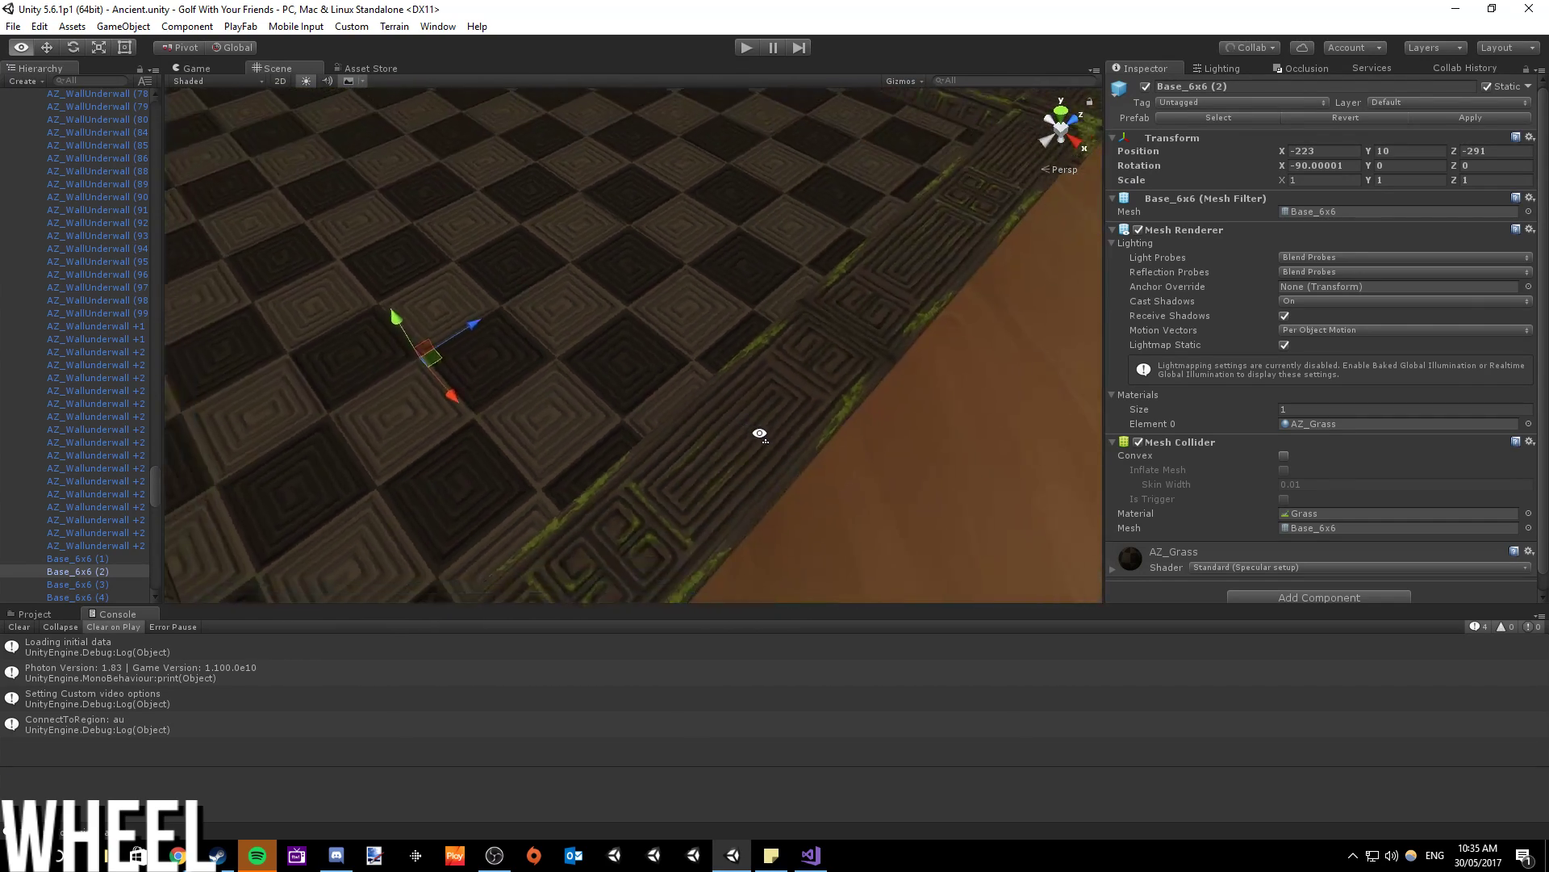
left_click_drag(758, 435, 715, 280, "alt")
scroll(579, 374, "up", 5)
left_click_drag(579, 375, 446, 249, "alt")
left_click(773, 308)
left_click_drag(626, 375, 408, 377, "alt")
scroll(789, 391, "down", 5)
left_click_drag(675, 324, 79, 85, "alt")
- Search the hierarchy for "spawns", select the Spawns object, and clear the search to locate it in the full scene list
left_click(76, 82)
type("spawns")
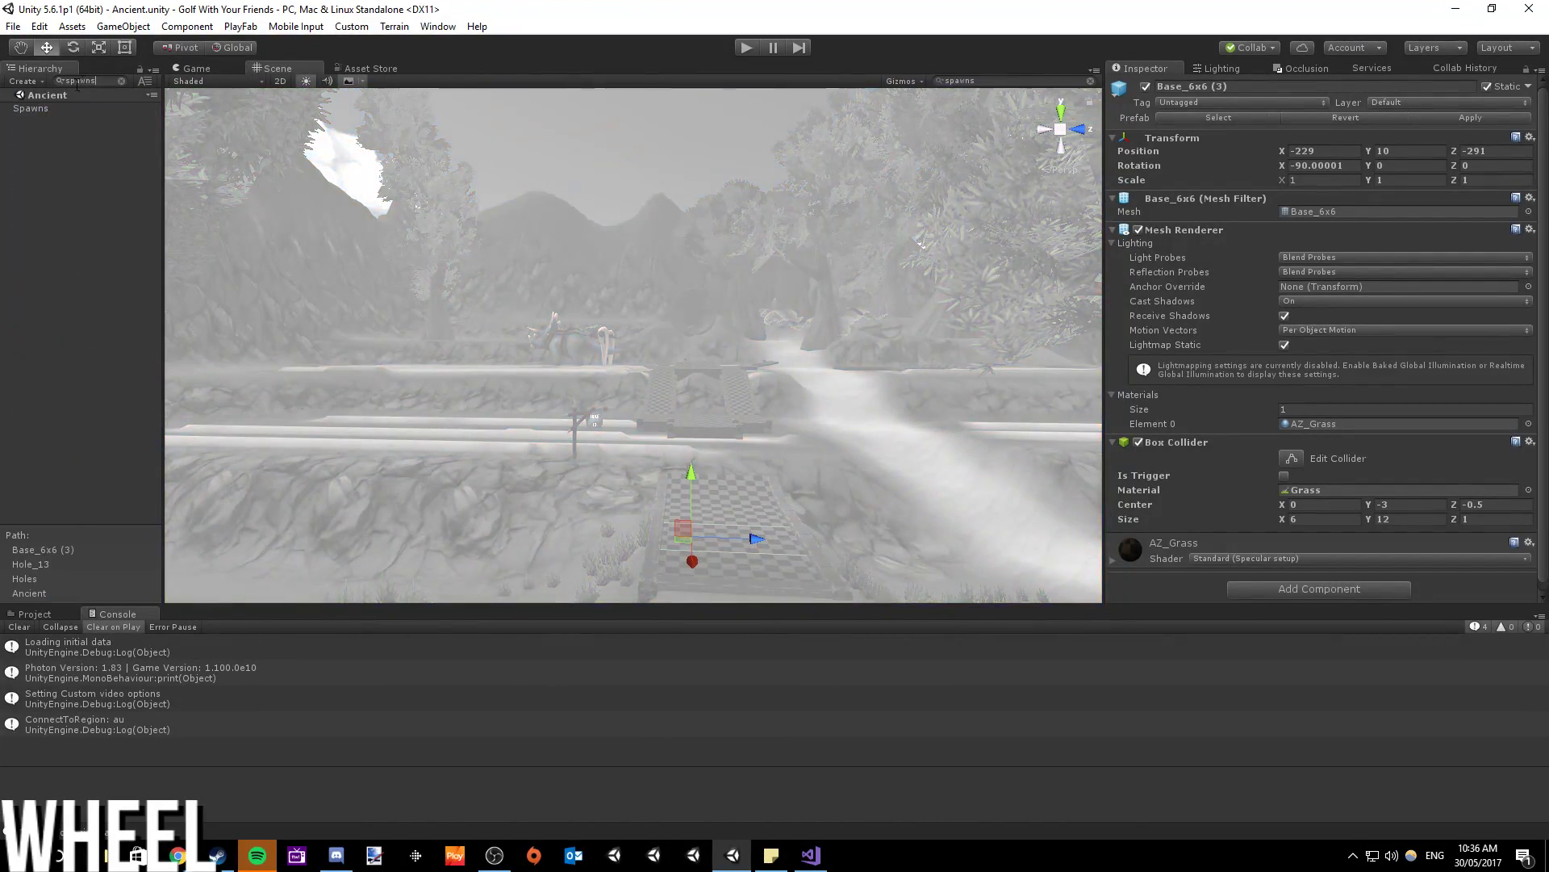
left_click(37, 110)
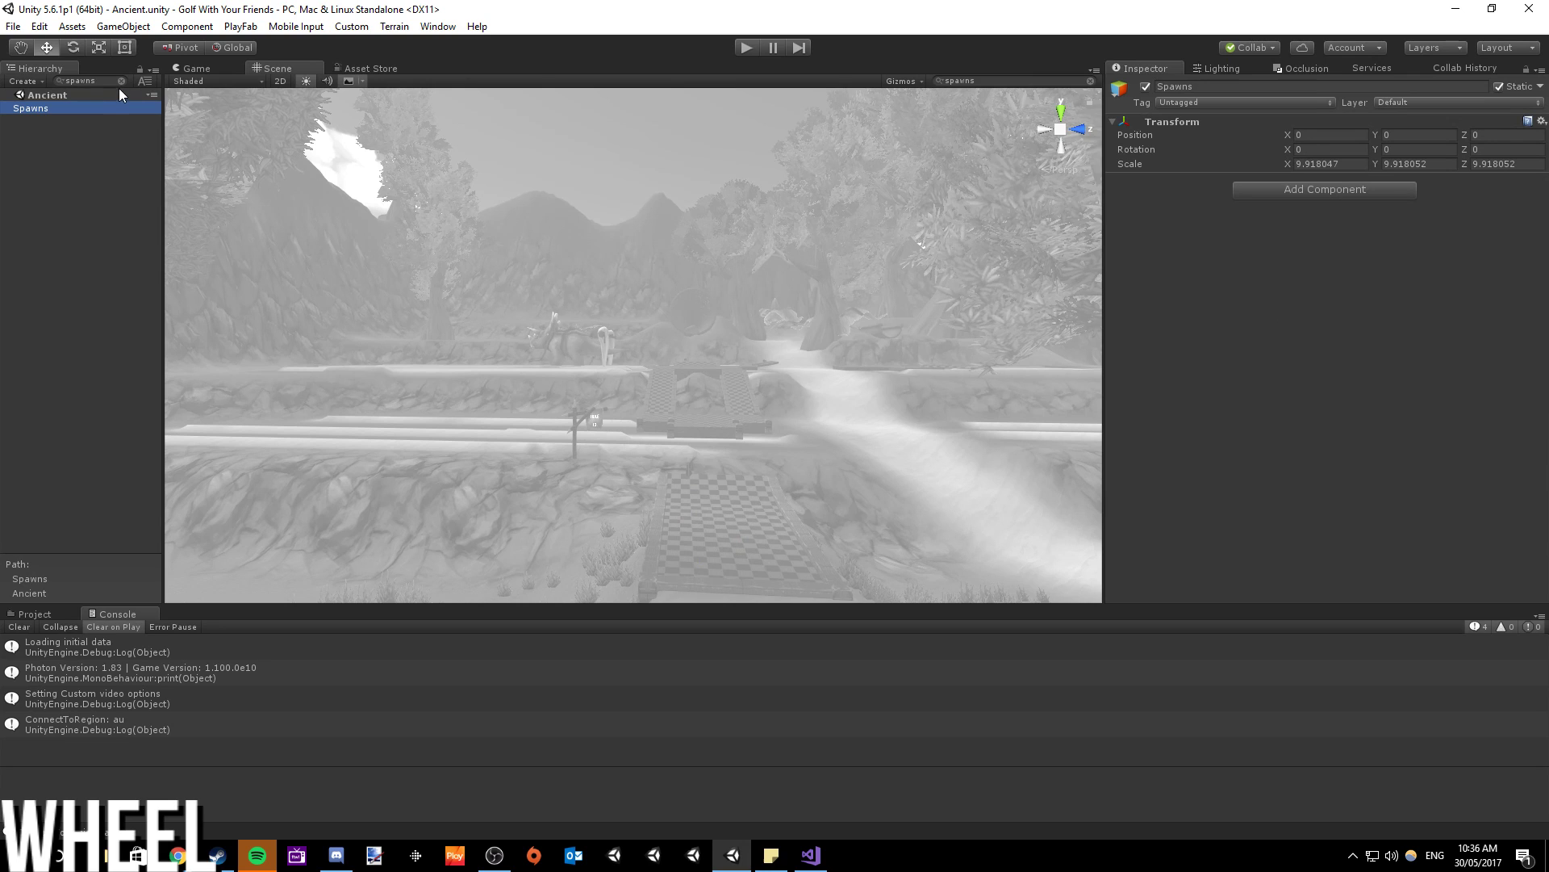
left_click(120, 82)
scroll(604, 302, "up", 5)
scroll(604, 302, "up", 5)
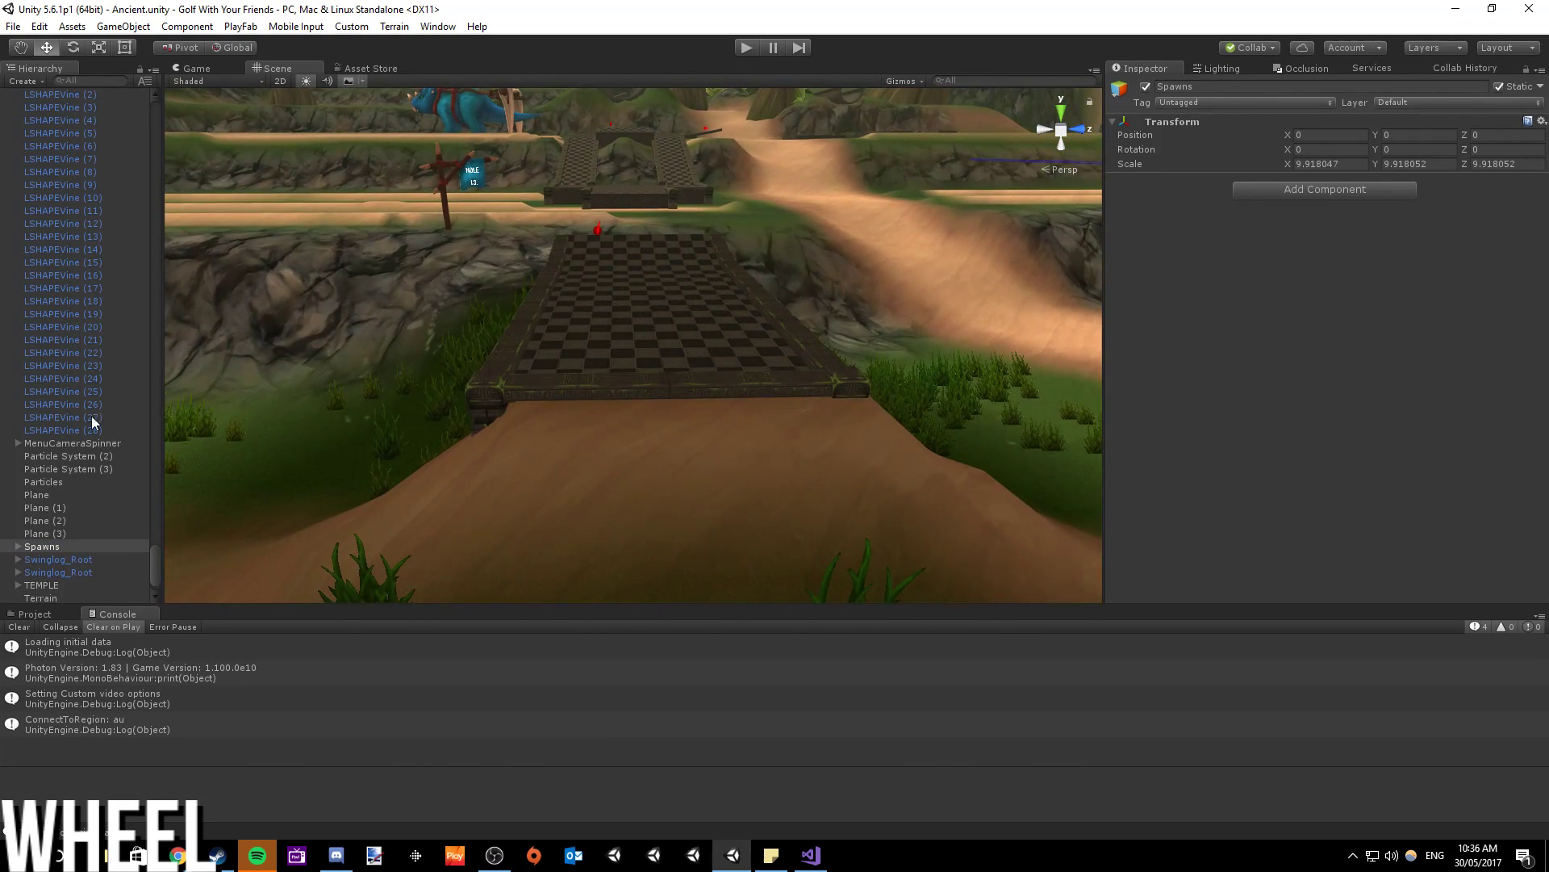
- Expand the Spawns group and select SpawnHole13, framing it in the scene
left_click(18, 546)
key("Down")
key("Down")
key("Down")
key("Down")
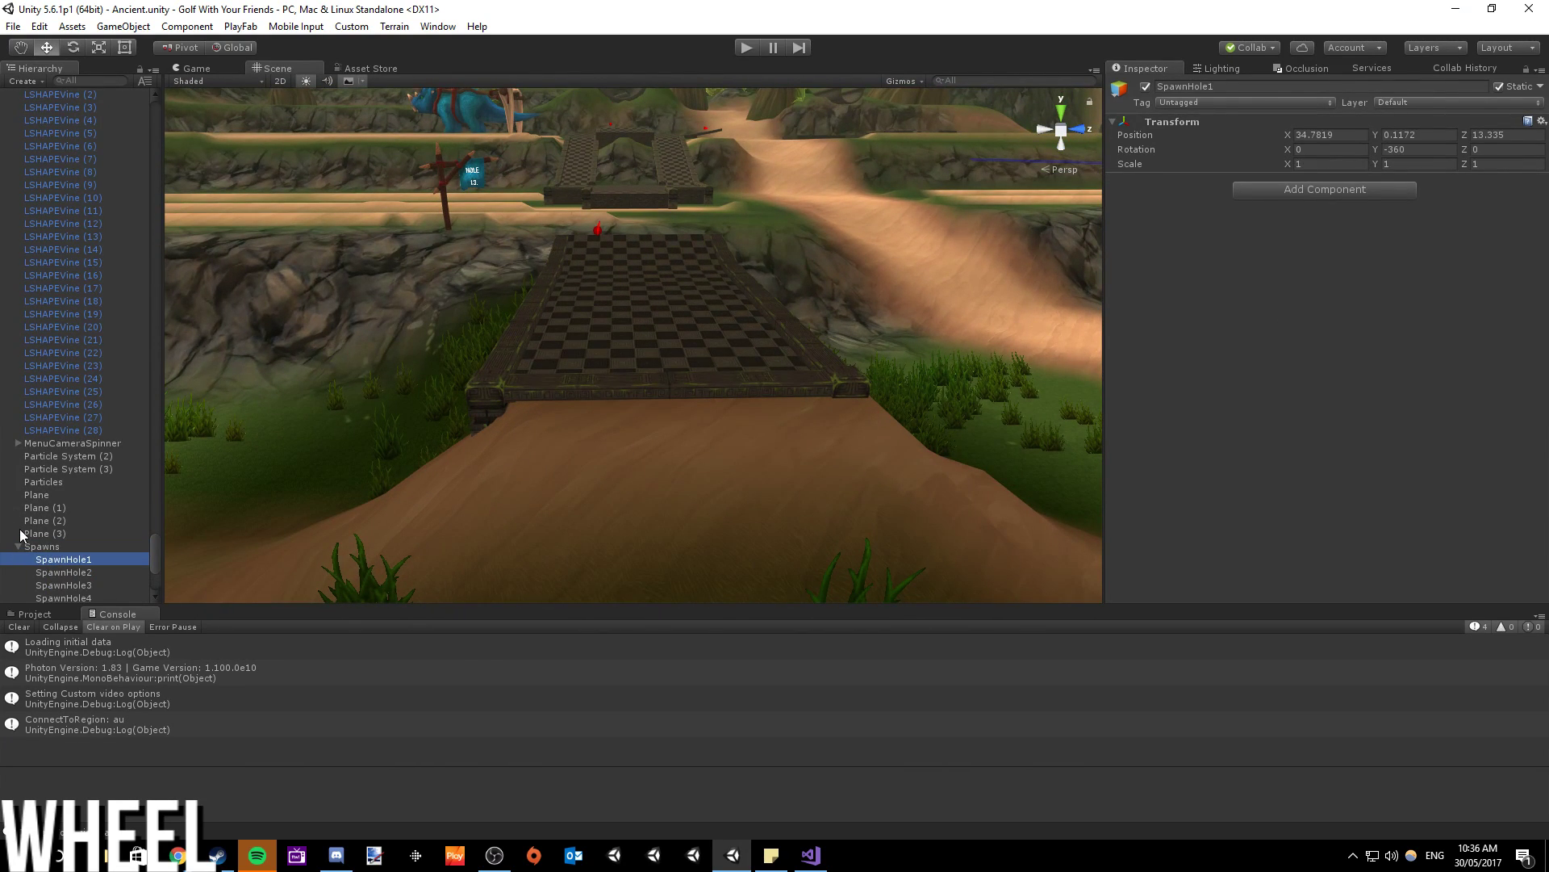
key("Down")
key("Down")
key("Down")
key("Down")
key("Down")
key("Down")
key("Down")
key("Down")
key("Down")
key("Down")
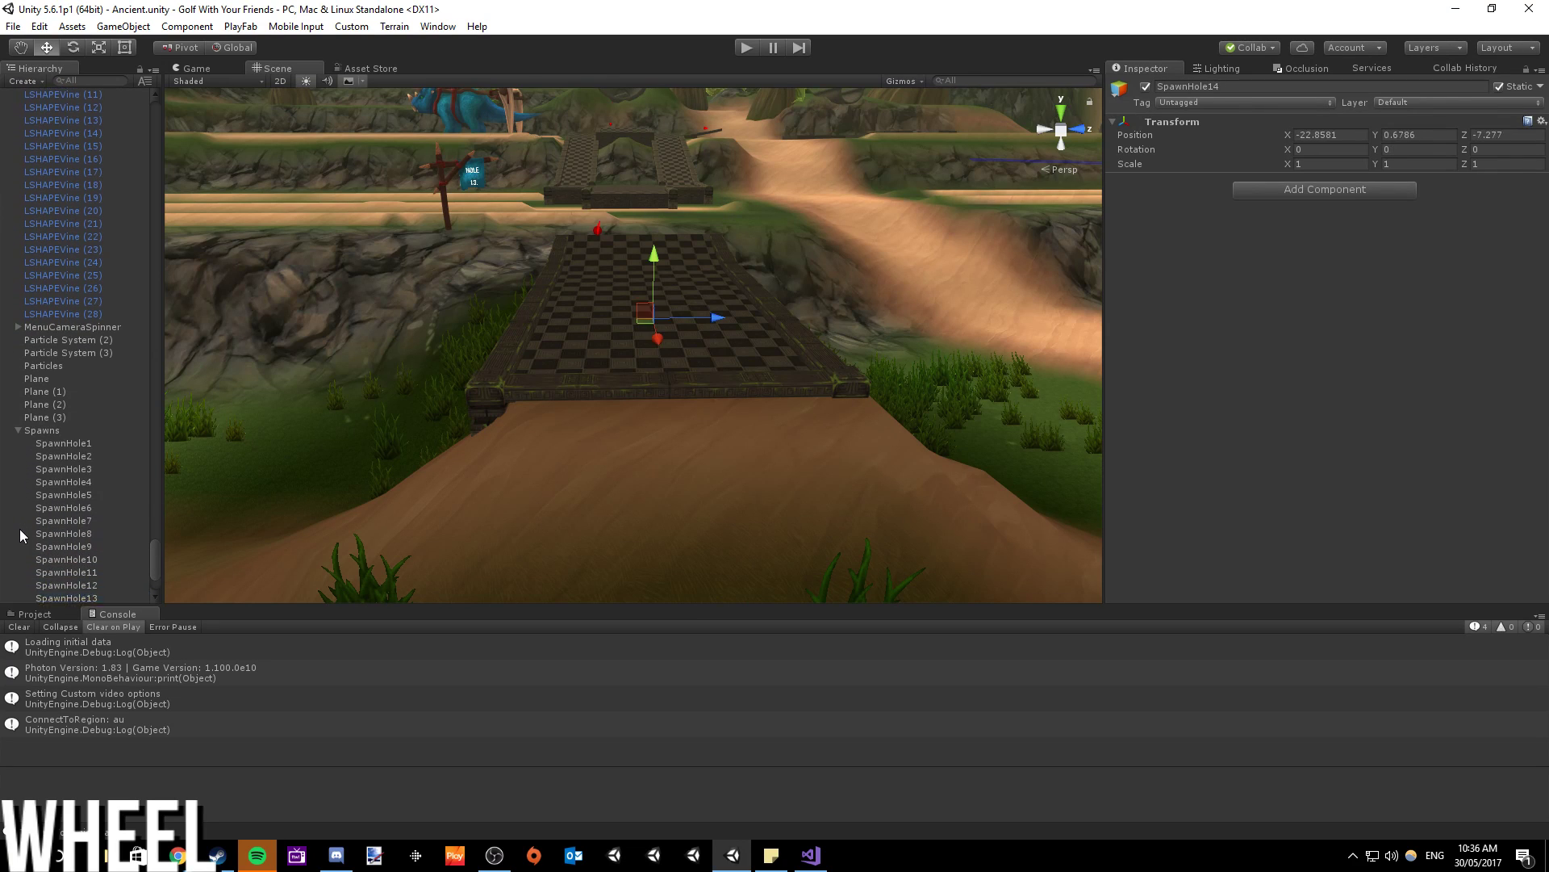
key("Up")
key("f")
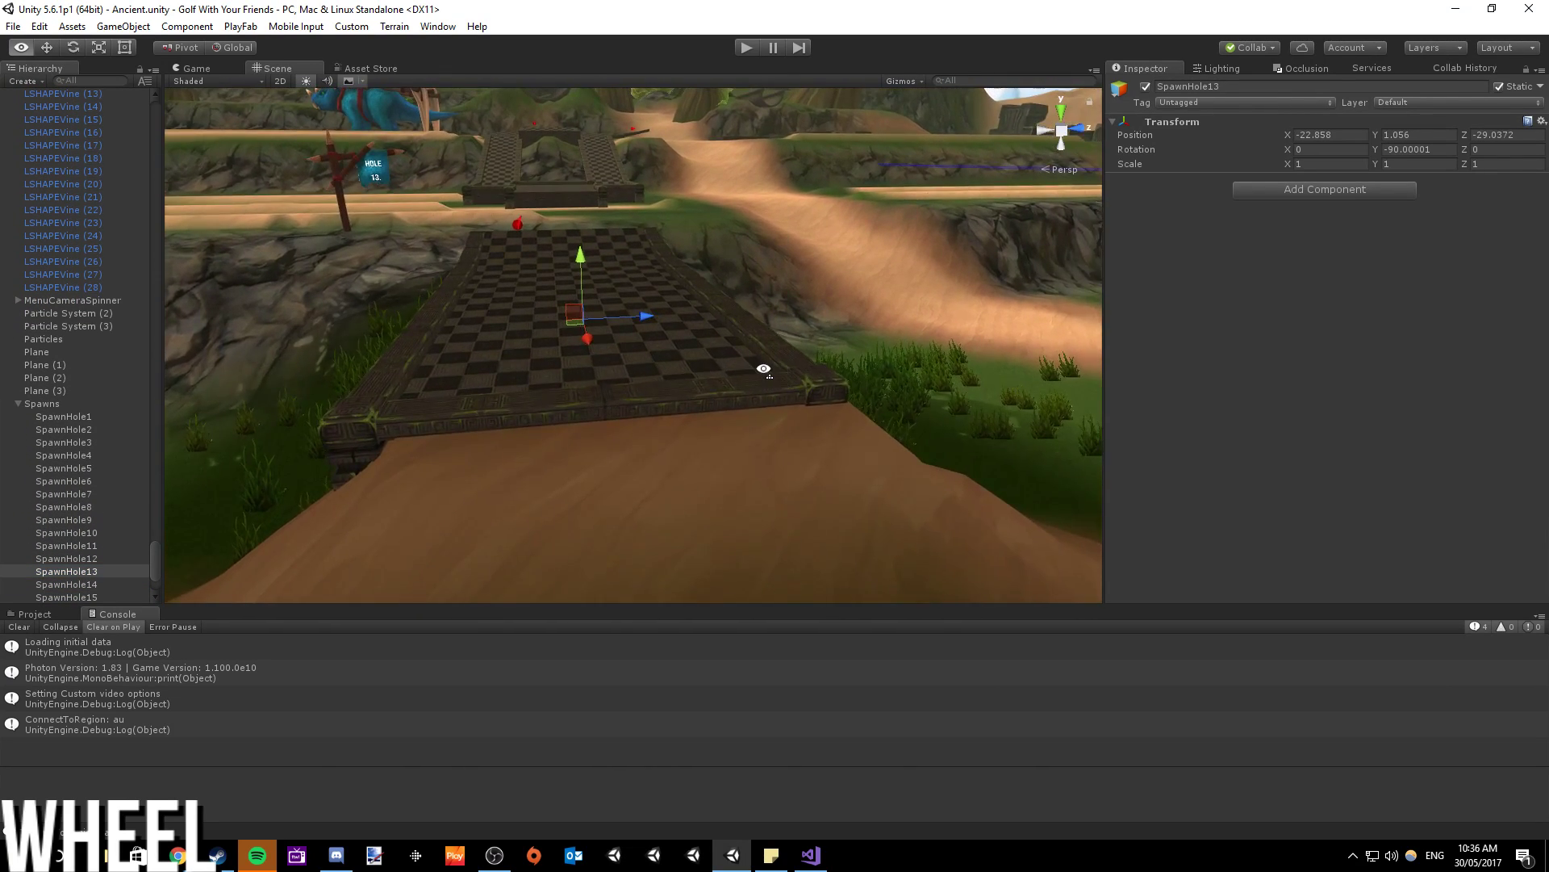
- Inspect SpawnHole13 close to the floor, and line up an orthographic top view over it
scroll(750, 367, "up", 5)
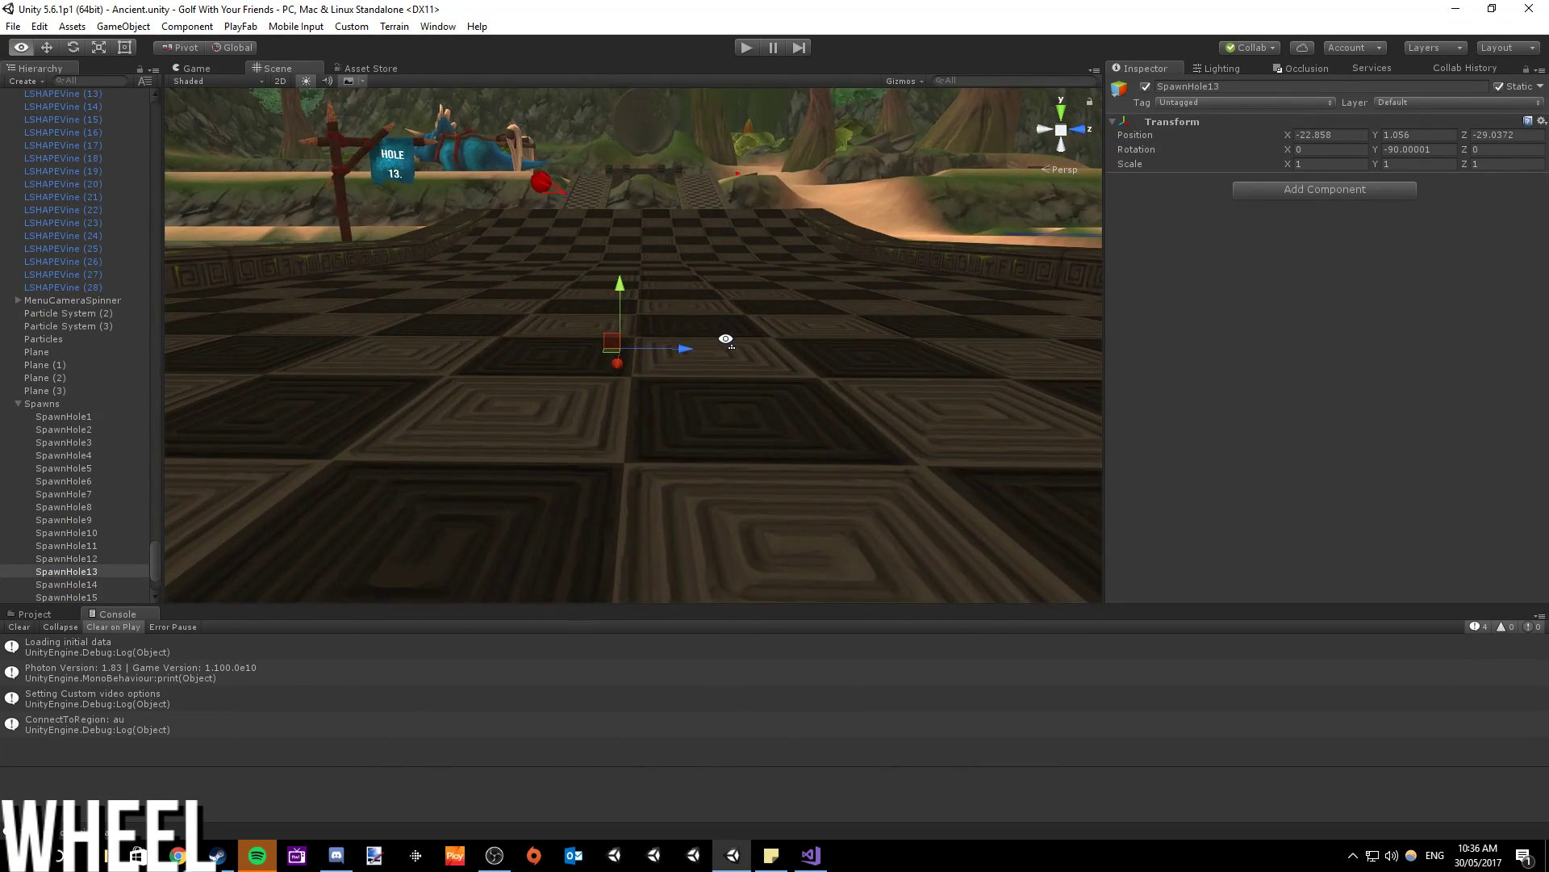
mouse_move(732, 336)
right_mouse_down()
mouse_move(702, 334)
mouse_move(737, 328)
mouse_move(712, 355)
right_mouse_up()
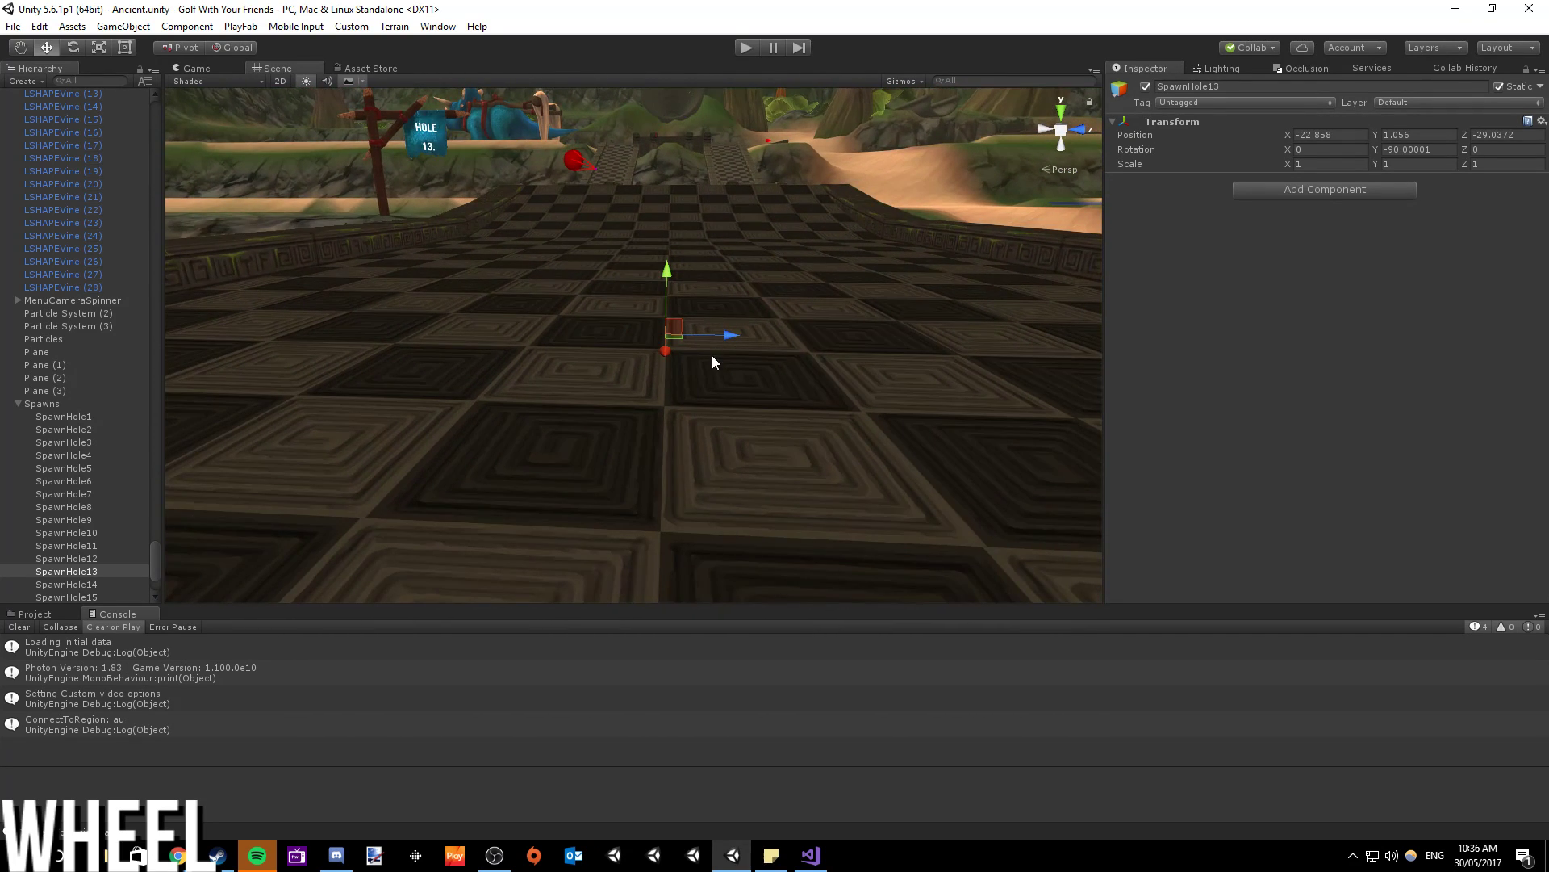
left_click(1061, 115)
left_click(1062, 136)
scroll(469, 430, "down", 4)
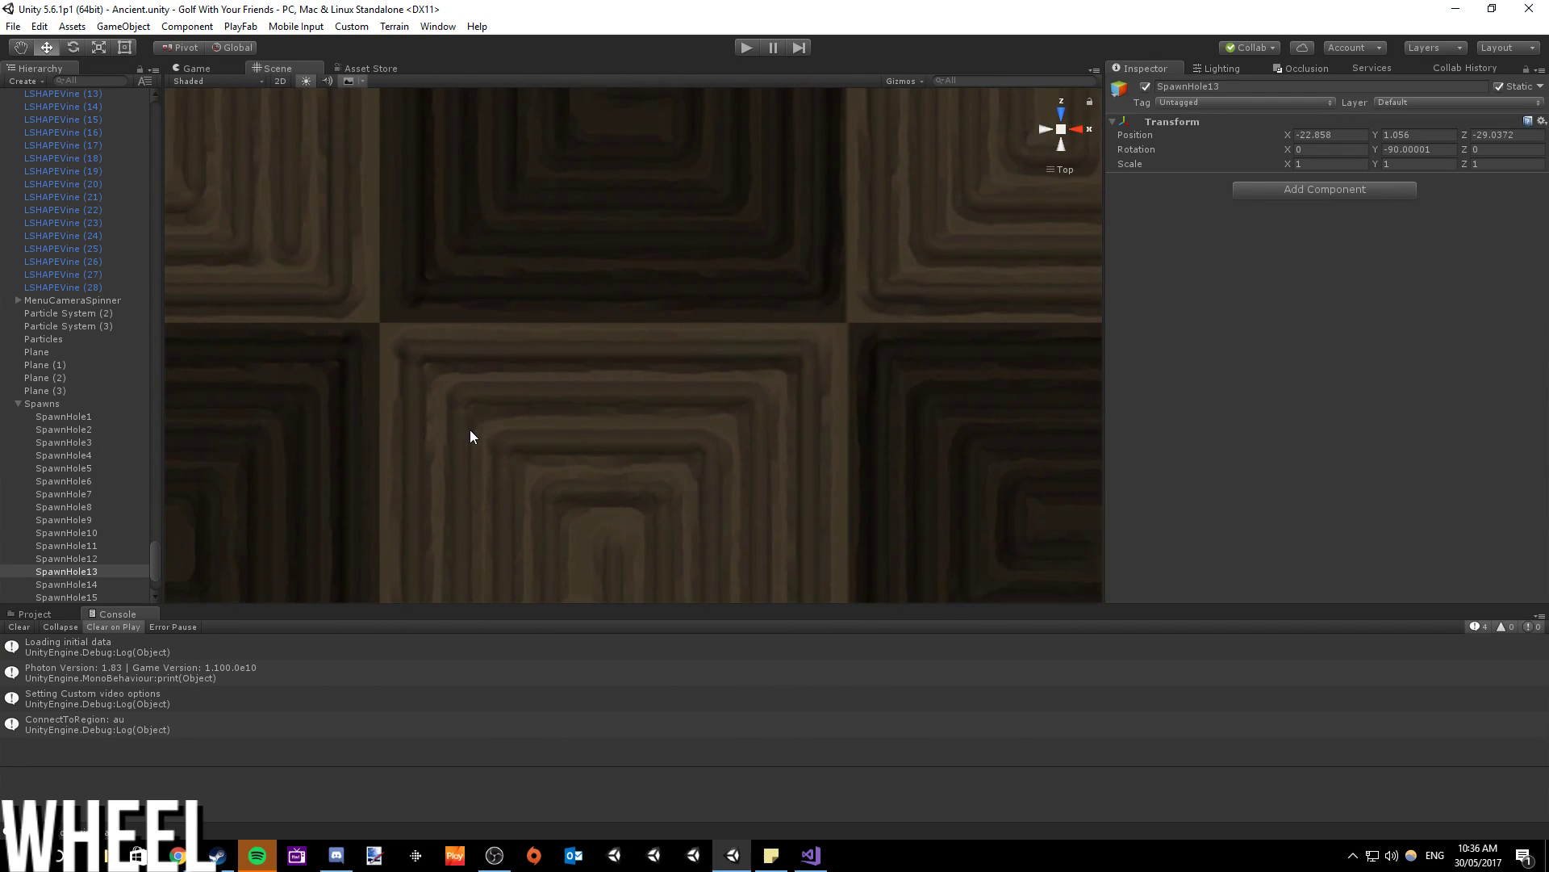
middle_click_drag(438, 410, 530, 418)
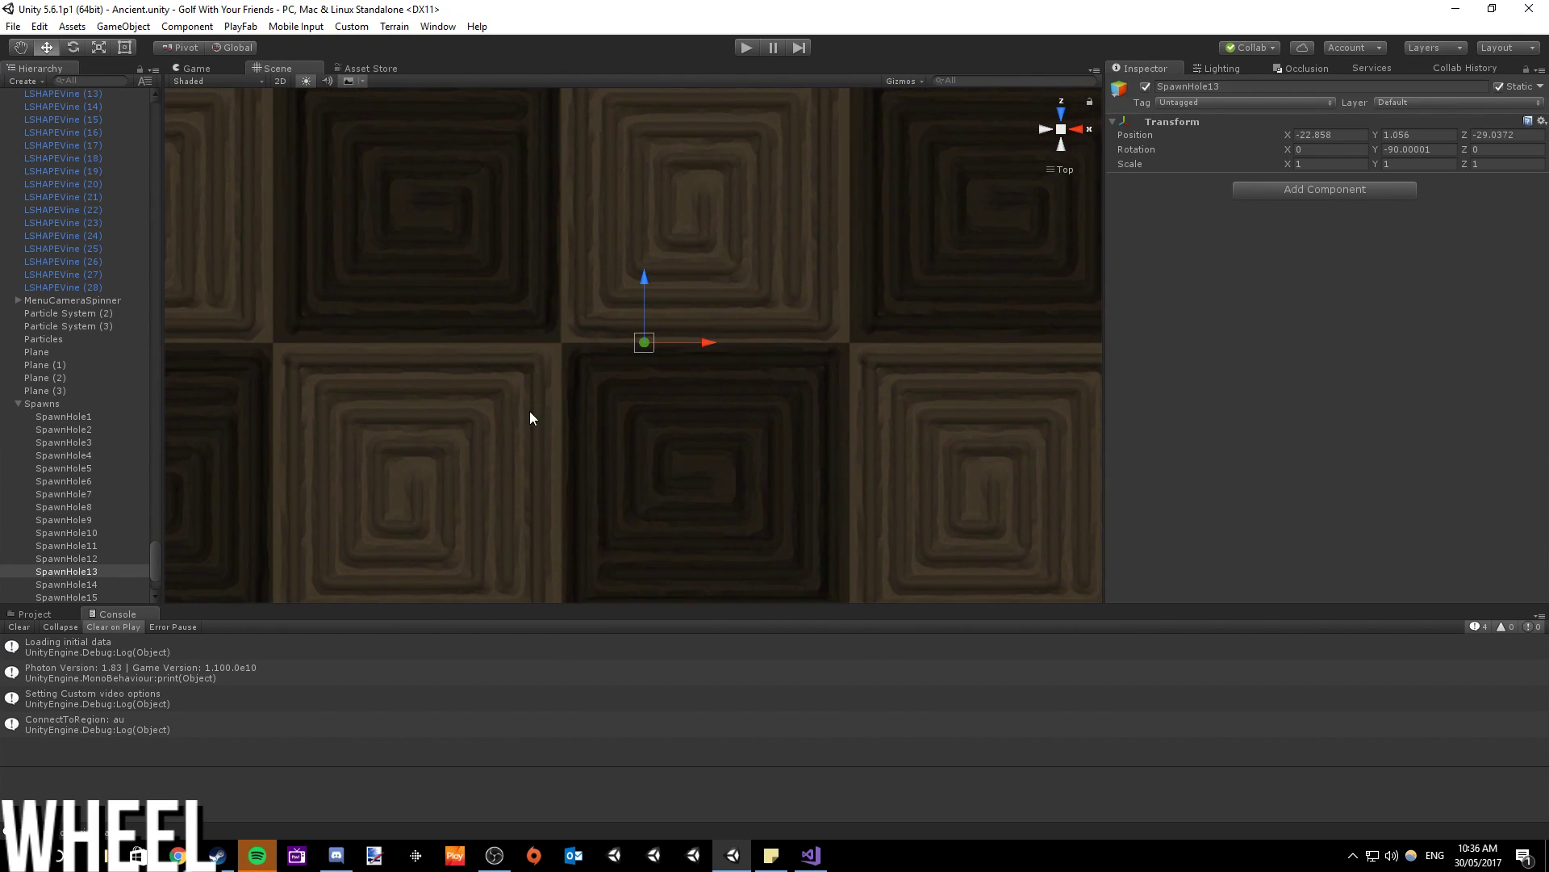
- Reposition SpawnHole13 on the hole 13 floor at X -22.8874, Y 1.0355, and save the Ancient scene
left_click_drag(710, 342, 628, 347)
left_click_drag(809, 307, 641, 313, "alt")
left_click_drag(568, 259, 557, 384)
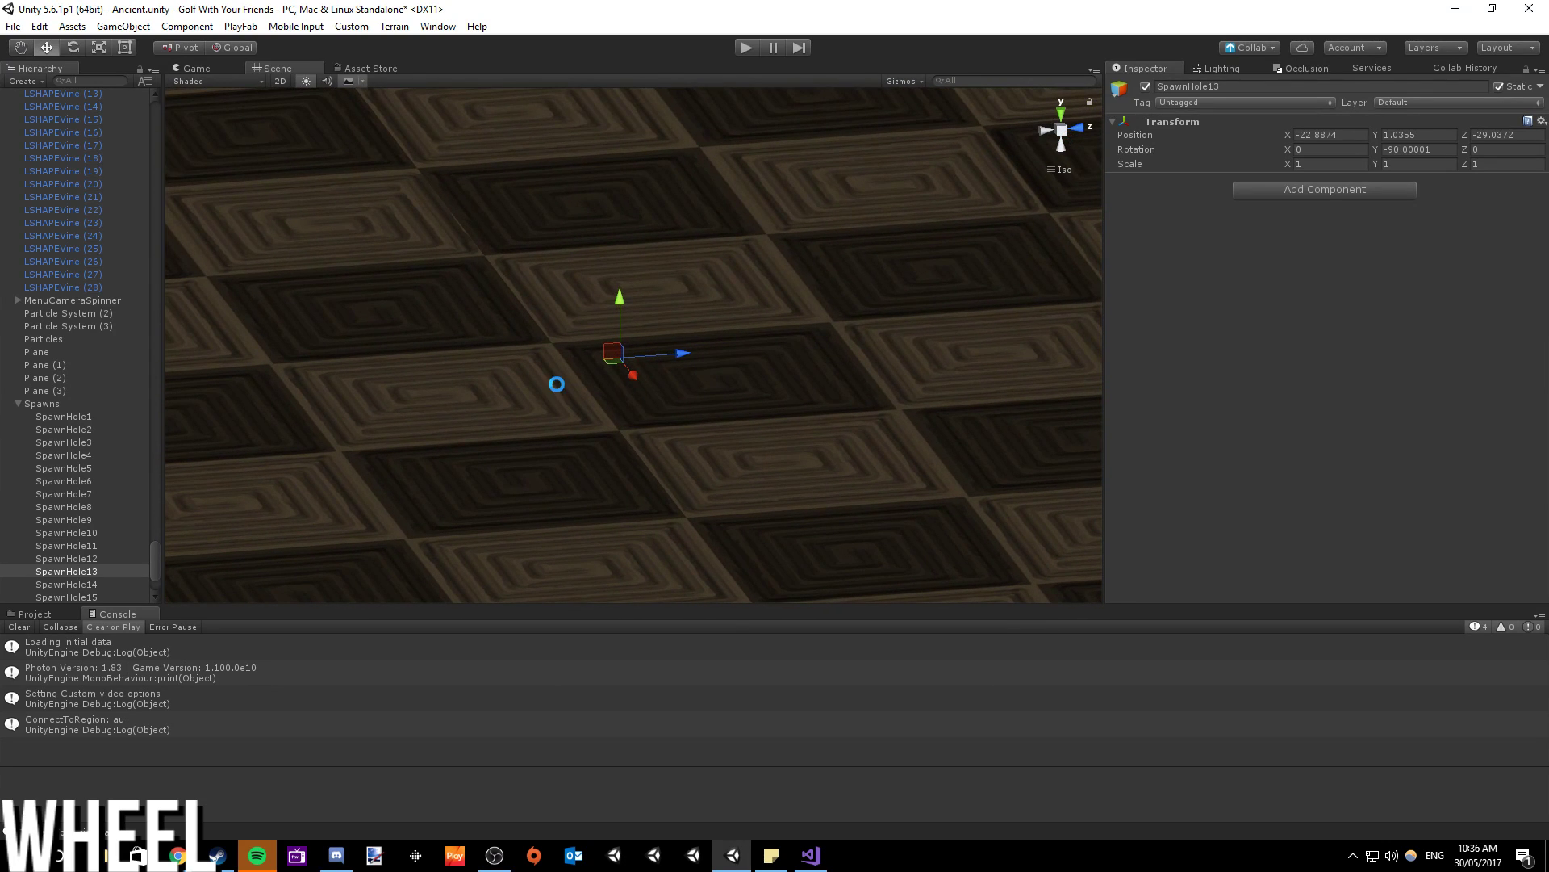
key("ctrl+s")
- Switch to the Chrome straw poll about Ancient's holes, view its results, and return to Unity
left_click(215, 815)
scroll(294, 356, "down", 5)
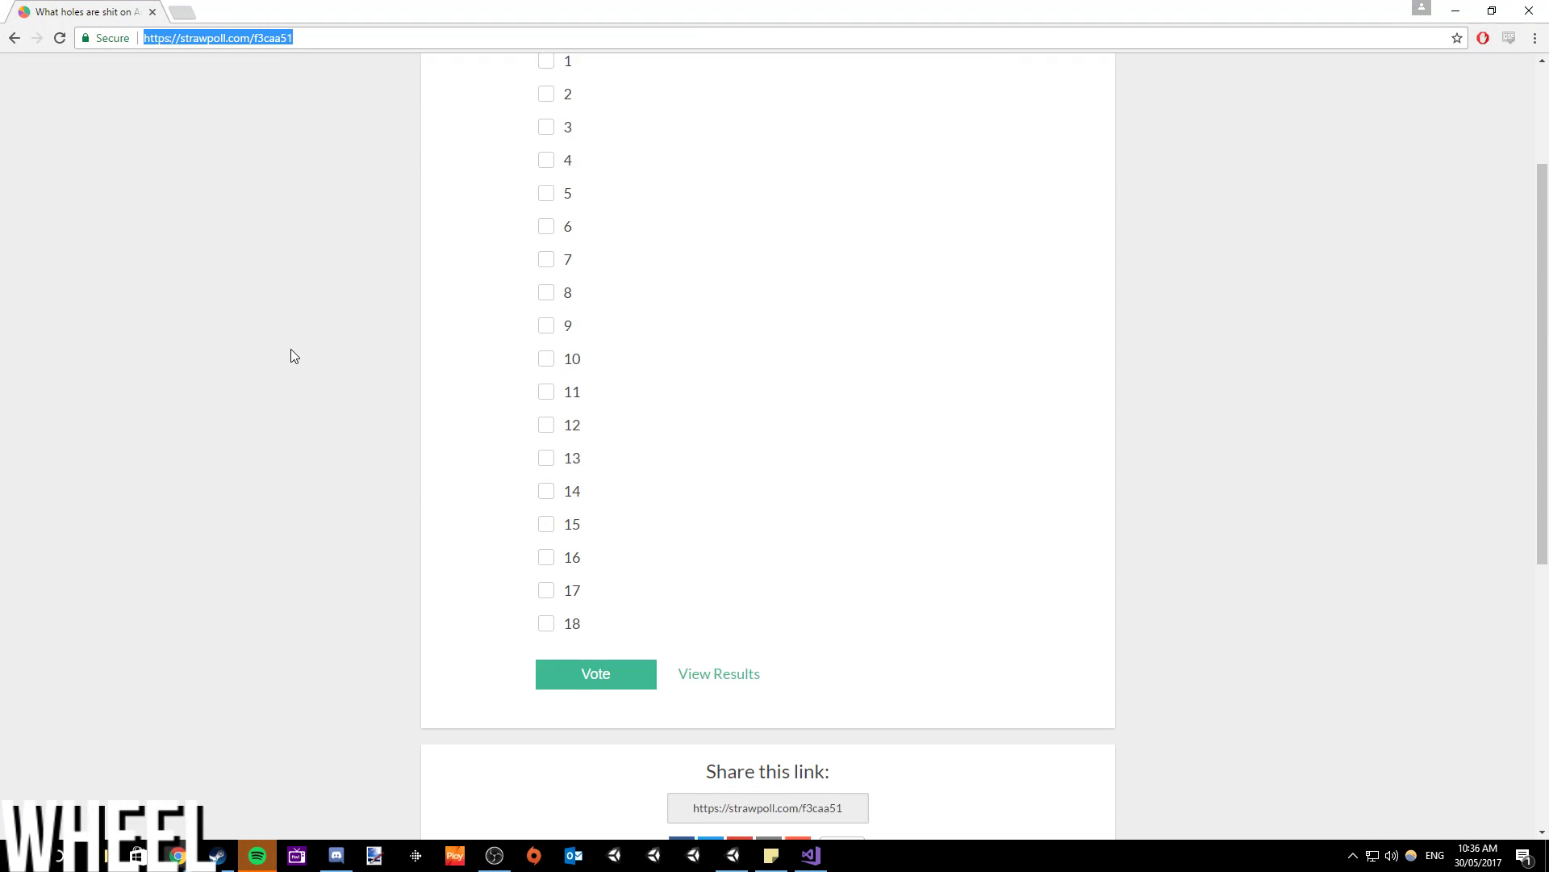
left_click(702, 463)
scroll(278, 399, "down", 5)
scroll(279, 404, "up", 3)
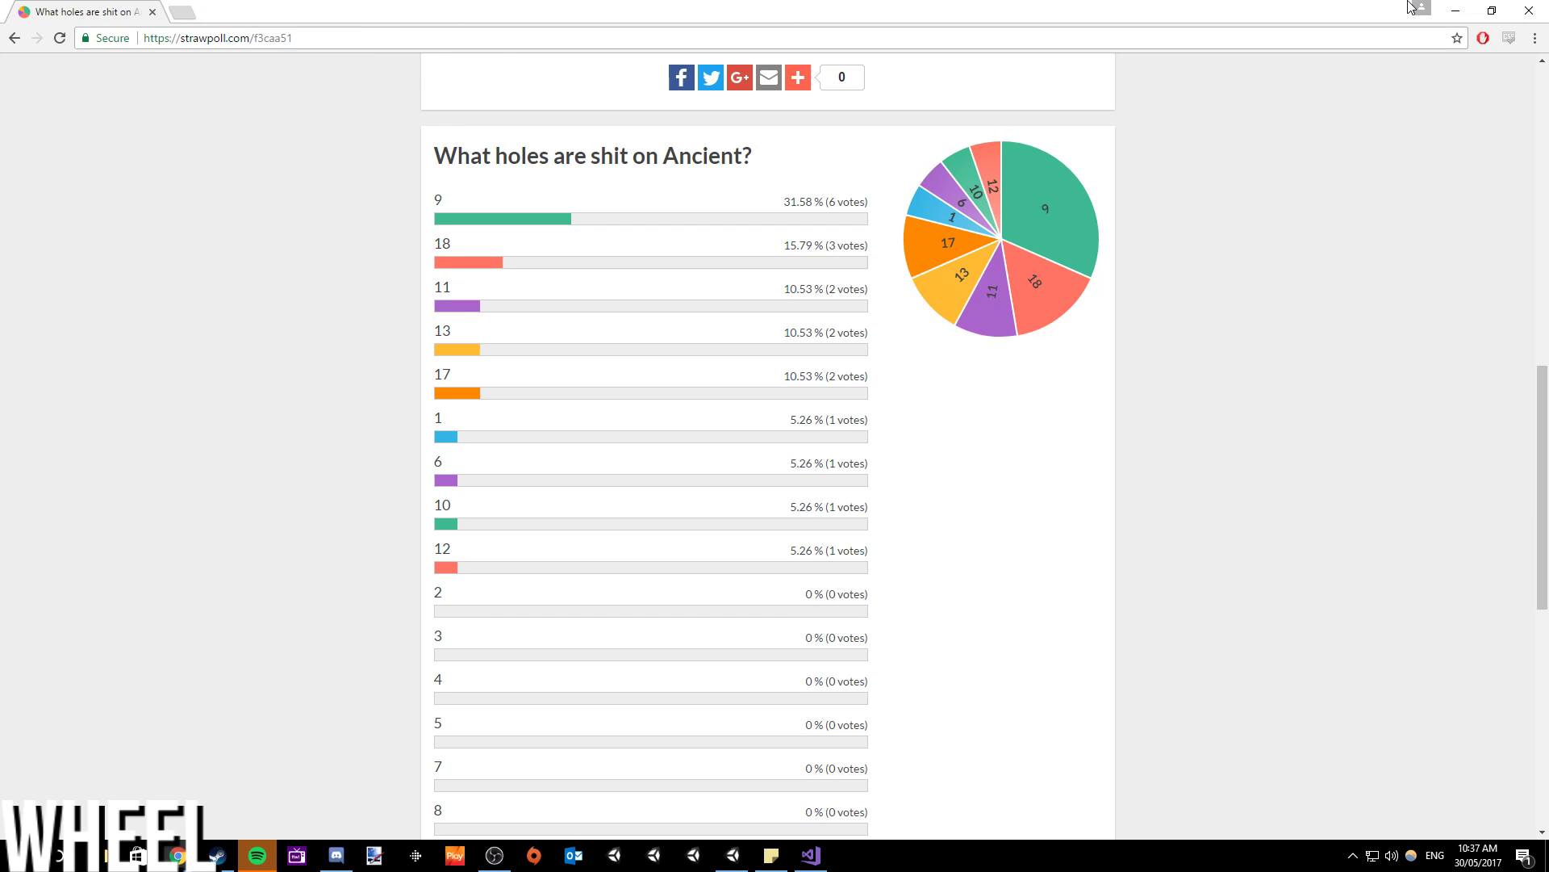
left_click(1455, 11)
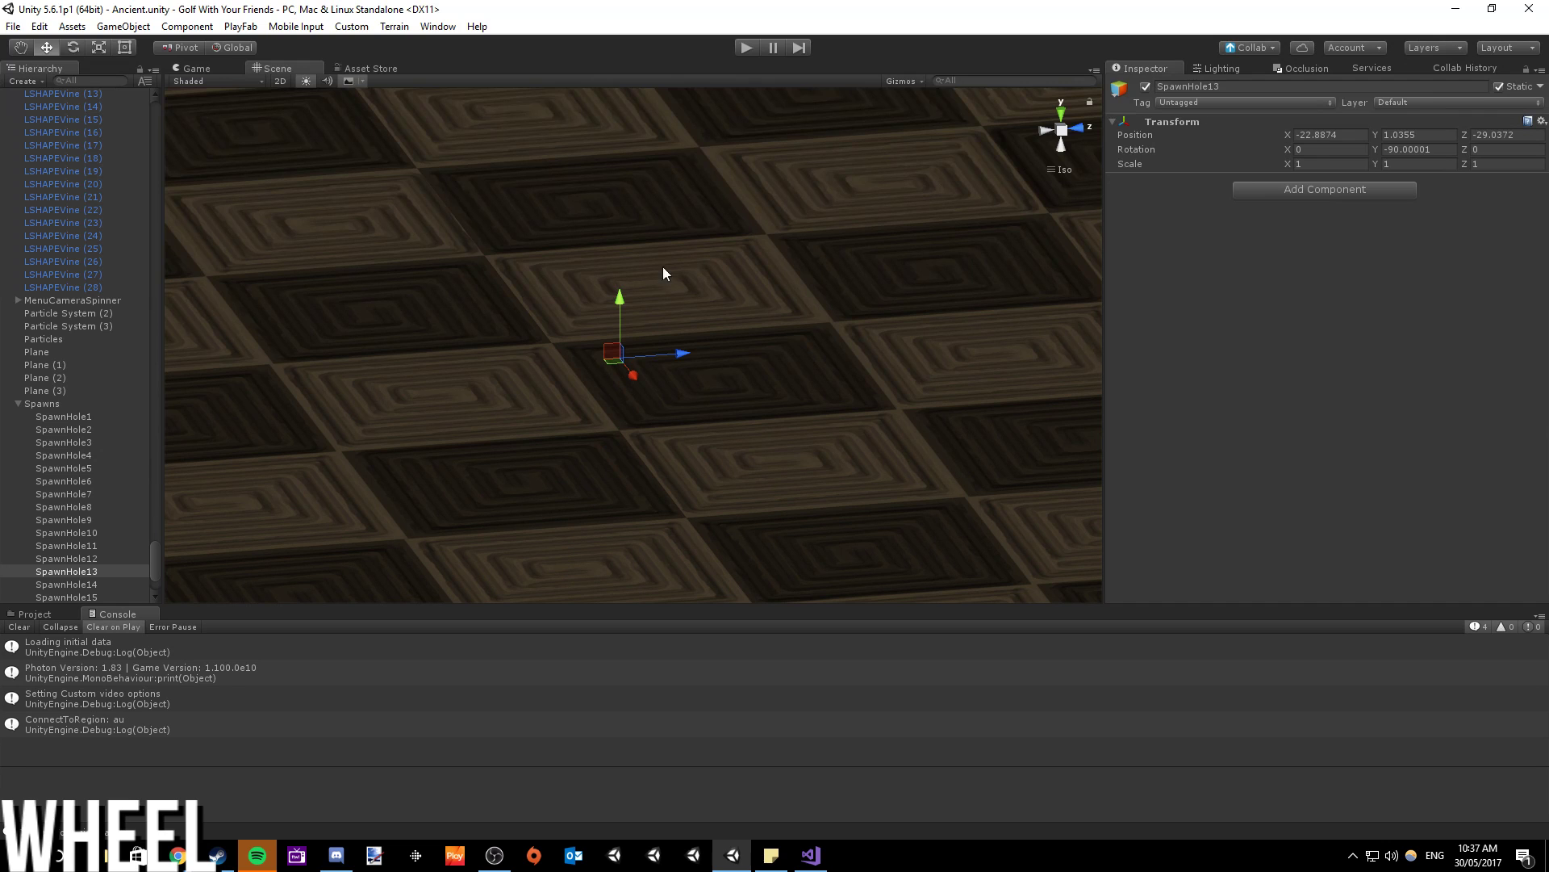
- Set the scene view to perspective and inspect the hole 13 platform and the hole 9 course
left_click(1062, 131)
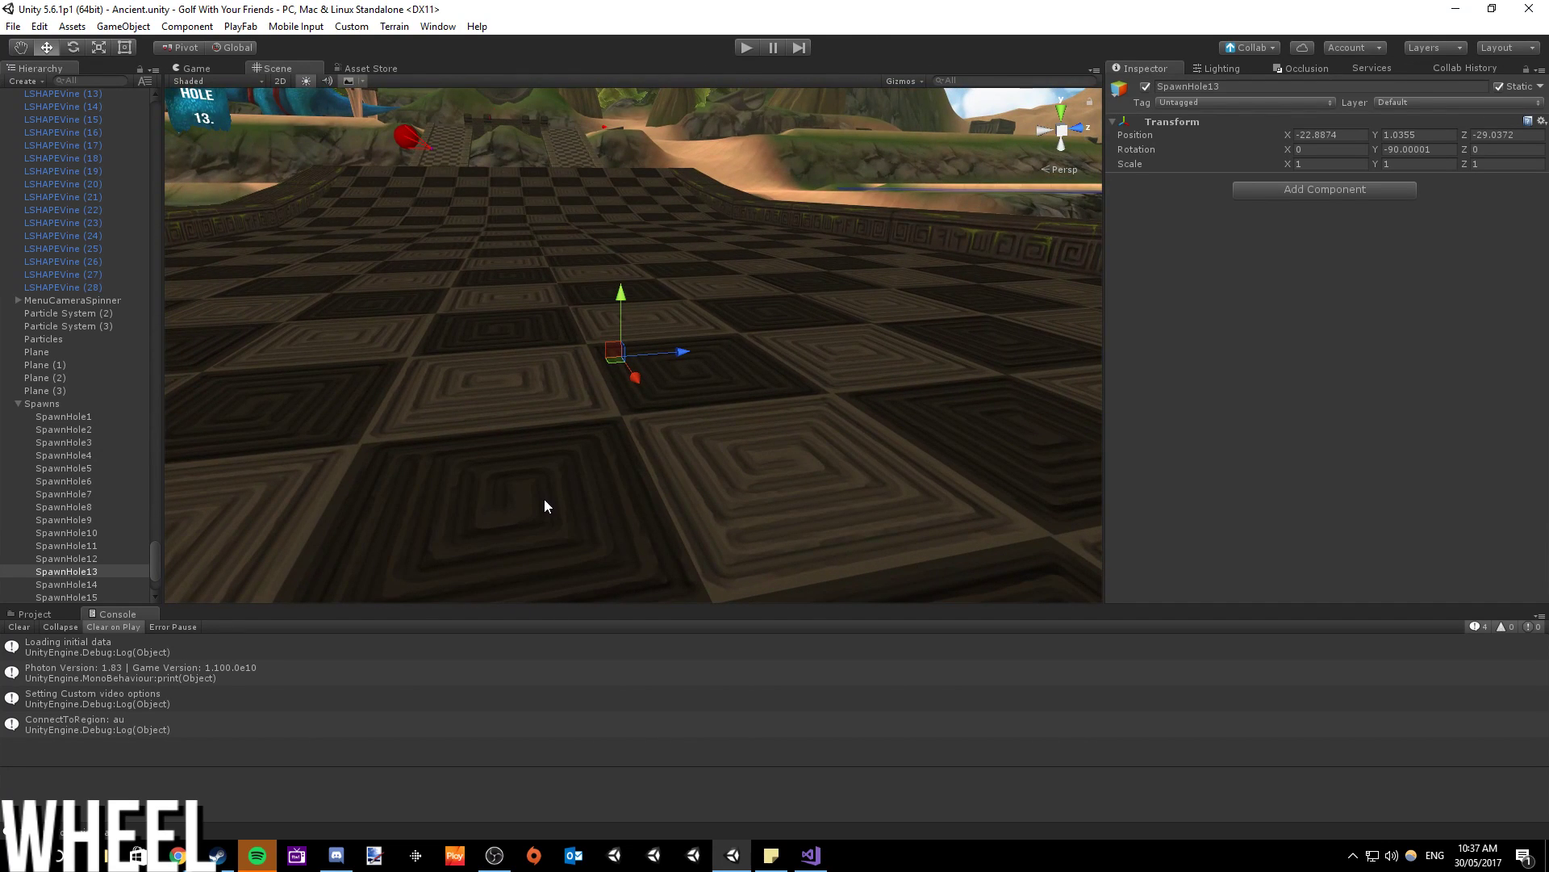
right_click_drag(744, 432, 729, 441)
left_click_drag(729, 441, 863, 488, "alt")
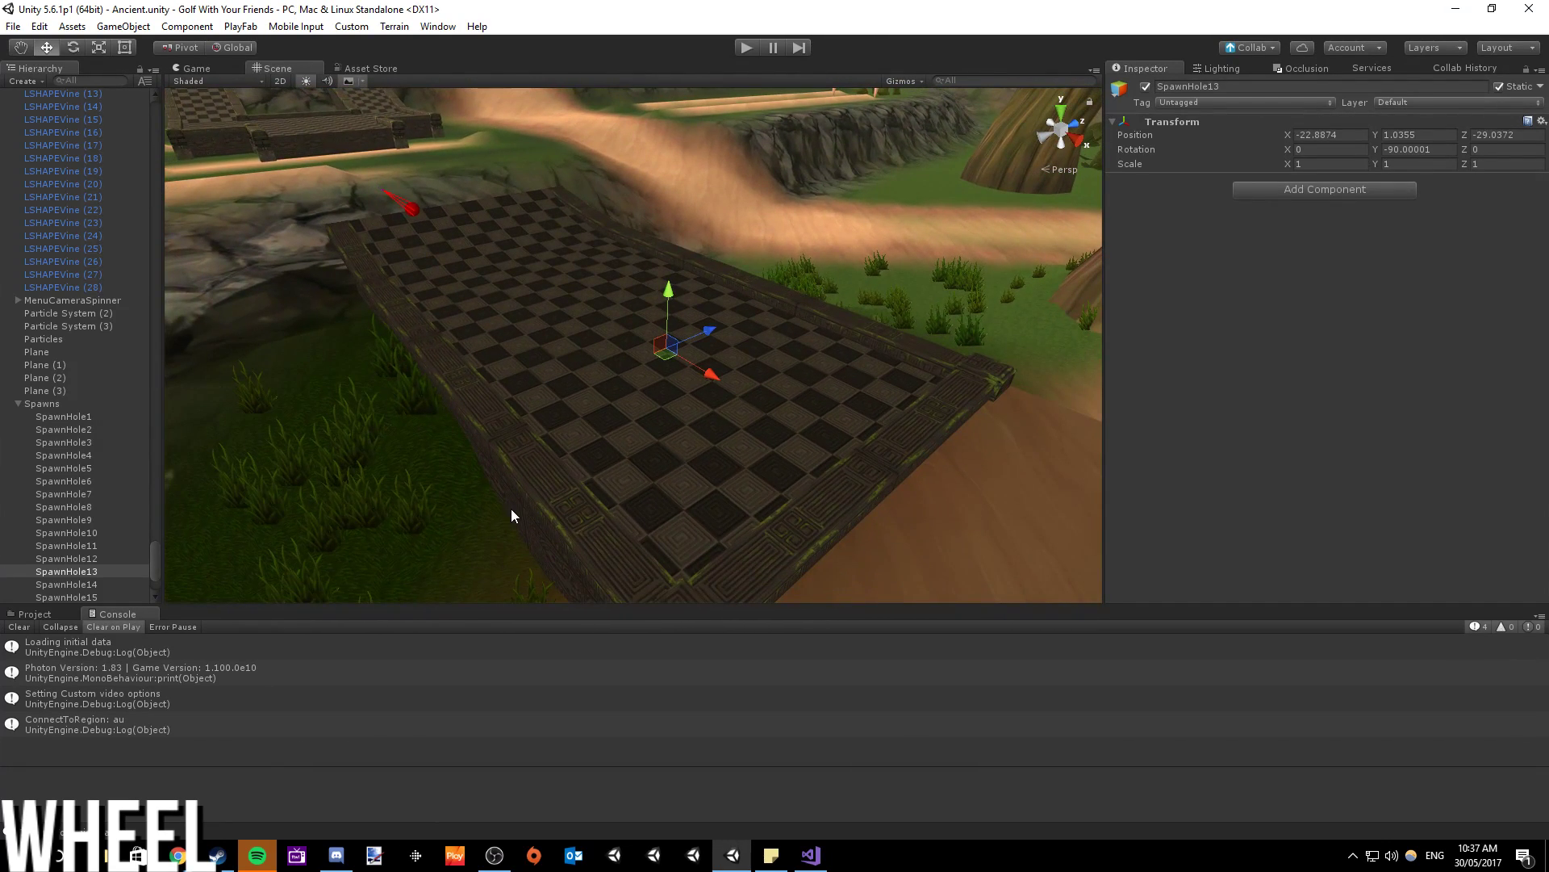
left_click(1249, 45)
left_click_drag(675, 306, 1018, 374, "alt")
scroll(1017, 374, "up", 10, "alt")
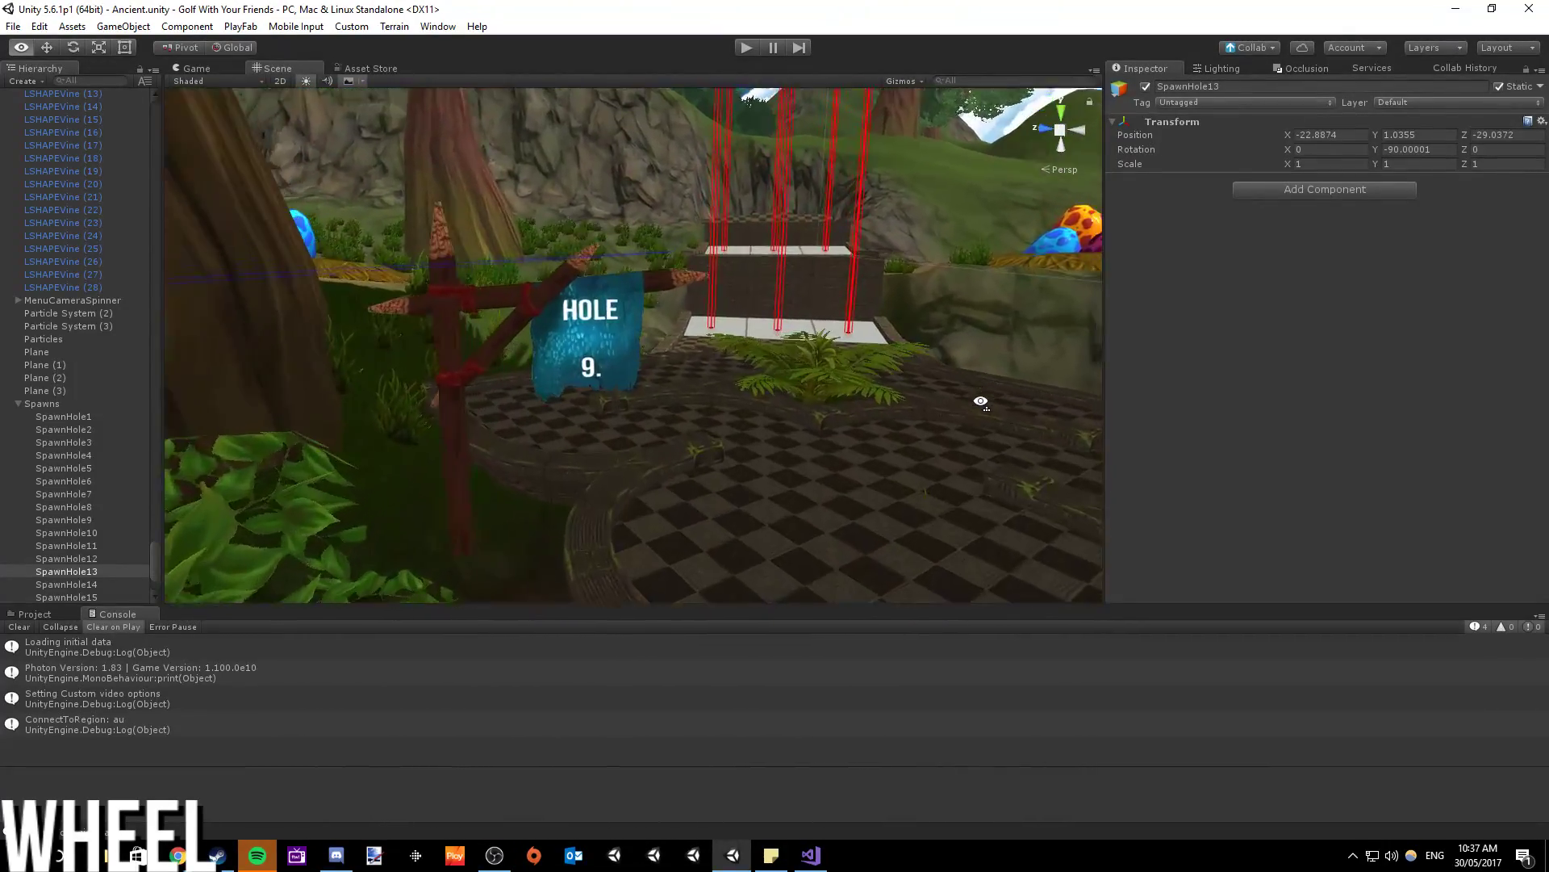
scroll(981, 416, "down", 3)
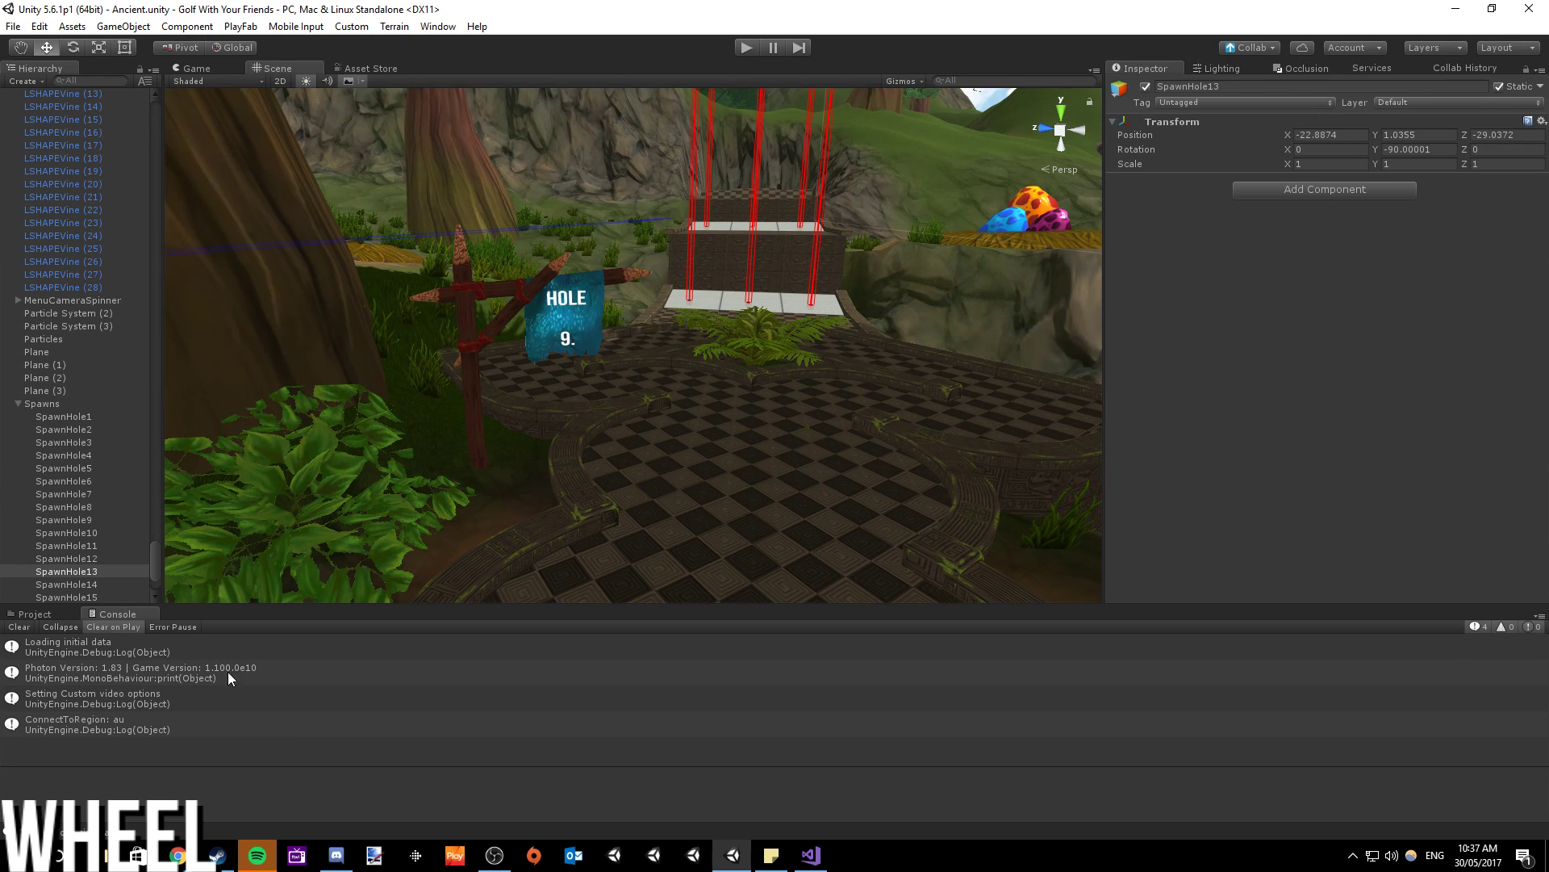
- Bring up the Ancient holes poll in Chrome, select its web address, and return to the Unity scene
mouse_move(178, 854)
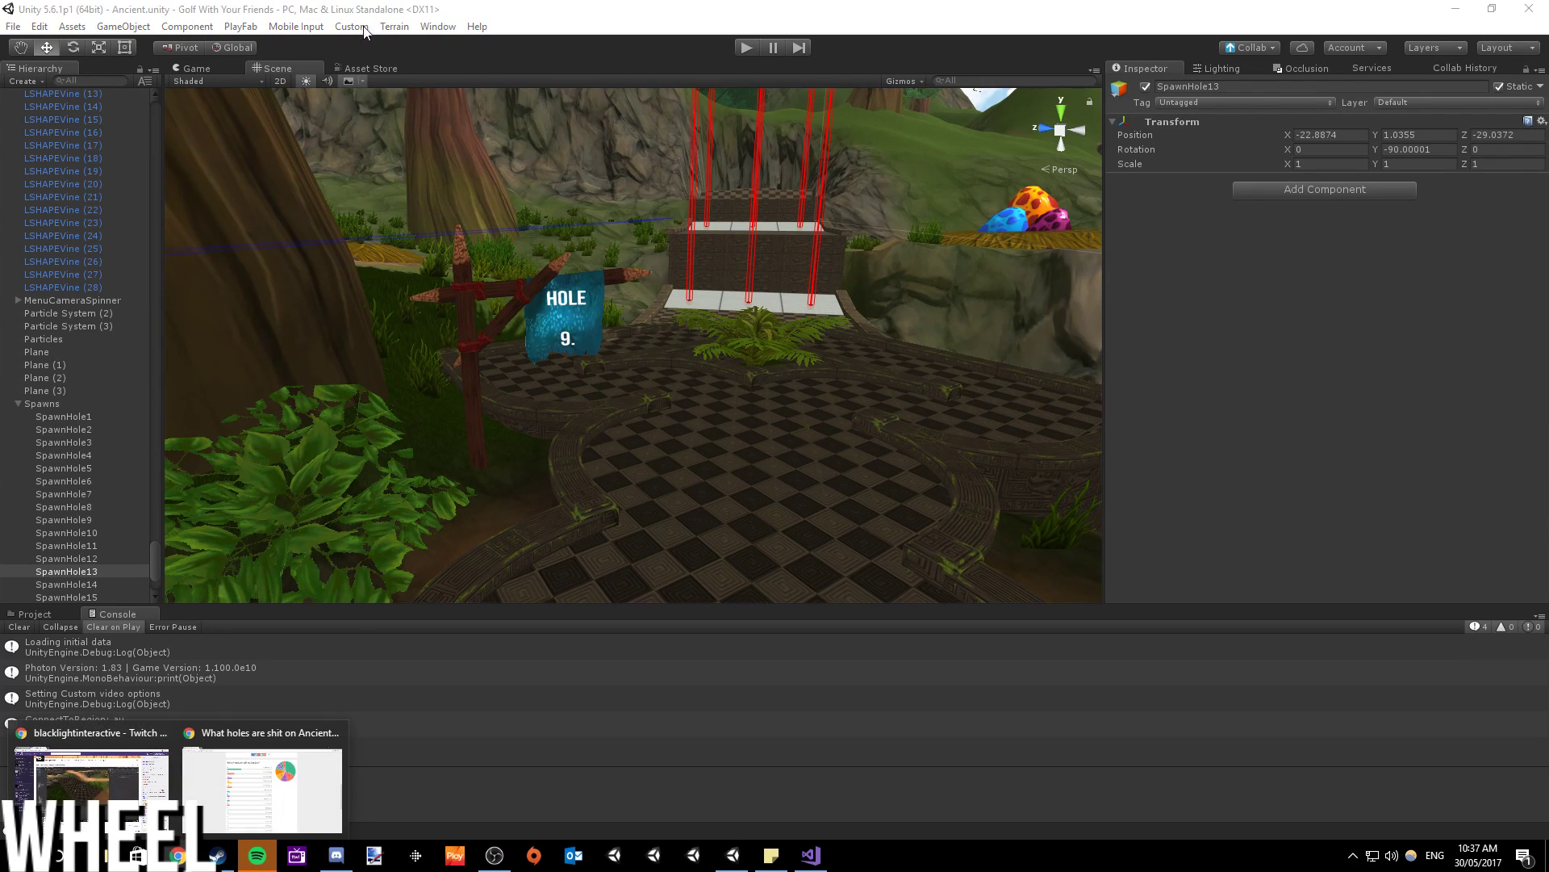
left_click(210, 758)
left_click(299, 44)
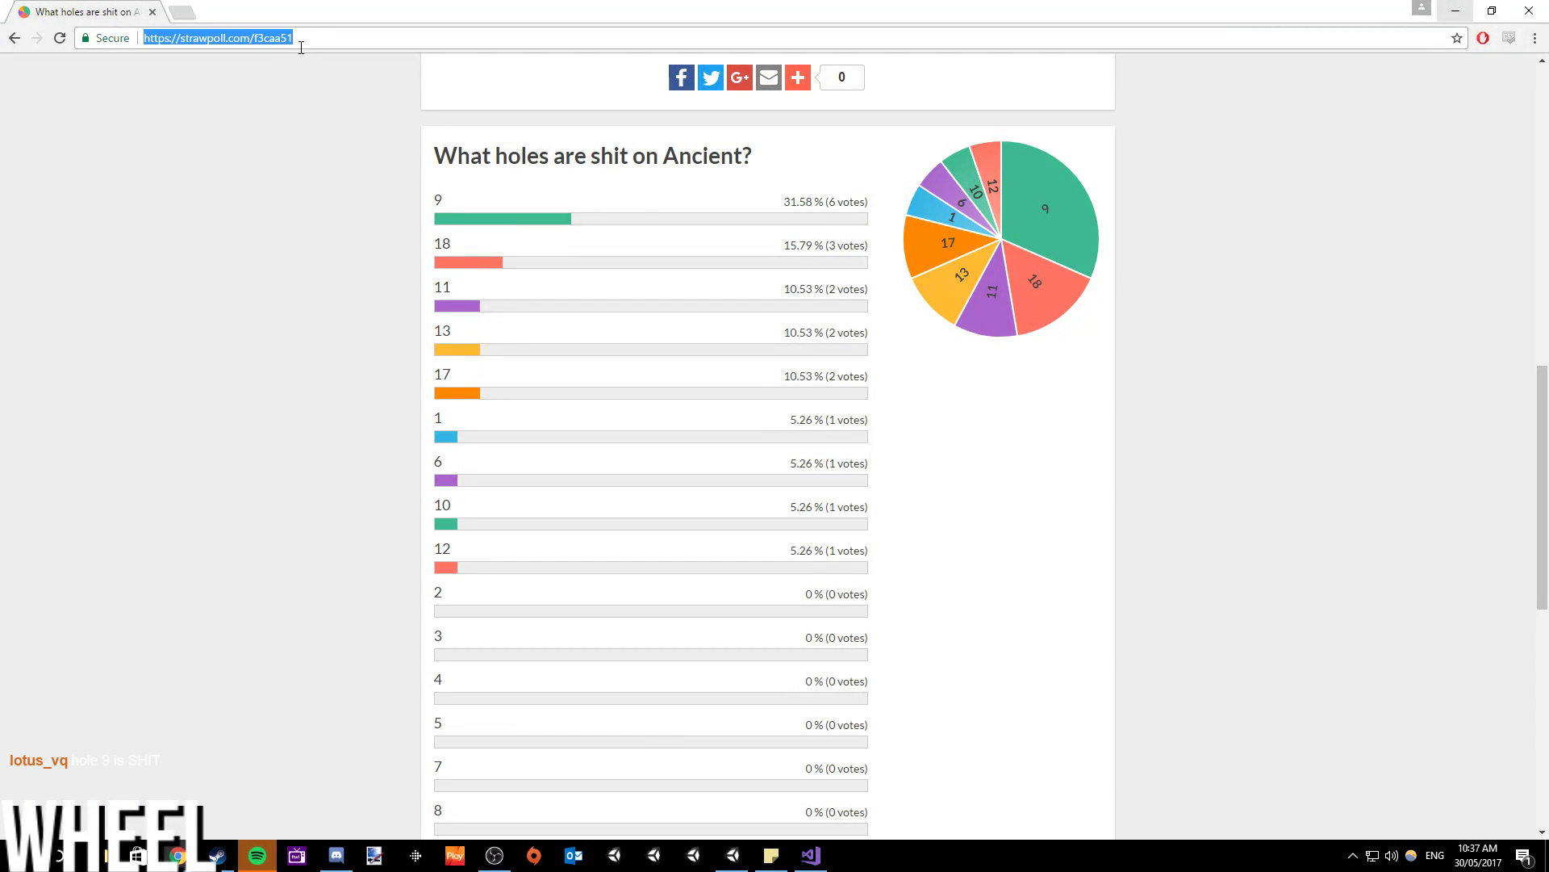
left_click(1456, 10)
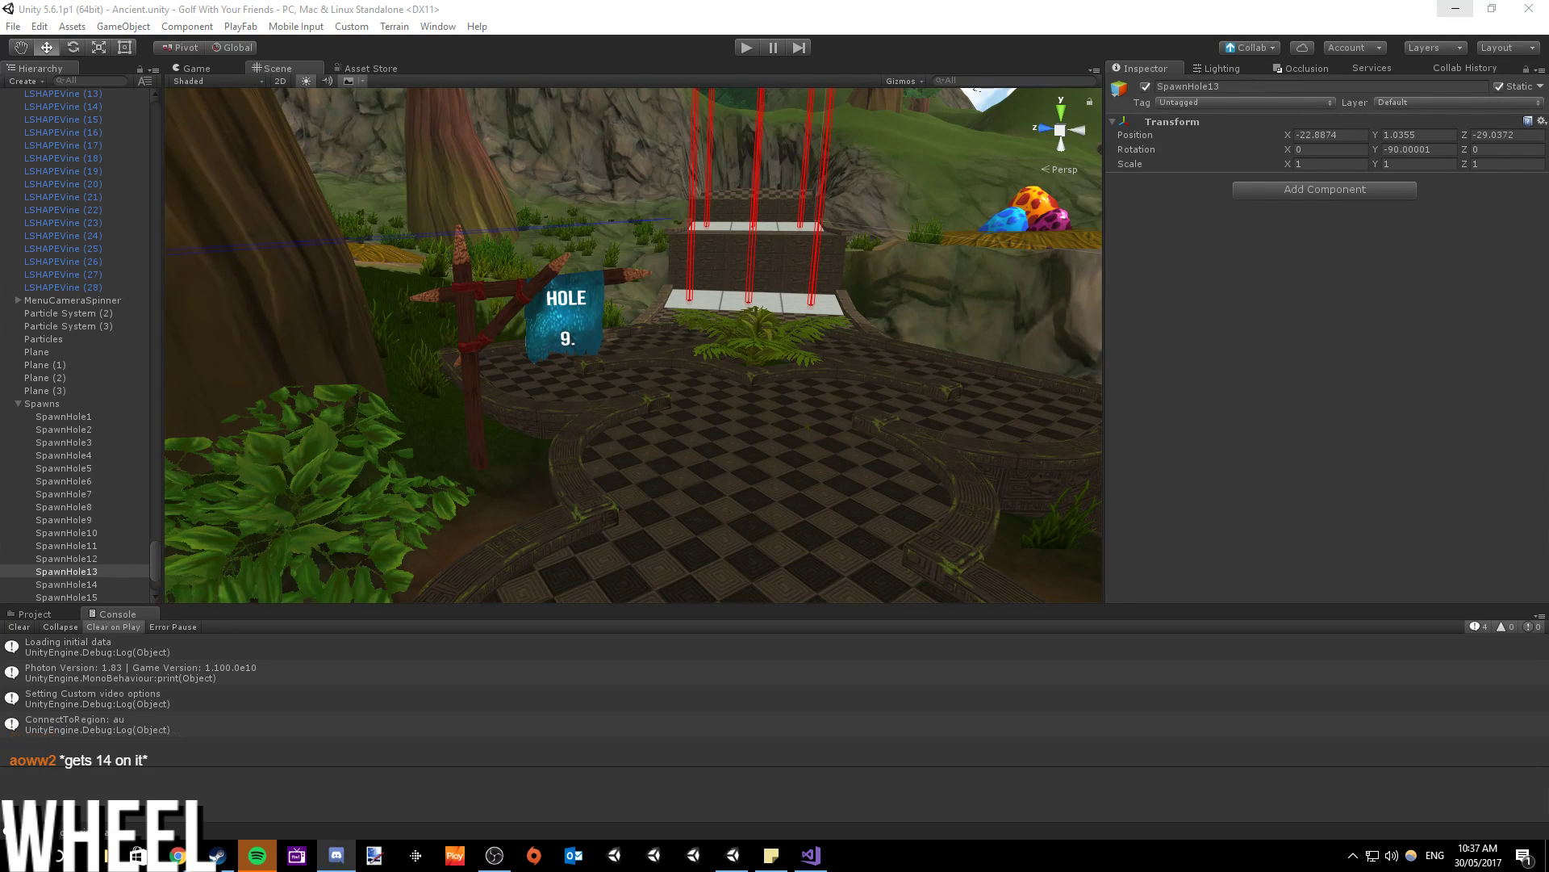
key("alt+Tab")
- Examine the course from the hole 9 start along its checkered path, ramps and edges beside the rock wall
right_click_drag(744, 405, 468, 434)
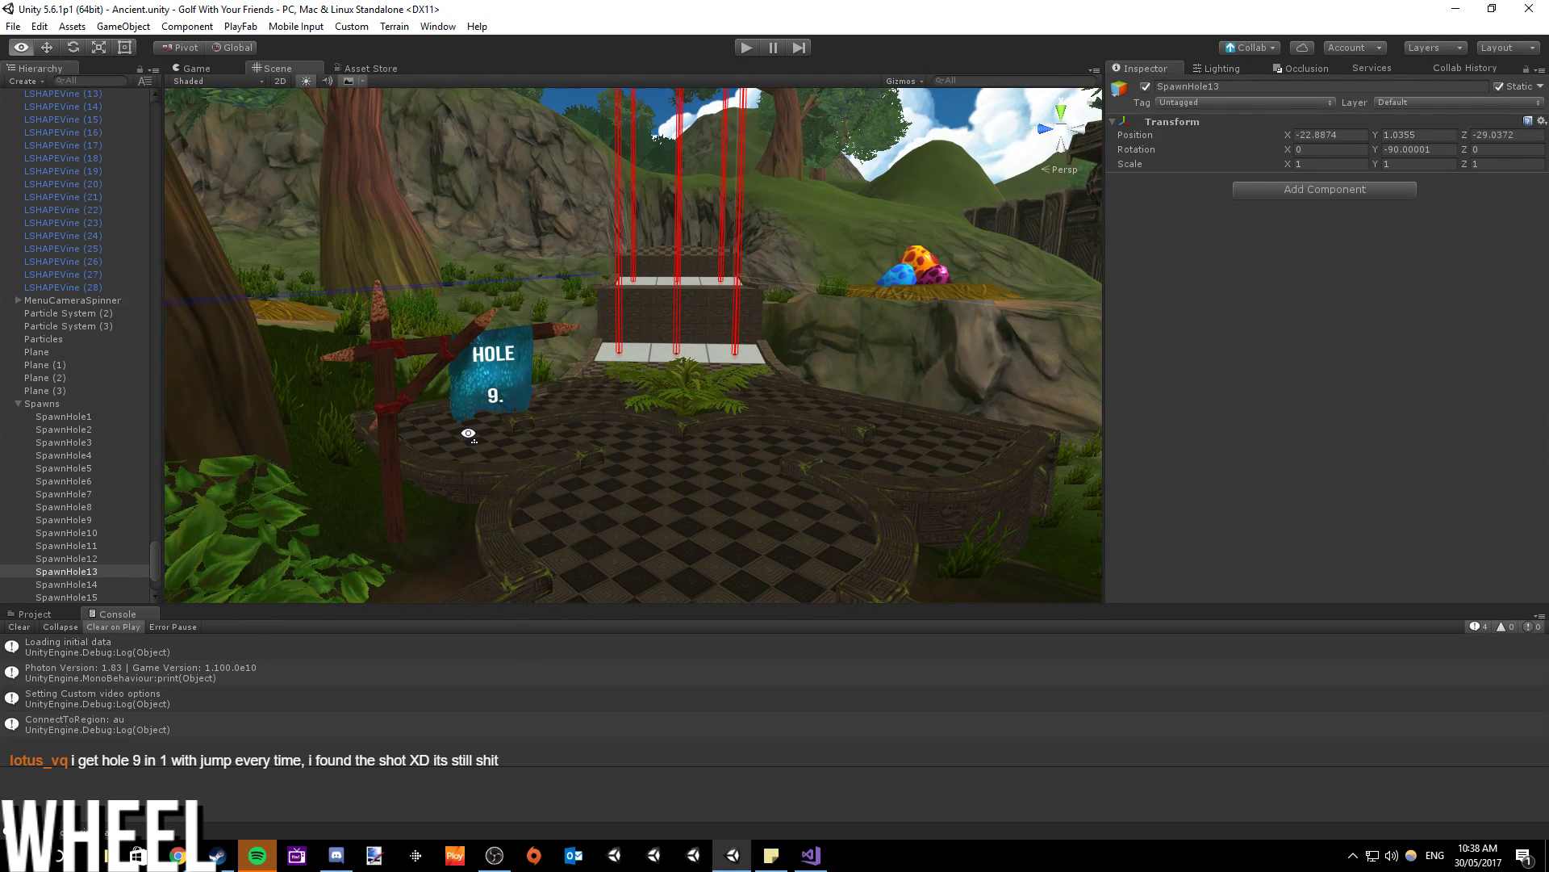
right_click_drag(624, 395, 690, 457)
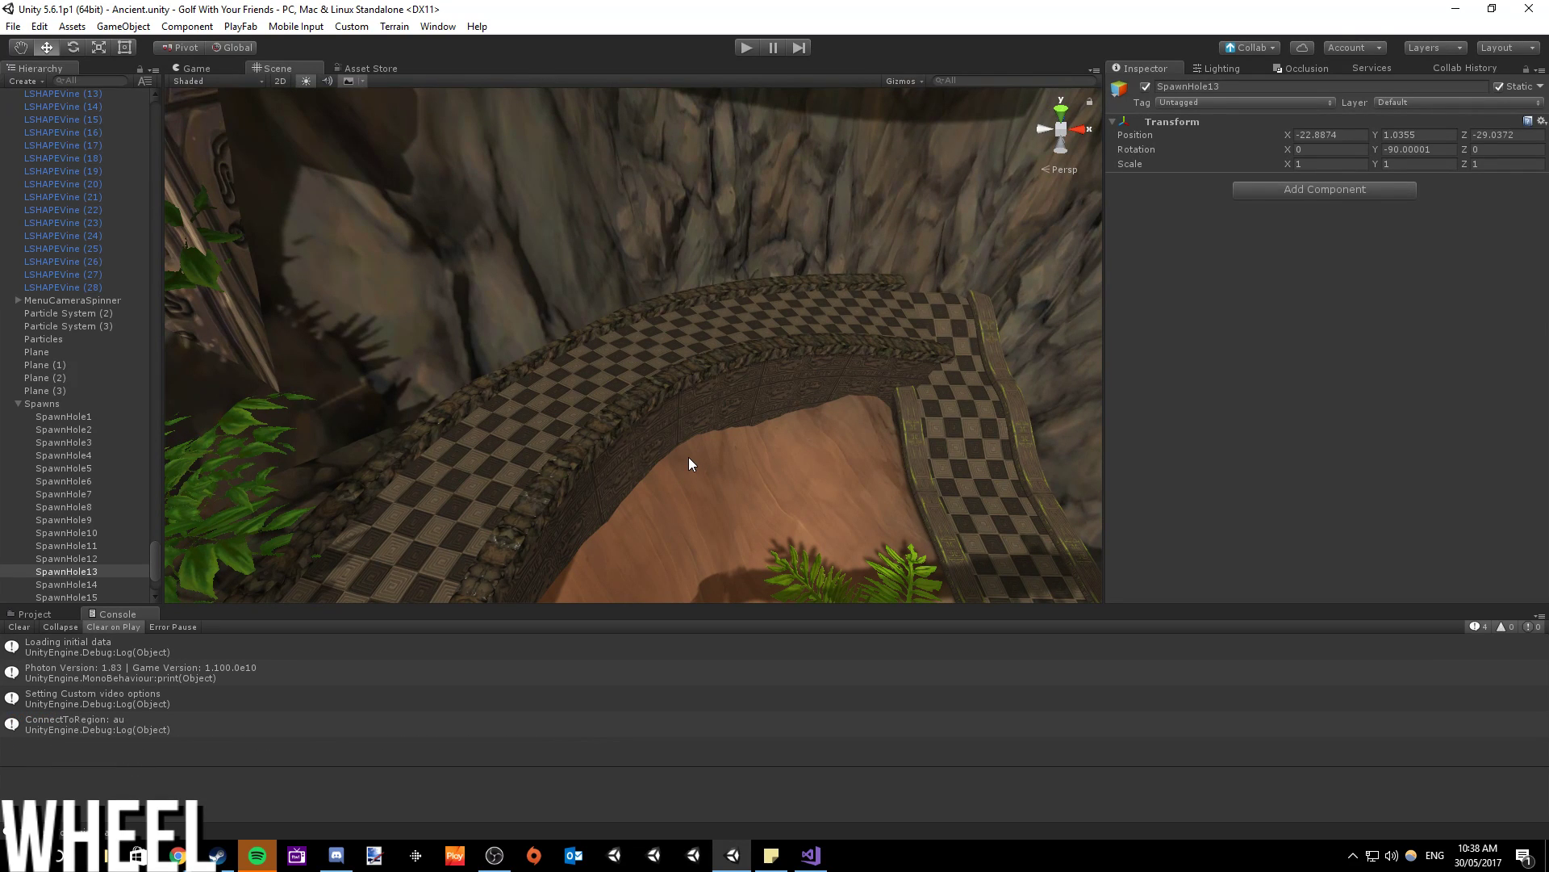
right_click_drag(694, 441, 630, 403)
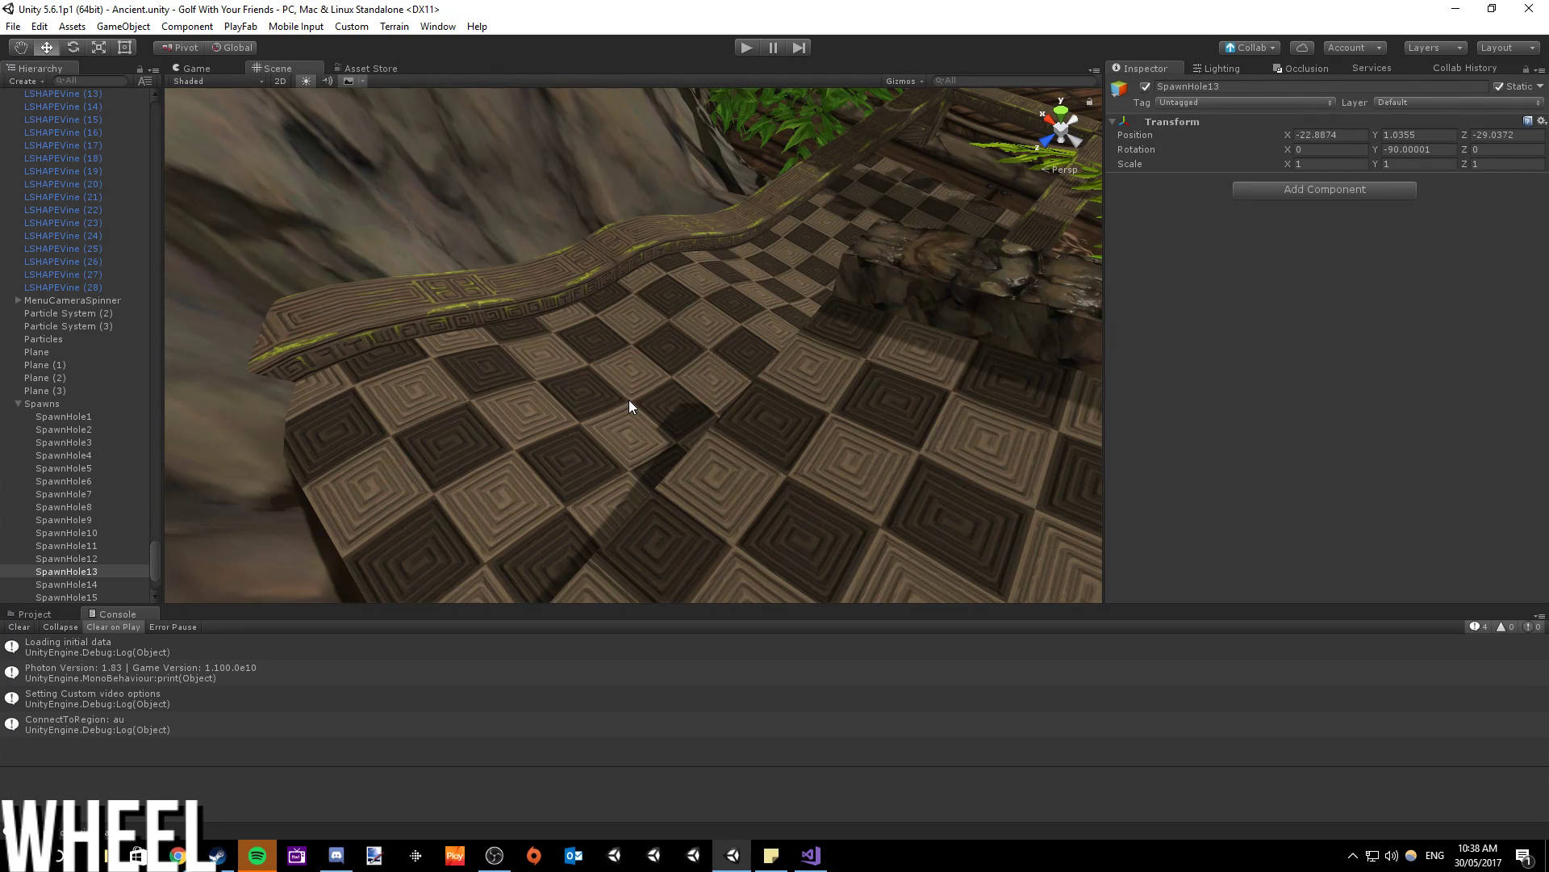
right_click_drag(1082, 457, 417, 386)
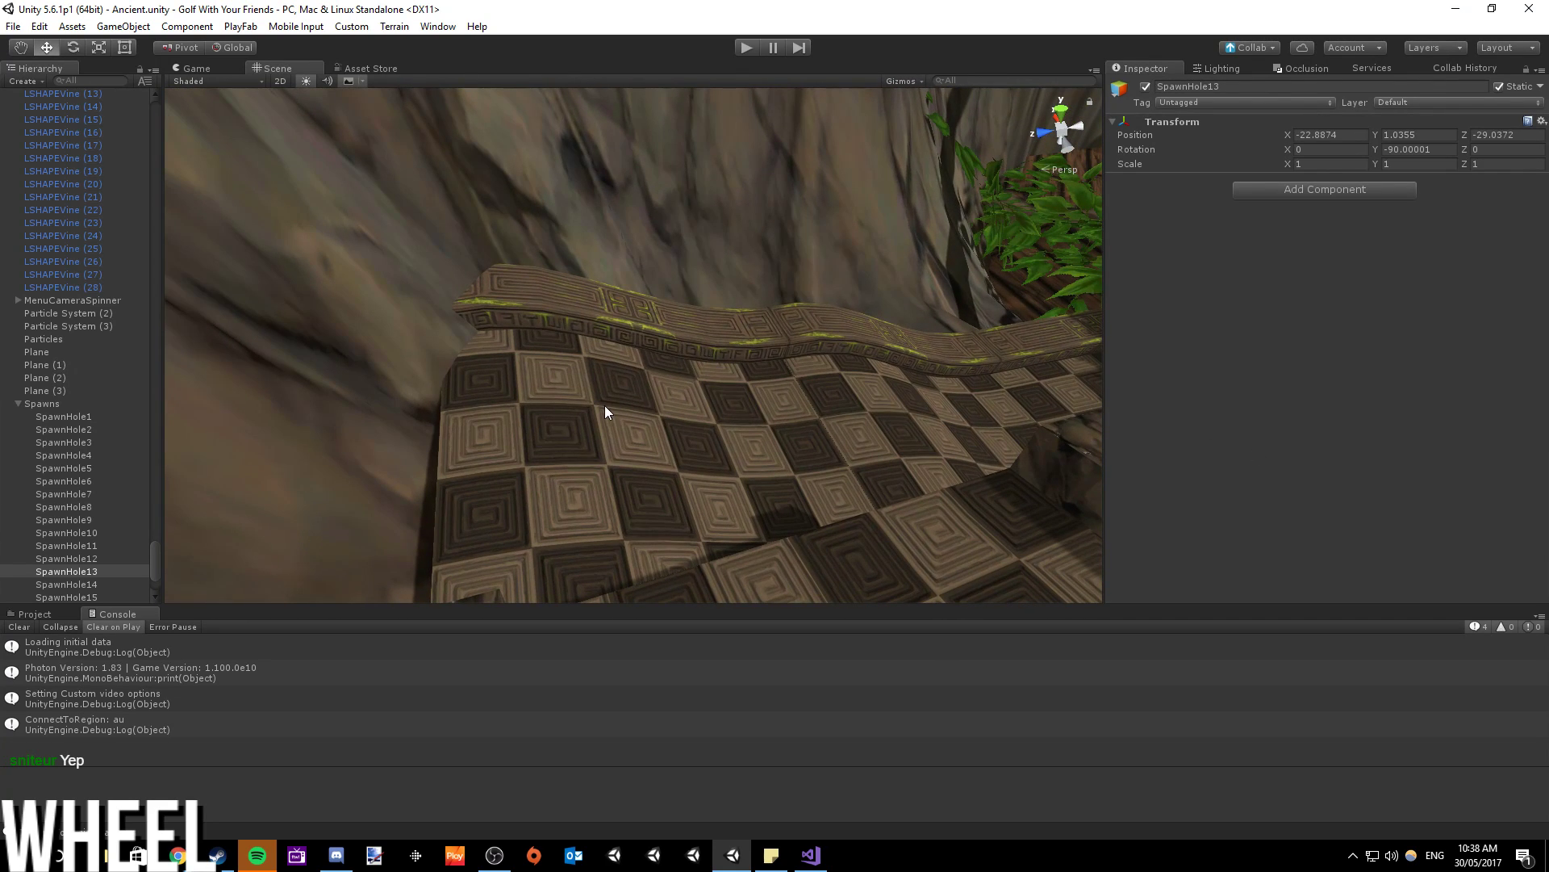
right_click_drag(578, 359, 360, 528)
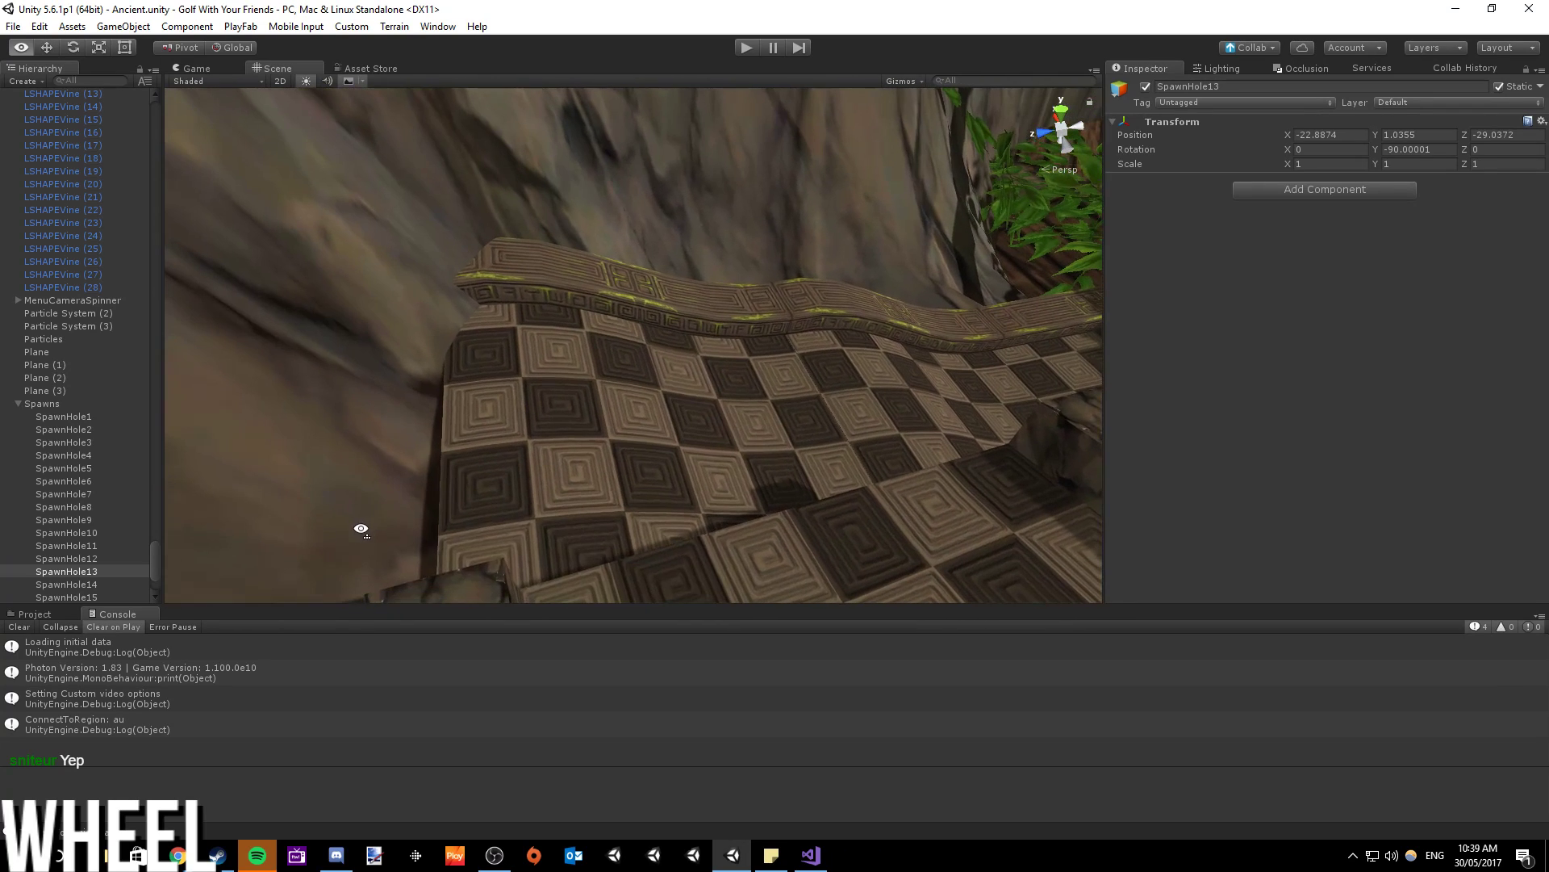
right_click_drag(516, 464, 780, 459)
left_click(815, 442)
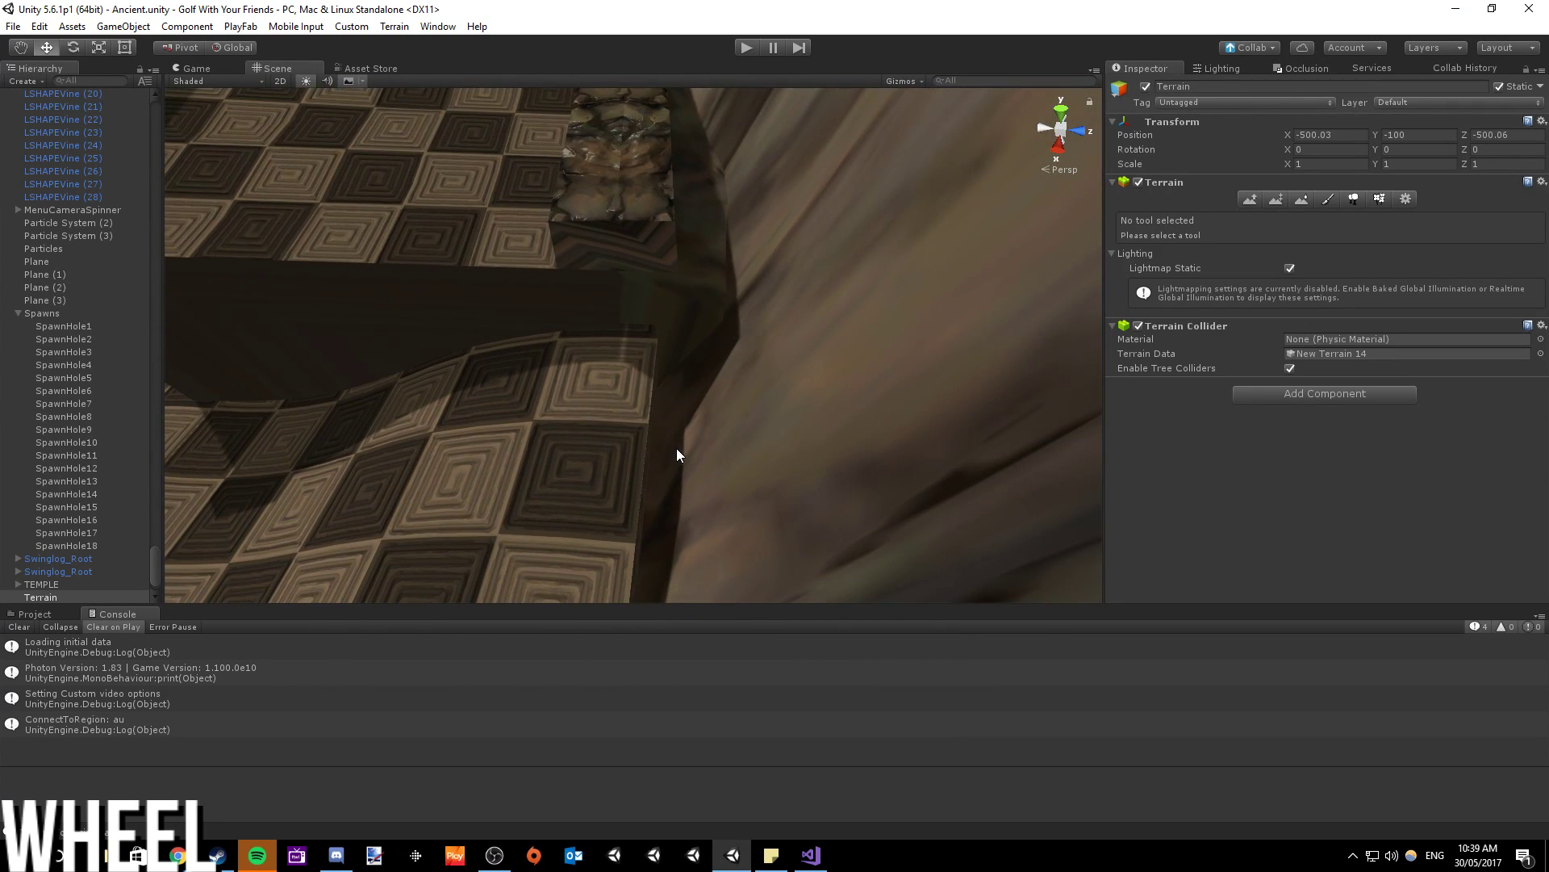
scroll(677, 453, "down", 6)
mouse_move(610, 343)
right_mouse_down()
mouse_move(629, 322)
mouse_move(538, 253)
mouse_move(624, 343)
right_mouse_up()
scroll(536, 298, "down", 6)
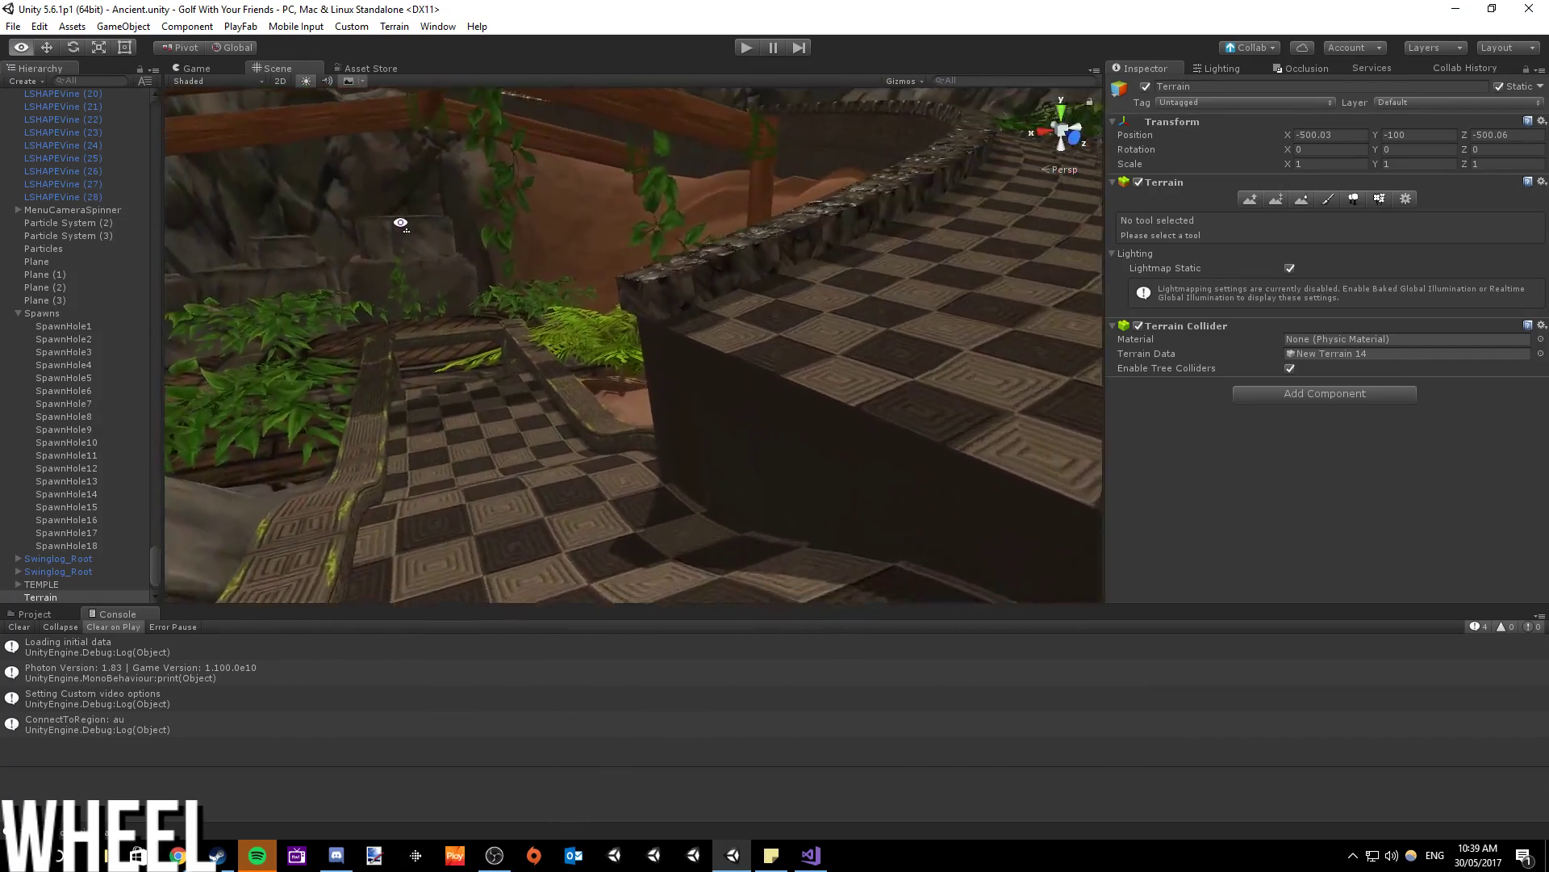
right_click_drag(332, 215, 477, 424)
left_click(1248, 48)
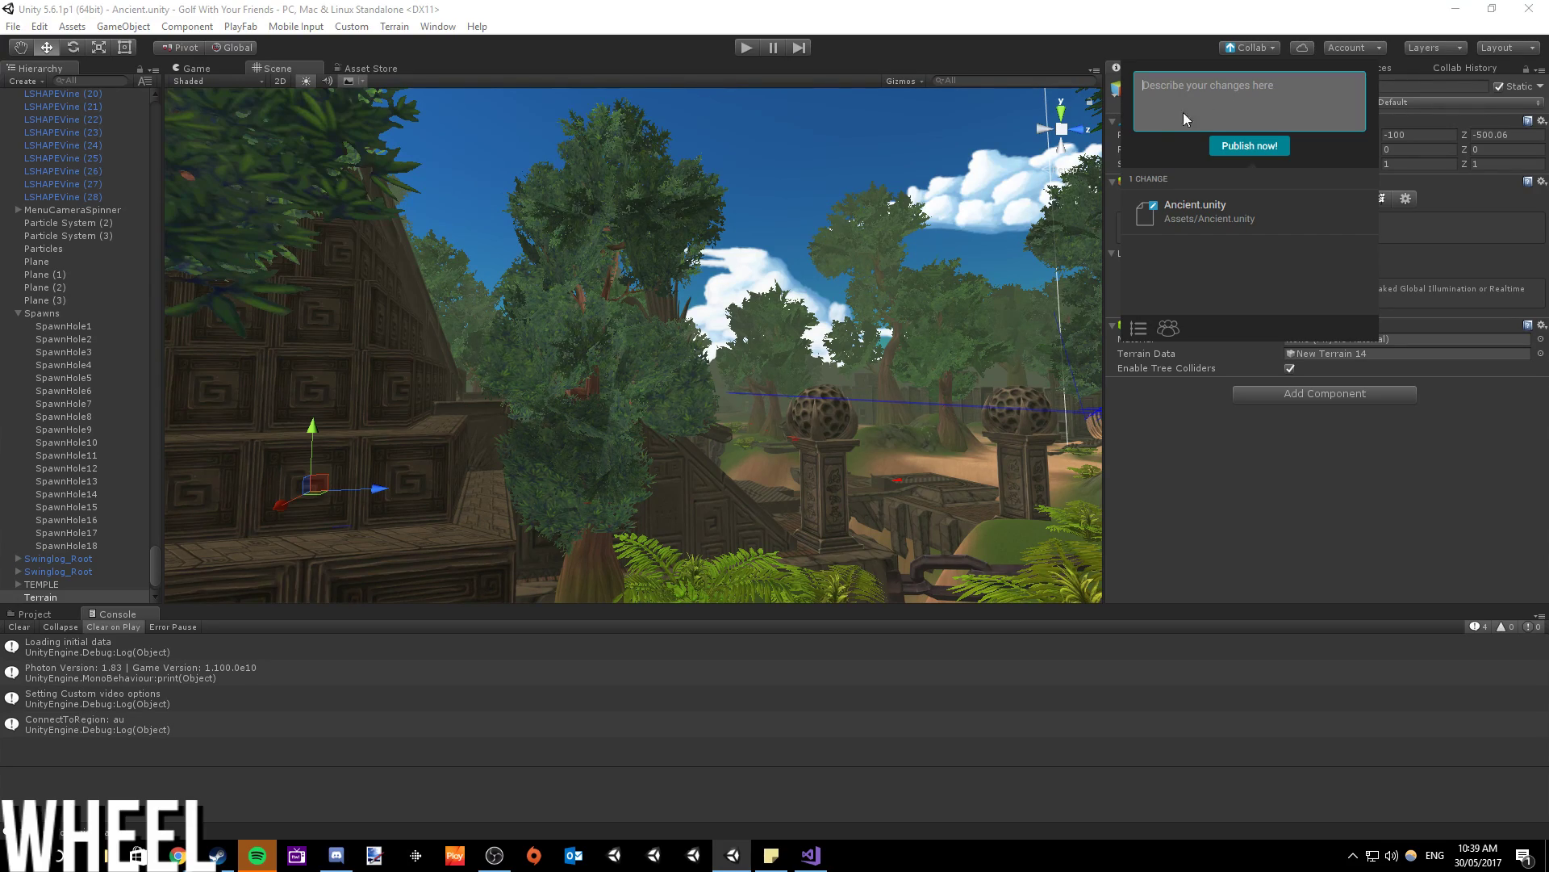
- Duplicate the Base_6x6 (32) floor piece and move the copy to X 371, Y -48, Z -297 beside the lower checkered path
right_click_drag(977, 235, 585, 417)
left_click(444, 468)
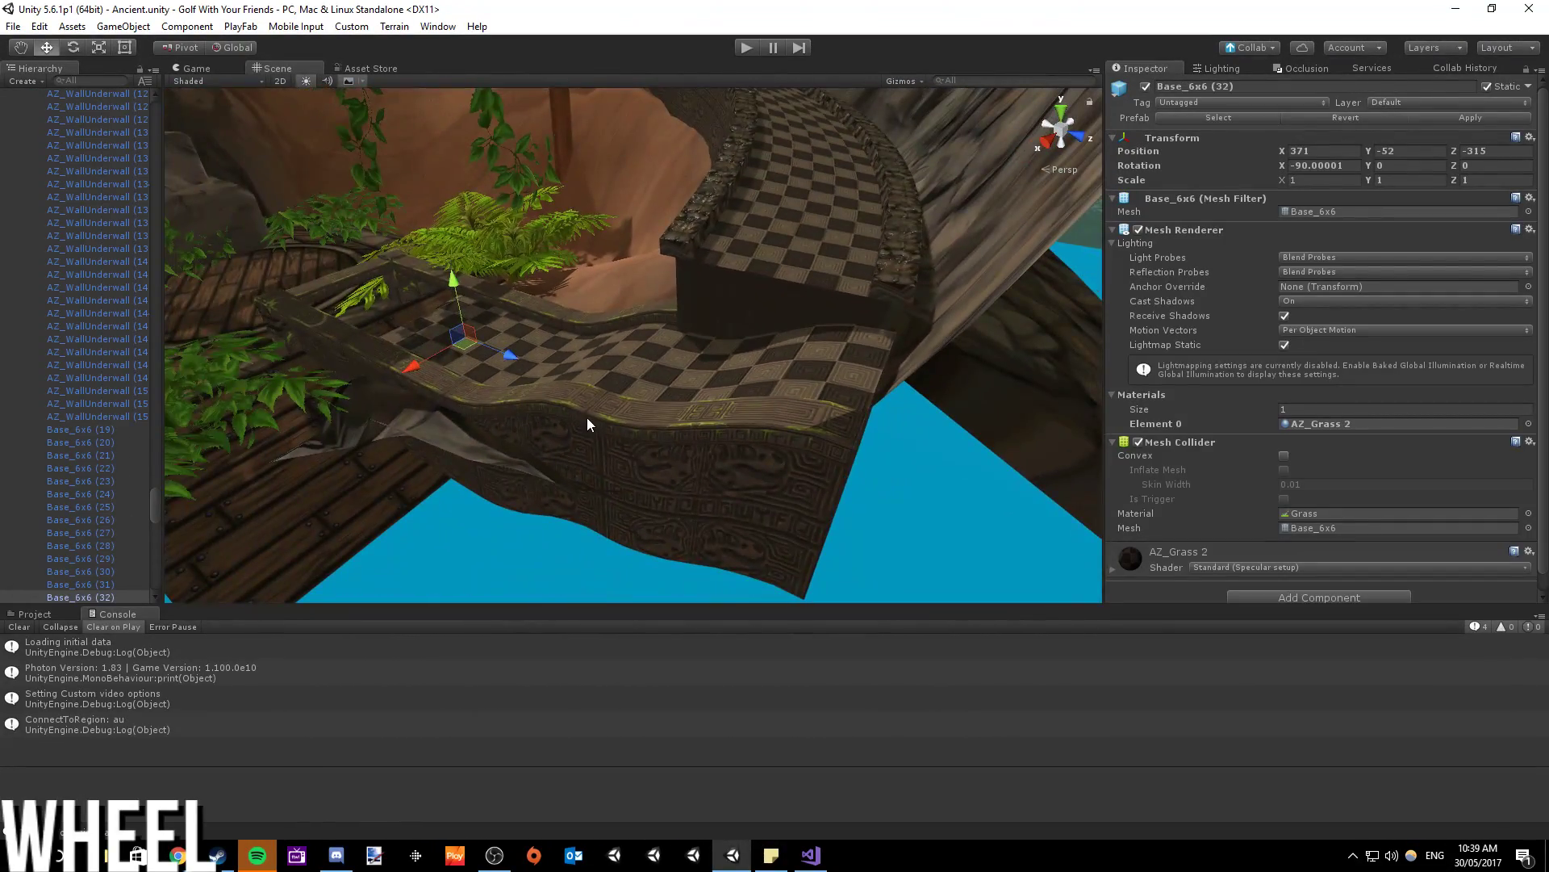
key("ctrl+d")
left_click_drag(464, 338, 1034, 413)
right_click_drag(680, 422, 1033, 142)
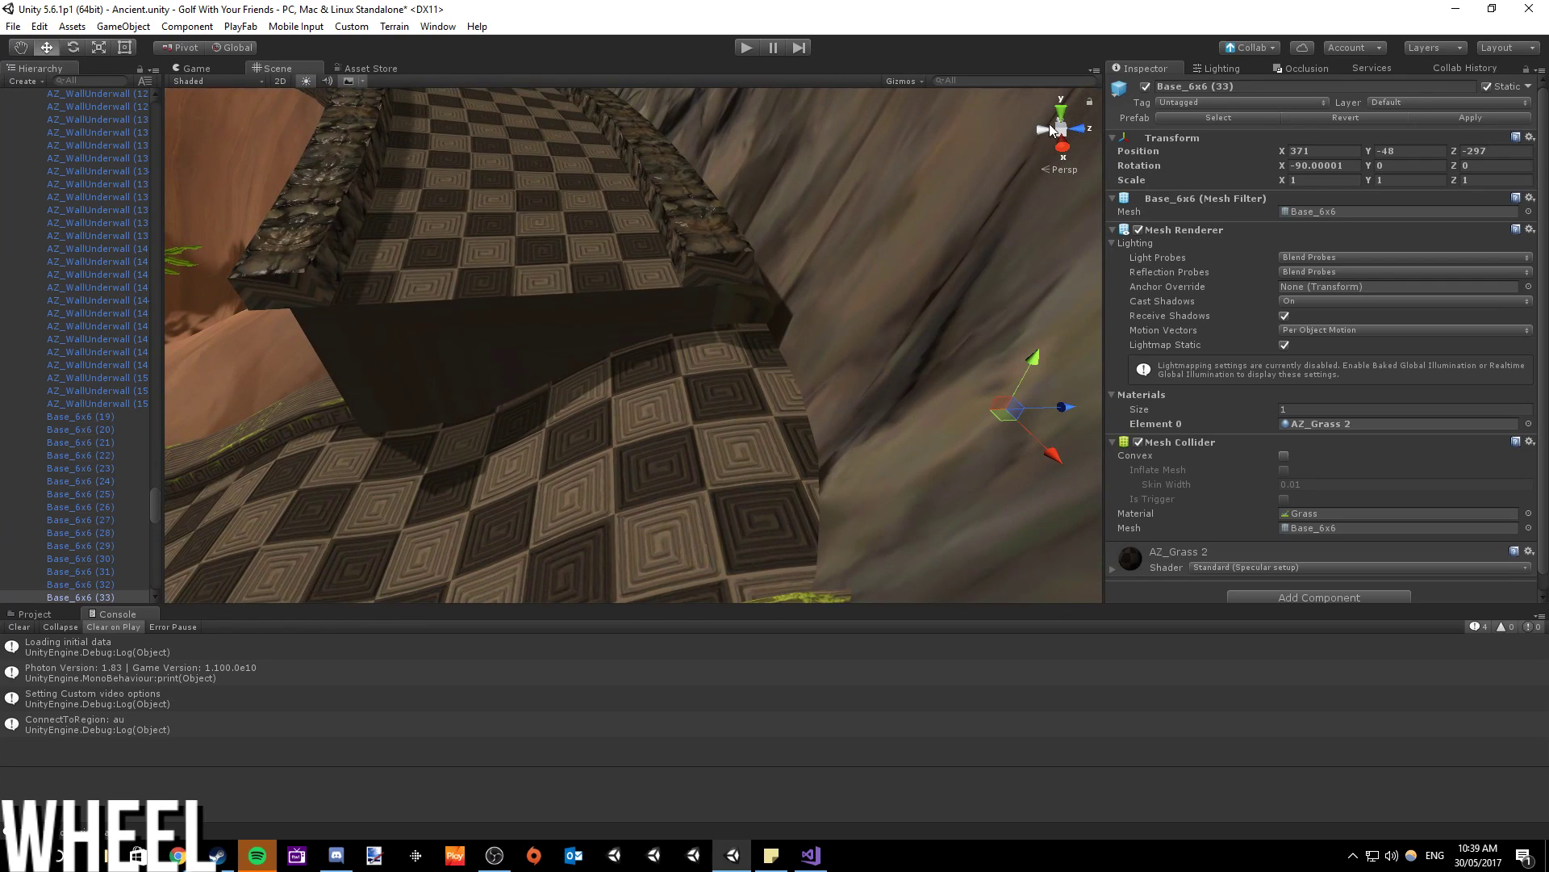
- Publish the Ancient.unity change to Collab with the description "Fixes", saving the modified scene
left_click(1247, 49)
type("Fixes")
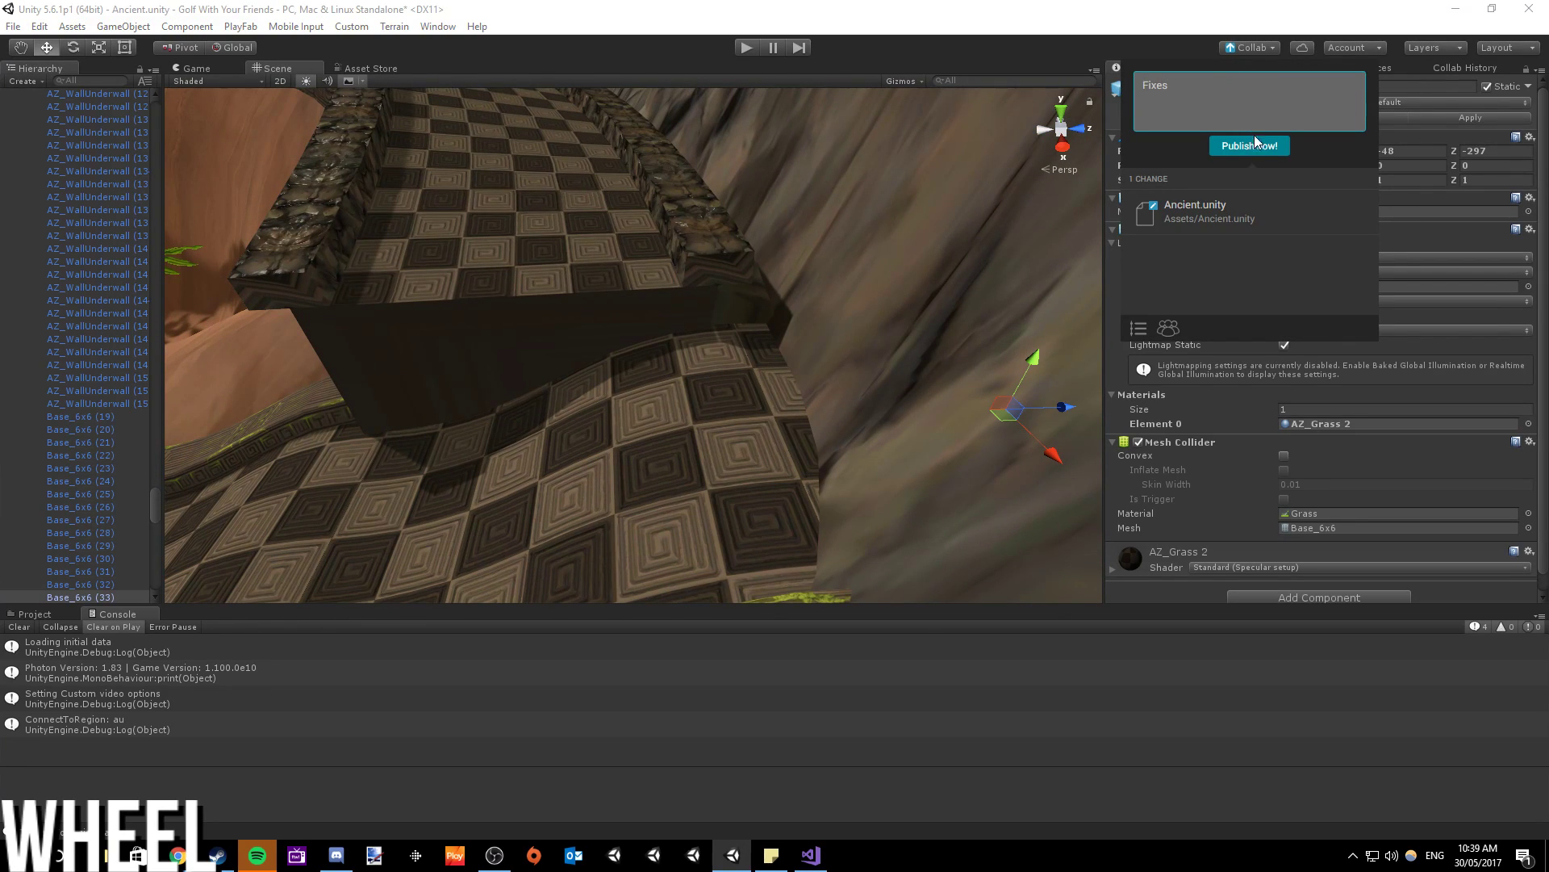
left_click(1259, 145)
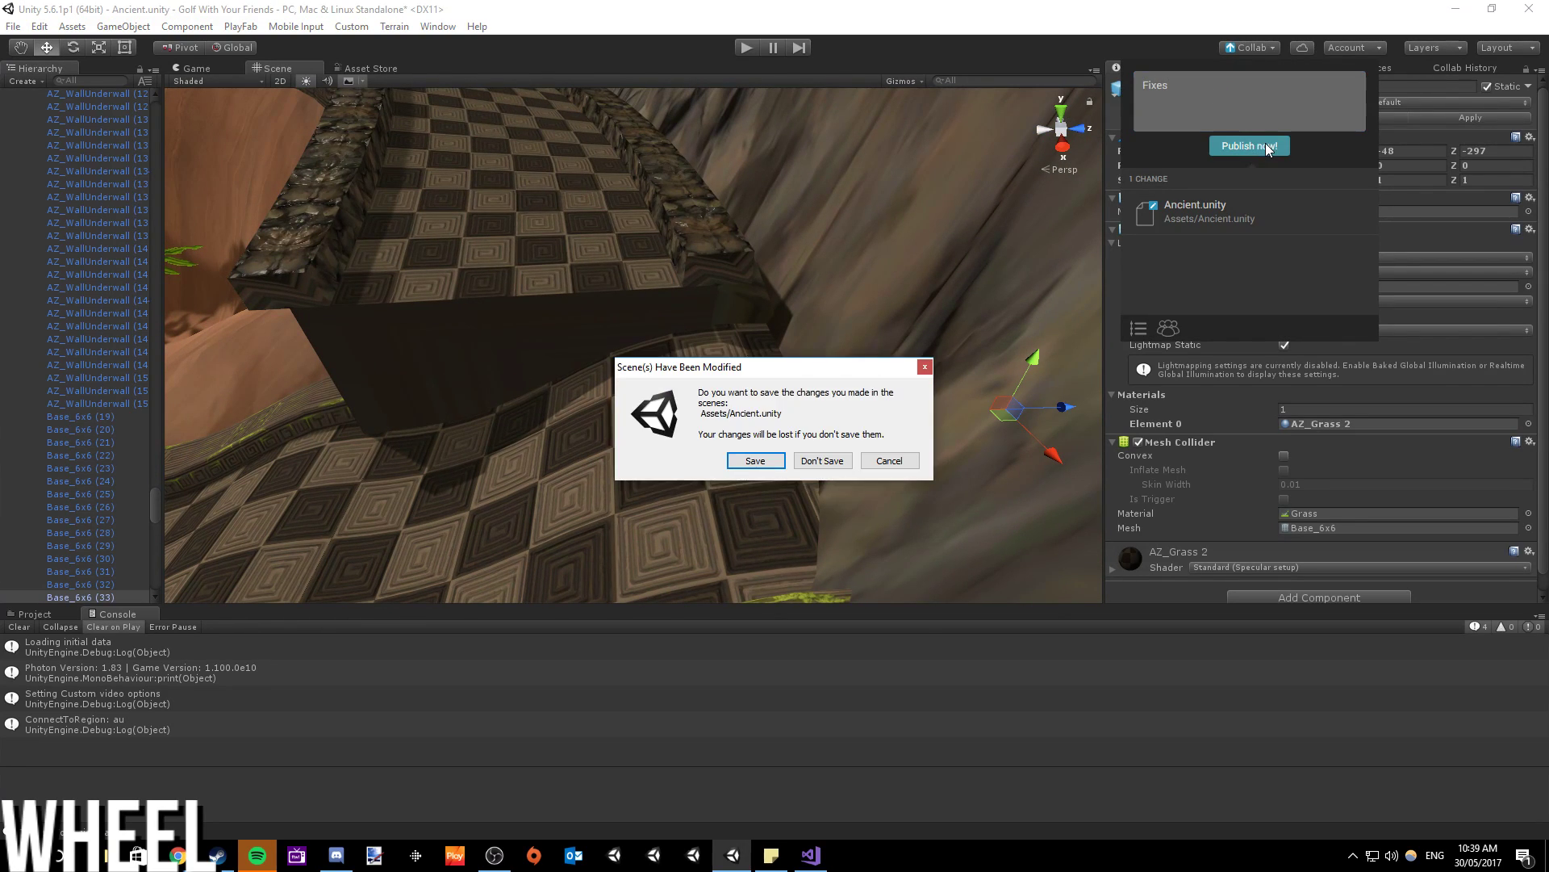
left_click(757, 457)
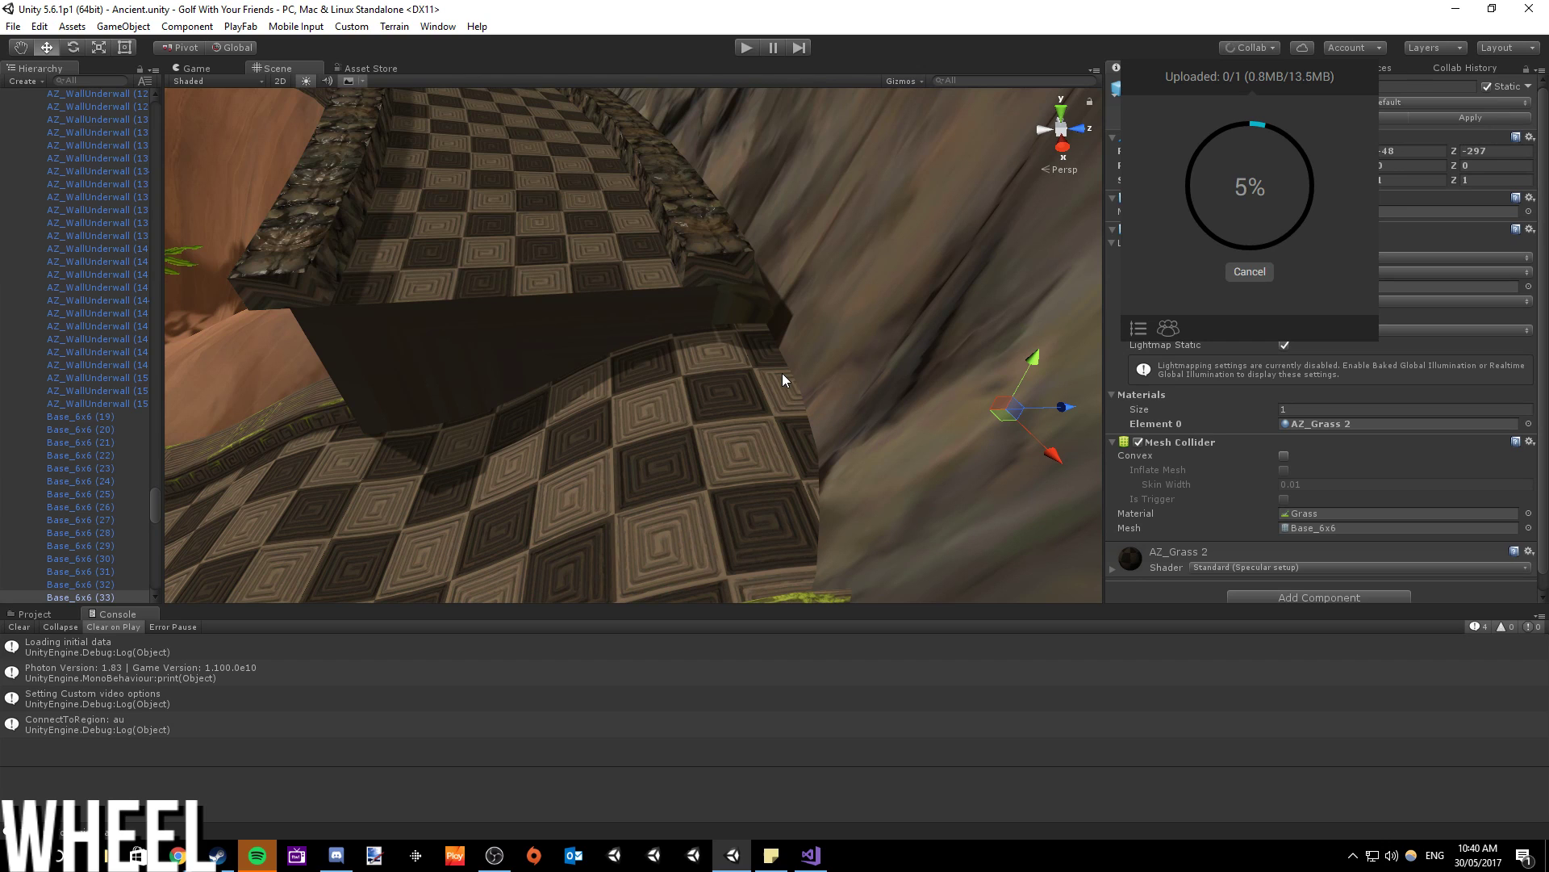
- Switch to the Ancient holes poll in Chrome, reload the page and show the updated results
mouse_move(180, 857)
left_click(262, 787)
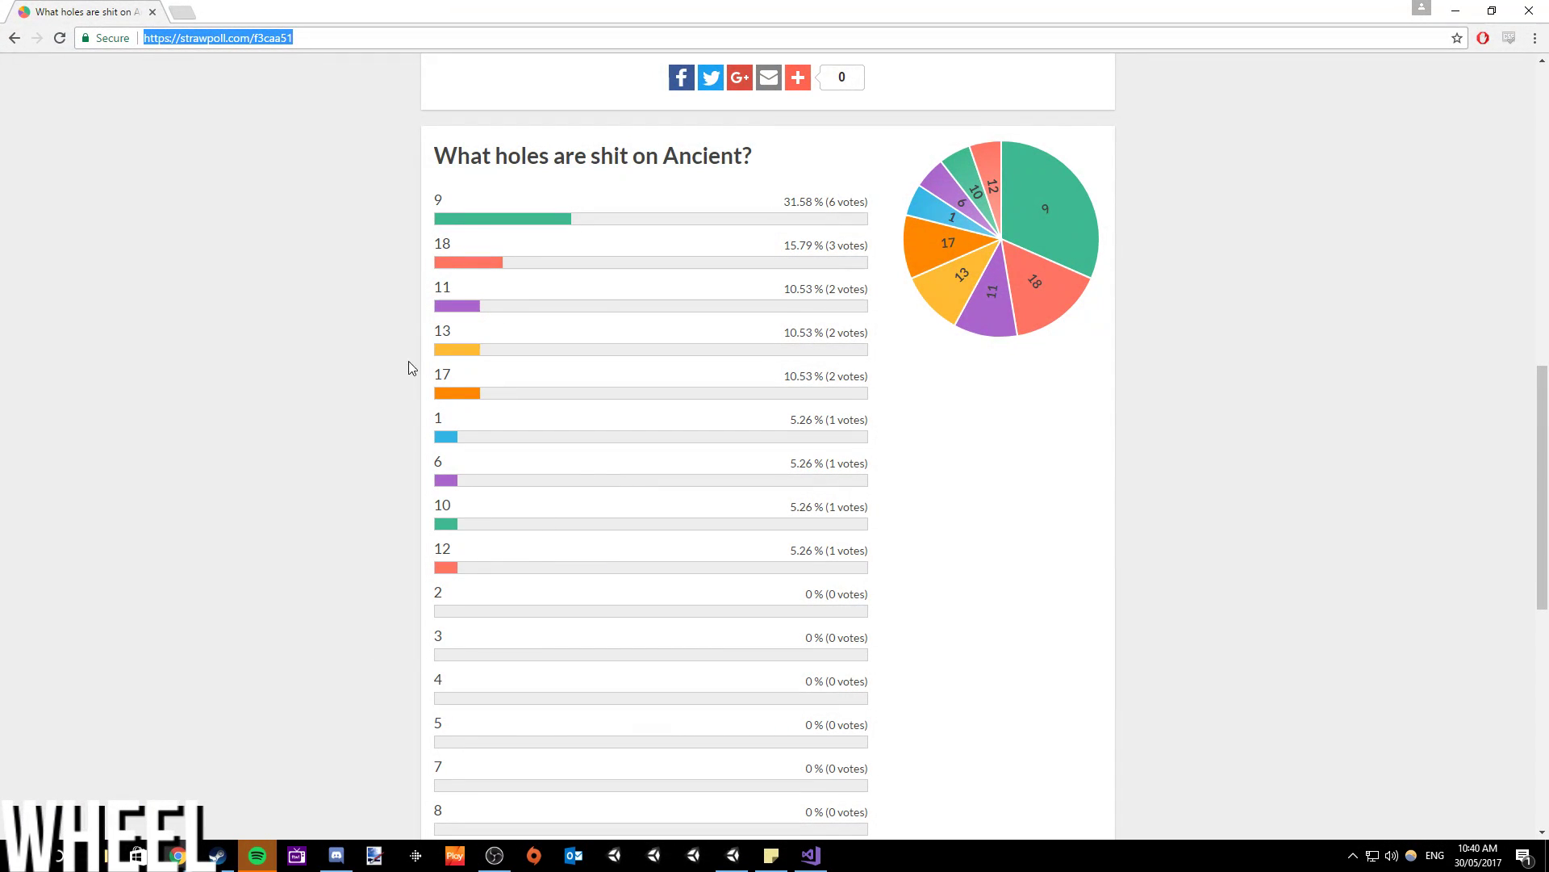
key("F5")
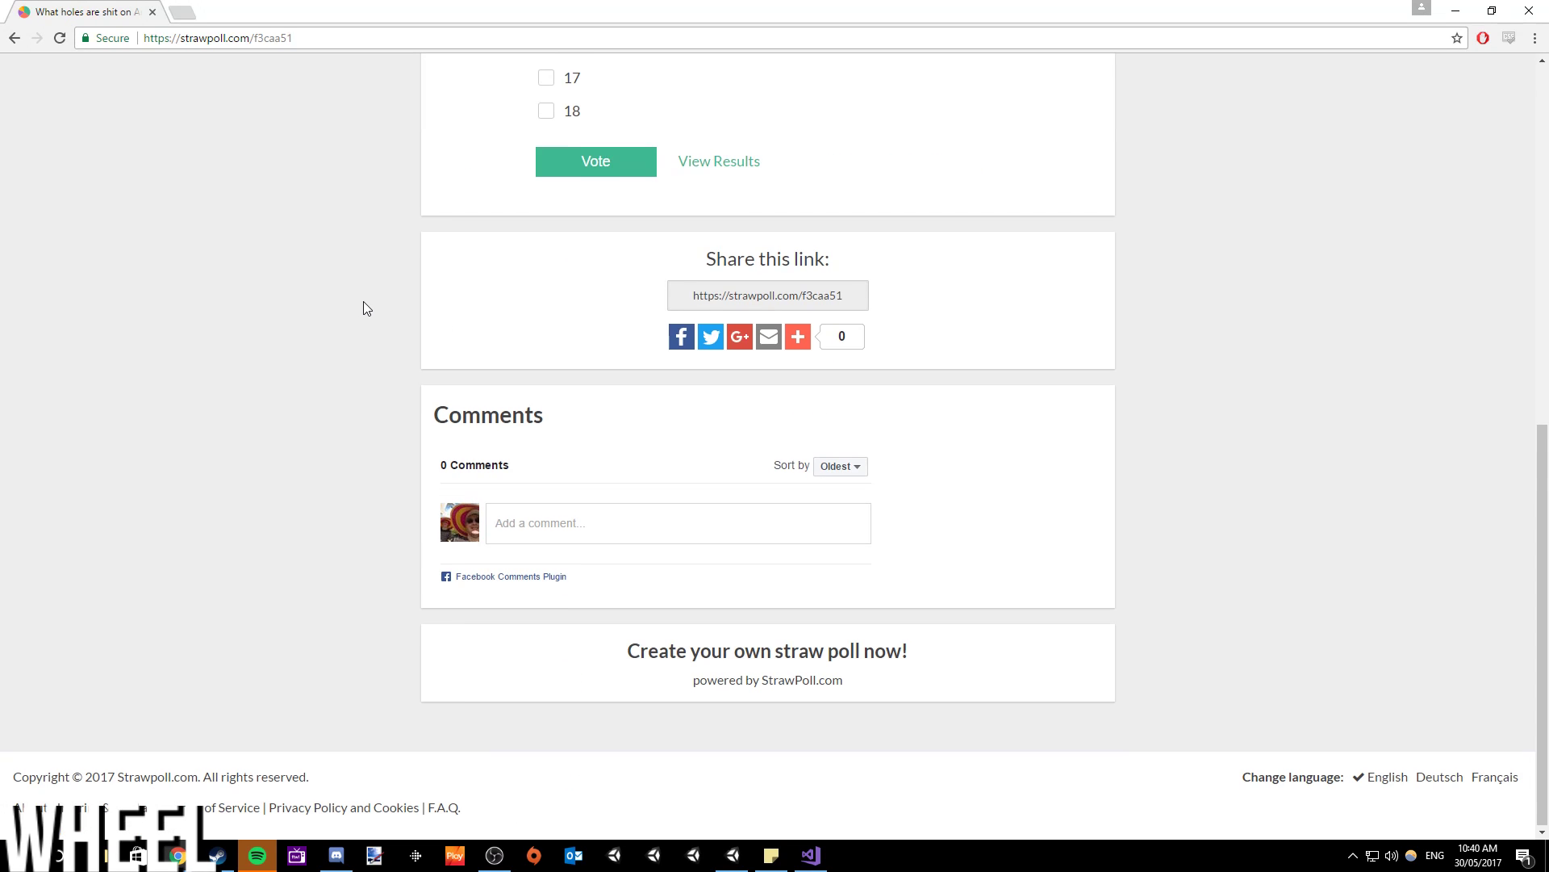
scroll(365, 305, "down", 6)
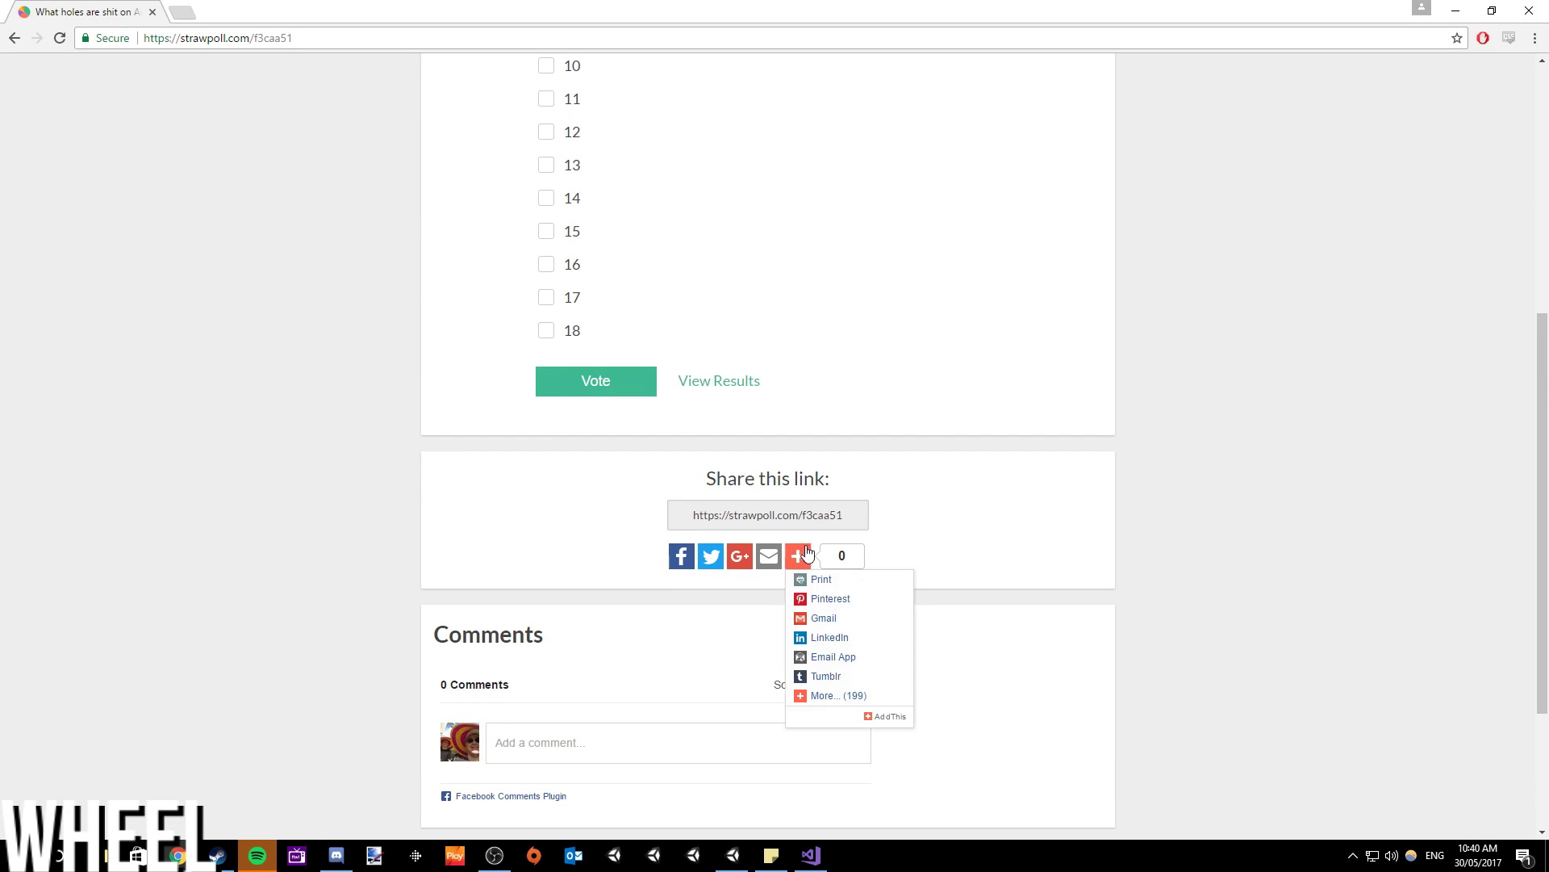
left_click(730, 391)
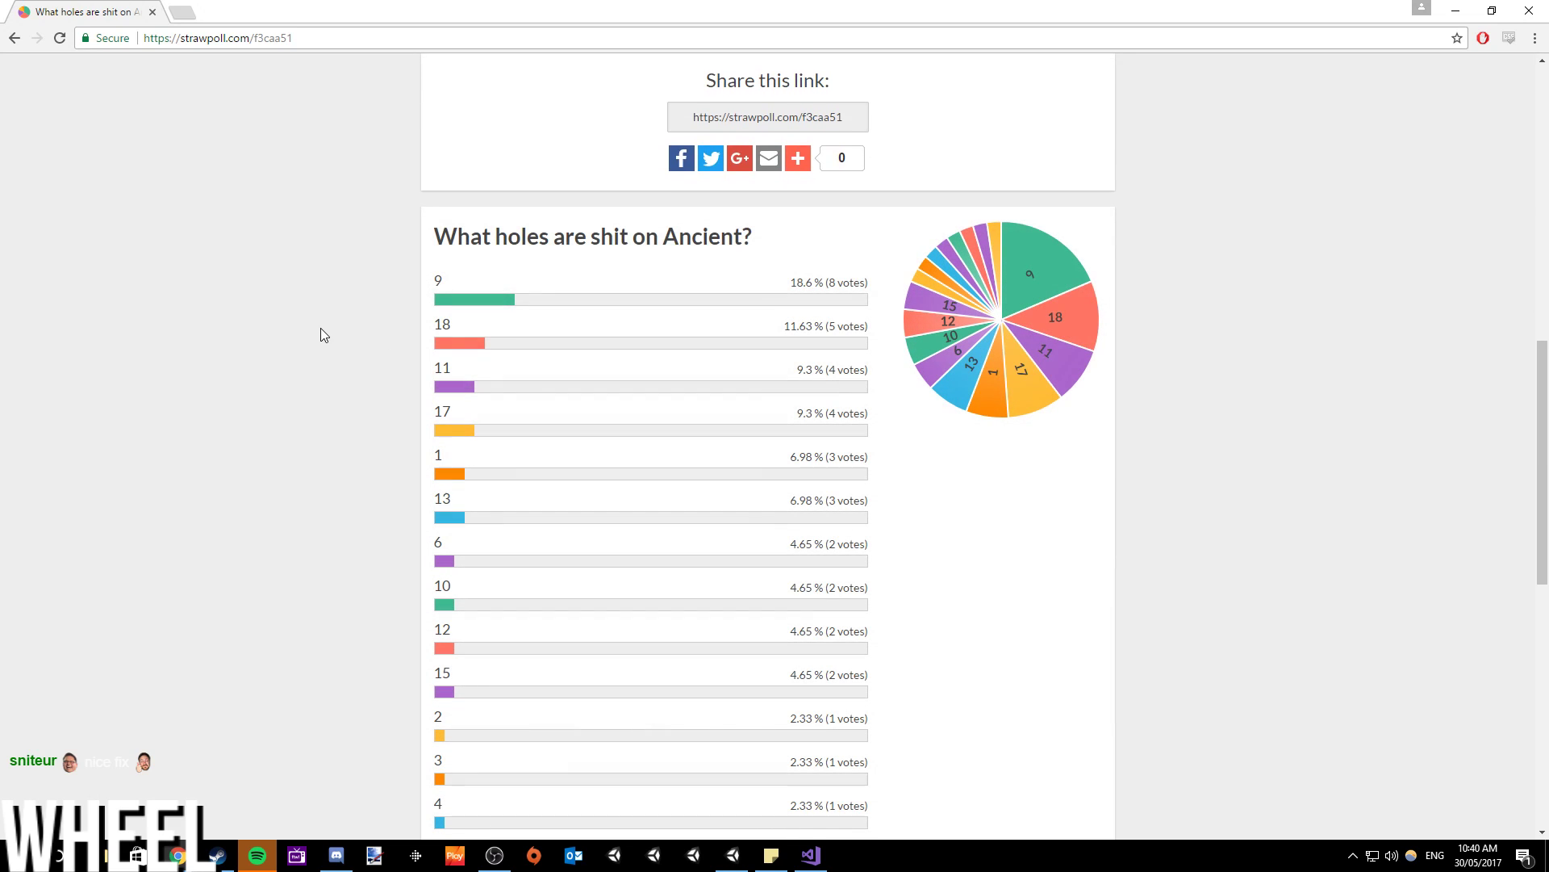
- Examine the poll's vote distribution across all 18 holes, from the most voted to the least voted
scroll(321, 328, "down", 1)
scroll(321, 328, "down", 1)
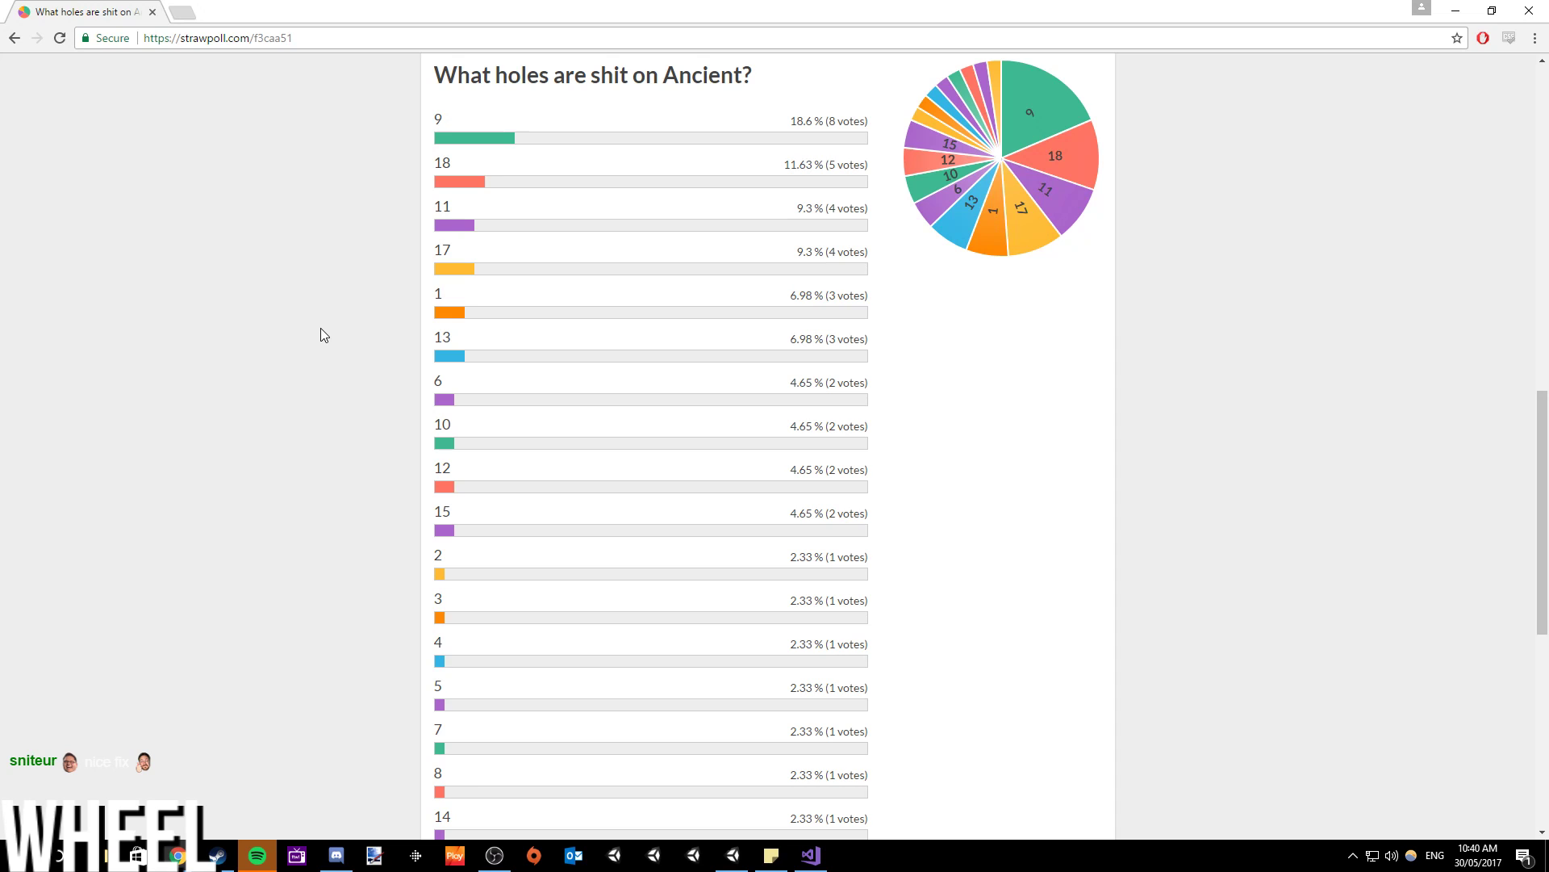
scroll(321, 327, "up", 2)
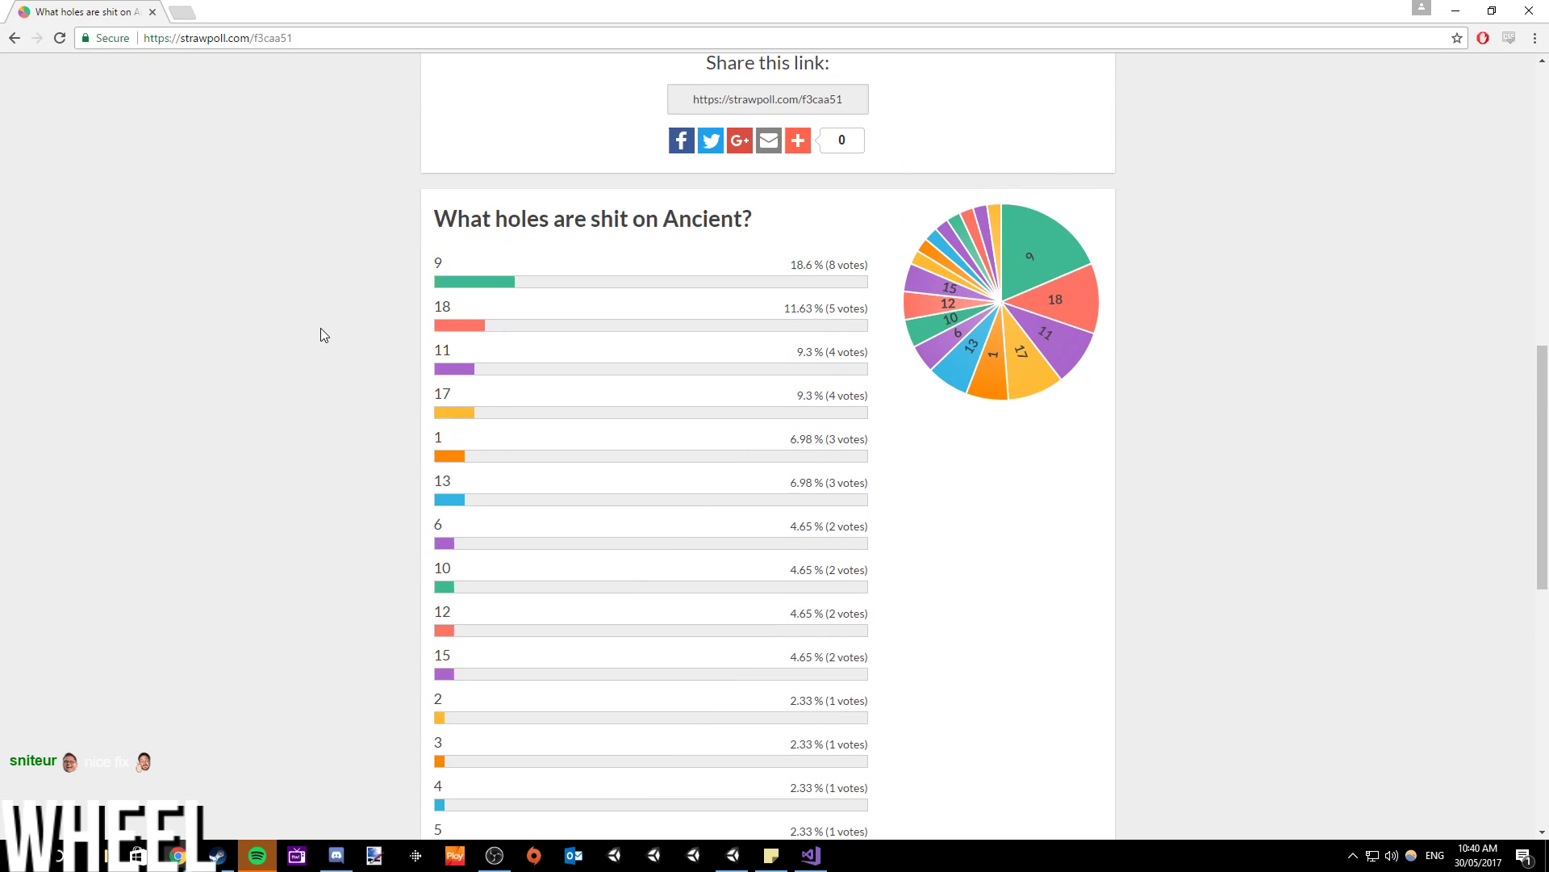
scroll(321, 328, "down", 3)
scroll(322, 327, "up", 1)
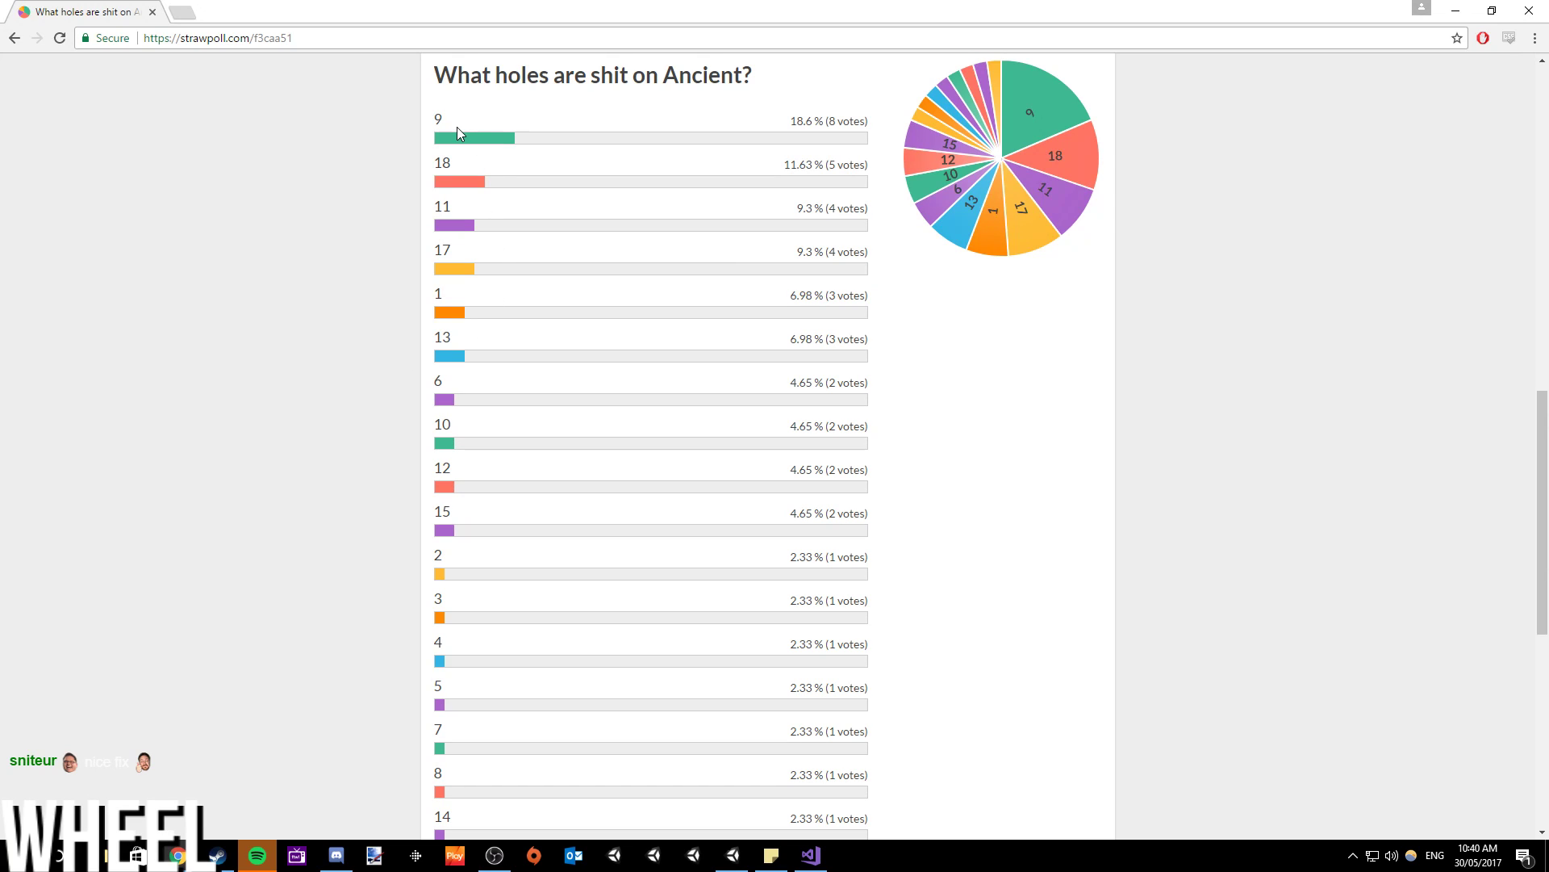
scroll(456, 128, "down", 1)
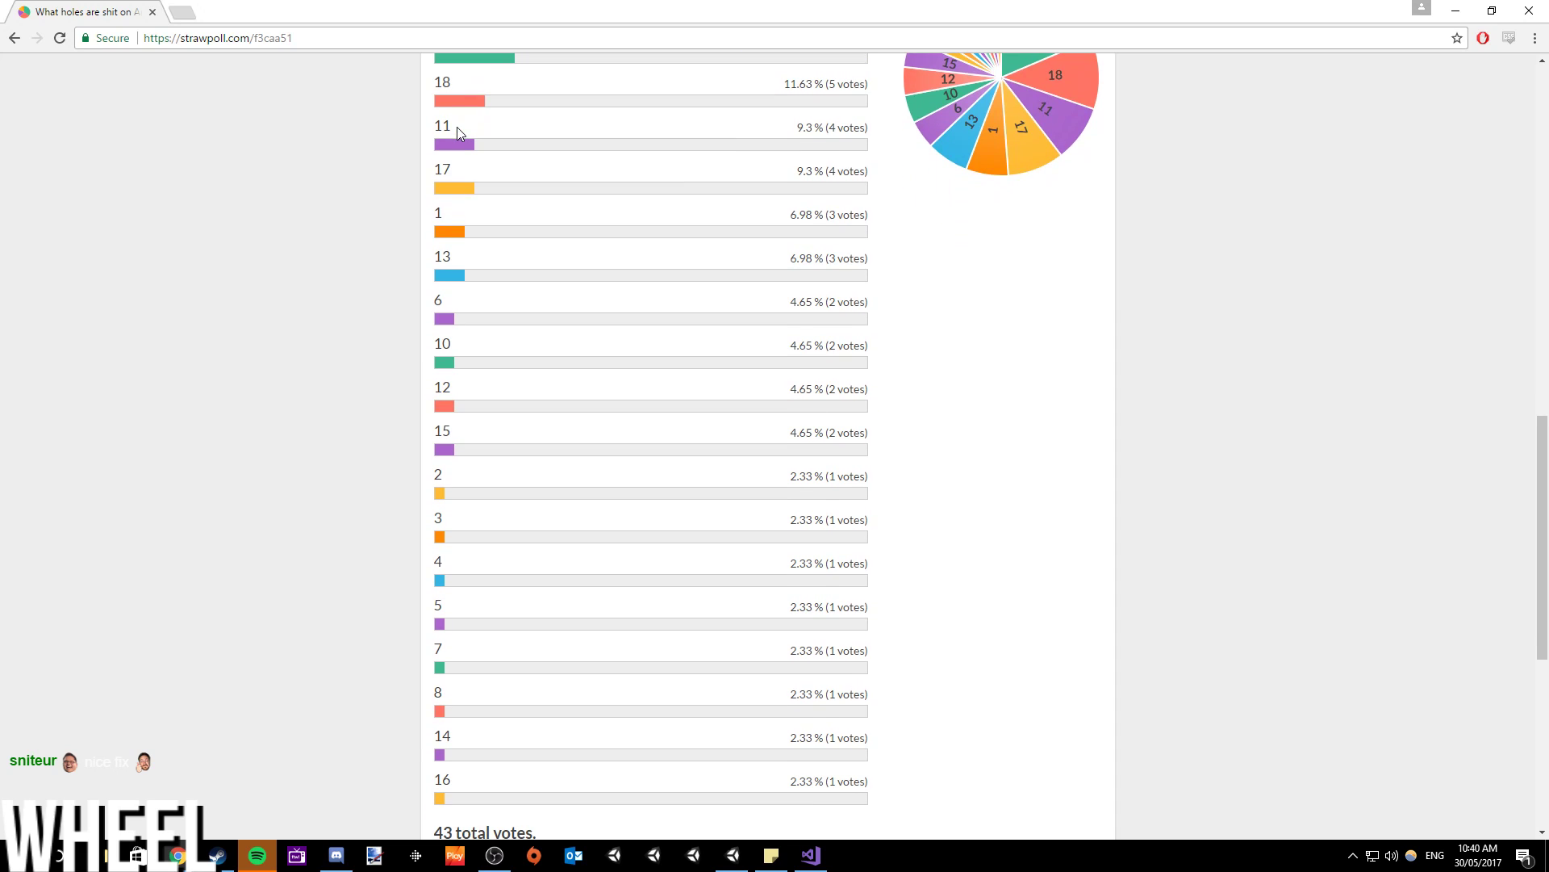
scroll(452, 176, "up", 1)
scroll(442, 264, "up", 1)
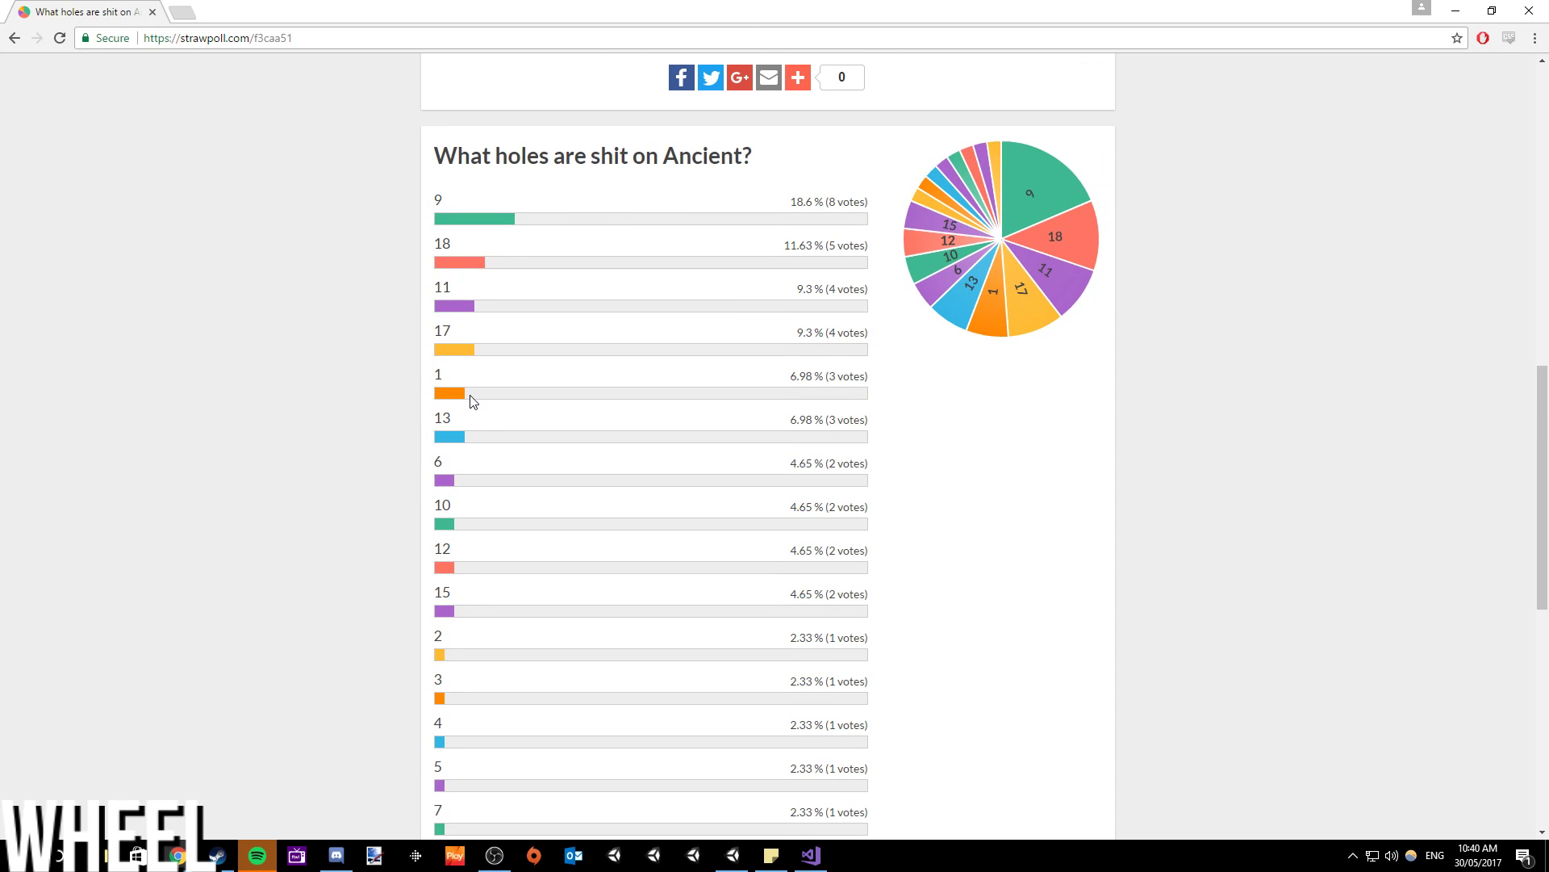
scroll(463, 401, "down", 5)
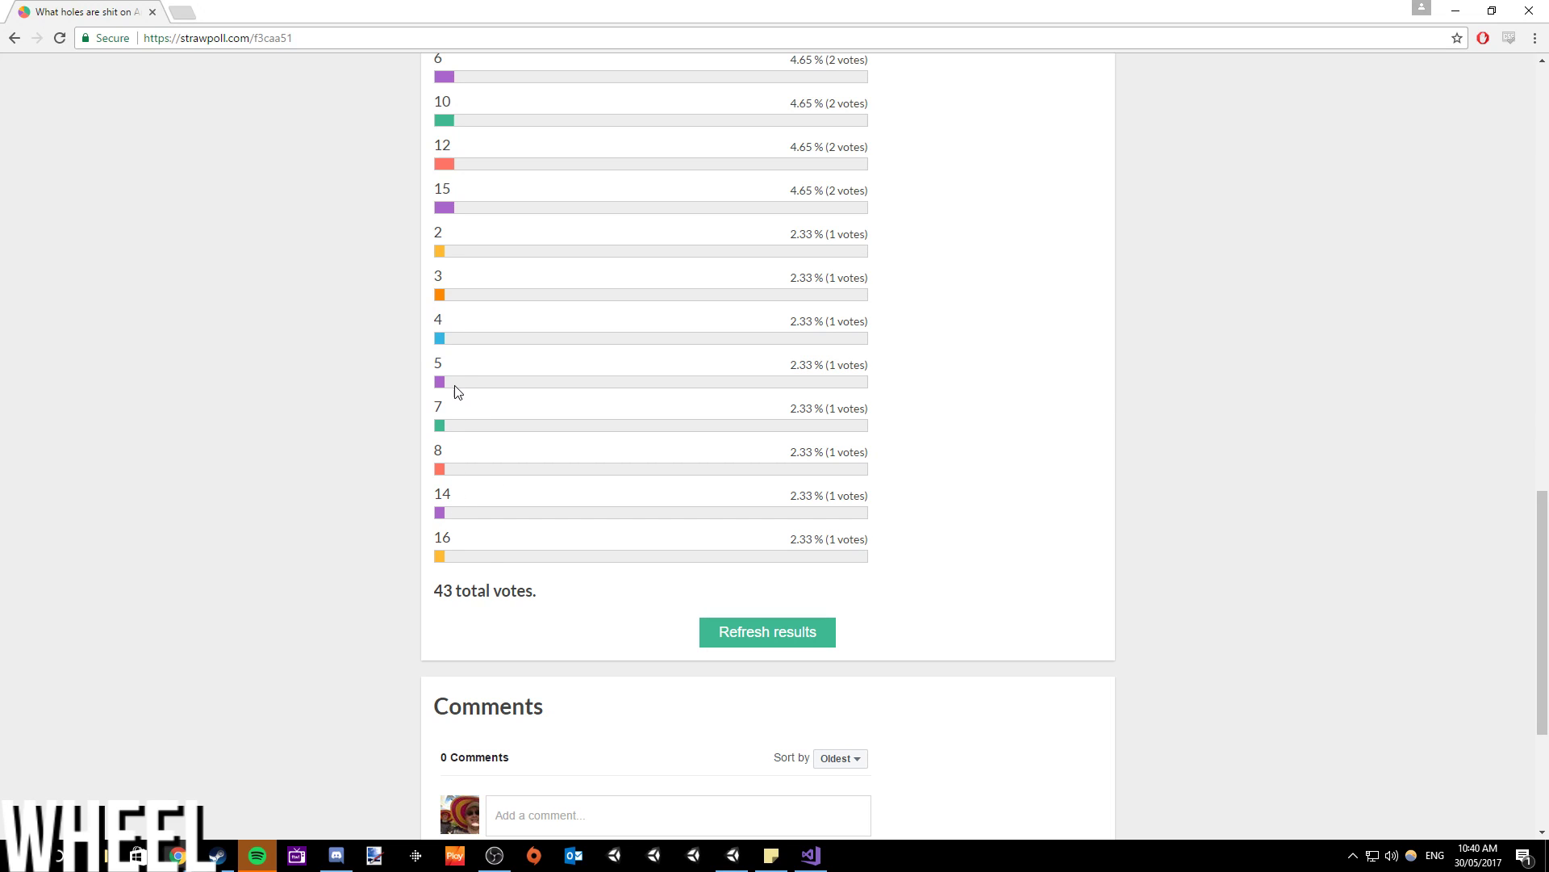
scroll(395, 375, "up", 2)
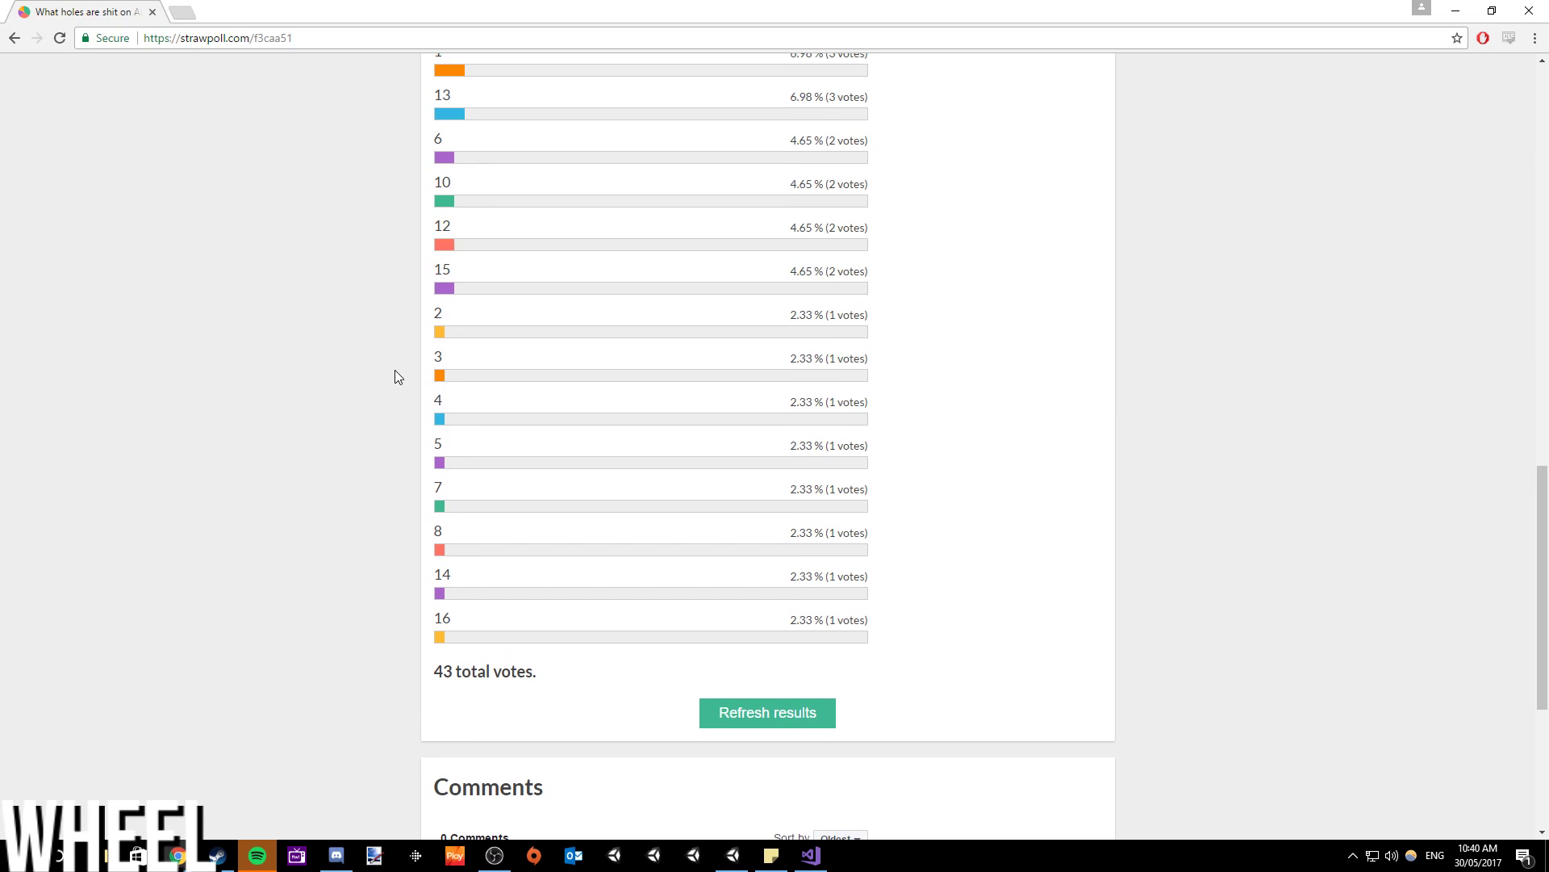
- Review the poll's most-voted holes again and return to the Ancient scene in Unity
scroll(395, 371, "up", 6)
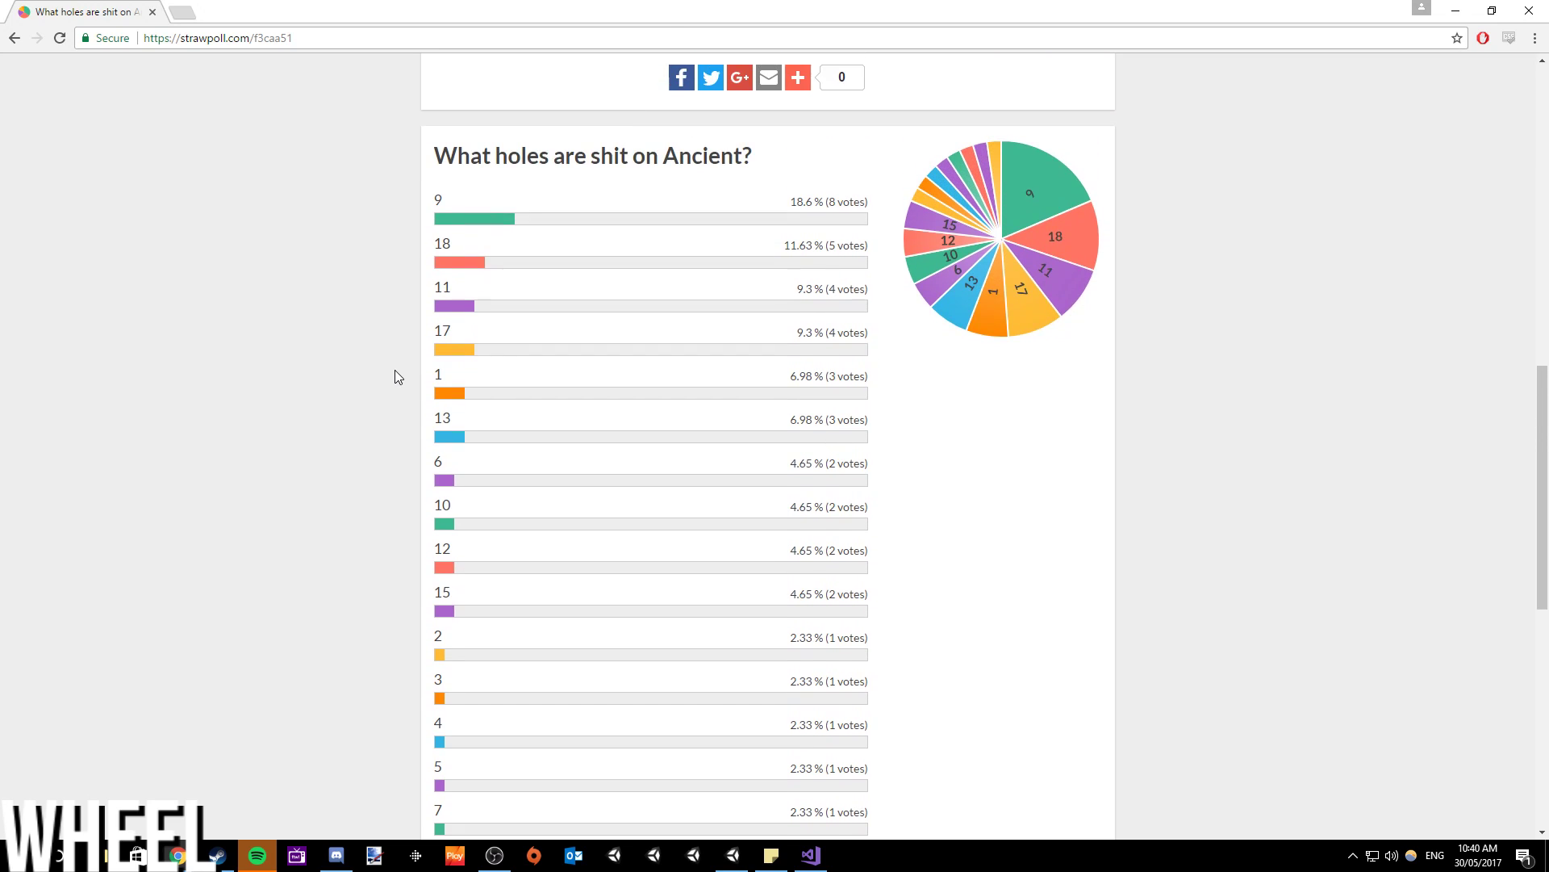
scroll(397, 376, "up", 4)
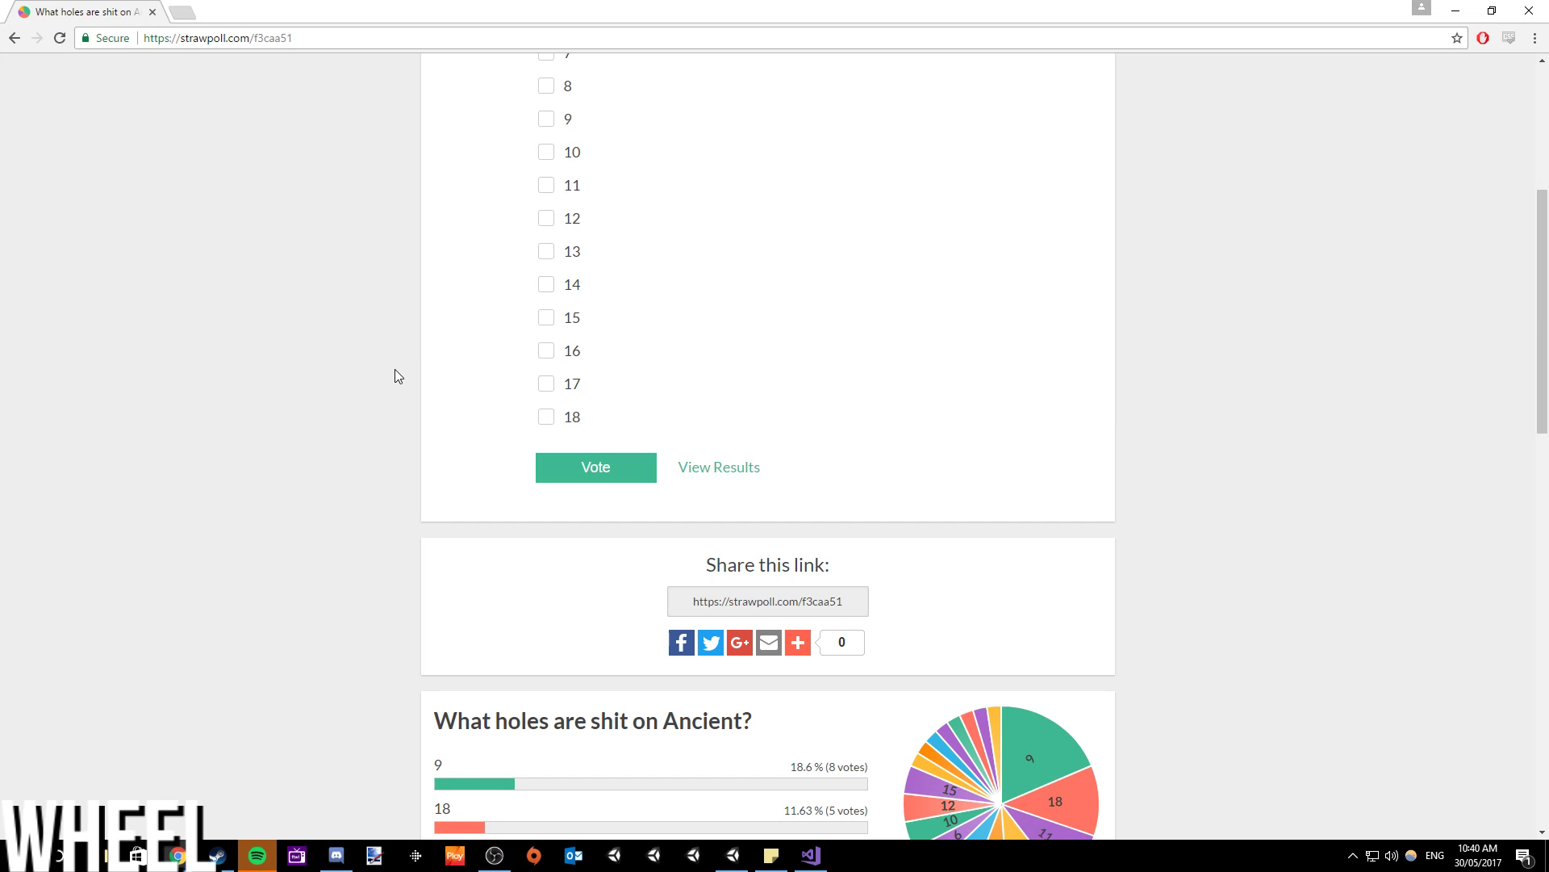
left_click(1456, 11)
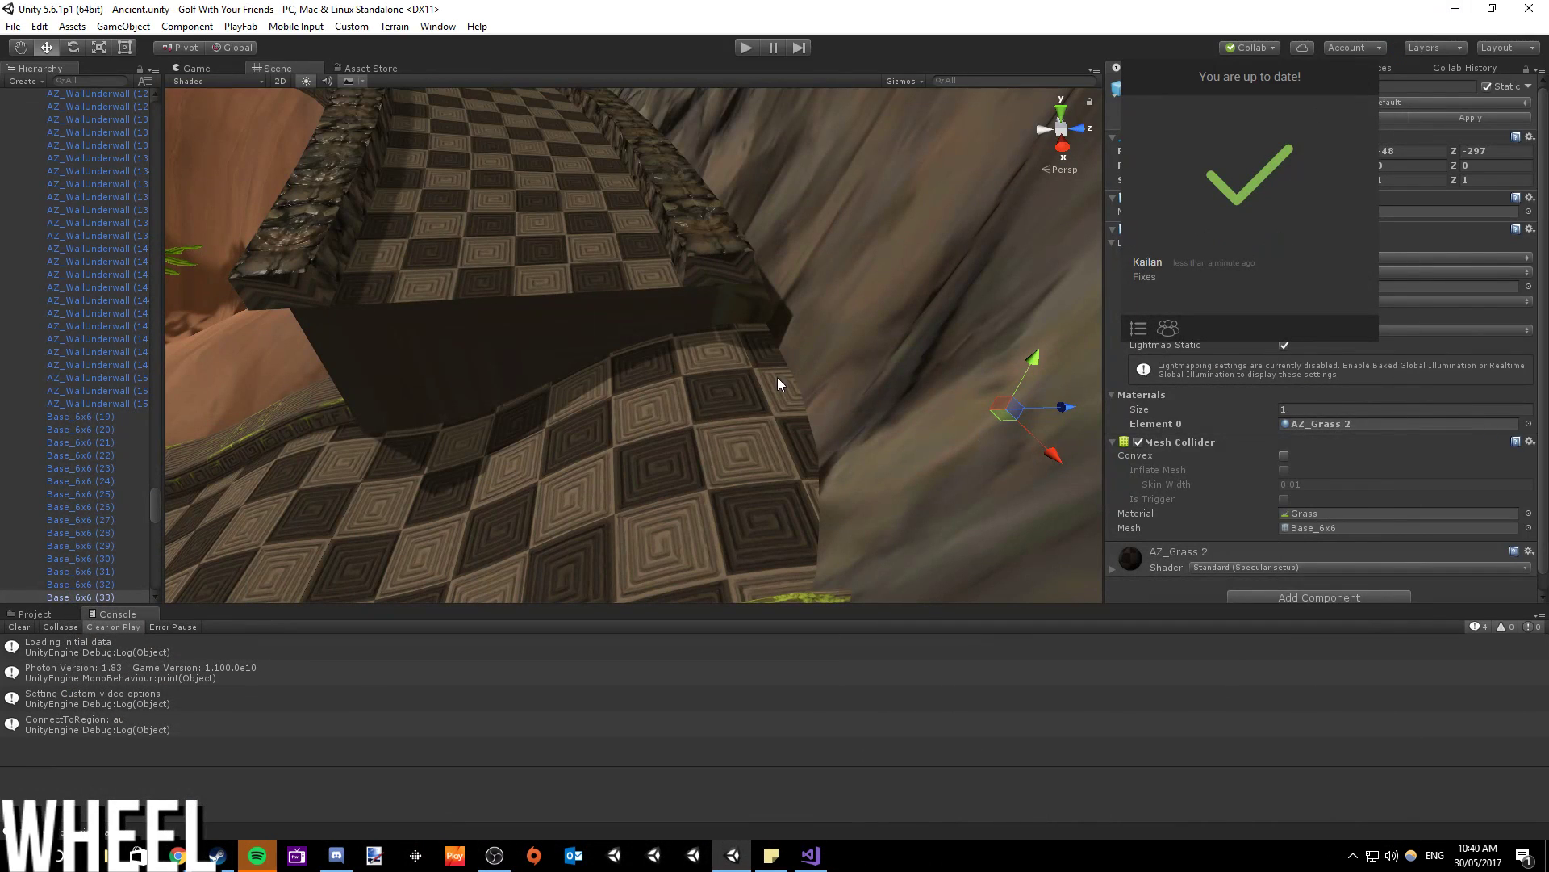
- Inspect the Ancient forest area and the vine-covered stone corridor leading into the dinosaur egg chamber
right_click_drag(826, 388, 1098, 330)
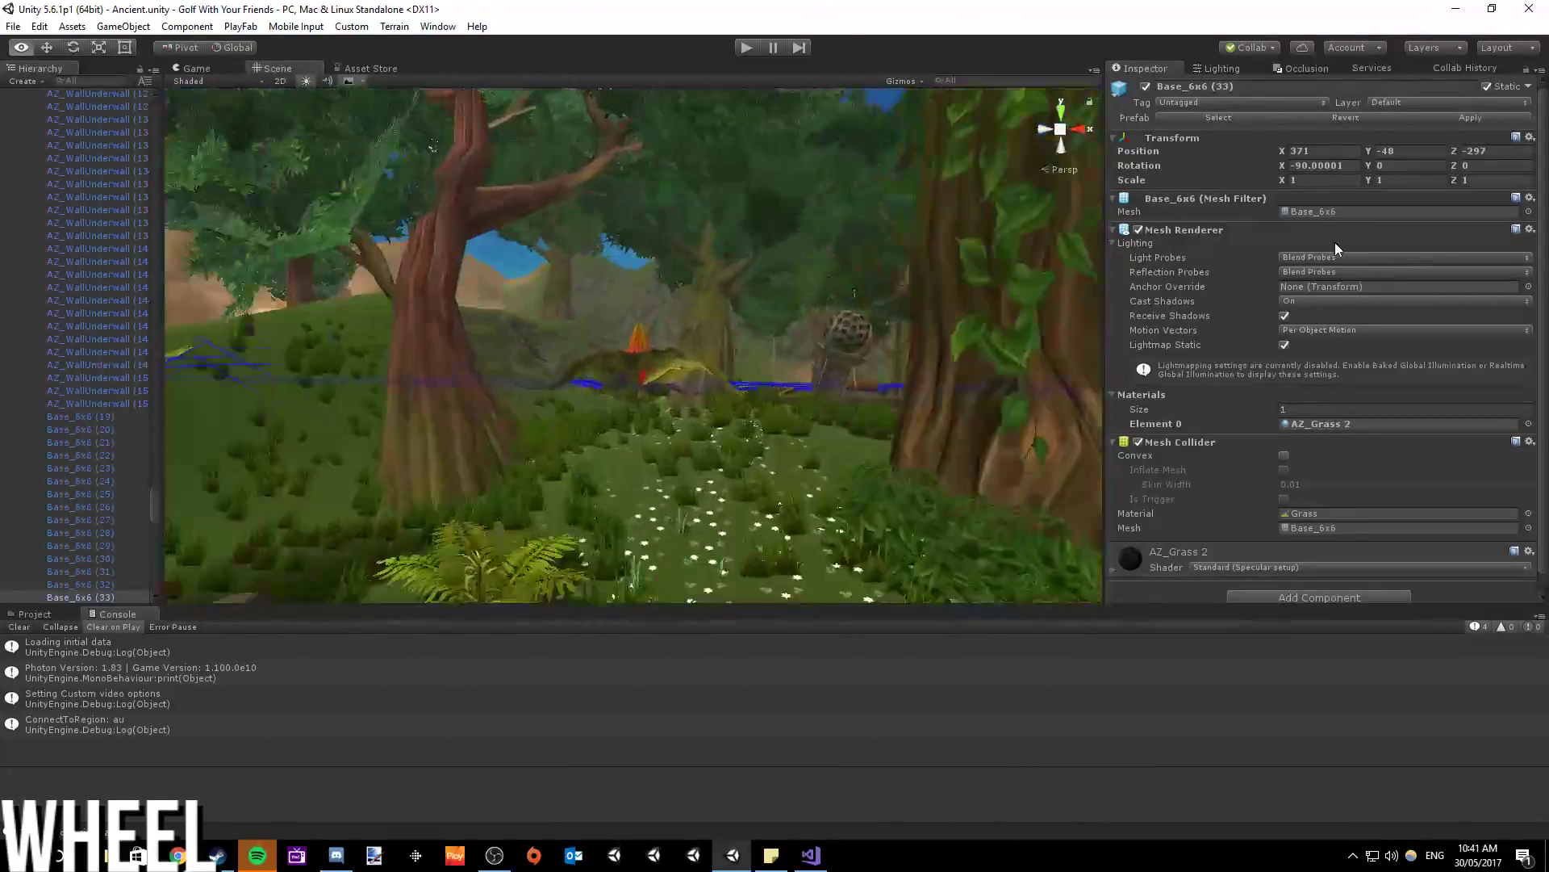
right_click_drag(1335, 242, 601, 234)
scroll(842, 170, "up", 5)
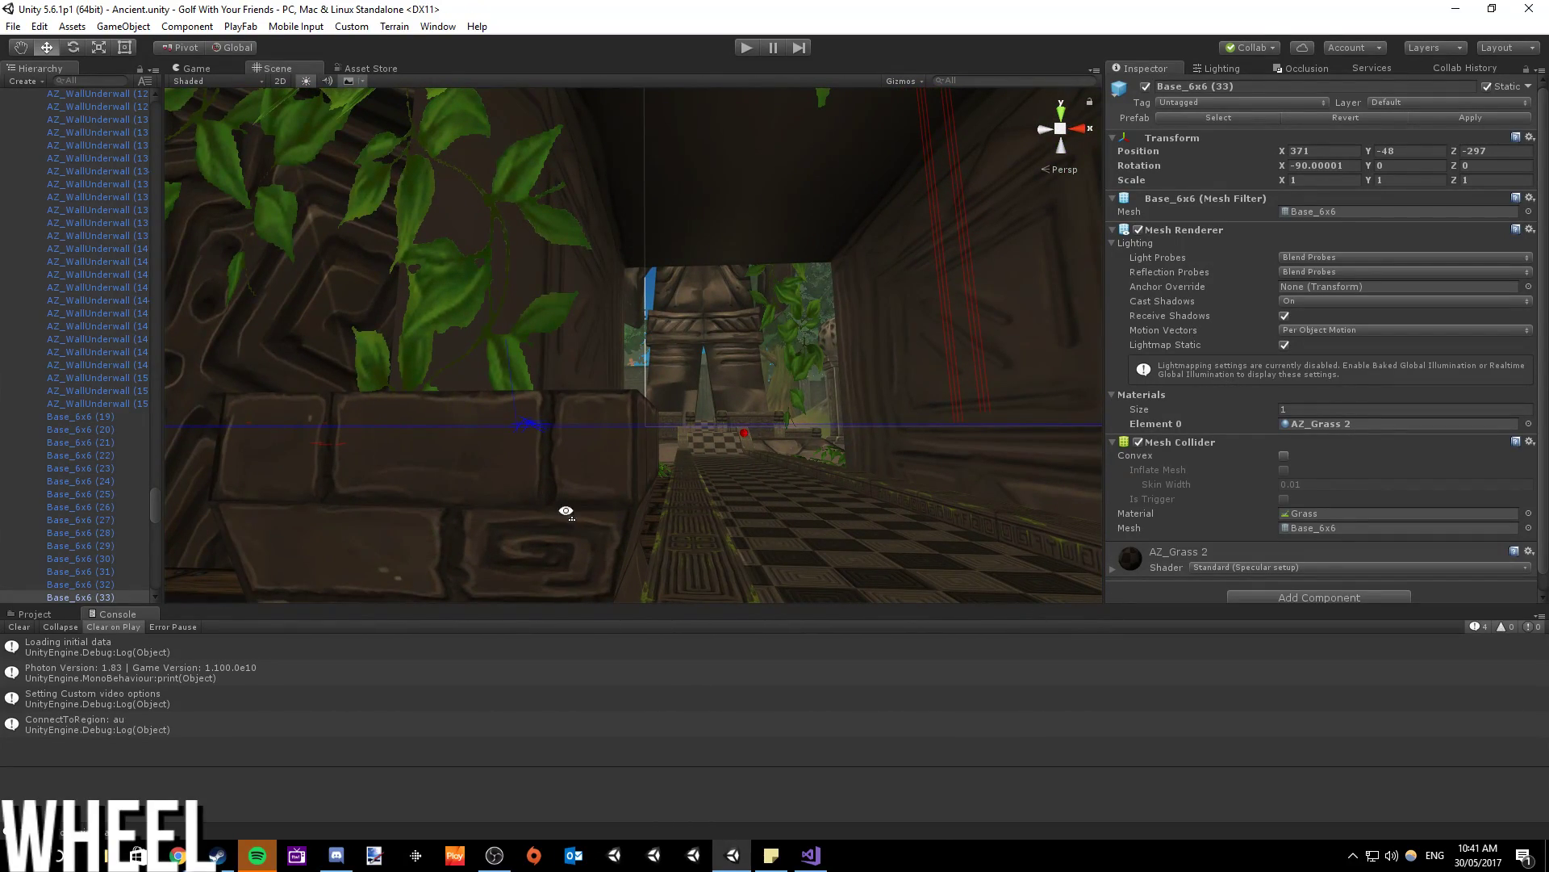
scroll(605, 517, "up", 10)
right_click_drag(605, 511, 646, 567)
right_click_drag(460, 434, 562, 343)
right_click_drag(424, 395, 378, 325)
right_click_drag(501, 452, 703, 469)
right_click_drag(1066, 448, 312, 483)
scroll(721, 424, "up", 5)
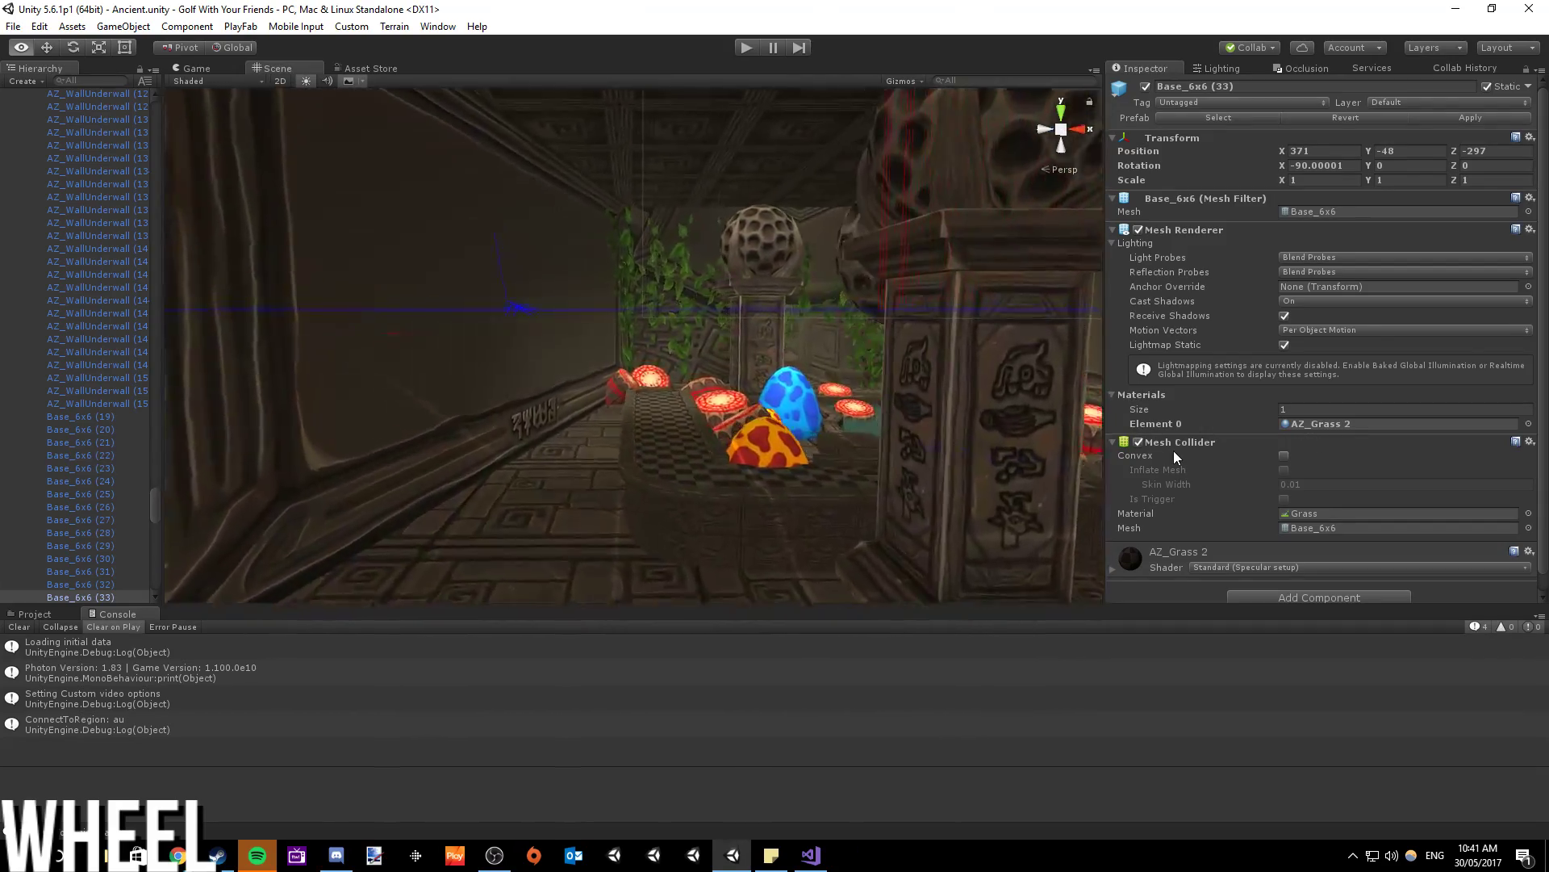
- Examine the egg chamber with its sphere-topped pillars and the forest around the temple entrance
right_click_drag(1173, 450, 864, 395)
right_click_drag(985, 388, 773, 327)
right_click_drag(520, 464, 1169, 627)
scroll(1169, 628, "down", 2)
key("d")
right_click_drag(1081, 565, 788, 144)
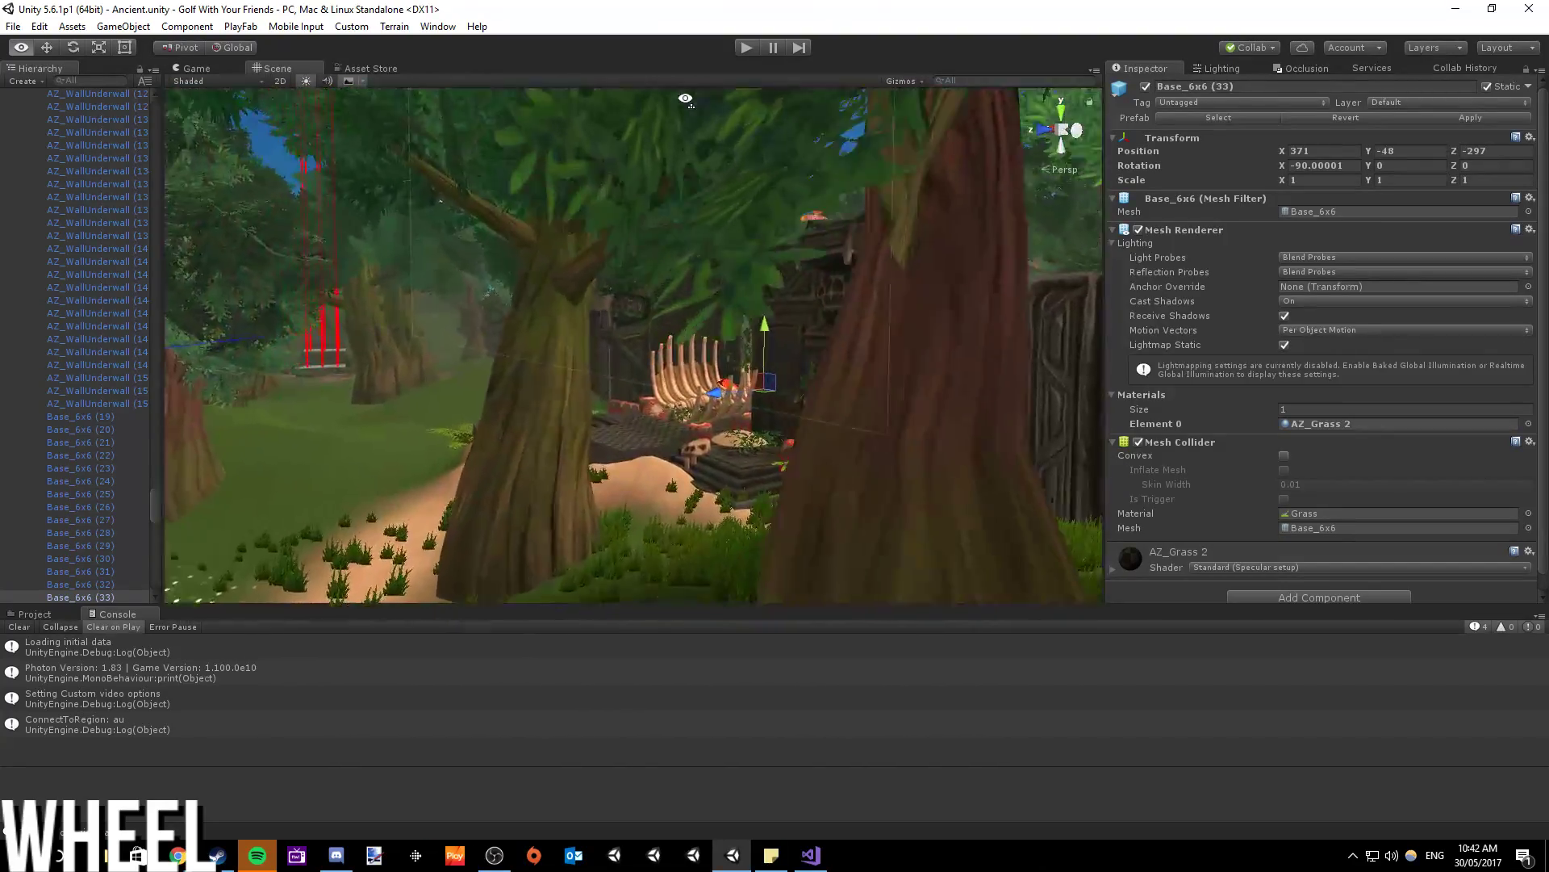
right_click_drag(744, 93, 939, 83)
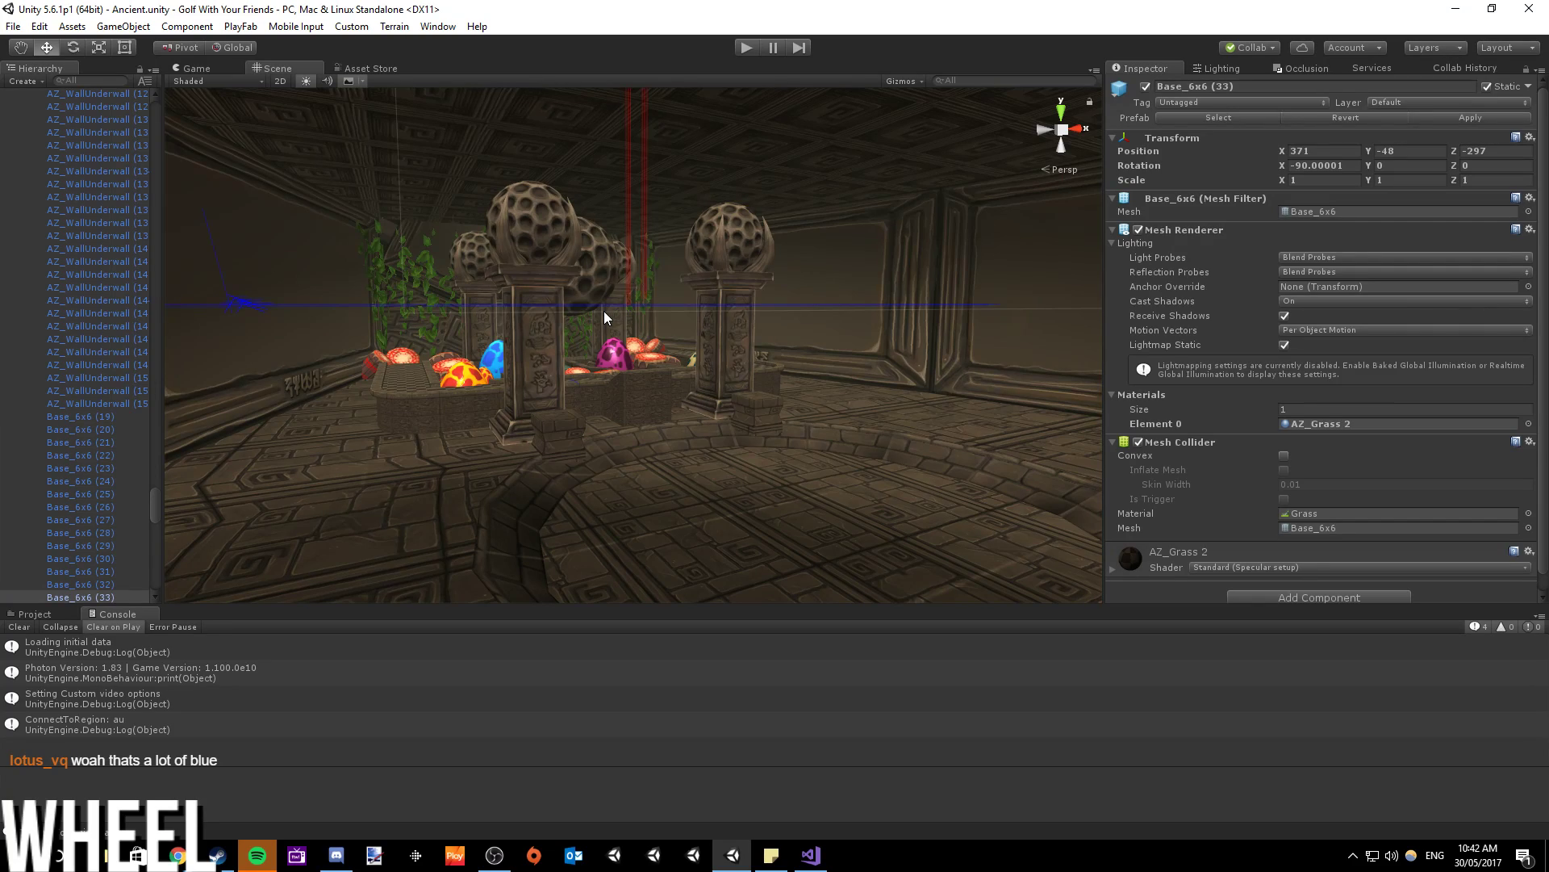
right_click_drag(604, 311, 968, 581)
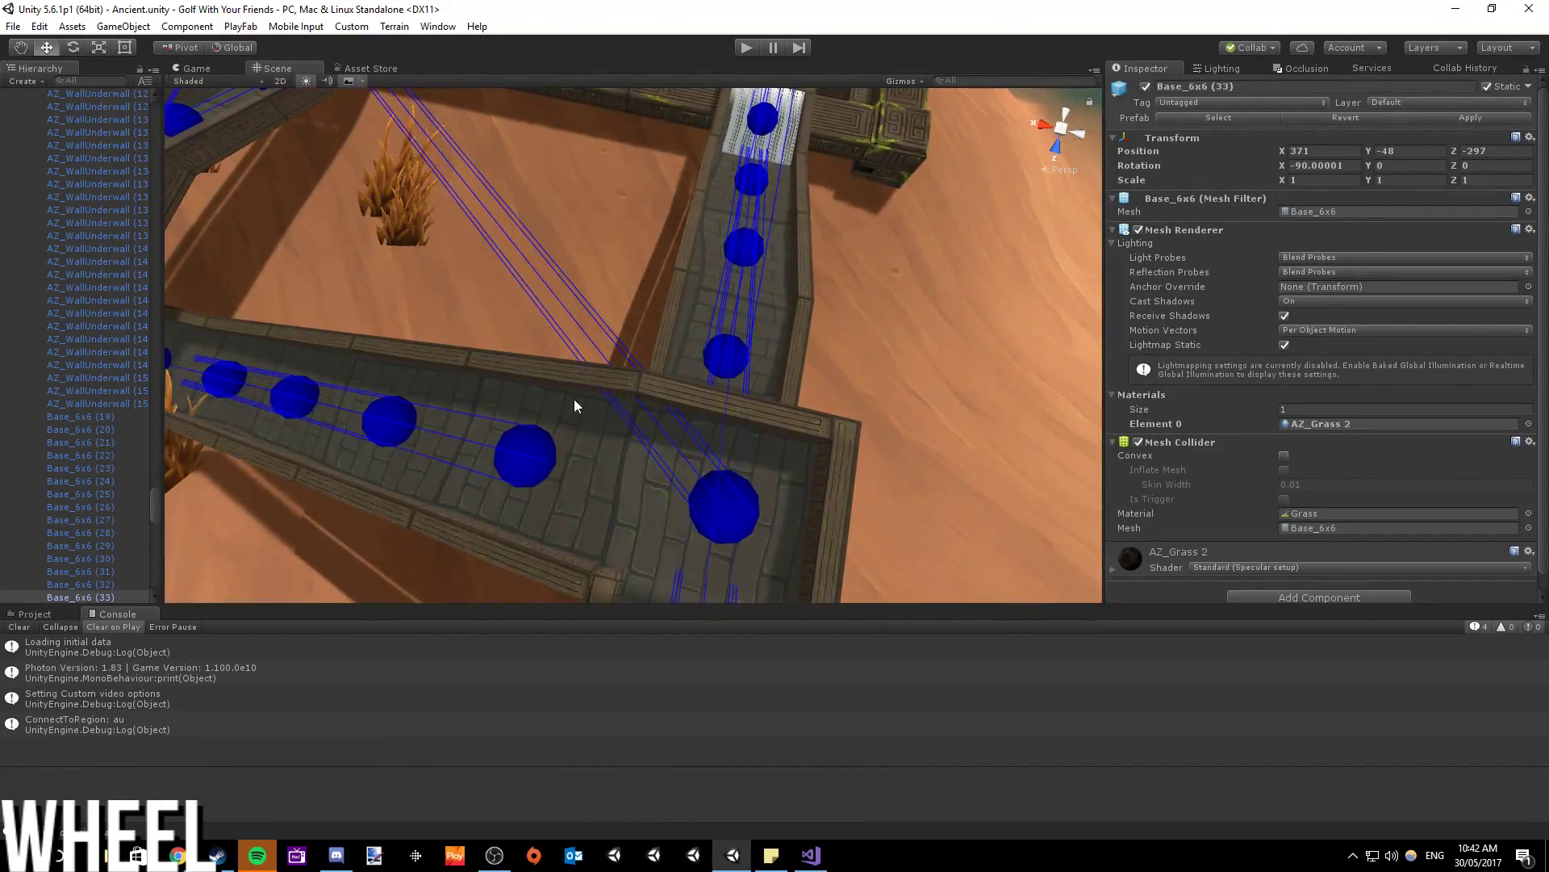
- Check the Terrain's rocky hillside and select SpawnHole9 to locate the start of hole 9
right_click_drag(624, 532, 984, 361)
left_click(857, 397)
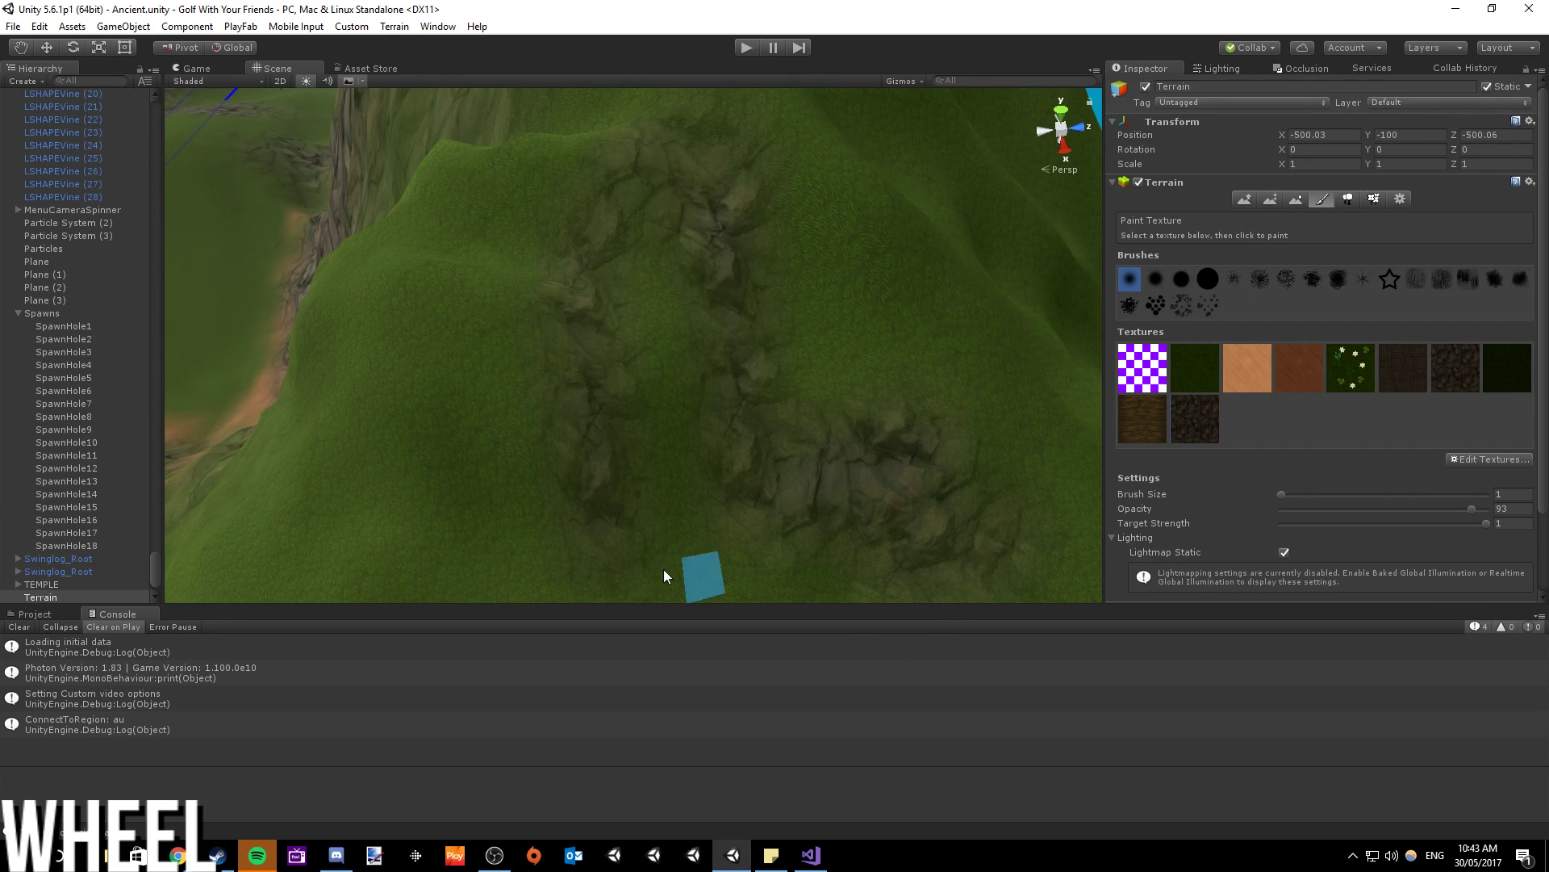
scroll(608, 443, "down", 5)
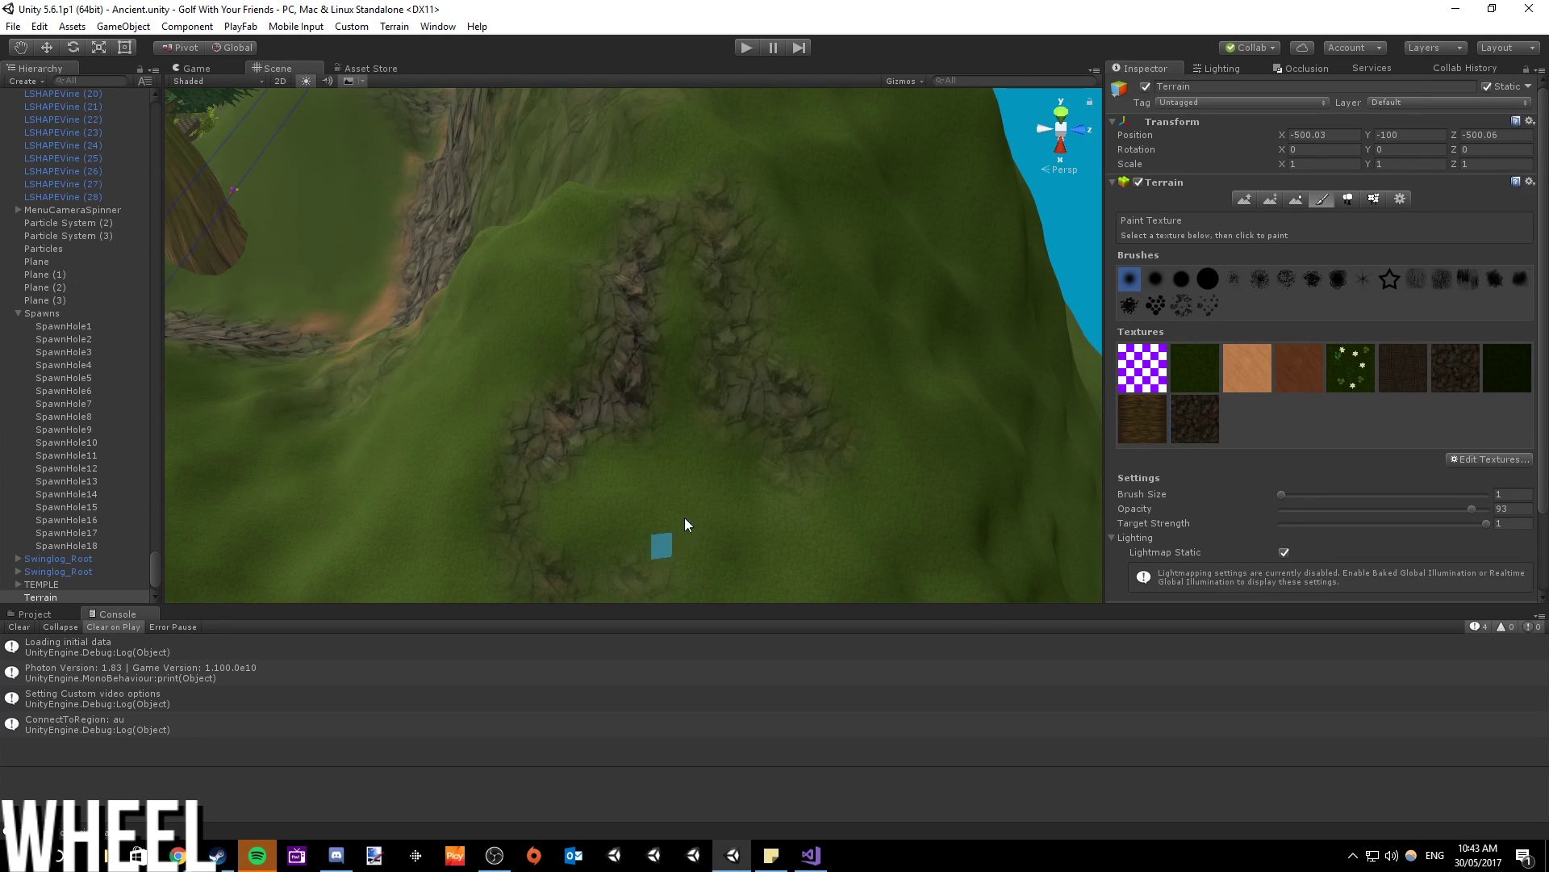
right_click_drag(796, 409, 692, 349)
scroll(675, 159, "up", 5)
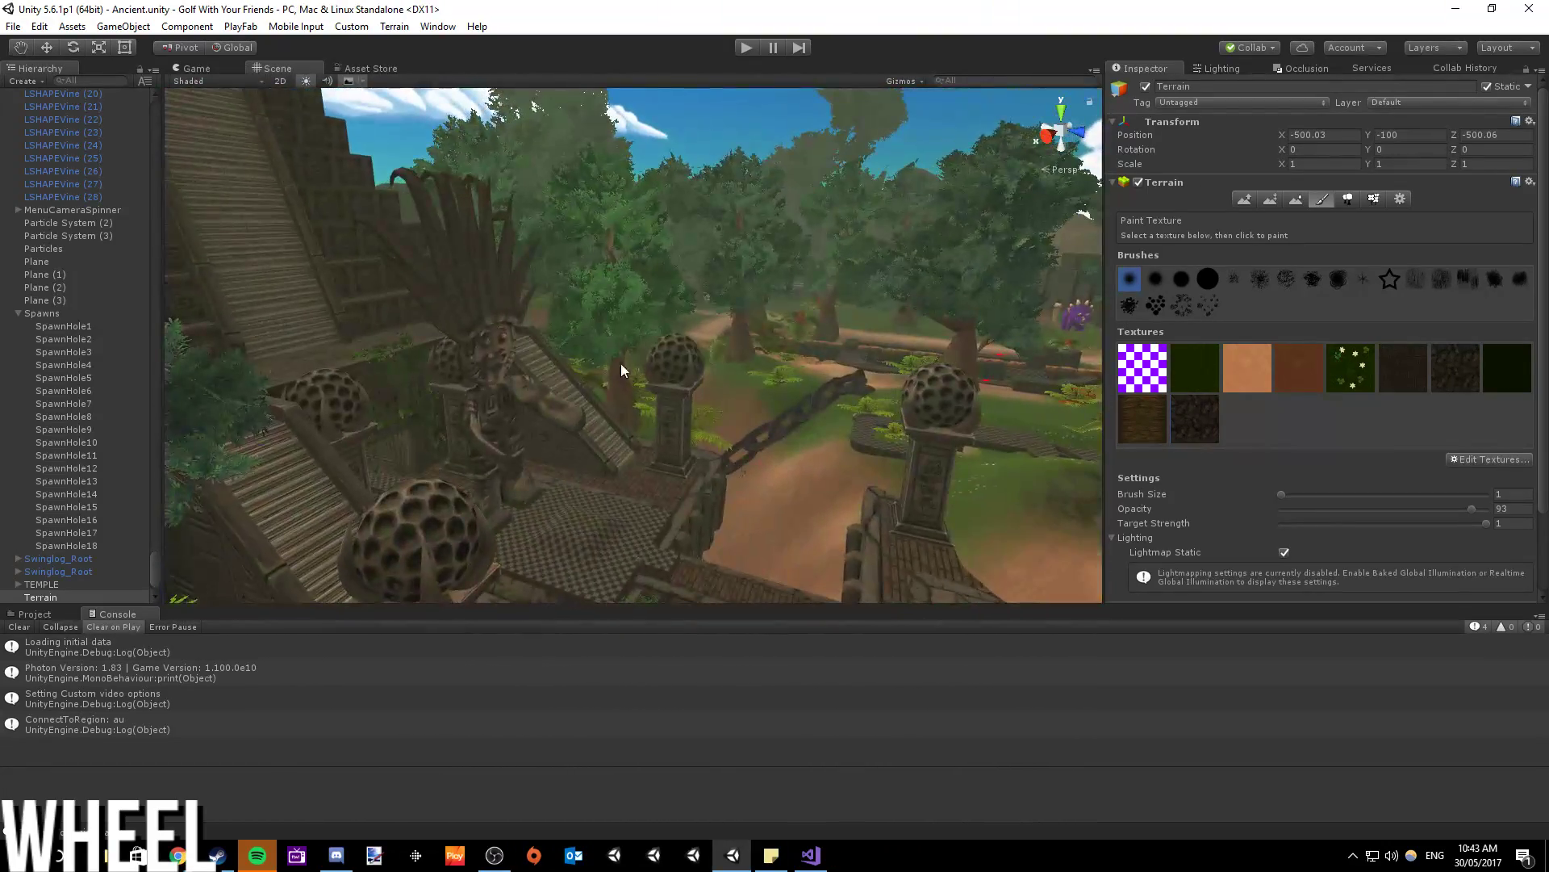
scroll(623, 379, "up", 10)
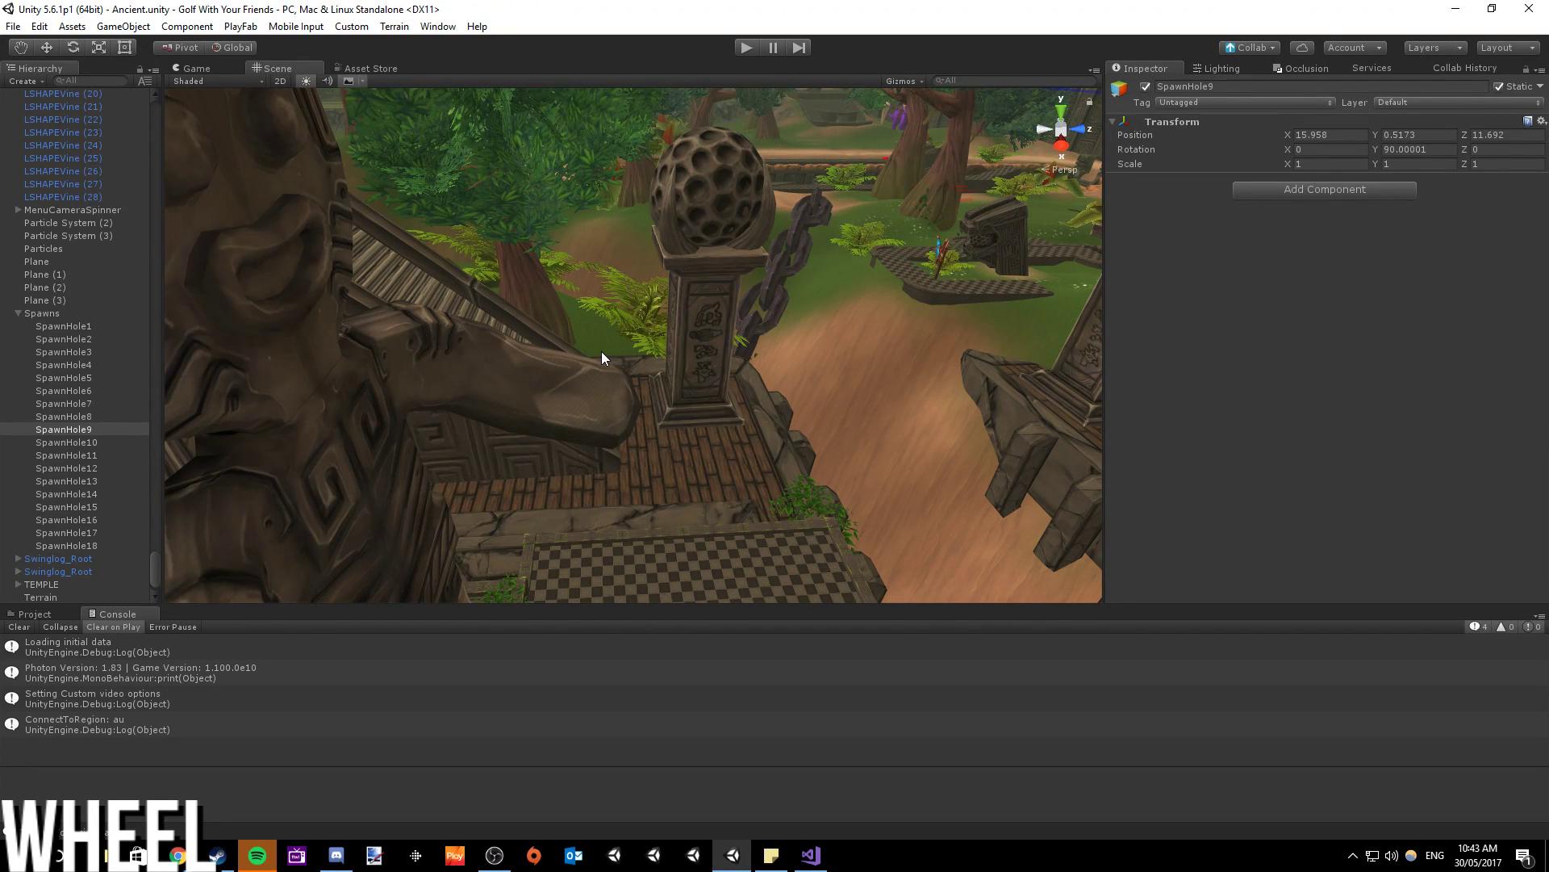
- Examine the throne statue by hole 9, the checkered hole 8 course and the stepped ramps in the forest
right_click_drag(552, 267, 560, 206)
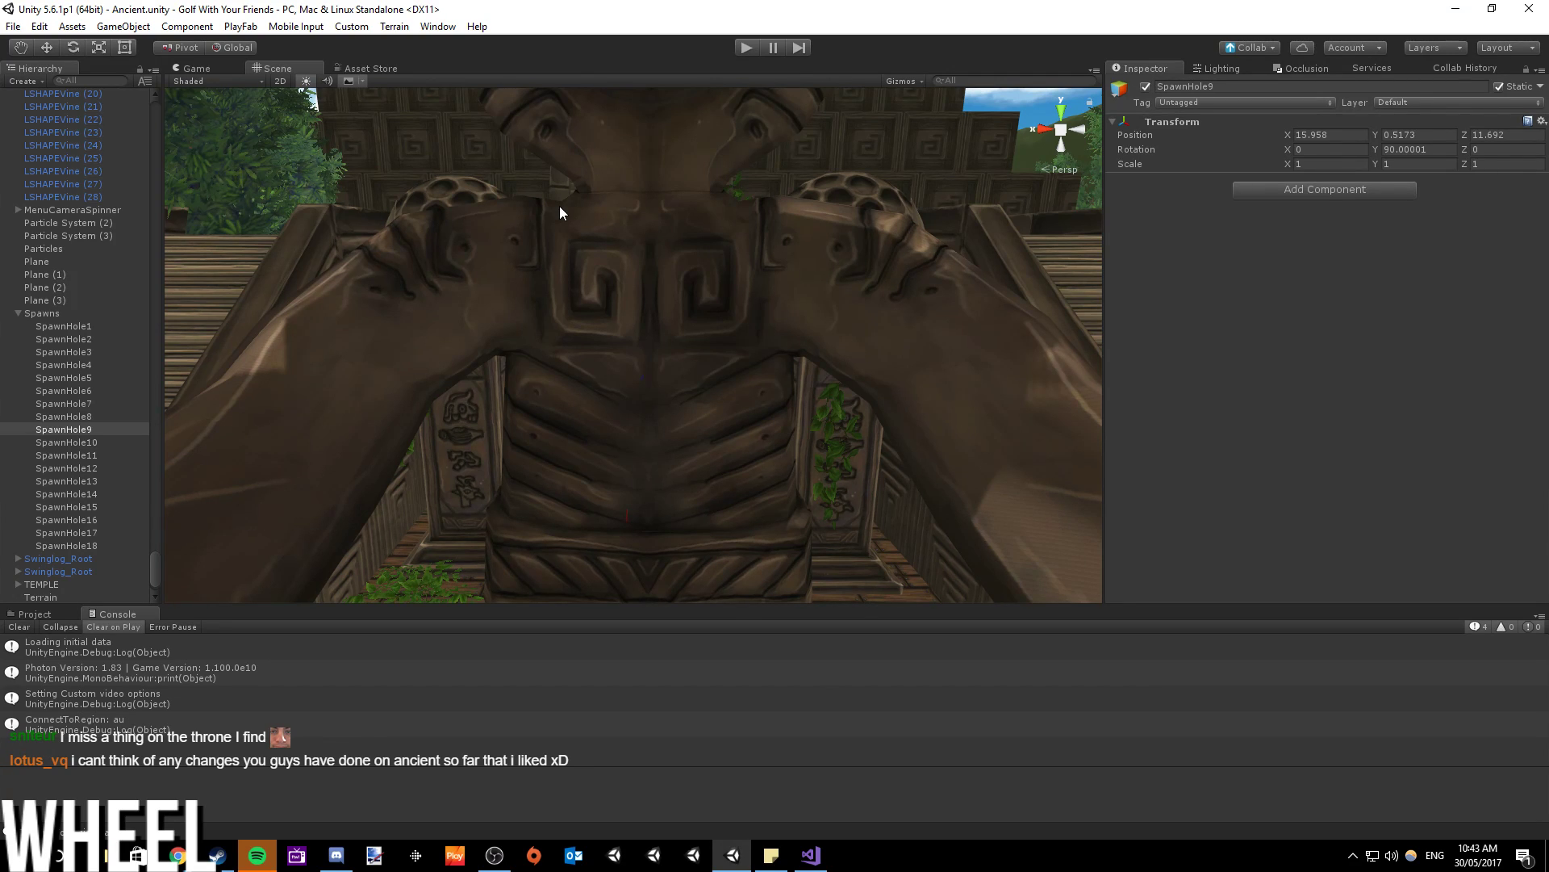
right_click_drag(560, 206, 819, 404)
key("w")
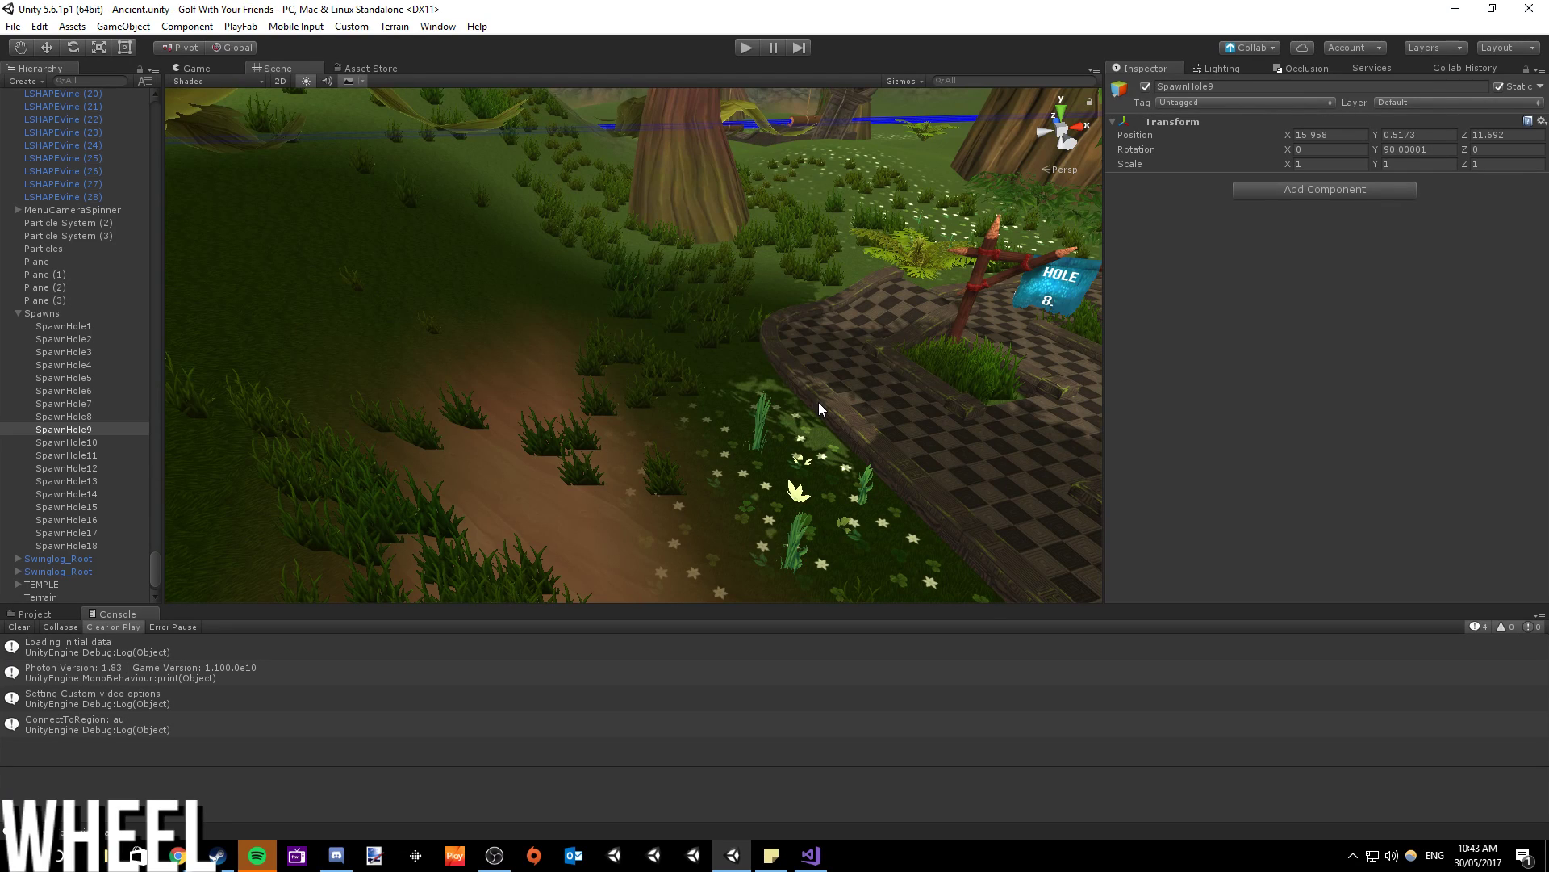
right_click_drag(713, 492, 772, 457)
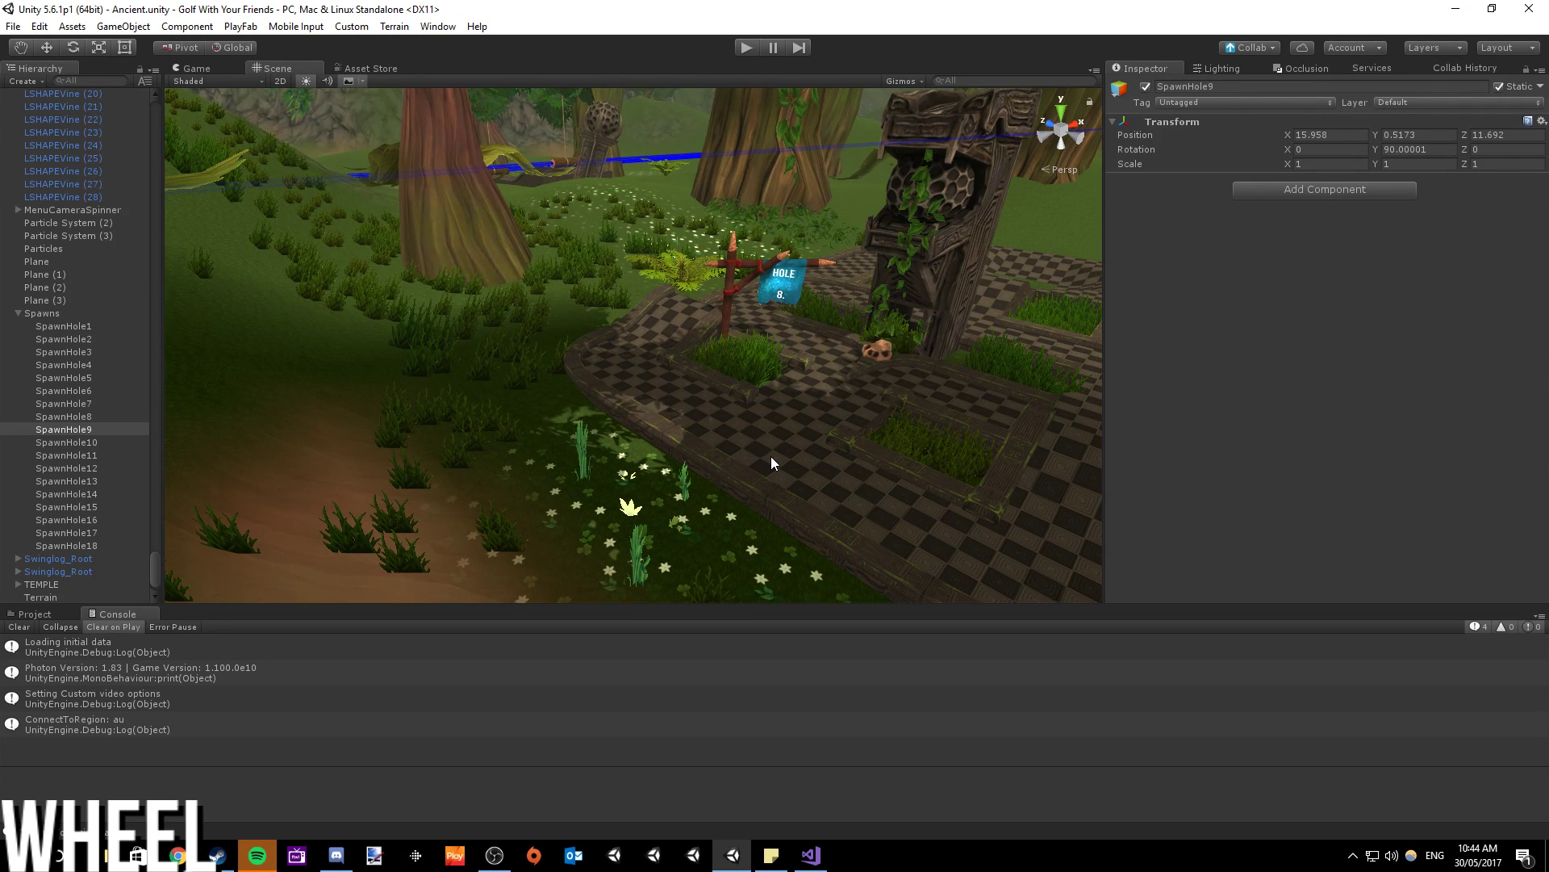
right_click_drag(764, 448, 815, 433)
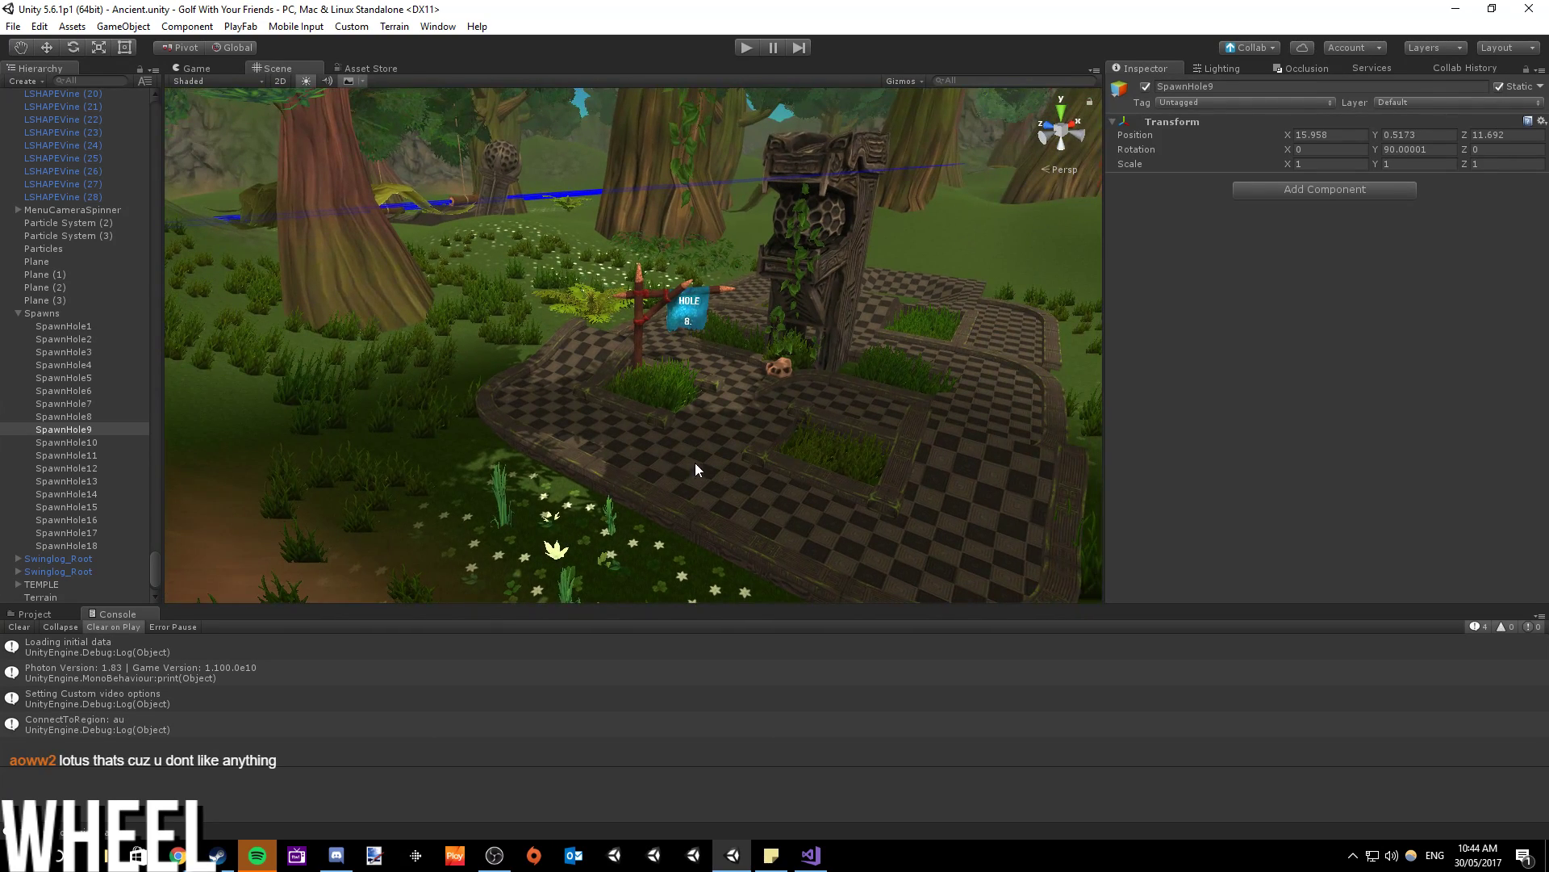
right_click_drag(562, 494, 573, 425)
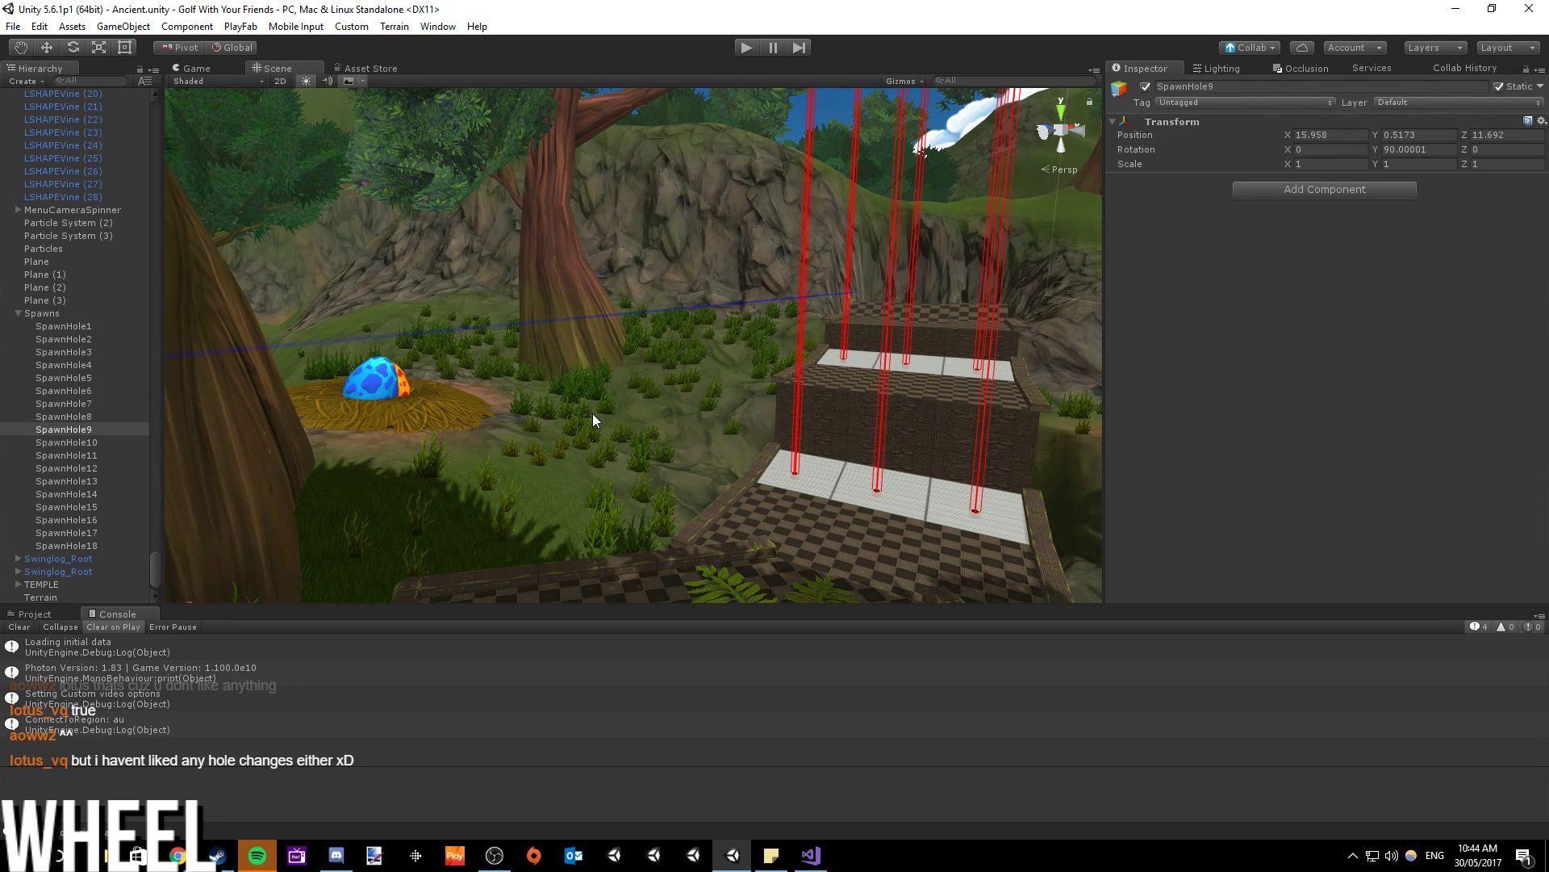
left_click_drag(415, 443, 951, 436, "alt")
scroll(775, 409, "up", 5)
- Open the SandLevel scene from the project's Assets folder
left_click(14, 28)
left_click(41, 61)
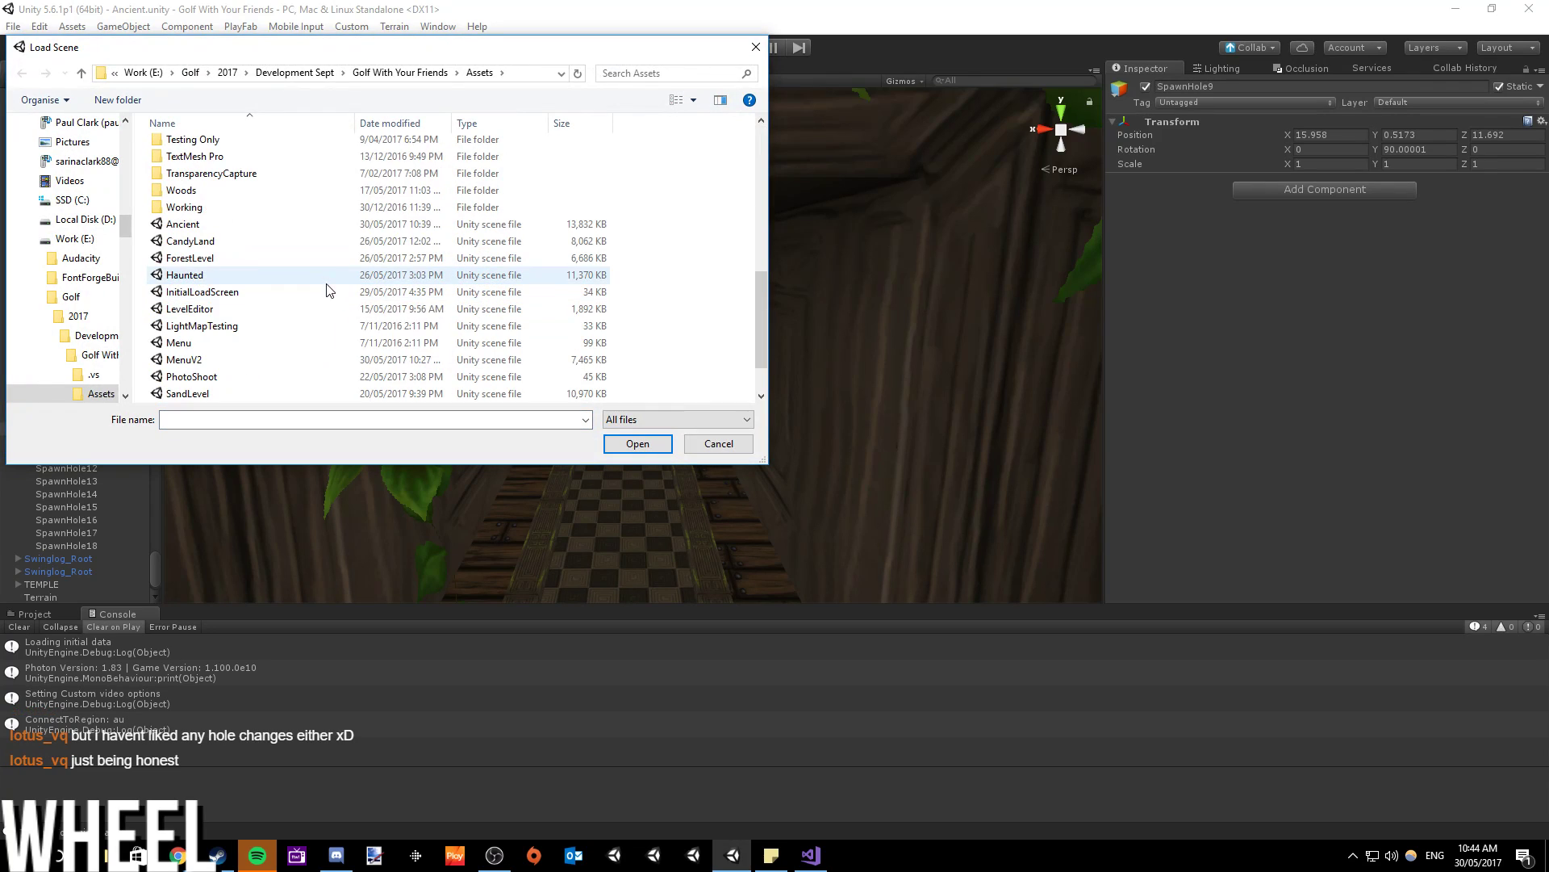
scroll(266, 323, "down", 1)
double_click(209, 345)
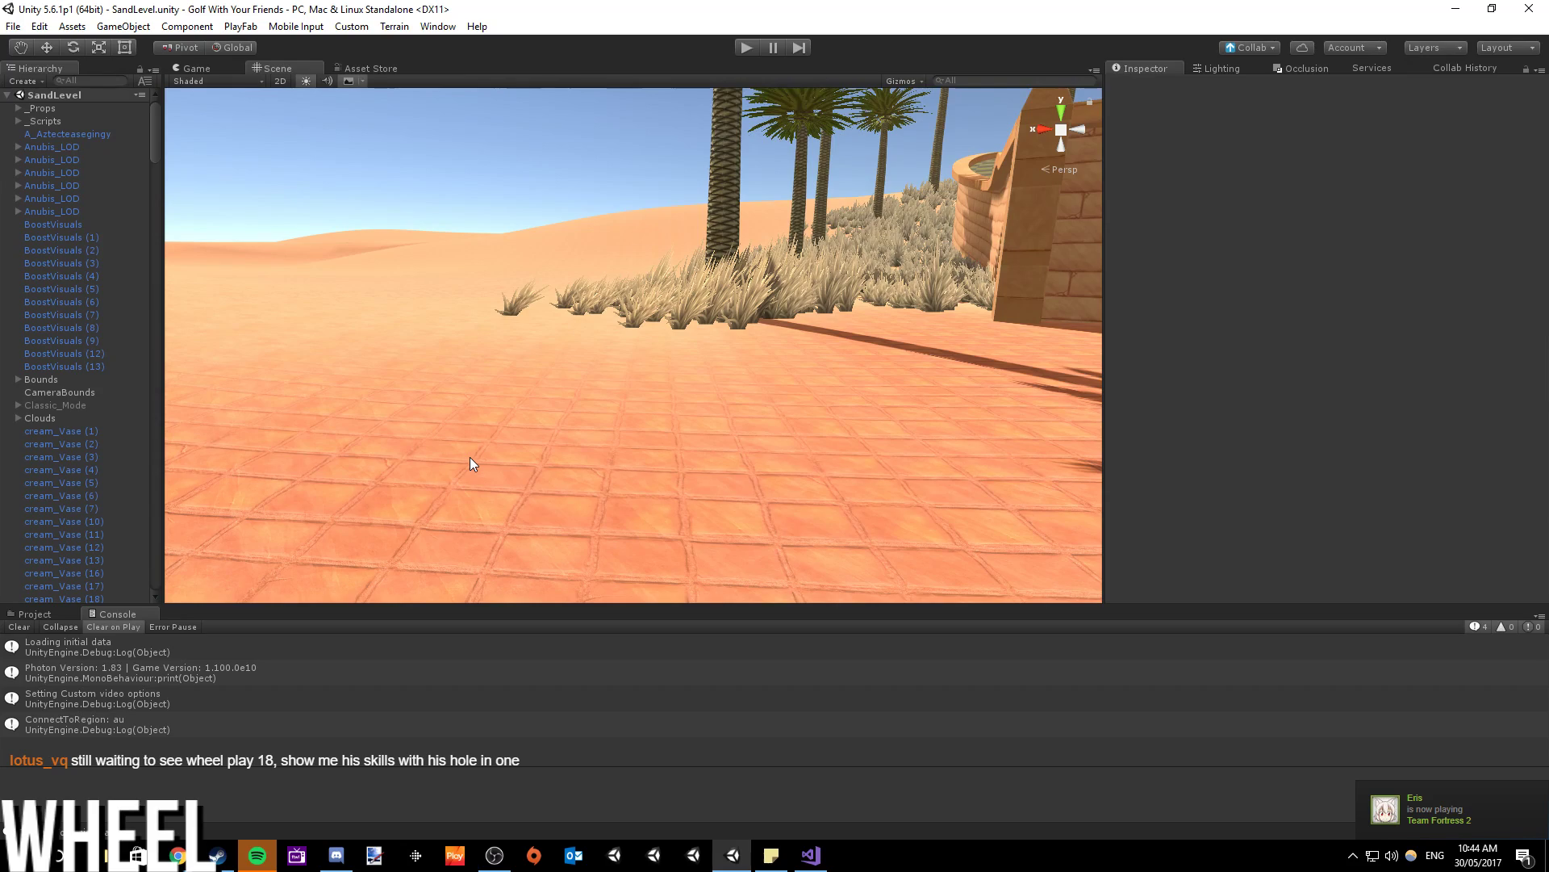
right_click_drag(938, 426, 59, 419)
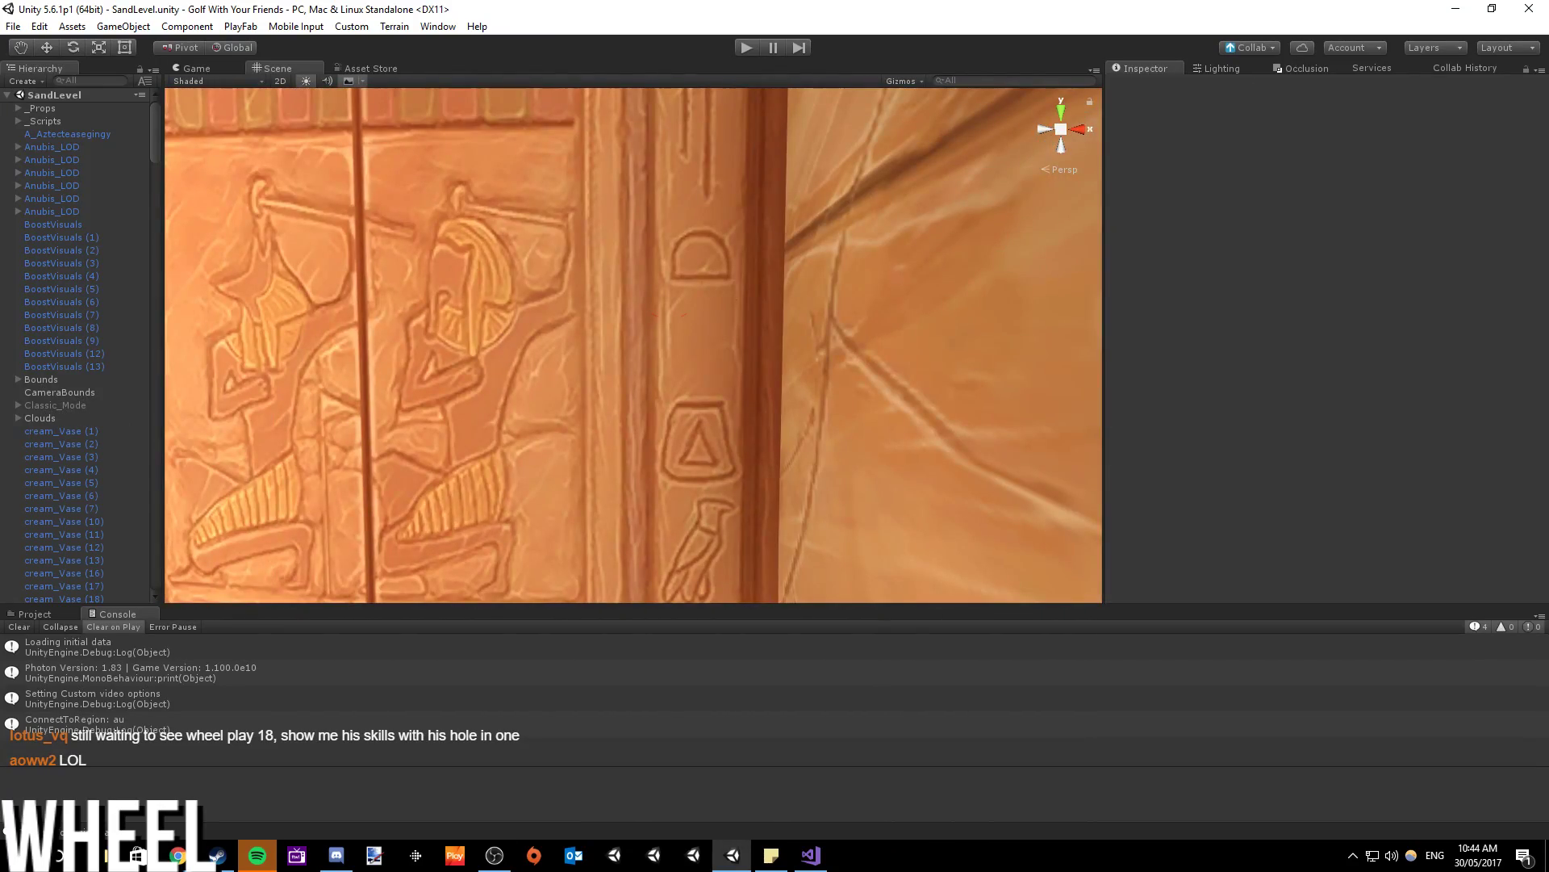
right_click_drag(312, 317, 487, 307)
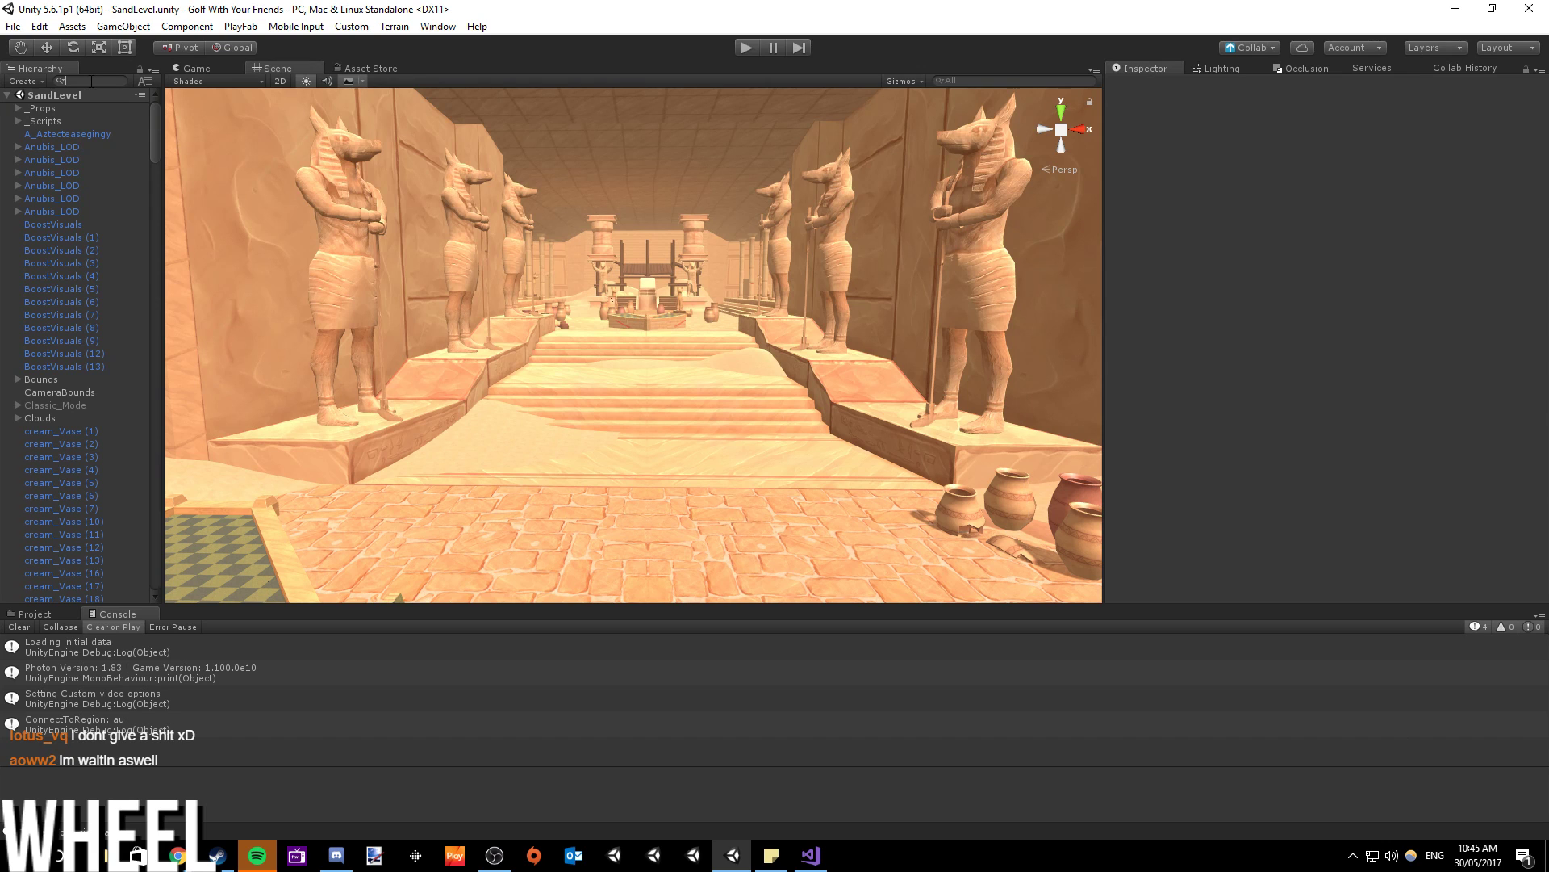
type("bound")
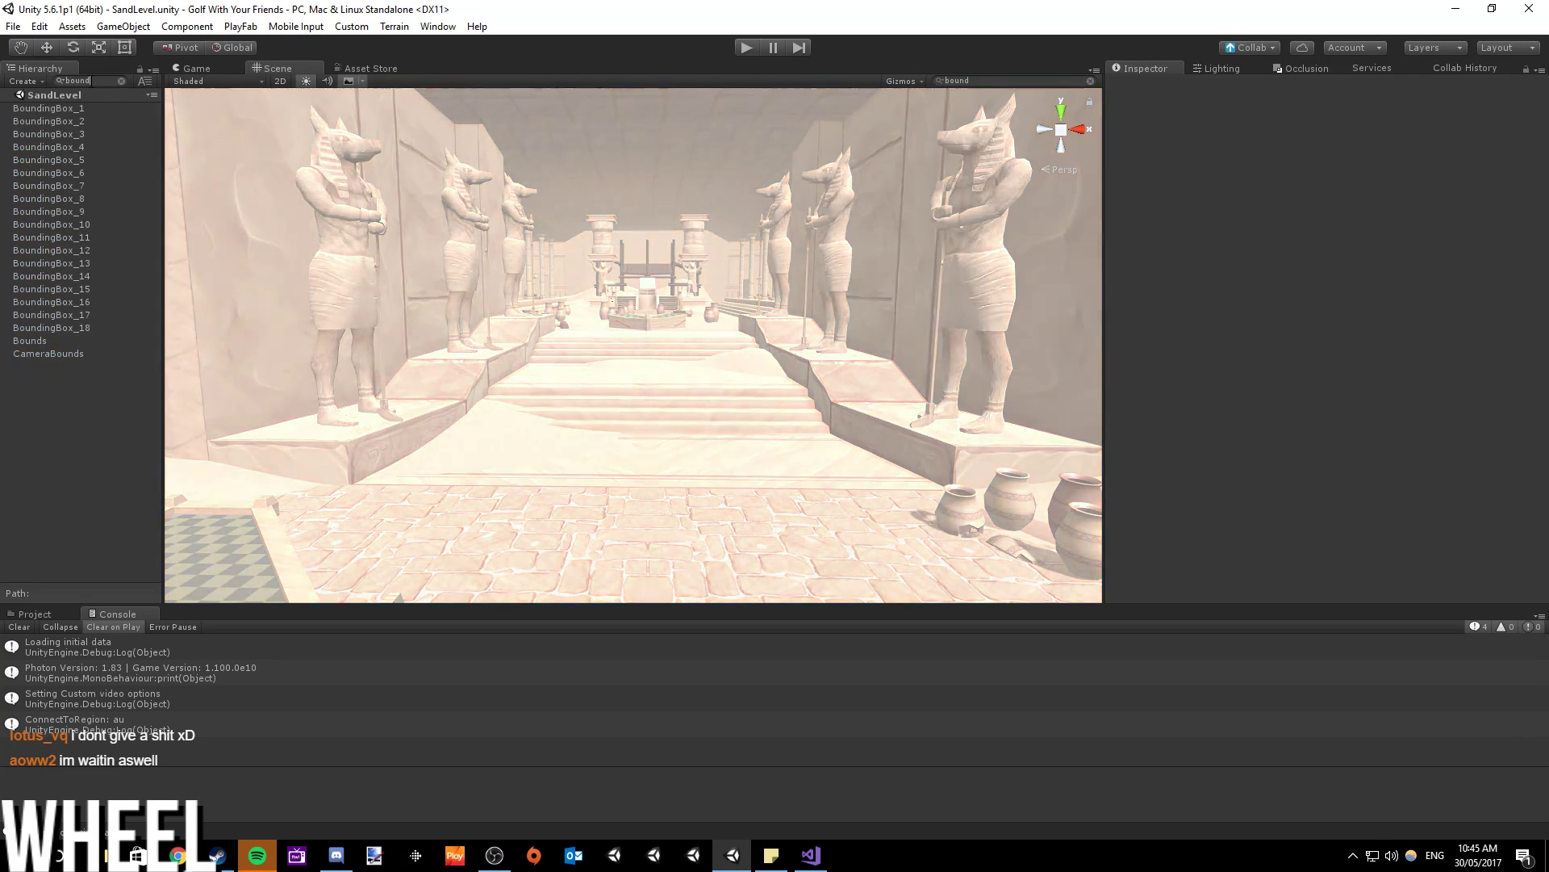
key("BackSpace")
key("BackSpace")
key("BackSpace")
key("BackSpace")
key("BackSpace")
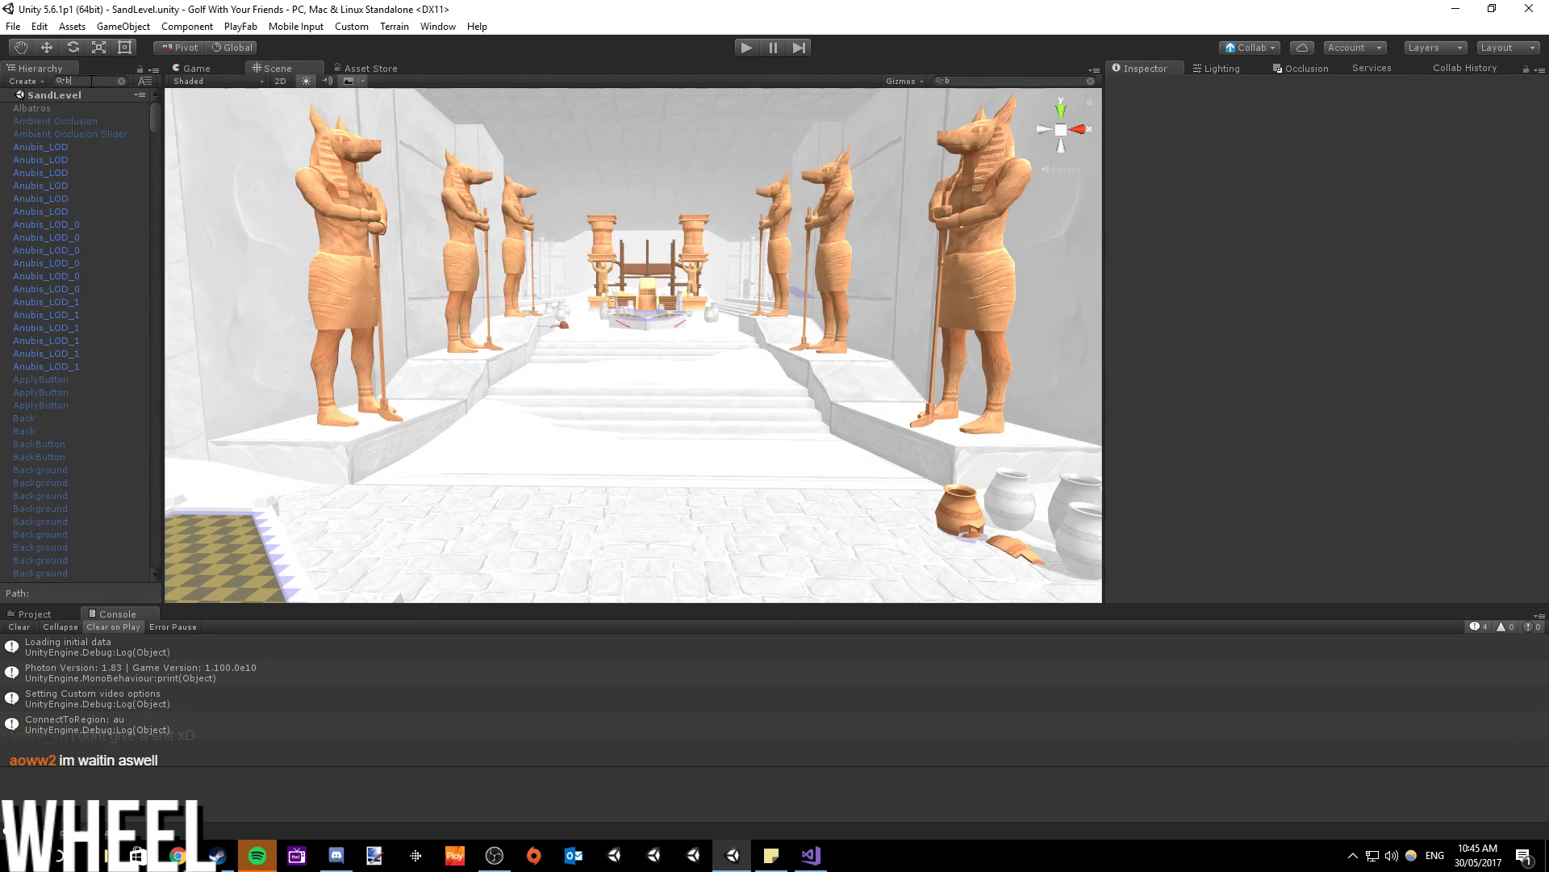
- Search the hierarchy for "inside", select the Pyramid_Inside object and clear the search filter
type("inside")
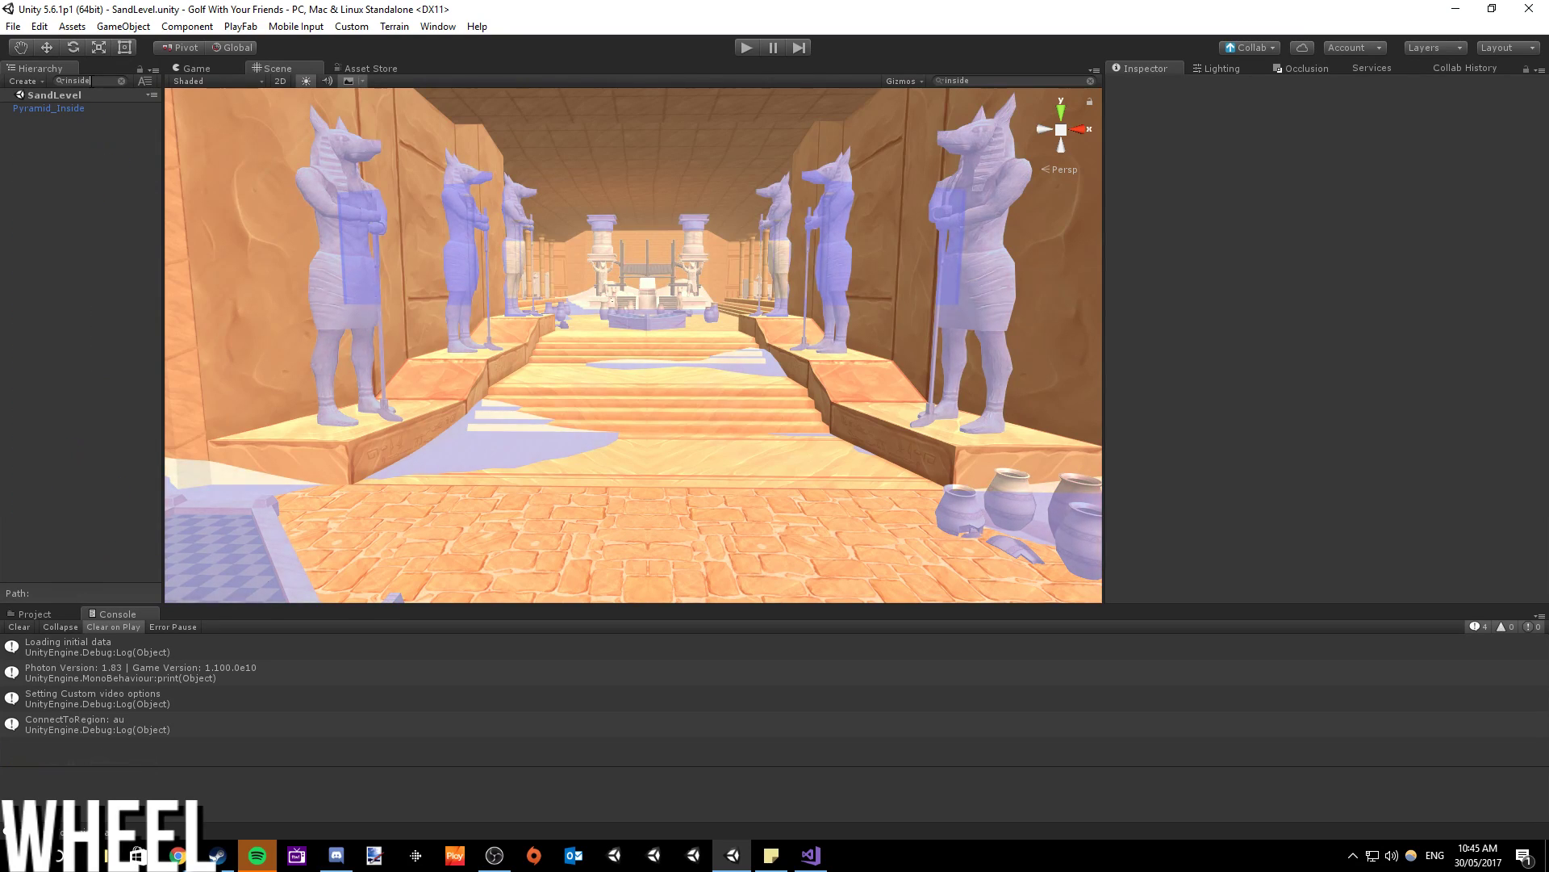
left_click(32, 108)
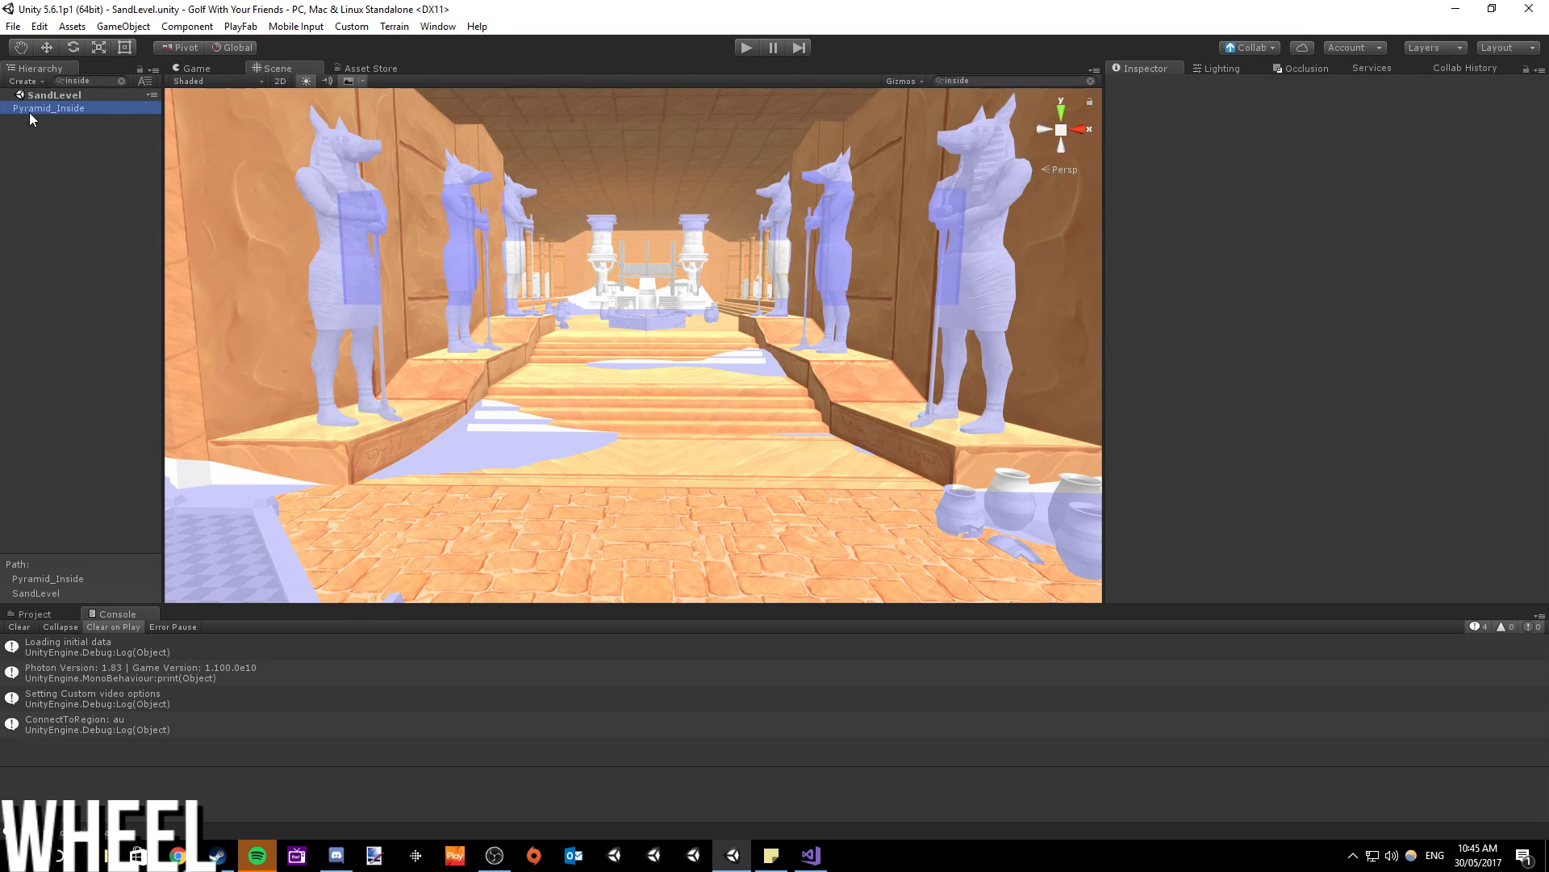
left_click(121, 81)
right_click_drag(926, 384, 1435, 284)
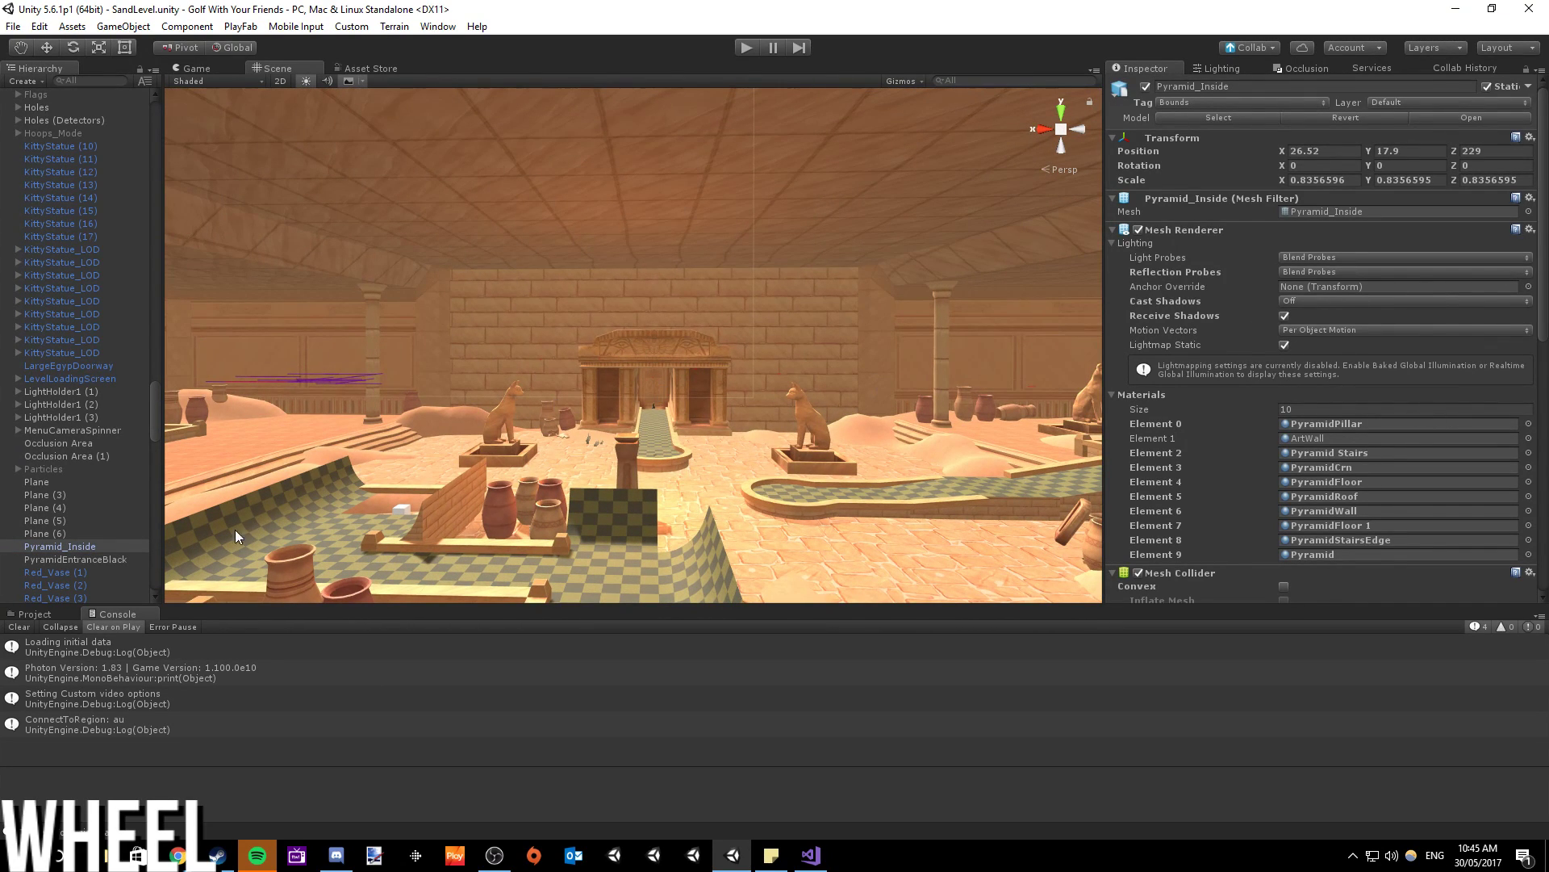
- Focus on Pyramid_Inside and examine the checkered path into the columned doorway between the cat statues
double_click(59, 545)
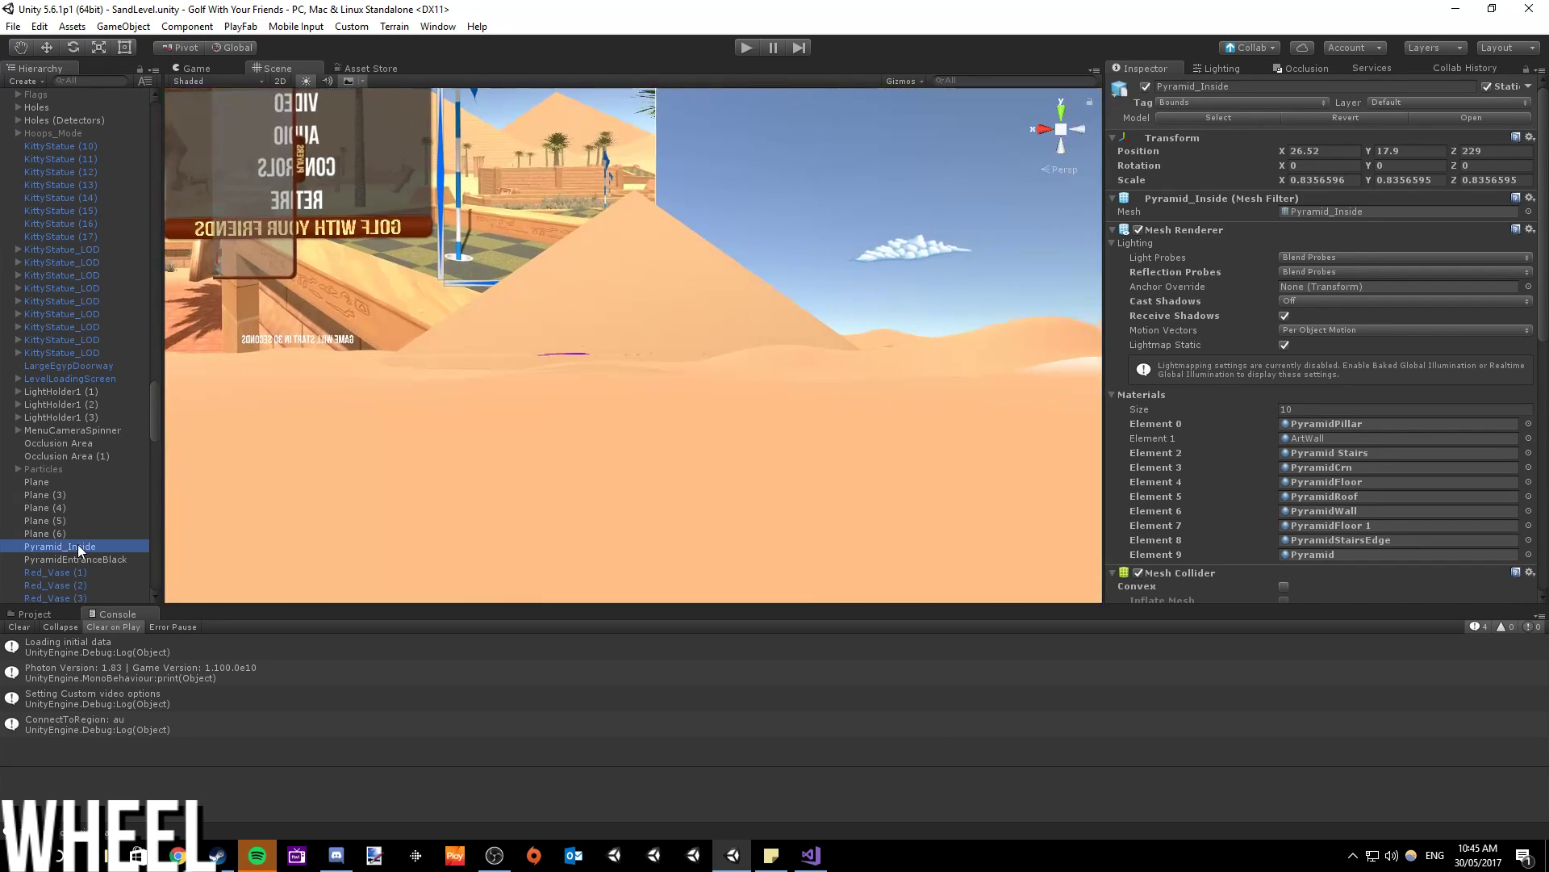
right_click_drag(465, 260, 472, 270)
scroll(472, 270, "up", 10)
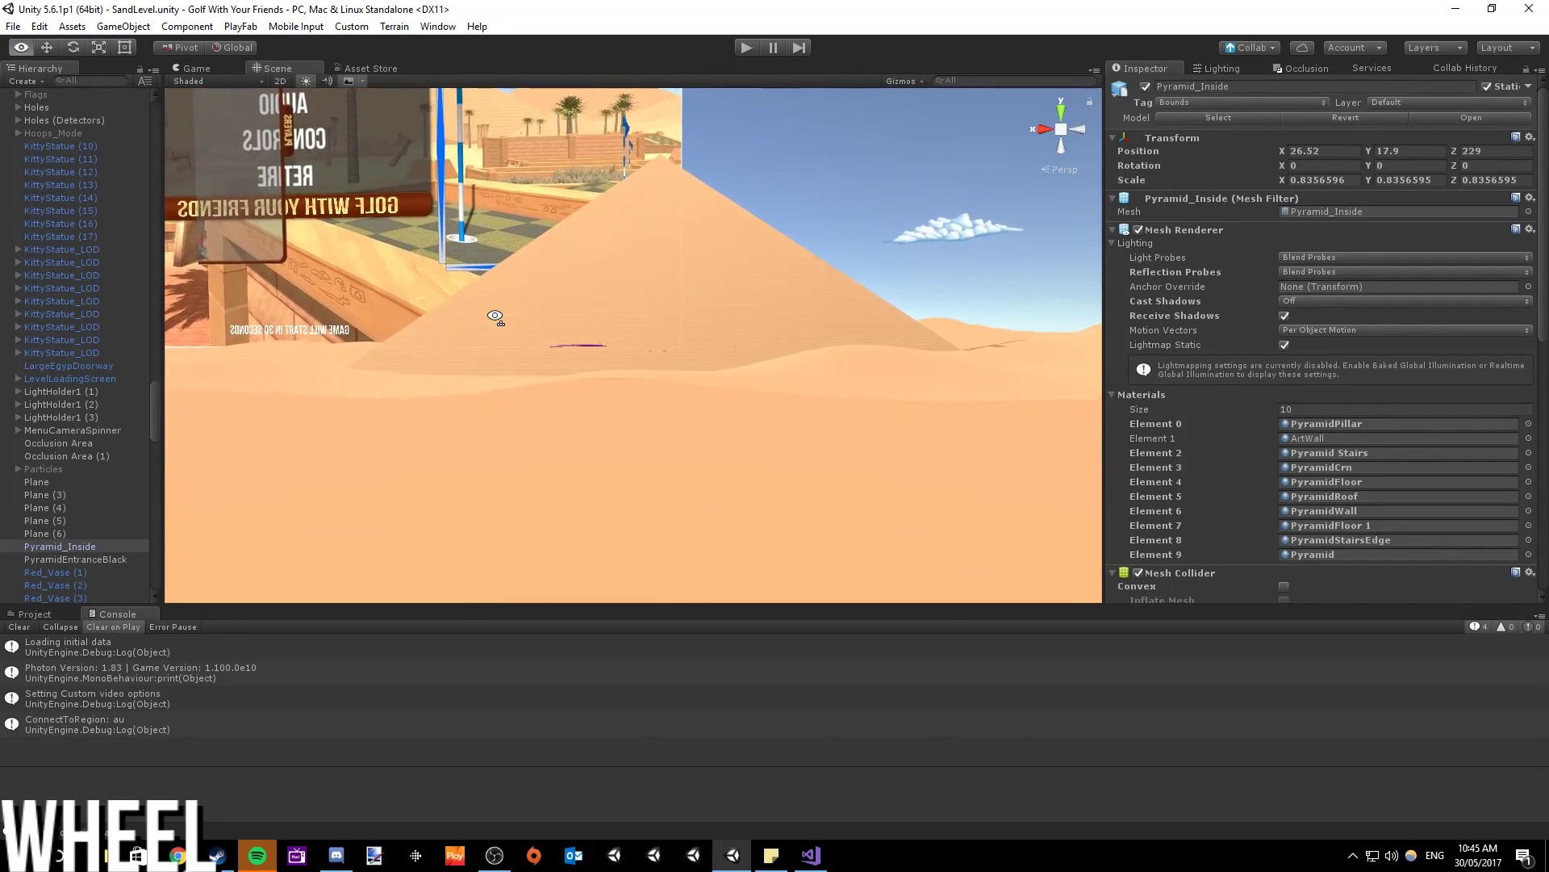
scroll(496, 316, "up", 10)
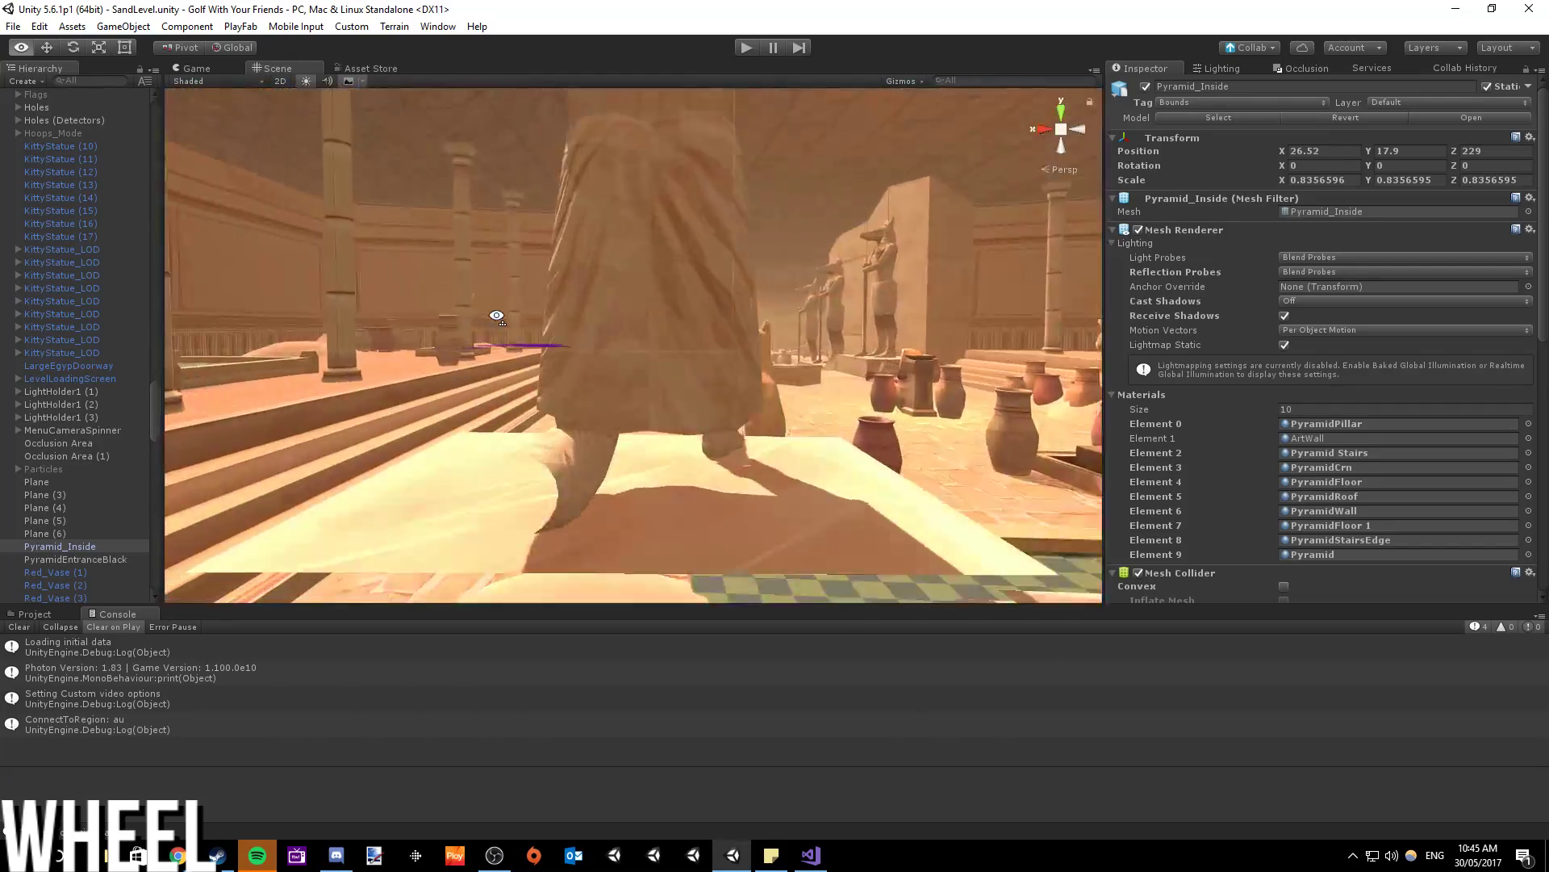
scroll(541, 290, "up", 10)
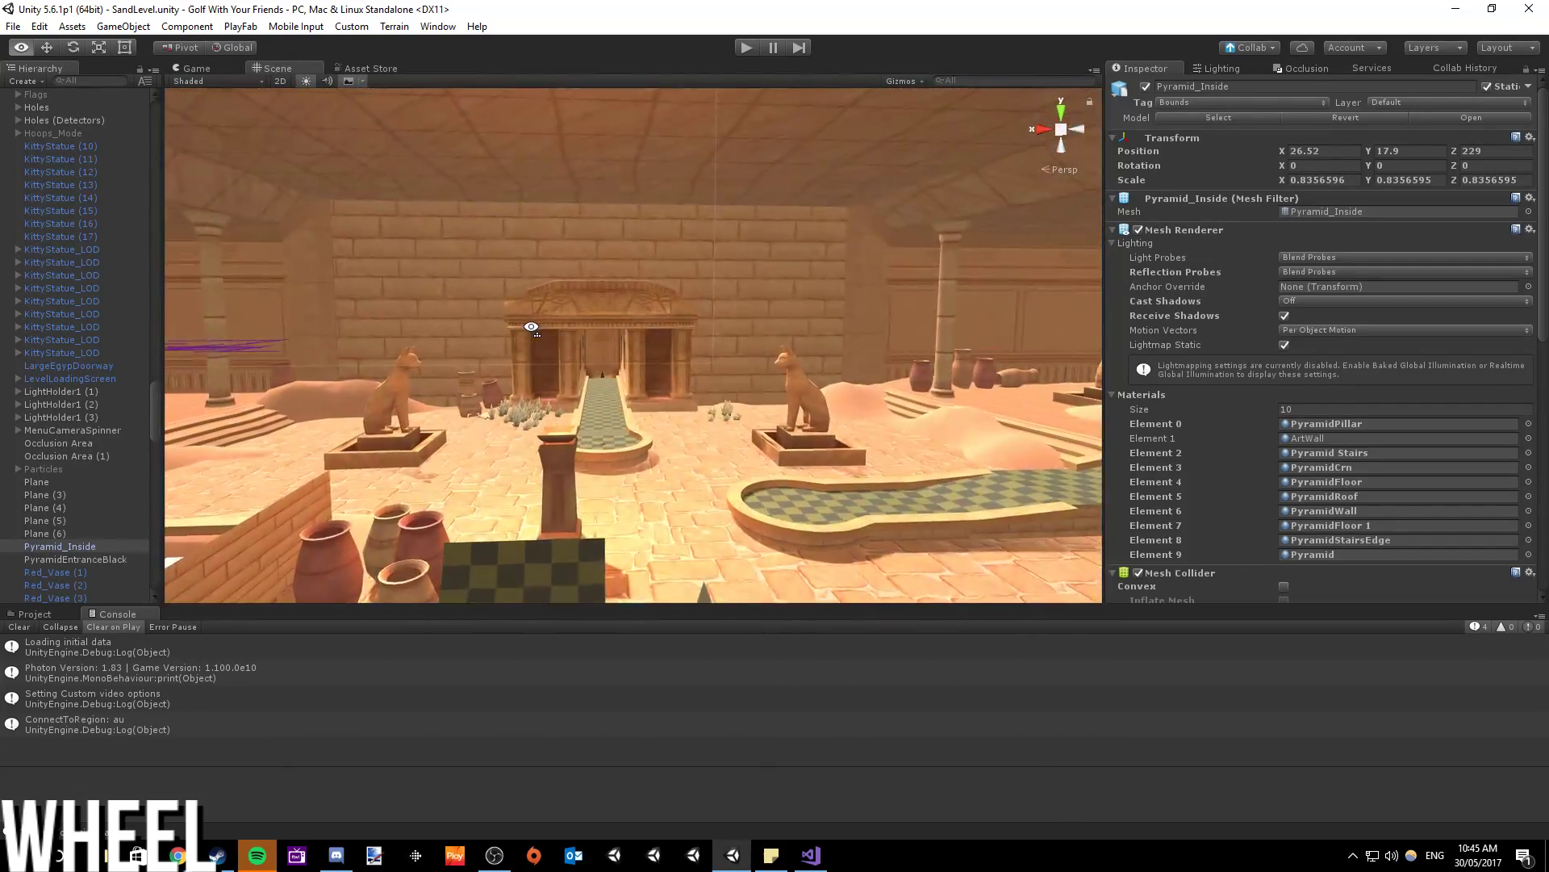
scroll(516, 333, "up", 3)
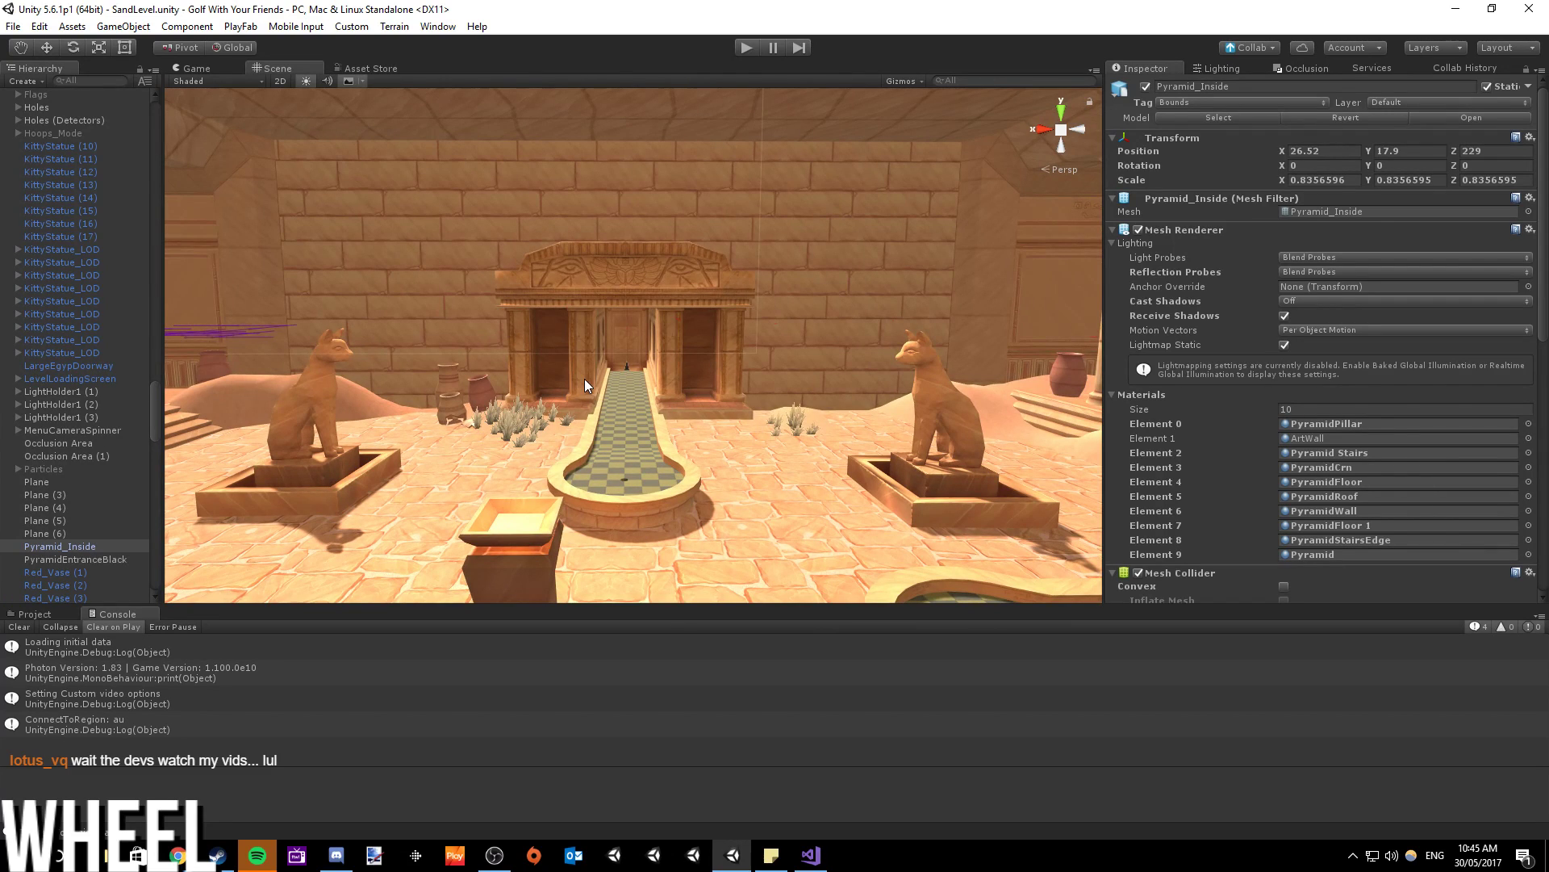
scroll(545, 372, "up", 5)
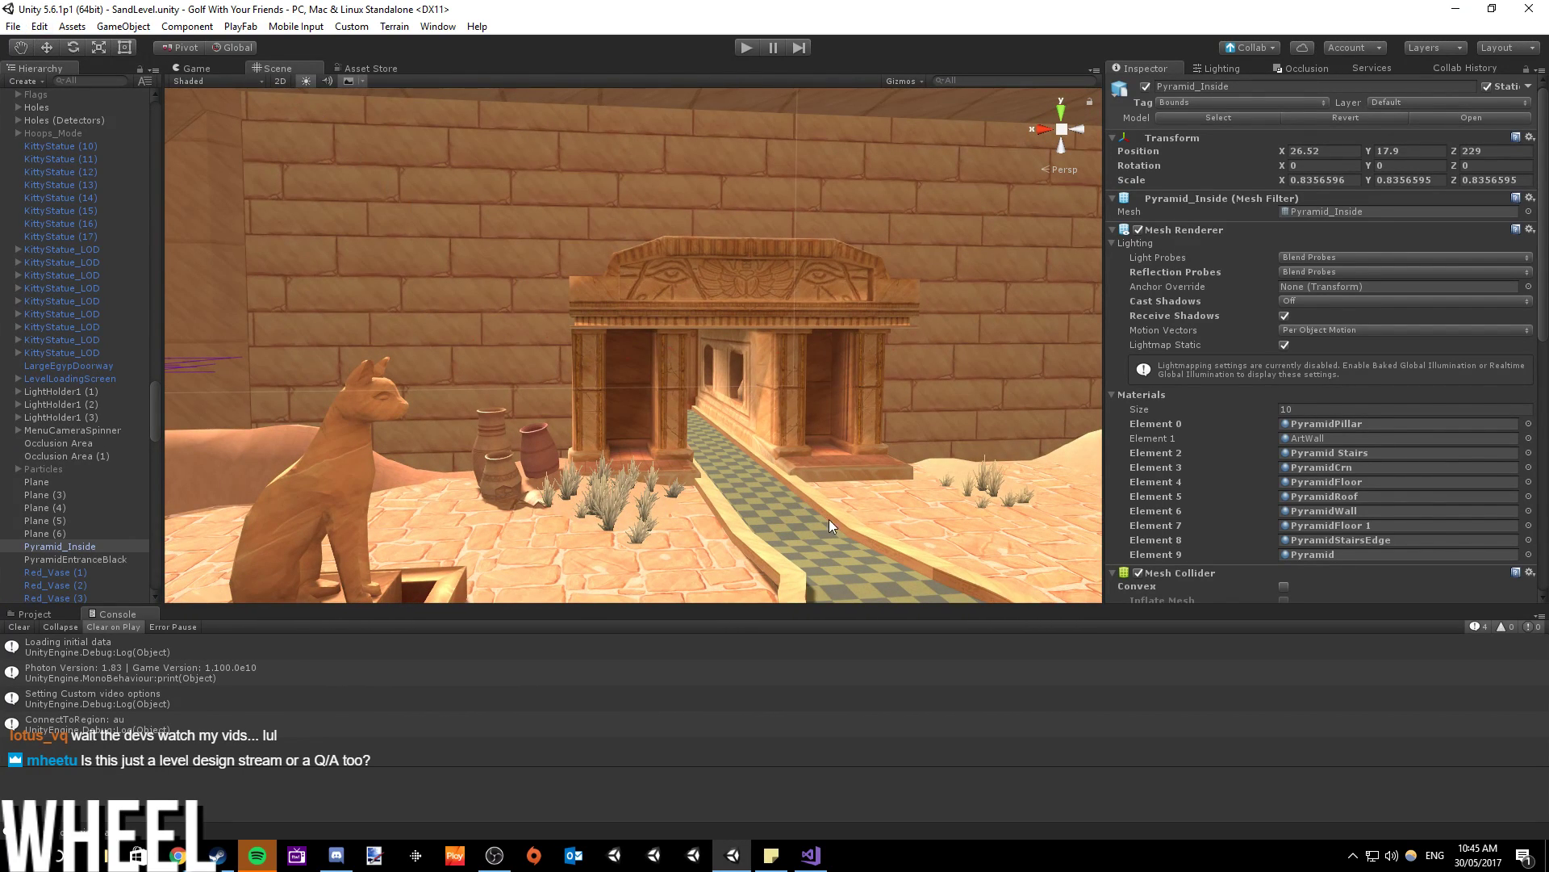
- Enlarge the Scene view by narrowing the Inspector and reducing the Console's height
left_click_drag(1116, 539, 1393, 539)
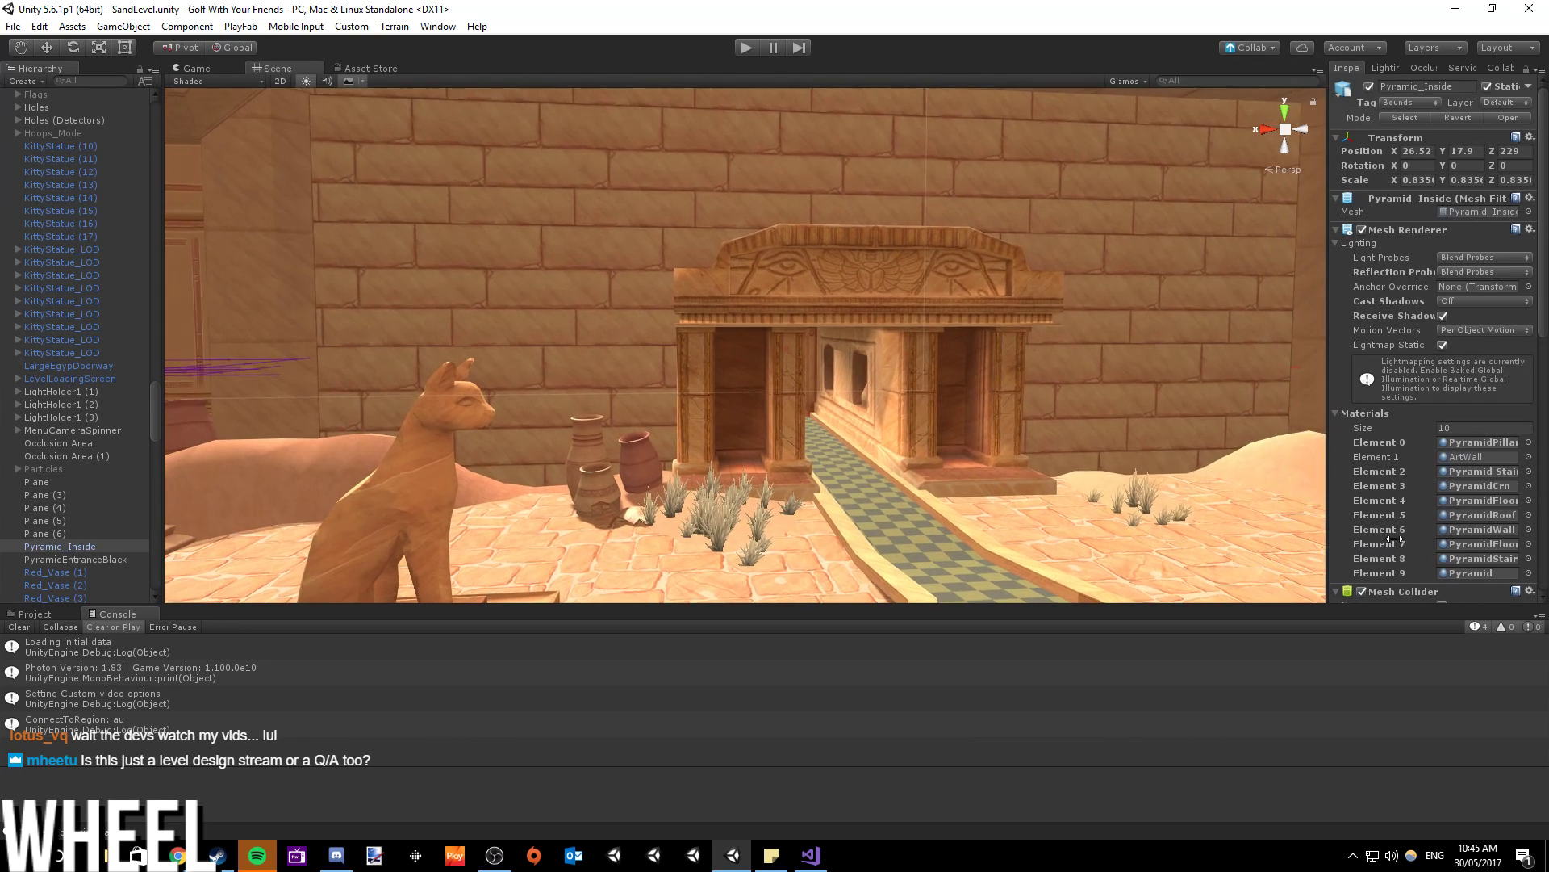
left_click_drag(1188, 607, 1187, 728)
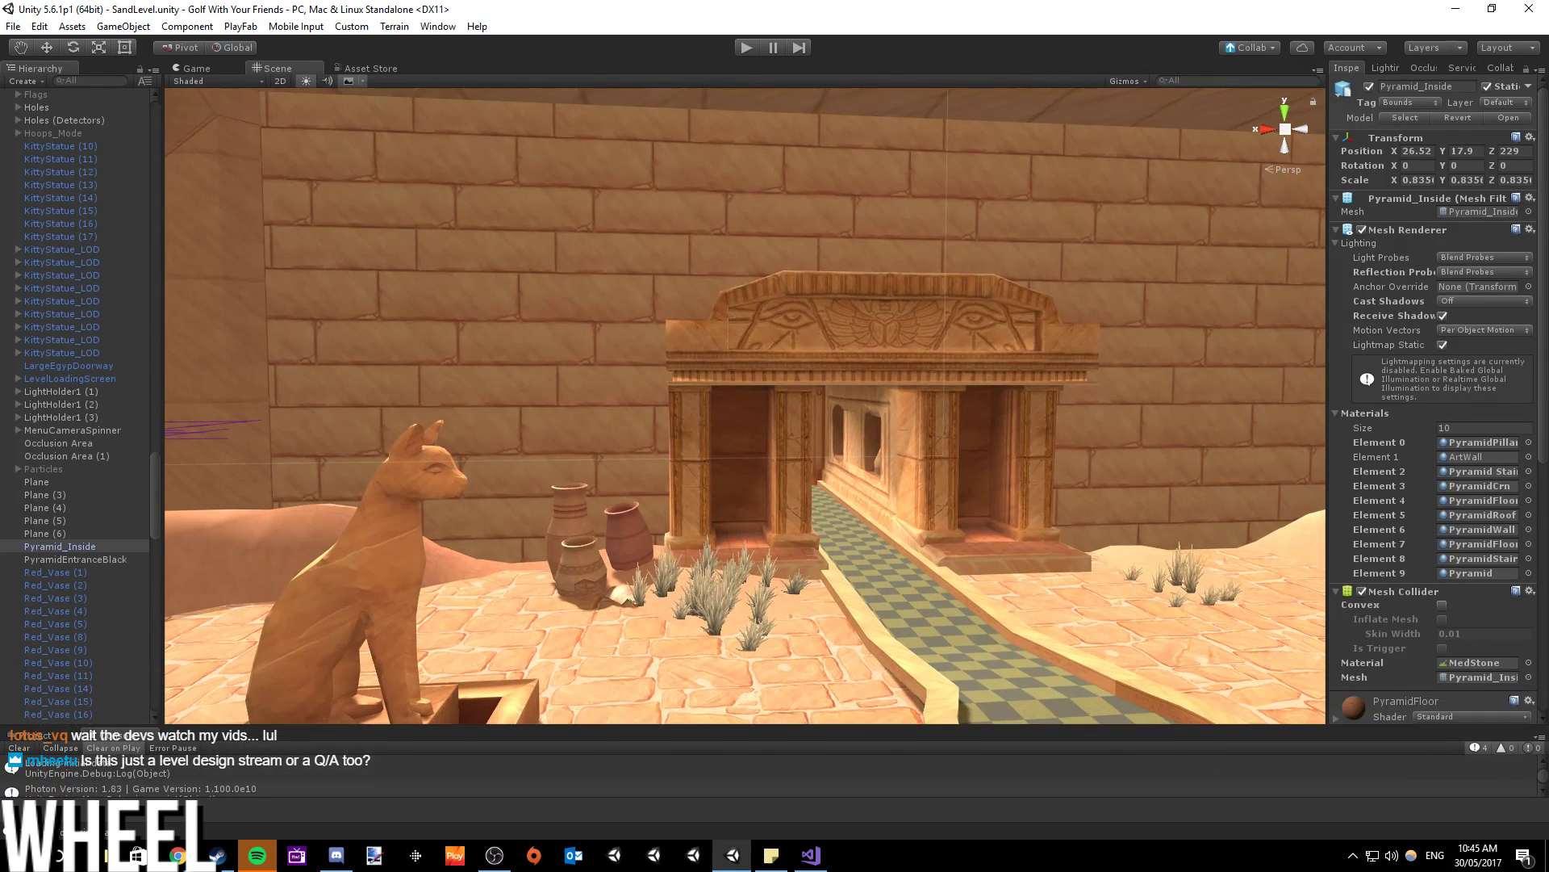
- Open the Ancient scene from the project's Assets folder and look over the area around hole 10
left_click(13, 26)
left_click(38, 63)
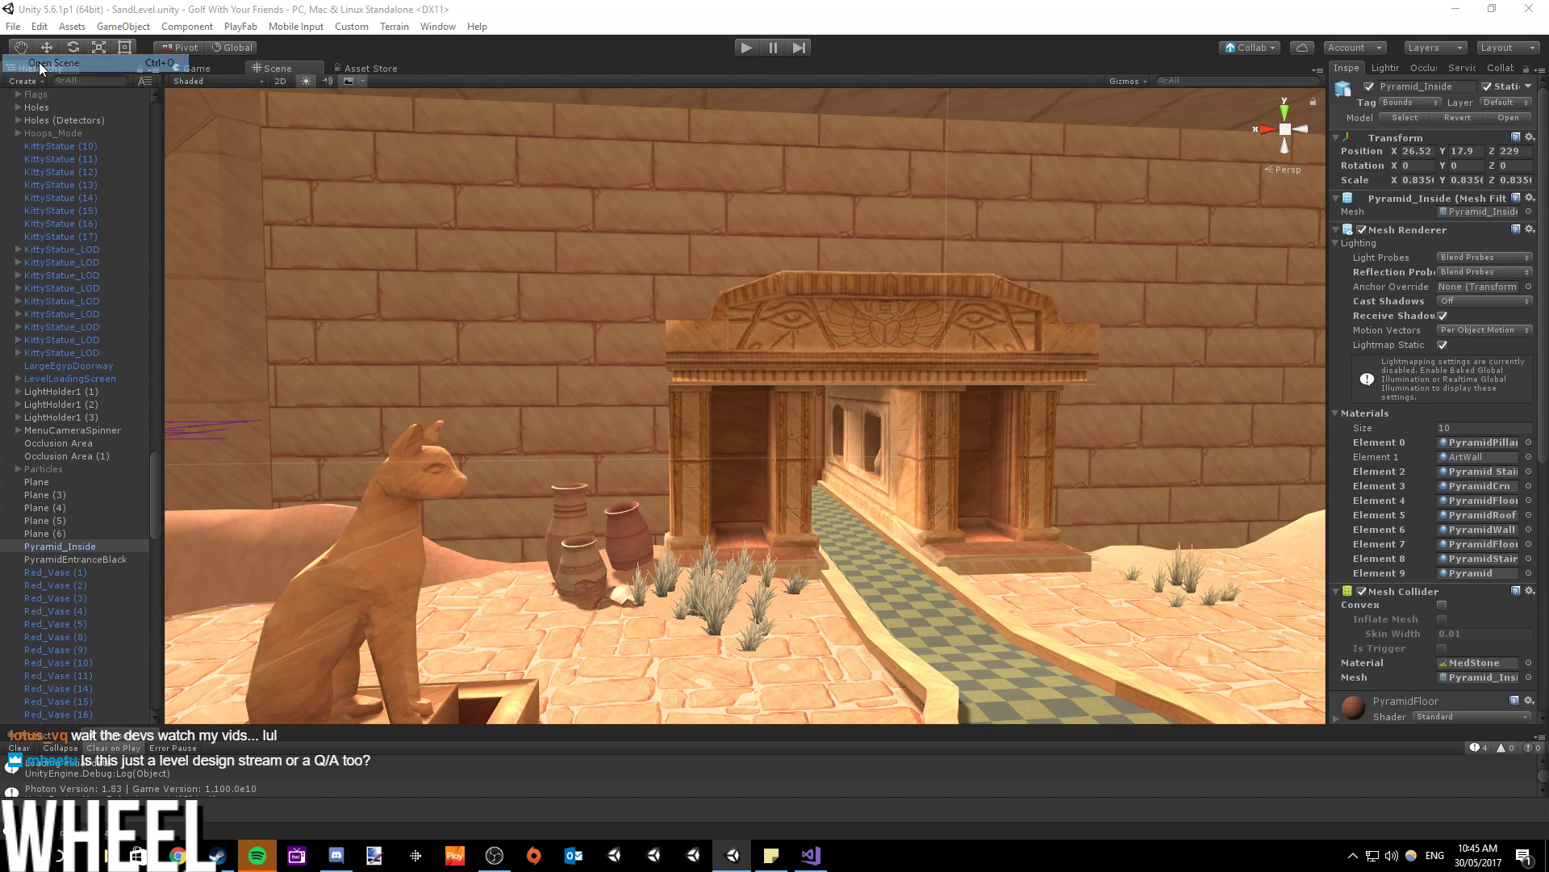
scroll(433, 390, "down", 10)
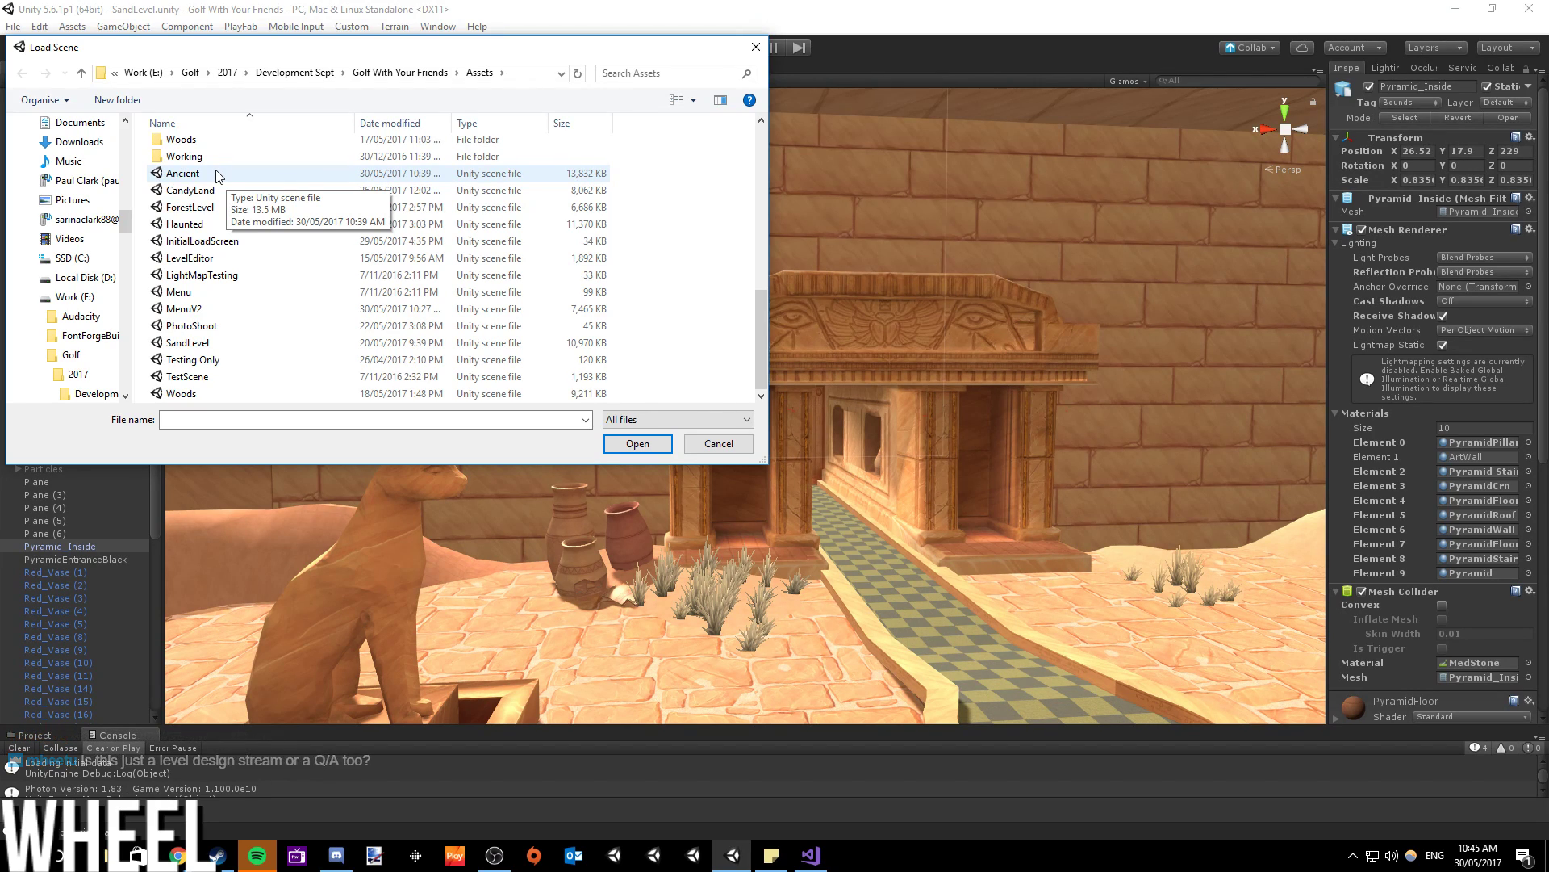
double_click(217, 174)
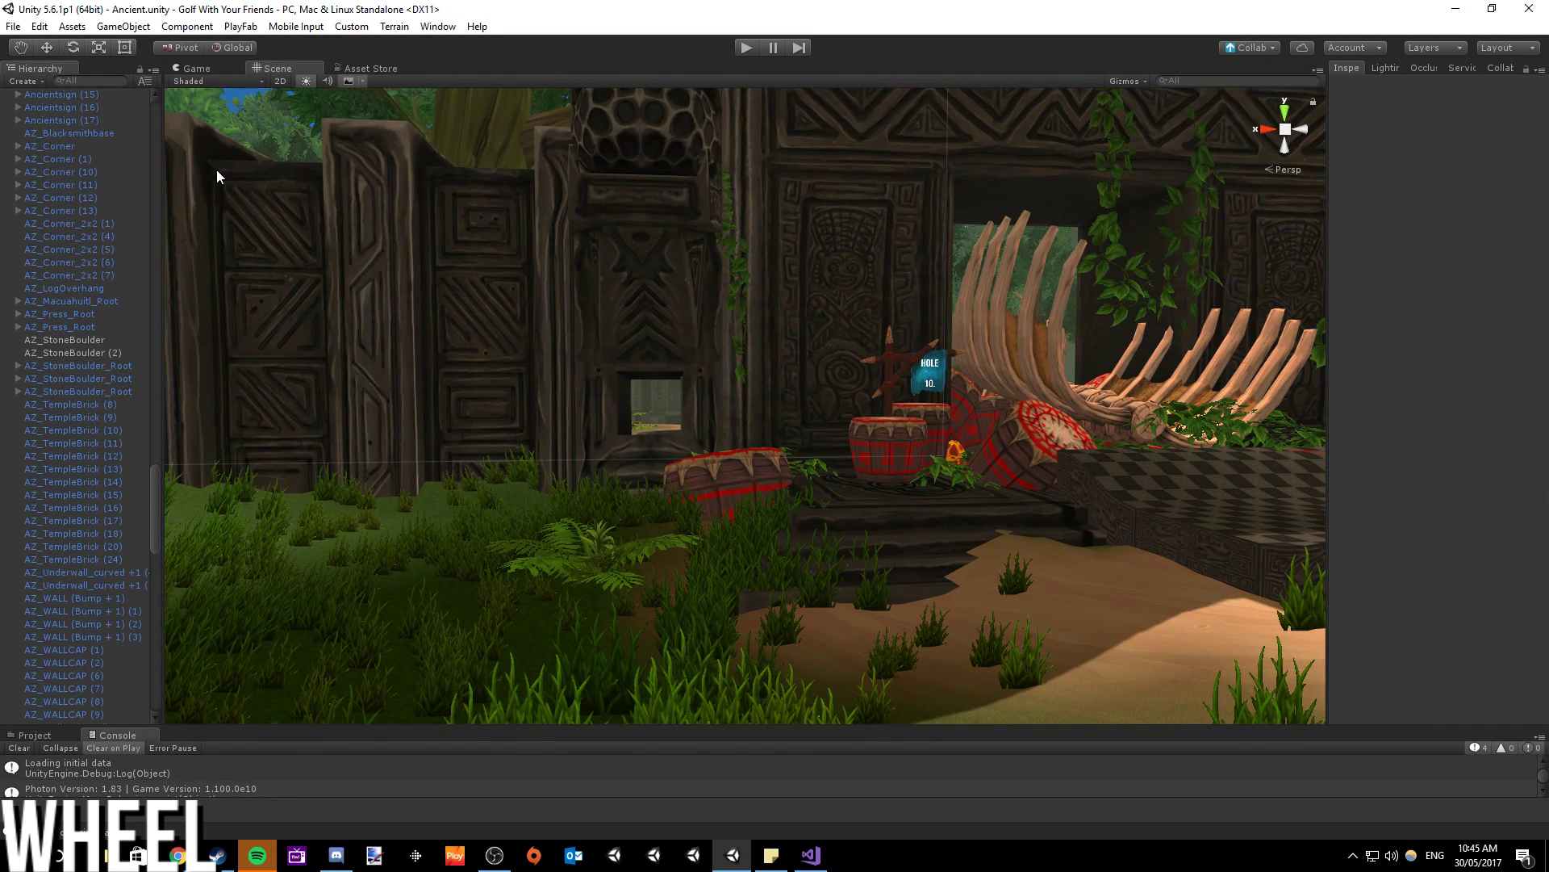
right_click_drag(493, 416, 583, 336)
- Open the InitialLoadScreen scene from the Assets folder and start play mode
left_click(13, 26)
left_click(48, 65)
scroll(511, 363, "down", 10)
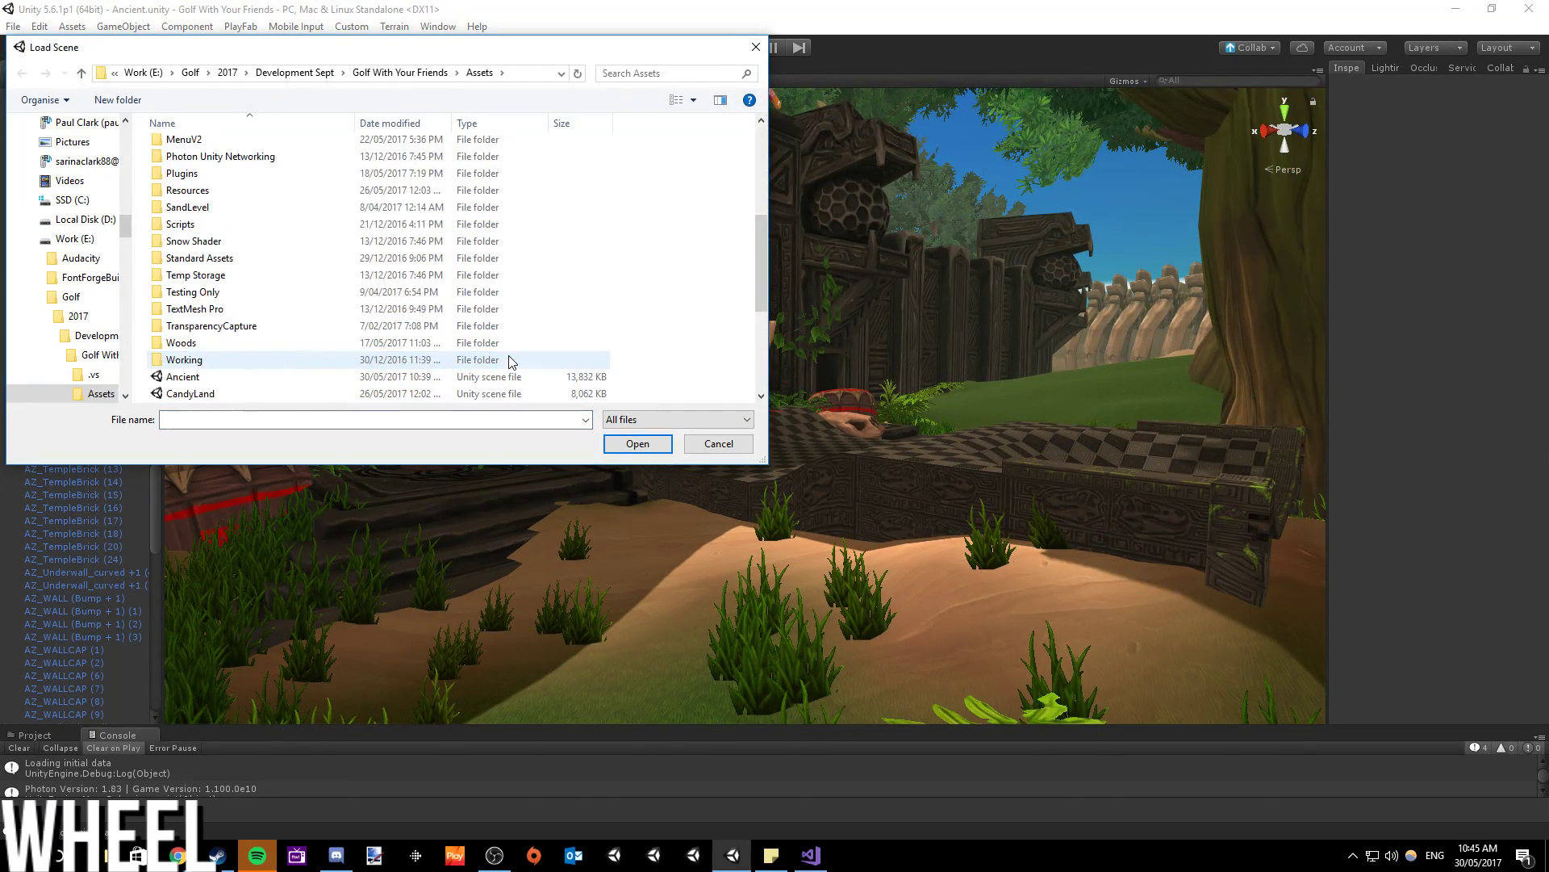
double_click(224, 242)
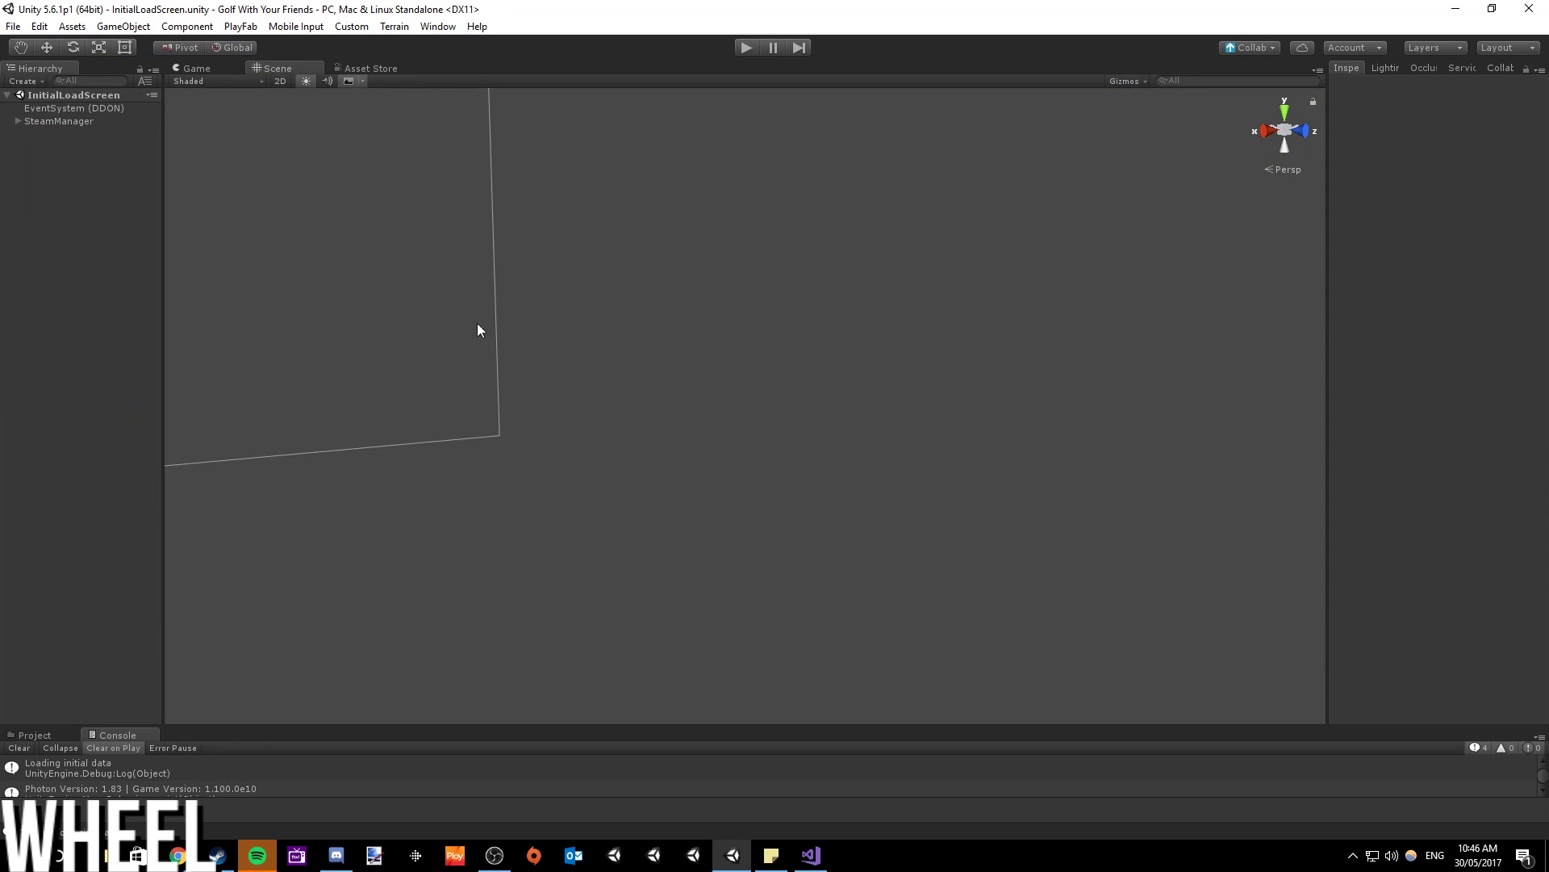
left_click(743, 47)
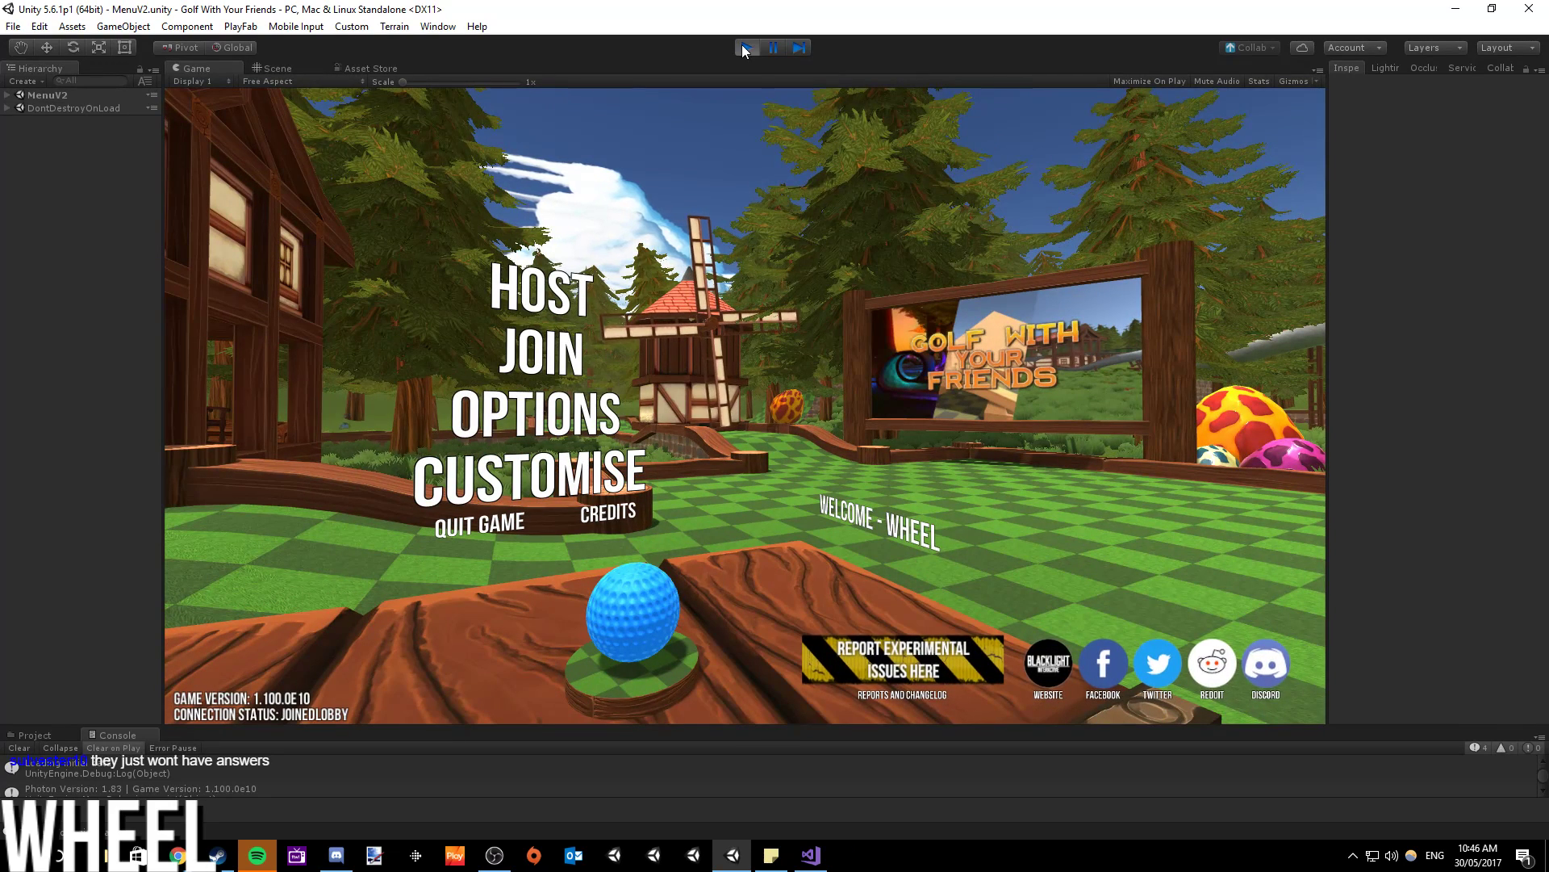
- Host a new game from the main menu and create the room
left_click(539, 291)
left_click(536, 489)
left_click(544, 396)
left_click(538, 448)
left_click(547, 532)
left_click(449, 517)
left_click(543, 272)
left_click(673, 487)
- Choose the Ancient level for the room and start the match
left_click(689, 390)
left_click(690, 389)
left_click(689, 389)
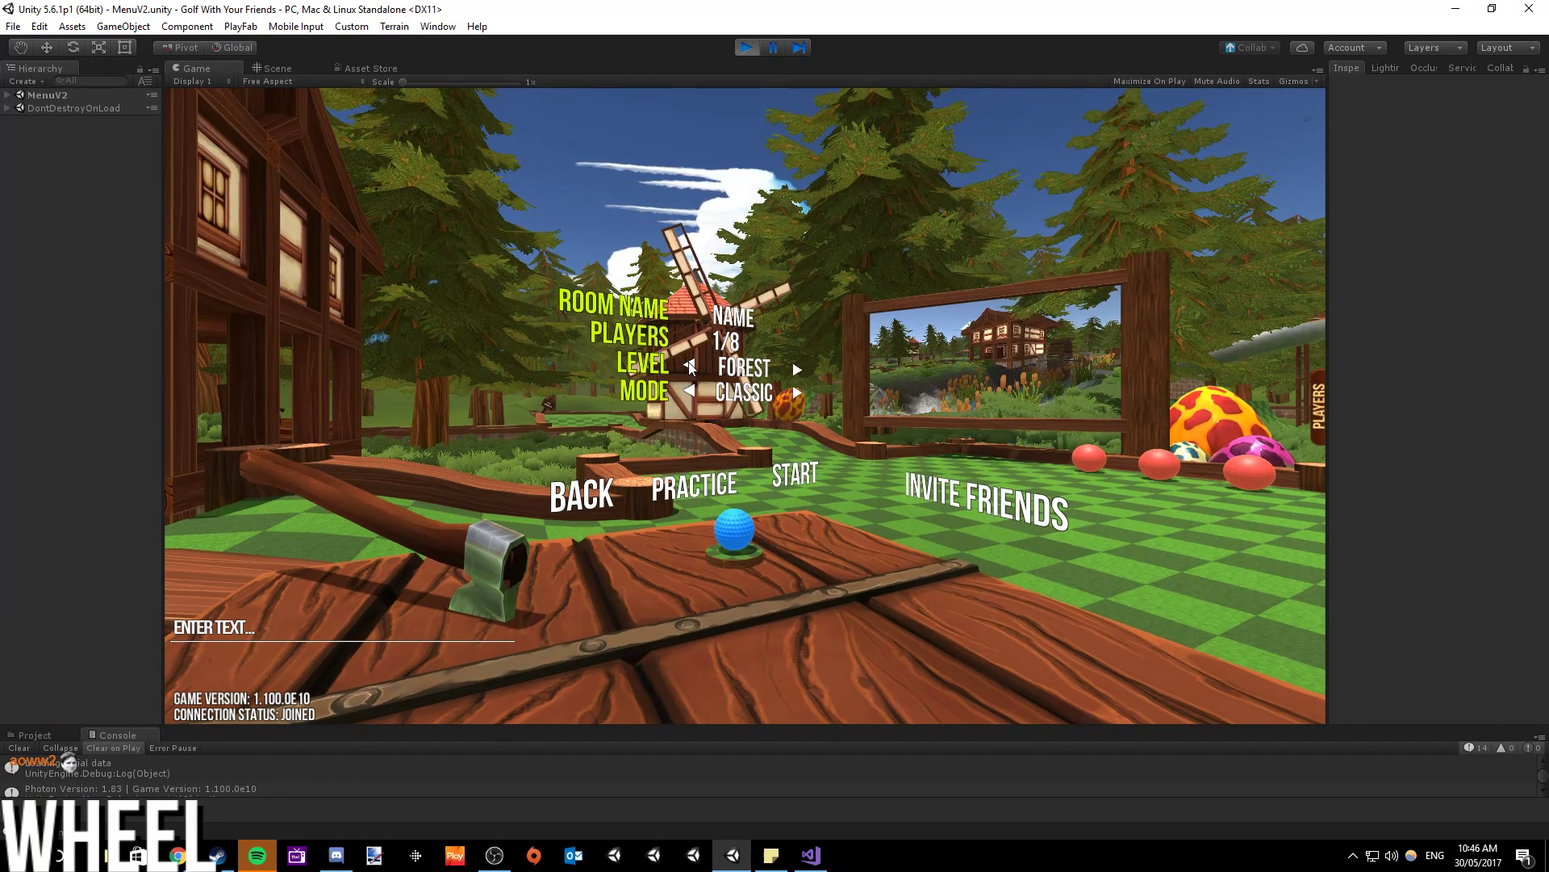
left_click(691, 368)
left_click(796, 474)
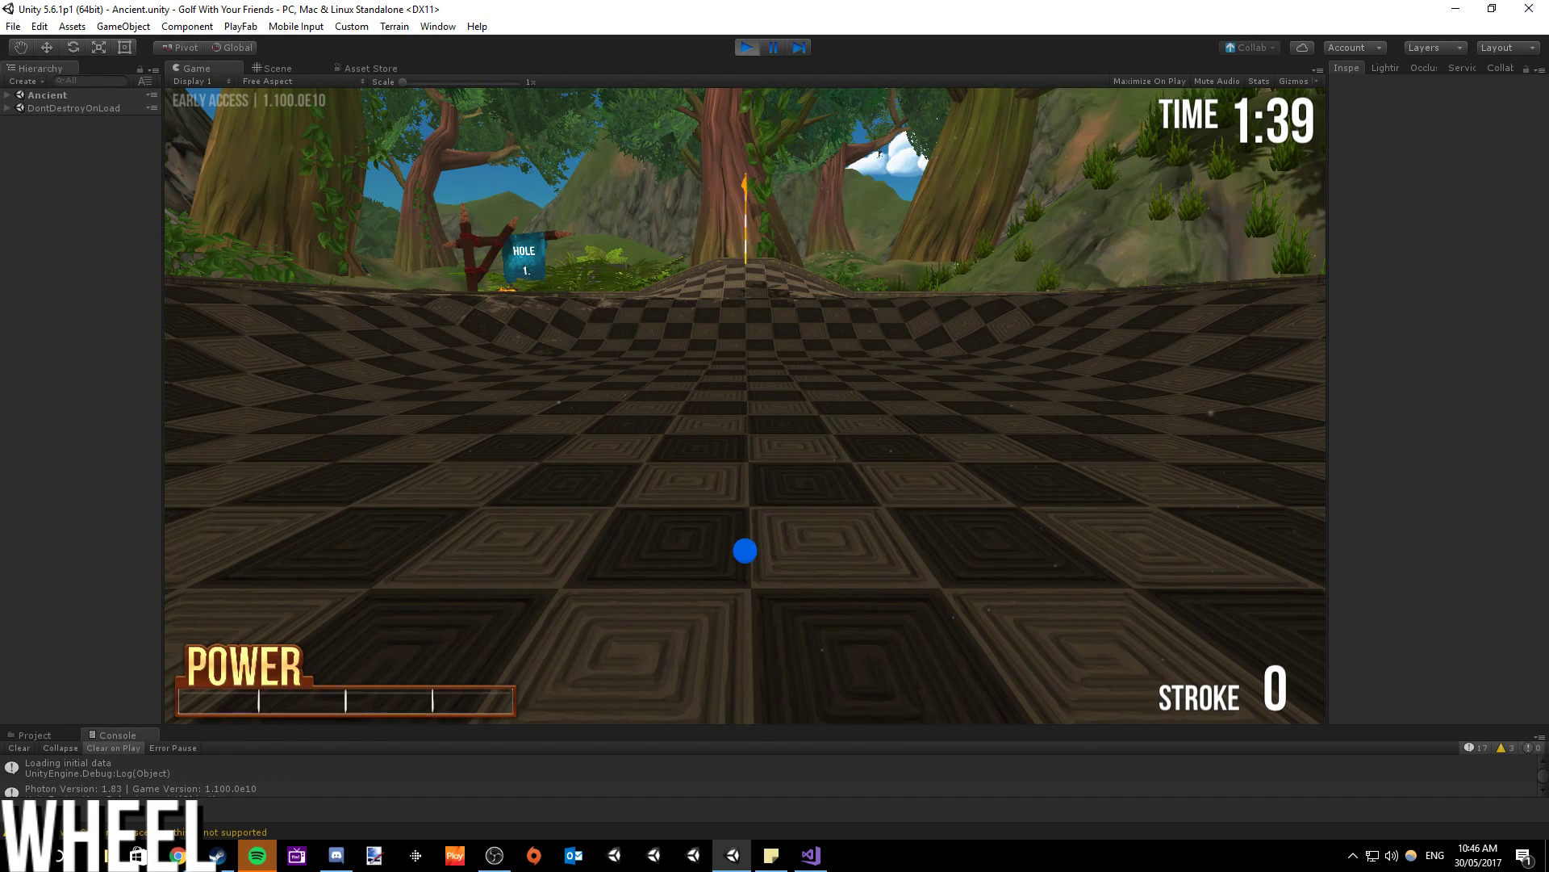
- Hit one medium-power shot straight ahead on hole 1, and stop play mode
scroll(745, 550, "down", 4)
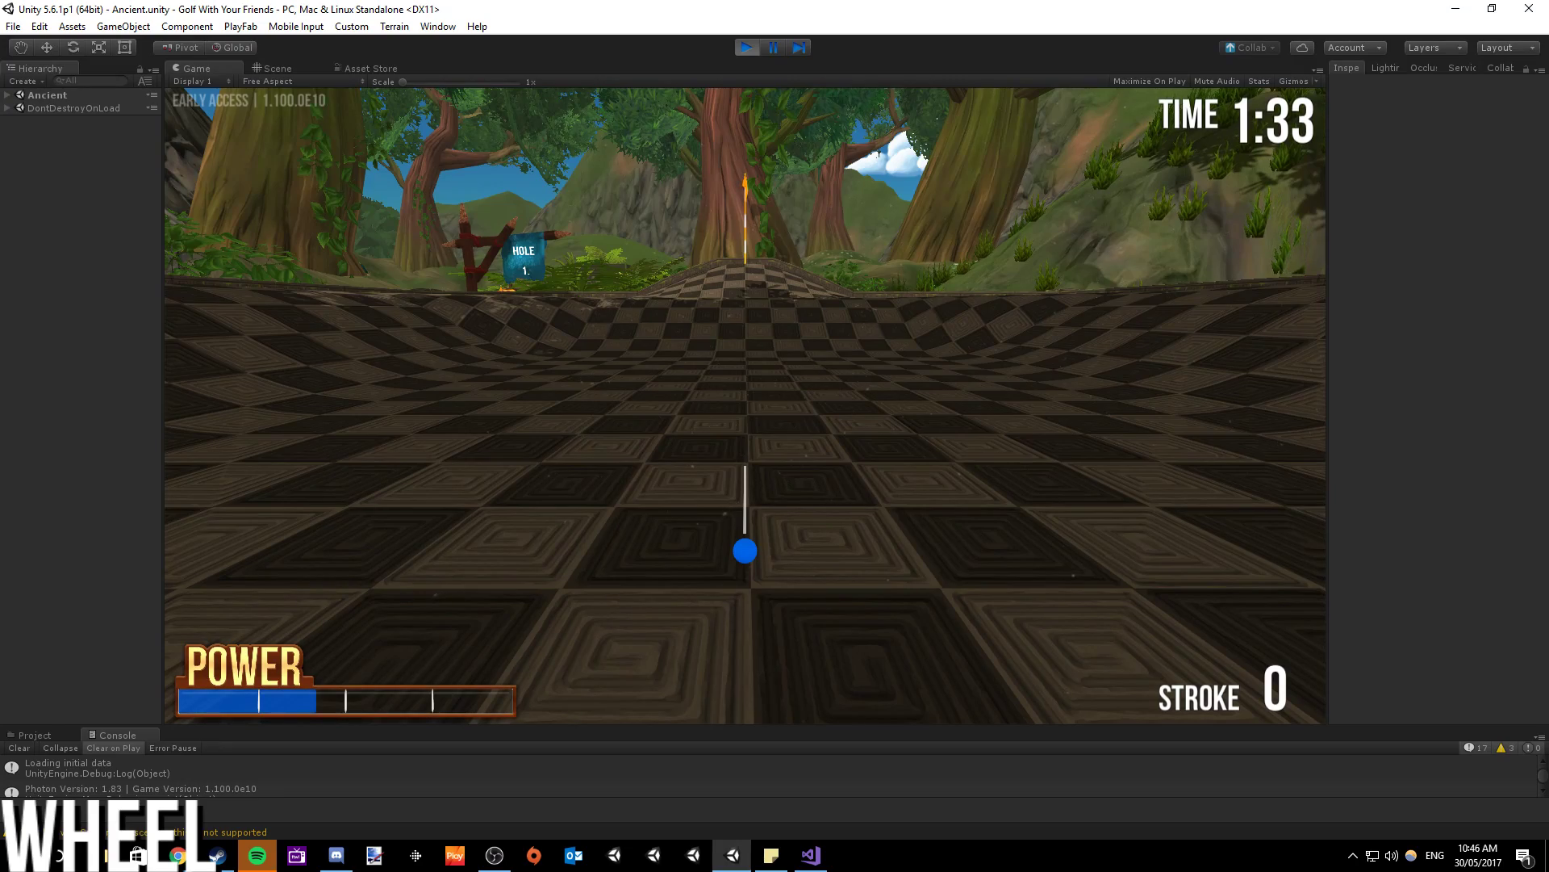
left_click(739, 259)
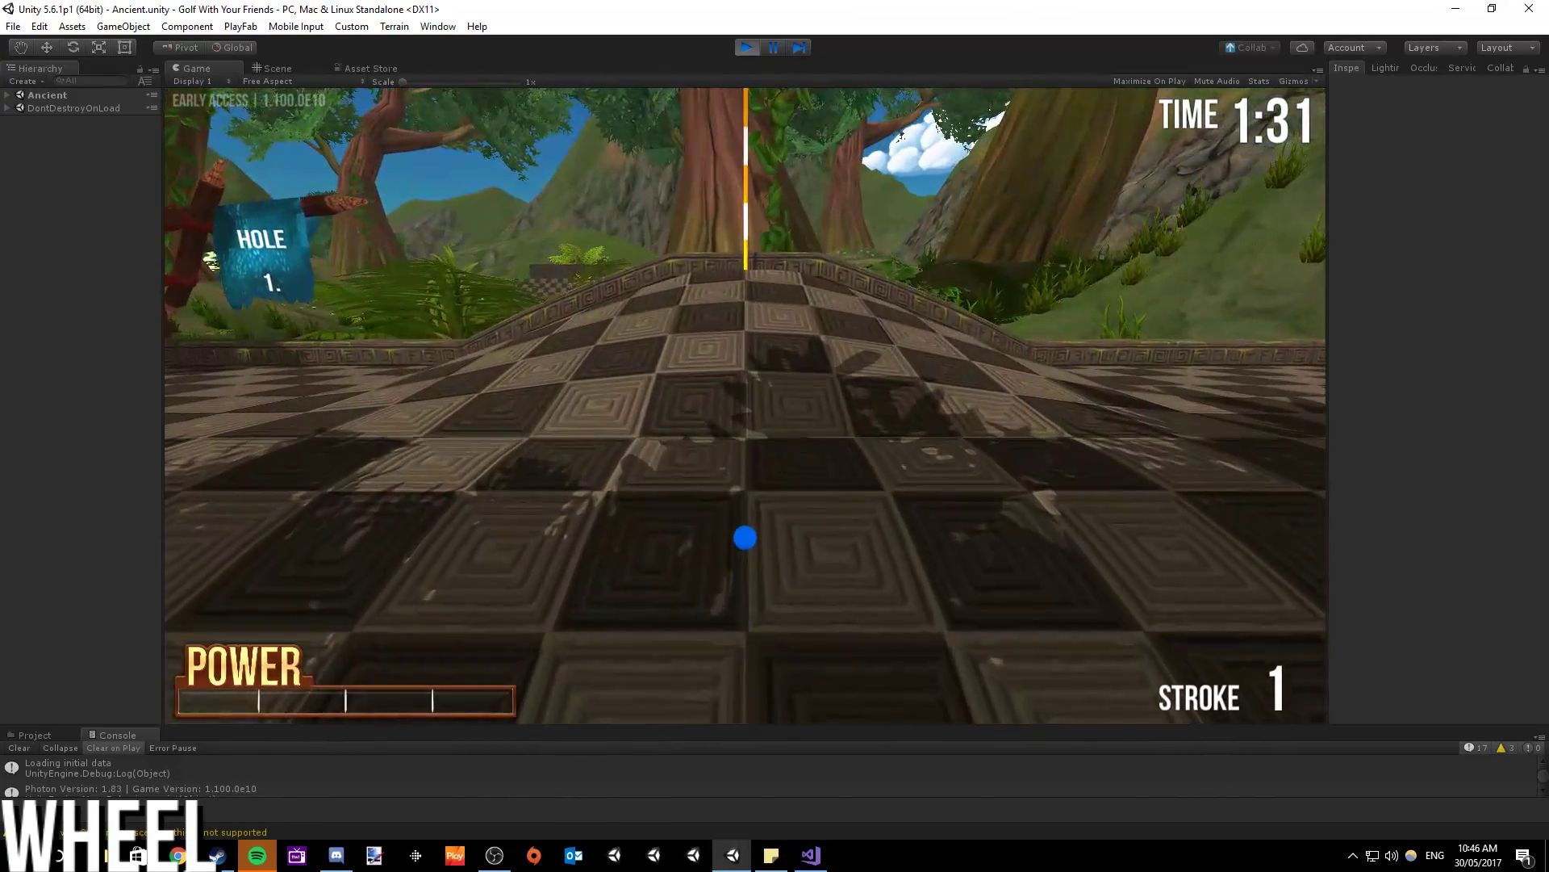
key("Escape")
left_click(749, 49)
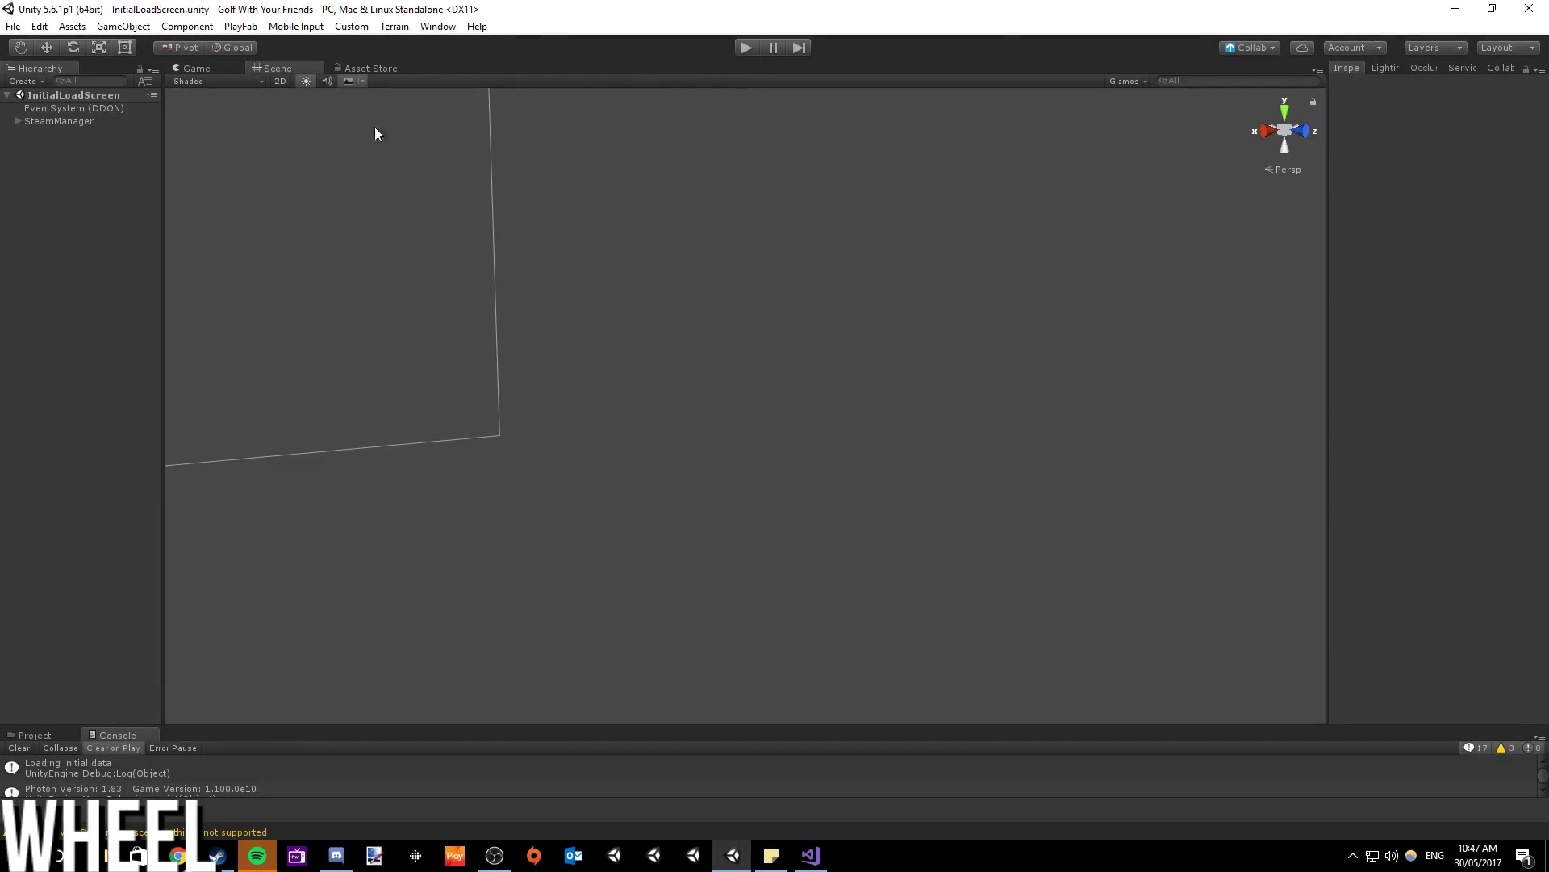
- Open the Ancient scene for editing and bring the start of hole 1 into view
left_click(13, 26)
left_click(37, 61)
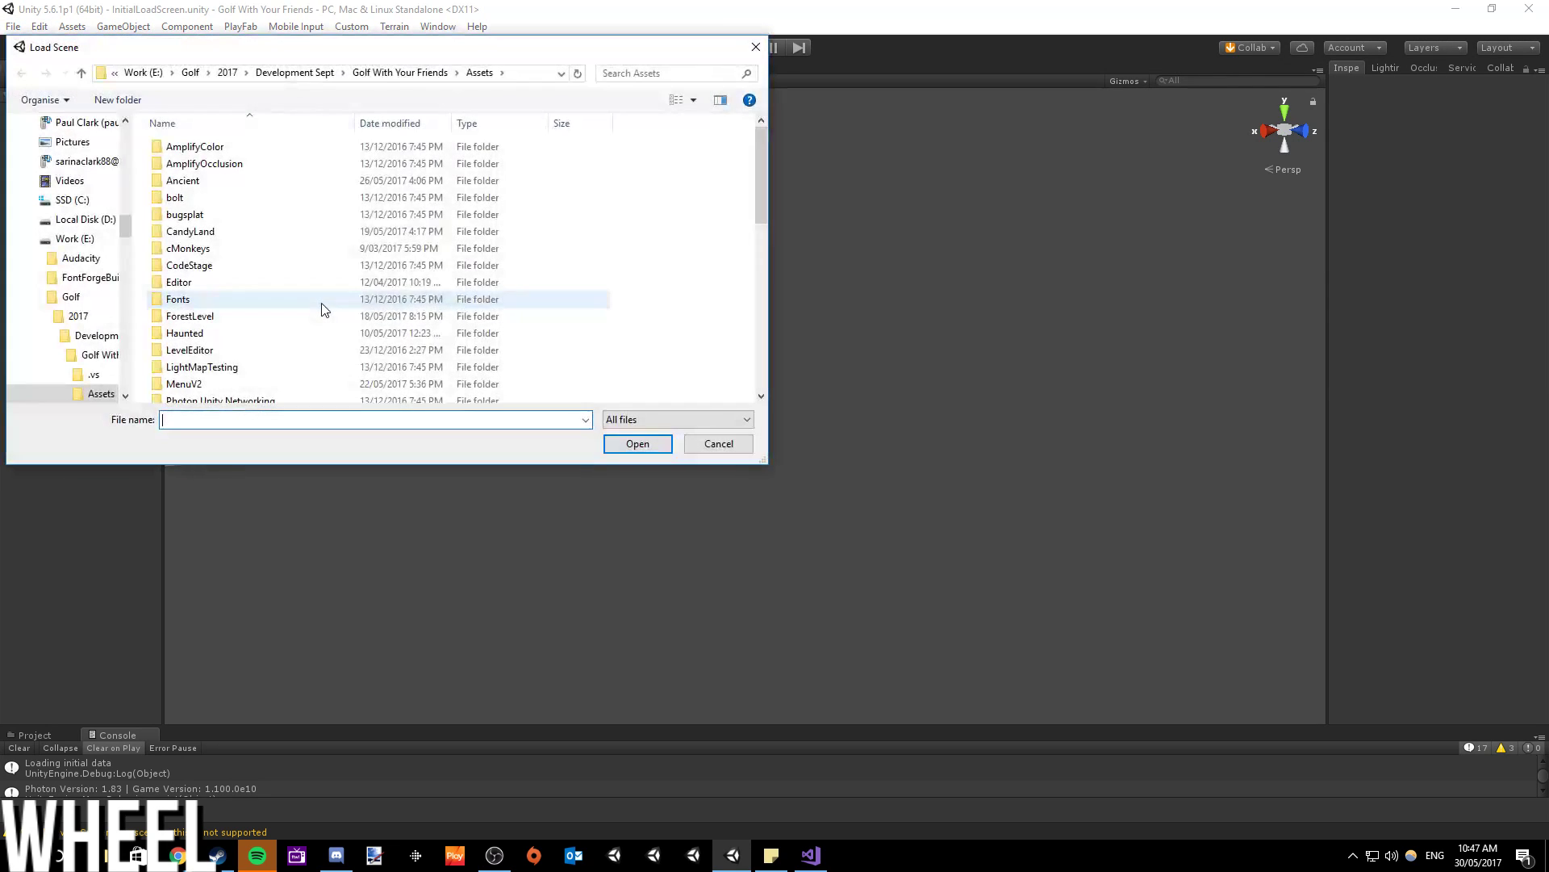
scroll(321, 308, "down", 4)
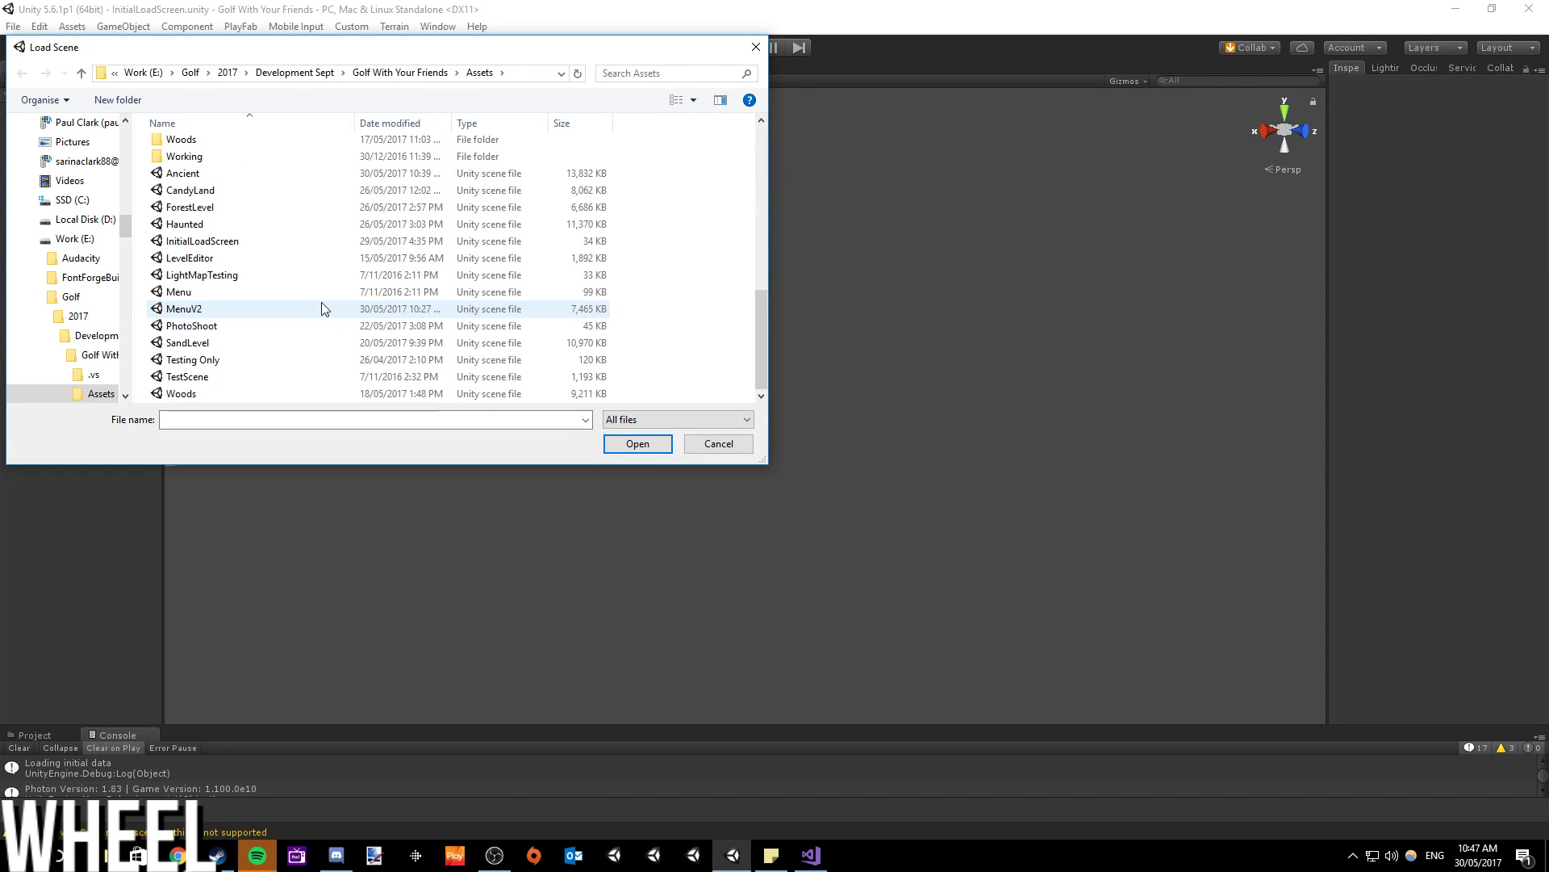
double_click(188, 176)
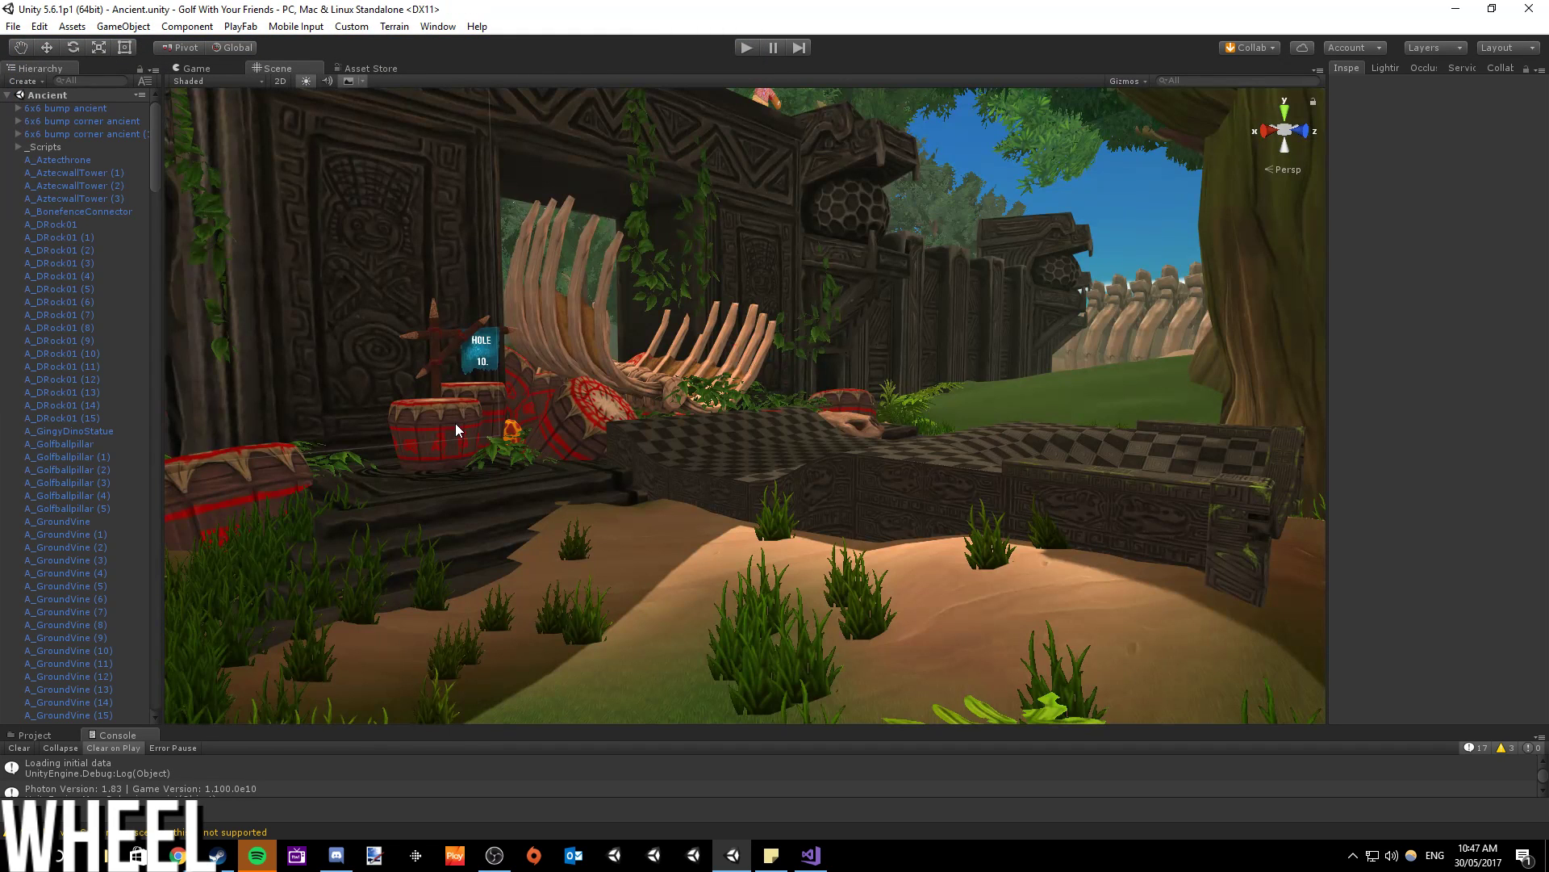
right_click_drag(665, 465, 622, 459)
- Select the Base_6x6 floor tiles at the start of hole 1 and examine their components and seam up close
left_click(621, 457)
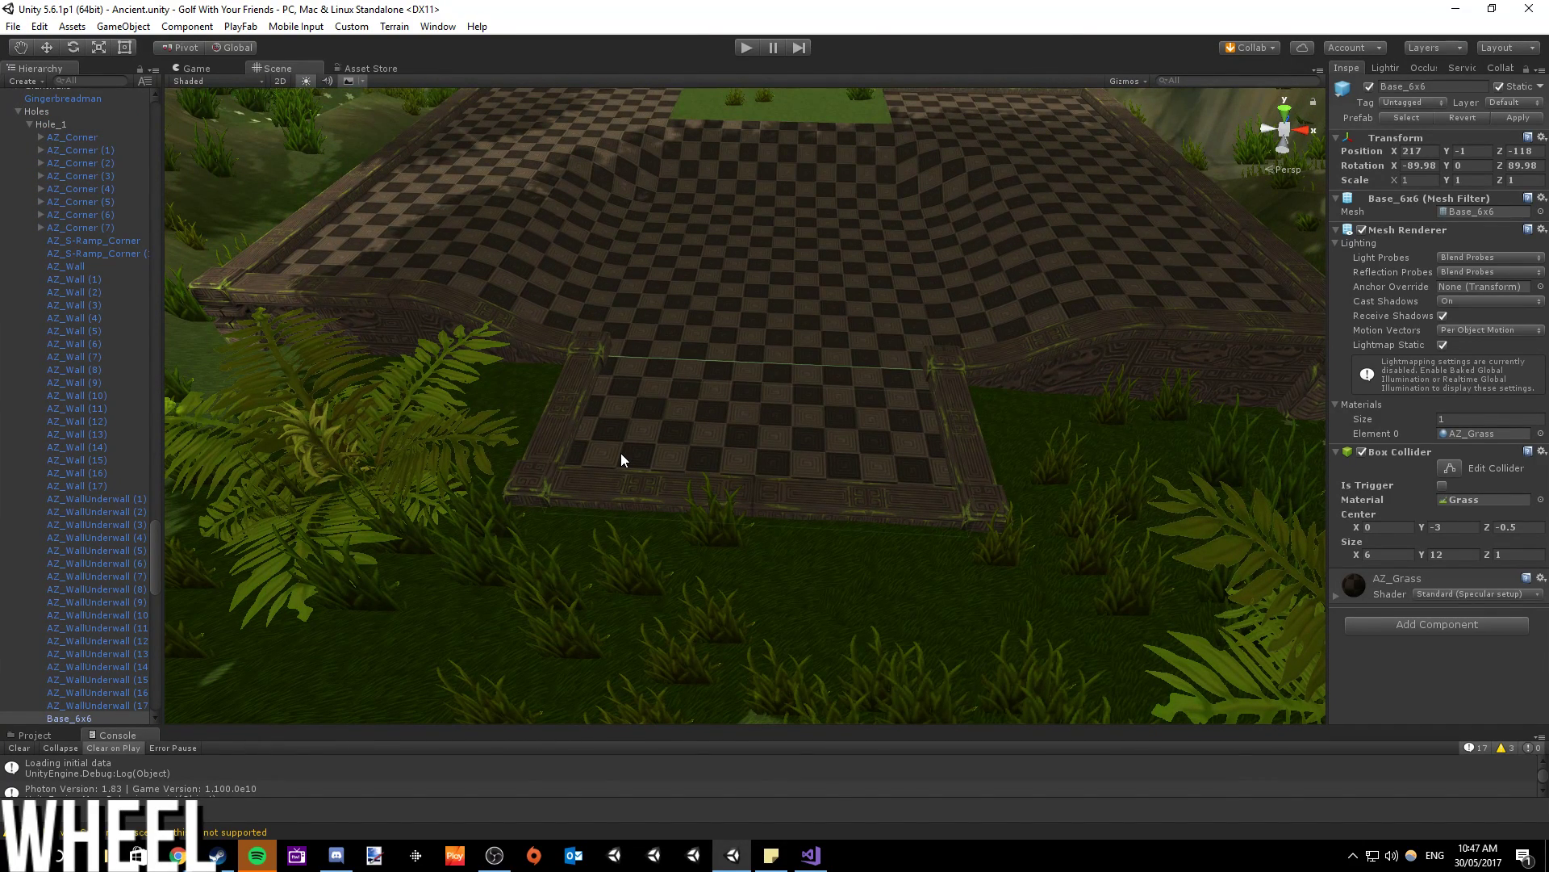
key("ctrl+d")
left_click_drag(792, 439, 824, 409)
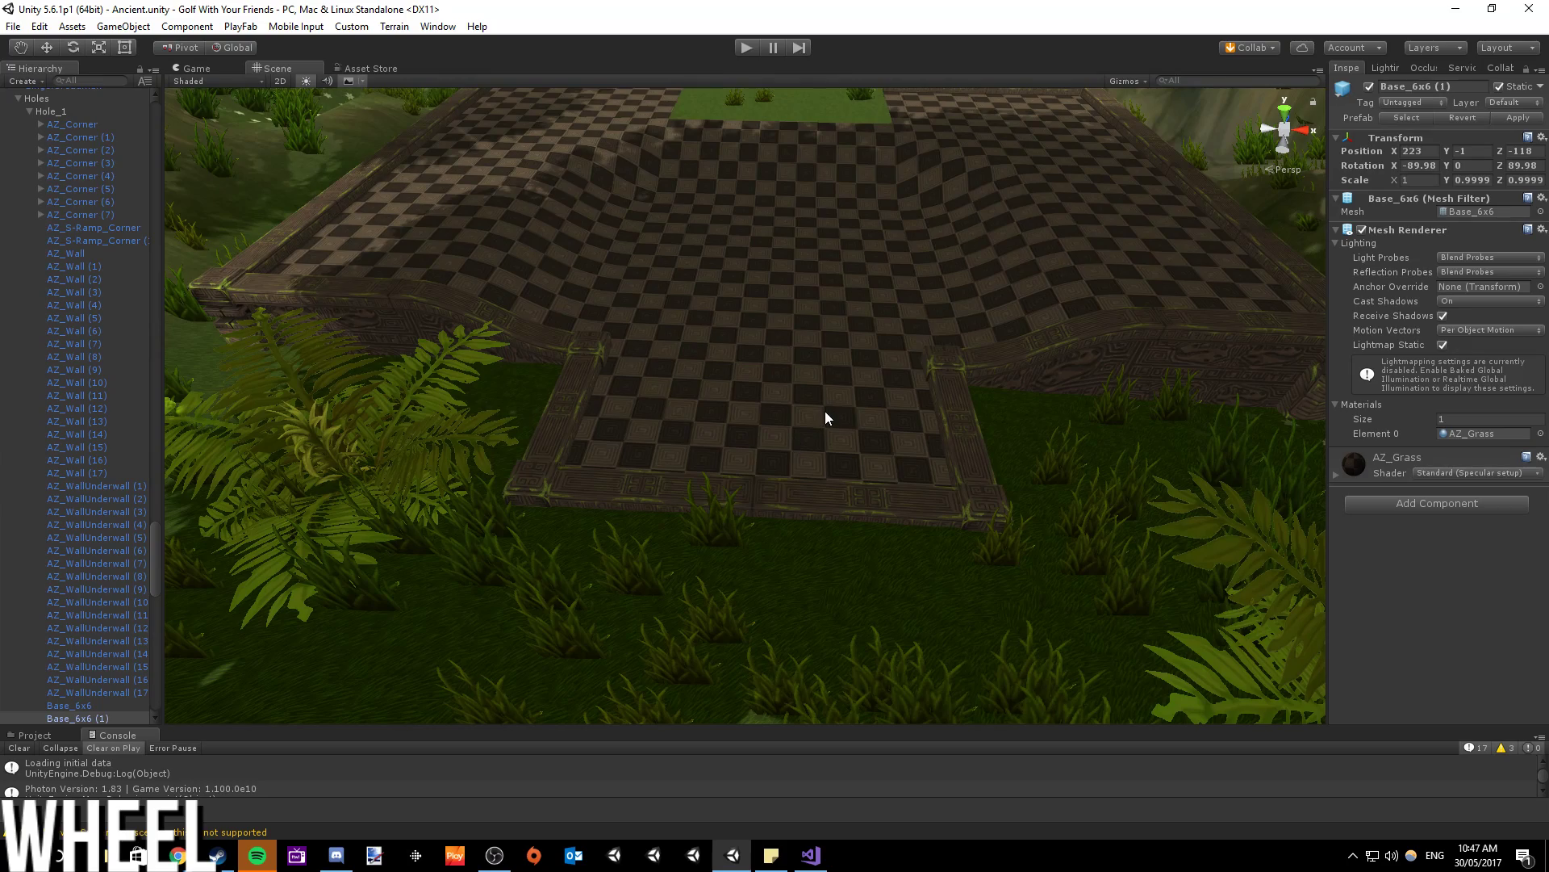
scroll(805, 336, "up", 5)
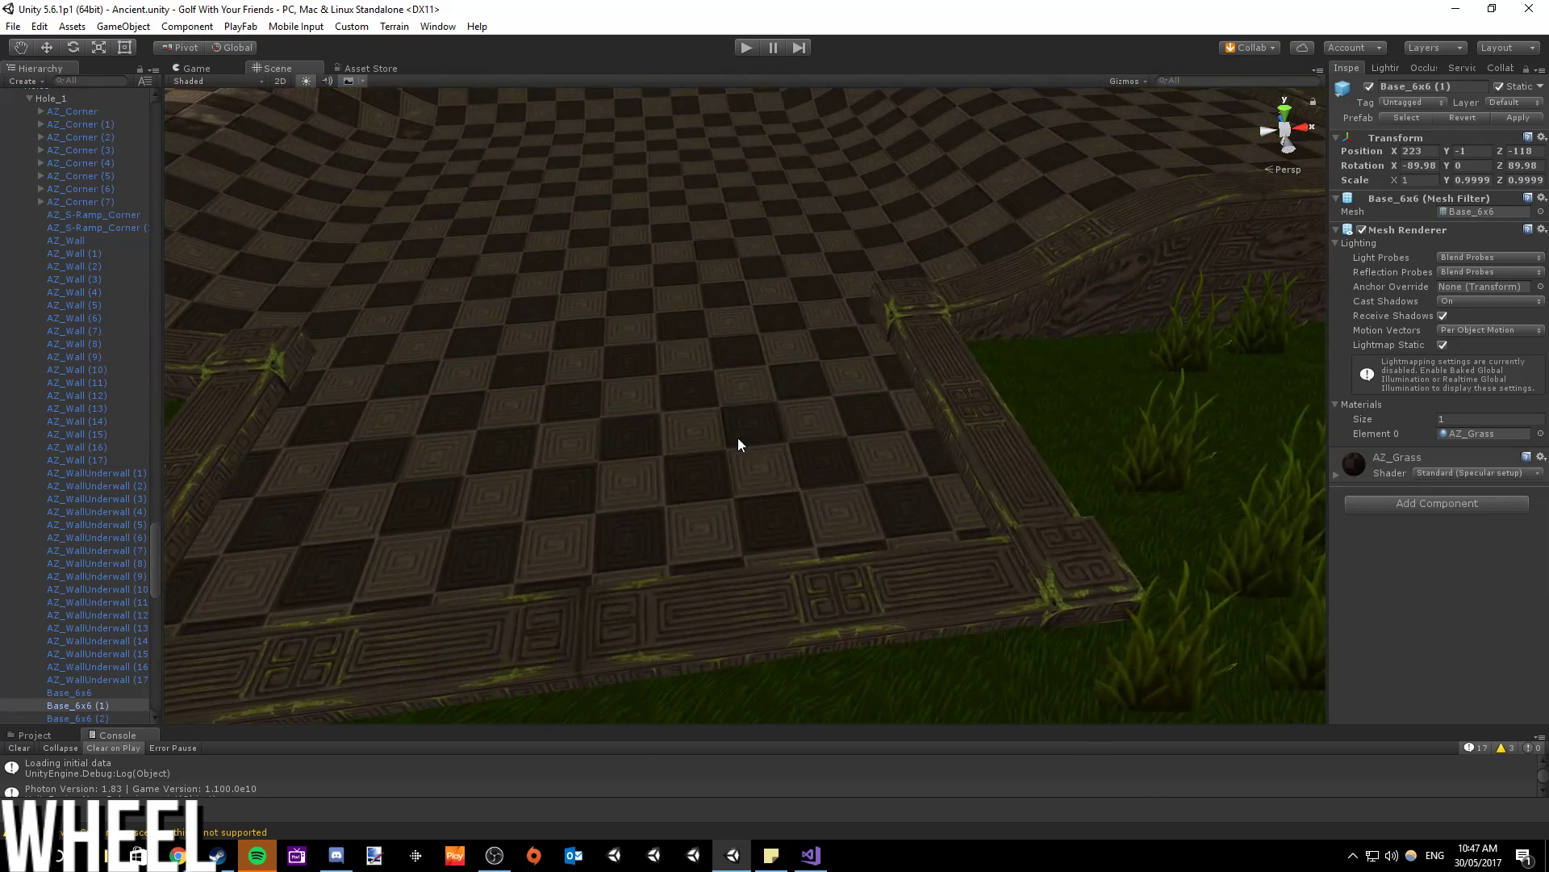
right_click_drag(696, 442, 796, 464)
double_click(113, 692)
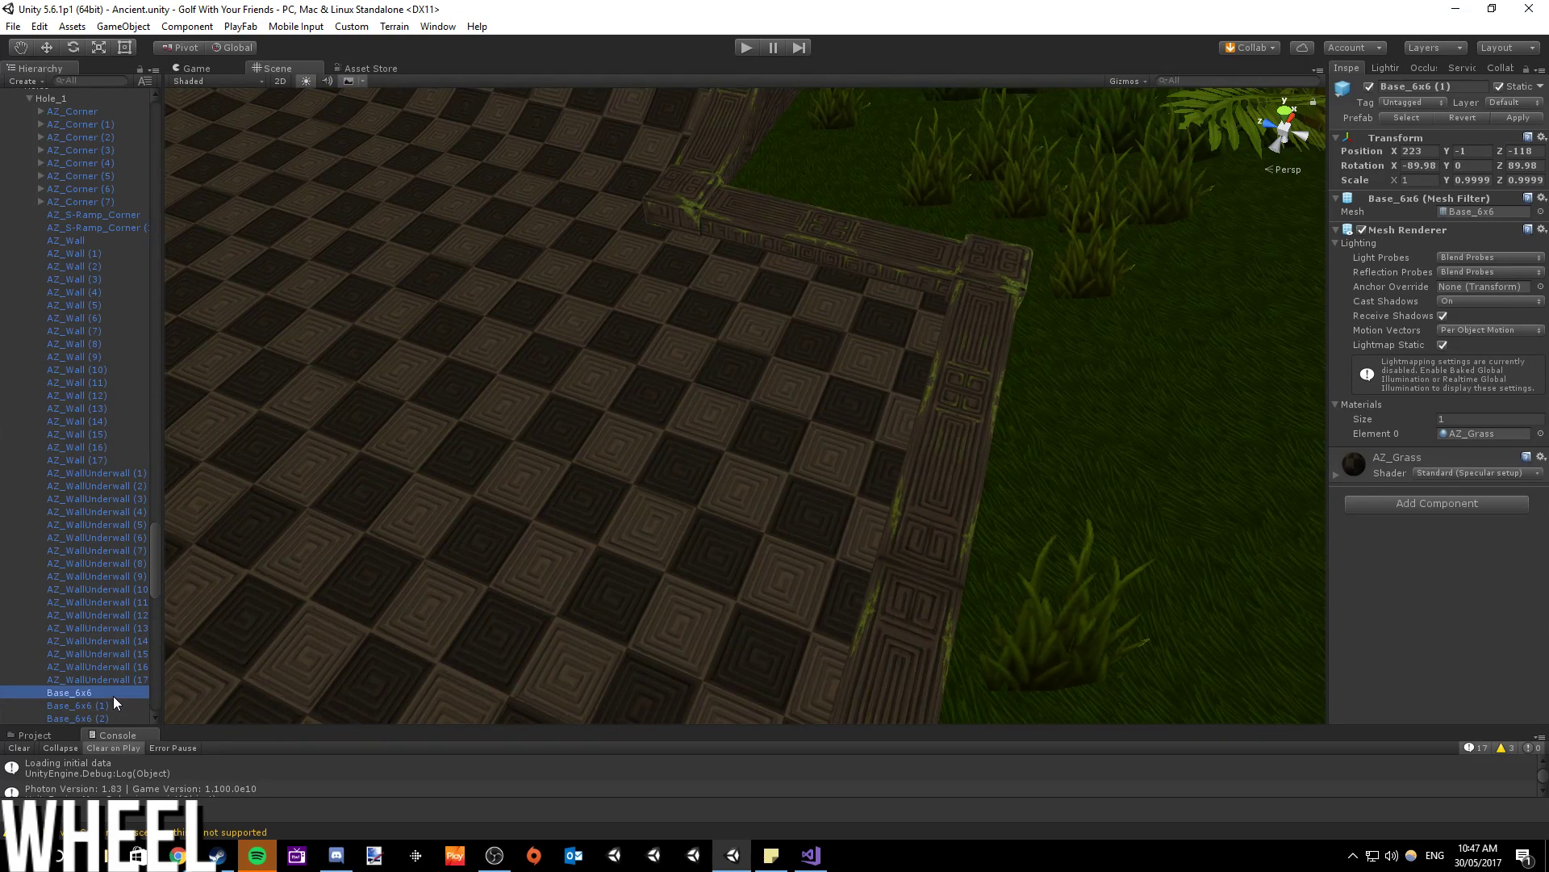
scroll(695, 436, "up", 5)
left_click(695, 433)
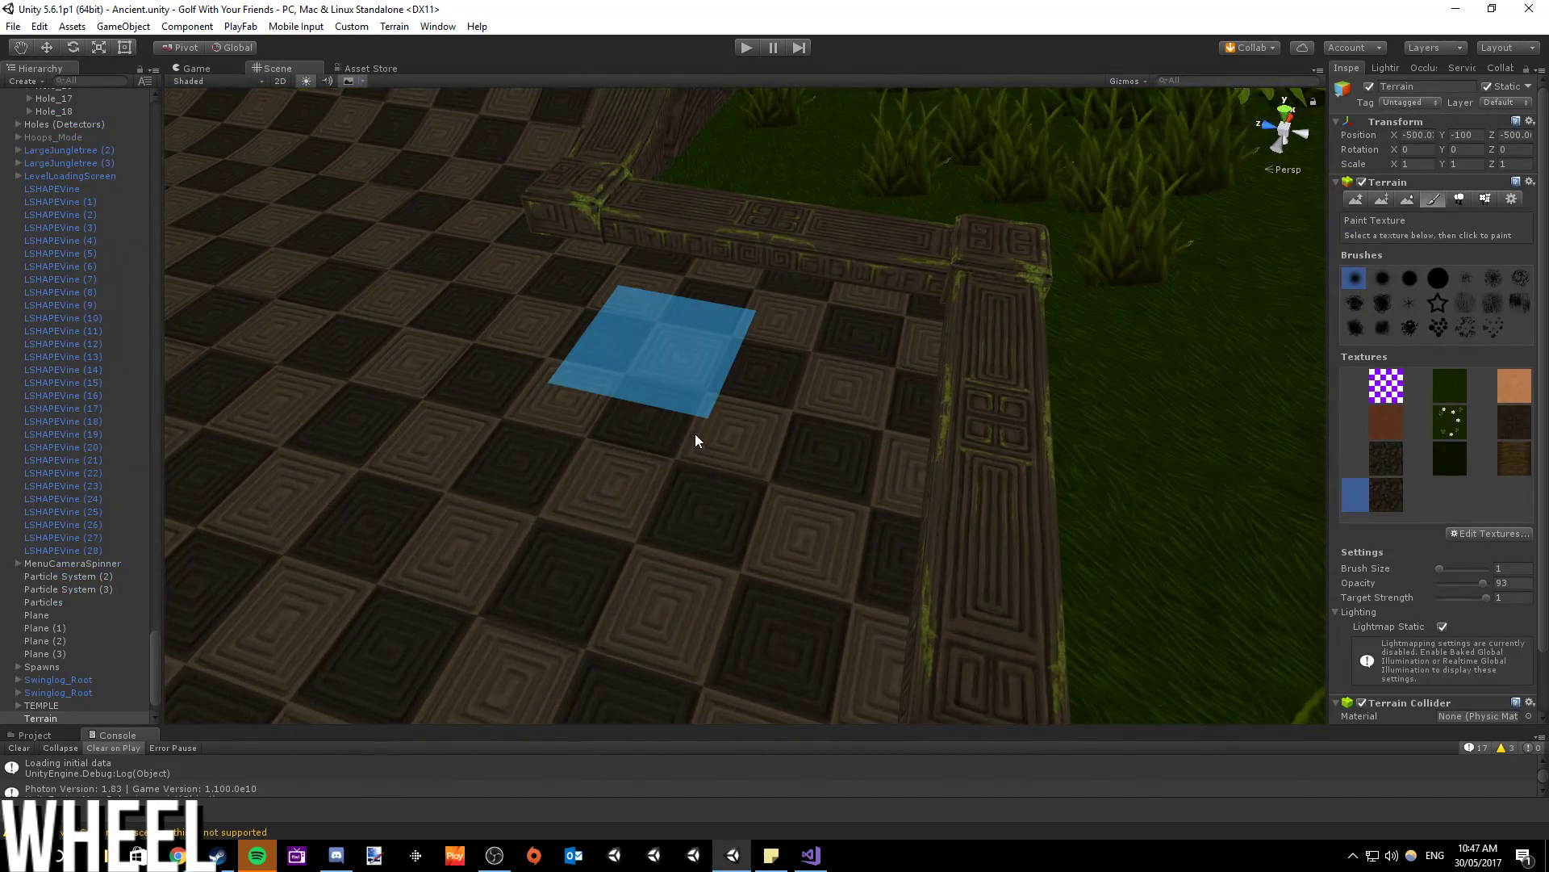
left_click_drag(653, 454, 443, 449, "alt")
left_click(440, 454)
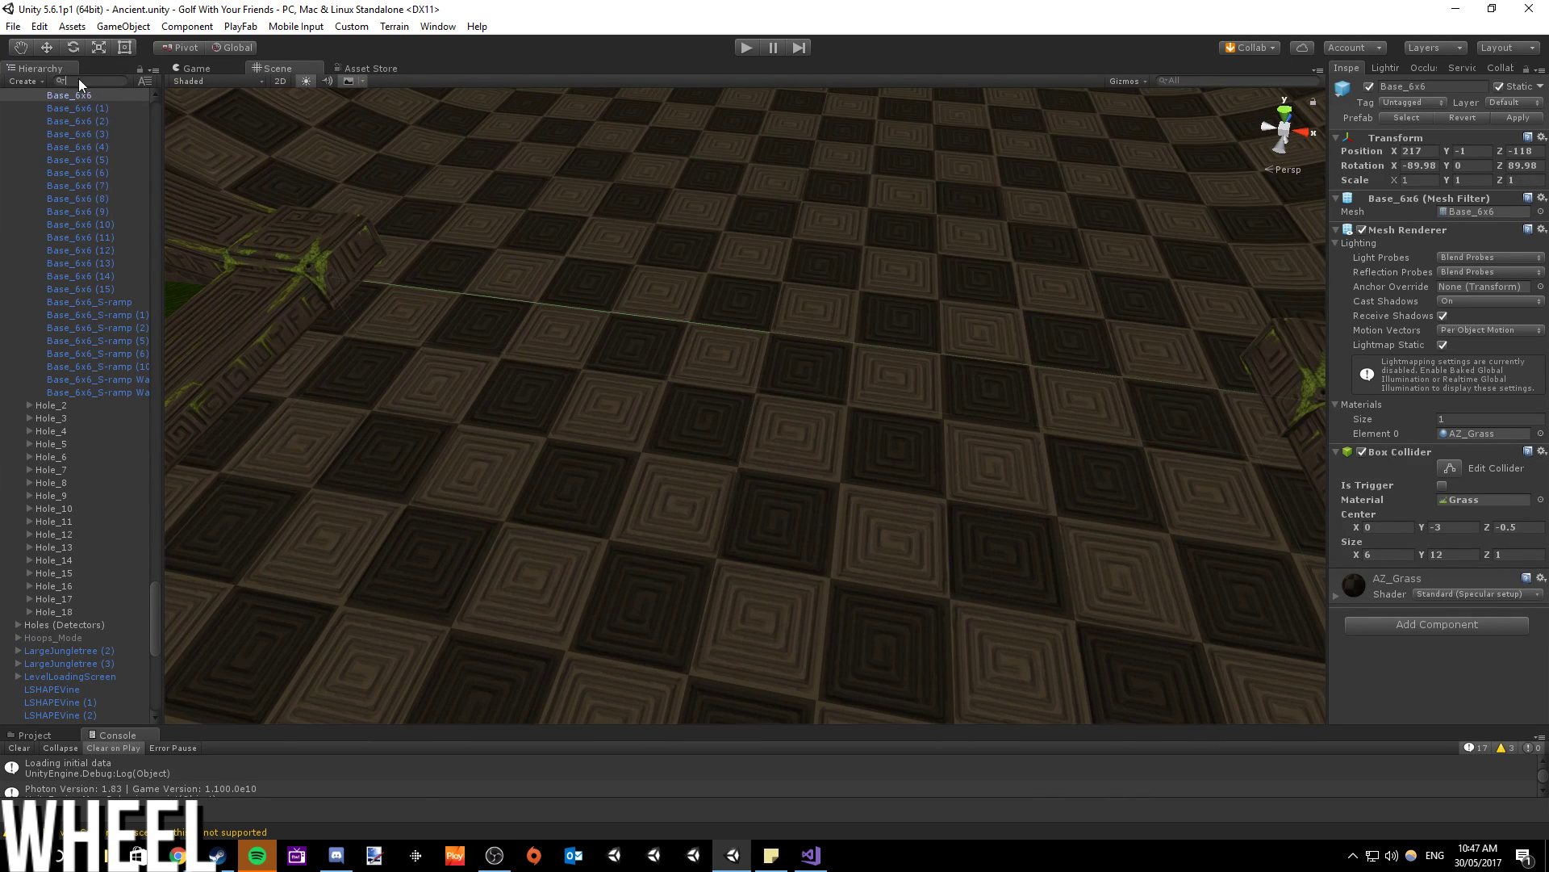
- Search the hierarchy for "spawn", select SpawnHole1 and clear the search filter
type("spawn")
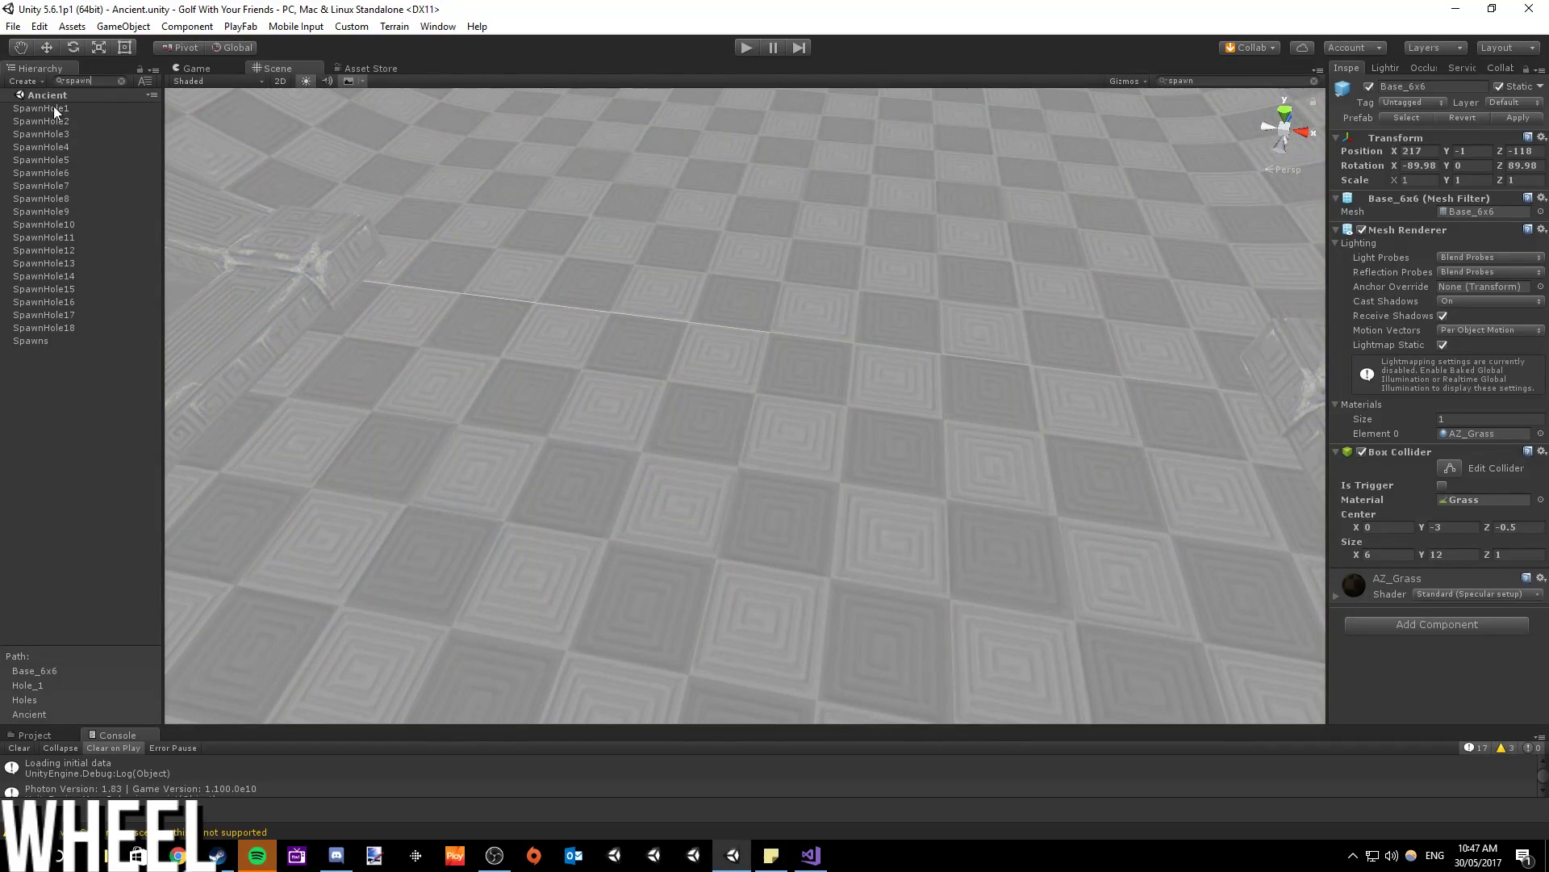
left_click(46, 109)
left_click(121, 80)
right_click_drag(379, 355, 387, 357)
scroll(386, 357, "down", 10)
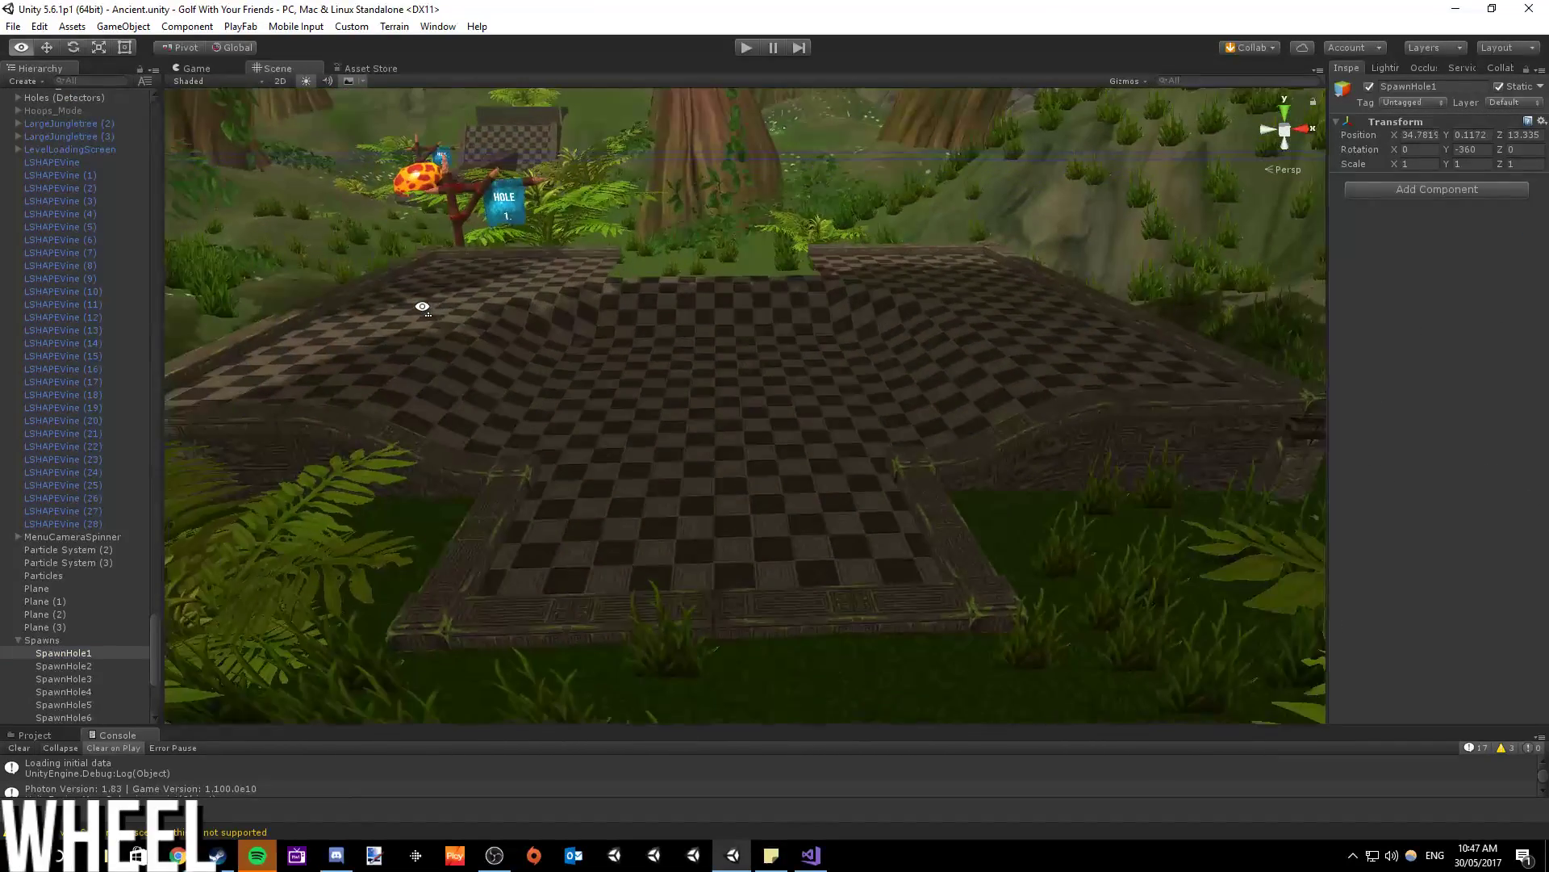
- Step through the spawn points from SpawnHole2 to SpawnHole13 and check their transforms
left_click(79, 665)
key("Down")
key("Down")
key("Down")
key("Down")
key("Down")
key("Down")
scroll(79, 661, "down", 3)
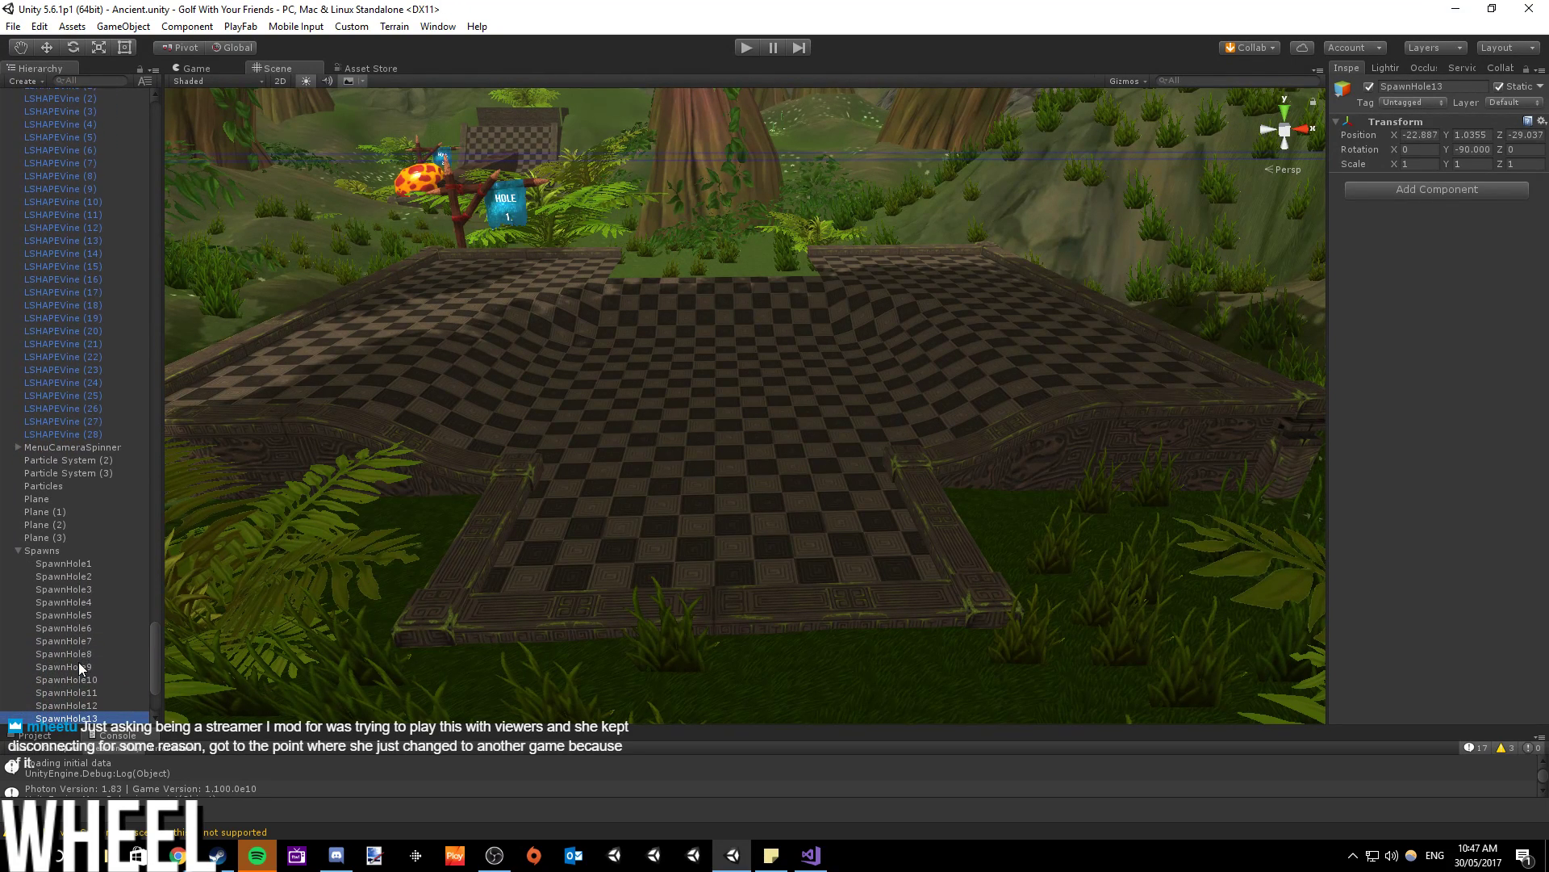
- Focus on SpawnHole1 and examine where it sits on the starting tiles of hole 1
left_click(70, 563)
key("f")
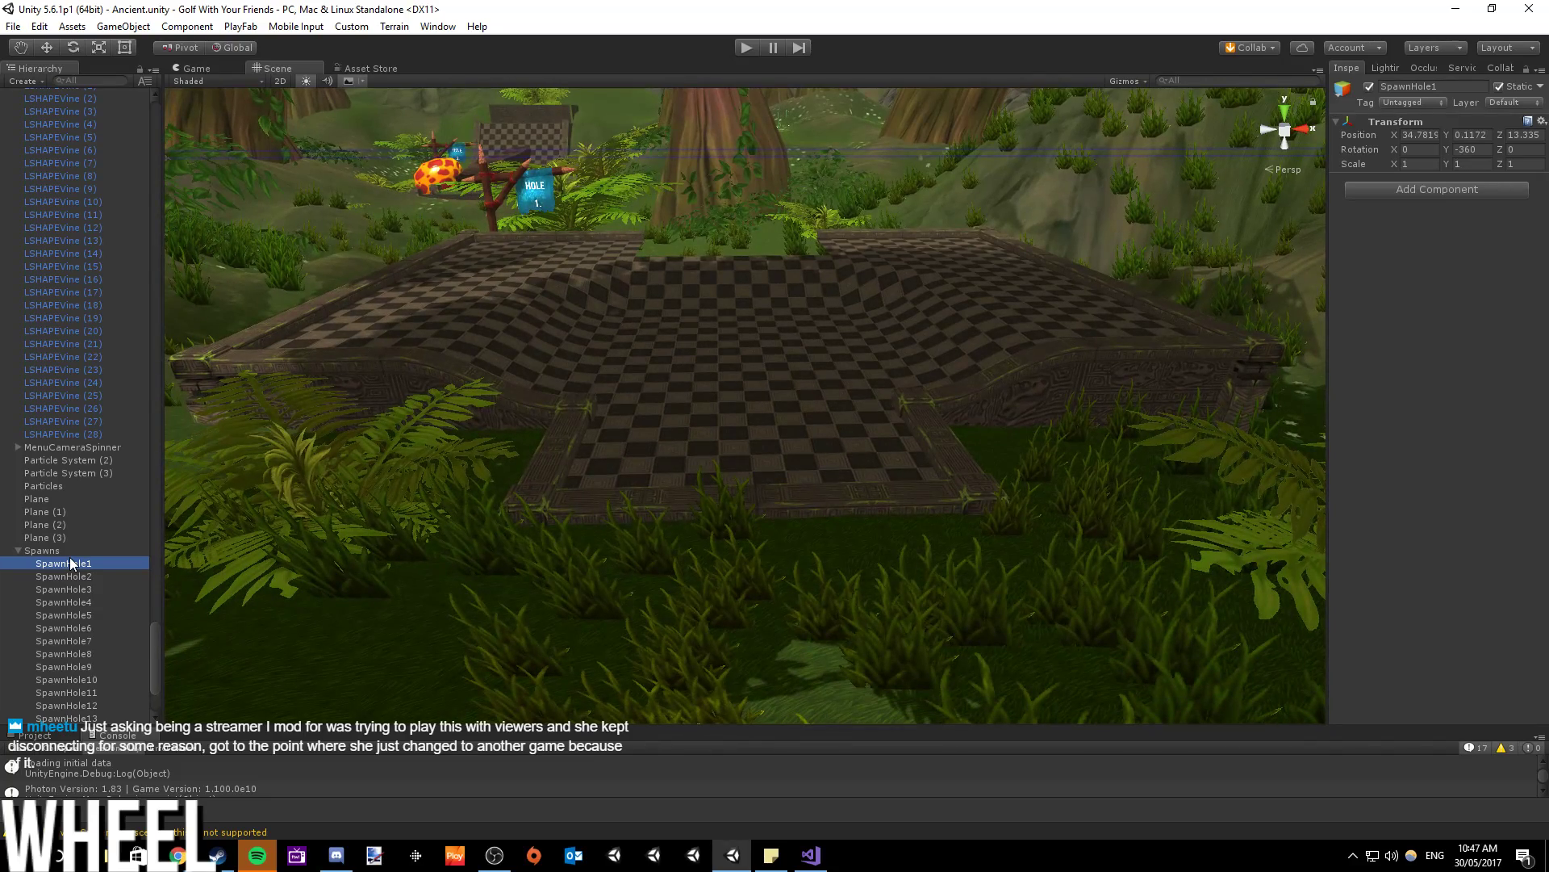
mouse_move(847, 441)
right_mouse_down()
mouse_move(863, 429)
mouse_move(833, 419)
right_mouse_up()
scroll(863, 429, "up", 6)
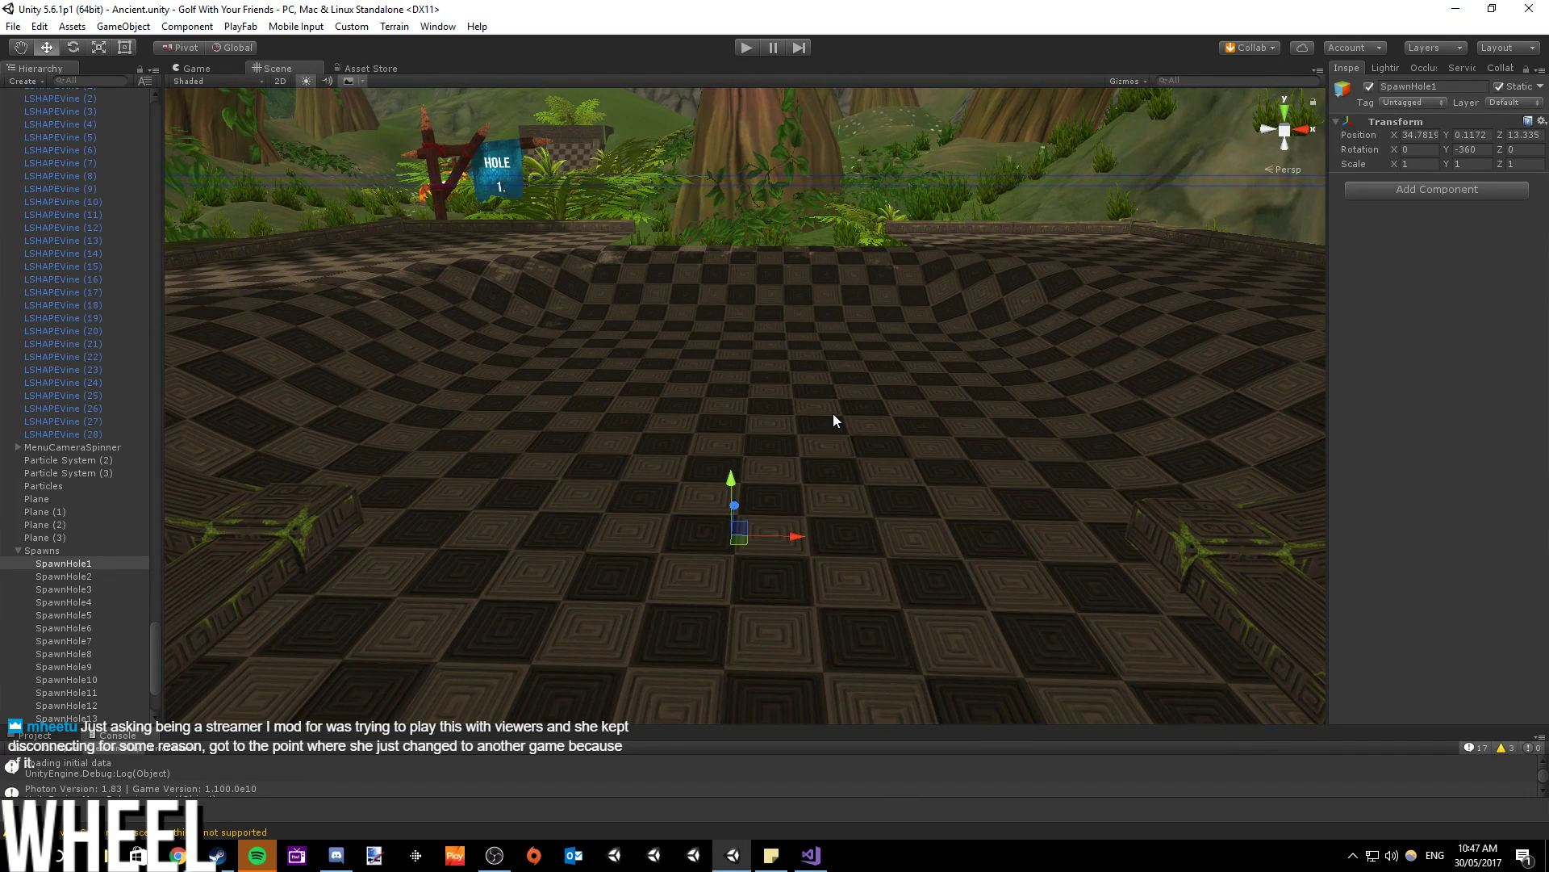
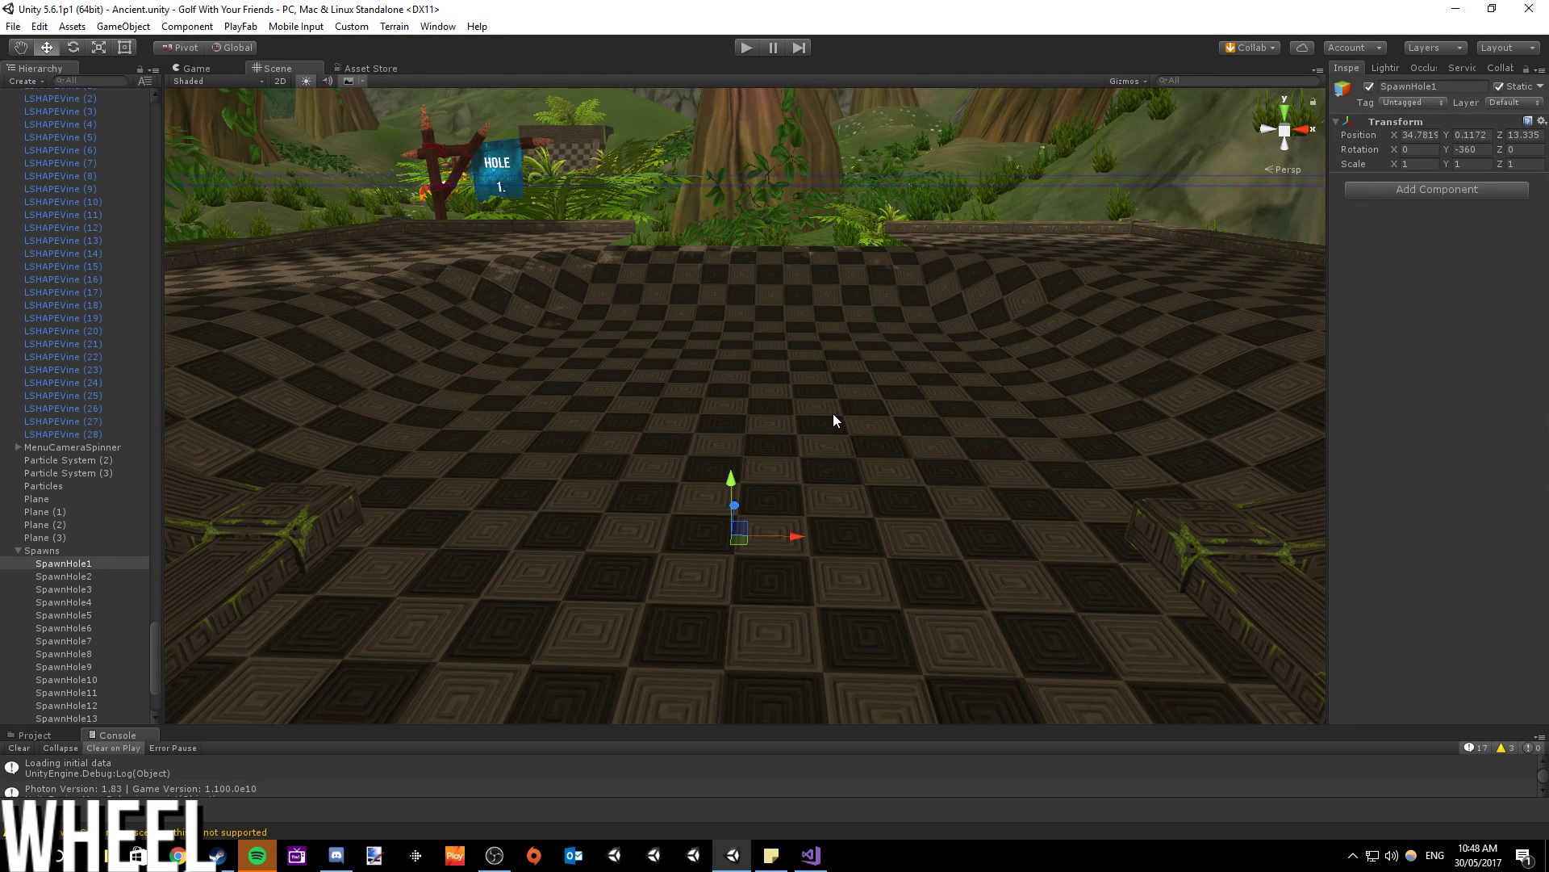
right_click_drag(833, 418, 579, 512)
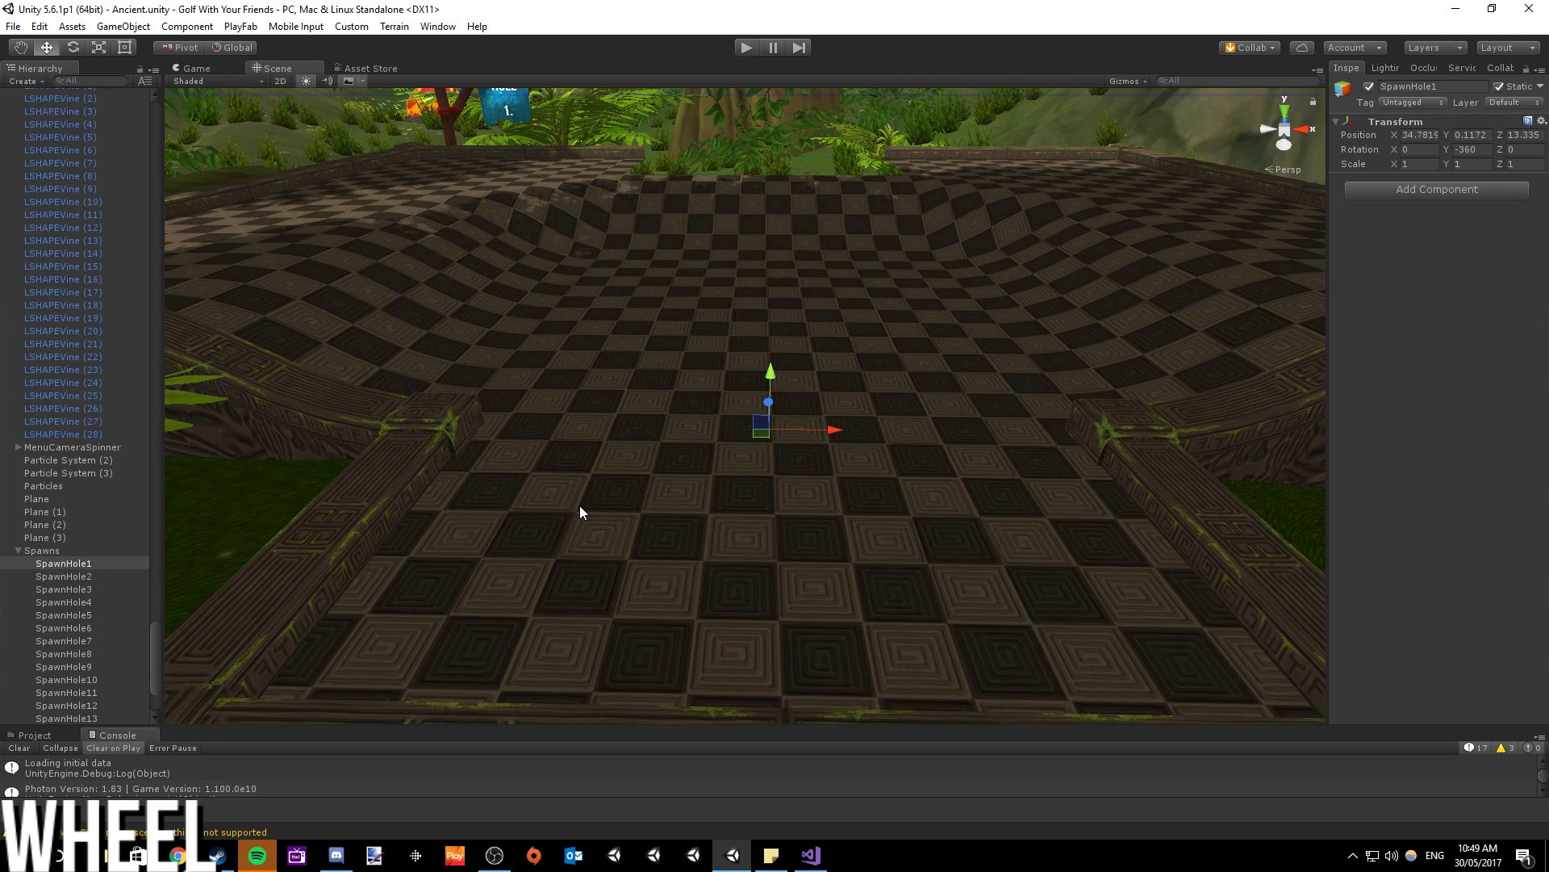
scroll(580, 506, "down", 3)
right_click_drag(581, 510, 652, 583)
- Select Base_6x6 and its neighbouring floor tiles around hole 1's spawn point to compare their edges
left_click(652, 582)
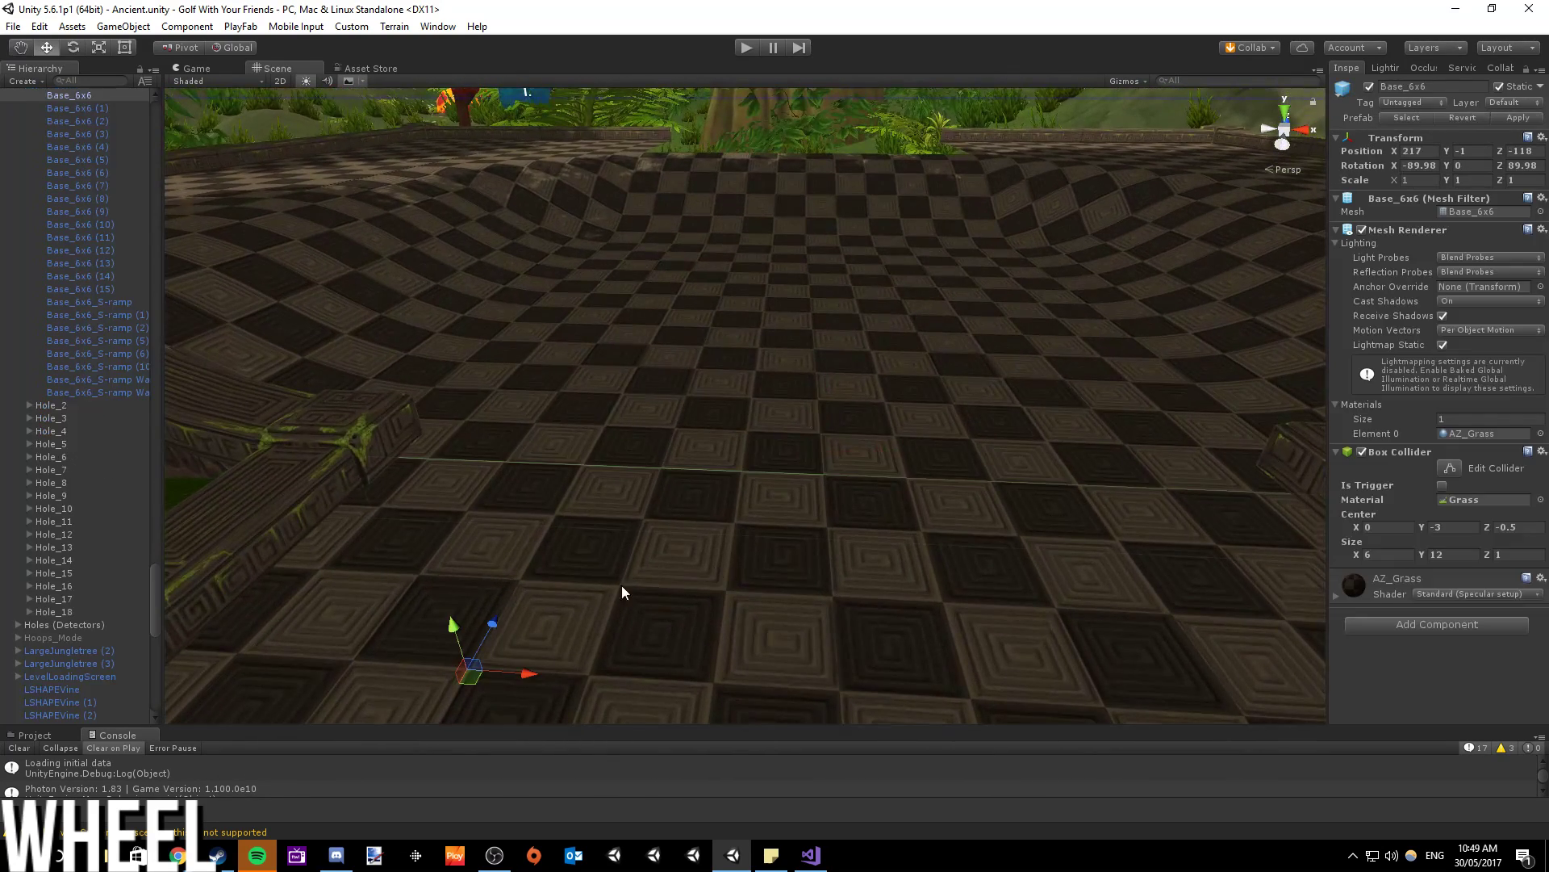
left_click(646, 443)
left_click(661, 531)
left_click(944, 394)
left_click(670, 389)
left_click(659, 552)
scroll(638, 525, "down", 2)
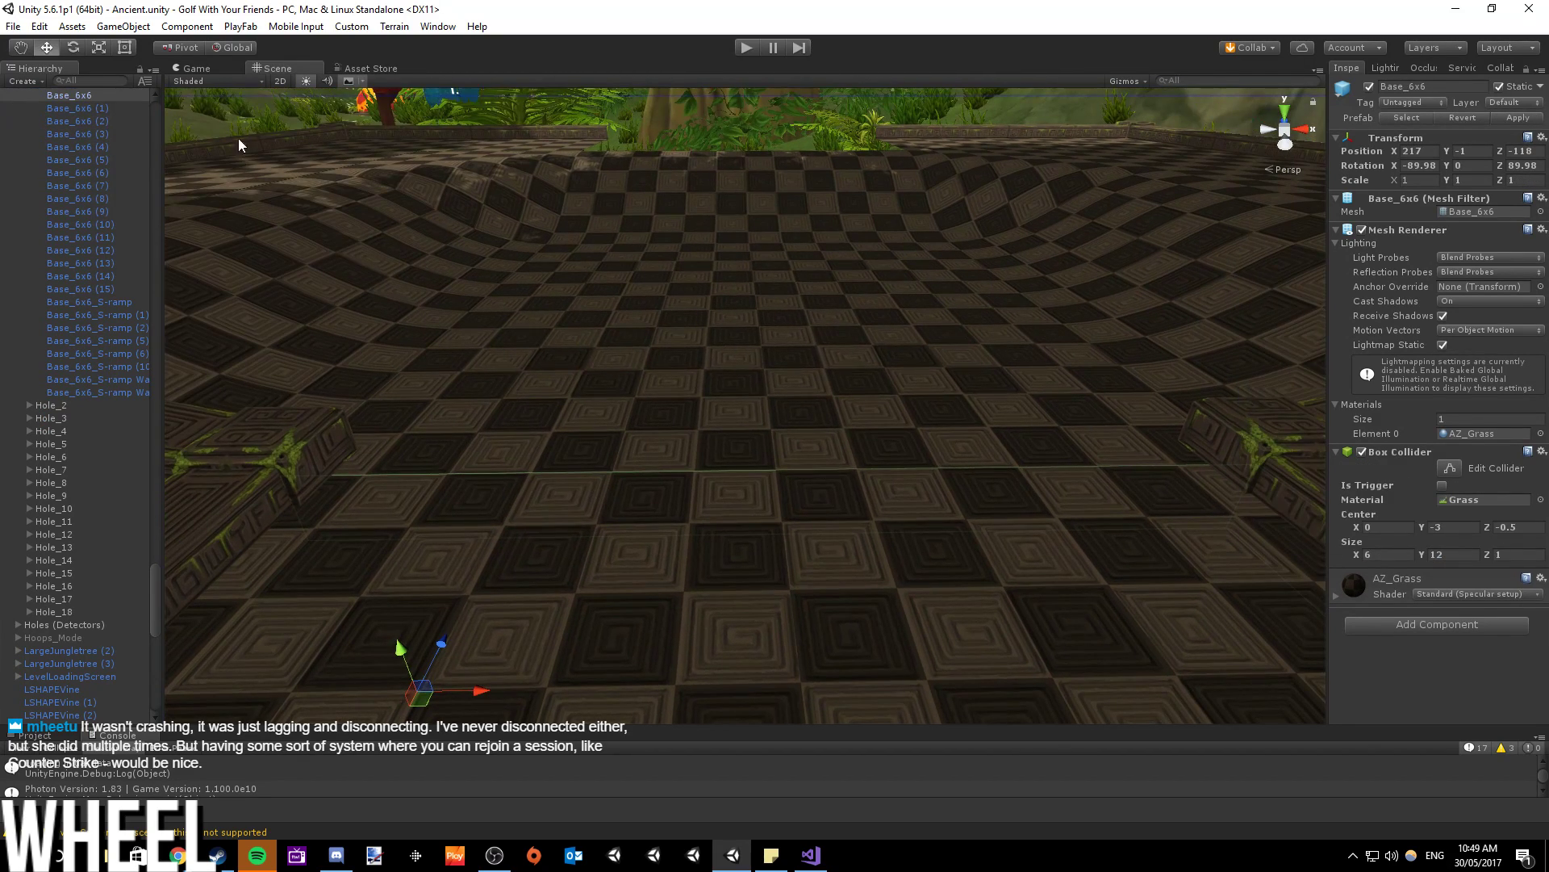
- Load the InitialLoadScreen scene from the Assets folder and run the game in play mode
left_click(13, 25)
left_click(48, 63)
scroll(483, 321, "down", 10)
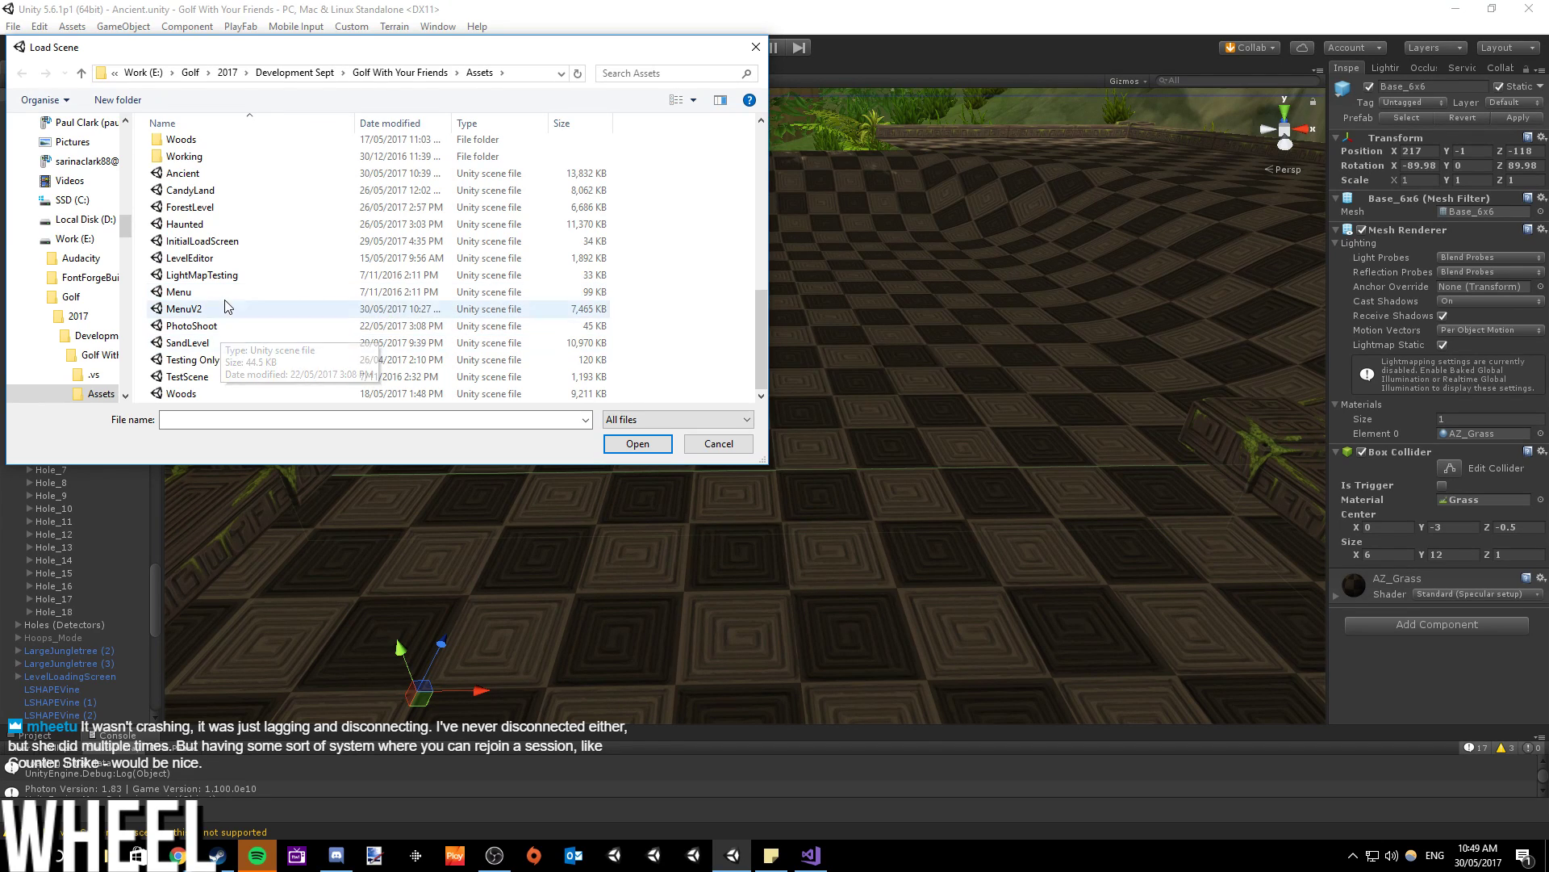
double_click(207, 241)
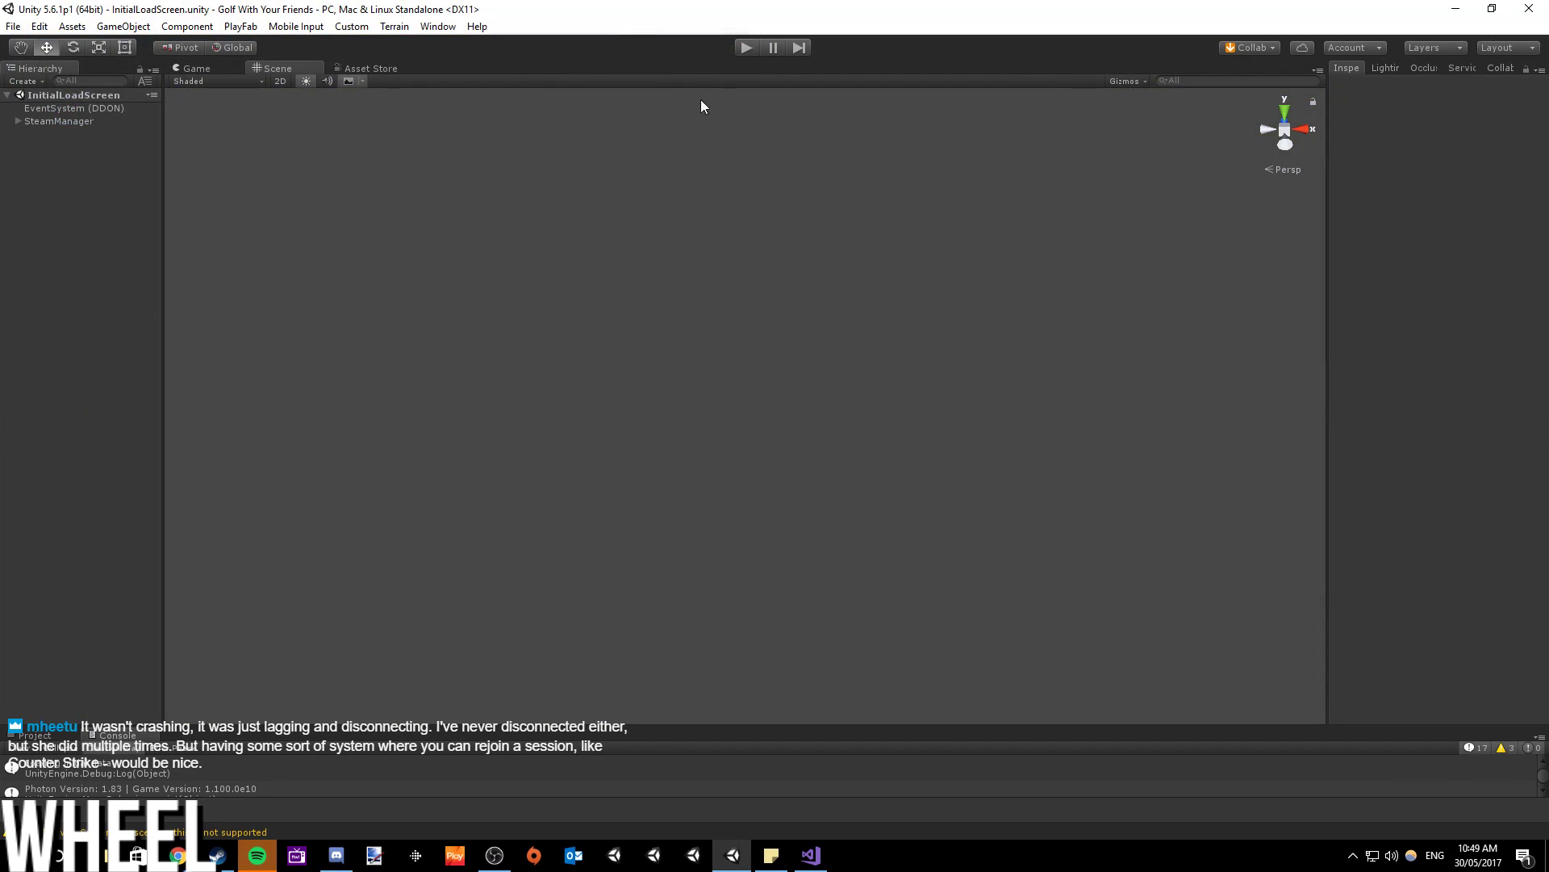
left_click(744, 46)
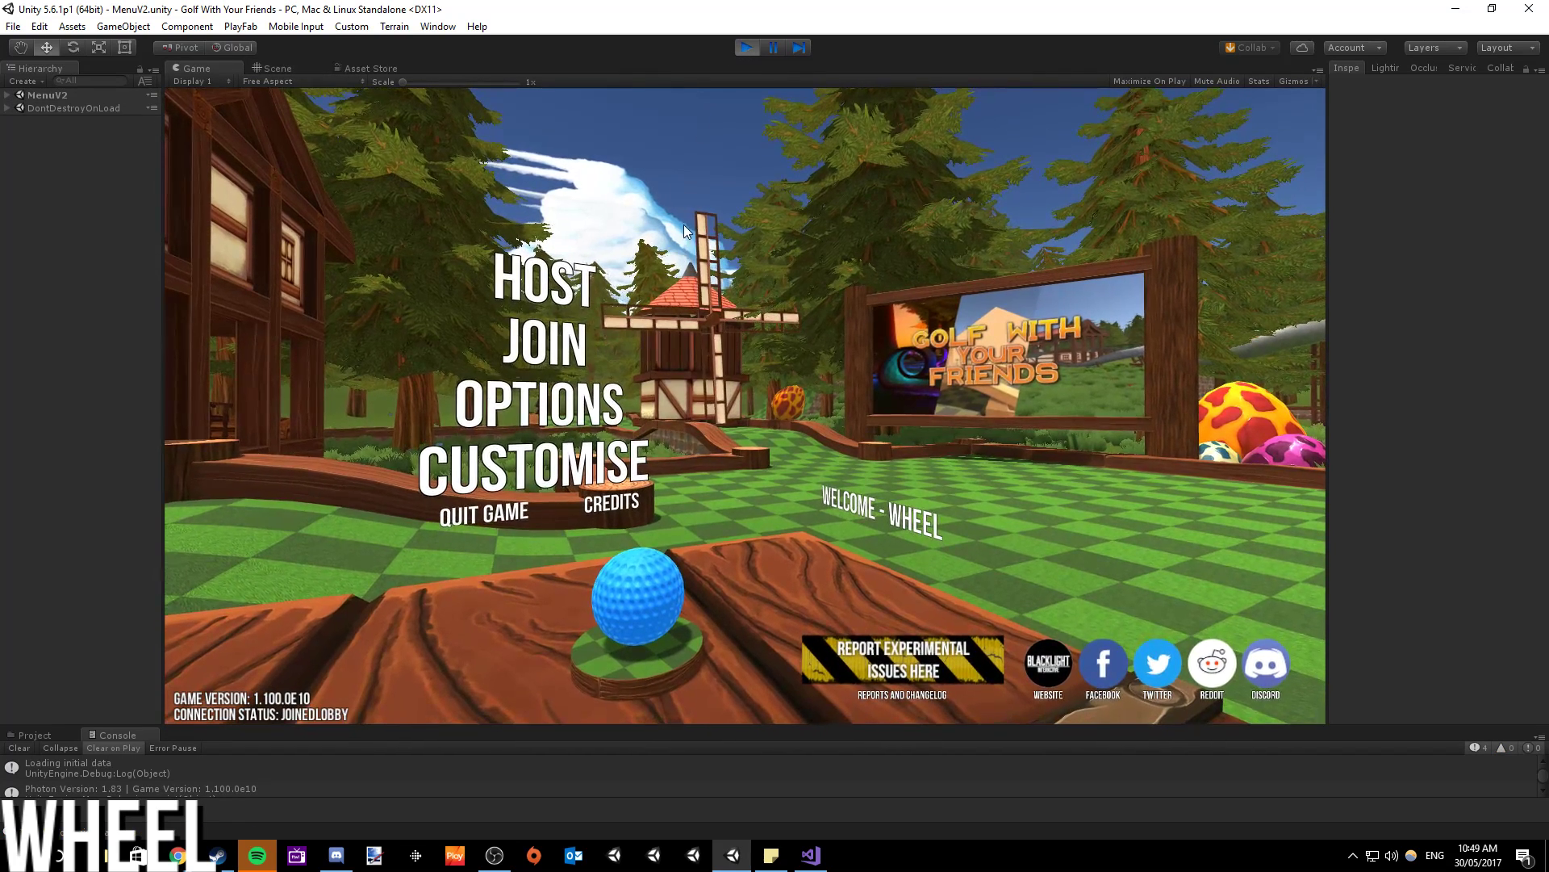
- Host a new eight-player room, set its level to Ancient and start the match
left_click(574, 292)
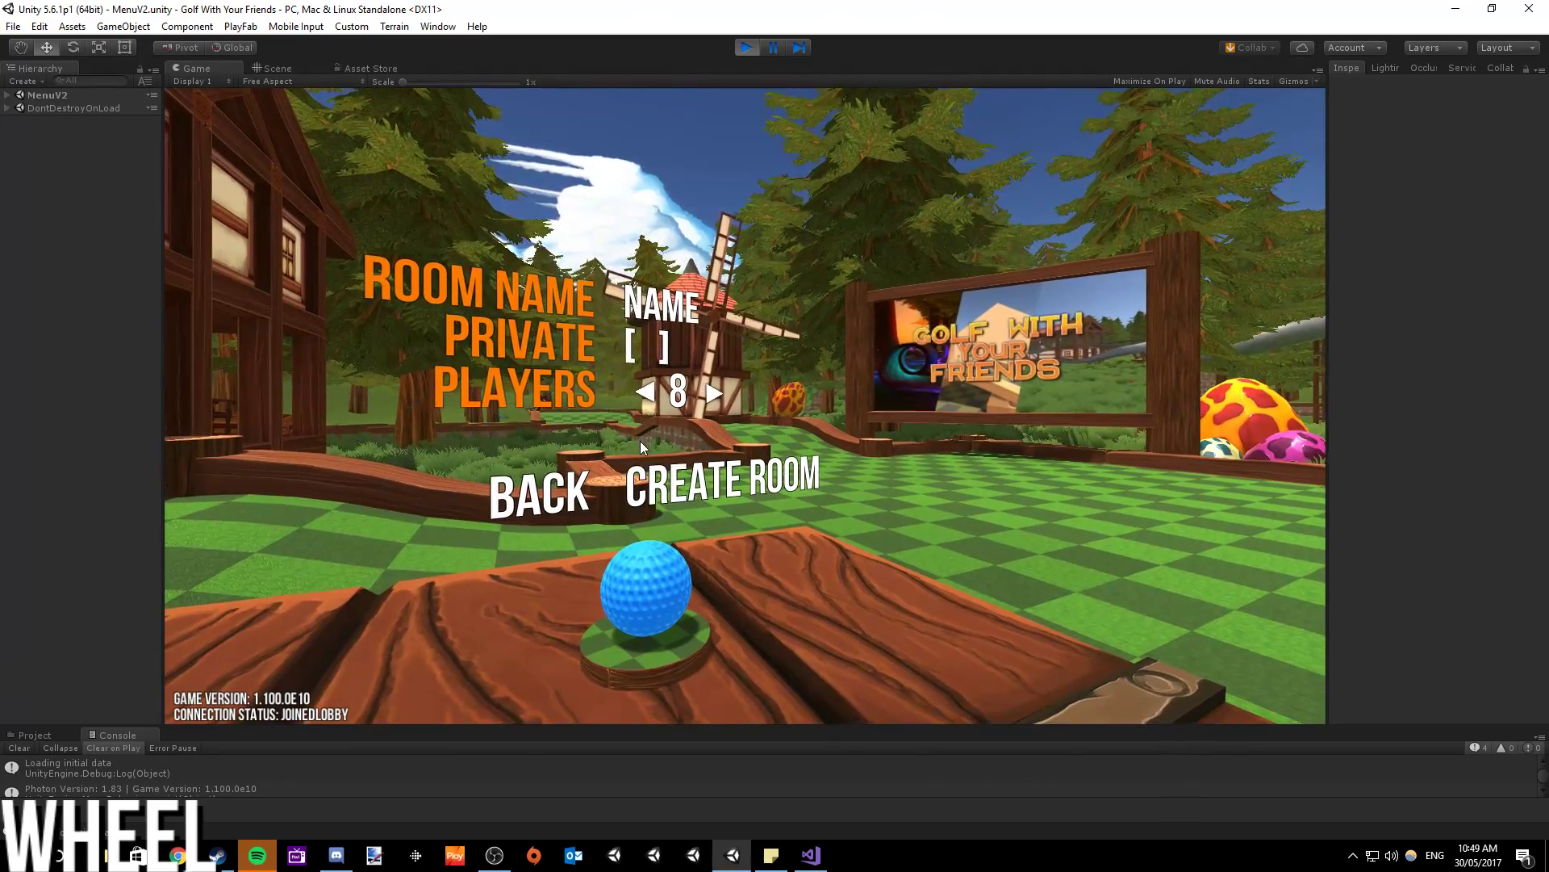
left_click(673, 489)
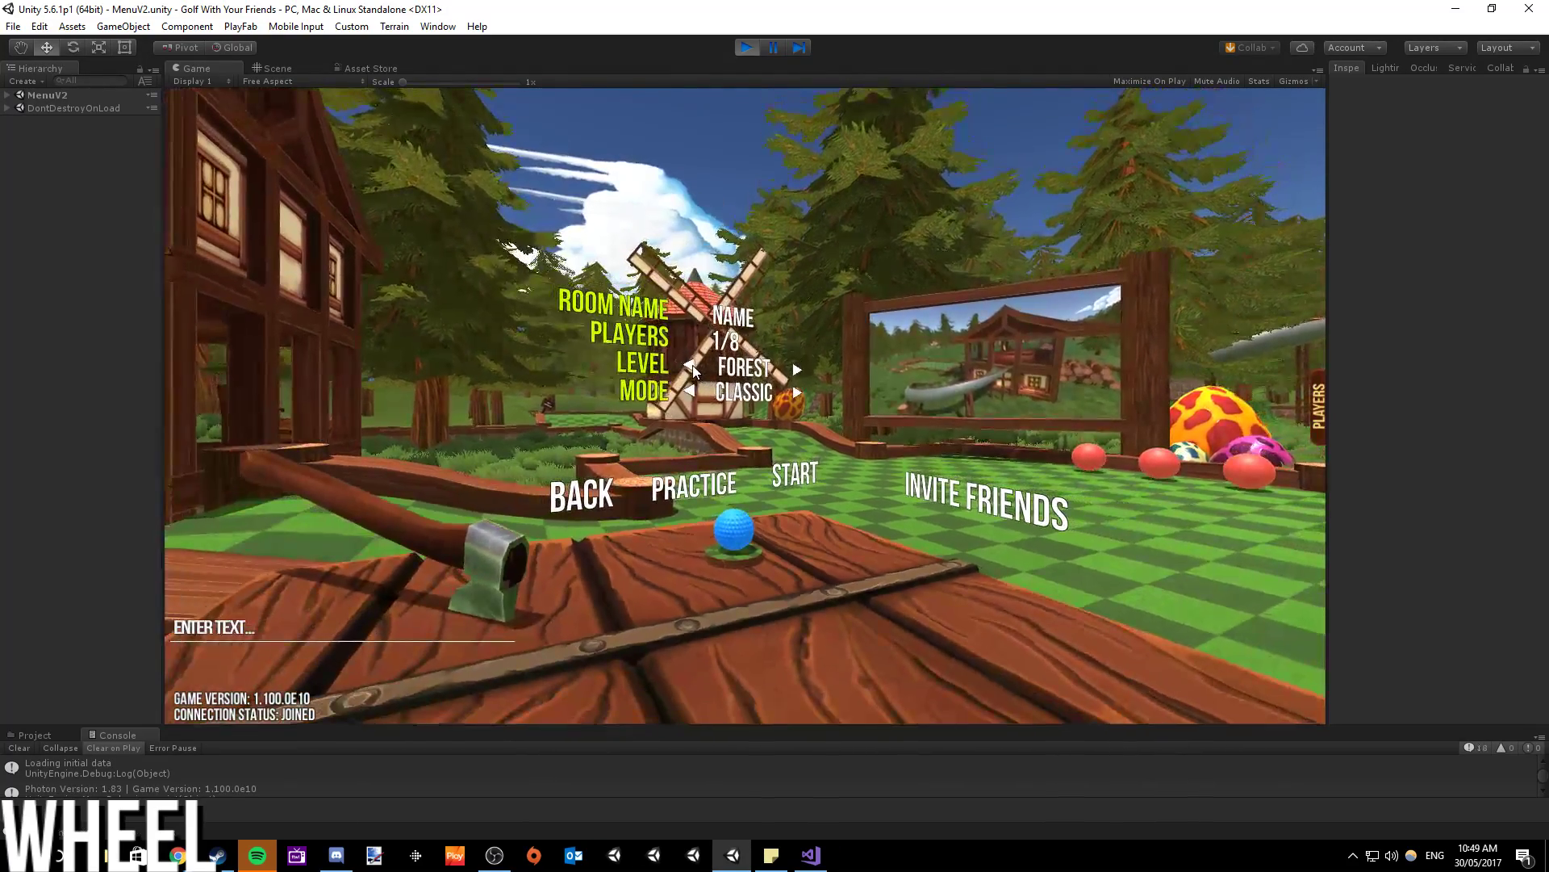
left_click(690, 363)
left_click(776, 475)
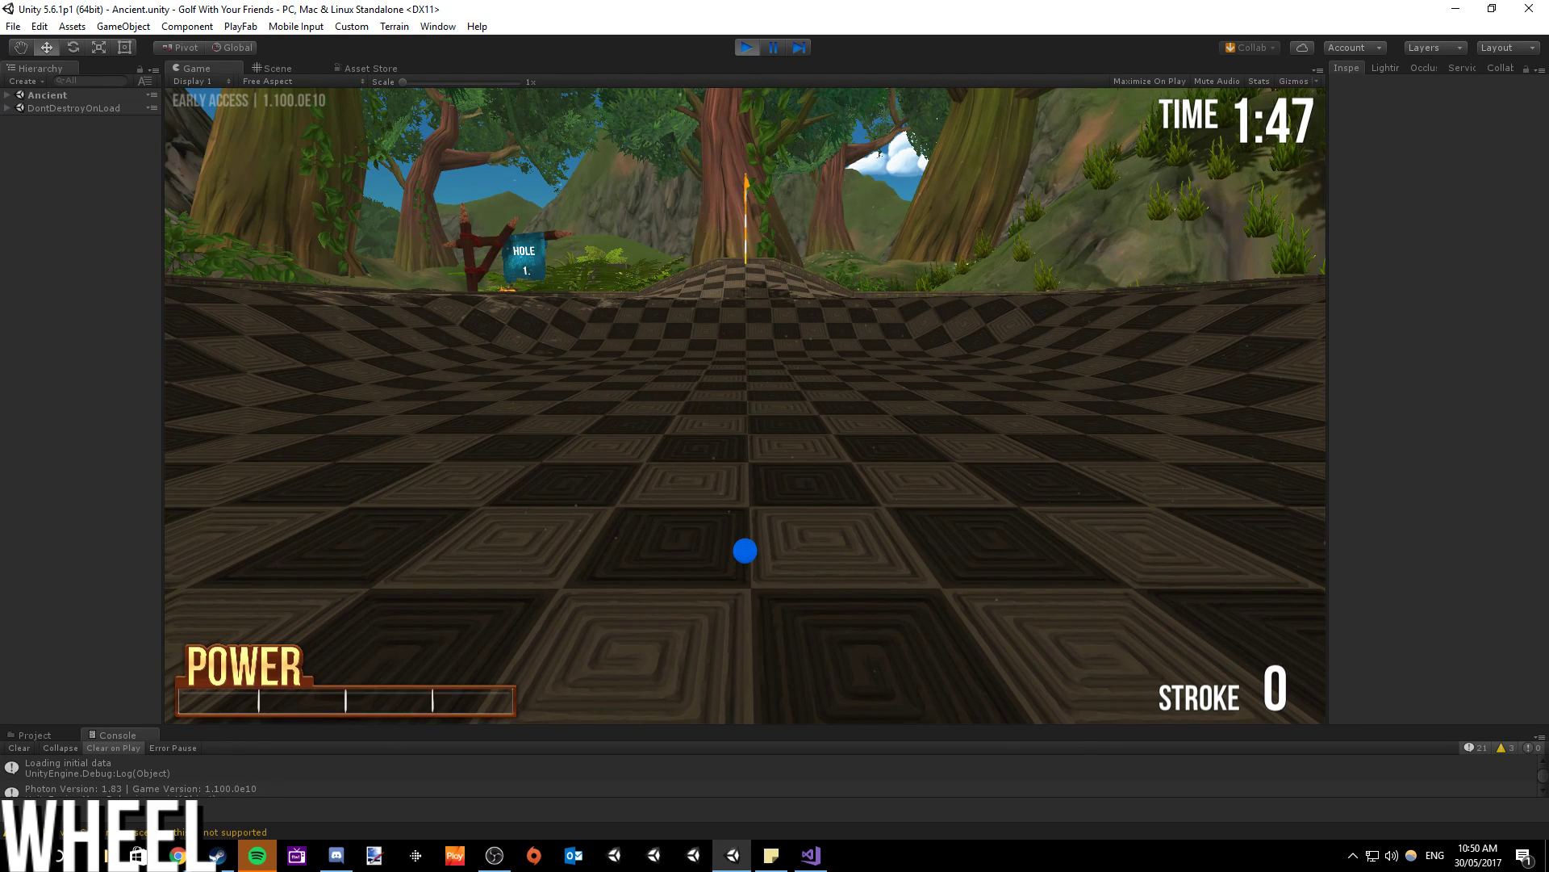
- Playtest the Ancient course from the tee of hole 1 through hole 2 and the covered temple hole
scroll(745, 403, "down", 6)
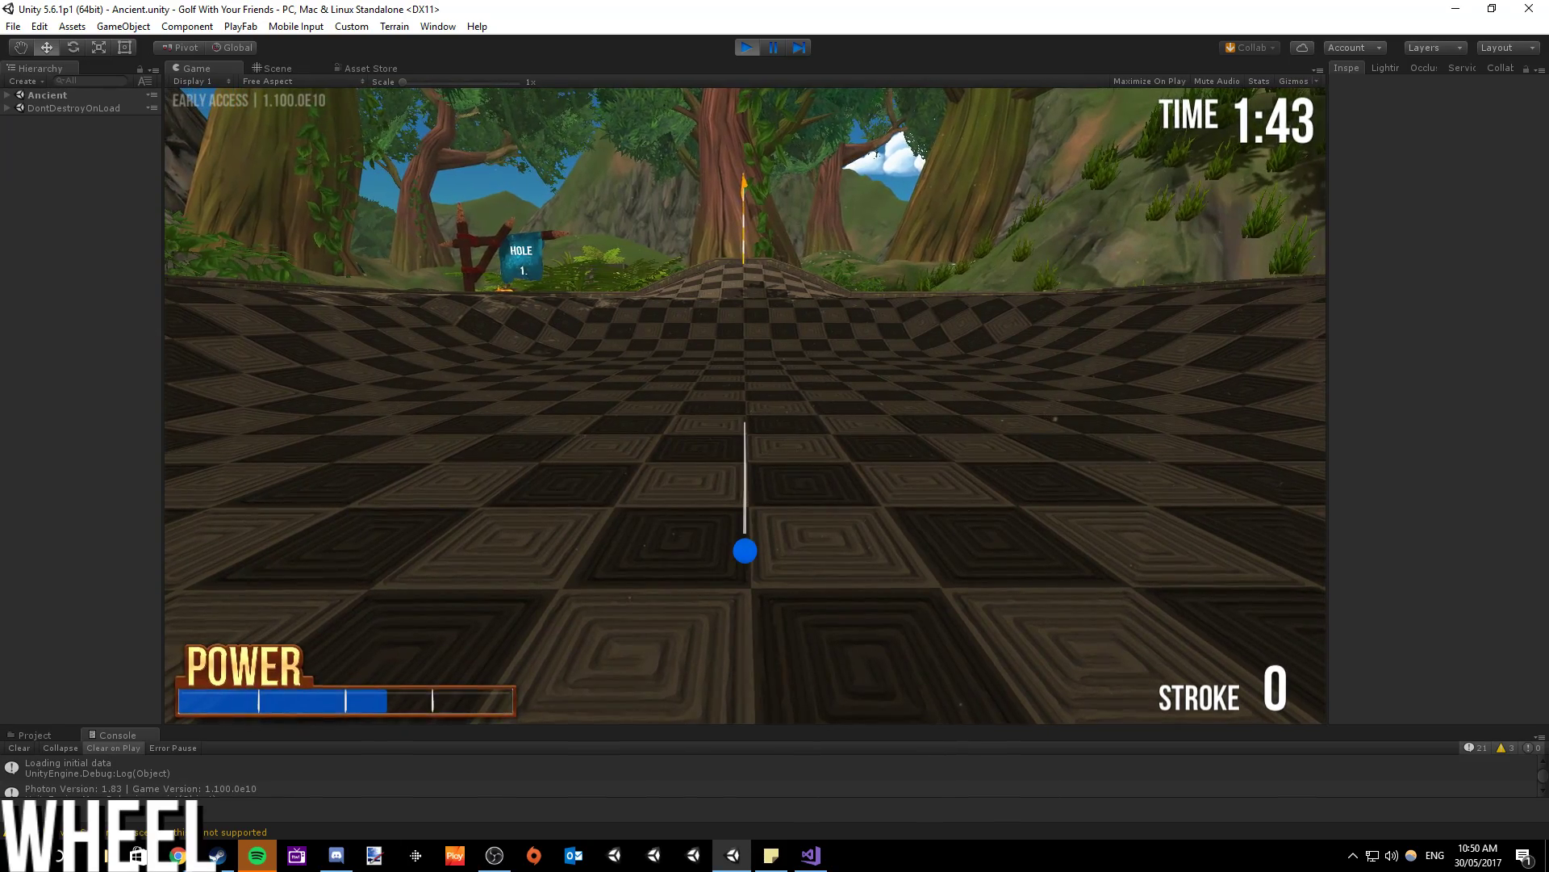
left_click(745, 404)
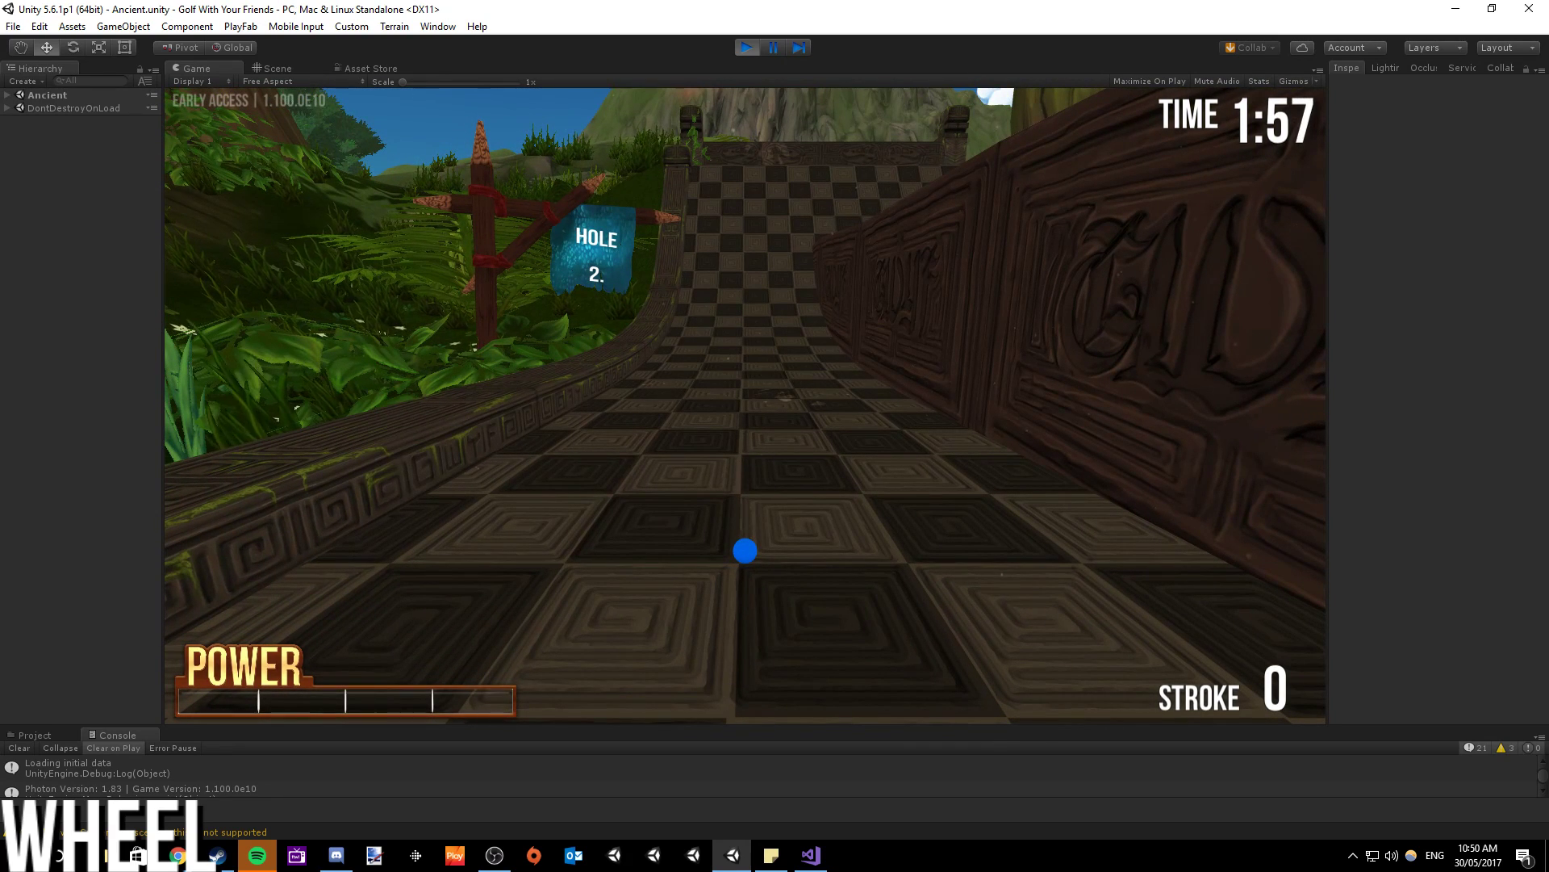
left_click_drag(745, 551, 745, 621)
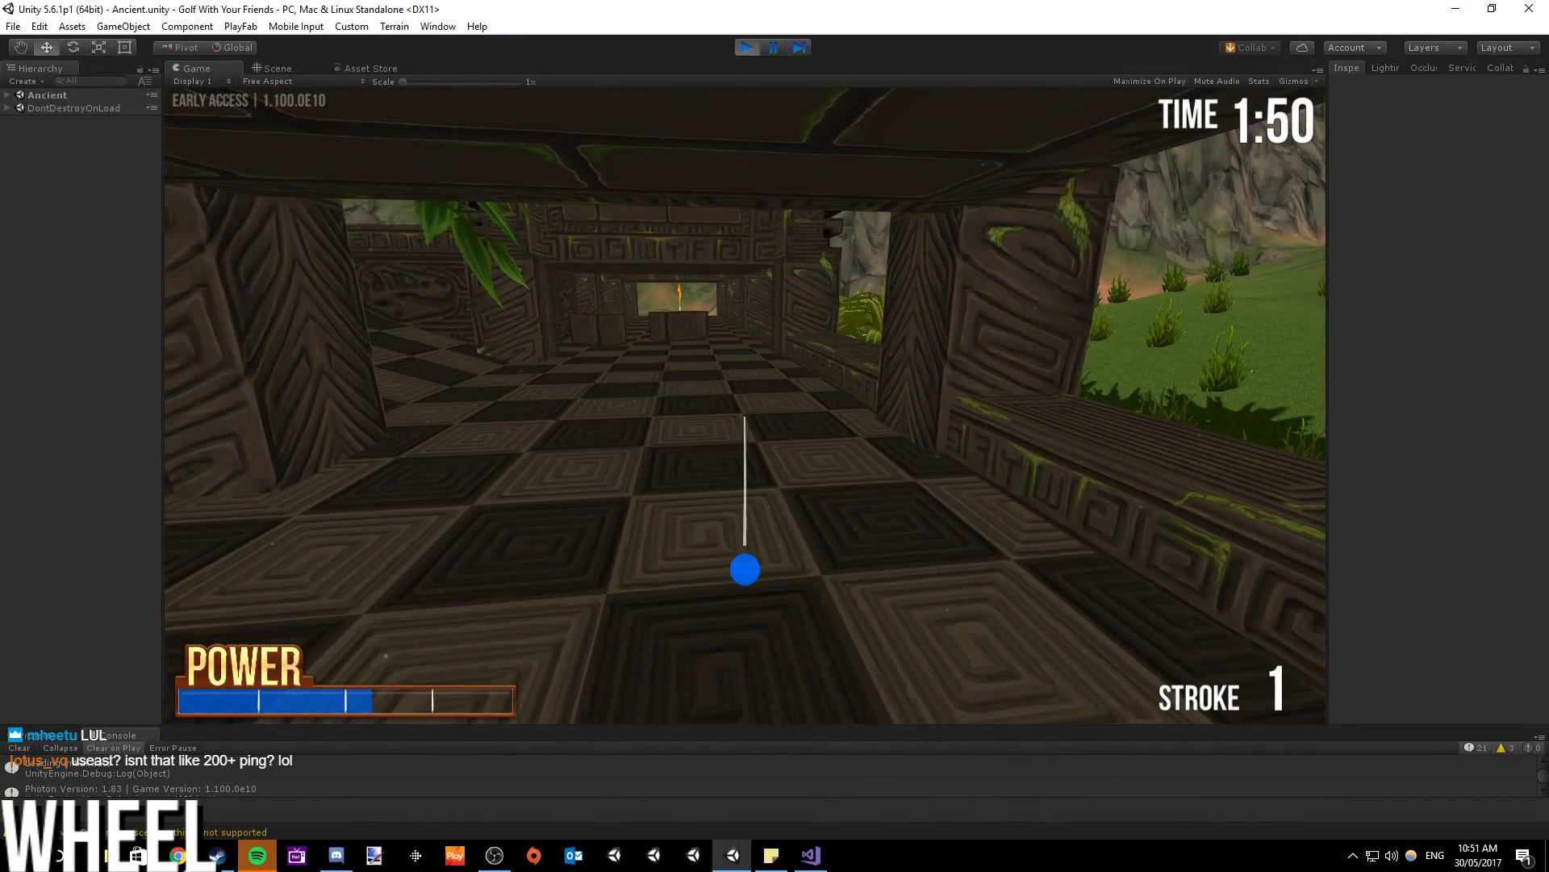
scroll(746, 404, "up", 3)
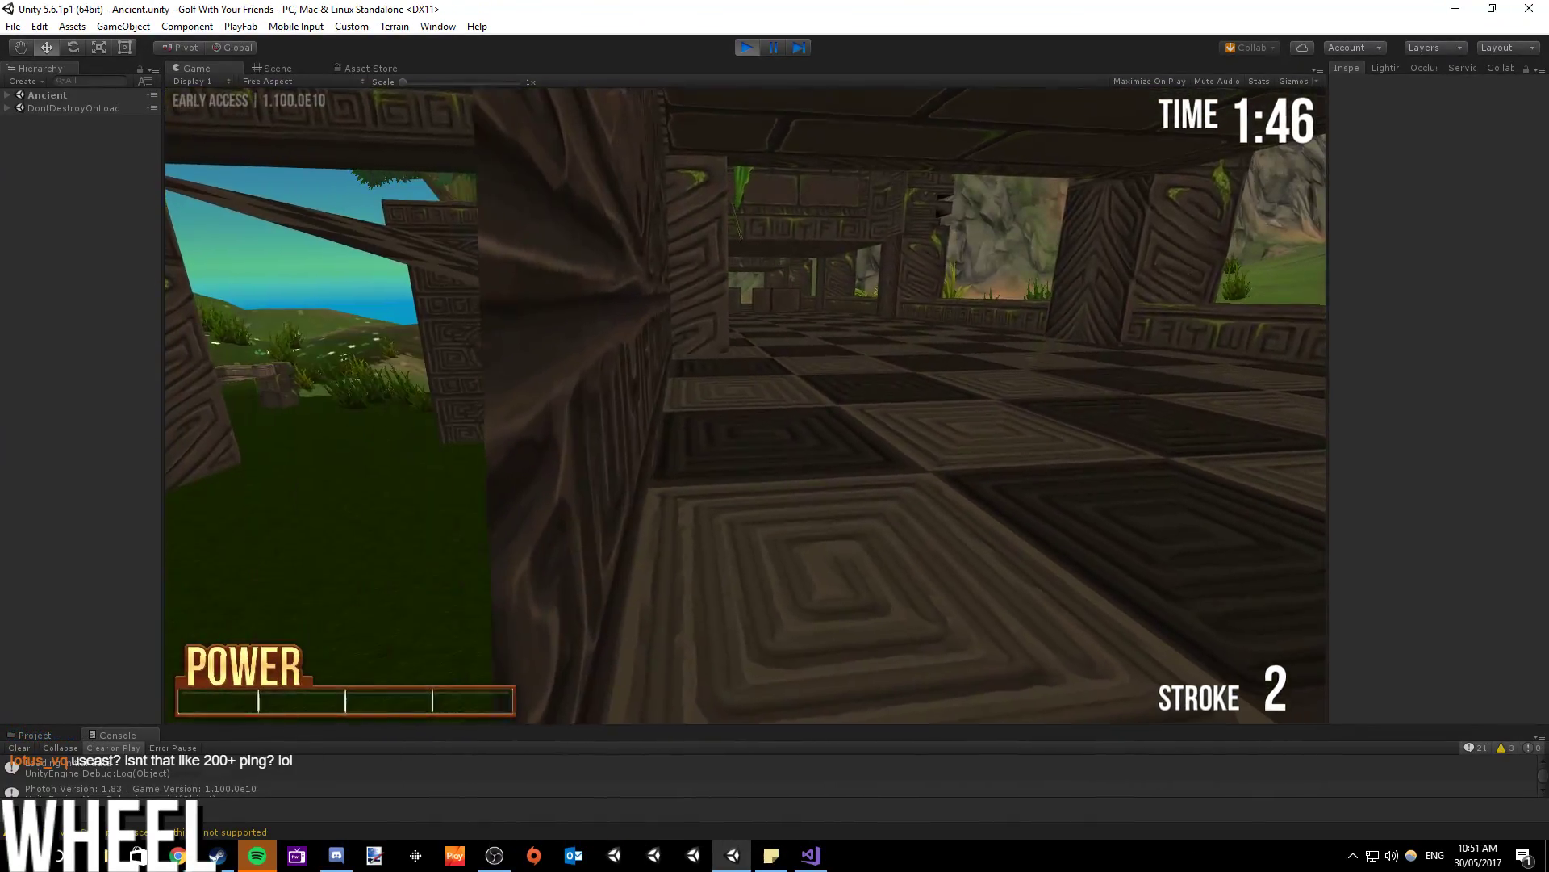
left_click_drag(744, 436, 744, 435)
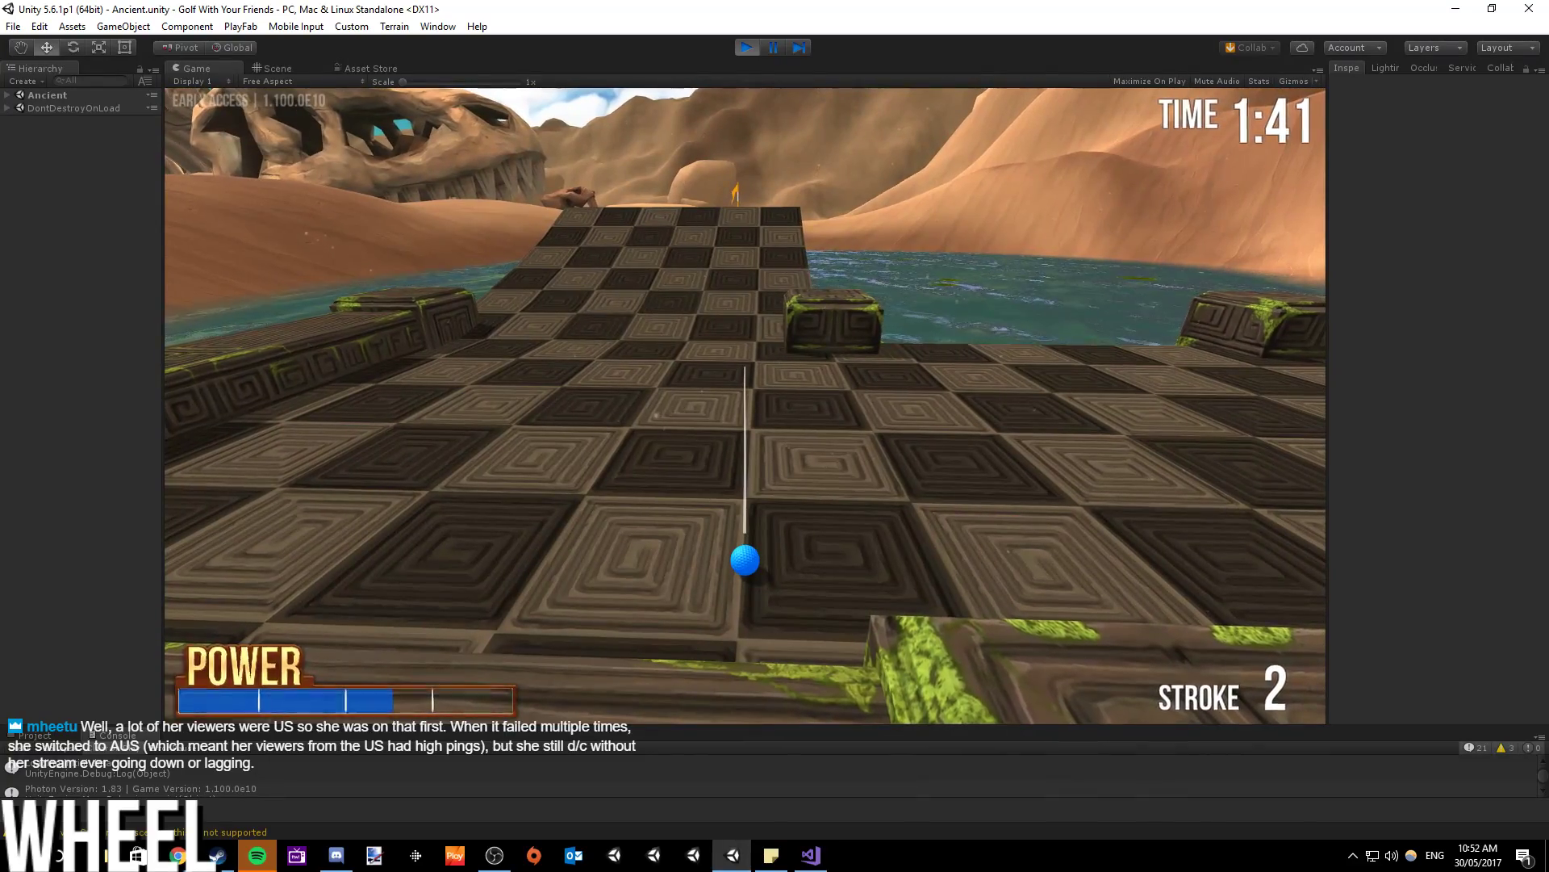
- Putt out the desert hole beside the water and play on through the skull-mouth hole 6 to hole 8
left_click_drag(745, 405, 744, 405)
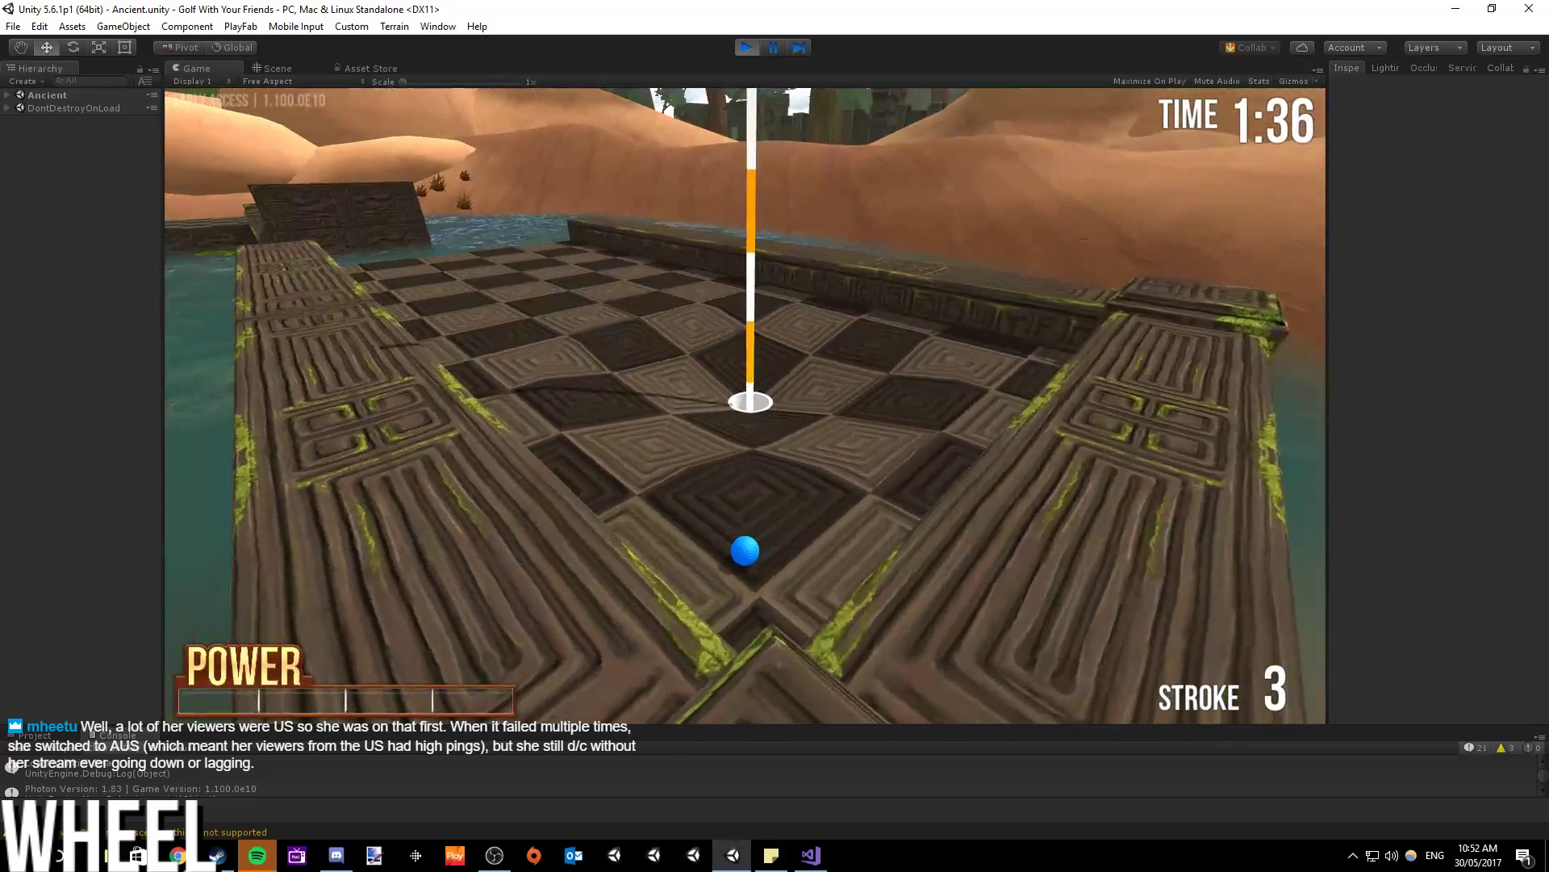
left_click_drag(744, 406, 745, 405)
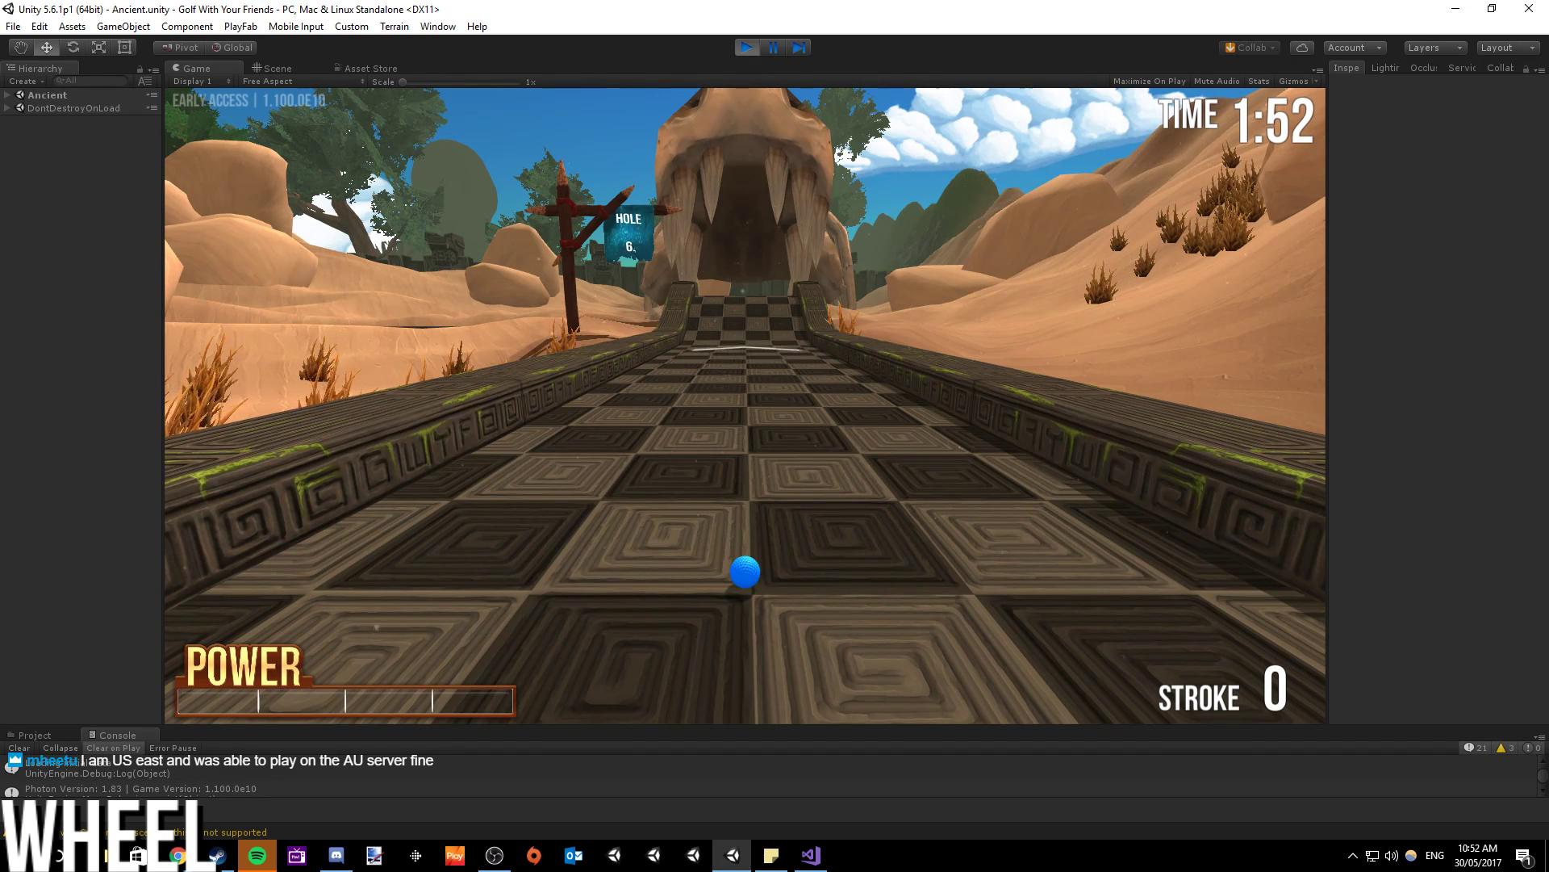
mouse_move(745, 404)
left_mouse_down()
mouse_move(745, 500)
mouse_move(730, 500)
left_mouse_up()
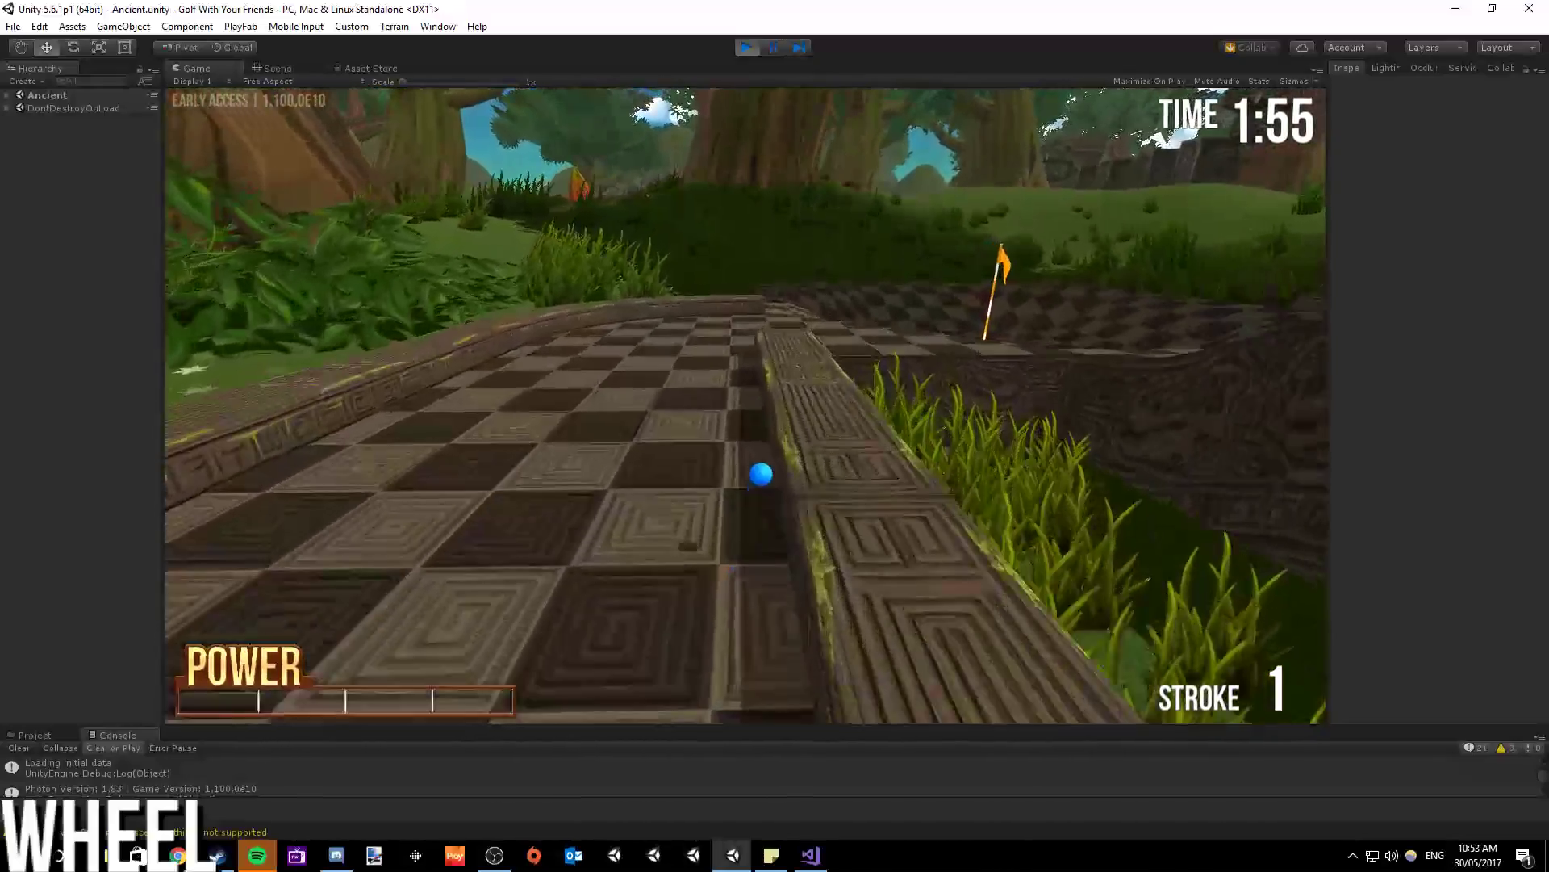
scroll(757, 501, "up", 2)
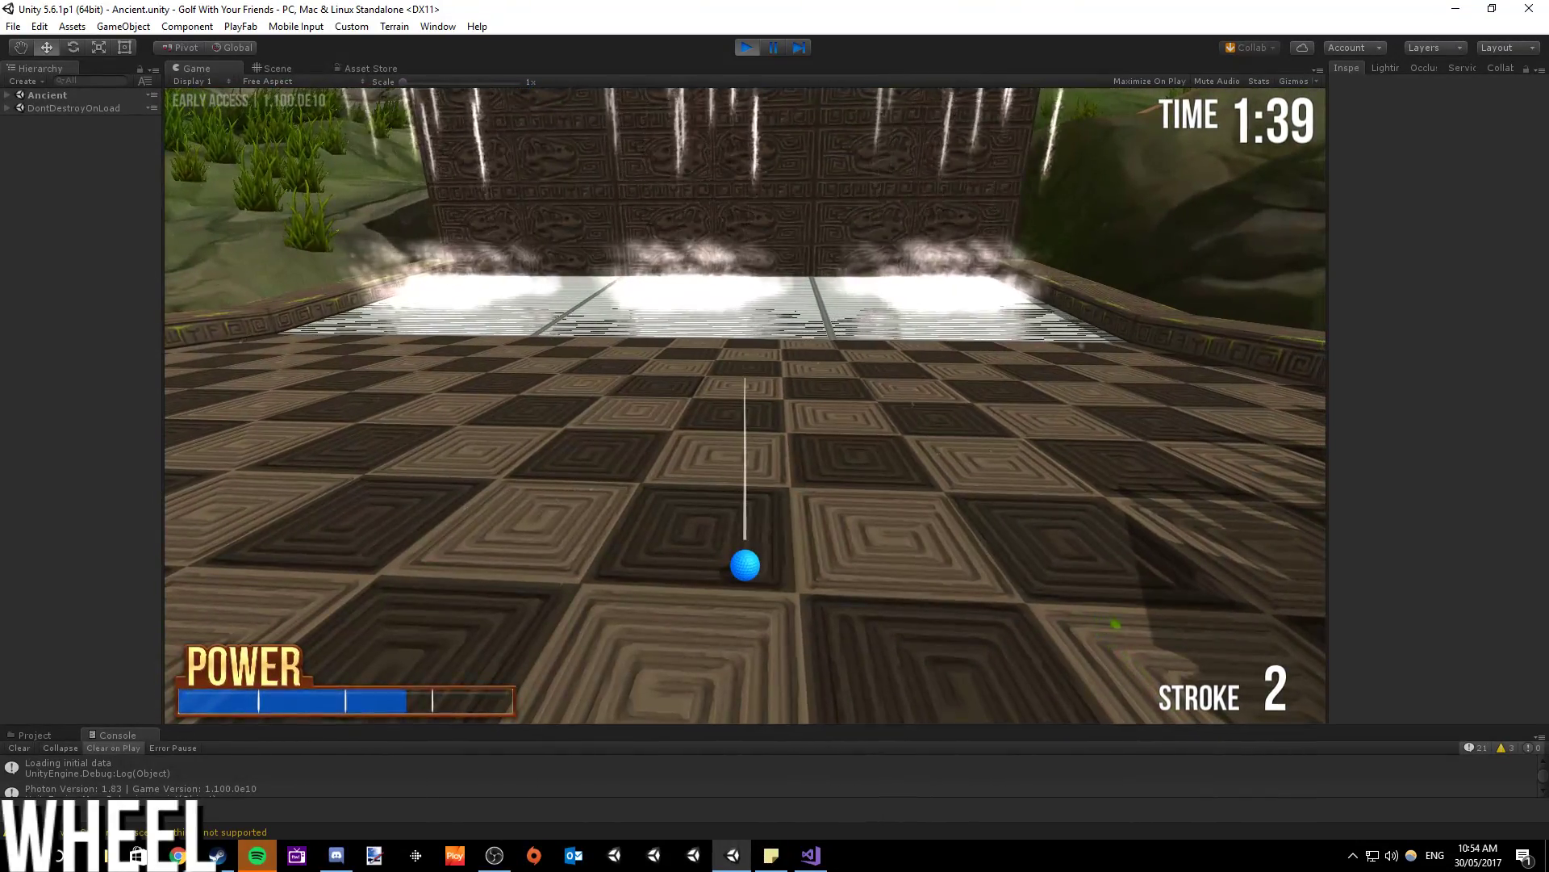
- Shoot the ball through hole 9's waterfall, play it over the humps and putt it into the cup
left_click(745, 406)
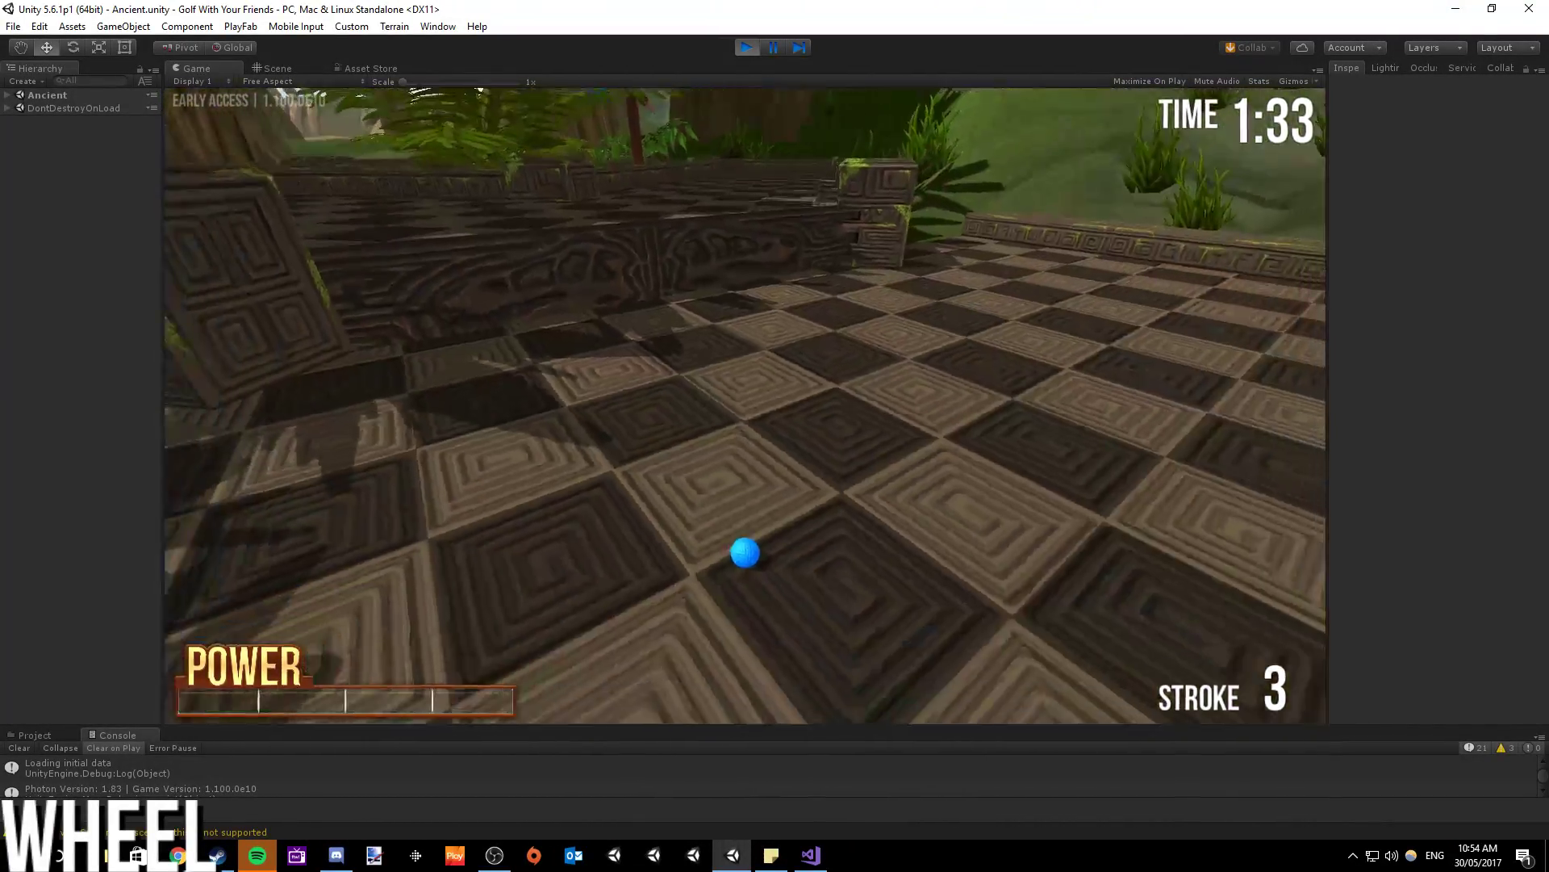
scroll(745, 403, "down", 4)
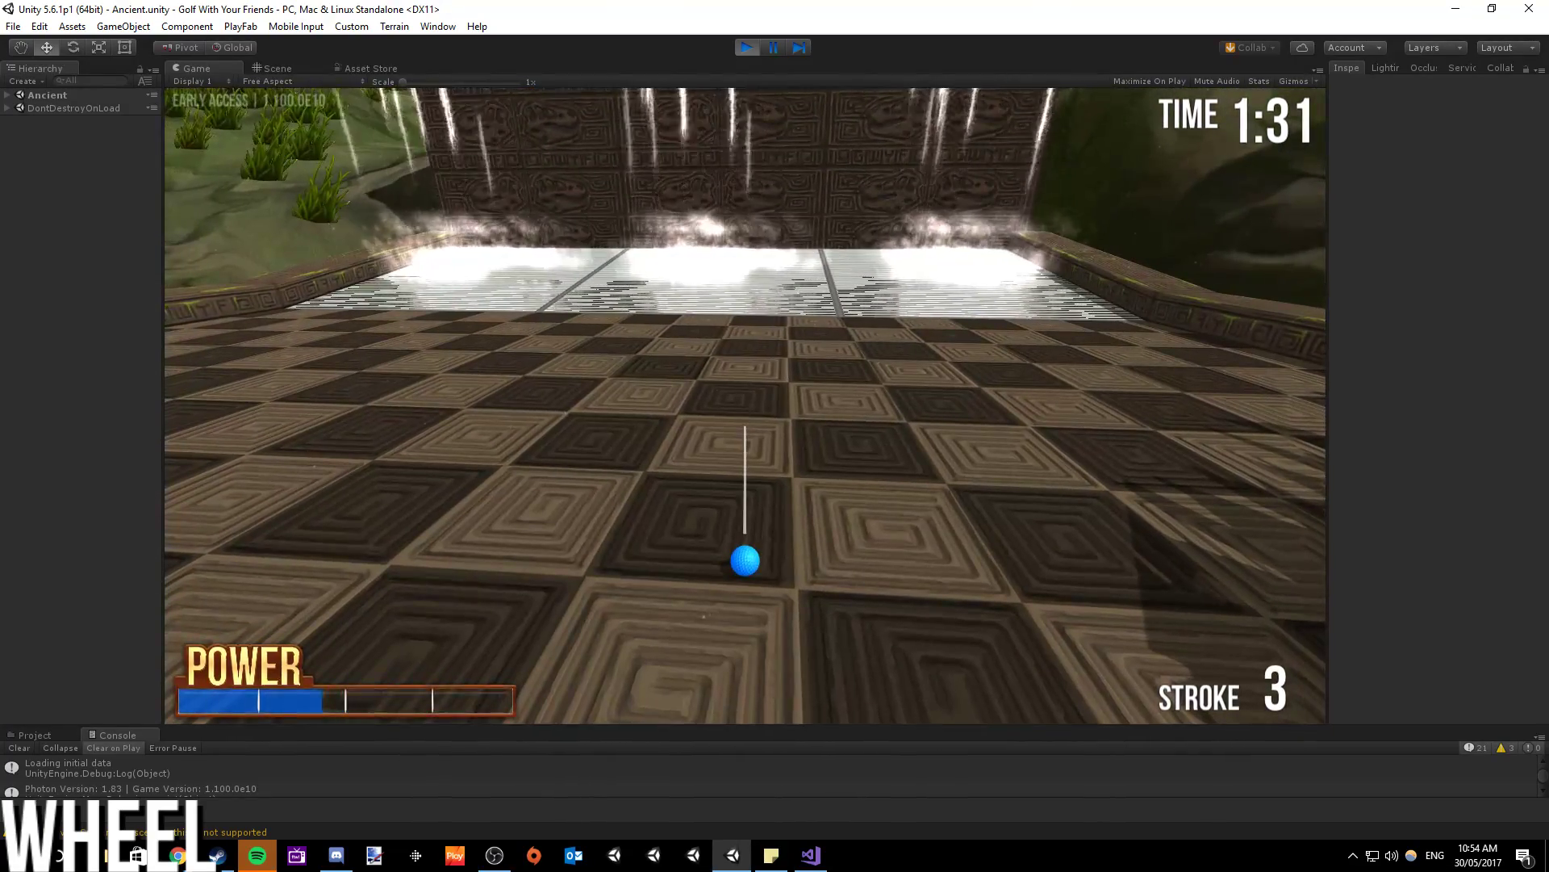
left_click(745, 406)
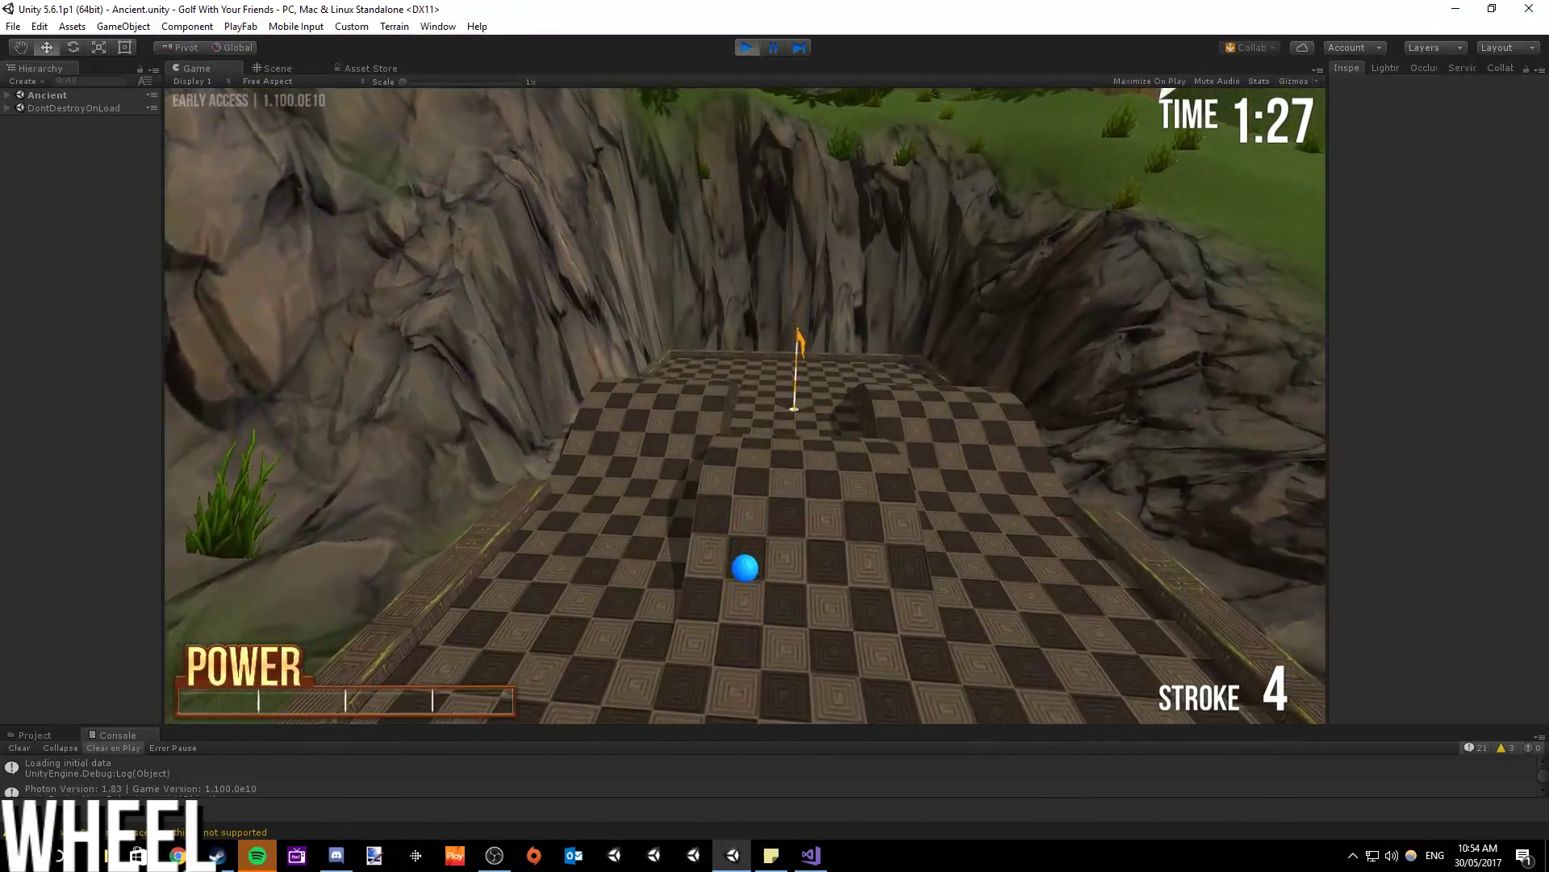
scroll(745, 404, "up", 5)
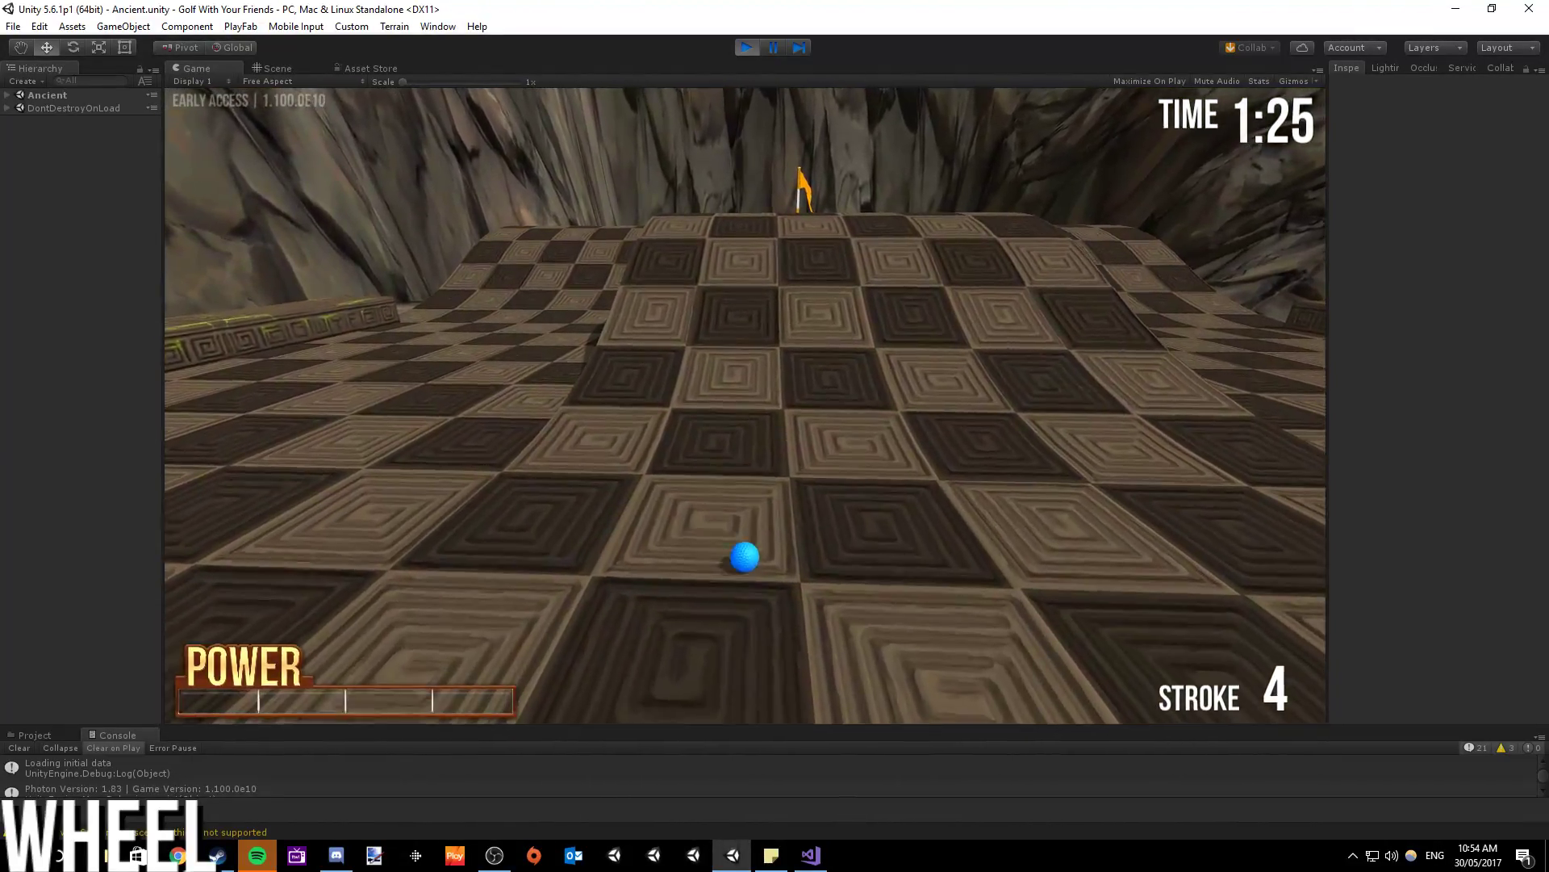
left_click(745, 560)
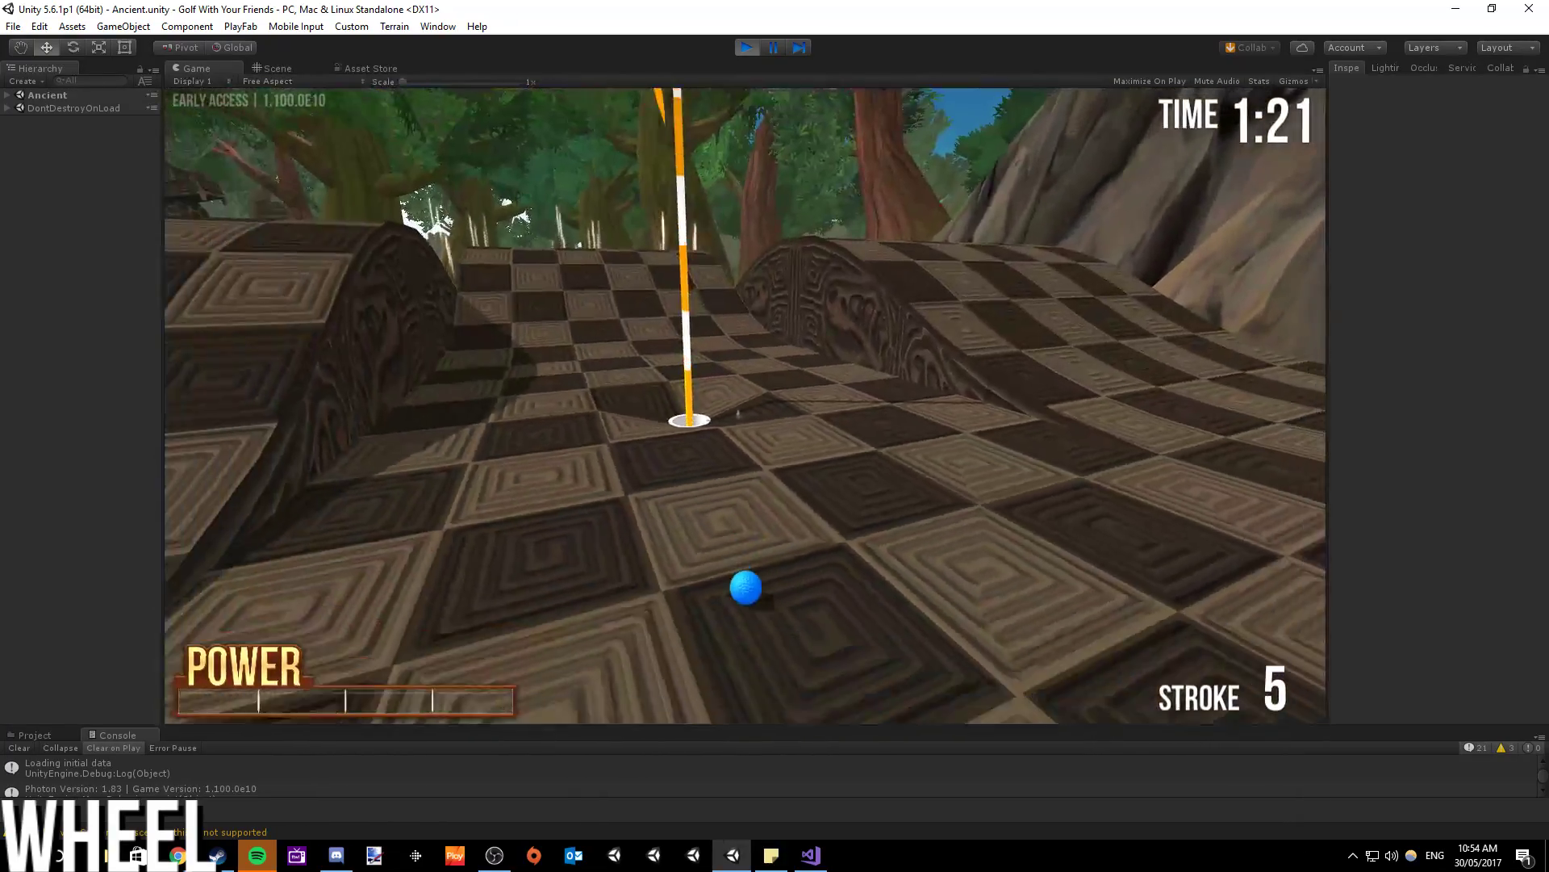
key("Tab")
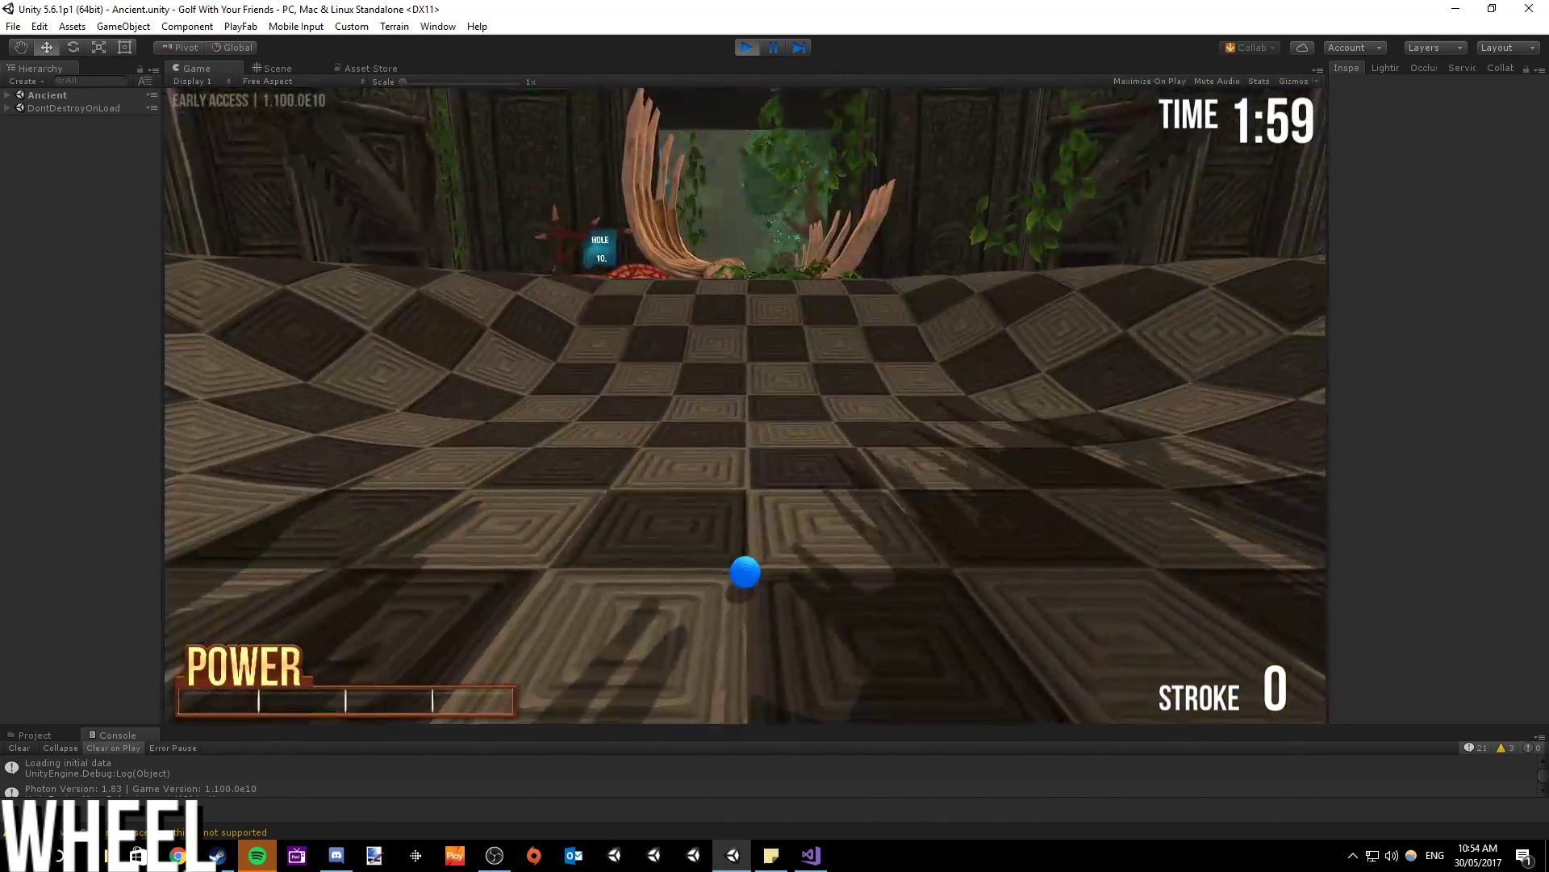
- Play hole 10 from its tee, launching the ball off the ramp towards the giant rib cage
scroll(745, 403, "down", 2)
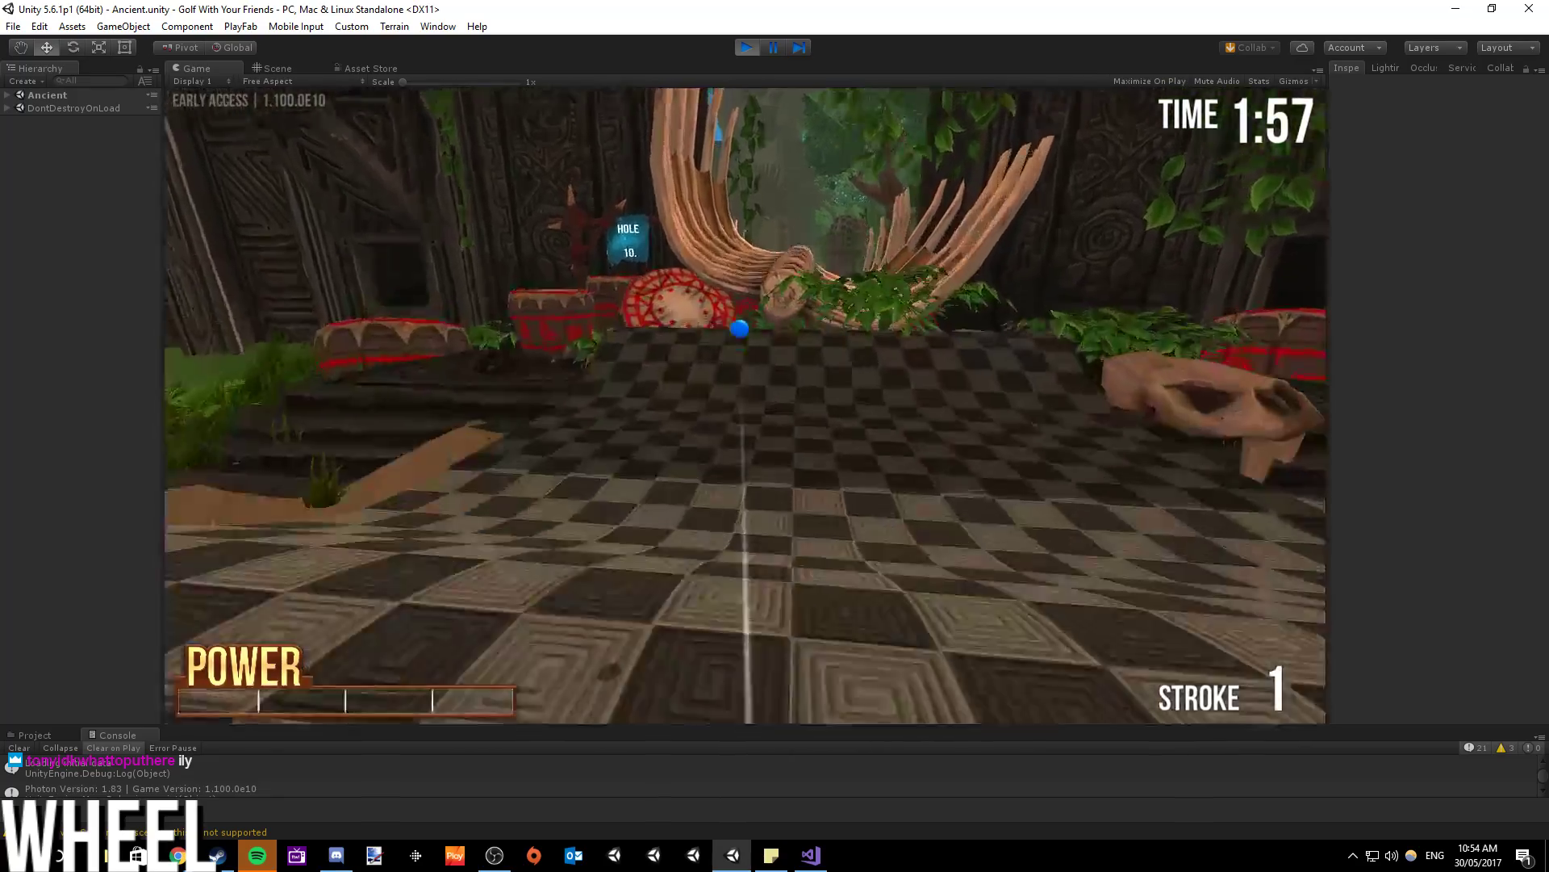
scroll(740, 437, "down", 2)
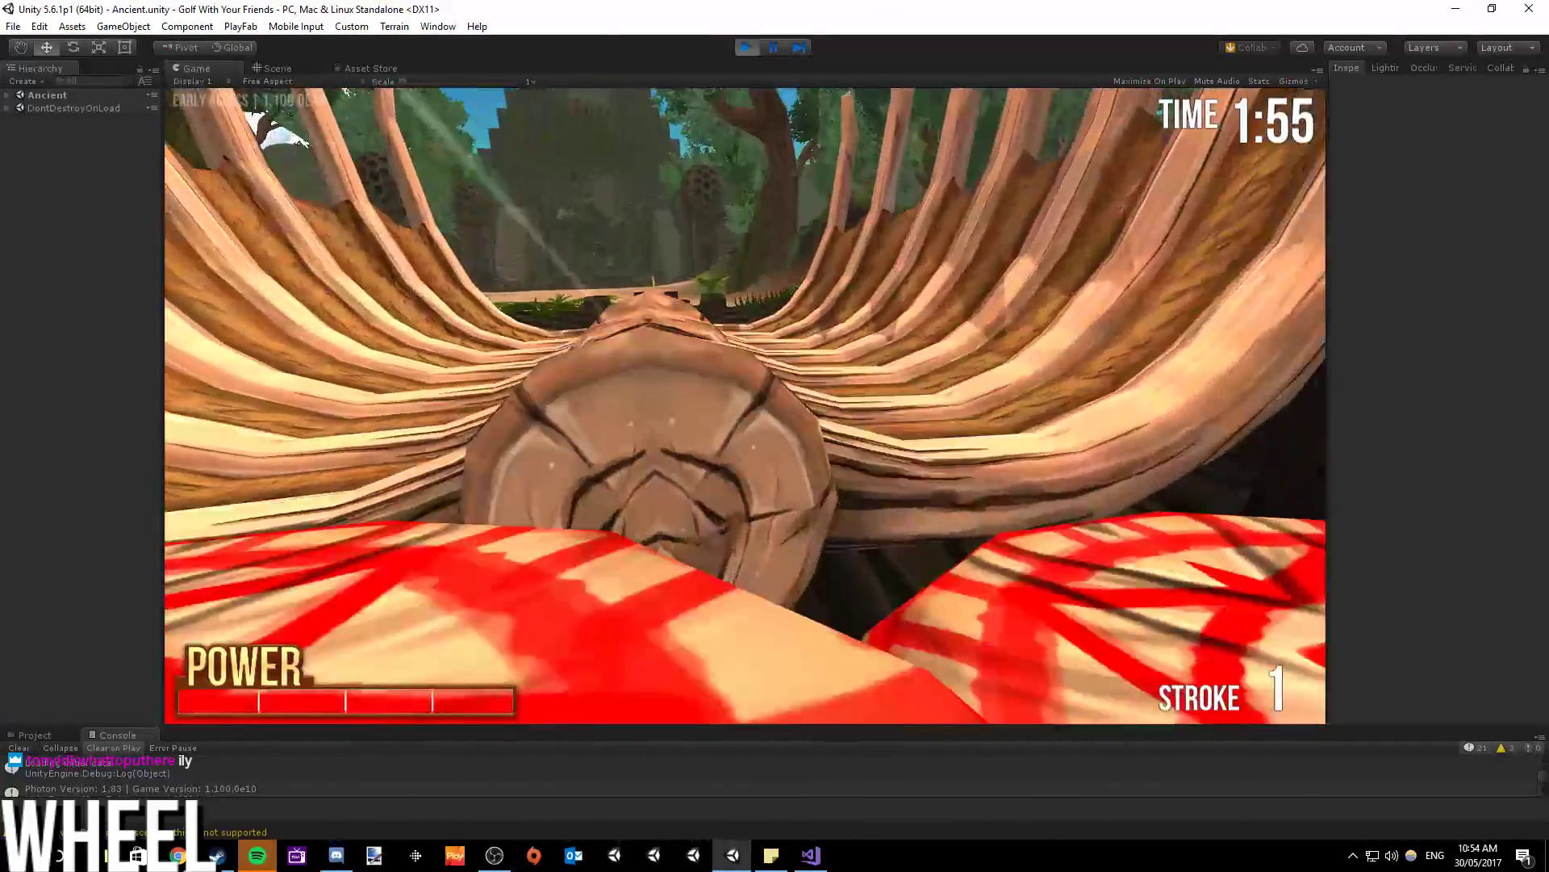
scroll(745, 403, "up", 2)
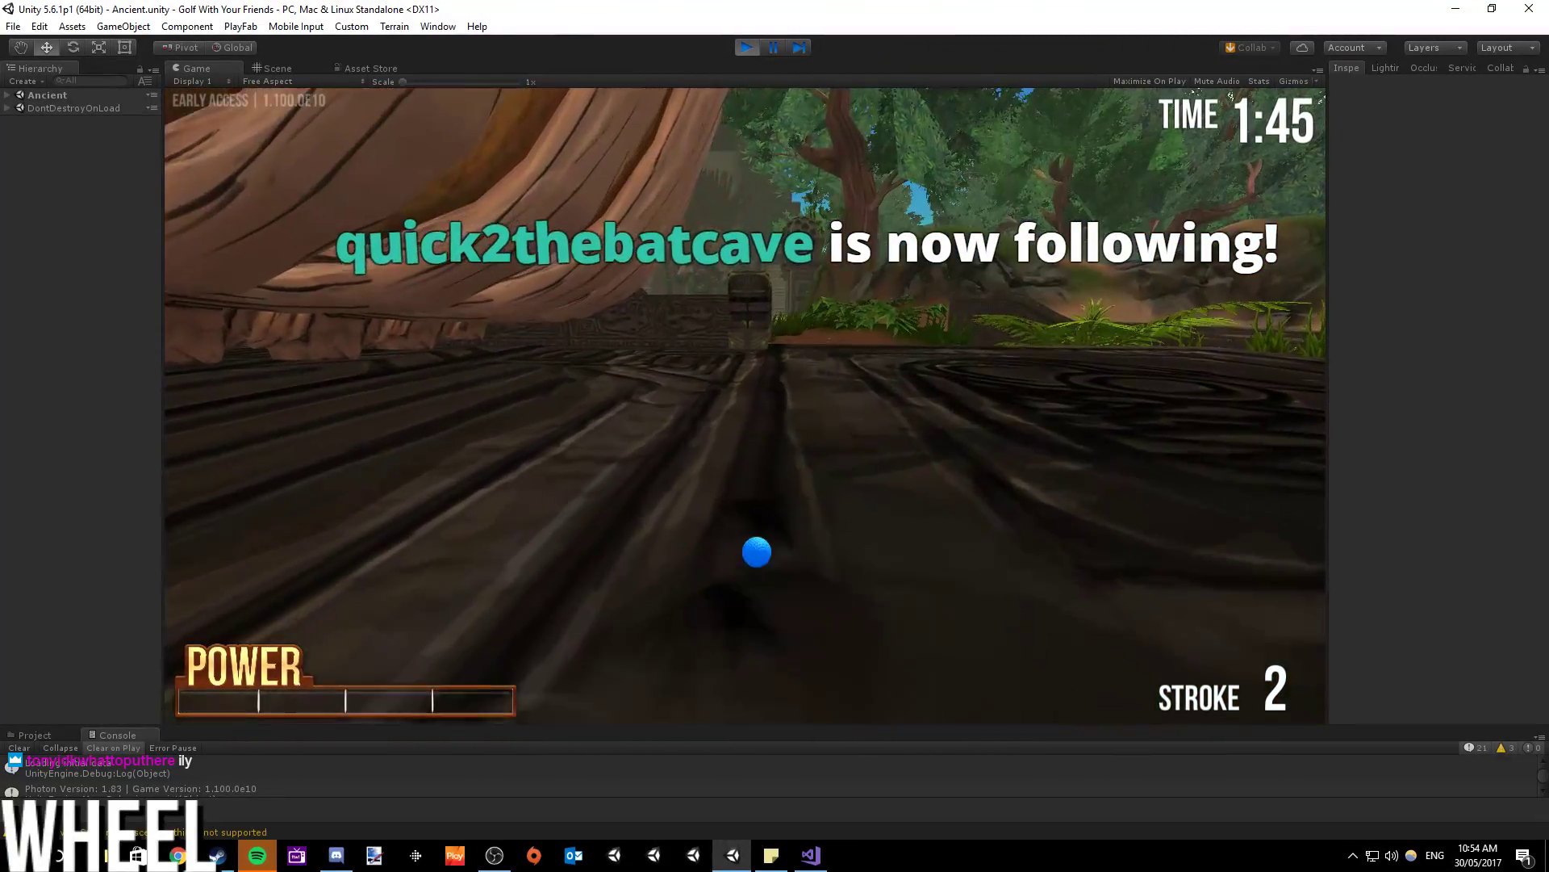
scroll(745, 403, "down", 2)
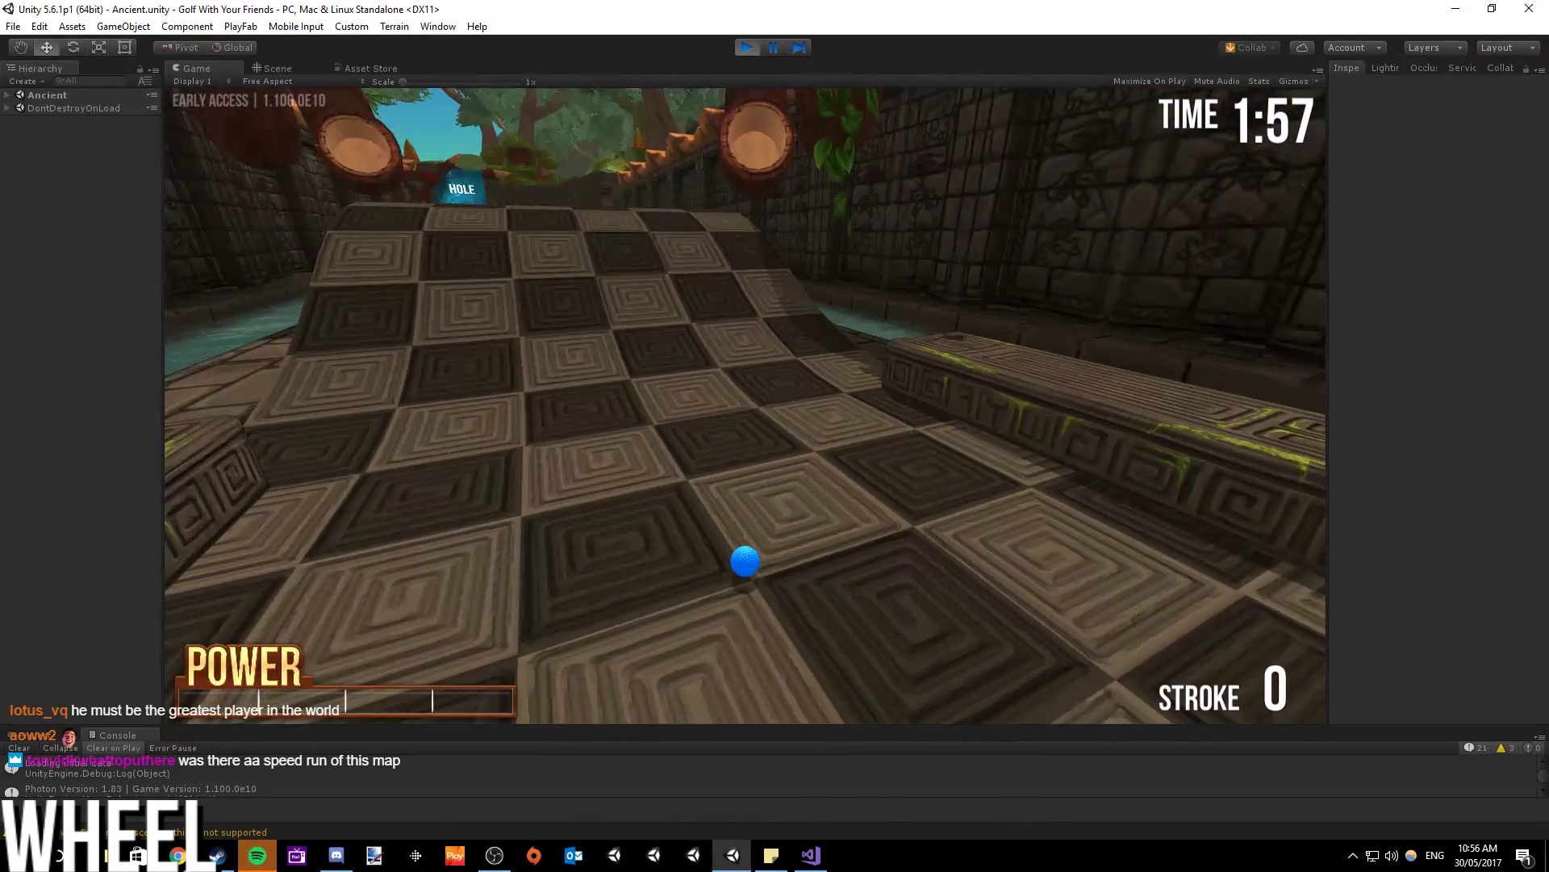
- Play the walled hole 12 with repeated shots from its tee and the checkered ramps towards the flag
left_click_drag(745, 404, 745, 436)
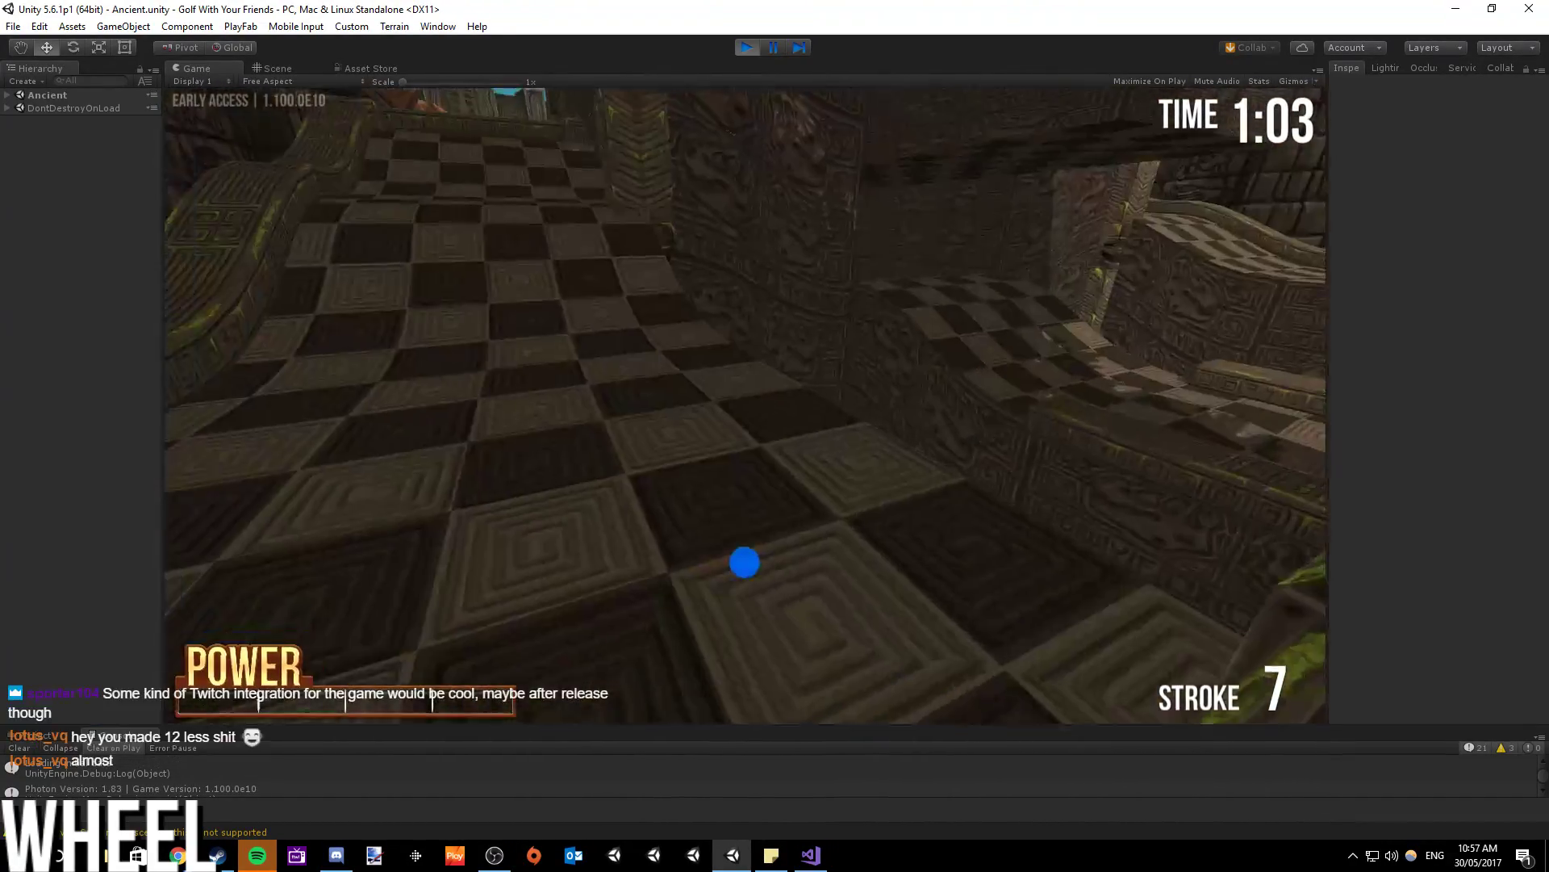
left_click_drag(745, 570, 745, 597)
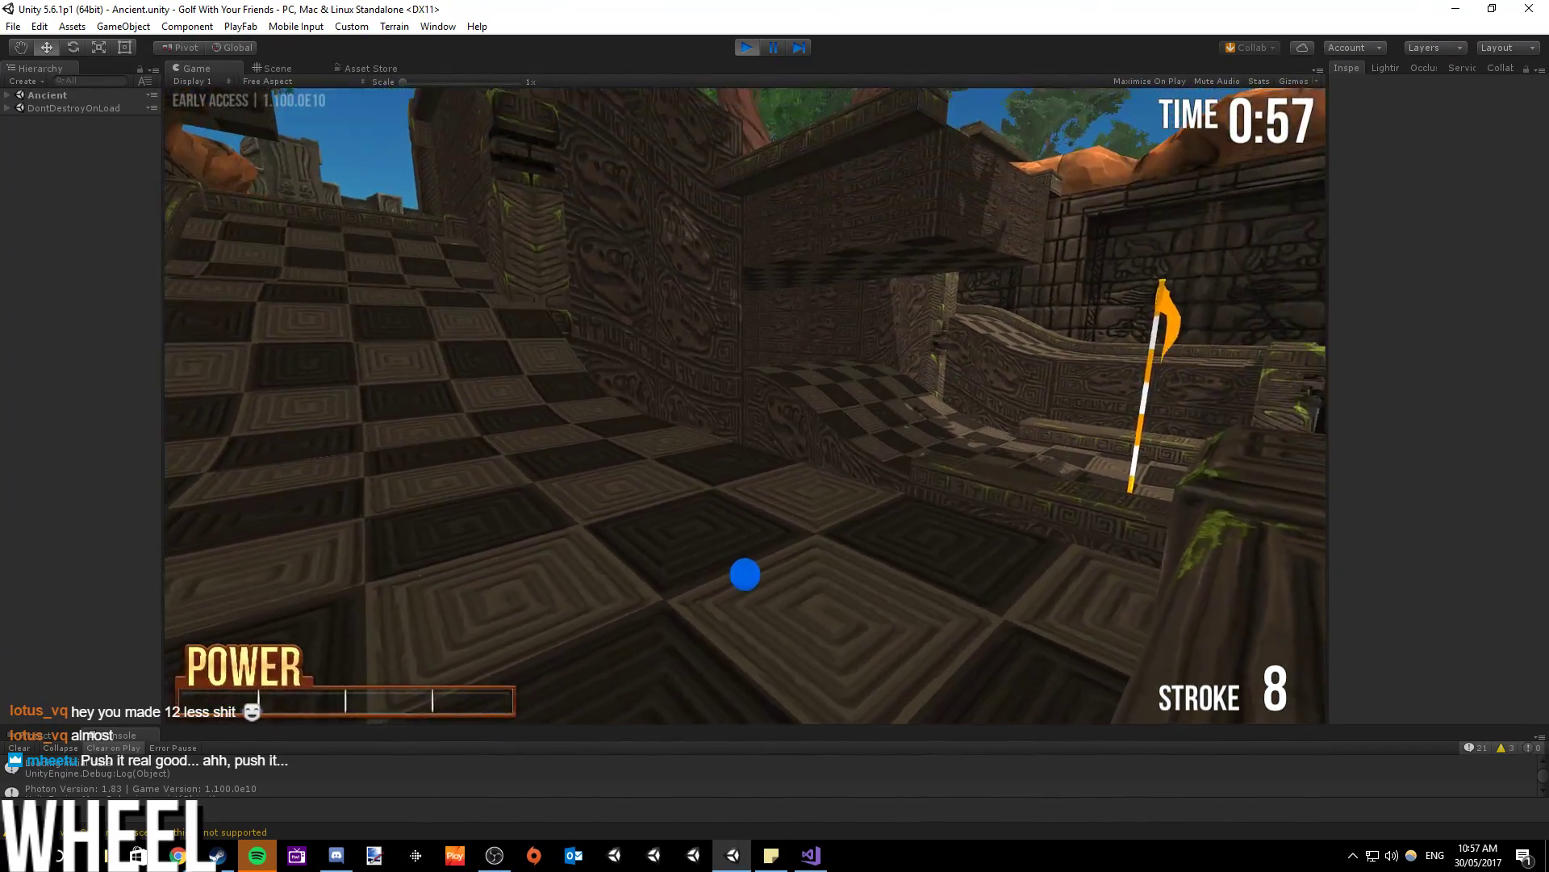
left_click_drag(745, 574, 745, 613)
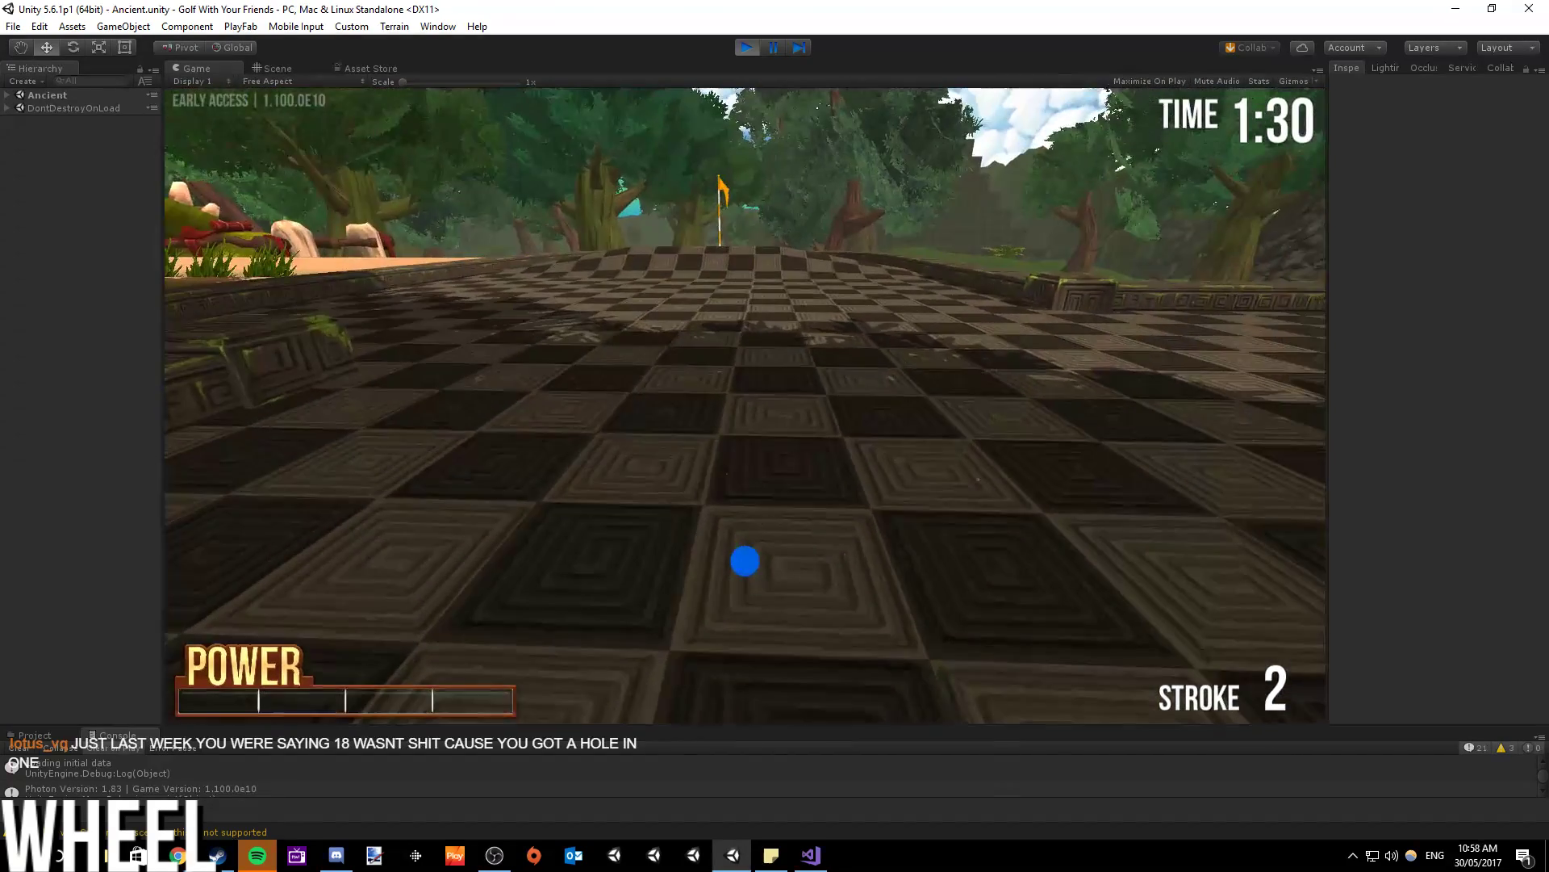
- Putt out the wide open hole 13 and take a full-power tee shot on hole 14
left_click_drag(744, 557, 745, 597)
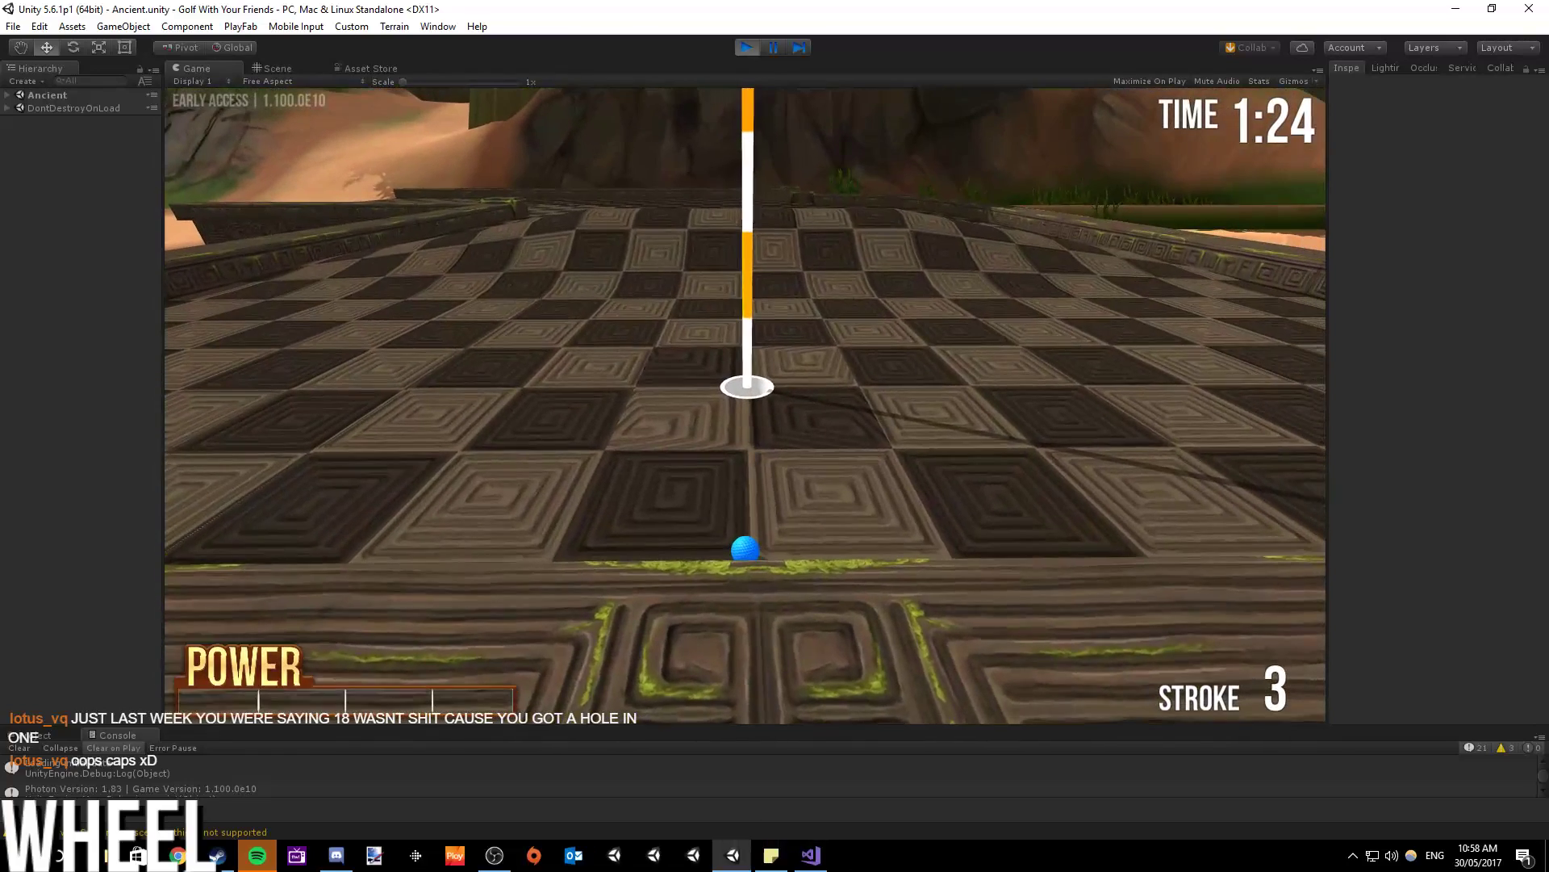
left_click(745, 549)
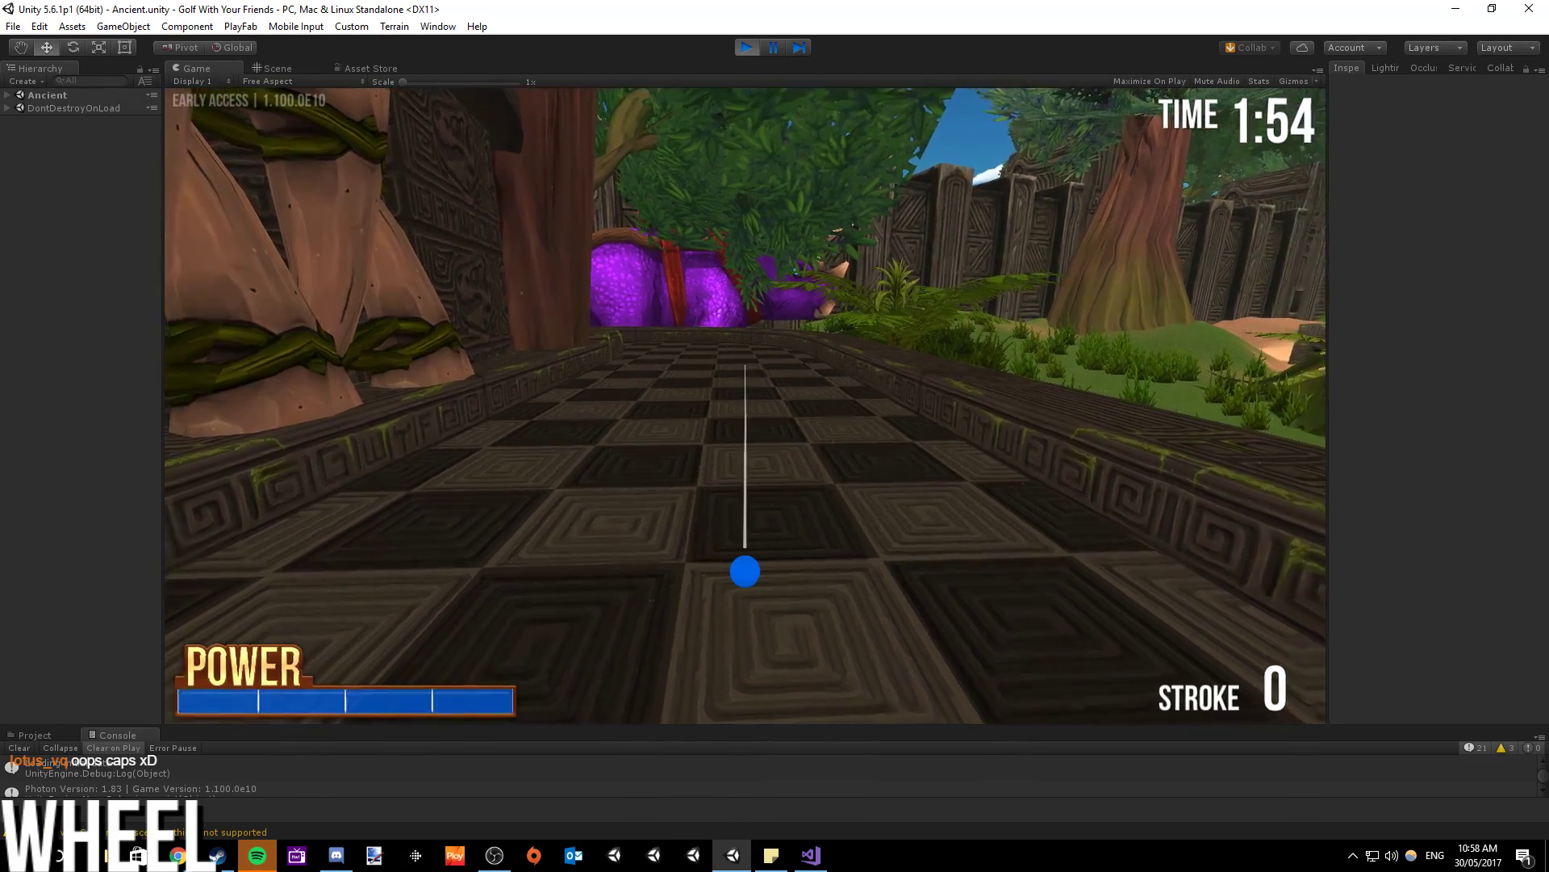
left_click_drag(744, 571, 745, 571)
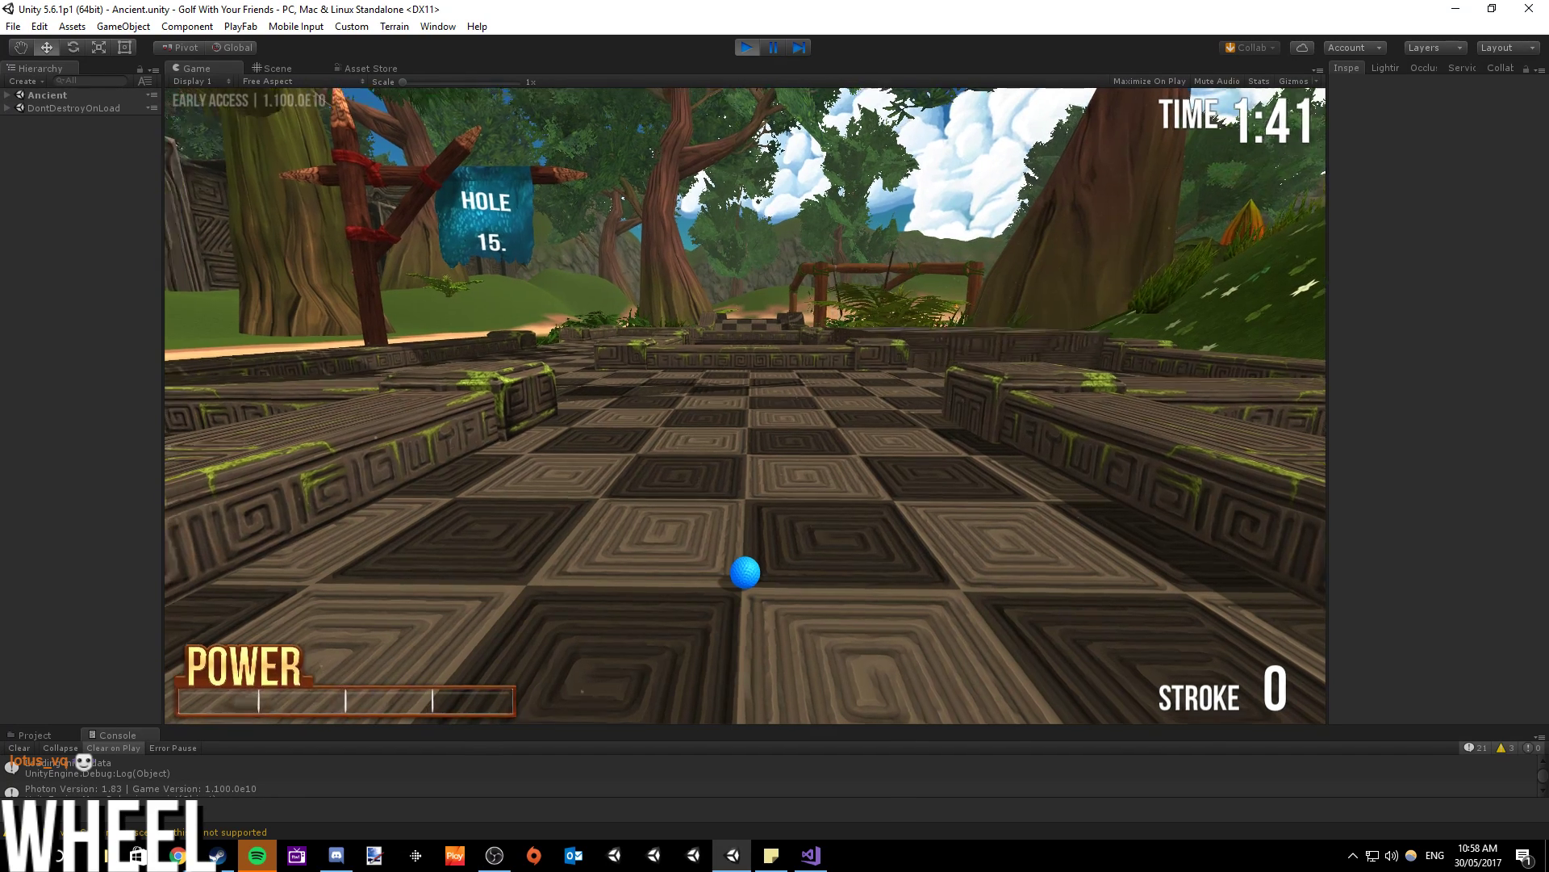
- Set the in-game field of view to 100, apply it and take the first shot on hole 15
key("Escape")
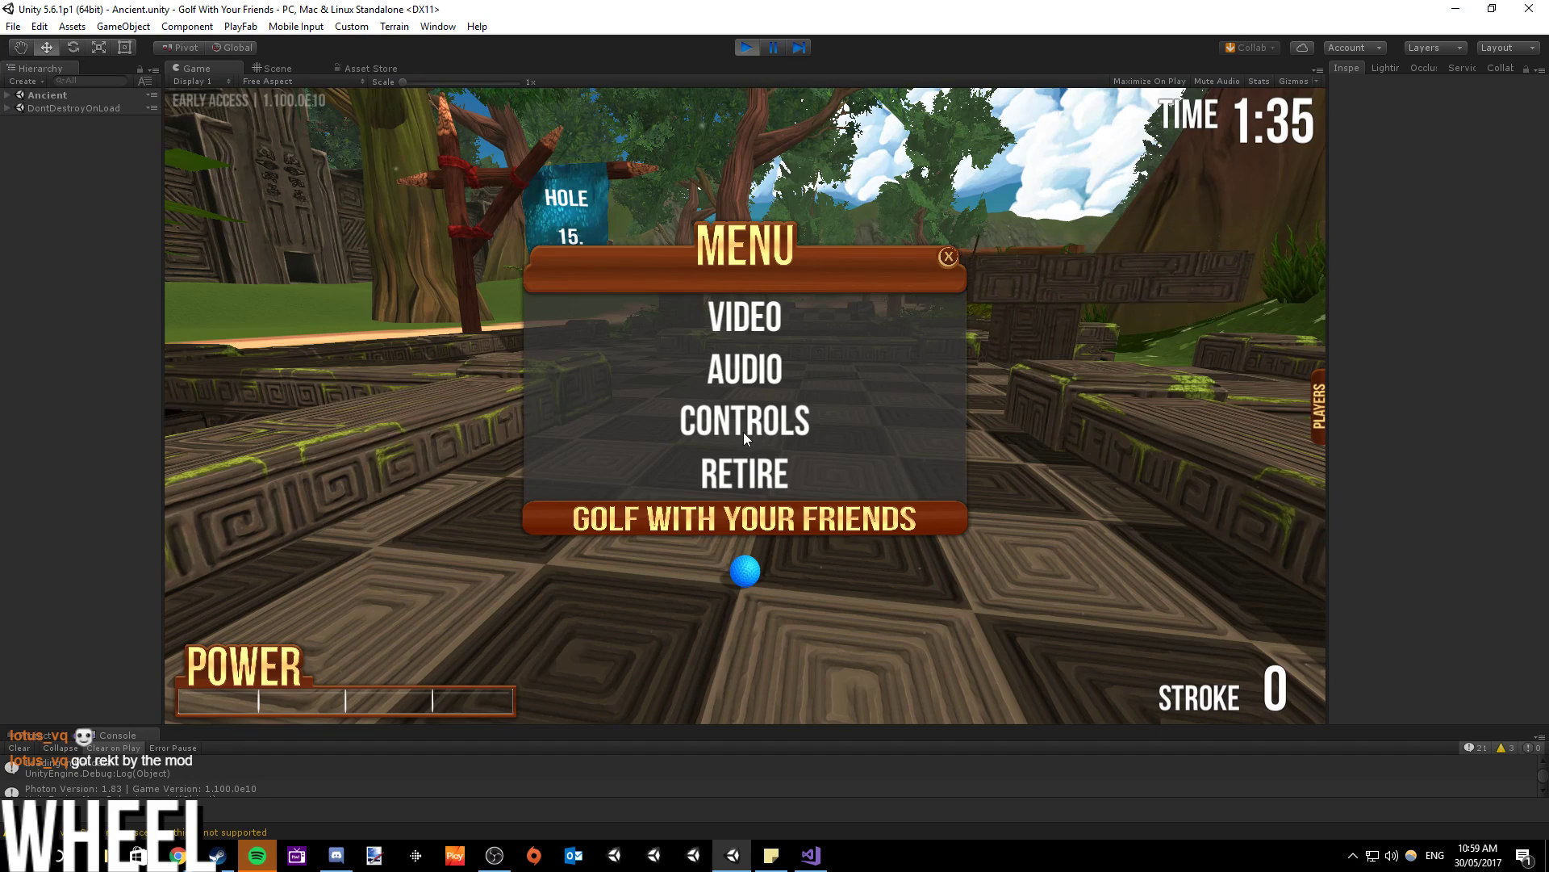
left_click(746, 321)
scroll(778, 371, "down", 4)
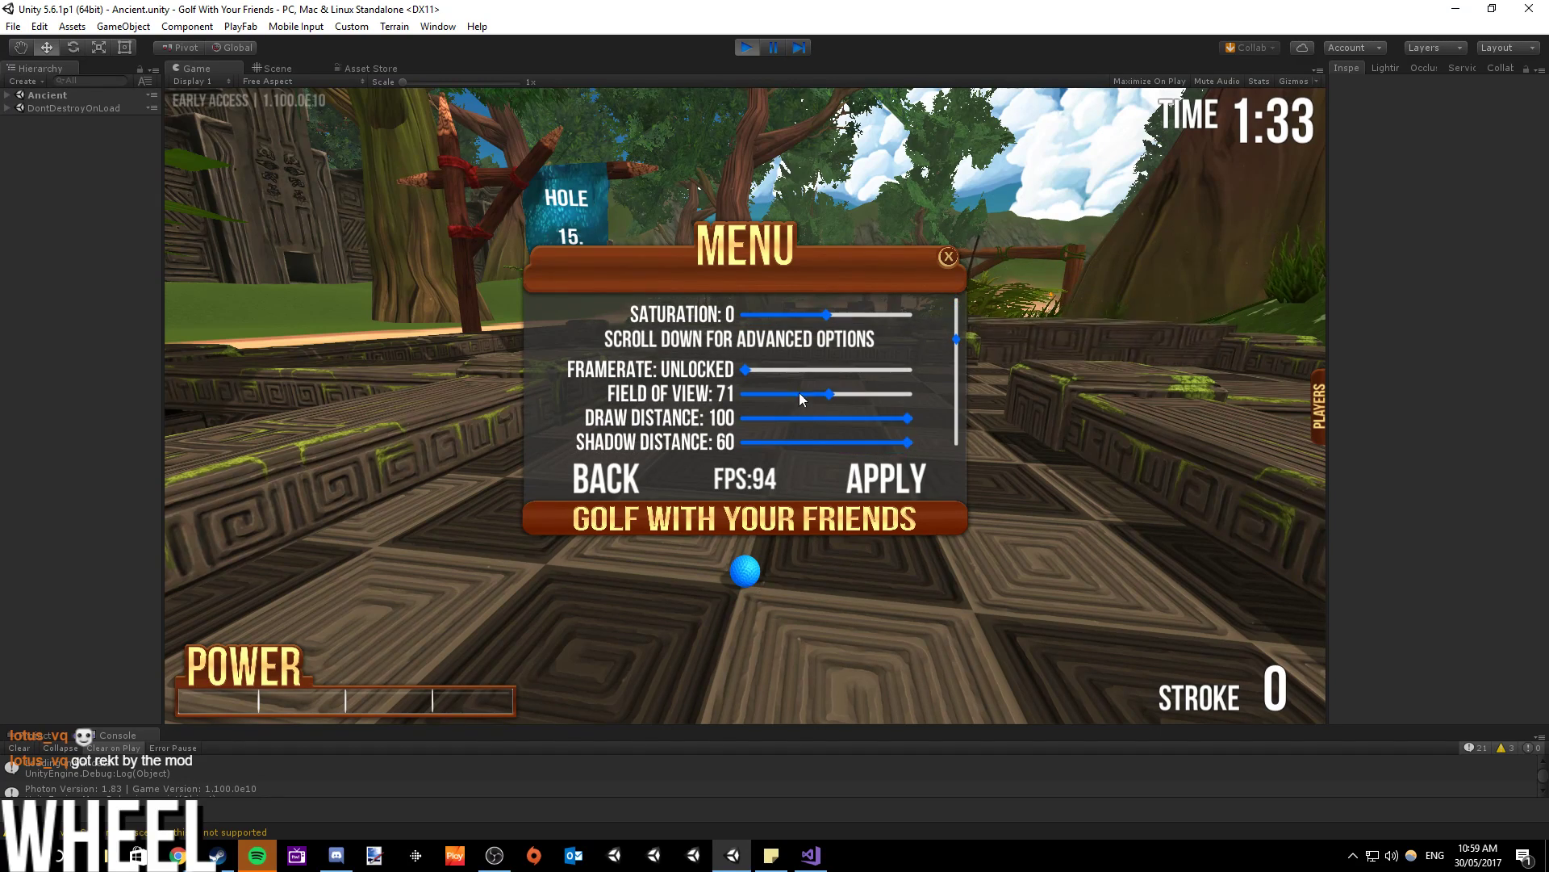
left_click(778, 395)
left_click_drag(778, 395, 910, 407)
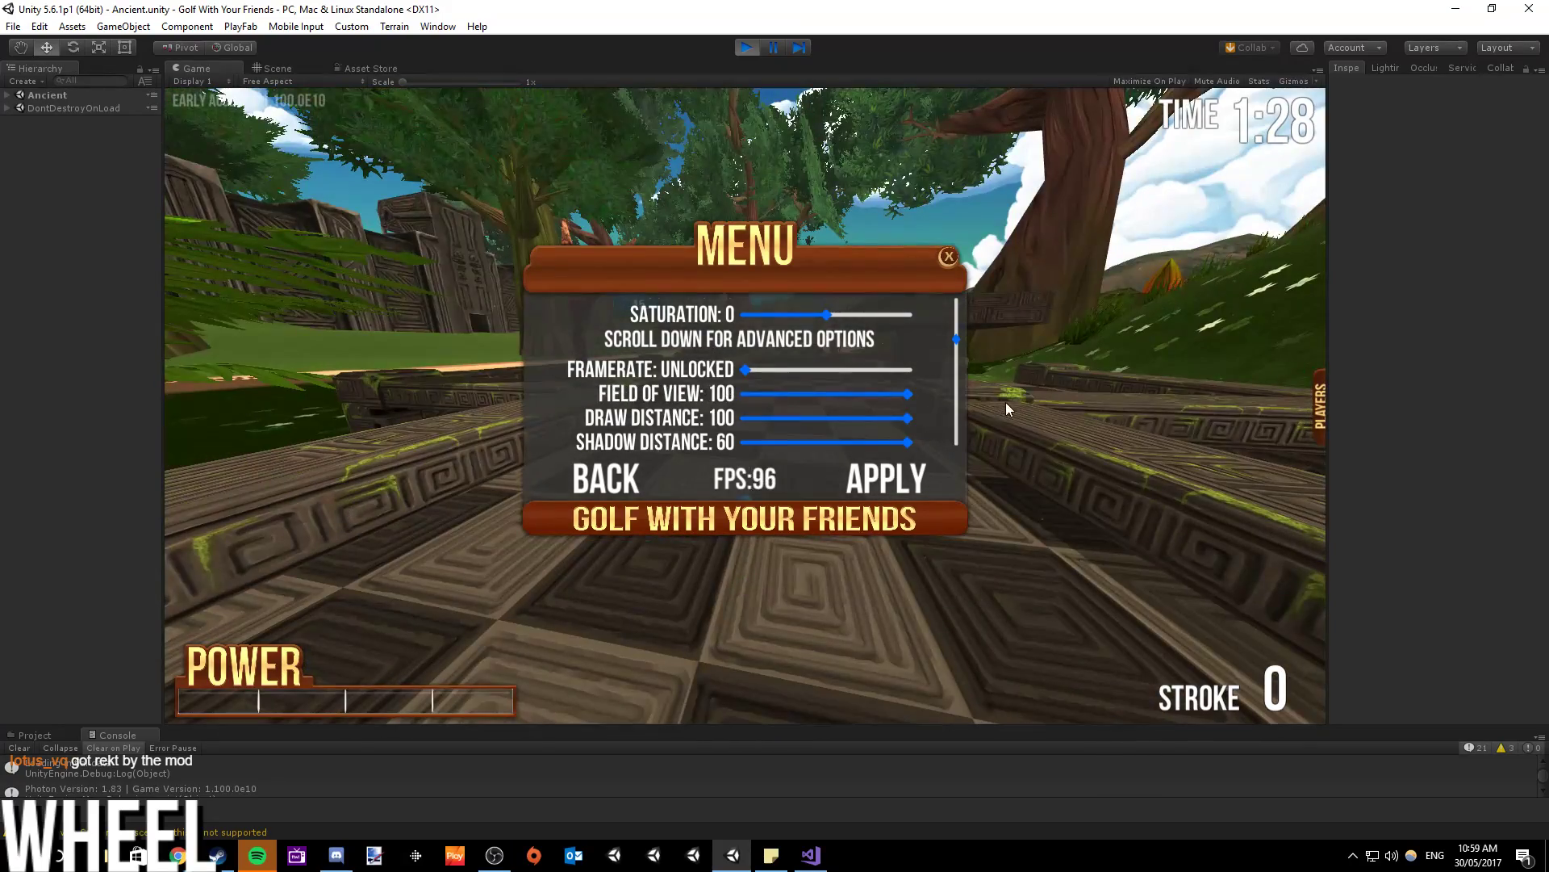
left_click(885, 477)
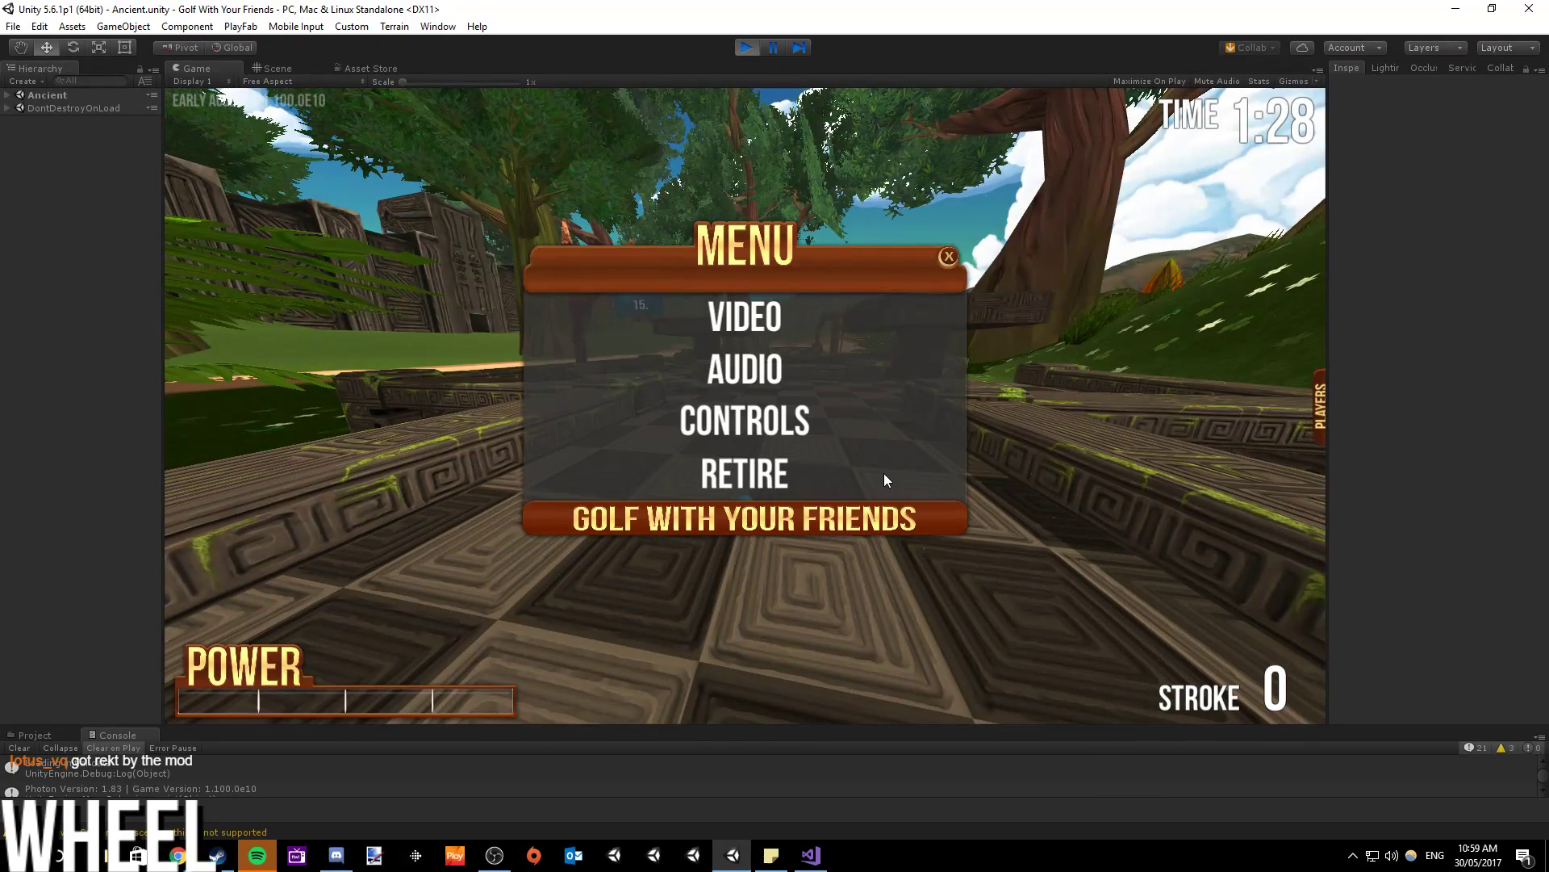
left_click(950, 256)
left_click_drag(745, 498, 745, 581)
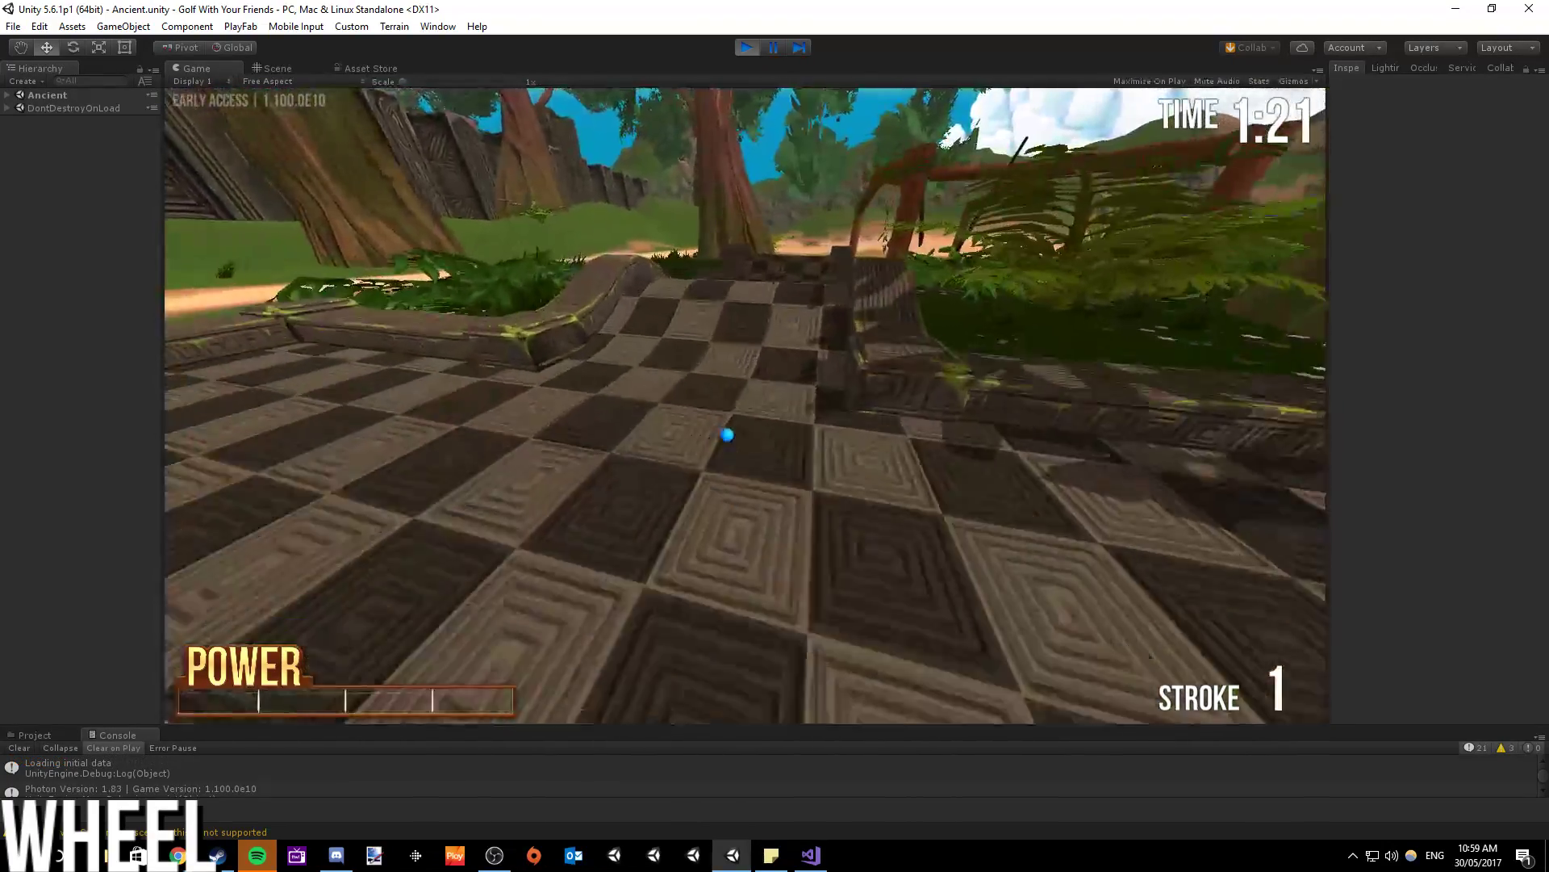
- Lower the field of view to a mid-range value in the game's video settings and apply it
key("Escape")
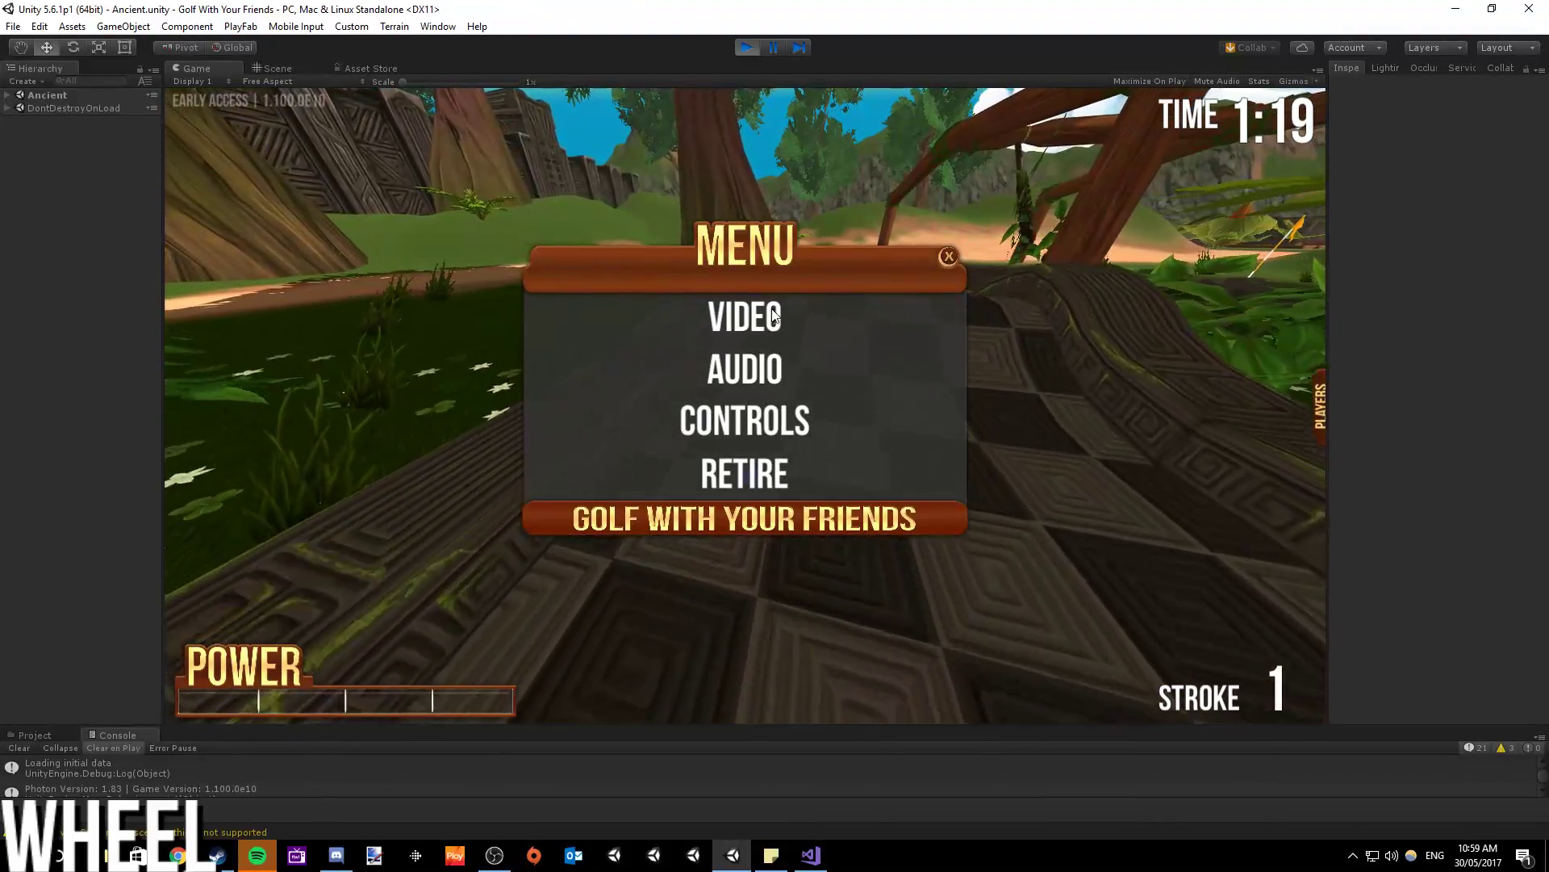
left_click(744, 316)
scroll(841, 418, "down", 4)
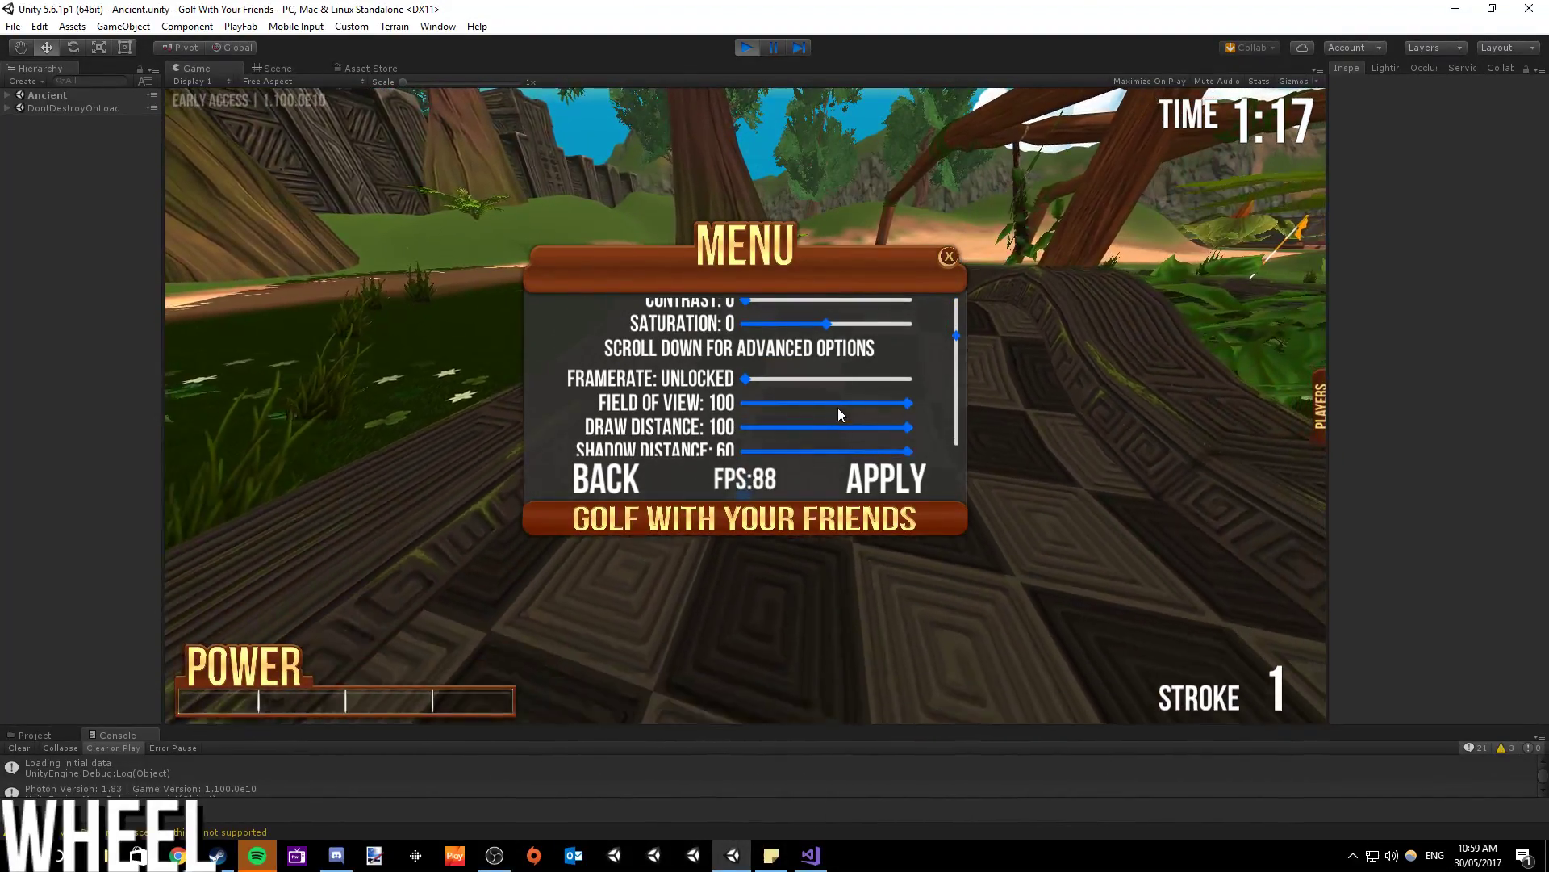
left_click_drag(823, 409, 836, 413)
left_click(860, 481)
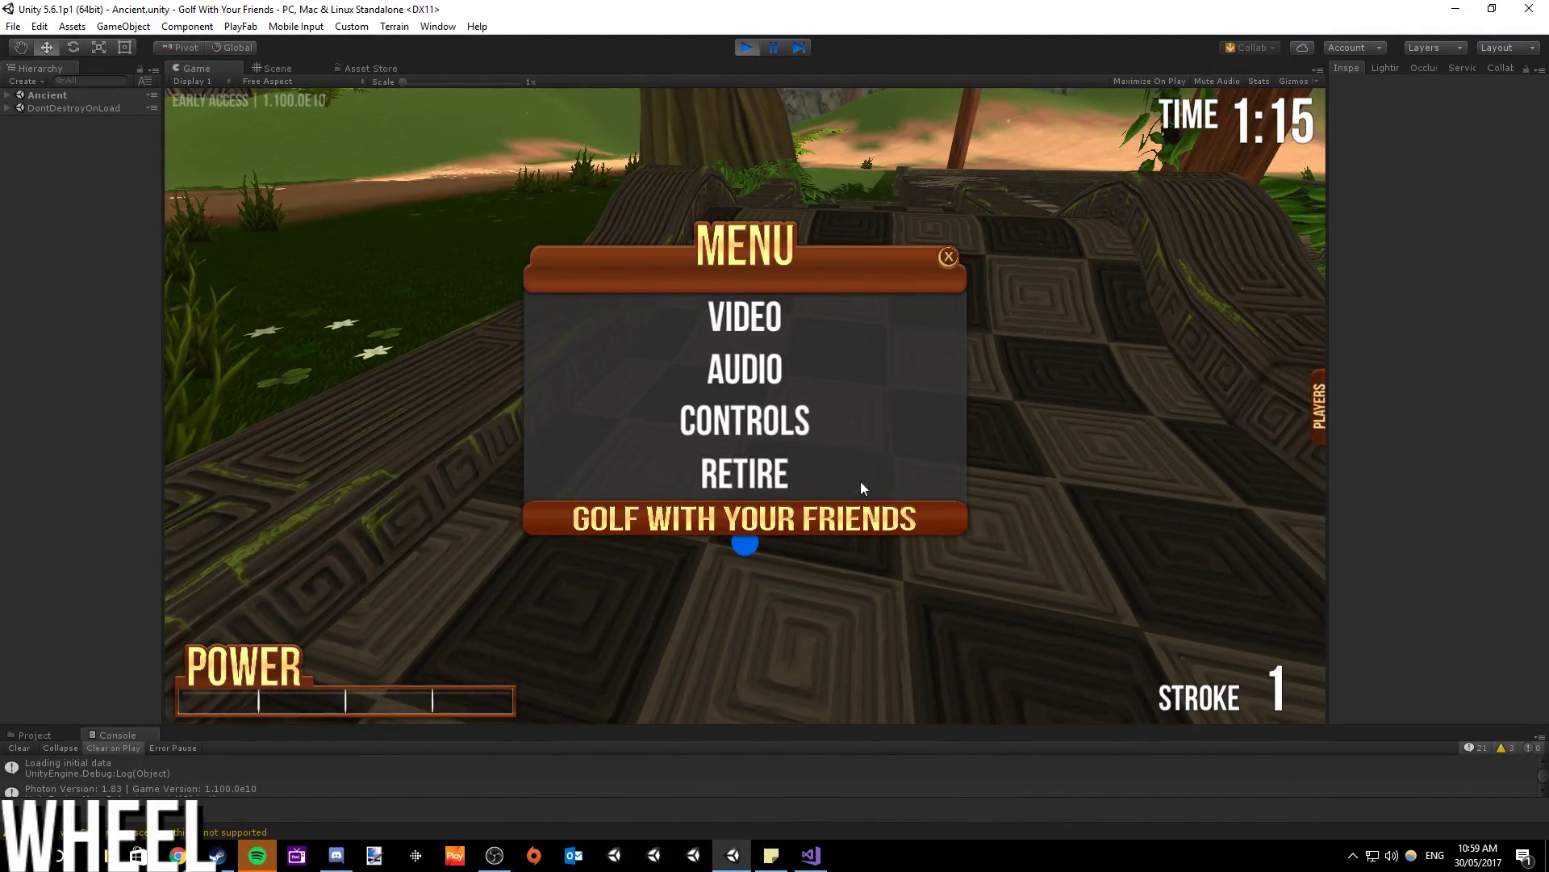
left_click(948, 257)
- Close the in-game menu and play hole 15 along the checkered lane and up the ramp towards the flag
left_click_drag(744, 547, 745, 557)
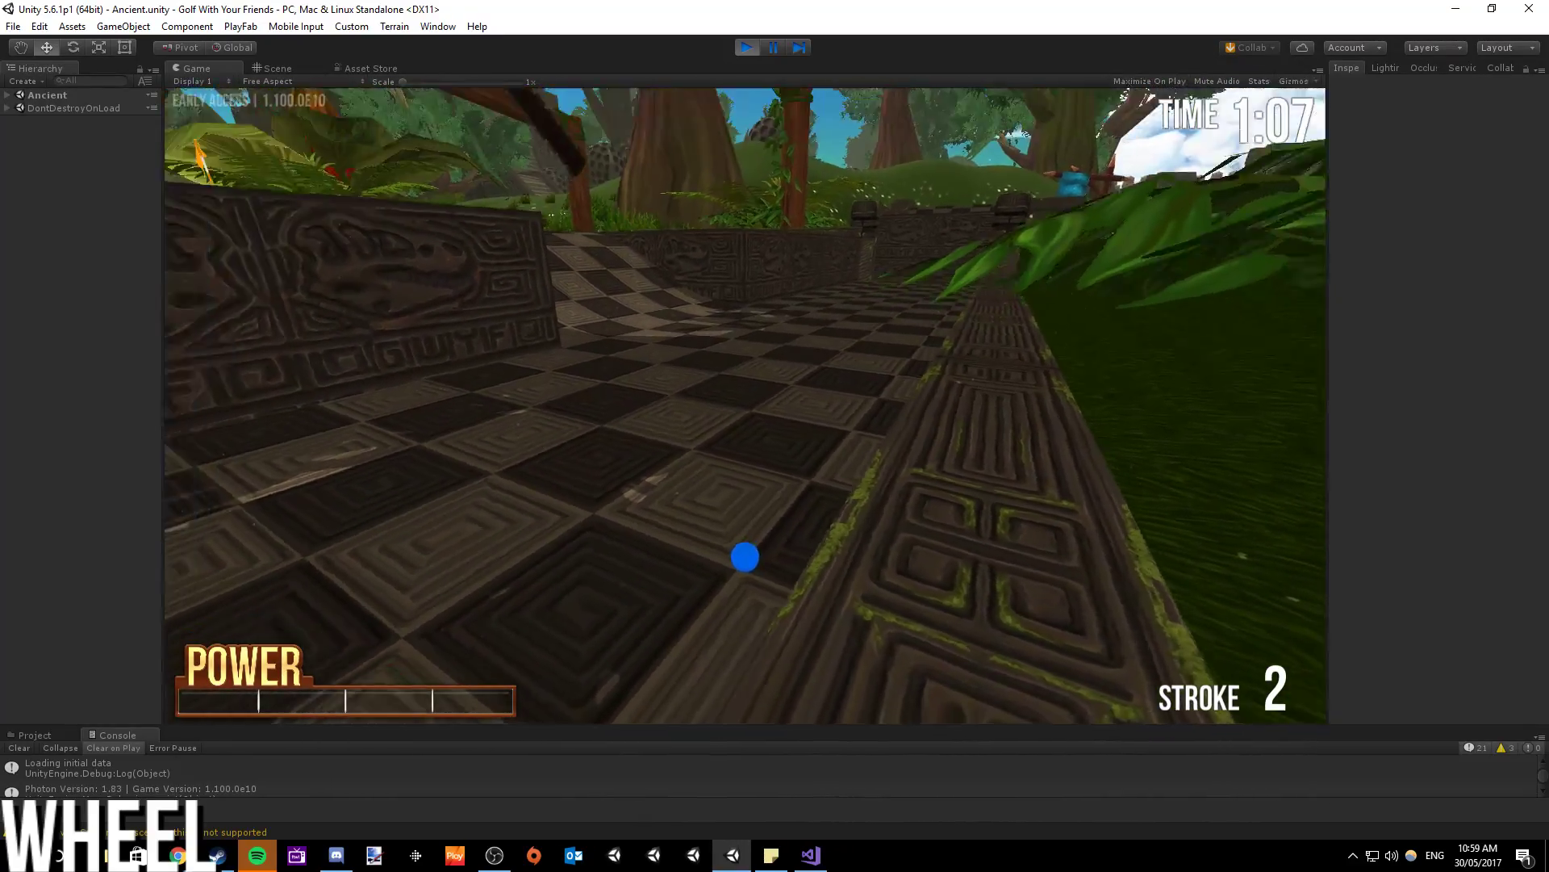
left_click_drag(744, 555, 744, 563)
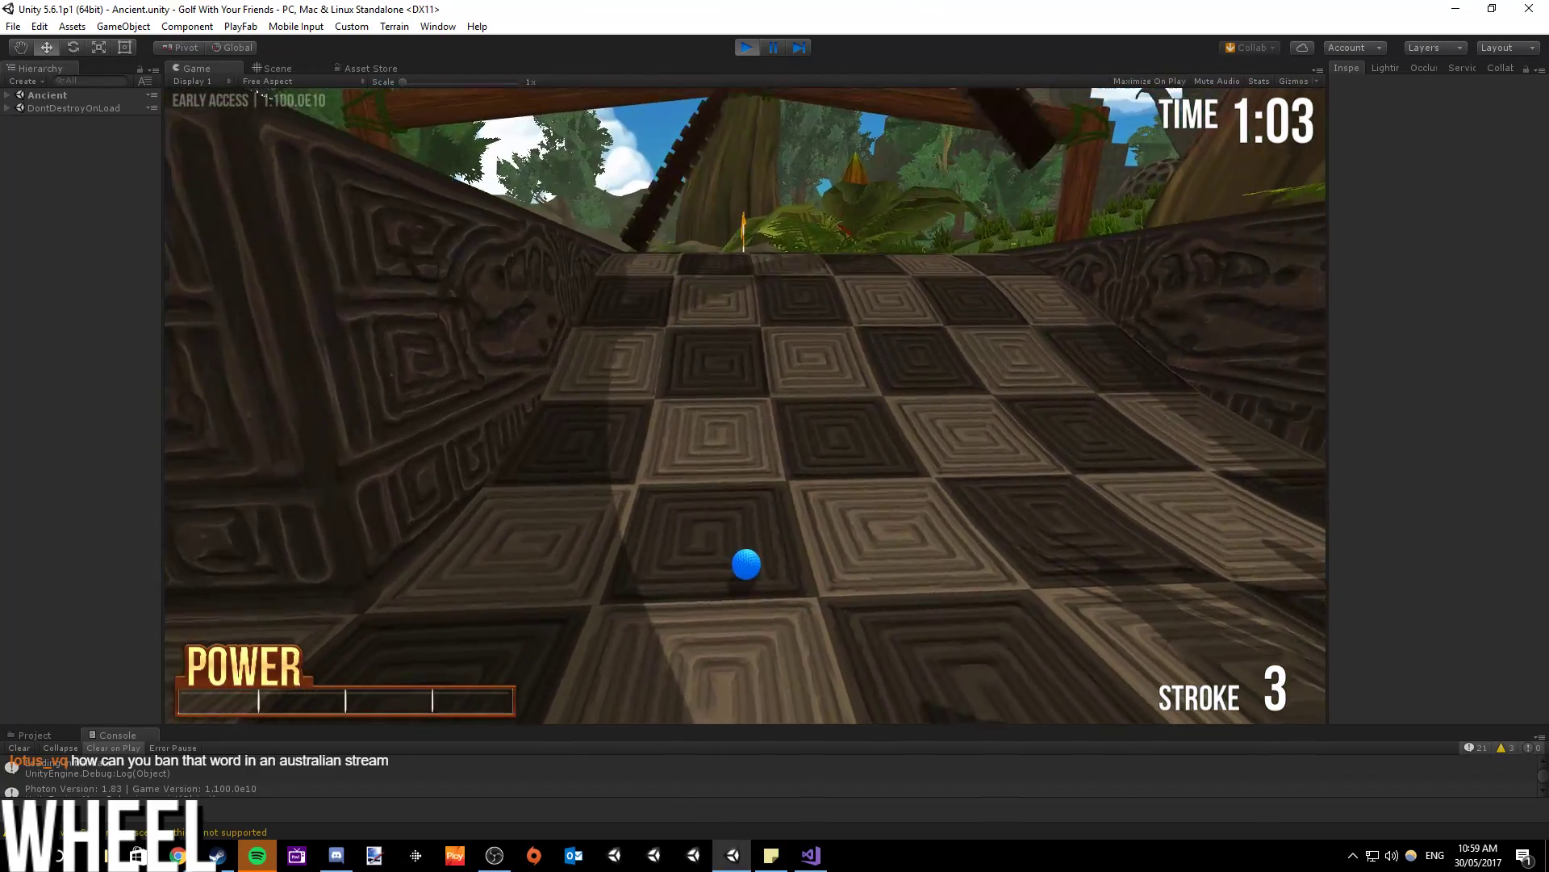
left_click_drag(744, 557, 744, 588)
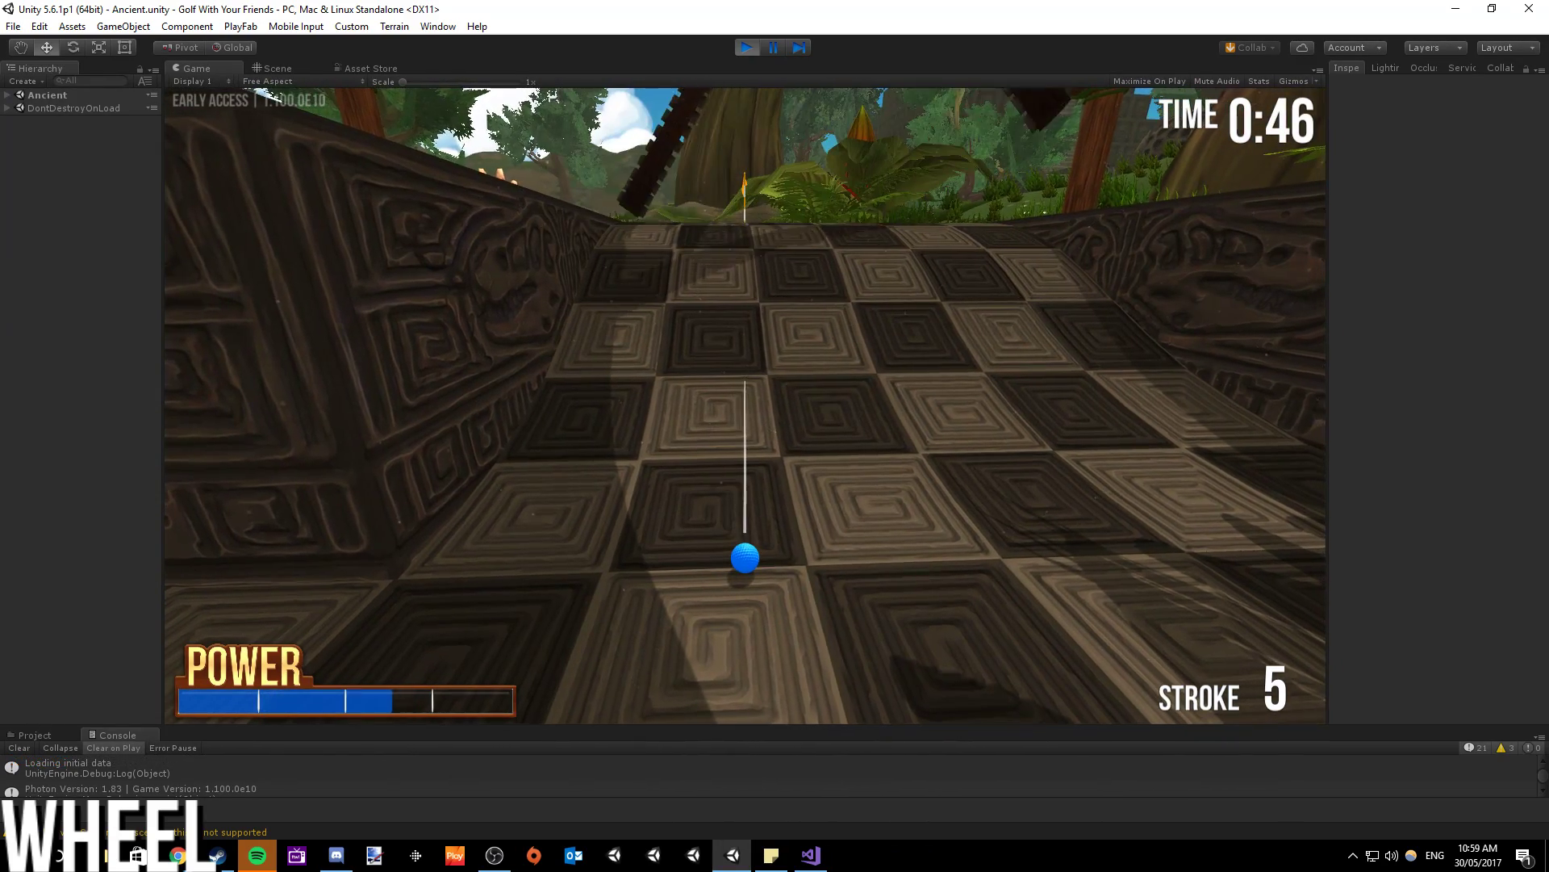
left_click(744, 405)
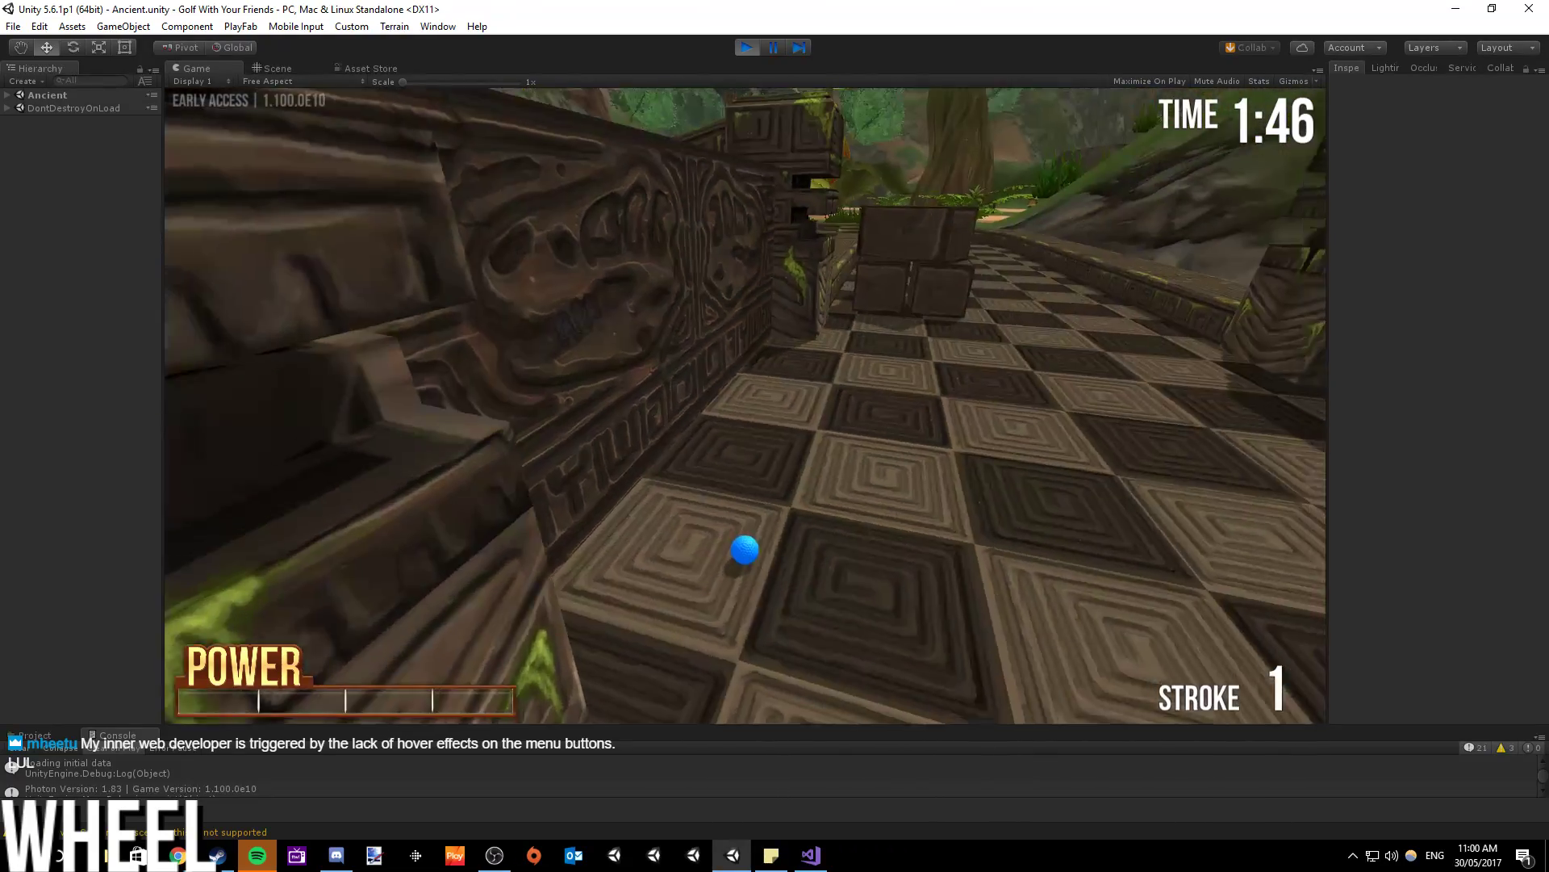
- Take the tee shot on hole 16 past the stone blocks and playtest hole 17's curved cave track
left_click_drag(744, 403, 744, 468)
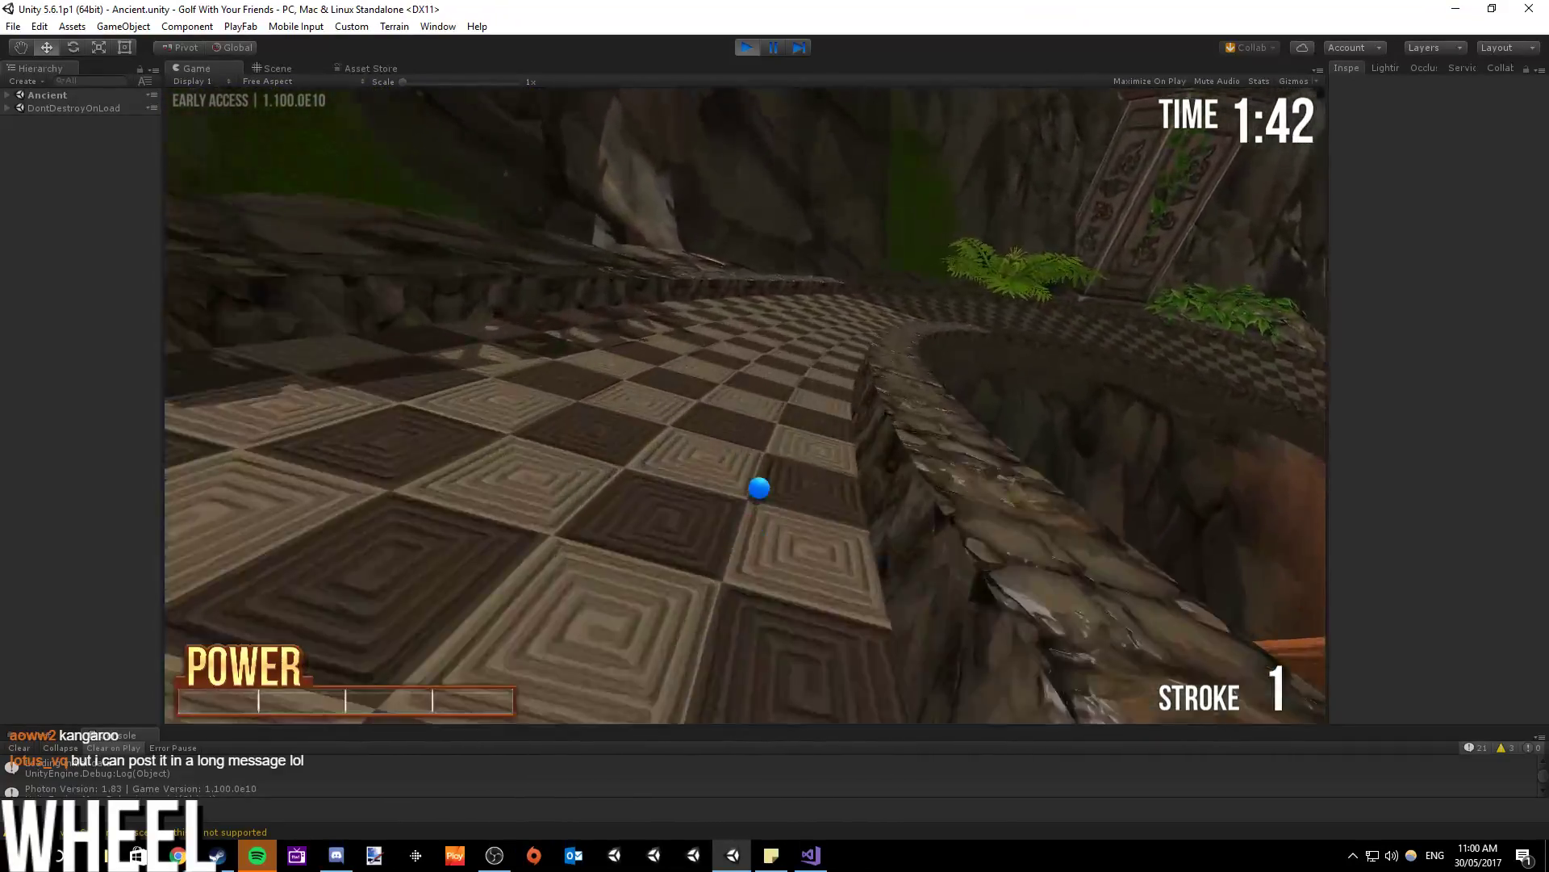
key("Tab")
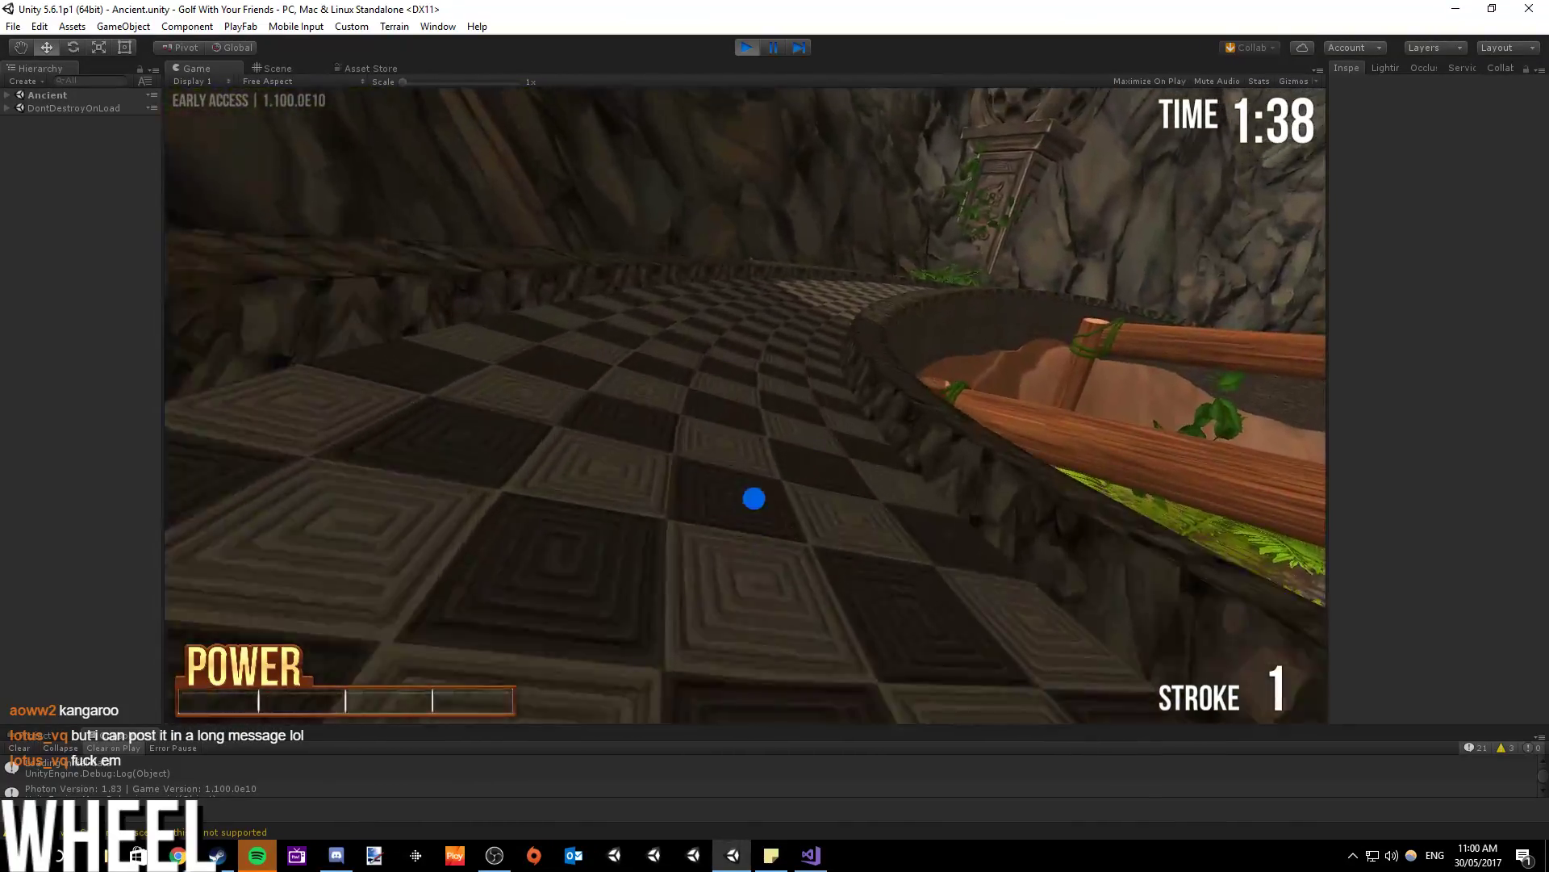
key("Tab")
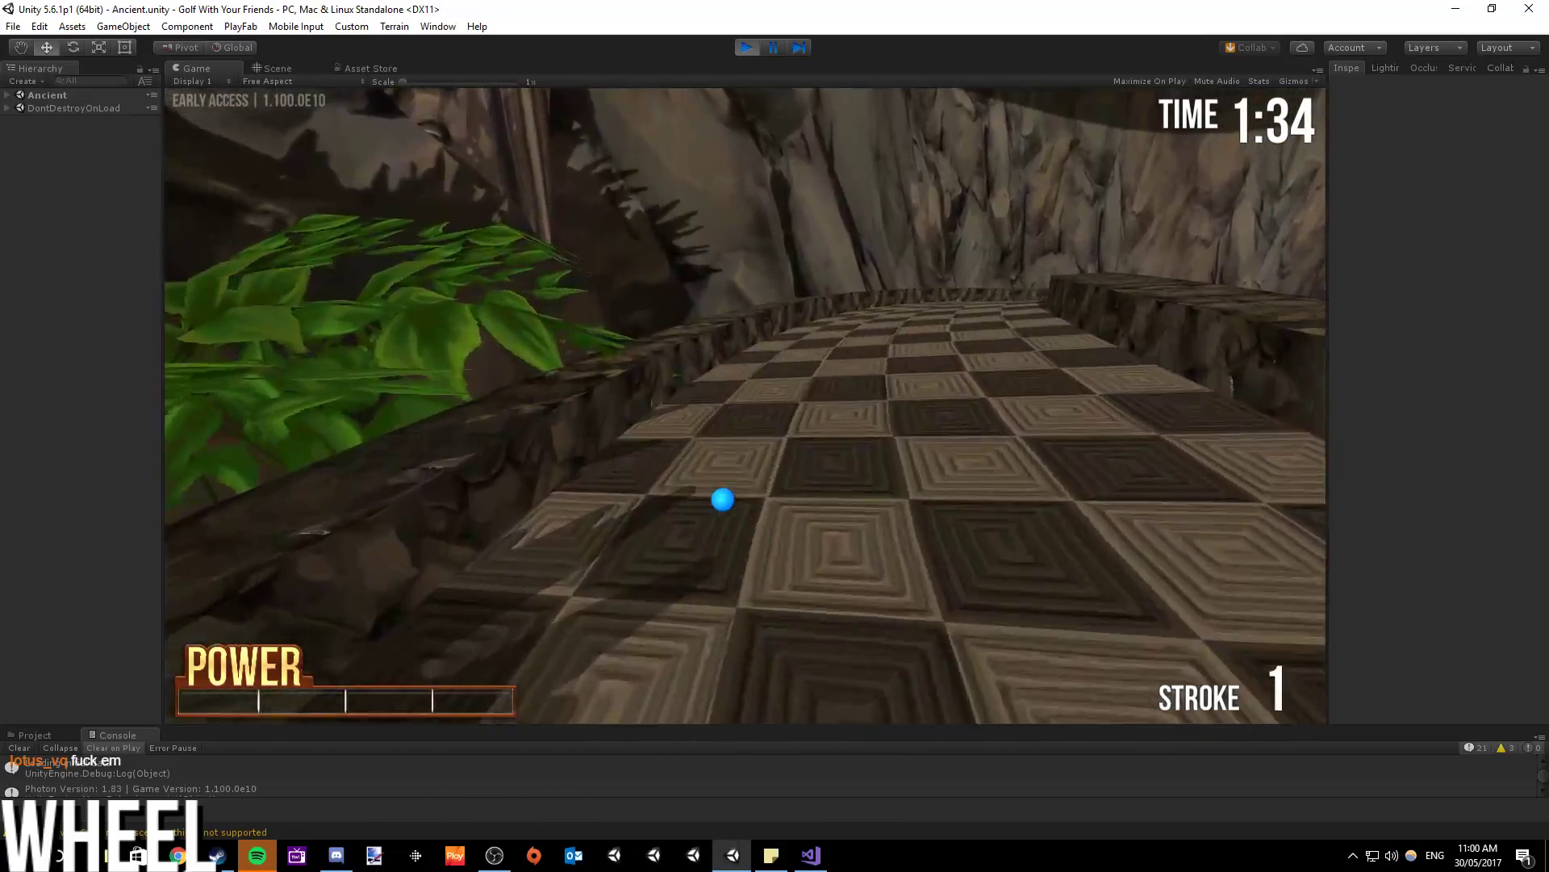
key("Tab")
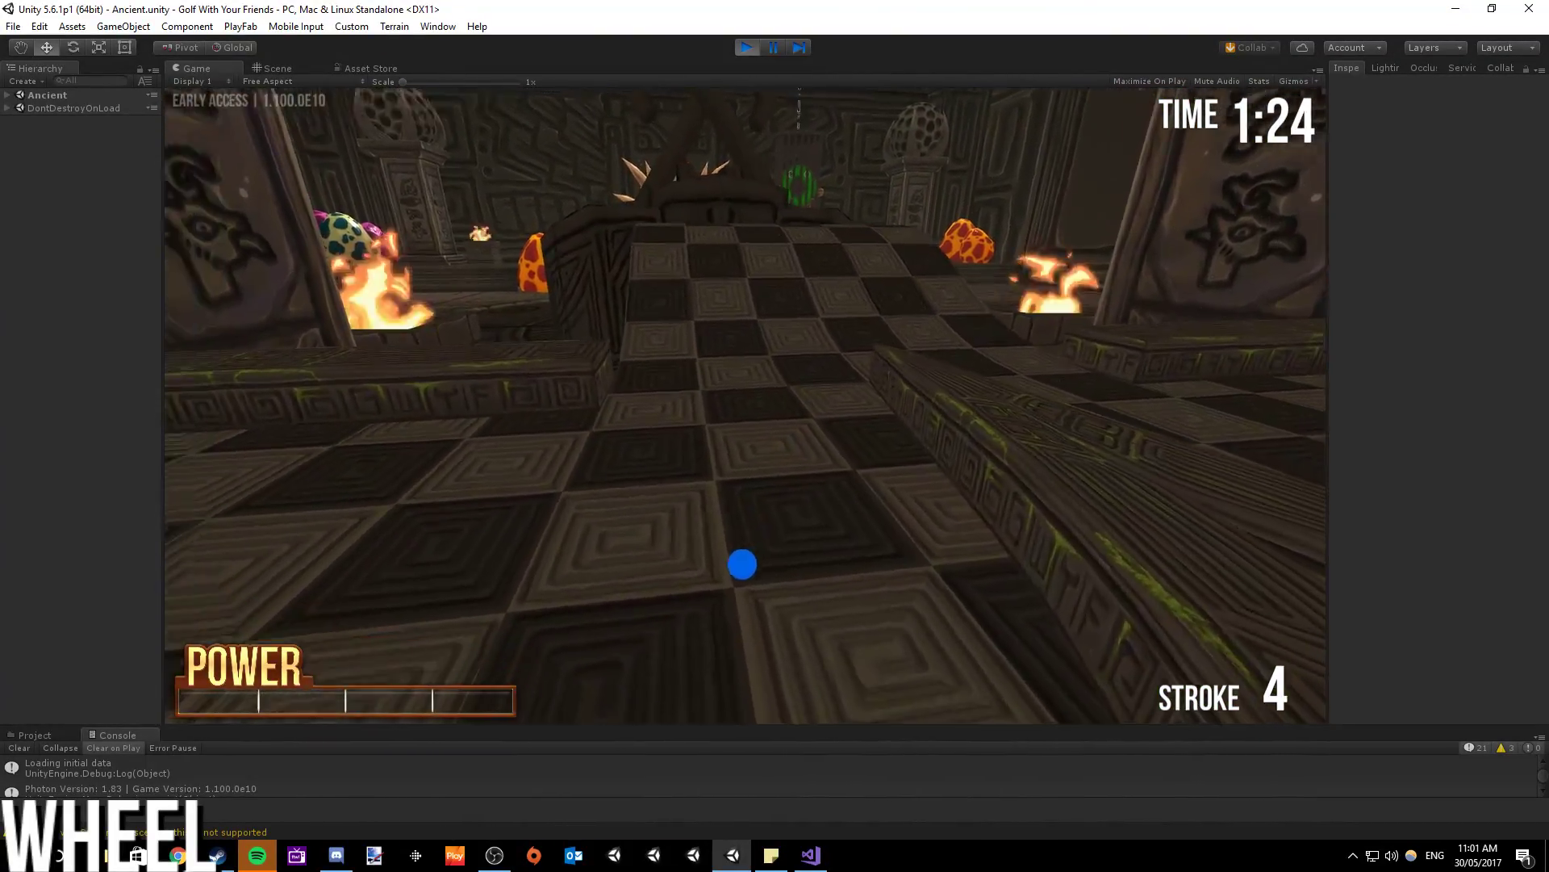
- Play repeated shots on hole 18 at the checkered ramp inside the temple
scroll(742, 564, "down", 5)
left_click_drag(745, 564, 745, 637)
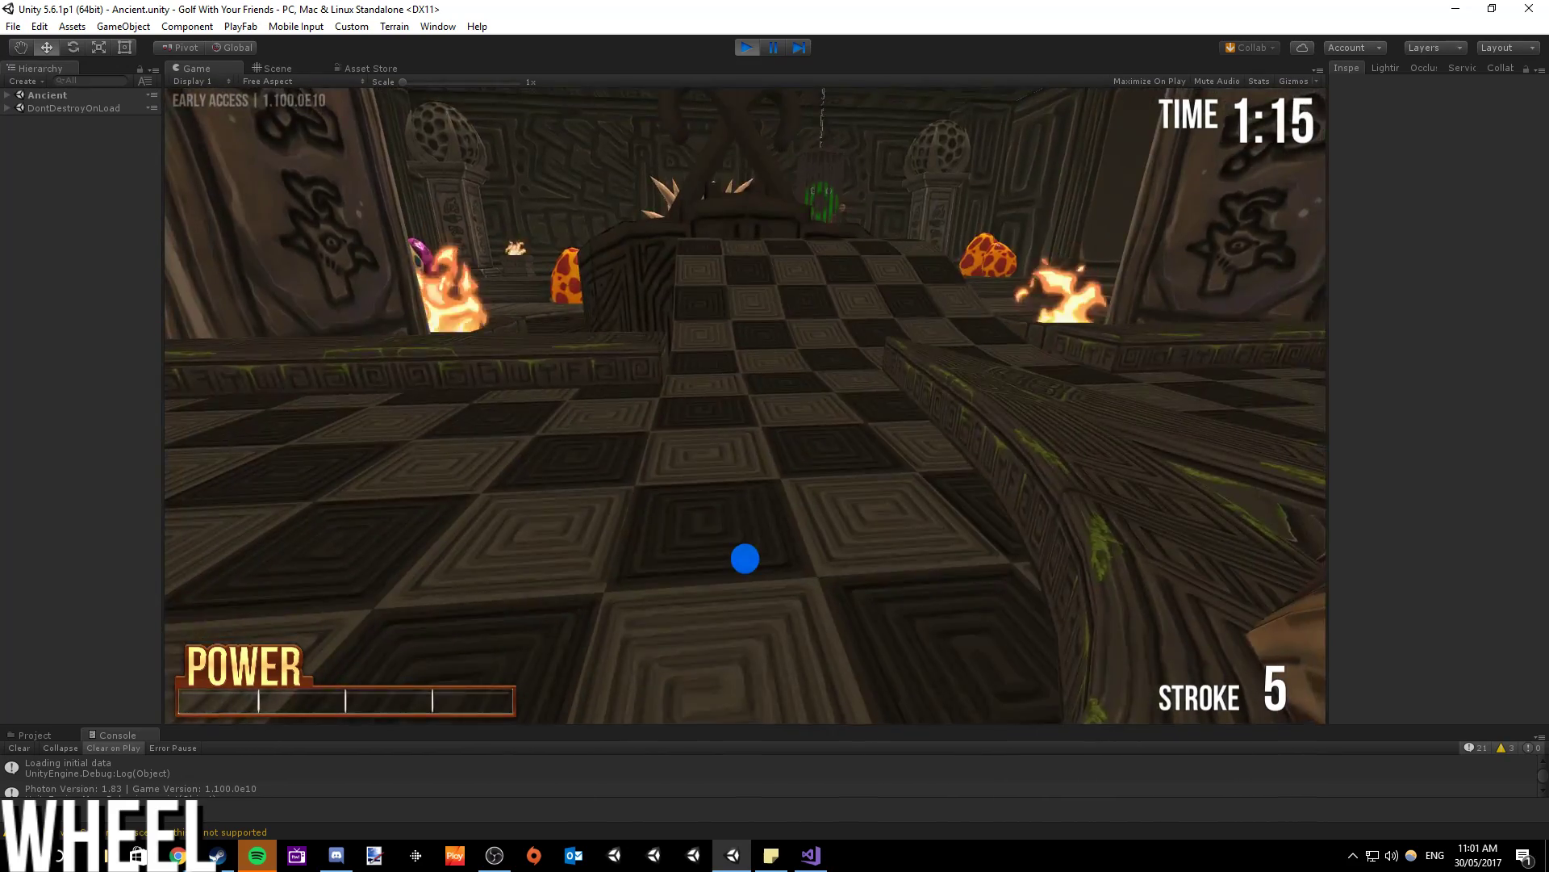
left_click_drag(744, 555, 744, 629)
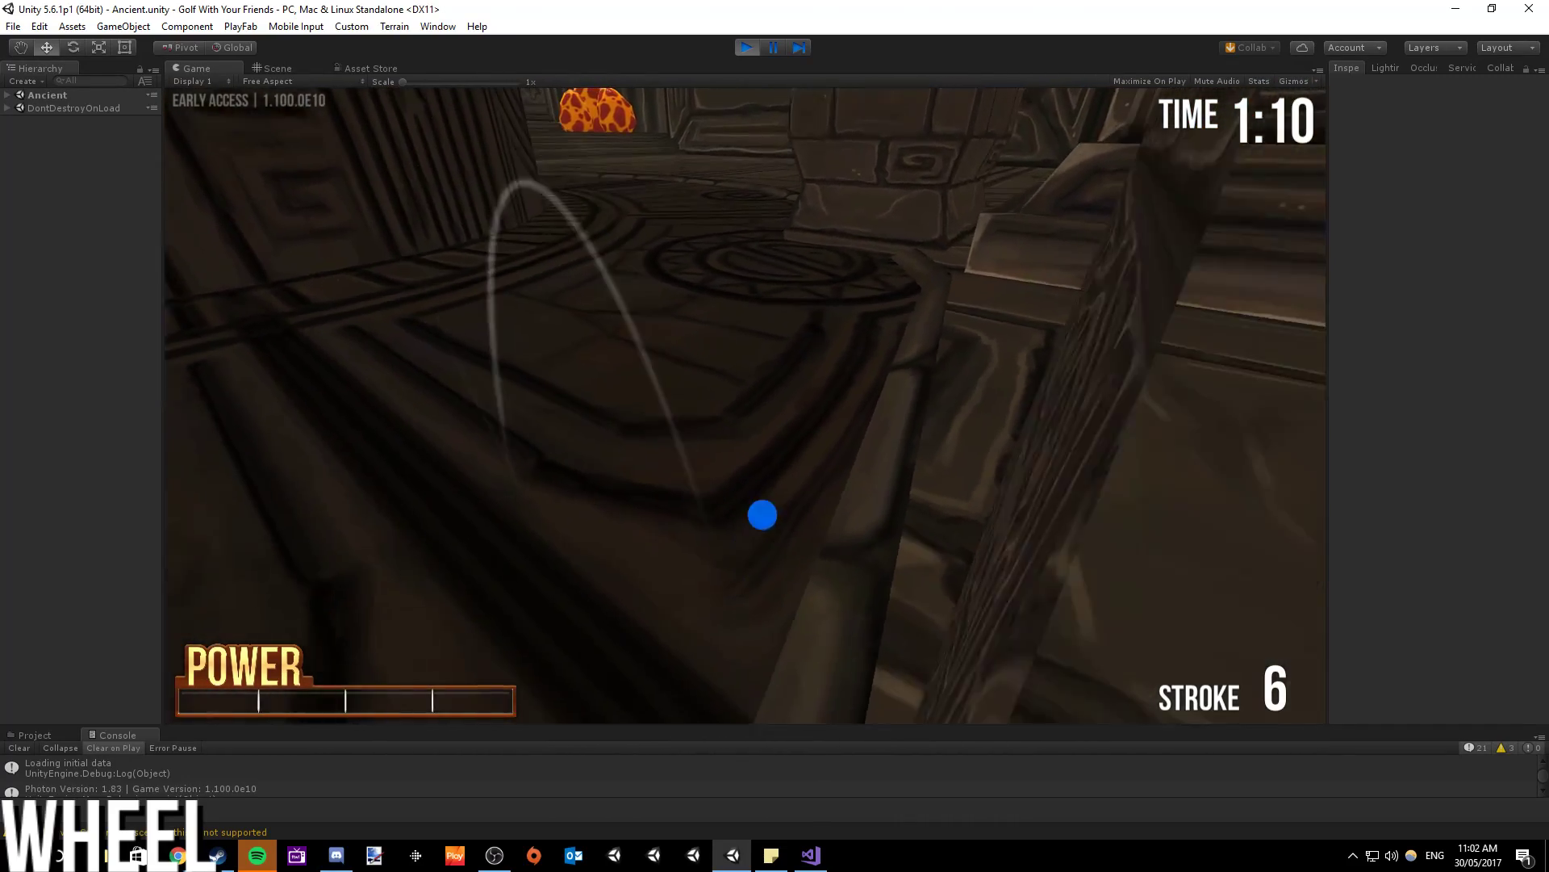
- Check the in-game audio options for master and music volume, apply them and close the menu
key("Escape")
left_click(709, 363)
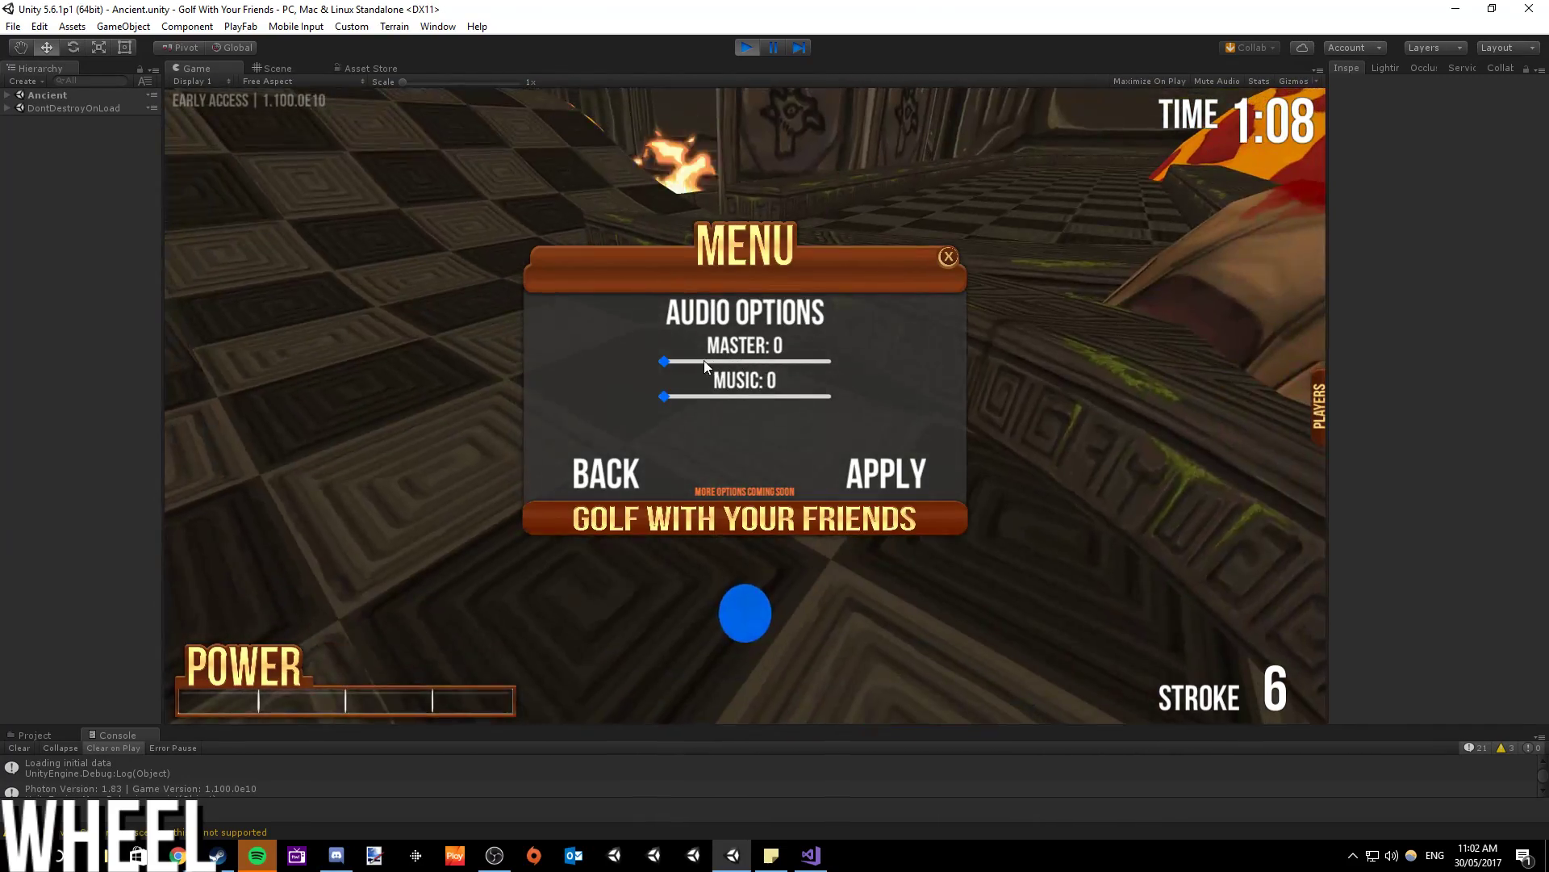
left_click(882, 472)
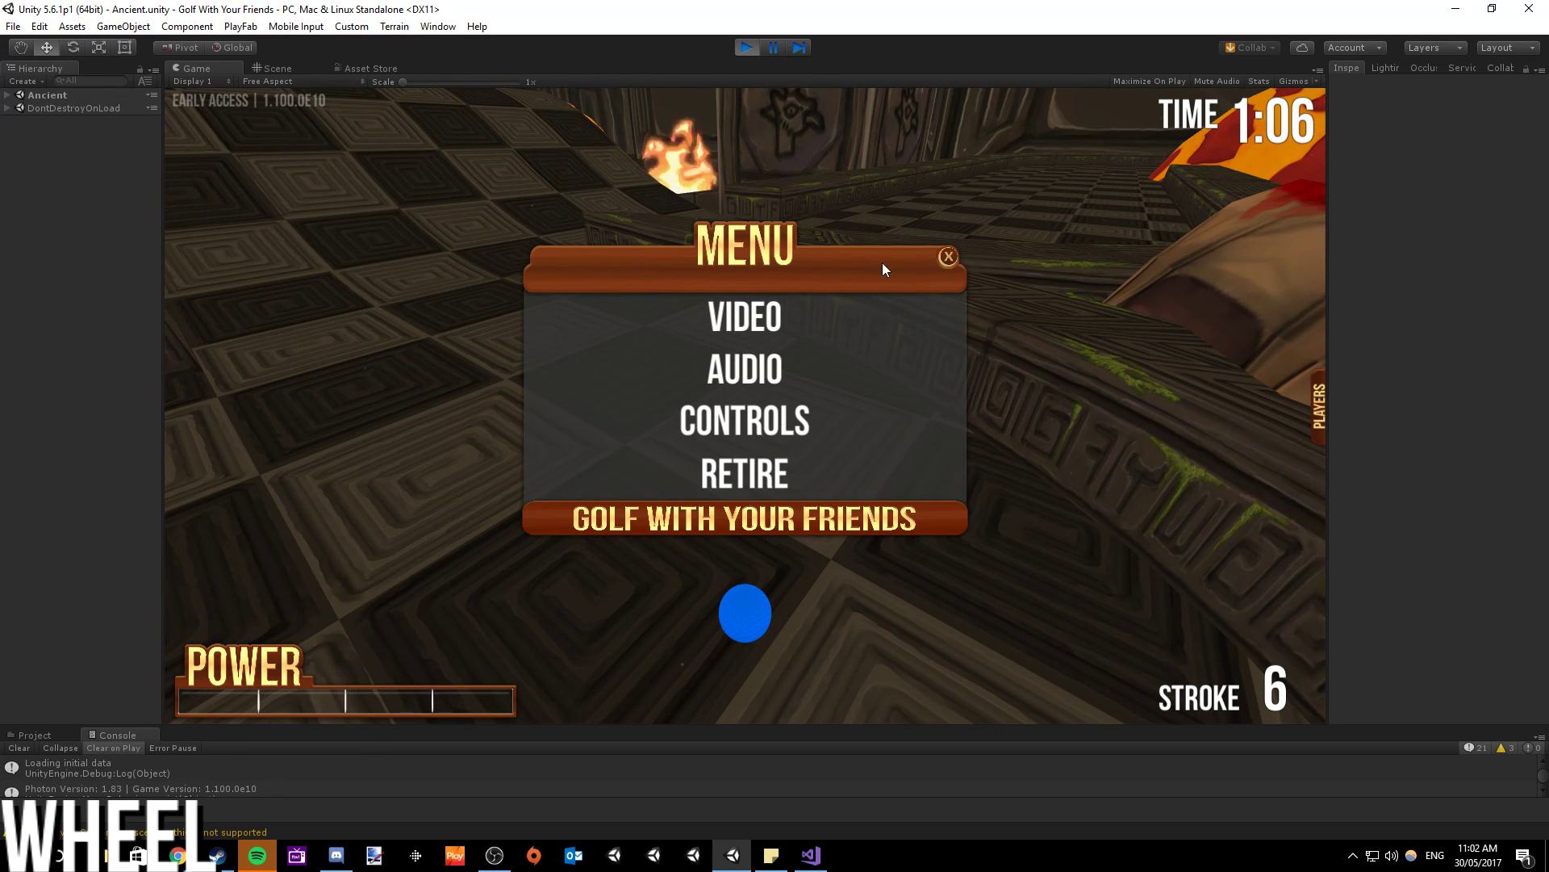
left_click(949, 256)
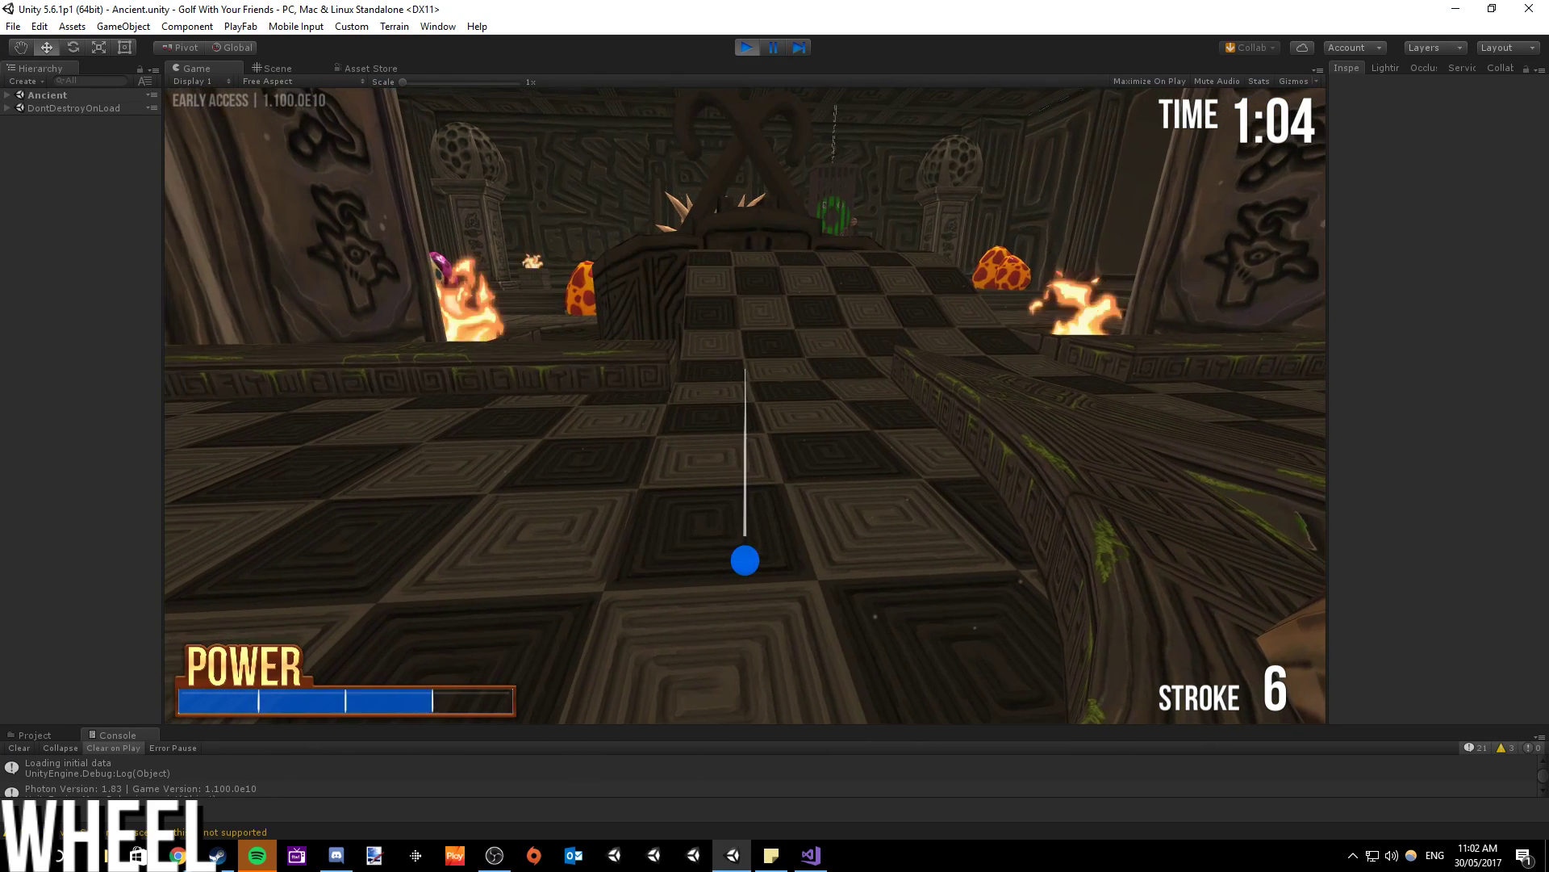
- Hit the ball up hole 18's ramp at about three-quarter power and putt it out to finish the course
scroll(745, 560, "up", 1)
left_click(745, 560)
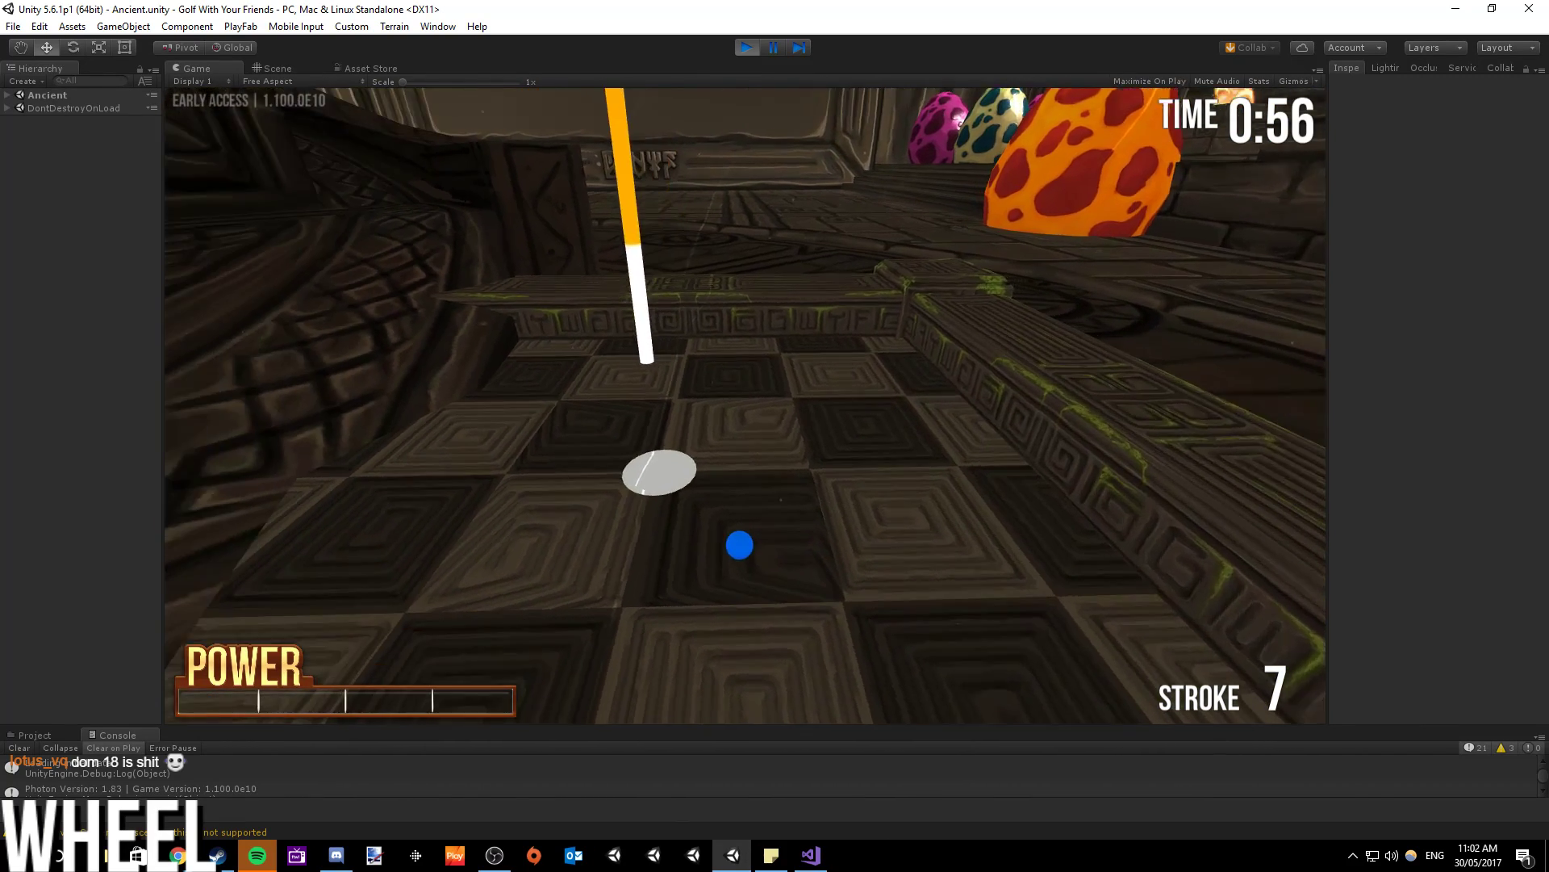
left_click(740, 545)
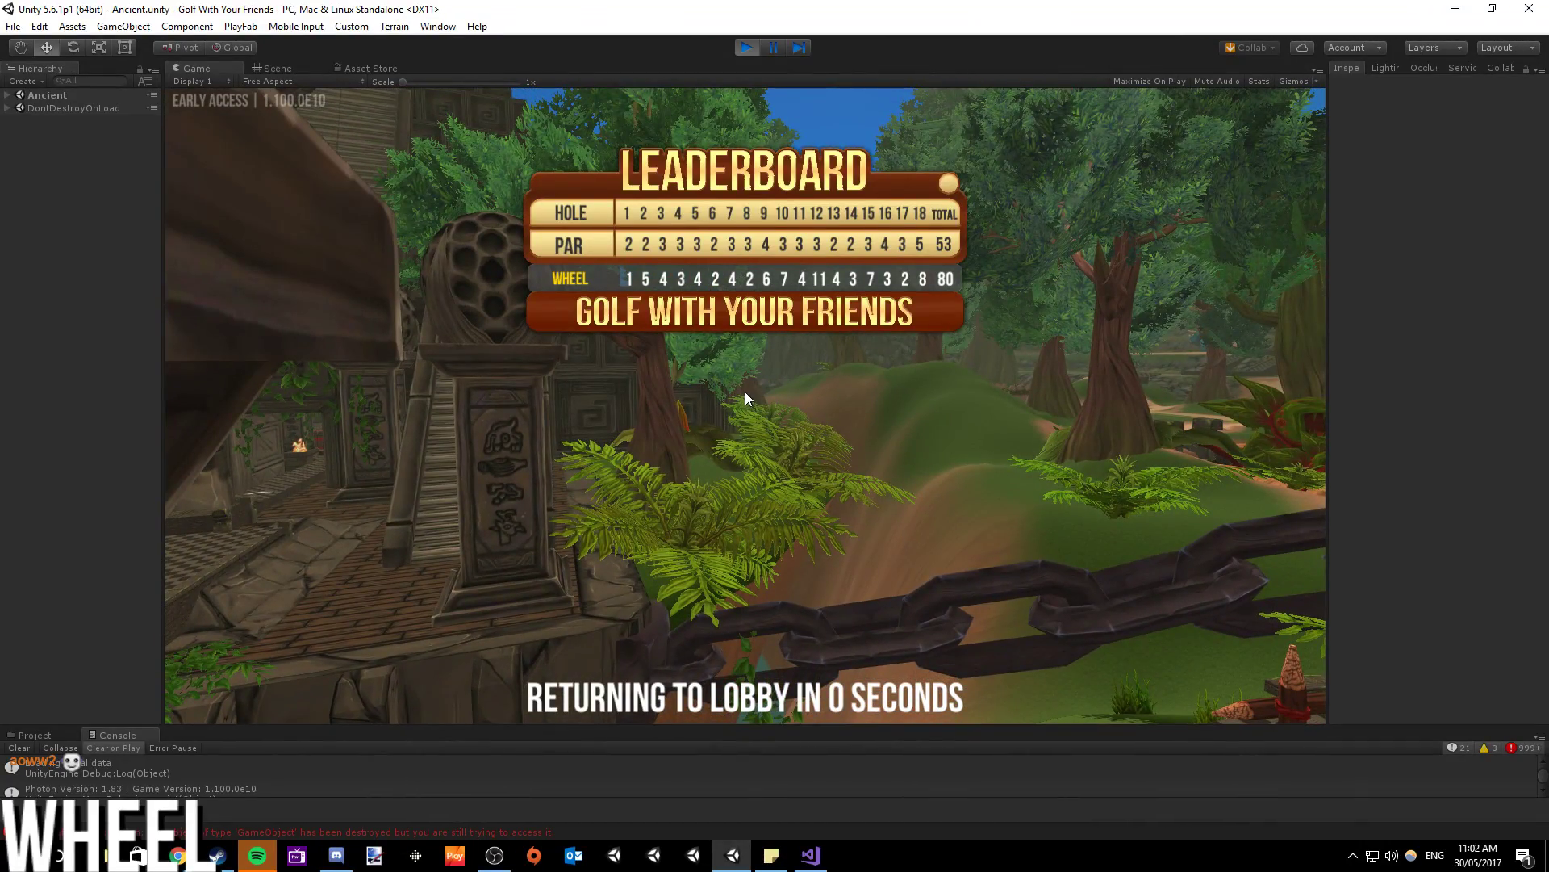
- Switch to the browser, run an internet speed test on beta.speedtest.net and return to Unity
key("super")
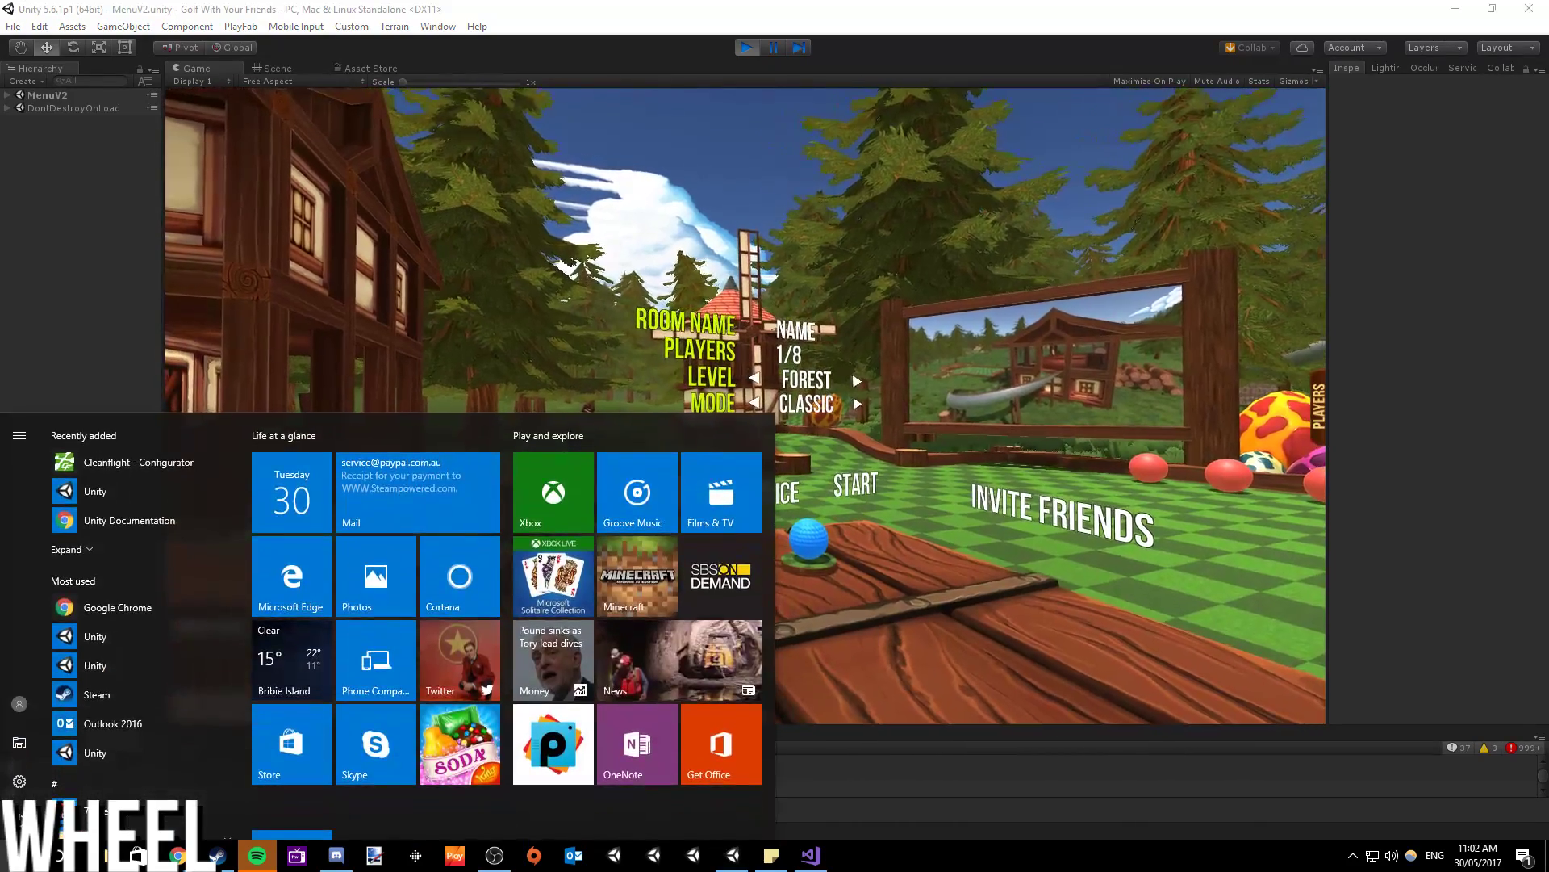
key("super")
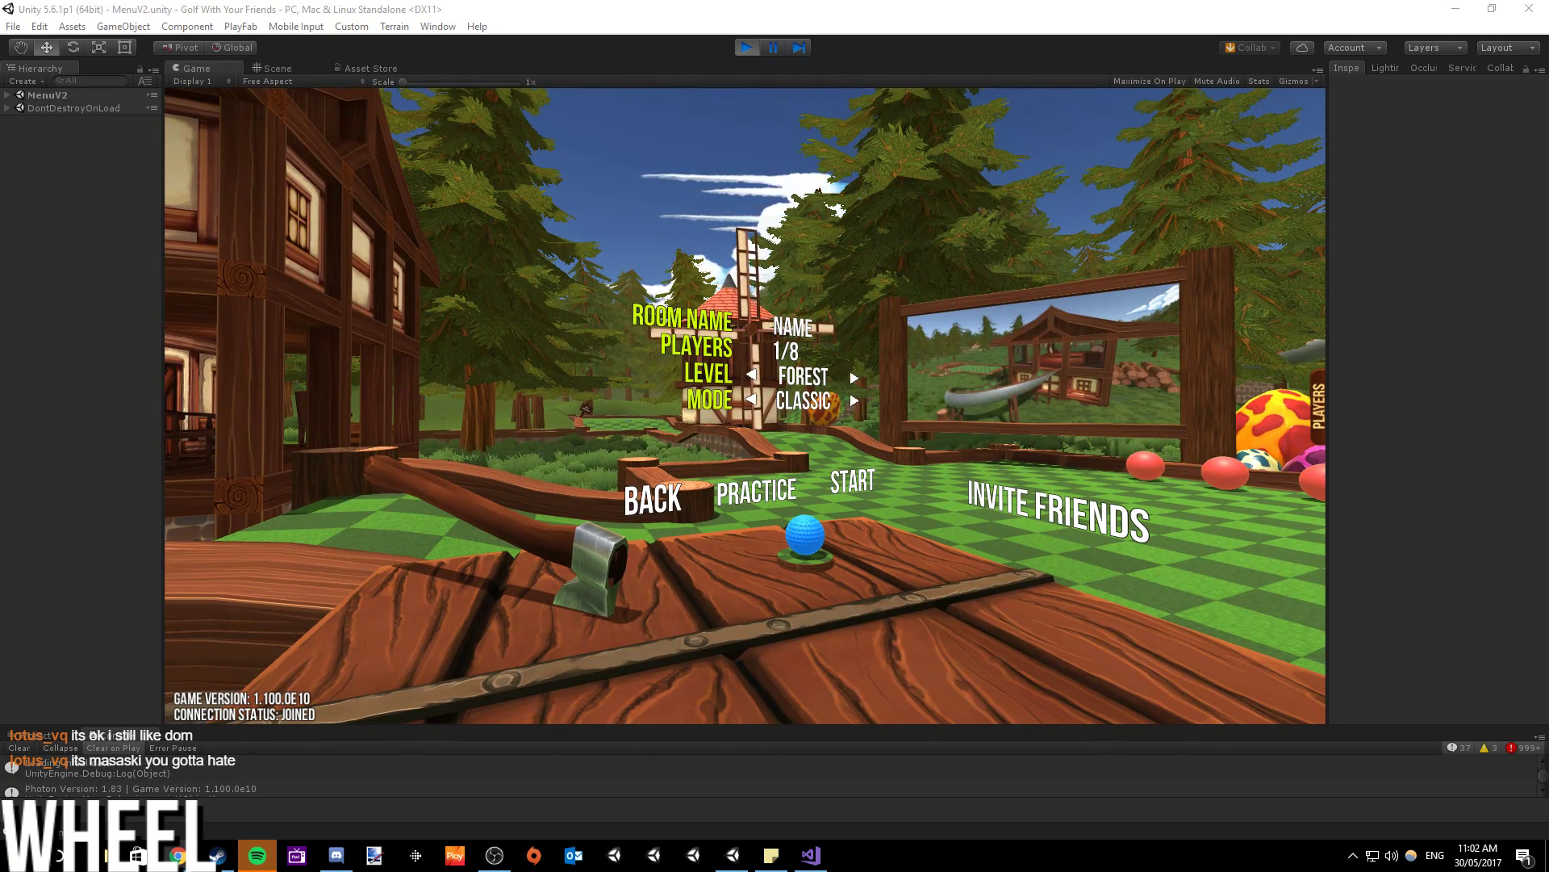
key("alt+Tab")
key("super+Up")
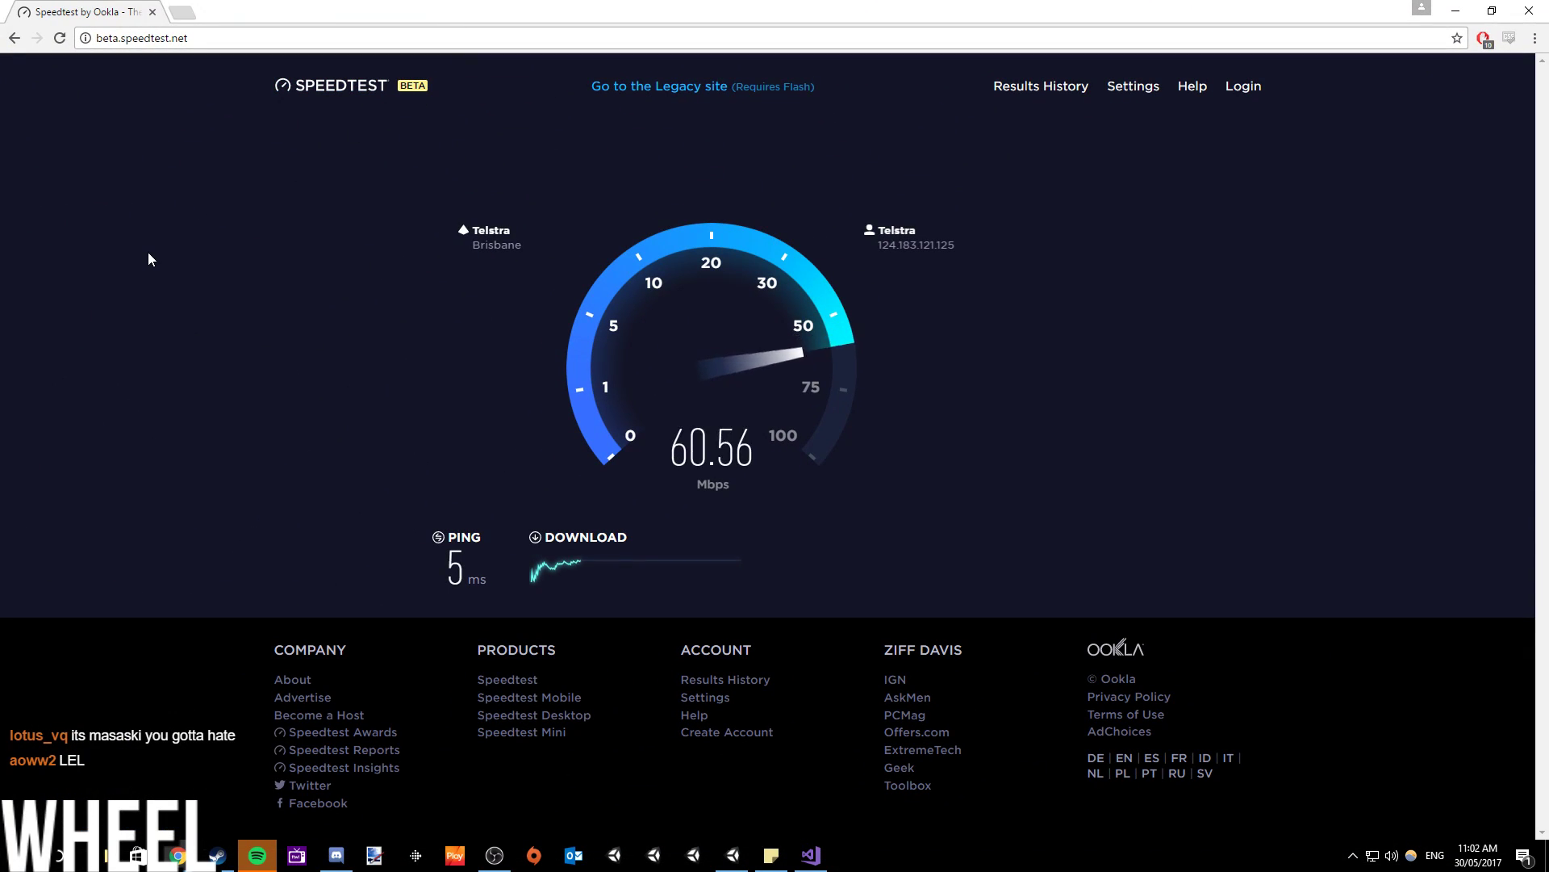
key("alt+Tab")
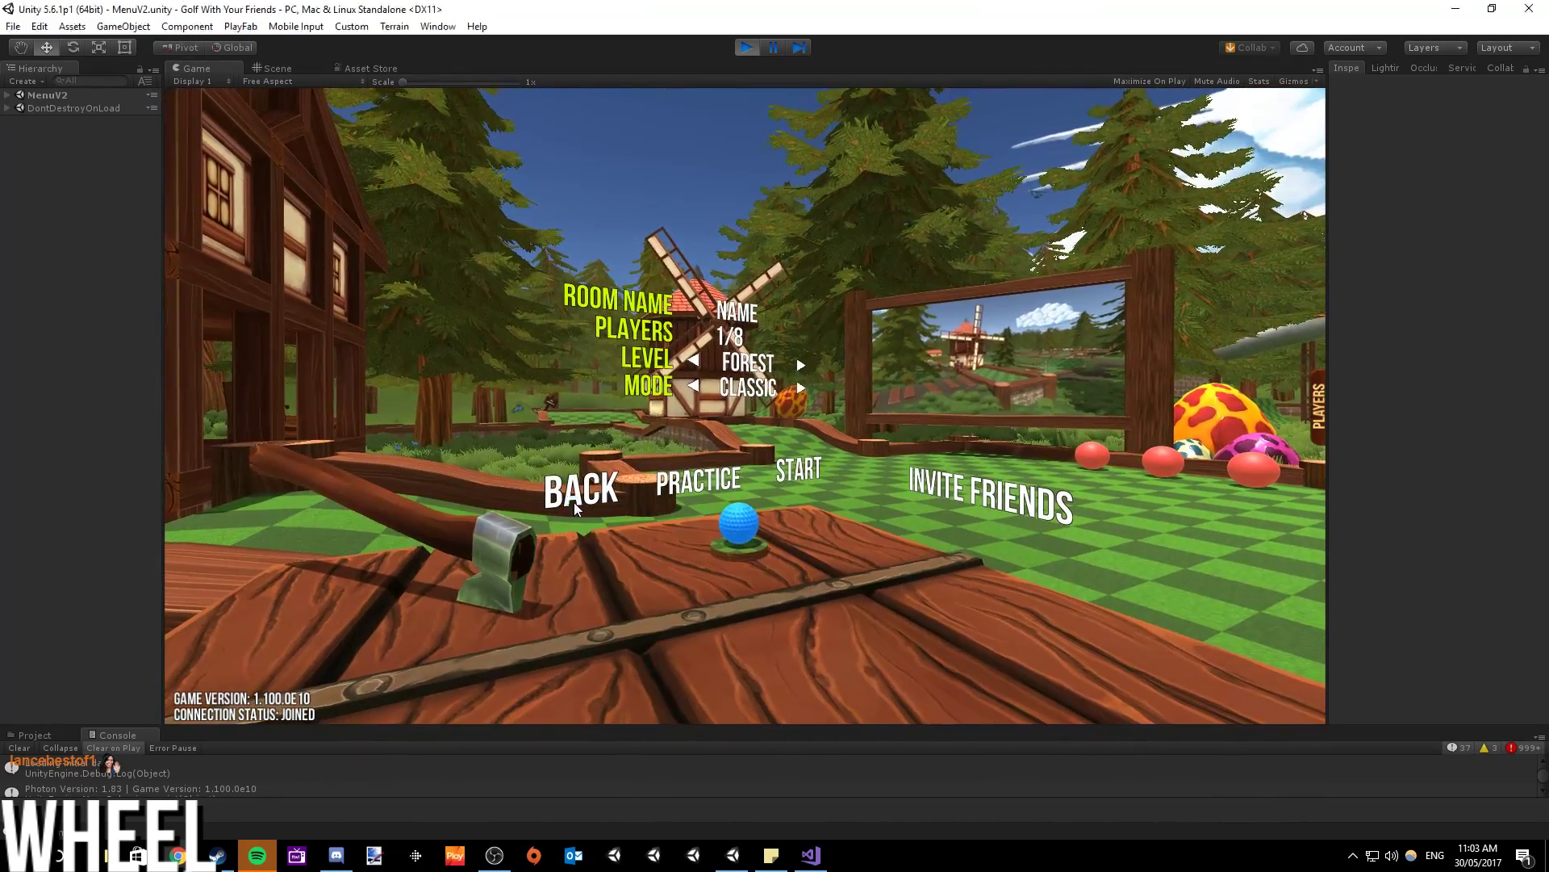
- Leave the room lobby for the game's main menu and check the stream chat in the browser
left_click(574, 502)
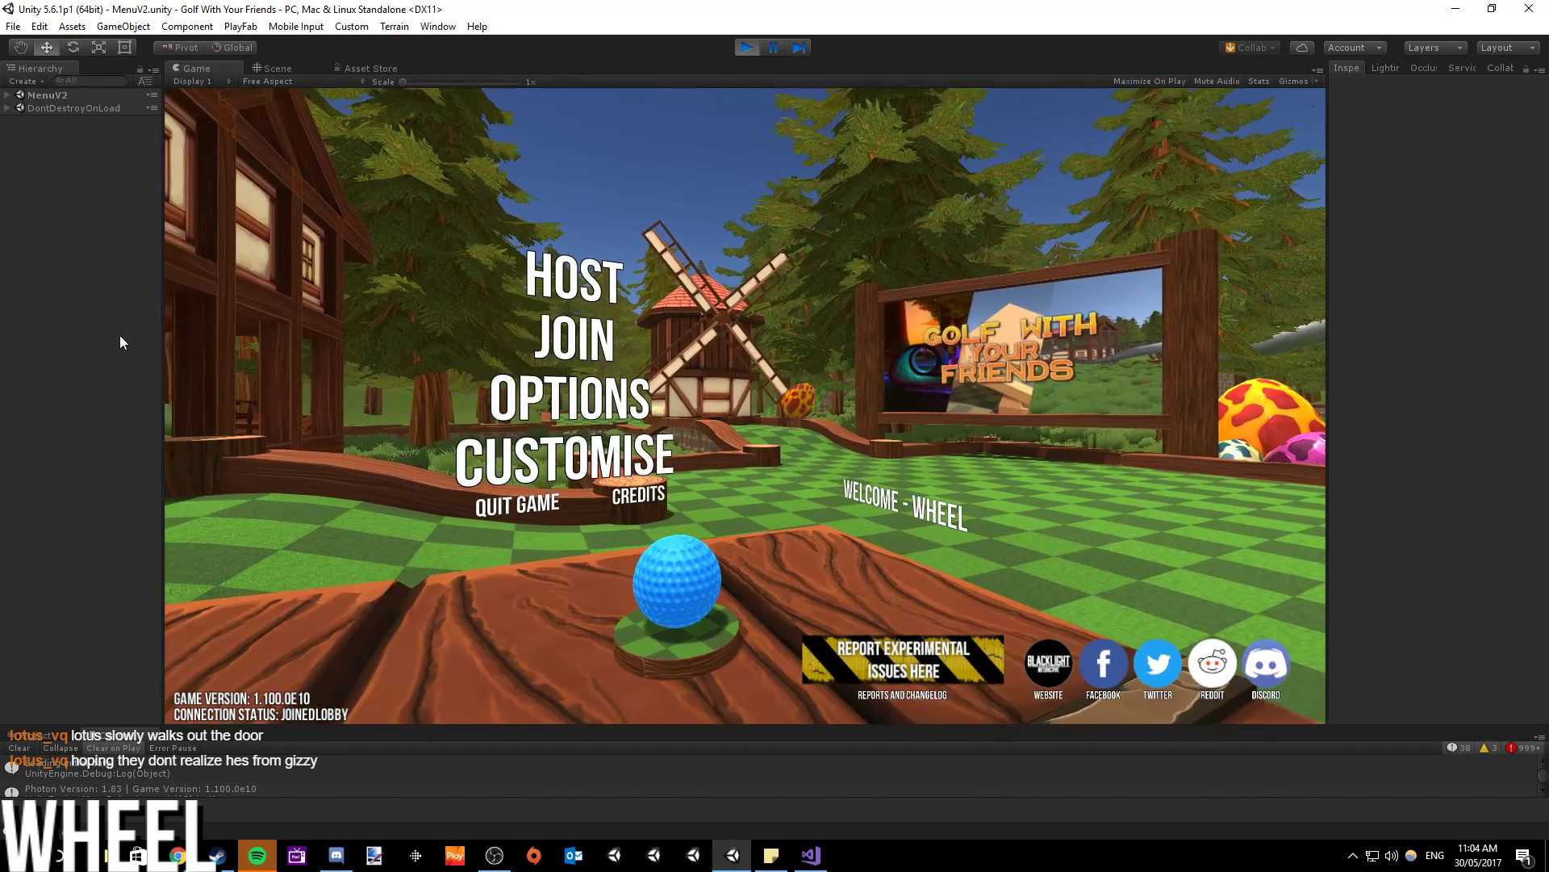
key("alt+Tab")
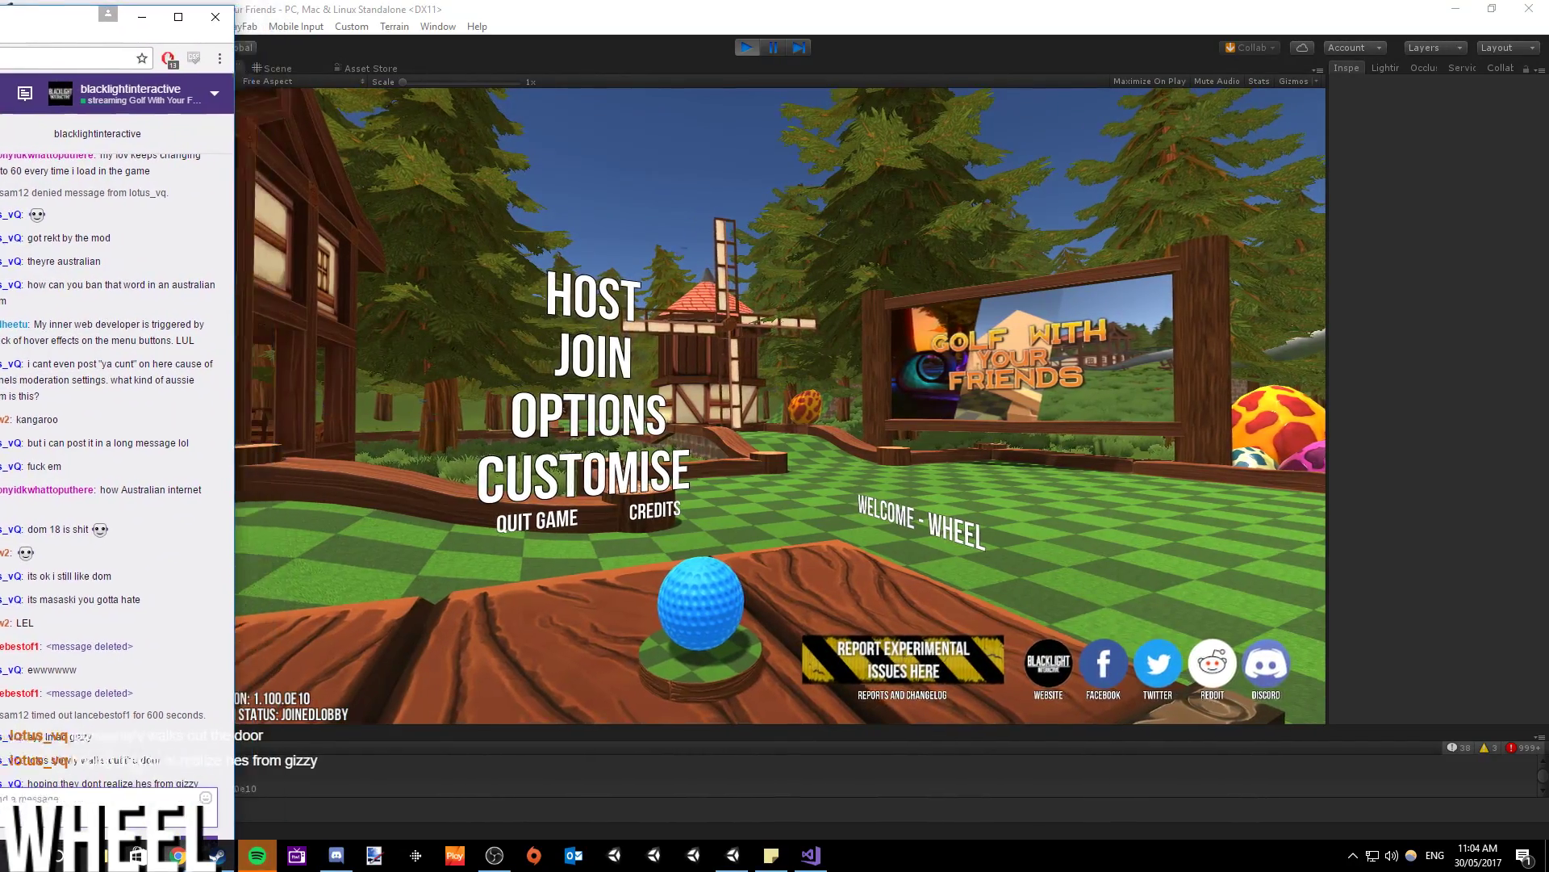
left_click(178, 854)
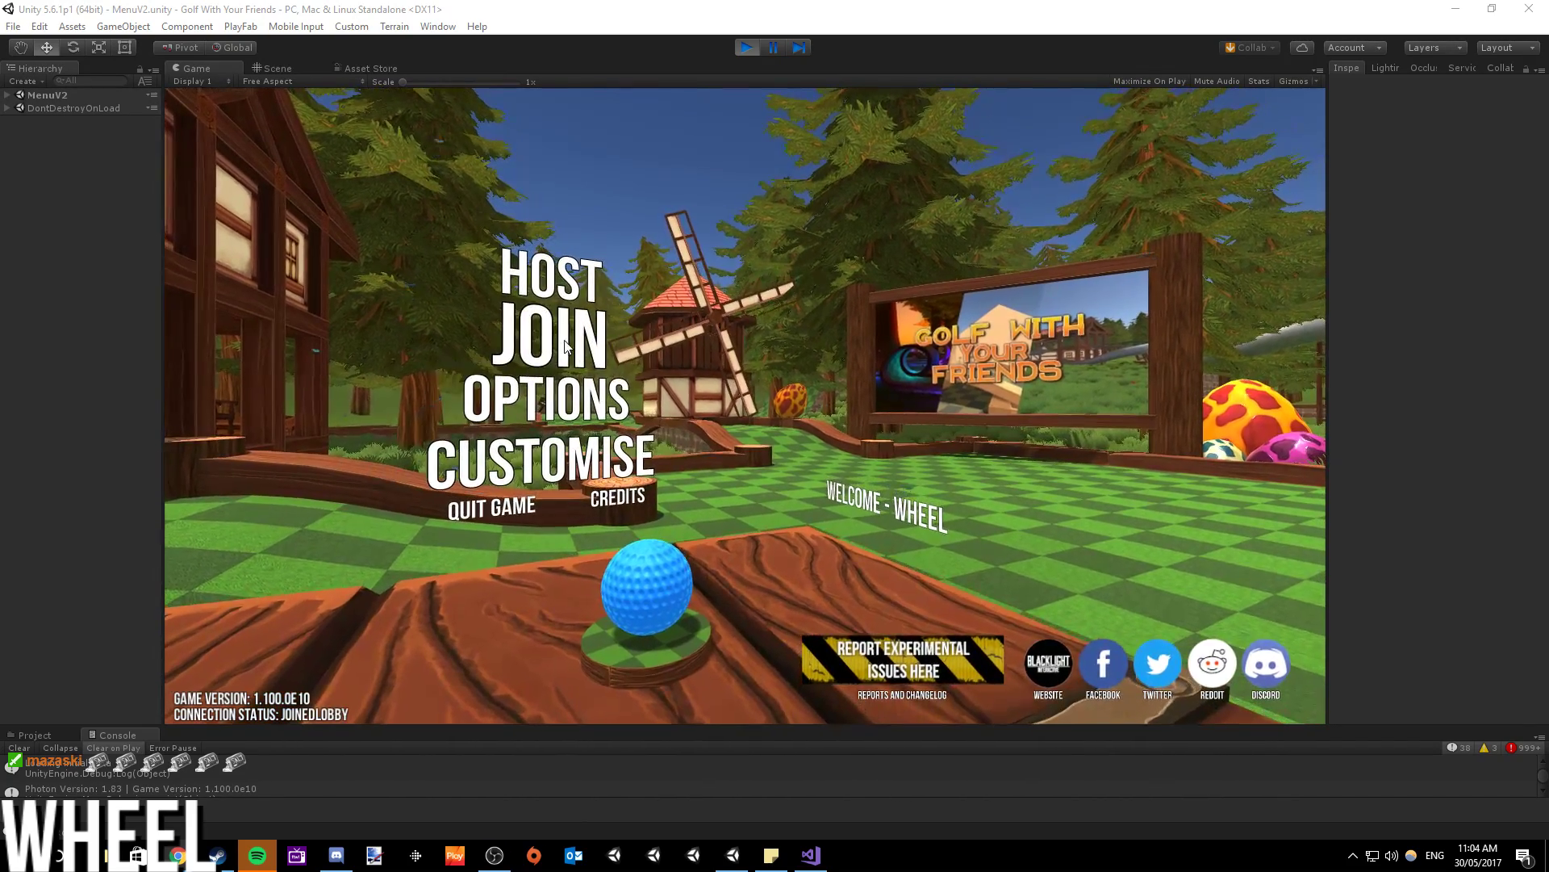
- Page through the categories of the player statistics in the game's options and go back
left_click(550, 404)
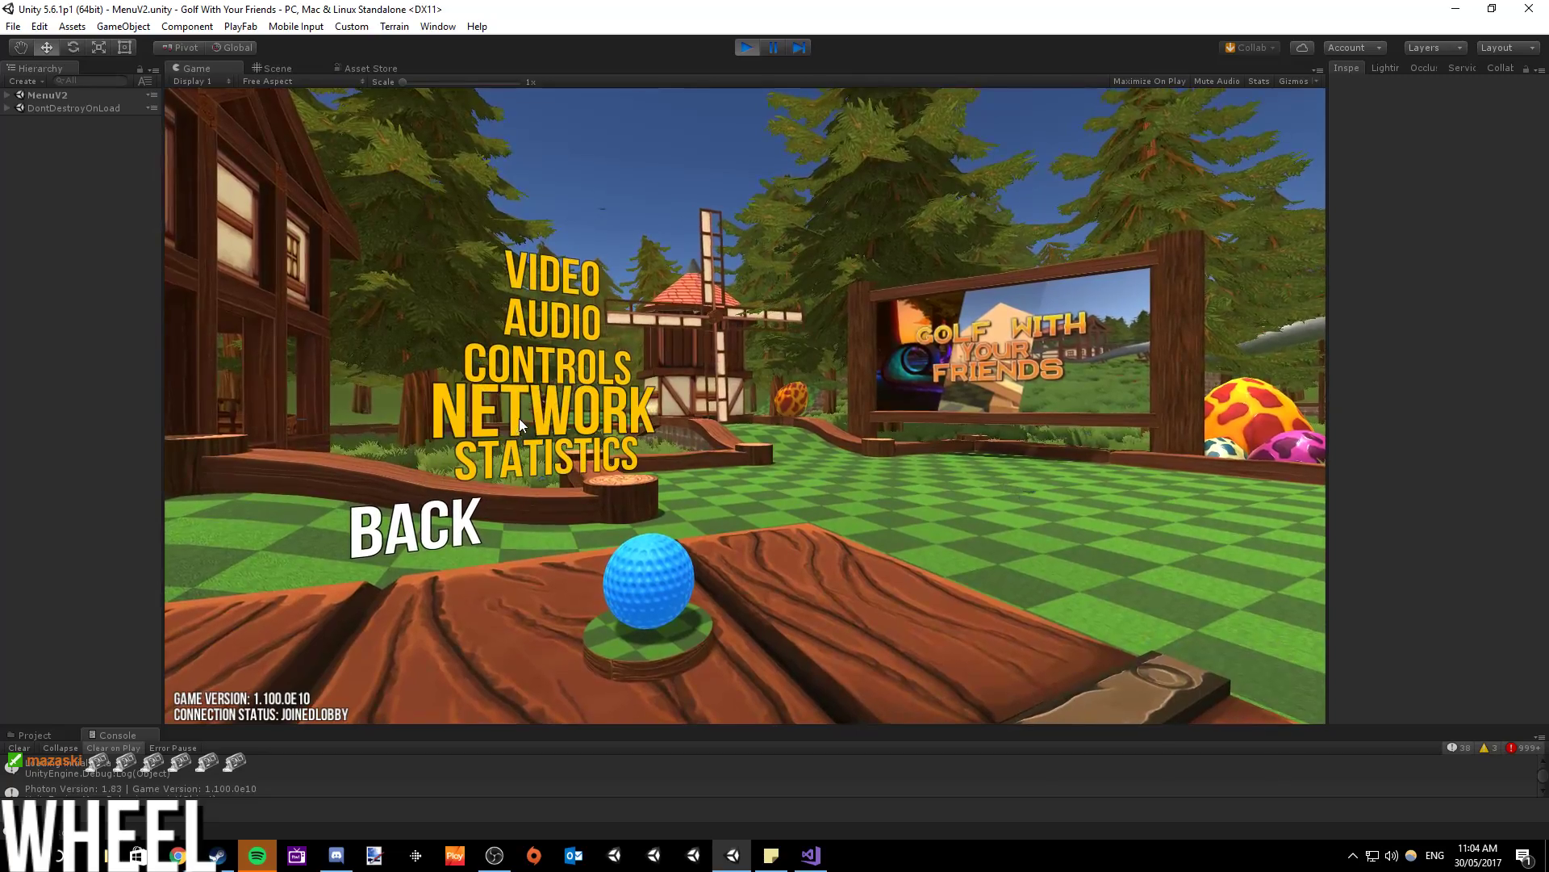
left_click(511, 459)
left_click(446, 262)
left_click(448, 257)
left_click(447, 257)
left_click(448, 257)
left_click(525, 525)
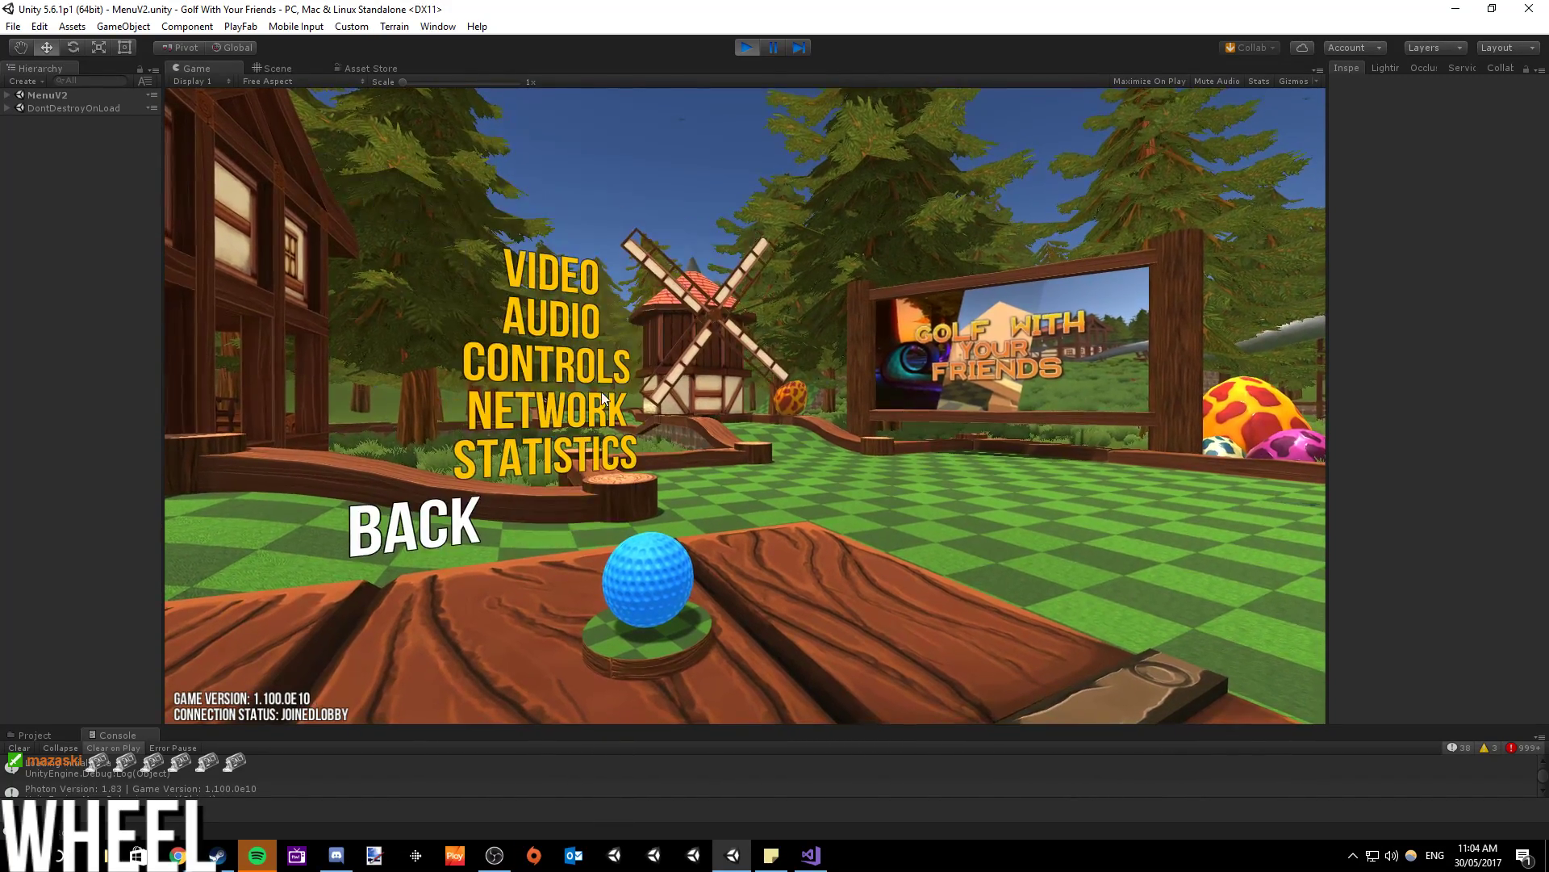
- Stop play mode and update the project through Collab with the revision "Vines over temple door"
left_click(747, 48)
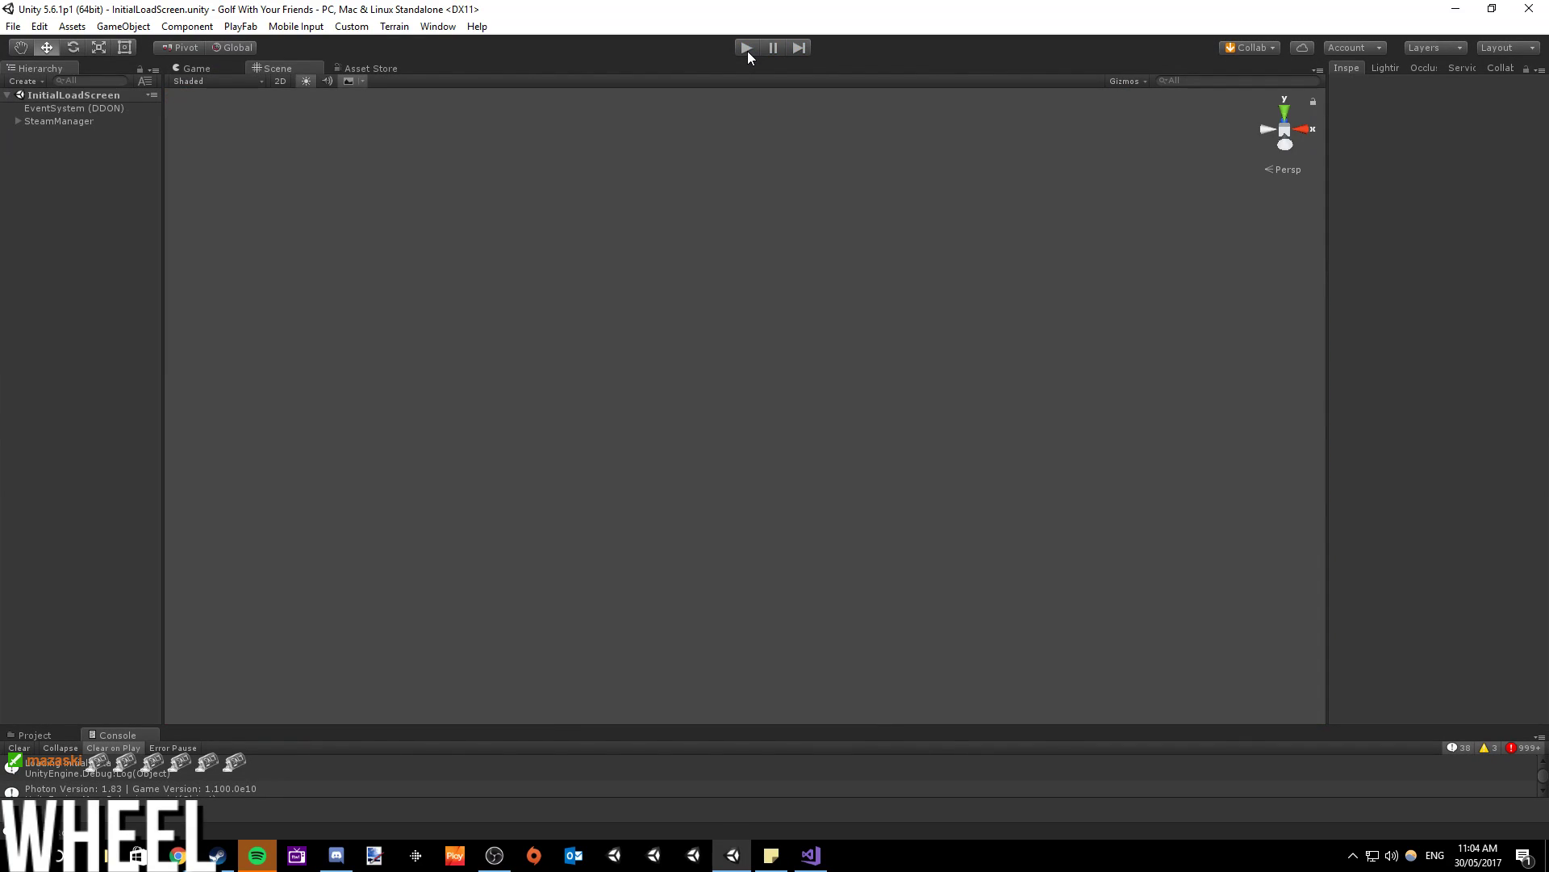
left_click(1237, 47)
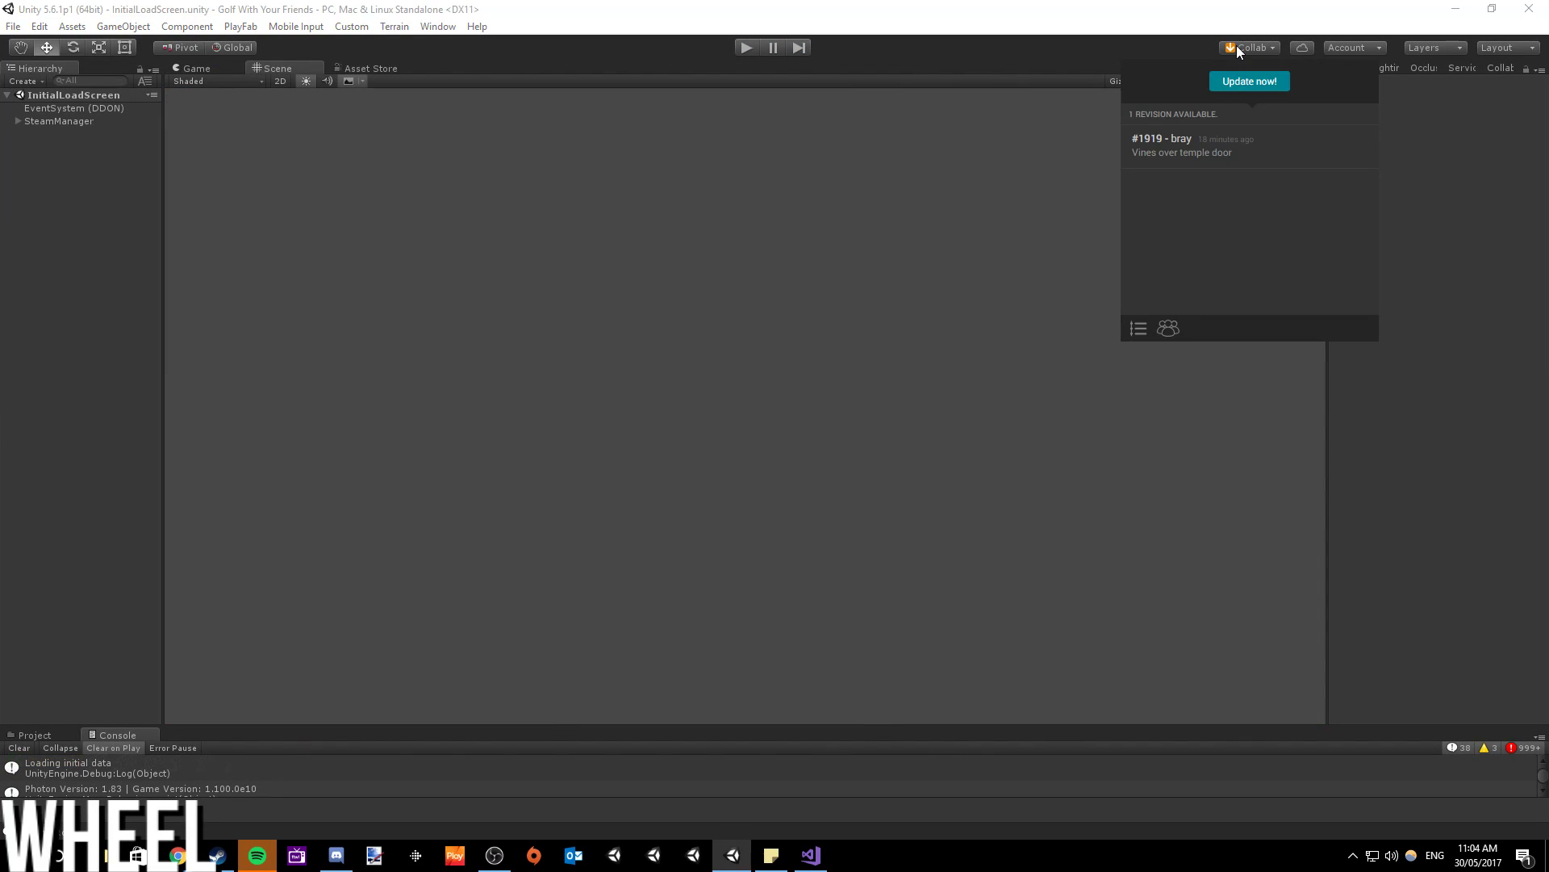
left_click(1251, 87)
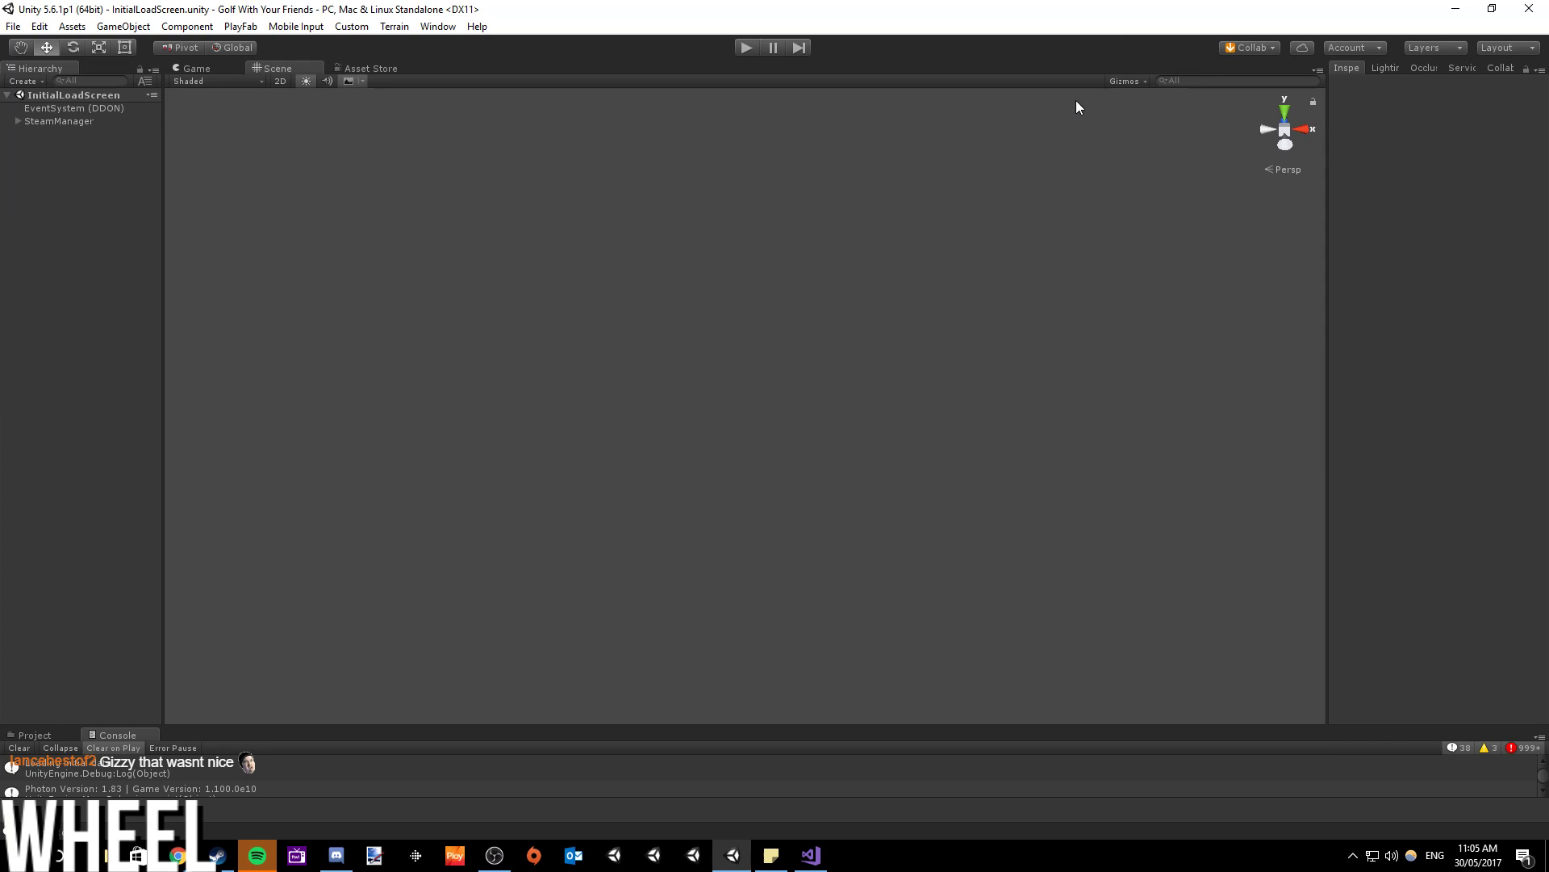
left_click(1251, 49)
left_click(1240, 84)
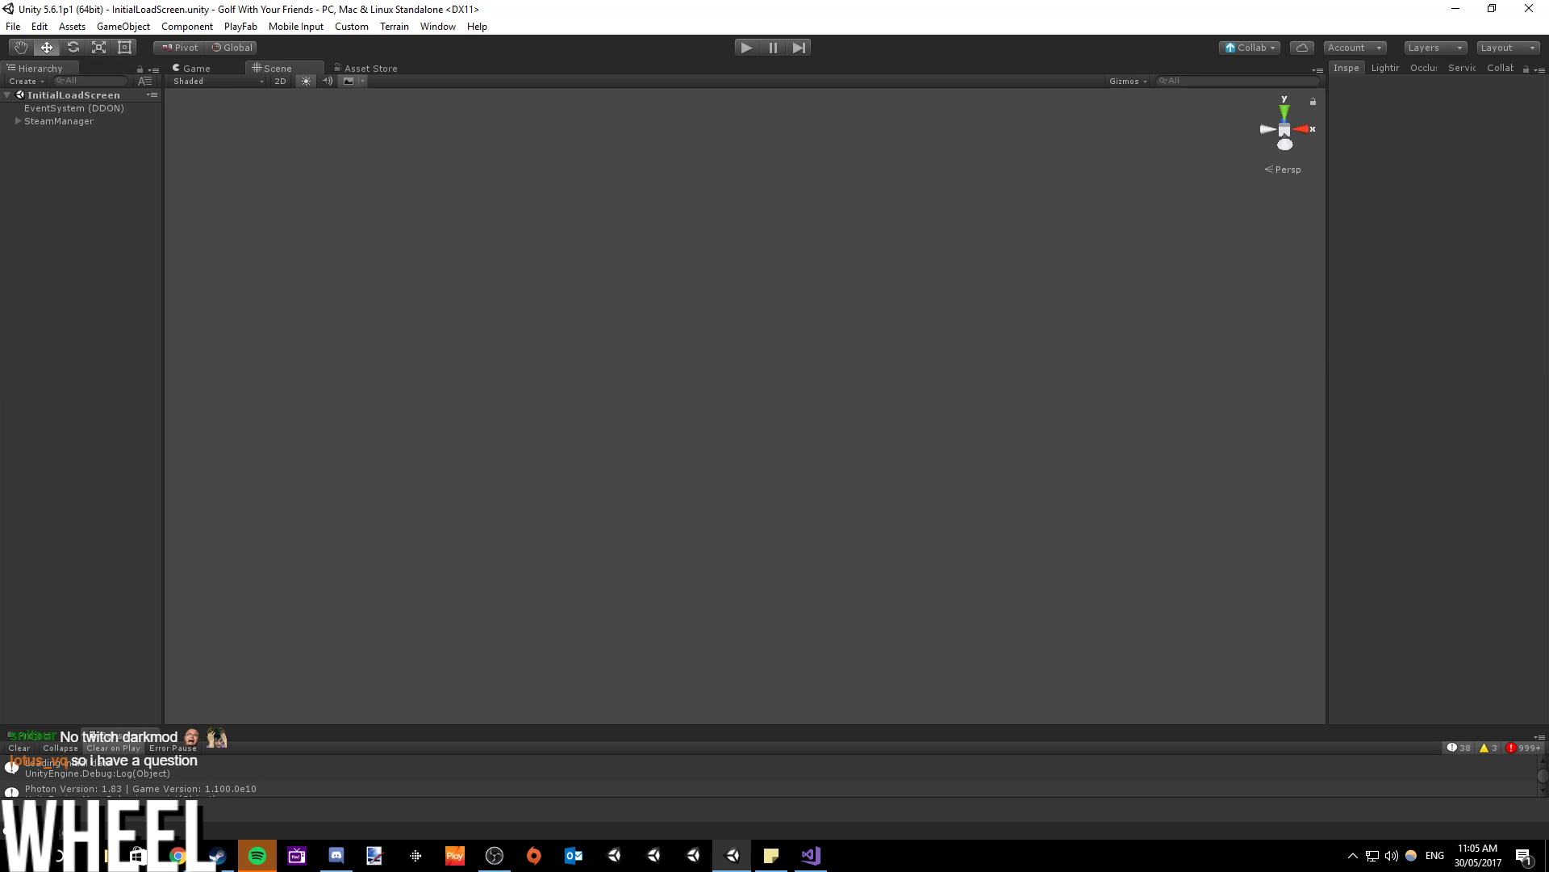
- Run the game again and view the player's Global statistics in the options
left_click(746, 48)
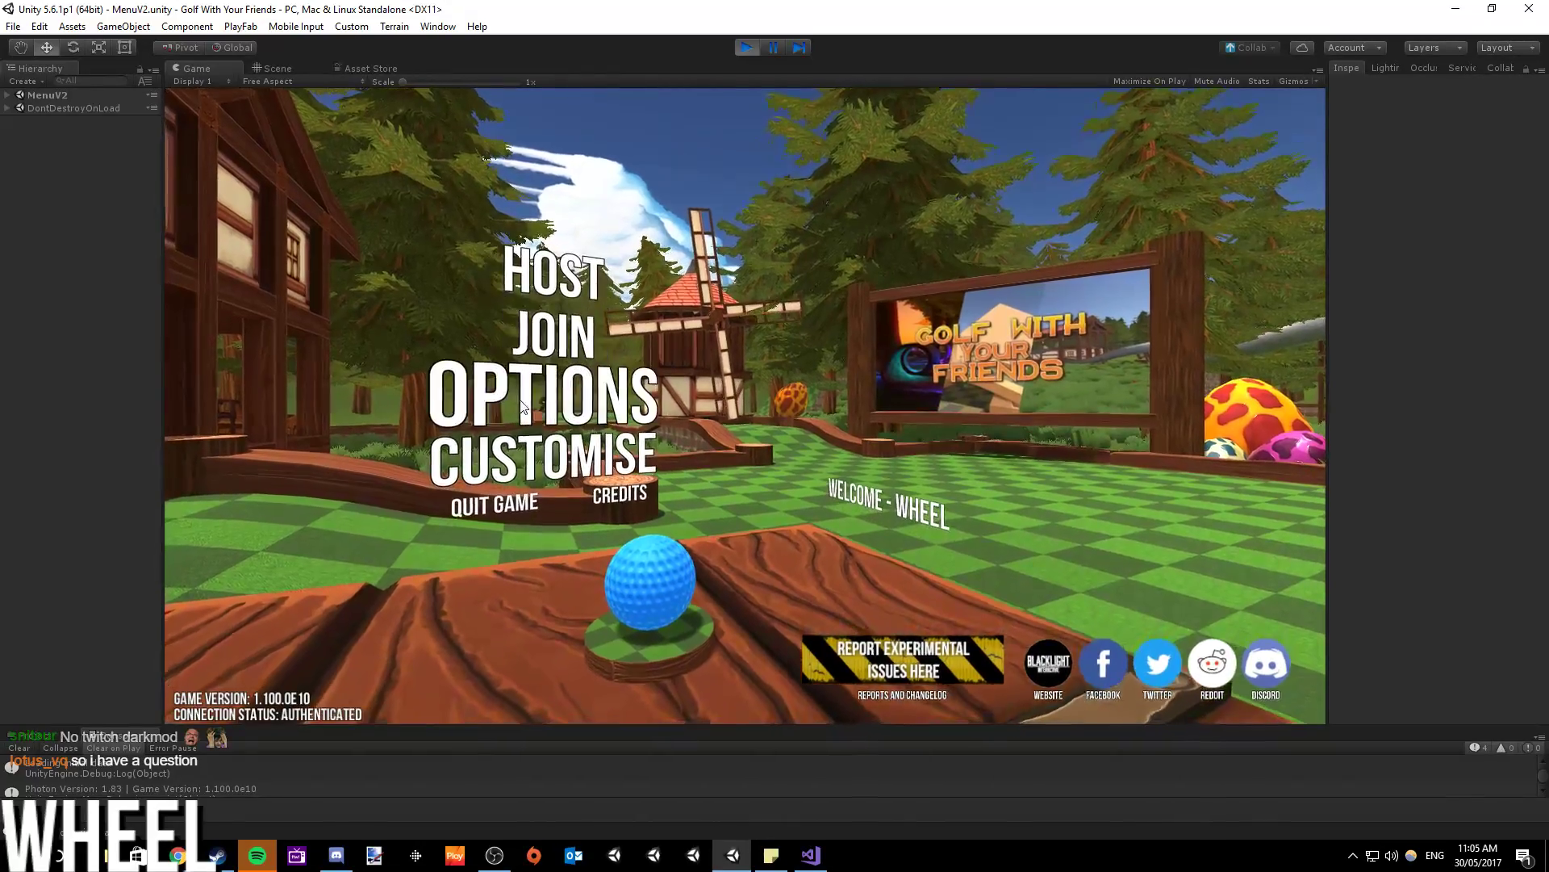
left_click(524, 407)
left_click(525, 413)
left_click(415, 526)
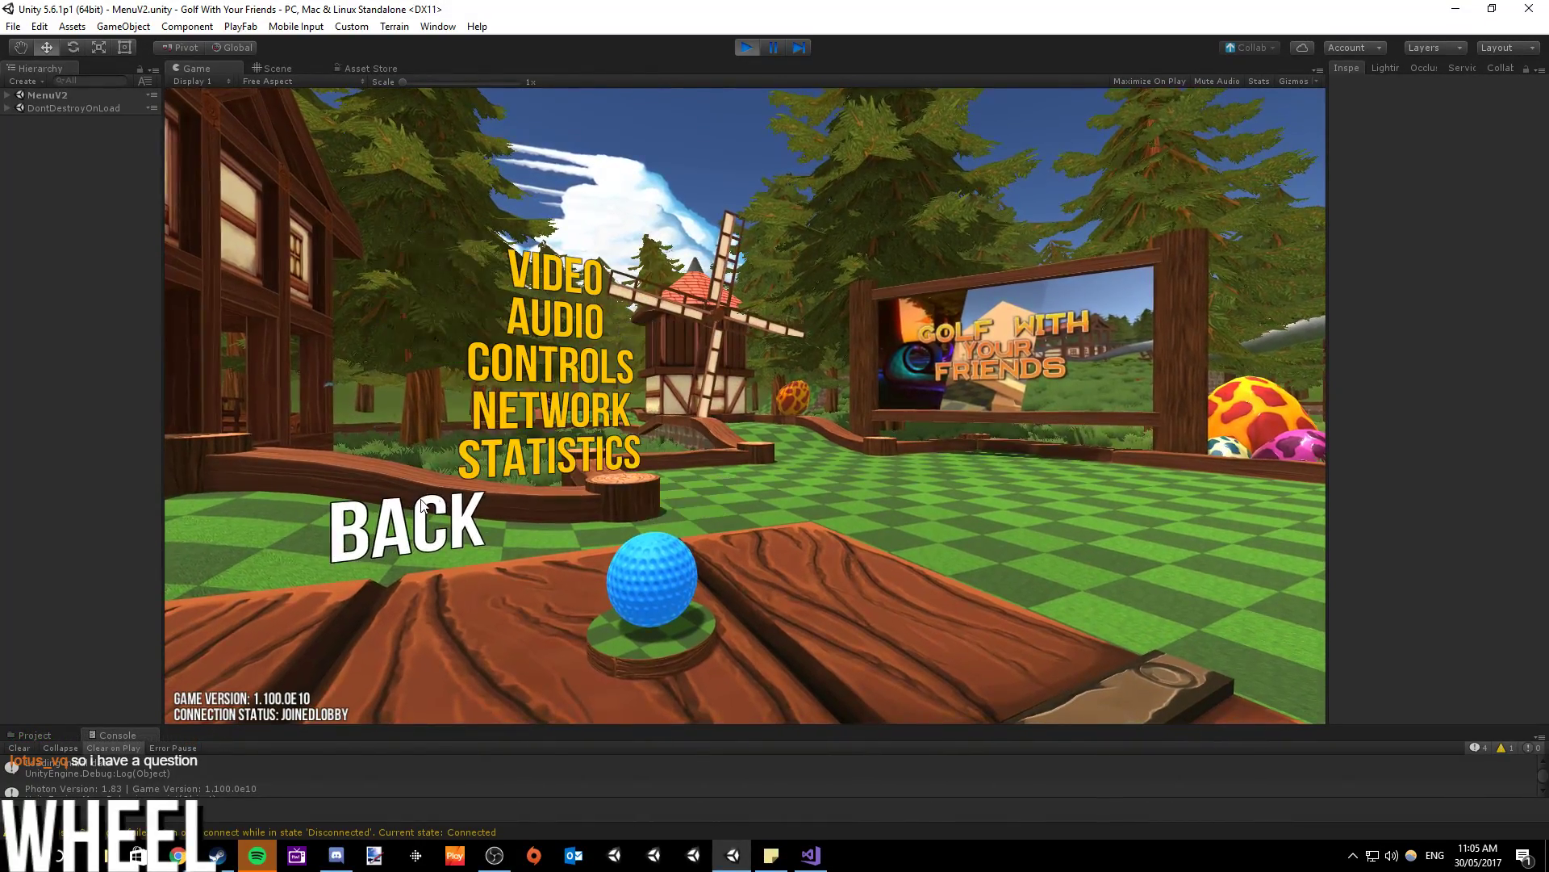
left_click(521, 457)
left_click(440, 259)
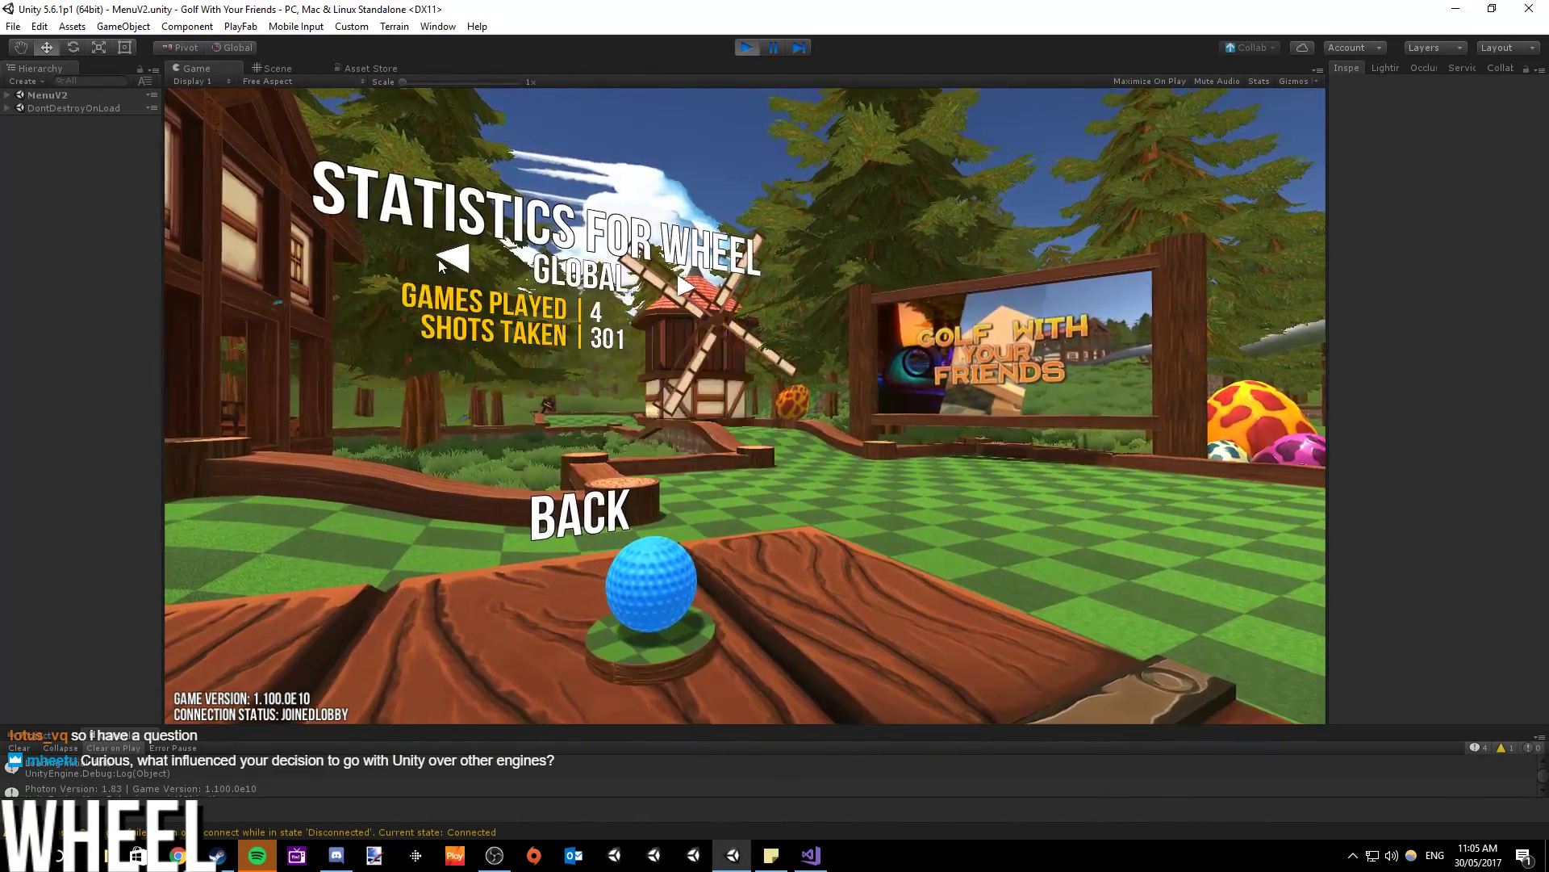
- Leave the statistics, examine the network options with their server region and ping, and return to the options list
left_click(583, 522)
left_click(528, 399)
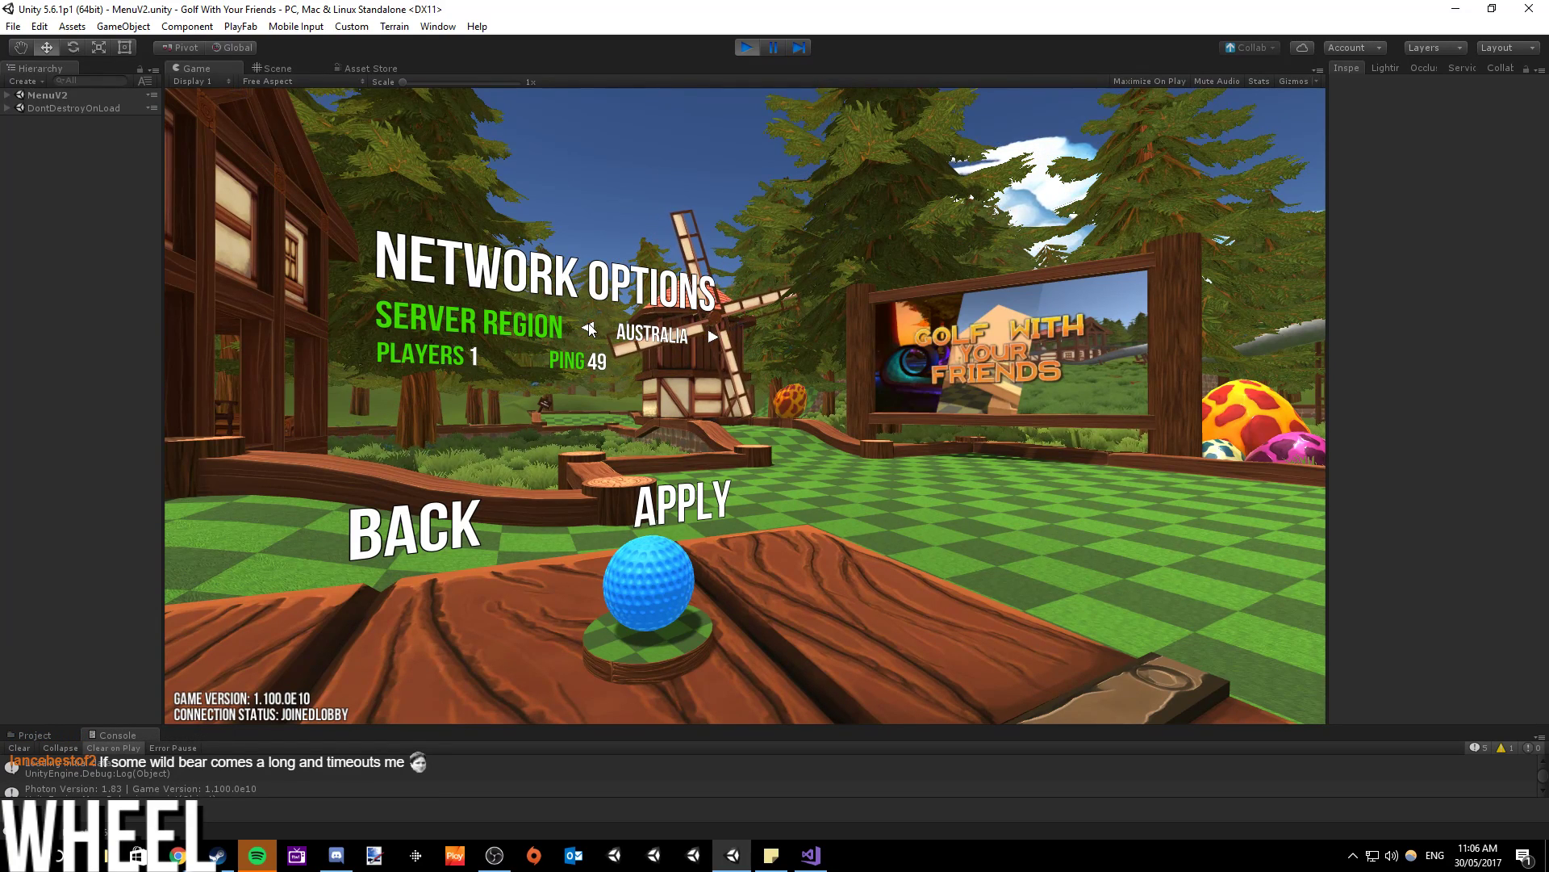
left_click(415, 528)
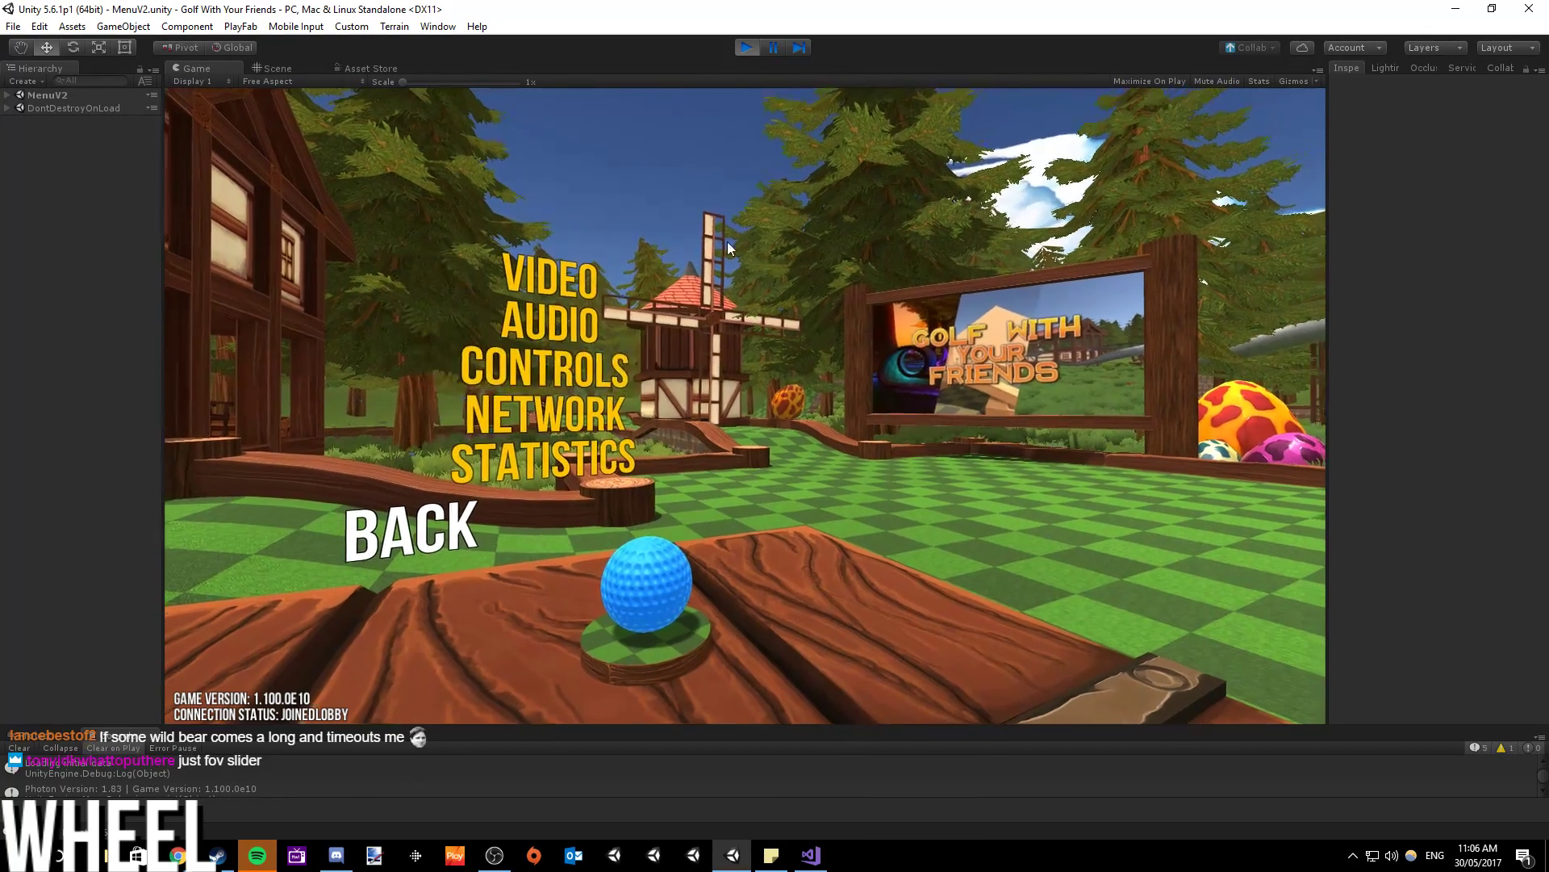
- Stop play mode, open the CandyLand scene and look around its course
left_click(748, 47)
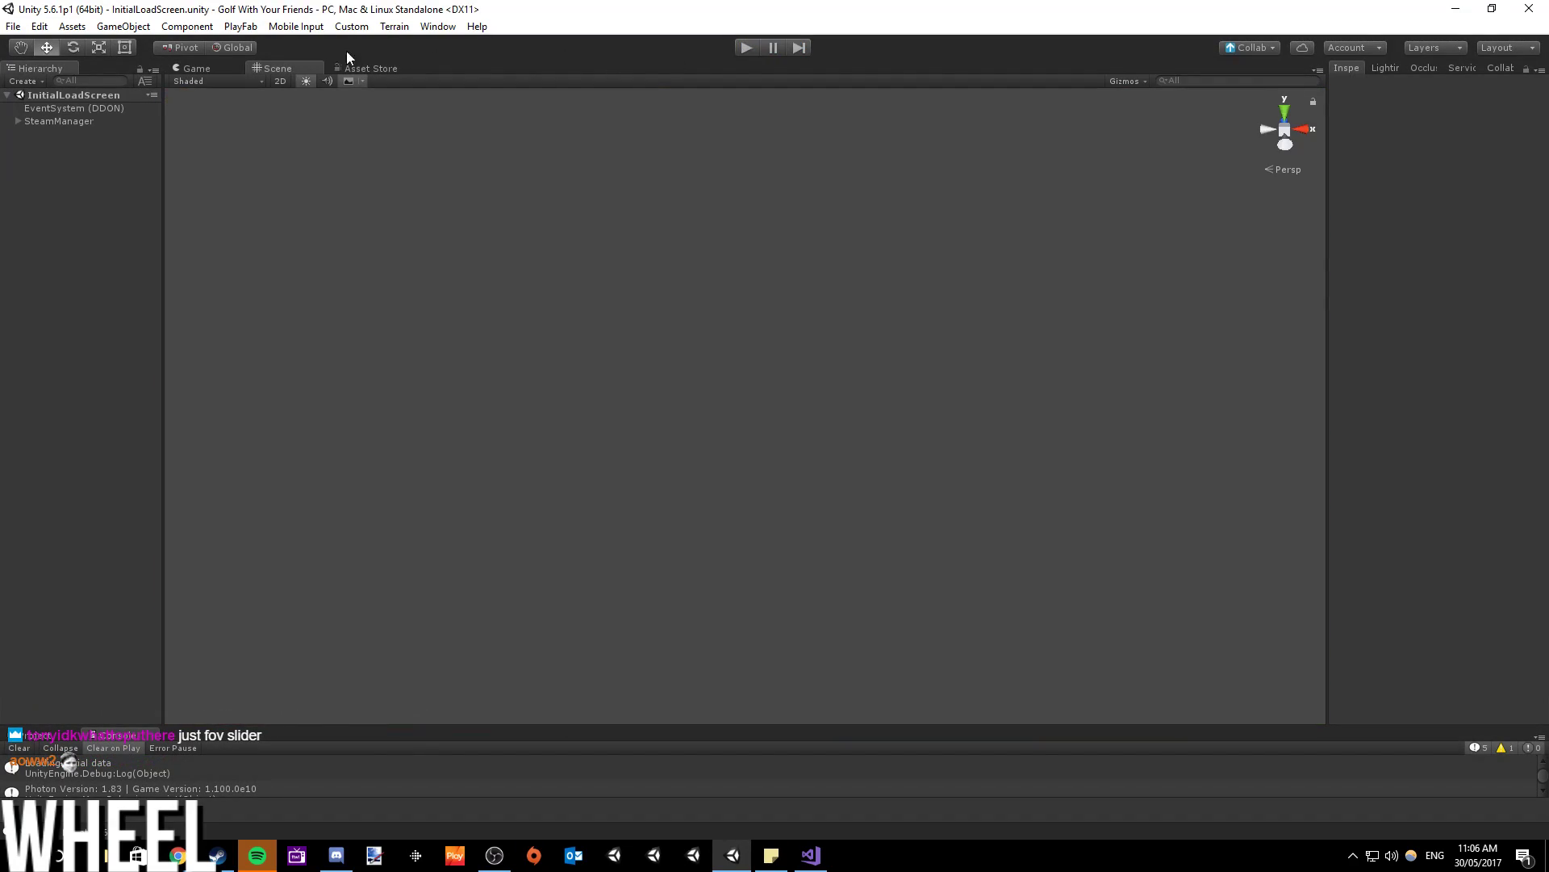
left_click(12, 24)
left_click(35, 63)
scroll(497, 296, "down", 5)
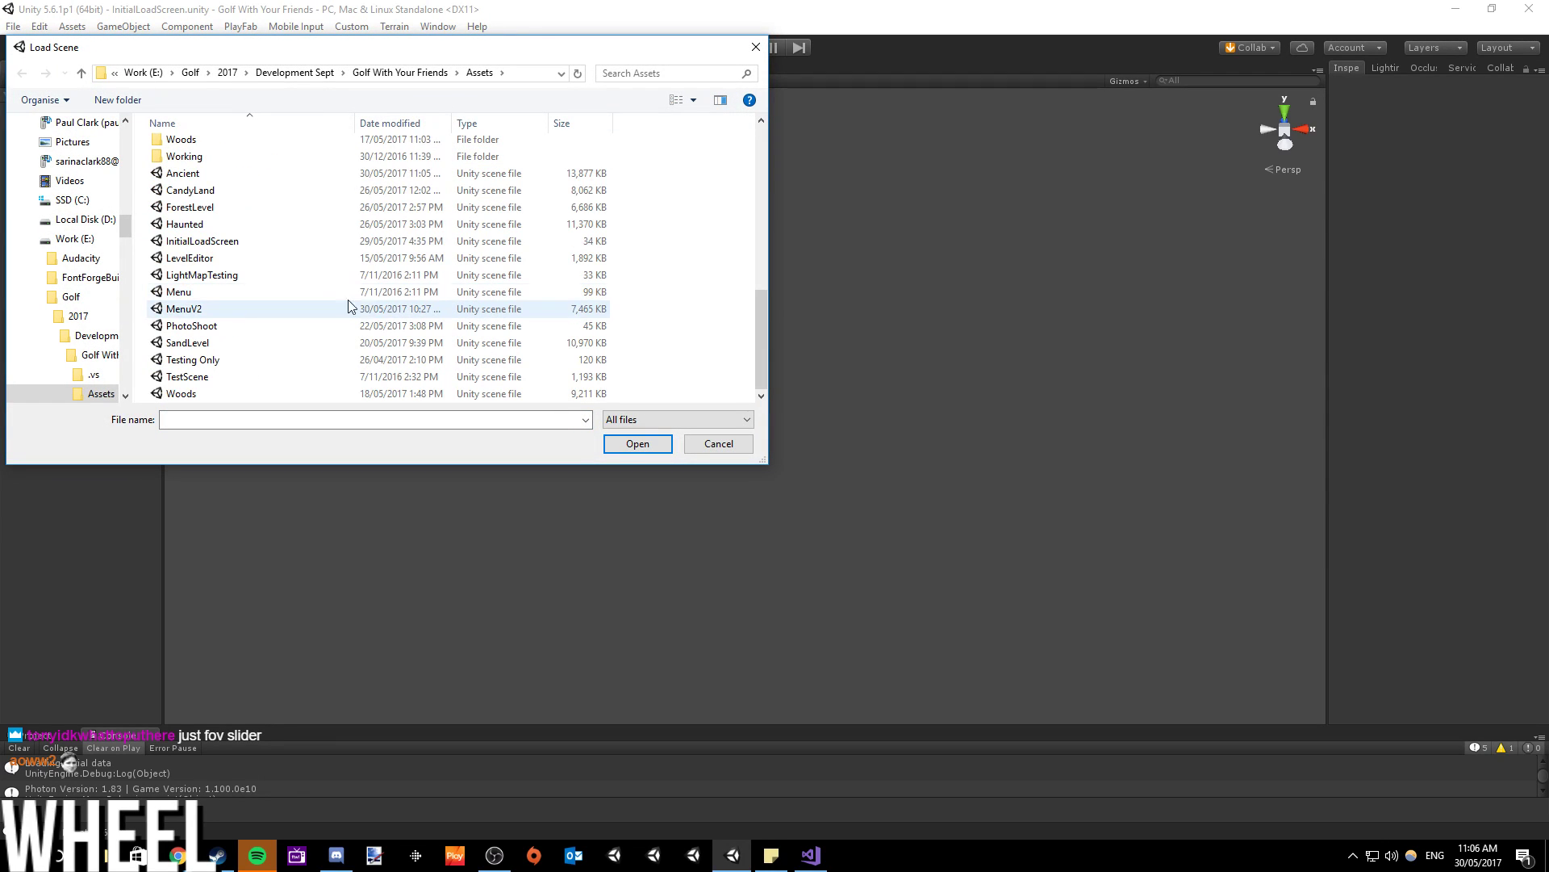
double_click(183, 194)
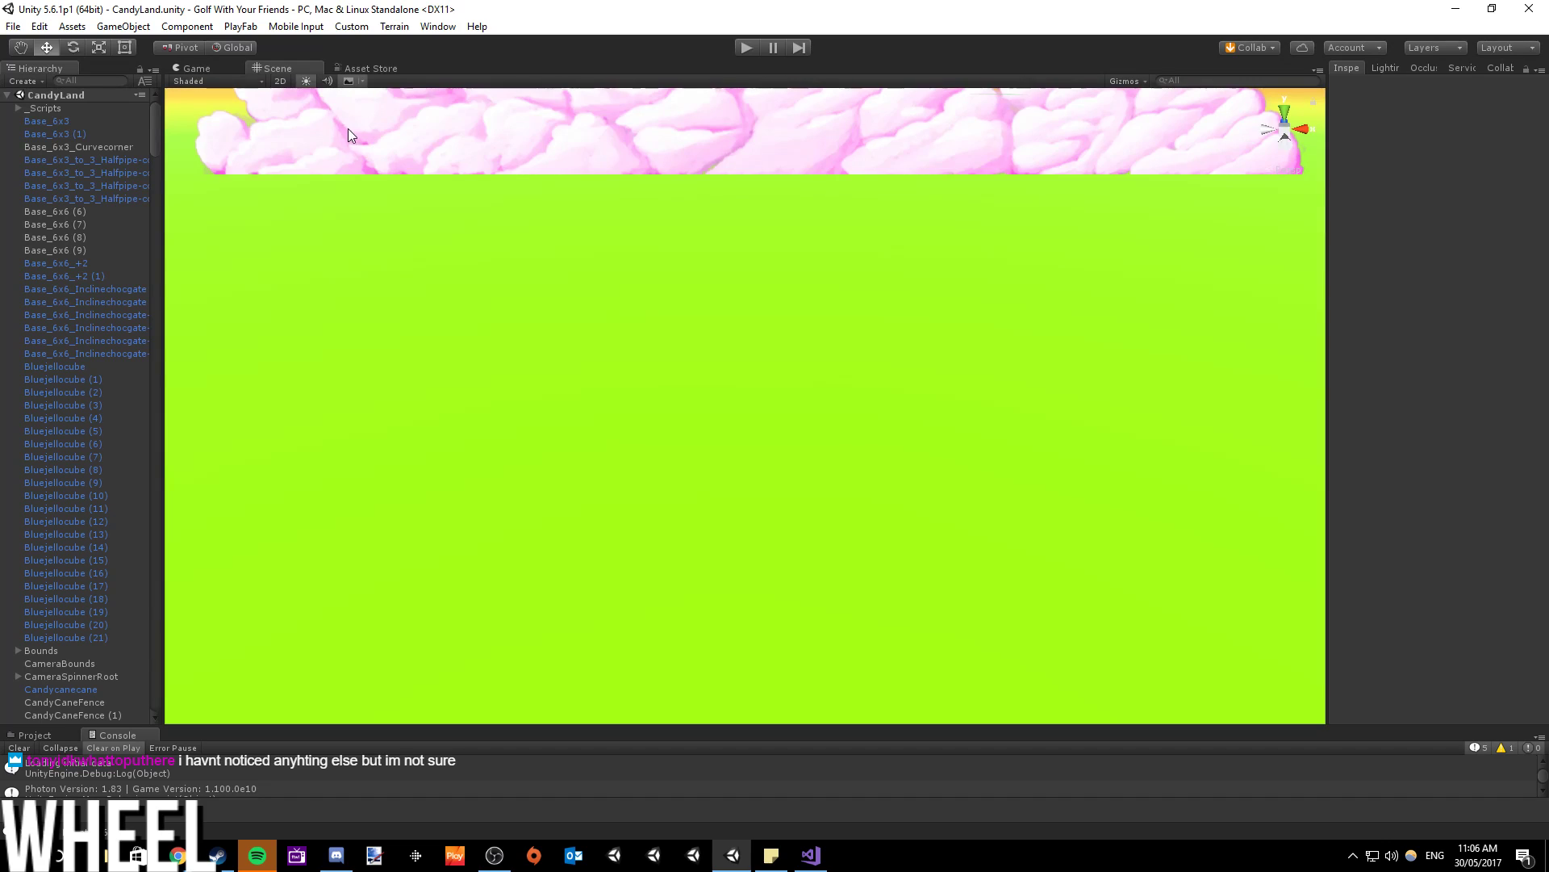
right_click_drag(675, 263, 970, 303)
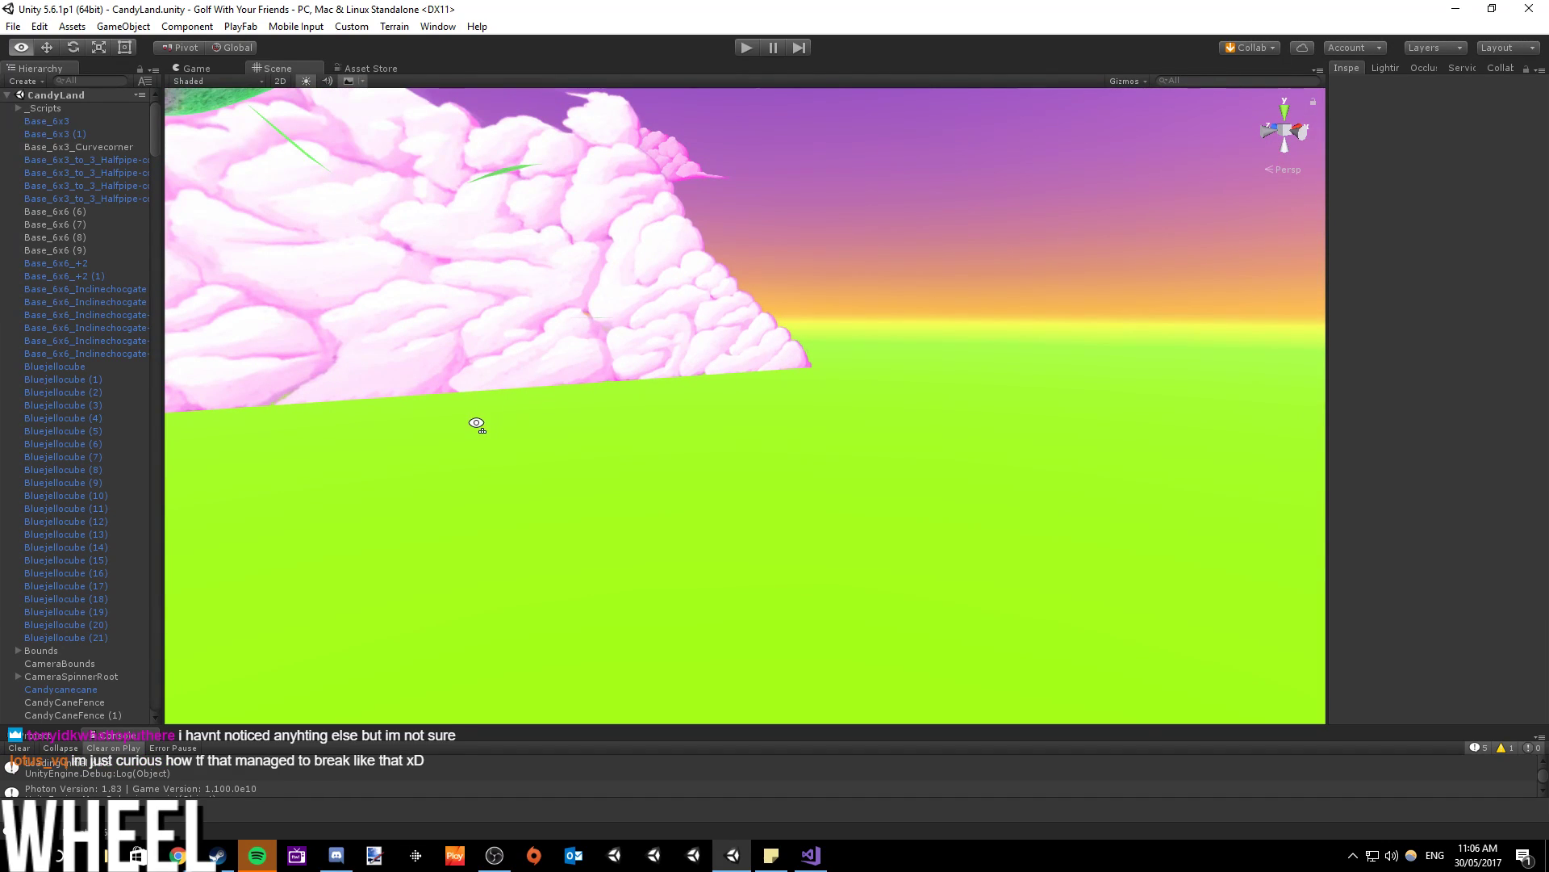
right_click_drag(391, 487, 187, 685)
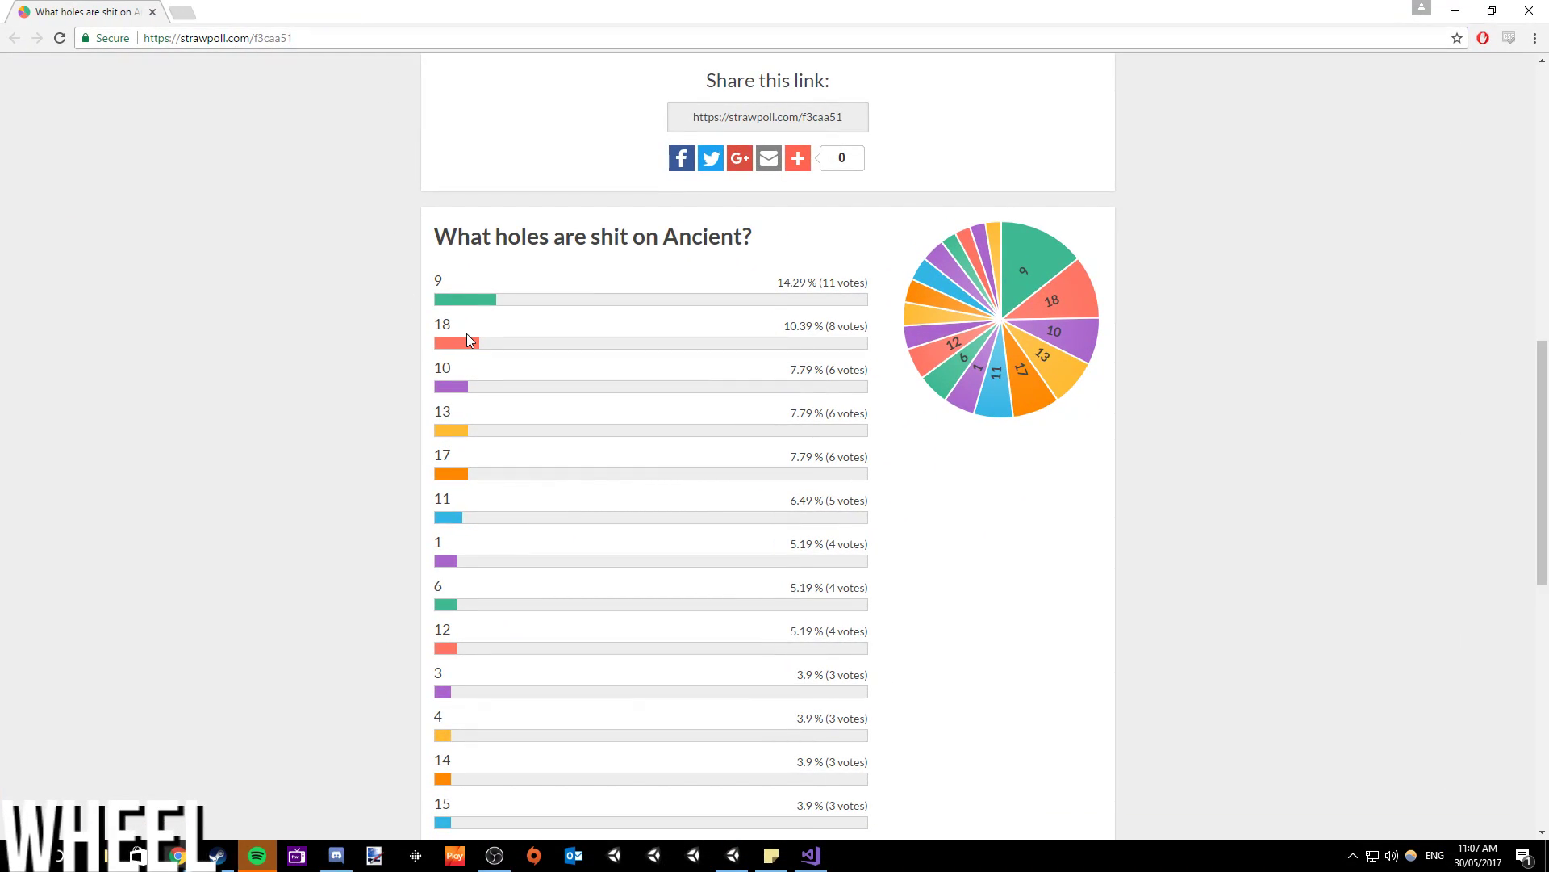
- Examine the StrawPoll results on the worst Ancient holes in the browser and close the poll page
scroll(468, 335, "down", 4)
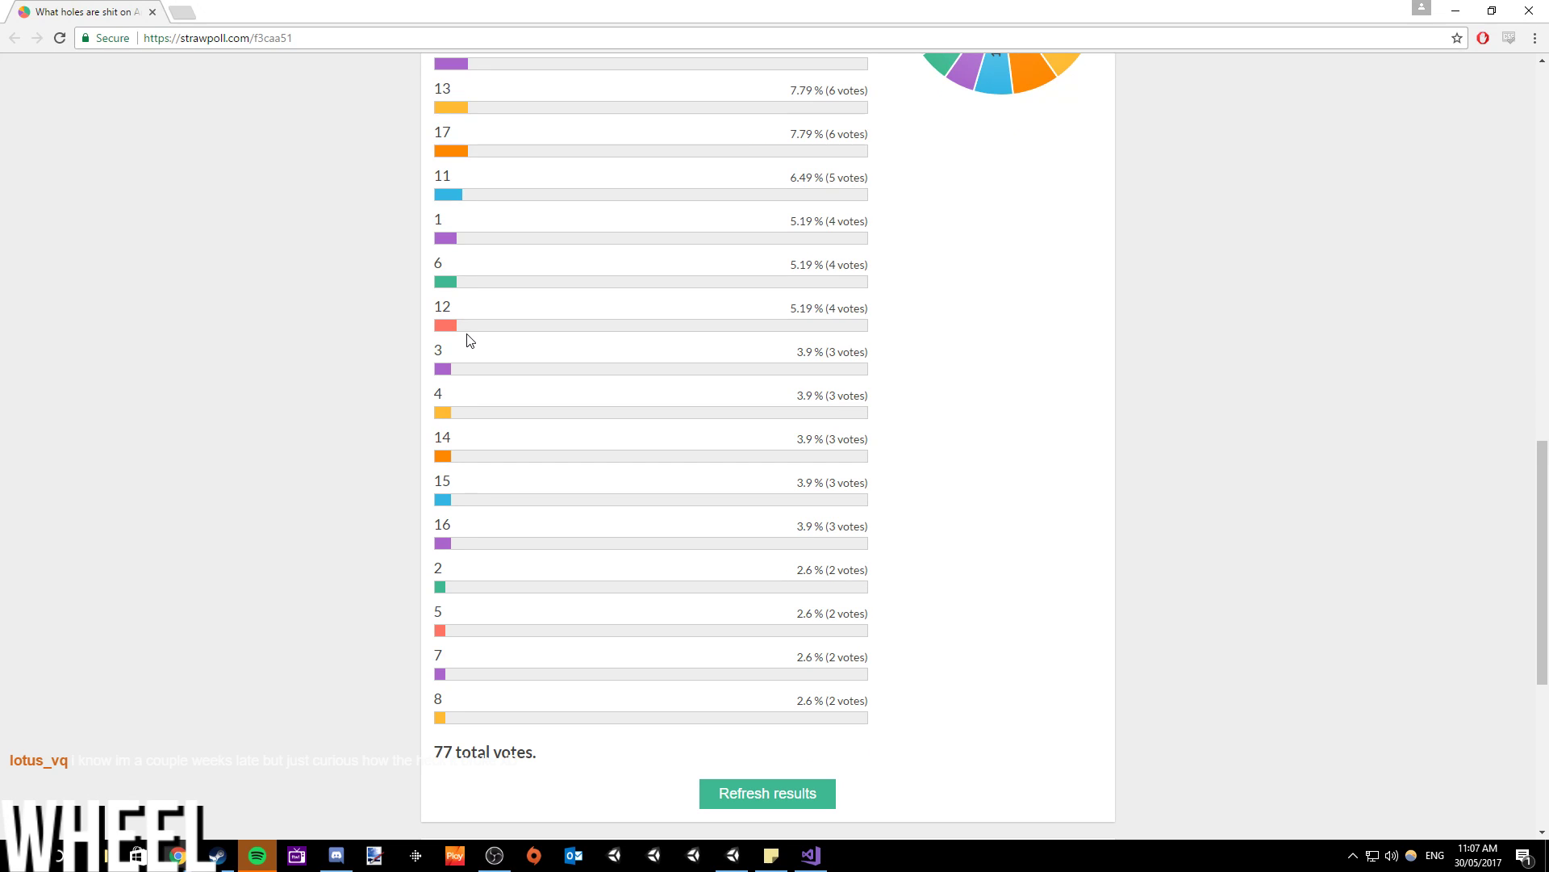
scroll(470, 339, "up", 4)
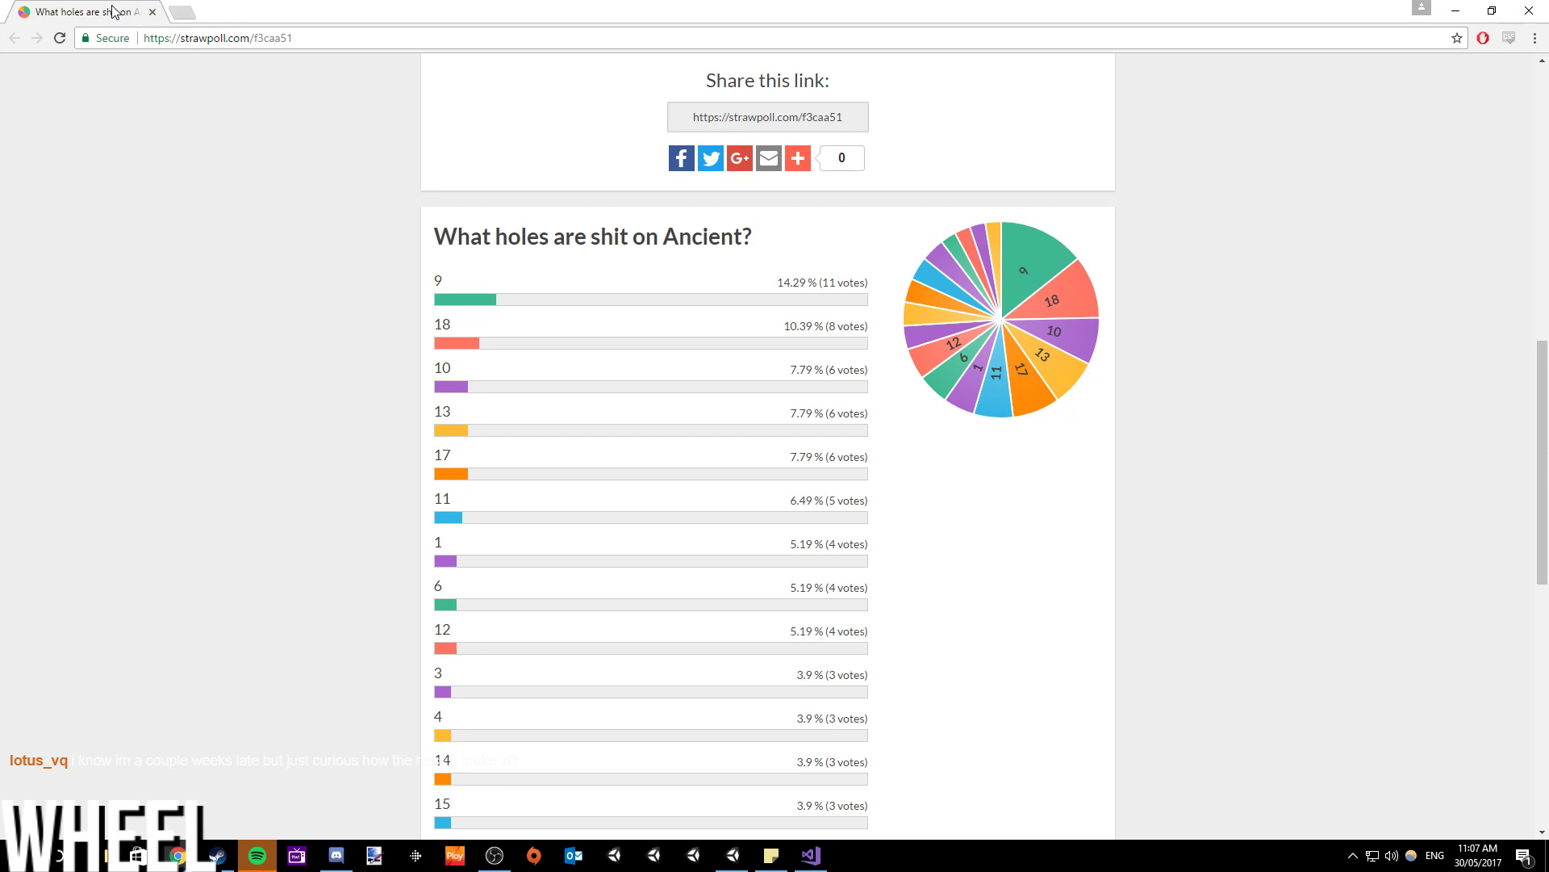
key("alt+Tab")
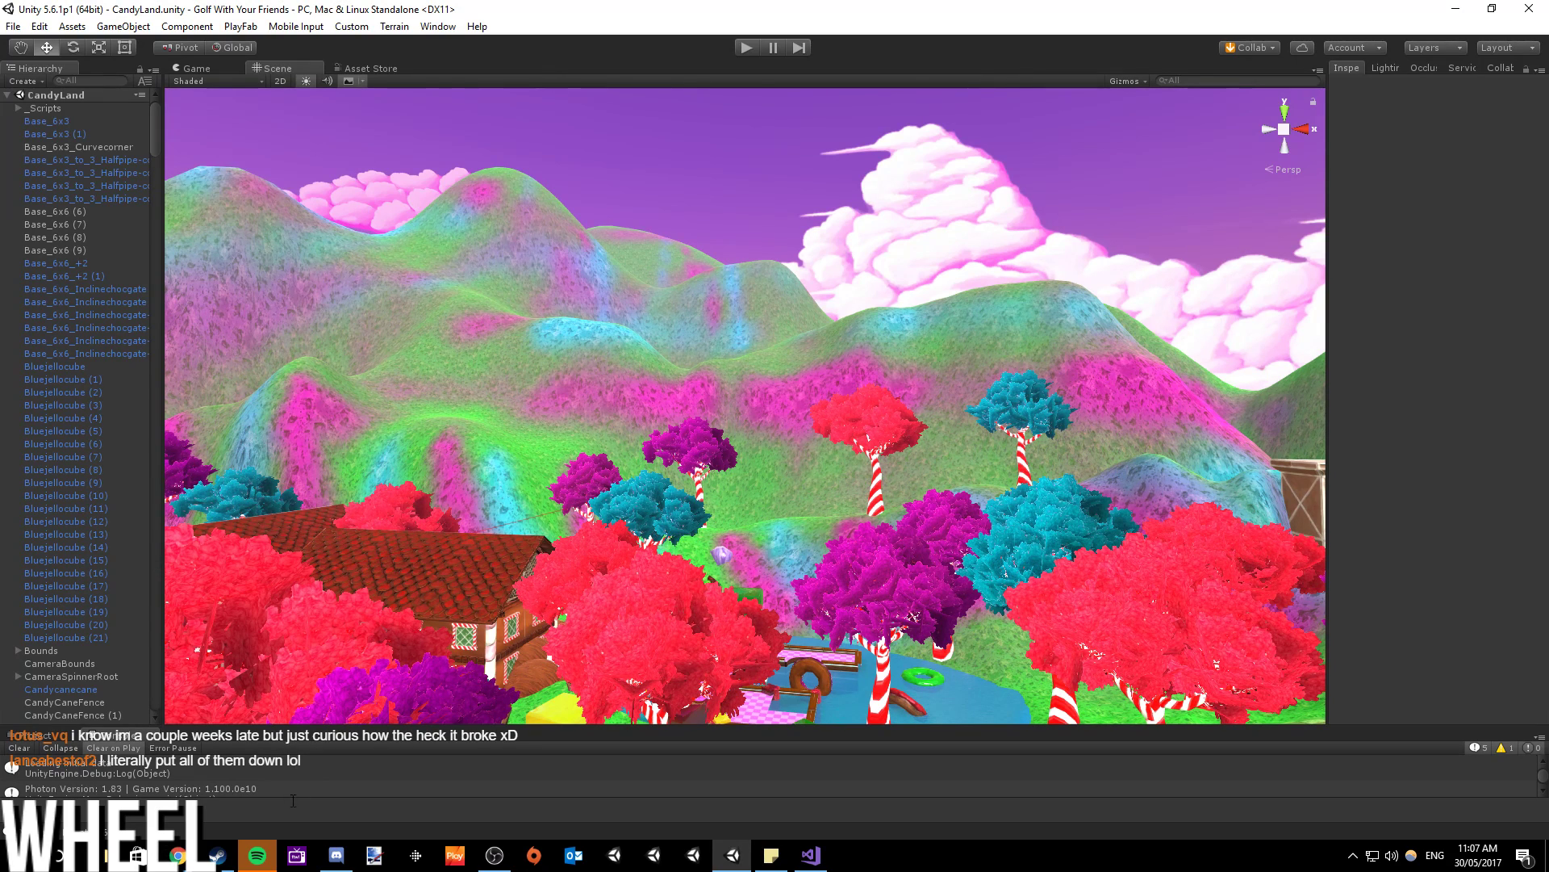
mouse_move(178, 855)
left_click(128, 825)
scroll(338, 443, "up", 3)
scroll(720, 710, "down", 9)
scroll(377, 537, "down", 4)
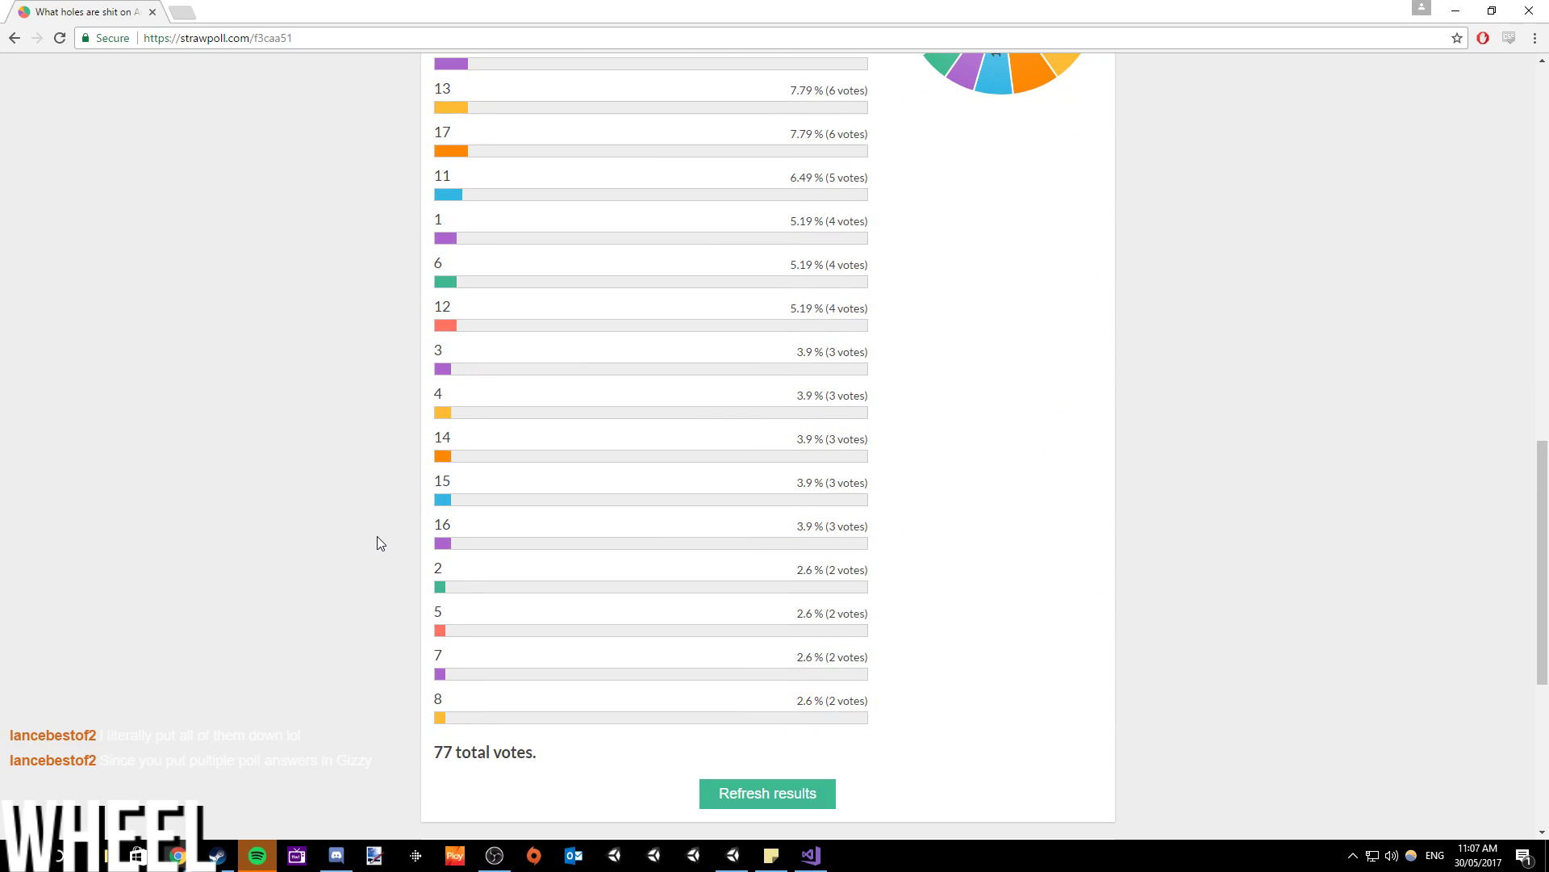
scroll(377, 536, "up", 4)
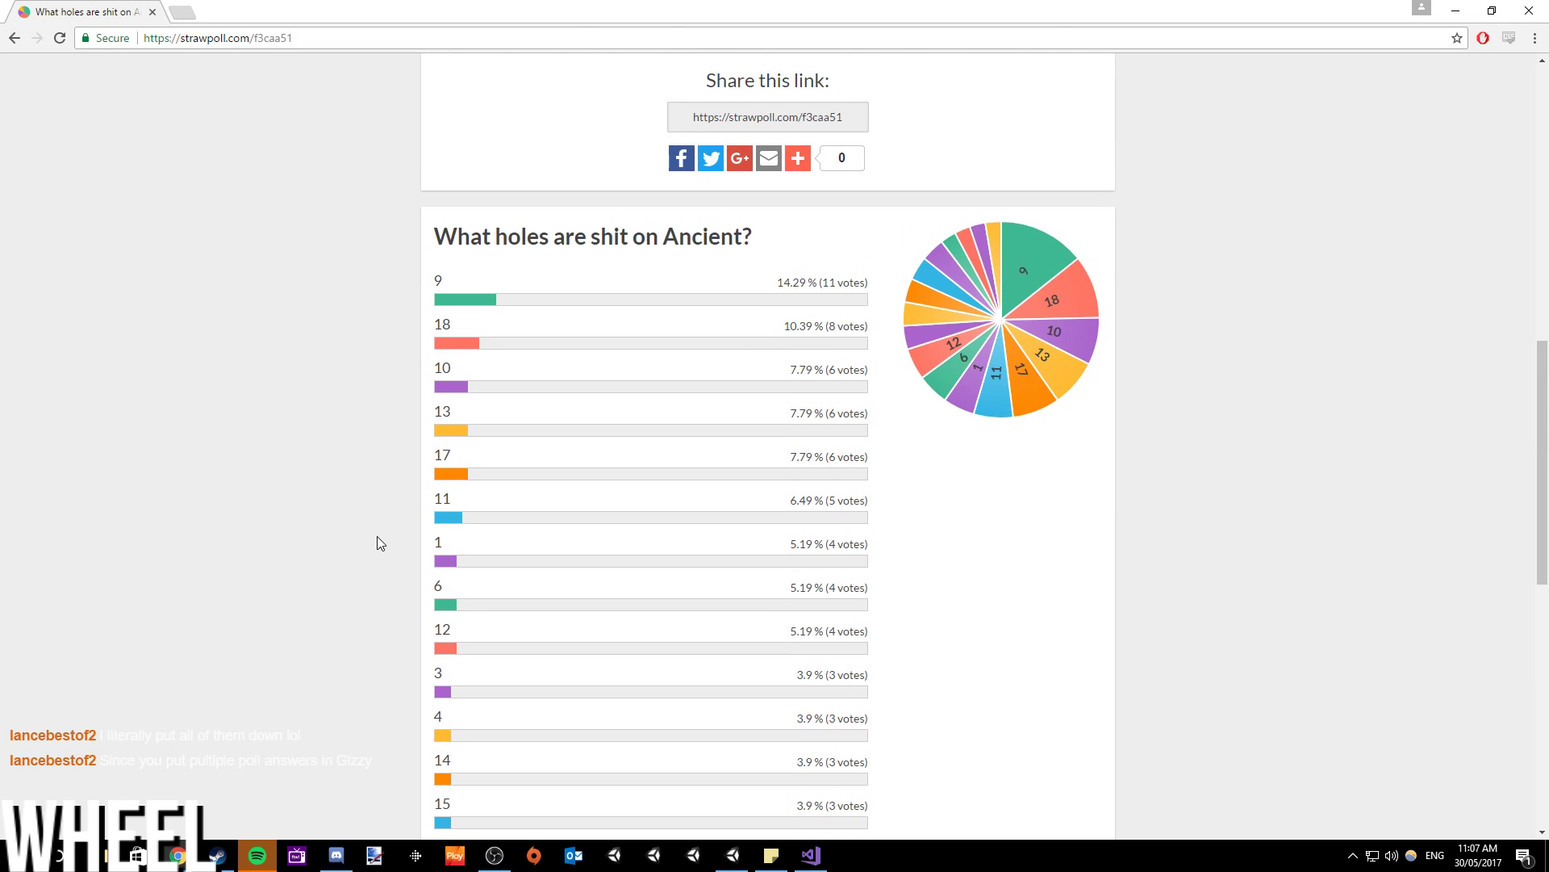
scroll(376, 537, "up", 3)
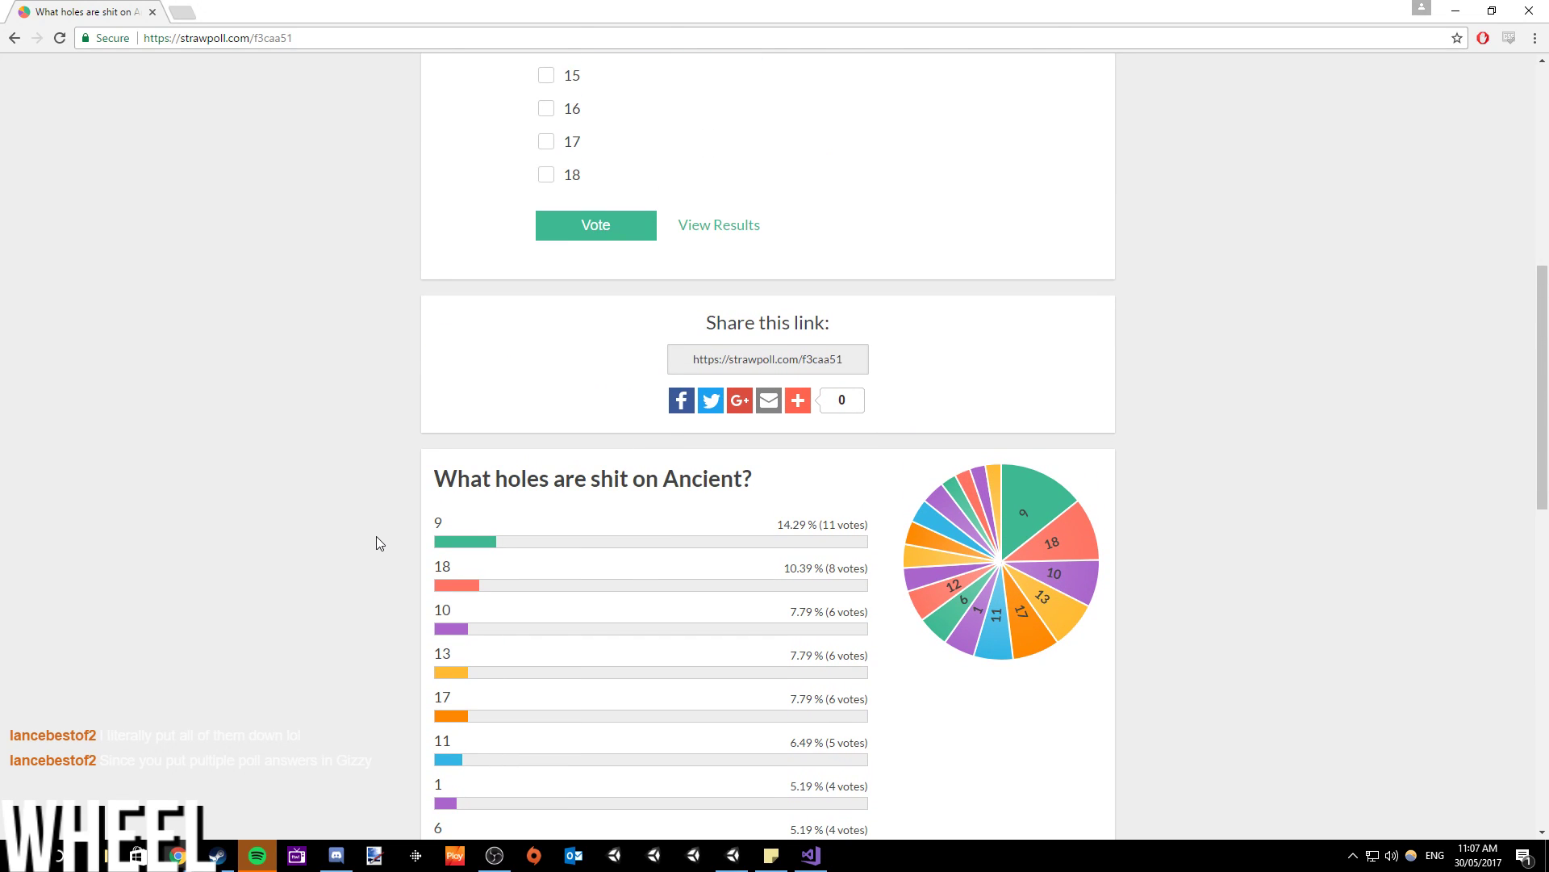
scroll(376, 535, "up", 4)
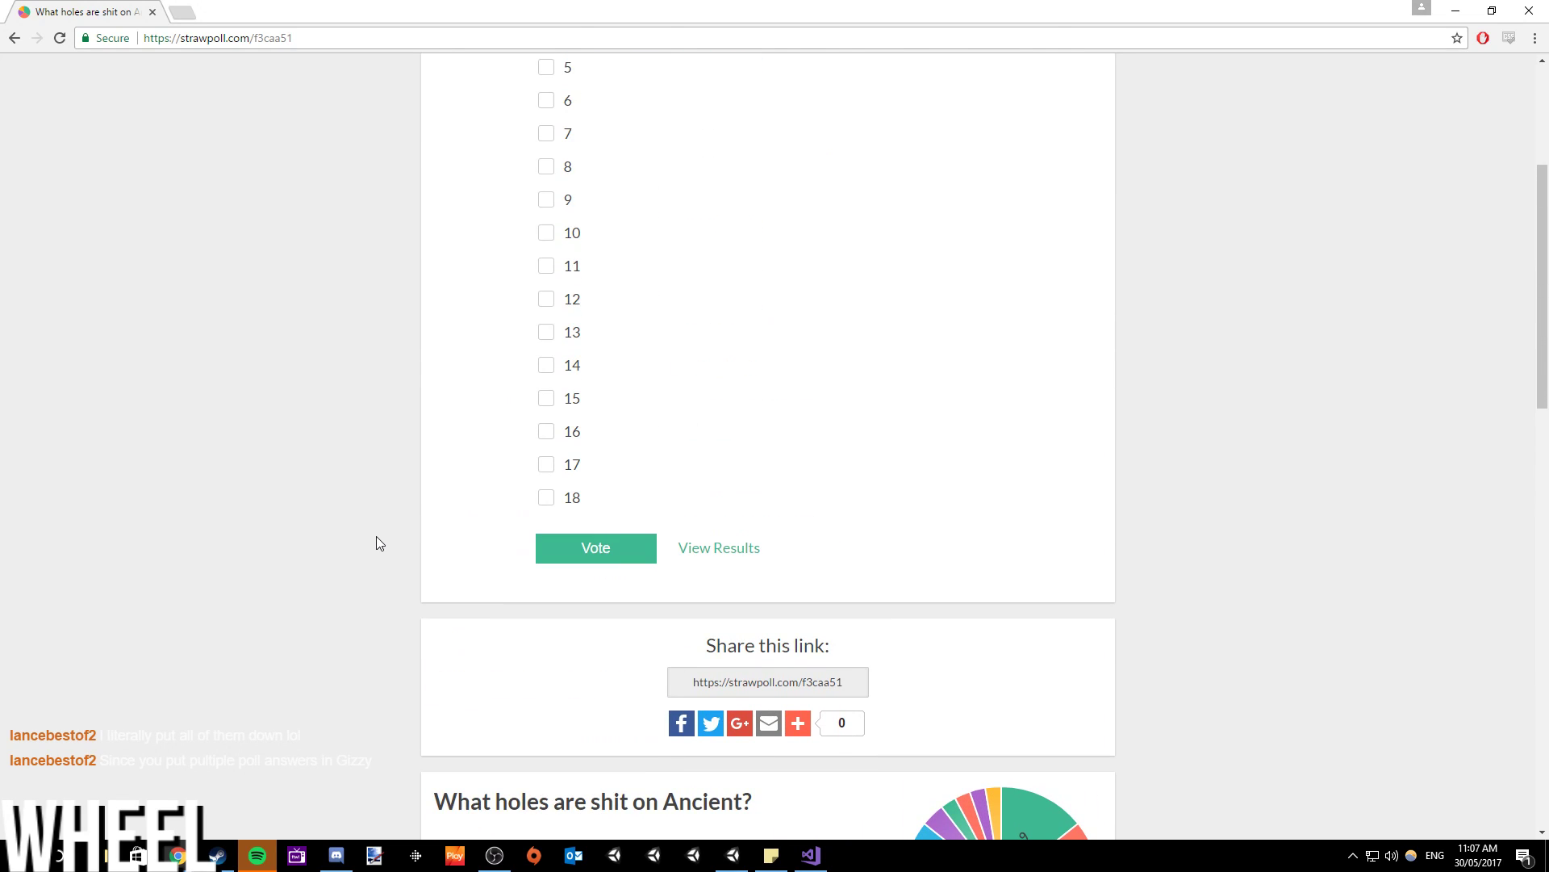
left_click(152, 12)
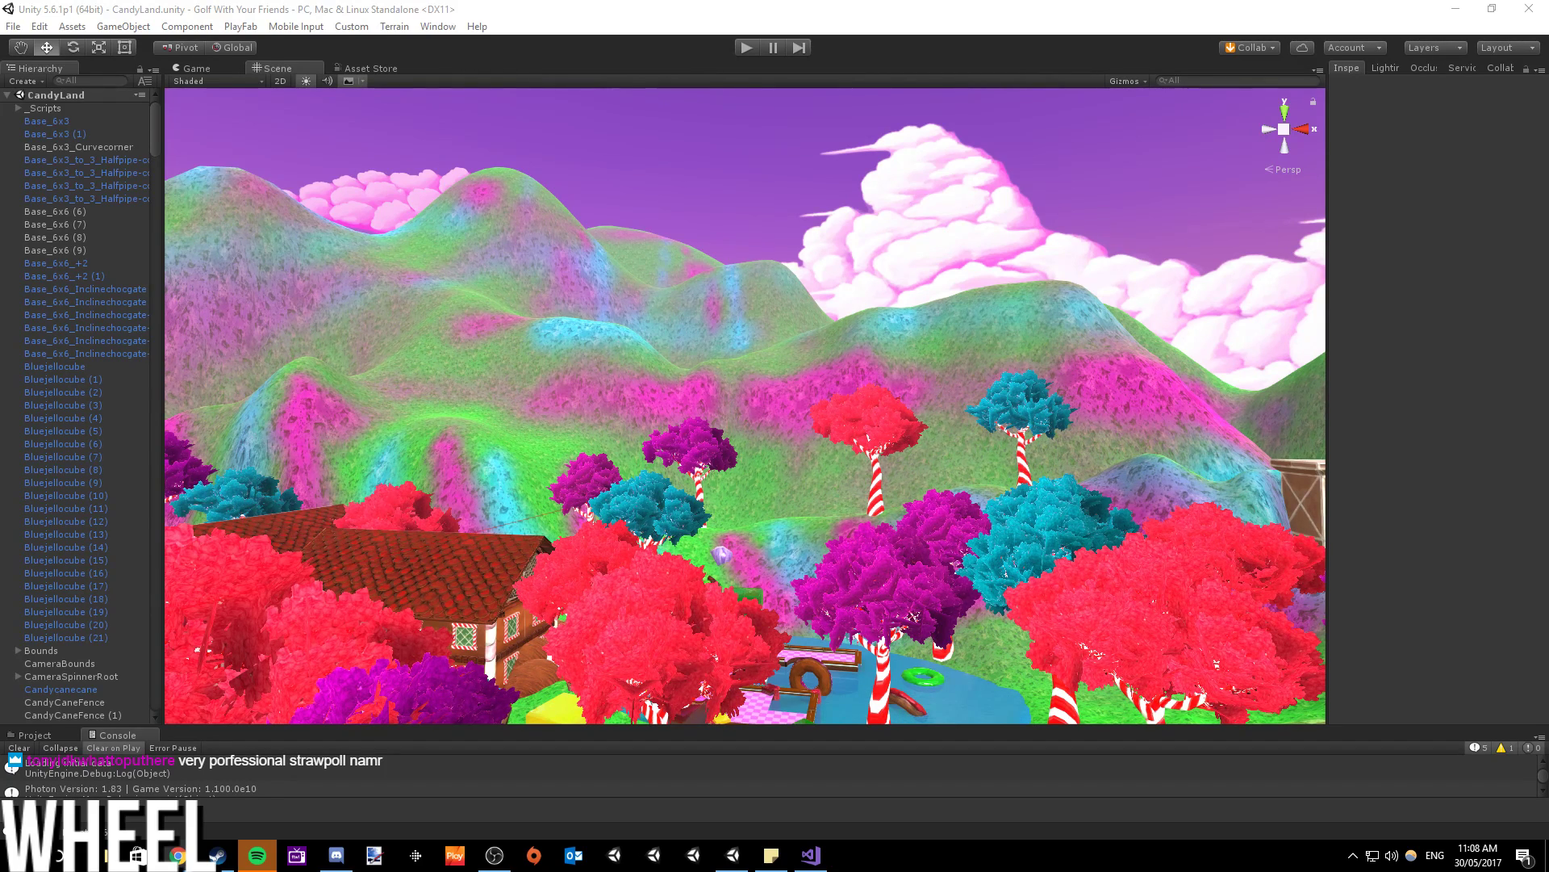
- Look over the CandyLand course and update the project to the latest revision through Collab
left_click_drag(500, 568, 1071, 611, "alt")
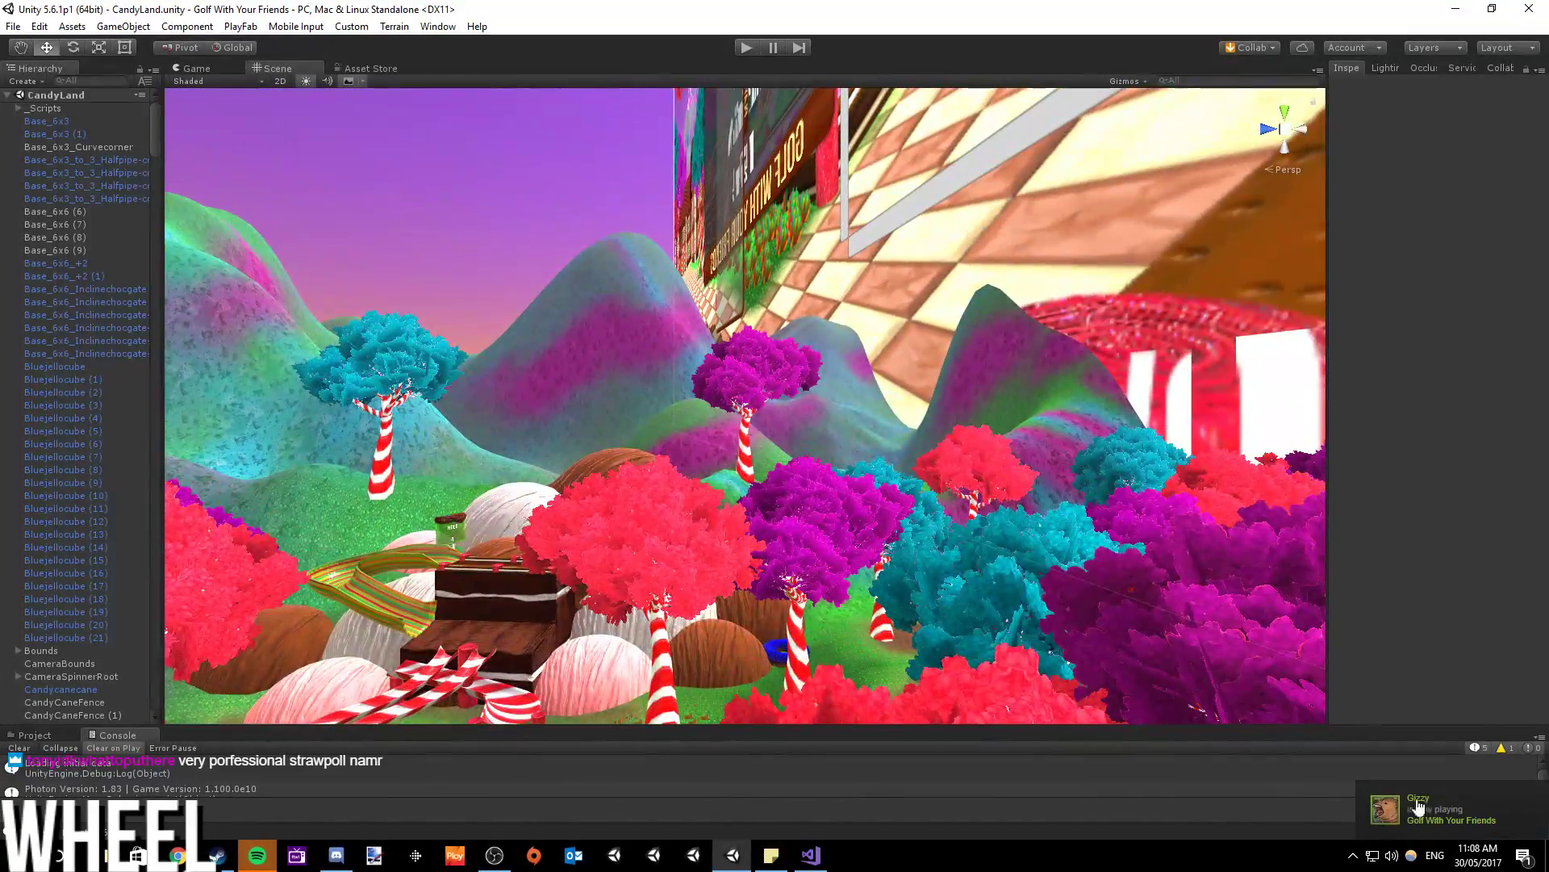
left_click_drag(936, 597, 883, 505, "alt")
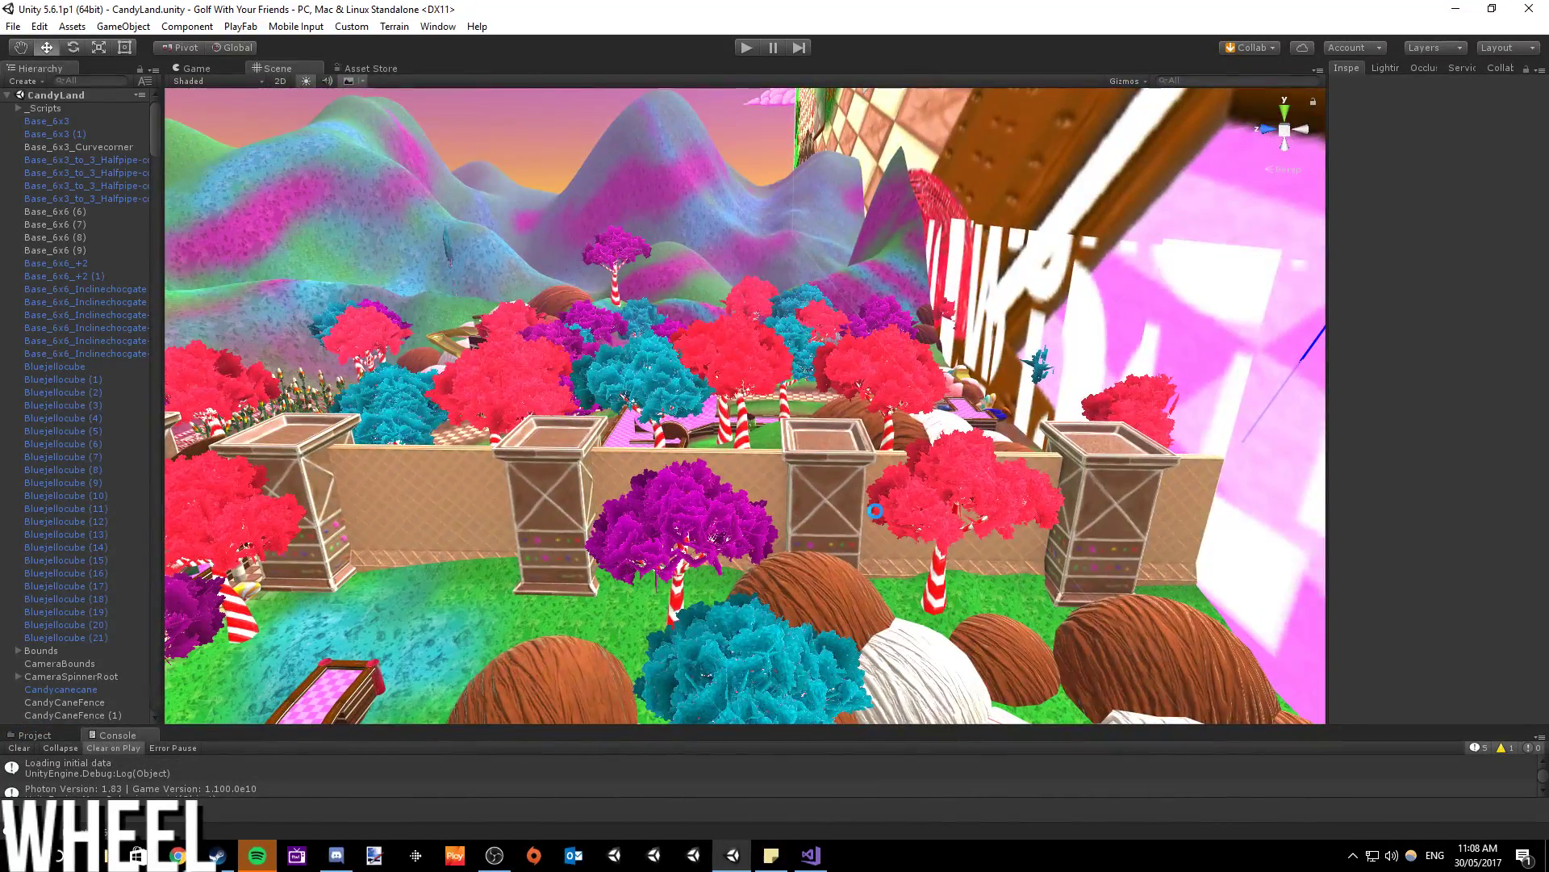
left_click(1246, 46)
left_click(1242, 72)
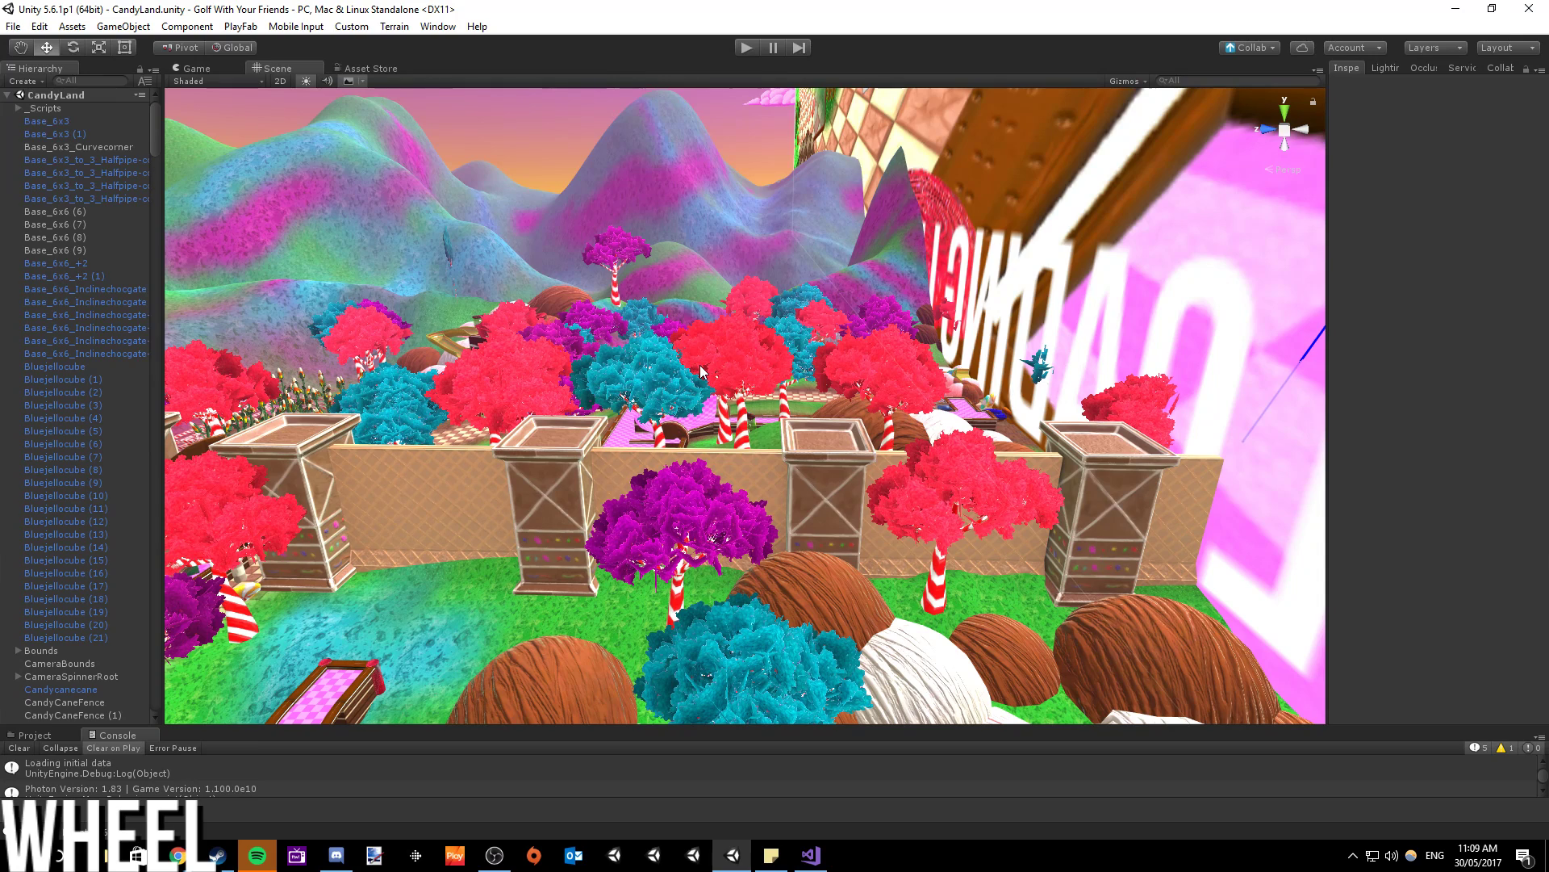
scroll(626, 535, "down", 5)
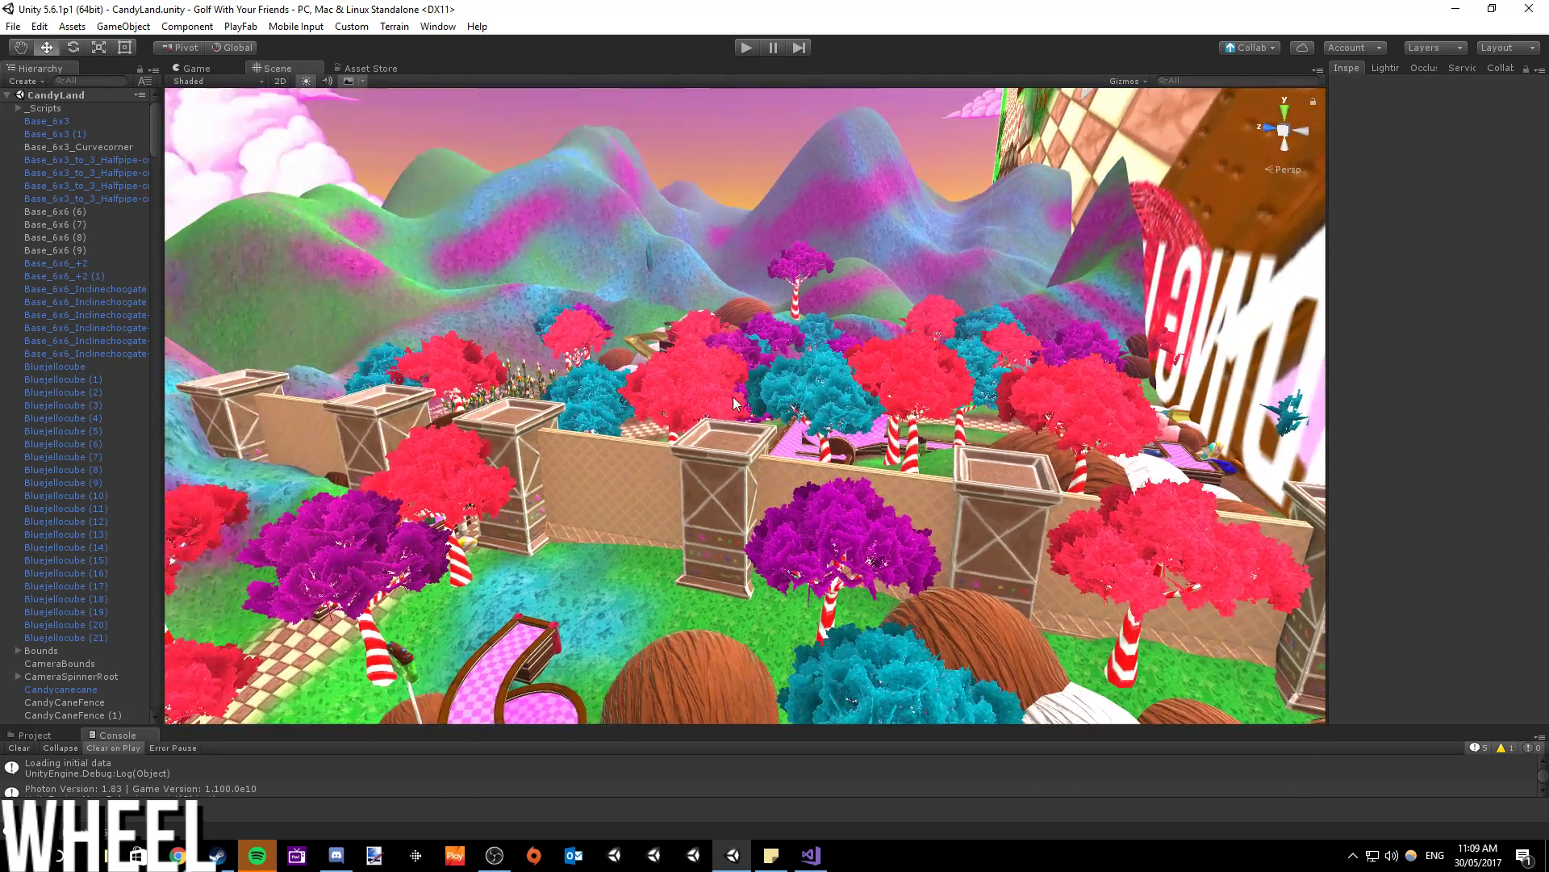
- Open the Ancient scene and inspect the vines over the temple door and the nearby carved walls
left_click(14, 26)
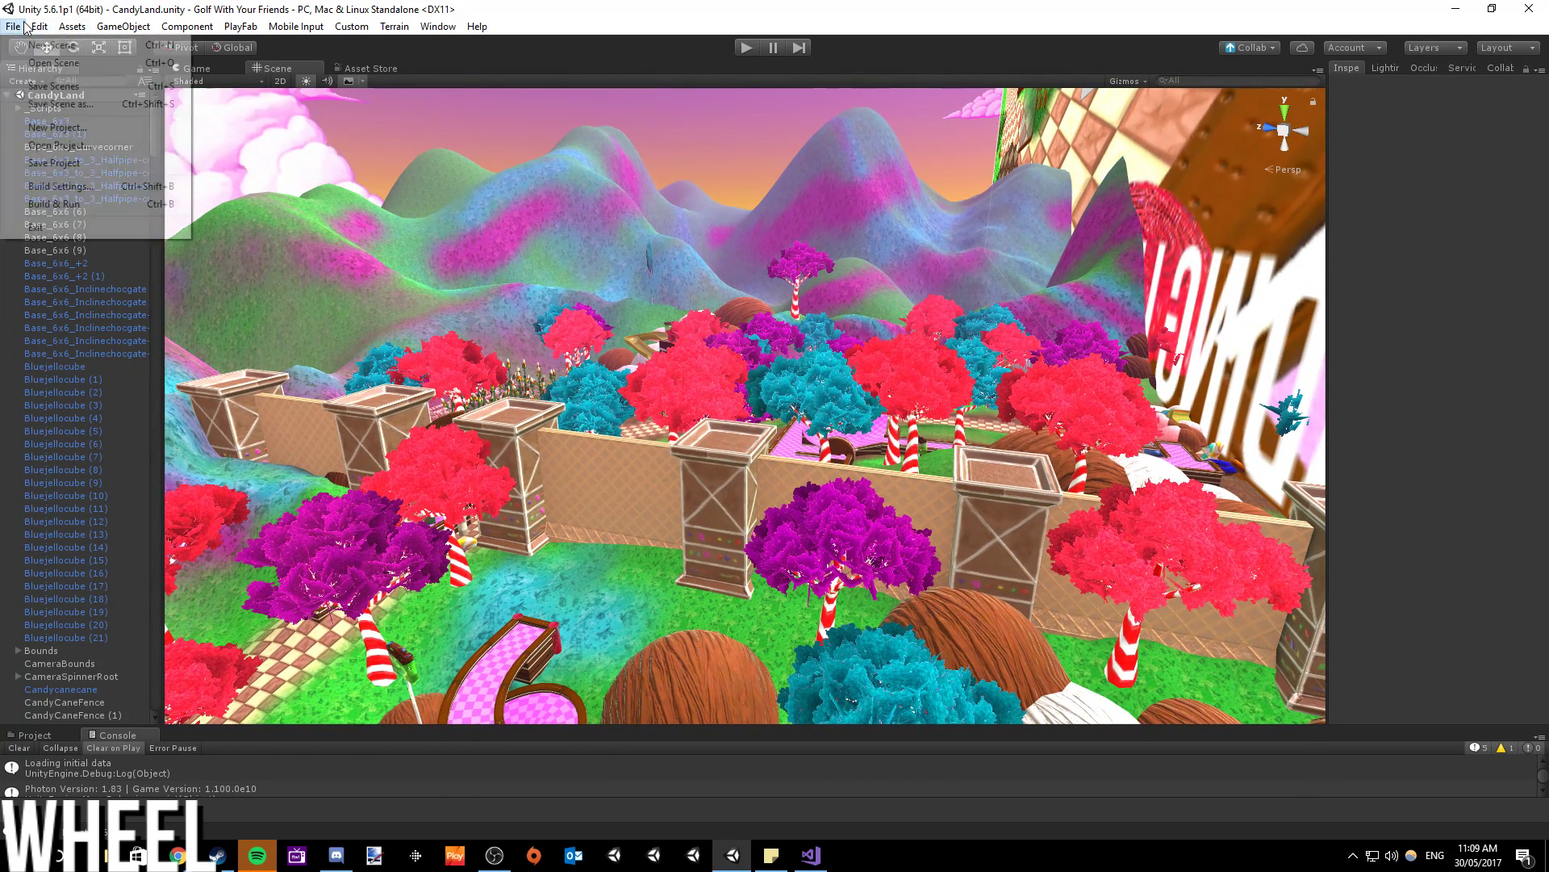
left_click(48, 60)
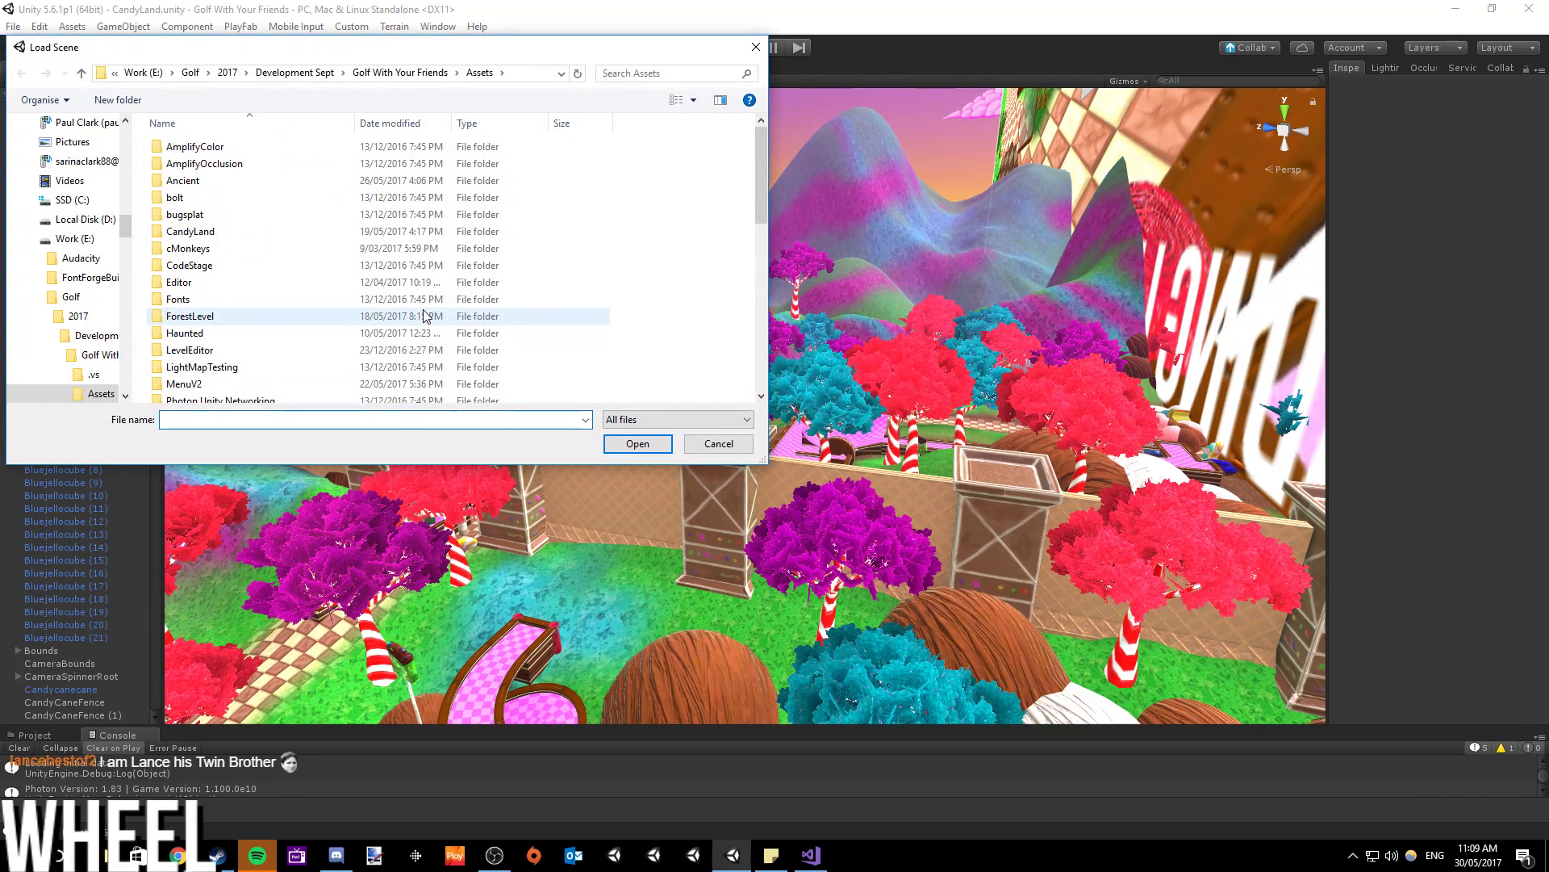
scroll(432, 274, "down", 8)
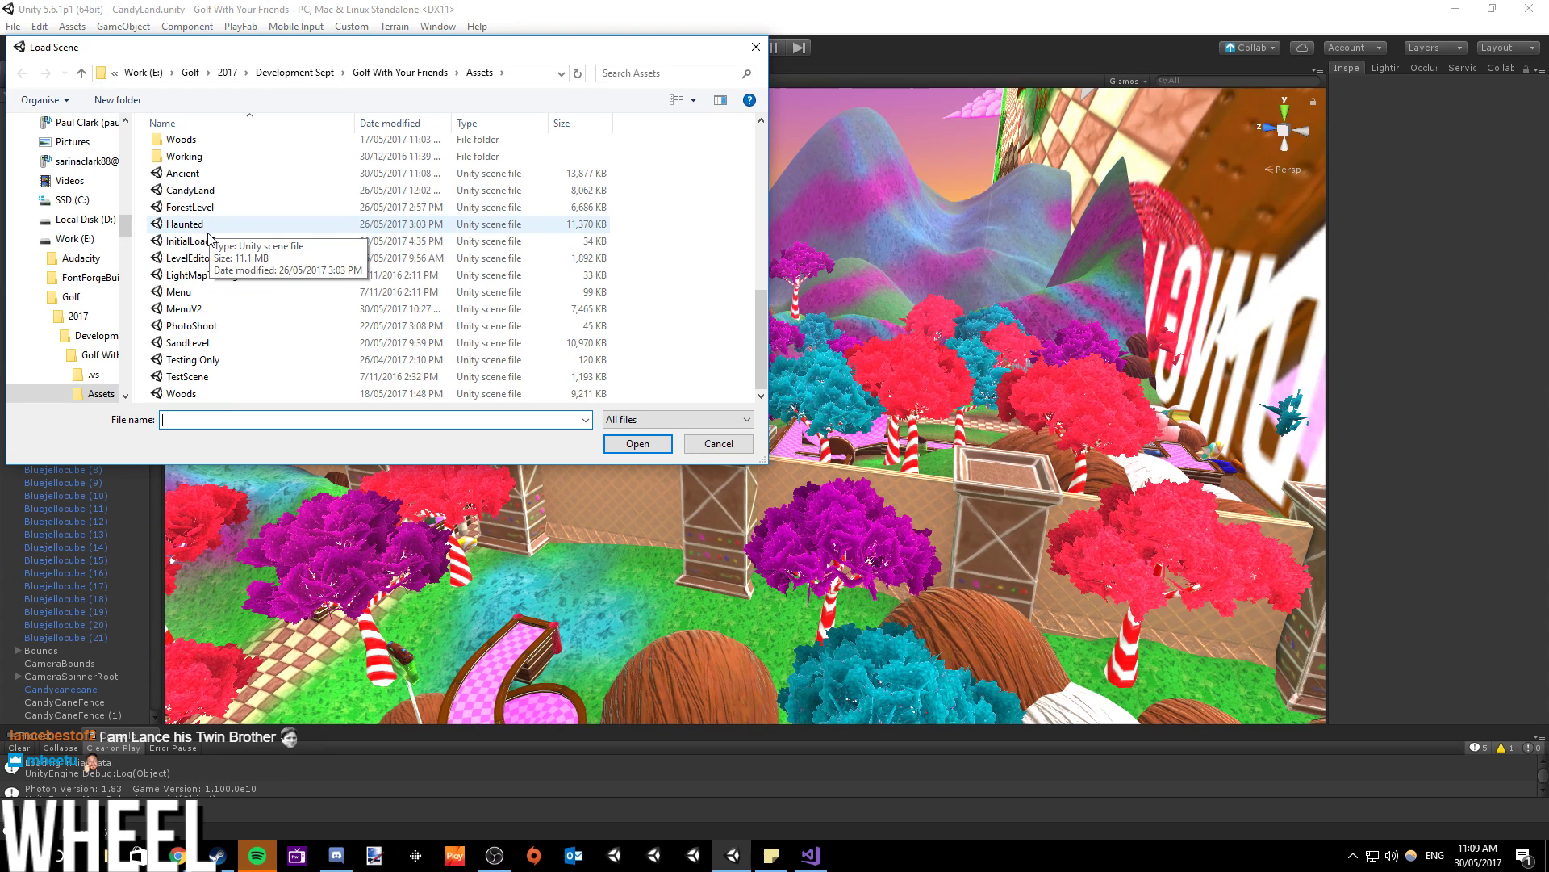
double_click(201, 189)
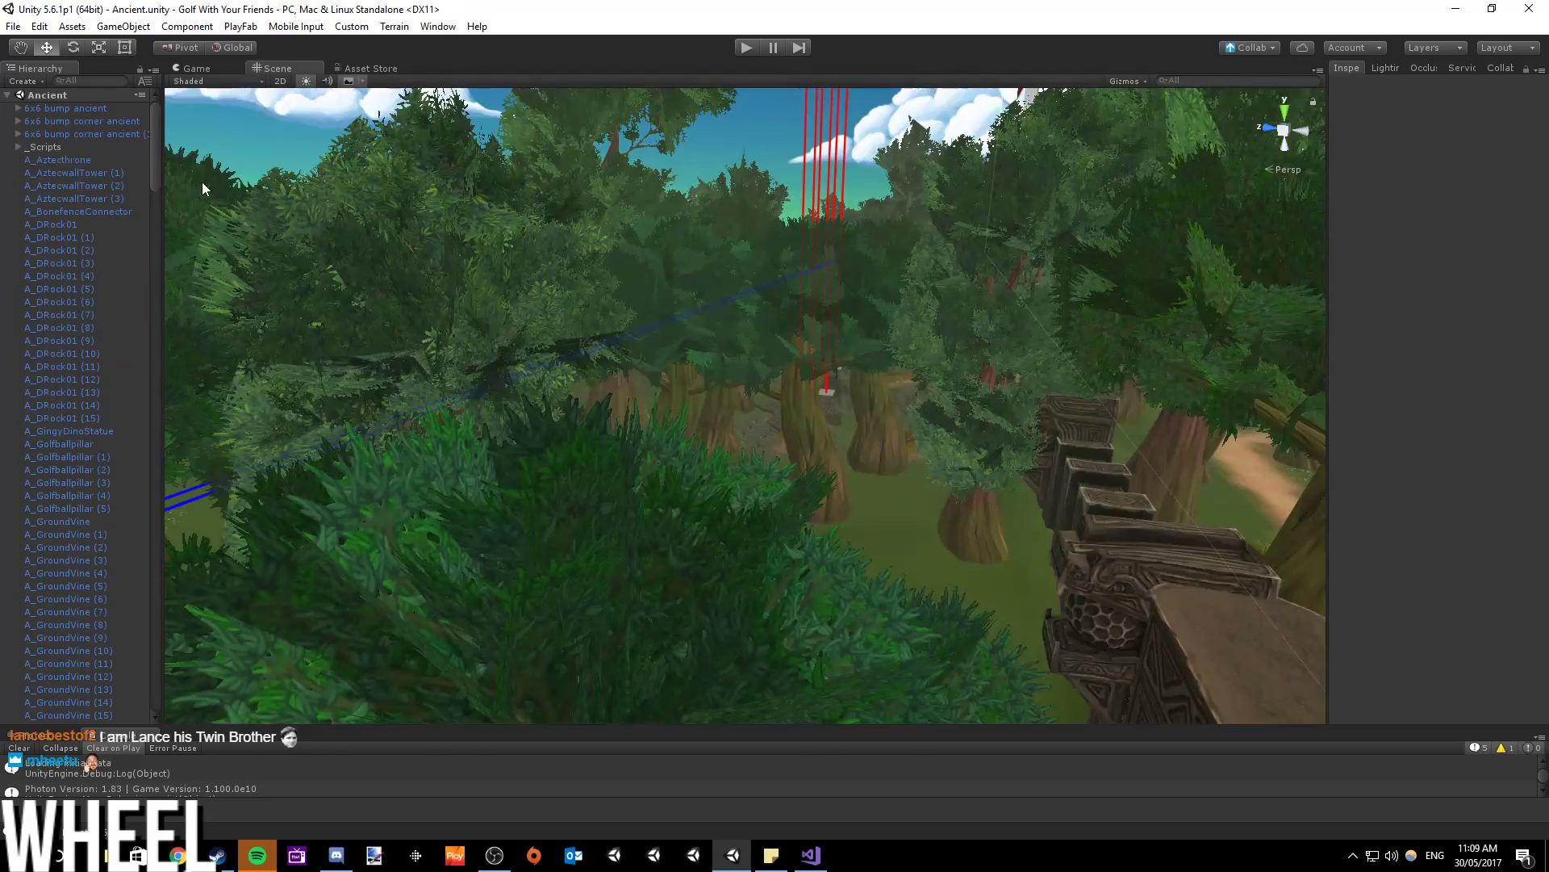
right_click_drag(596, 336, 469, 469)
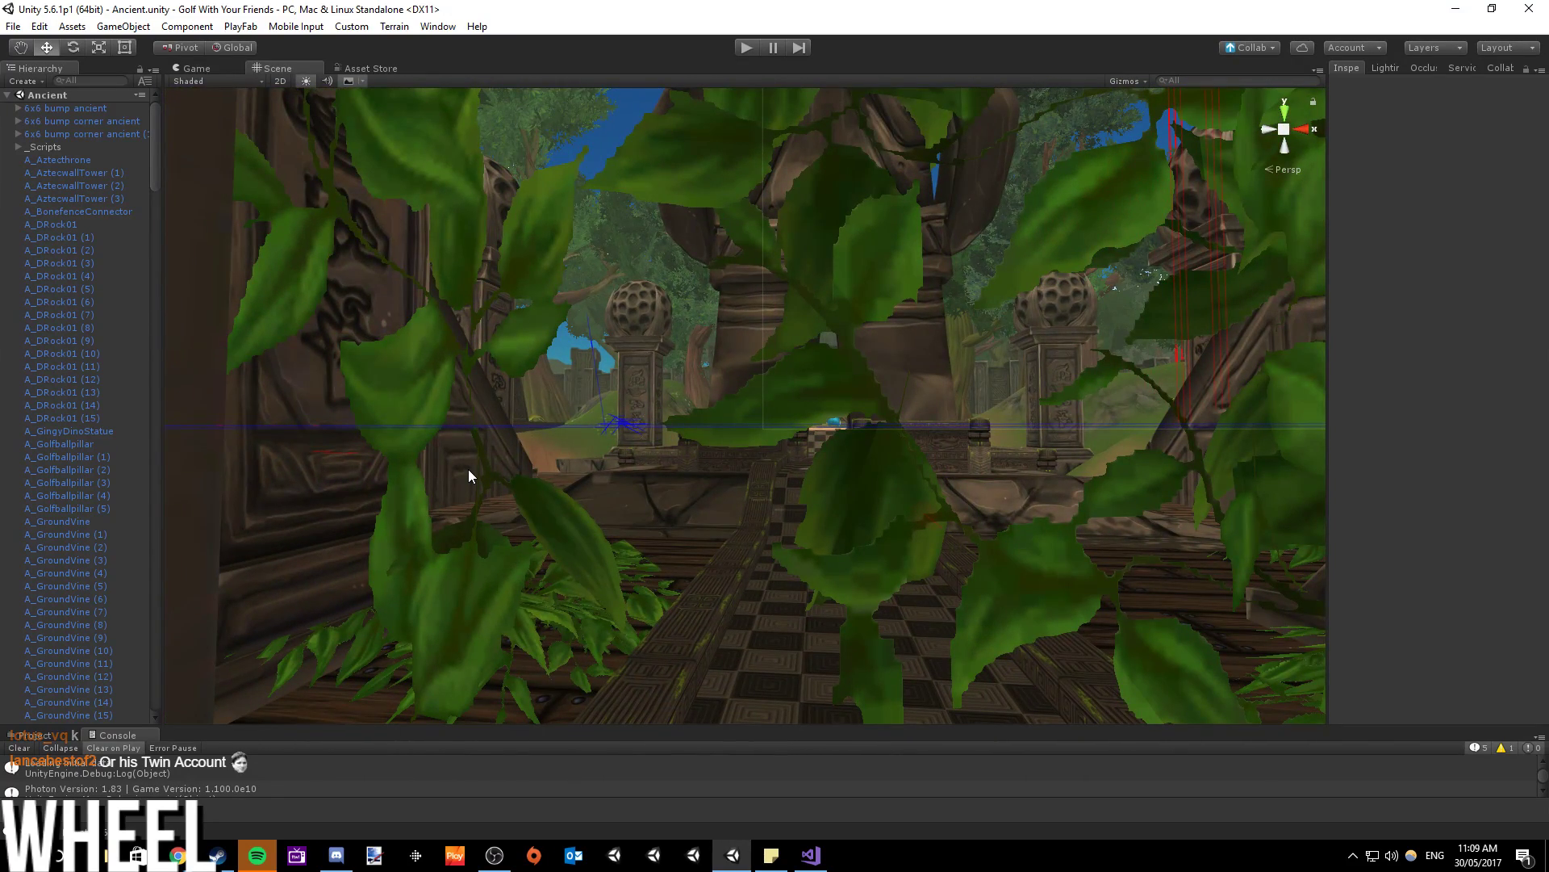
right_click_drag(468, 474, 750, 460)
key("w")
key("w")
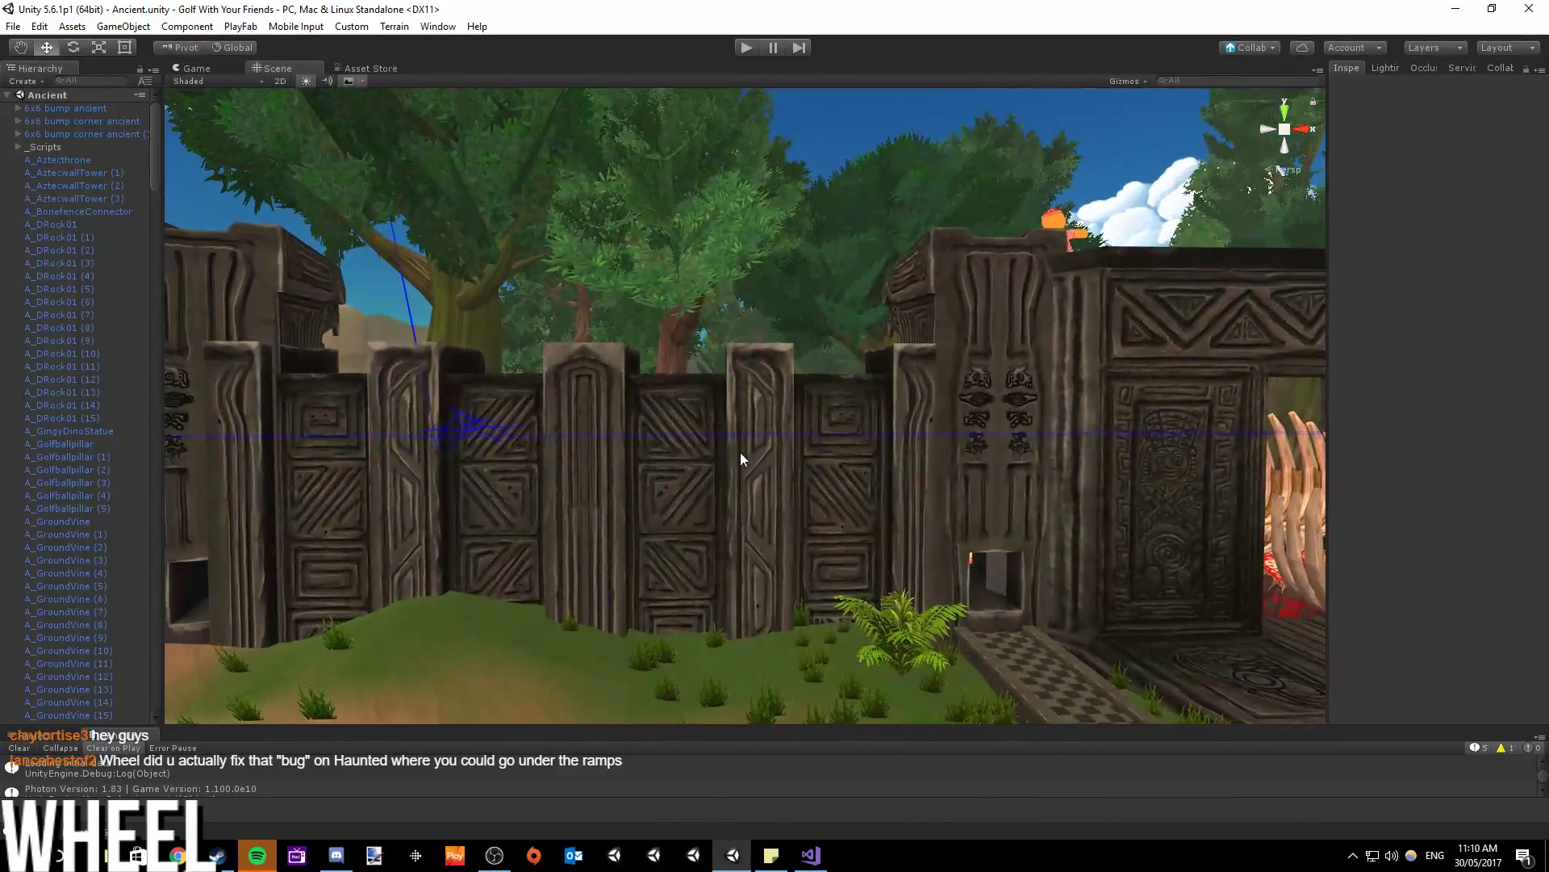
- Open the Haunted scene and go to the ramp of stacked books between the bookshelves
left_click(13, 26)
left_click(36, 60)
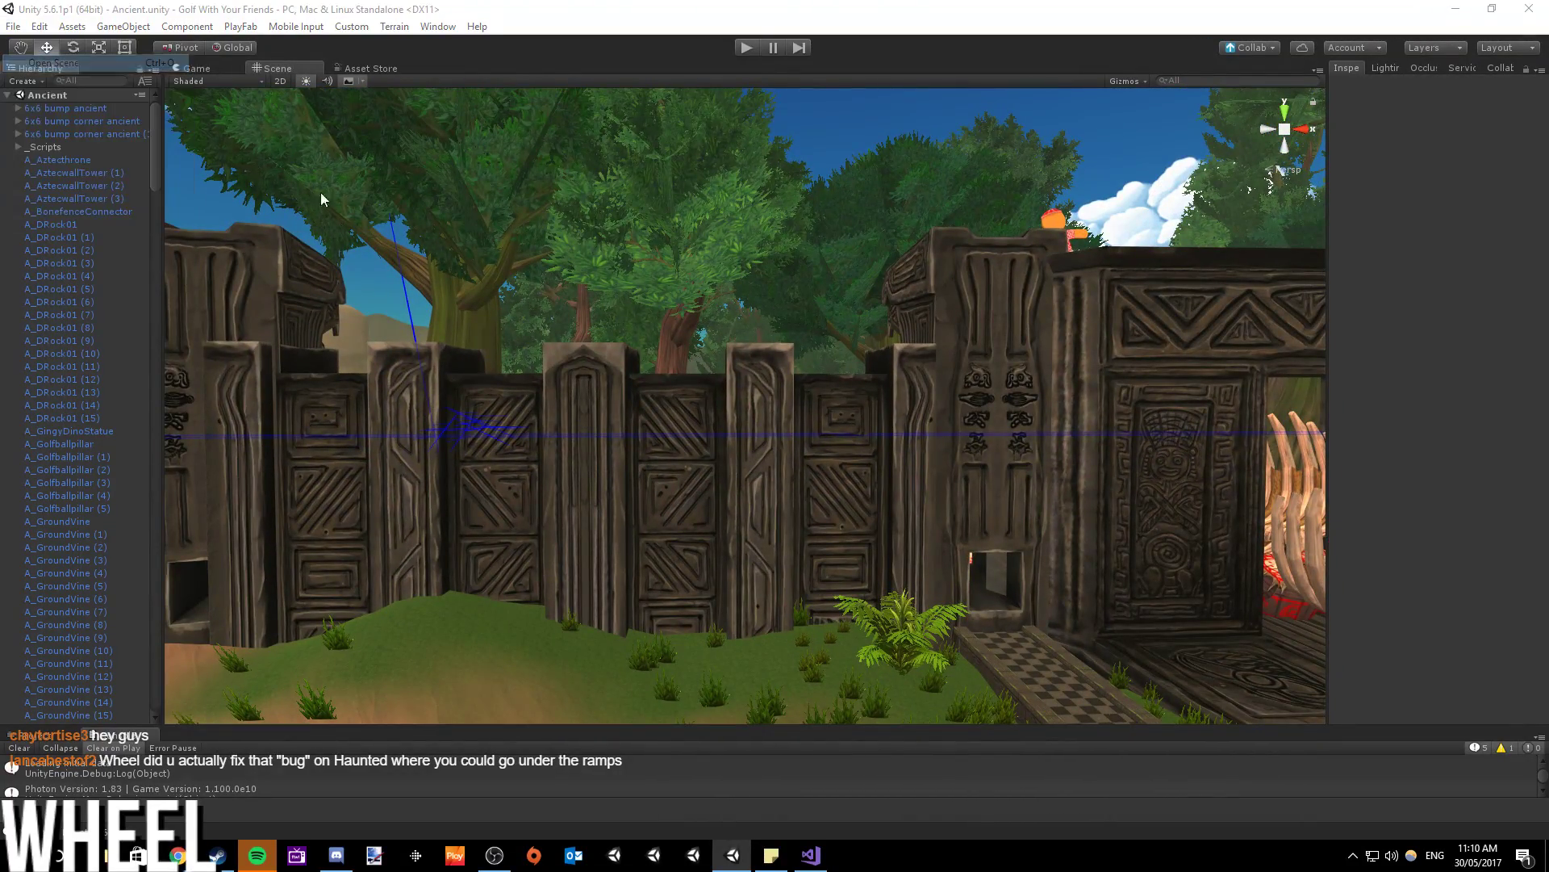
double_click(225, 223)
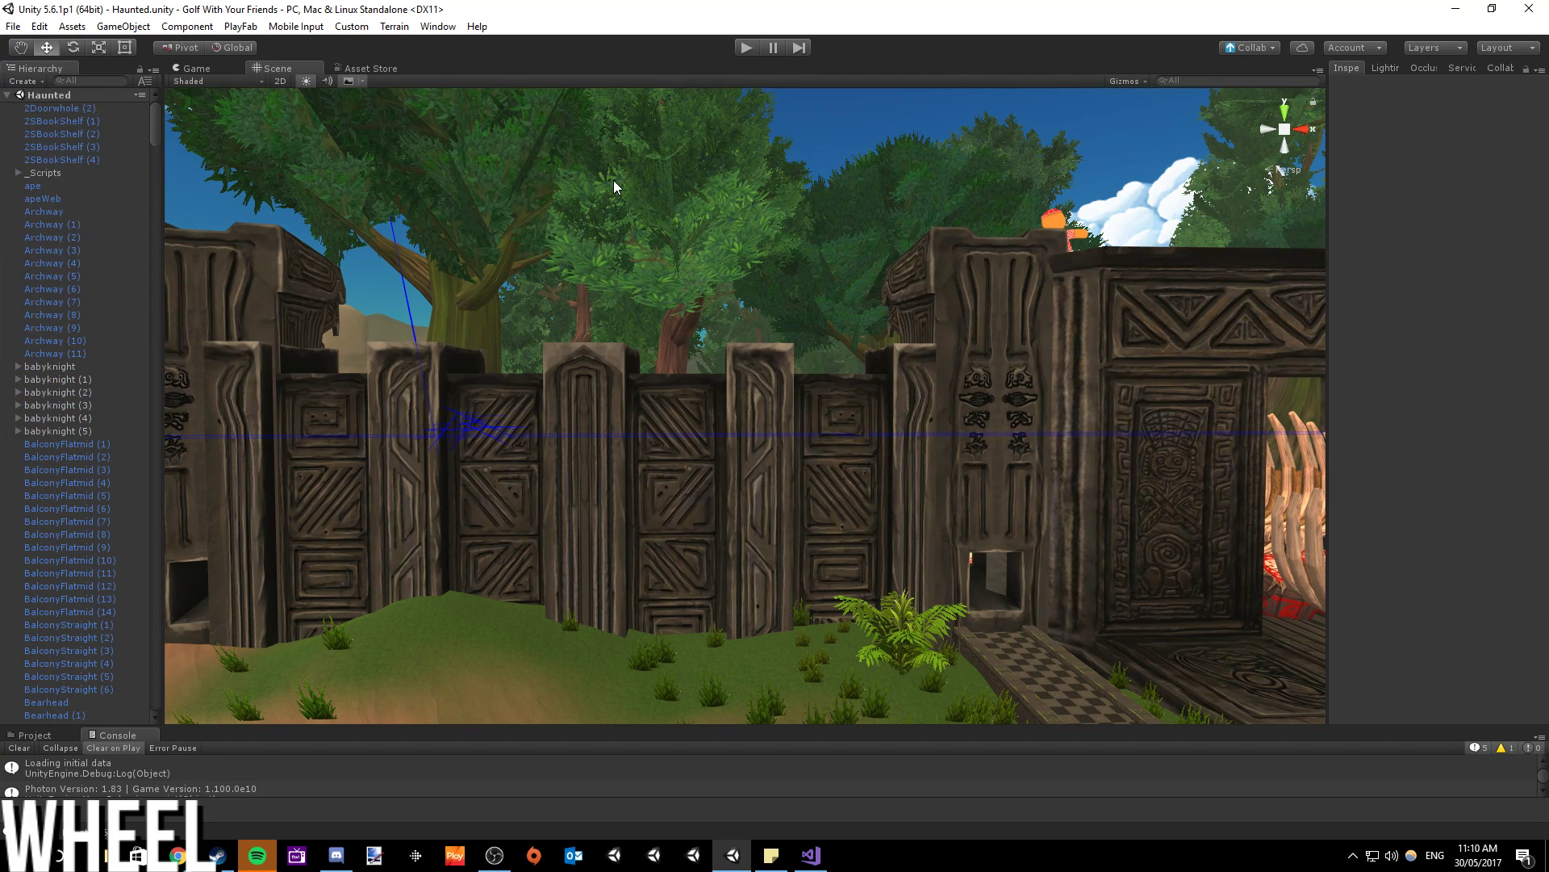
scroll(613, 186, "down", 2)
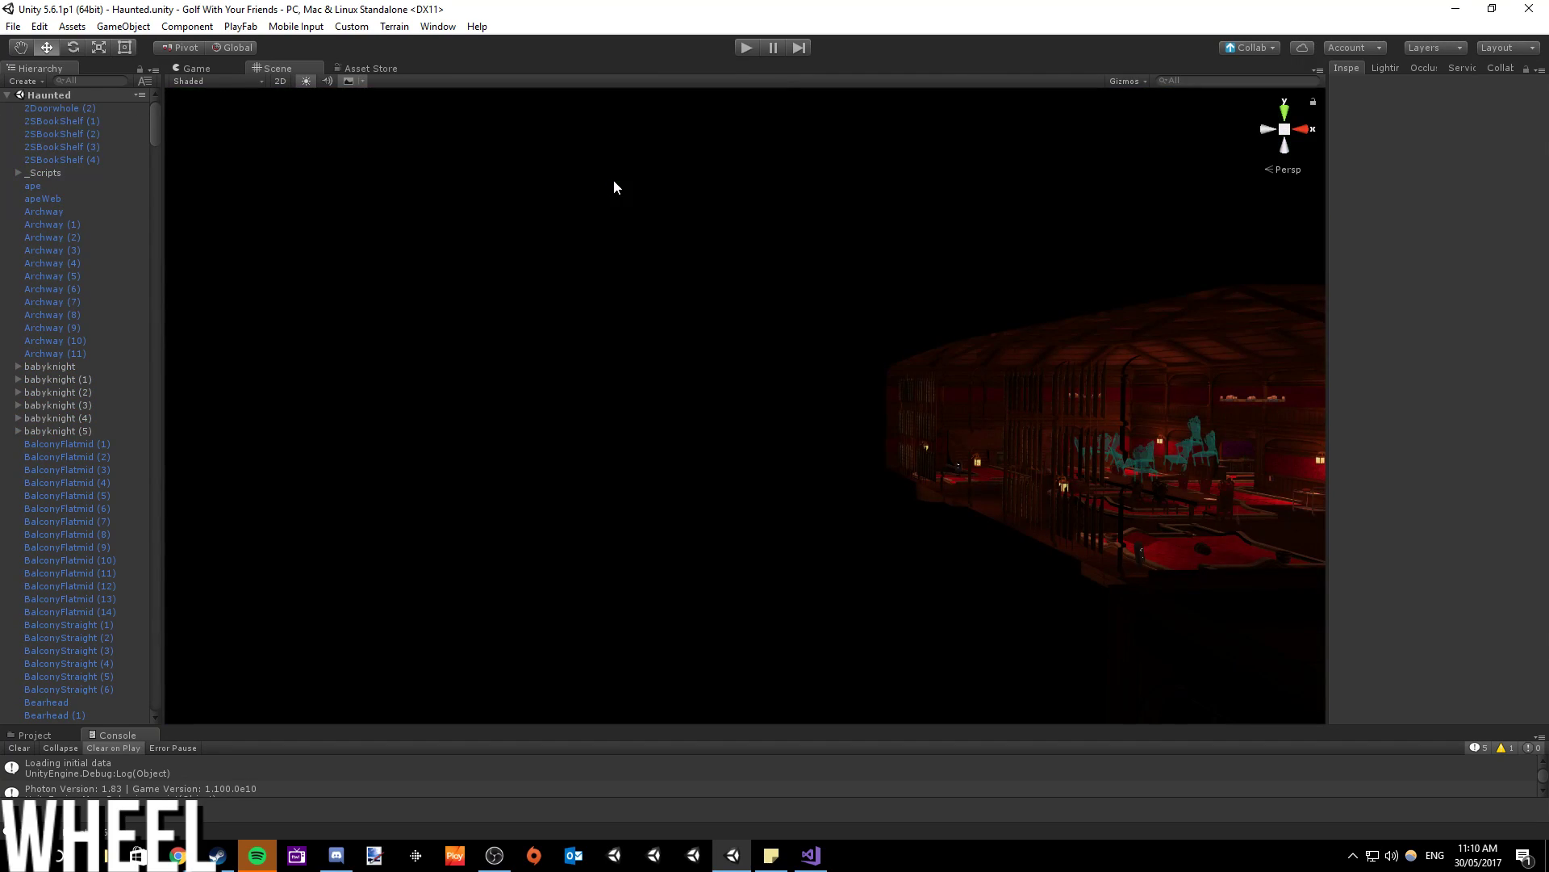
right_click_drag(684, 363, 782, 408)
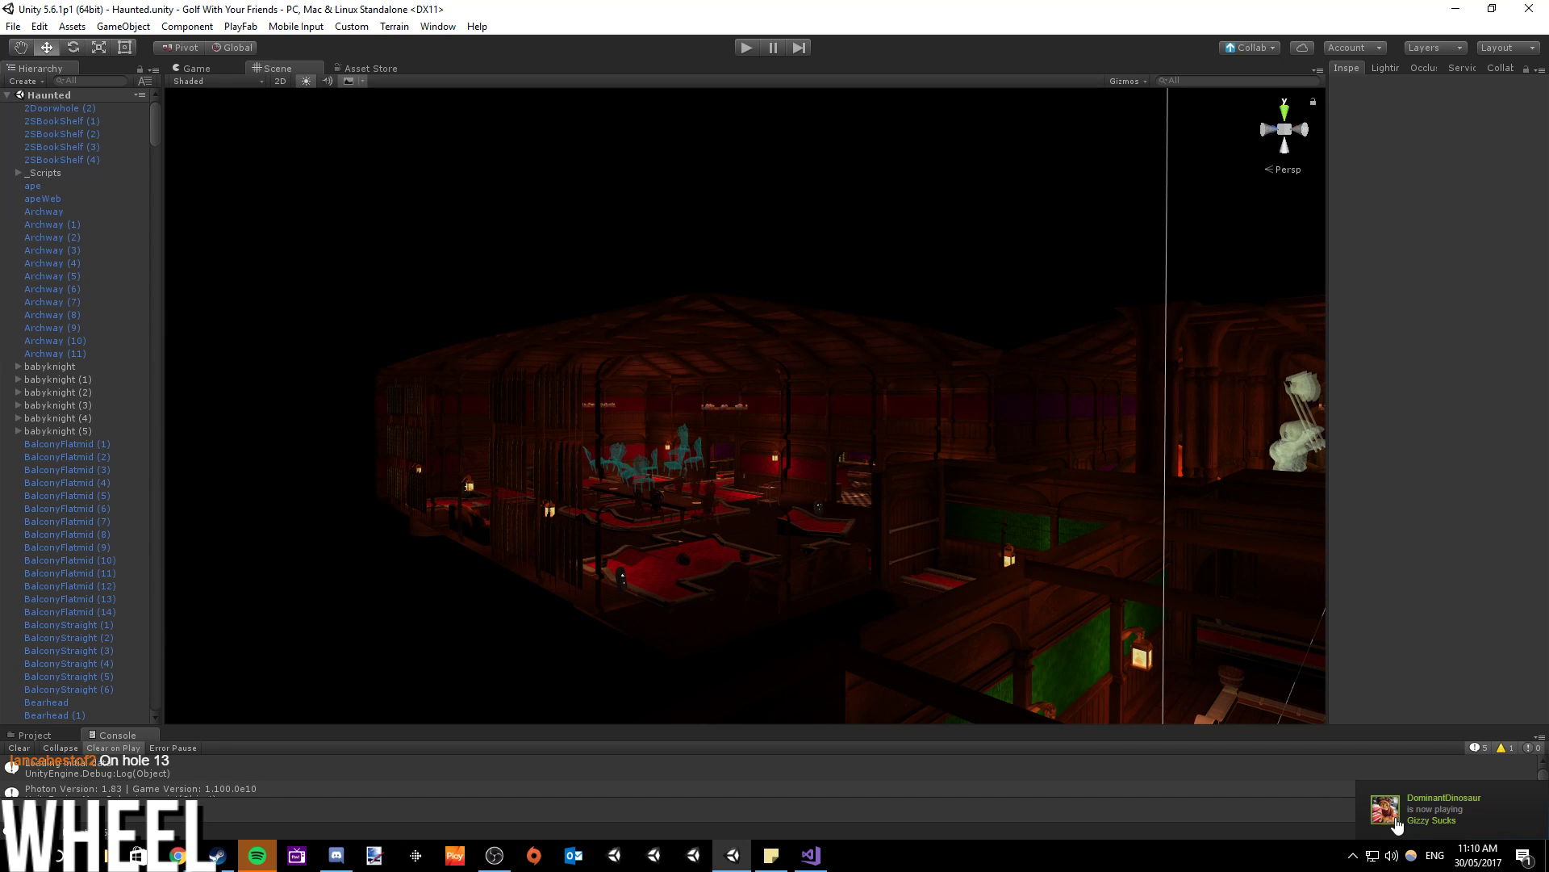
right_click_drag(755, 569, 884, 623)
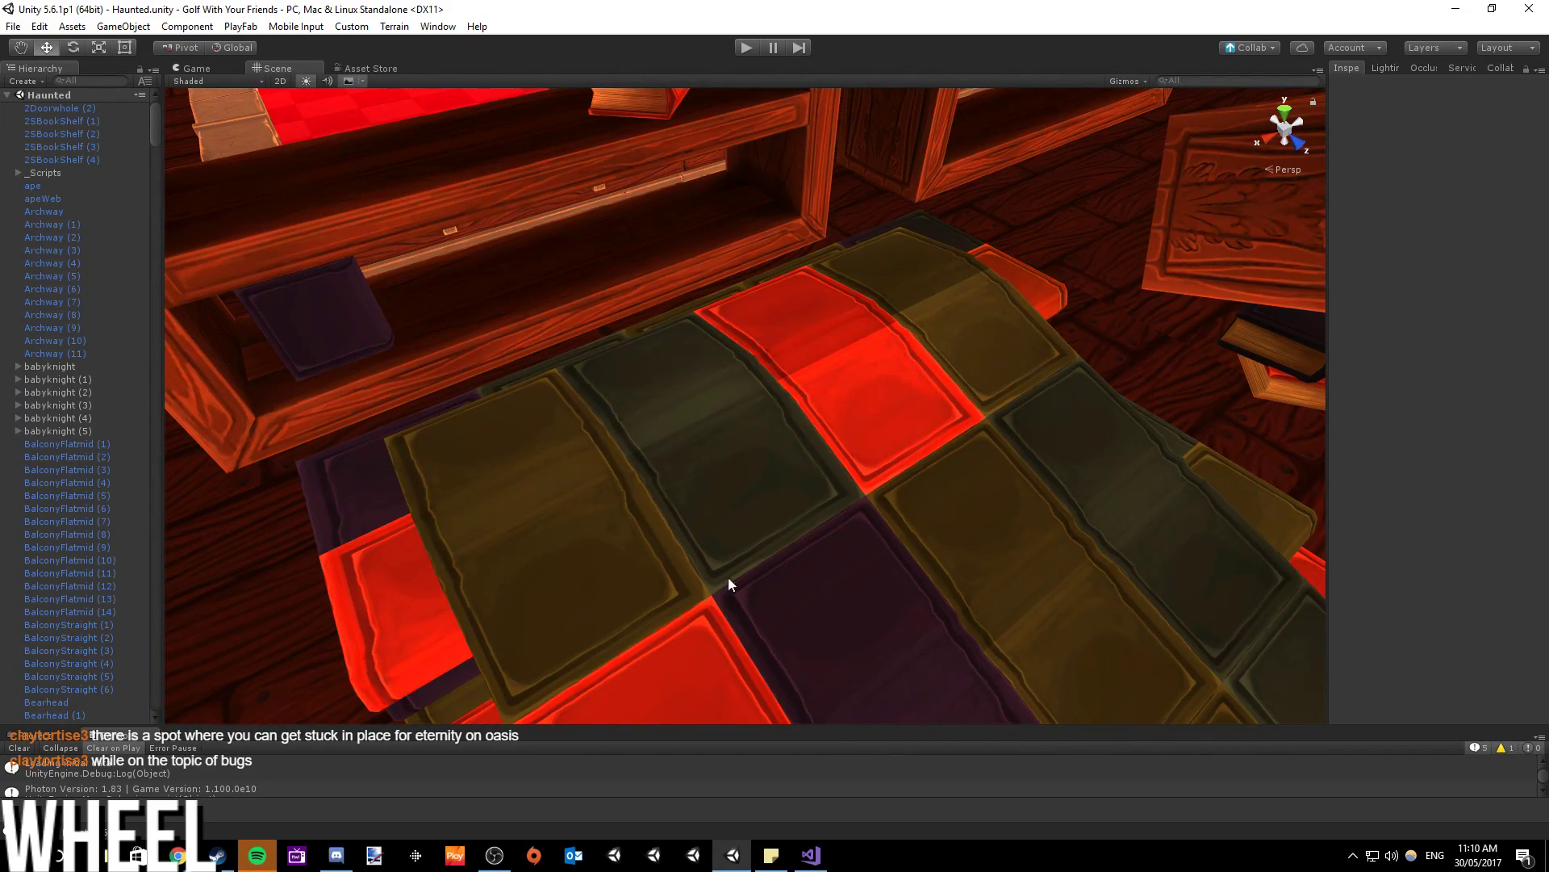
- Examine the top and open sides of the book ramp for gaps beneath the books
right_click_drag(587, 554, 757, 515)
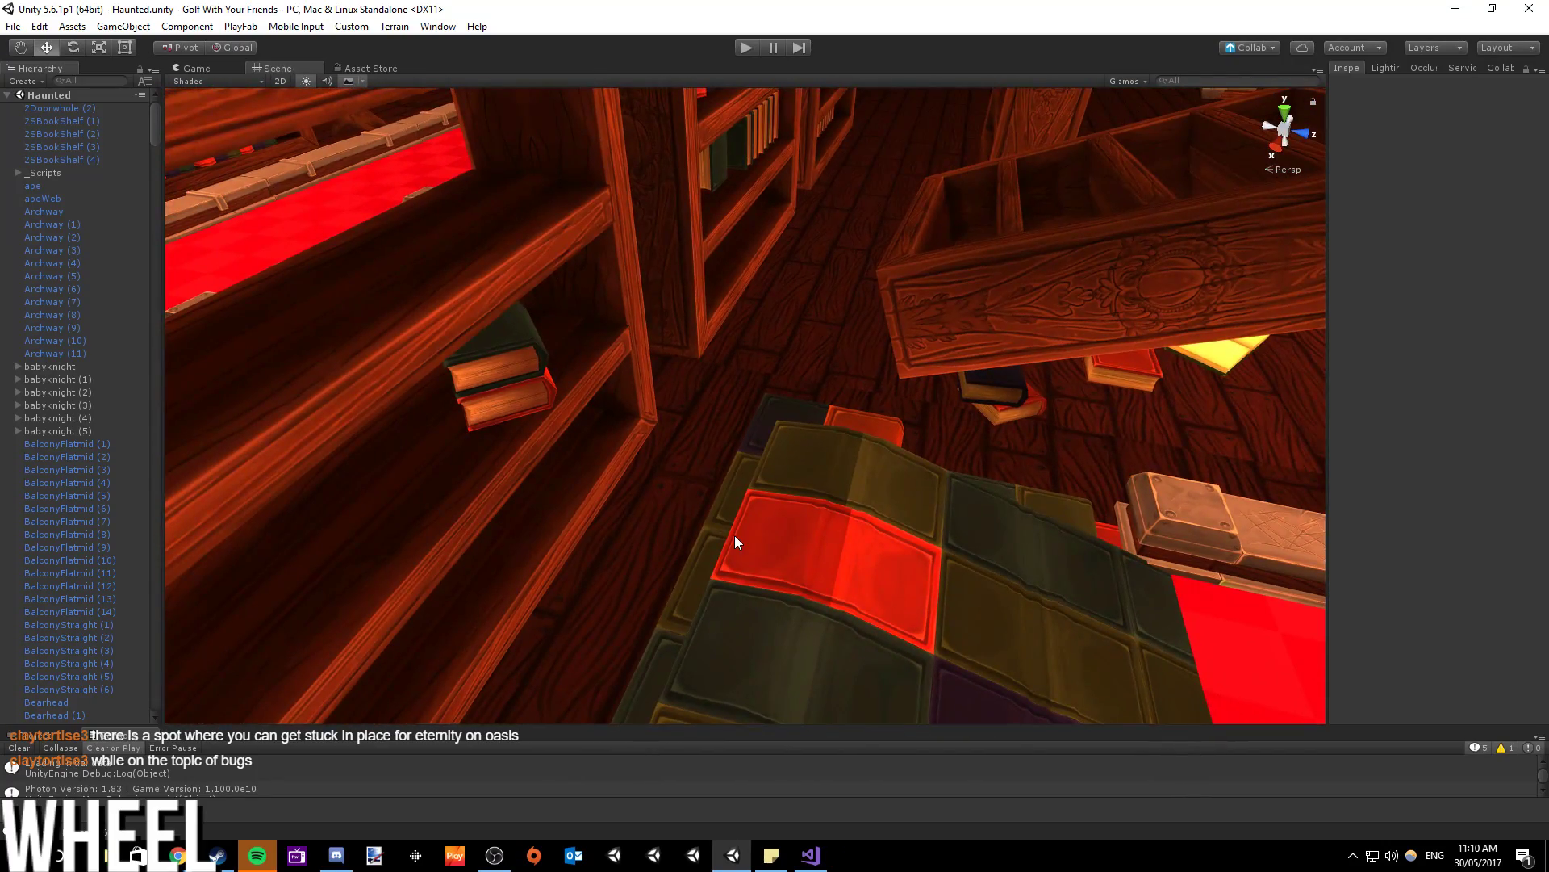
right_click_drag(699, 559, 669, 507)
scroll(639, 513, "down", 3)
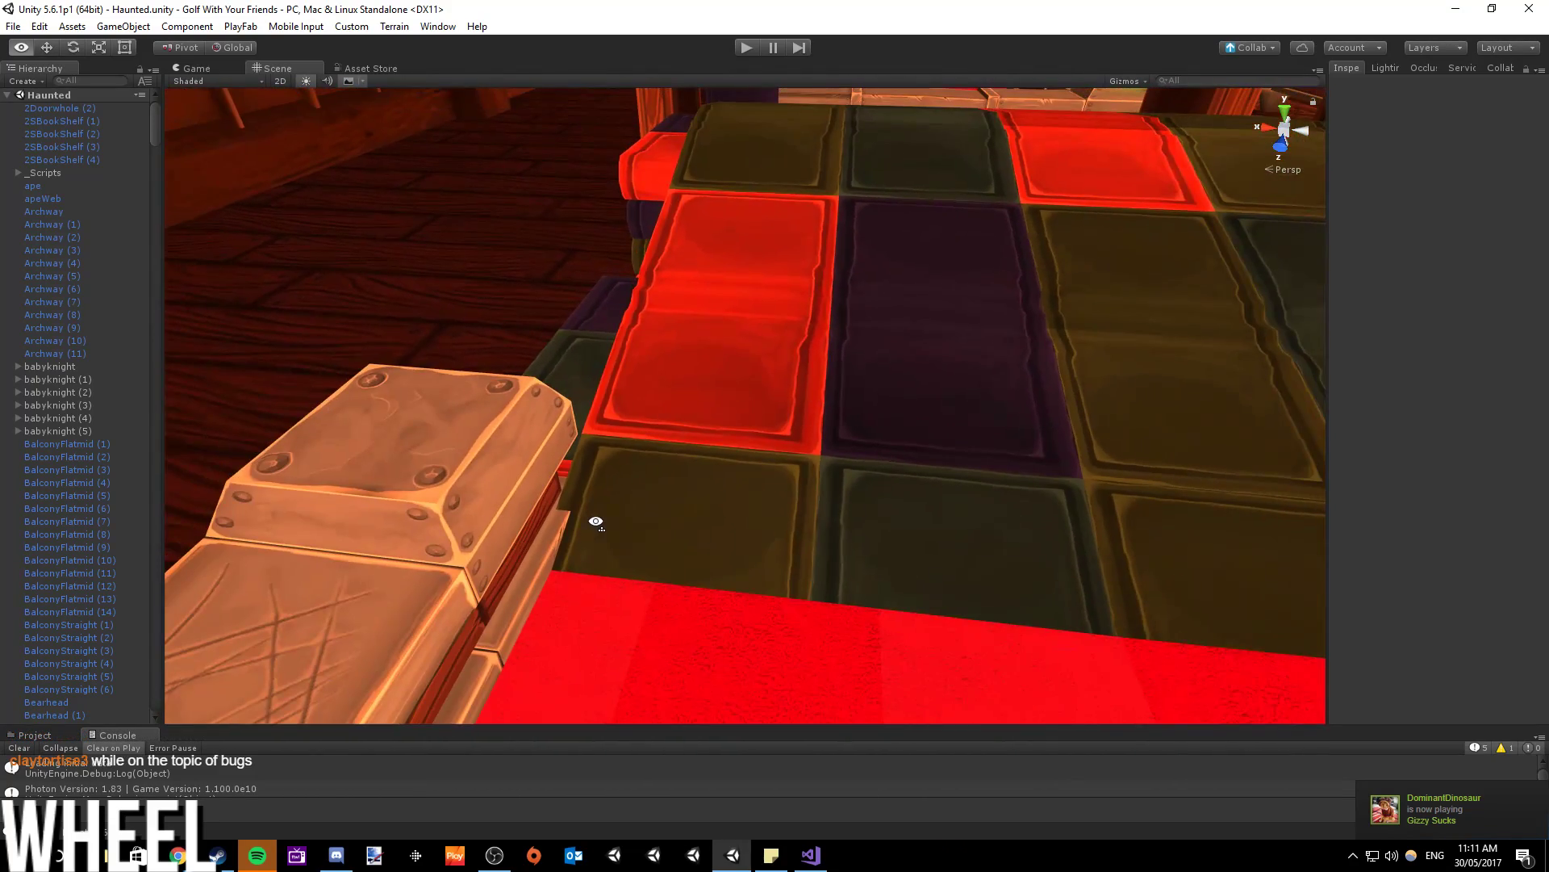
right_click_drag(596, 522, 674, 552)
scroll(672, 546, "down", 5)
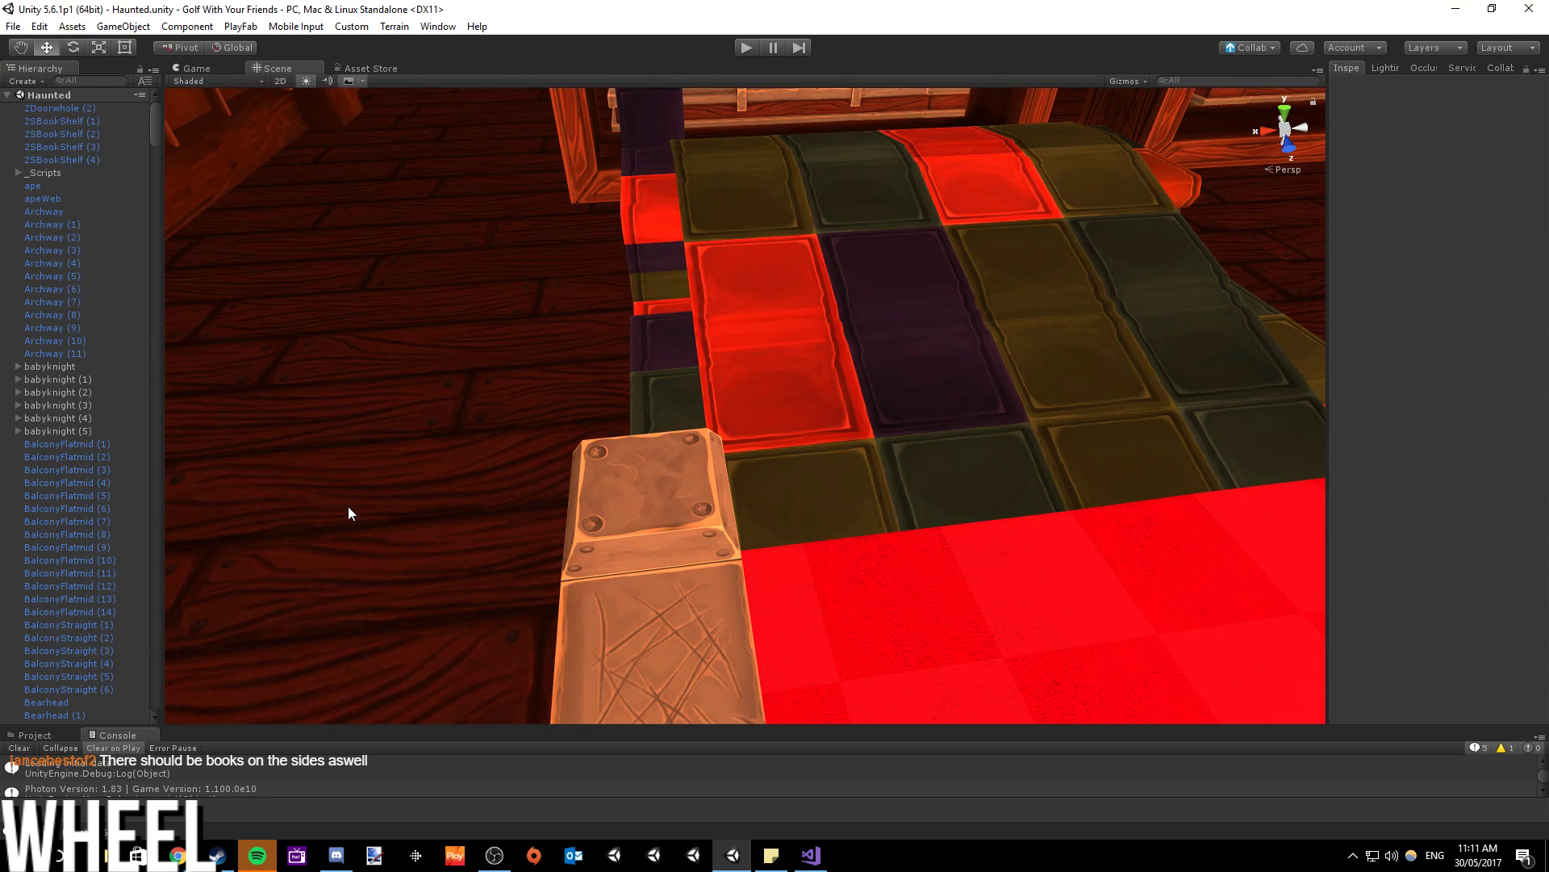
right_click_drag(296, 552, 702, 554)
scroll(820, 585, "up", 5)
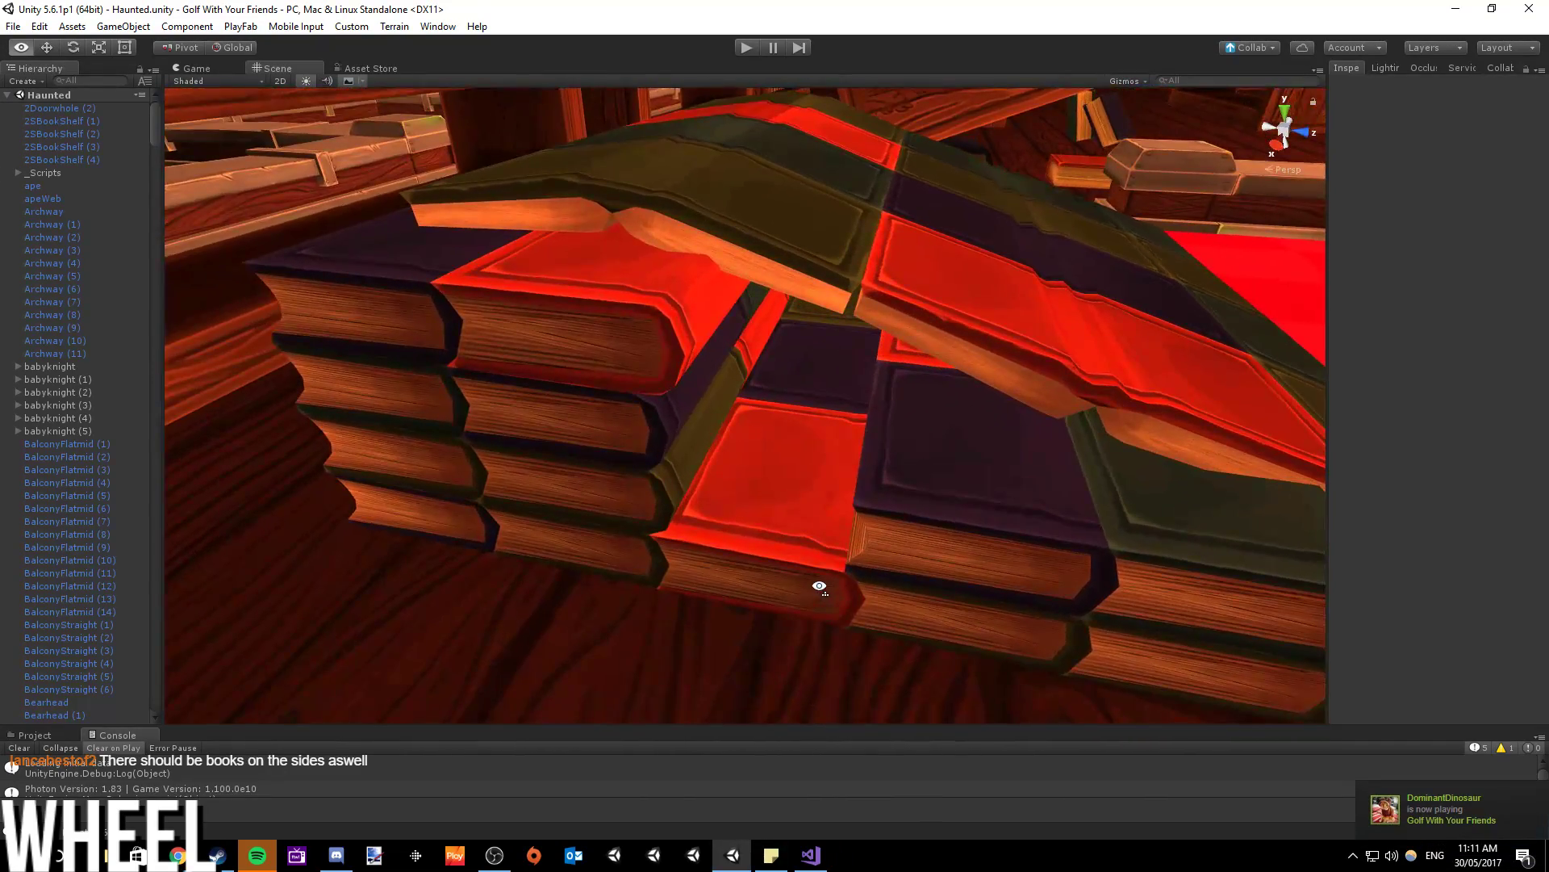
- Select the BookJump01 ramp and review its mesh collider and book materials
left_click(792, 557)
right_click_drag(537, 350, 665, 381)
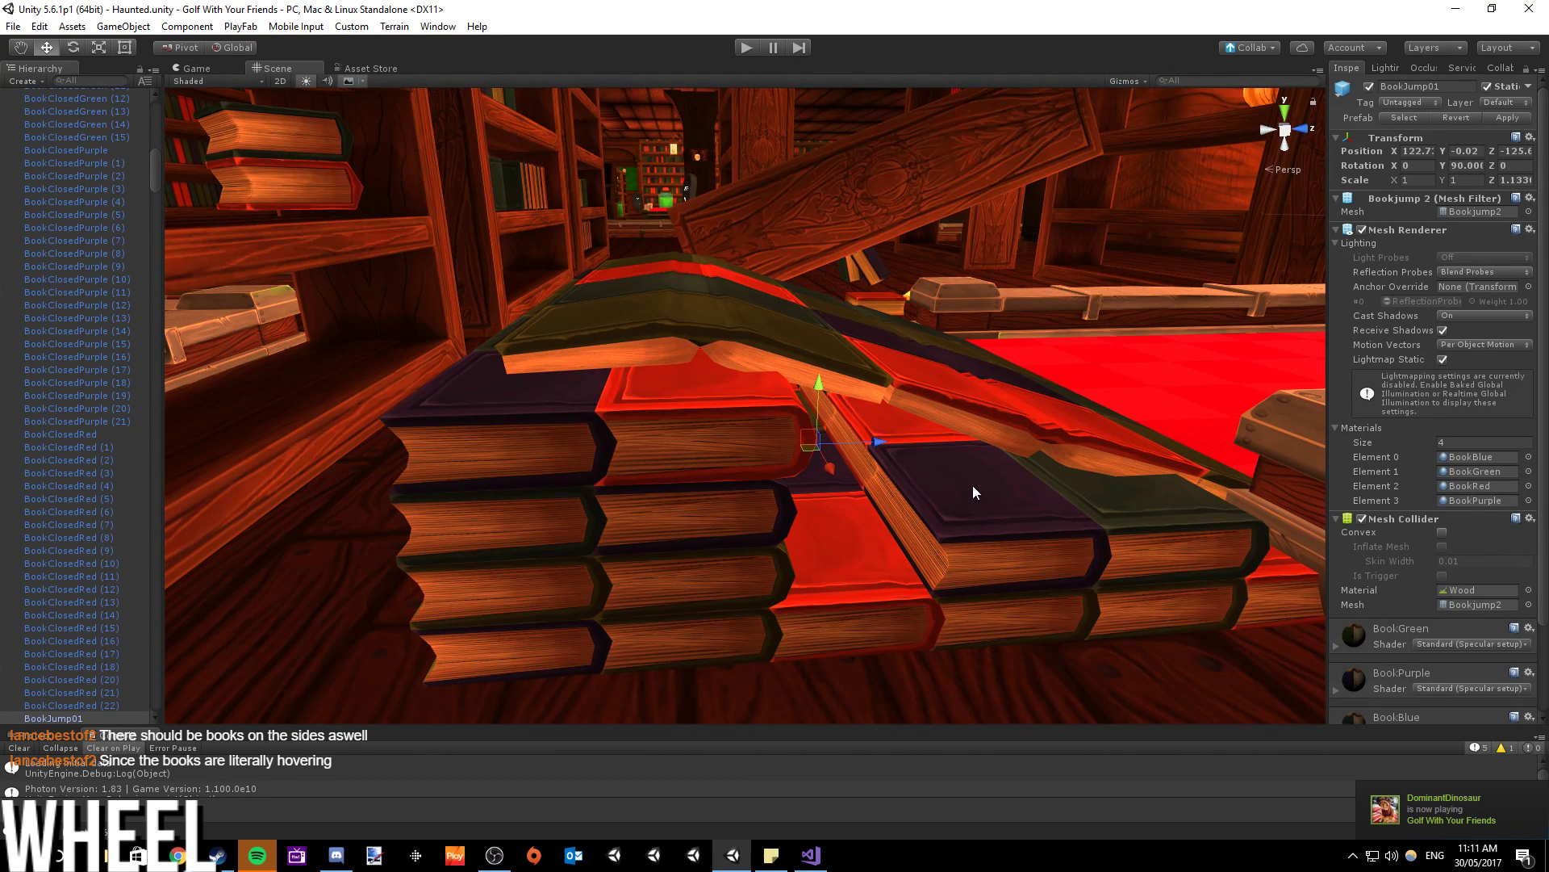
scroll(1451, 573, "down", 3)
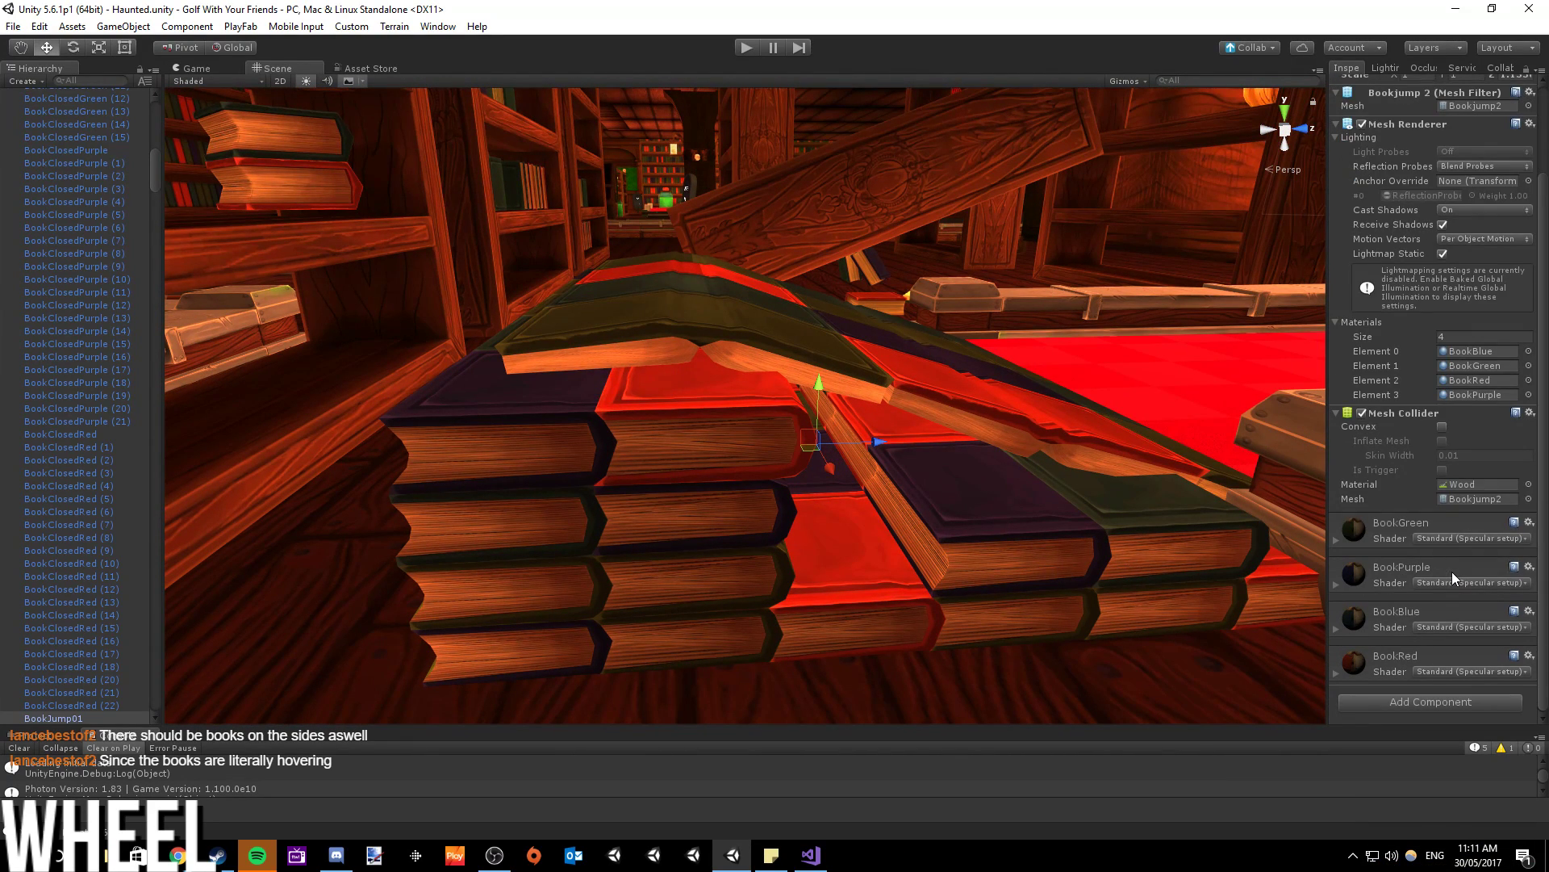
right_click_drag(1097, 557, 693, 462)
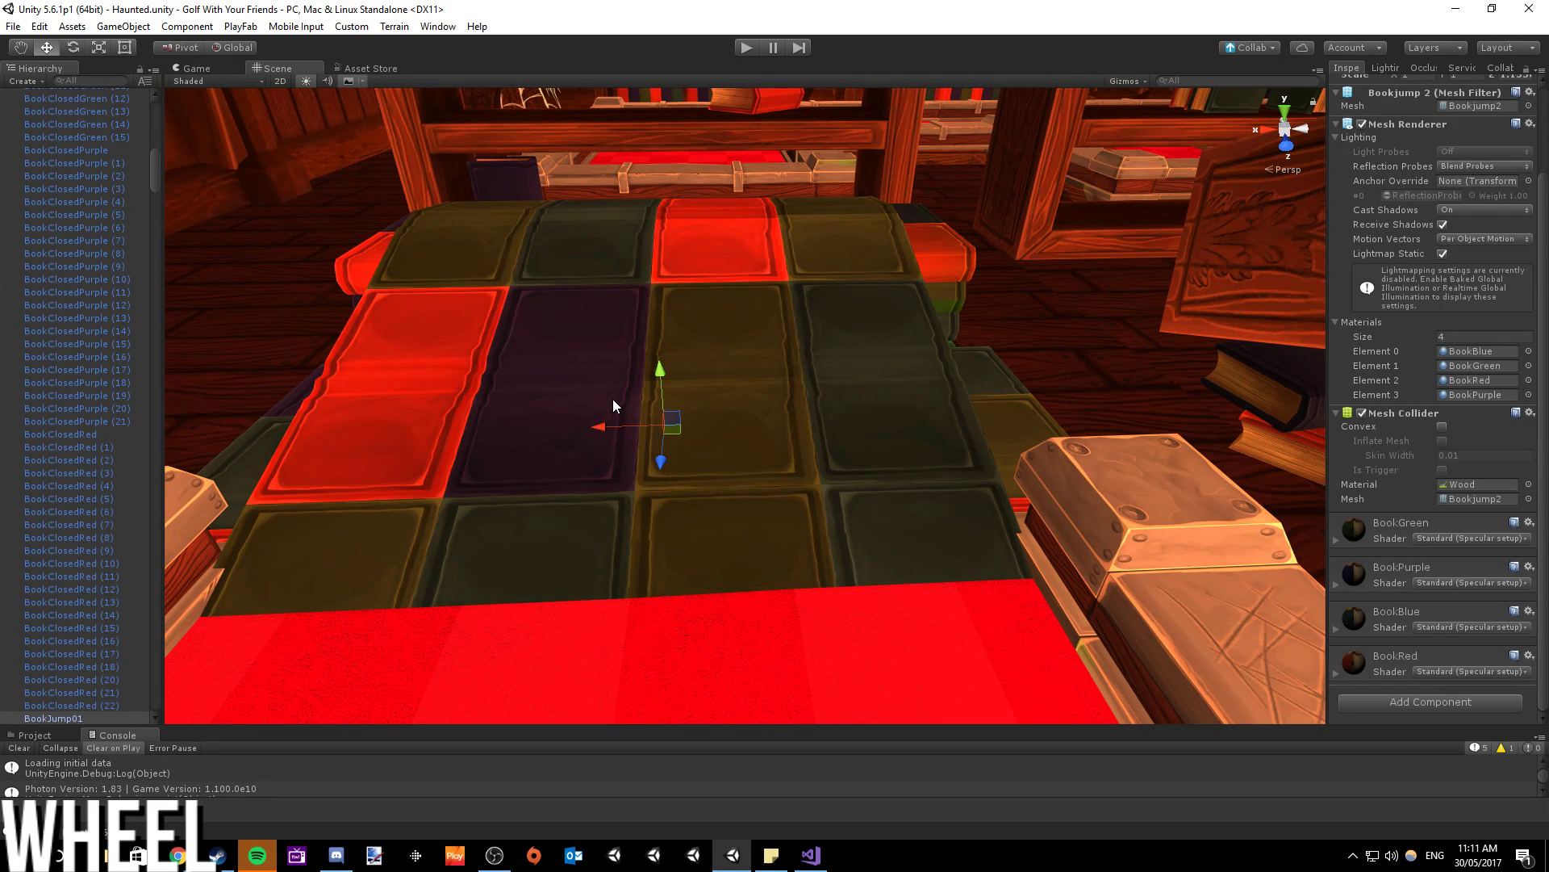
- Make the BookJump01 mesh collider convex and check its outline around the ramp
right_click_drag(490, 483, 899, 470)
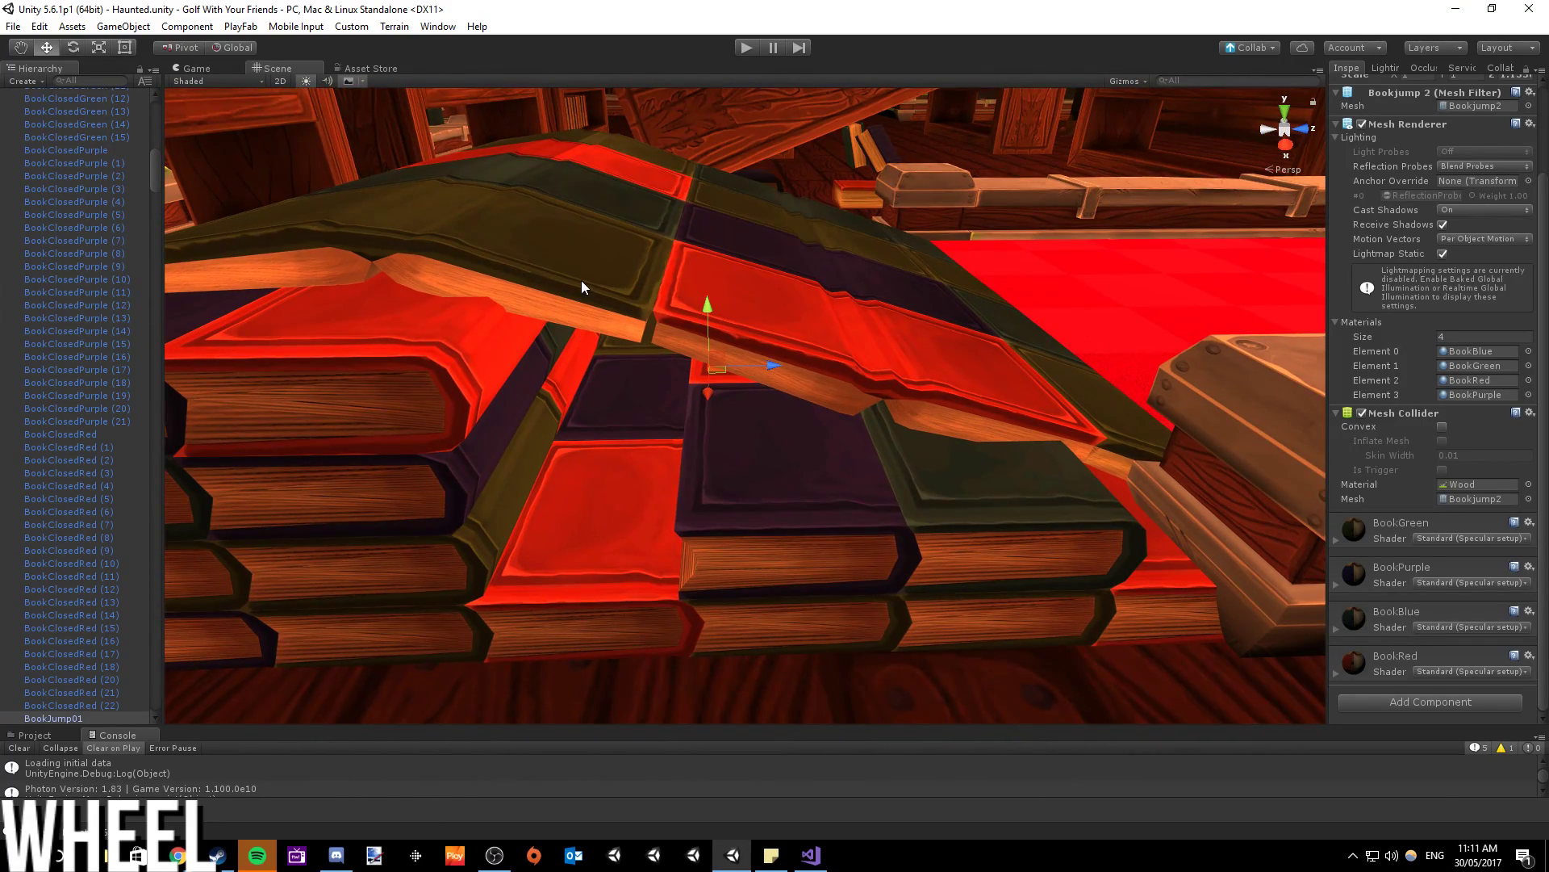
left_click(1442, 427)
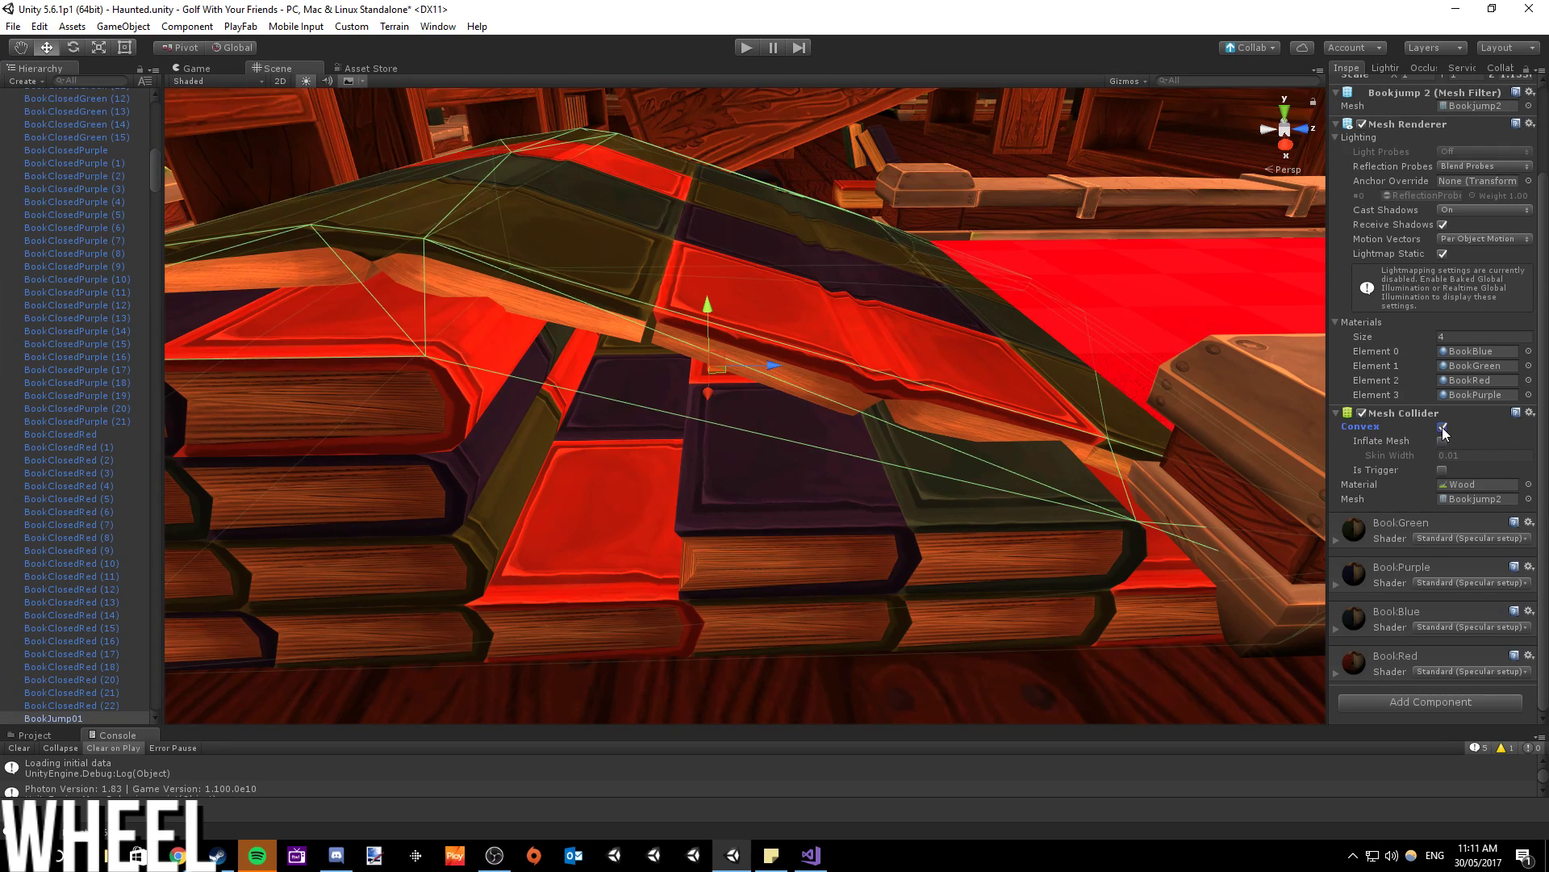
right_click_drag(1107, 458, 689, 474)
- Filter the hierarchy for "bookjump" and inspect the colliders of BookJump01 (1) and BookJump01 (2)
left_click(87, 83)
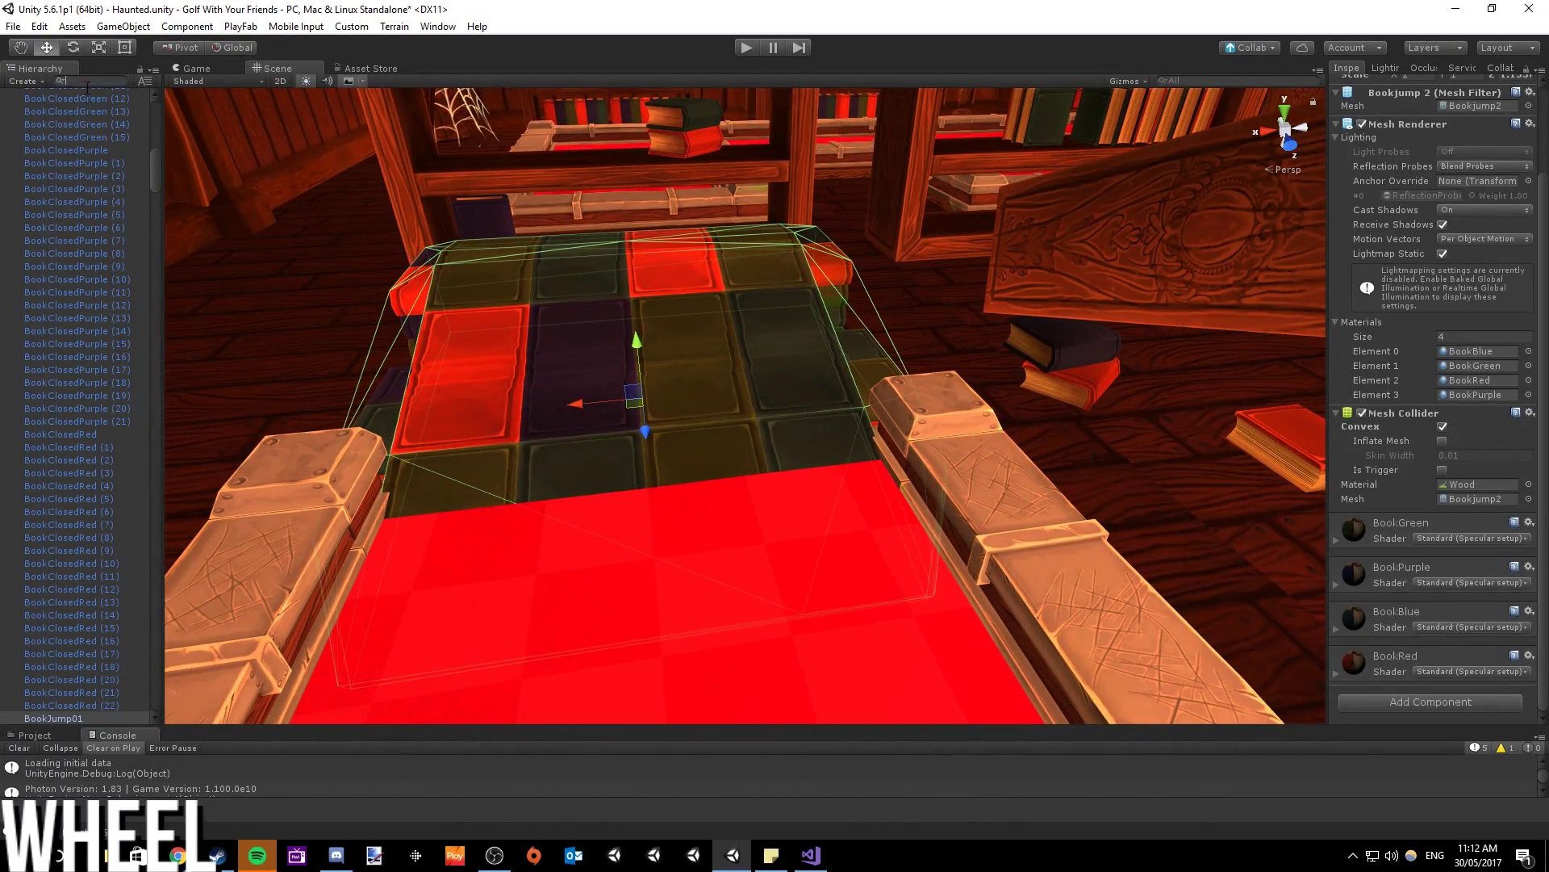
type("bookjump")
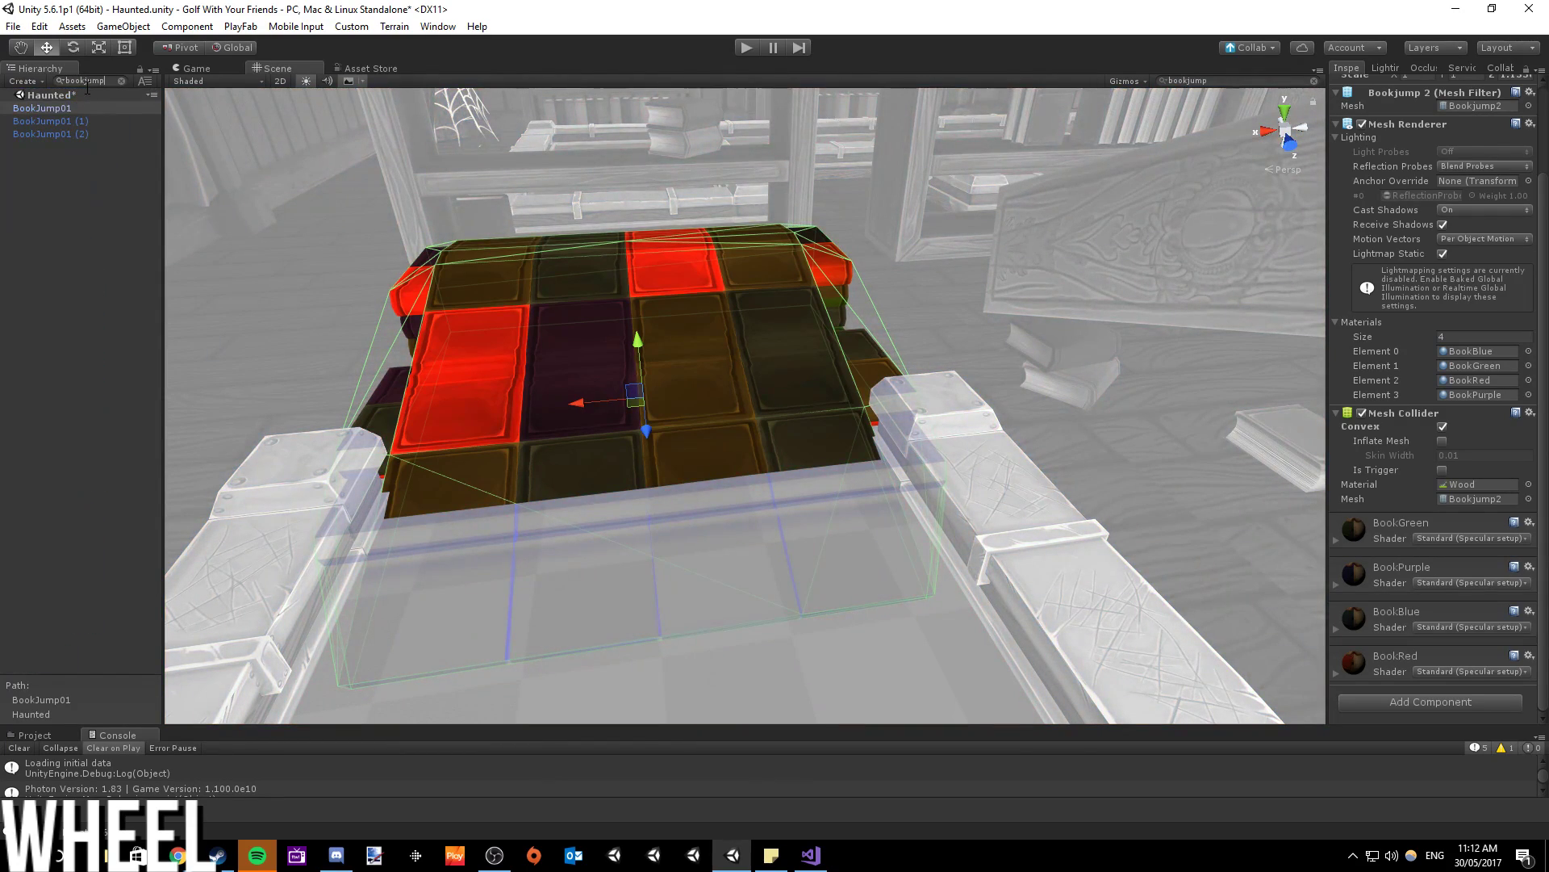
double_click(99, 121)
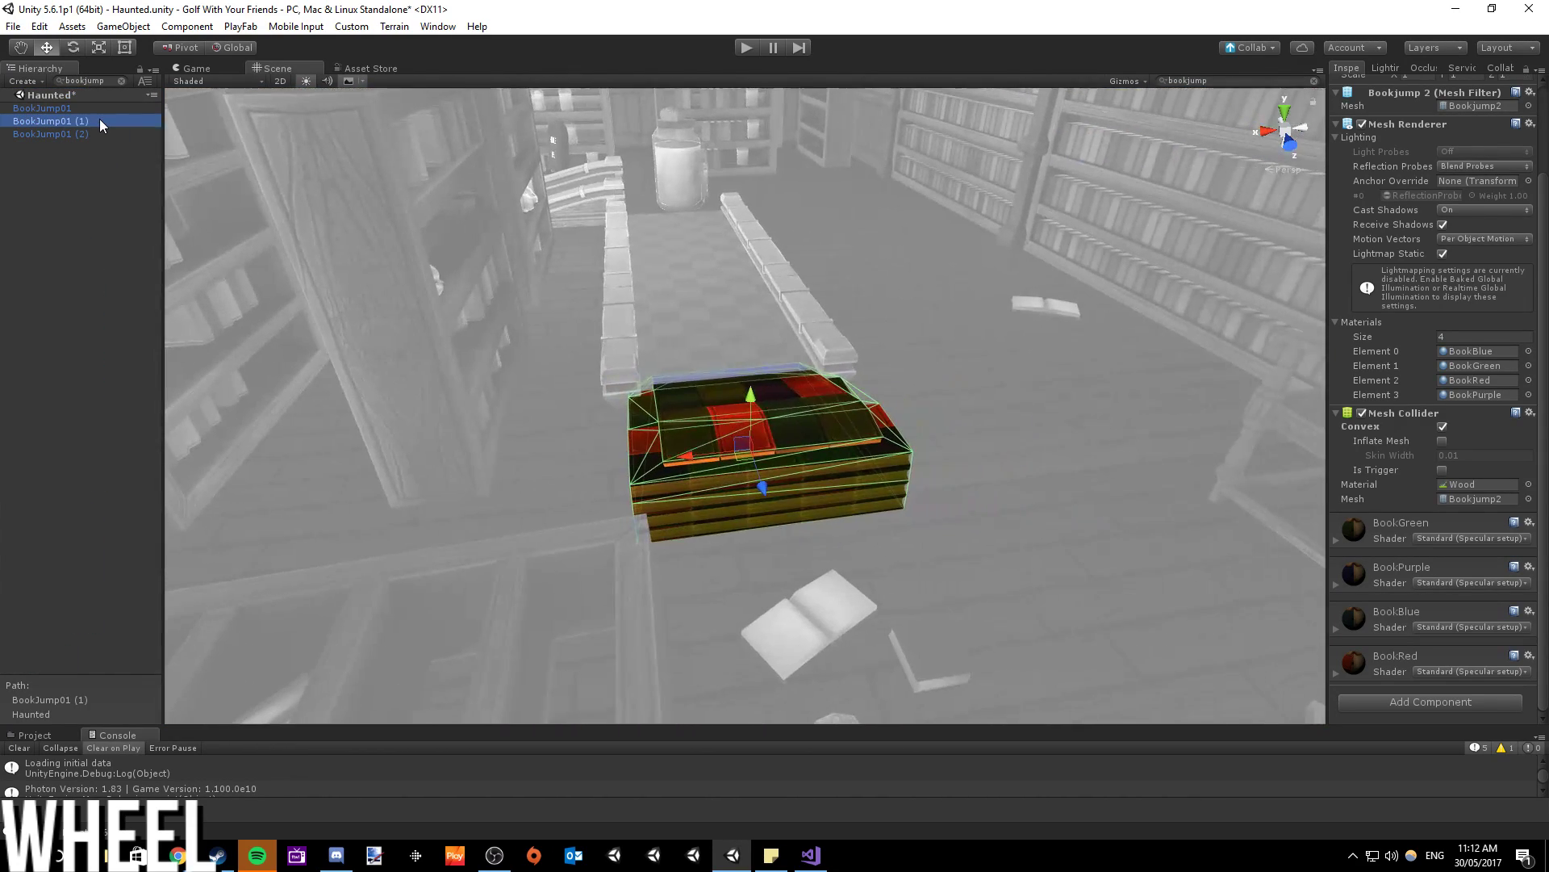
double_click(40, 133)
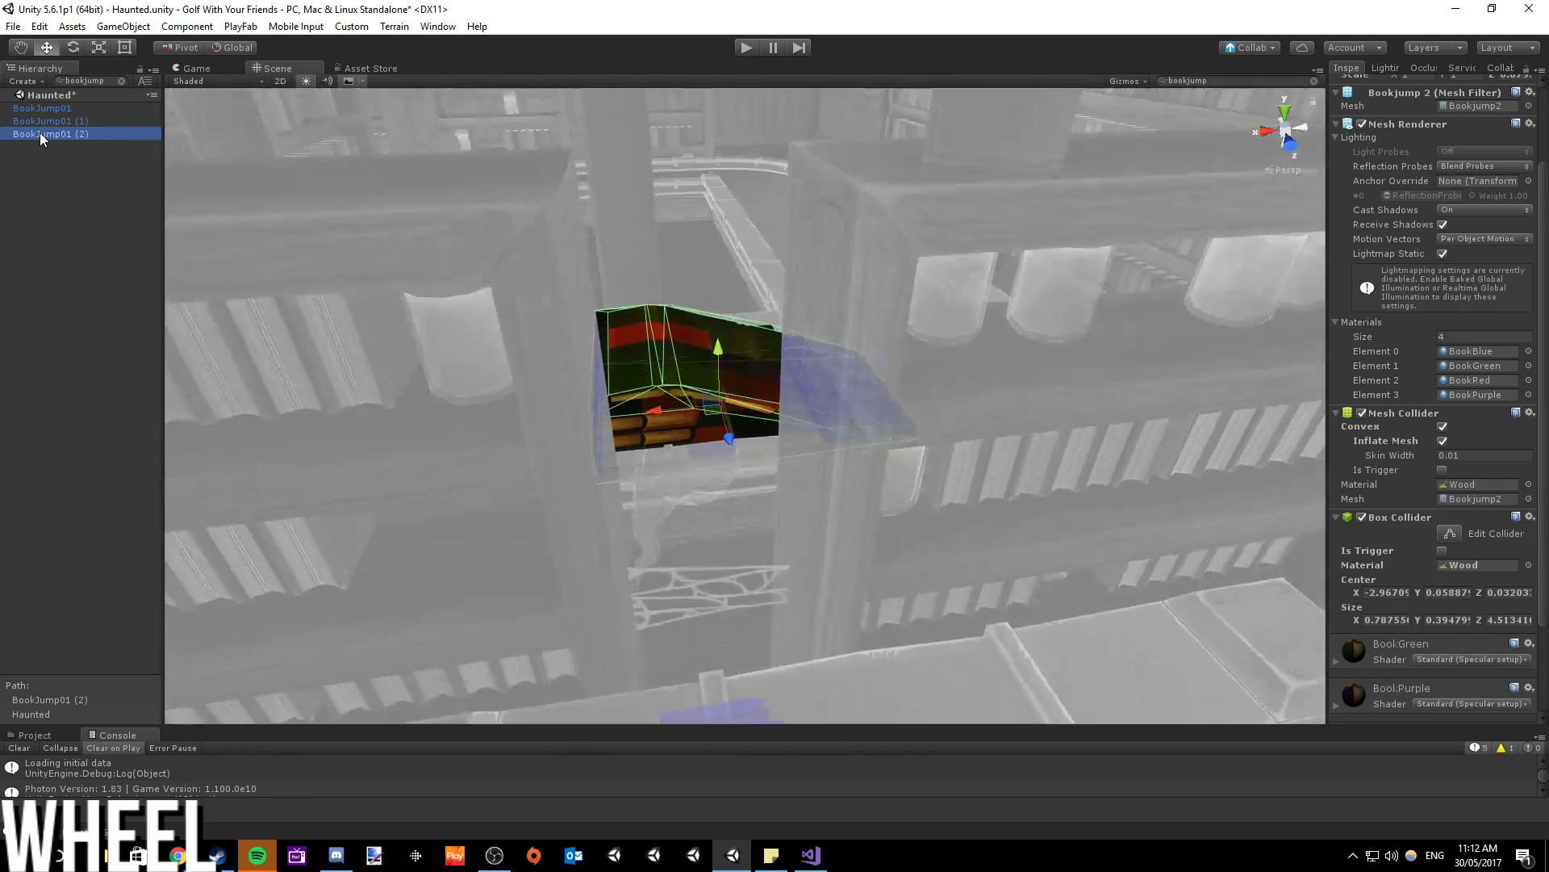
- Clear the hierarchy filter and look over the Haunted course around Hole 14
right_click_drag(1087, 529, 754, 467)
scroll(774, 478, "up", 5)
left_click(548, 491)
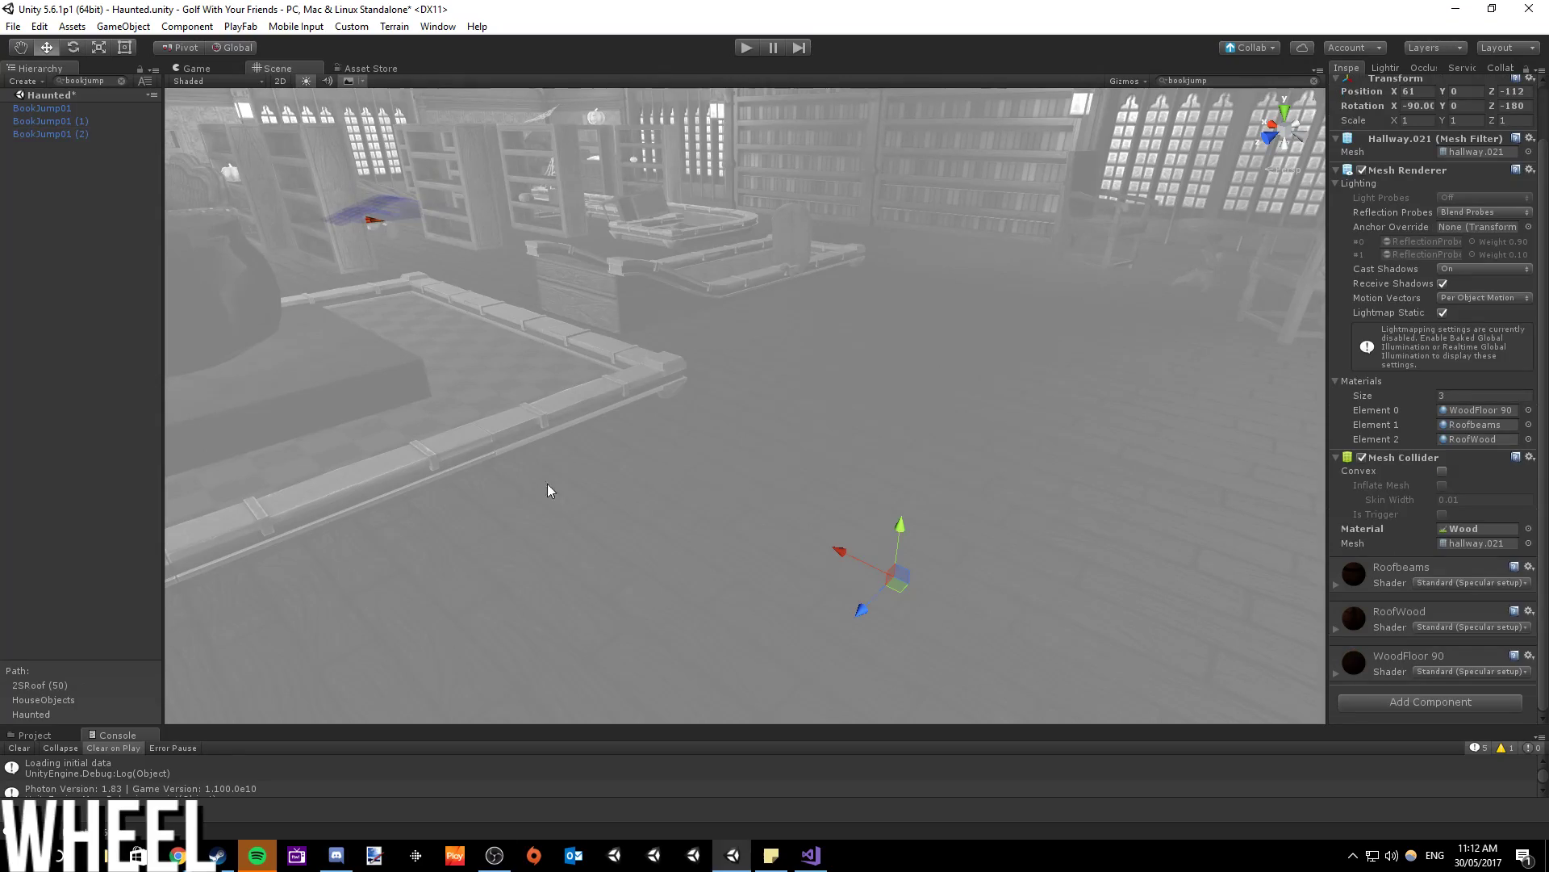
left_click(121, 81)
right_click_drag(599, 376, 887, 451)
right_click_drag(21, 424, 1062, 544)
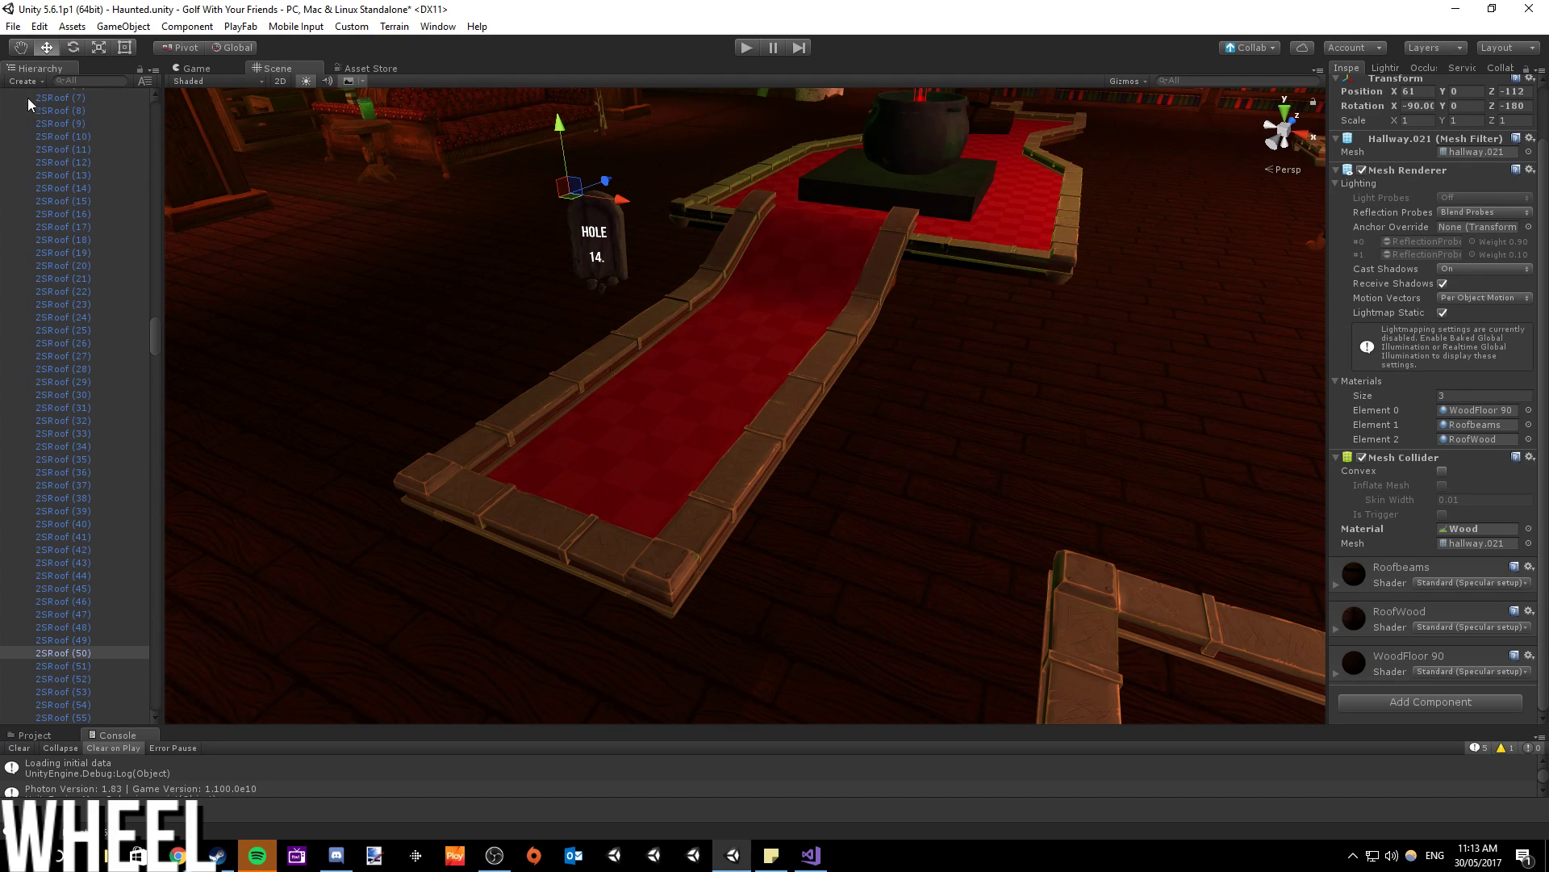
- Open the SandLevel scene, saving the changes made to Haunted
left_click(13, 25)
left_click(40, 63)
scroll(374, 347, "down", 10)
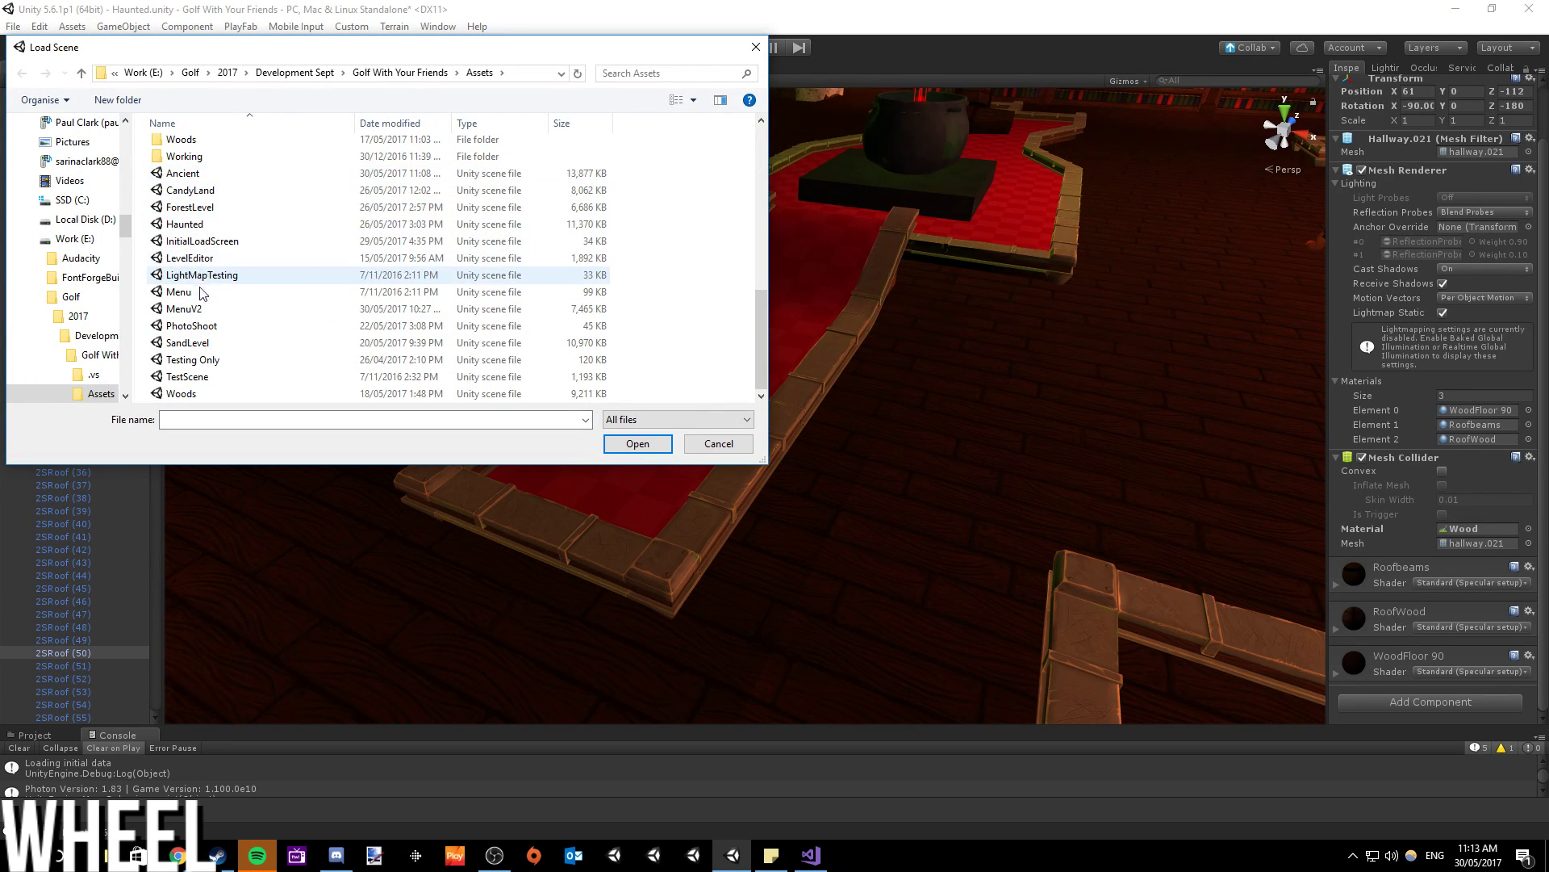
double_click(184, 343)
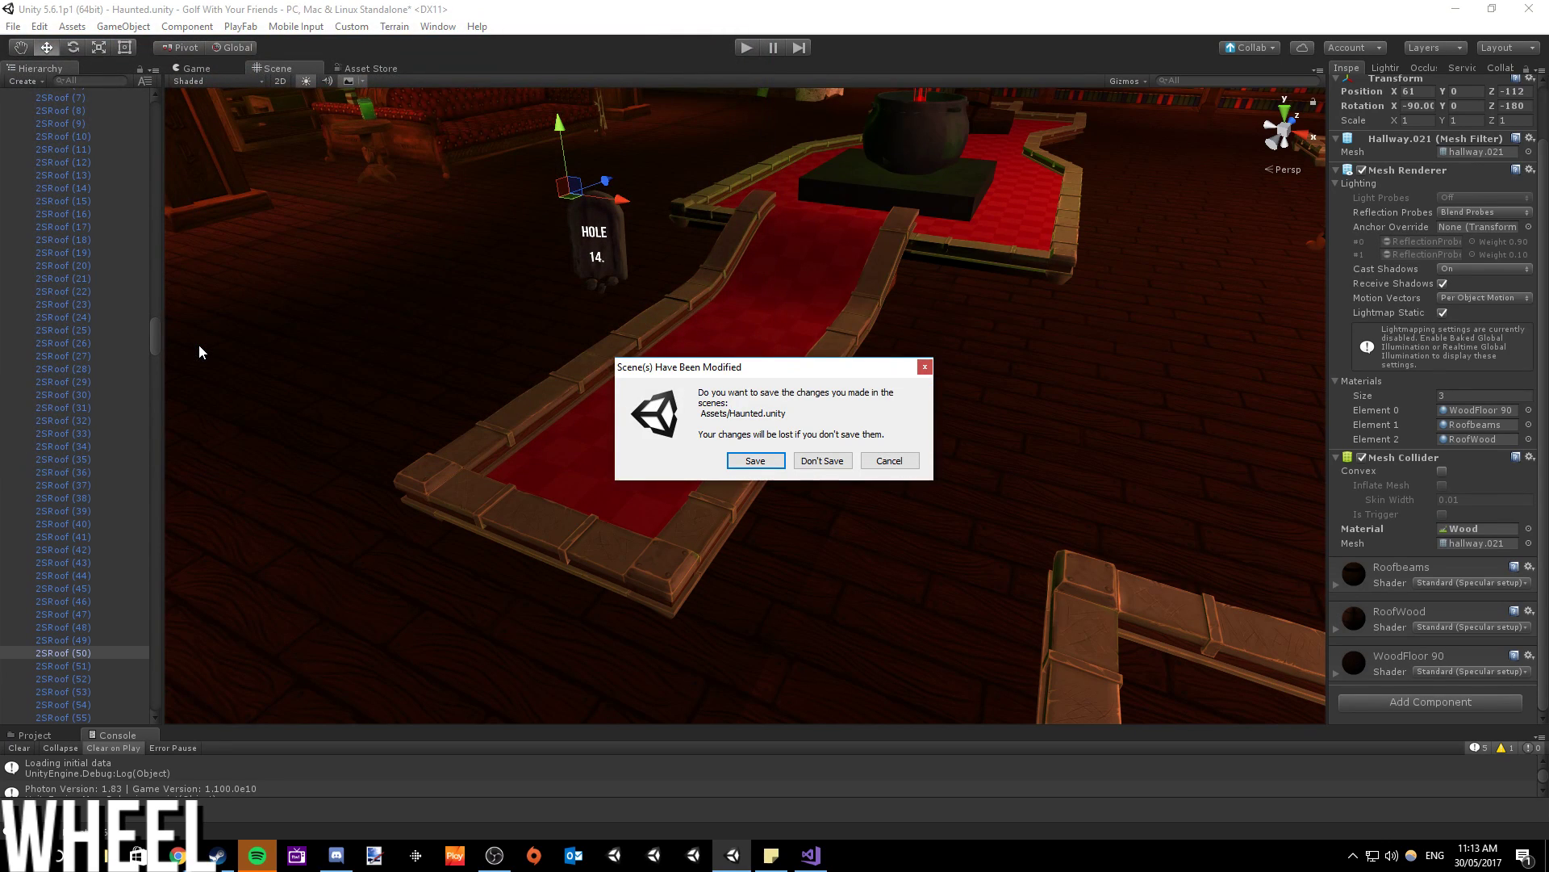
left_click(748, 459)
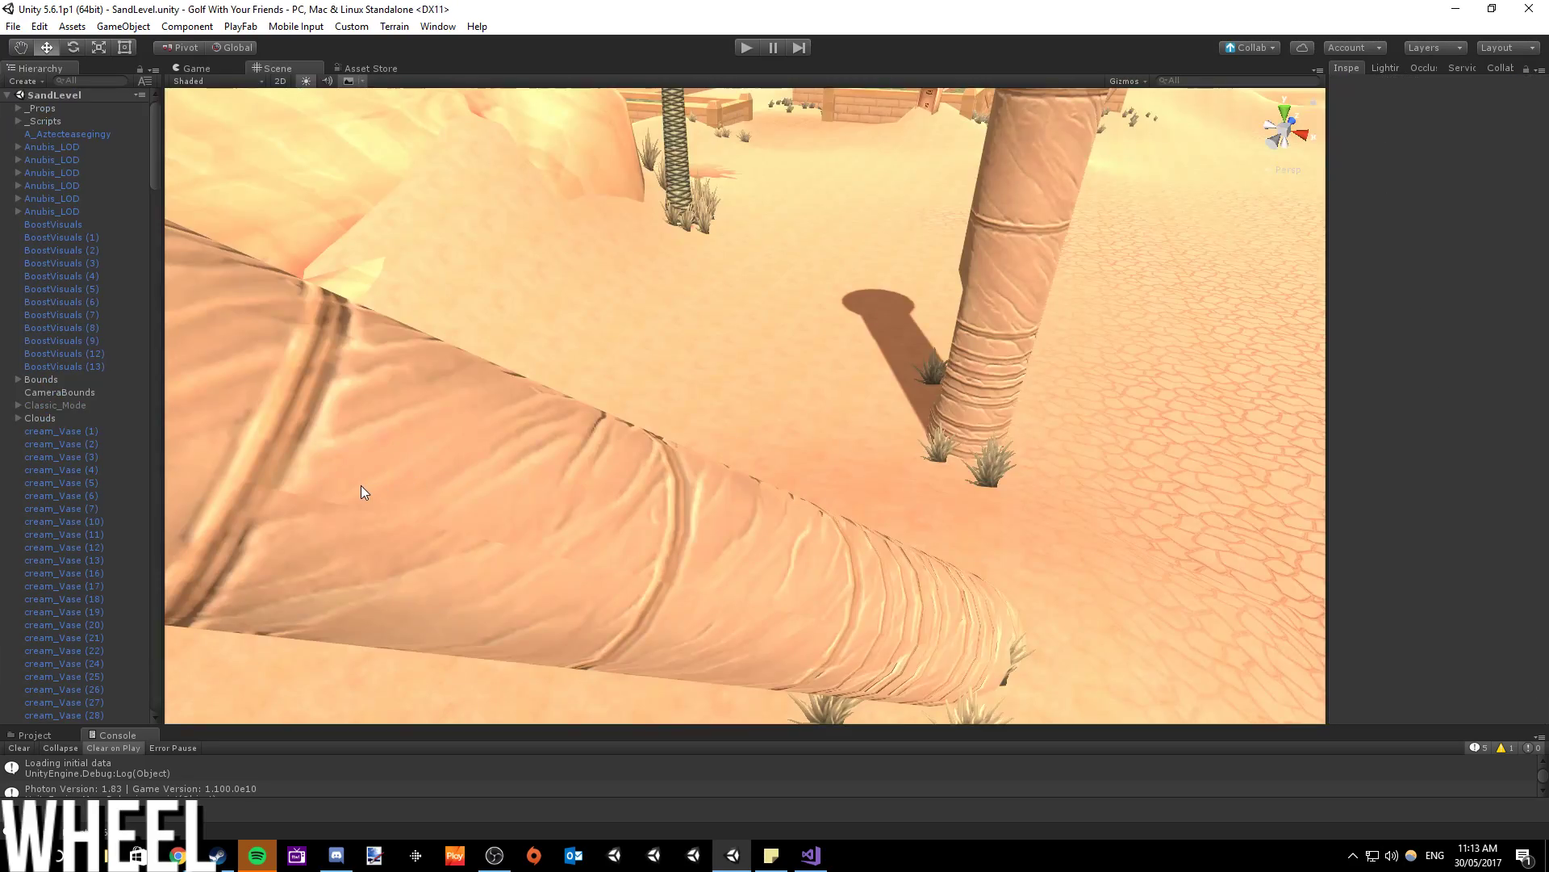
- Fly through the SandLevel temple and examine its hall and the cat statue beside the brick wall
right_click_drag(360, 486, 456, 438)
scroll(457, 438, "up", 10)
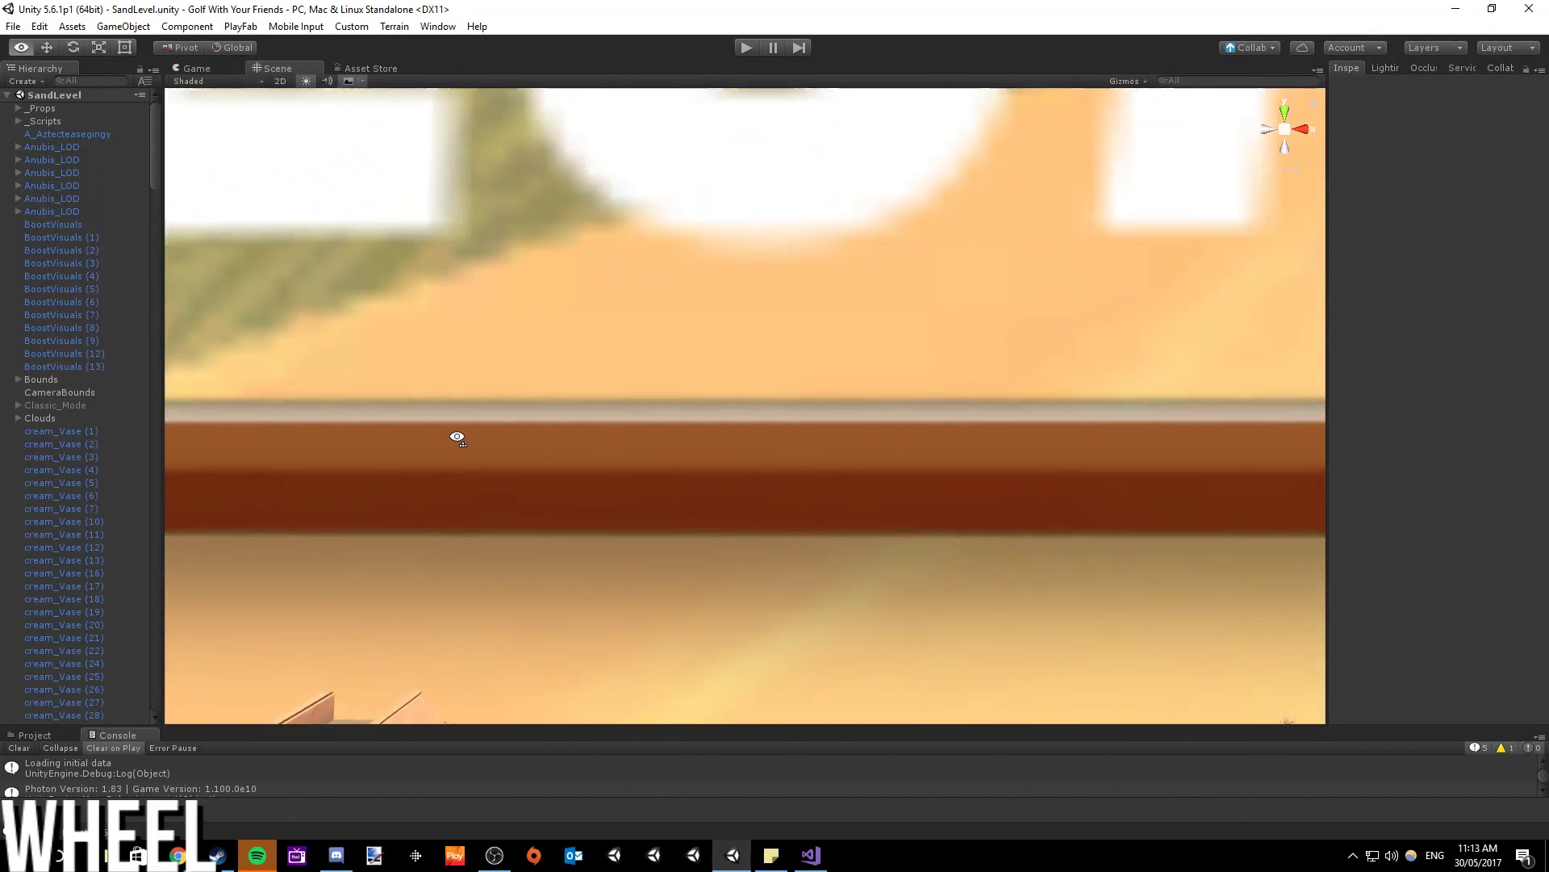
scroll(457, 438, "up", 5)
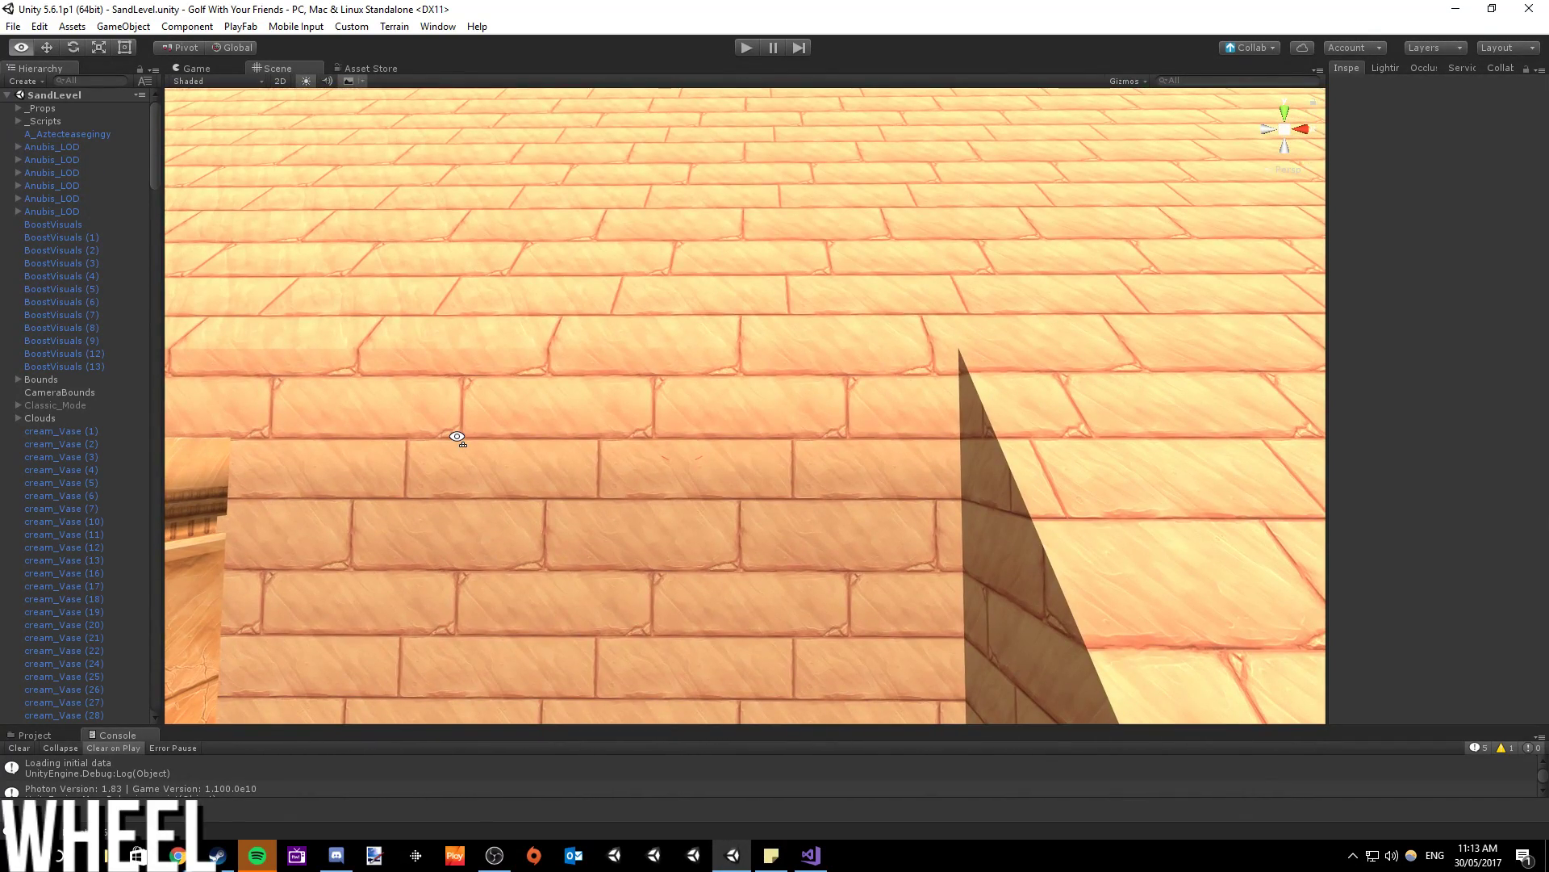
right_click_drag(500, 458, 501, 512)
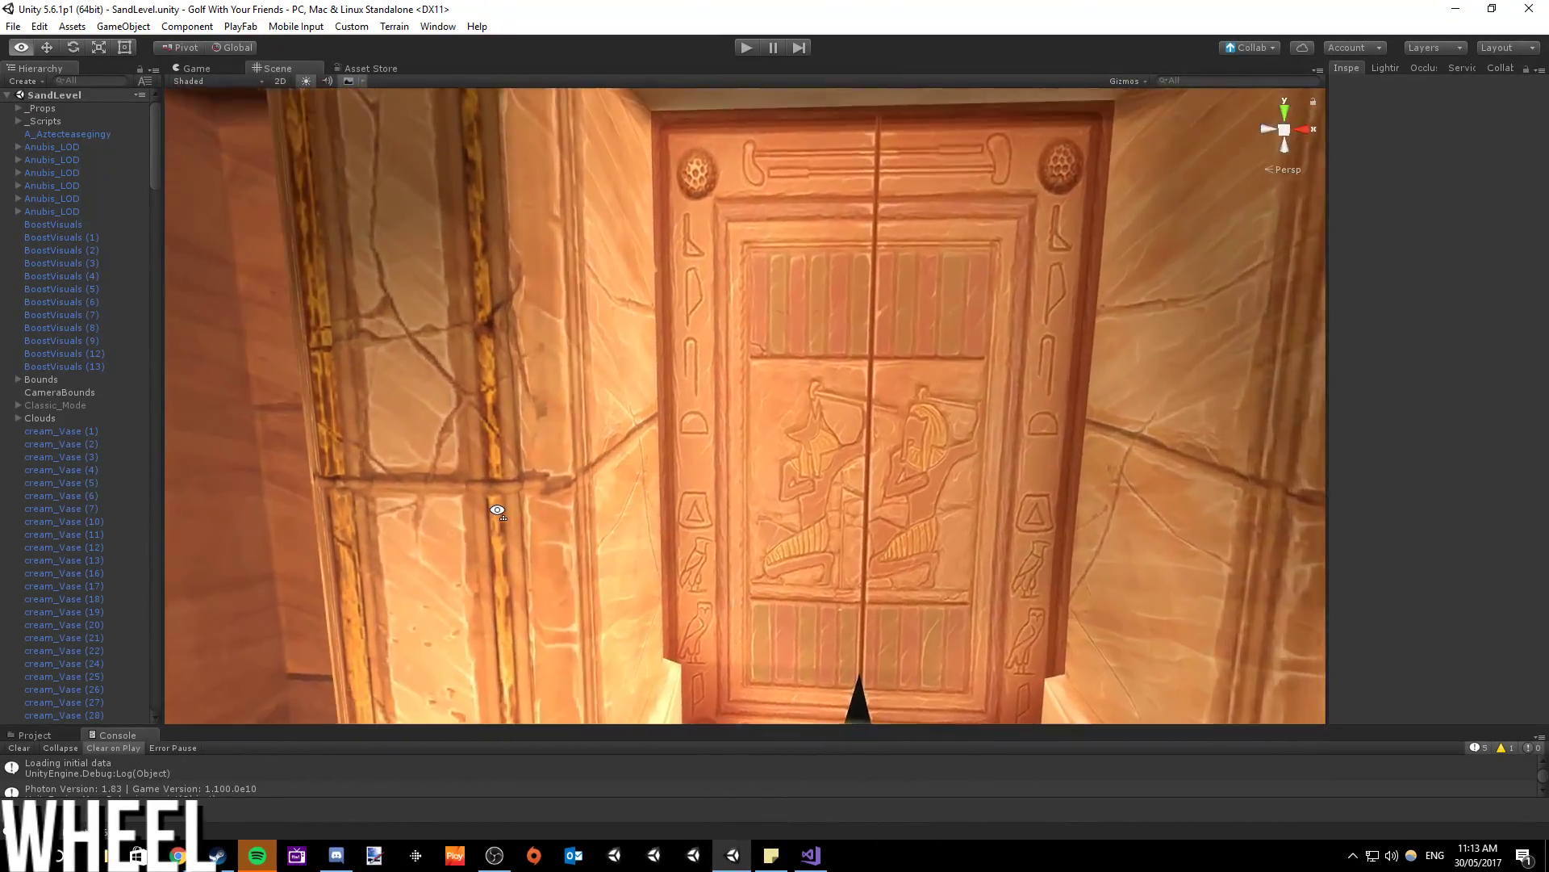
scroll(519, 509, "up", 10)
scroll(523, 460, "up", 8)
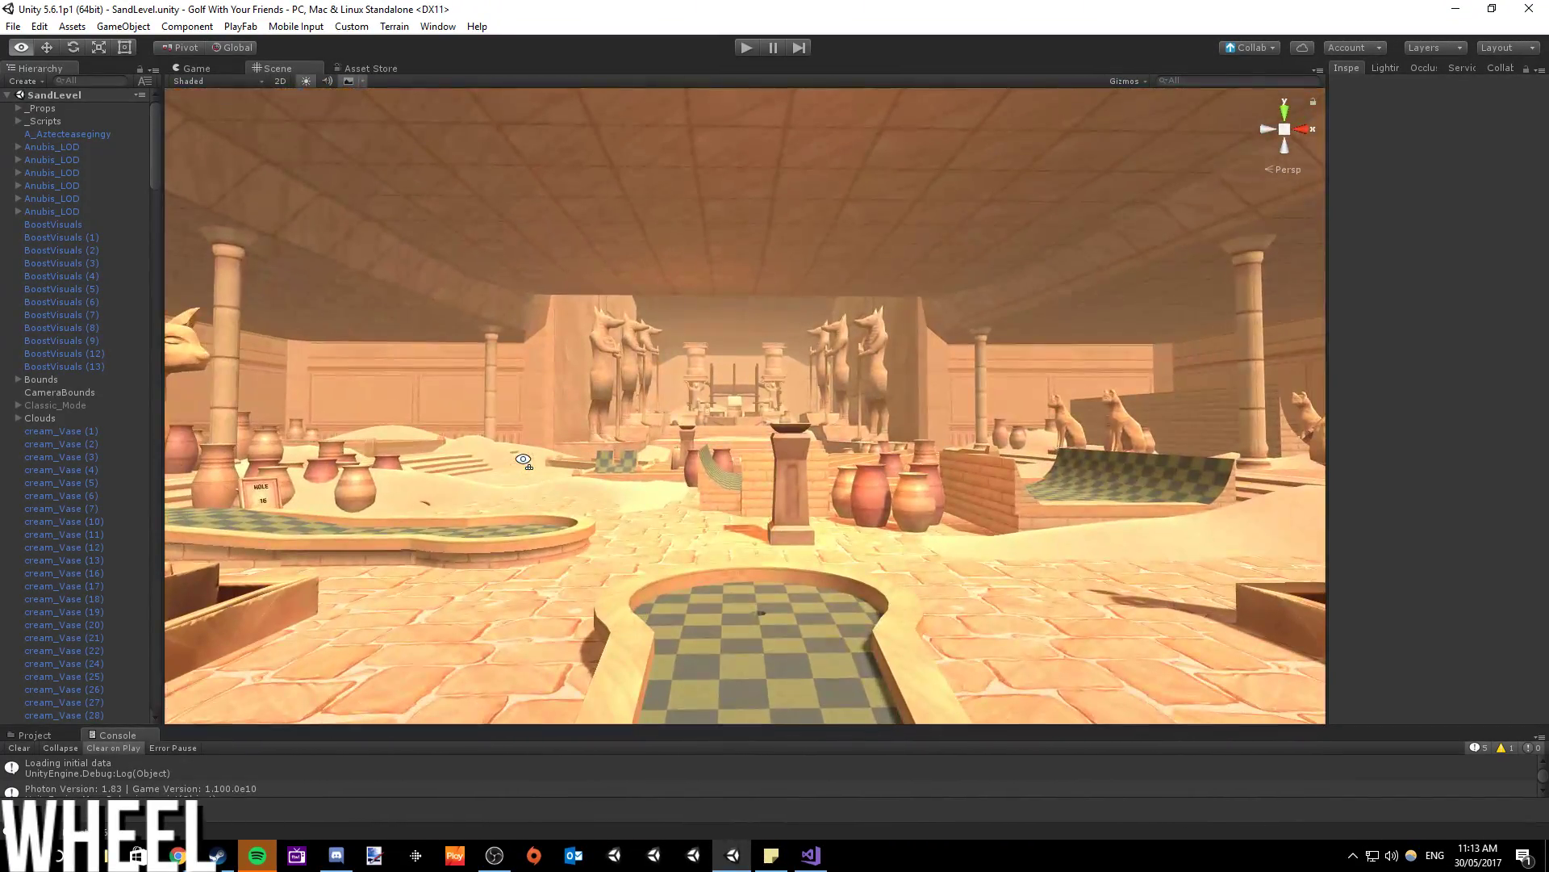
right_click_drag(709, 473, 598, 531)
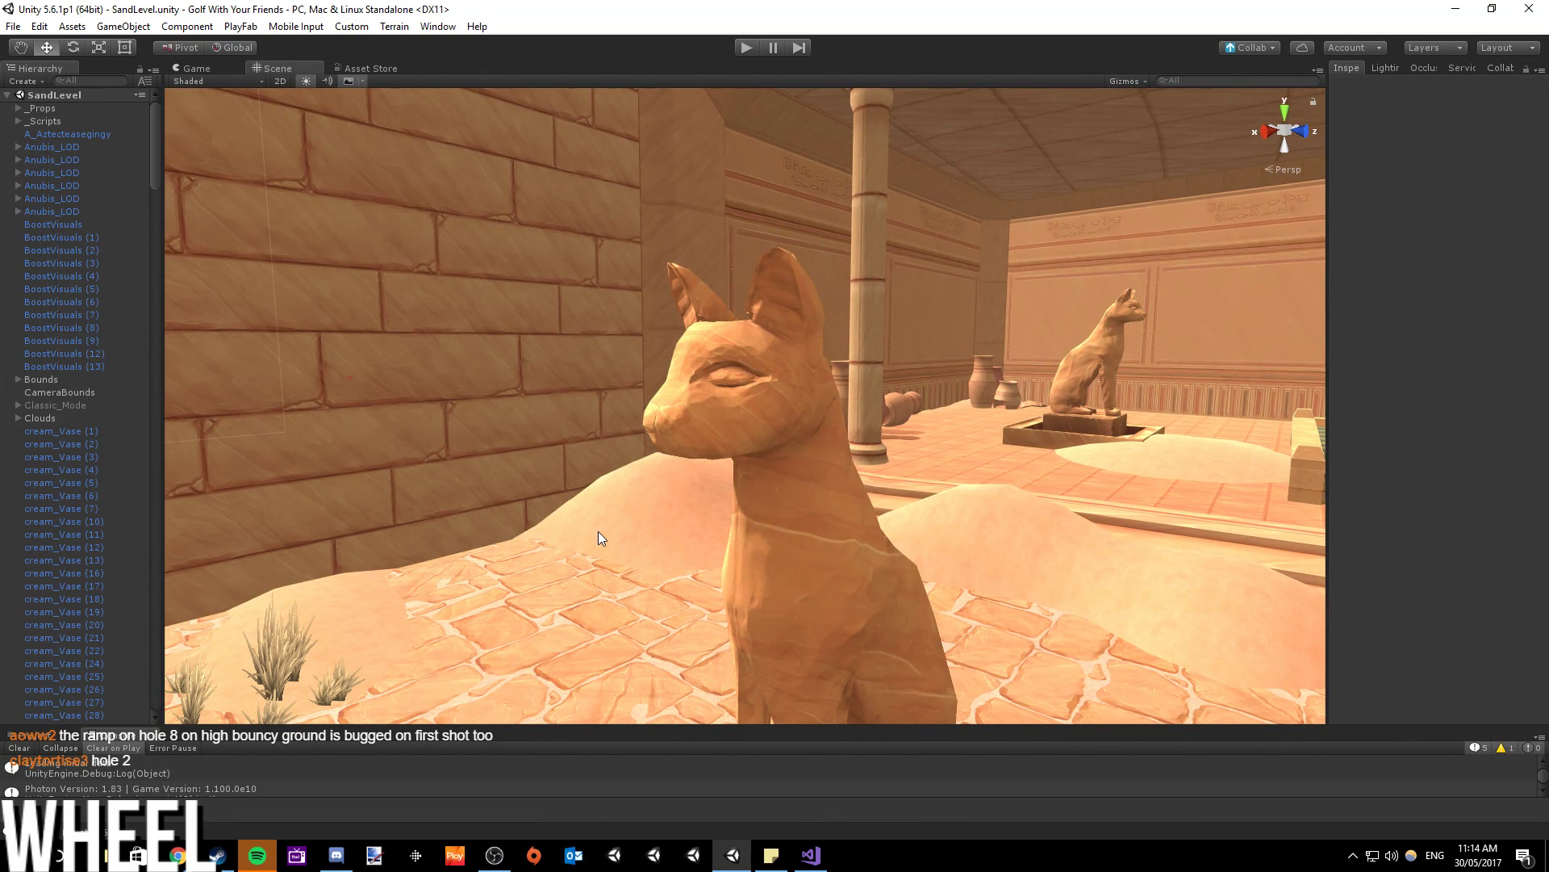
right_click_drag(753, 487, 725, 509)
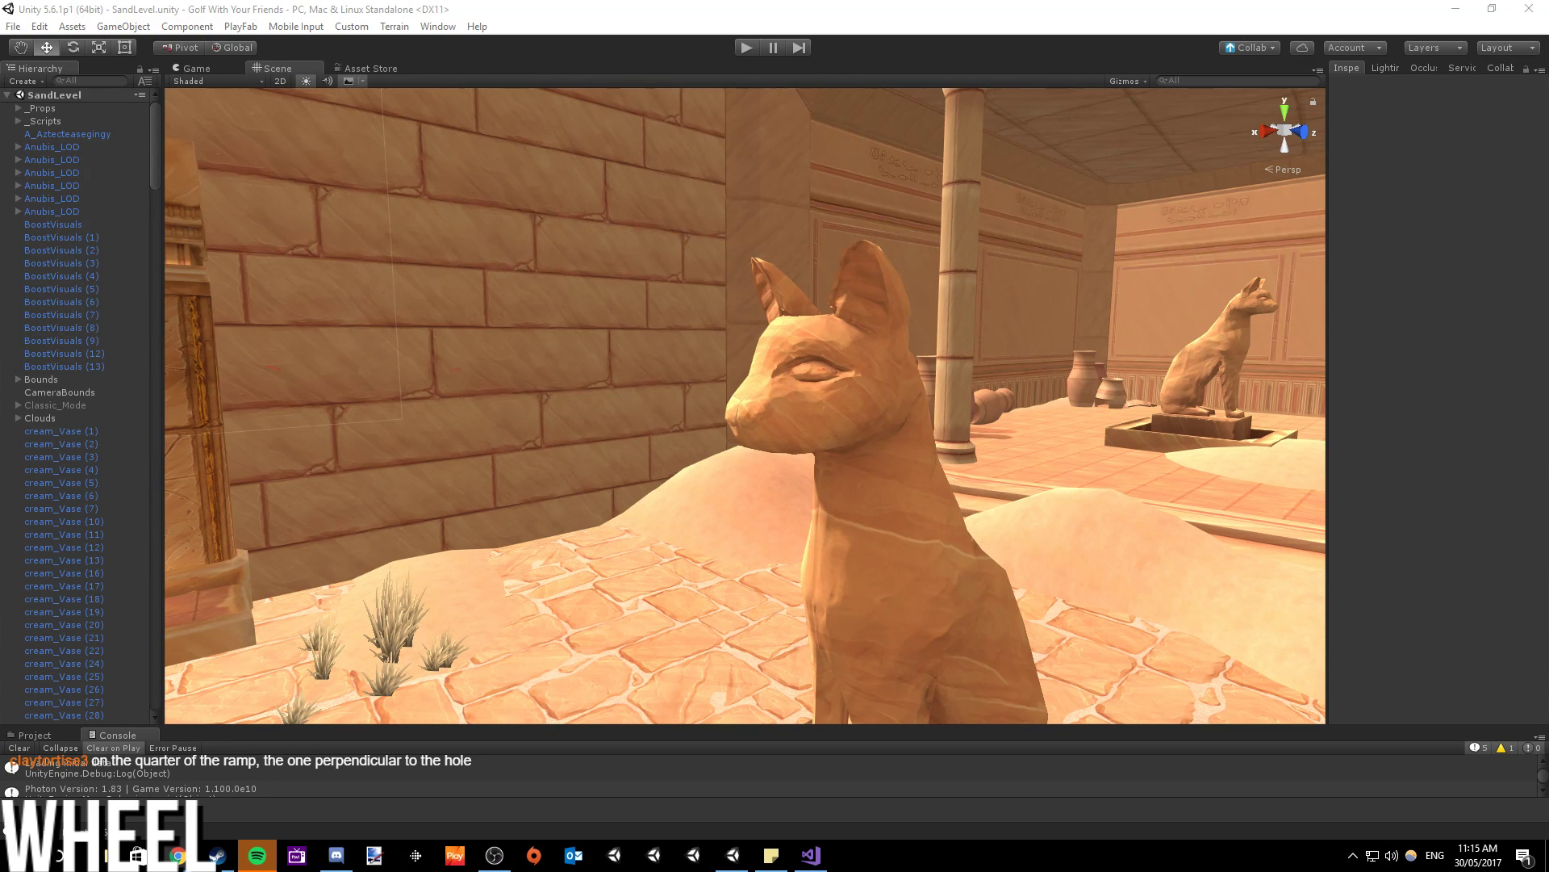
- Go to the outdoor sand pit beyond the checkered lane, filter the hierarchy for "class" and activate Classic_Mode
right_click_drag(511, 448, 492, 526)
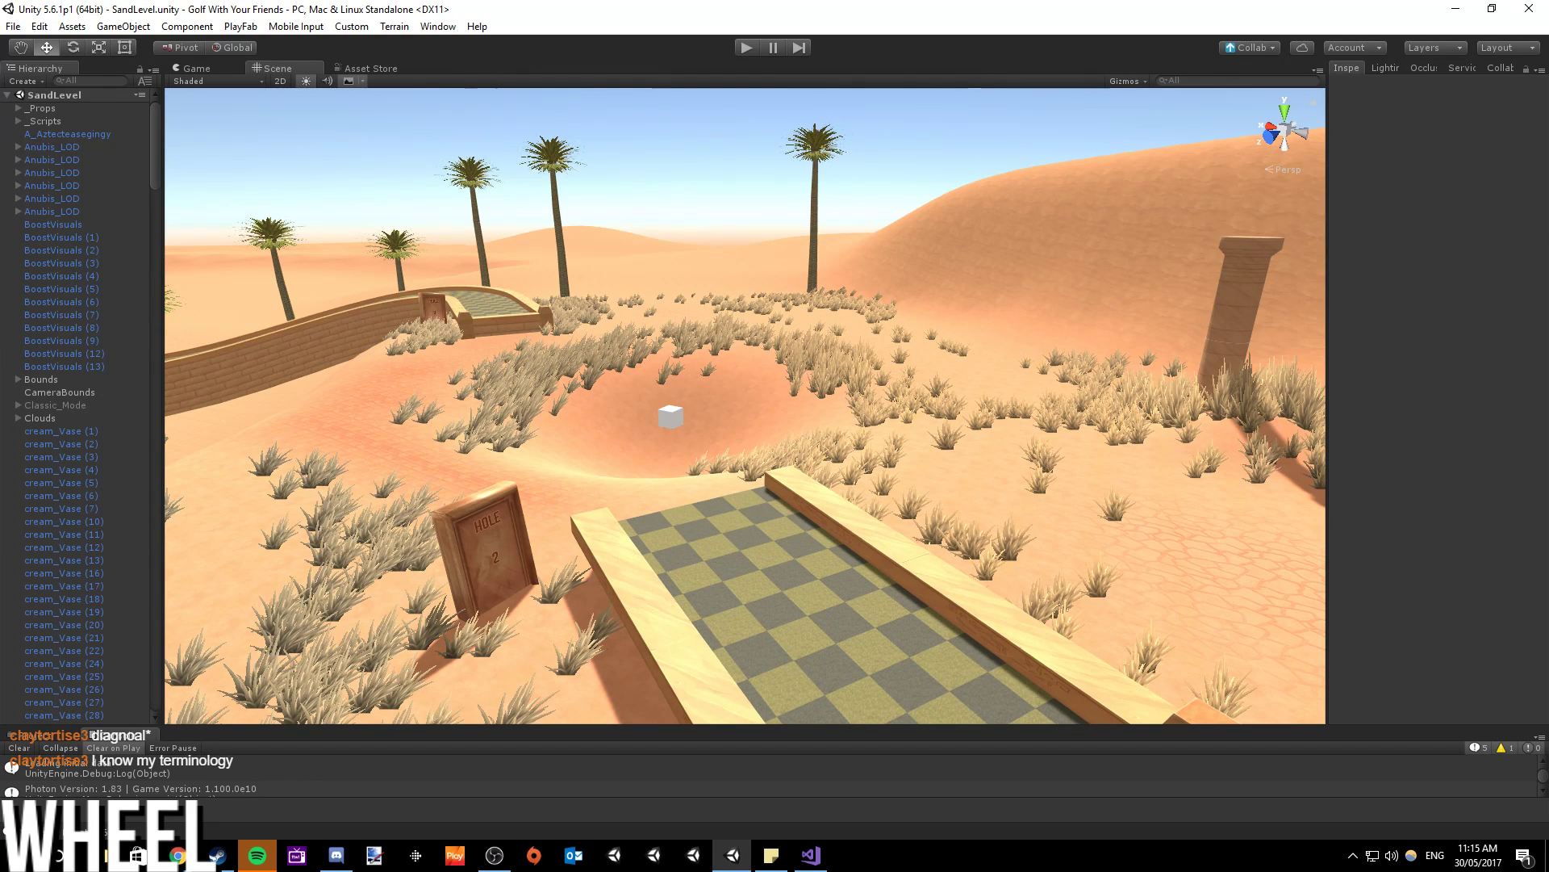
left_click_drag(689, 443, 689, 487, "alt")
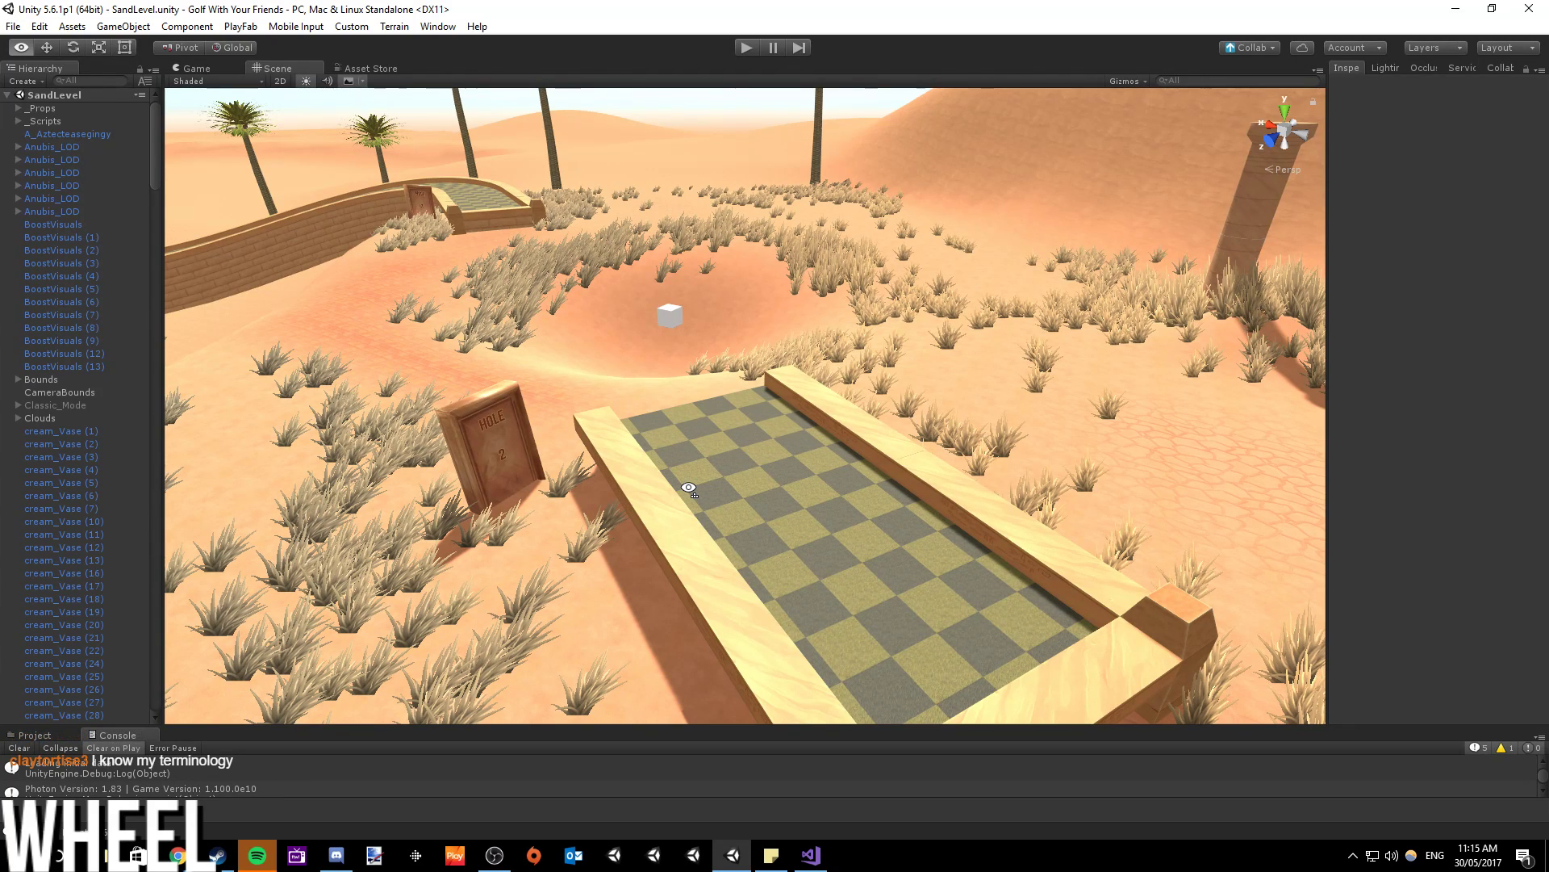
left_click_drag(688, 487, 662, 472, "alt")
left_click(78, 82)
type("class")
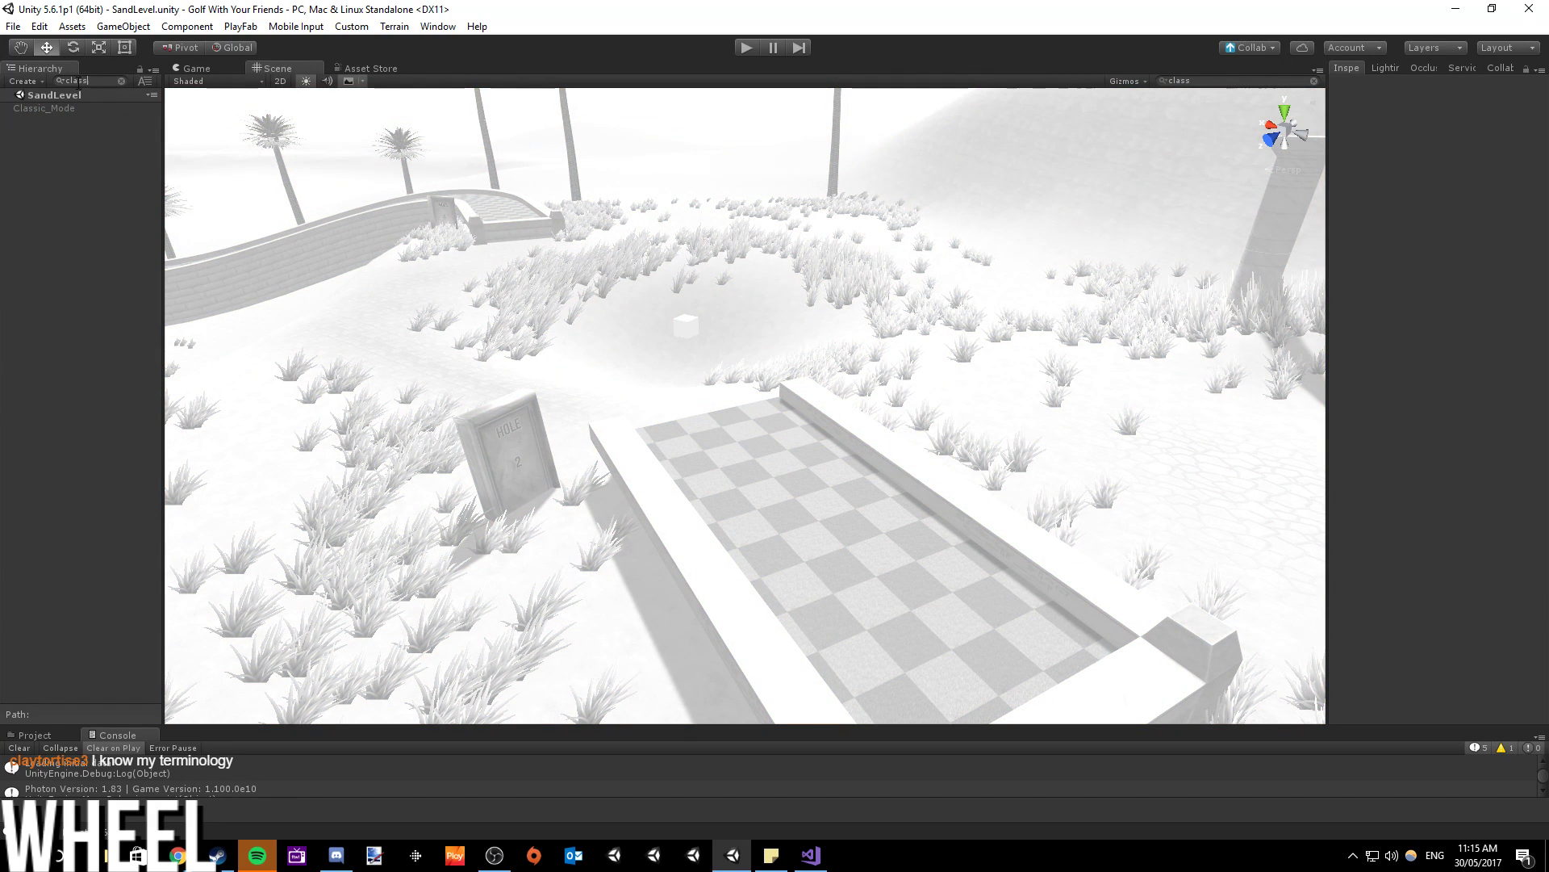
left_click(63, 108)
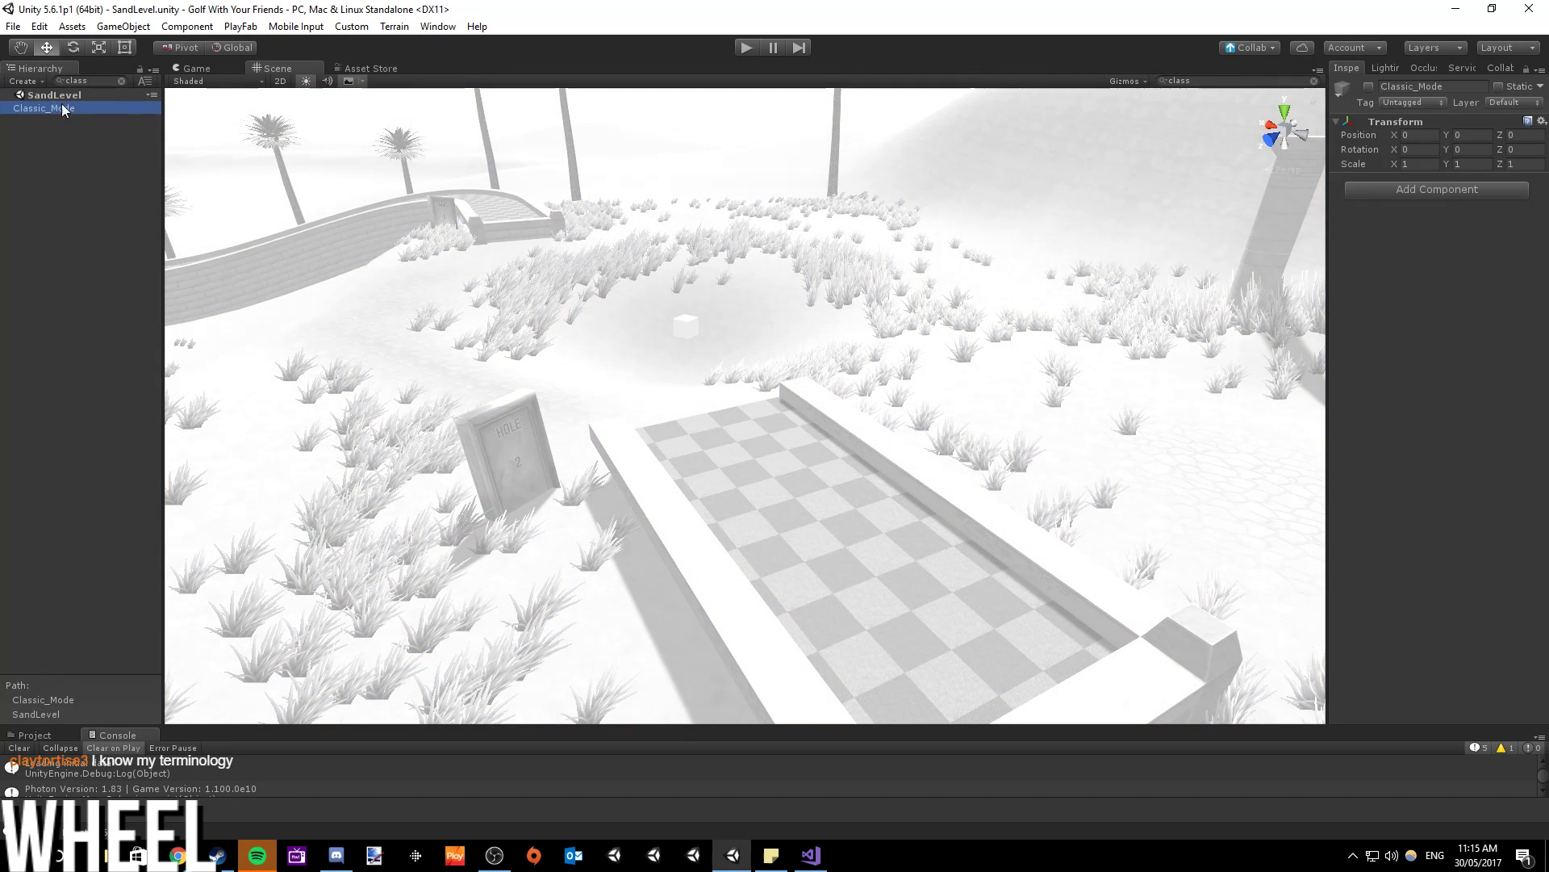
left_click(1369, 86)
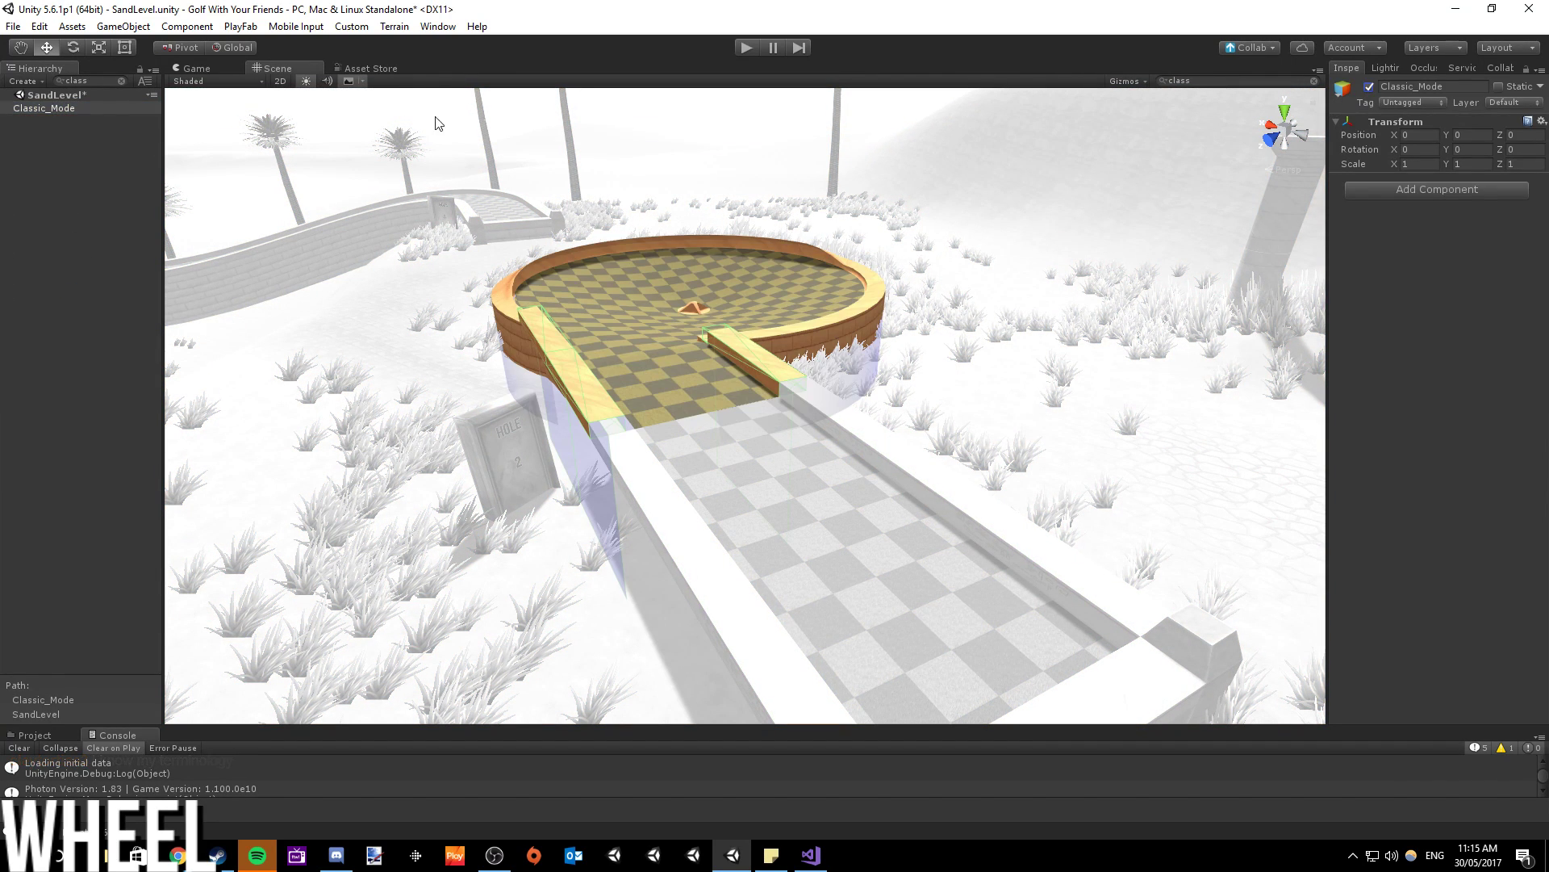
- Examine the round Classic_Mode green, its raised rim and its join with the entry lane
left_click(107, 321)
left_click_drag(770, 347, 718, 351, "alt")
scroll(721, 312, "up", 5, "alt")
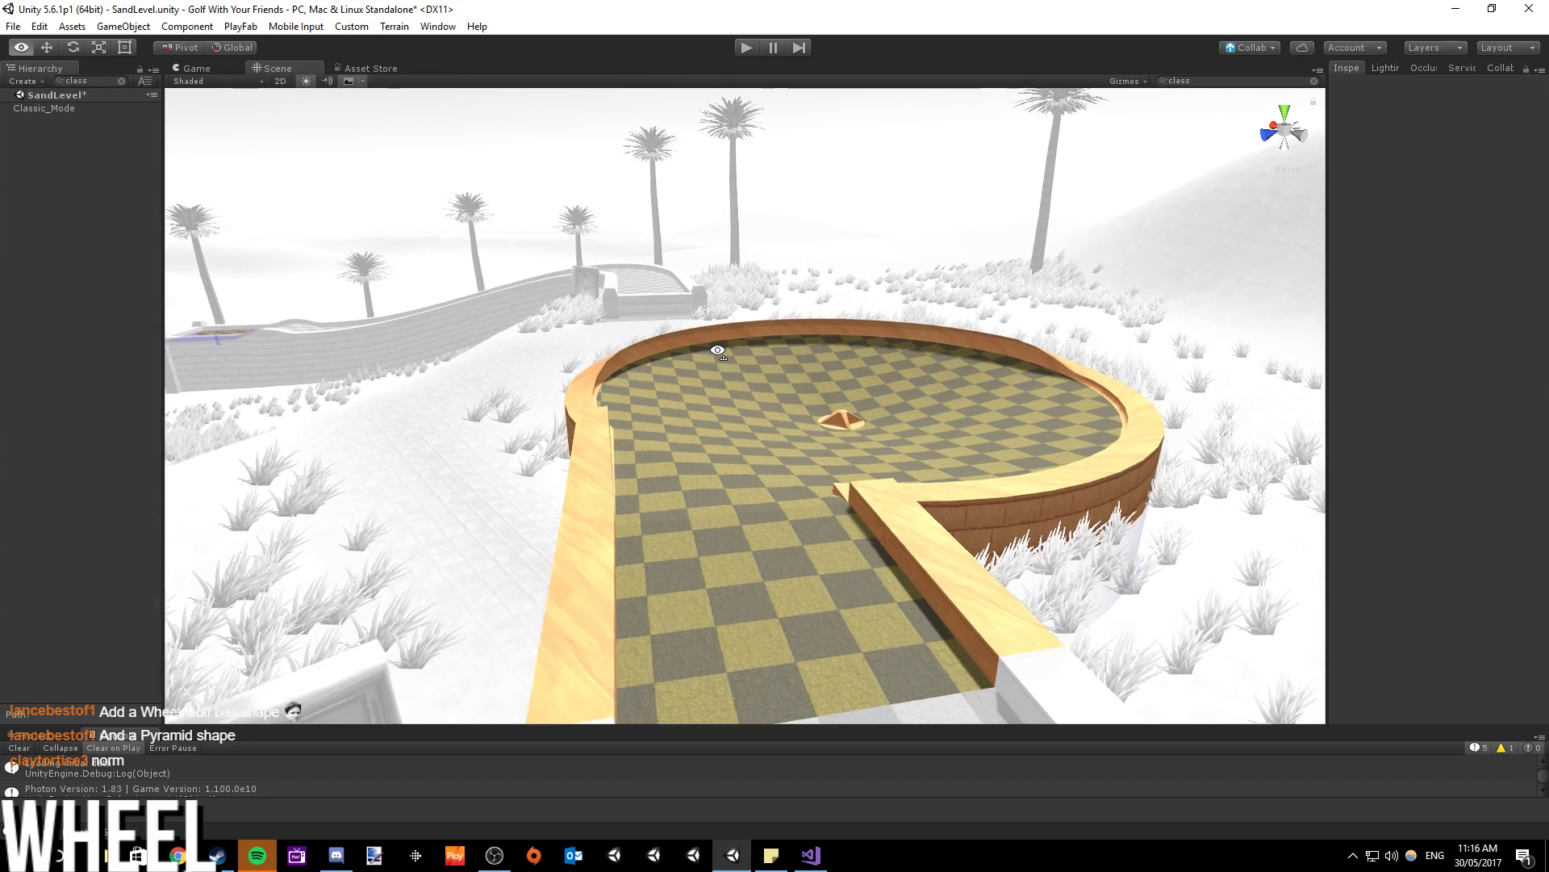
scroll(718, 351, "up", 3)
scroll(718, 351, "up", 3)
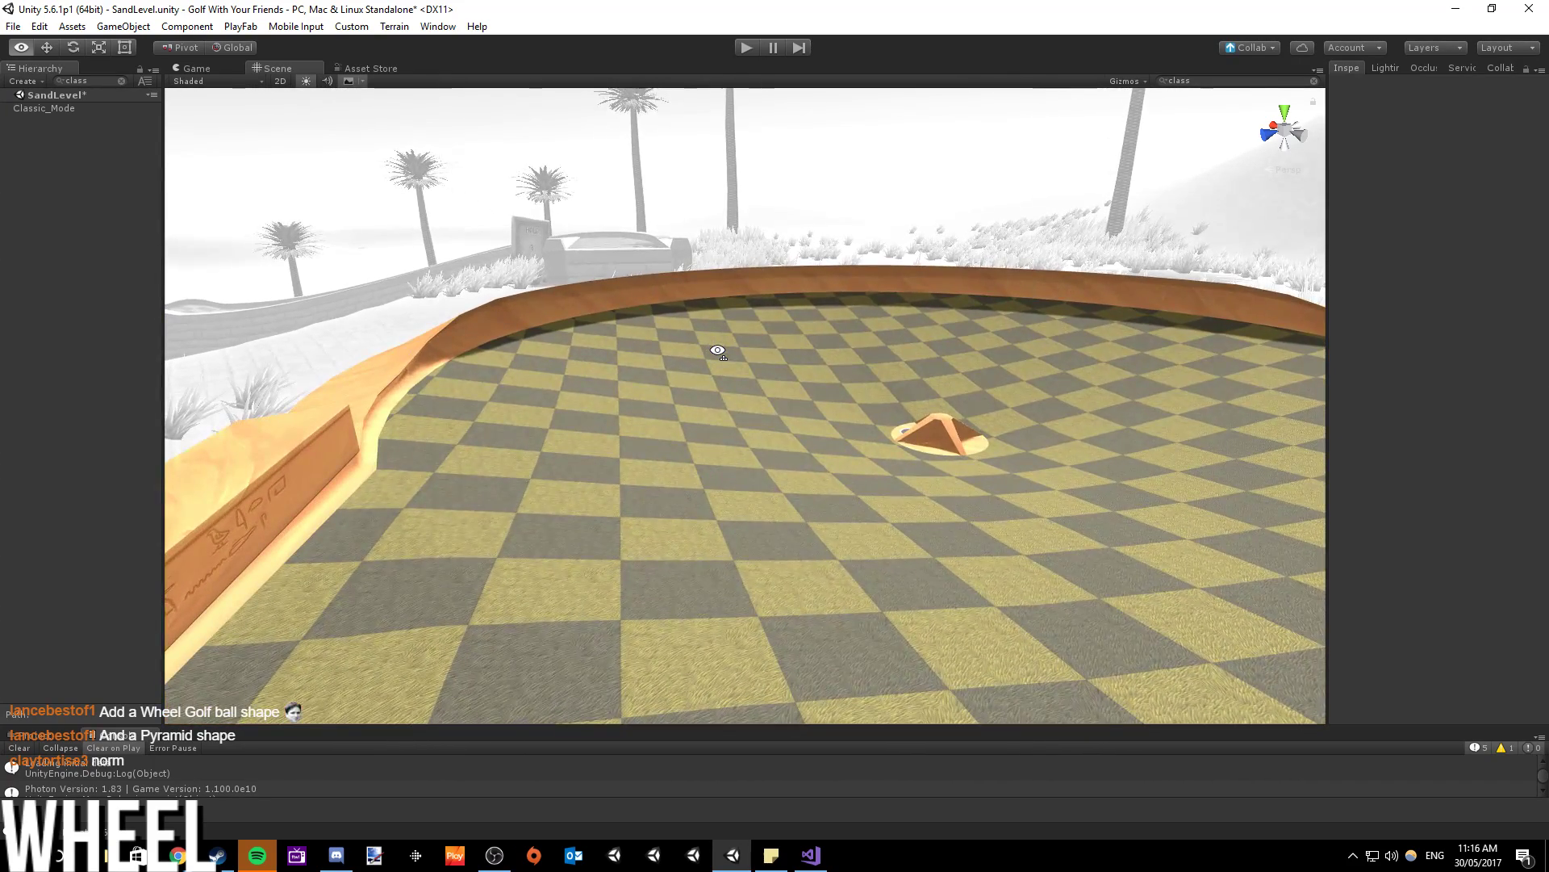
right_click_drag(718, 351, 711, 437)
scroll(807, 463, "down", 3)
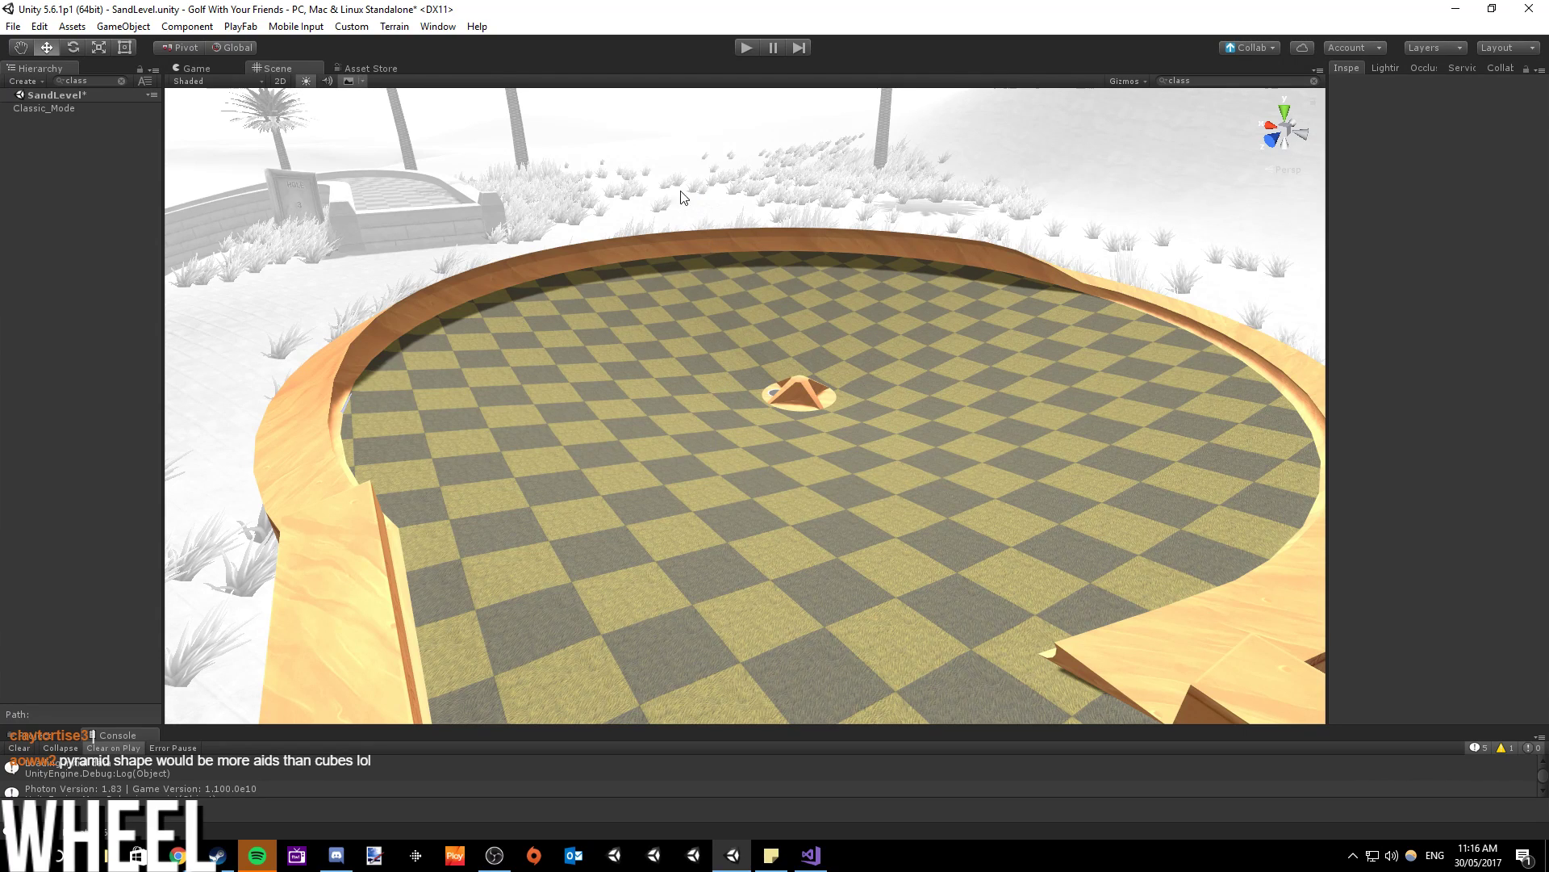
mouse_move(589, 355)
right_mouse_down()
mouse_move(772, 417)
mouse_move(717, 388)
mouse_move(597, 373)
right_mouse_up()
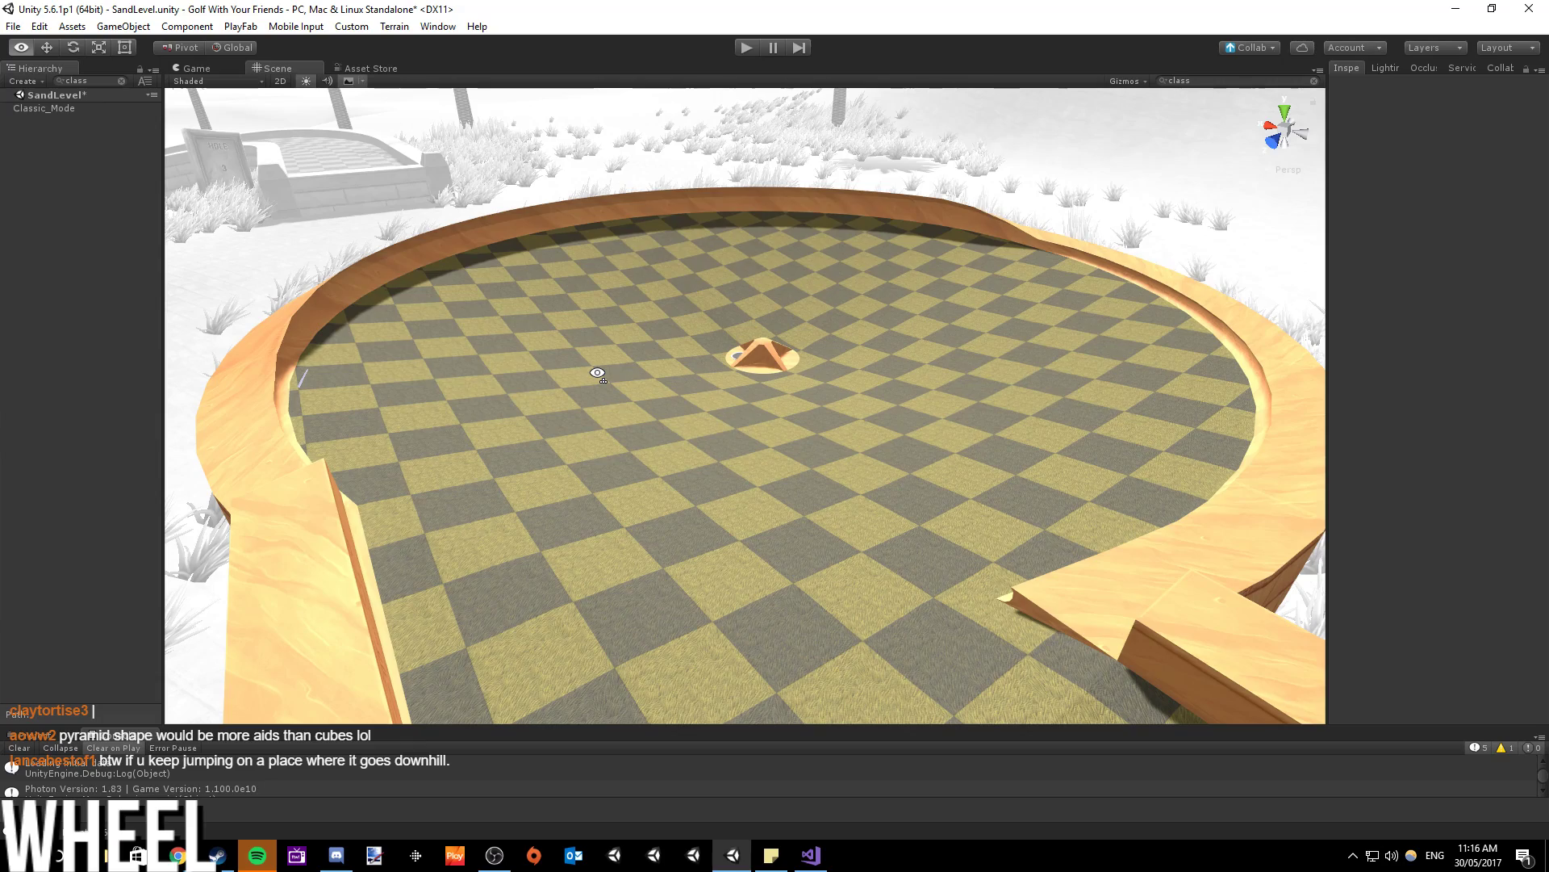
mouse_move(597, 373)
right_mouse_down()
mouse_move(1141, 335)
mouse_move(893, 467)
mouse_move(793, 467)
mouse_move(590, 377)
right_mouse_up()
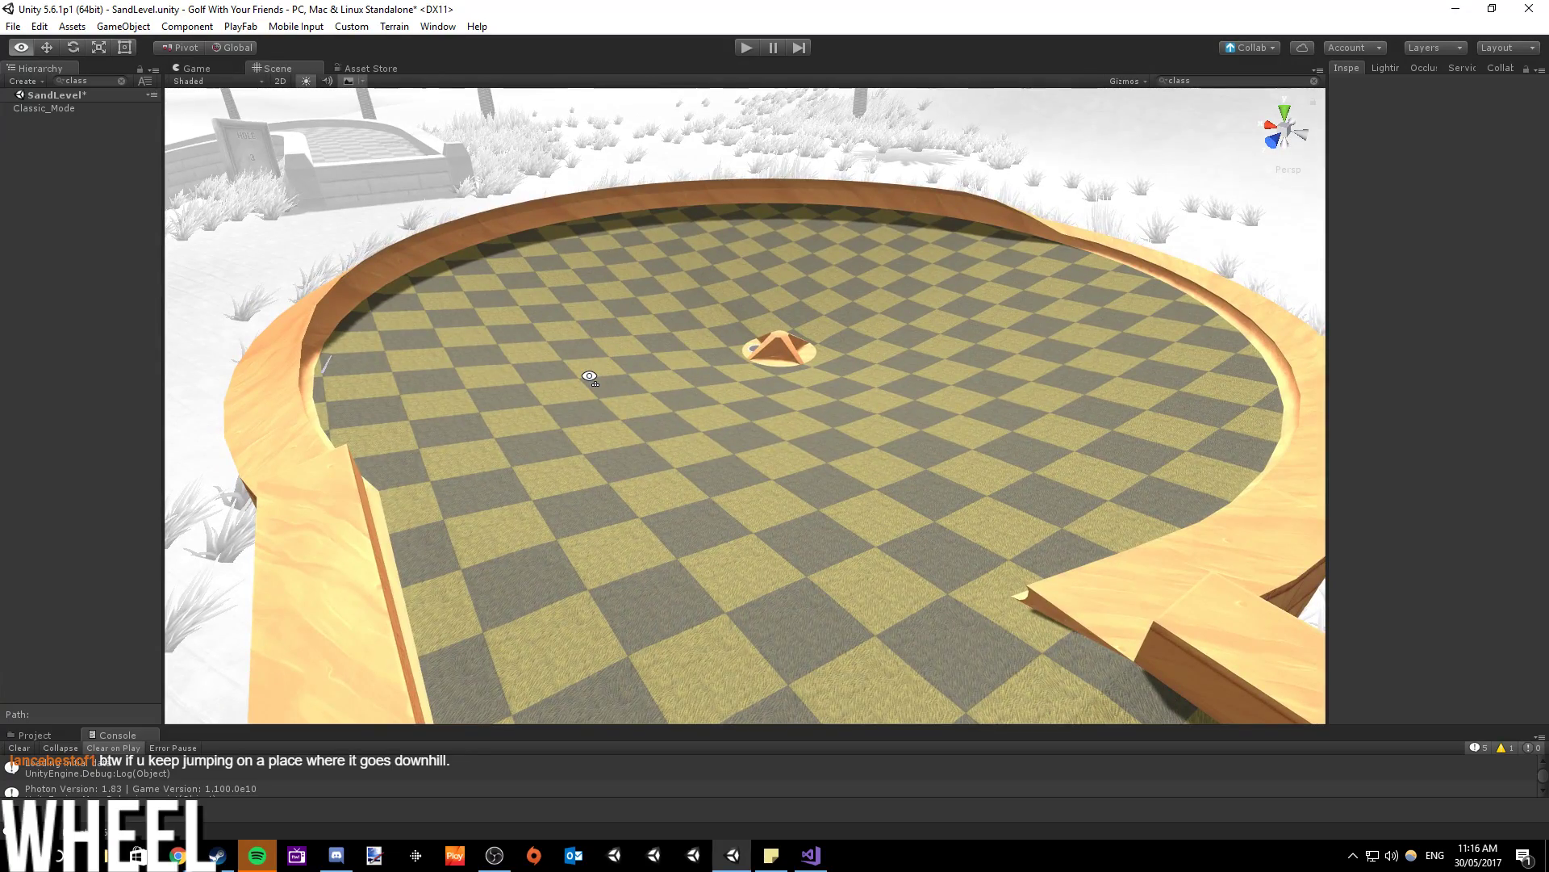
- Inspect the pyramid obstacle and the cup beside it at the centre of the round green
right_click_drag(589, 376, 758, 424)
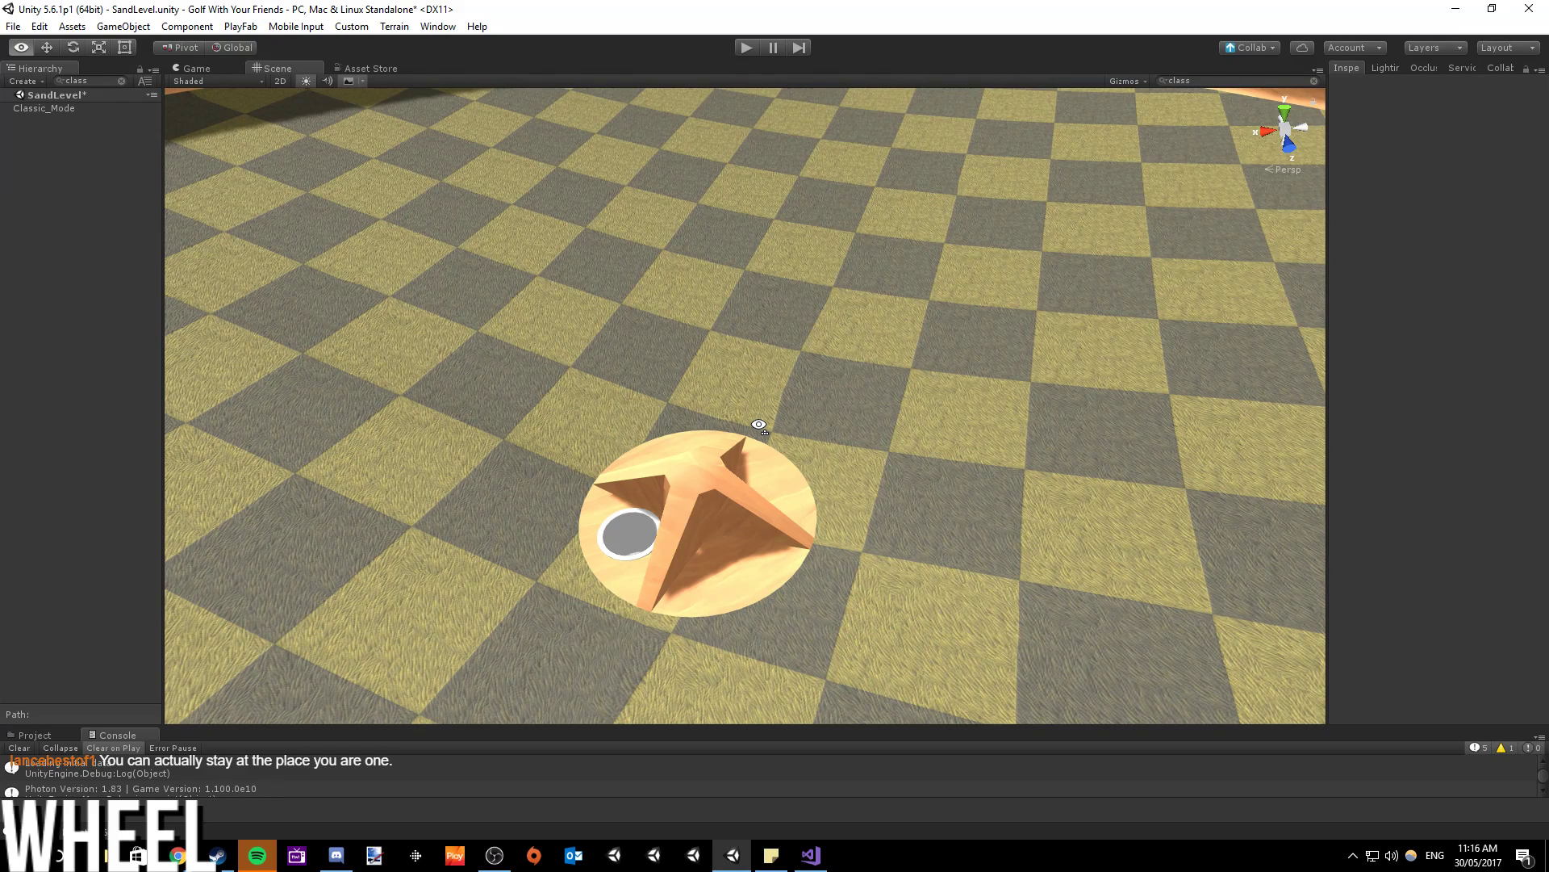
right_click_drag(758, 425, 703, 401)
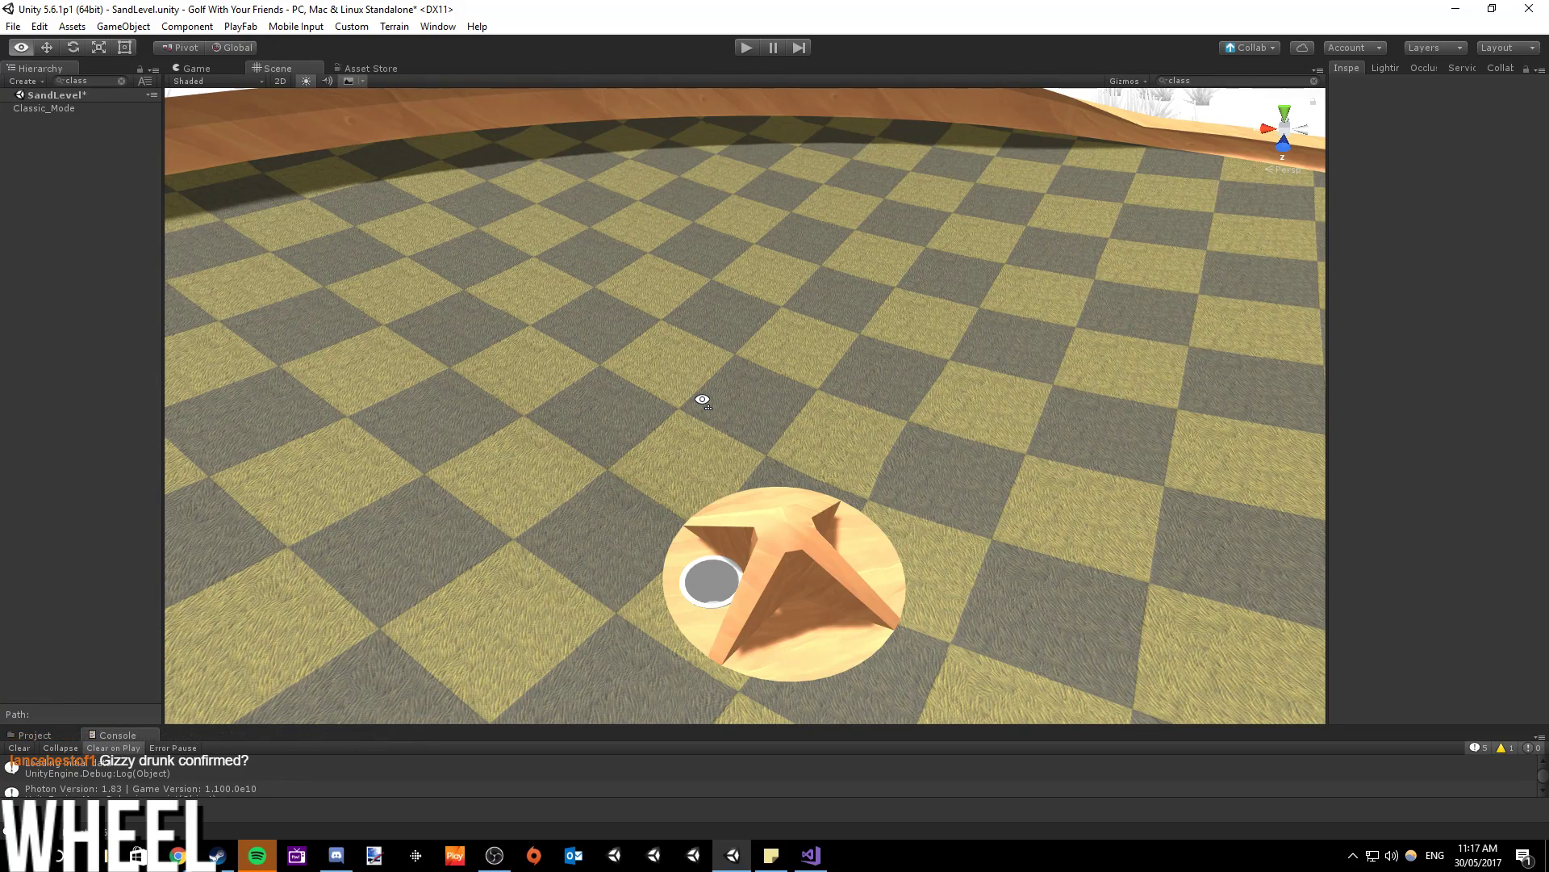
right_click_drag(702, 400, 591, 456)
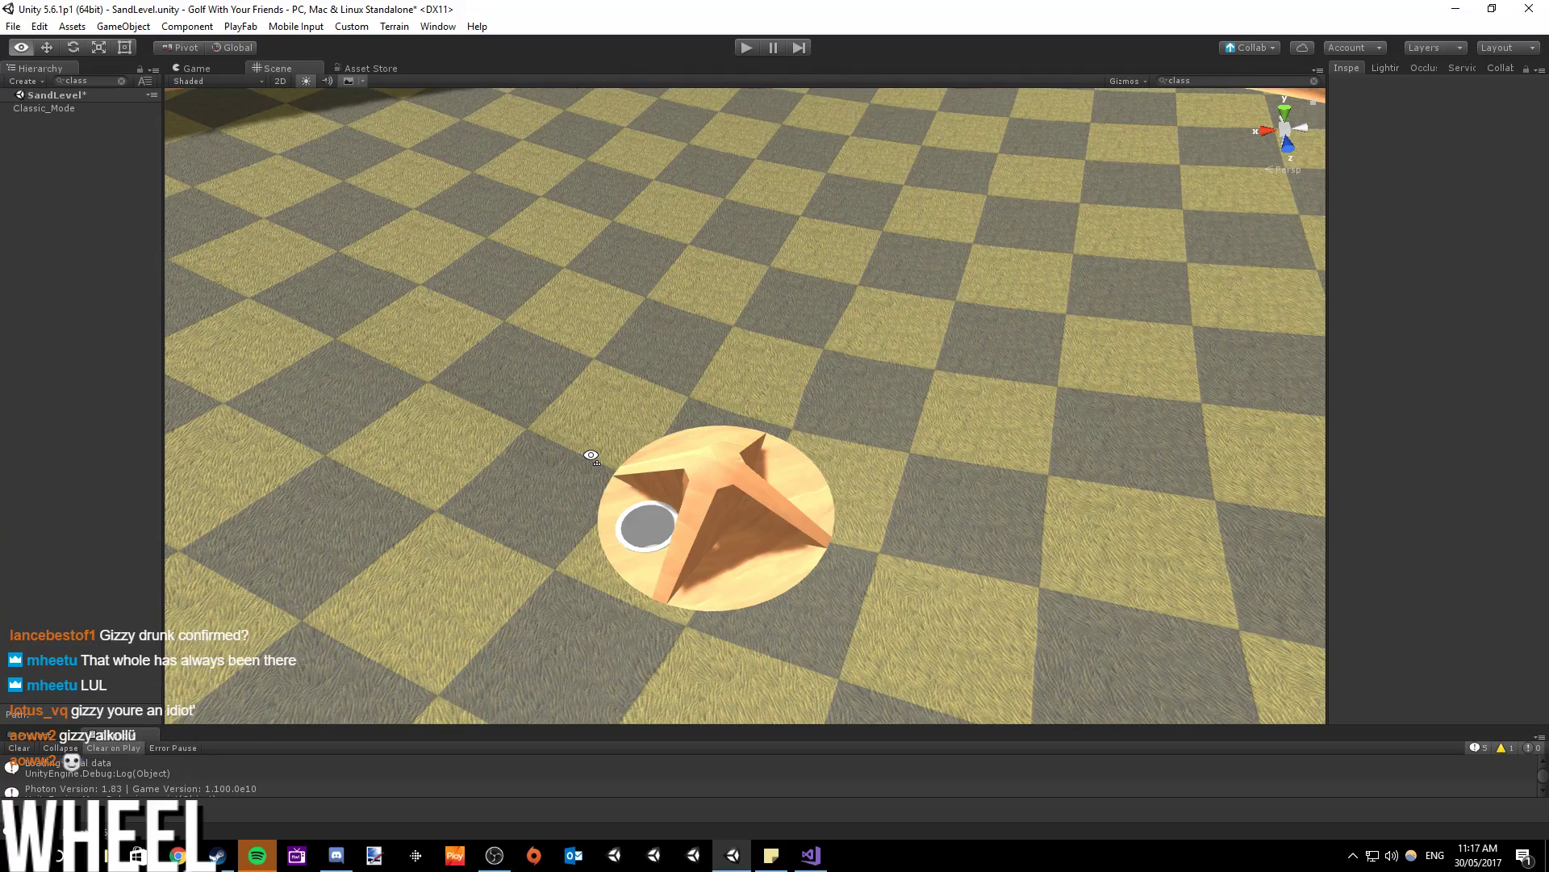
- Back away from the round green and deactivate the Classic_Mode object
right_click_drag(591, 456, 471, 450)
key("w")
key("s")
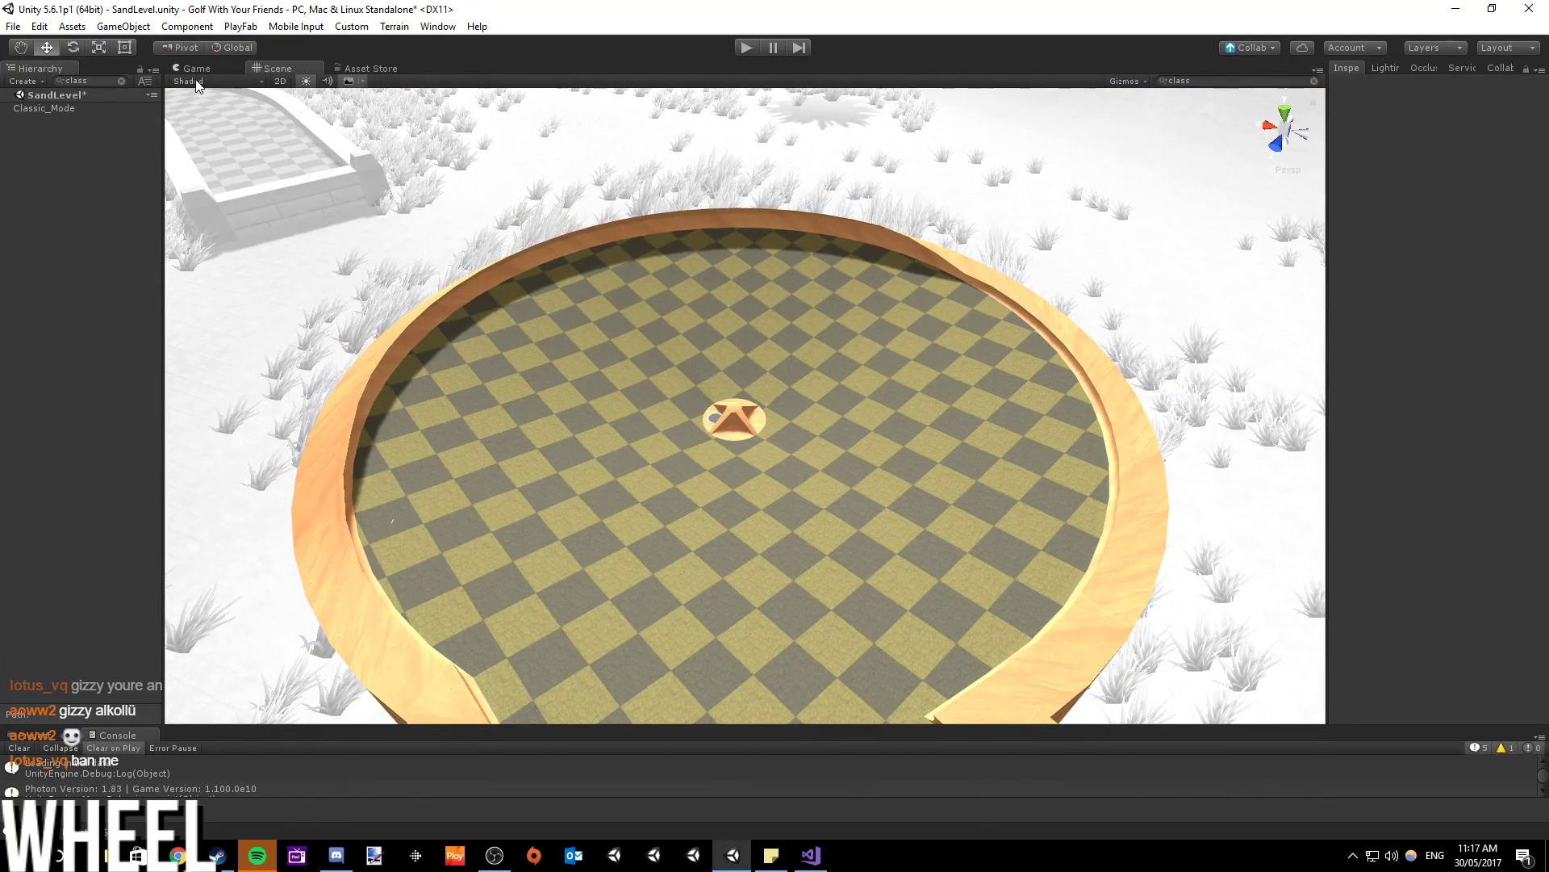
left_click(86, 105)
left_click(1368, 86)
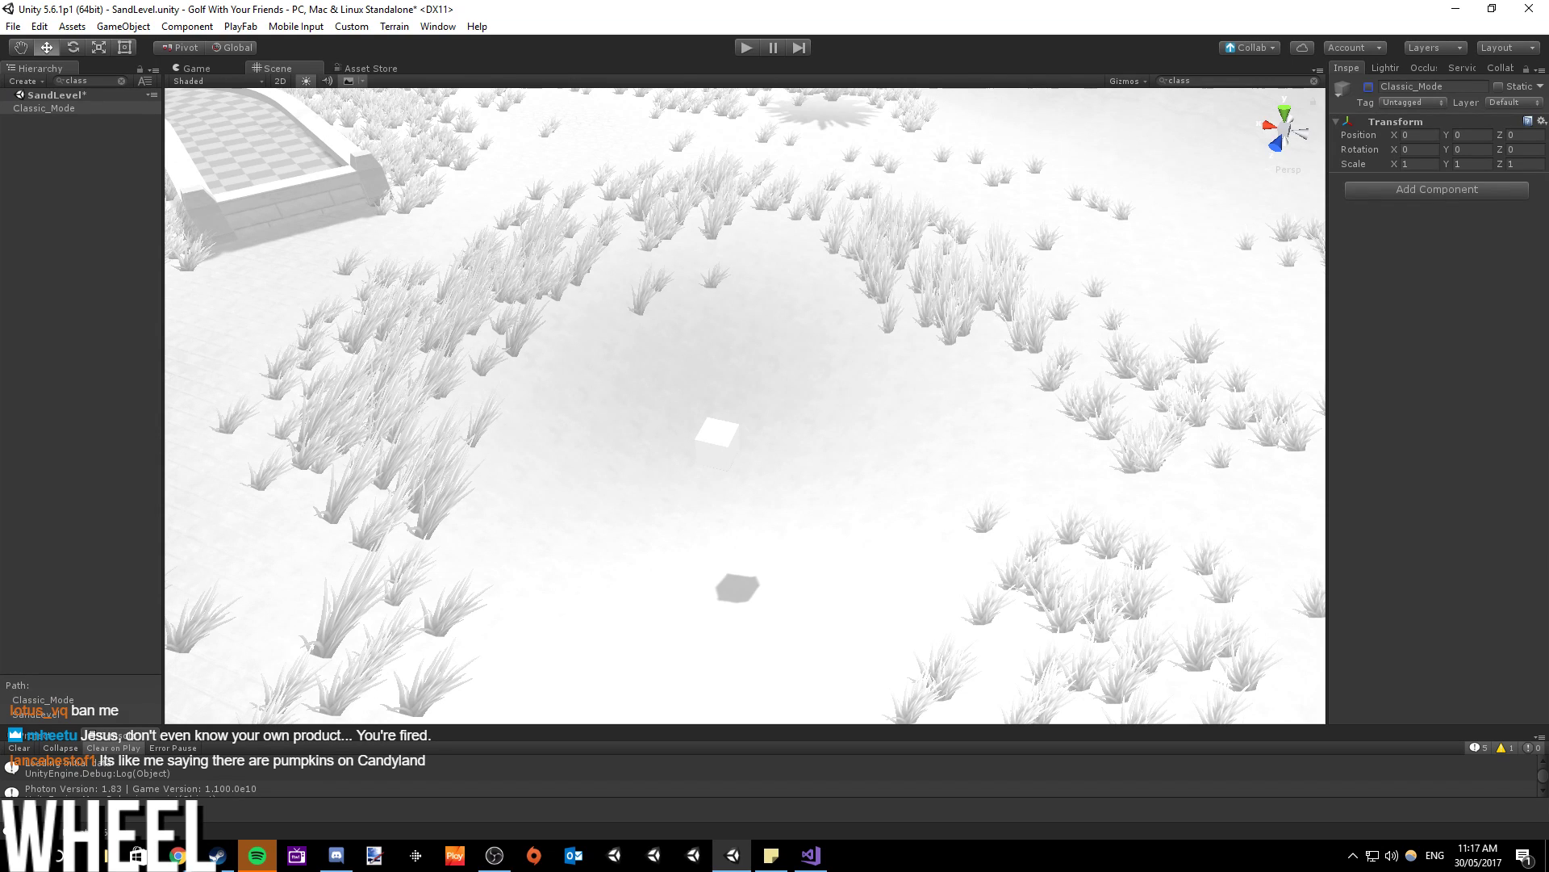
- Open the ForestLevel scene, saving the changes made to SandLevel
left_click(13, 26)
left_click(48, 62)
scroll(217, 291, "down", 5)
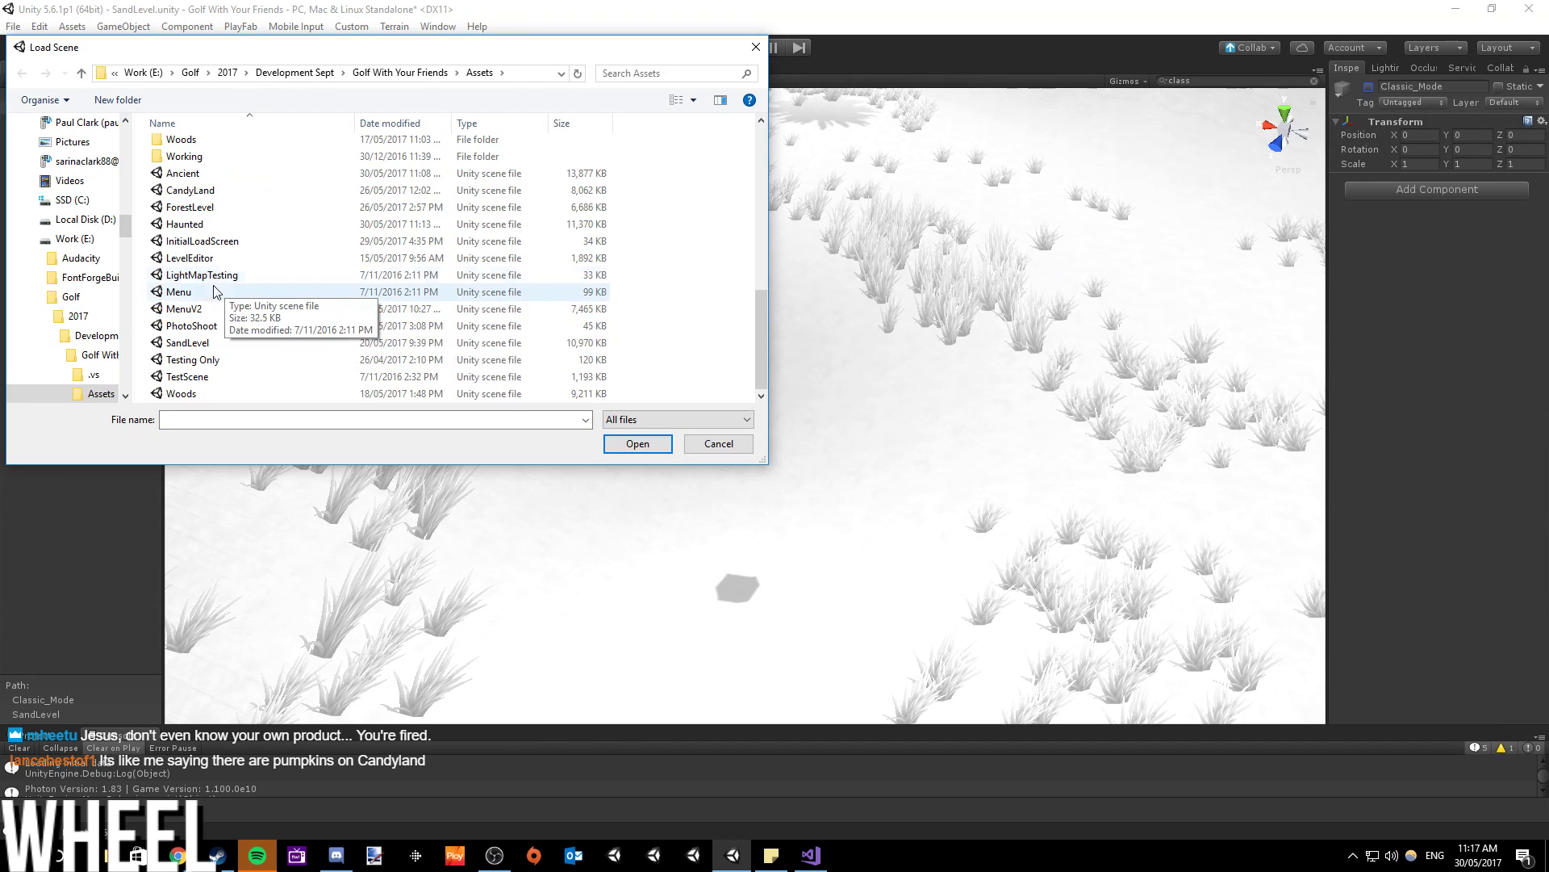
left_click(193, 211)
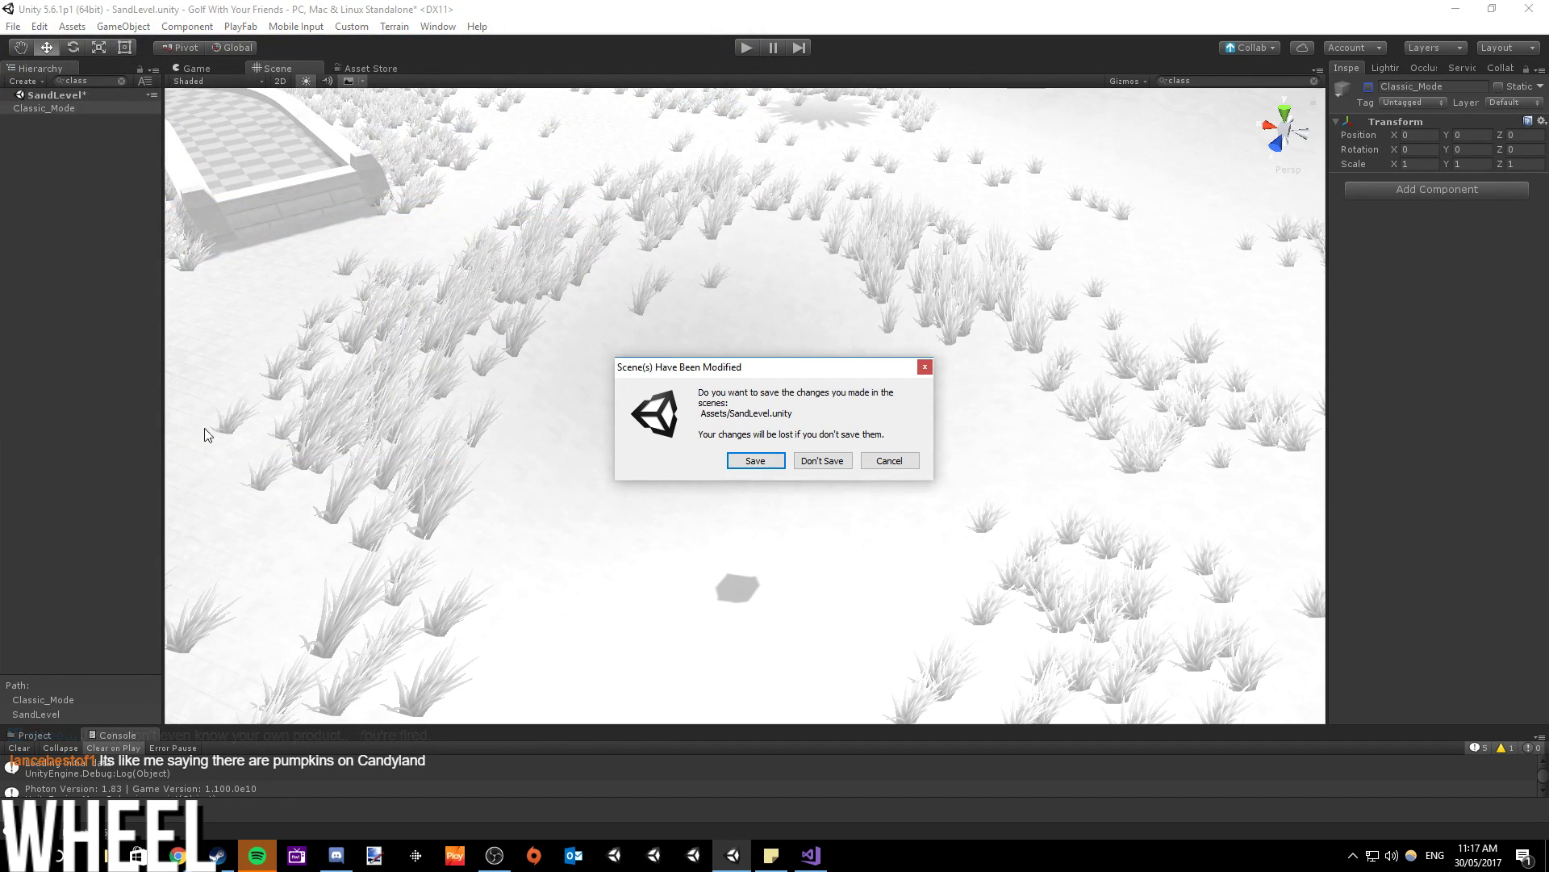
left_click(757, 462)
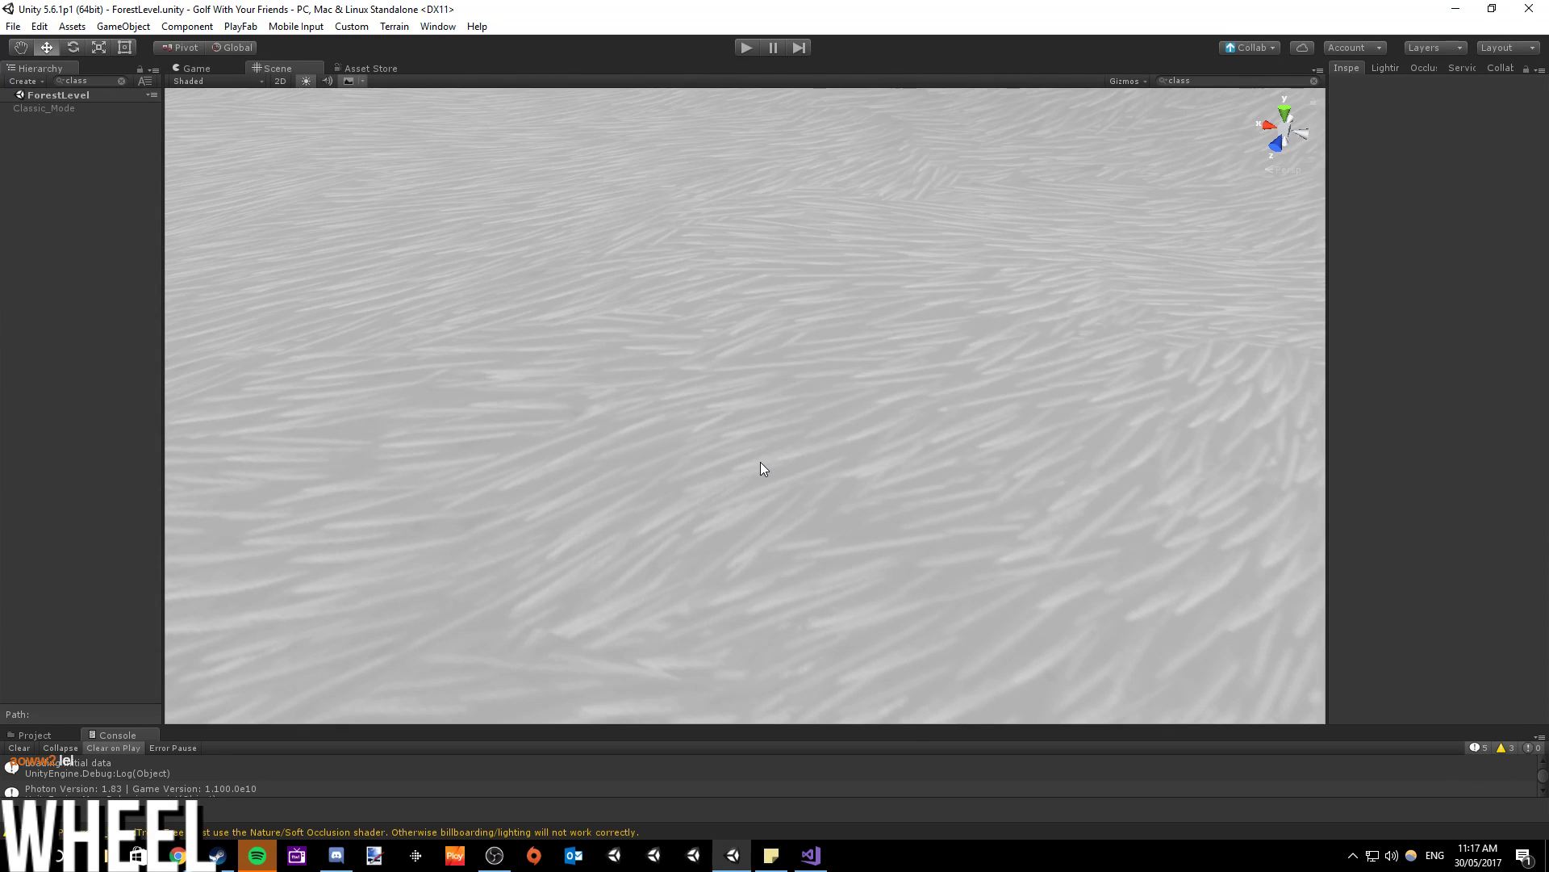
- Clear the hierarchy's "class" filter and move to the Hole 8 course with its curved ramp and spinner
left_click(121, 80)
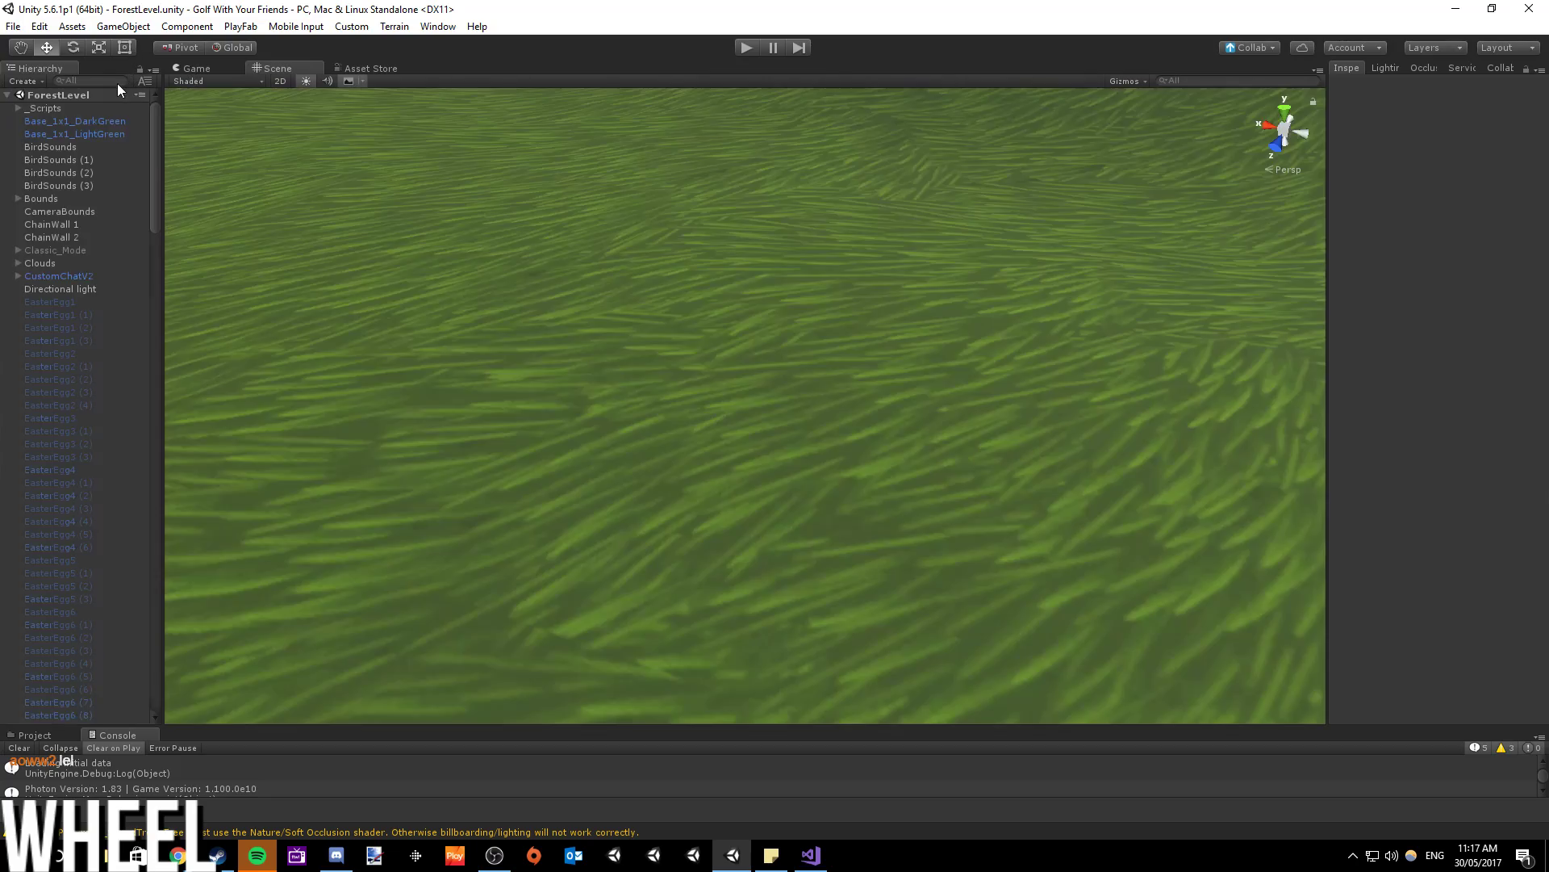
right_click_drag(840, 384, 650, 394)
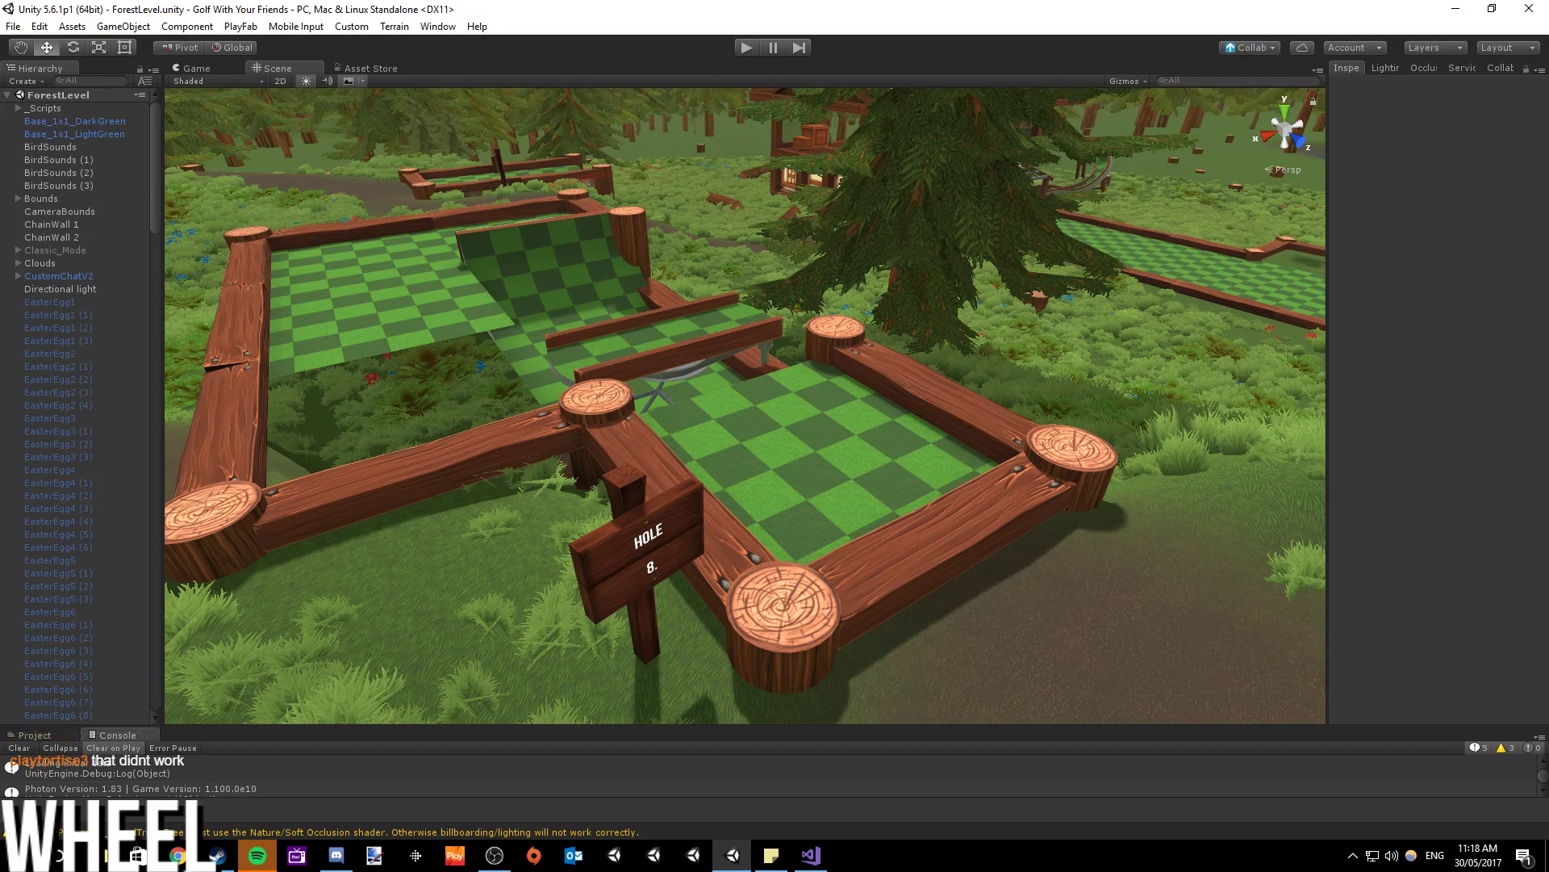
right_click_drag(822, 453, 648, 419)
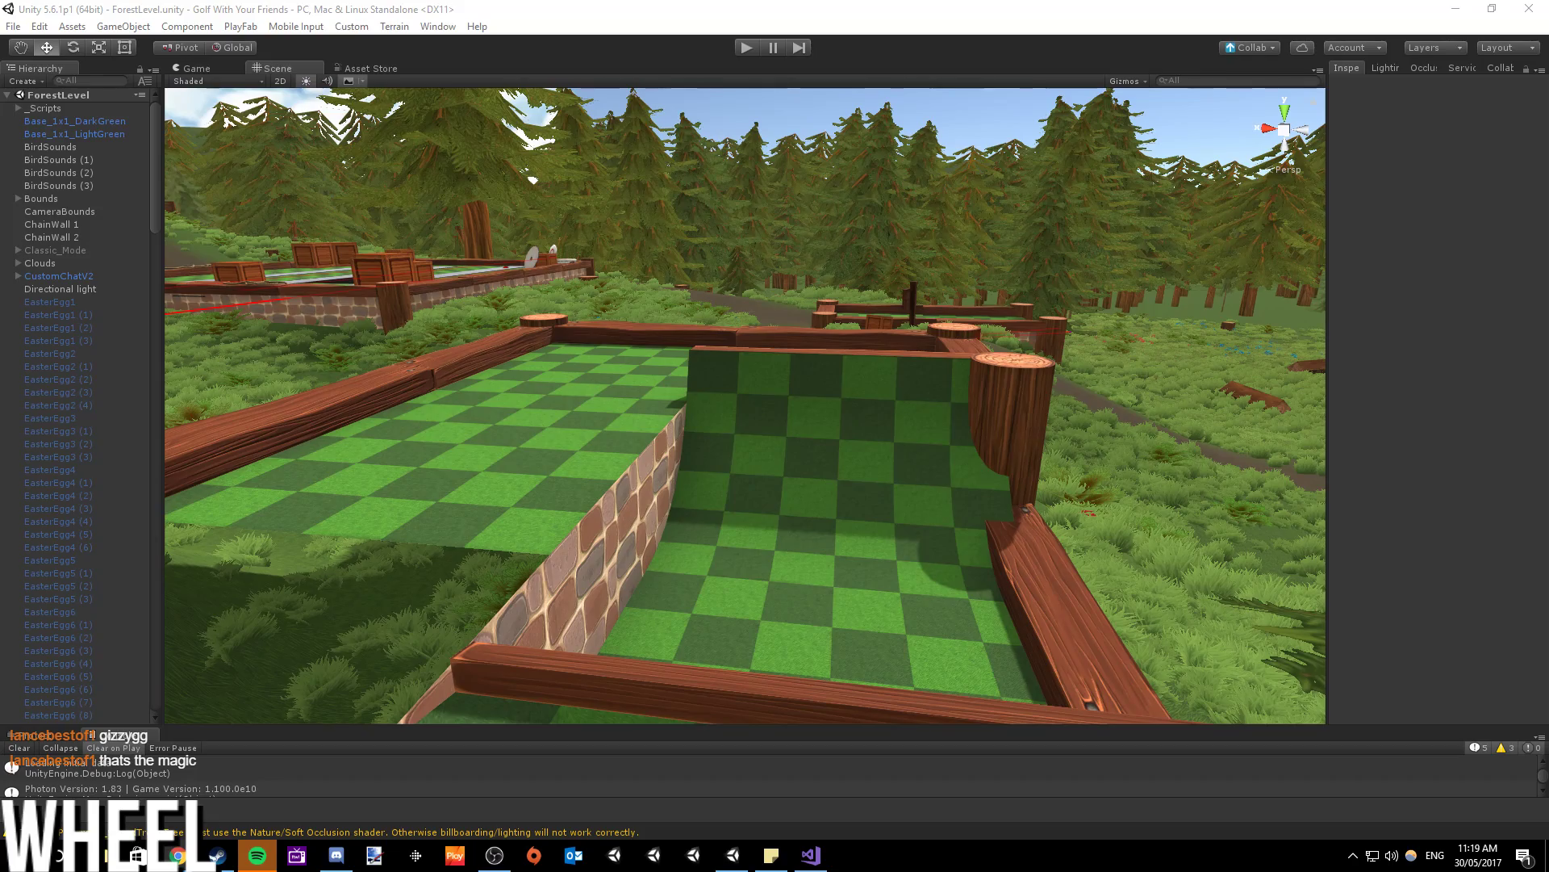
- Try rotating the Misc_smallSpinner platform on Hole 8 and undo the rotation
right_click_drag(605, 515, 768, 589)
left_click(707, 292)
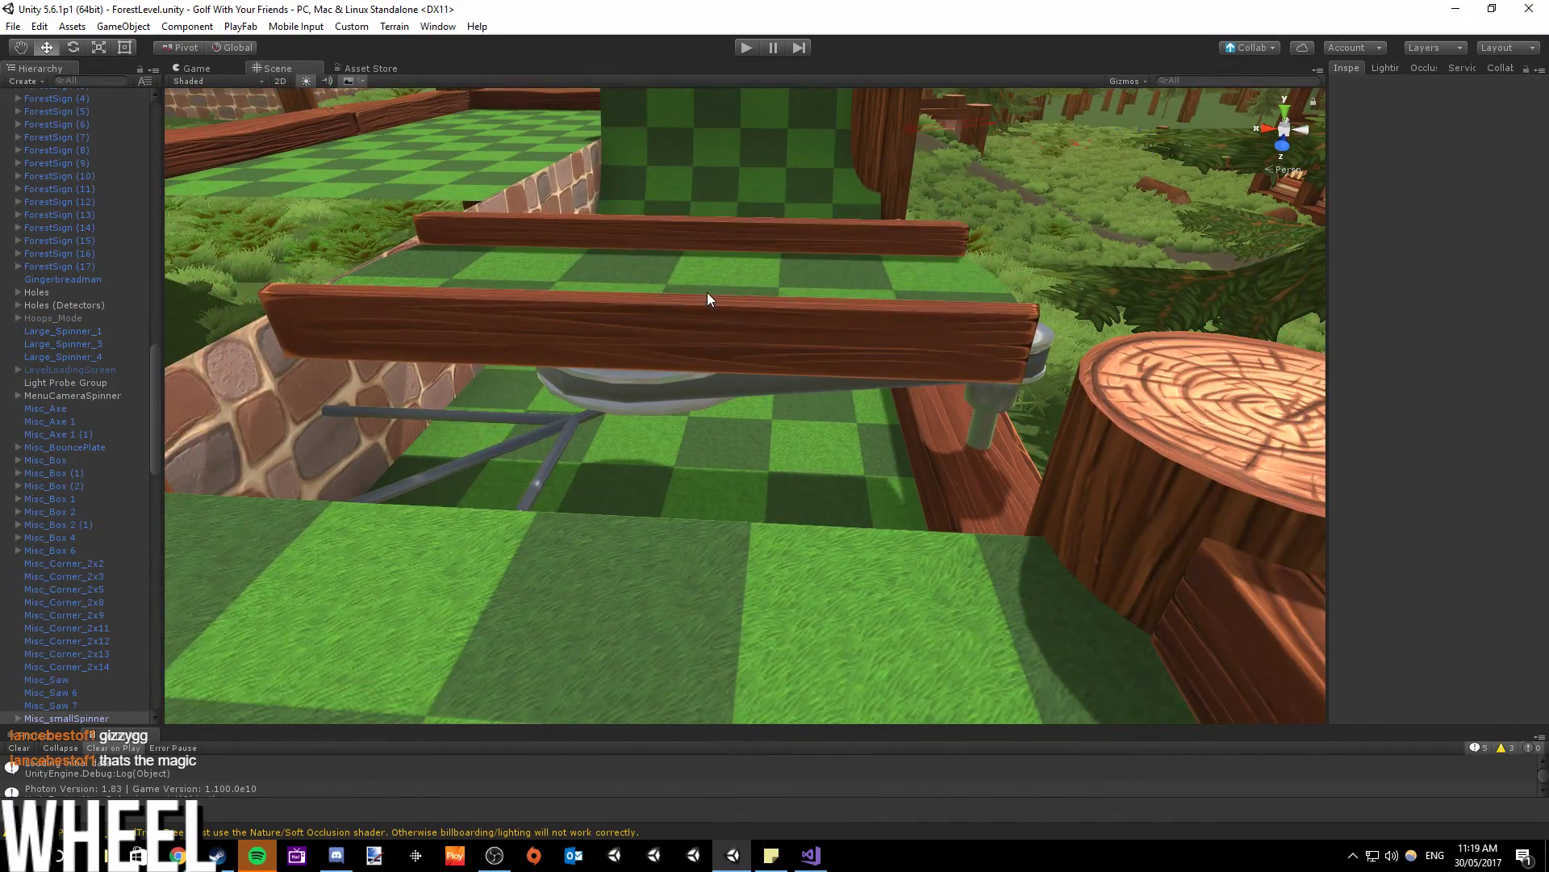
left_click(71, 48)
left_click_drag(647, 303, 849, 316)
right_click_drag(848, 316, 1243, 423)
key("ctrl+z")
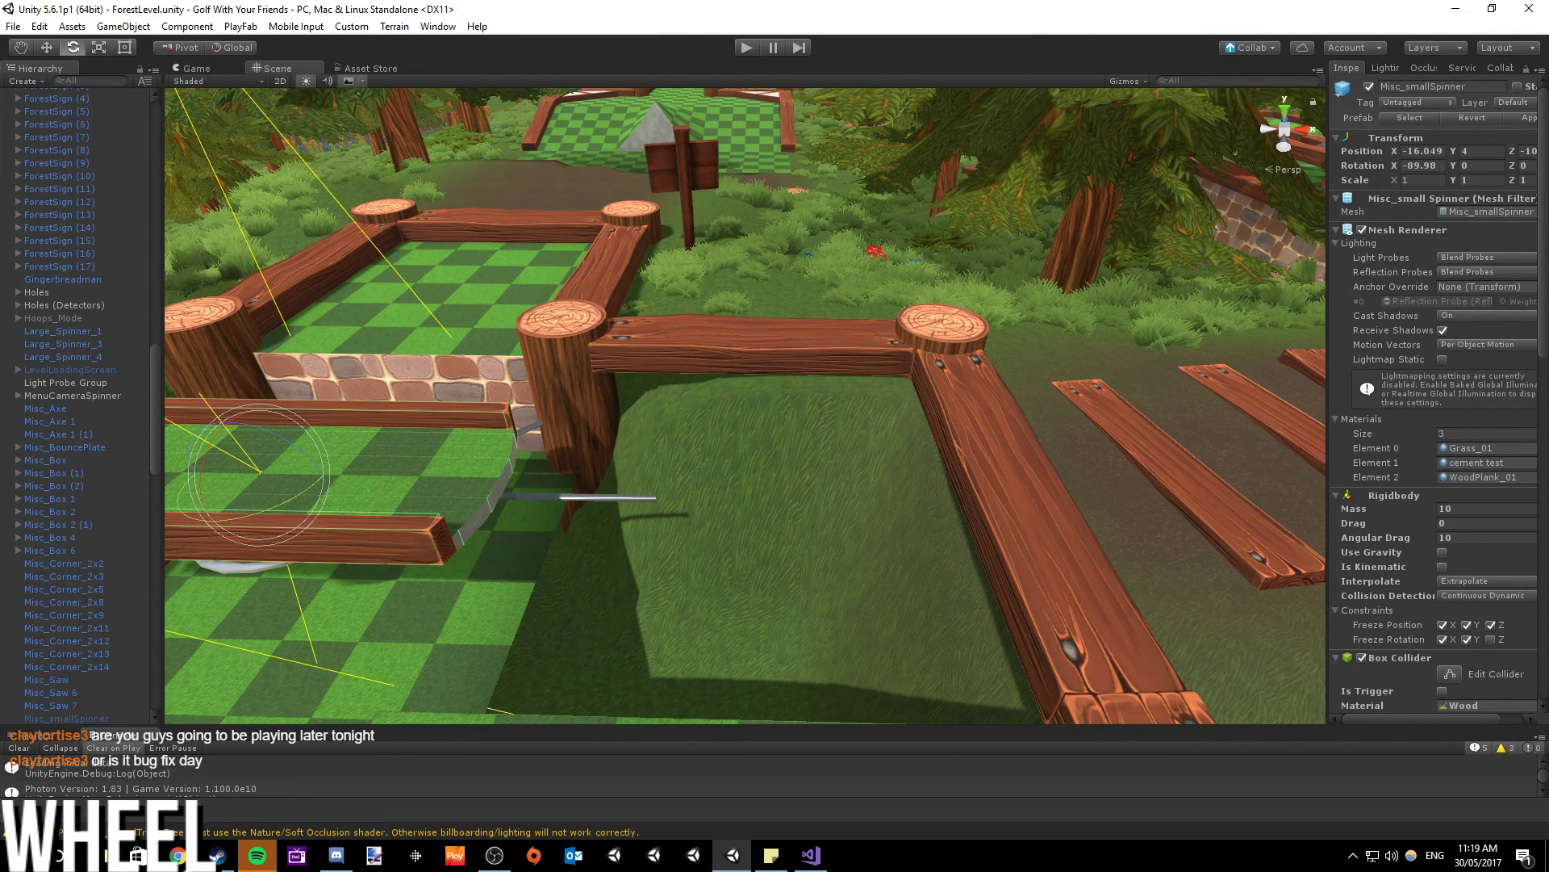
- Inspect Hole 8 from beside its sign and survey the surrounding forest courses
key("alt+Tab")
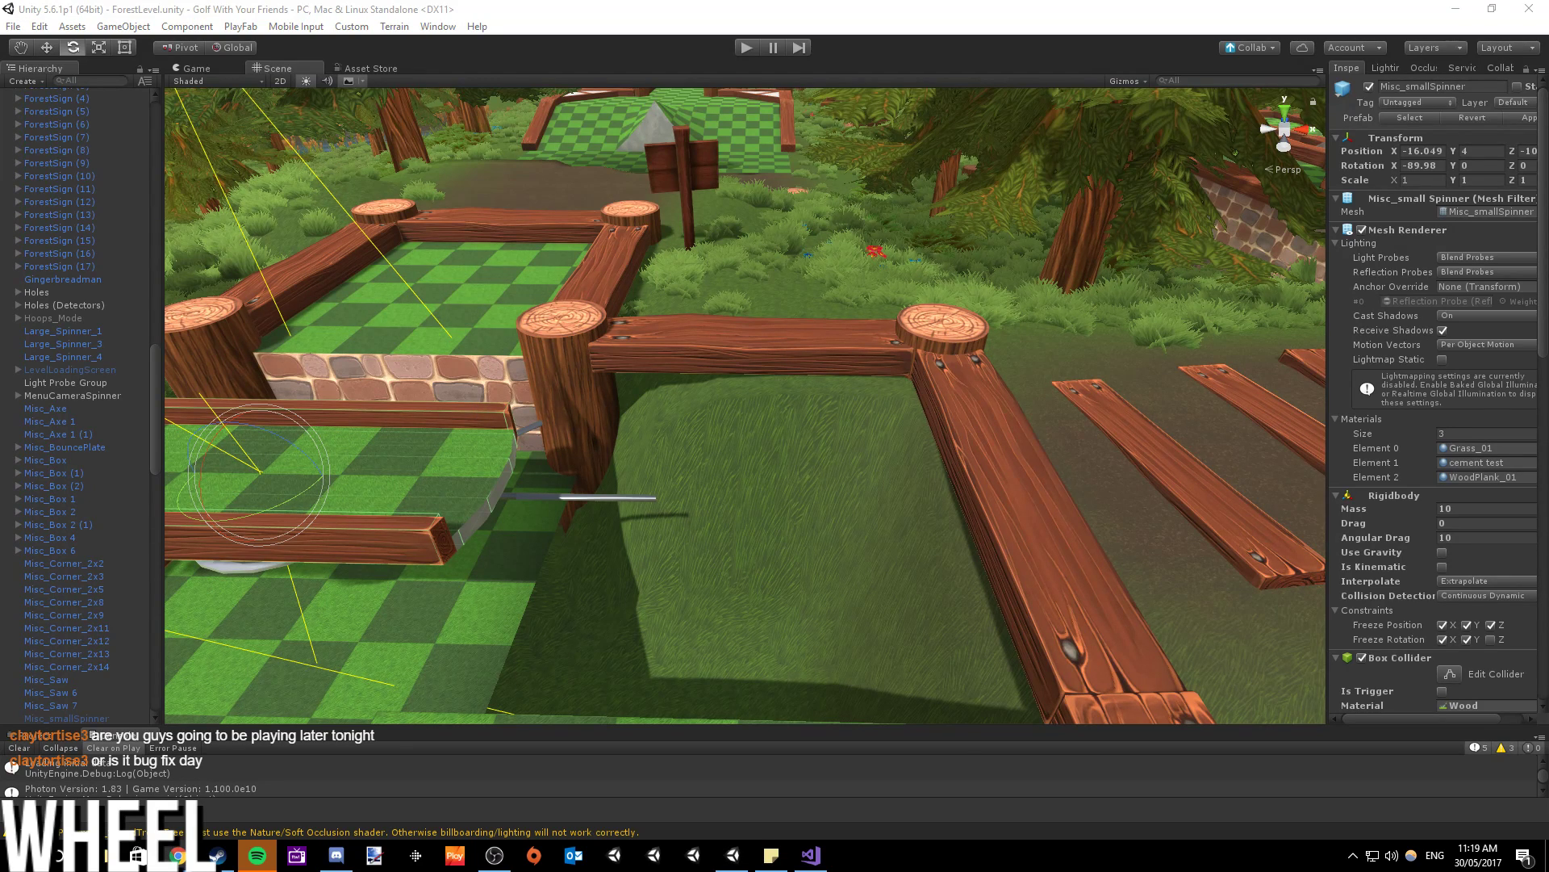
left_click_drag(741, 498, 618, 414, "alt")
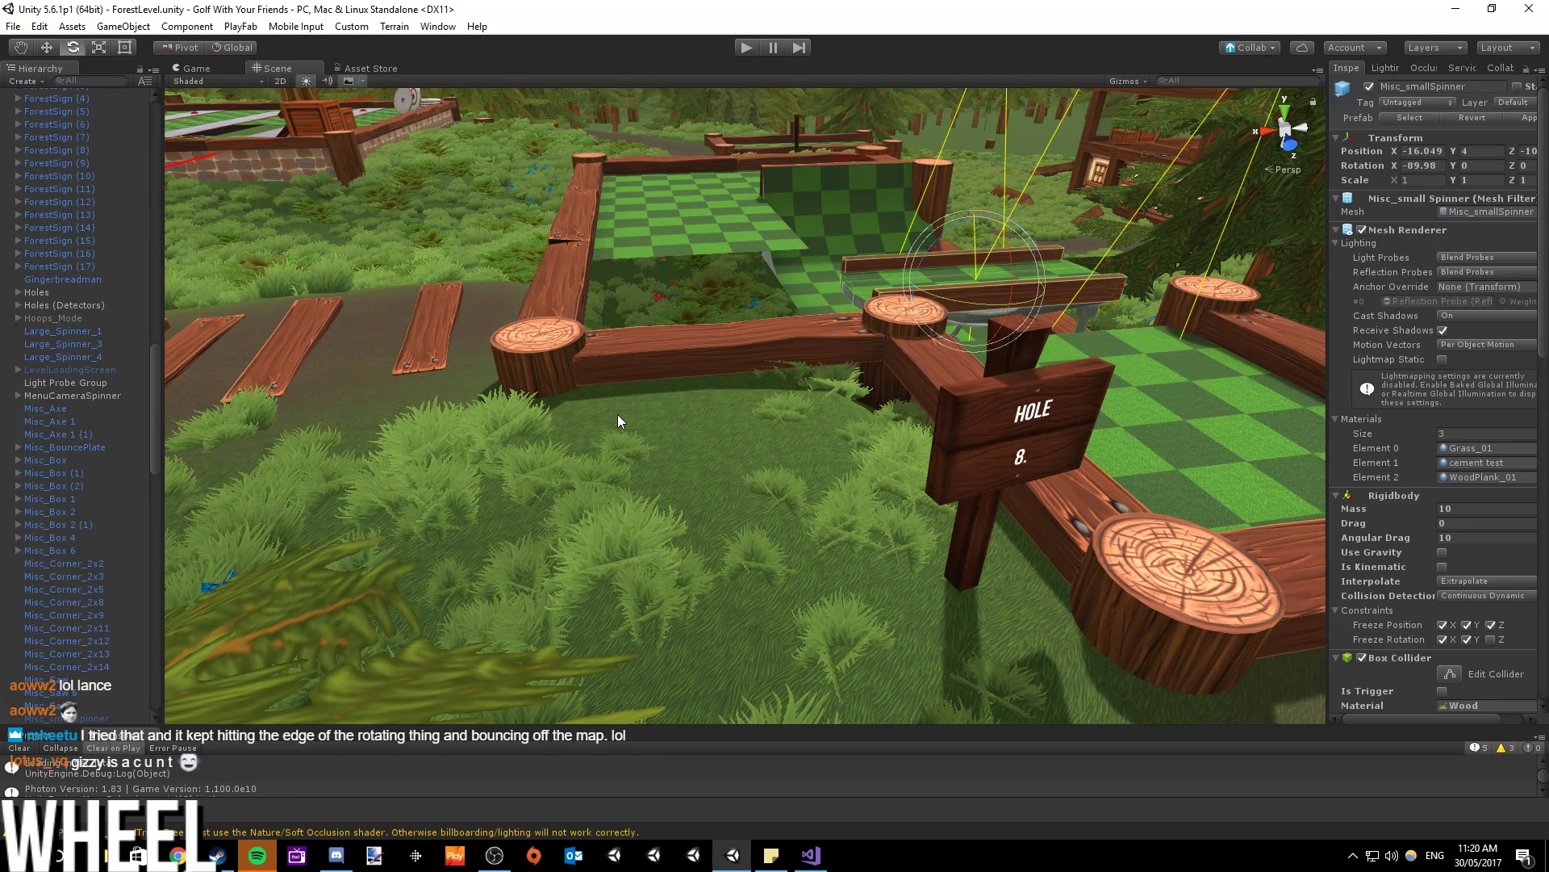
right_click_drag(543, 486, 994, 476)
right_click_drag(993, 475, 563, 432)
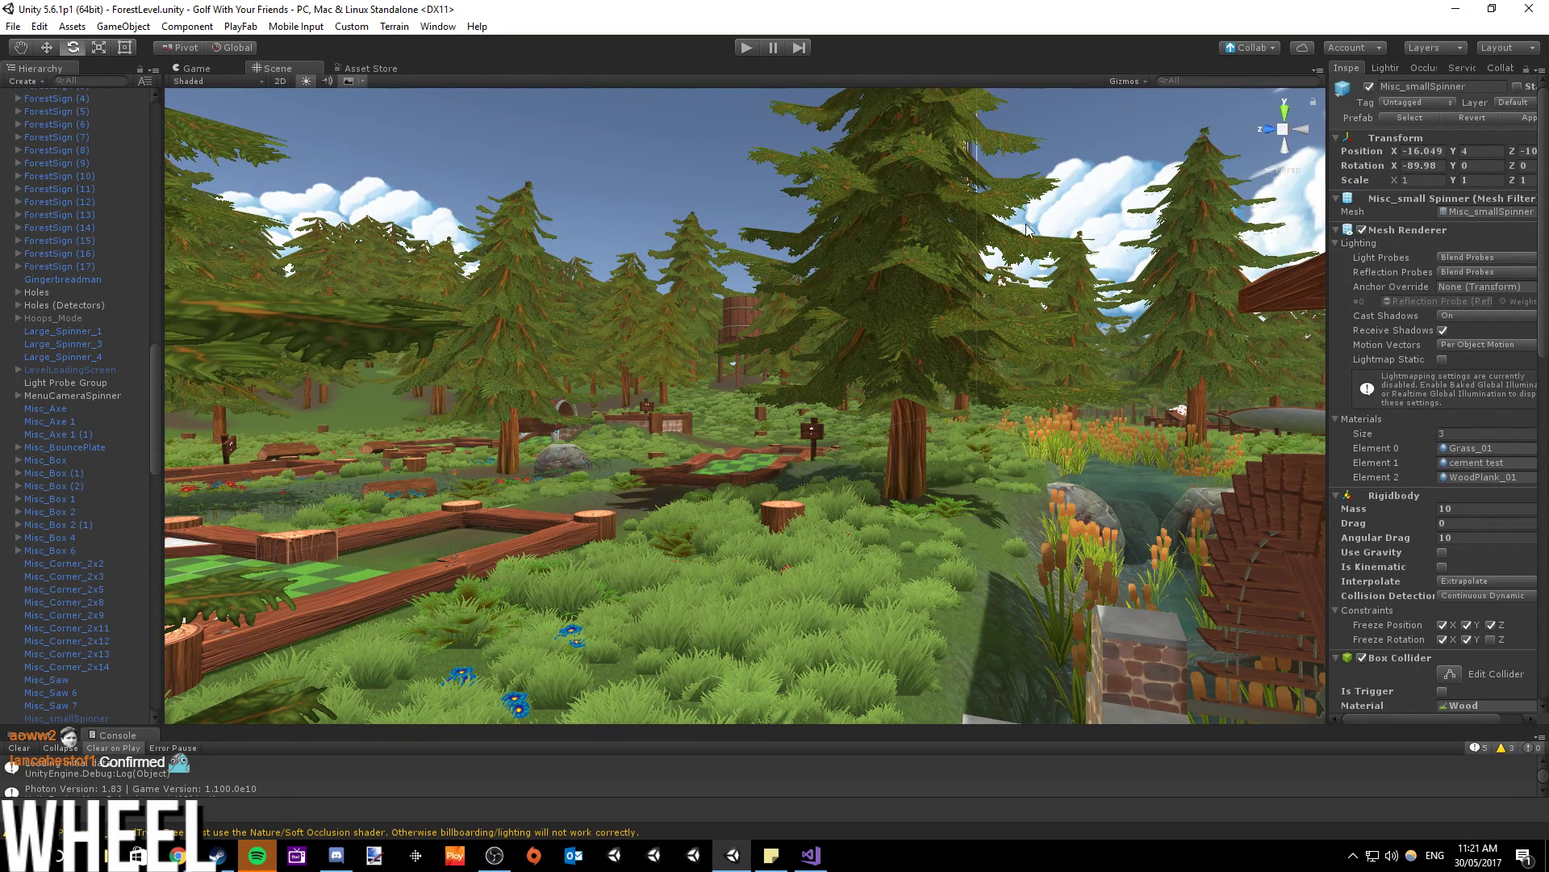
- Publish the pending Haunted, New Terrain 14 and SandLevel changes to Collab with the description "Small fixes"
left_click(1249, 47)
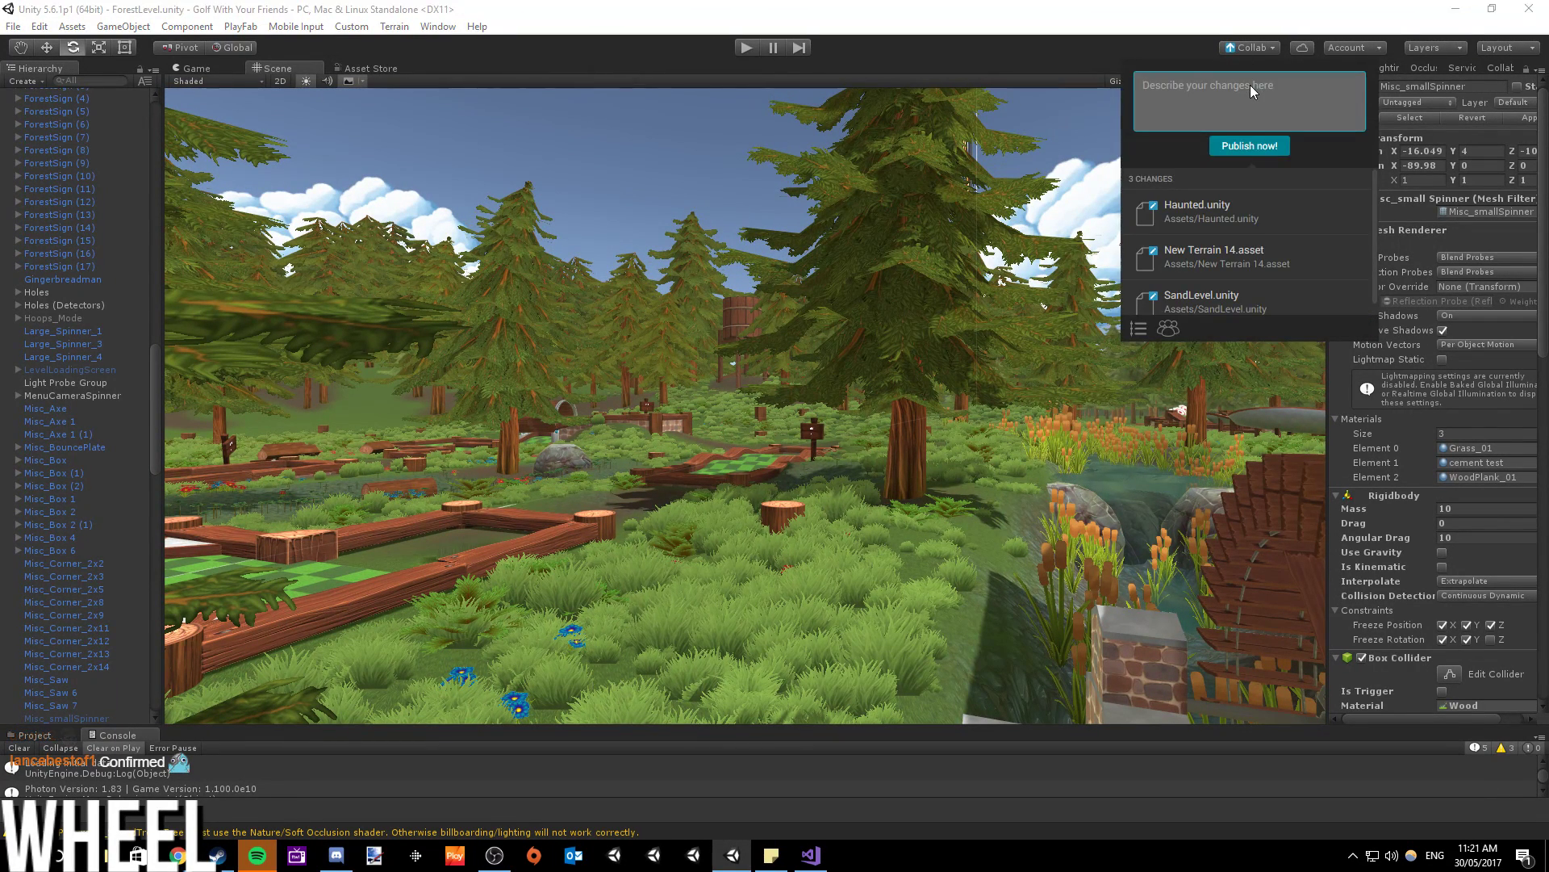
type("Small fixes")
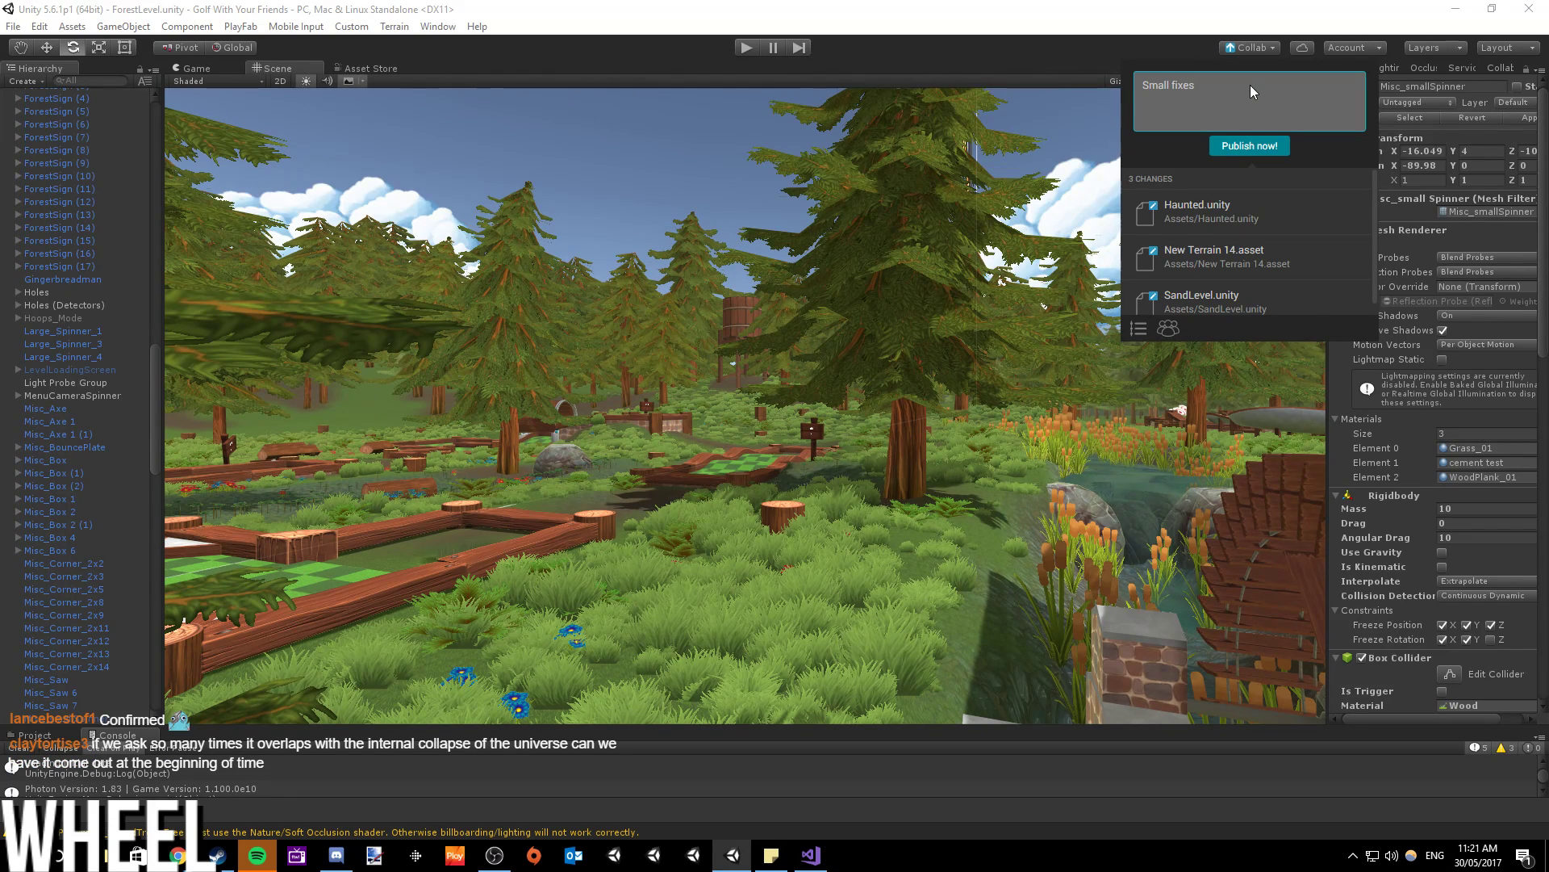
left_click(1249, 146)
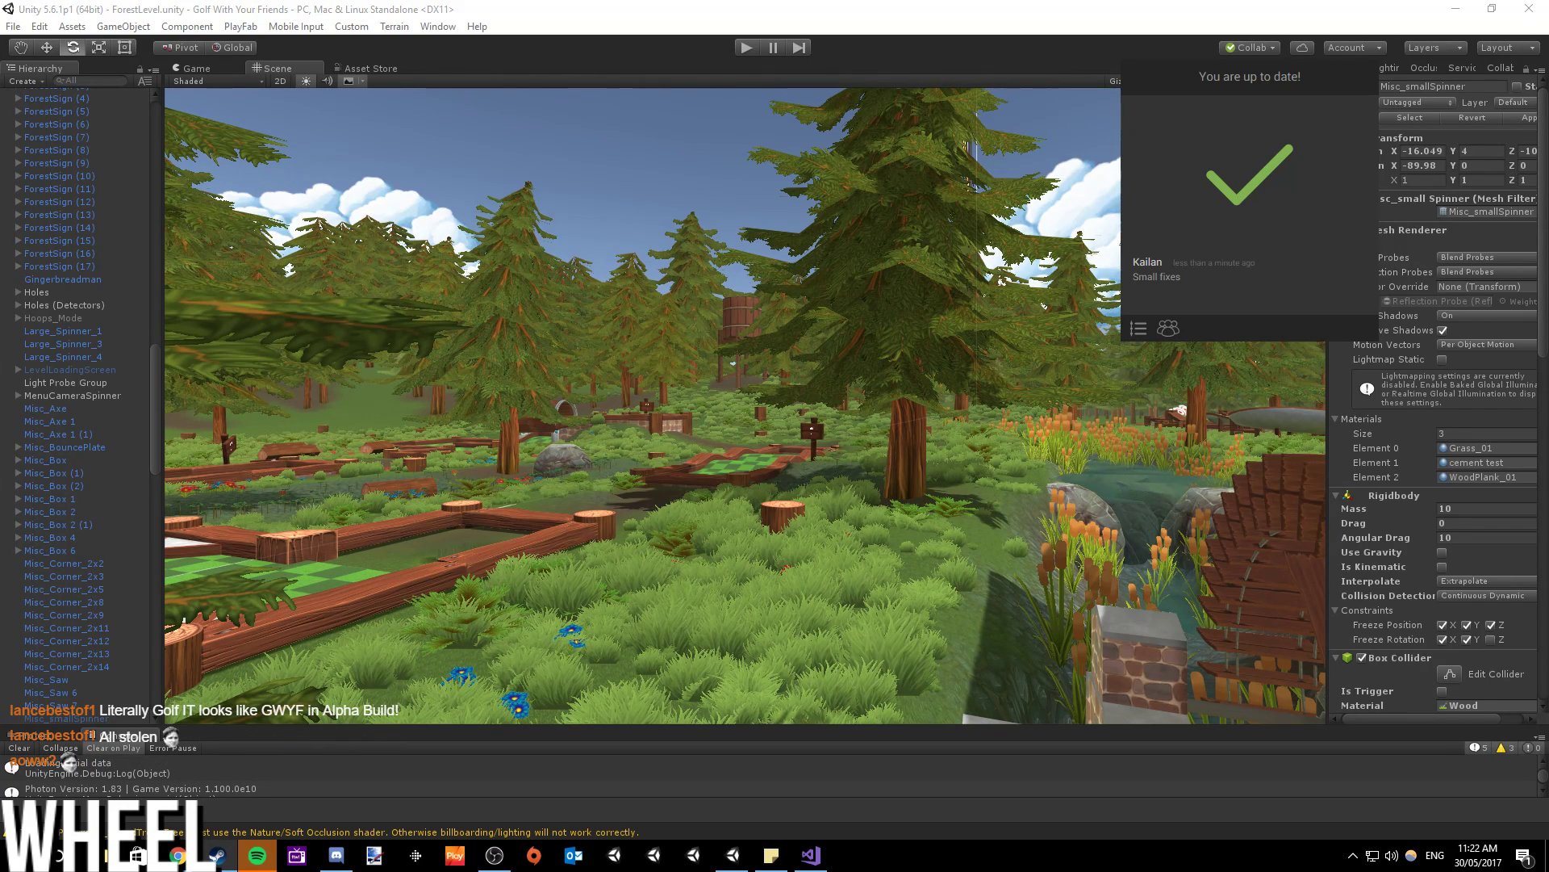
- Move to the Hole 1 lane in the forest and look over its layout
right_click_drag(855, 379, 654, 388)
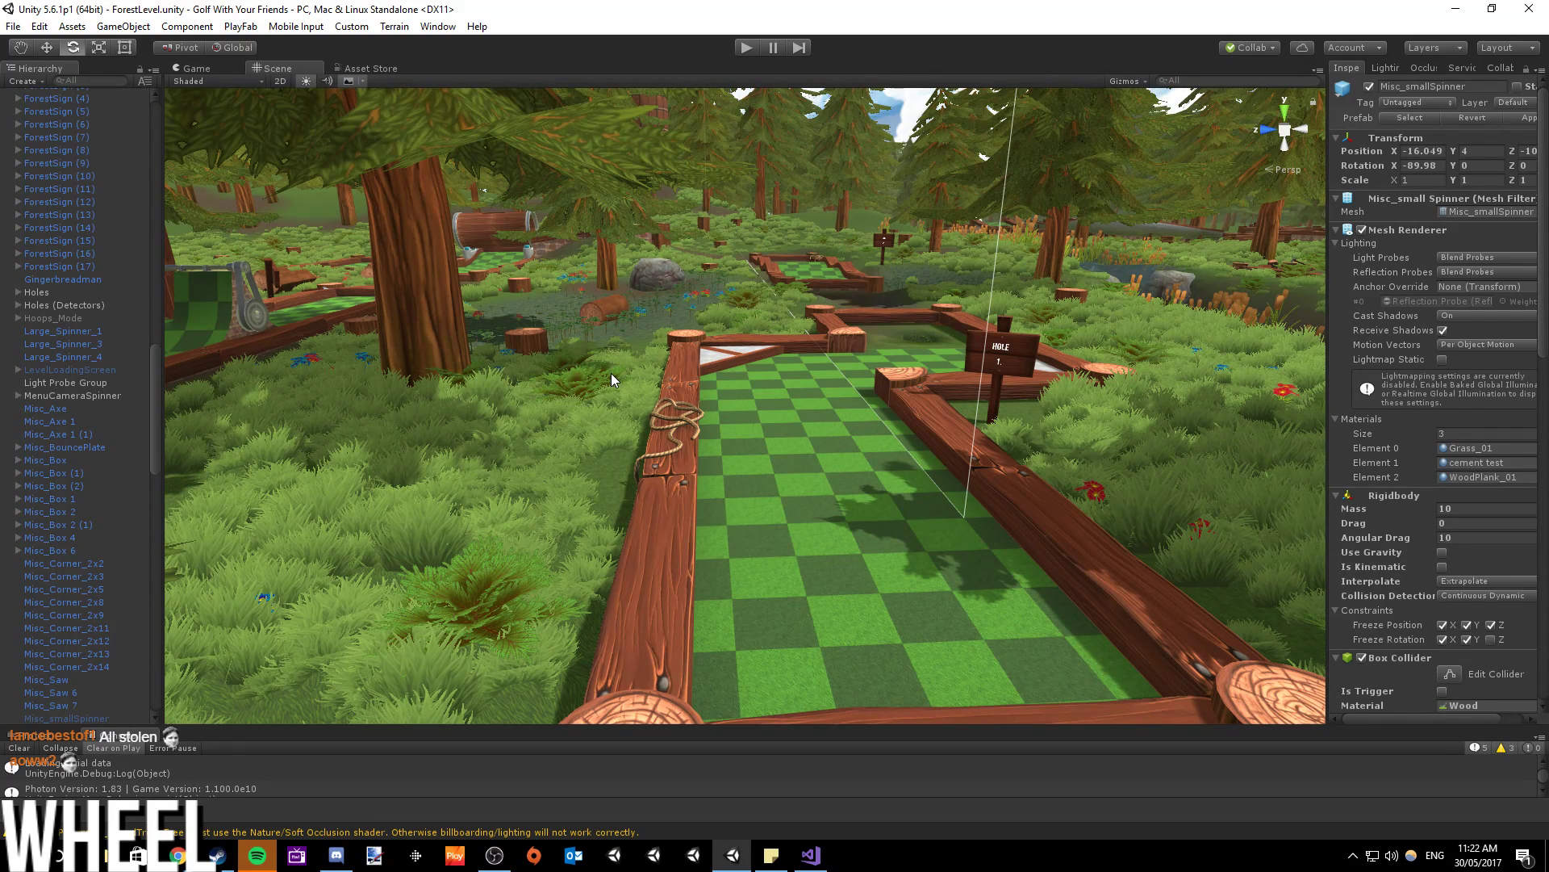
right_click_drag(531, 458, 644, 454)
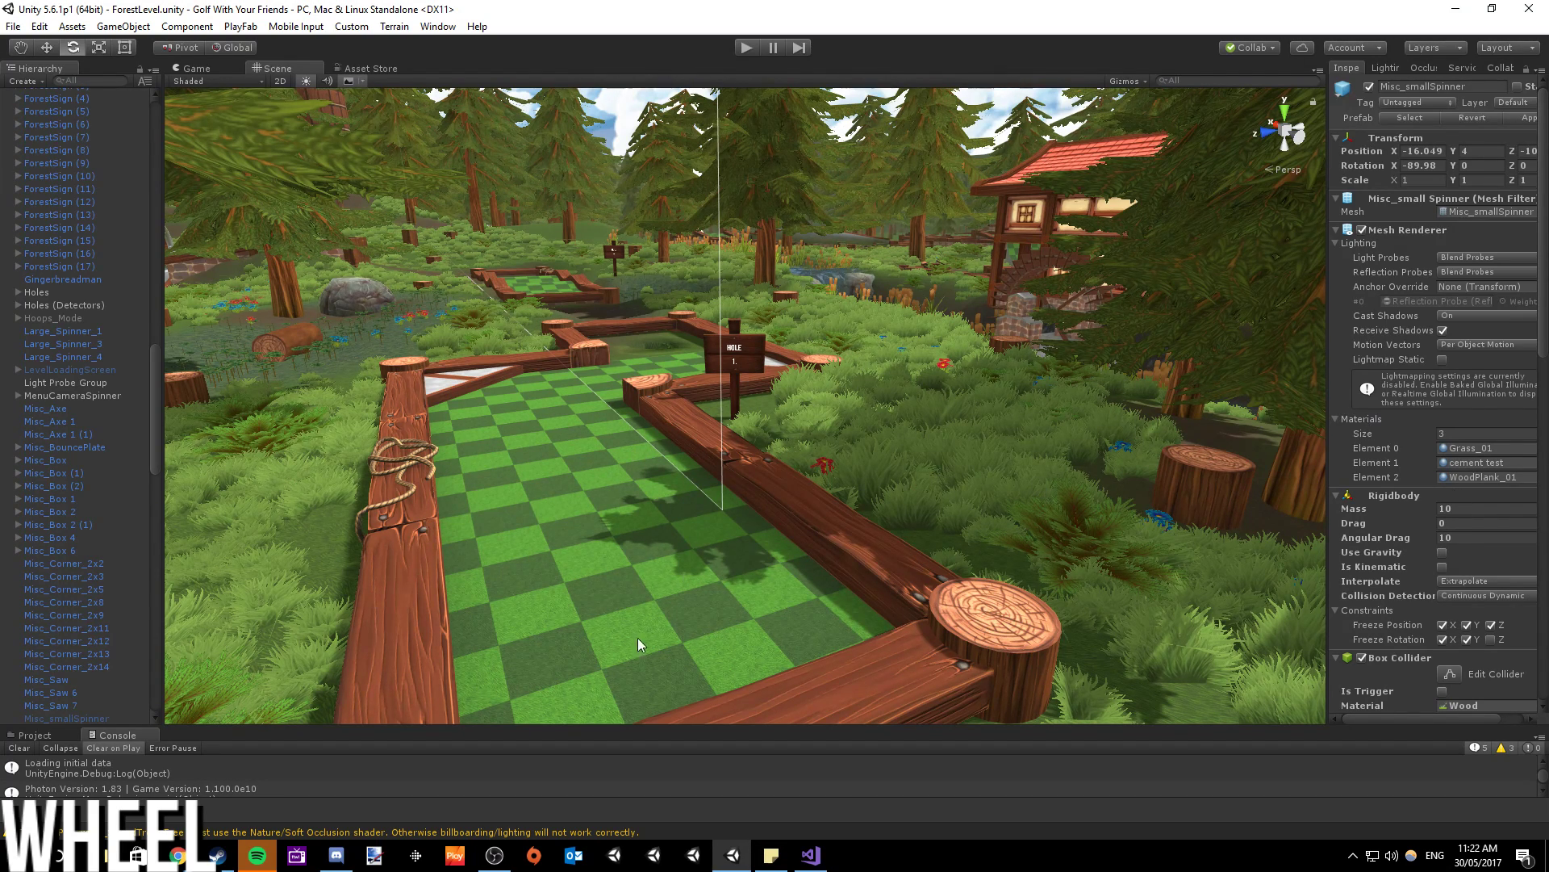
- Switch to Steam and check the selected beta branch in the Golf With Your Friends properties
left_click(217, 856)
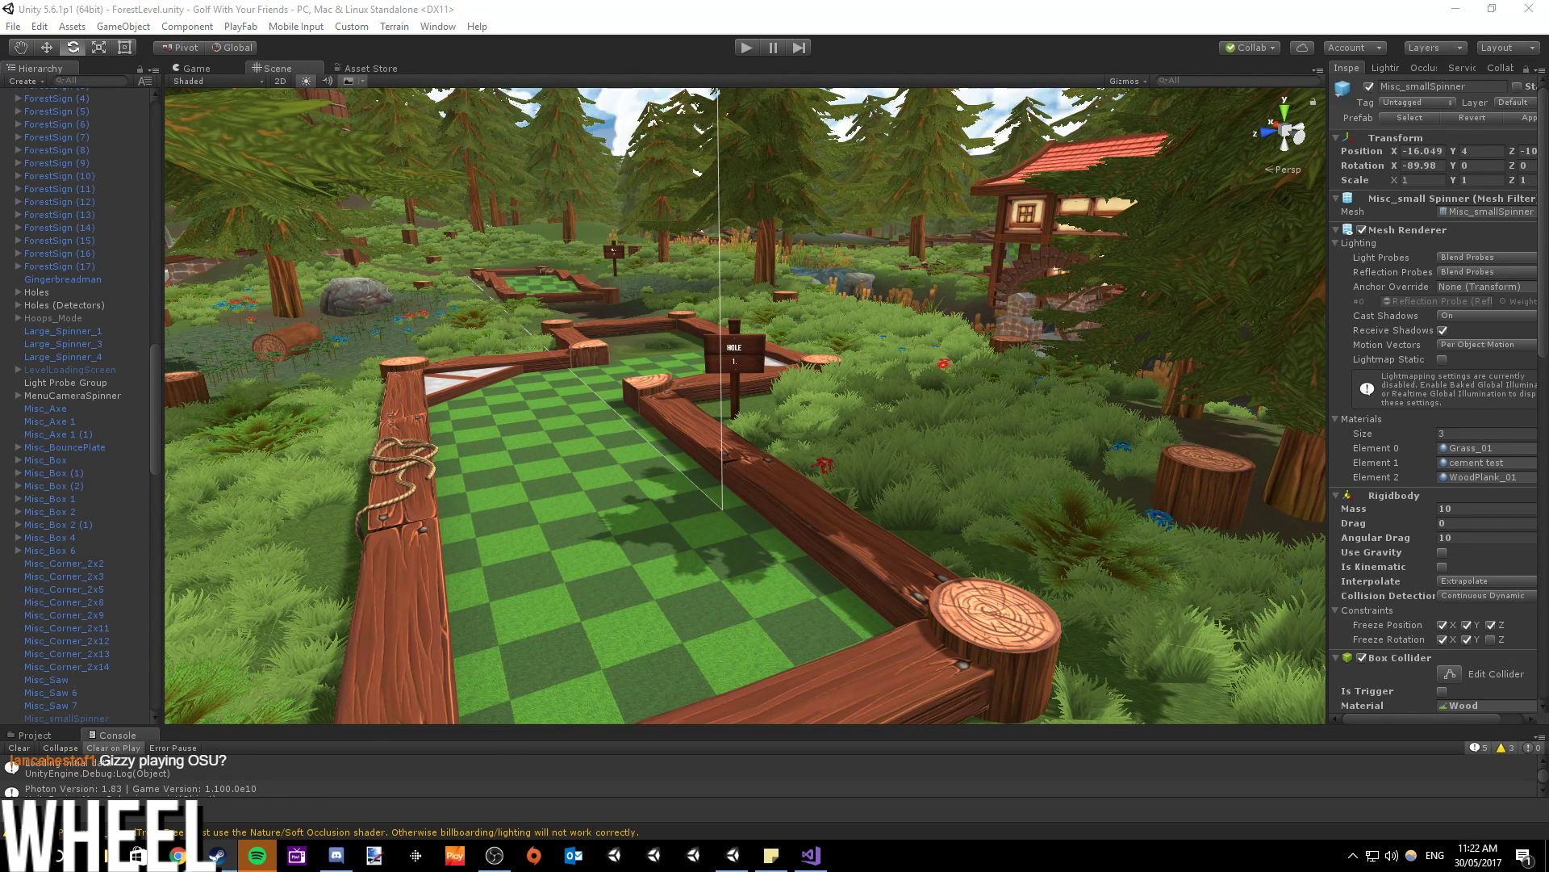
left_click_drag(1548, 37, 976, 32)
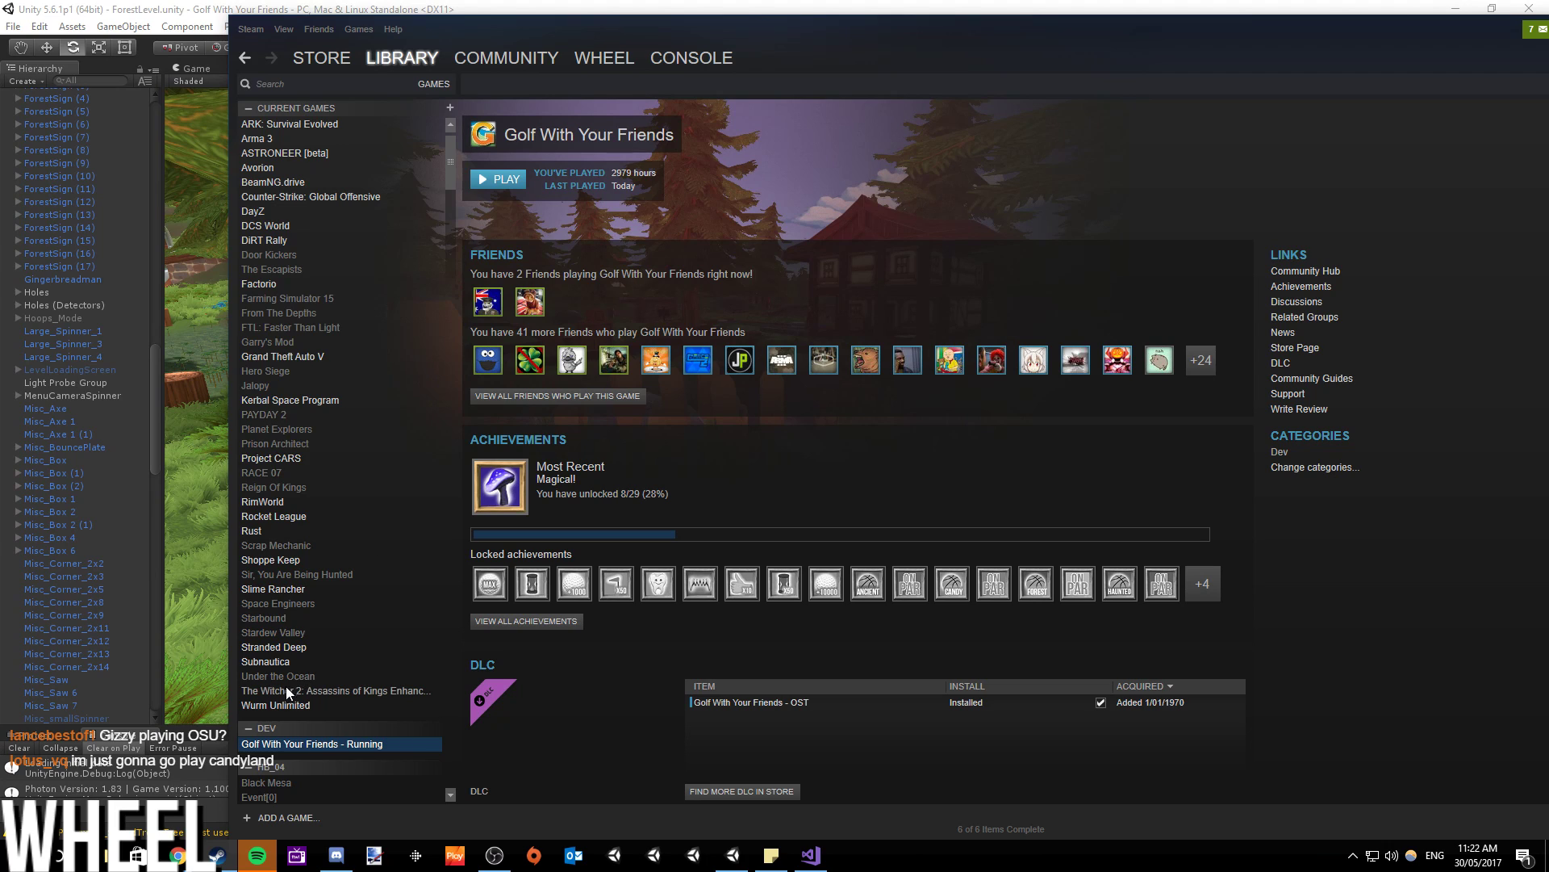
right_click(332, 746)
left_click(336, 738)
left_click(972, 197)
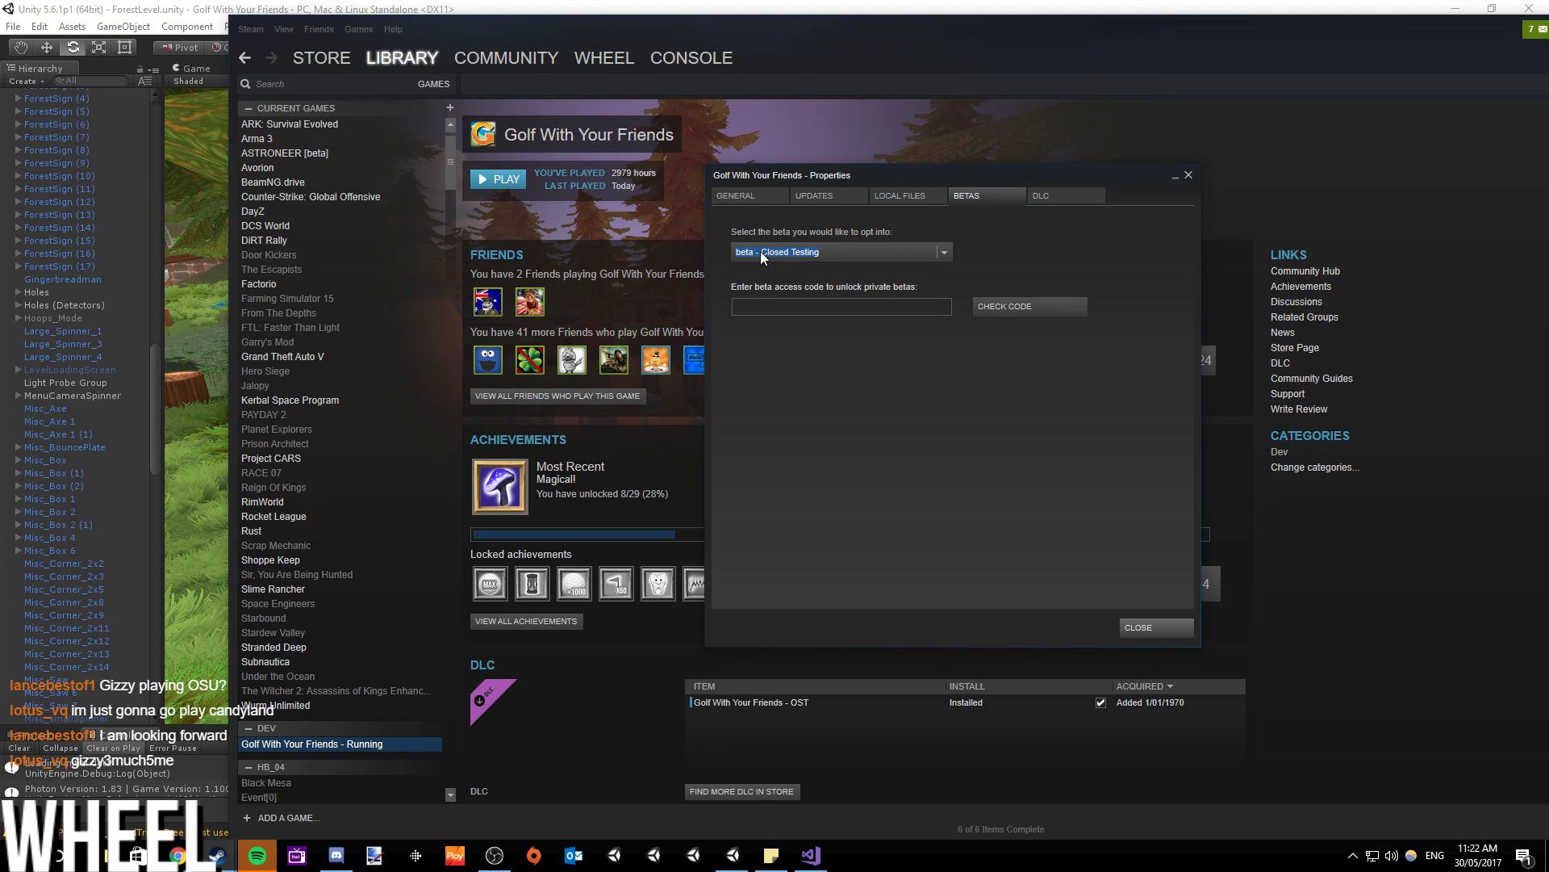
left_click(1189, 176)
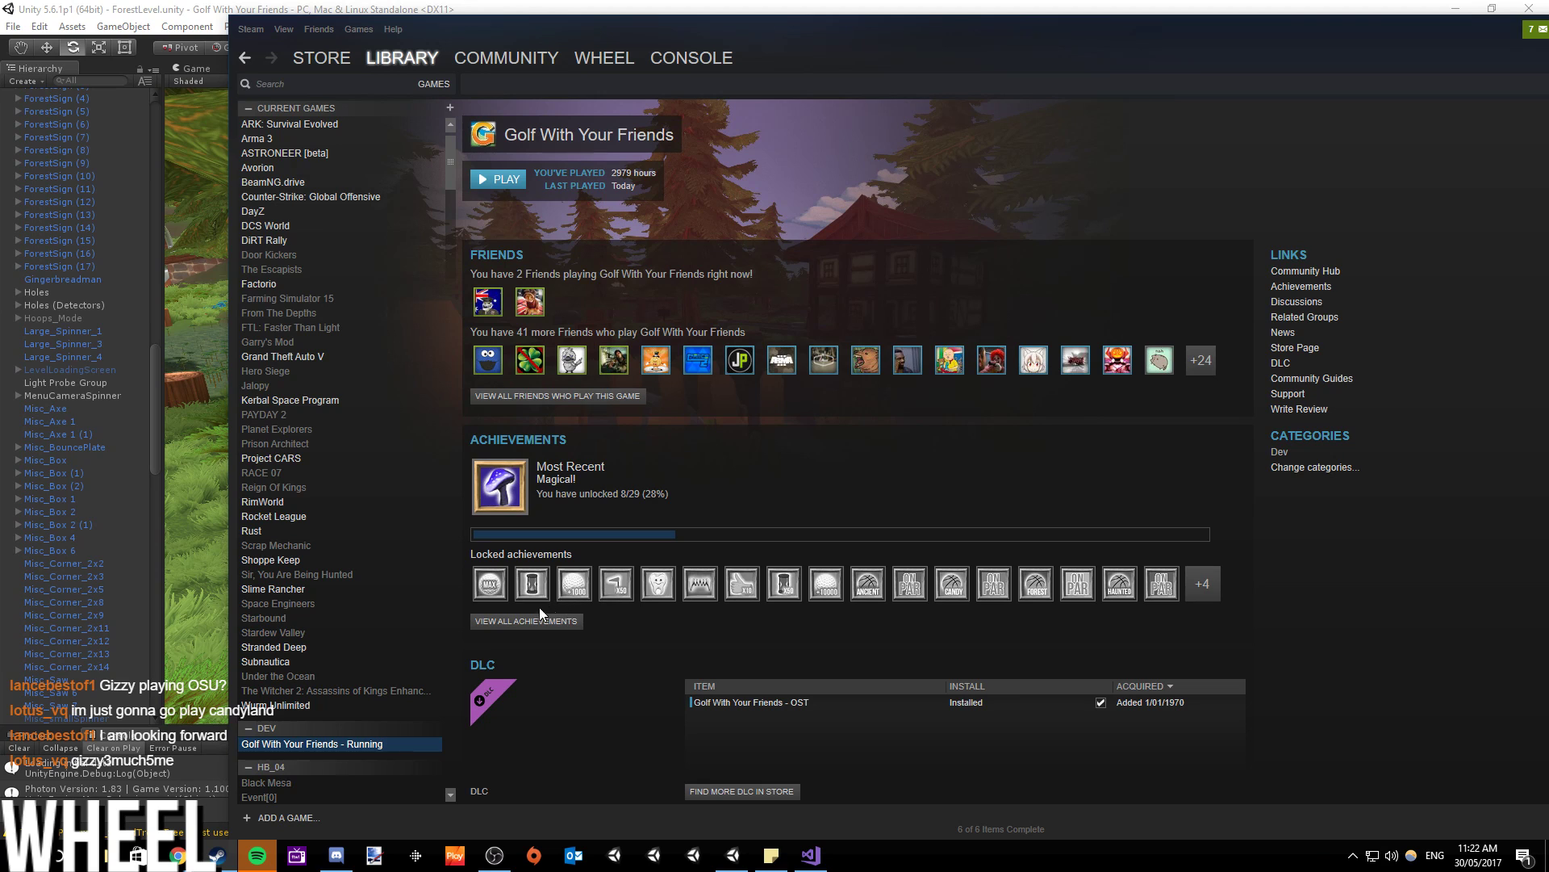
- View all personal Golf With Your Friends achievements and review the unlocked and locked ones
left_click(523, 621)
scroll(840, 526, "down", 3)
scroll(841, 532, "down", 1)
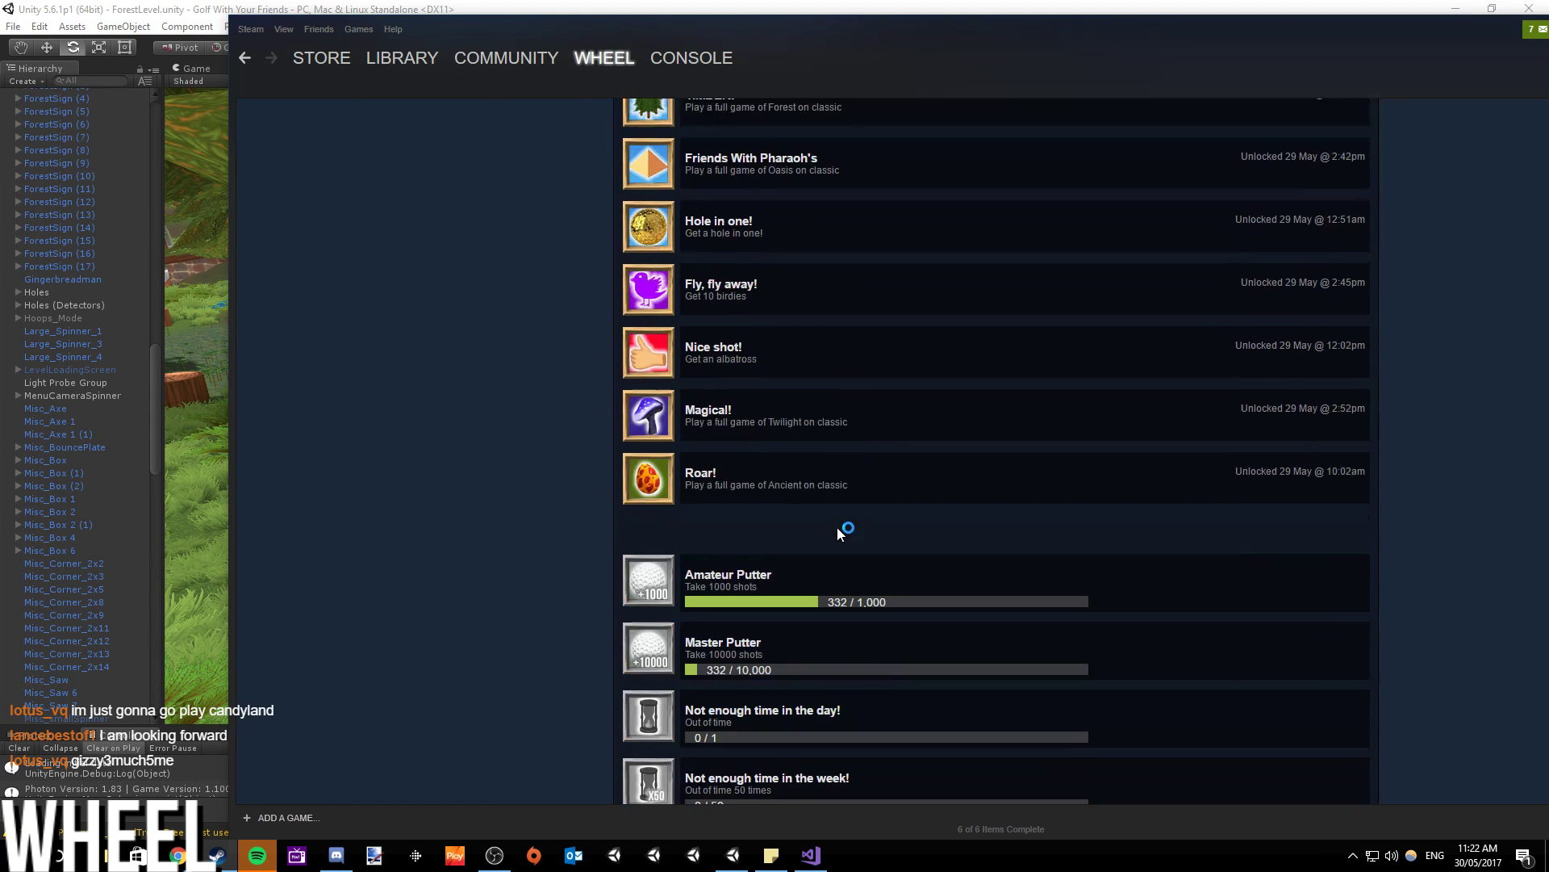
scroll(837, 533, "down", 15)
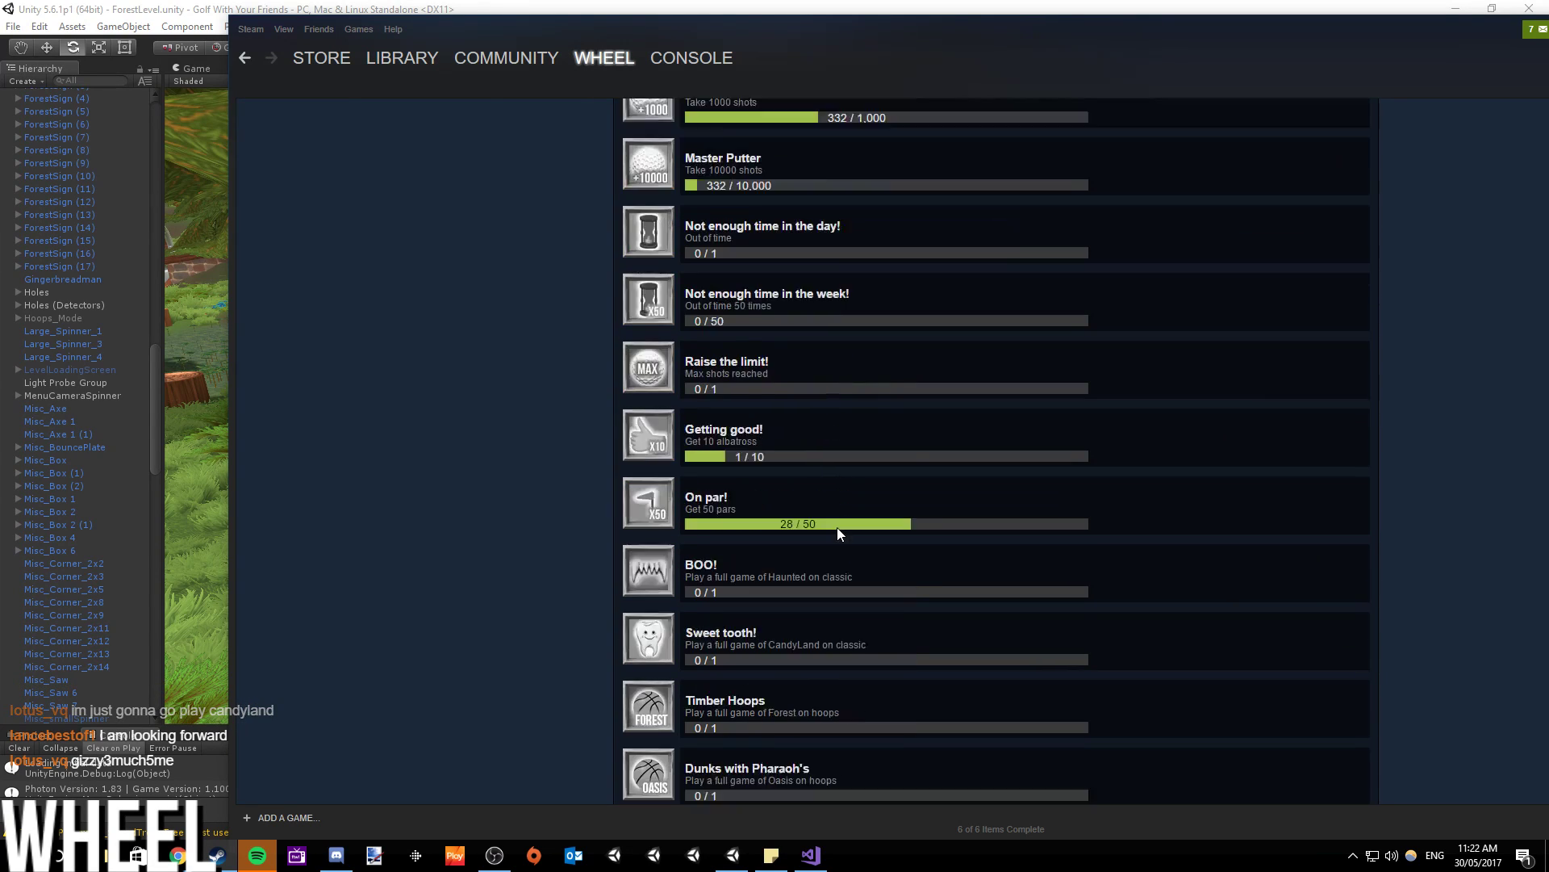
scroll(837, 533, "down", 2)
scroll(838, 533, "up", 11)
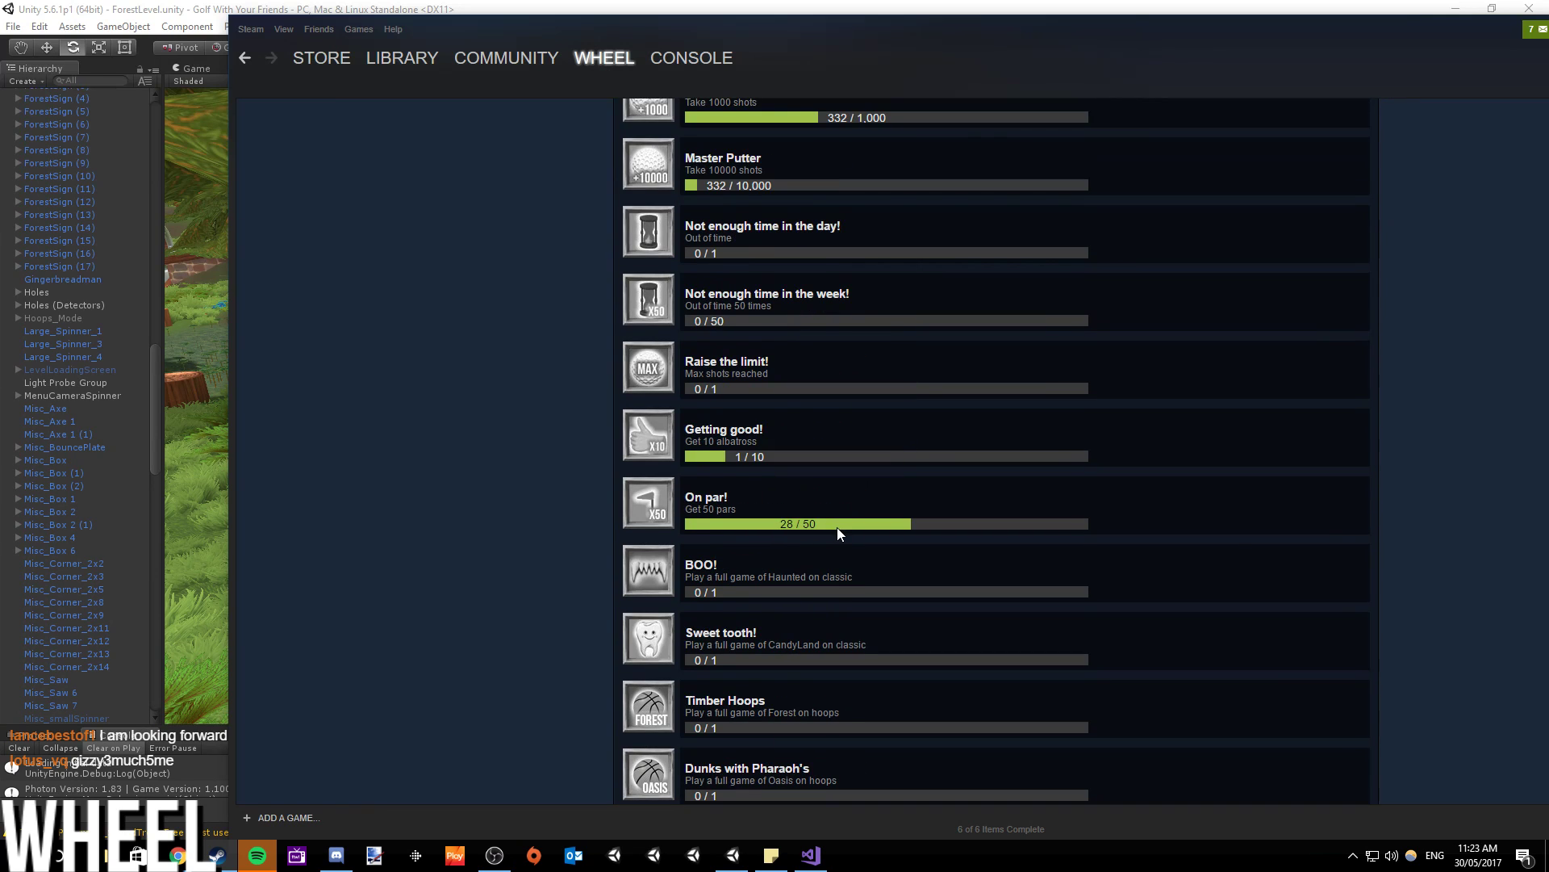
scroll(836, 526, "up", 10)
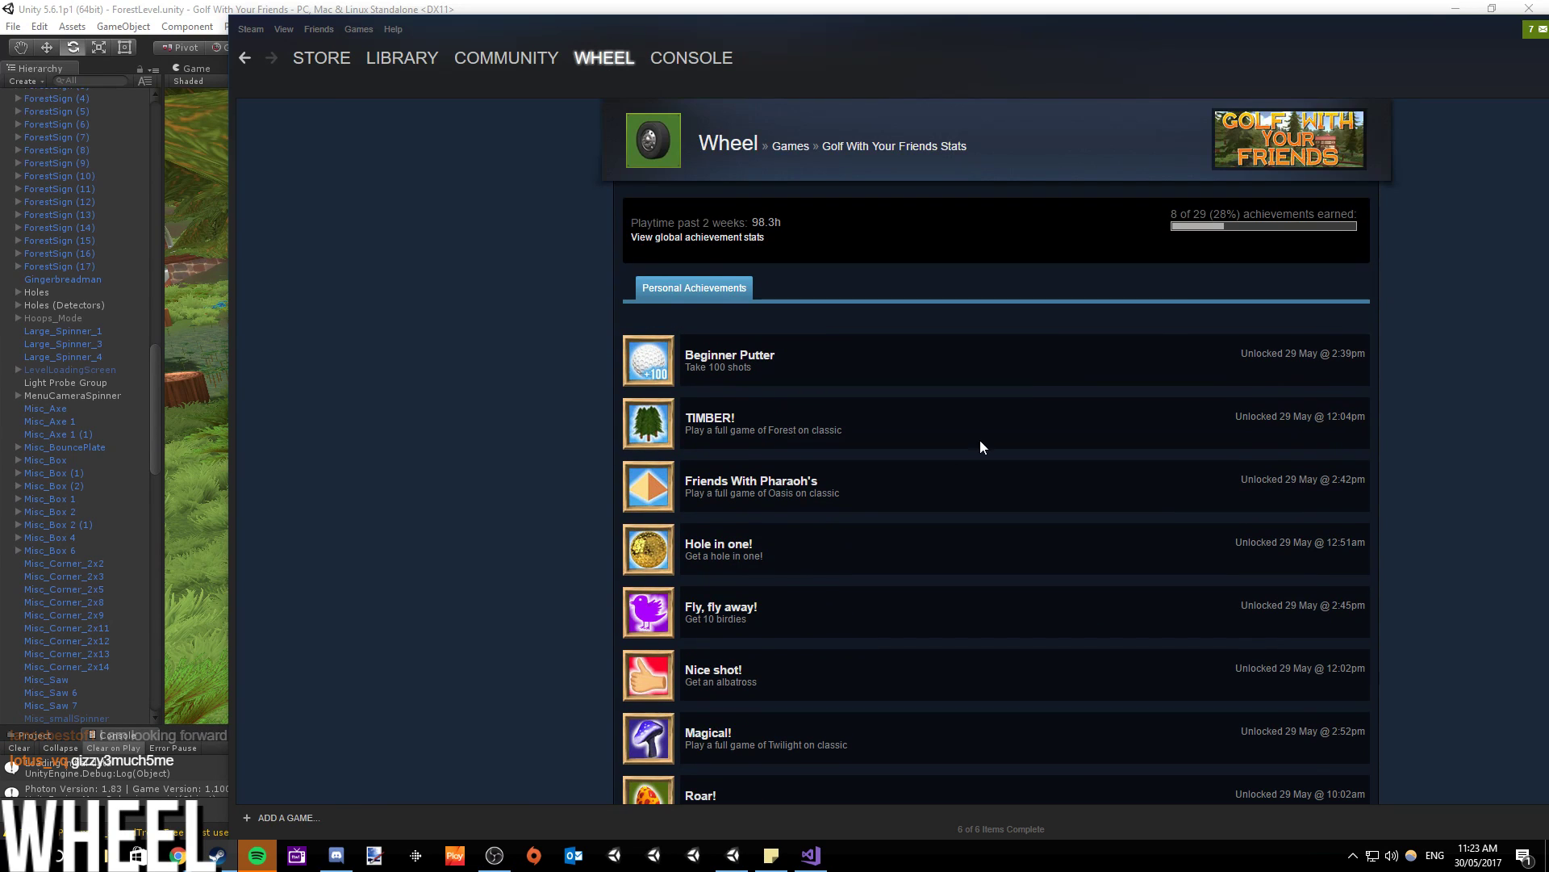
- Open the global achievement stats and examine the "Roar!" achievement for a full Ancient classic game
left_click(716, 239)
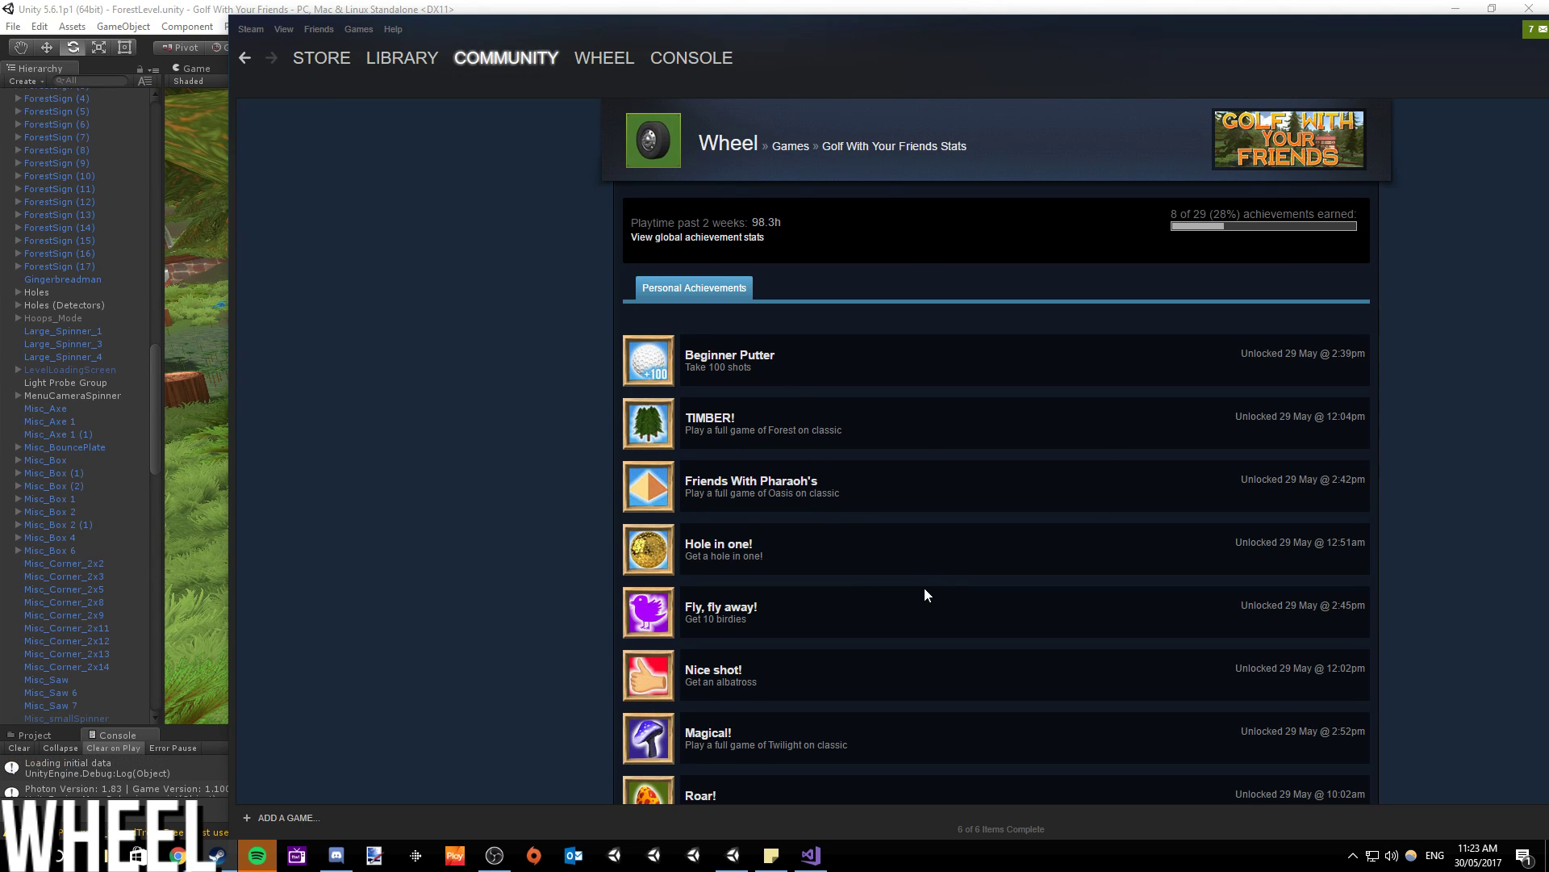
scroll(926, 595, "down", 15)
scroll(926, 595, "up", 5)
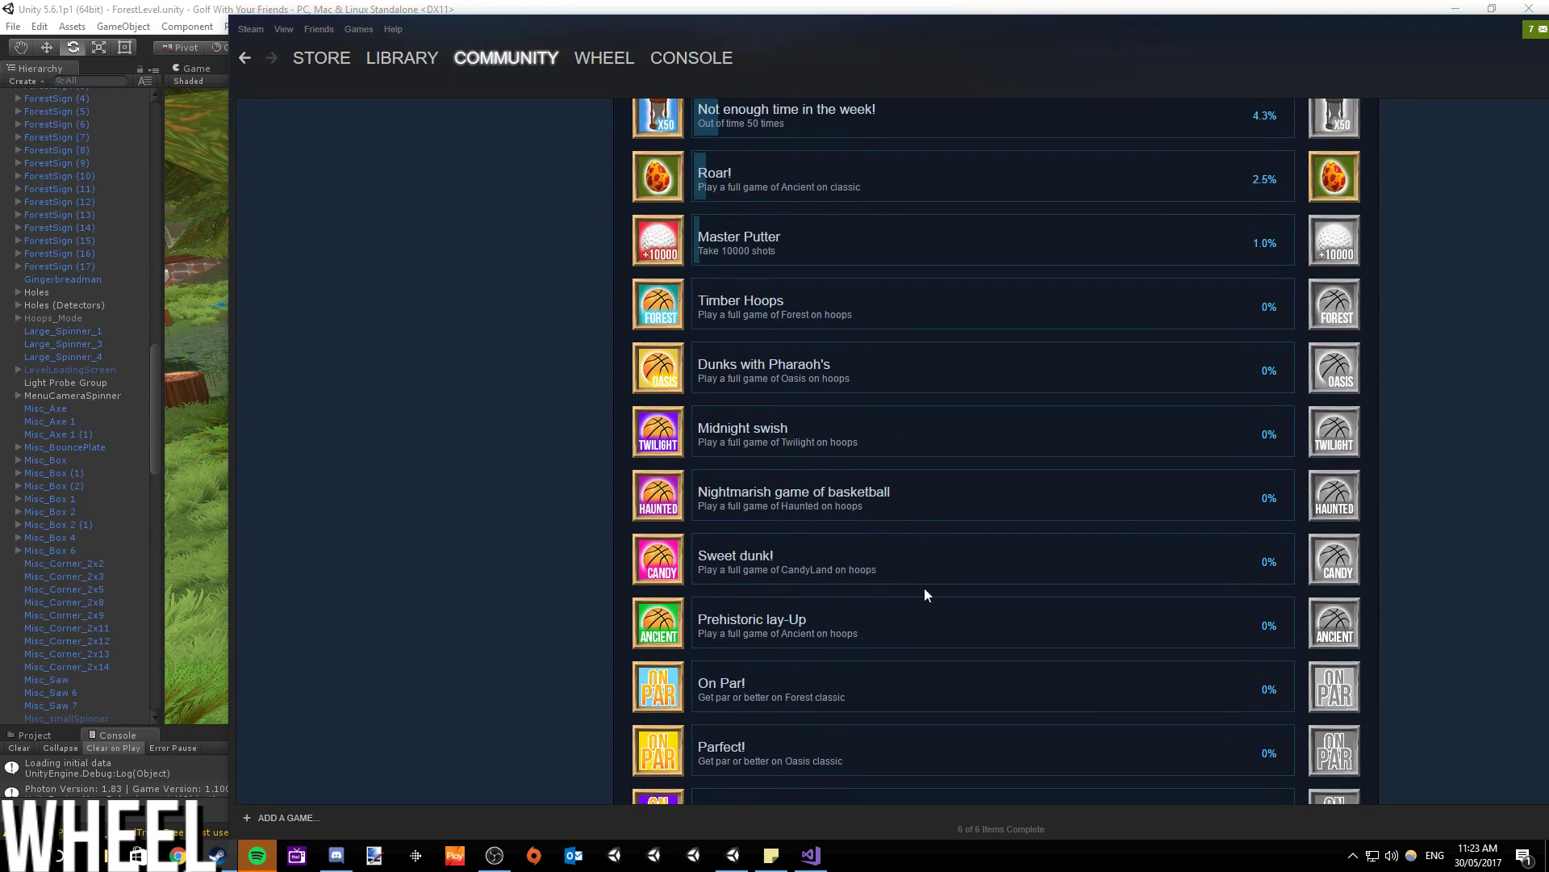
scroll(926, 594, "up", 1)
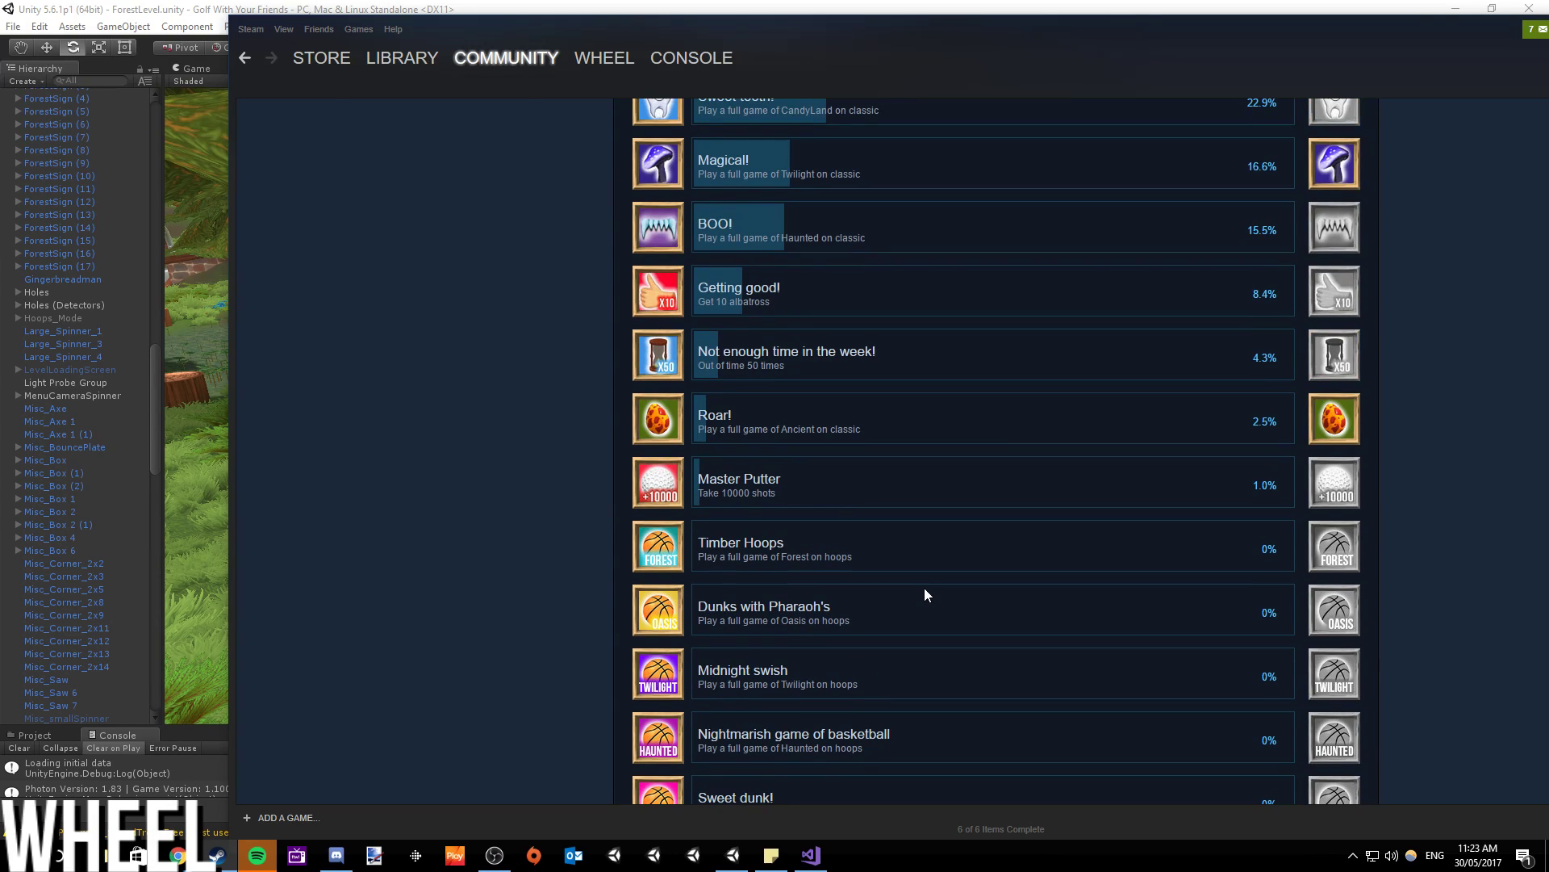
left_click_drag(699, 420, 734, 418)
left_click(773, 421)
left_click_drag(870, 430, 699, 413)
left_click(907, 556)
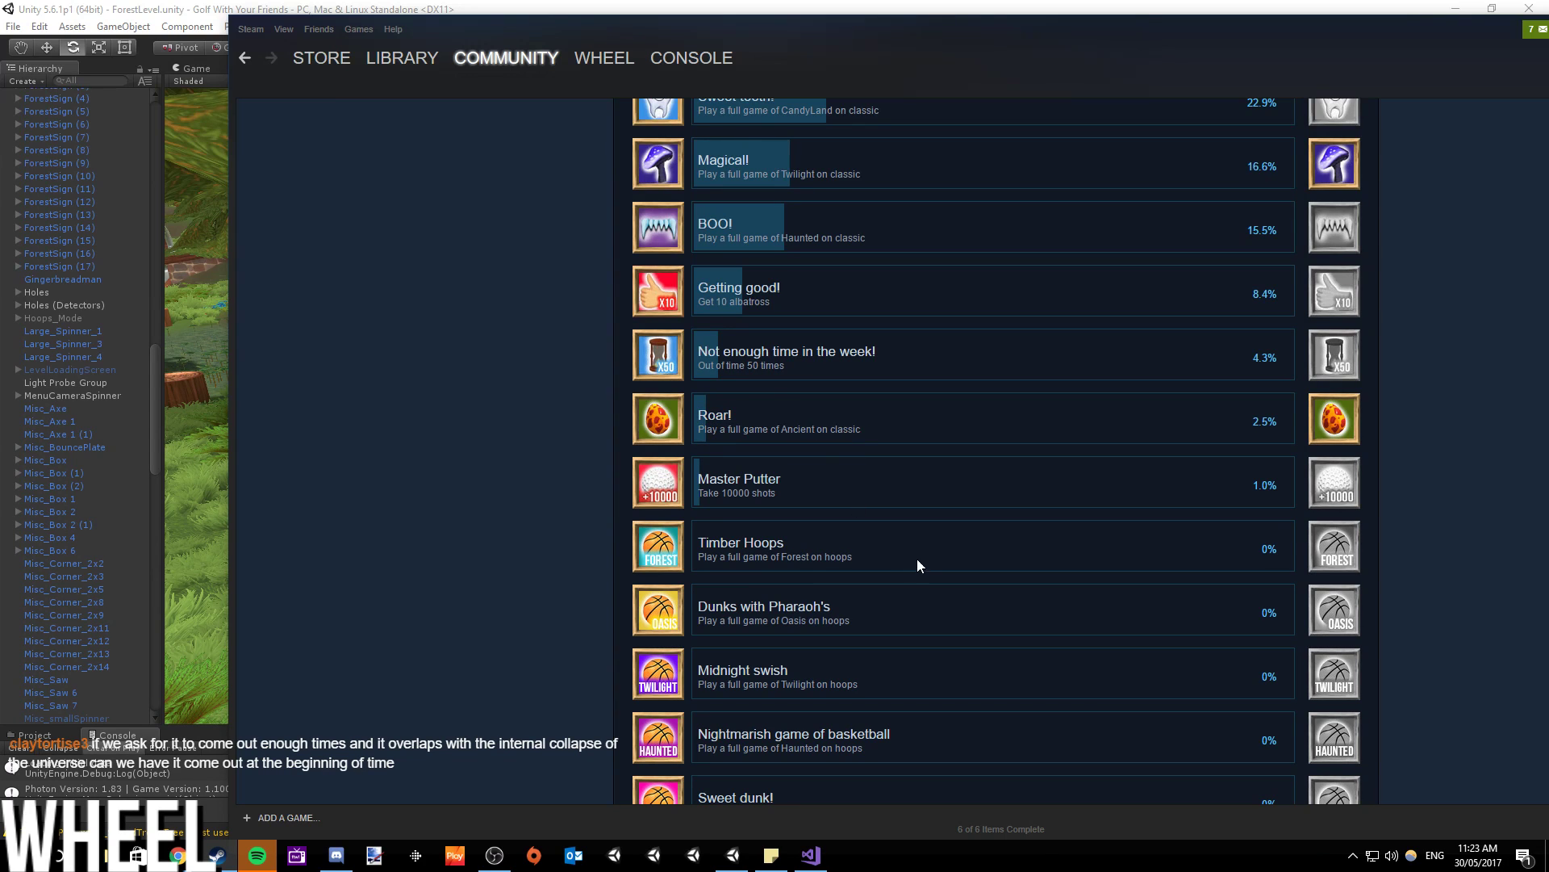
- Compare the global unlock percentages from the most common achievements down to the hoops ones
scroll(962, 557, "down", 1)
scroll(928, 521, "up", 10)
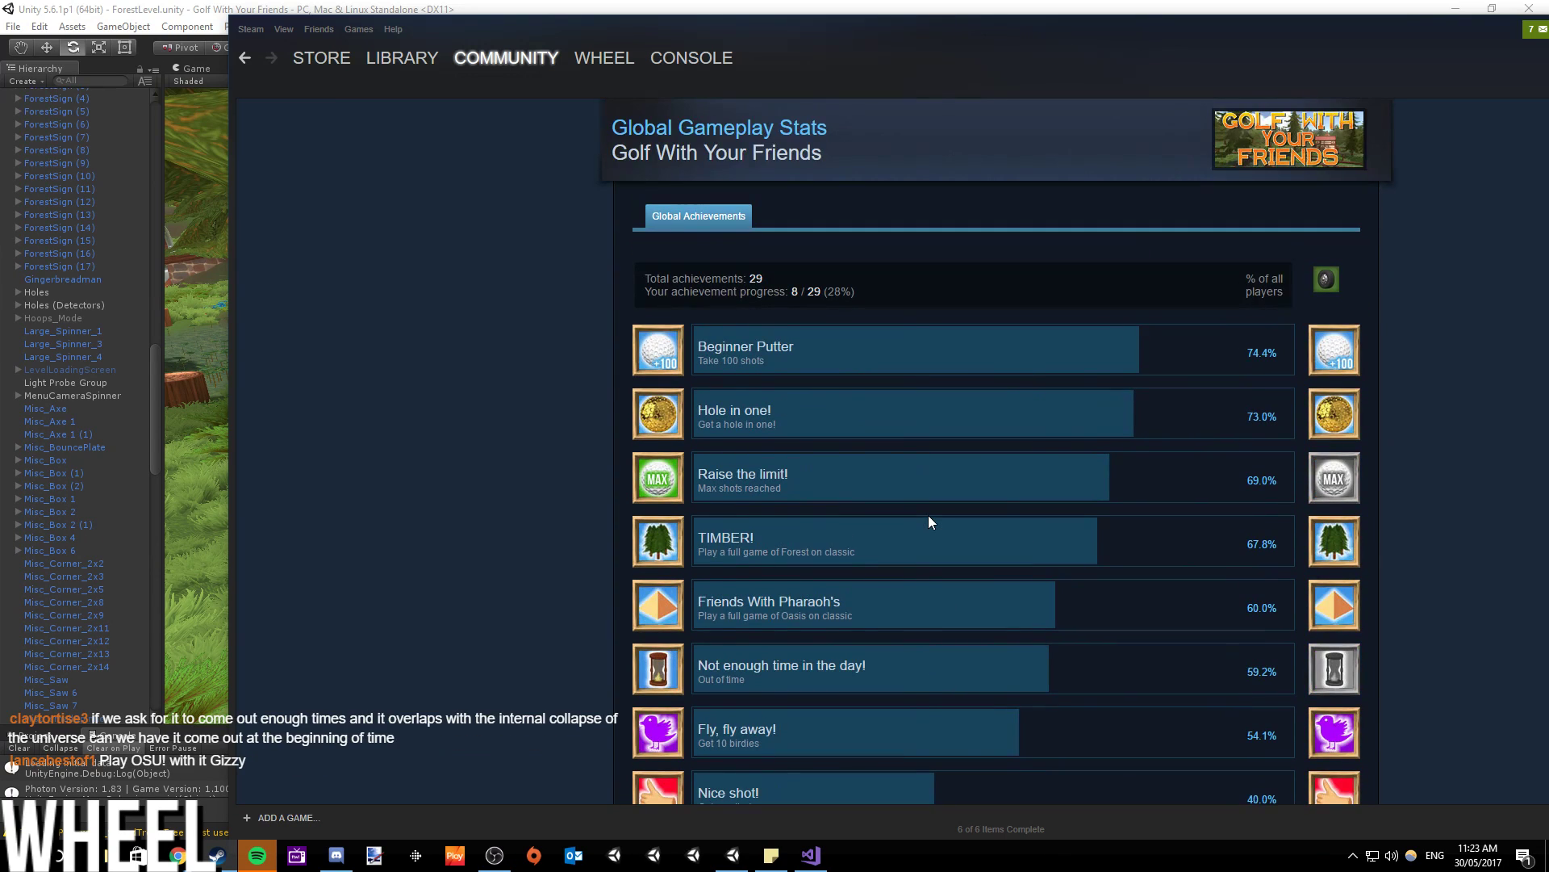
scroll(930, 521, "down", 15)
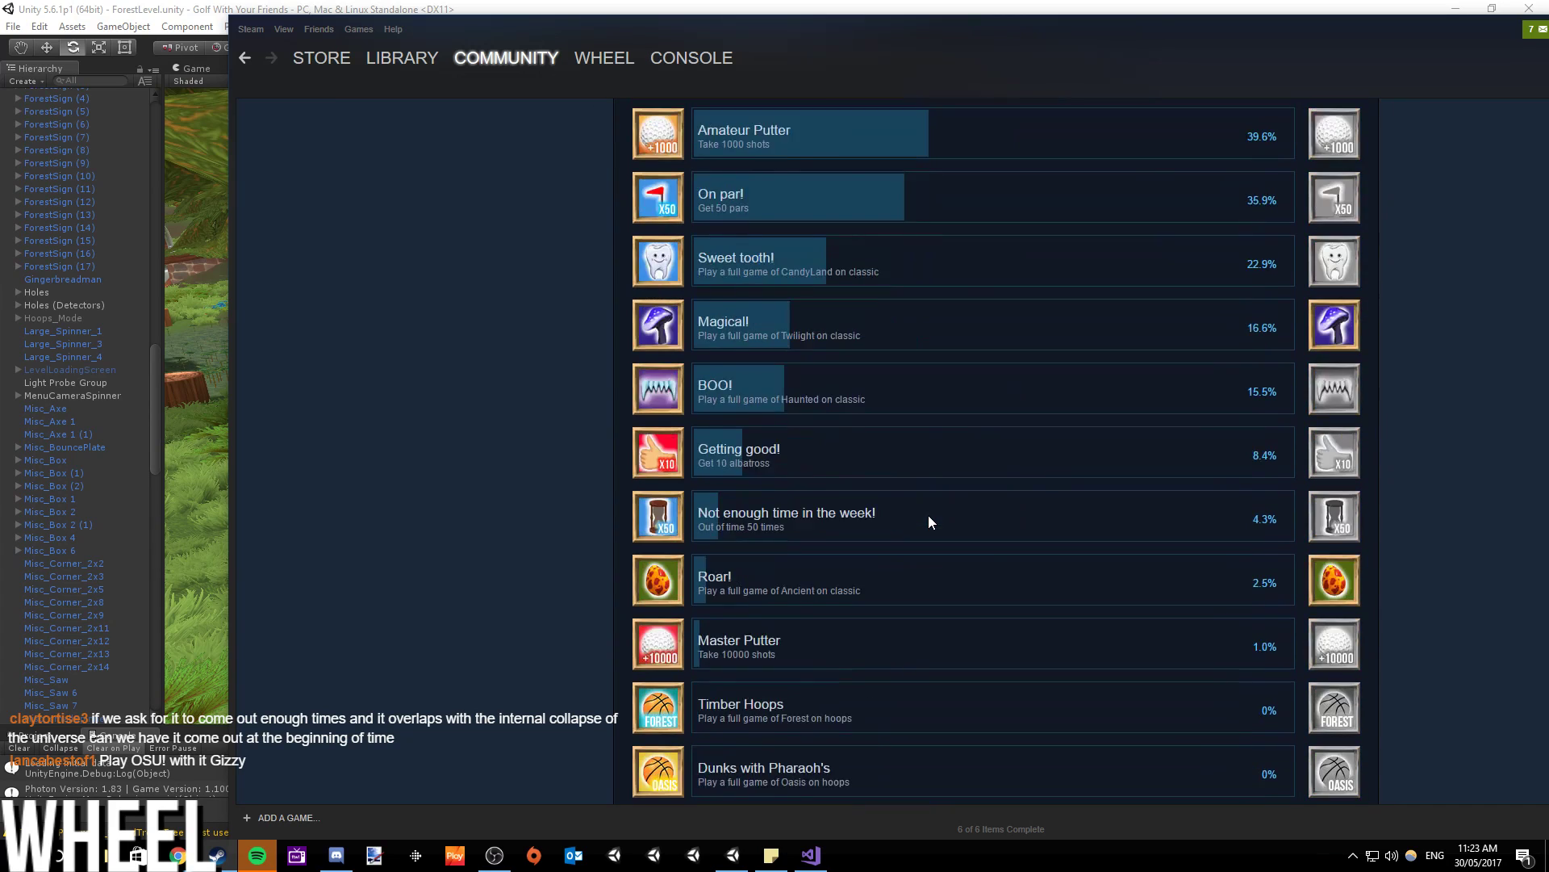
scroll(928, 521, "up", 6)
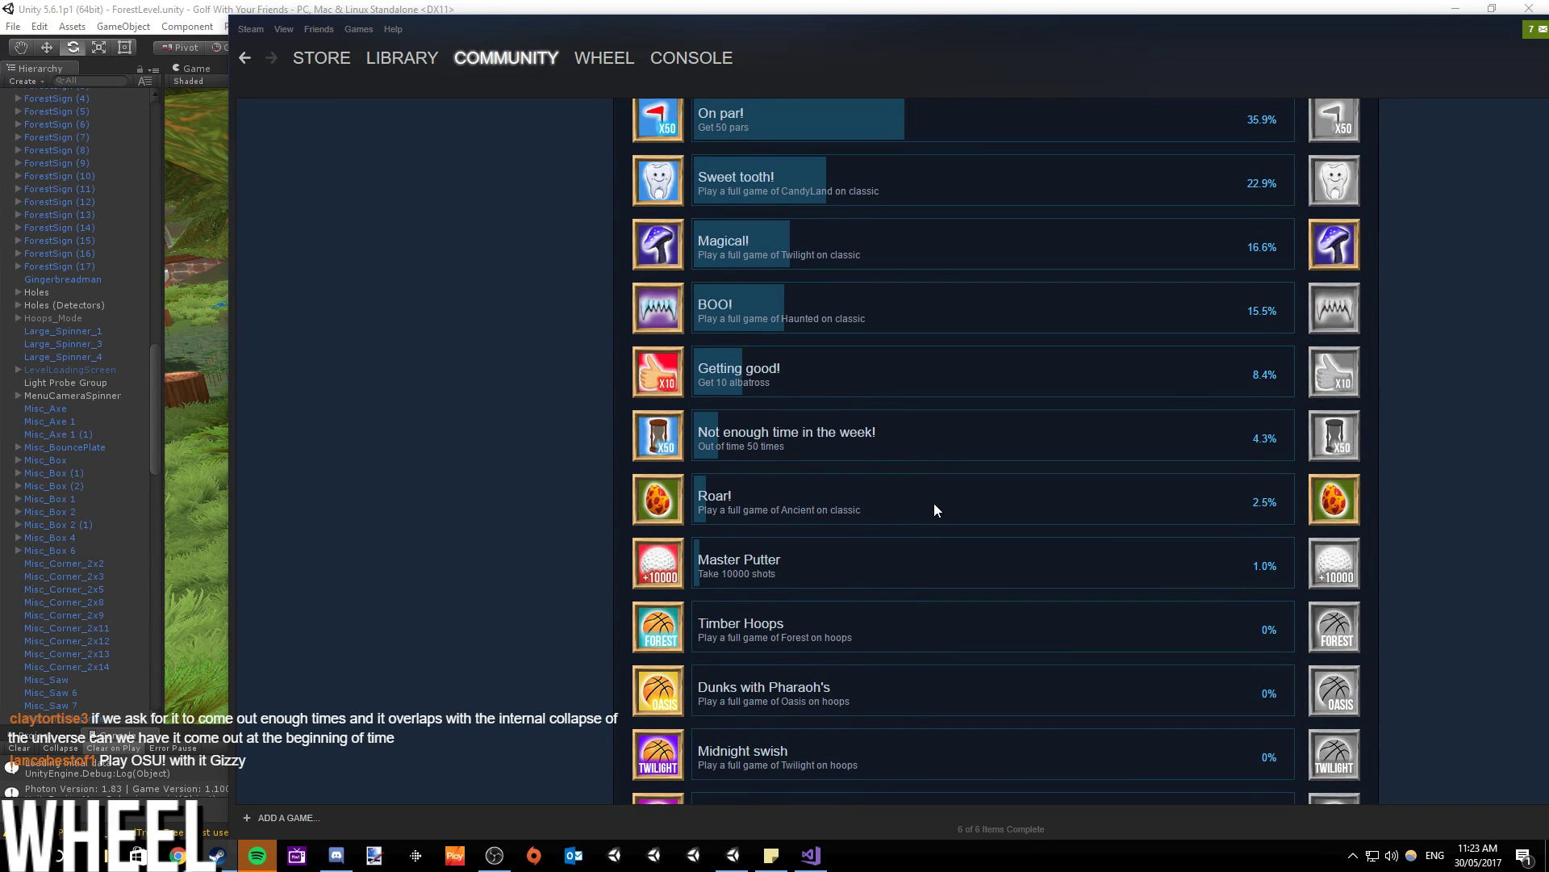
scroll(870, 524, "down", 3)
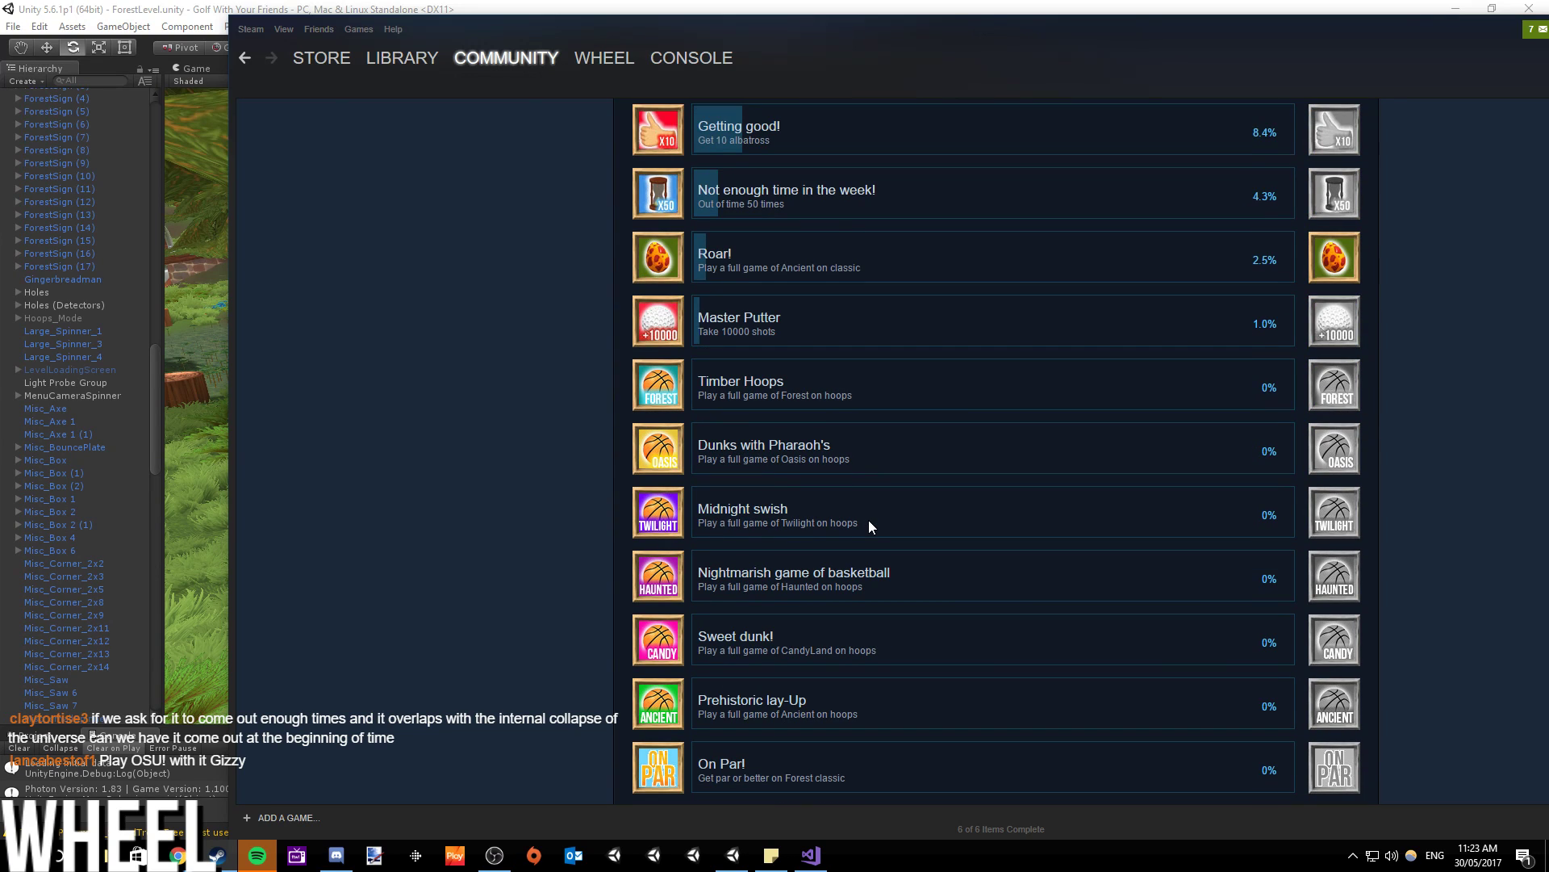
scroll(869, 525, "down", 1)
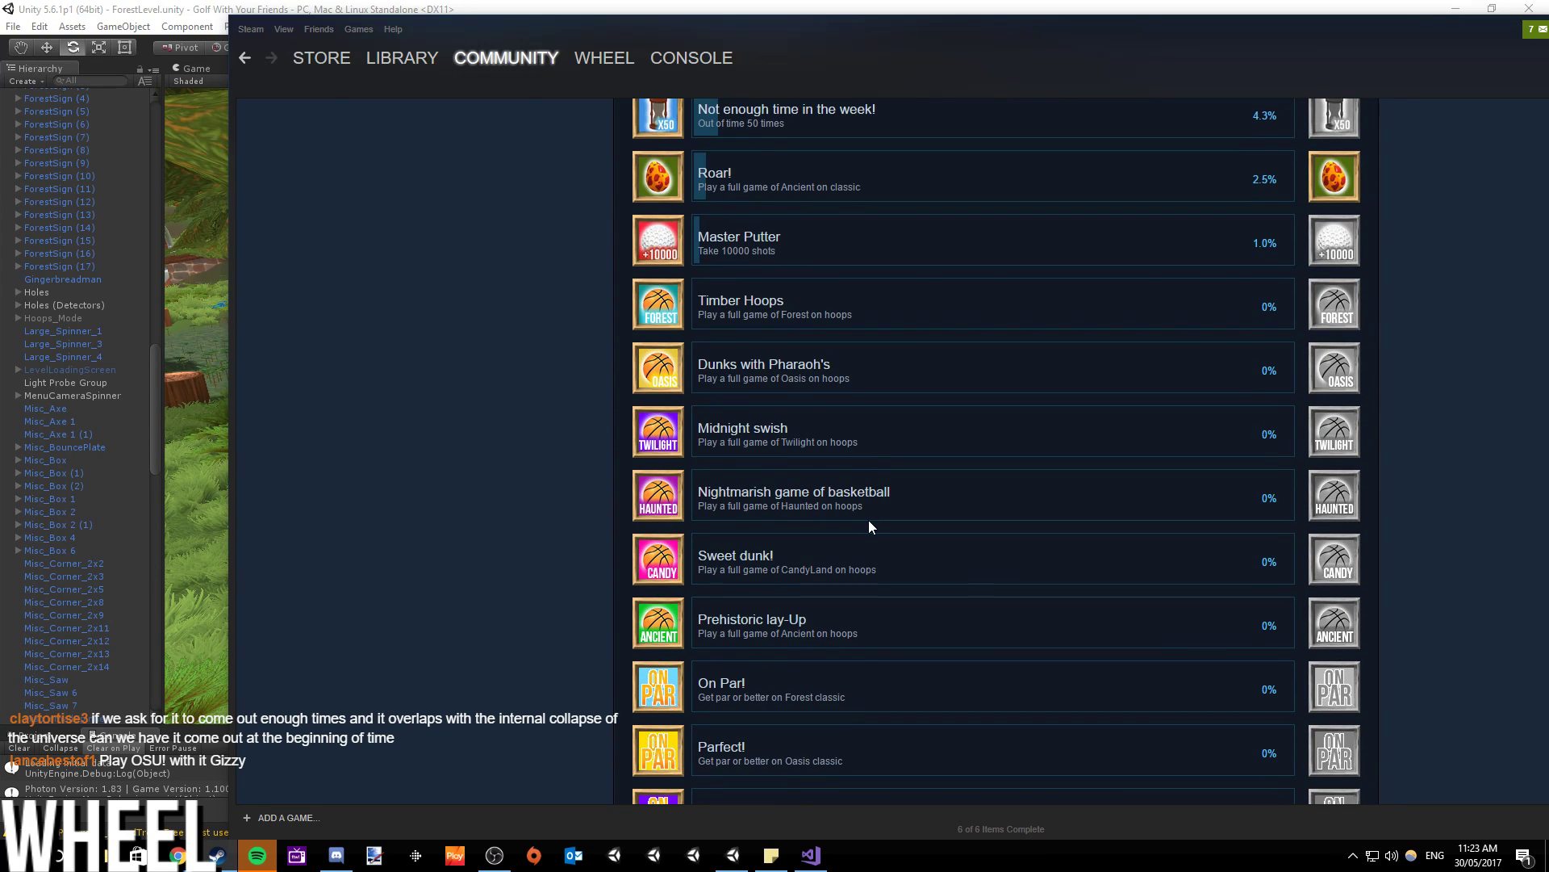
scroll(869, 526, "down", 1)
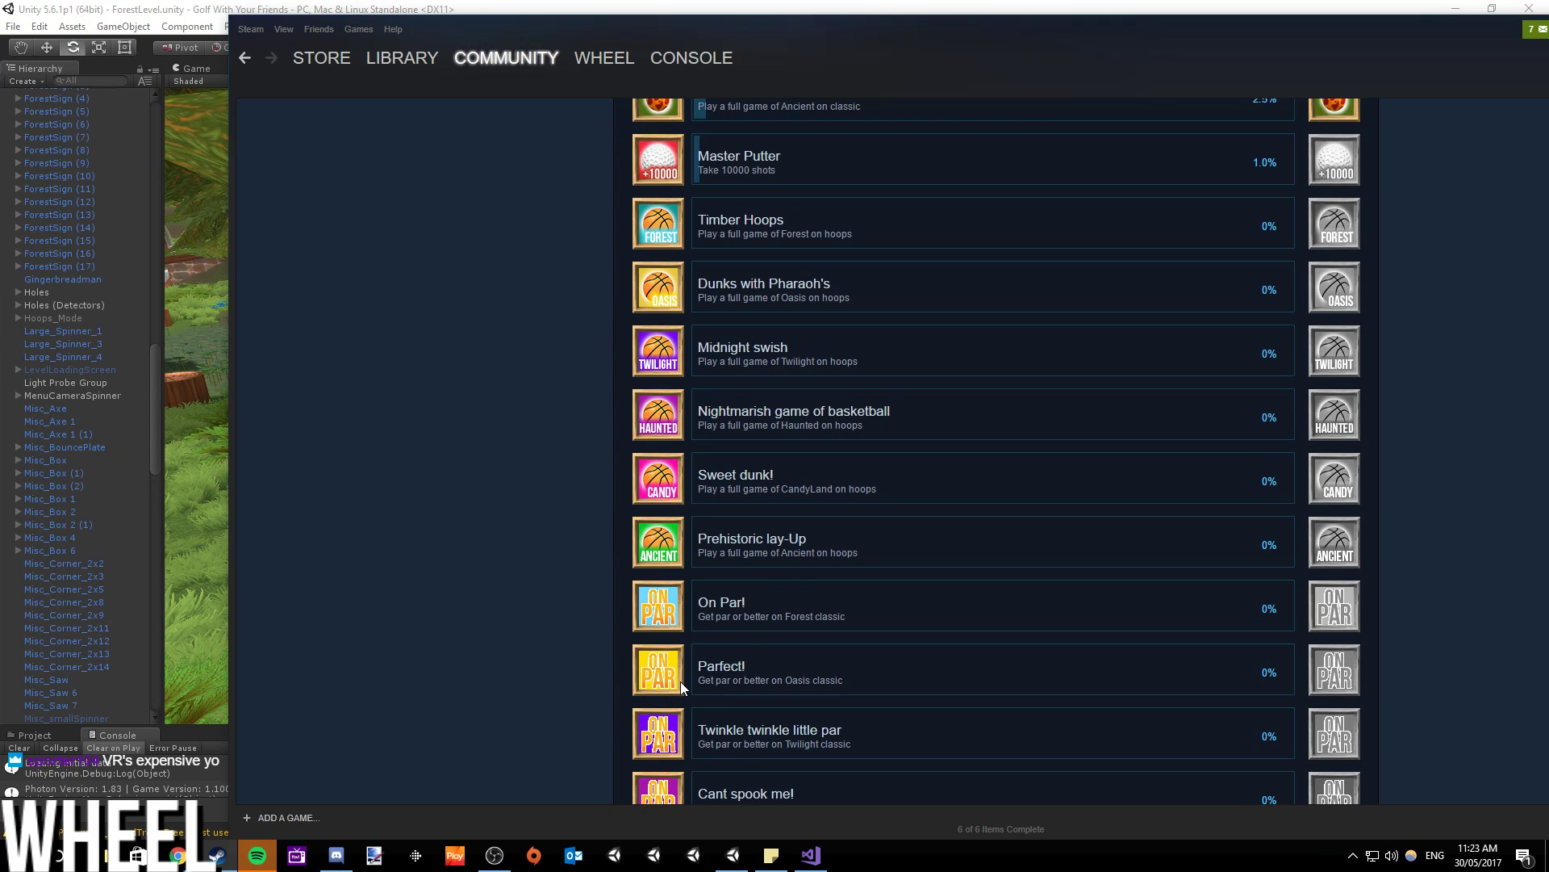
- Examine the "Parfect!" and "Prehistoric lay-Up" achievement names and the remaining par achievements at the end of the list
left_click_drag(695, 672, 763, 669)
left_click(778, 668)
mouse_move(695, 539)
left_mouse_down()
mouse_move(814, 532)
mouse_move(697, 538)
left_mouse_up()
left_click(811, 539)
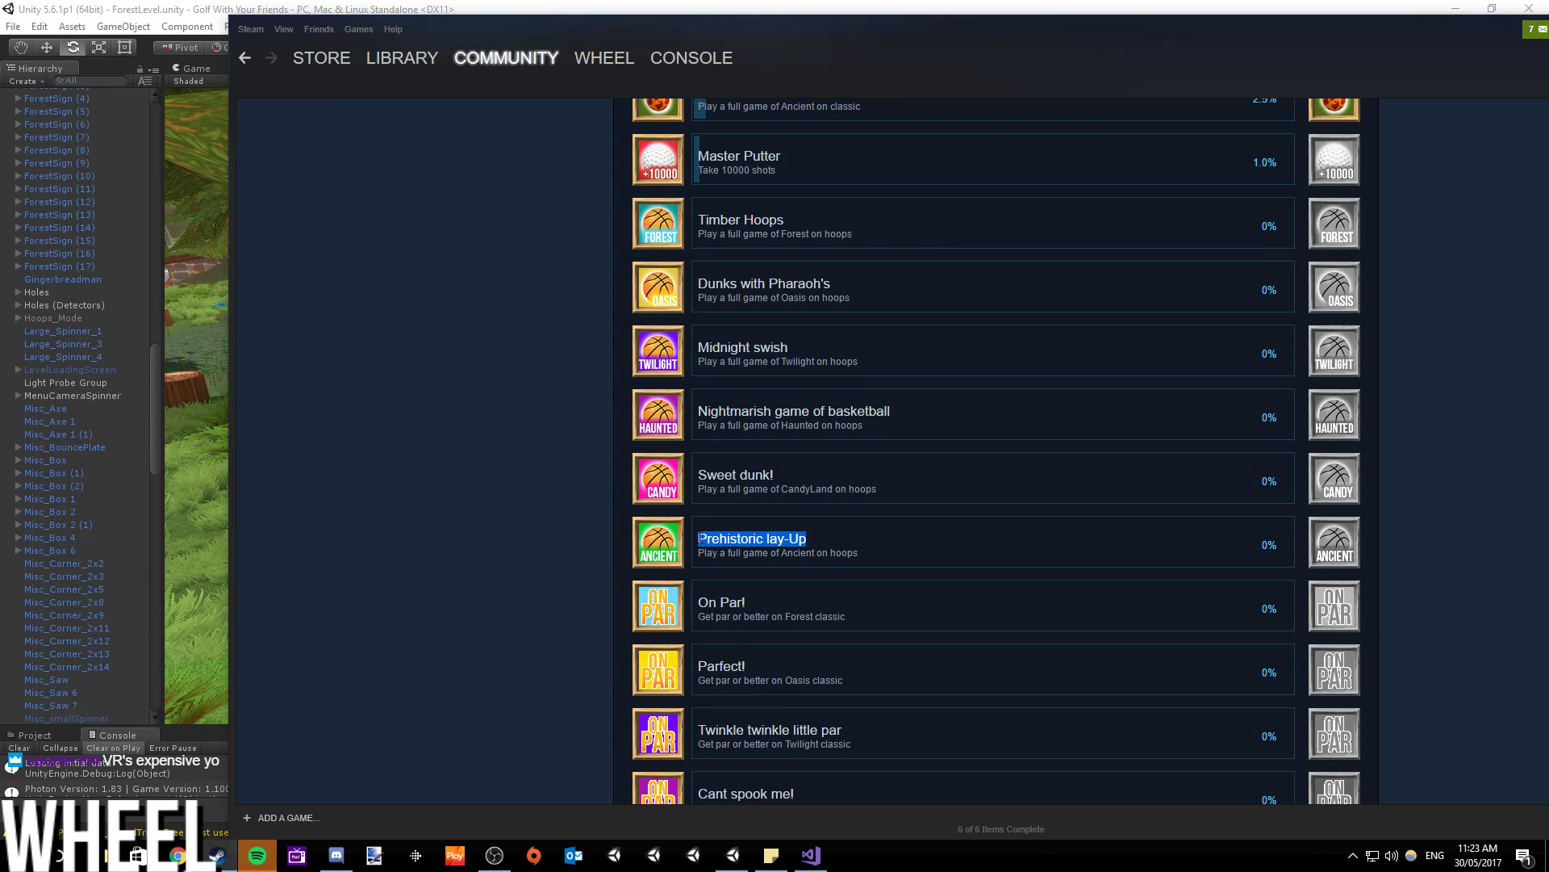
left_click(859, 539)
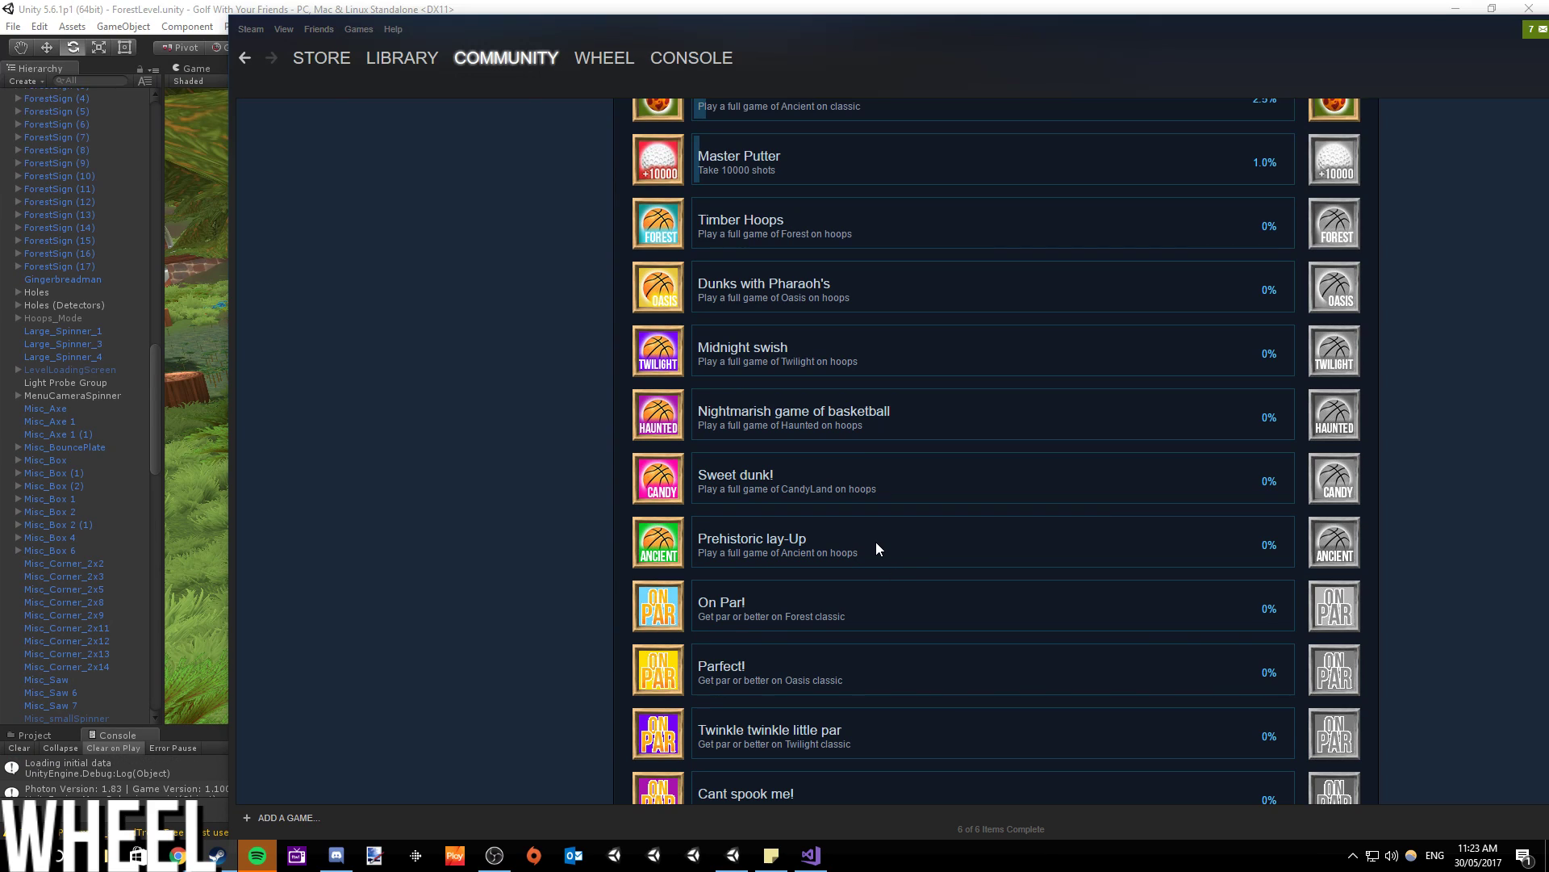
scroll(875, 543, "down", 3)
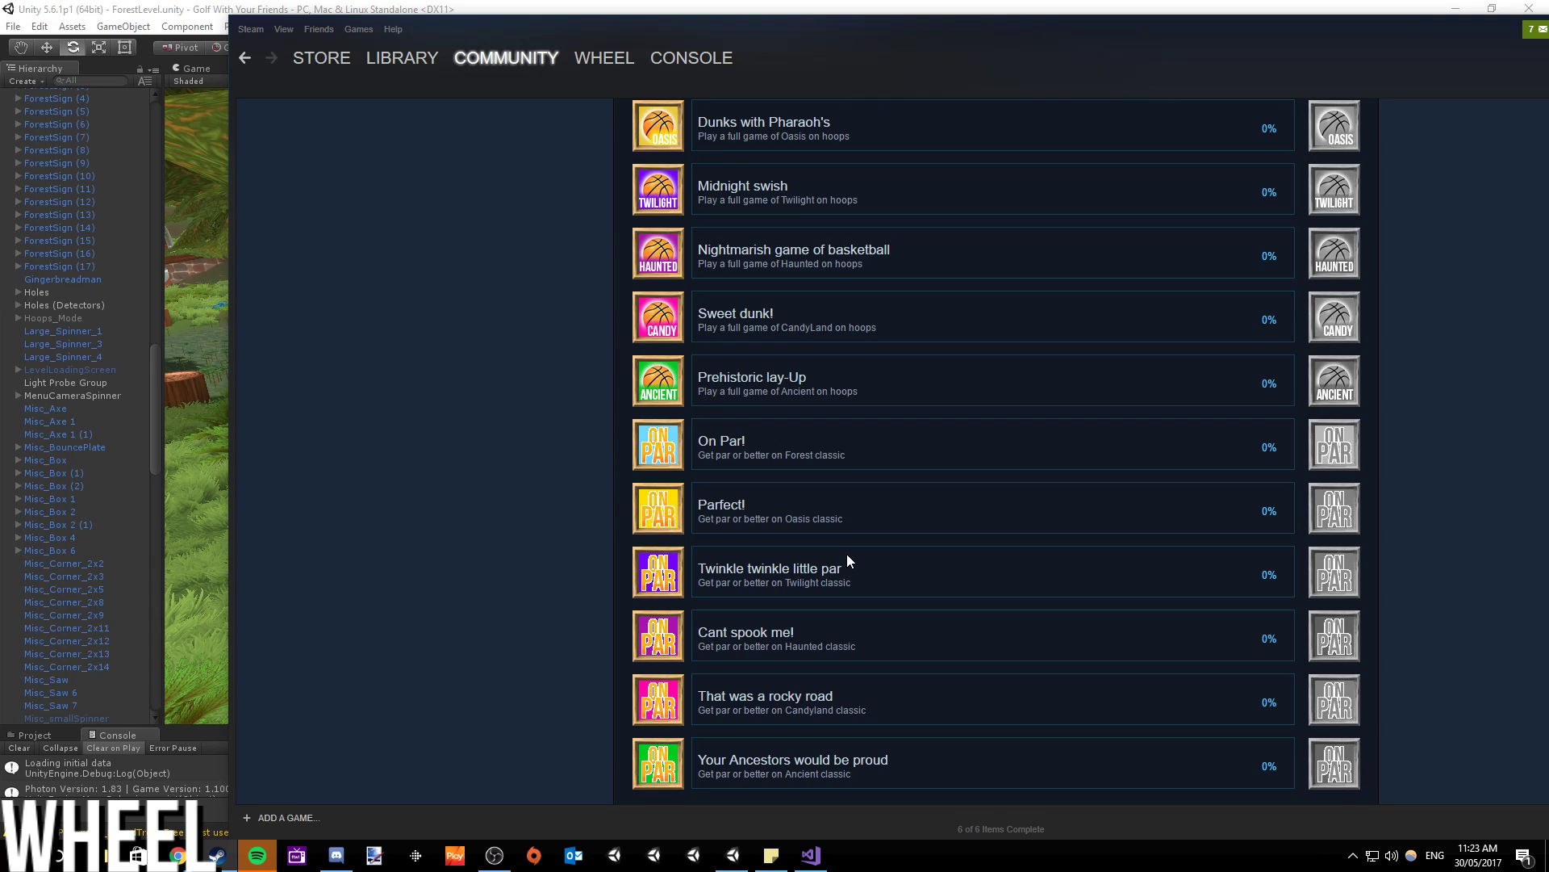
scroll(848, 556, "down", 2)
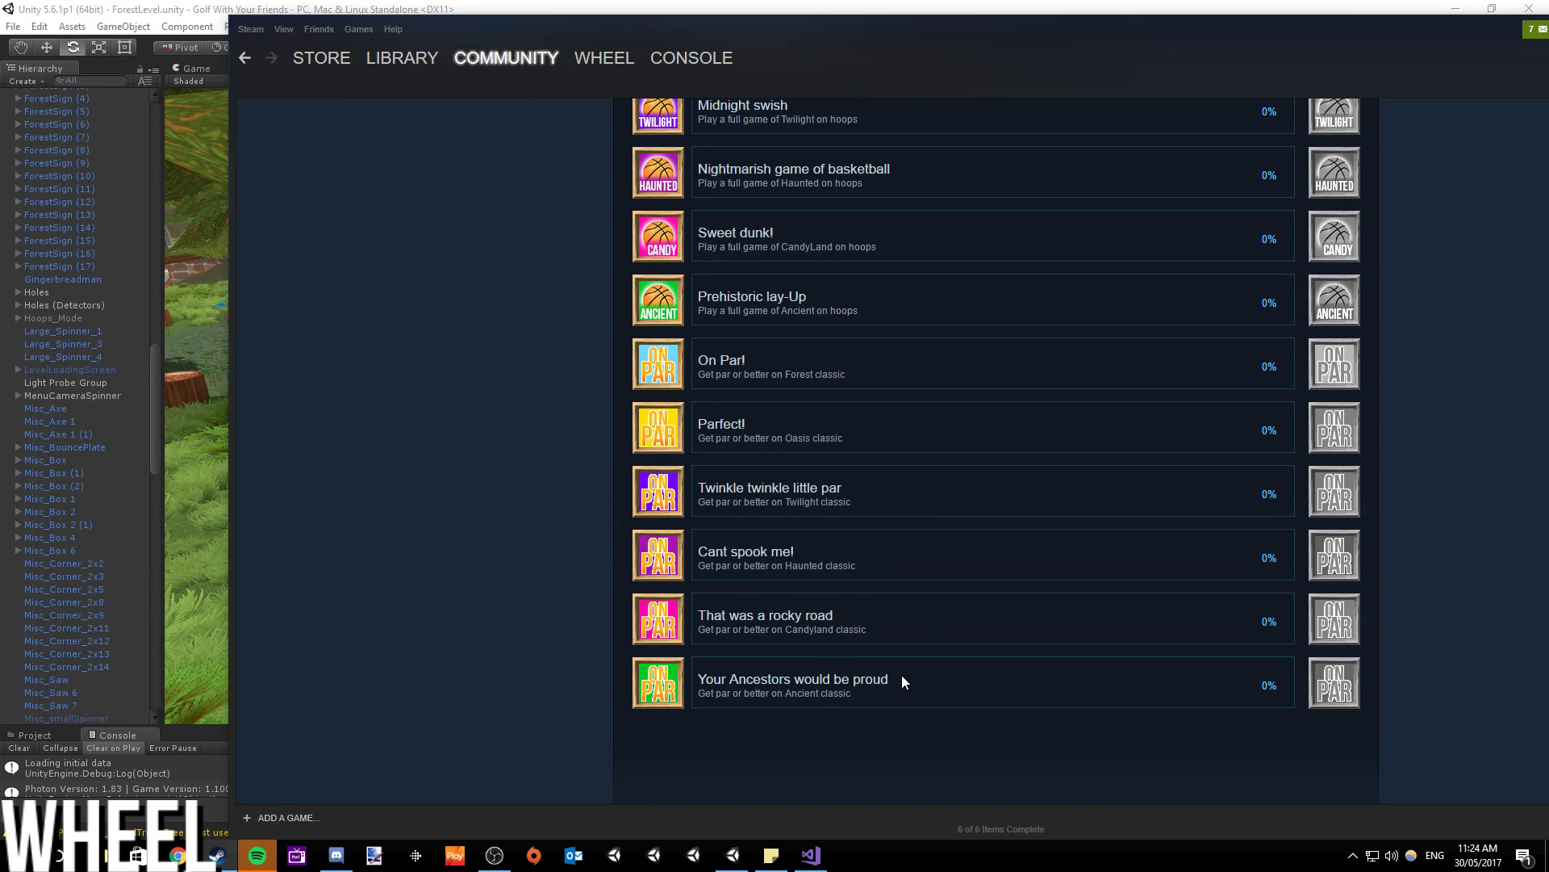
- Check the hoops achievement names, including "Sweet dunk!", and the par achievements that follow them
scroll(784, 694, "up", 3)
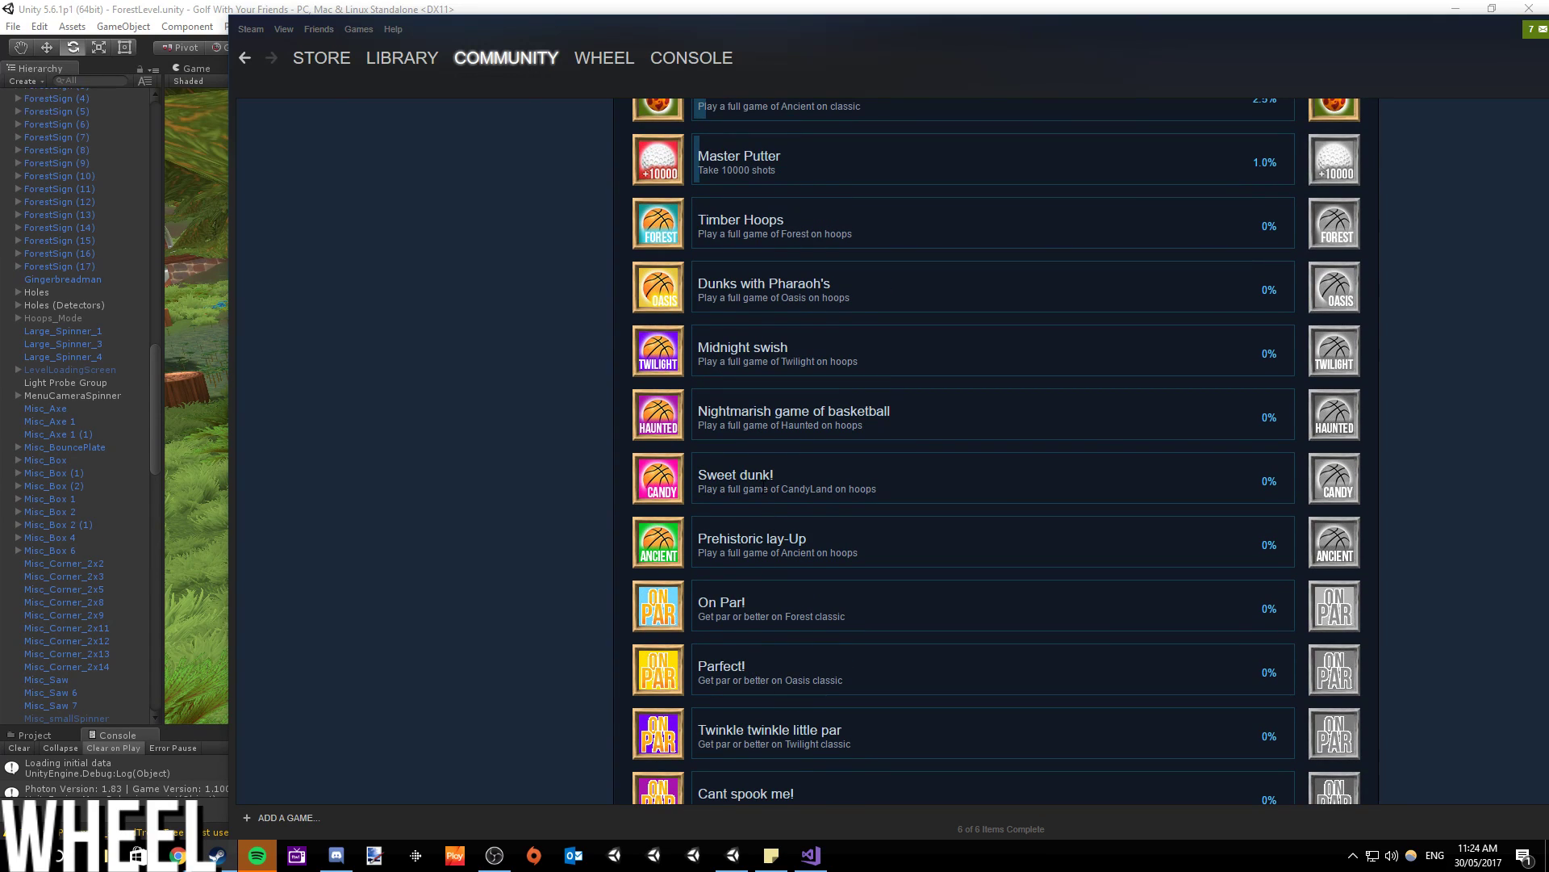
left_click_drag(781, 476, 695, 476)
left_click(804, 465)
scroll(912, 533, "up", 2)
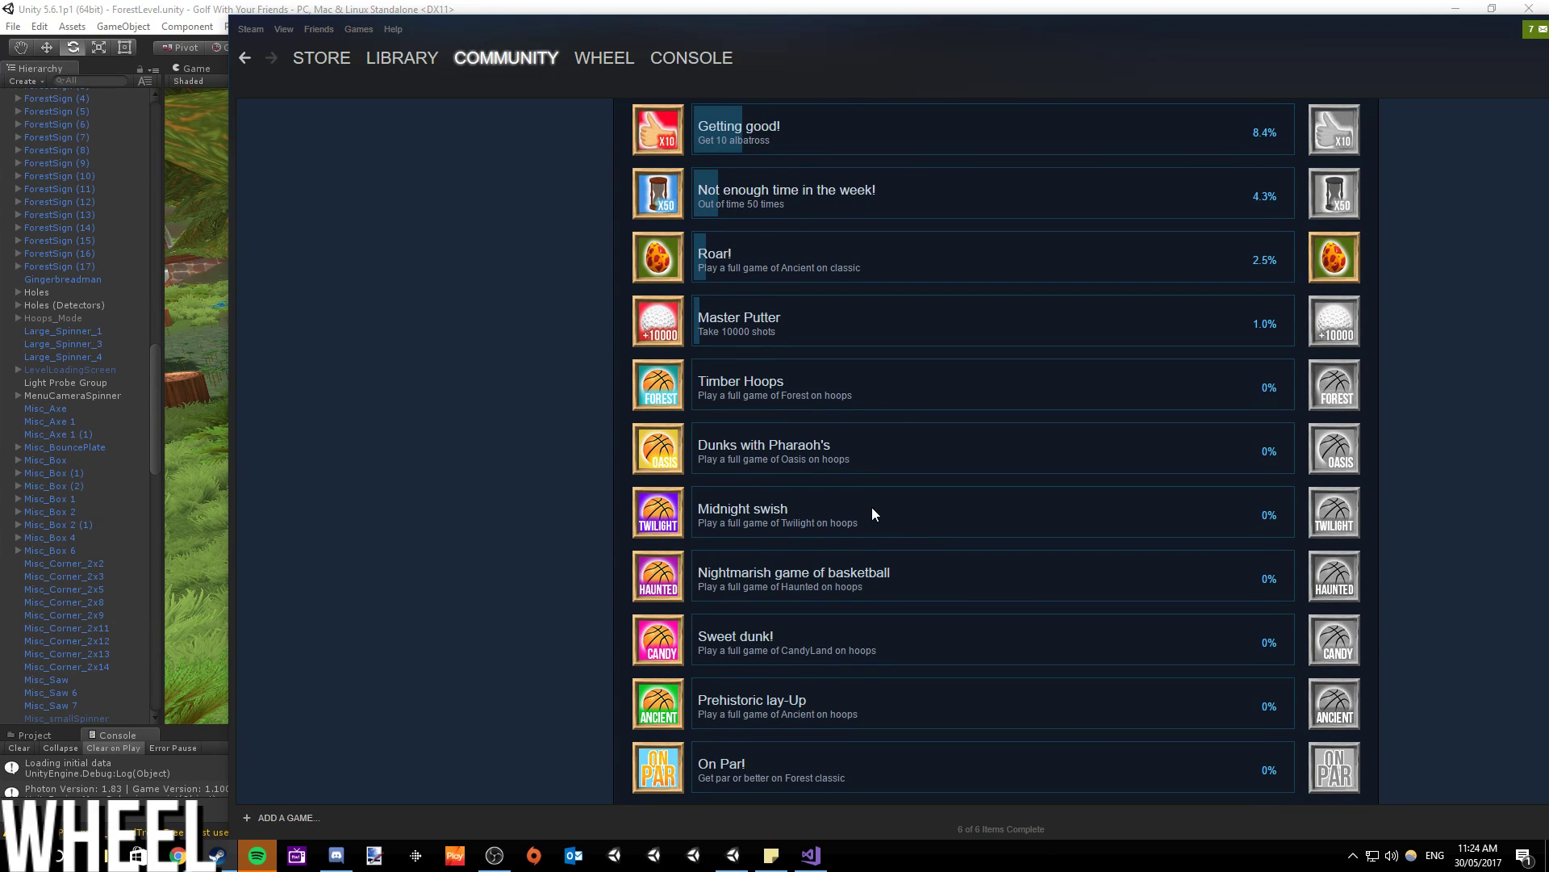
scroll(873, 509, "down", 1)
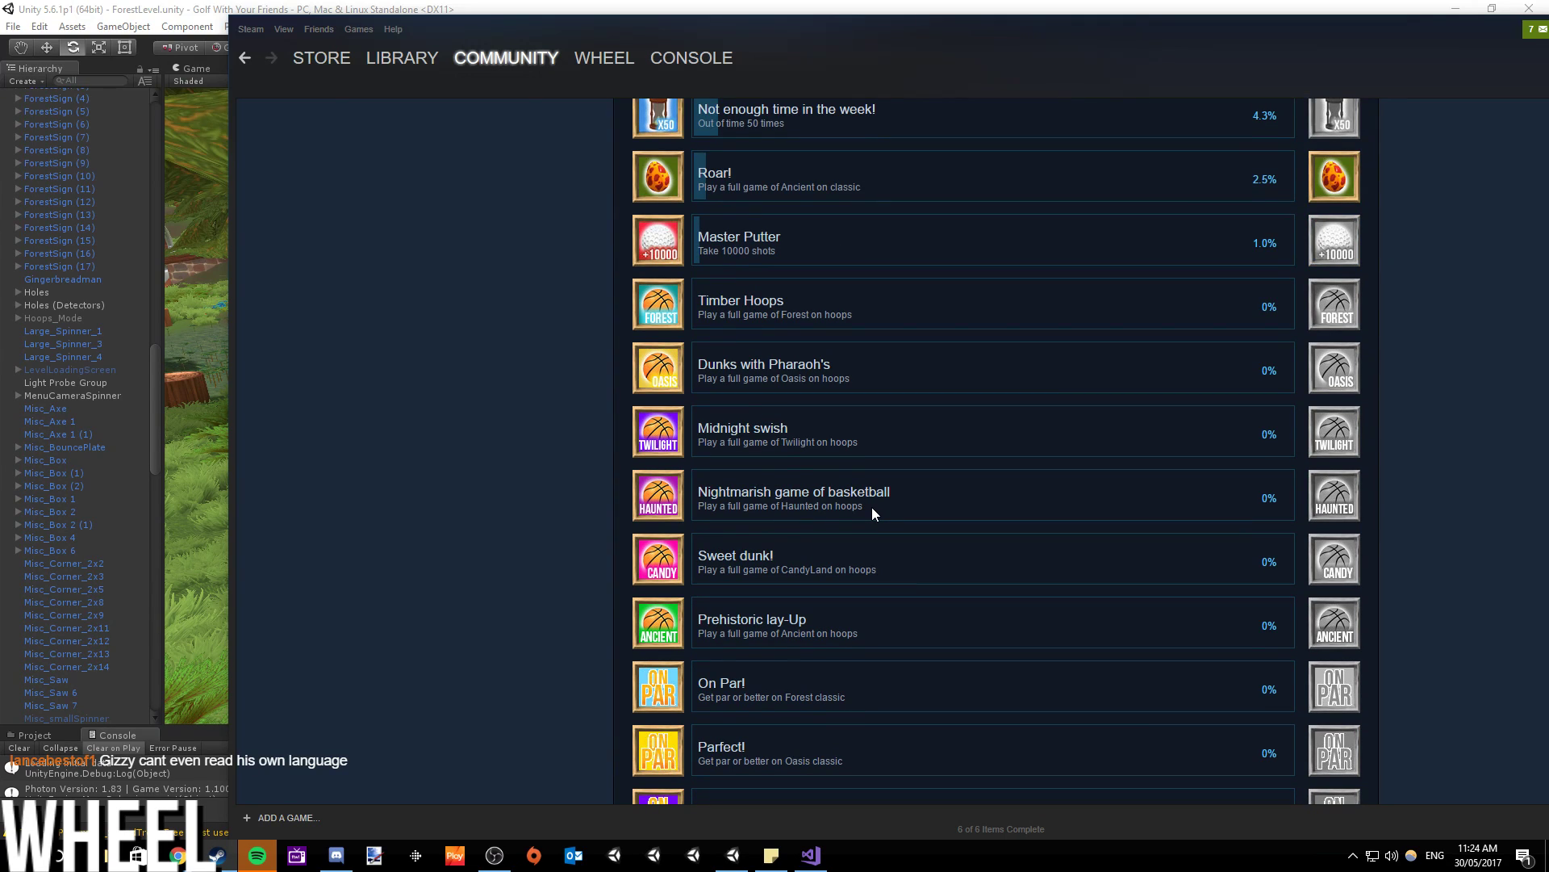
scroll(872, 507, "down", 5)
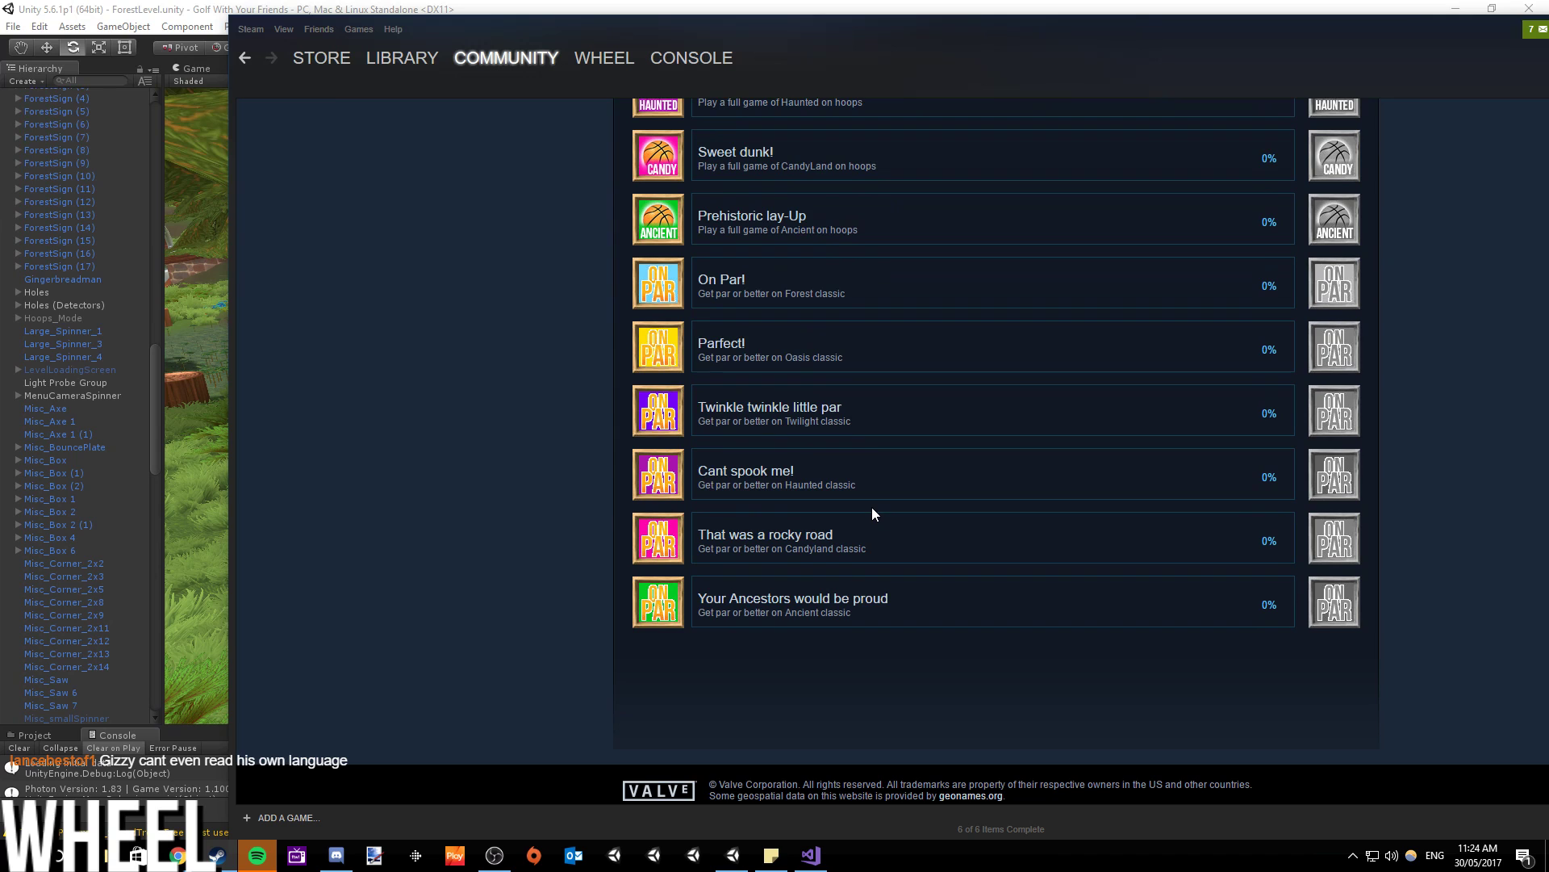
- Compare the older classic achievements with the hoops and par achievements at the end of the list
scroll(871, 507, "up", 3)
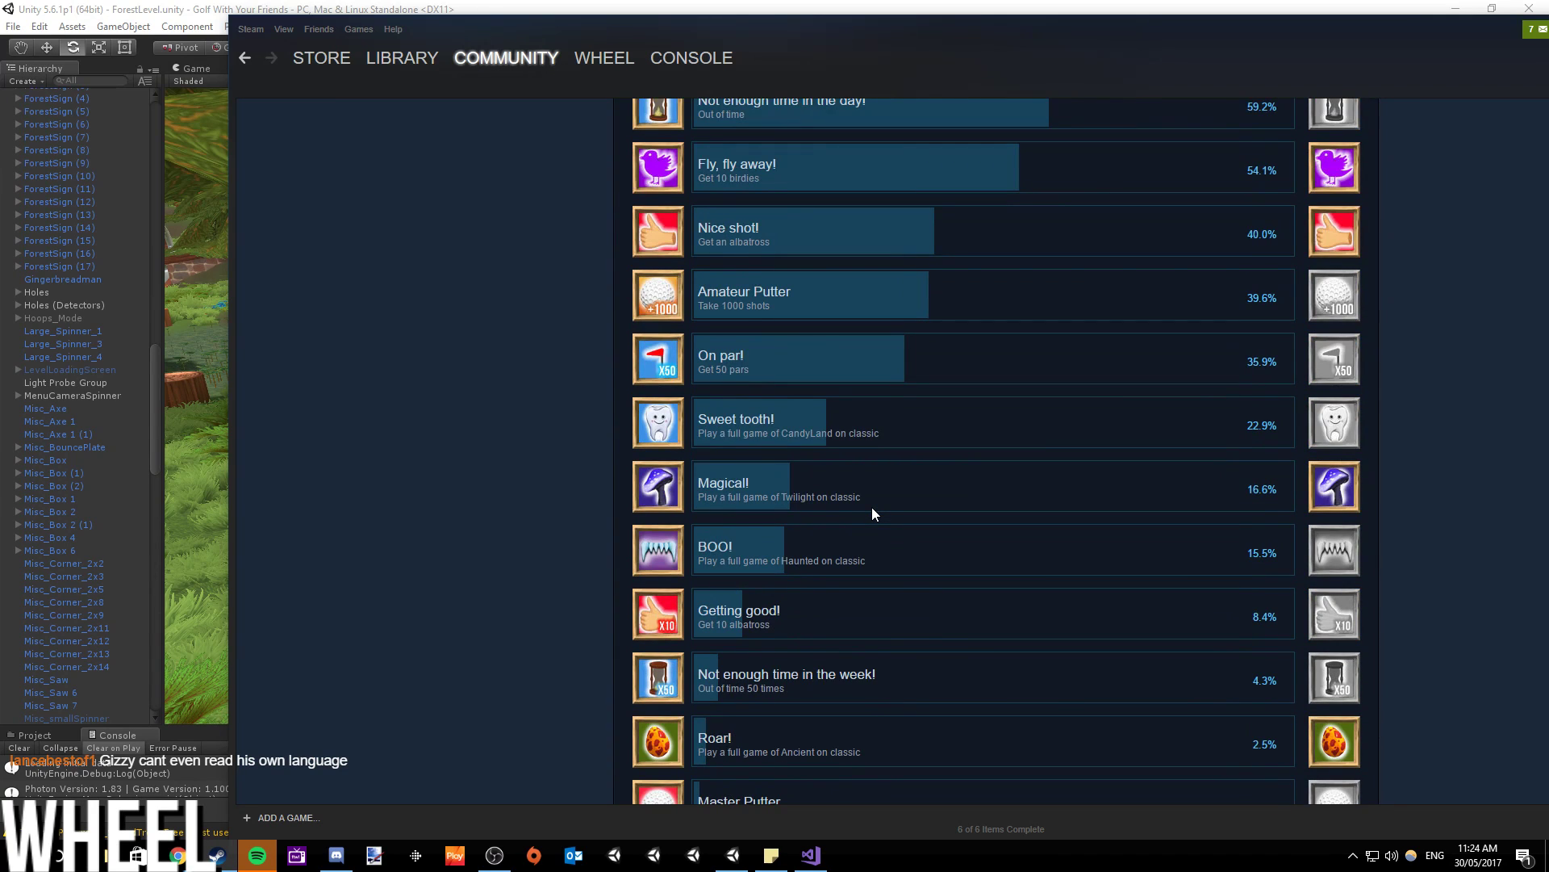
scroll(871, 514, "down", 6)
scroll(799, 510, "down", 5)
scroll(667, 513, "down", 3)
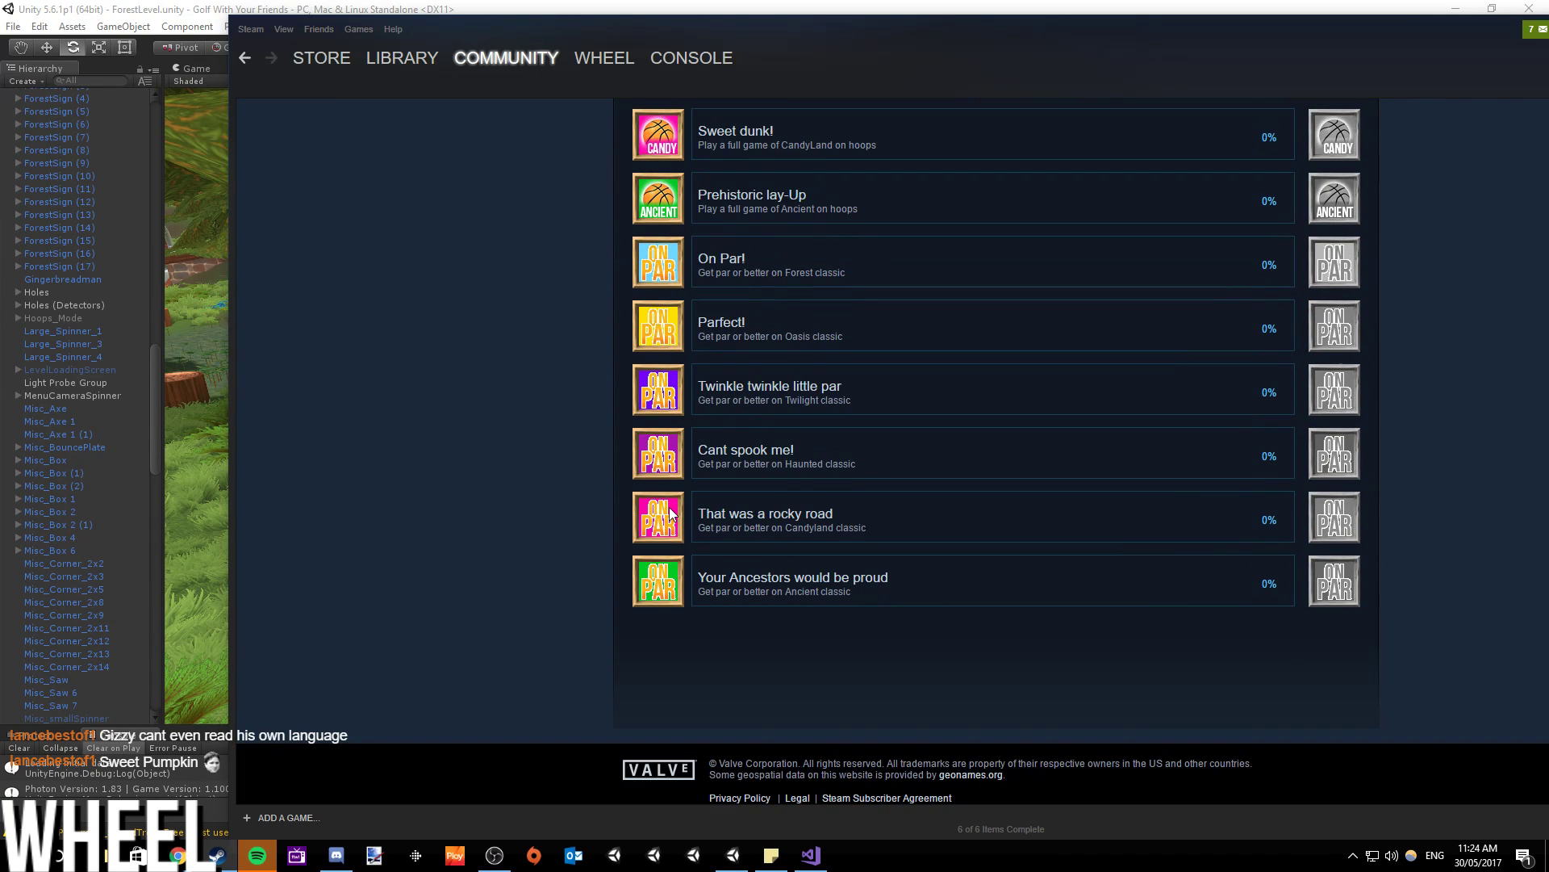
scroll(661, 492, "up", 2)
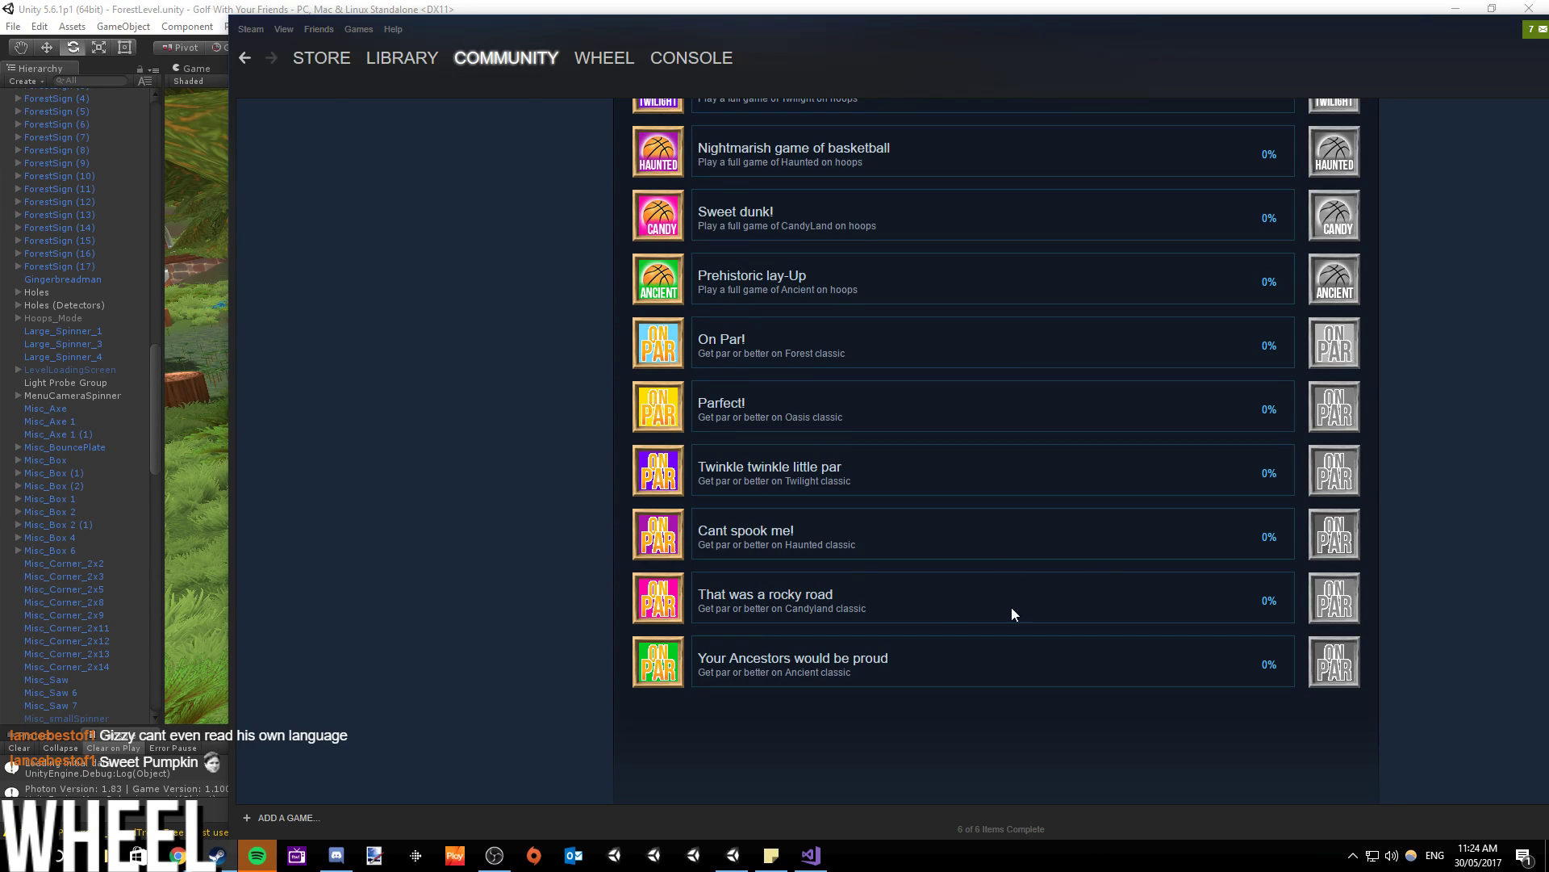
scroll(934, 598, "up", 3)
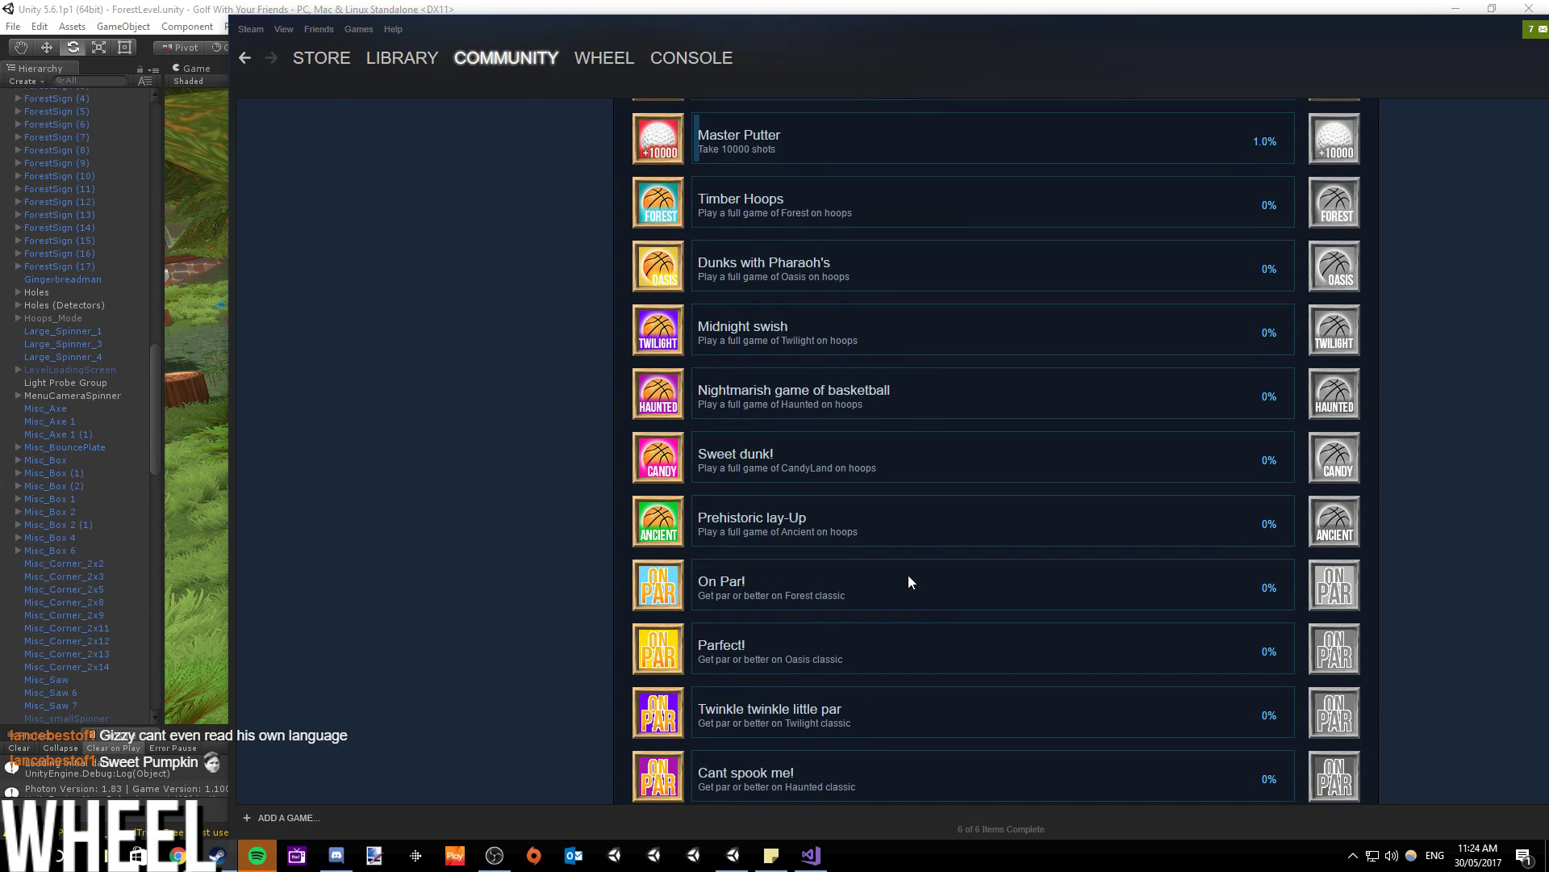
scroll(907, 574, "down", 1)
scroll(907, 575, "down", 1)
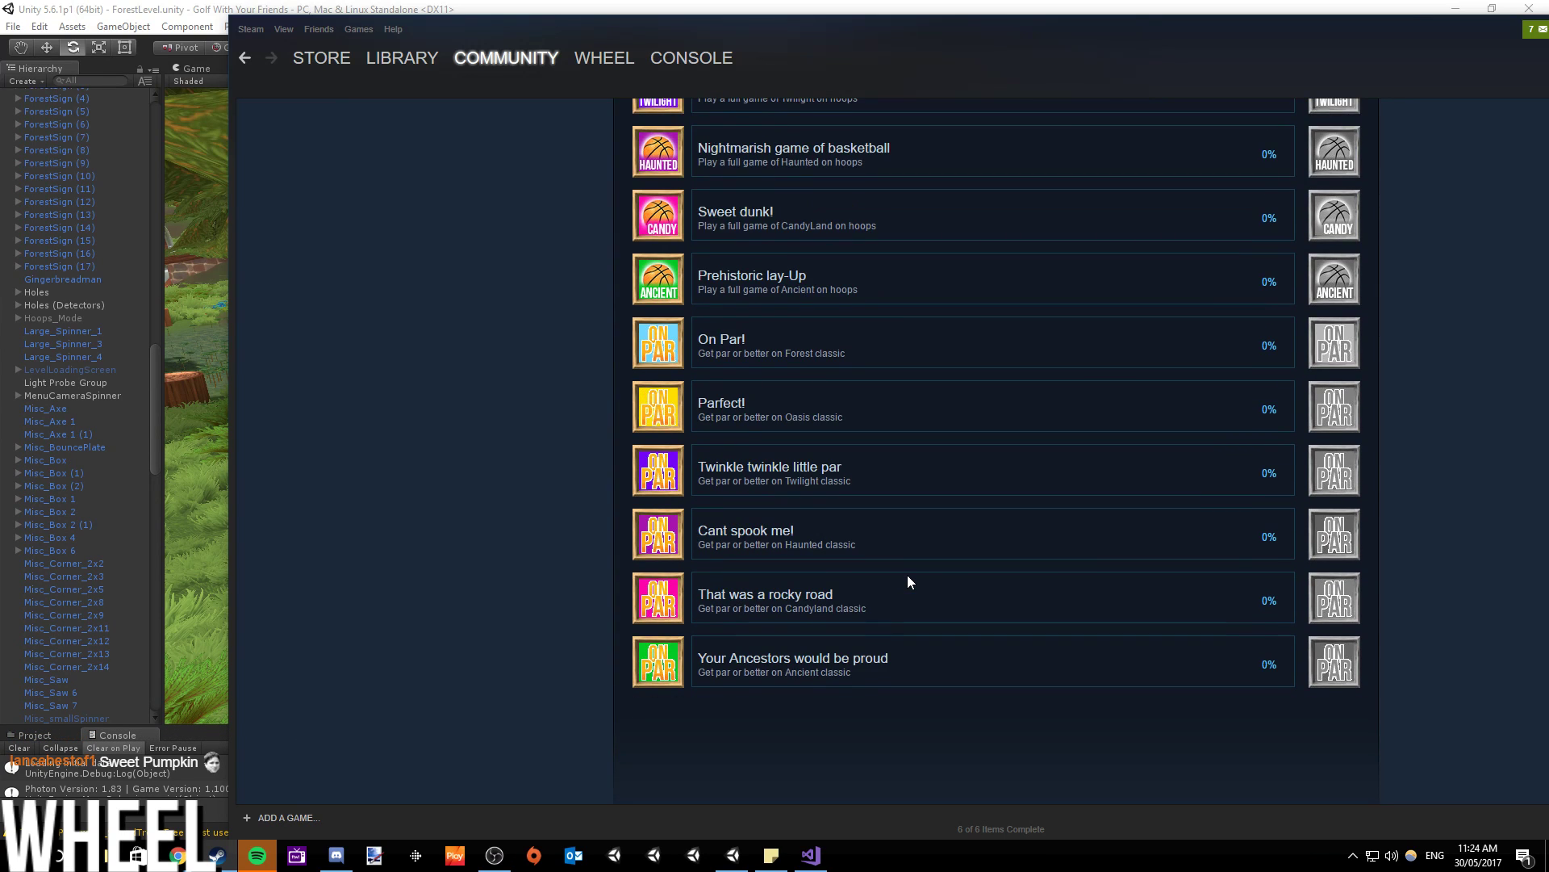
- Switch back to the Unity editor and inspect the Forest course, selecting the stream behind the green
key("super+Down")
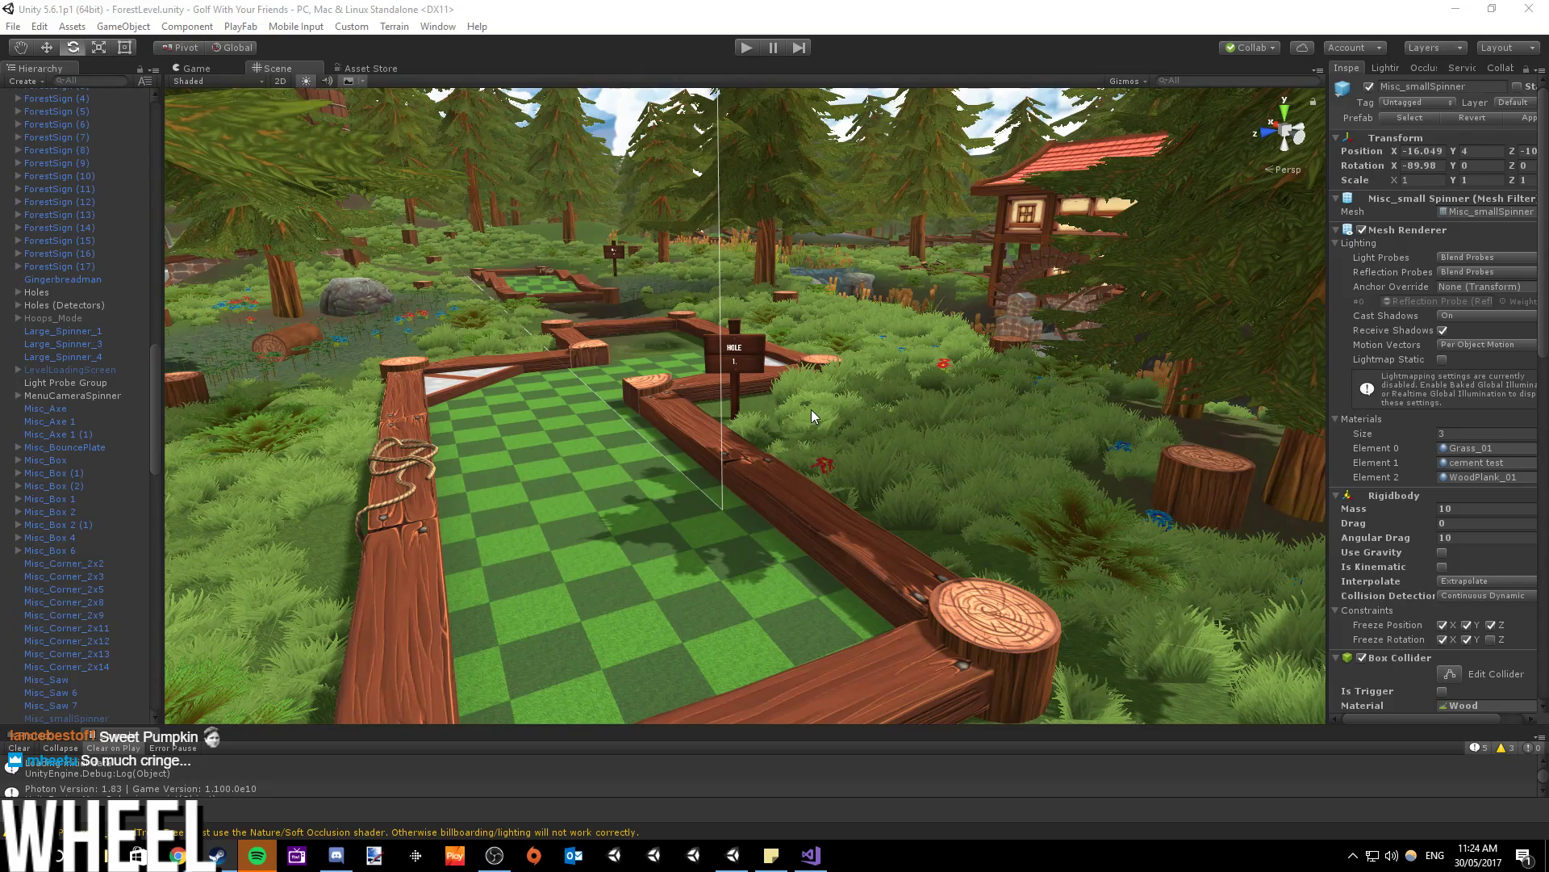
right_click_drag(744, 418, 936, 453)
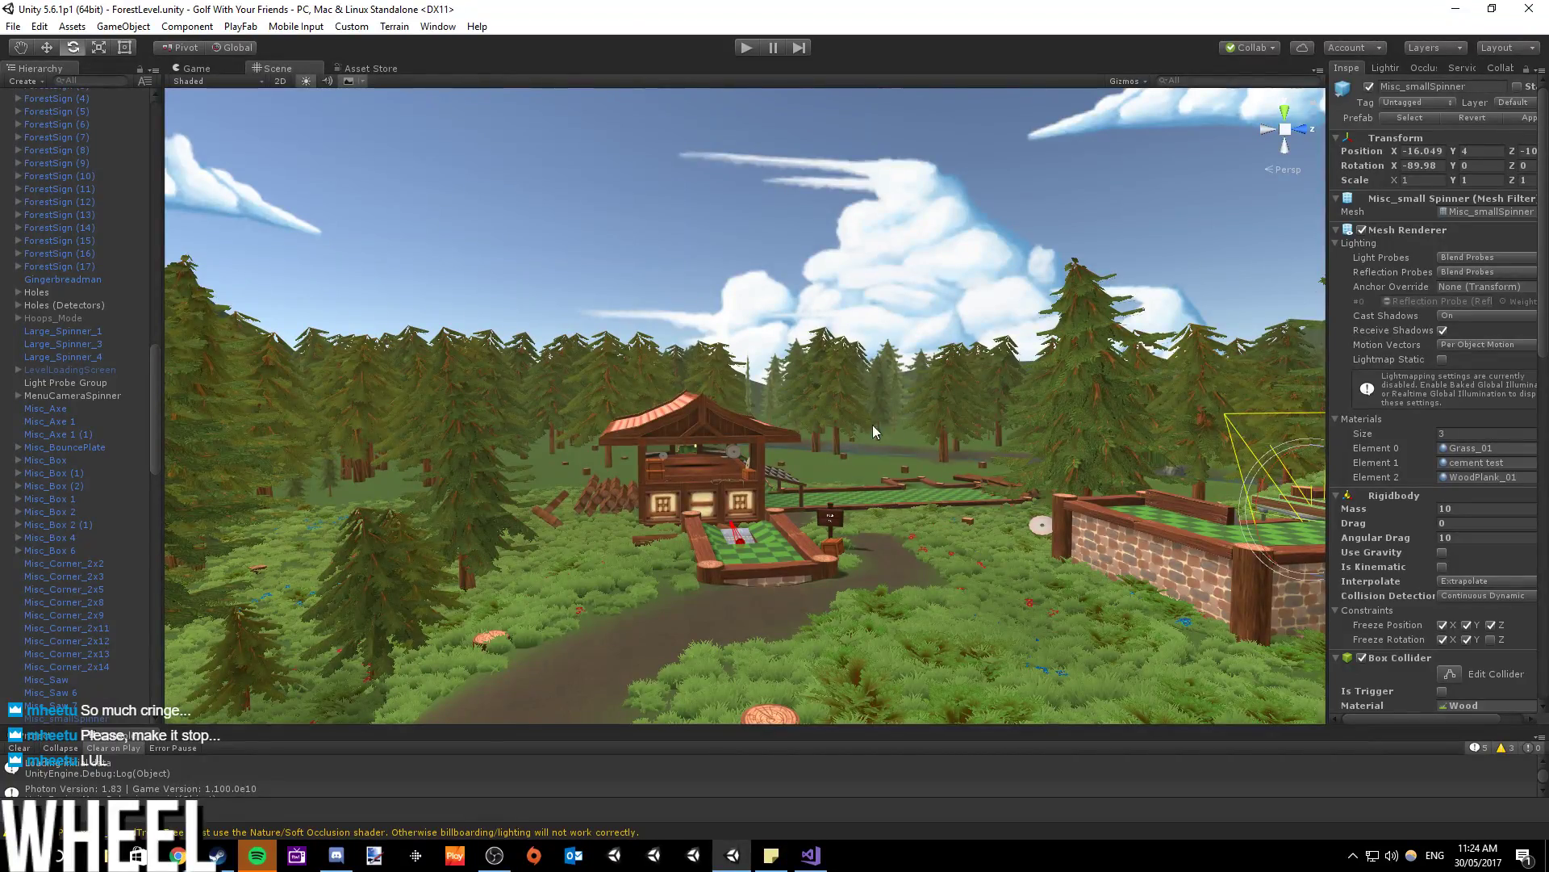
right_click_drag(812, 434, 830, 436)
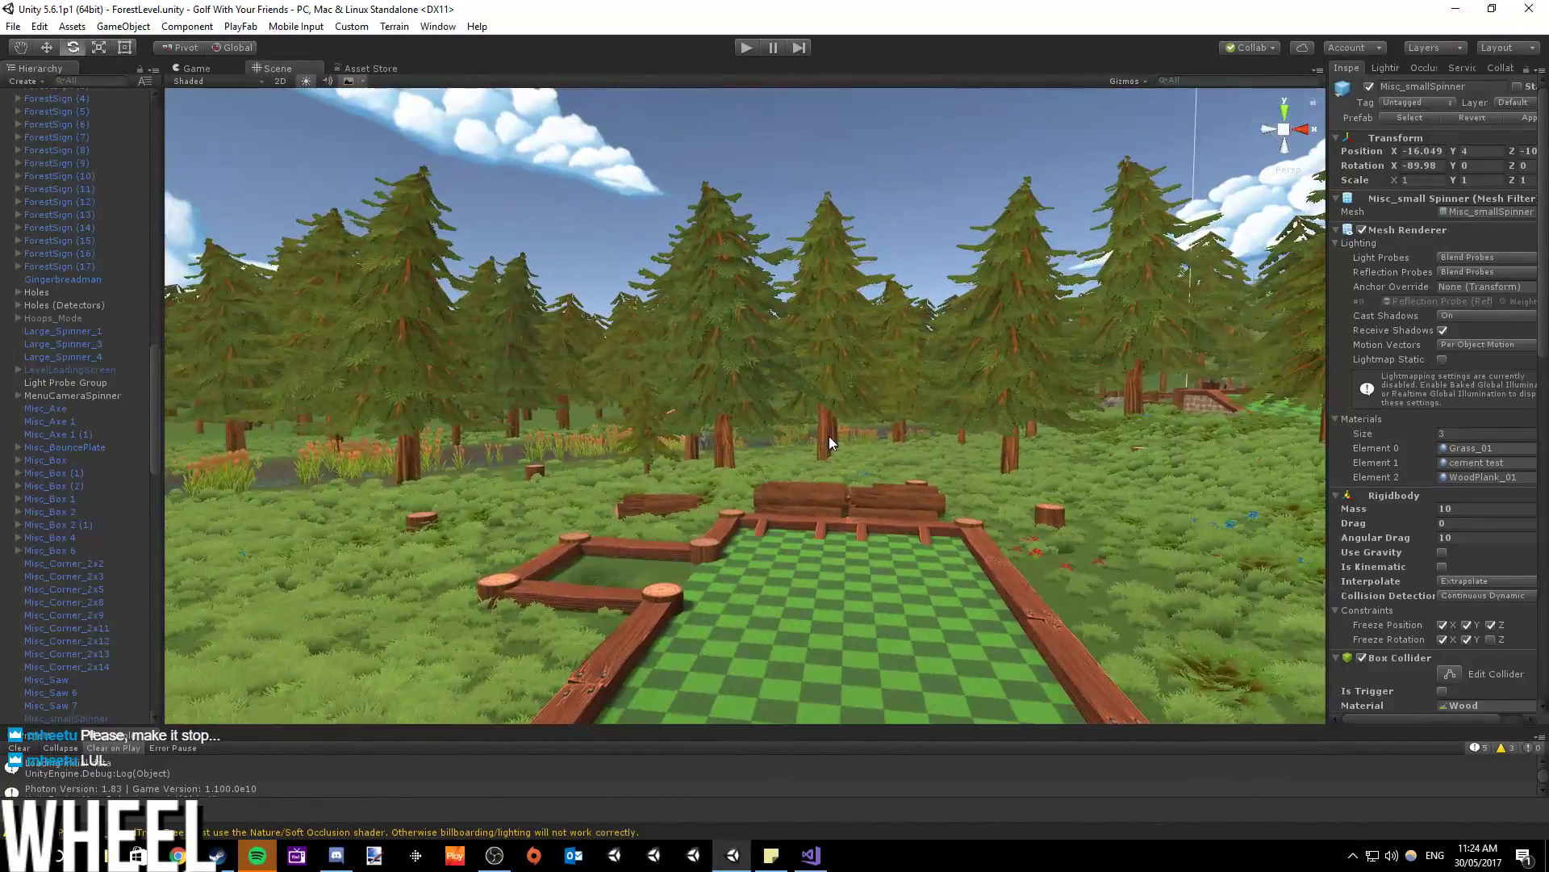
left_click(829, 434)
key("f")
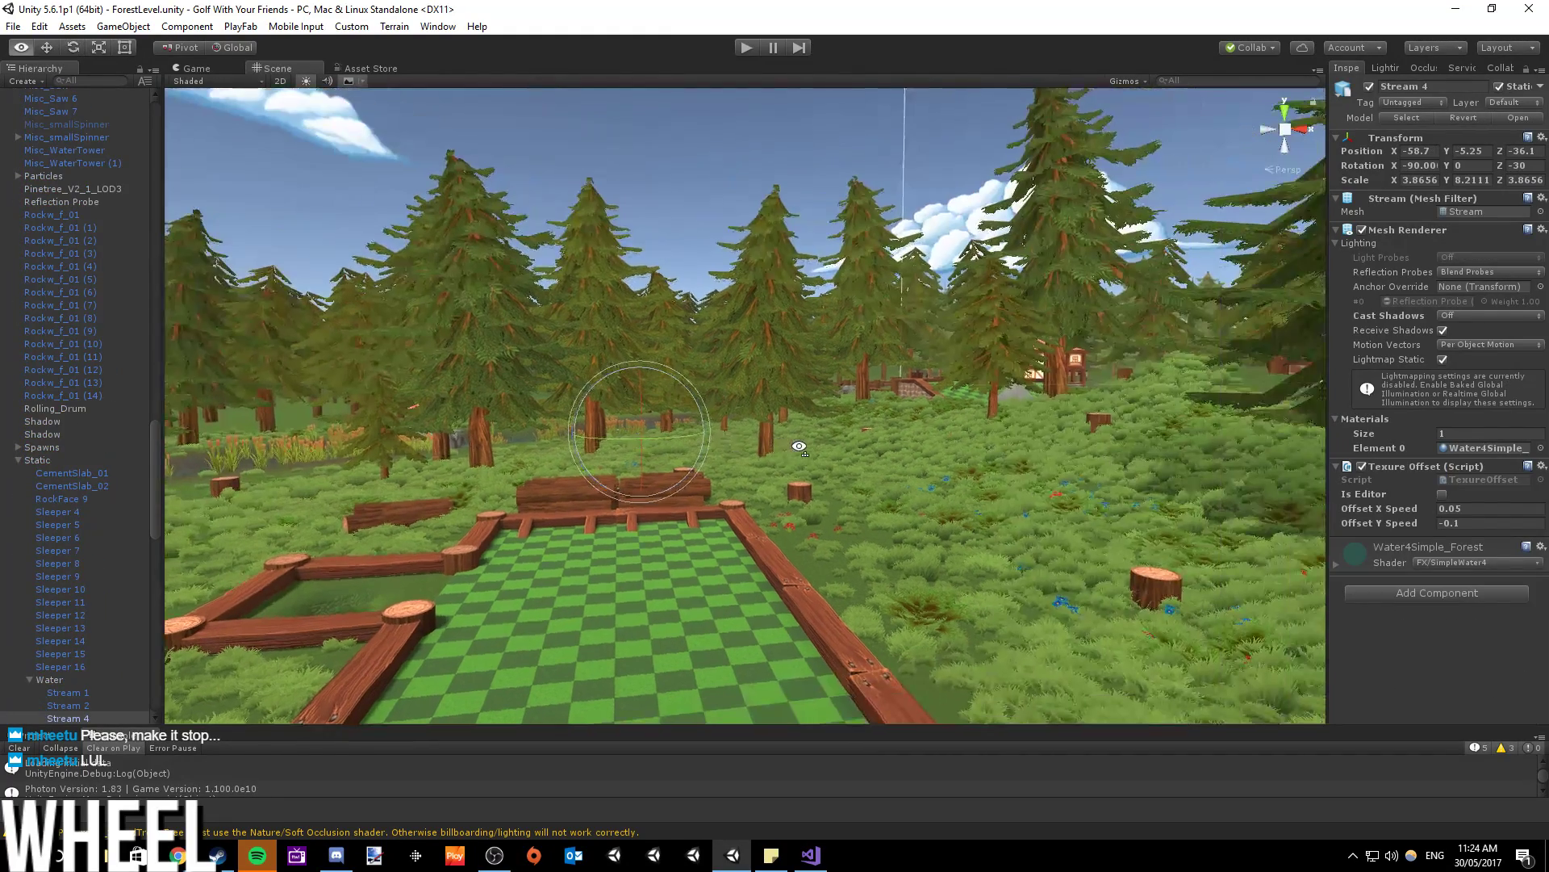
- Open the MenuV2 scene from the project's Assets folder
left_click(15, 26)
left_click(40, 63)
scroll(448, 365, "down", 5)
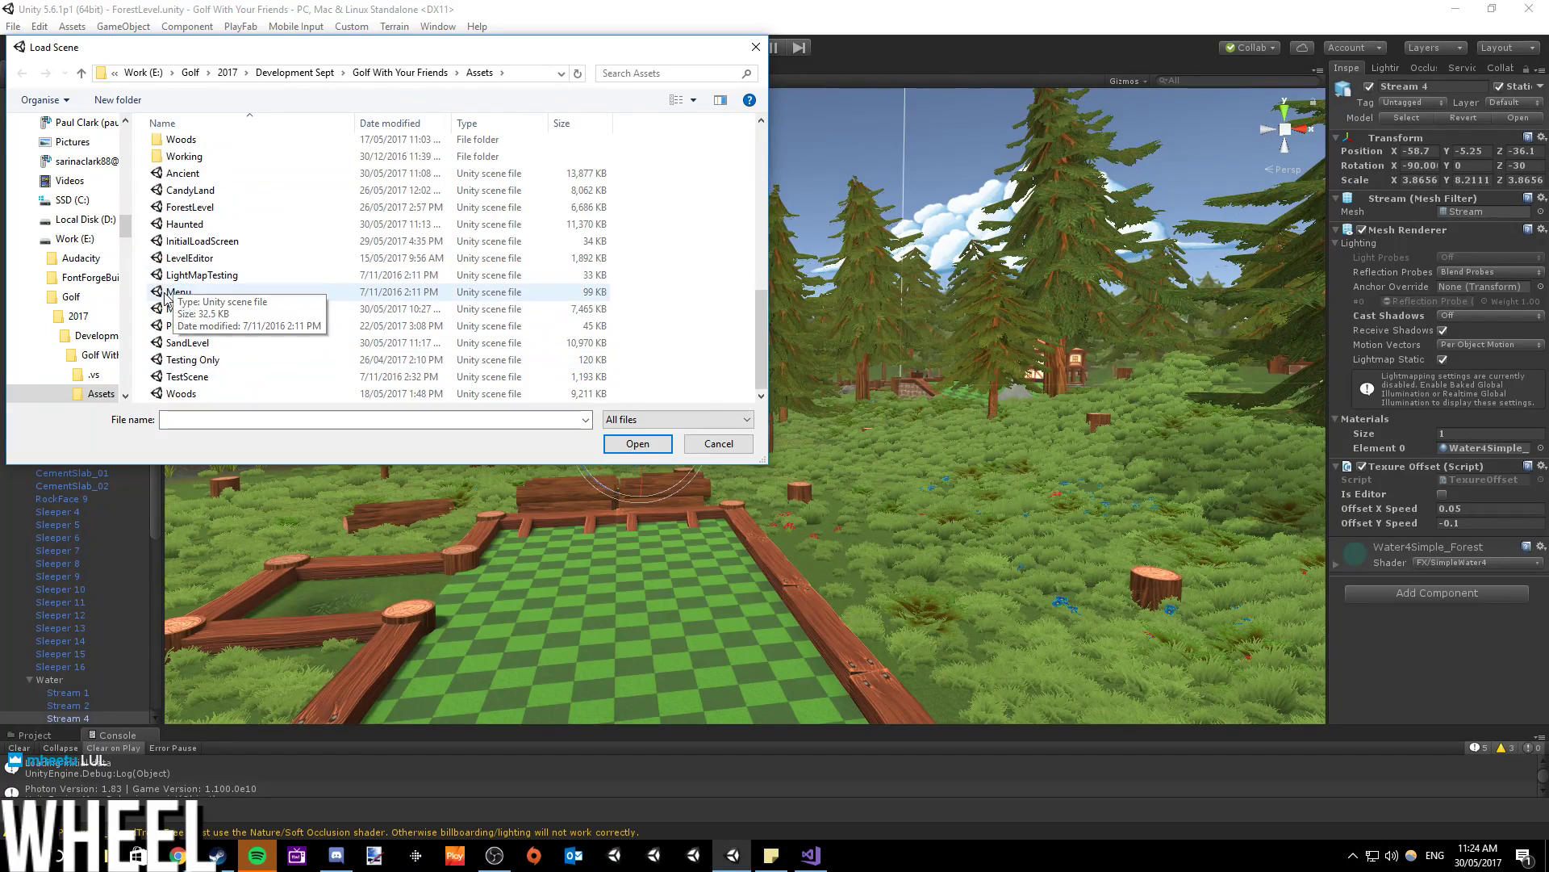
key("Escape")
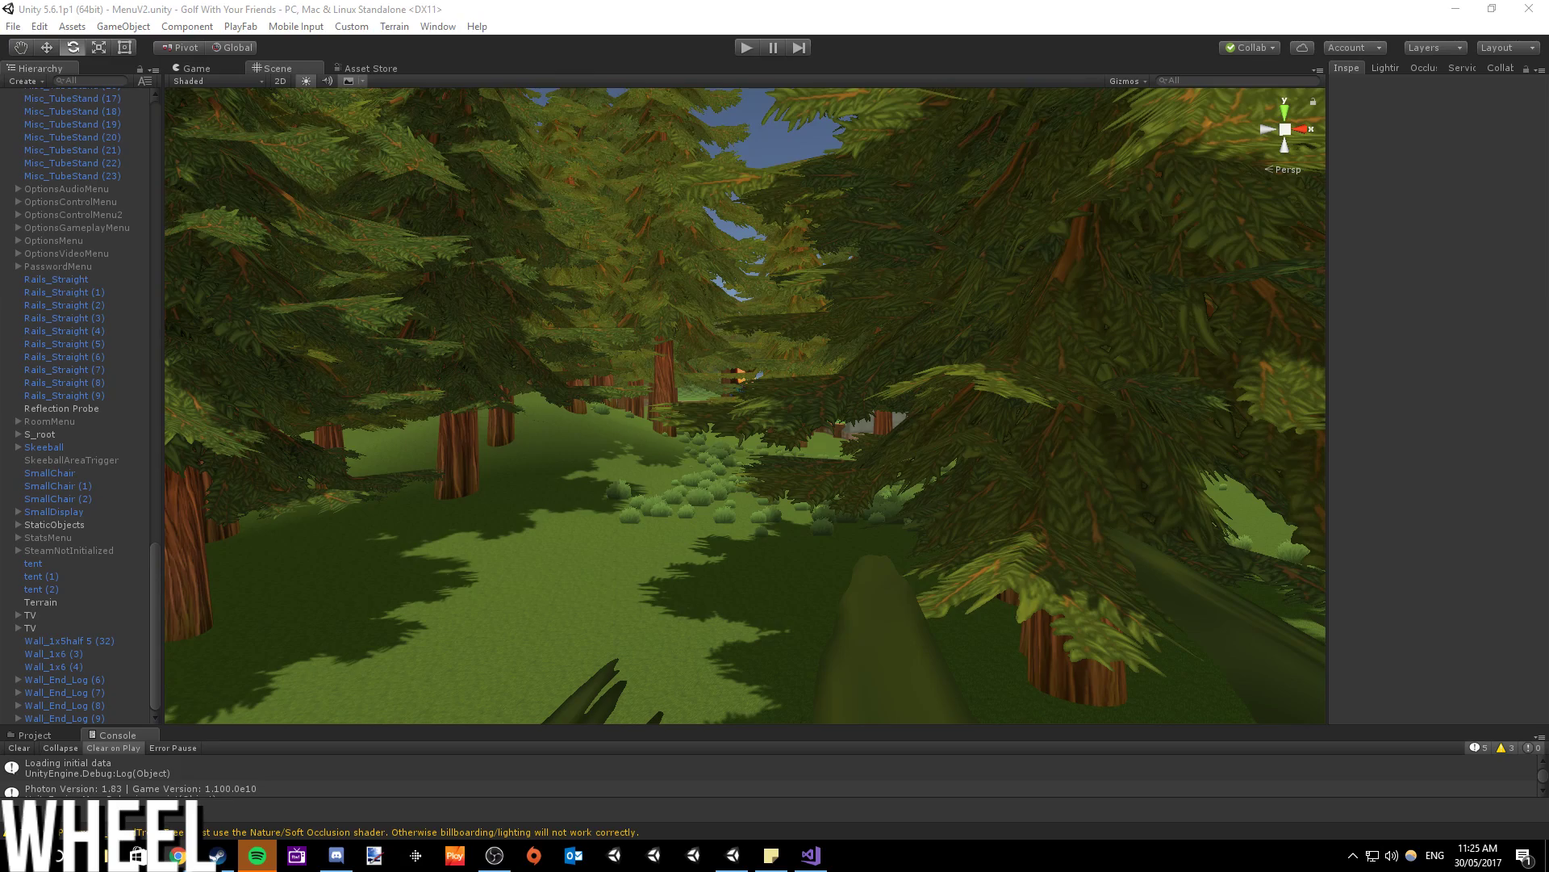
- Select the log post beside the barrel at the corner of the menu course's green
right_click_drag(512, 360, 738, 498)
left_click(738, 498)
left_click(737, 498)
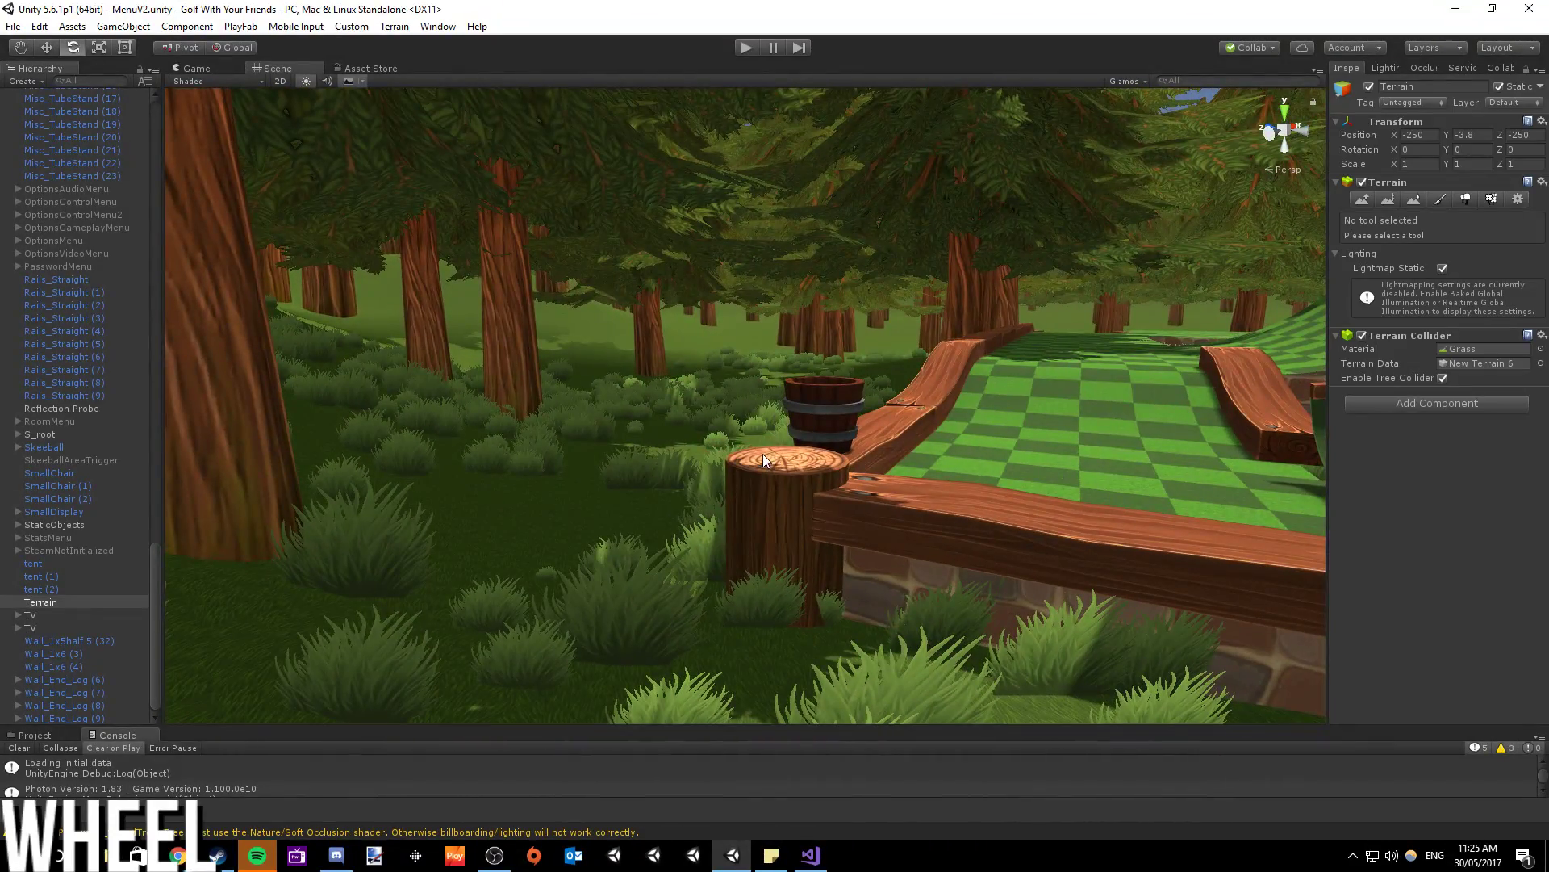
scroll(762, 454, "down", 6)
left_click(724, 360)
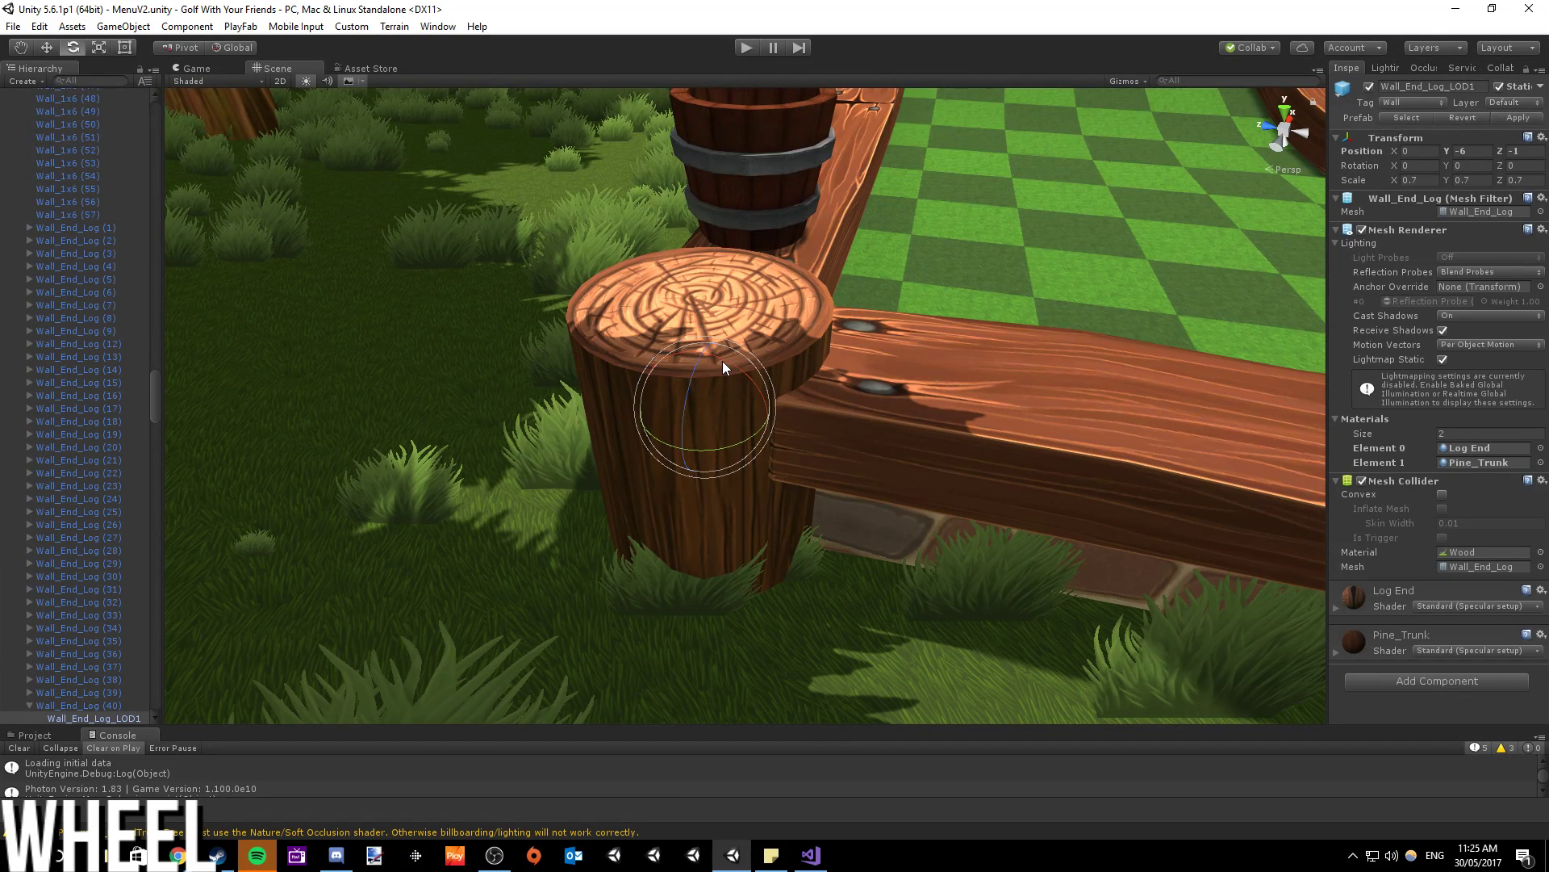
- Compare the positions of the LOD1, LOD2 and LOD3 meshes of Wall_End_Log (40)
scroll(70, 496, "down", 3)
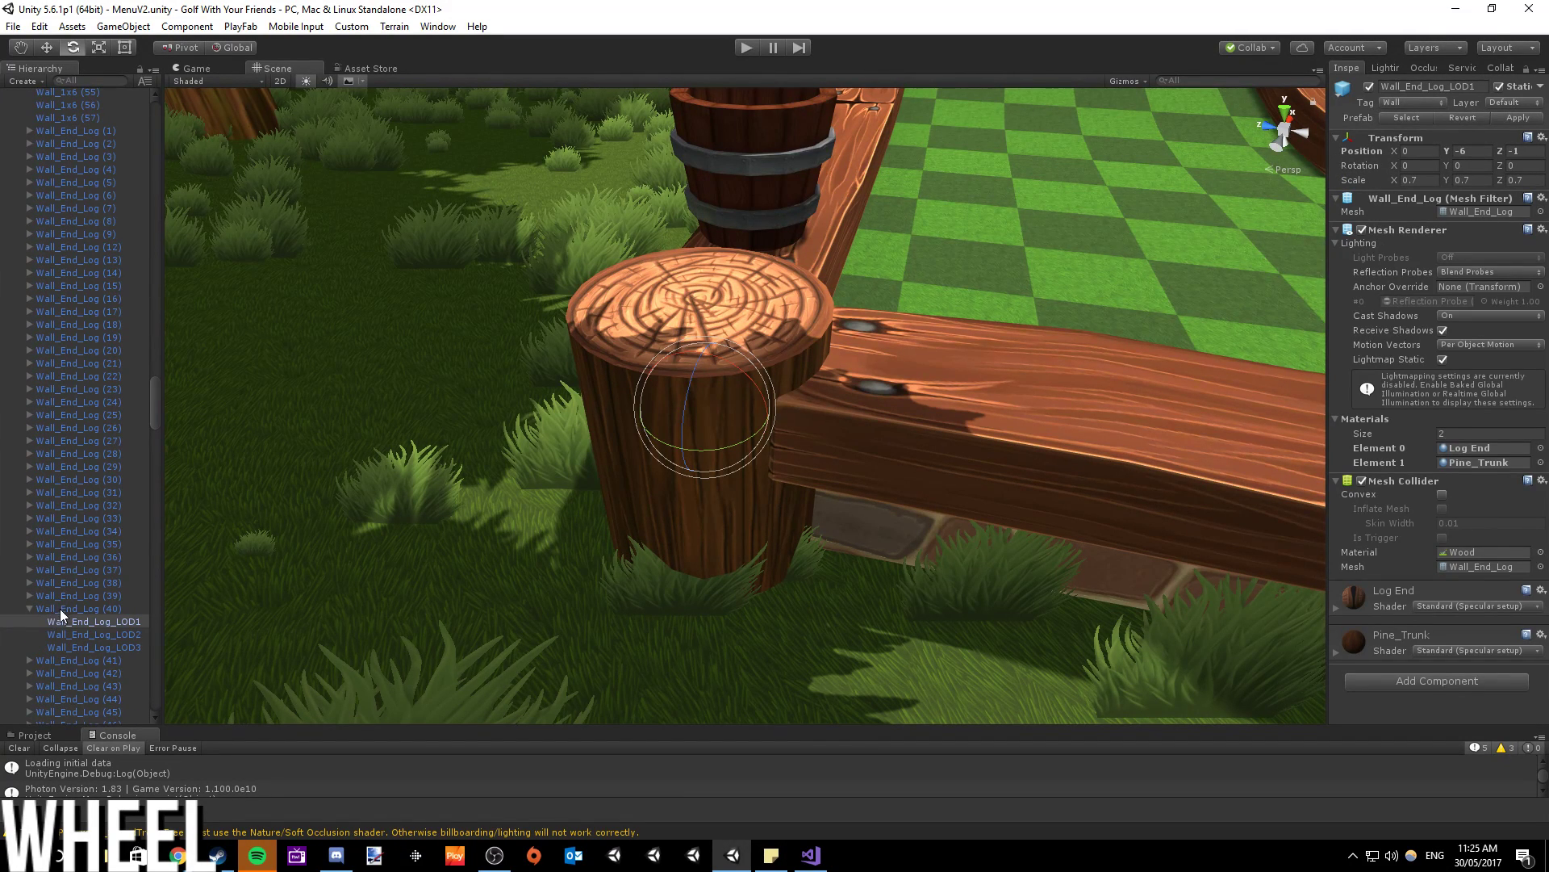
scroll(474, 551, "down", 4)
left_click(91, 634)
left_click_drag(484, 565, 362, 623, "alt")
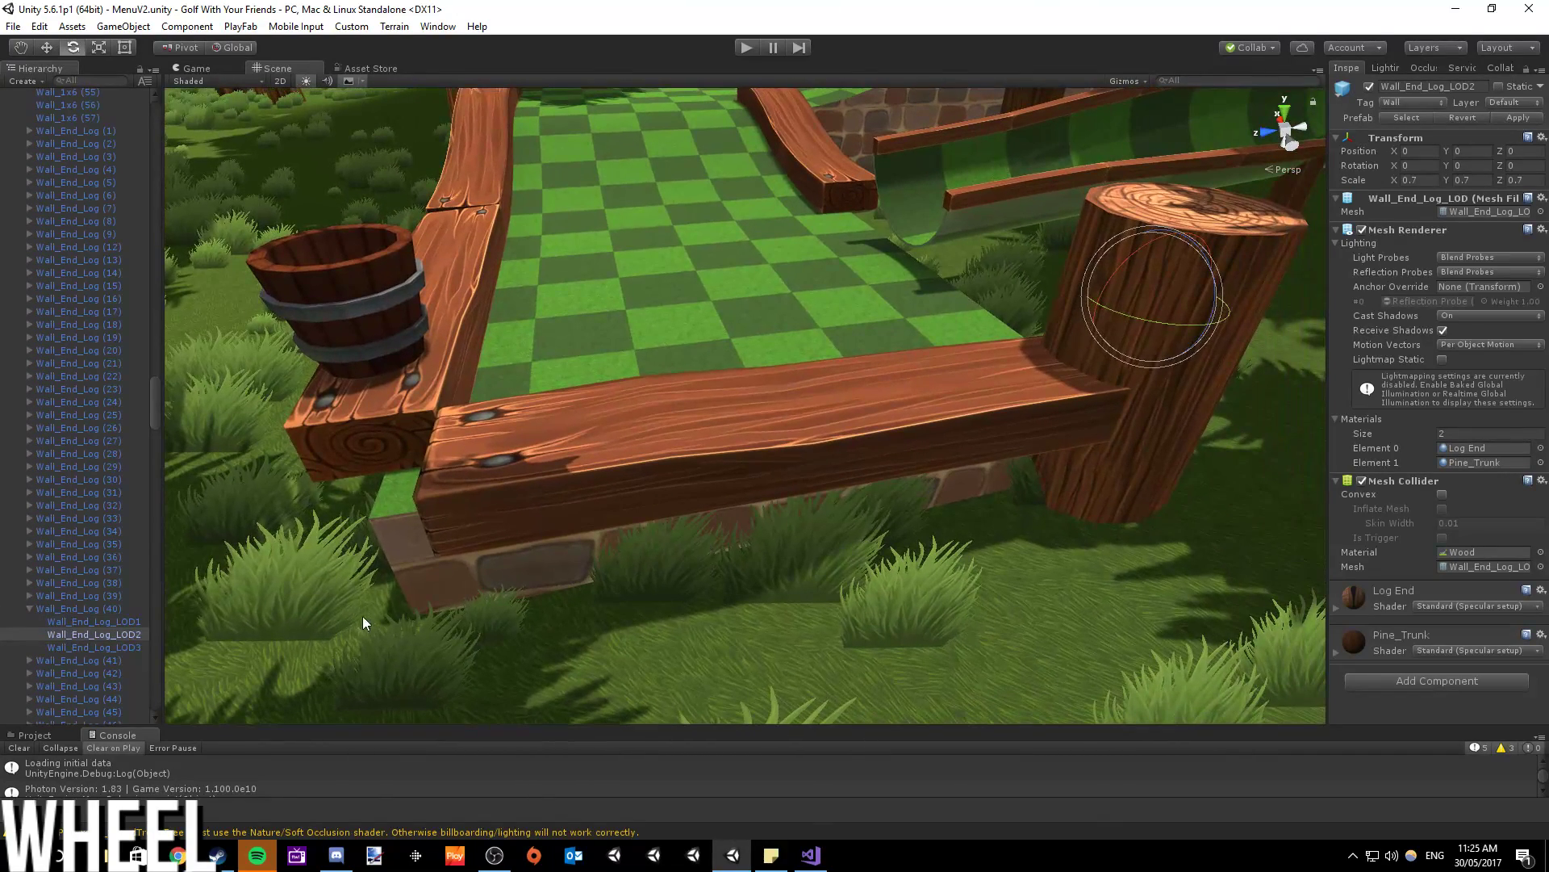
left_click(84, 610)
left_click(88, 622)
left_click(93, 635)
left_click(98, 646)
left_click(100, 634)
- Move the log's LOD2 mesh to position X 0, Y -6, Z -1 so it lines up with LOD1
left_click(47, 47)
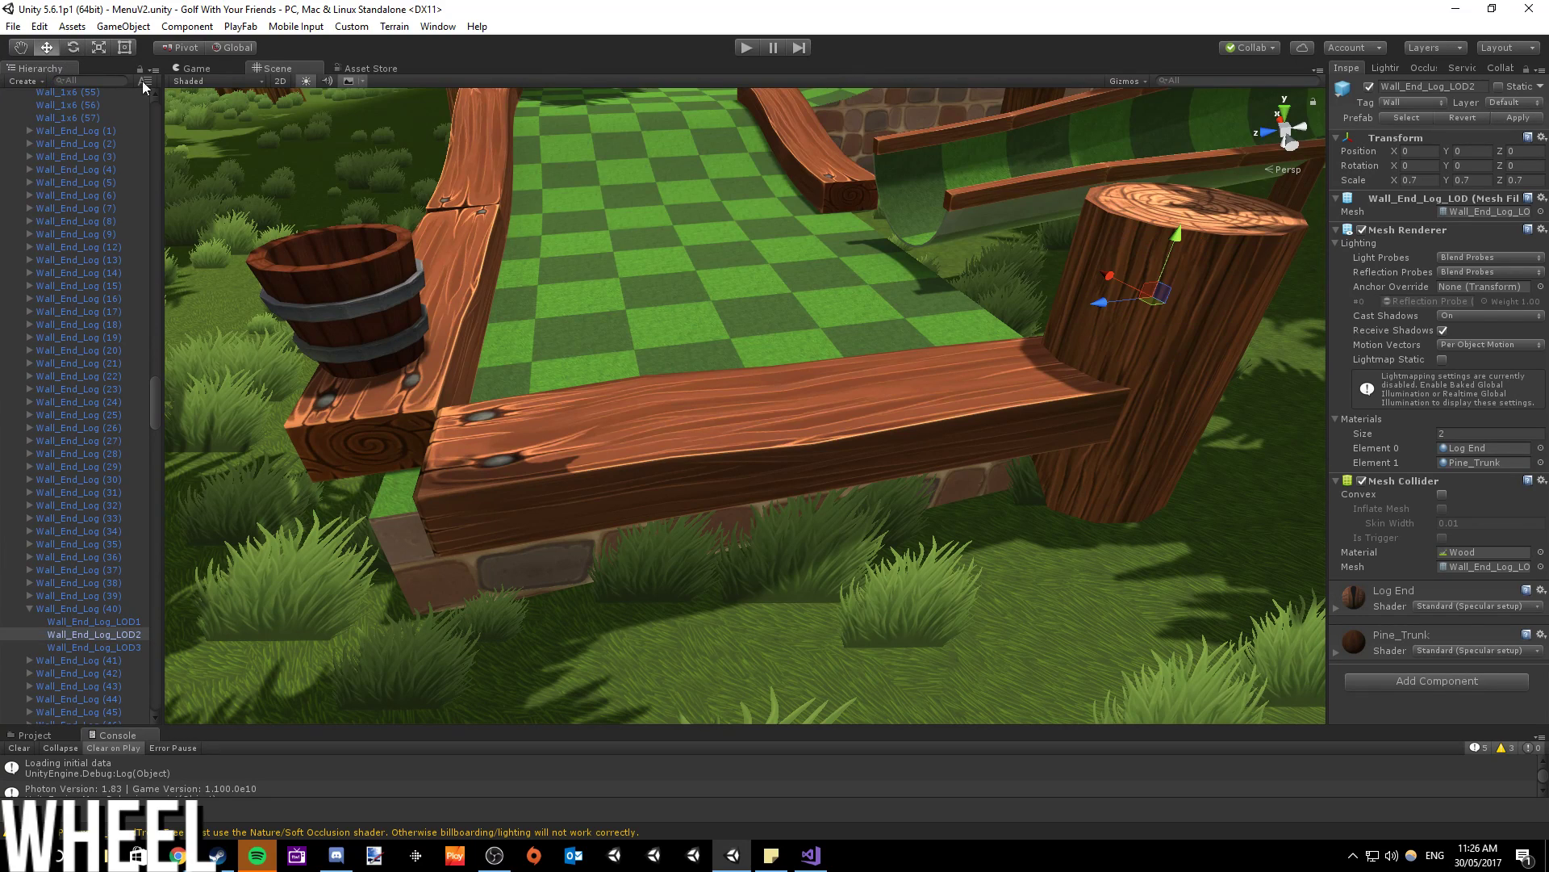
left_click_drag(1102, 311, 286, 334)
left_click_drag(298, 396, 492, 448)
scroll(491, 449, "down", 5)
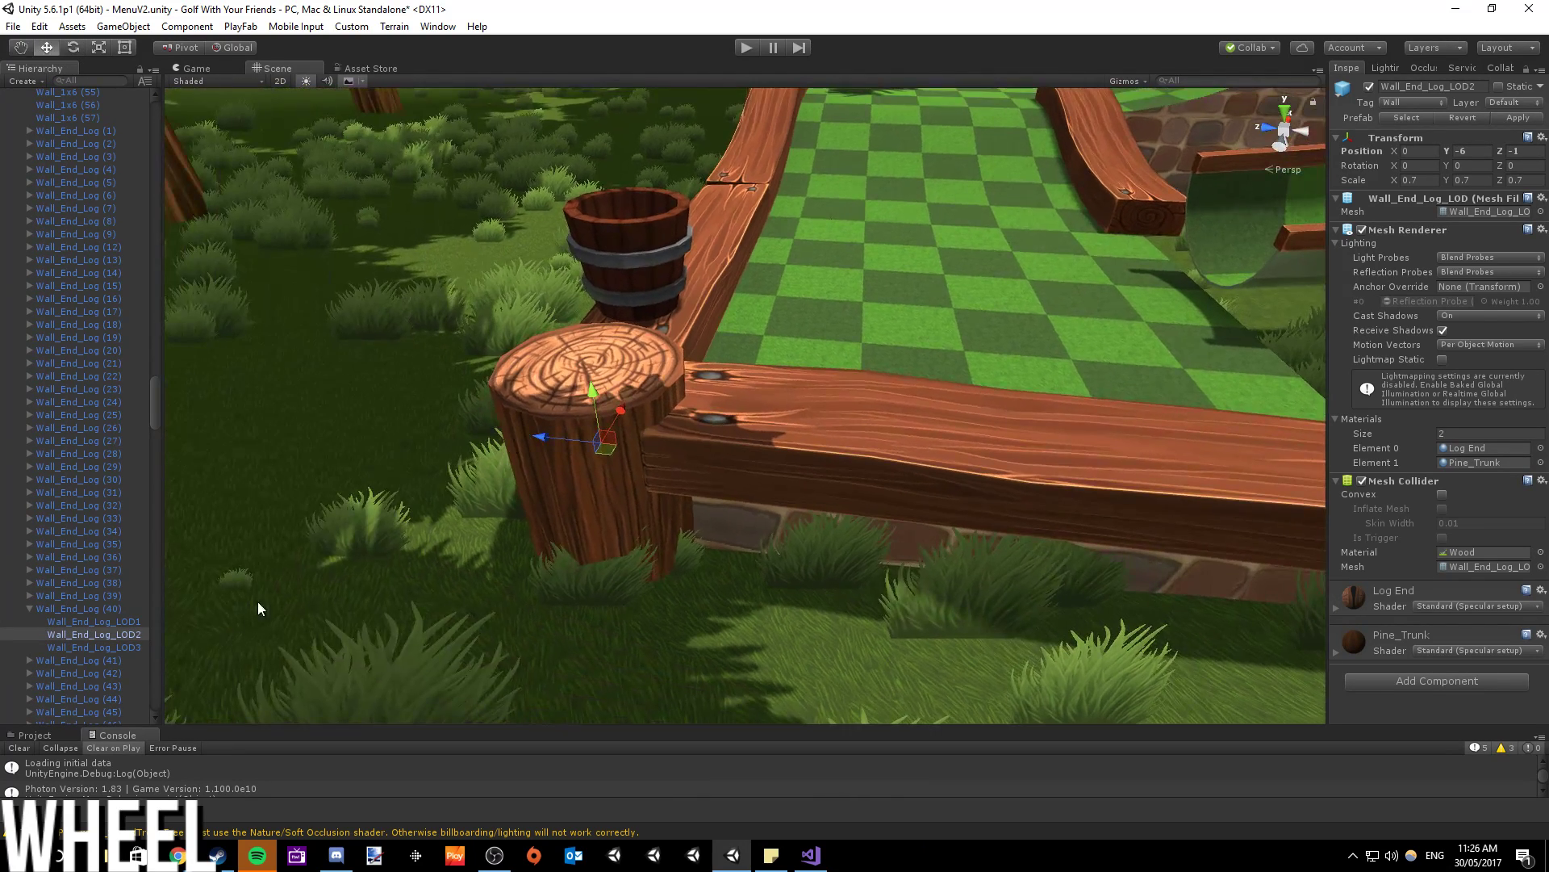
- Alternate between the log's LOD1 and LOD2 meshes up close to compare their shape and placement
left_click(94, 634)
left_click(97, 622)
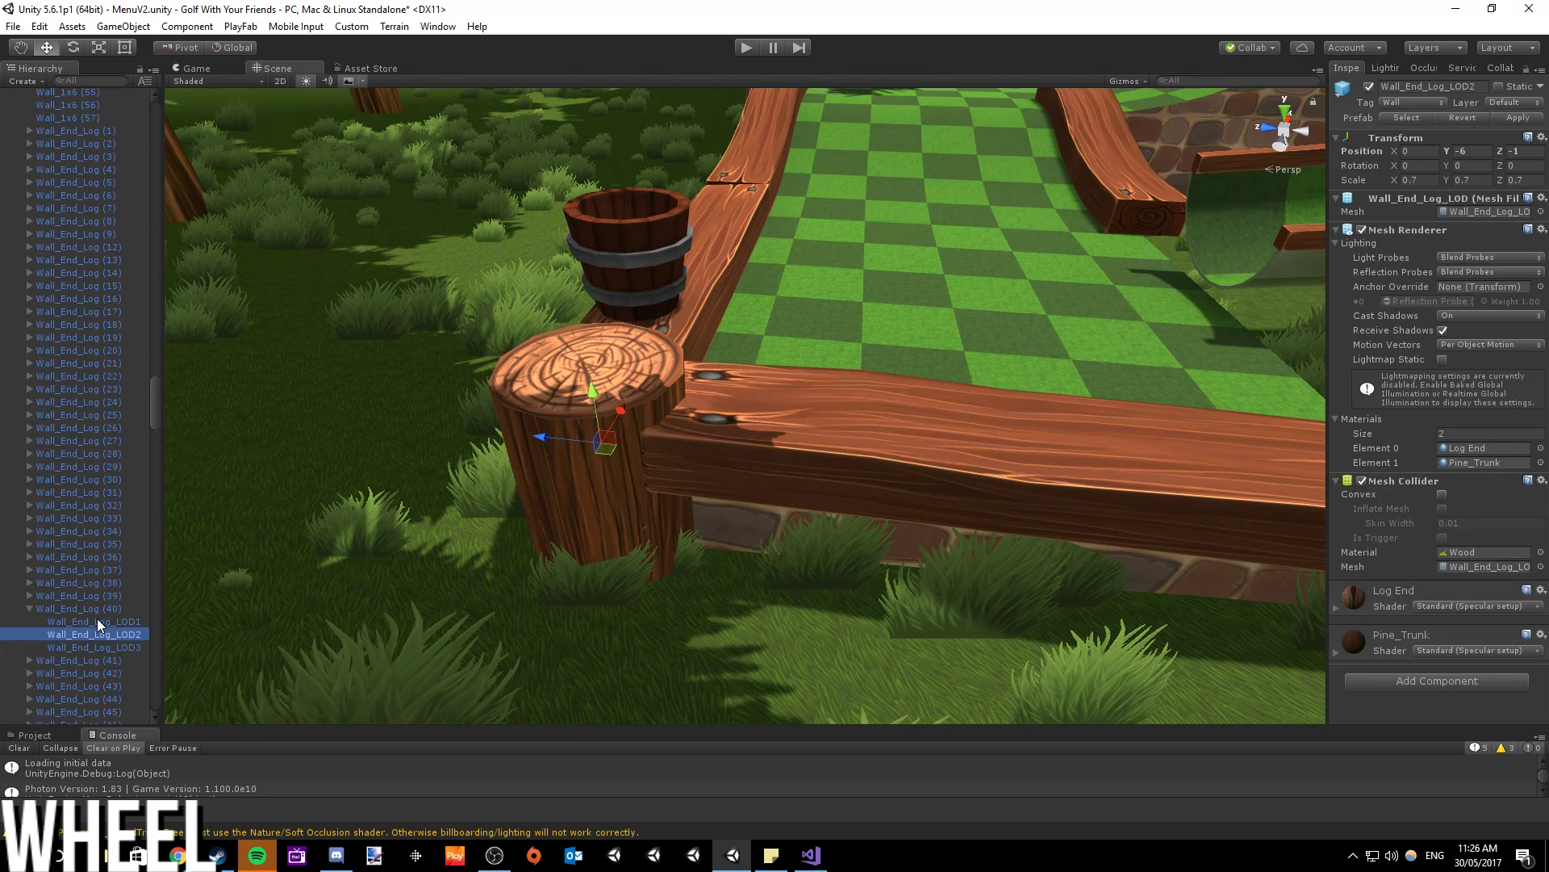
scroll(571, 544, "up", 5)
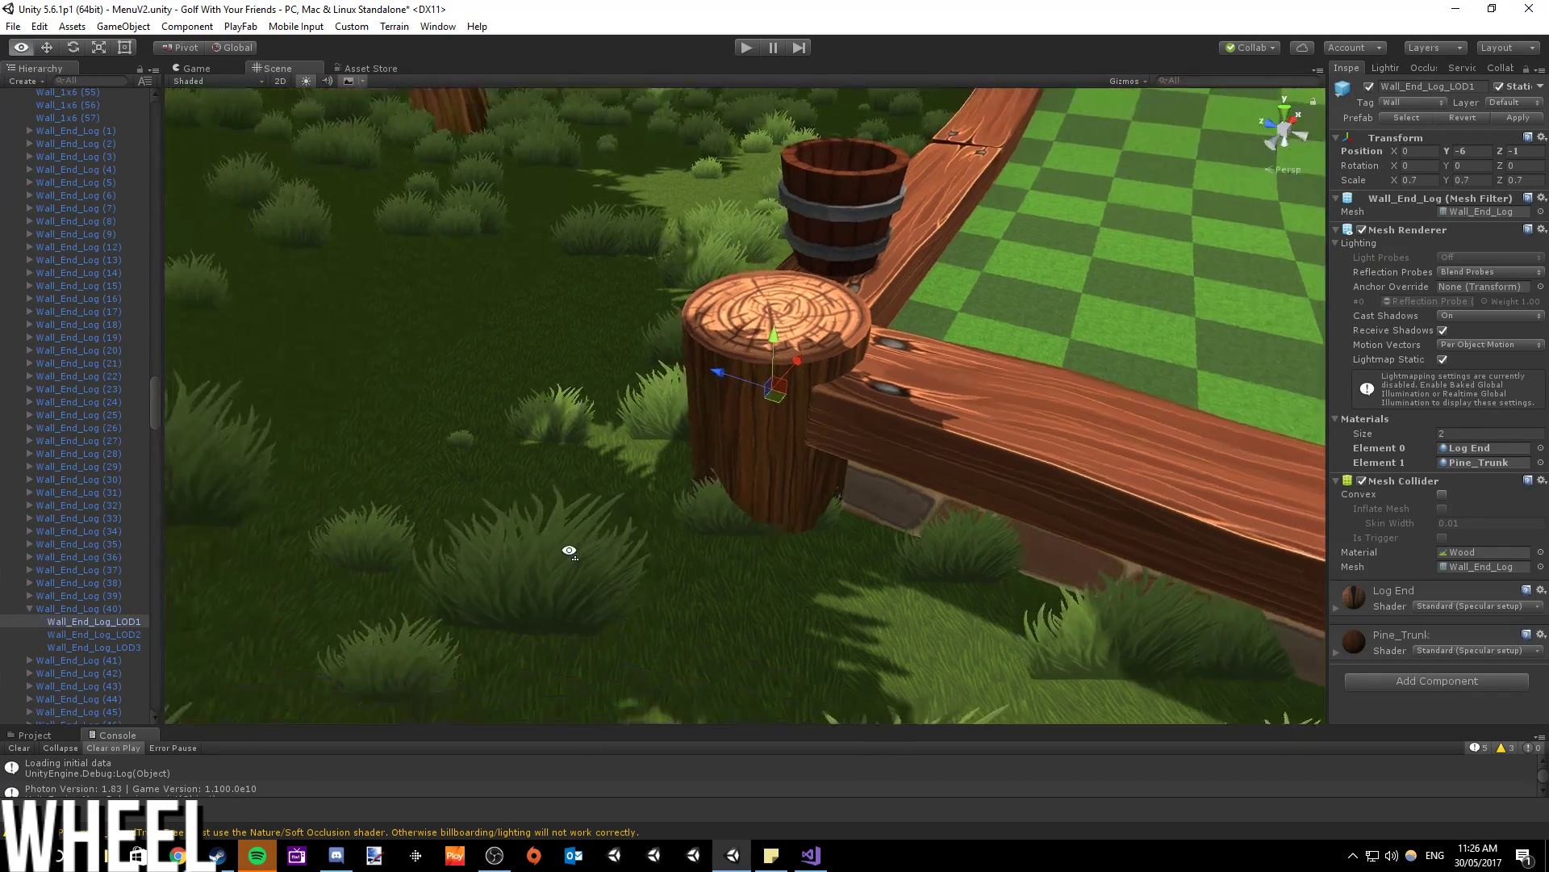
left_click_drag(613, 507, 582, 533, "alt")
left_click(128, 631)
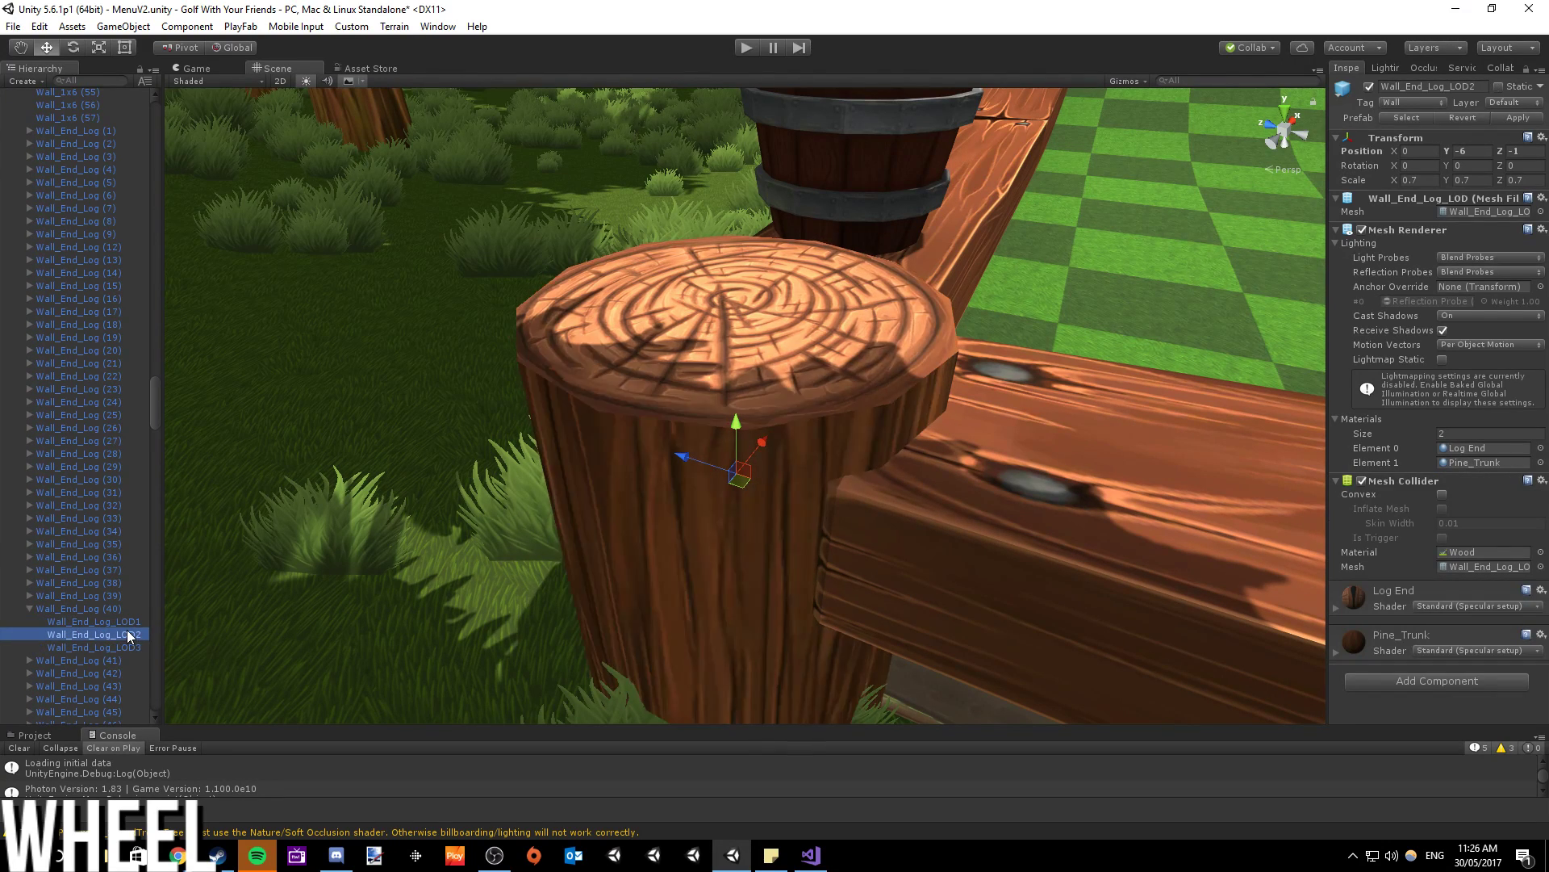
key("Down")
key("Up")
key("Up")
key("Down")
key("Up")
key("Down")
key("Down")
key("Up")
key("Up")
key("Down")
key("Down")
key("Up")
key("Up")
key("Down")
key("Down")
key("Up")
key("Up")
key("Down")
key("Up")
key("Down")
key("Down")
key("Up")
key("Up")
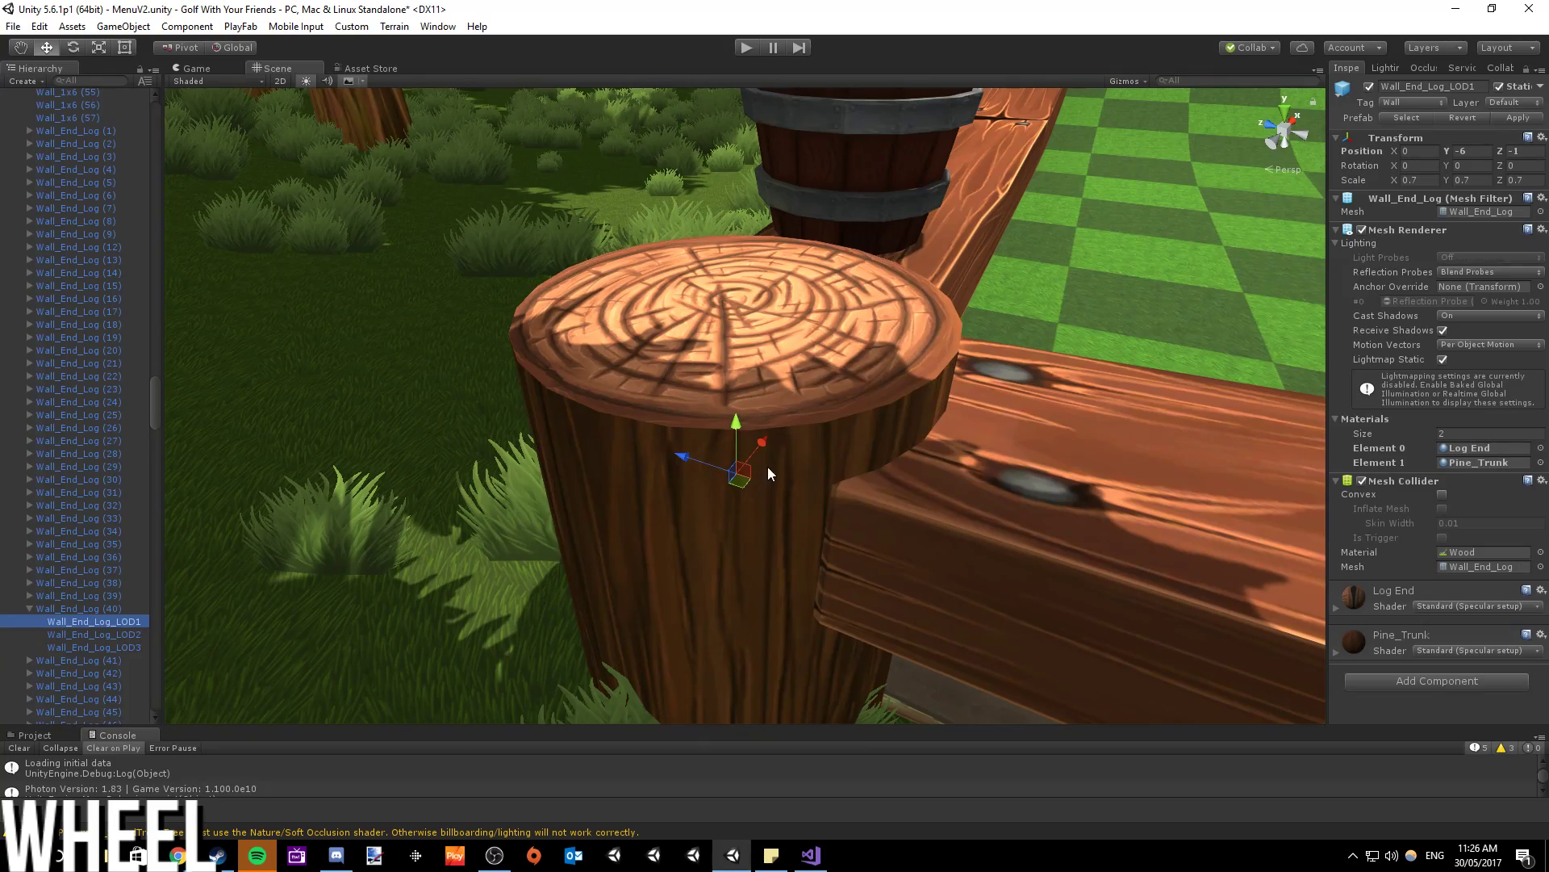
- Inspect the rest of the menu course, including the log posts and walls around the wooden platform
scroll(767, 460, "up", 5)
left_click_drag(767, 460, 514, 520, "alt")
scroll(501, 461, "down", 10)
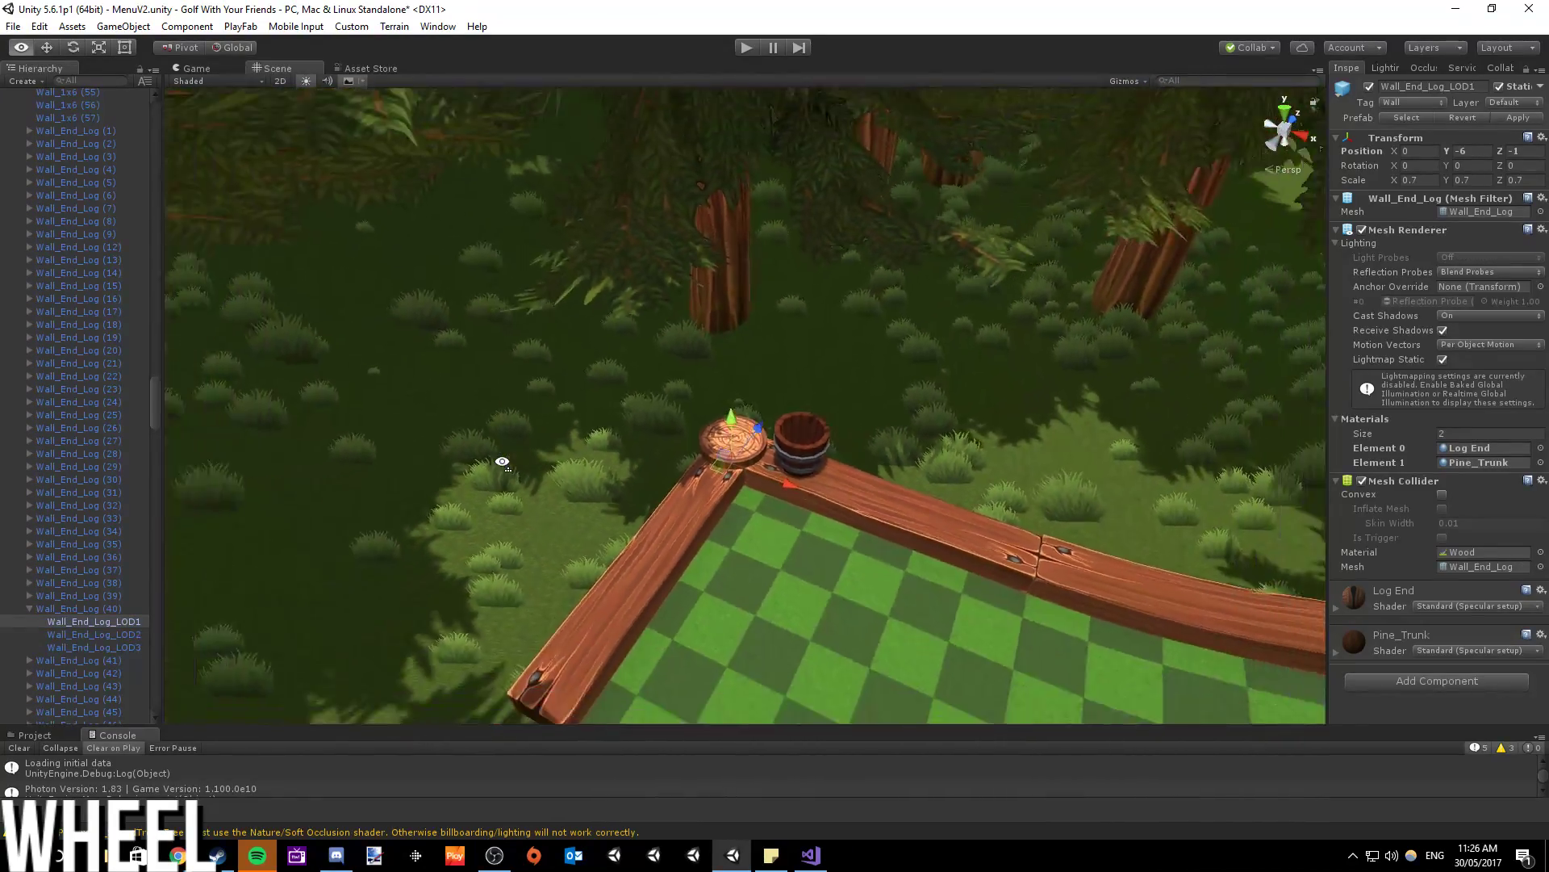
scroll(501, 461, "down", 10)
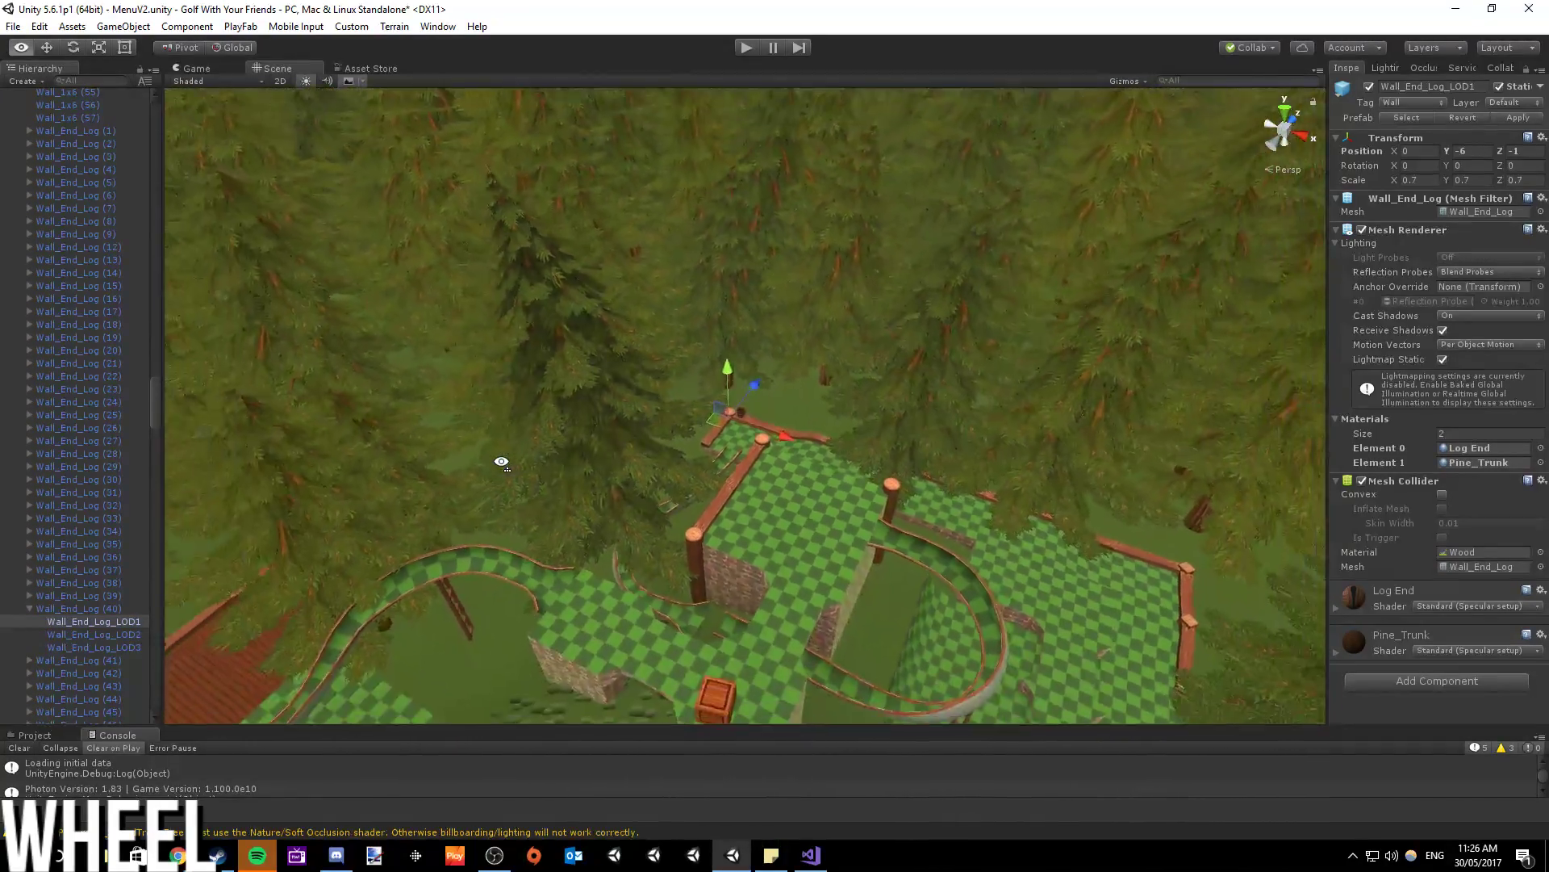
scroll(501, 462, "down", 5)
left_click_drag(501, 453, 402, 387, "alt")
scroll(481, 503, "up", 10)
scroll(436, 439, "up", 5)
scroll(709, 252, "up", 5)
scroll(972, 307, "down", 5)
scroll(402, 387, "down", 3)
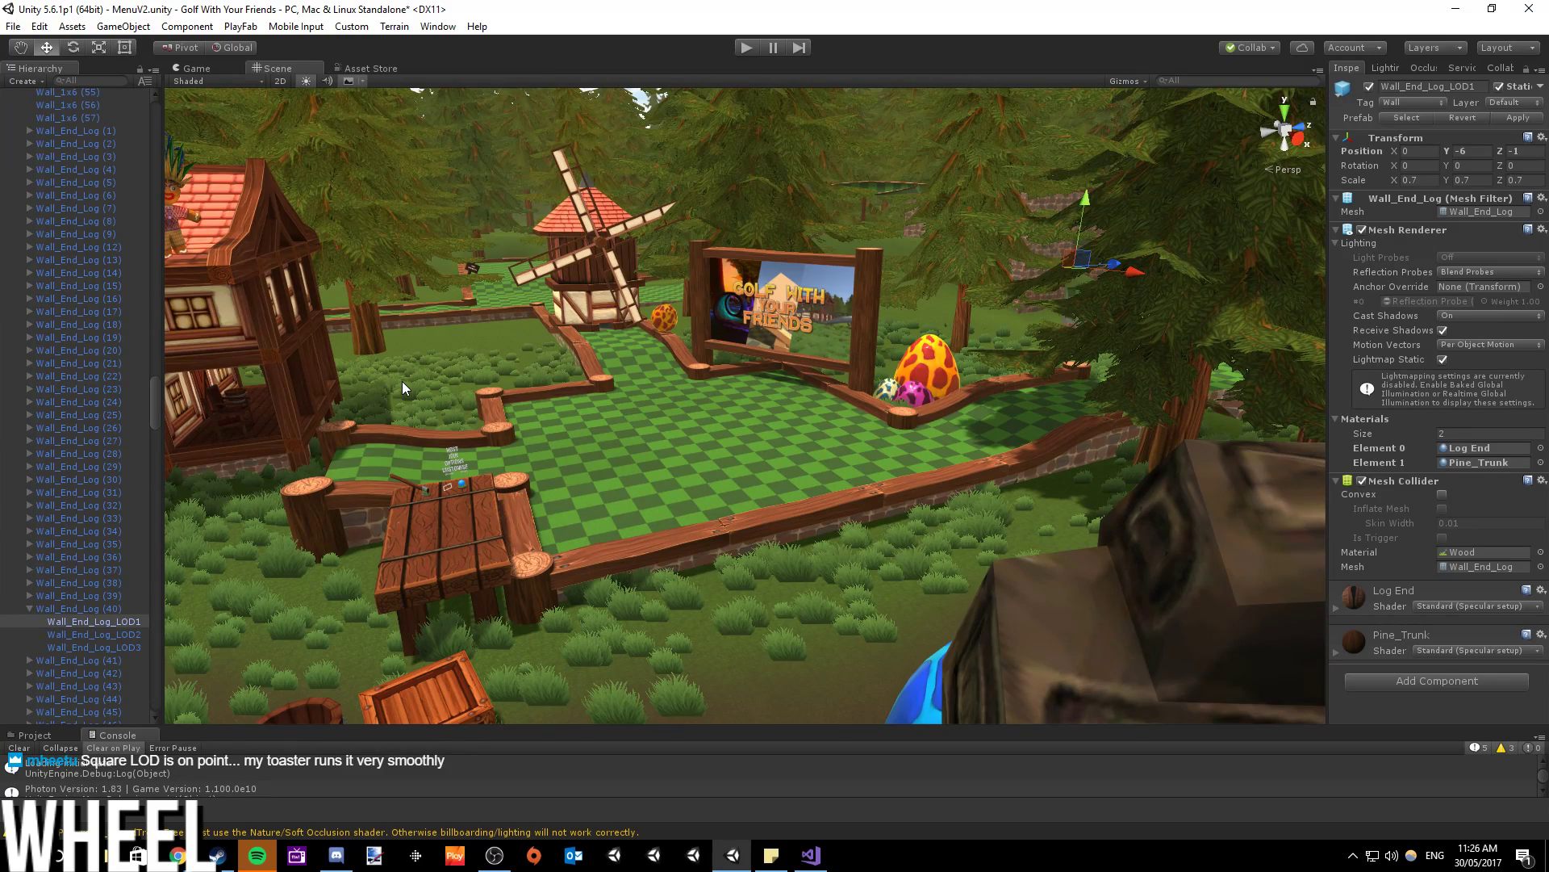
scroll(401, 381, "up", 15)
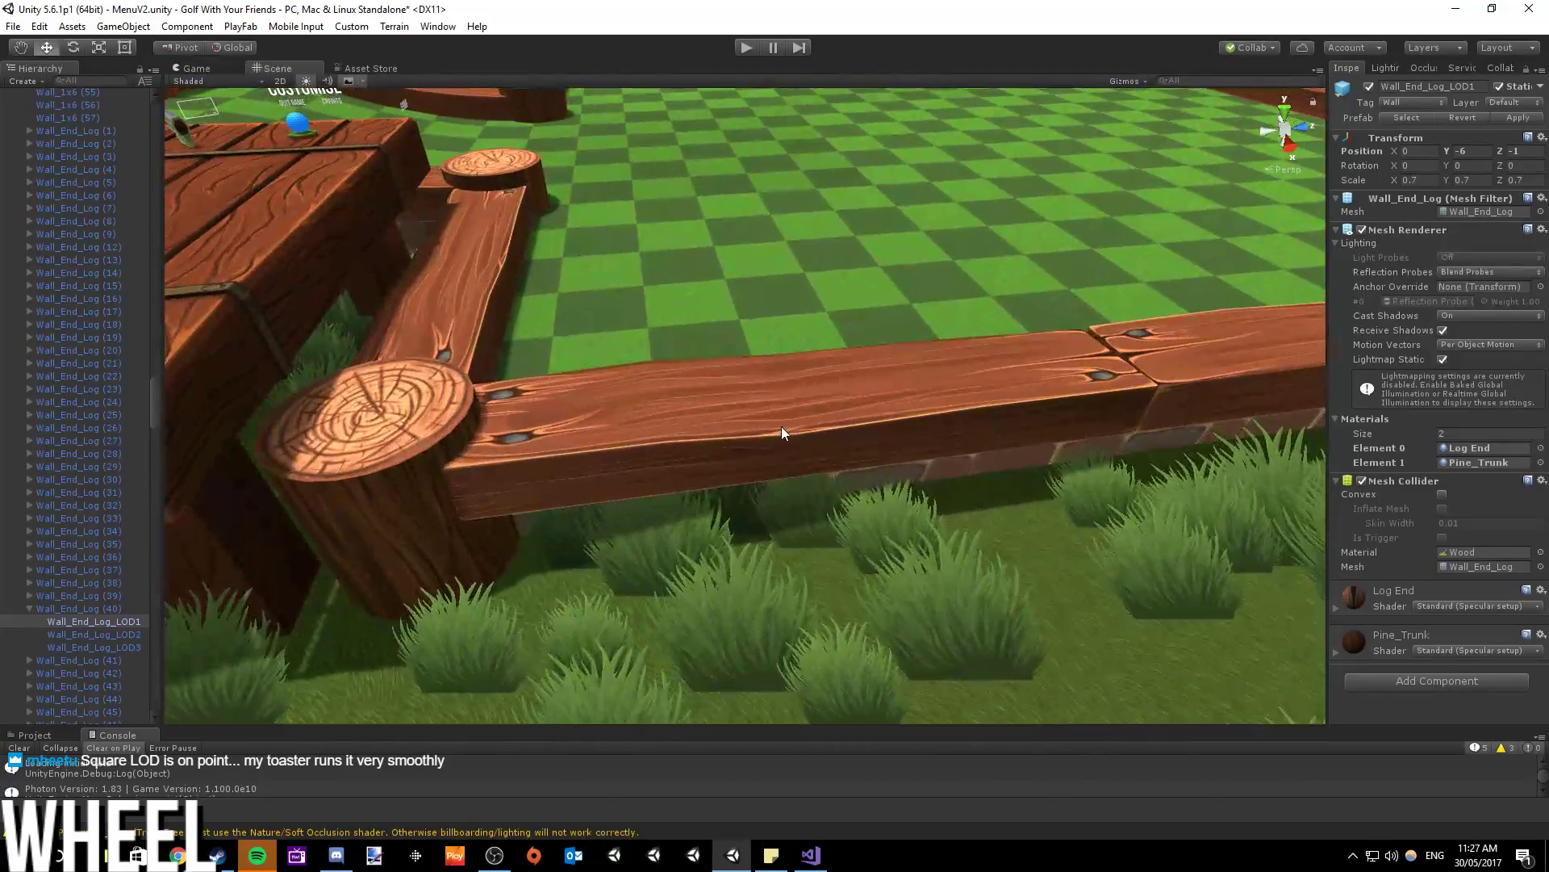
left_click(781, 426)
right_click_drag(781, 427, 594, 352)
- Save the MenuV2 scene and publish it through Collab with the comment "Fixed LOD on log V2"
key("ctrl+s")
left_click(1253, 47)
type("Fixed LOD on log V2")
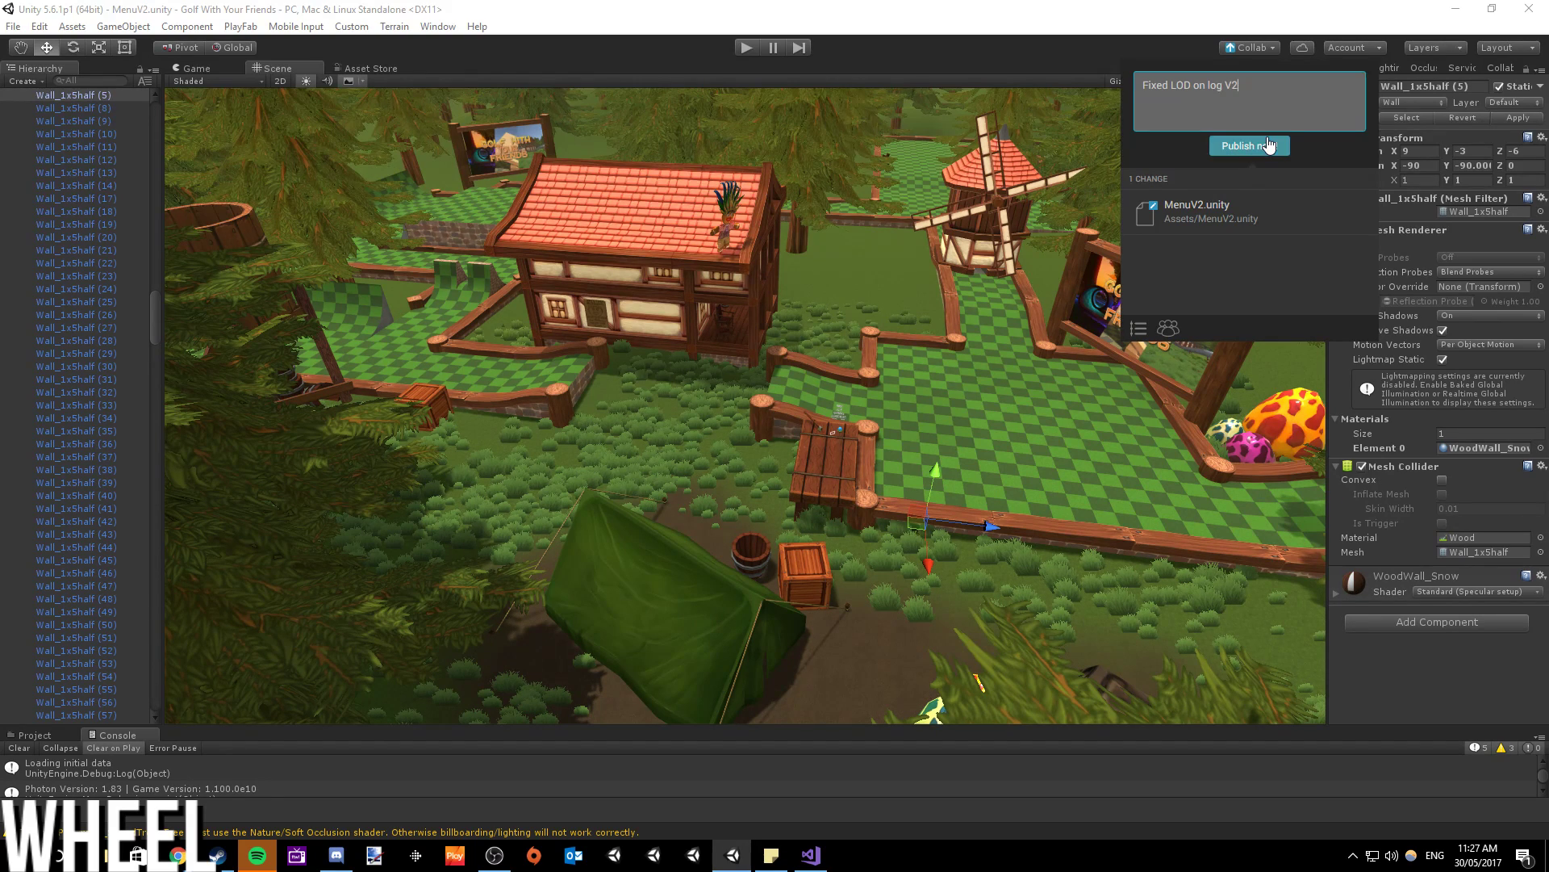
left_click(1267, 145)
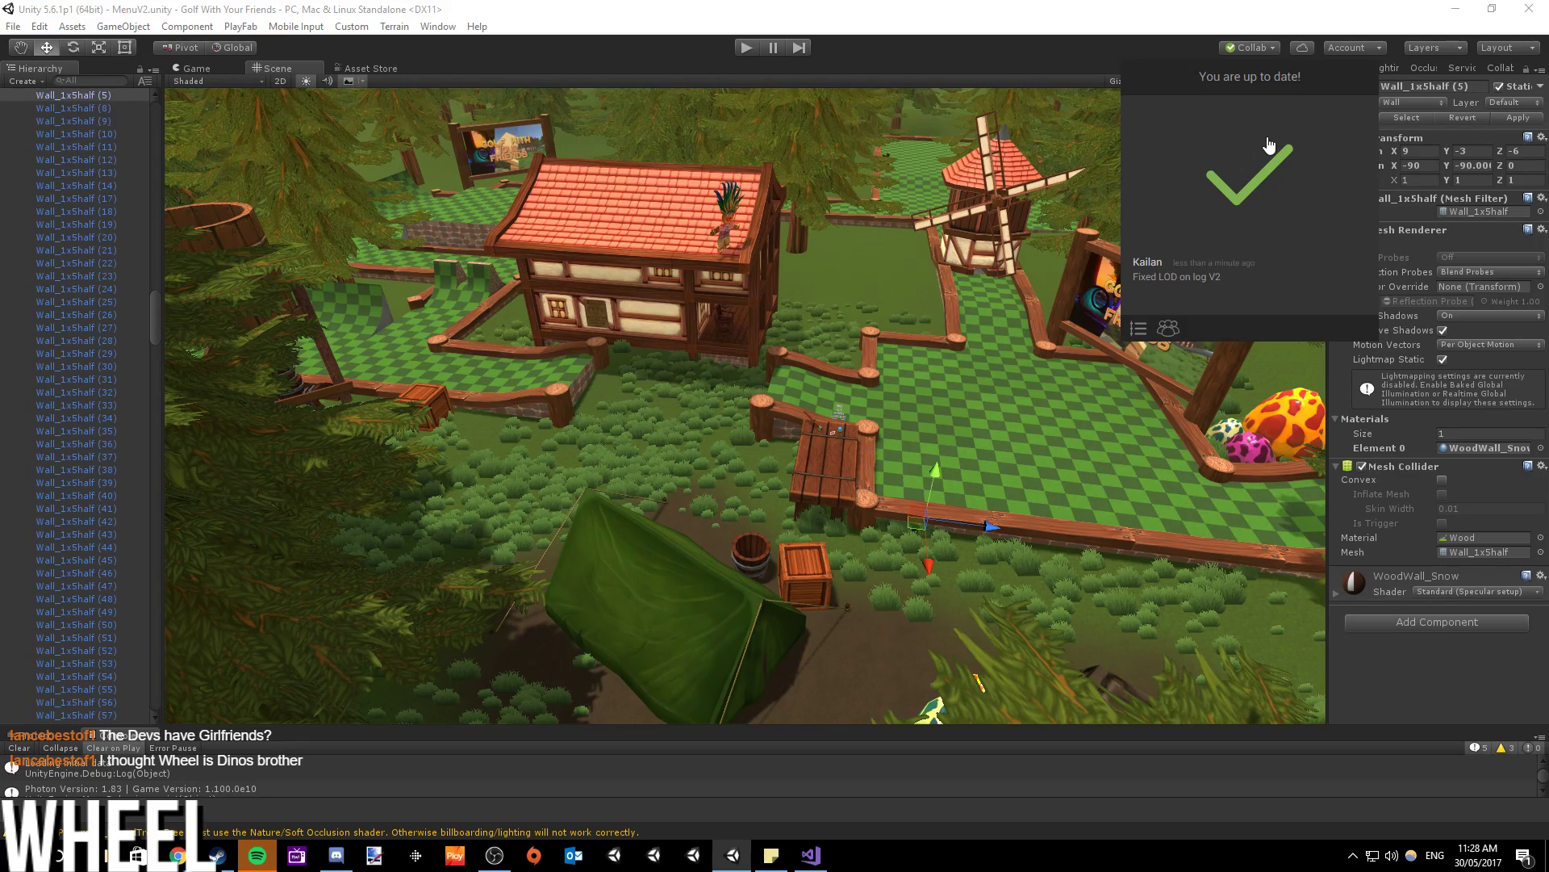
- Close the Collab window and examine the menu course around the "Under Construction" sign and the main menu platform
left_click(922, 468)
left_click_drag(767, 423, 819, 430, "alt")
right_click_drag(819, 429, 613, 444)
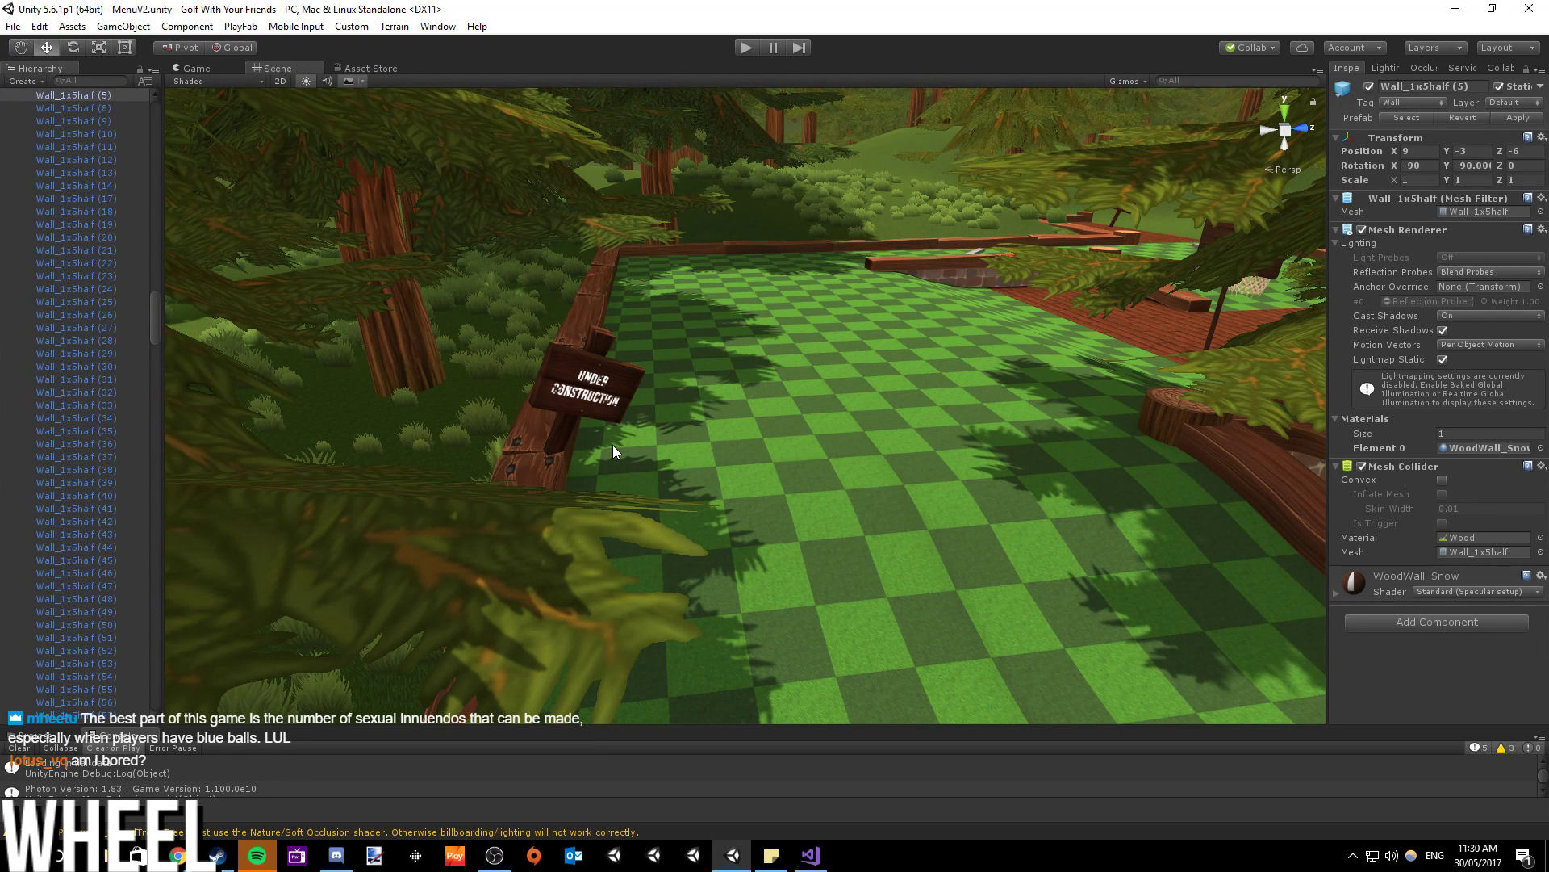
right_click_drag(612, 444, 691, 496)
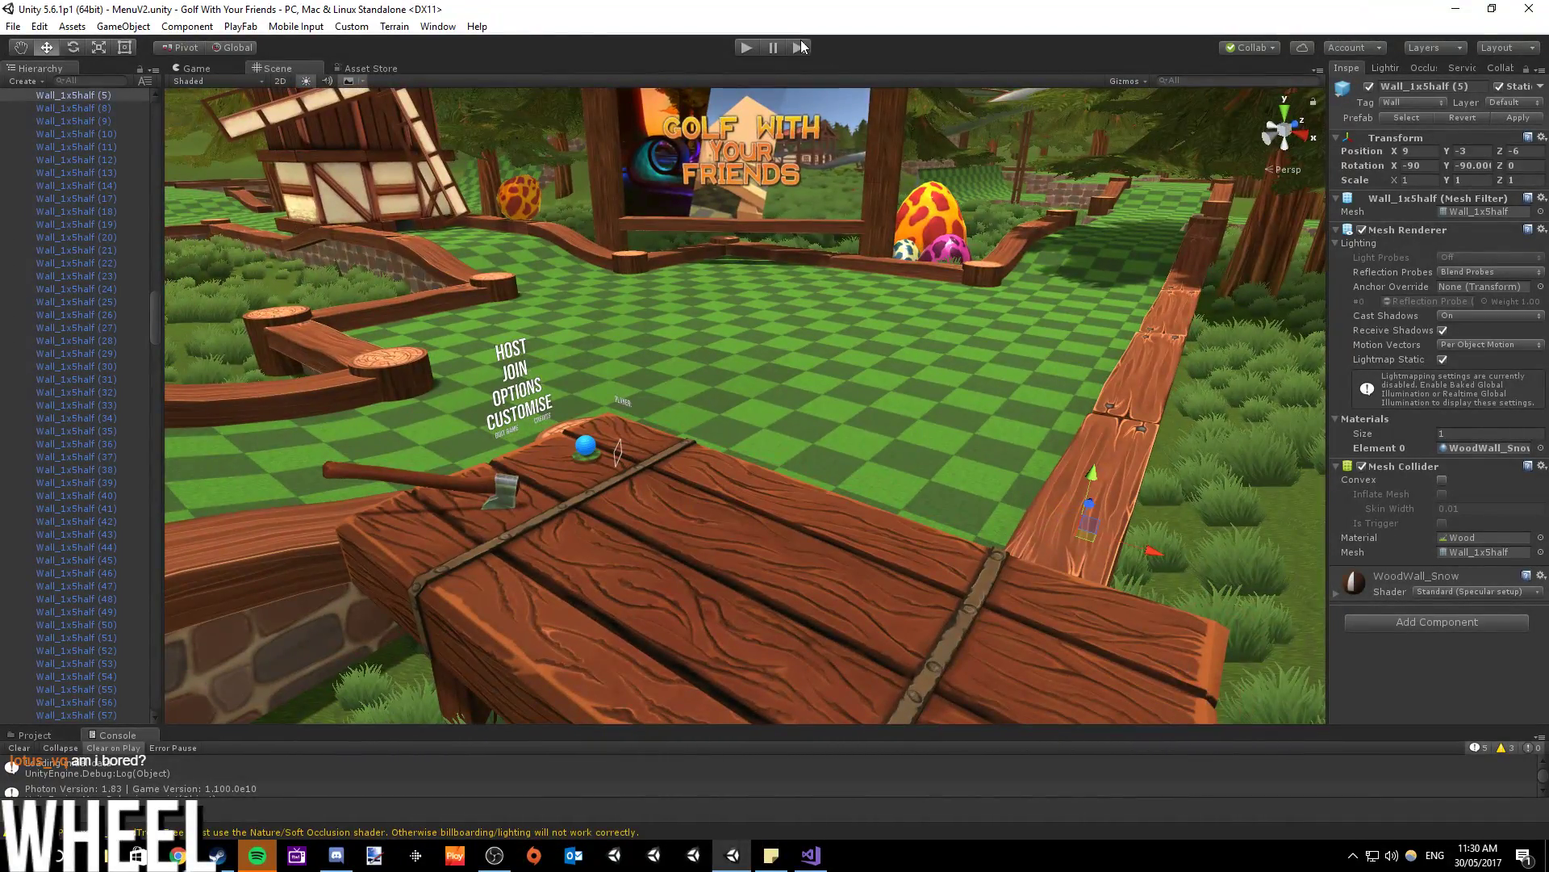
- Run the menu scene in play mode, then view the credits and return to the main menu
left_click(746, 50)
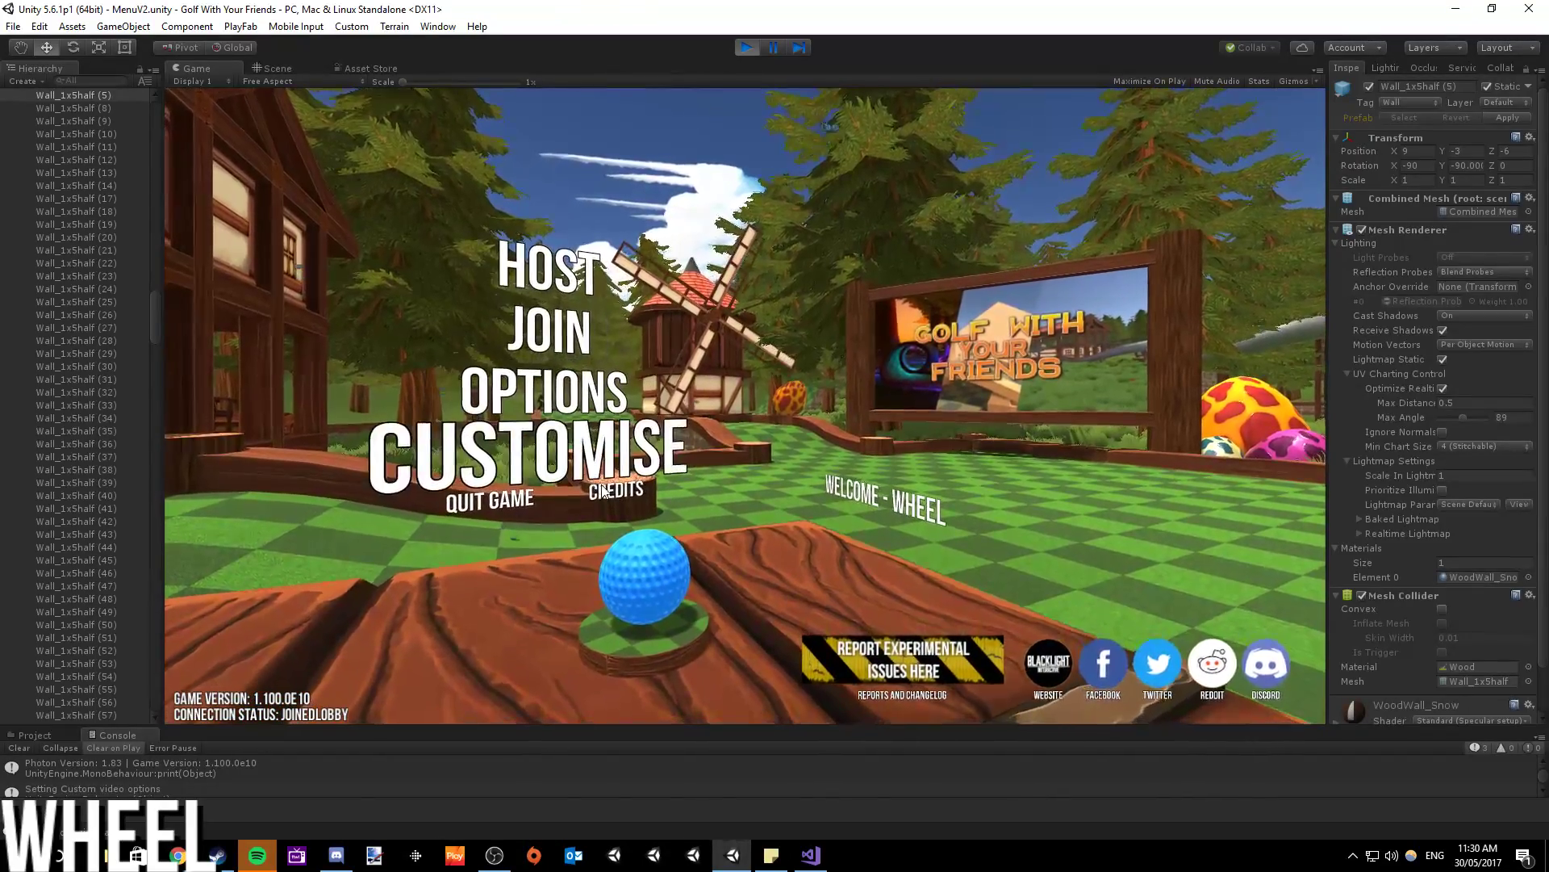
left_click(619, 493)
left_click(400, 504)
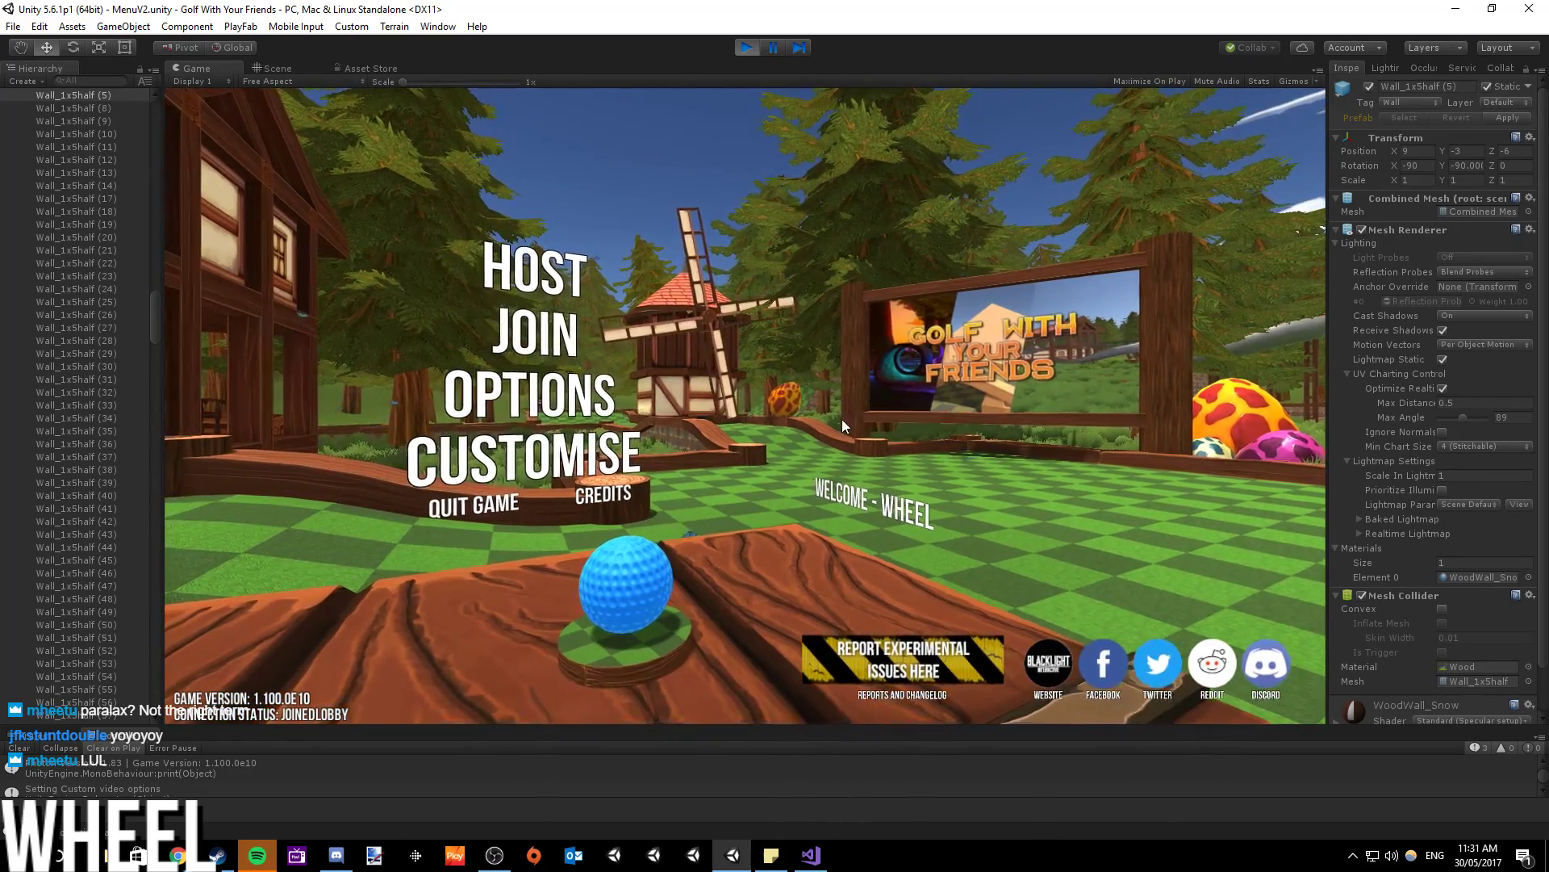
- Open the room hosting screen of the running game, view its settings, and return to the main menu
left_click(545, 273)
left_click(584, 514)
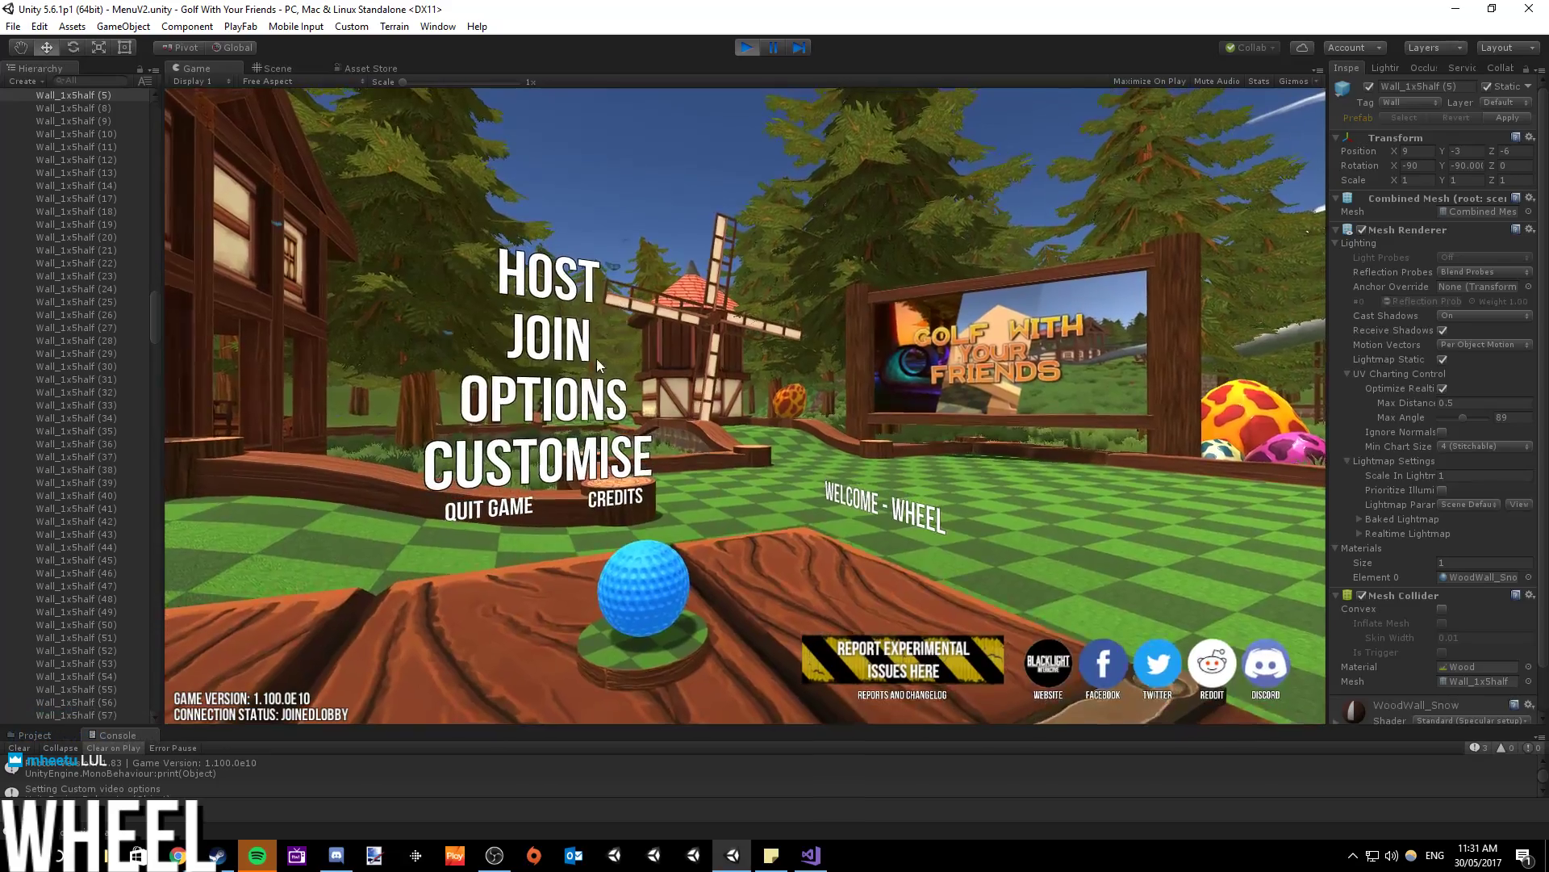
left_click(549, 275)
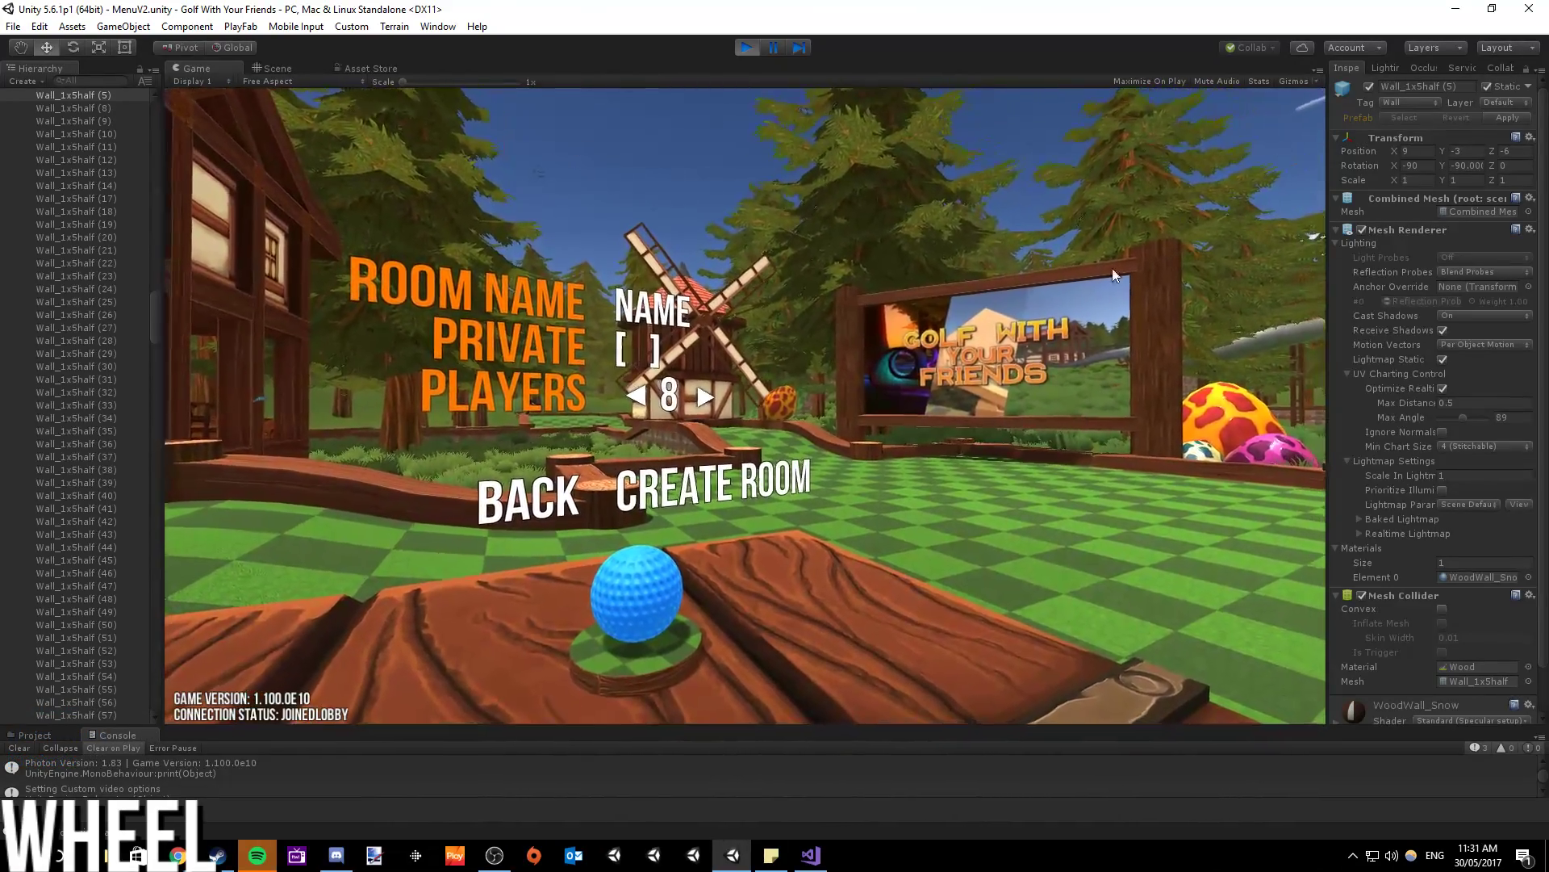
left_click(519, 509)
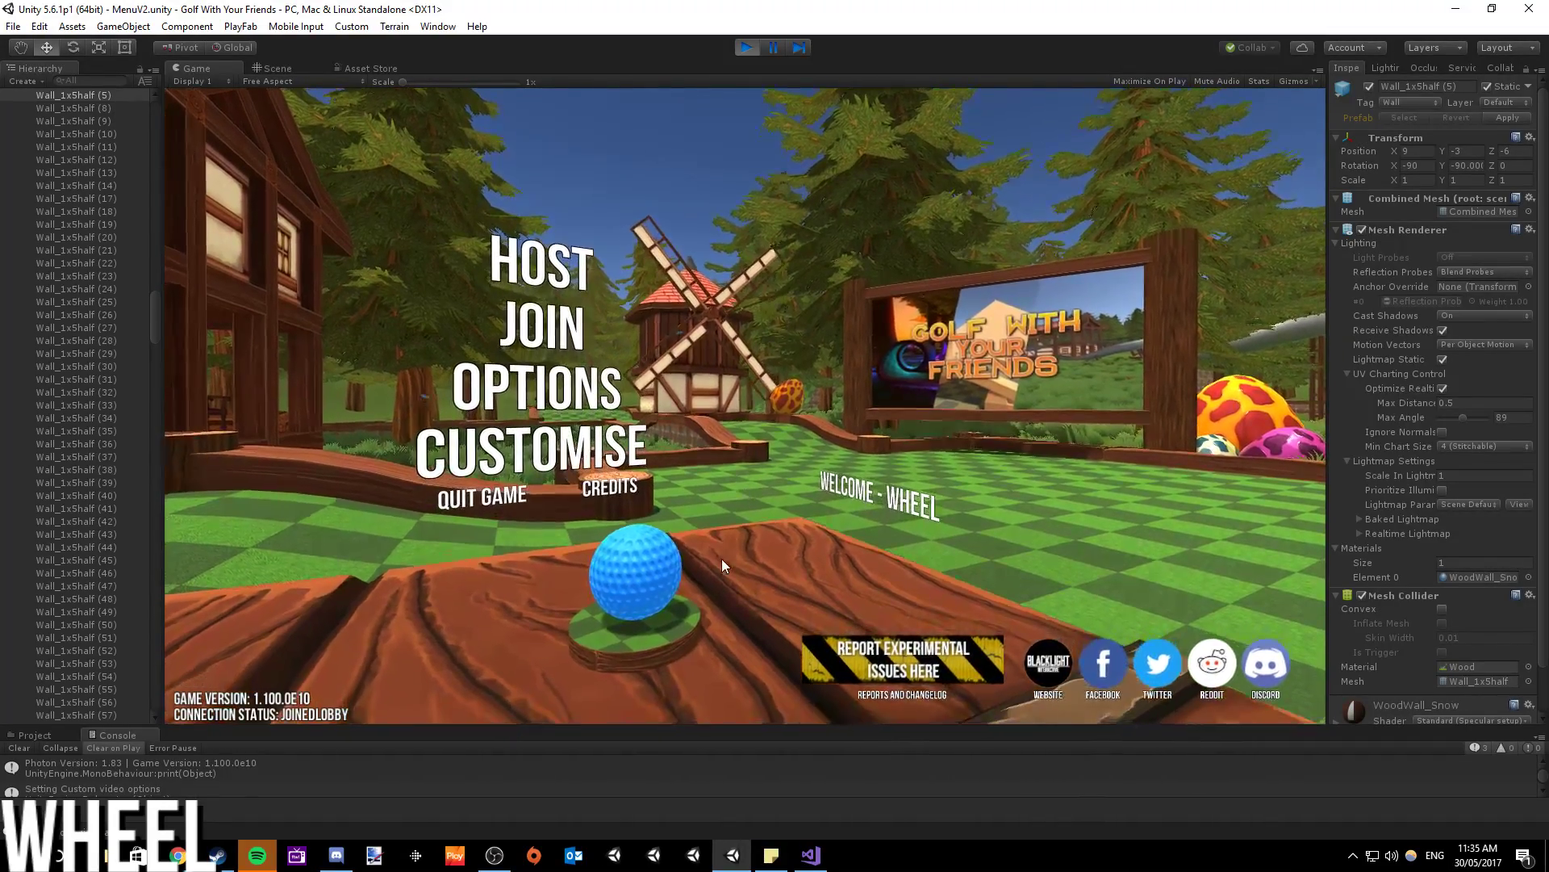
left_click(495, 856)
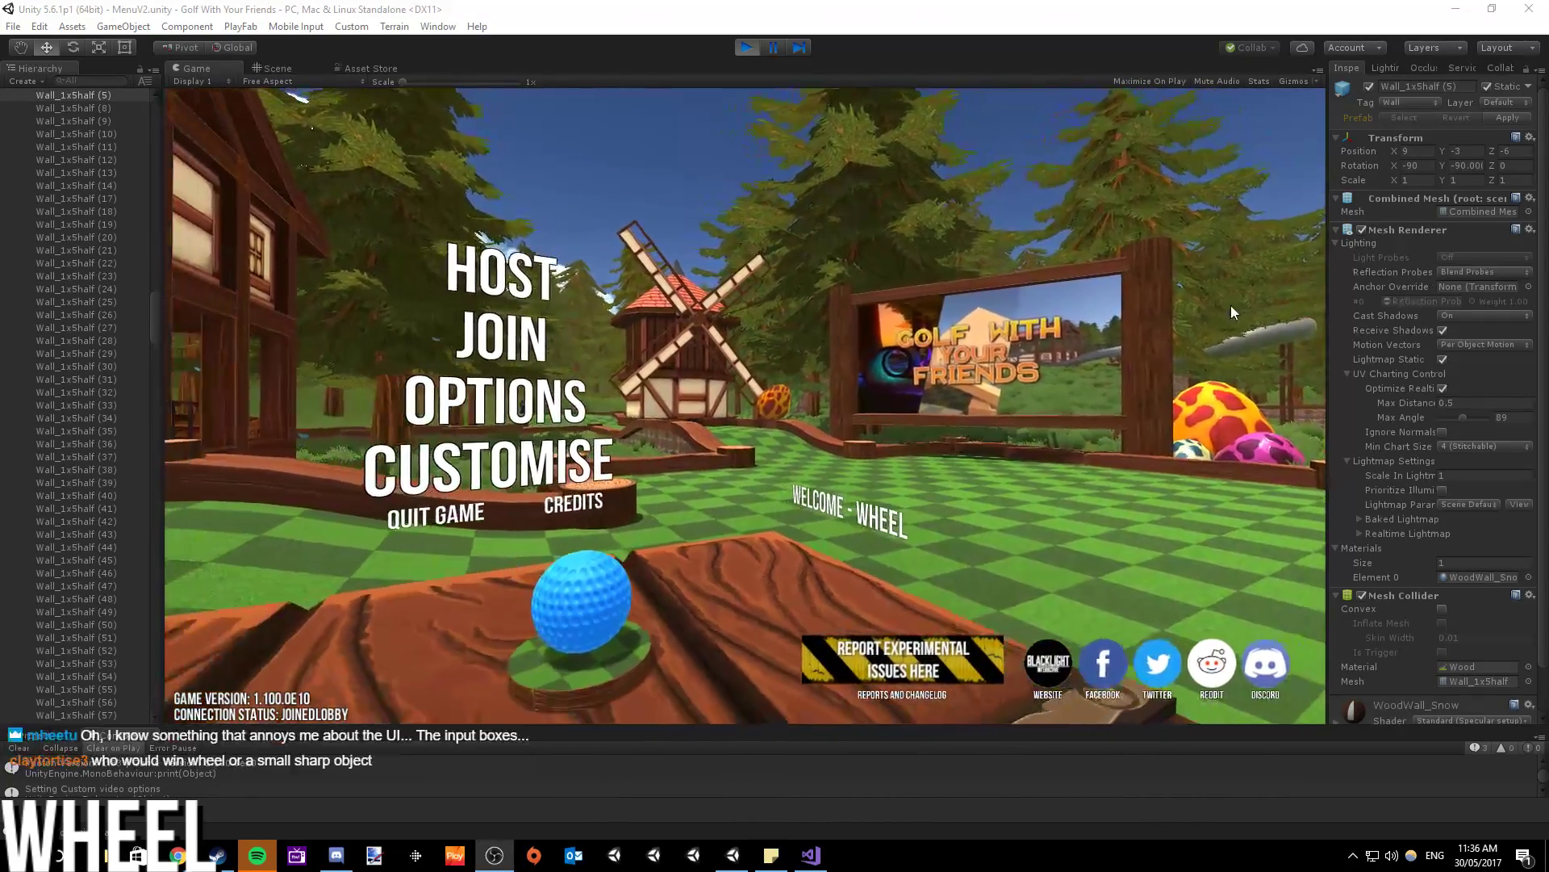
- Open the room hosting screen and replace the placeholder room name with "LOLOL" to test the input box
left_click(552, 297)
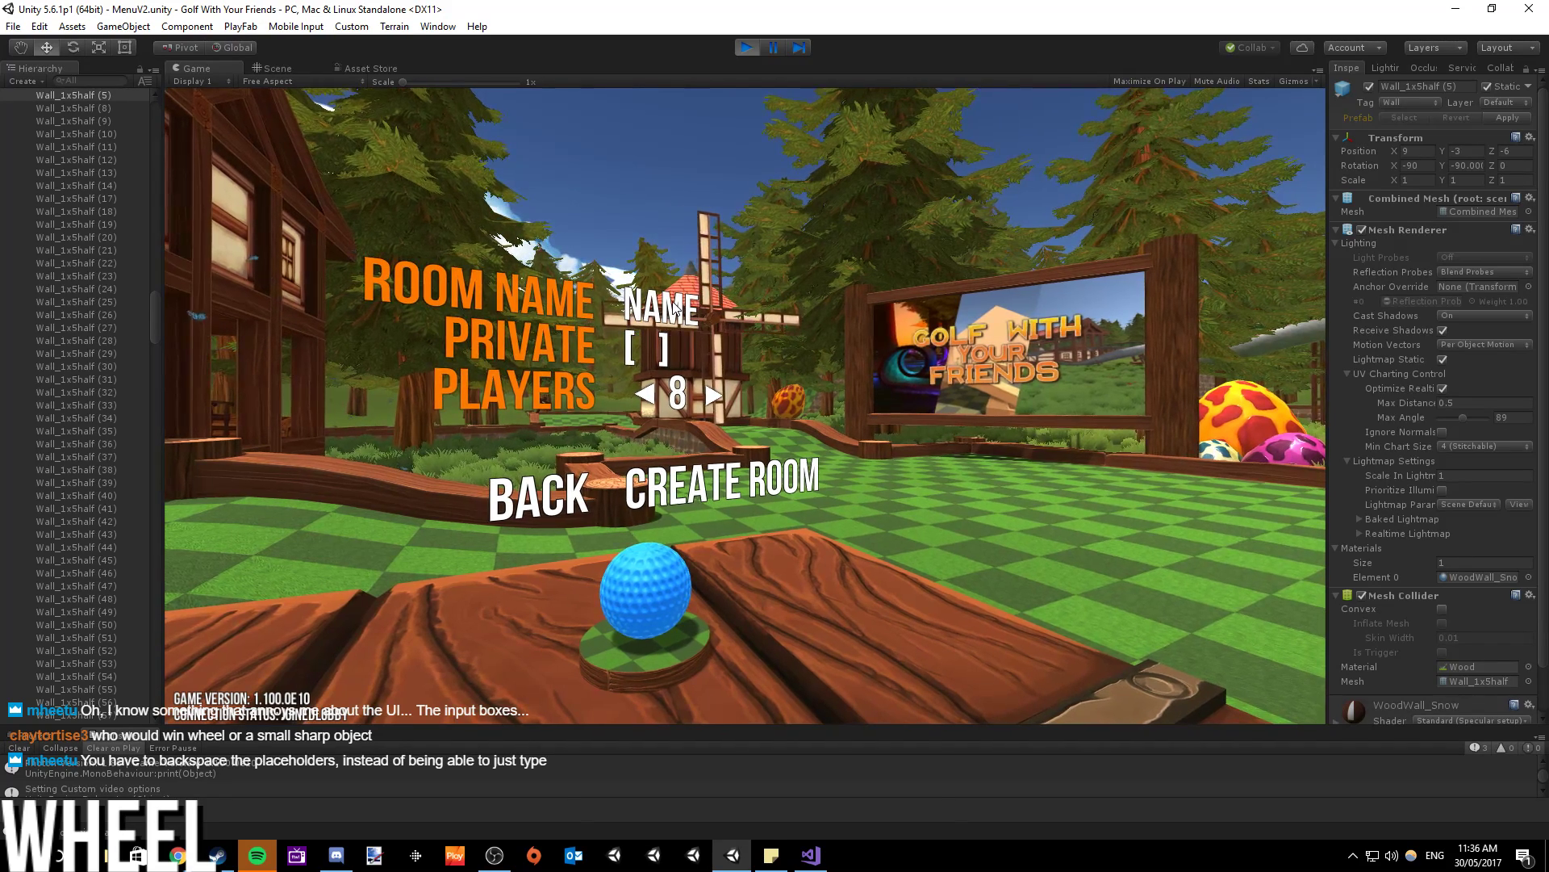
key("BackSpace")
key("BackSpace")
key("BackSpace")
key("BackSpace")
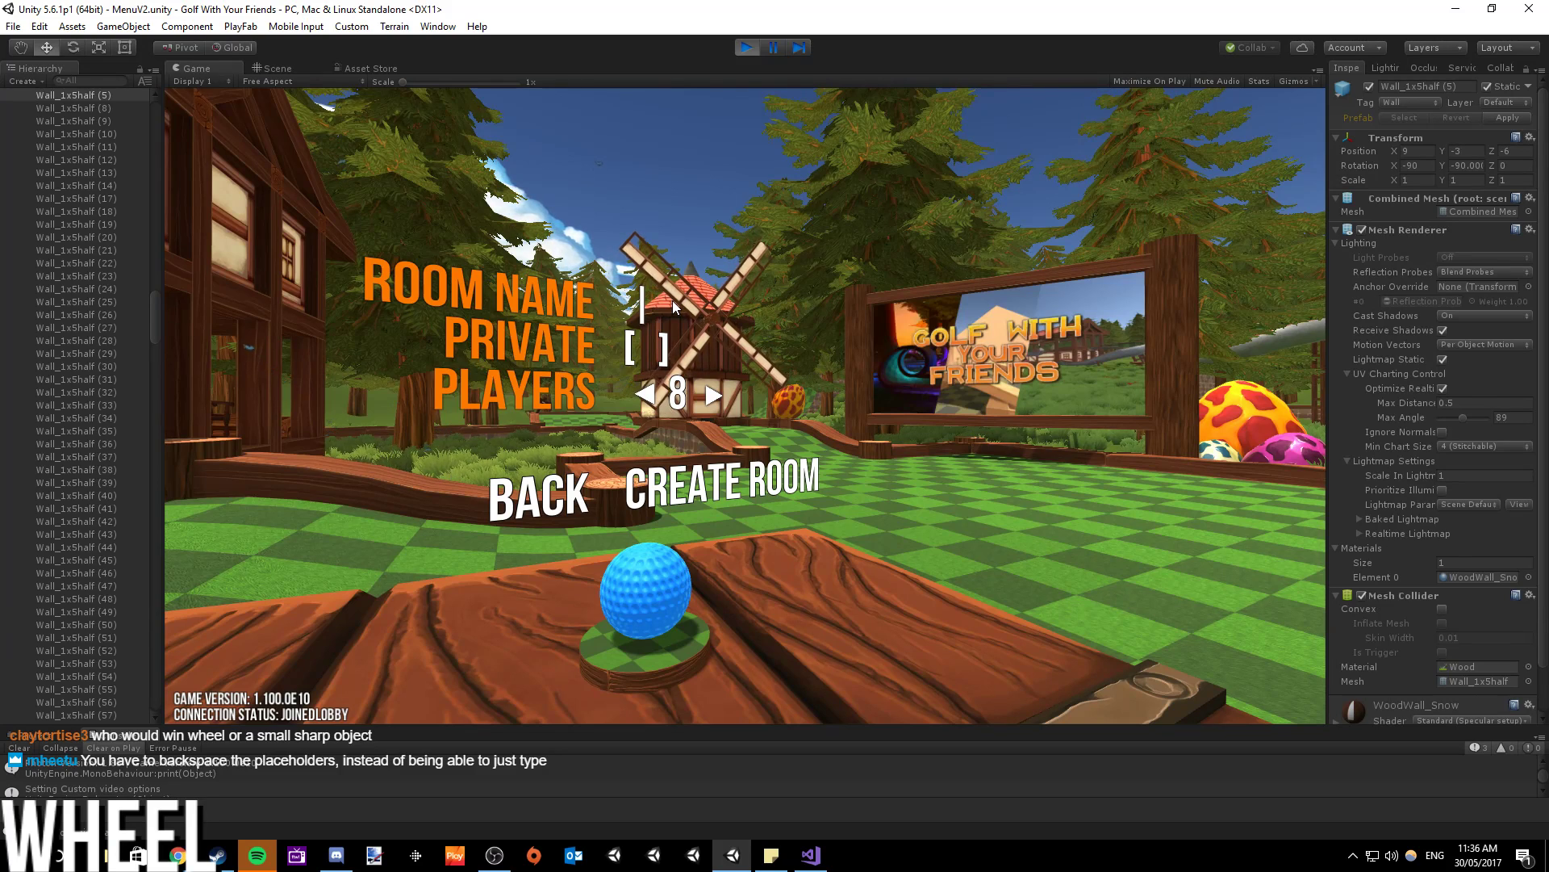
type("LOL")
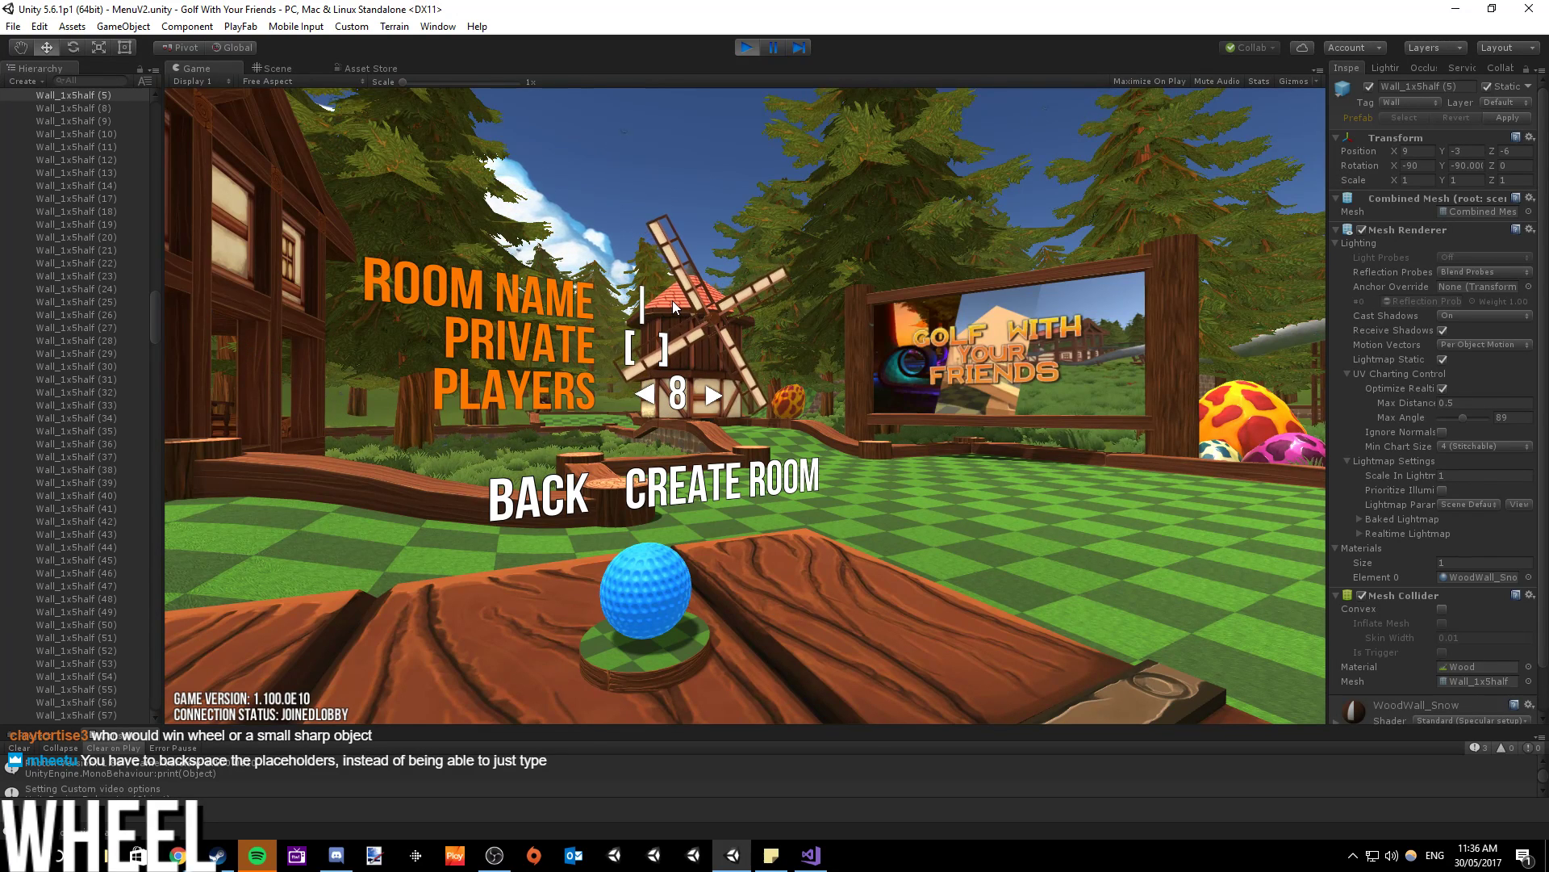
type("OL")
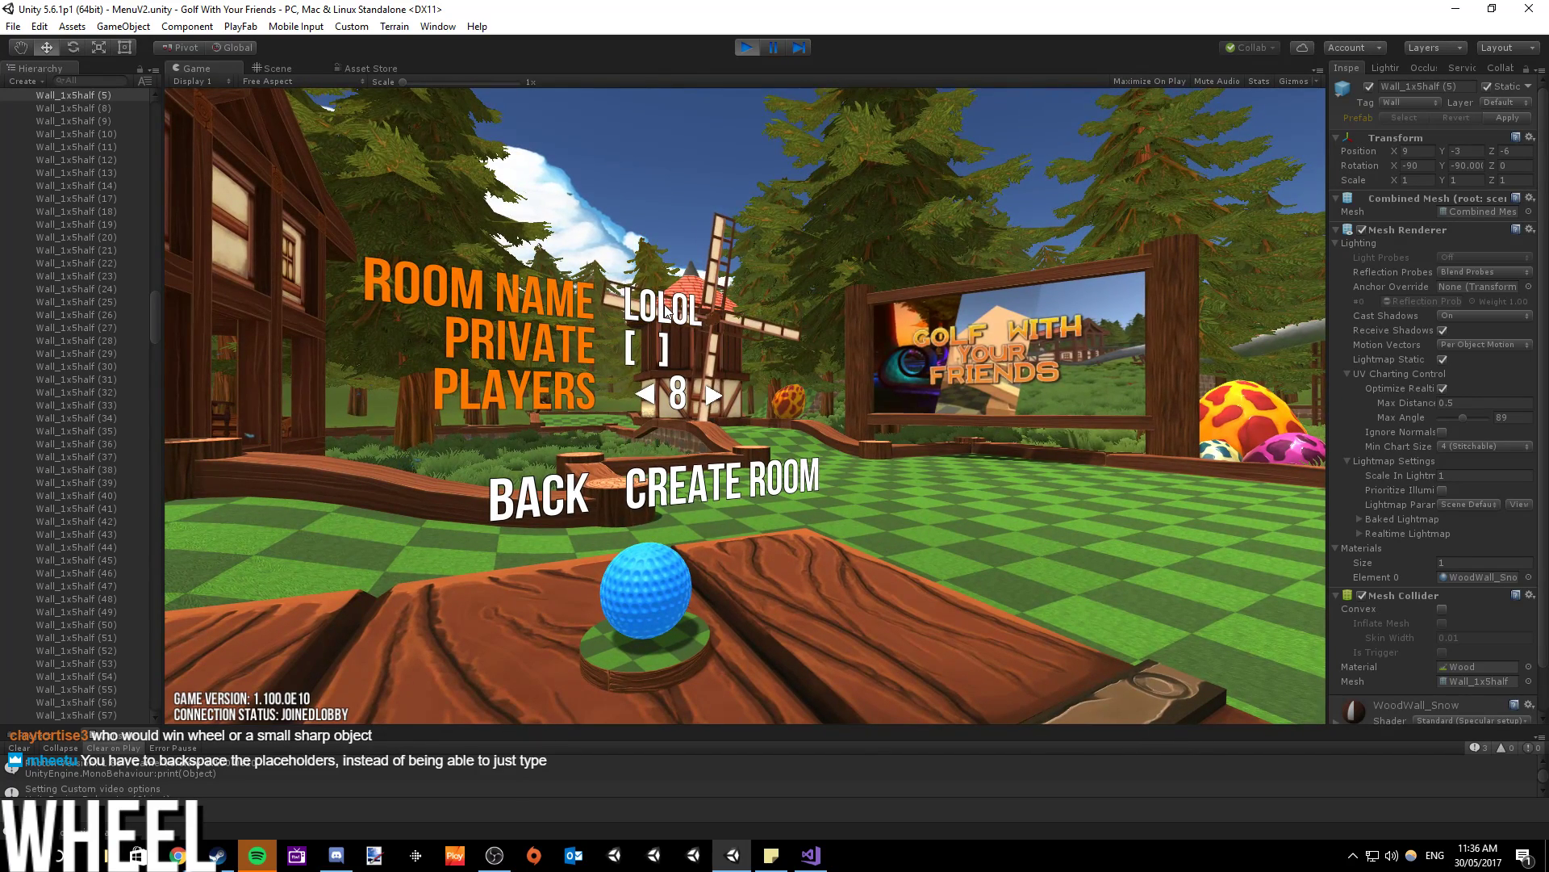
- Clear the room name, enter "NAME" instead, and leave the hosting screen for the main menu
key("BackSpace")
key("BackSpace")
key("BackSpace")
key("BackSpace")
key("BackSpace")
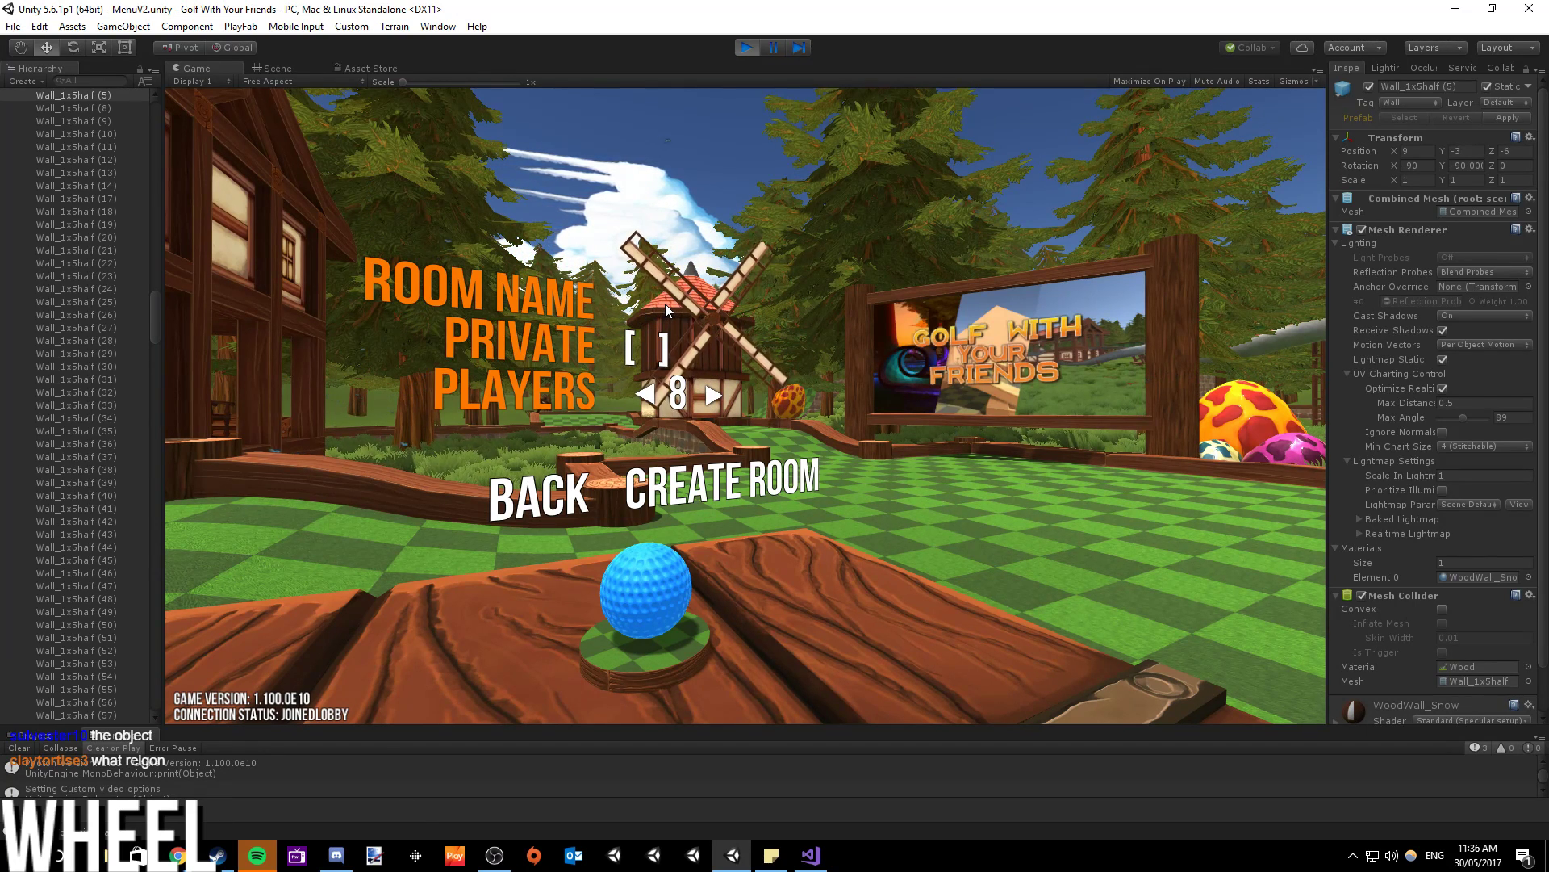
key("Escape")
key("Return")
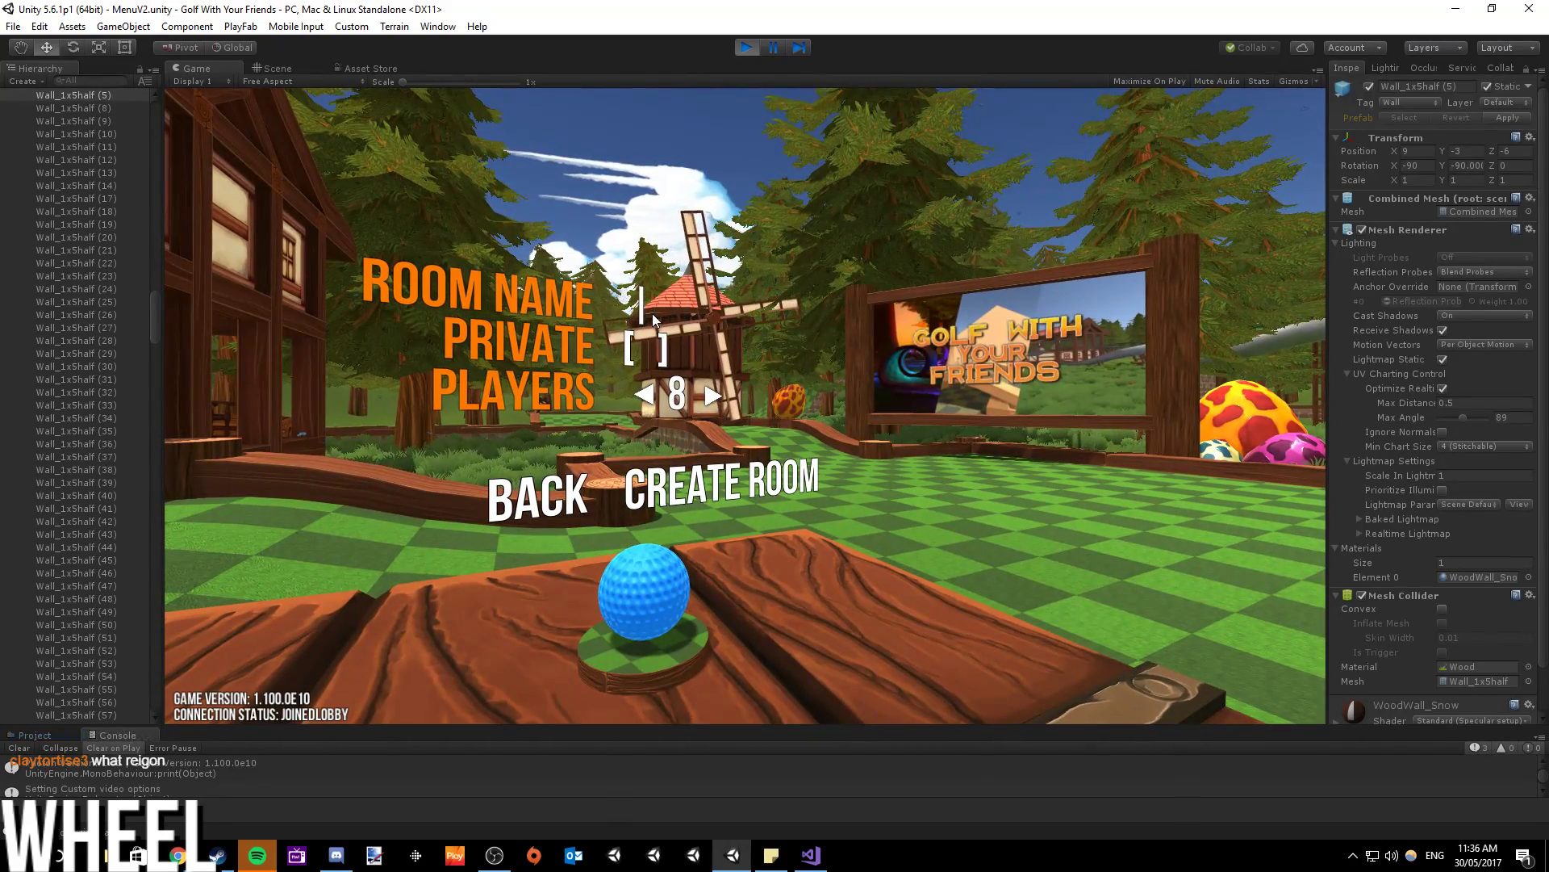
type("NAME")
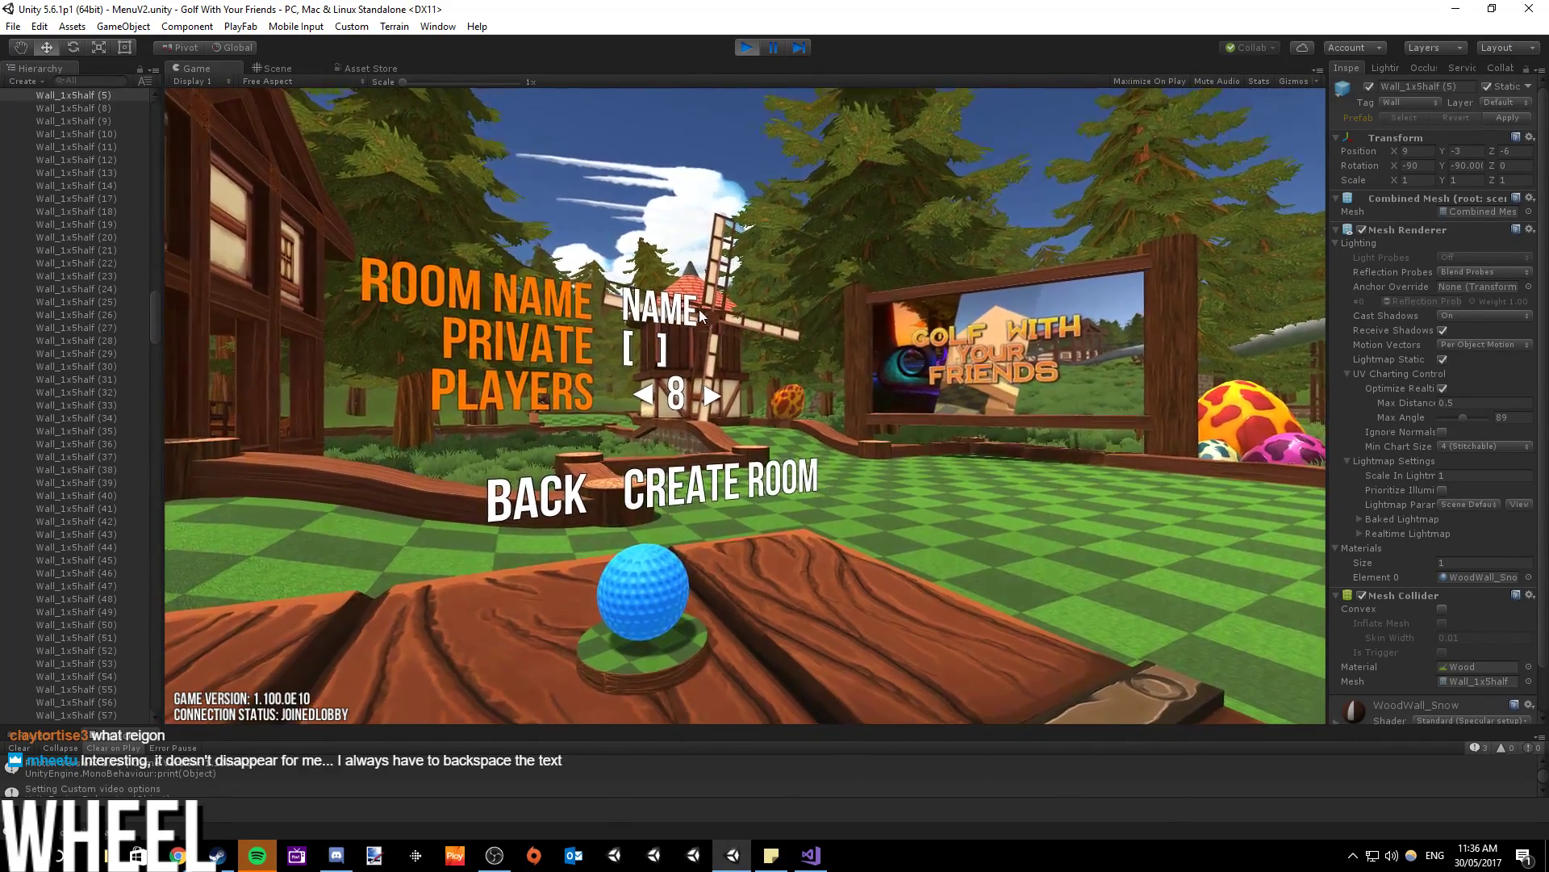
key("Escape")
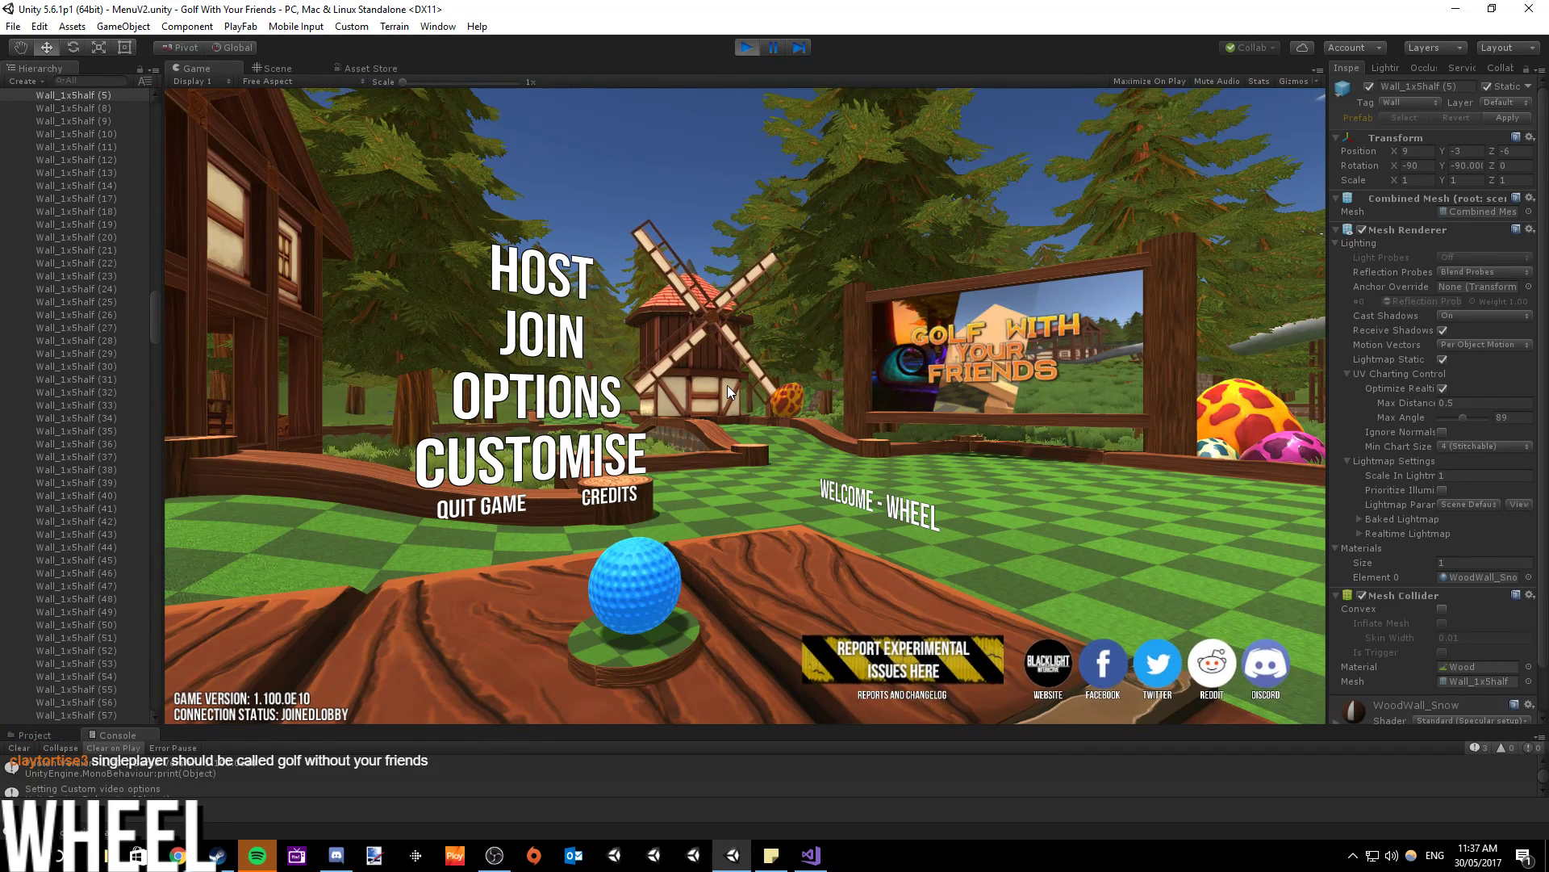
- Reopen the room hosting screen, make the room private, and enter a test room password
left_click(549, 278)
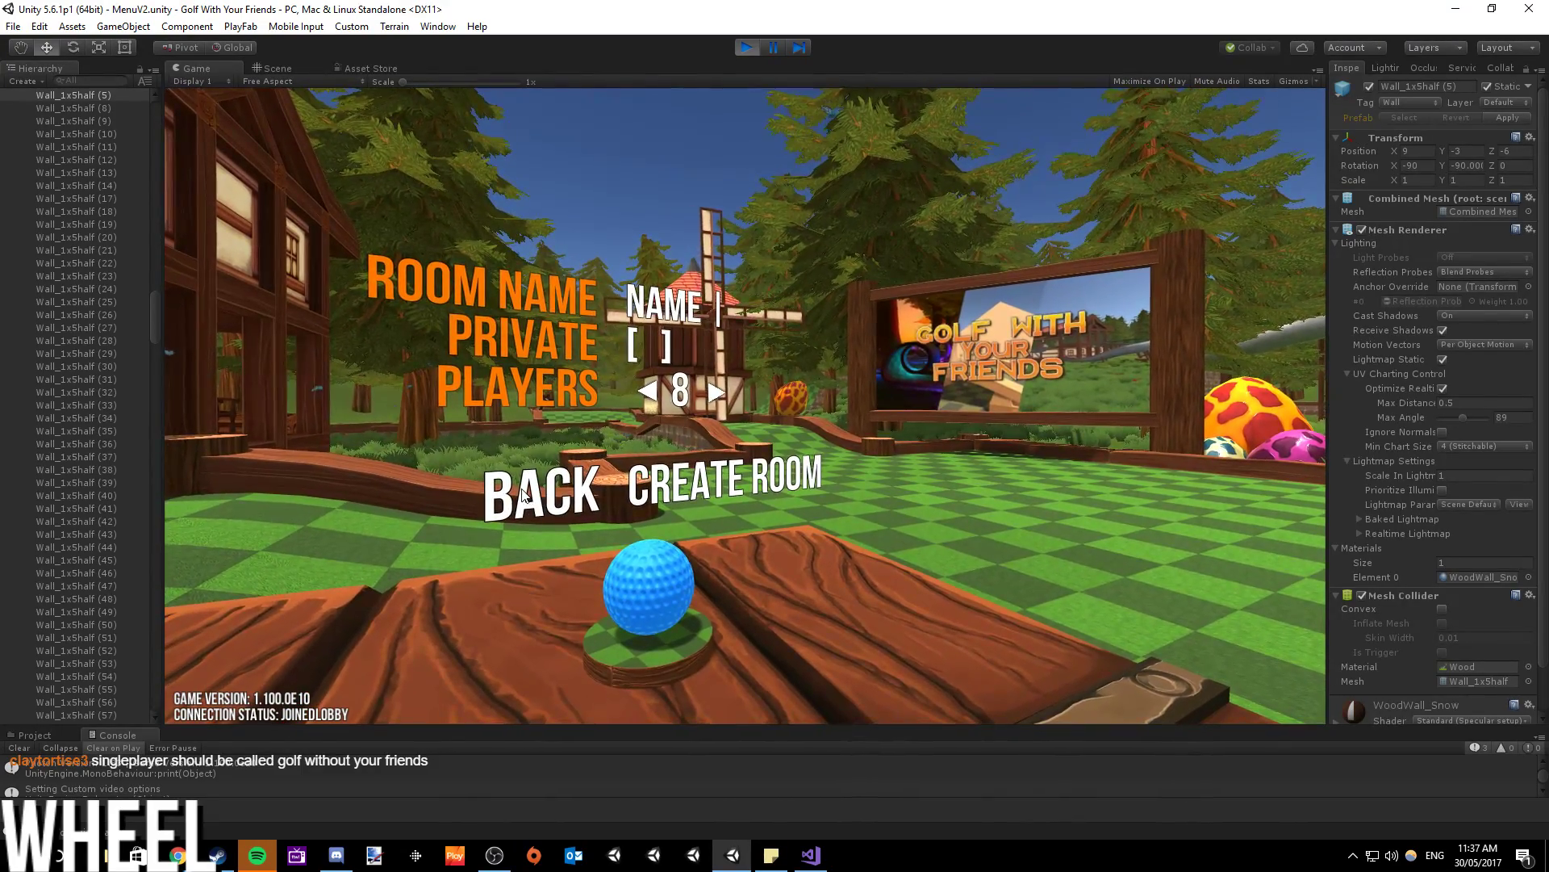
left_click(638, 350)
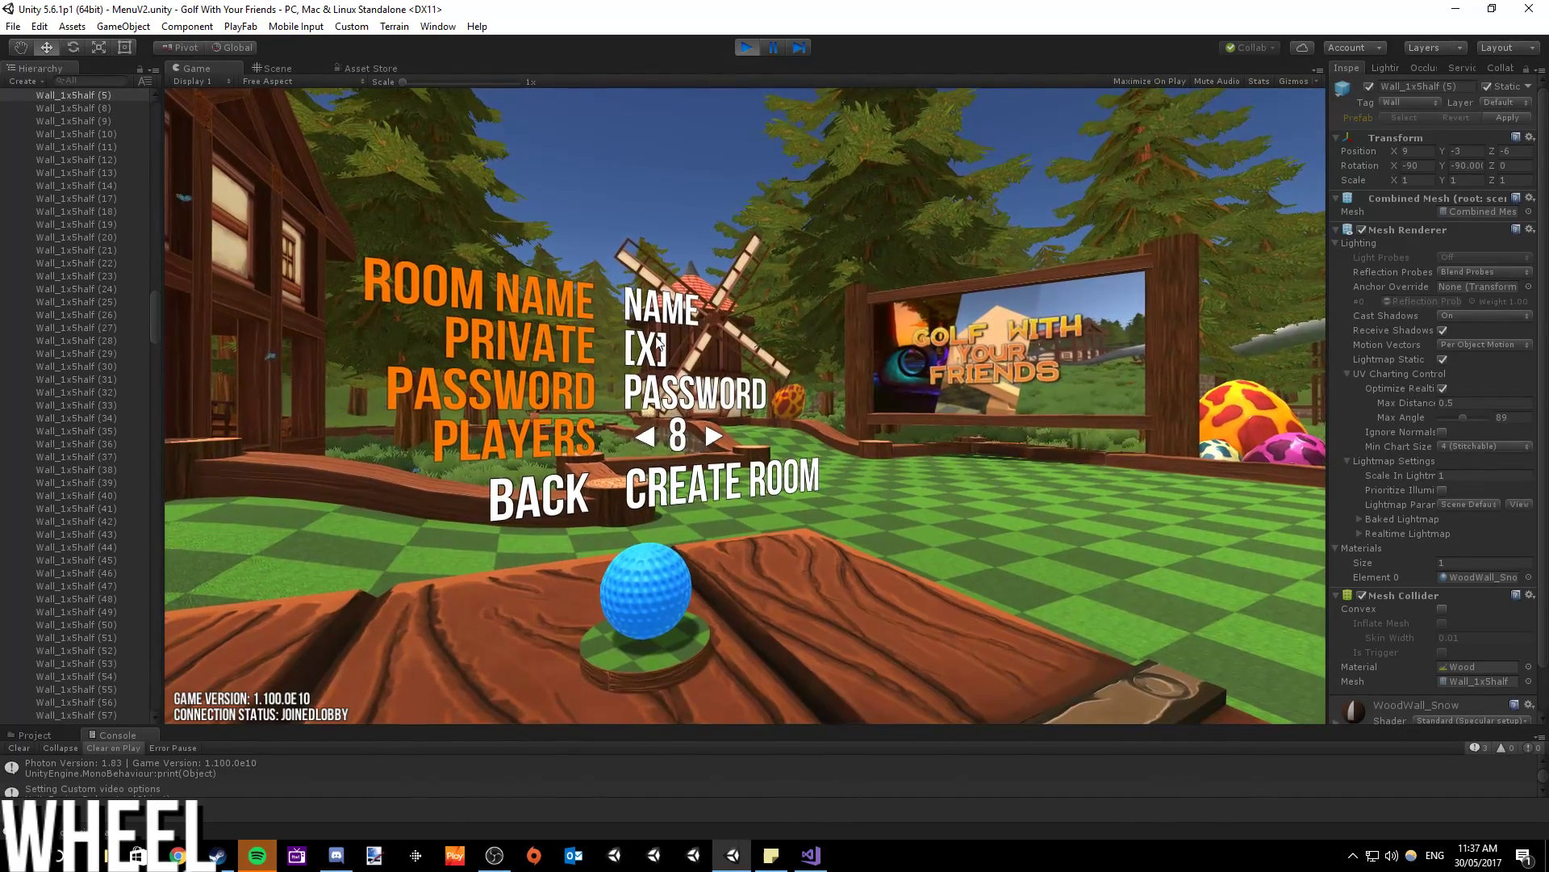
left_click(679, 399)
type("gh")
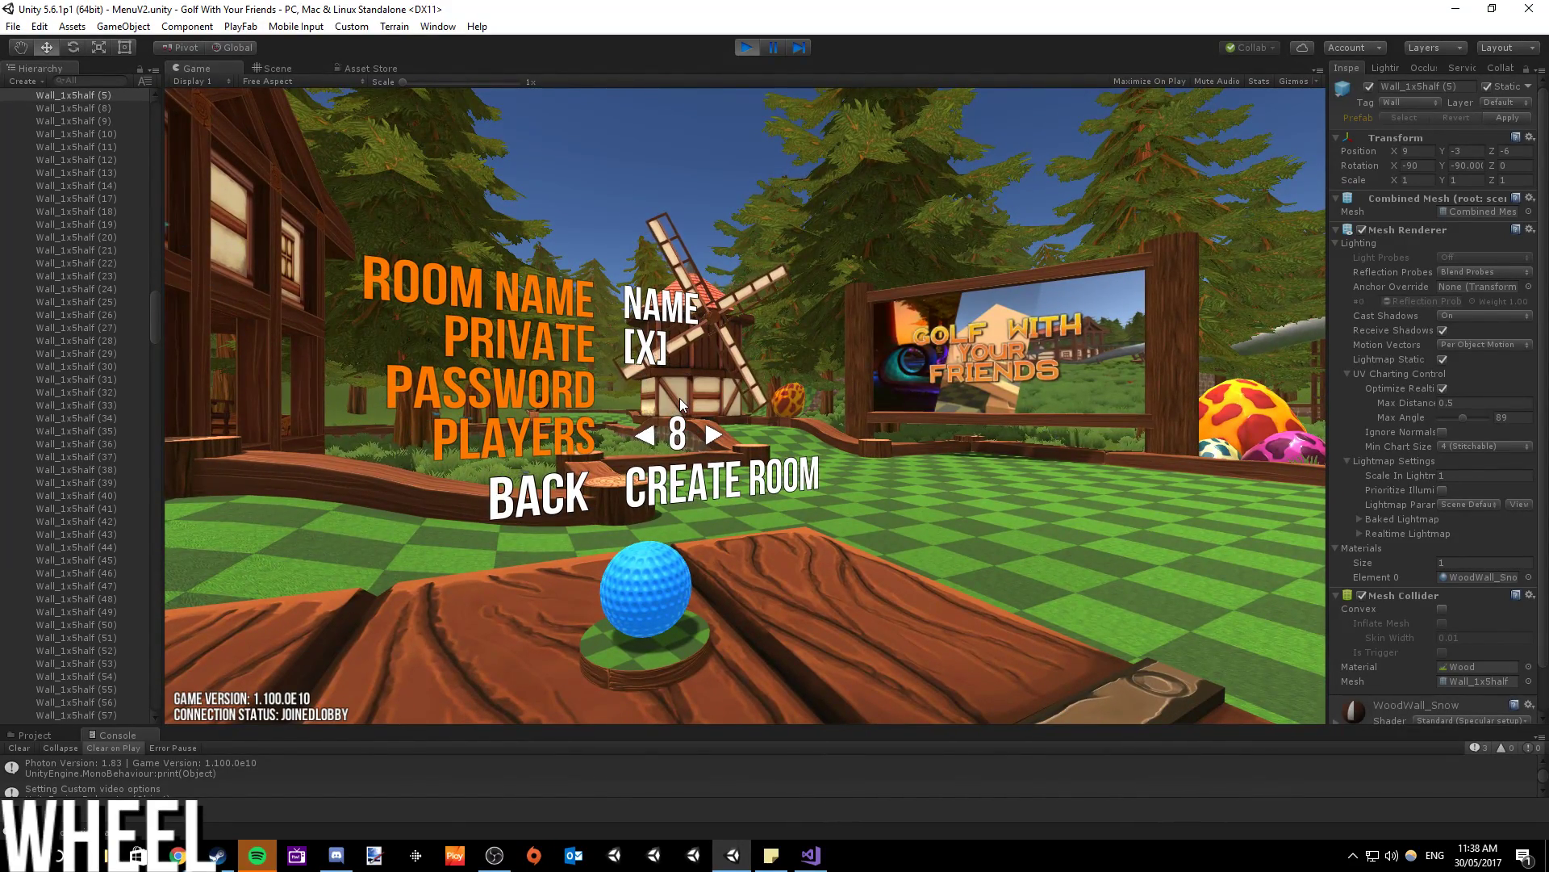
type("ghghghfghf")
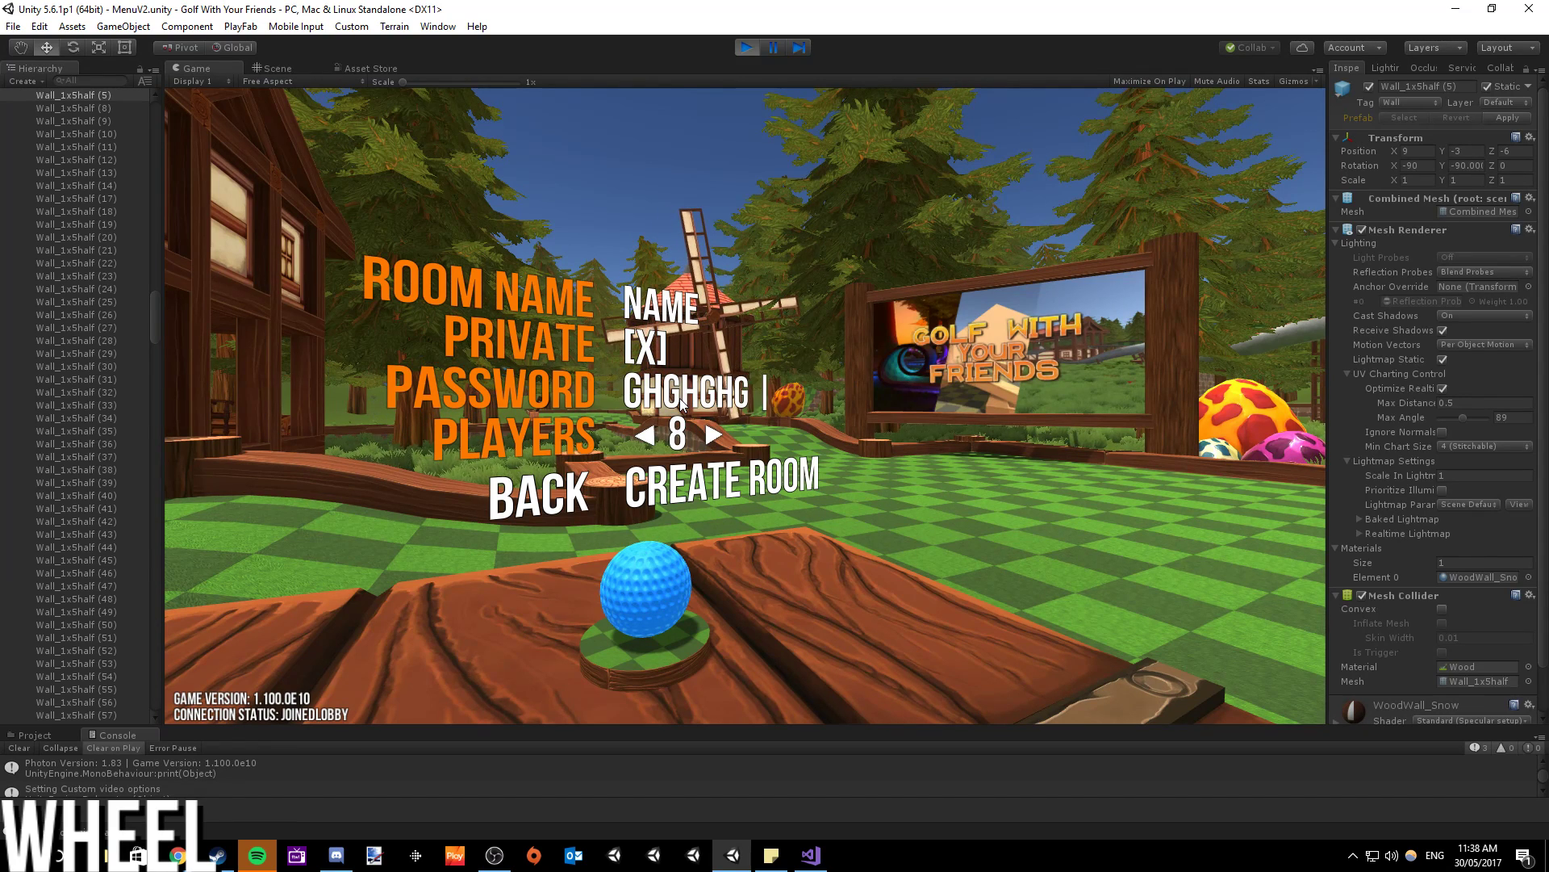
- Replace the test entry with a different room password and return to the main menu without creating the room
key("BackSpace")
key("BackSpace")
key("BackSpace")
key("BackSpace")
key("BackSpace")
key("BackSpace")
key("BackSpace")
key("BackSpace")
key("BackSpace")
key("BackSpace")
key("BackSpace")
key("BackSpace")
type("gizzy sux")
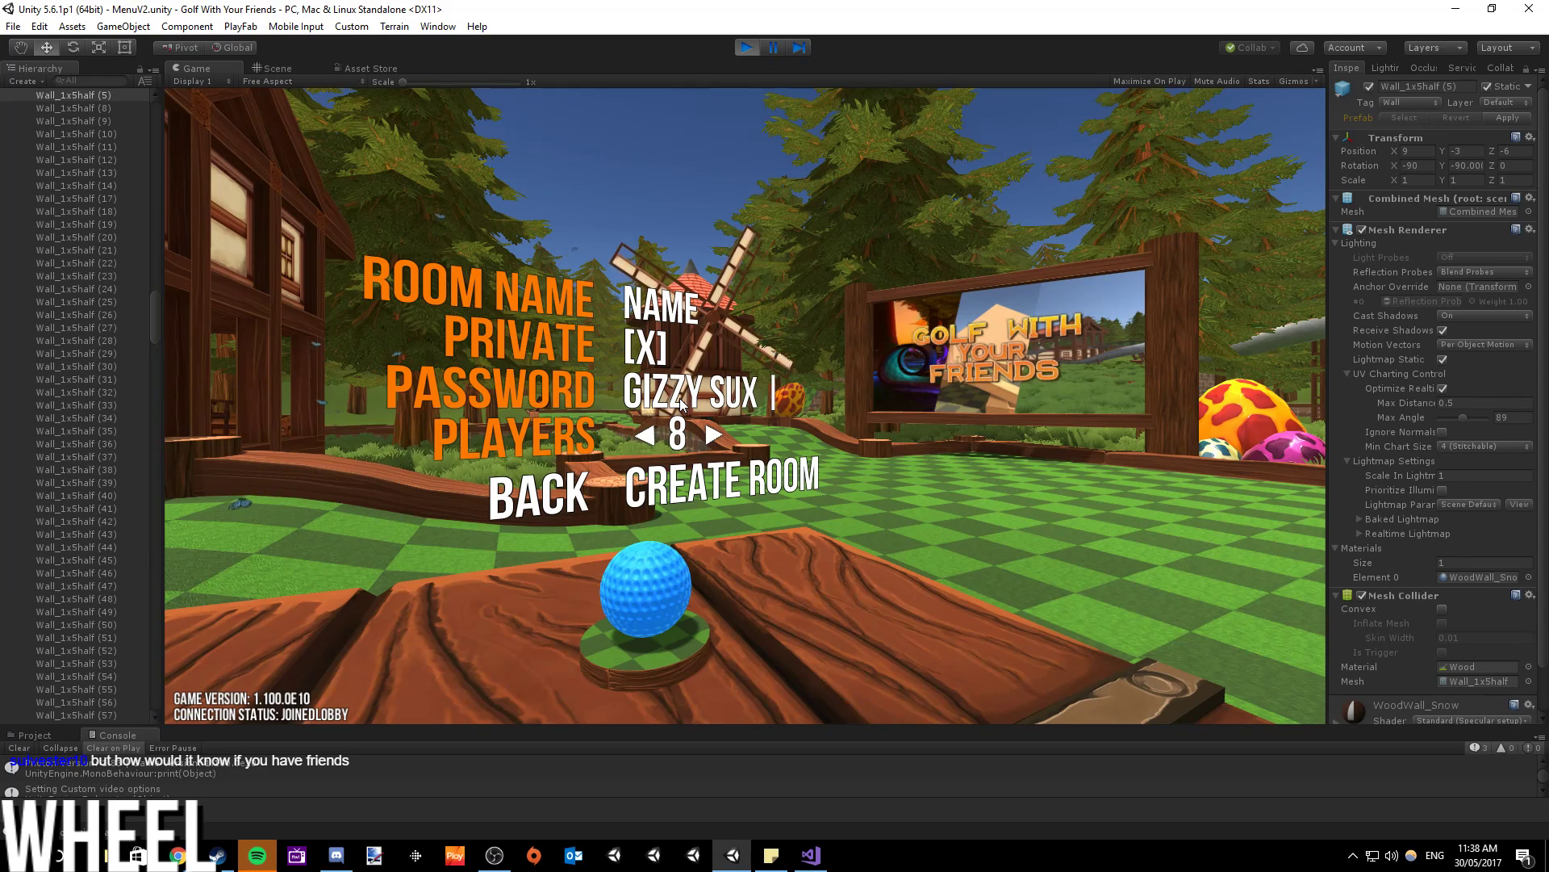
left_click(491, 496)
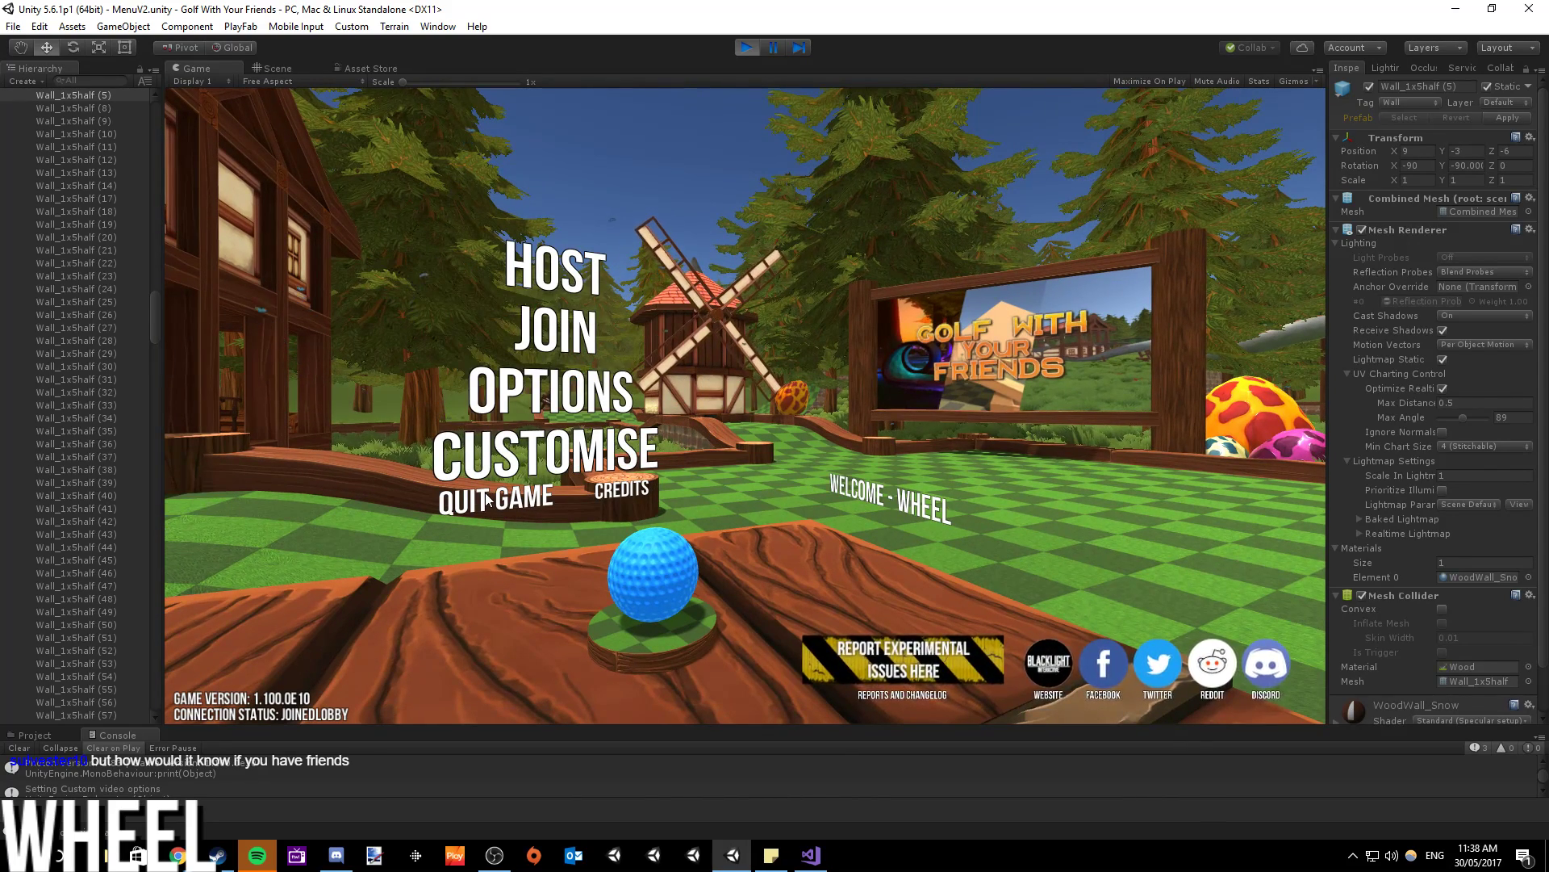